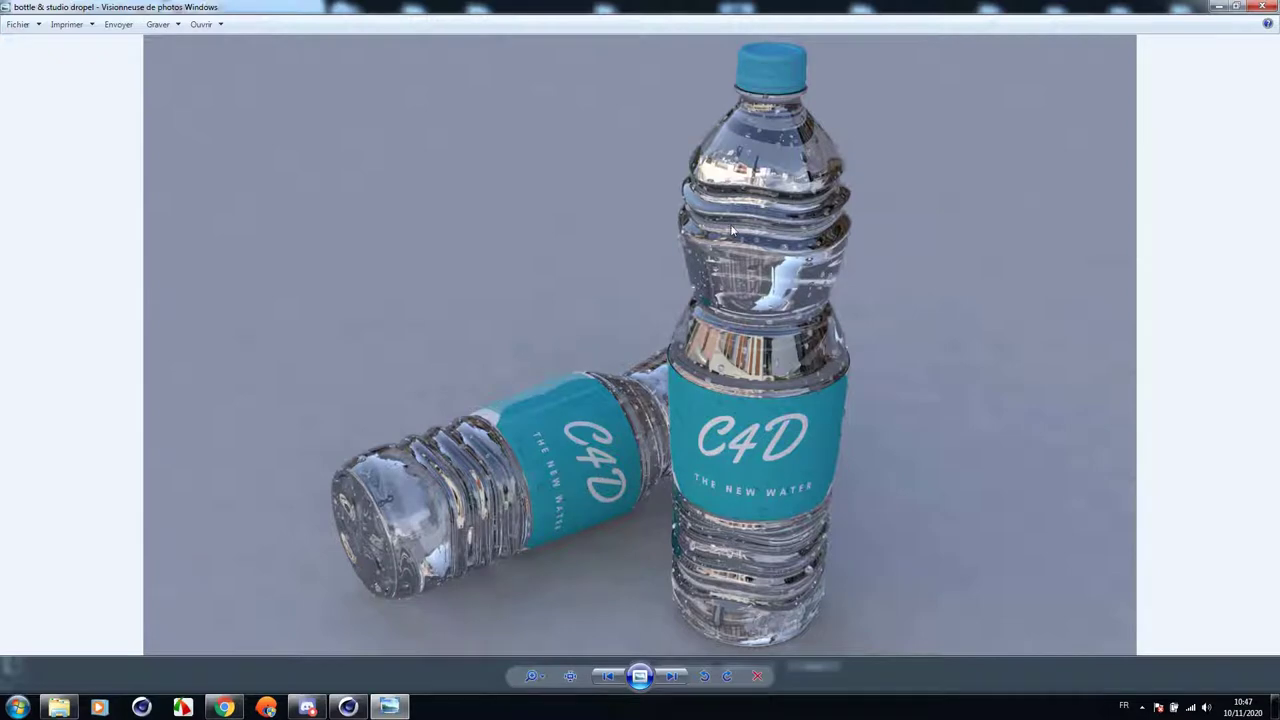
# Examine the cap, body and label of the rendered water bottles up close, and close the reference image.
pyautogui.scroll(2, 796, 195)
pyautogui.moveTo(799, 289); pyautogui.dragTo(566, 453)
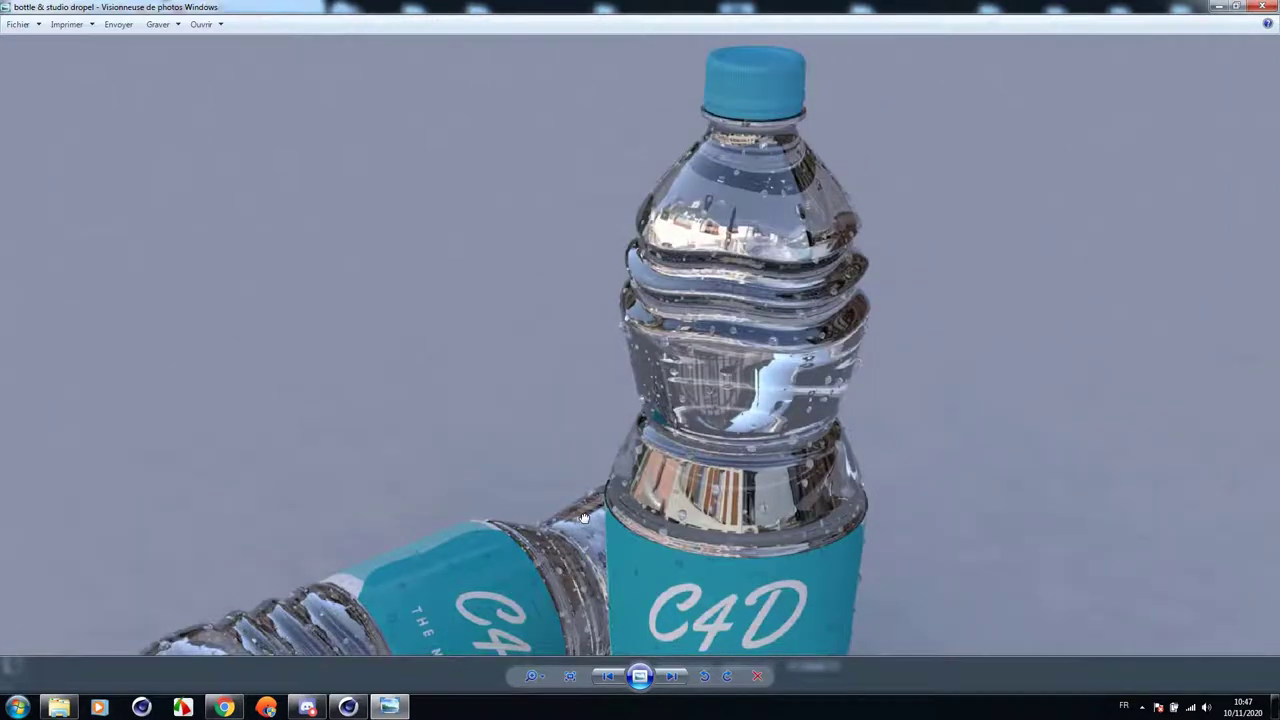
pyautogui.moveTo(585, 517); pyautogui.dragTo(517, 229)
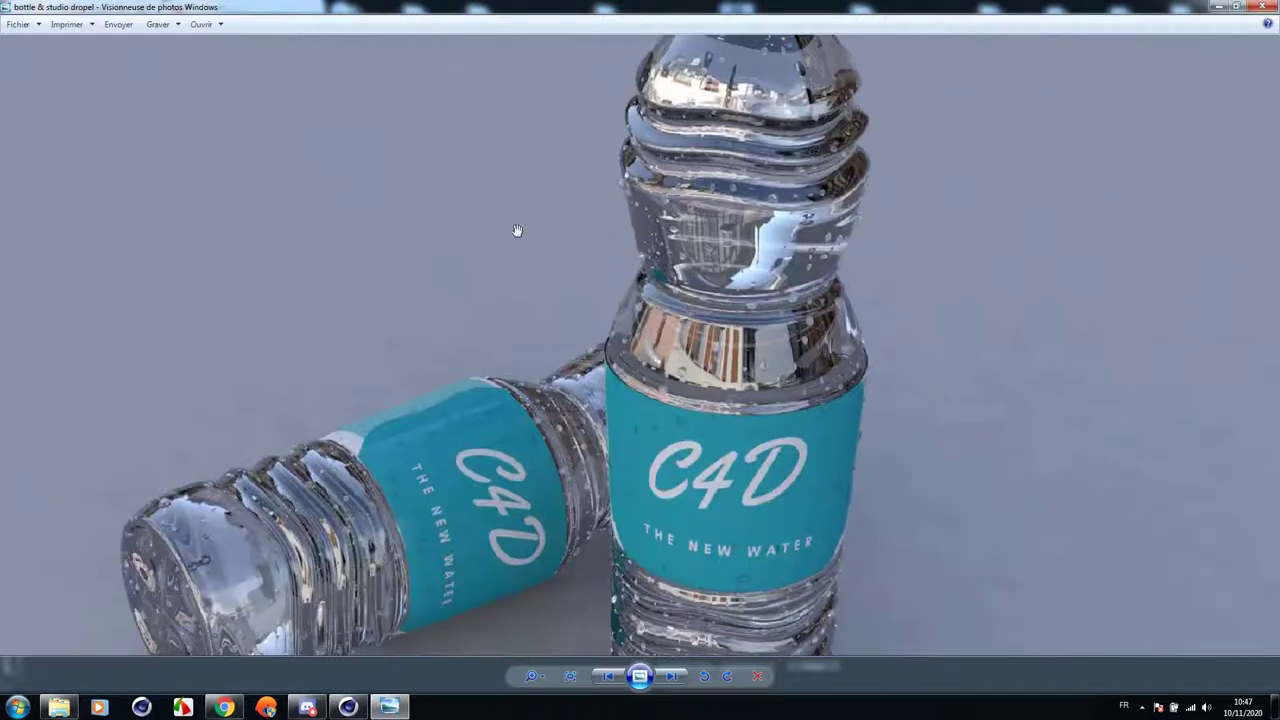
pyautogui.scroll(-4, 569, 218)
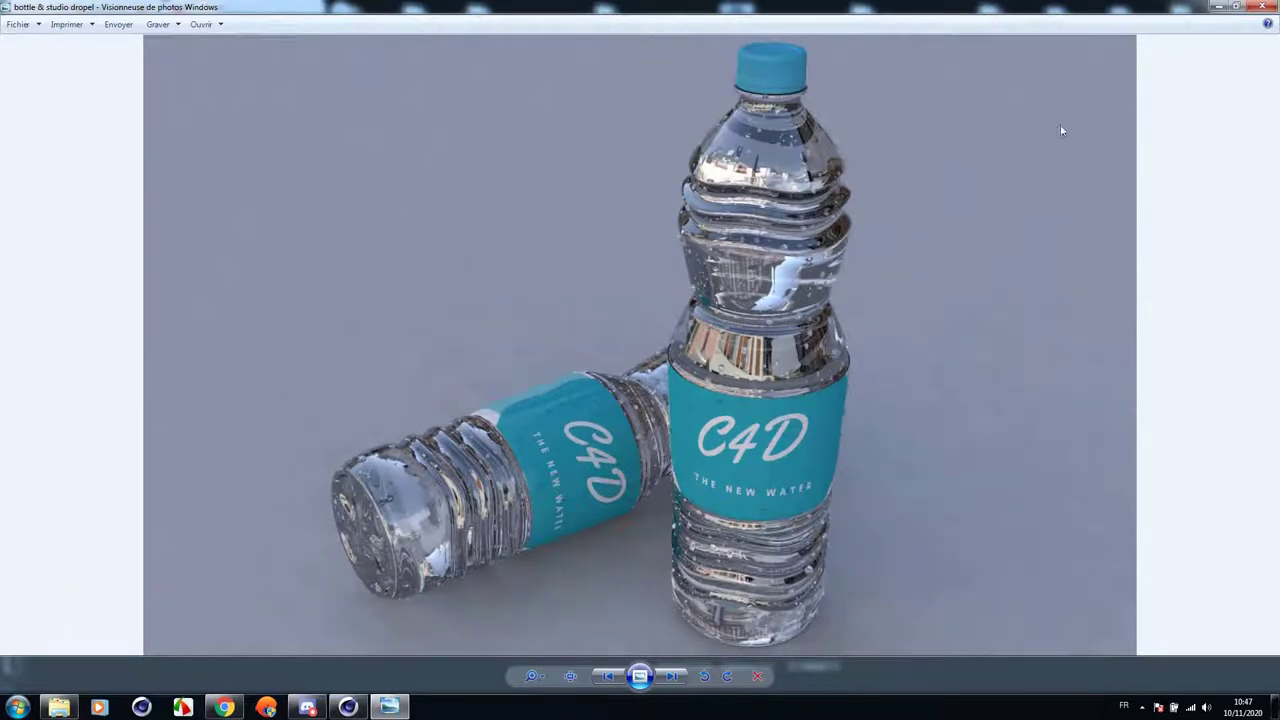
pyautogui.click(1262, 6)
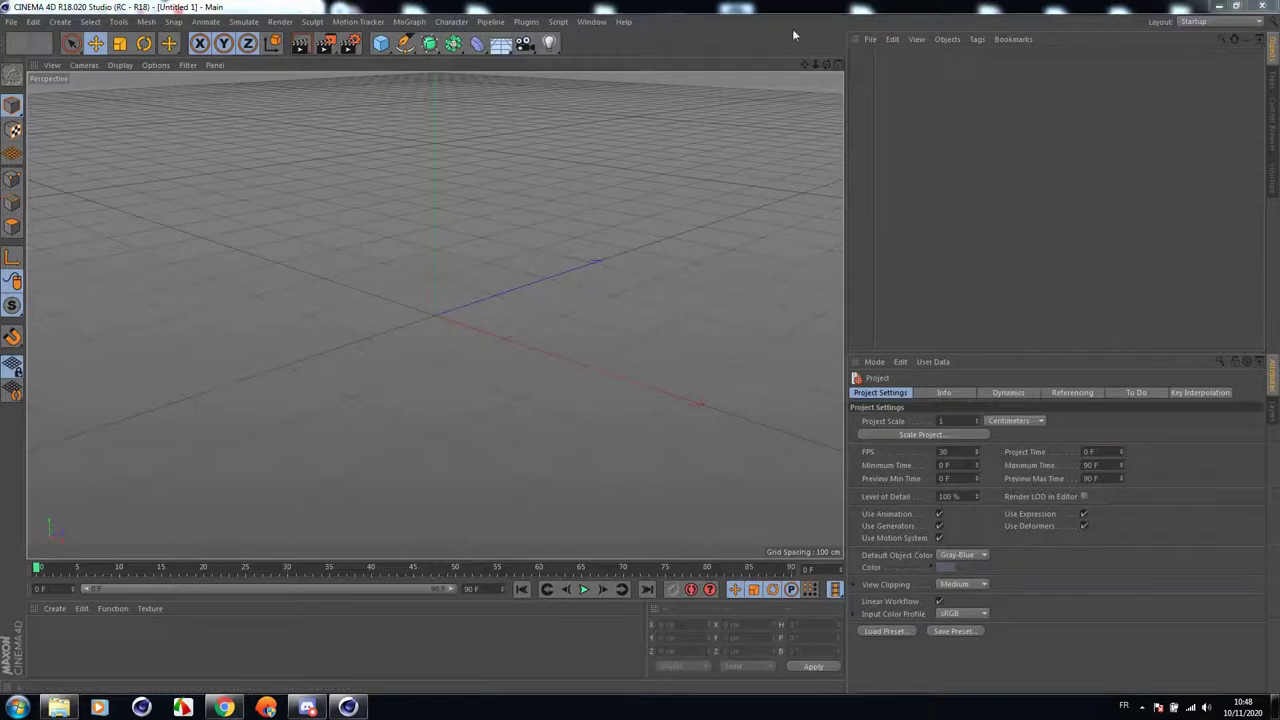
pyautogui.moveTo(828, 65); pyautogui.dragTo(872, 88)
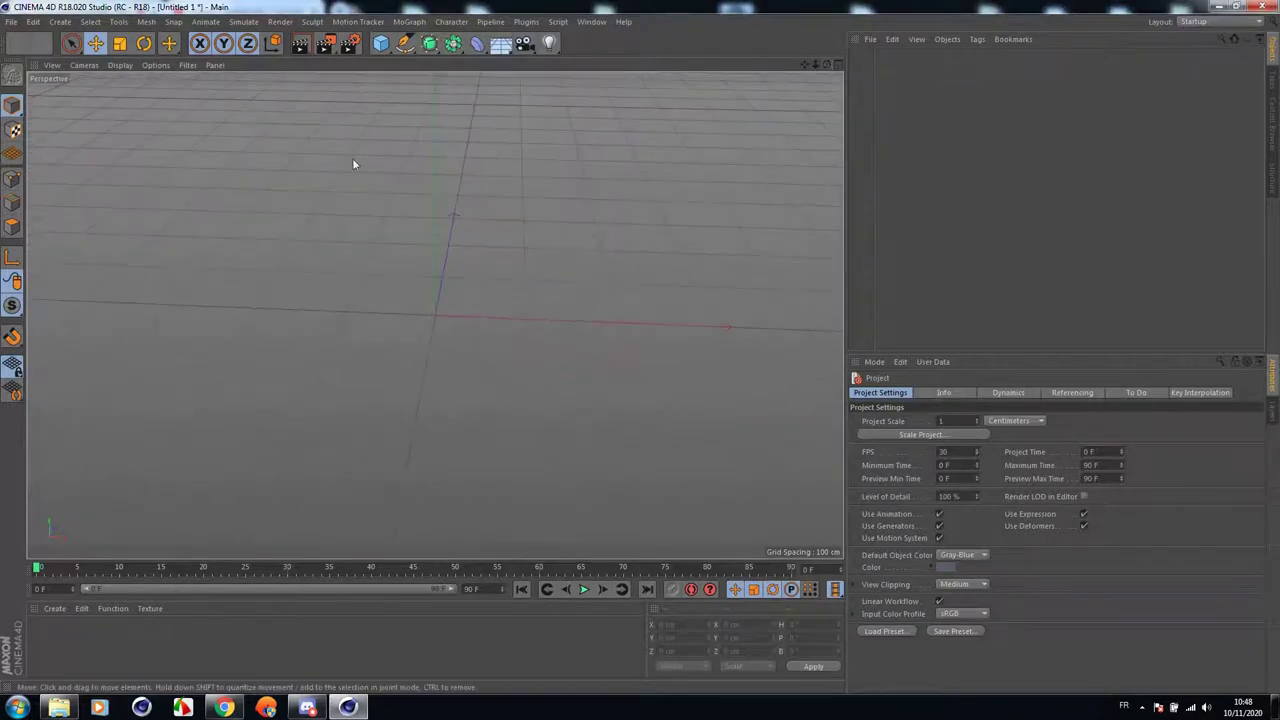
pyautogui.click(84, 65)
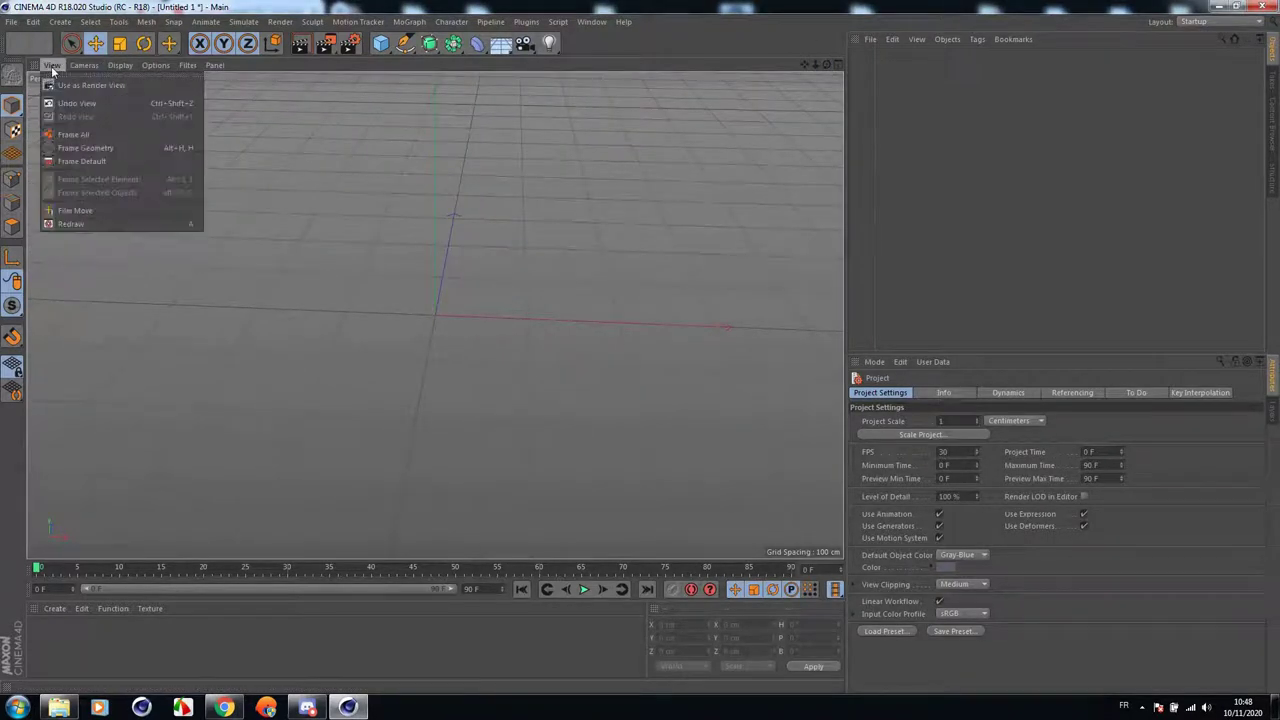
pyautogui.moveTo(119, 67)
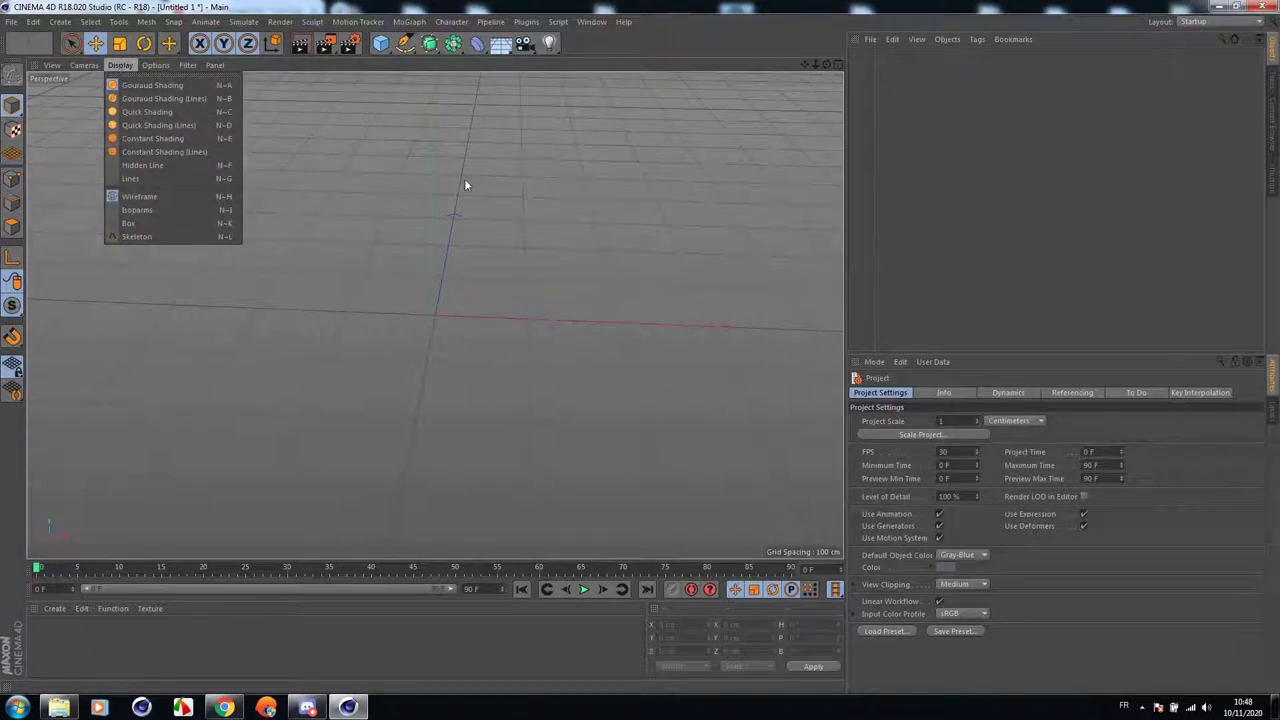
pyautogui.click(386, 194)
# Maximise the Front view and load unnamed.jpg from the Bottle project folder as its background picture.
pyautogui.middleClick(386, 194)
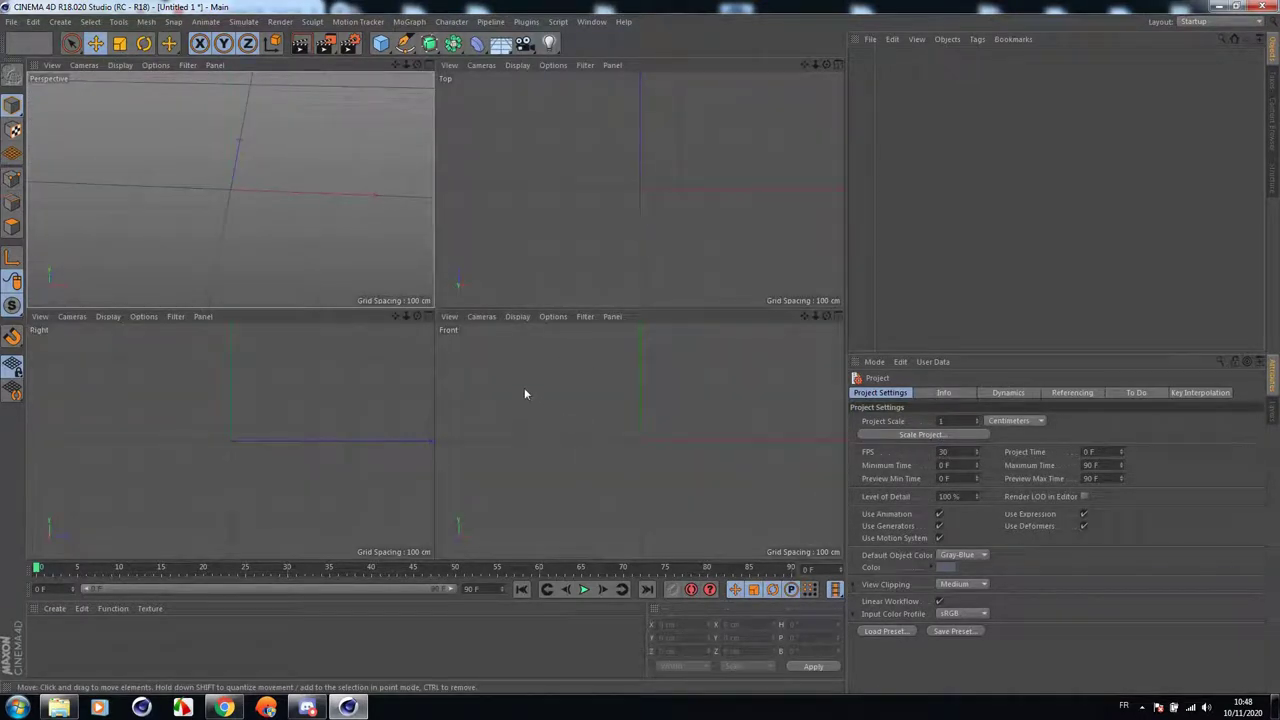
pyautogui.middleClick(614, 400)
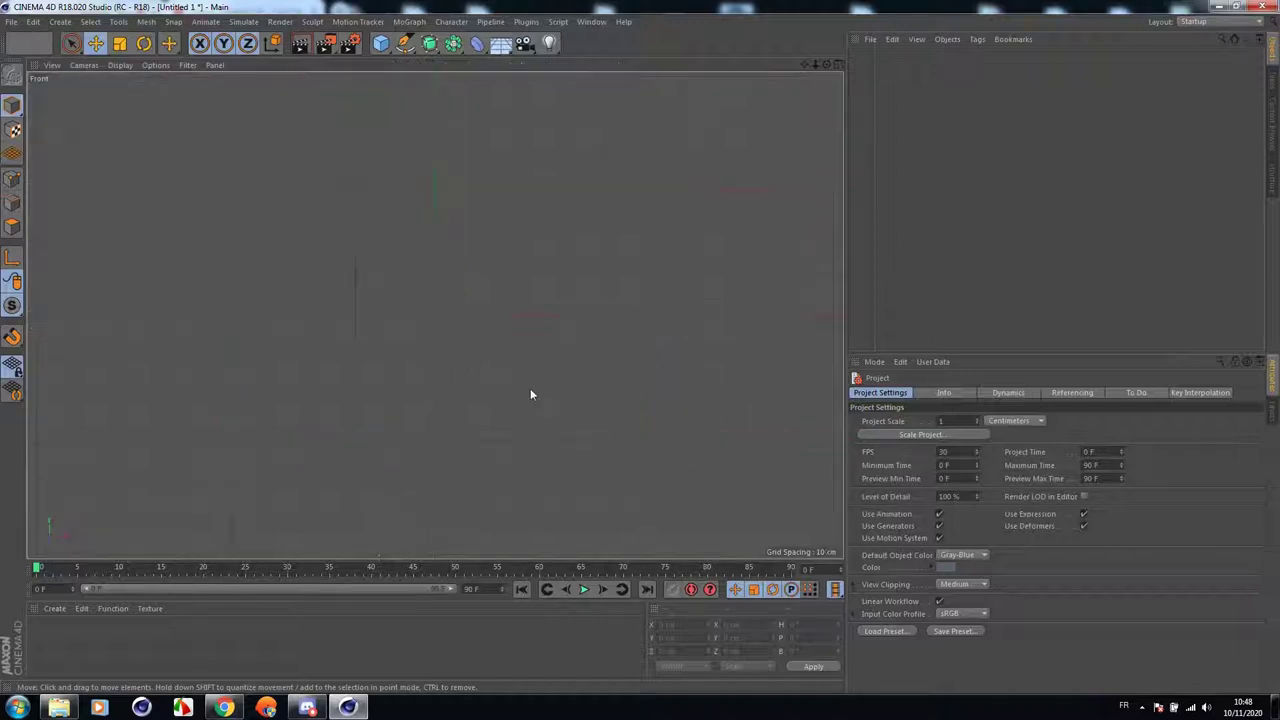
pyautogui.click(33, 21)
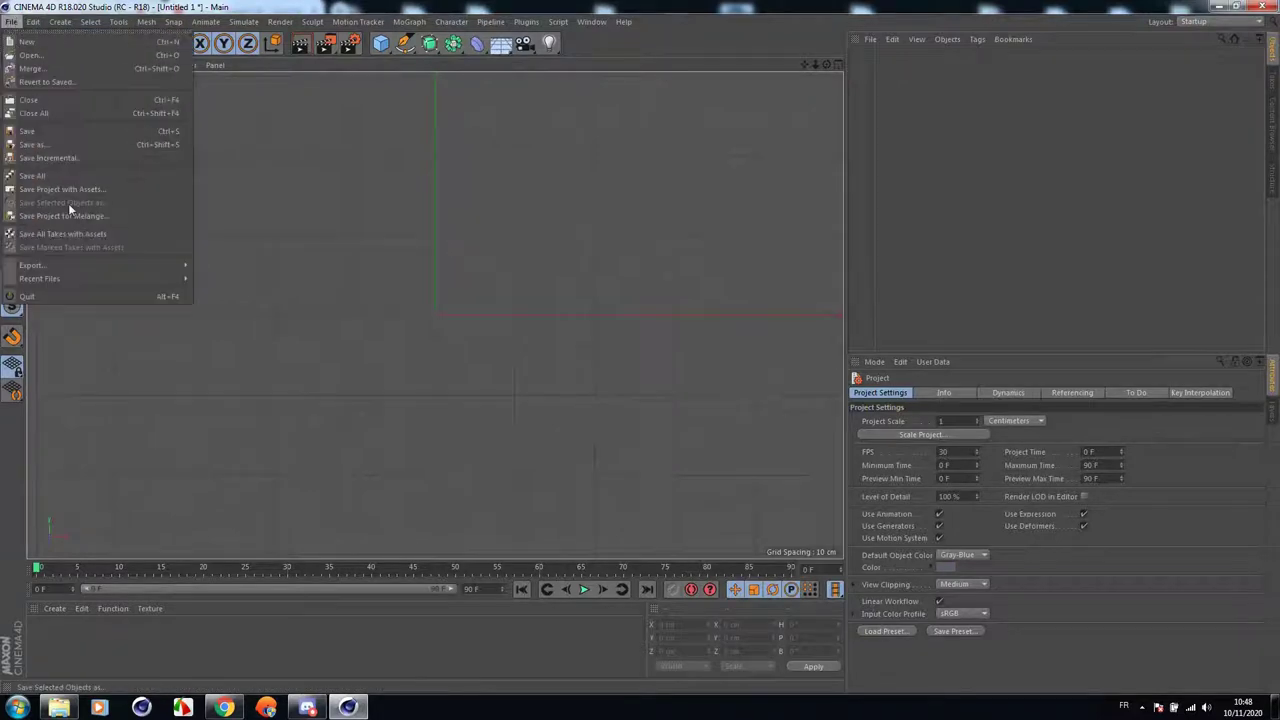
pyautogui.click(143, 69)
pyautogui.click(145, 66)
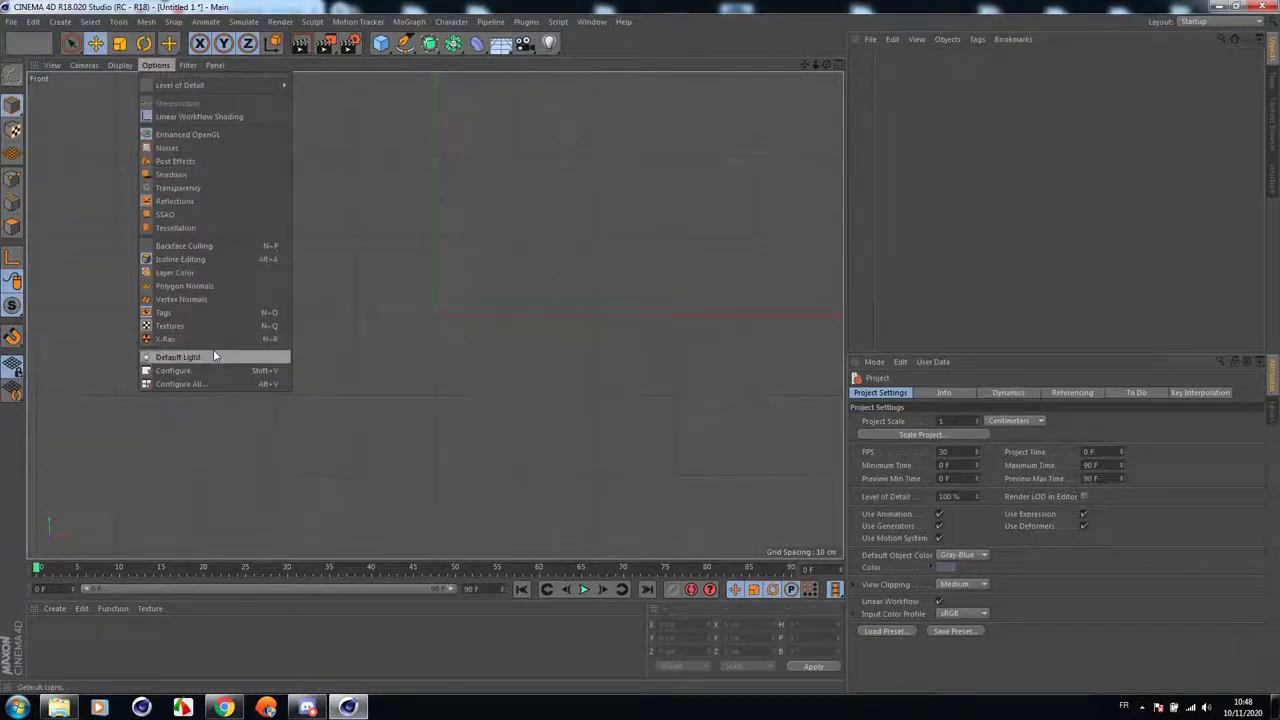
pyautogui.click(190, 371)
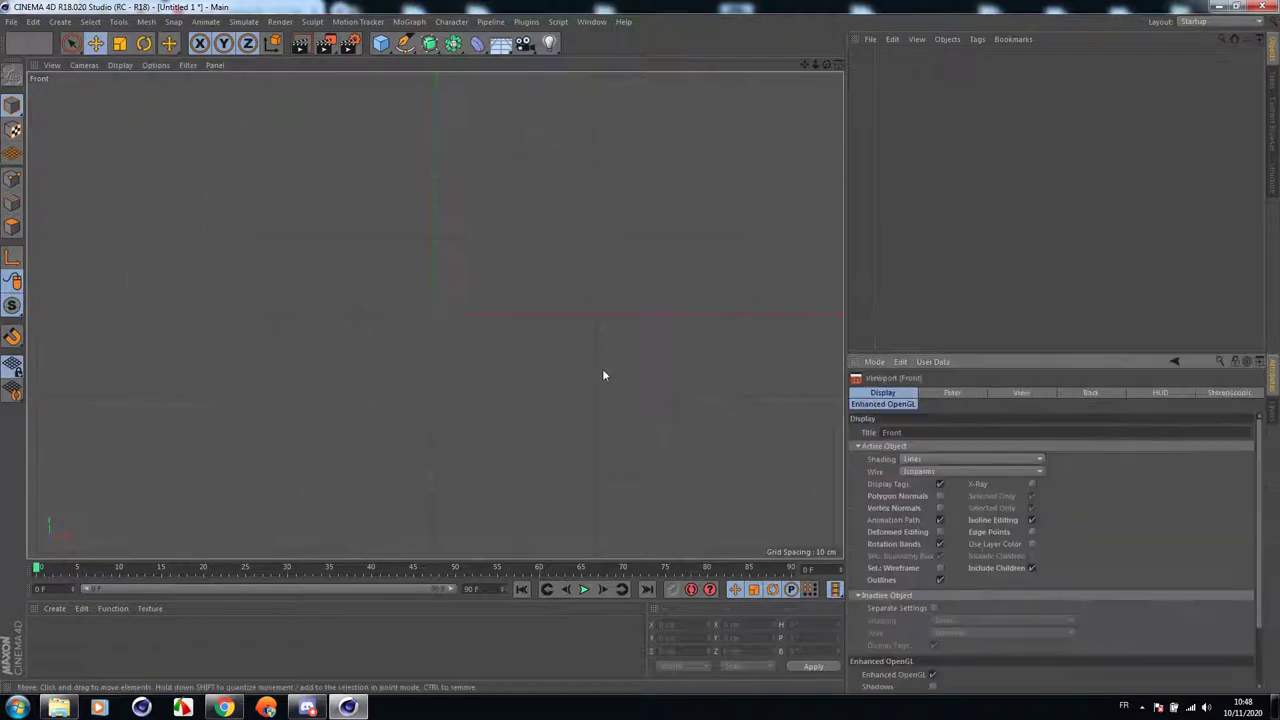
pyautogui.click(1092, 393)
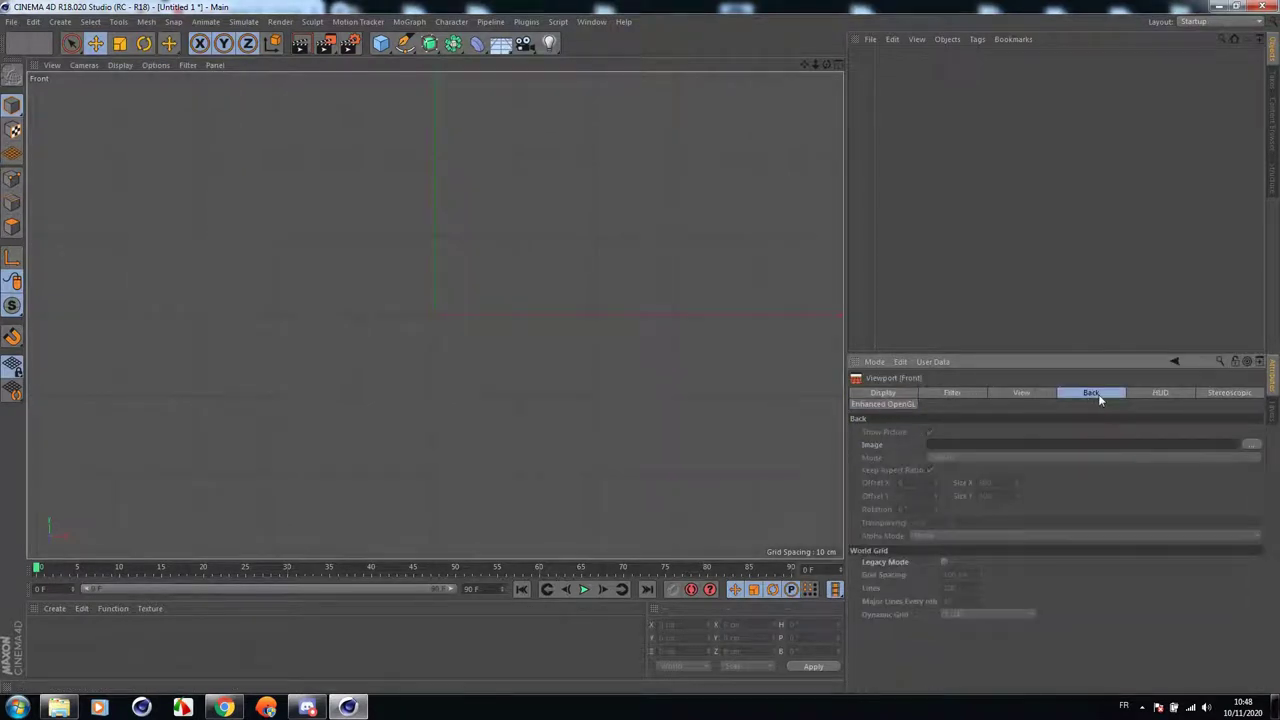
pyautogui.click(59, 707)
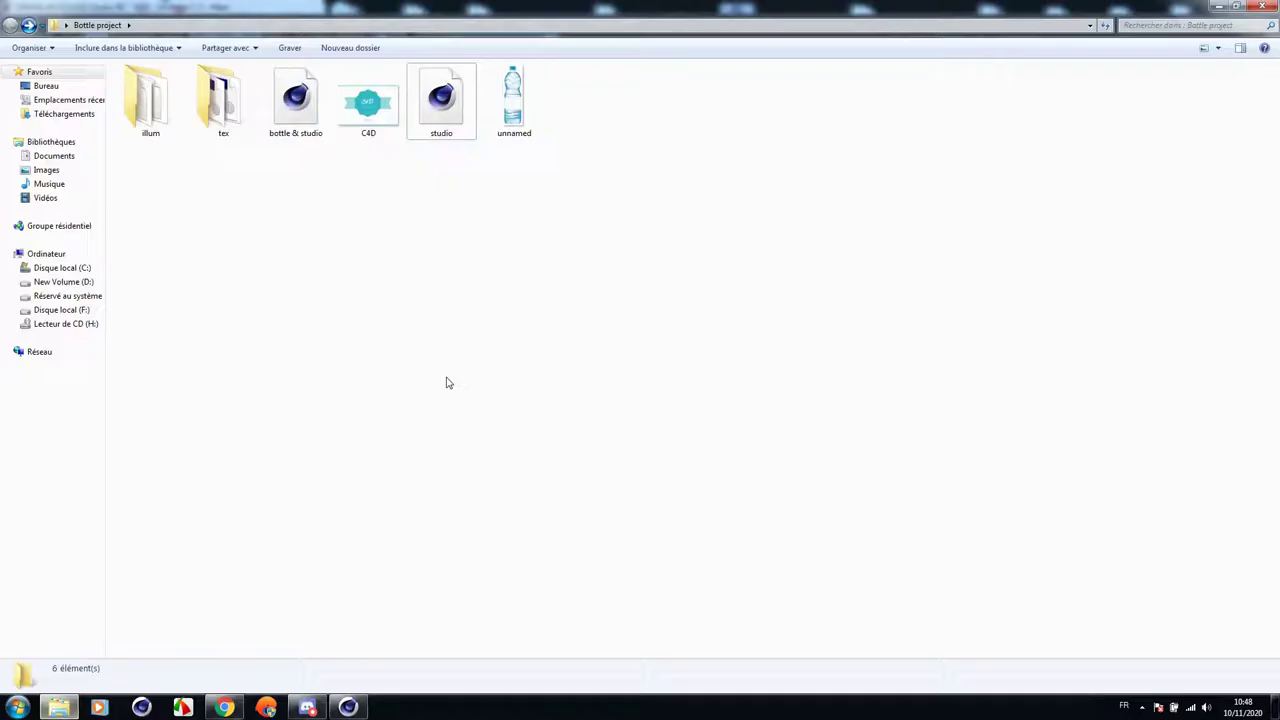
pyautogui.moveTo(514, 100); pyautogui.dragTo(1109, 446)
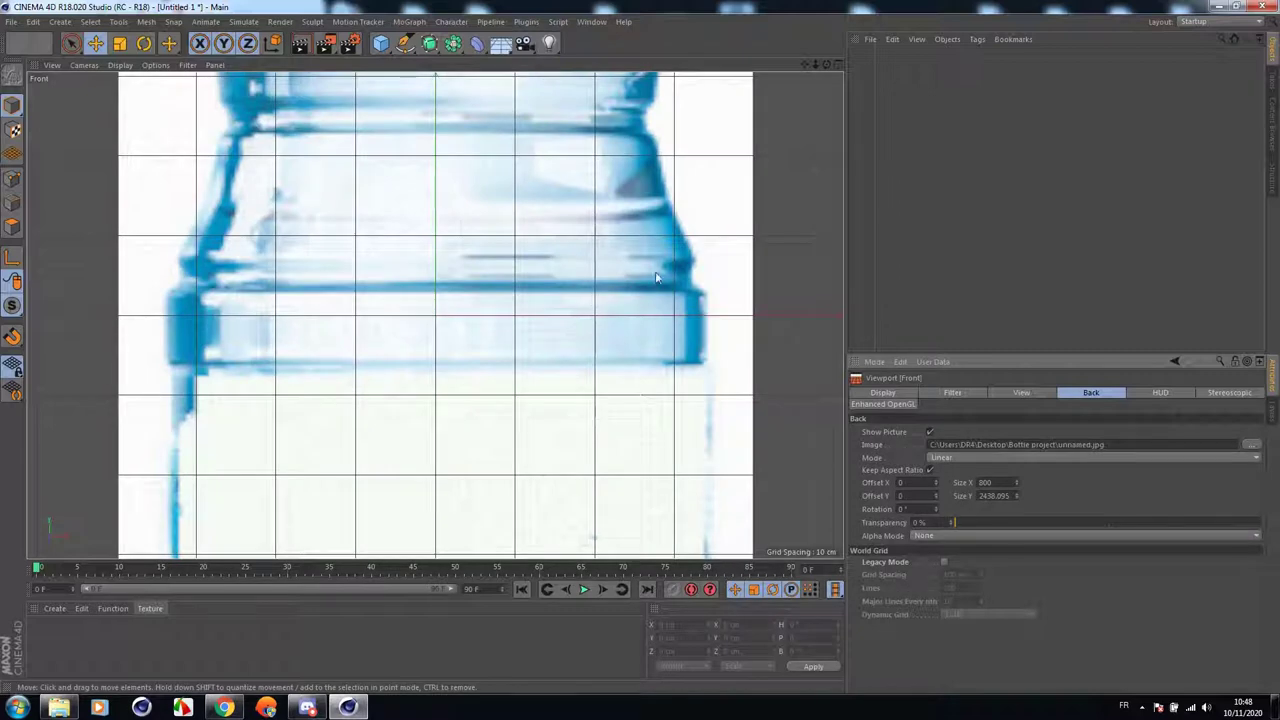
# Set the background picture's horizontal size to 10, keeping its aspect ratio.
pyautogui.scroll(-5, 557, 363)
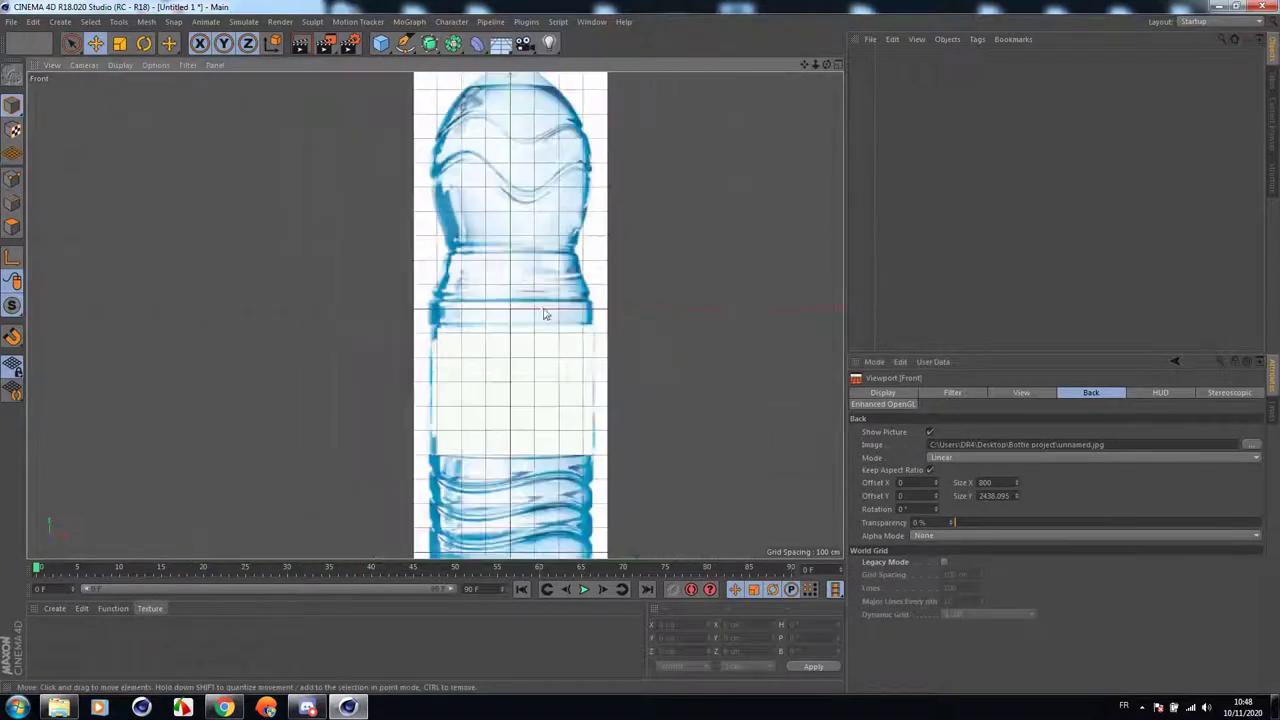
pyautogui.click(985, 482)
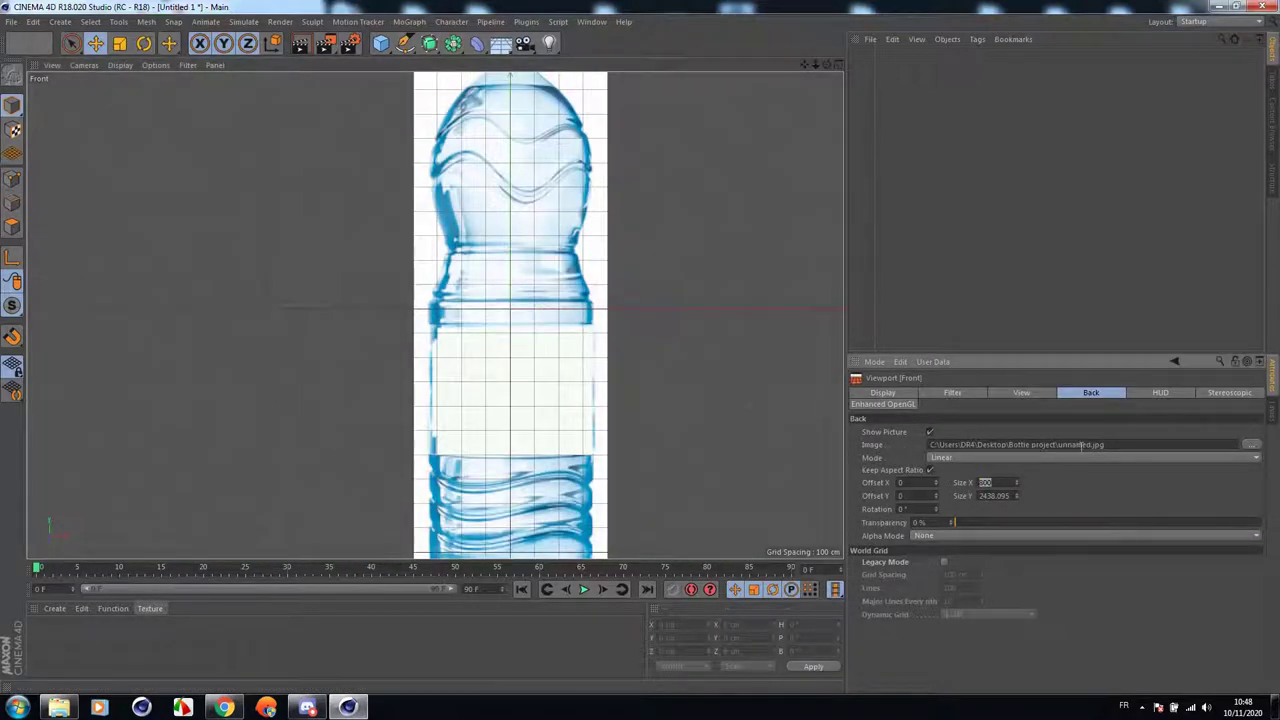
pyautogui.write('10')
pyautogui.press('Return')
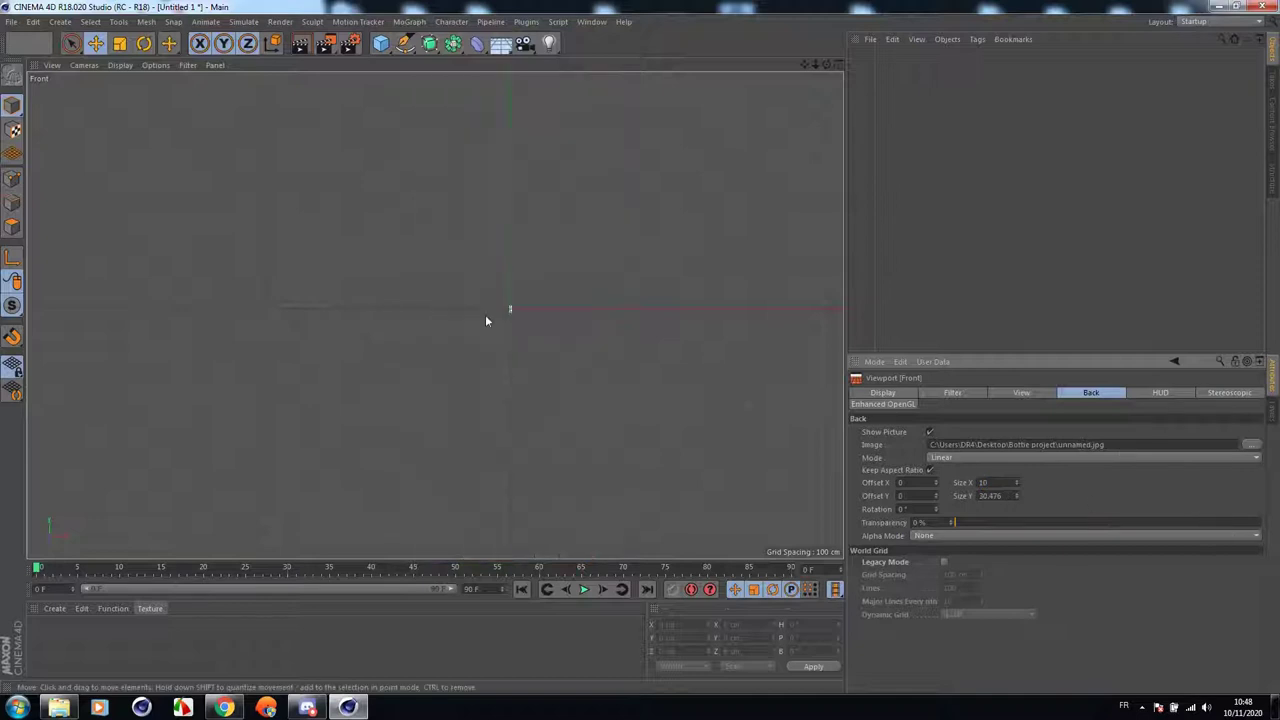
pyautogui.scroll(5, 500, 318)
pyautogui.scroll(4, 506, 330)
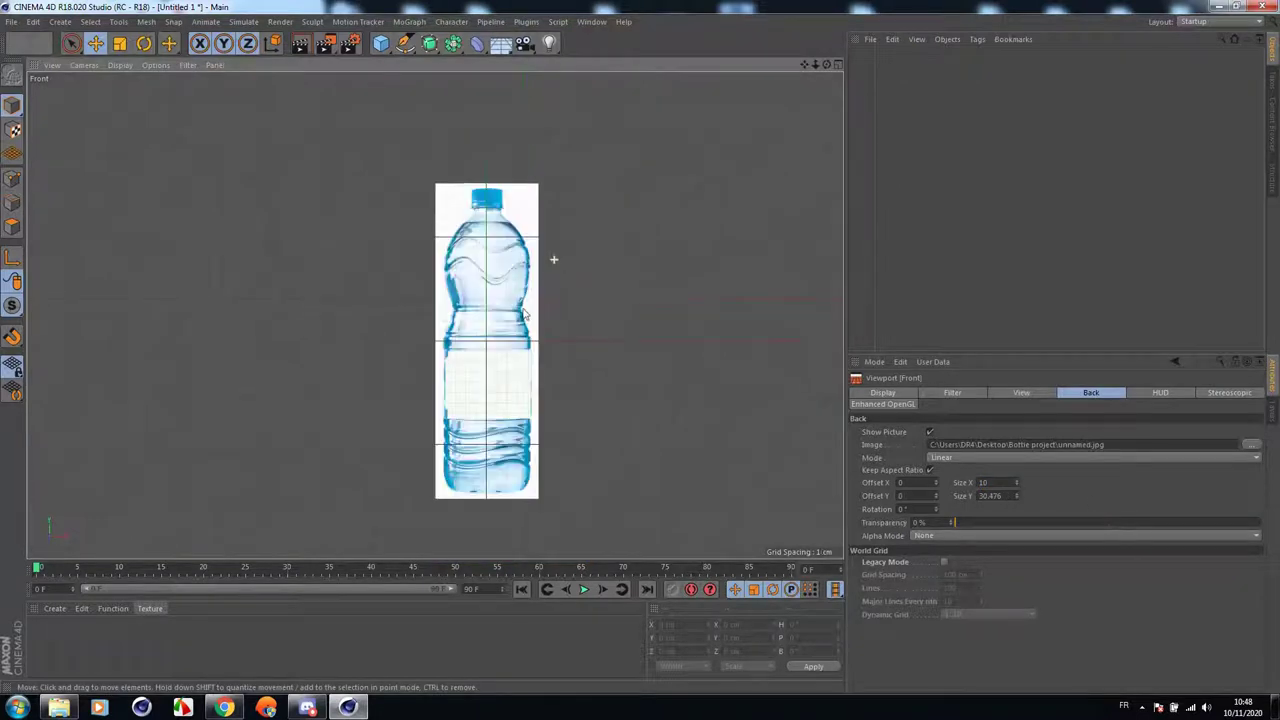
pyautogui.scroll(1, 508, 320)
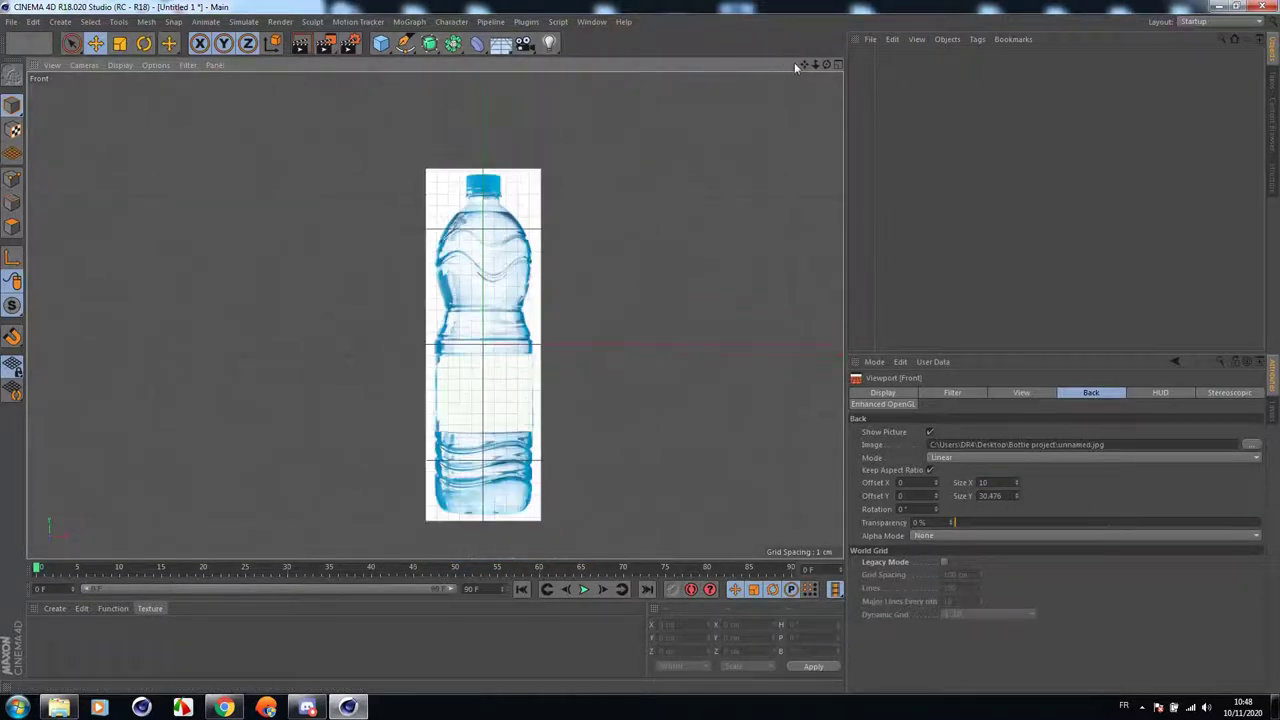
pyautogui.moveTo(803, 64); pyautogui.dragTo(797, 55)
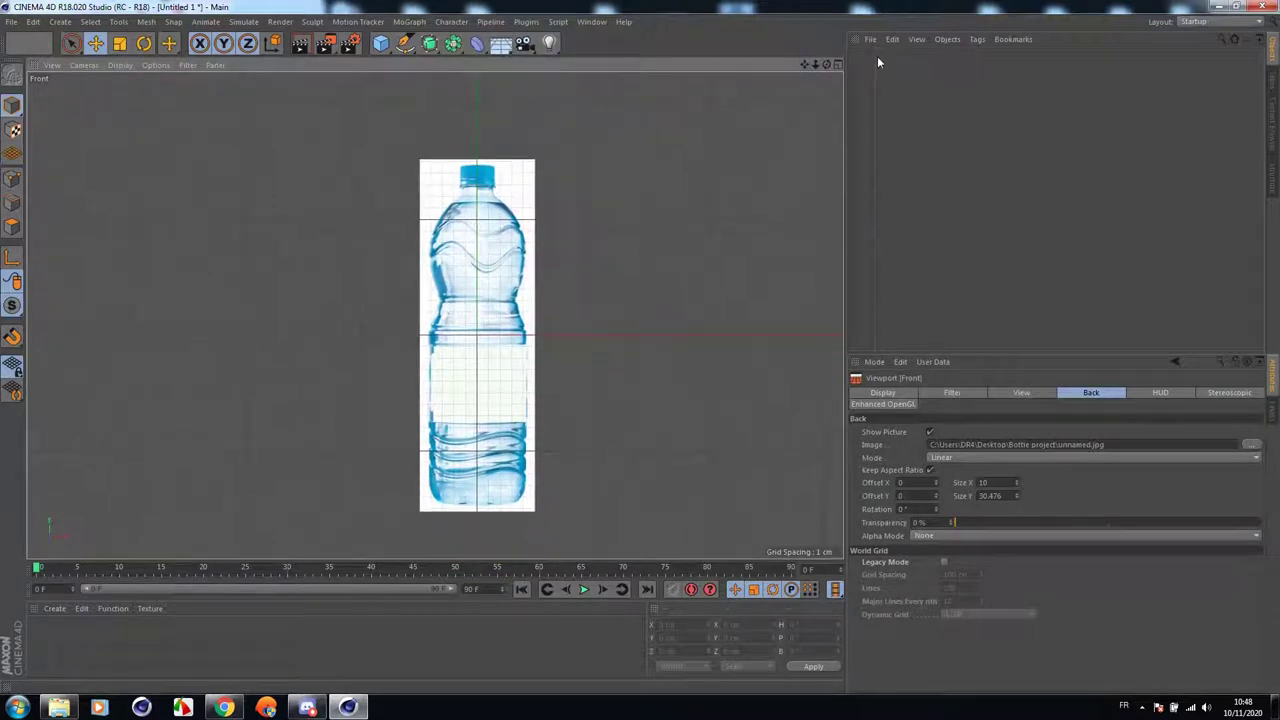
# Add a cylinder and scale it down uniformly to about 8.8 cm wide and 17.6 cm tall.
pyautogui.click(380, 43)
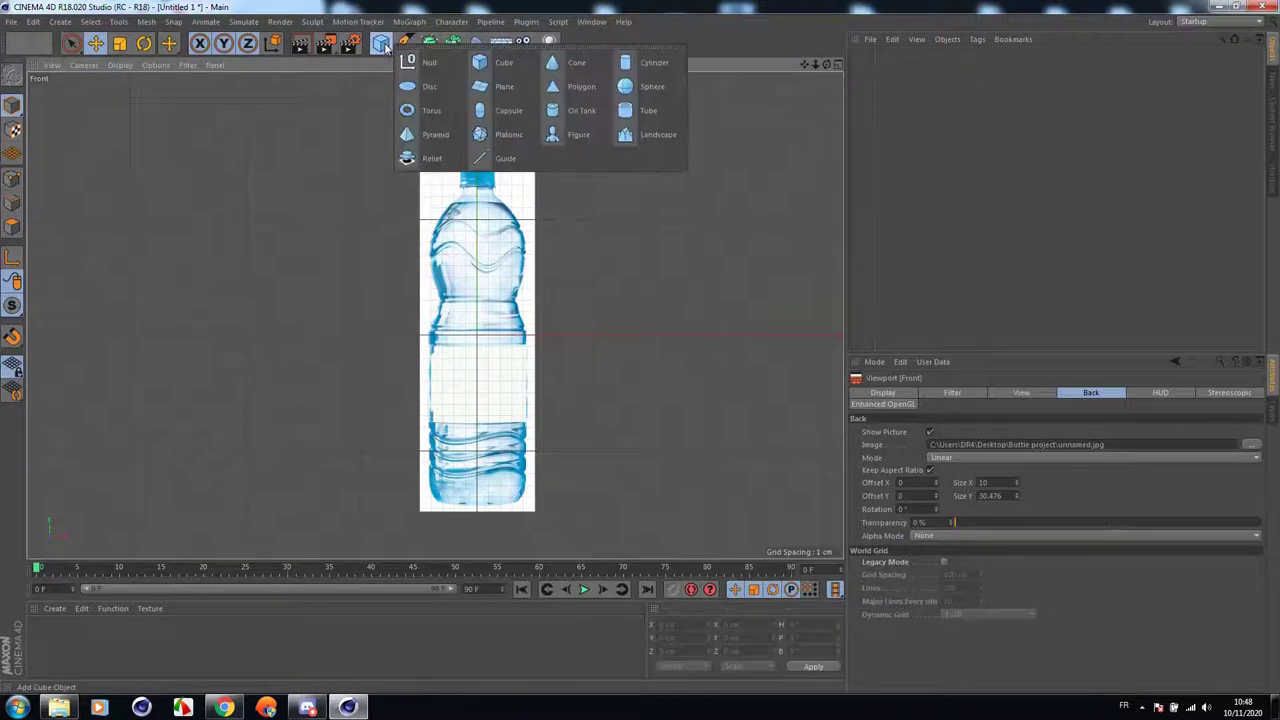
pyautogui.click(670, 65)
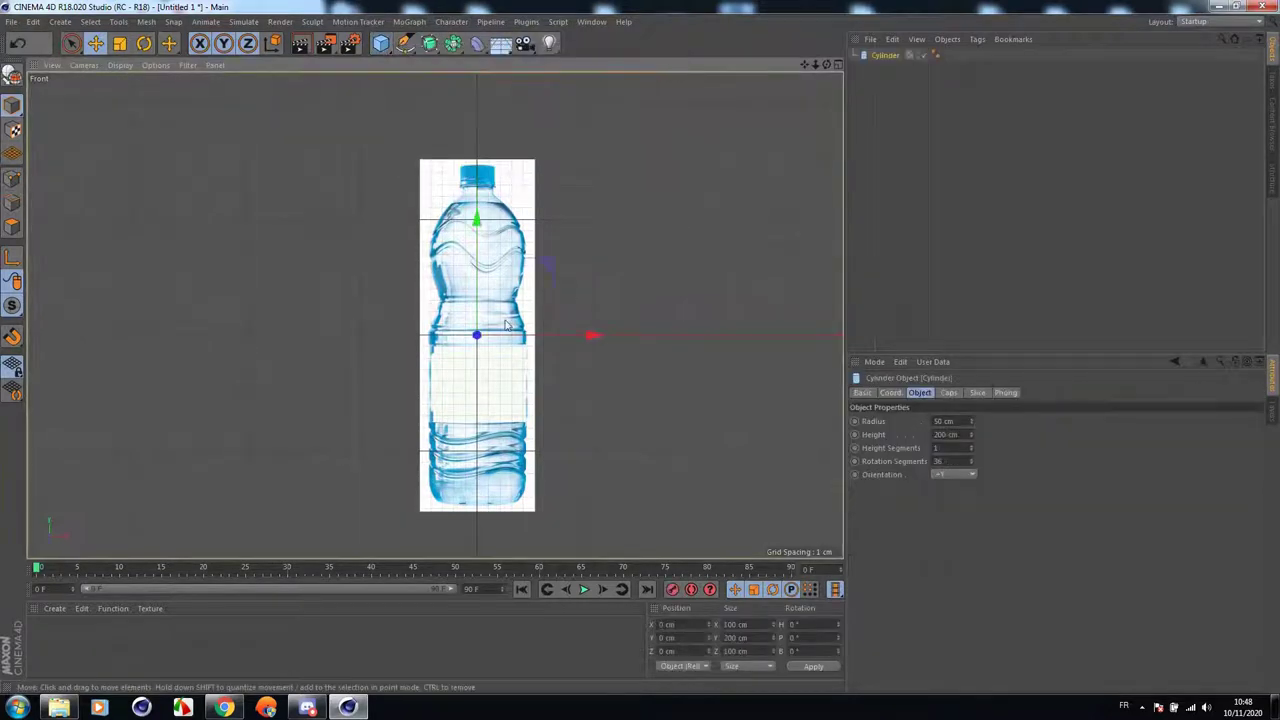
pyautogui.click(119, 43)
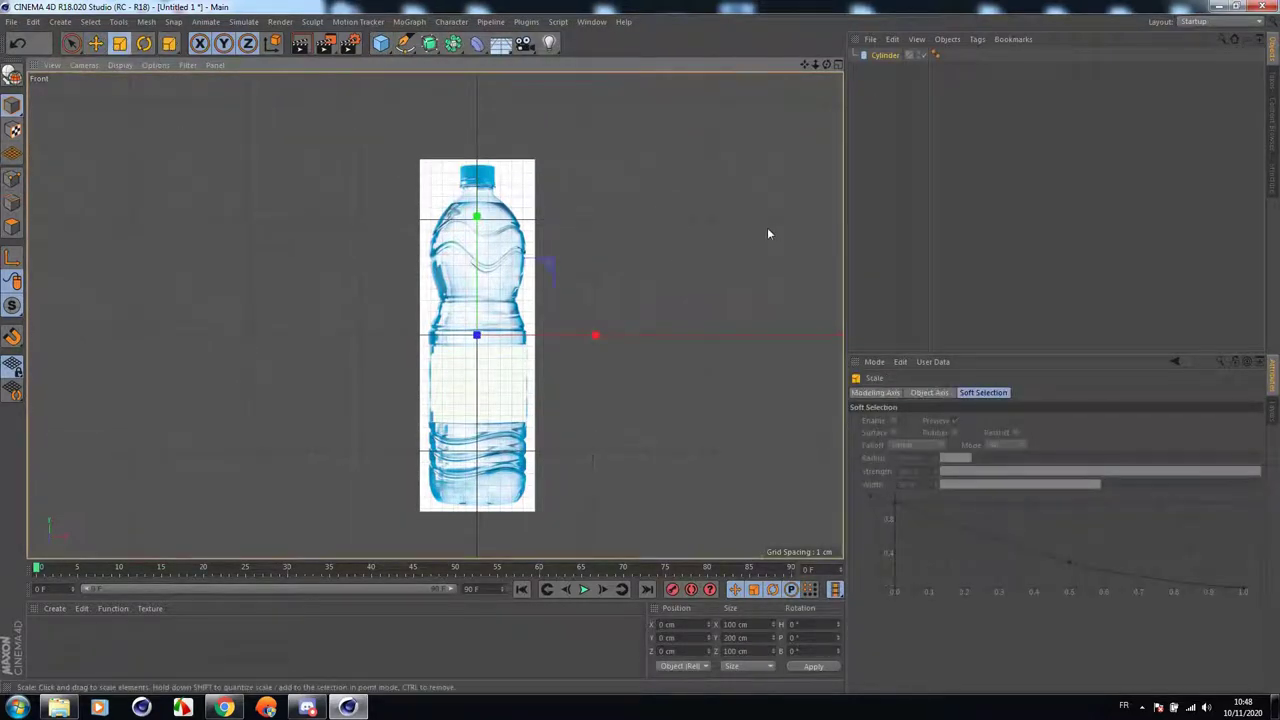
pyautogui.moveTo(767, 234); pyautogui.dragTo(258, 317)
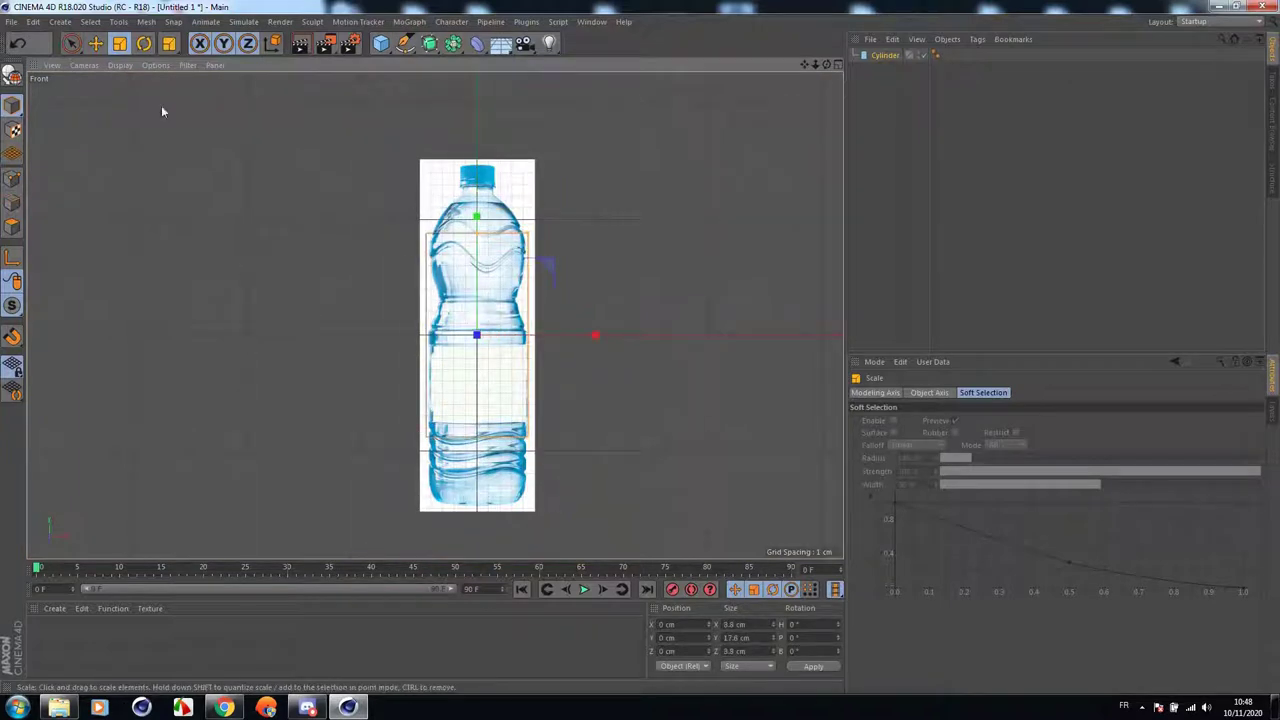
# Set the transparency of the Front view's background picture to 56 %.
pyautogui.click(79, 67)
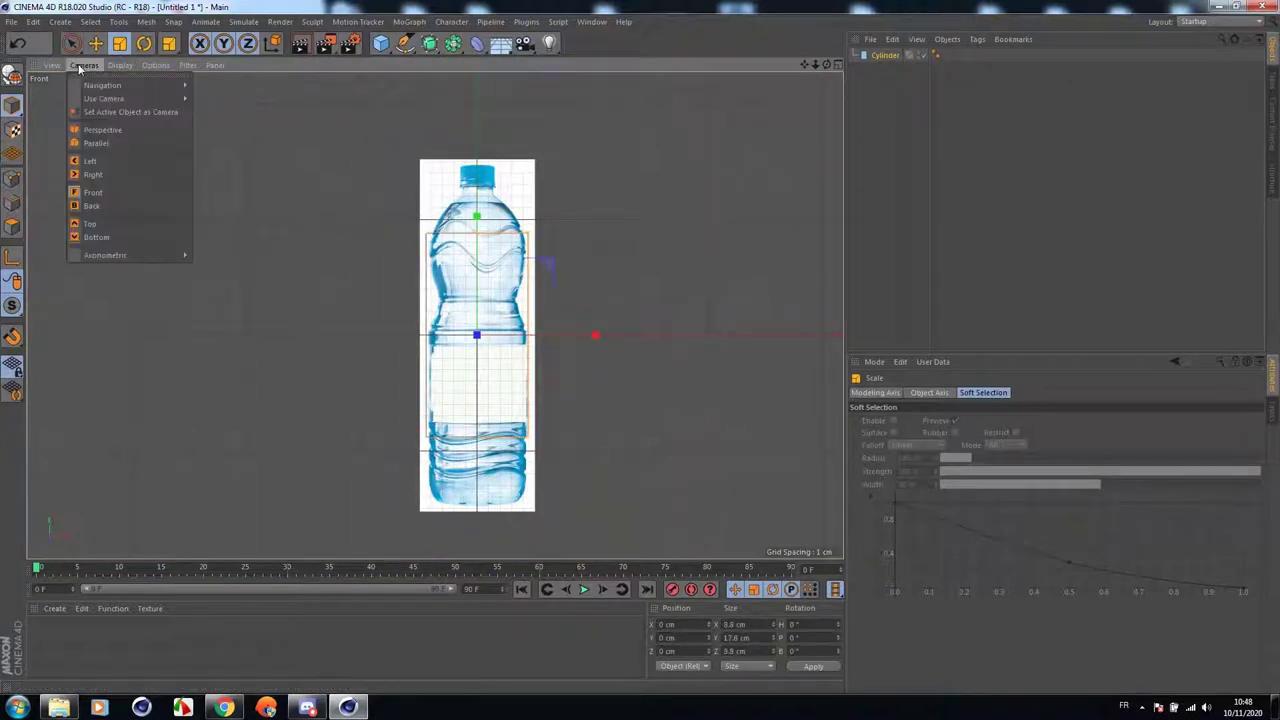
pyautogui.moveTo(165, 66)
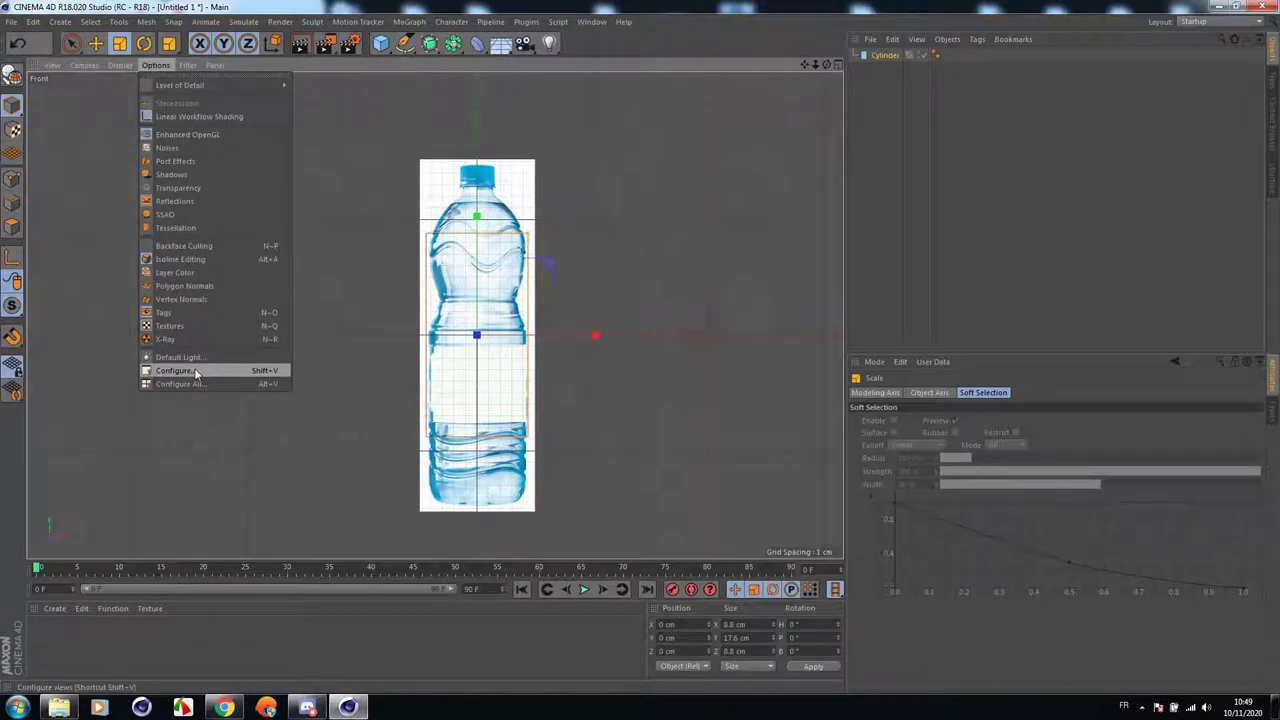
pyautogui.click(175, 371)
pyautogui.moveTo(963, 526); pyautogui.dragTo(1131, 534)
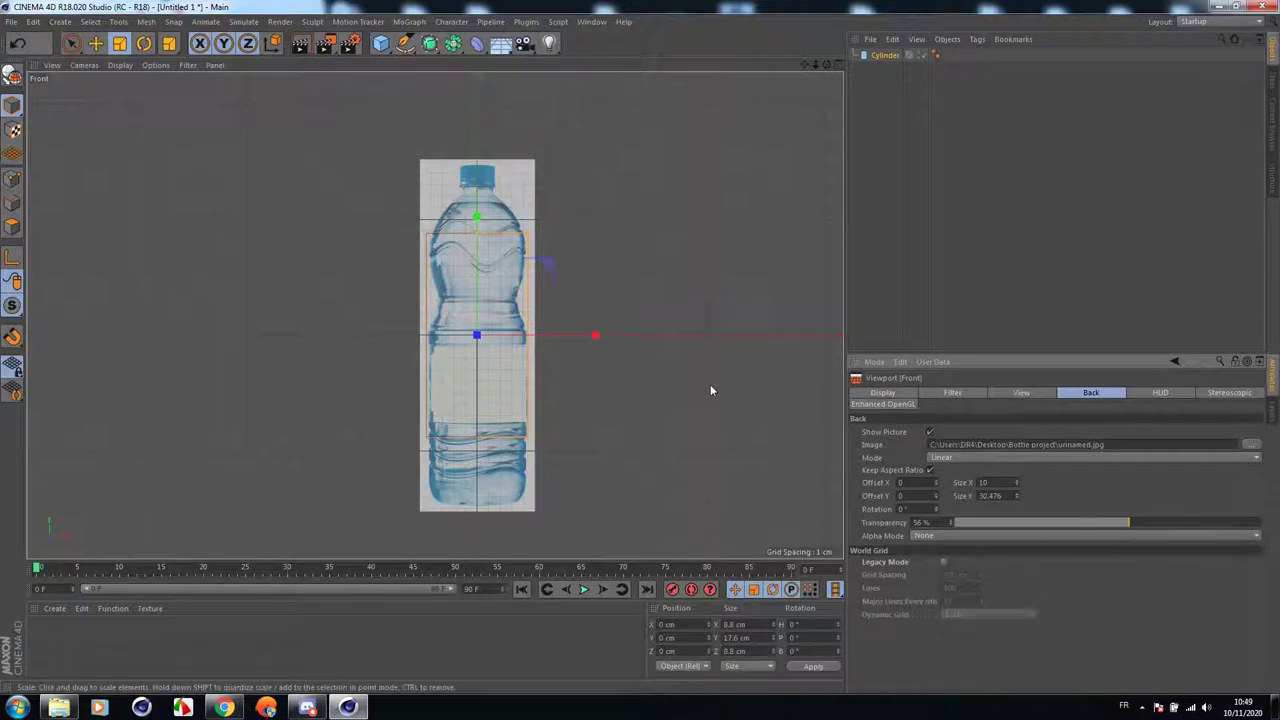
# Reduce the cylinder's radius to about 4.09 cm so its sides match the bottle's width in the picture.
pyautogui.scroll(2, 490, 260)
pyautogui.scroll(-2, 500, 385)
pyautogui.scroll(3, 465, 378)
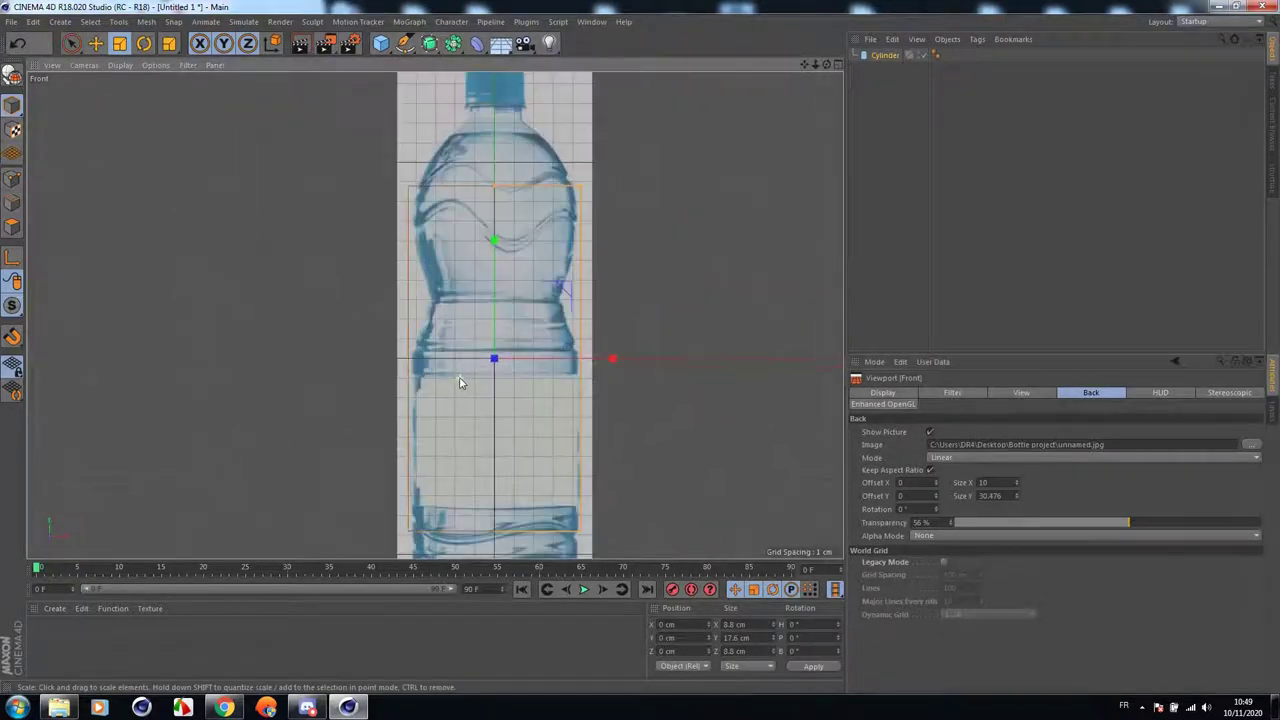
pyautogui.click(884, 56)
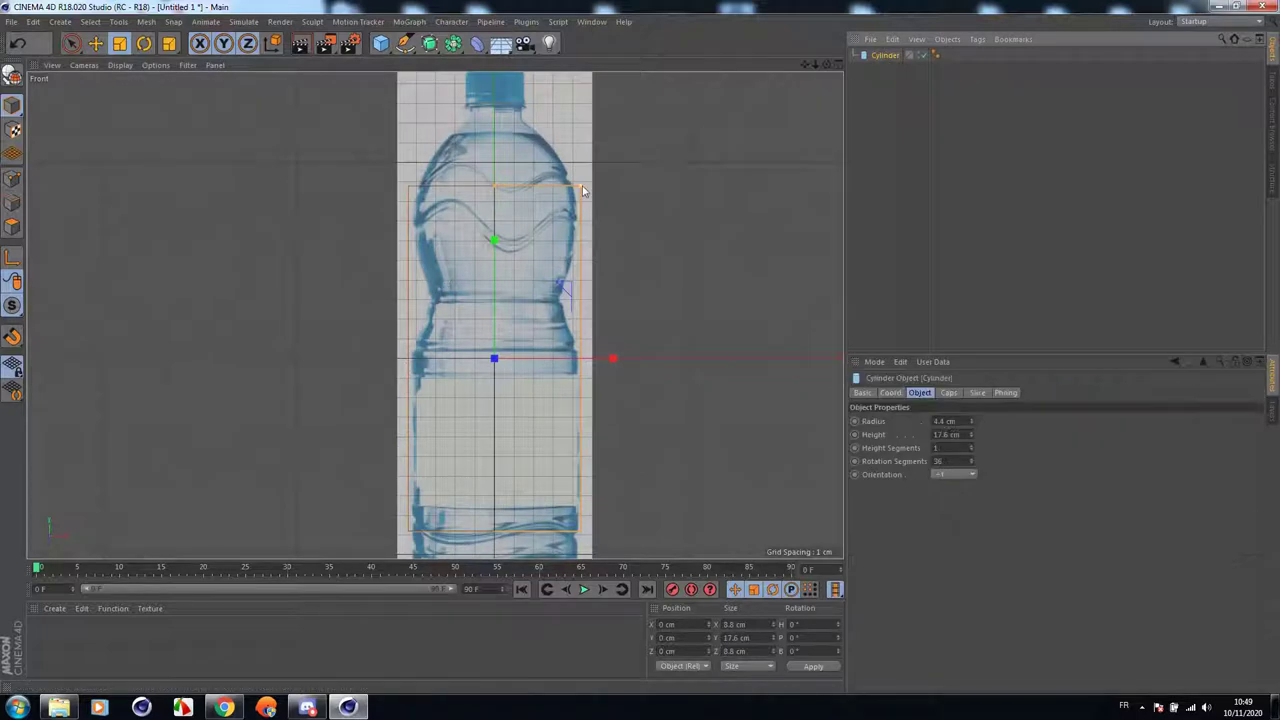
pyautogui.moveTo(581, 193); pyautogui.dragTo(575, 195)
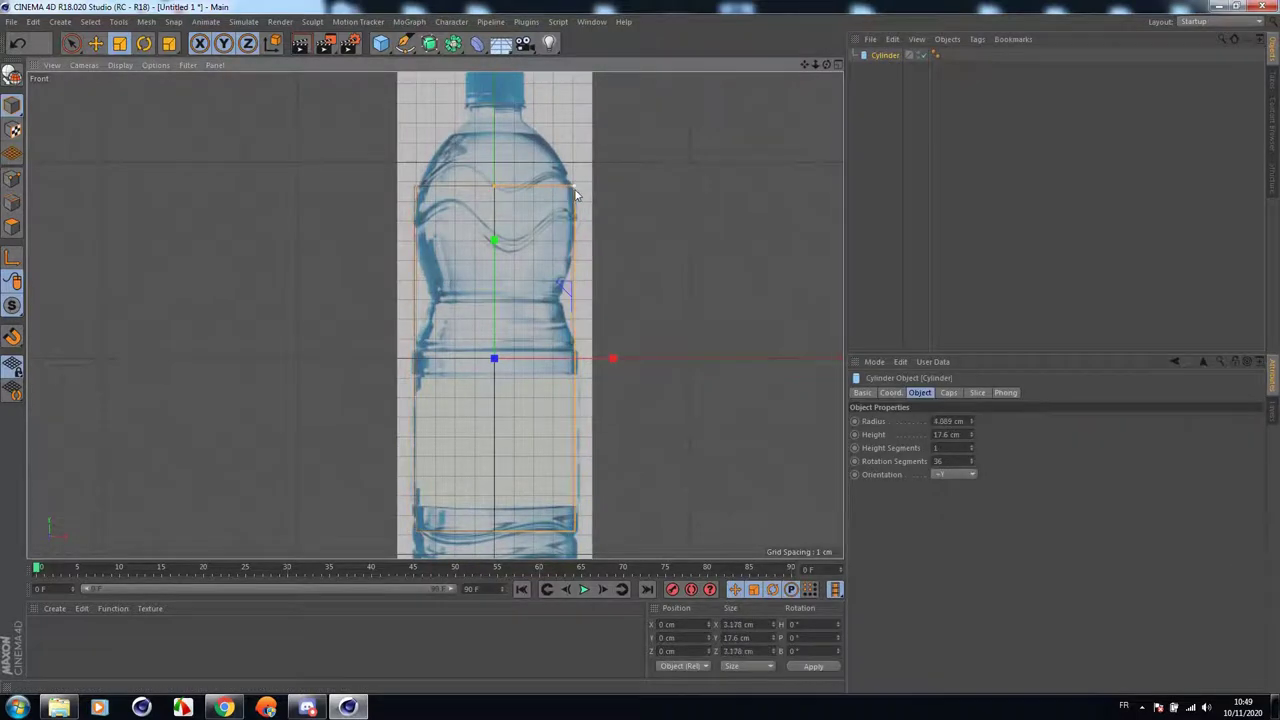
# Move the cylinder down along the Y axis to about -1.07 cm.
pyautogui.scroll(-2, 576, 195)
pyautogui.keyDown('alt'); pyautogui.moveTo(489, 231); pyautogui.dragTo(480, 212, button='middle'); pyautogui.keyUp('alt')
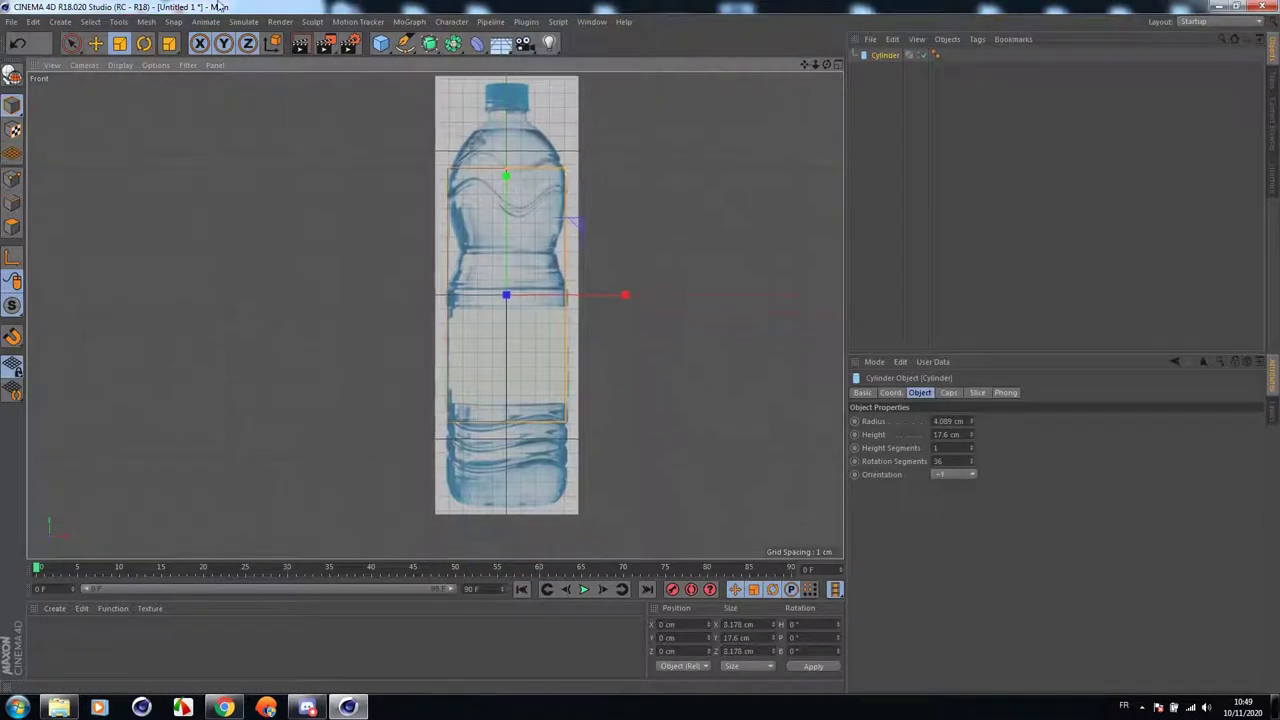
pyautogui.click(95, 44)
pyautogui.moveTo(506, 181); pyautogui.dragTo(506, 196)
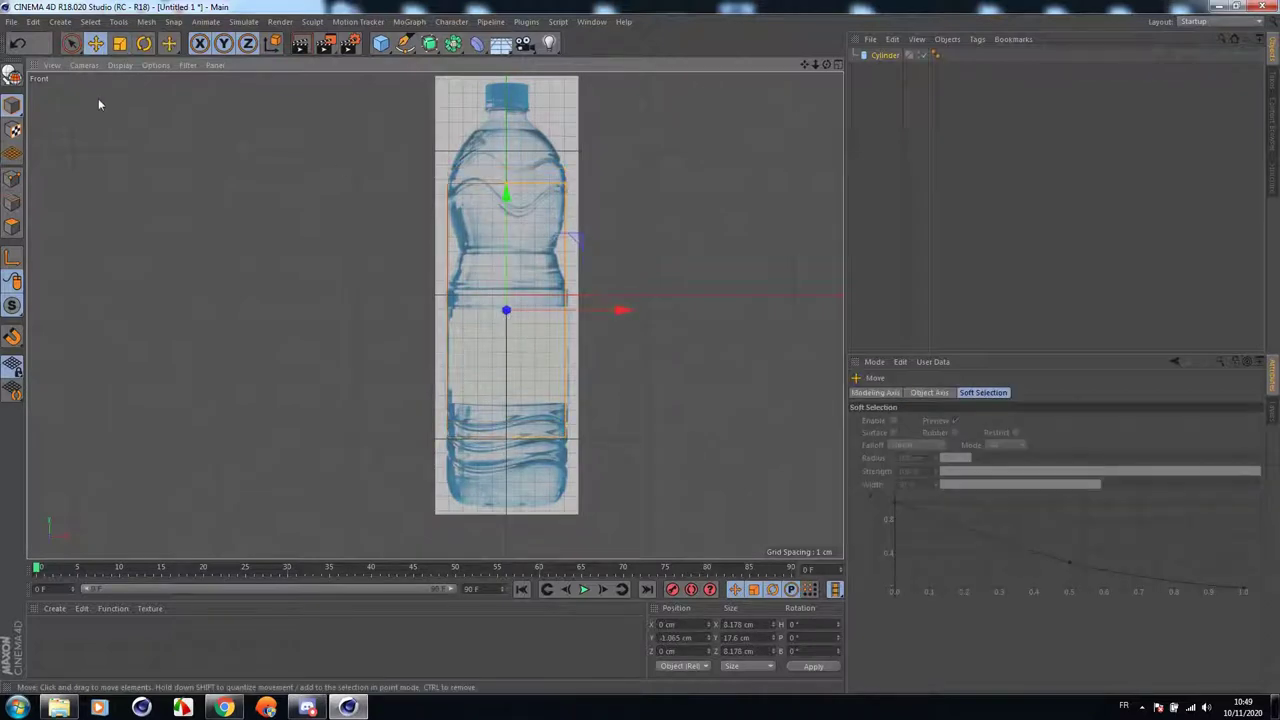
# Maximise the Perspective view and inspect the cylinder up close.
pyautogui.middleClick(98, 104)
pyautogui.middleClick(204, 192)
pyautogui.keyDown('alt'); pyautogui.moveTo(418, 274); pyautogui.dragTo(424, 300); pyautogui.keyUp('alt')
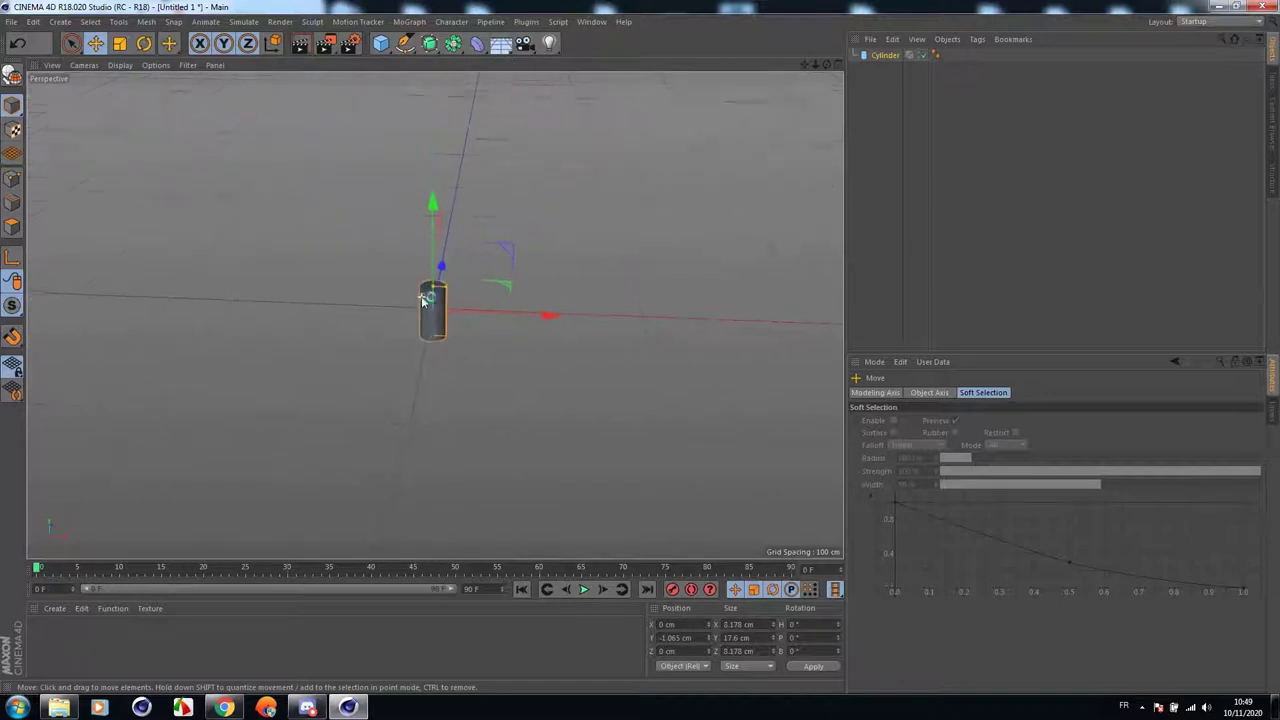
pyautogui.scroll(10, 424, 300)
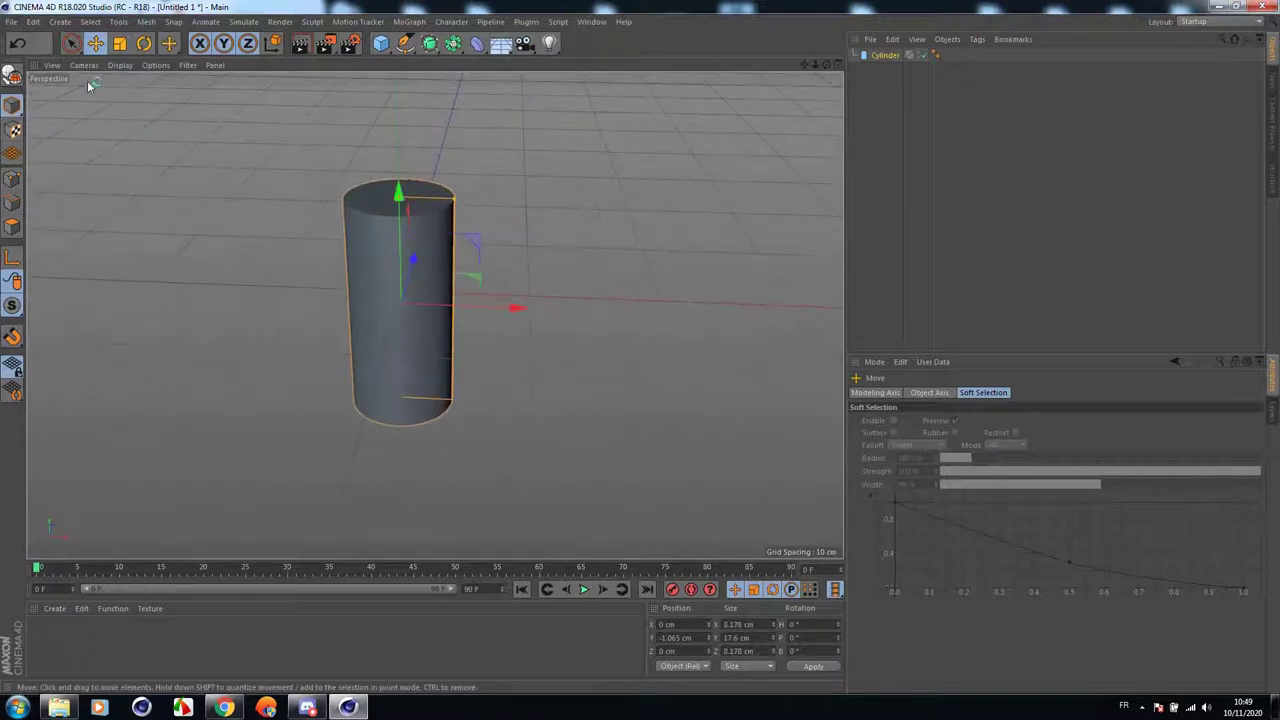
# Display the Perspective view with Gouraud Shading (Lines) so the cylinder's mesh edges show.
pyautogui.click(120, 65)
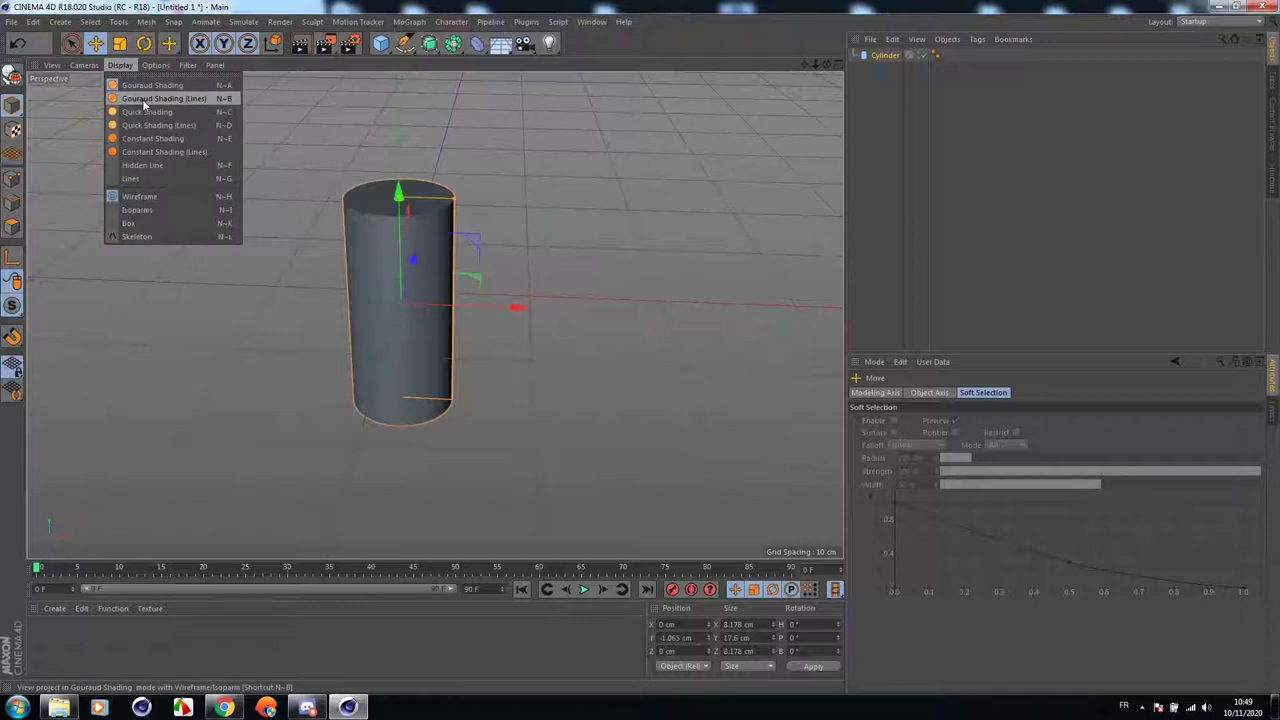
pyautogui.click(144, 100)
pyautogui.scroll(2, 472, 228)
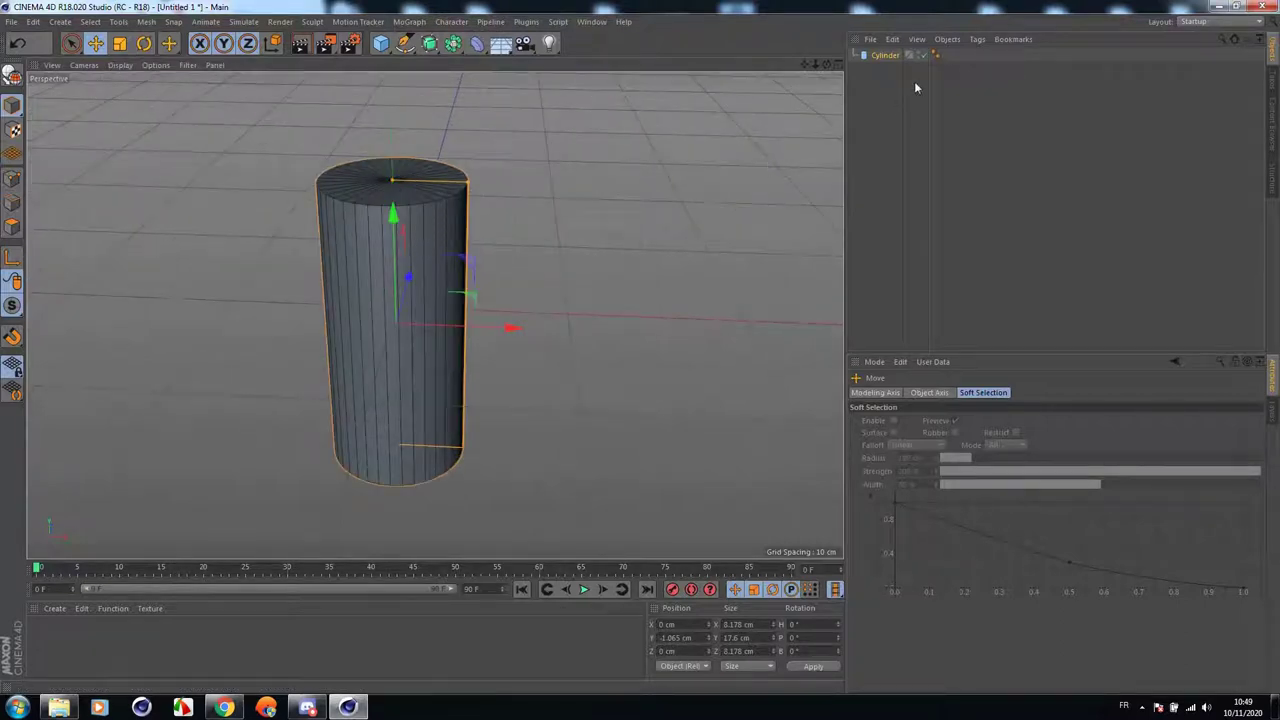
# Set the cylinder's rotation segments to 12 and turn off its caps.
pyautogui.click(885, 56)
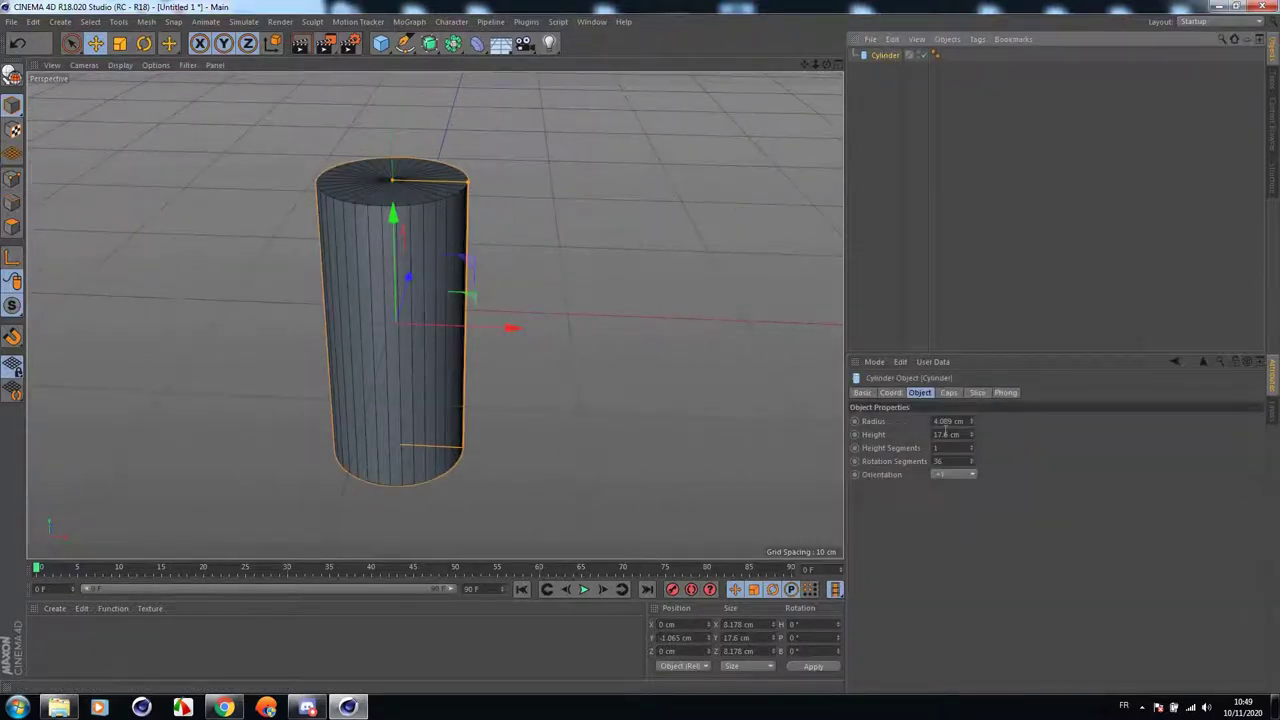
pyautogui.moveTo(948, 462); pyautogui.dragTo(887, 464)
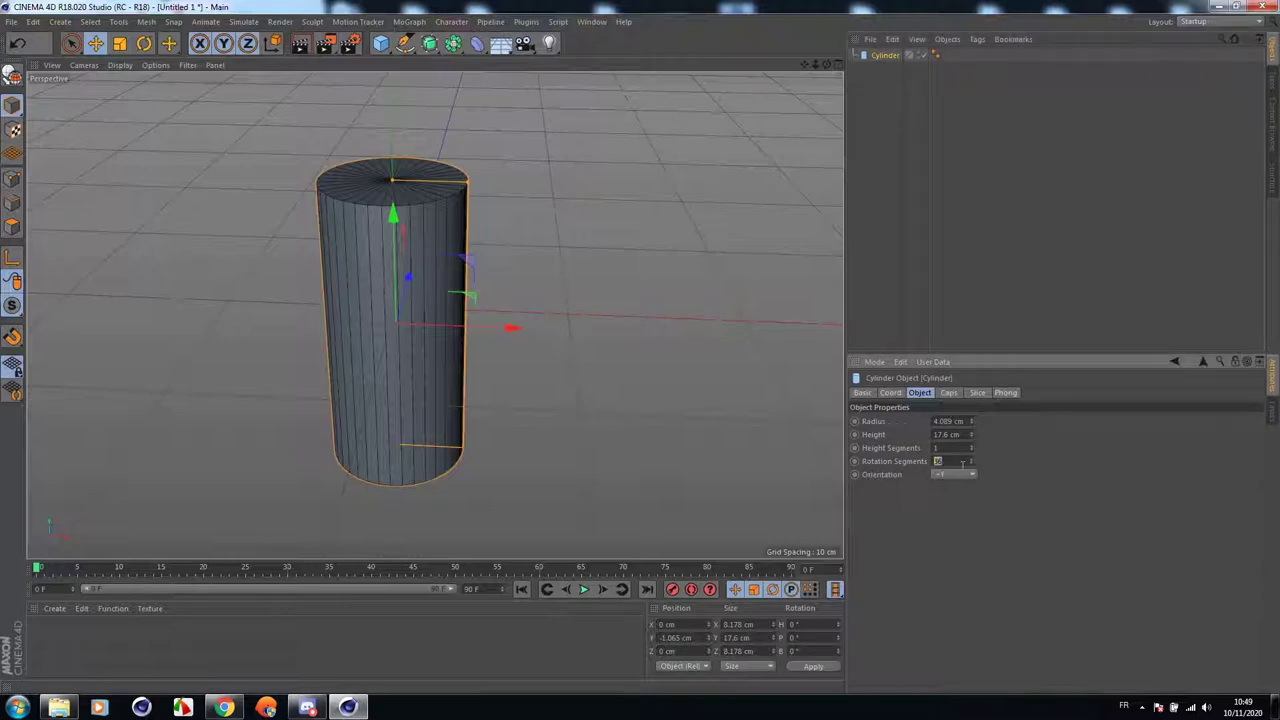
pyautogui.write('12')
pyautogui.press('Return')
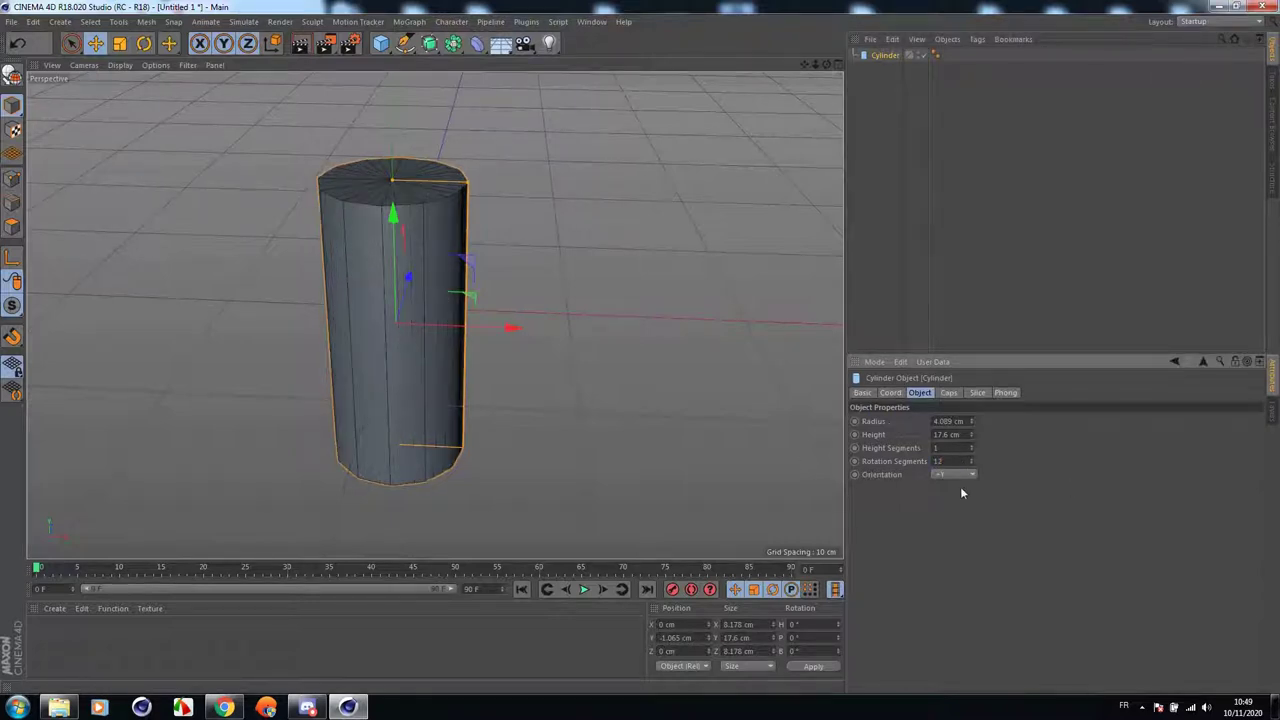
pyautogui.click(949, 393)
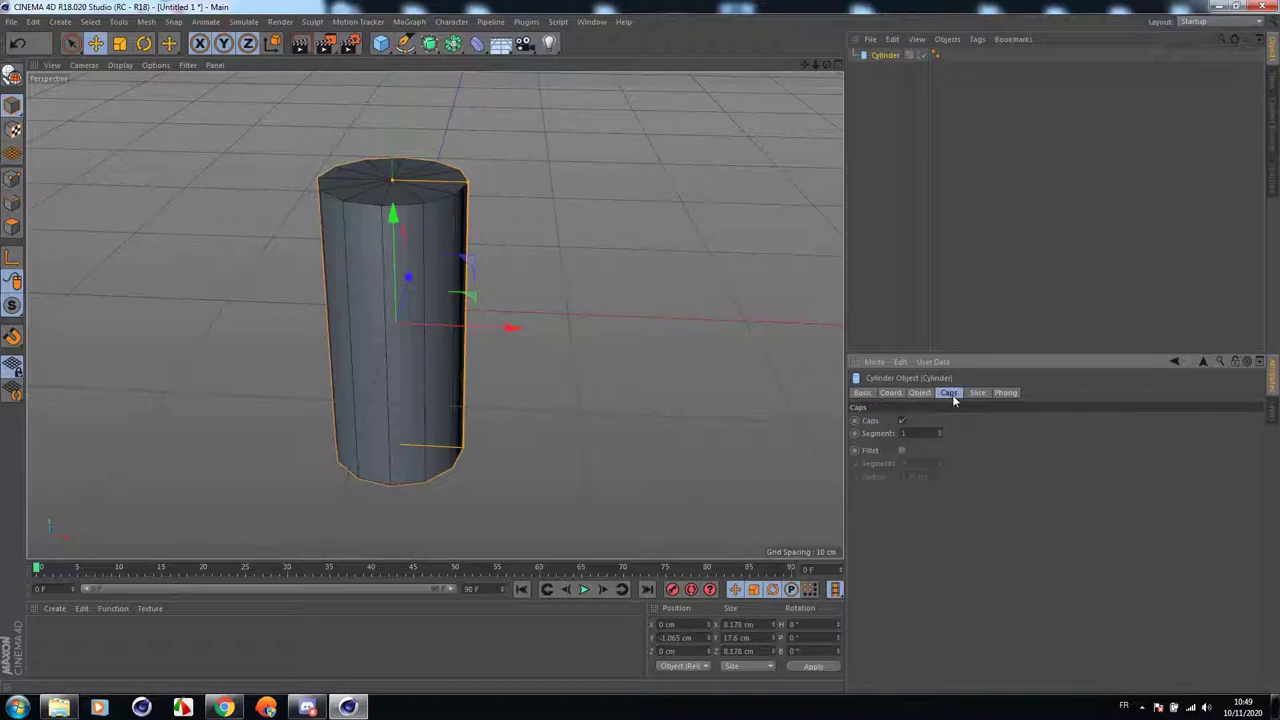
pyautogui.click(902, 421)
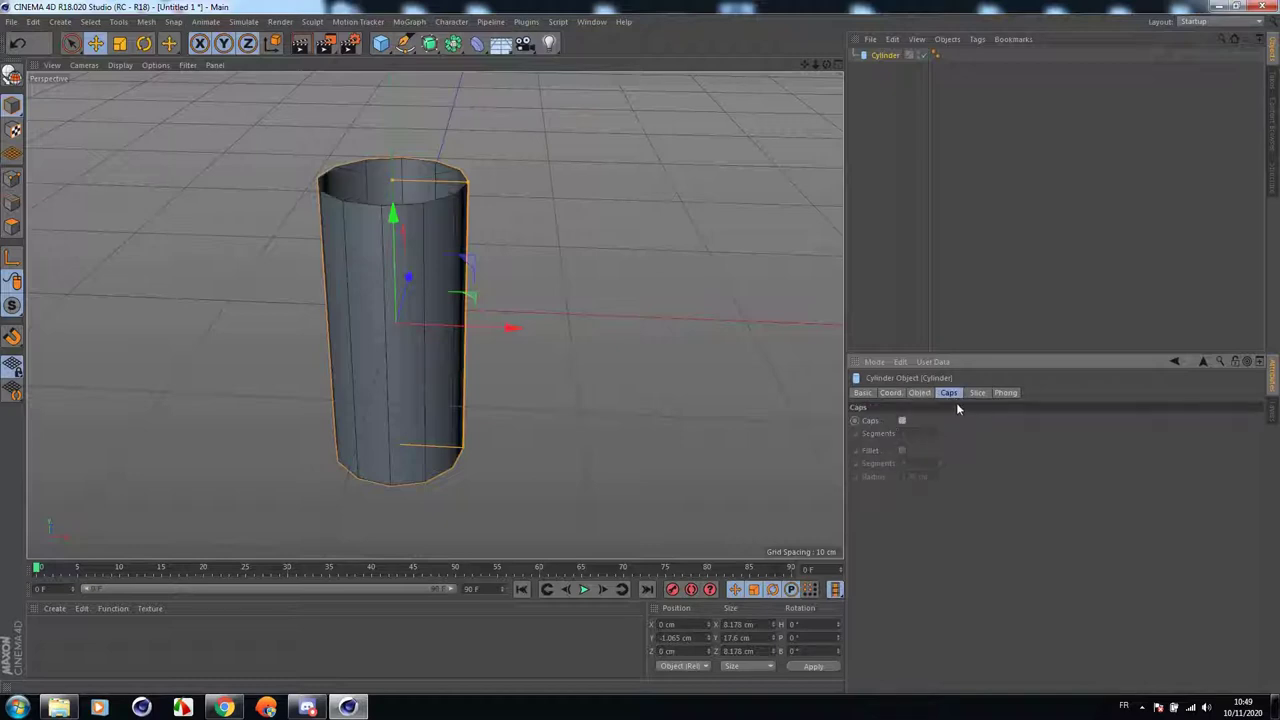
# Convert the cylinder to an editable polygon object and switch to Edge mode.
pyautogui.moveTo(804, 65)
pyautogui.mouseDown()
pyautogui.moveTo(820, 48)
pyautogui.moveTo(829, 60)
pyautogui.mouseUp()
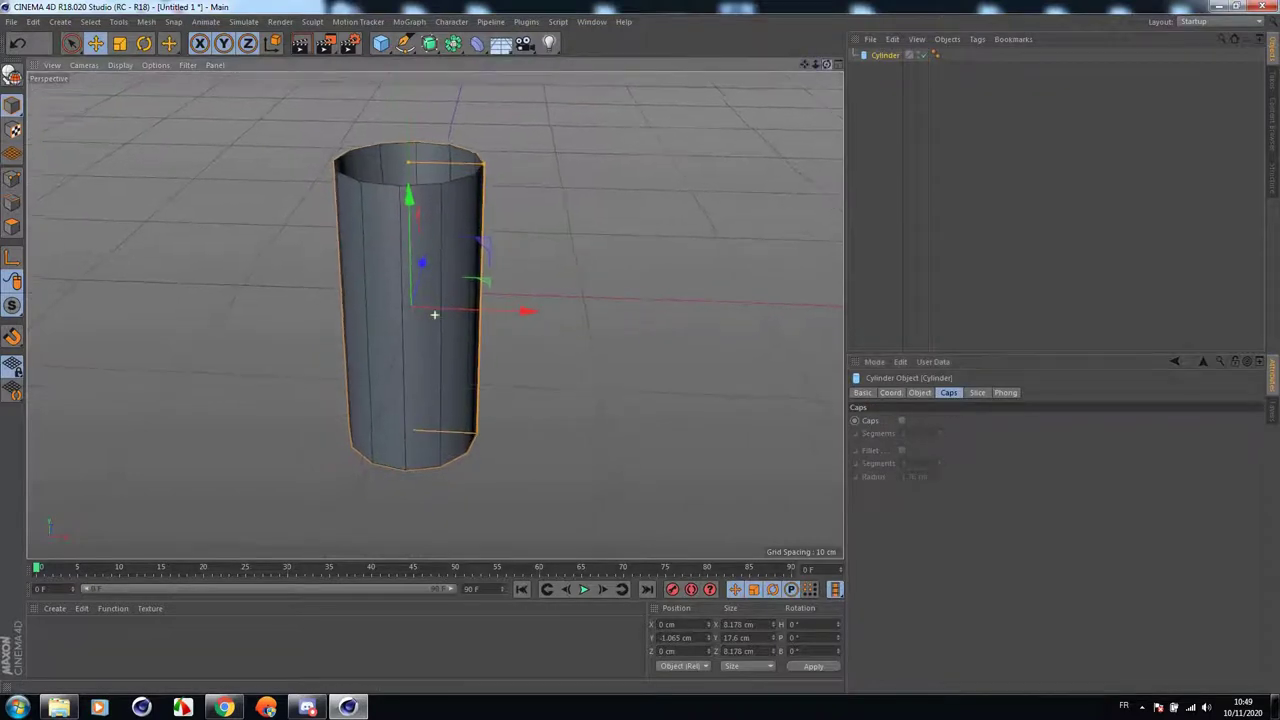
pyautogui.click(12, 78)
pyautogui.click(12, 202)
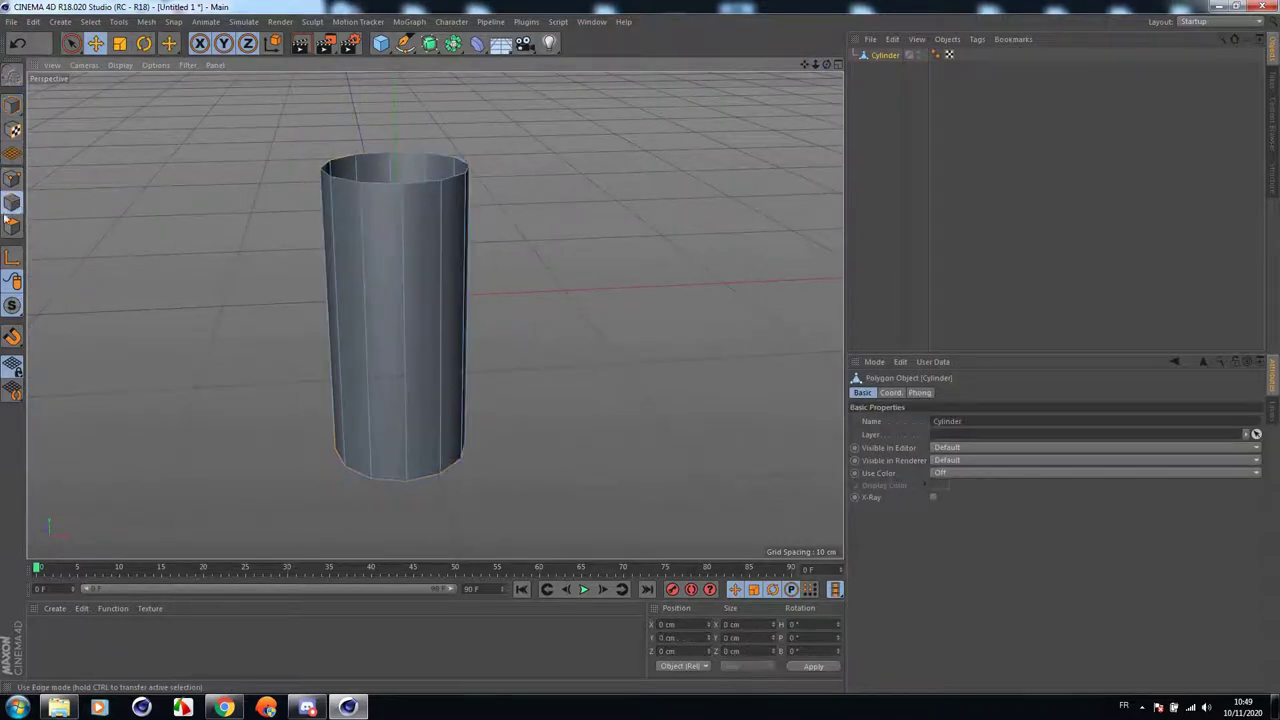
# Maximise the Front view and select the cylinder's top edge loop with Rectangle Selection.
pyautogui.middleClick(263, 250)
pyautogui.middleClick(520, 350)
pyautogui.scroll(2, 518, 186)
pyautogui.scroll(-2, 518, 190)
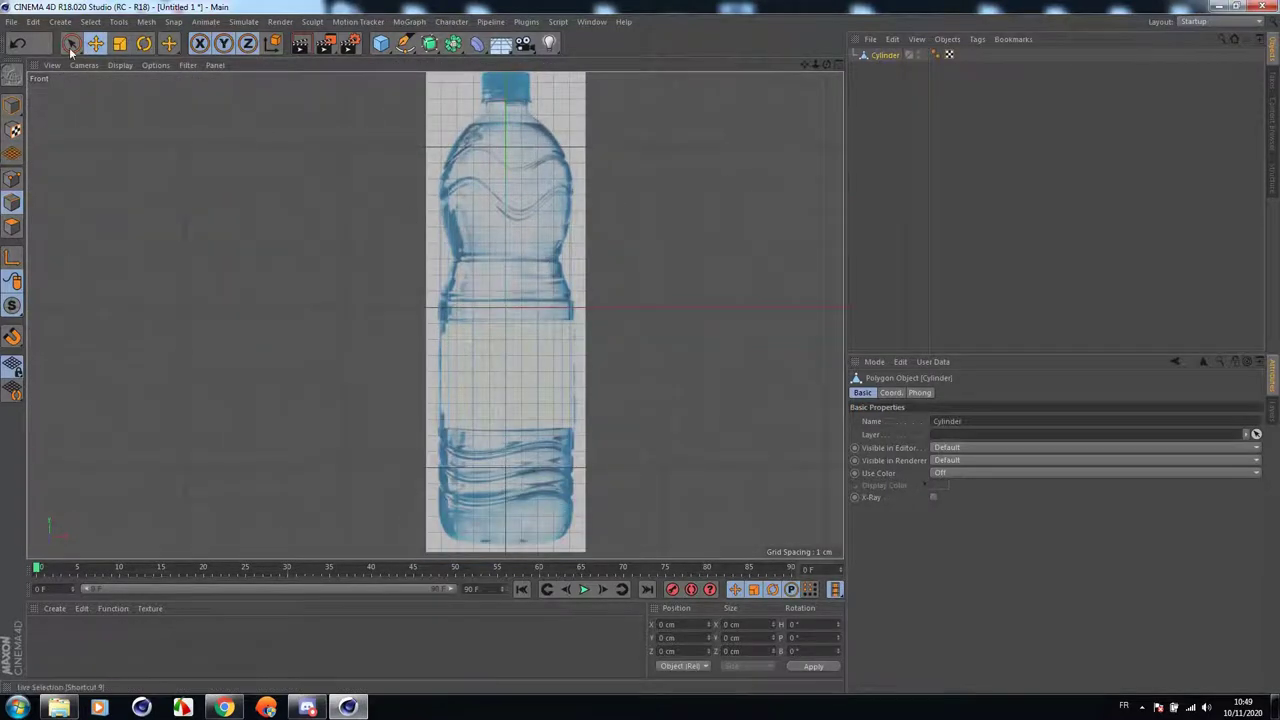
pyautogui.moveTo(66, 47); pyautogui.dragTo(101, 88)
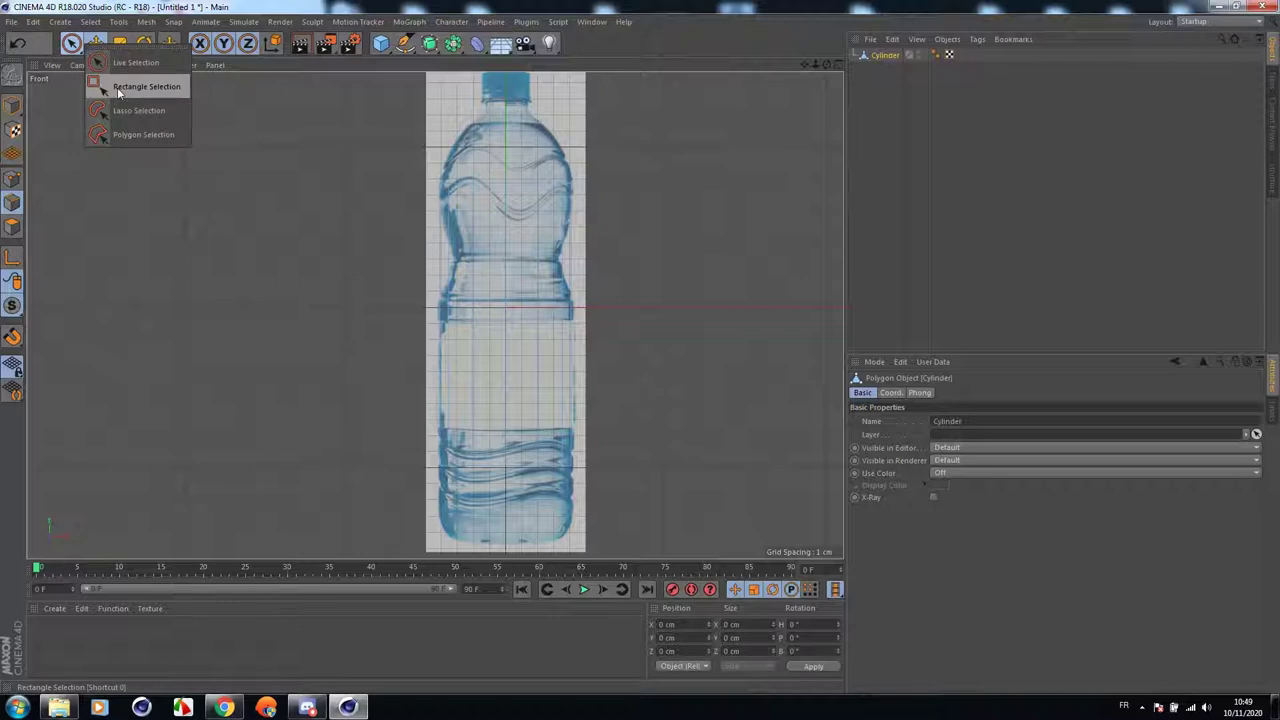
pyautogui.click(117, 87)
pyautogui.moveTo(382, 148); pyautogui.dragTo(648, 238)
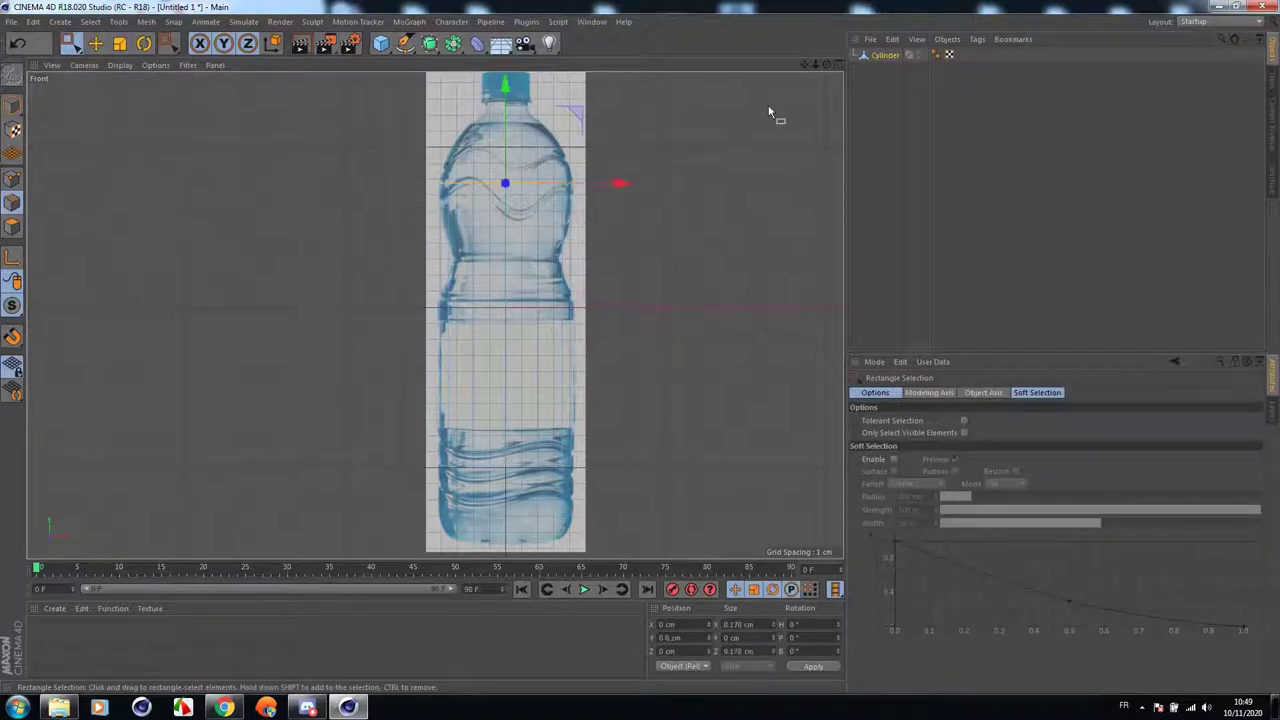
# Move the top edge loop down along Y to about 8.08 cm, at the upper bulge of the bottle picture.
pyautogui.moveTo(804, 65); pyautogui.dragTo(796, 106)
pyautogui.moveTo(502, 122)
pyautogui.mouseDown()
pyautogui.moveTo(506, 132)
pyautogui.moveTo(508, 109)
pyautogui.moveTo(516, 136)
pyautogui.mouseUp()
pyautogui.scroll(5, 505, 130)
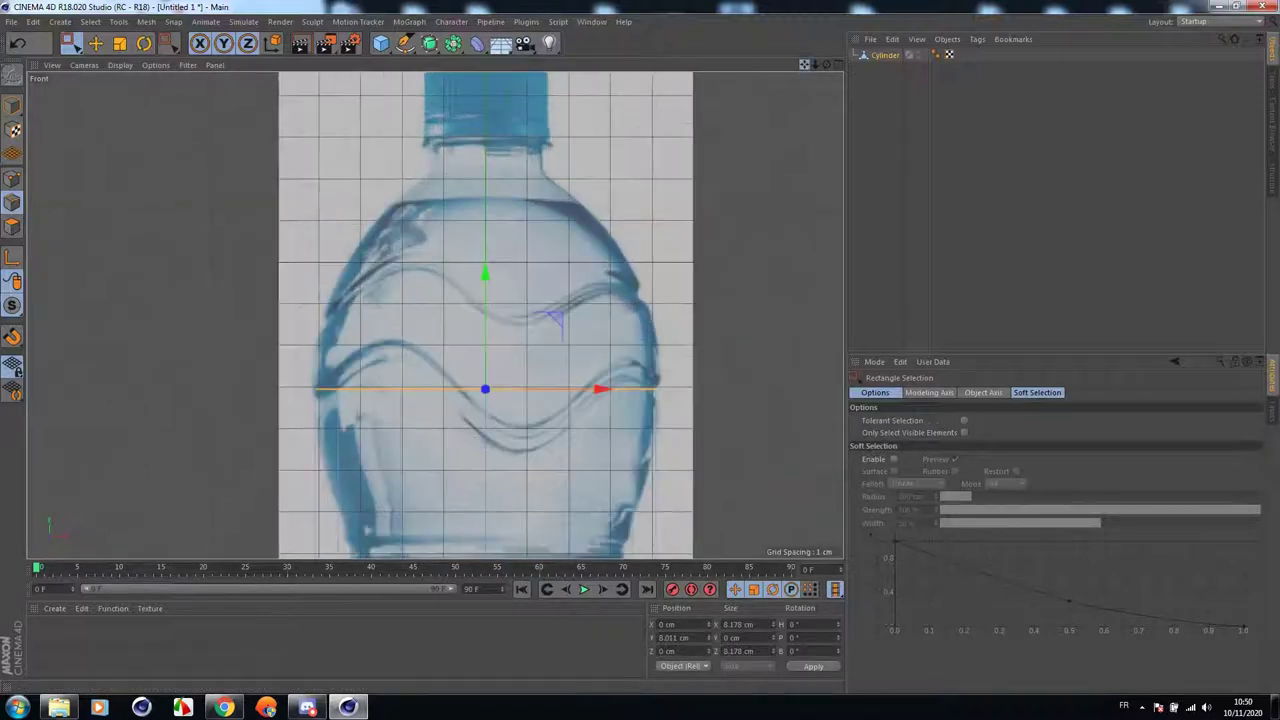
pyautogui.keyDown('alt'); pyautogui.moveTo(639, 302); pyautogui.dragTo(643, 348, button='middle'); pyautogui.keyUp('alt')
pyautogui.moveTo(493, 323); pyautogui.dragTo(530, 243)
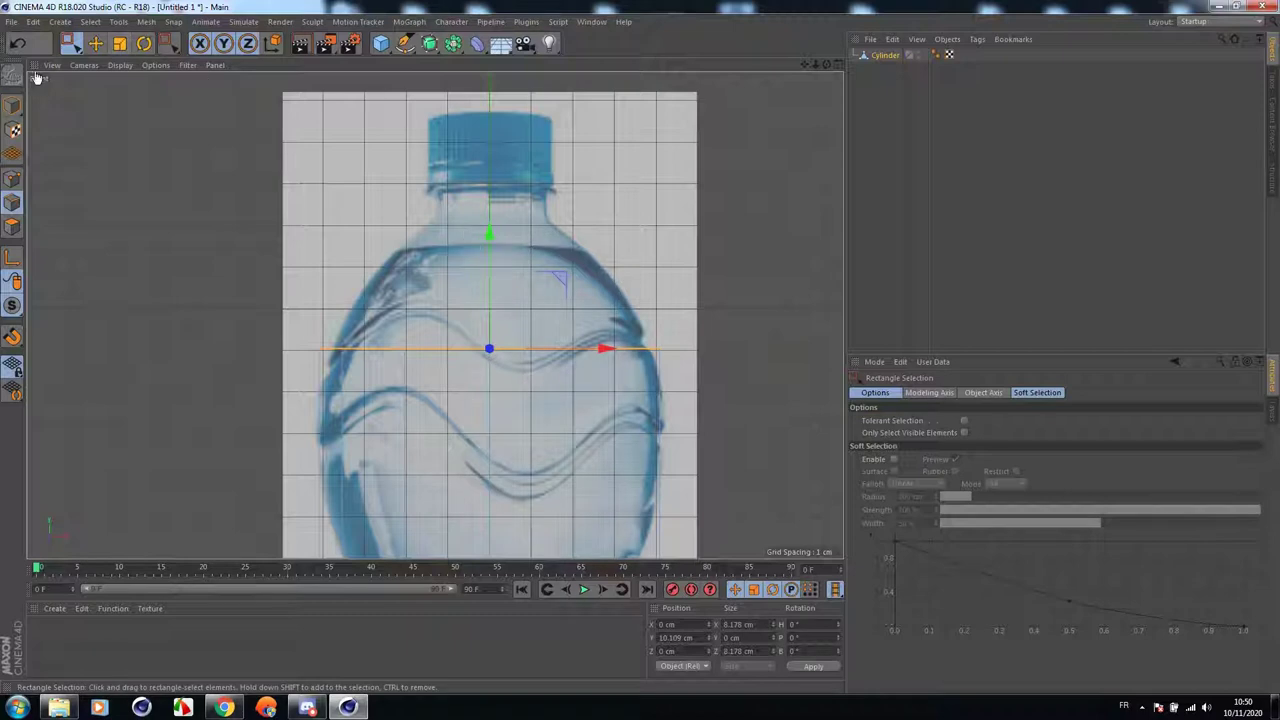
pyautogui.click(17, 43)
pyautogui.moveTo(491, 323); pyautogui.dragTo(515, 229)
pyautogui.click(119, 43)
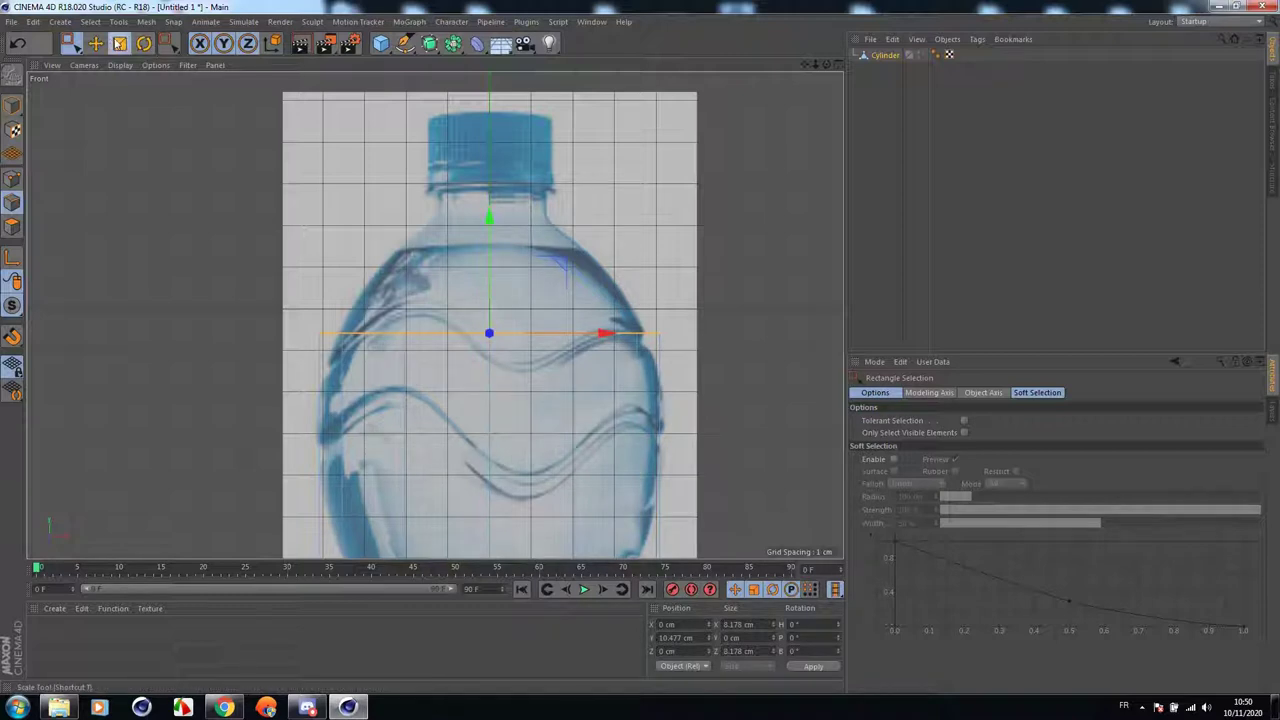
pyautogui.moveTo(670, 213); pyautogui.dragTo(612, 203)
pyautogui.click(16, 45)
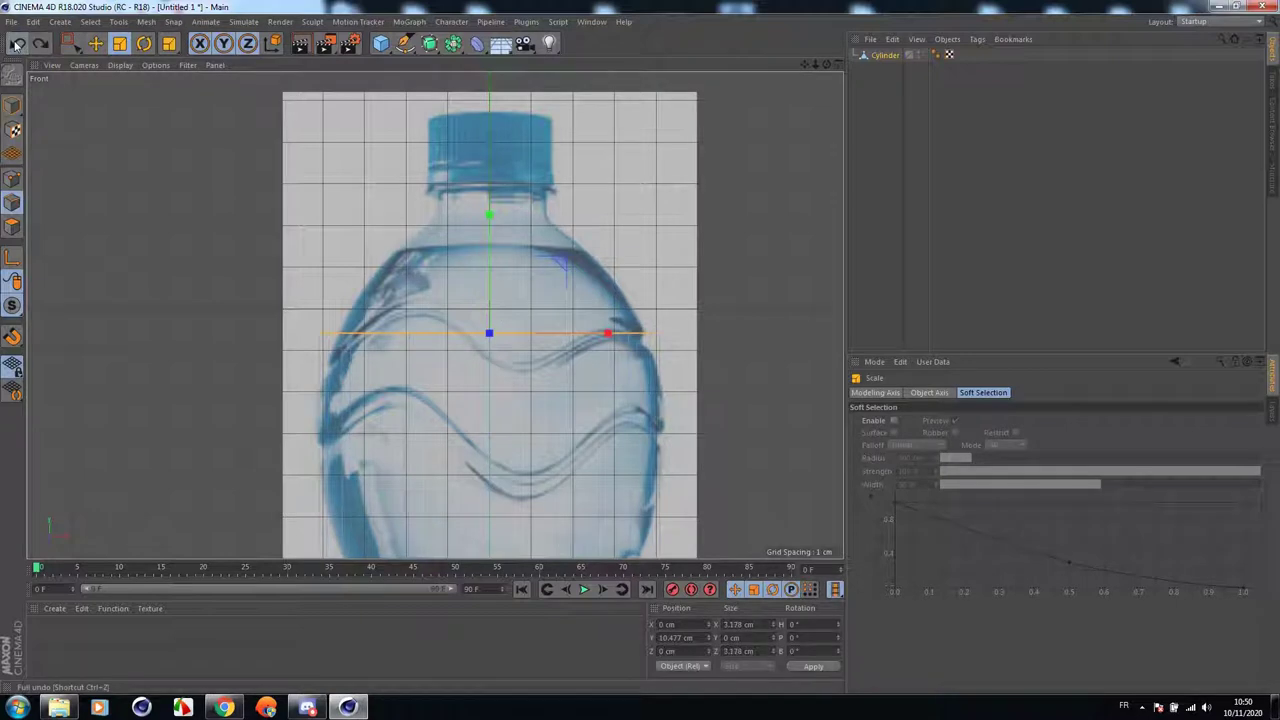
pyautogui.click(16, 45)
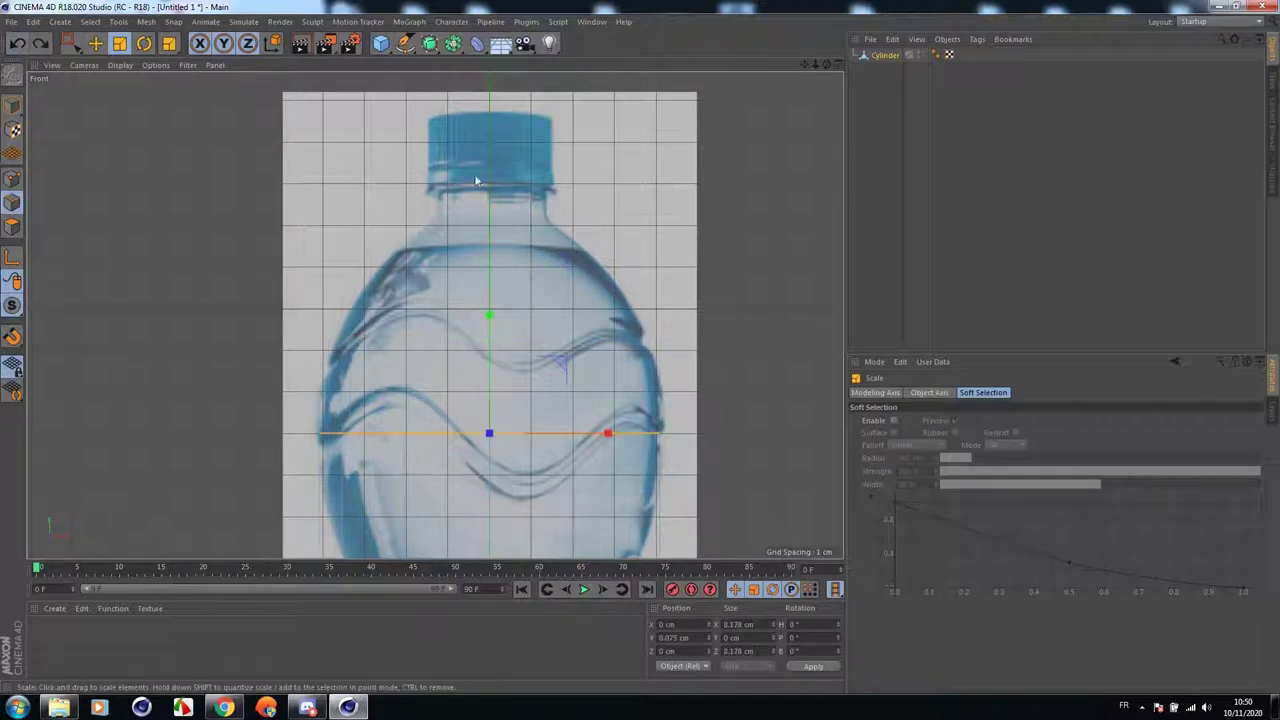
# Extrude the top edge loop up to about 10.61 cm on Y and scale it down to about 7.22 cm wide.
pyautogui.press('e')
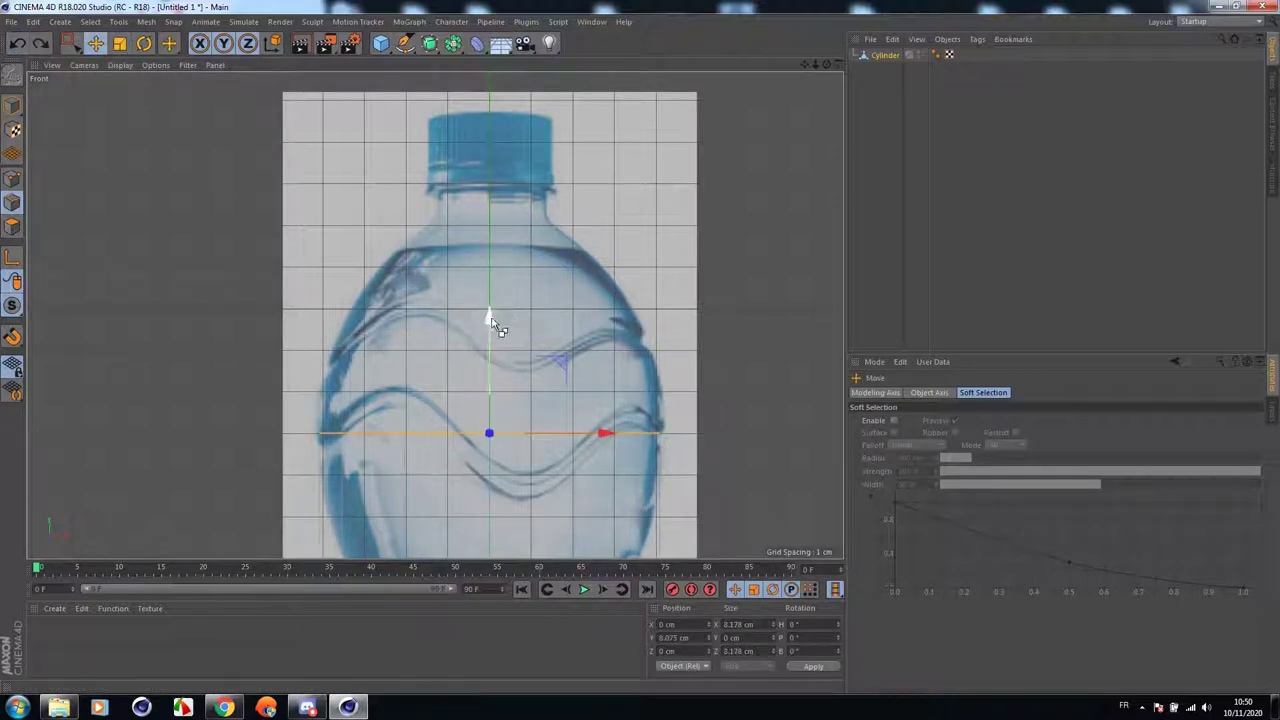
pyautogui.moveTo(492, 314); pyautogui.dragTo(374, 201)
pyautogui.press('t')
# Extrude the edge loop up to about 12.14 cm on Y and scale it to about 5.25 cm wide along the bottle's shoulder.
pyautogui.click(95, 43)
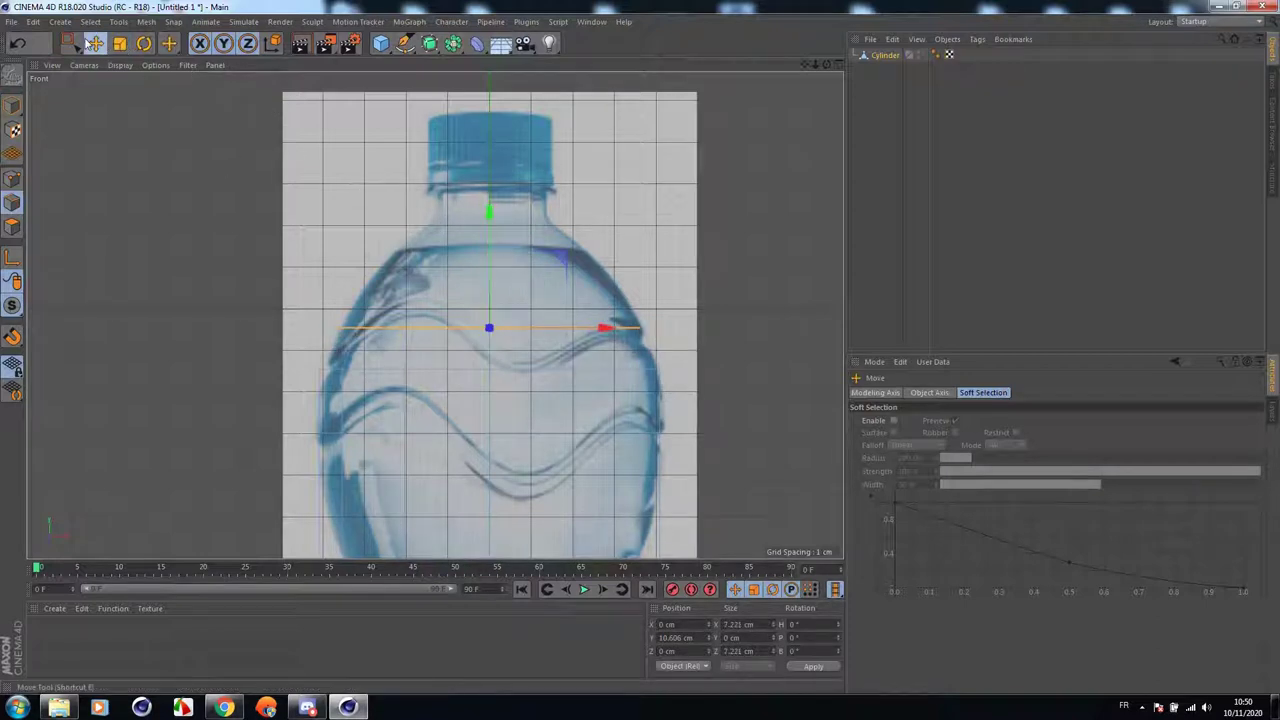
pyautogui.moveTo(486, 231); pyautogui.dragTo(475, 148)
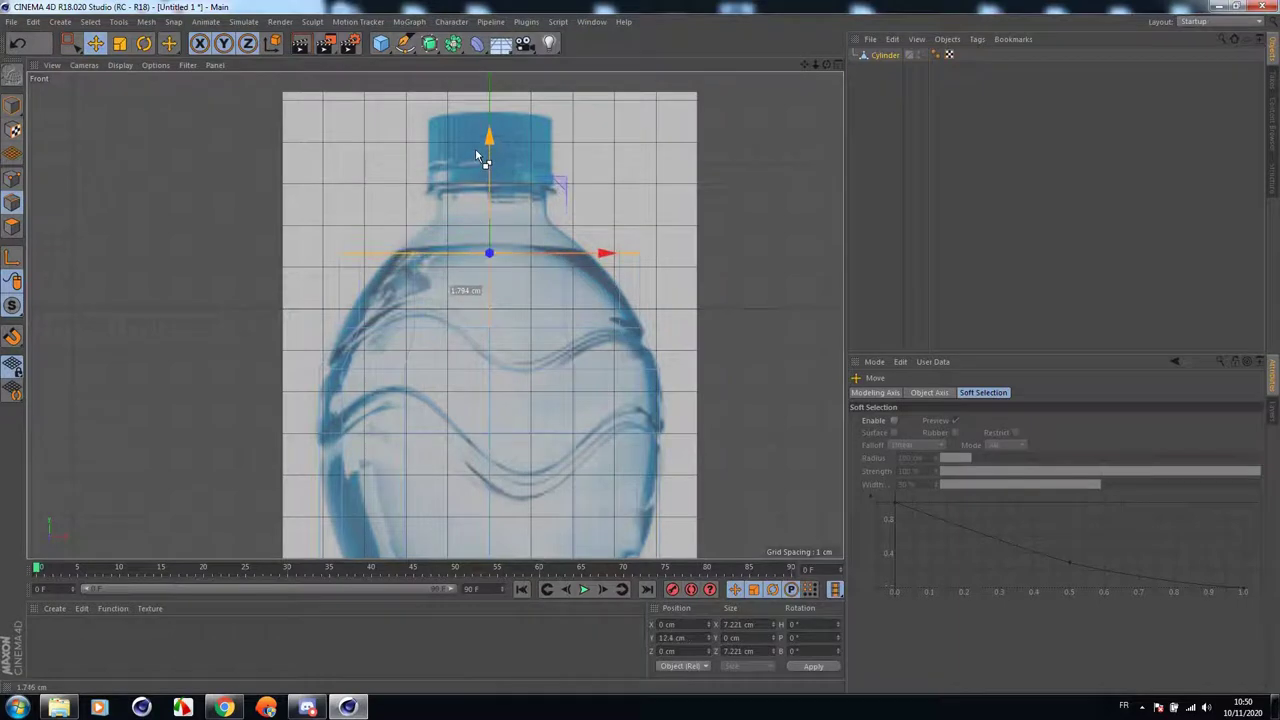
pyautogui.press('t')
pyautogui.moveTo(565, 205); pyautogui.dragTo(544, 195)
pyautogui.click(17, 48)
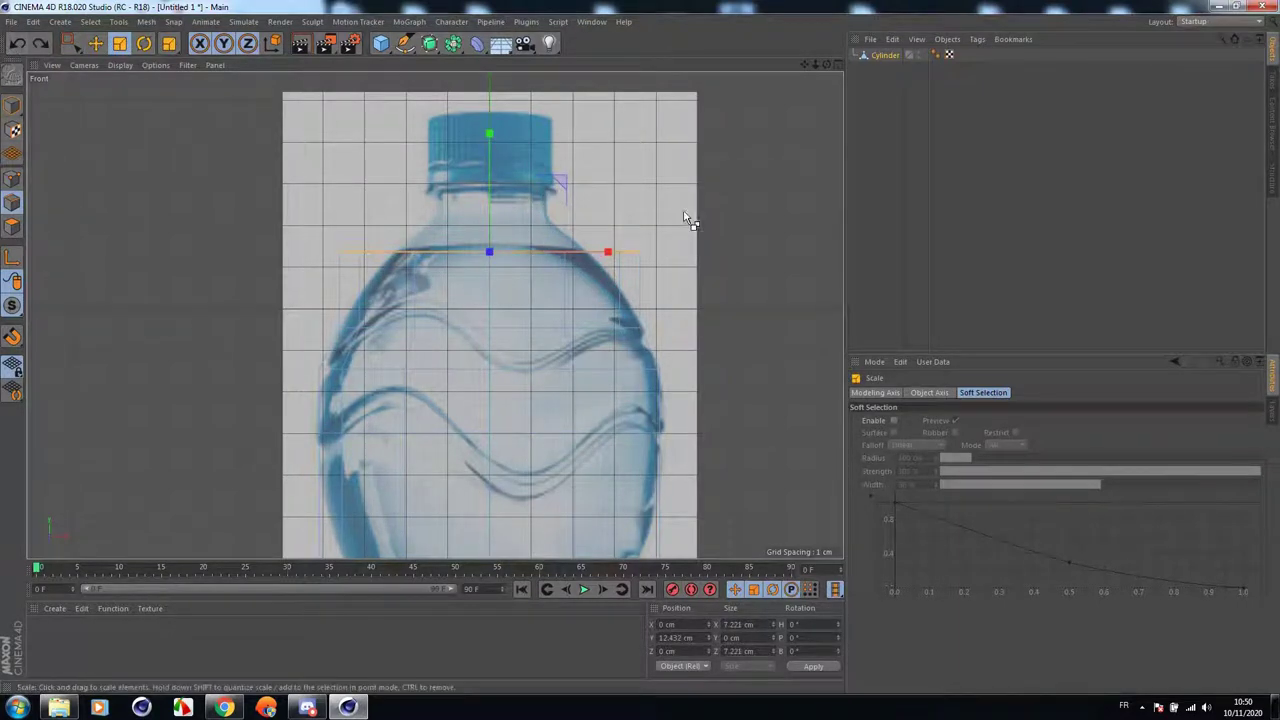
pyautogui.moveTo(668, 205); pyautogui.dragTo(469, 192)
pyautogui.click(17, 46)
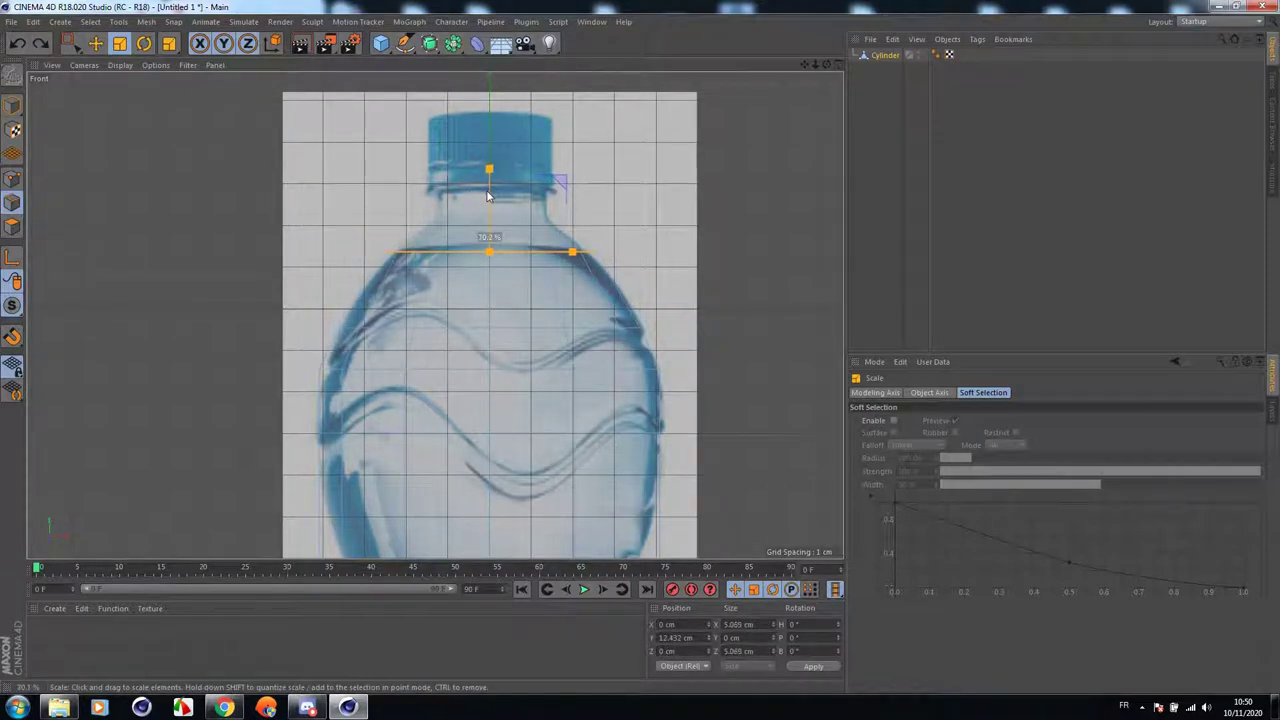
pyautogui.press('e')
pyautogui.moveTo(492, 142); pyautogui.dragTo(477, 163)
pyautogui.click(119, 44)
pyautogui.moveTo(151, 94); pyautogui.dragTo(172, 89)
# Extrude the edge loop up to about 13.07 cm on Y and narrow it to about 3.17 cm at the neck's base.
pyautogui.click(95, 43)
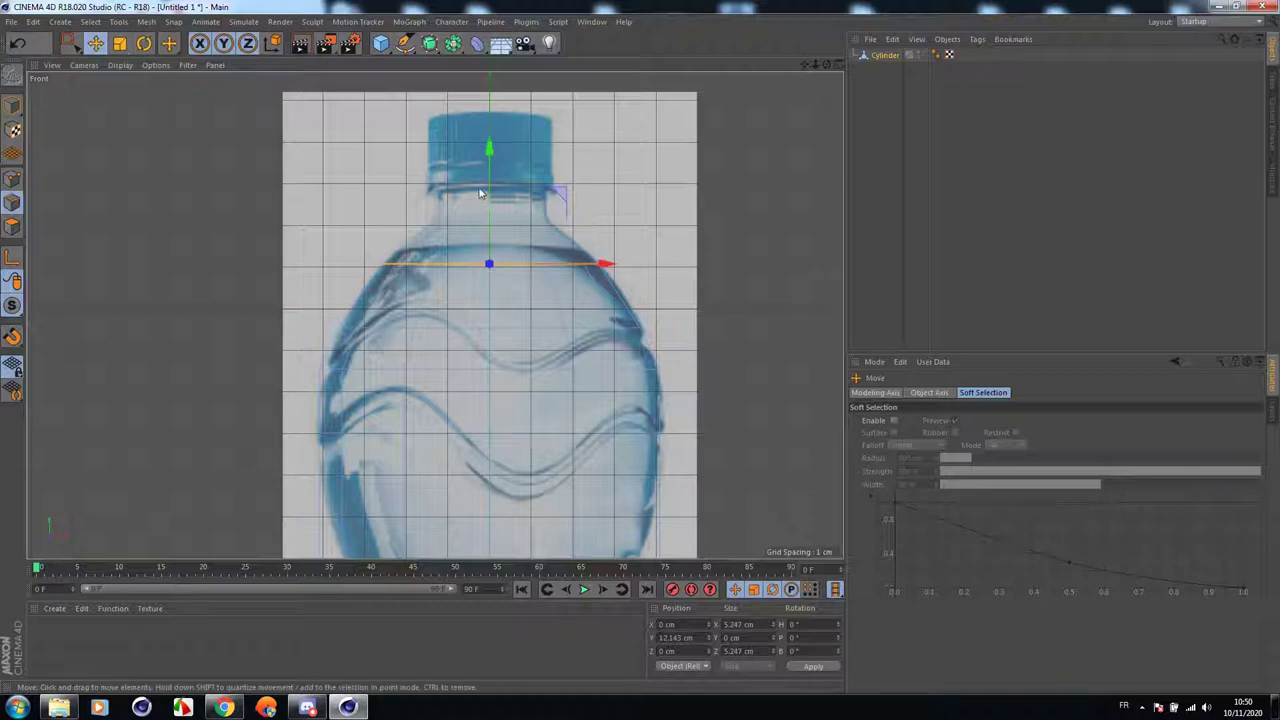
pyautogui.moveTo(494, 194); pyautogui.dragTo(494, 151)
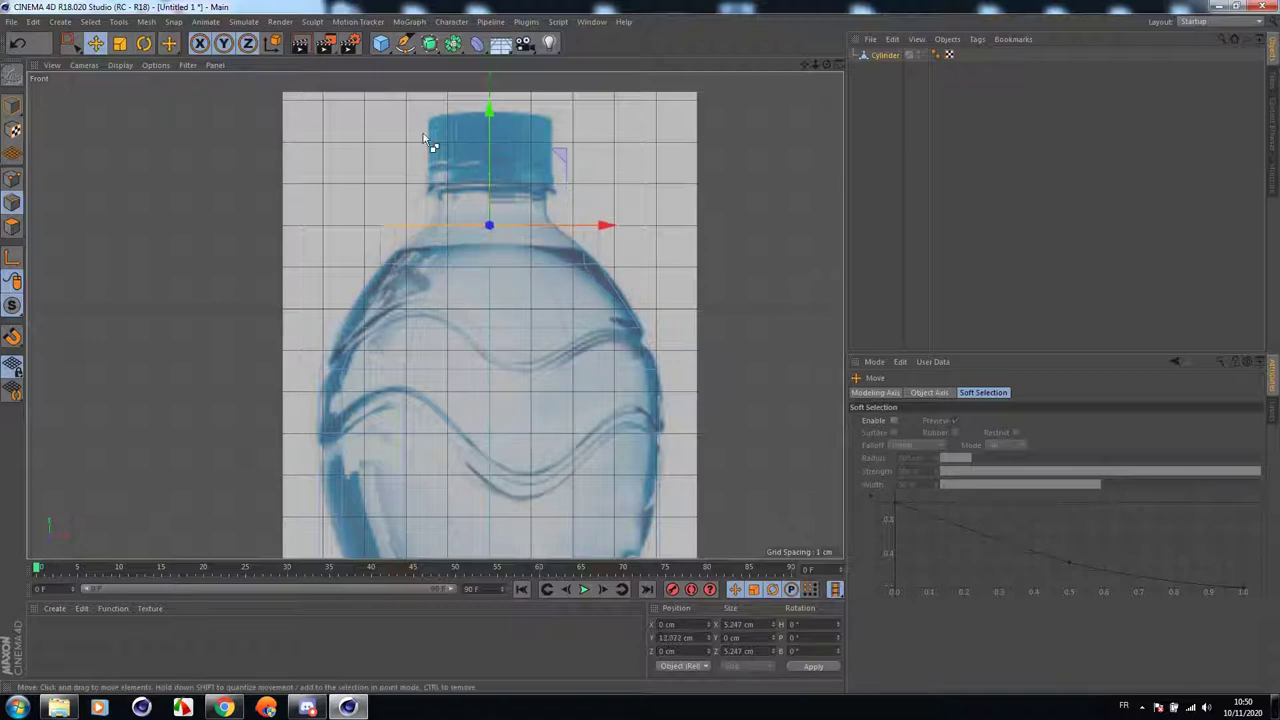
pyautogui.click(119, 44)
pyautogui.moveTo(196, 121); pyautogui.dragTo(95, 120)
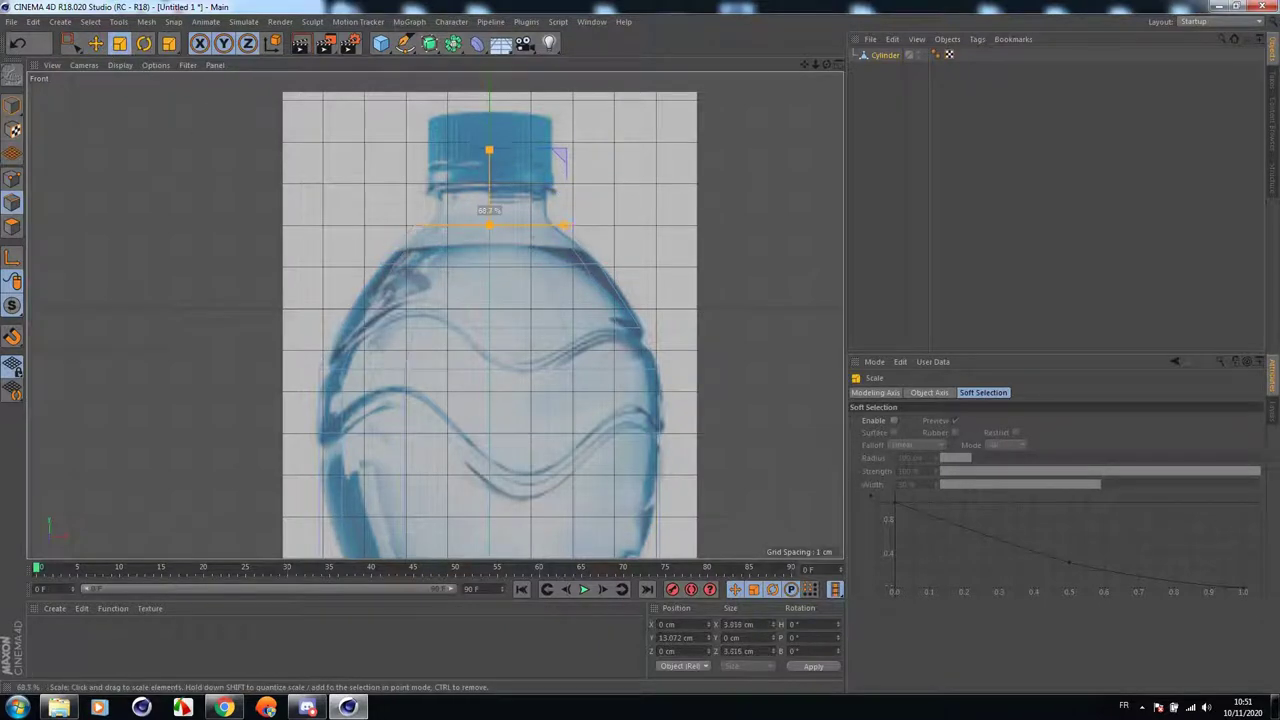
pyautogui.moveTo(180, 123); pyautogui.dragTo(240, 108)
# Extrude the edge loop up the neck to about 13.57 cm on Y and scale it to about 2.7 cm wide.
pyautogui.click(95, 43)
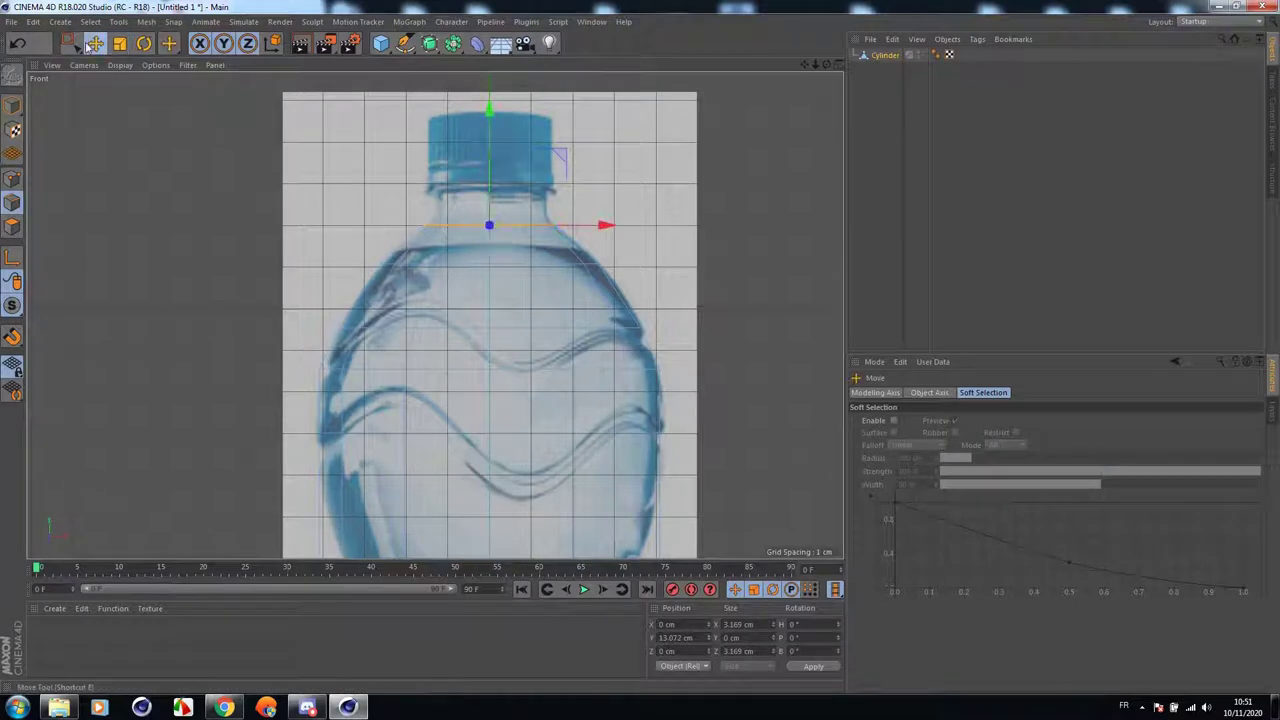
pyautogui.moveTo(482, 130); pyautogui.dragTo(489, 143)
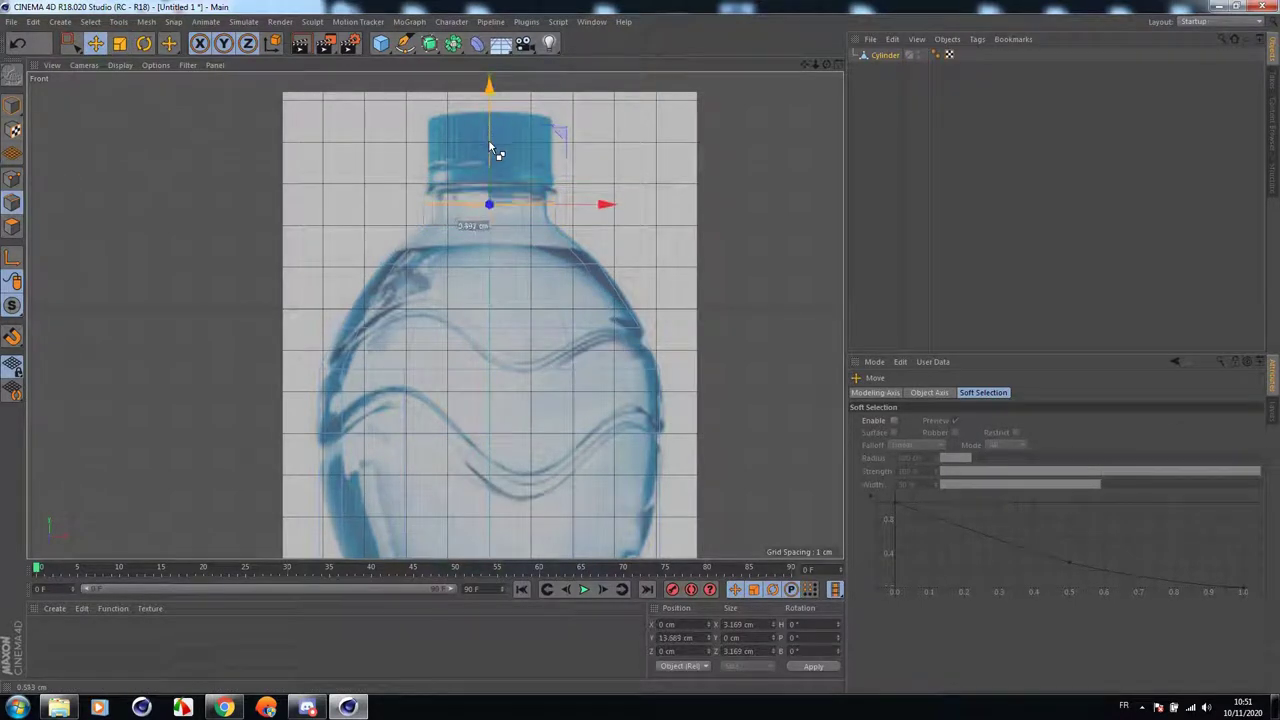
pyautogui.click(121, 46)
pyautogui.moveTo(154, 100); pyautogui.dragTo(132, 103)
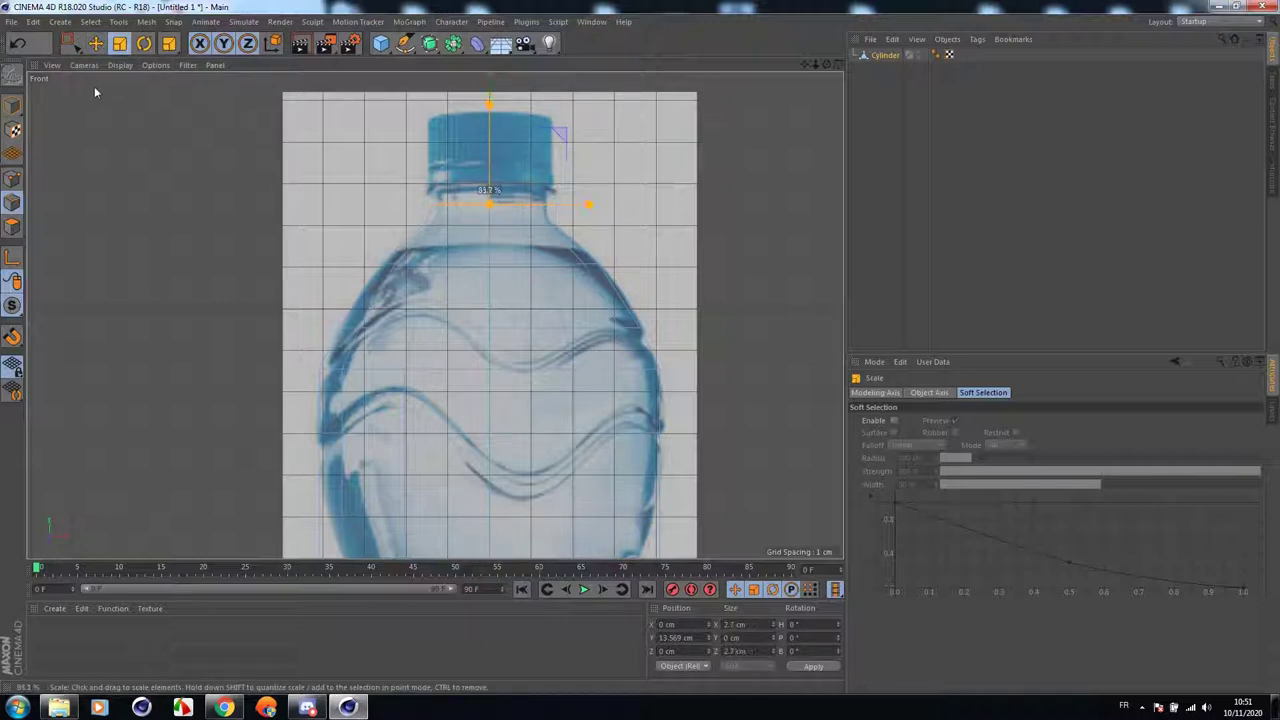
# Extrude the edge loop up to about 13.94 cm on Y and widen it to about 3.43 cm for the neck ring.
pyautogui.click(95, 43)
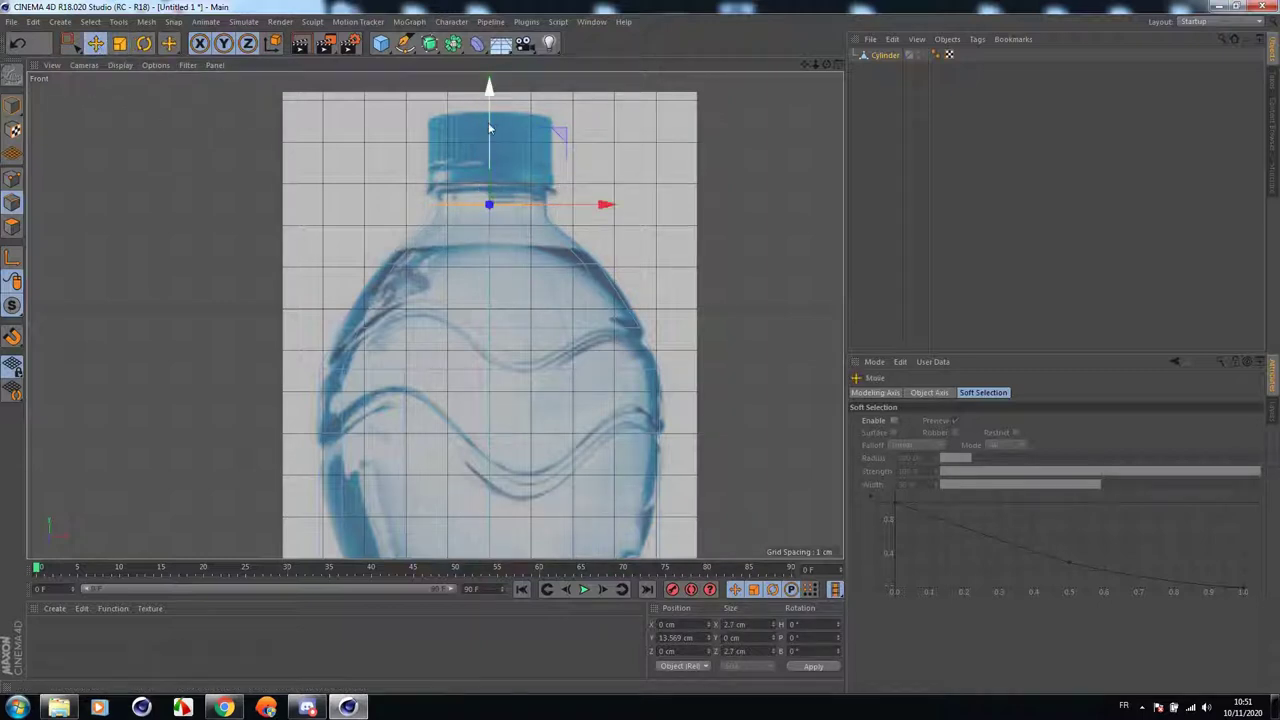
pyautogui.moveTo(488, 122); pyautogui.dragTo(480, 107)
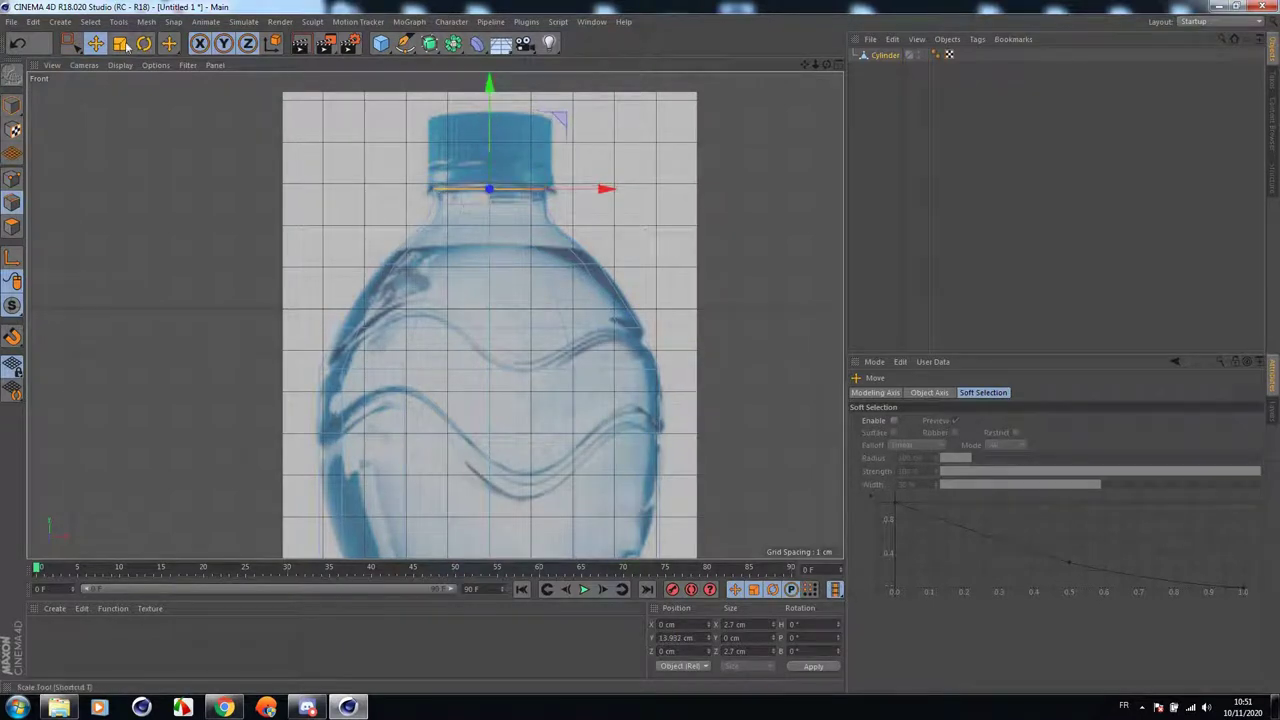
pyautogui.click(124, 45)
pyautogui.moveTo(149, 134); pyautogui.dragTo(315, 121)
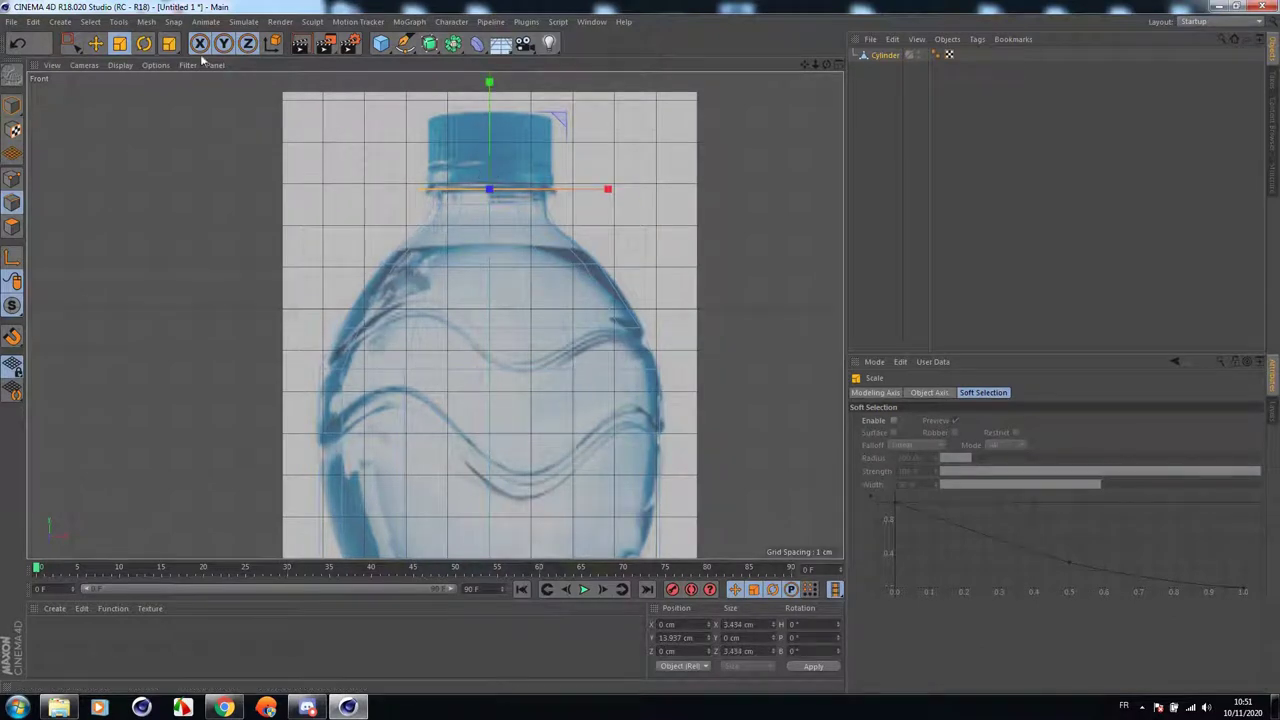
# Extrude the edge loop slightly up to about 14.06 cm on Y and narrow it to about 3.15 cm below the cap.
pyautogui.click(96, 44)
pyautogui.moveTo(490, 106); pyautogui.dragTo(491, 101)
pyautogui.click(120, 44)
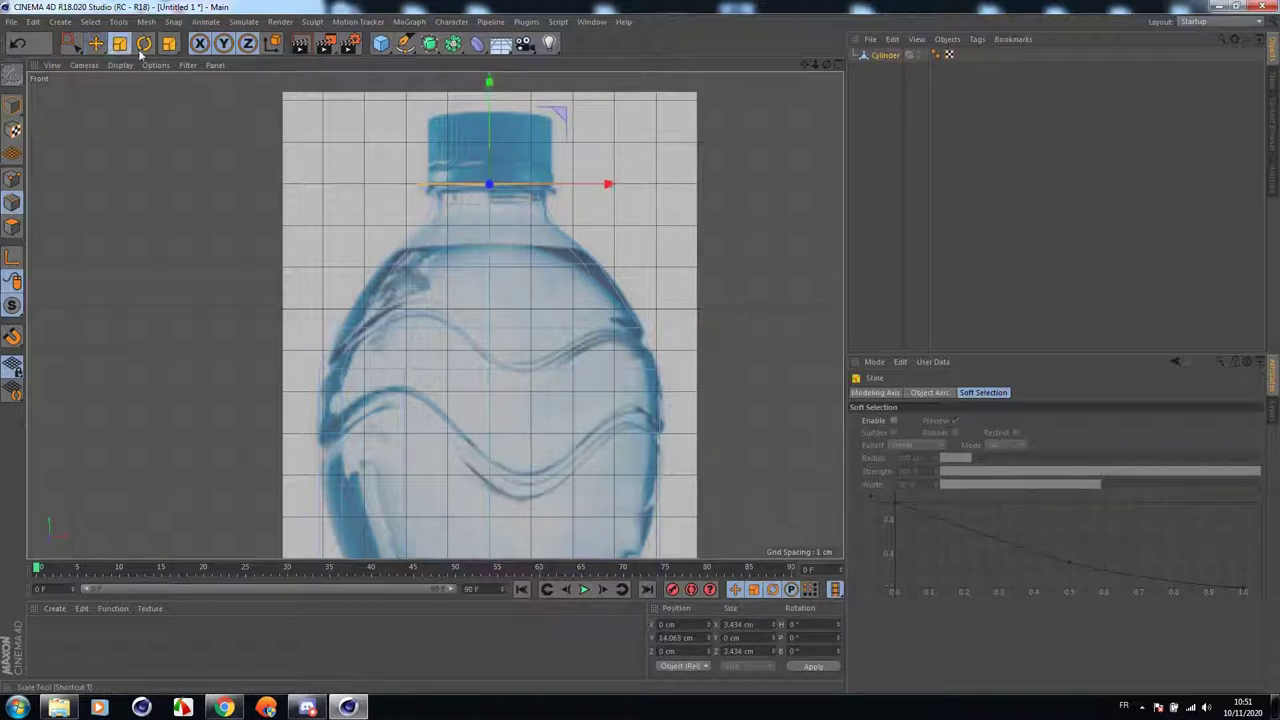
pyautogui.moveTo(214, 100); pyautogui.dragTo(172, 97)
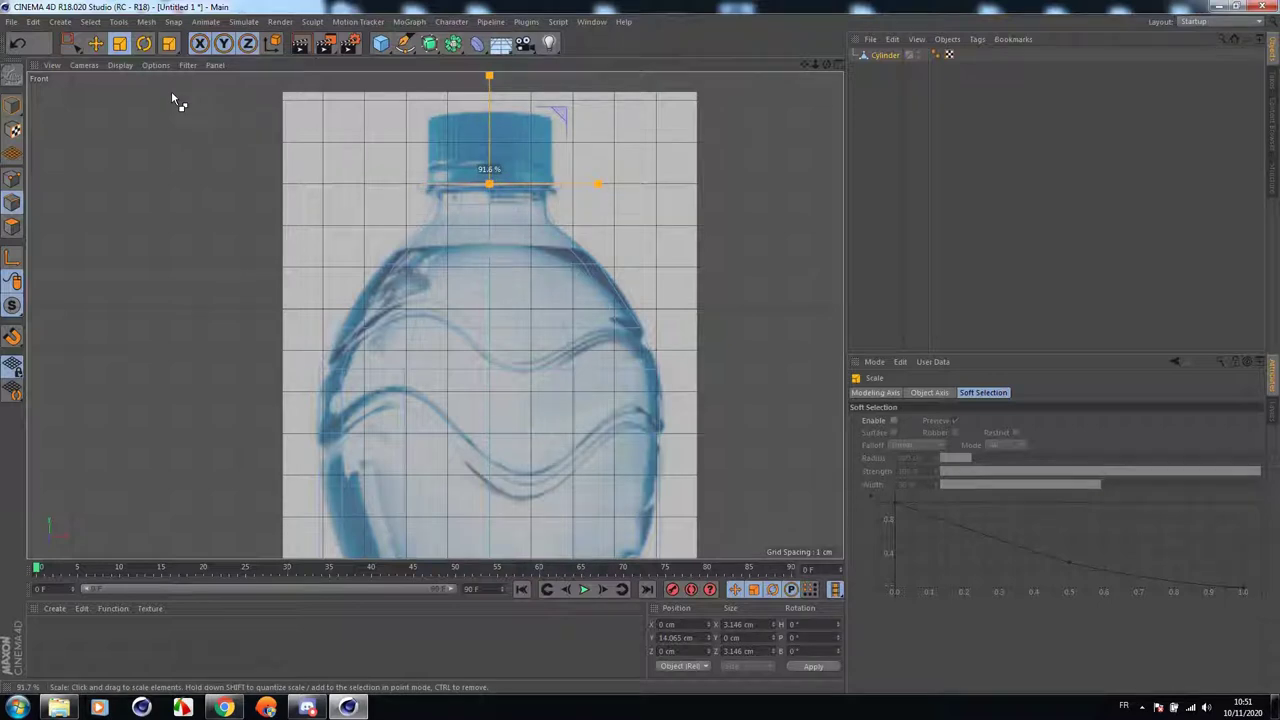
# Extrude the edge loop straight up to about 15.62 cm on Y, near the top of the cap in the picture.
pyautogui.click(95, 44)
pyautogui.moveTo(490, 118); pyautogui.dragTo(490, 53)
pyautogui.click(14, 44)
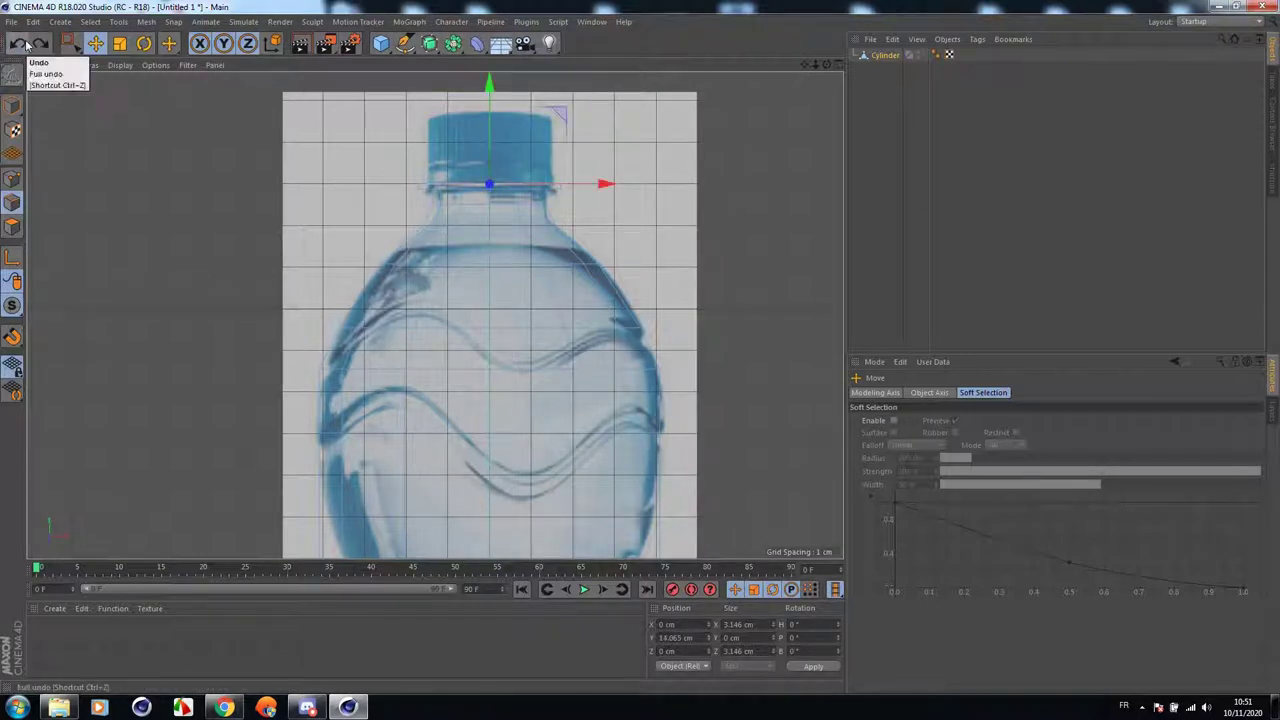
pyautogui.click(42, 44)
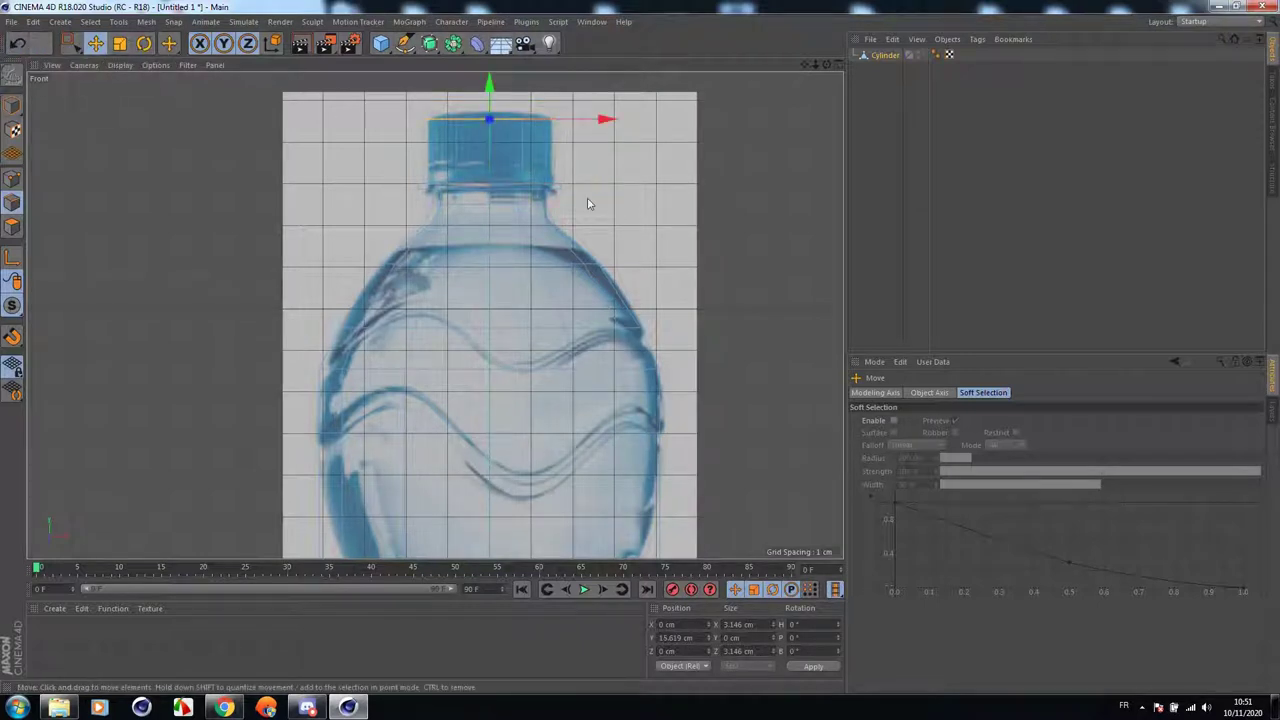
# Lower the cap's top edge loop to about 15.41 cm on Y.
pyautogui.moveTo(489, 102); pyautogui.dragTo(489, 110)
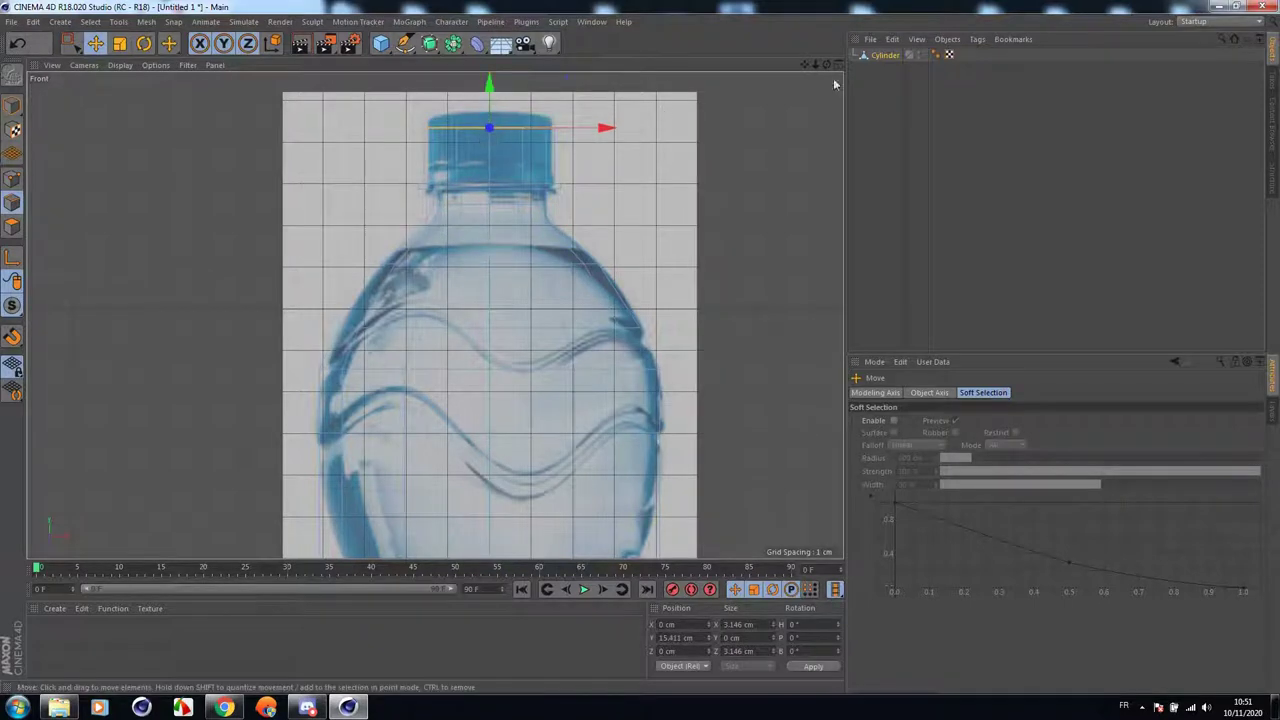
# Move the cylinder's bottom edge loop down to about -12.48 cm on Y, where the base starts to curve in.
pyautogui.moveTo(816, 66); pyautogui.dragTo(807, 63)
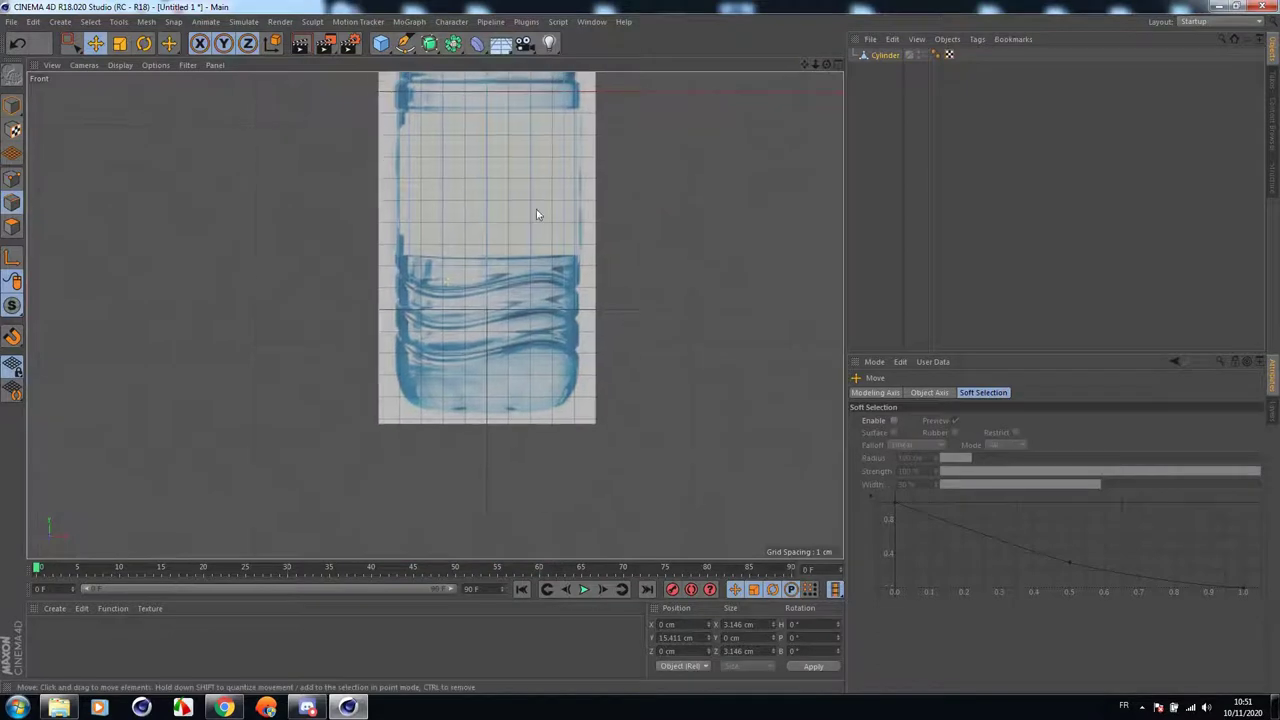
pyautogui.scroll(4, 508, 349)
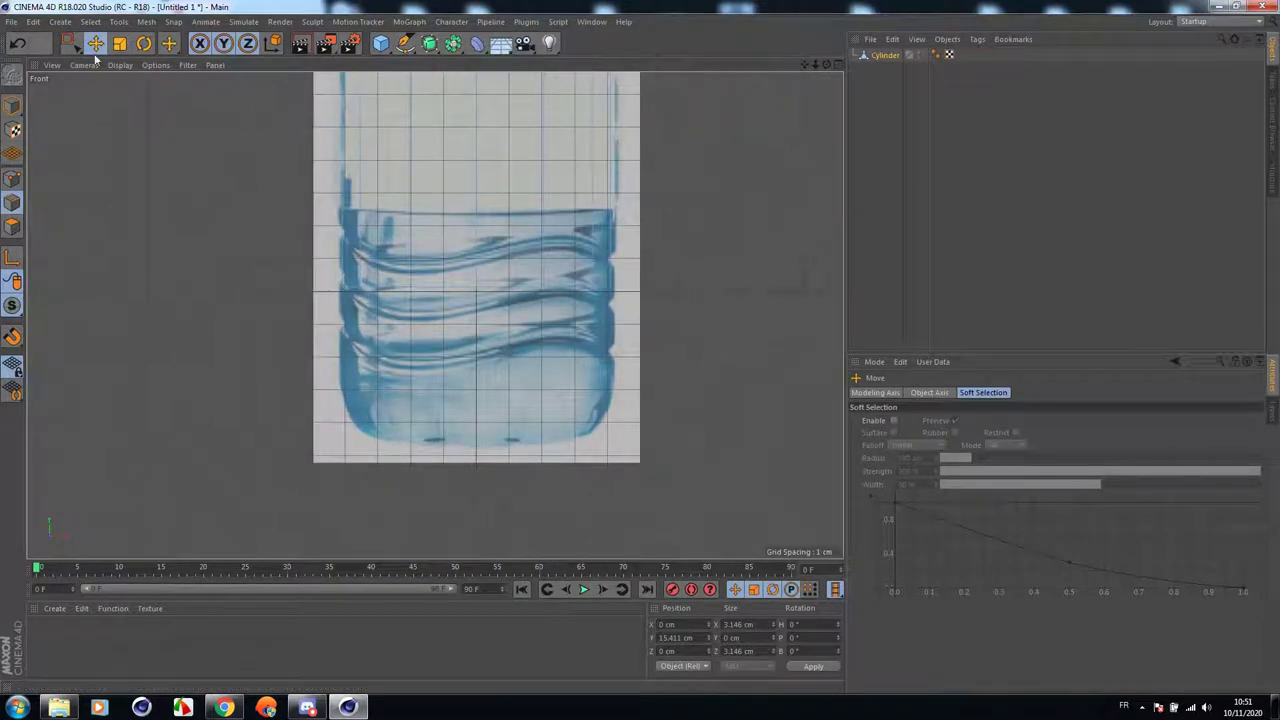
pyautogui.press('0')
pyautogui.moveTo(666, 346); pyautogui.dragTo(237, 243)
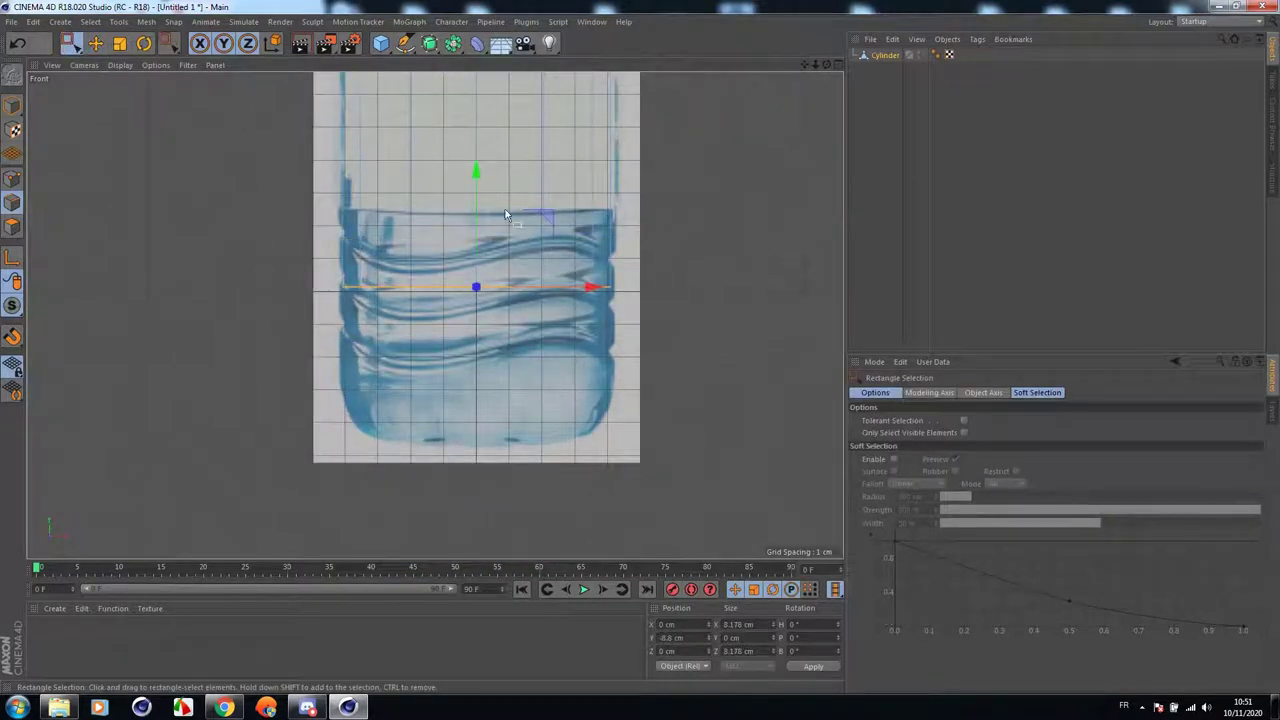
pyautogui.moveTo(476, 179); pyautogui.dragTo(470, 333)
pyautogui.click(16, 44)
pyautogui.click(18, 44)
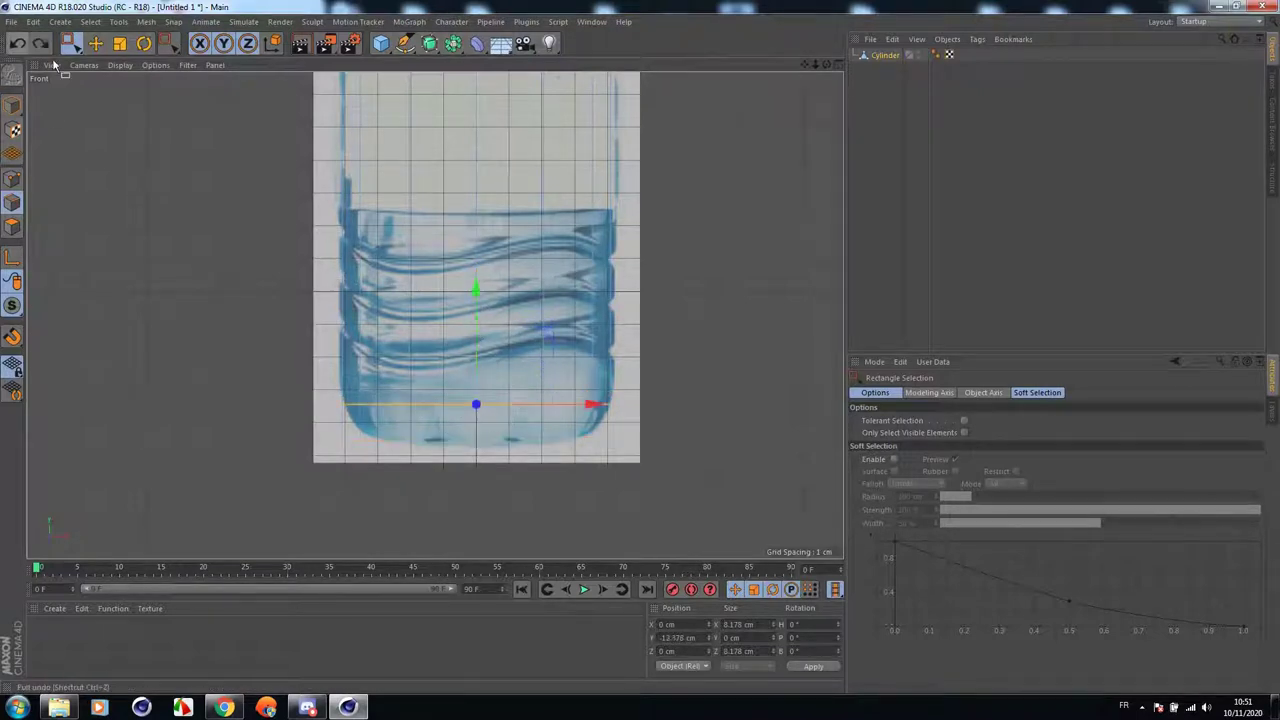
# Extrude the bottom edge loop down to about -13.47 cm on Y and narrow it to about 7.05 cm for the base.
pyautogui.moveTo(481, 290); pyautogui.dragTo(480, 337)
pyautogui.press('t')
pyautogui.moveTo(160, 180); pyautogui.dragTo(117, 177)
pyautogui.press('e')
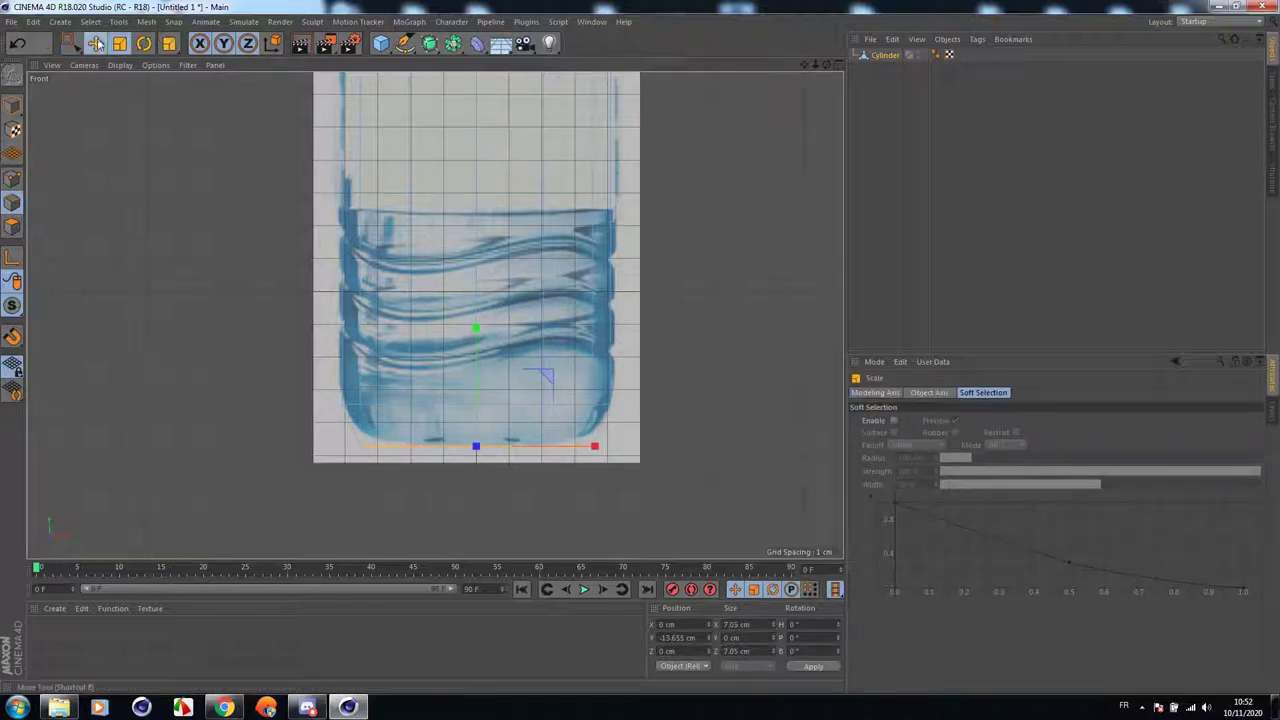
pyautogui.moveTo(480, 343); pyautogui.dragTo(480, 340)
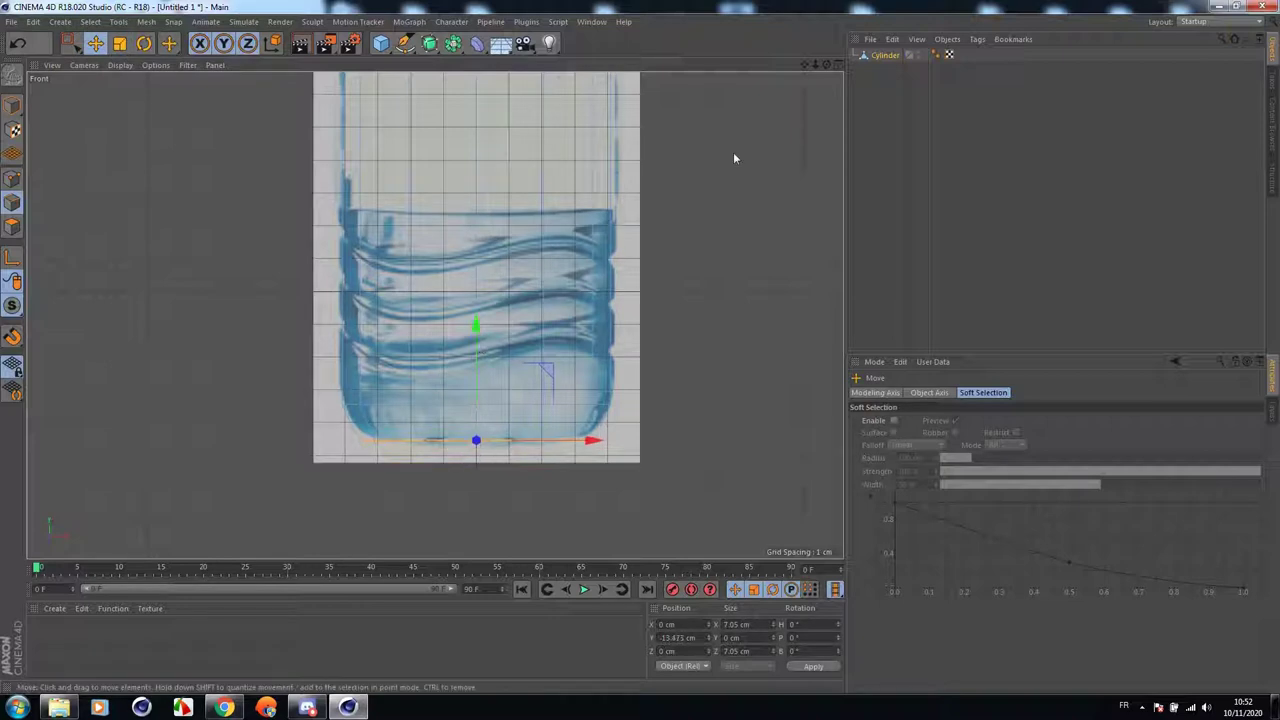
# Cut an edge loop around the waist at about 4.03 cm on Y and narrow it to about 6.48 cm.
pyautogui.moveTo(804, 66); pyautogui.dragTo(774, 470)
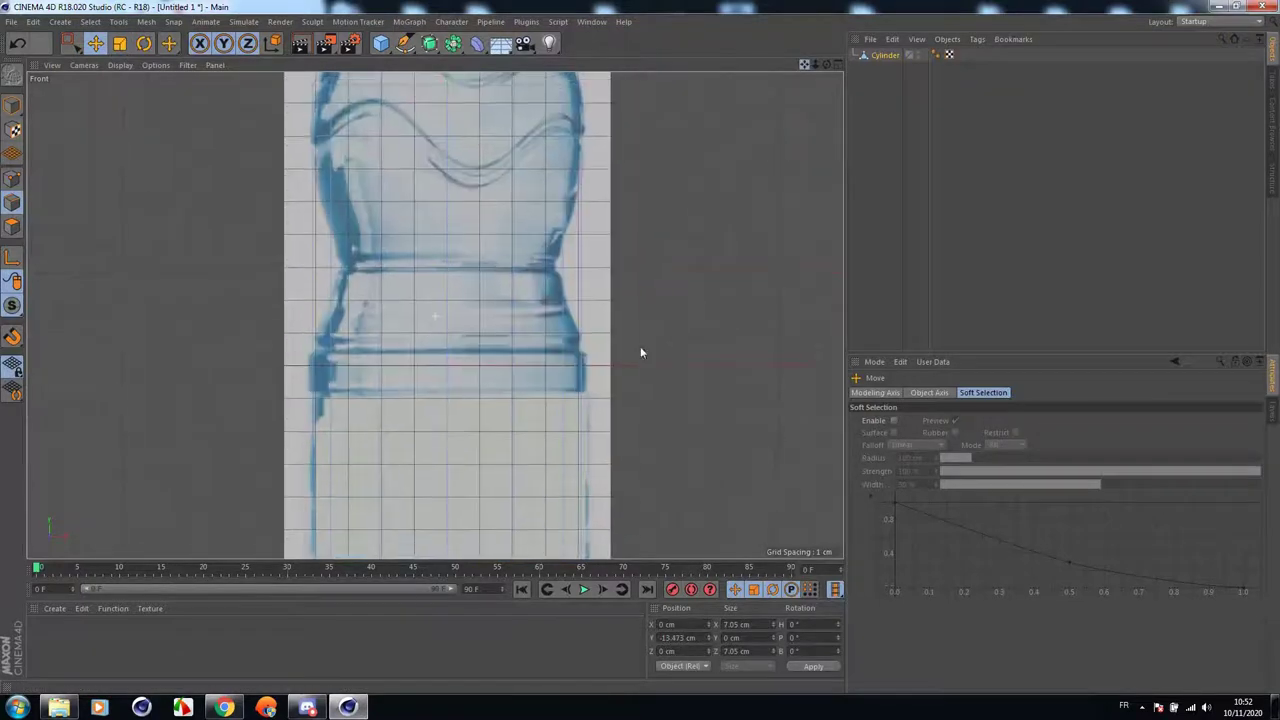
pyautogui.rightClick(755, 187)
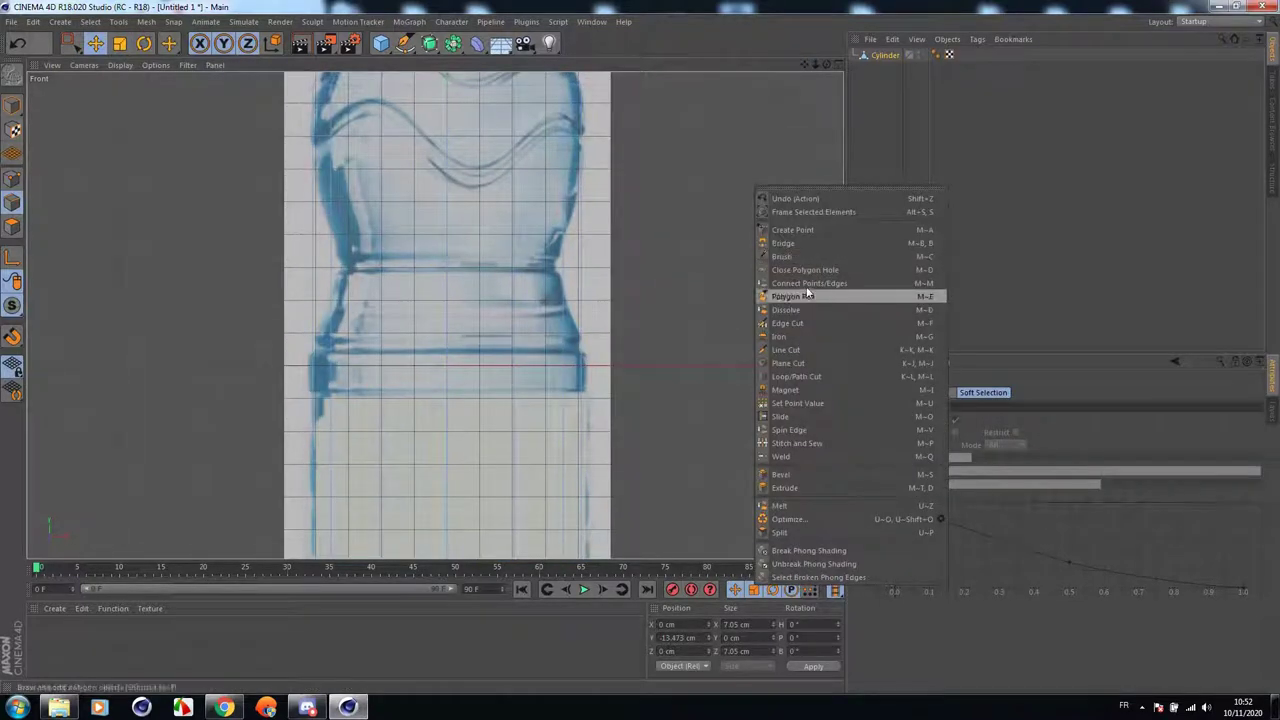
pyautogui.click(795, 377)
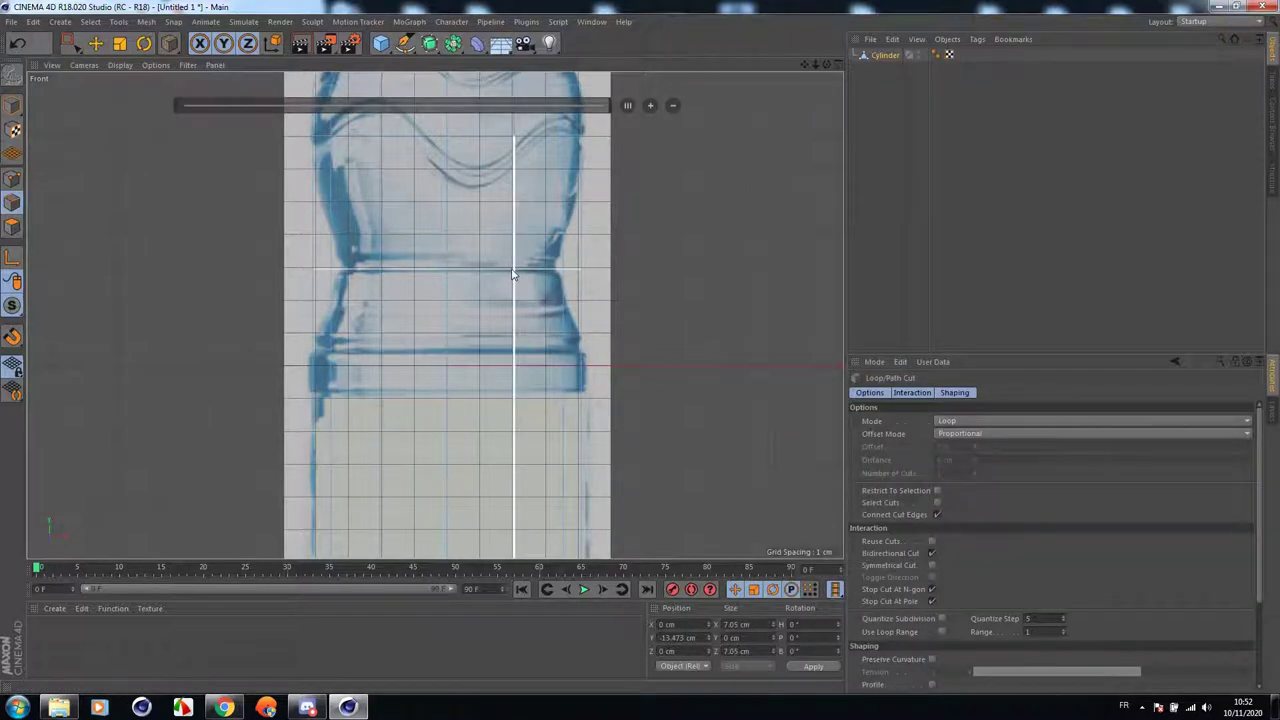
pyautogui.click(513, 273)
pyautogui.click(68, 43)
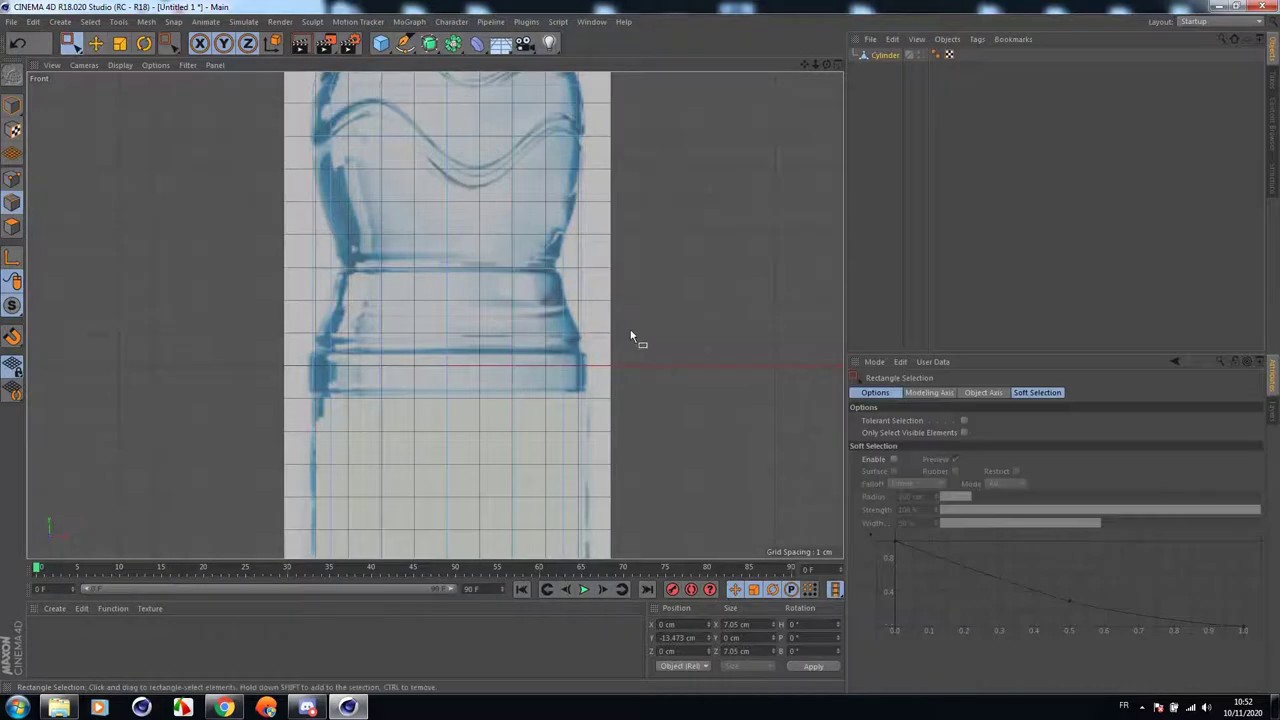
pyautogui.press('t')
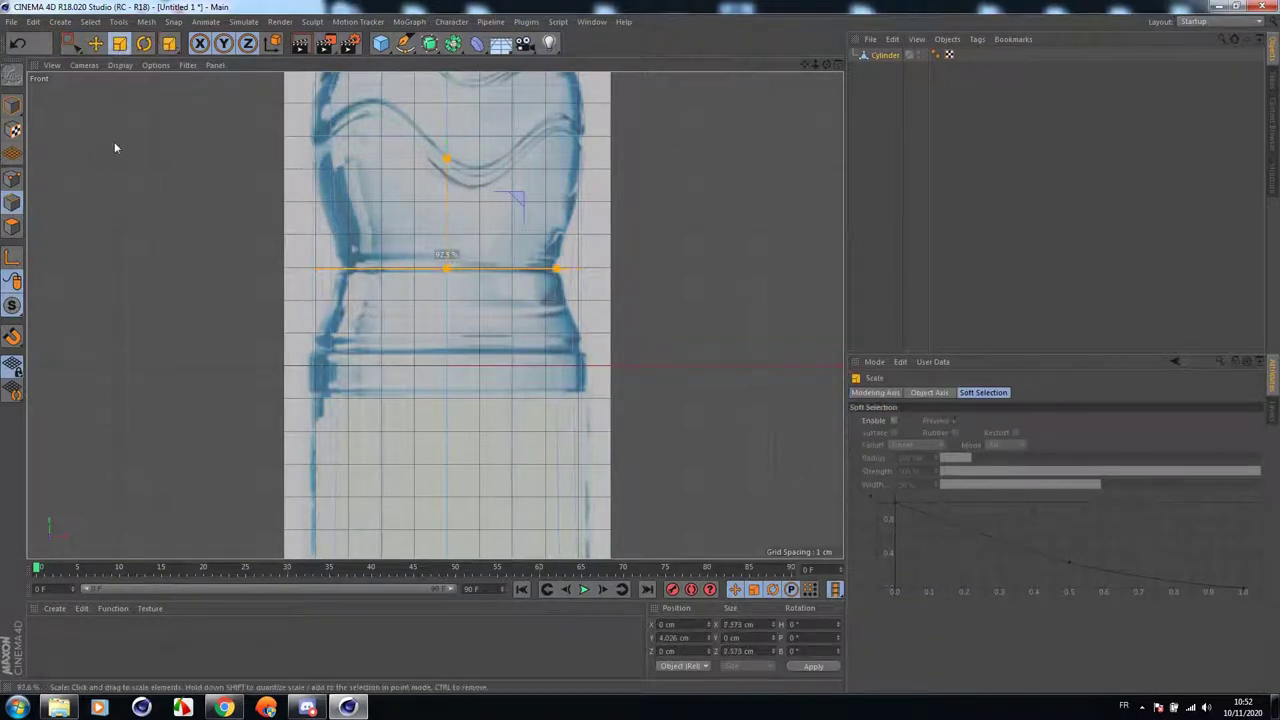
pyautogui.moveTo(46, 128)
pyautogui.mouseDown()
pyautogui.moveTo(30, 131)
pyautogui.moveTo(52, 129)
pyautogui.mouseUp()
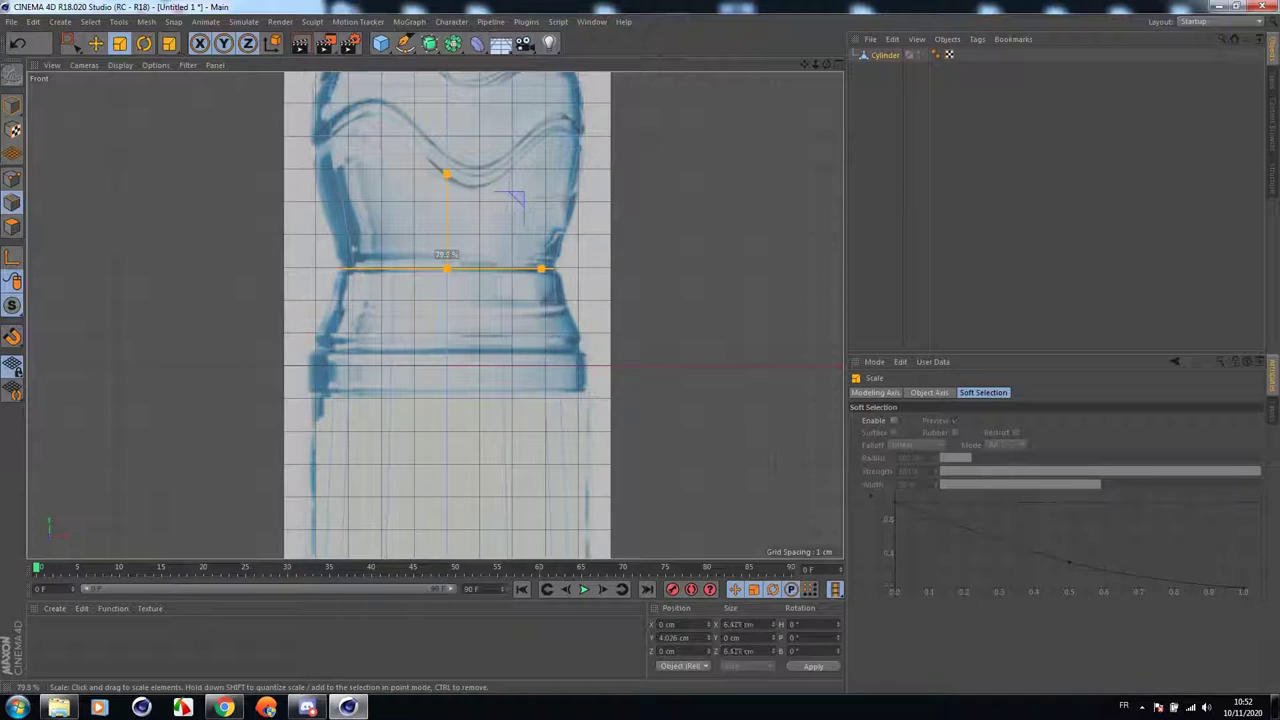
# Cut another edge loop below the waist, at the upper edge of the label band, at about 1.61 cm on Y.
pyautogui.moveTo(814, 64); pyautogui.dragTo(809, 29)
pyautogui.scroll(3, 545, 261)
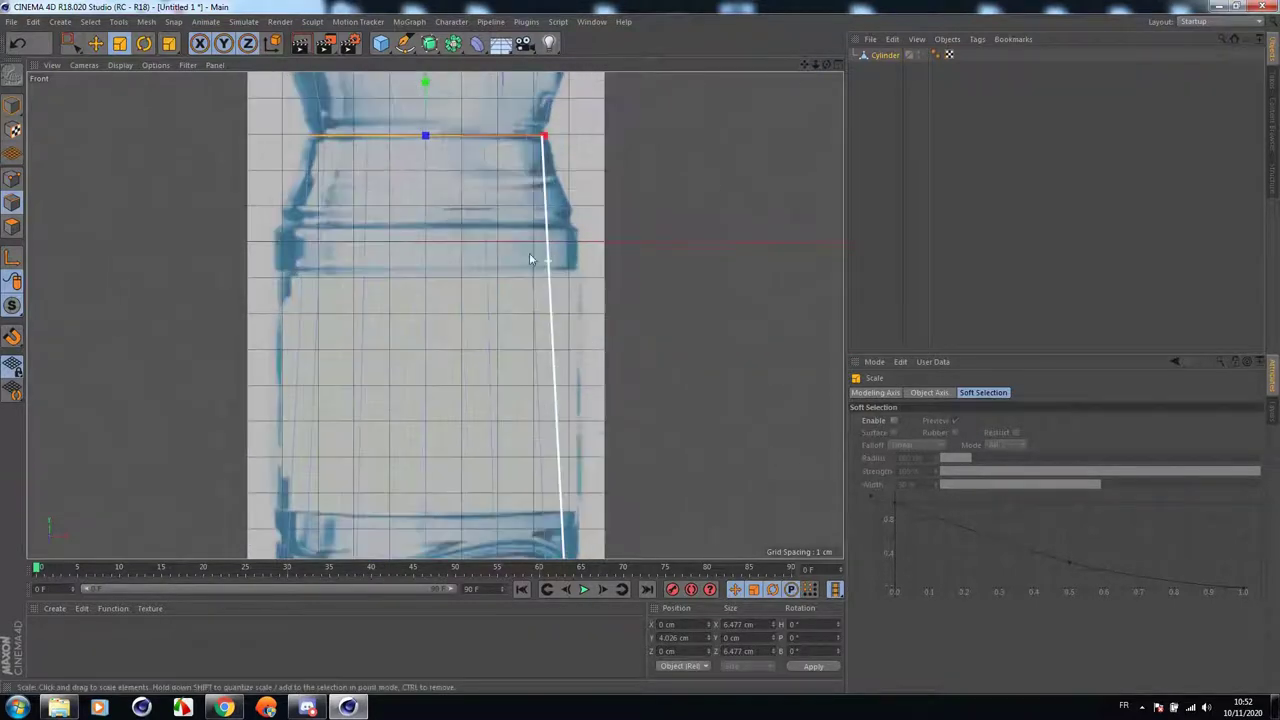
pyautogui.scroll(-1, 528, 255)
pyautogui.rightClick(205, 170)
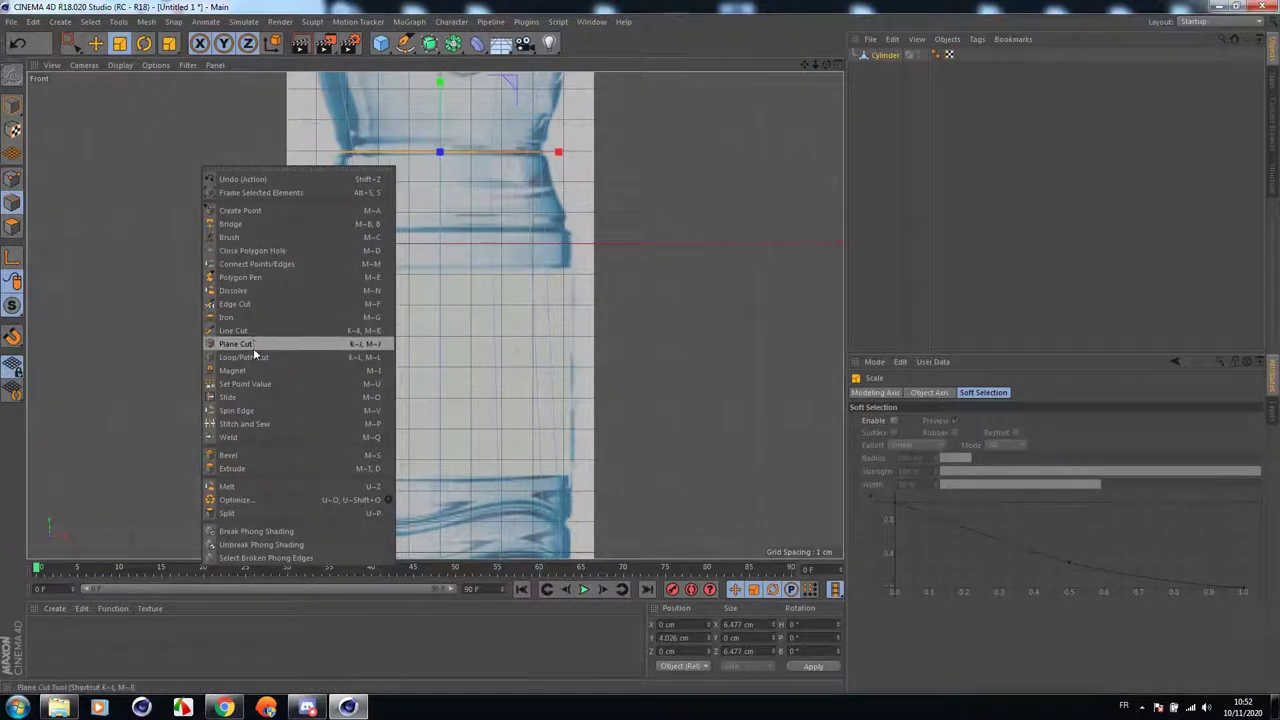
pyautogui.click(255, 357)
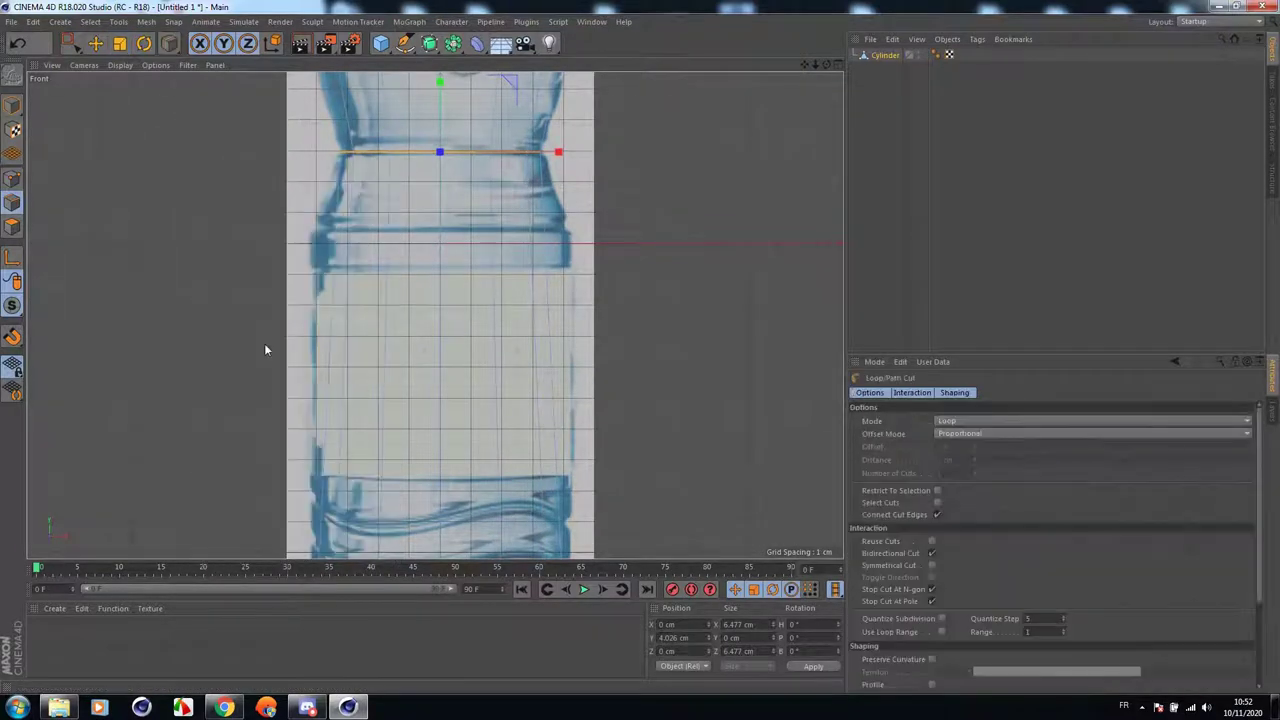
pyautogui.click(533, 232)
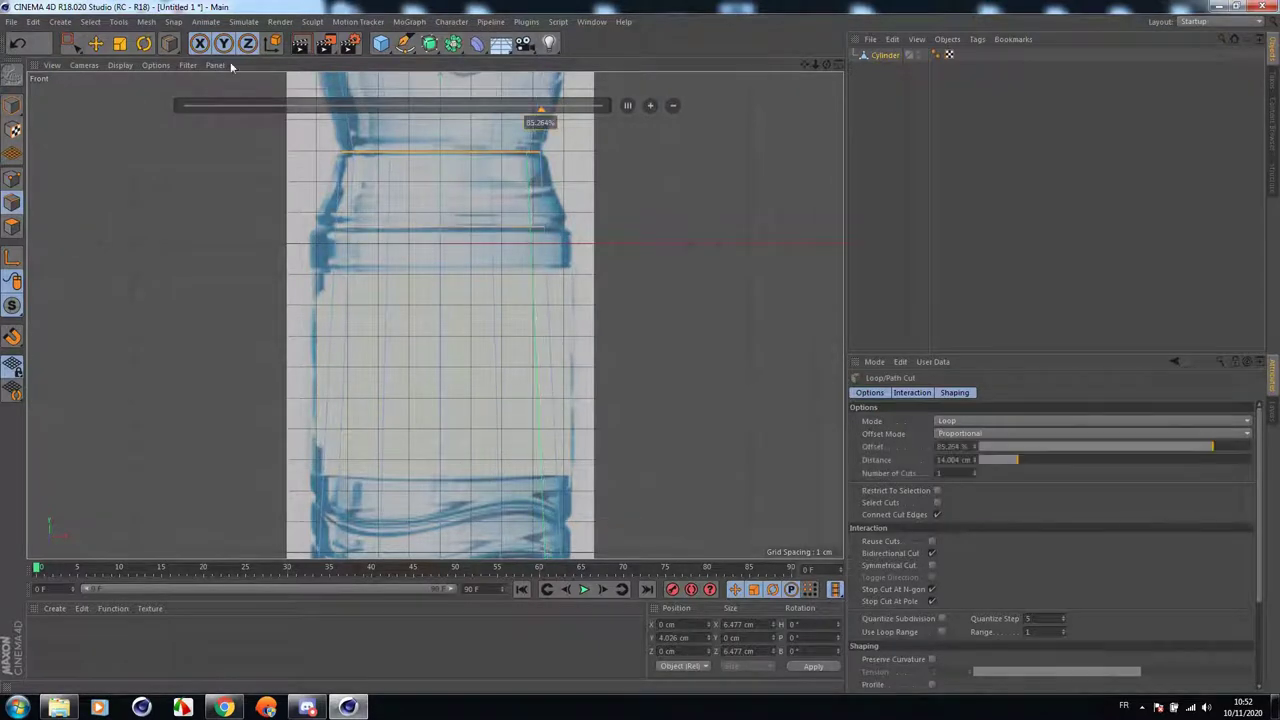
# Widen the new edge loop above the label band to about 8.33 cm to match the picture.
pyautogui.click(70, 43)
pyautogui.moveTo(623, 289); pyautogui.dragTo(266, 192)
pyautogui.press('t')
pyautogui.moveTo(182, 98); pyautogui.dragTo(196, 127)
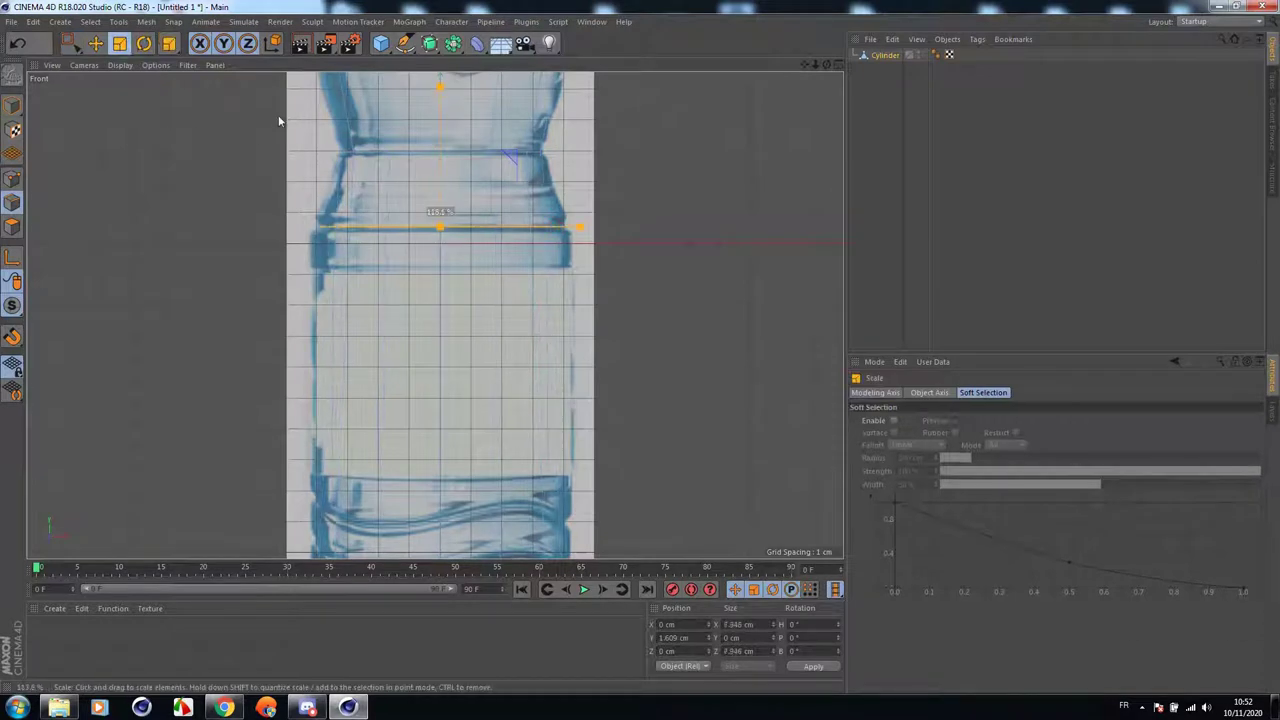
pyautogui.moveTo(312, 116); pyautogui.dragTo(311, 116)
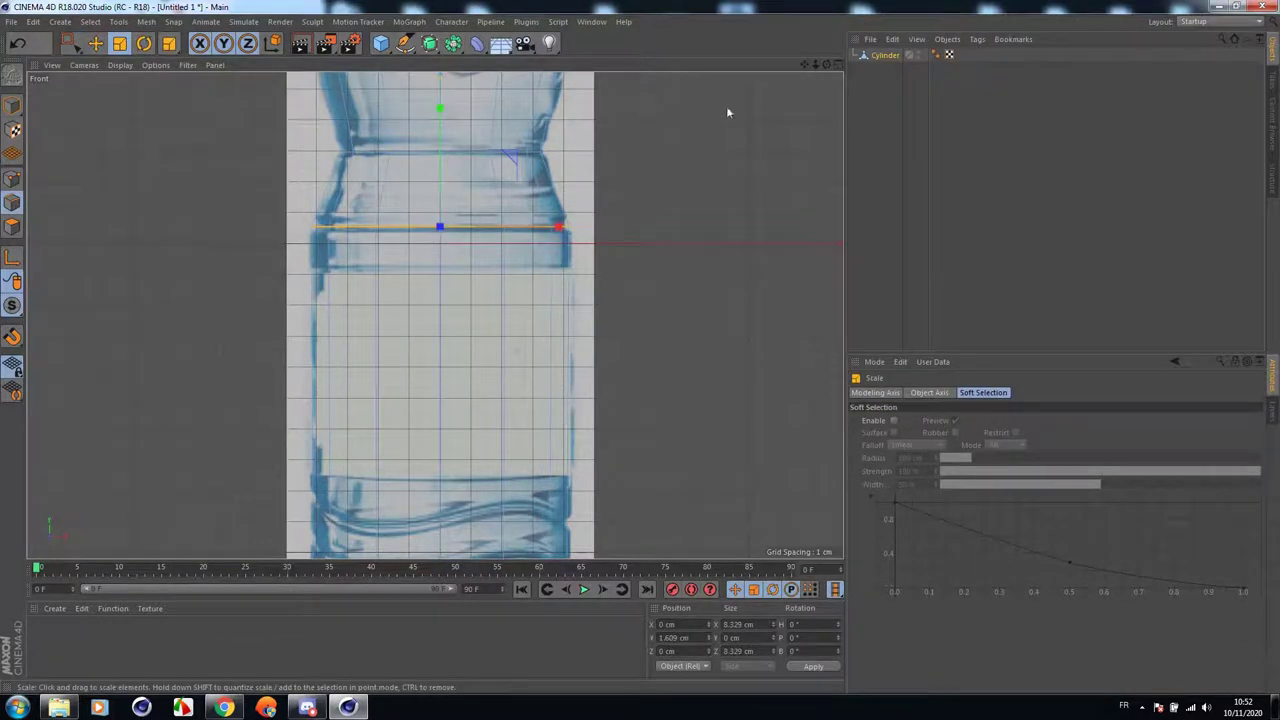
# Put the Cylinder under a Subdivision Surface in the perspective view and rename the cylinder as bottle.
pyautogui.moveTo(815, 65); pyautogui.dragTo(728, 65)
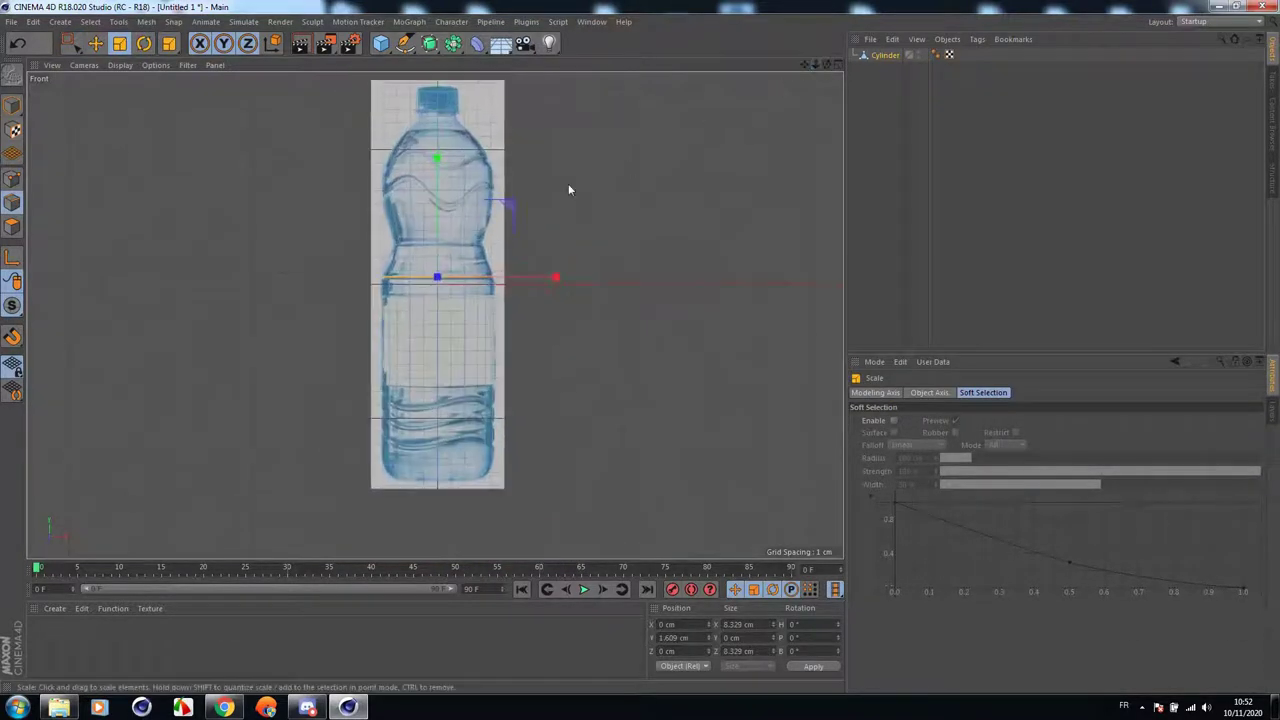
pyautogui.middleClick(585, 188)
pyautogui.middleClick(277, 178)
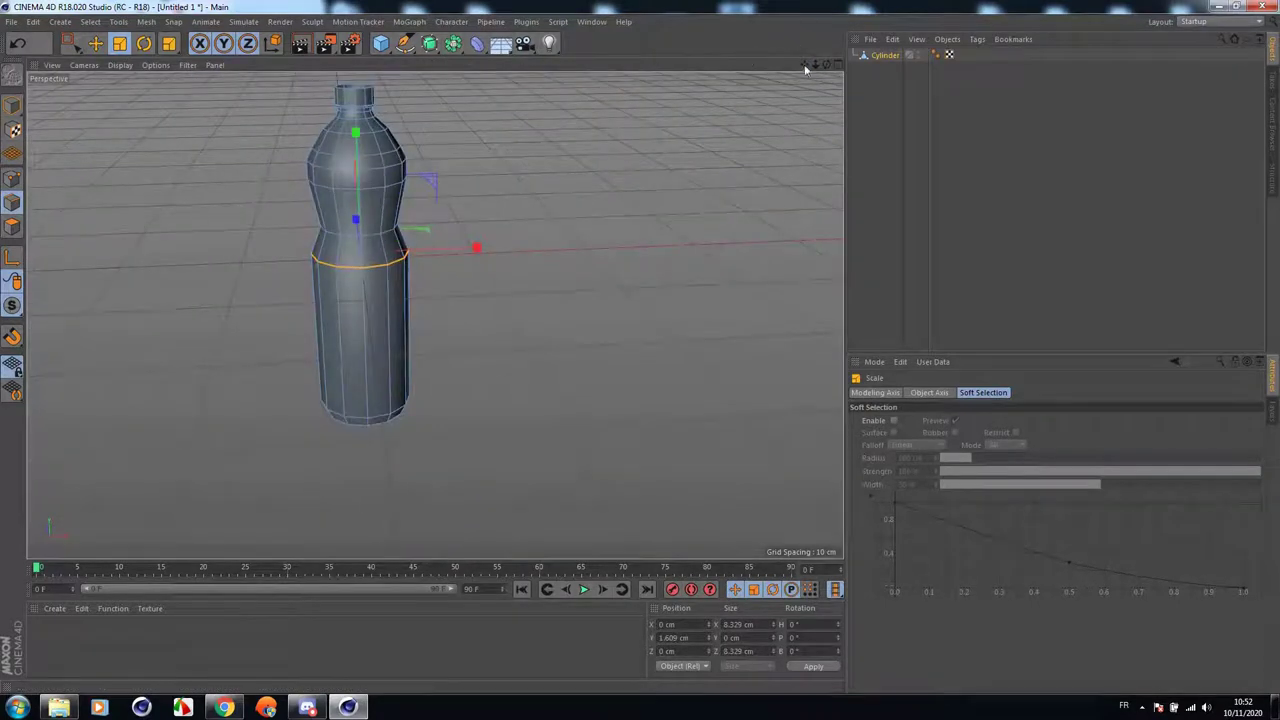
pyautogui.moveTo(826, 66); pyautogui.dragTo(434, 314)
pyautogui.click(893, 56)
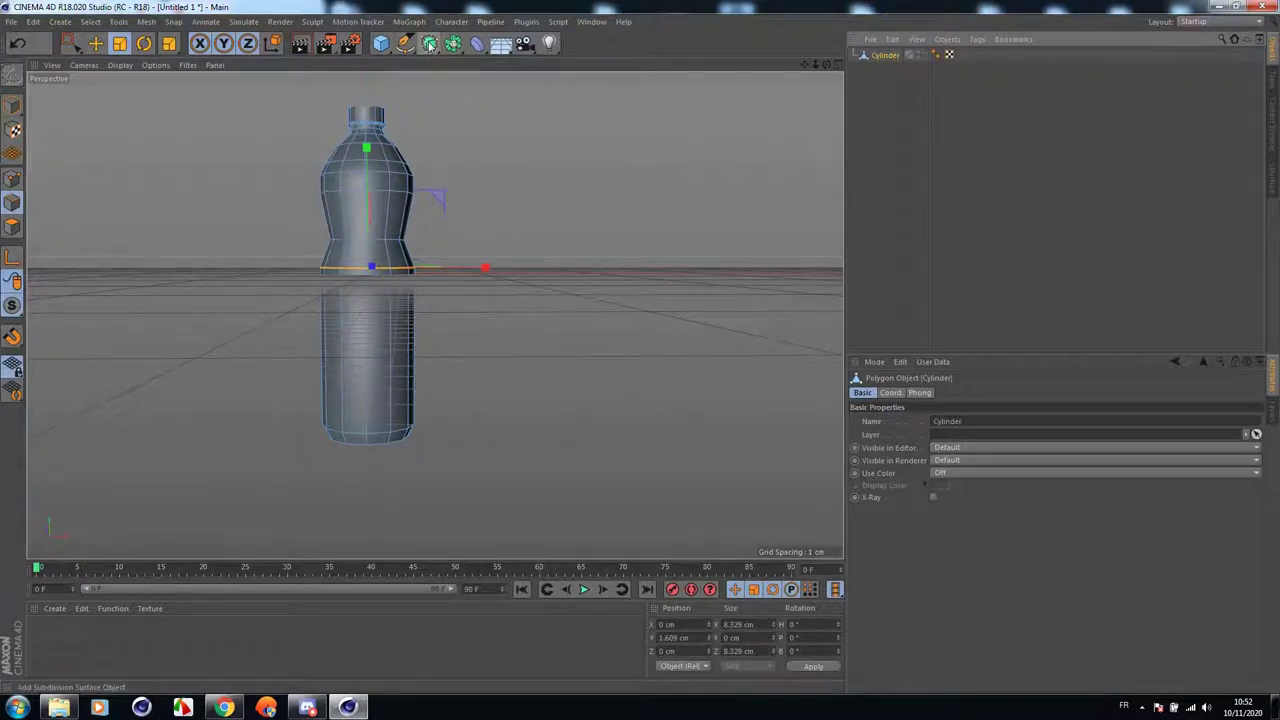
pyautogui.keyDown('alt'); pyautogui.click(429, 44); pyautogui.keyUp('alt')
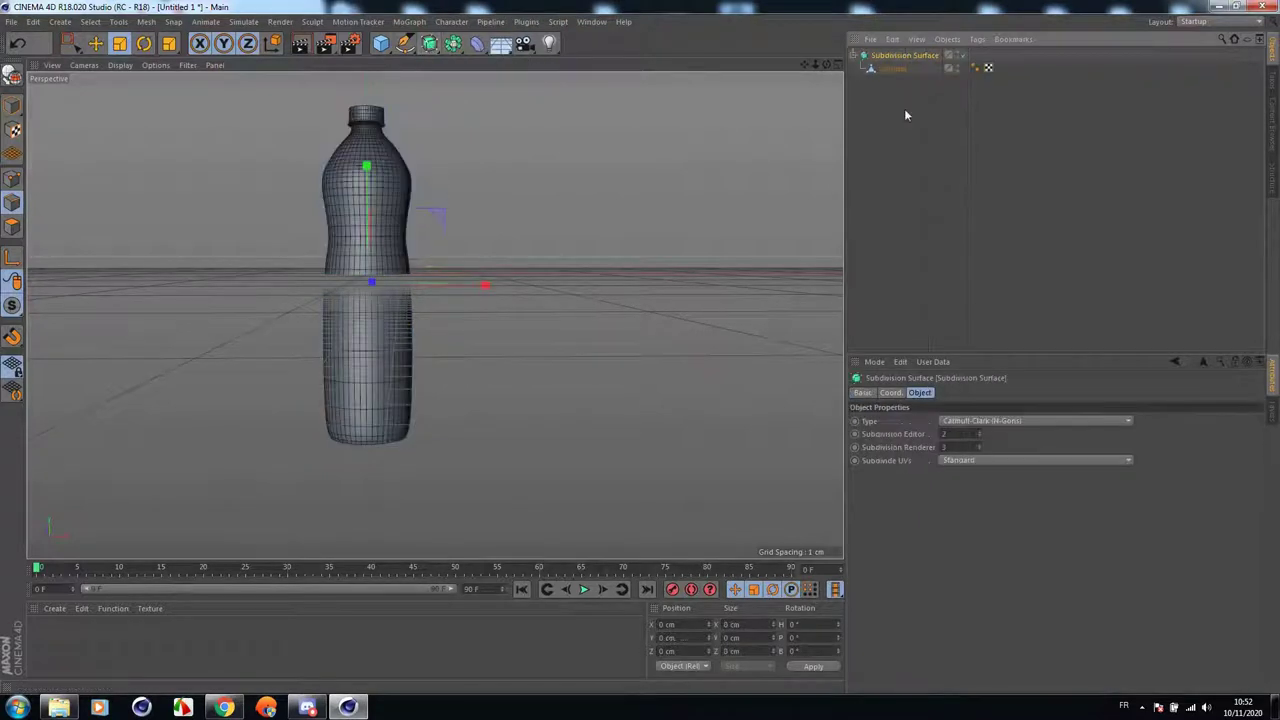
pyautogui.doubleClick(897, 69)
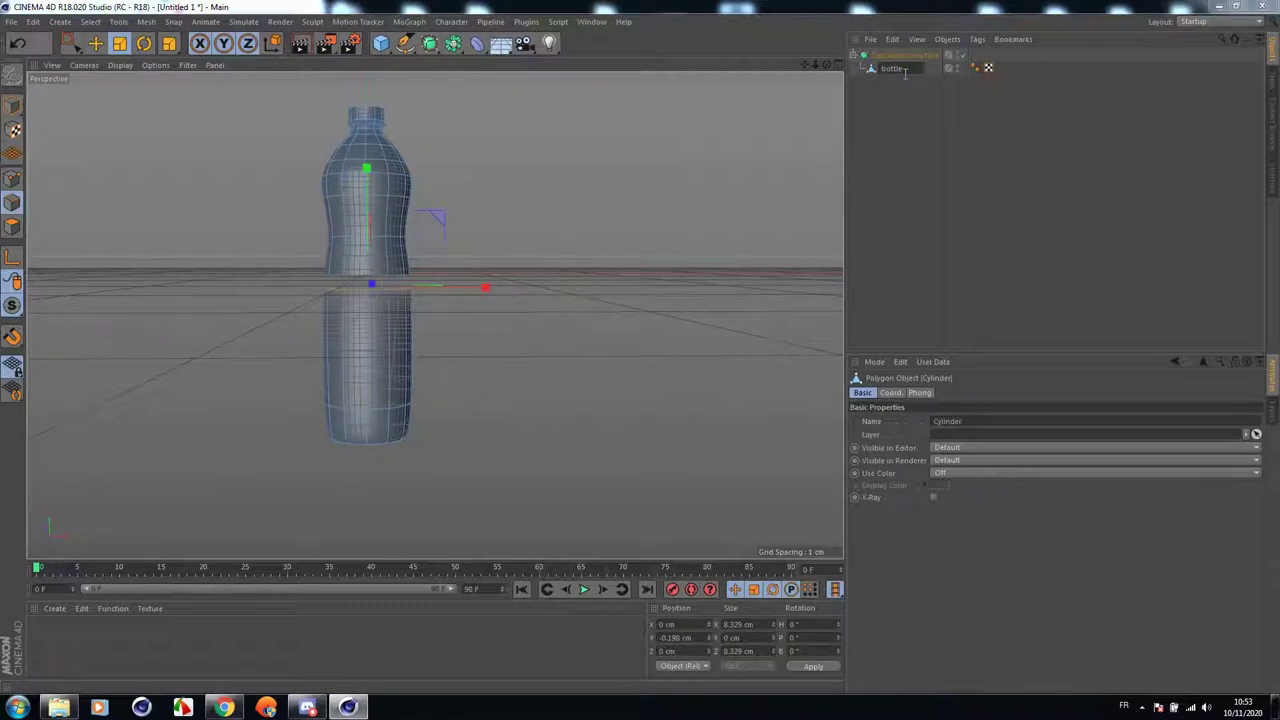
pyautogui.press('Return')
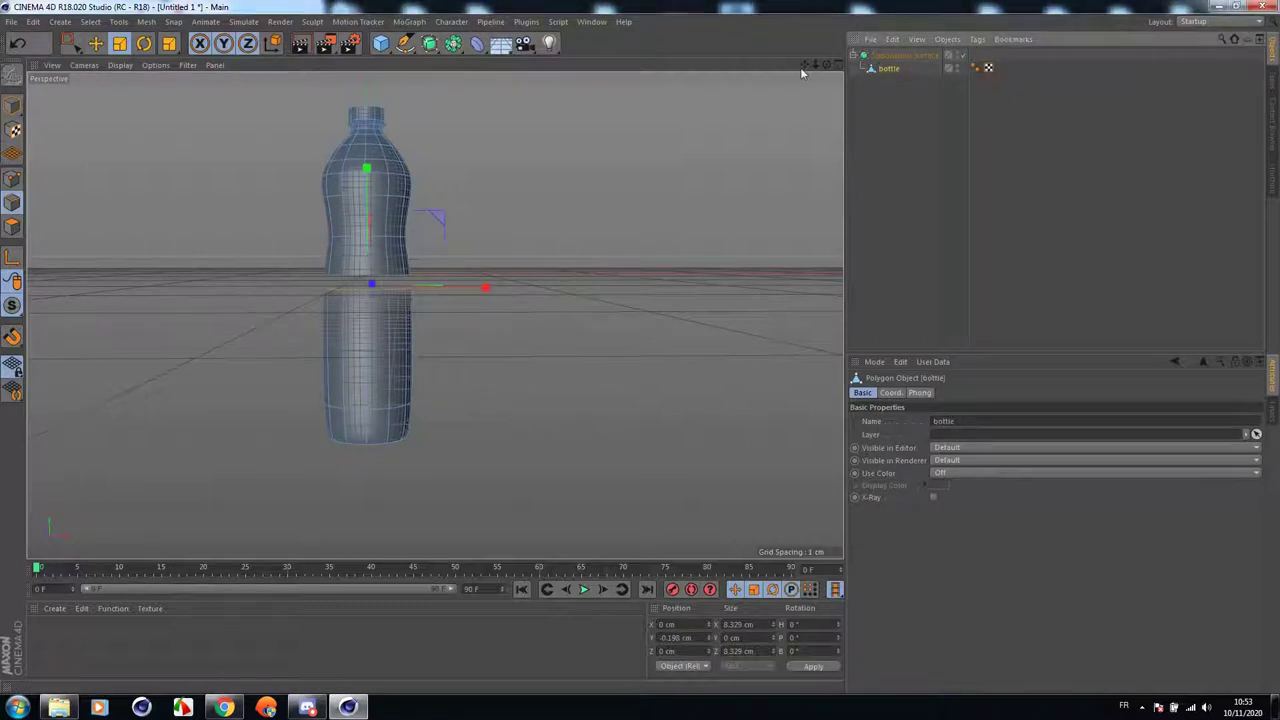
# Narrow the bottle's waist edge loop slightly in the Front view to follow the picture's outline.
pyautogui.moveTo(804, 65); pyautogui.dragTo(813, 128)
pyautogui.moveTo(827, 65)
pyautogui.mouseDown()
pyautogui.moveTo(814, 5)
pyautogui.moveTo(765, 78)
pyautogui.moveTo(832, 86)
pyautogui.moveTo(850, 58)
pyautogui.moveTo(826, 42)
pyautogui.moveTo(822, 98)
pyautogui.moveTo(845, 66)
pyautogui.mouseUp()
pyautogui.middleClick(679, 188)
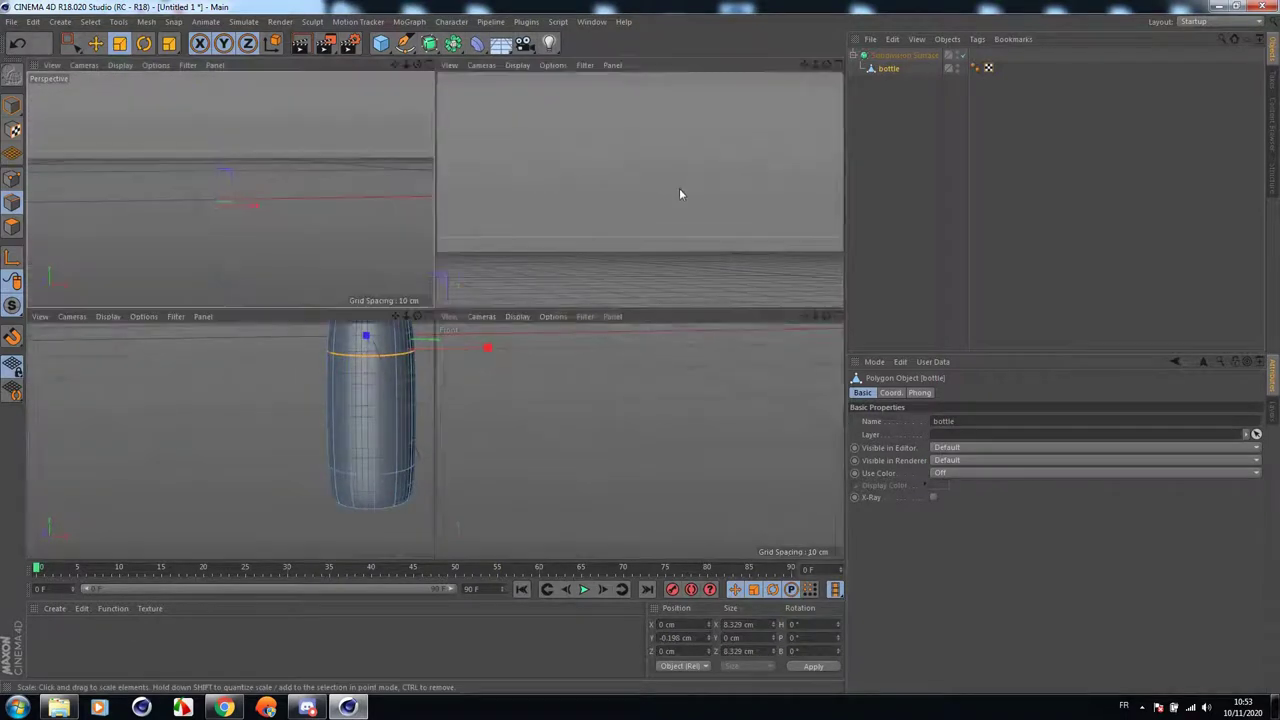
pyautogui.middleClick(686, 315)
pyautogui.scroll(5, 478, 252)
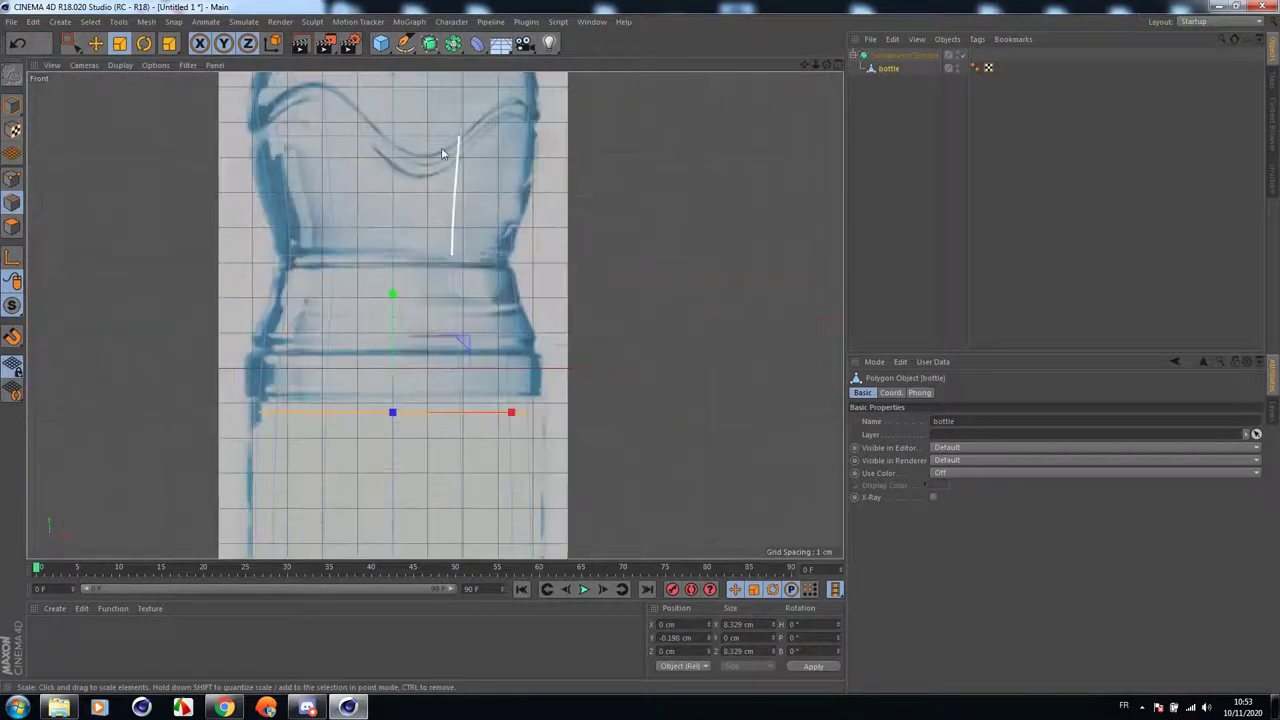
pyautogui.click(77, 47)
pyautogui.moveTo(542, 260); pyautogui.dragTo(250, 232)
pyautogui.press('t')
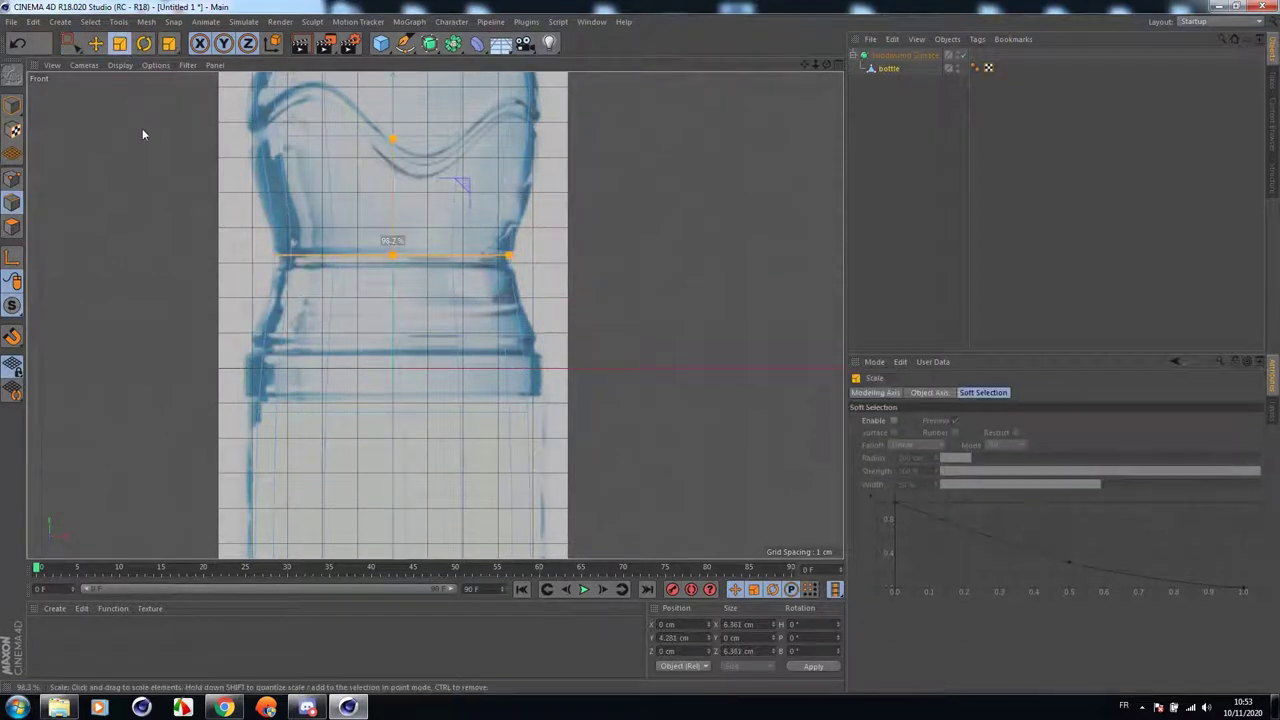
pyautogui.moveTo(142, 128); pyautogui.dragTo(130, 126)
# Lower the edge loop at the bottle's upper bulge to about 6.82 cm on Y and widen it to about 8.73 cm.
pyautogui.moveTo(804, 65); pyautogui.dragTo(835, 196)
pyautogui.press('0')
pyautogui.moveTo(600, 310)
pyautogui.mouseDown()
pyautogui.moveTo(389, 229)
pyautogui.moveTo(177, 223)
pyautogui.mouseUp()
pyautogui.press('e')
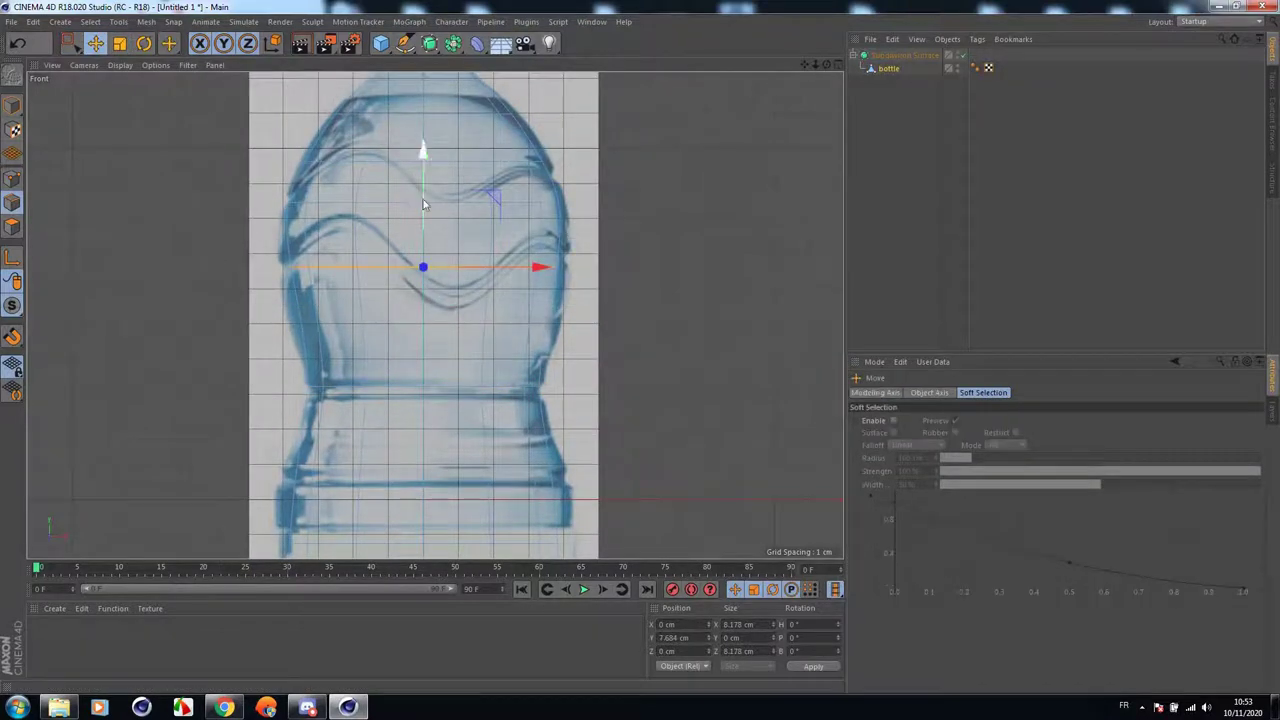
pyautogui.moveTo(412, 178); pyautogui.dragTo(410, 197)
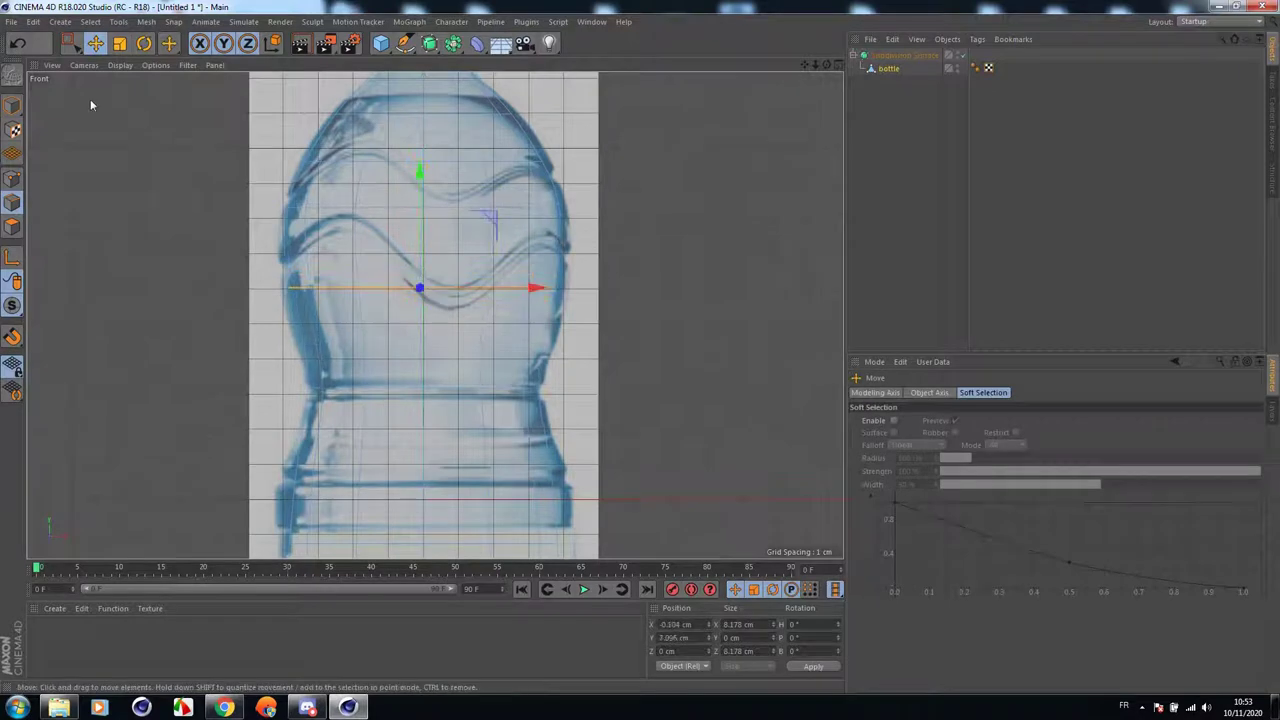
pyautogui.click(17, 43)
pyautogui.moveTo(423, 153); pyautogui.dragTo(418, 203)
pyautogui.click(119, 43)
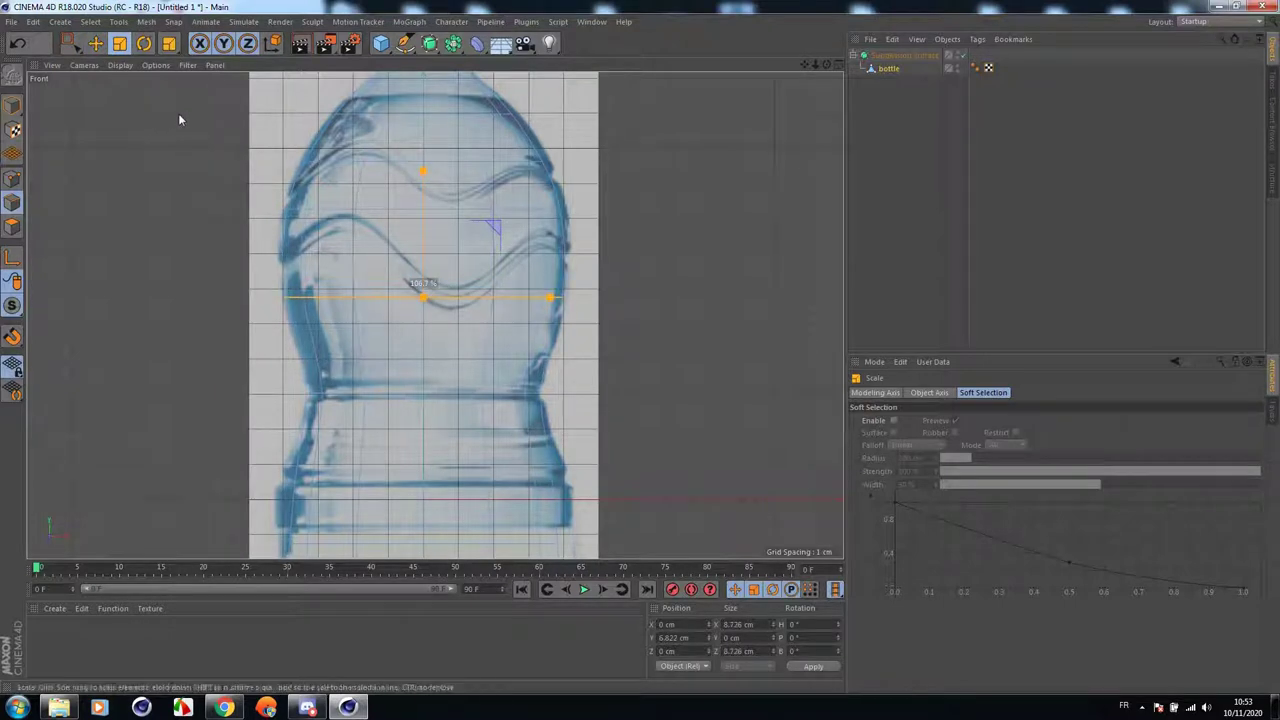
# Scale up the band of shoulder edges around 10.01 cm on Y slightly to follow the picture, and clear the selection.
pyautogui.moveTo(804, 64); pyautogui.dragTo(790, 153)
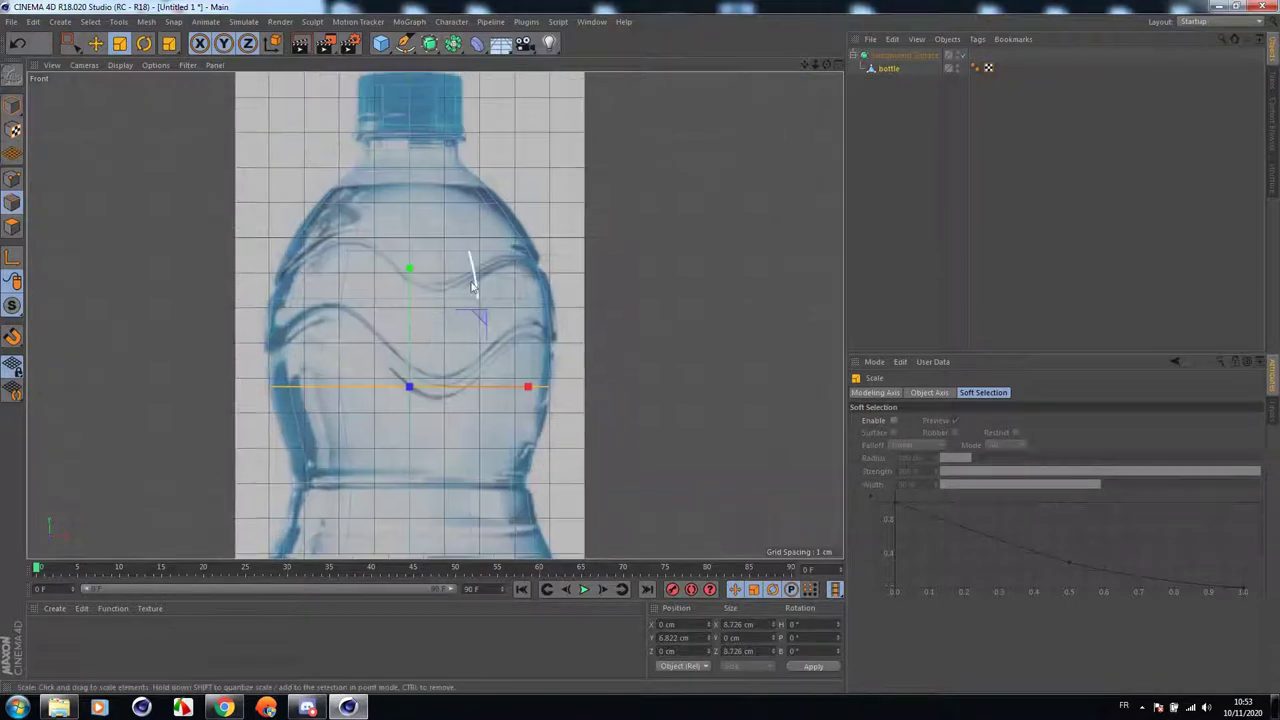
pyautogui.click(72, 43)
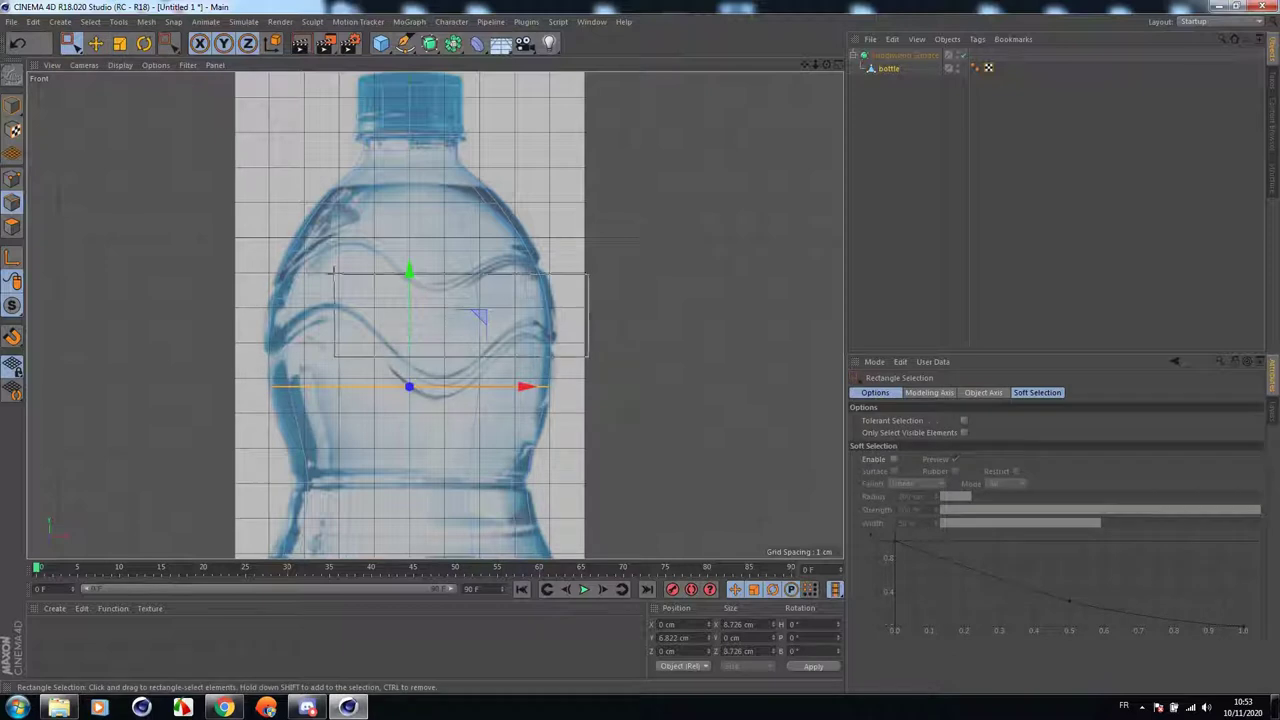
pyautogui.moveTo(560, 300); pyautogui.dragTo(142, 245)
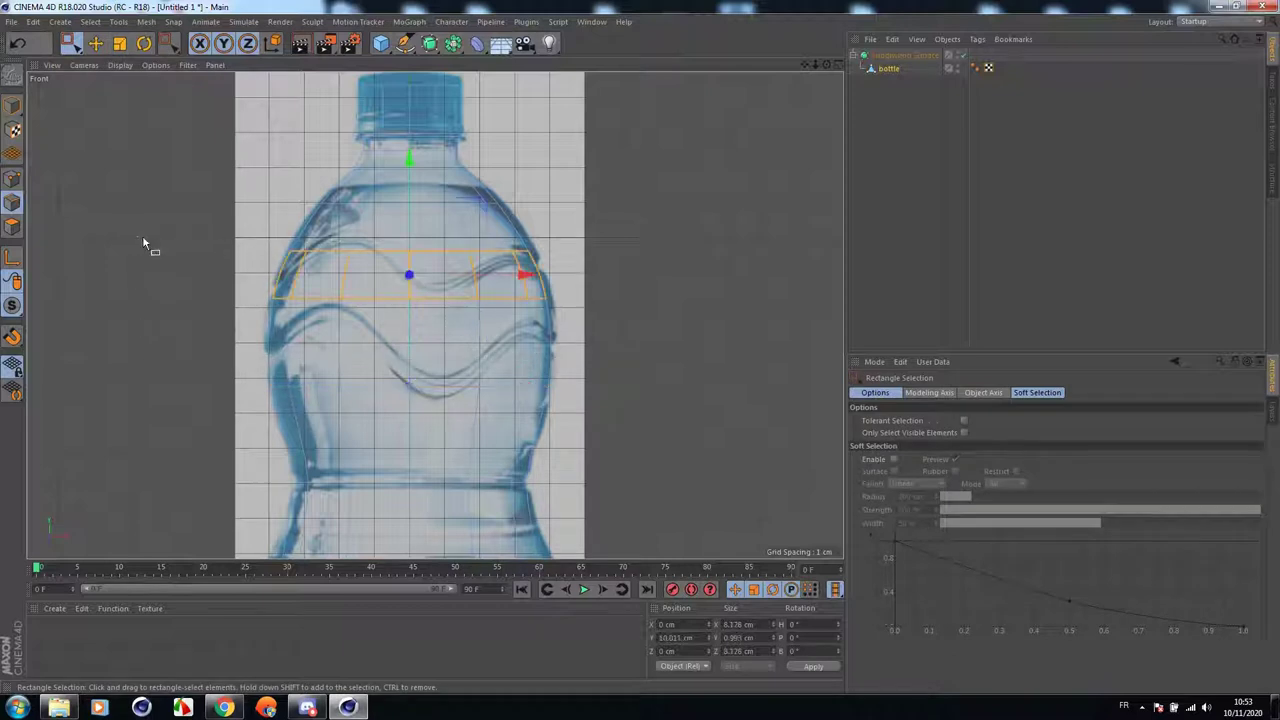
pyautogui.click(119, 43)
pyautogui.moveTo(123, 113); pyautogui.dragTo(151, 106)
pyautogui.click(688, 232)
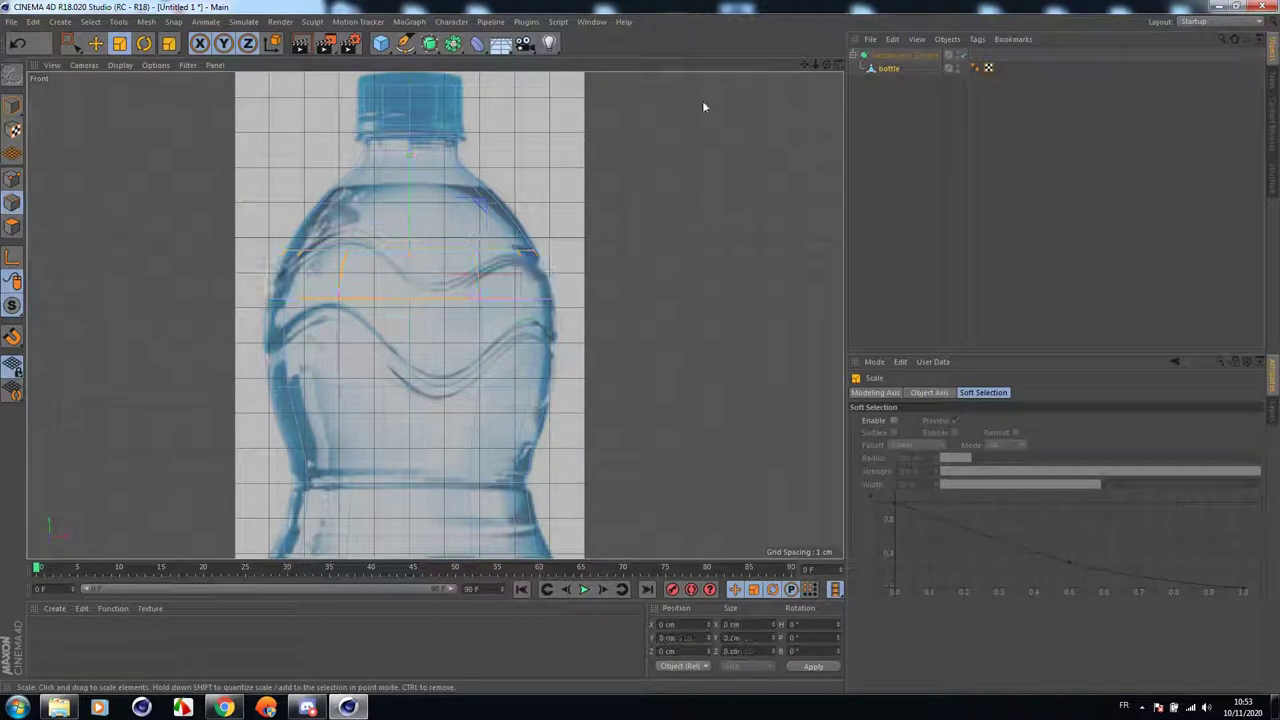
# Take the bottle out of the Subdivision Surface so that only its plain mesh shows over the picture's base.
pyautogui.moveTo(816, 64); pyautogui.dragTo(825, 2)
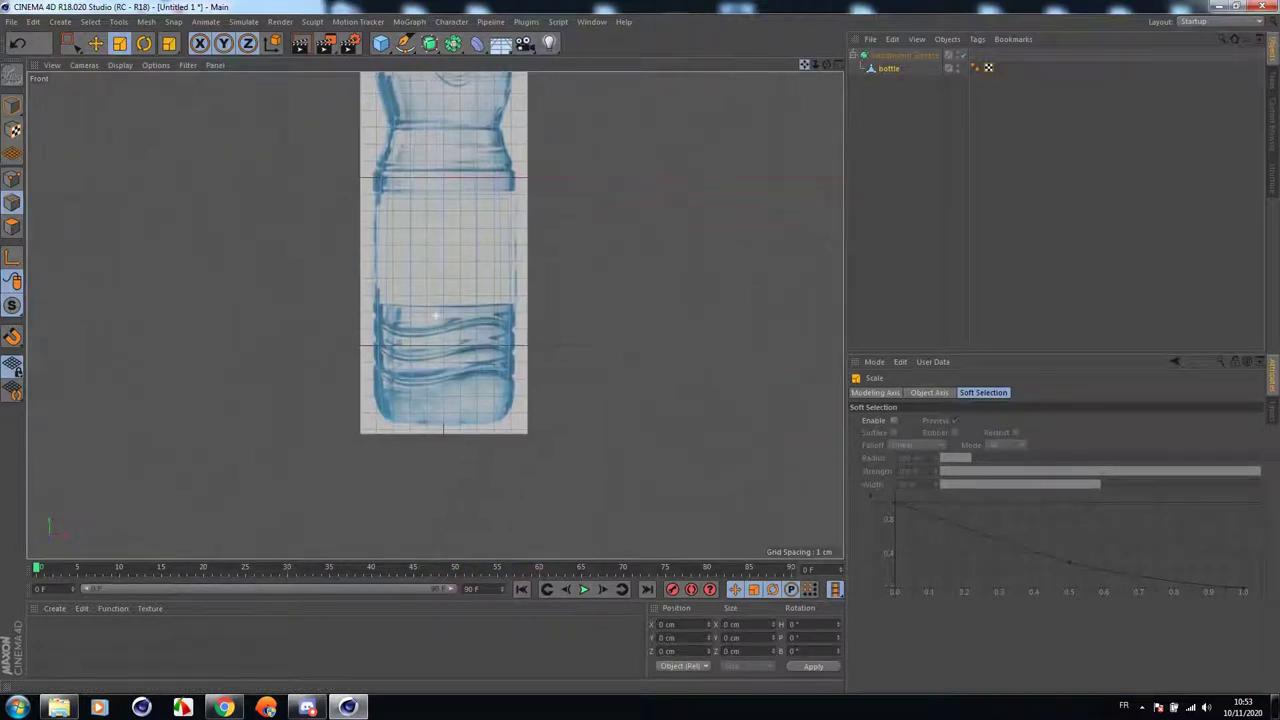
pyautogui.scroll(7, 398, 300)
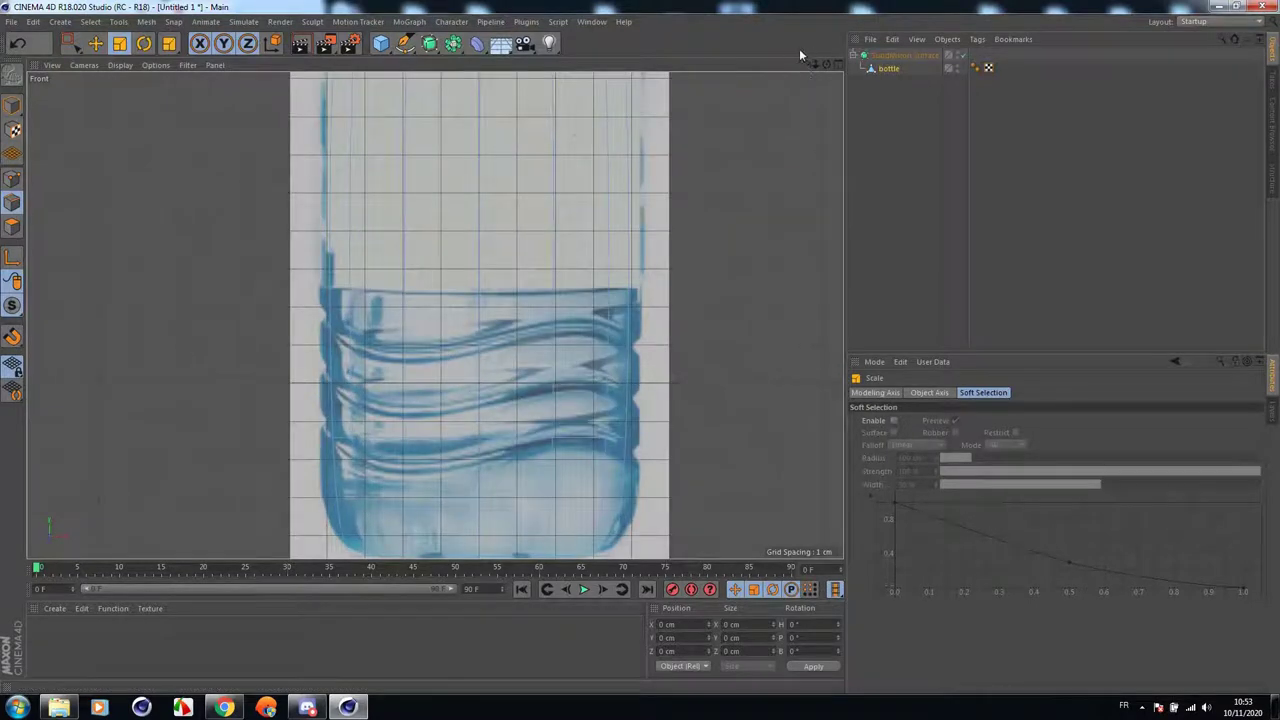
pyautogui.moveTo(805, 65); pyautogui.dragTo(714, 19)
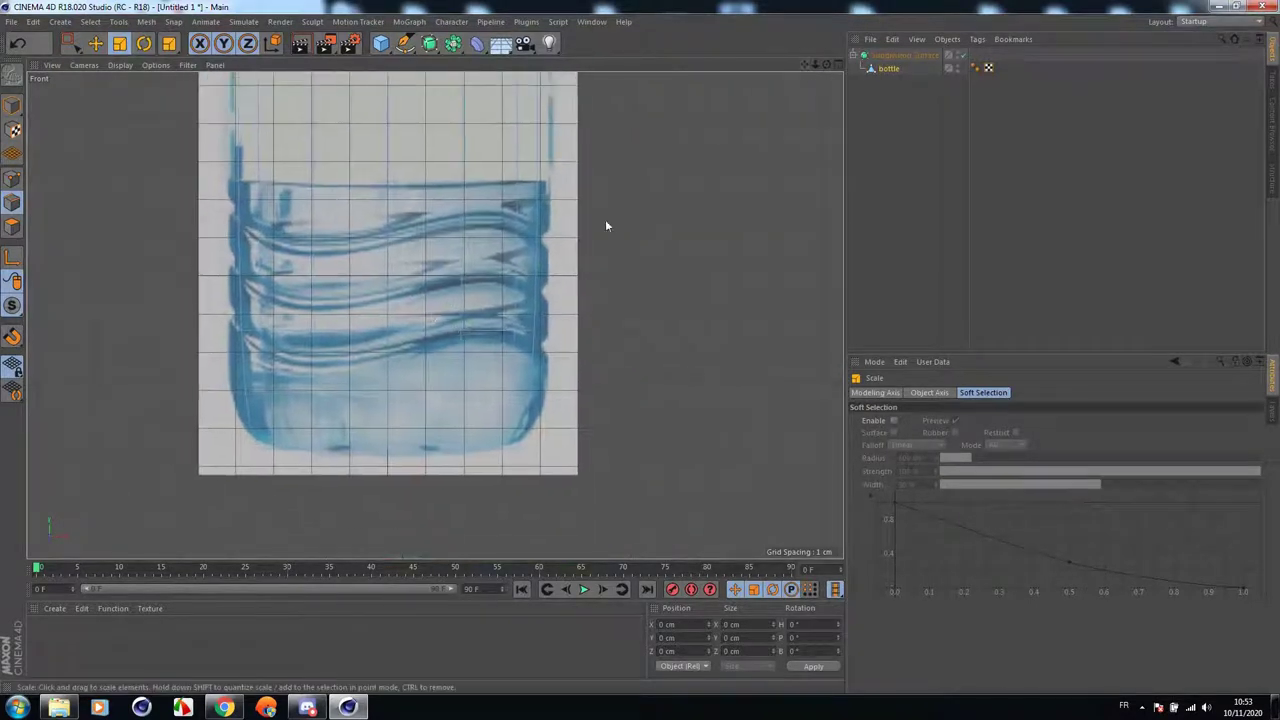
pyautogui.moveTo(887, 69); pyautogui.dragTo(875, 95)
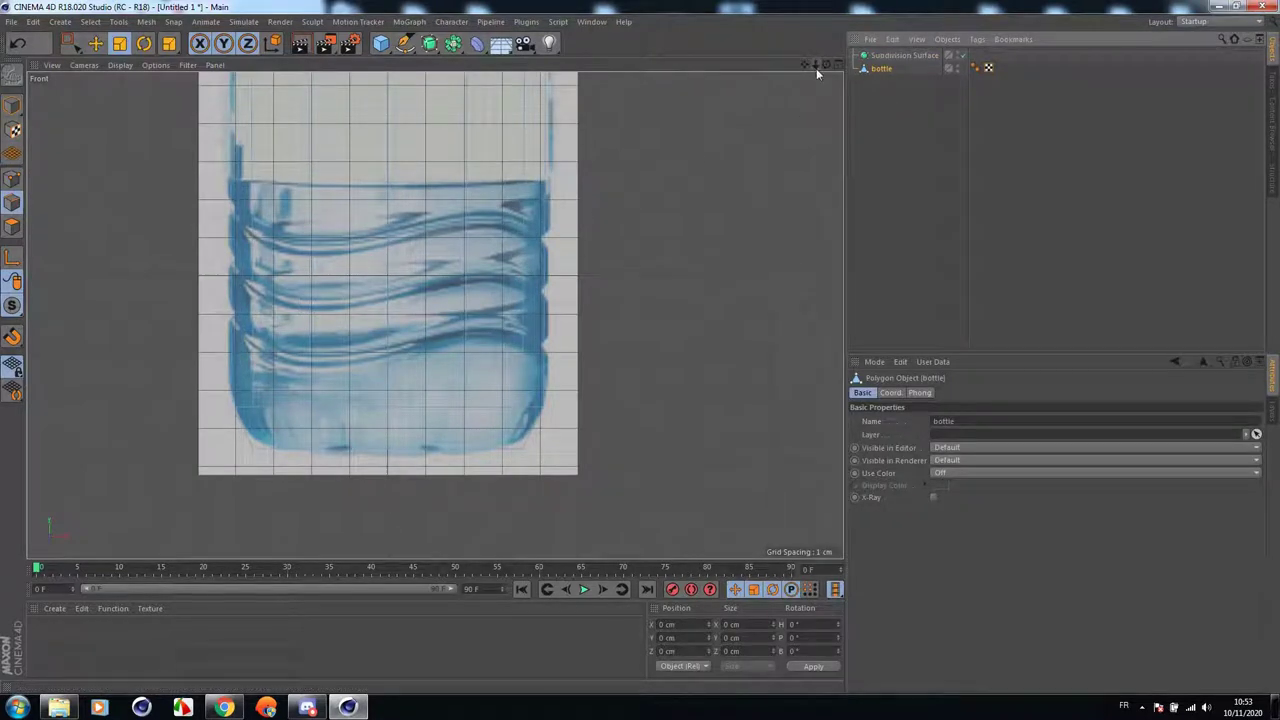
# Compare the unsmoothed mesh with the reference picture from the shoulder down to the wavy base in the Front view.
pyautogui.moveTo(816, 66); pyautogui.dragTo(813, 351)
pyautogui.moveTo(806, 65); pyautogui.dragTo(830, 171)
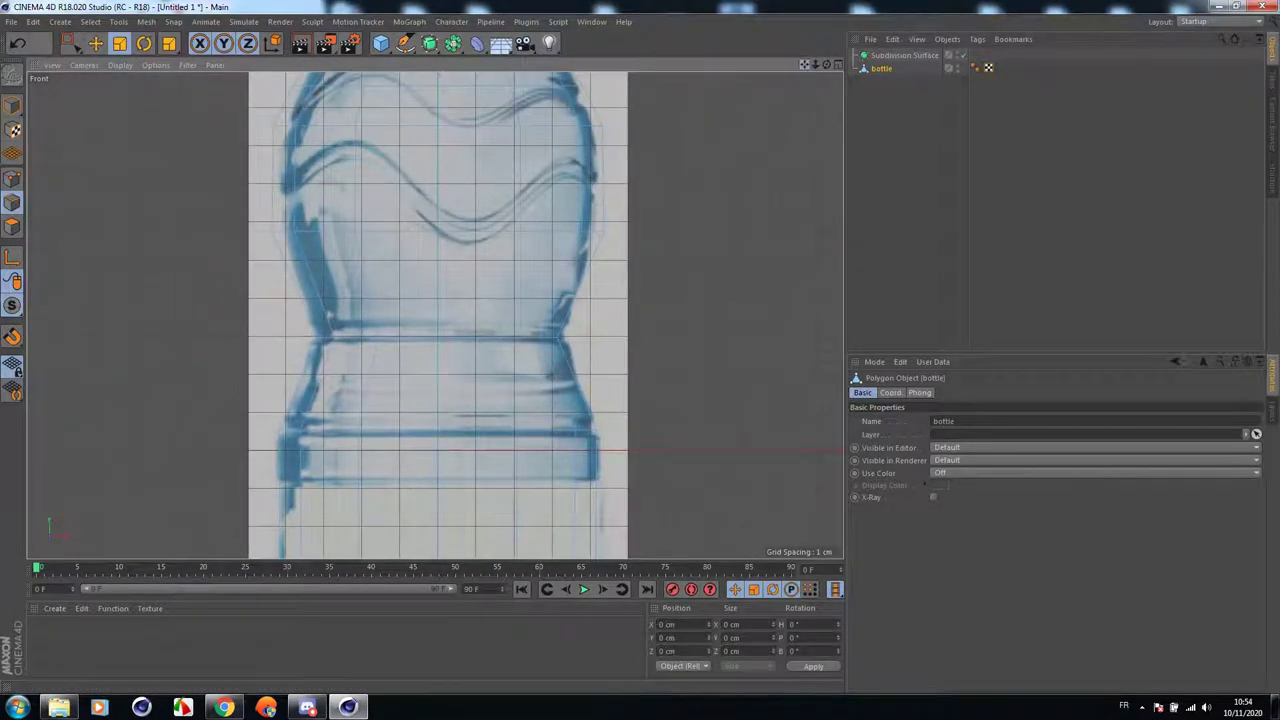
pyautogui.moveTo(804, 65); pyautogui.dragTo(804, 166)
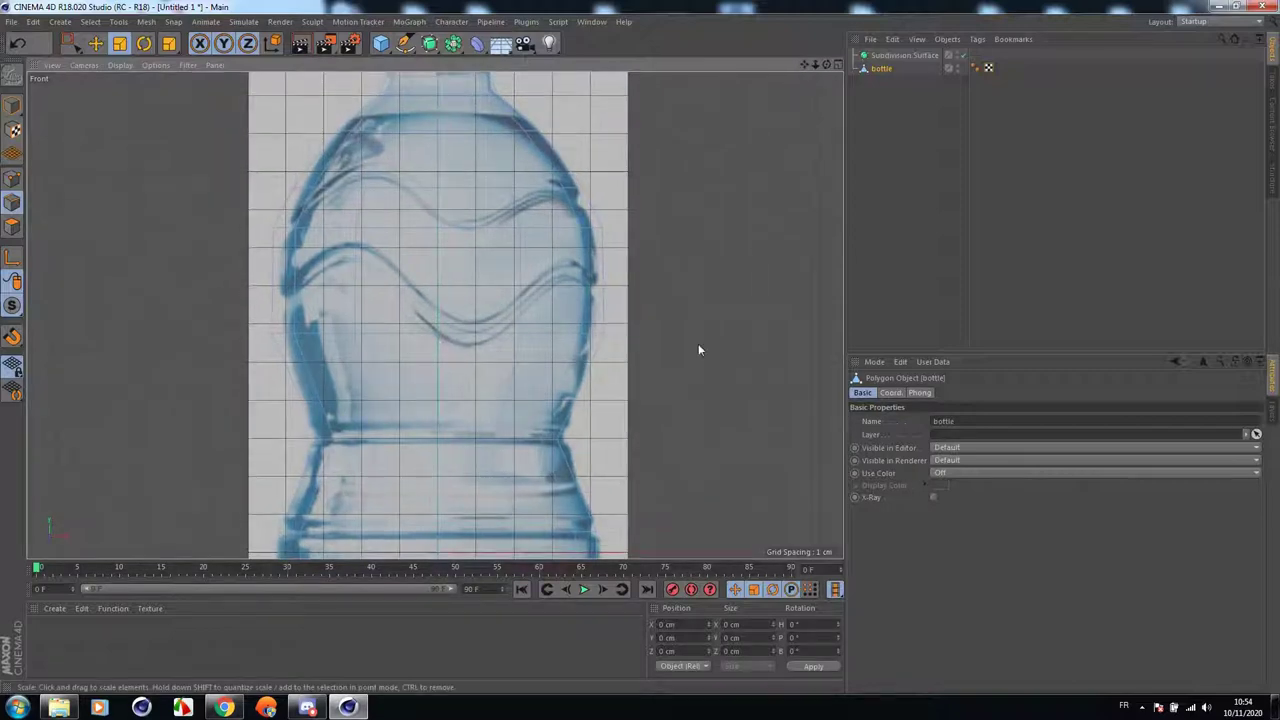
pyautogui.click(224, 708)
pyautogui.click(226, 708)
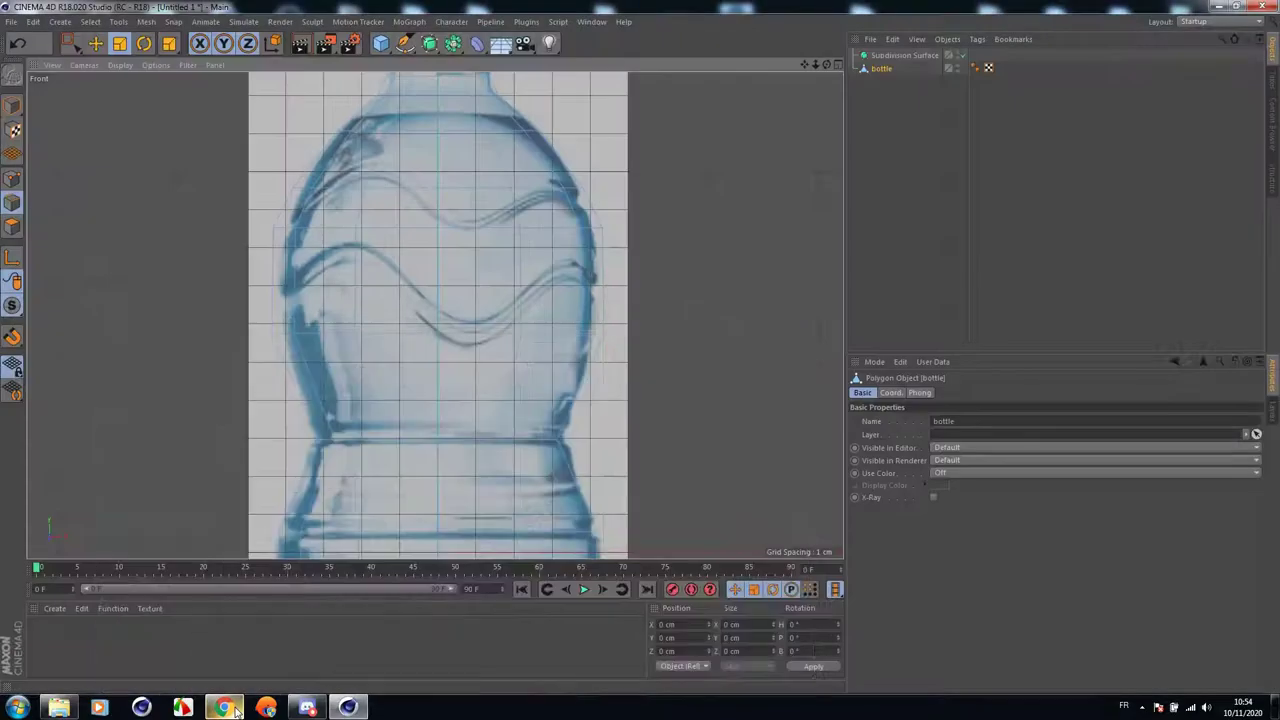
pyautogui.scroll(-3, 529, 366)
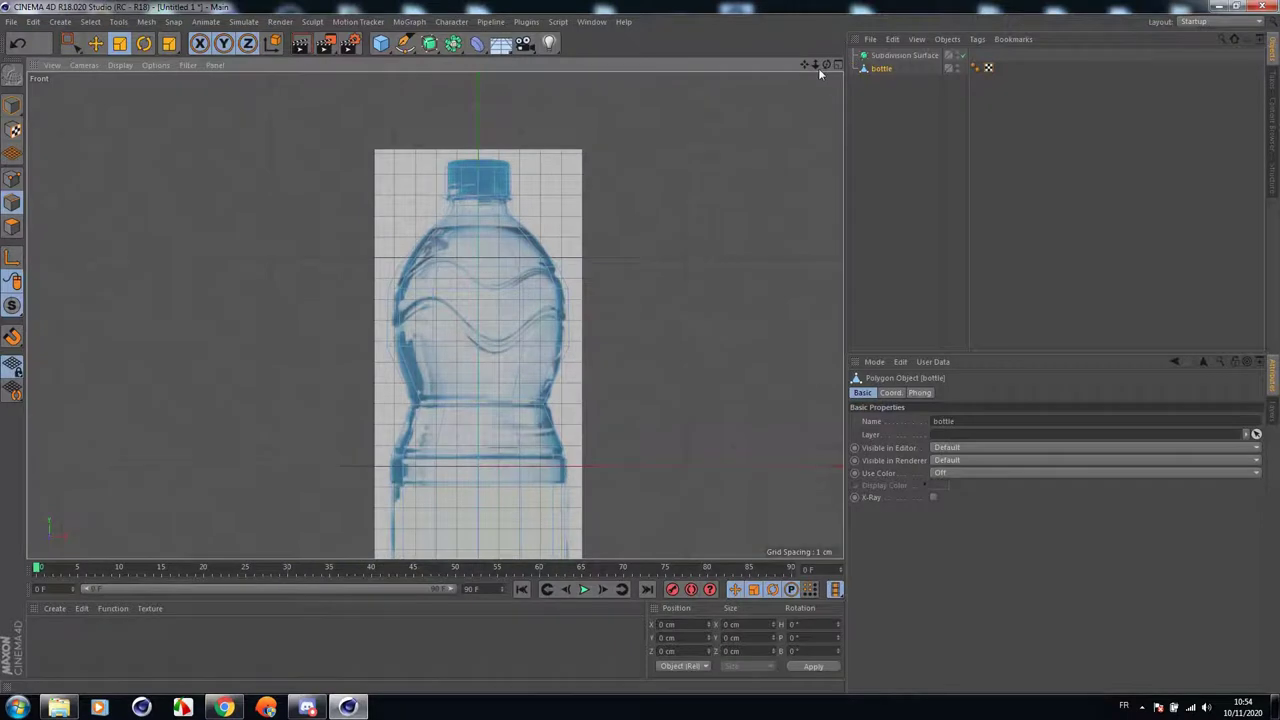
pyautogui.moveTo(818, 68)
pyautogui.mouseDown()
pyautogui.moveTo(775, 68)
pyautogui.moveTo(825, 0)
pyautogui.moveTo(841, 0)
pyautogui.moveTo(803, 52)
pyautogui.mouseUp()
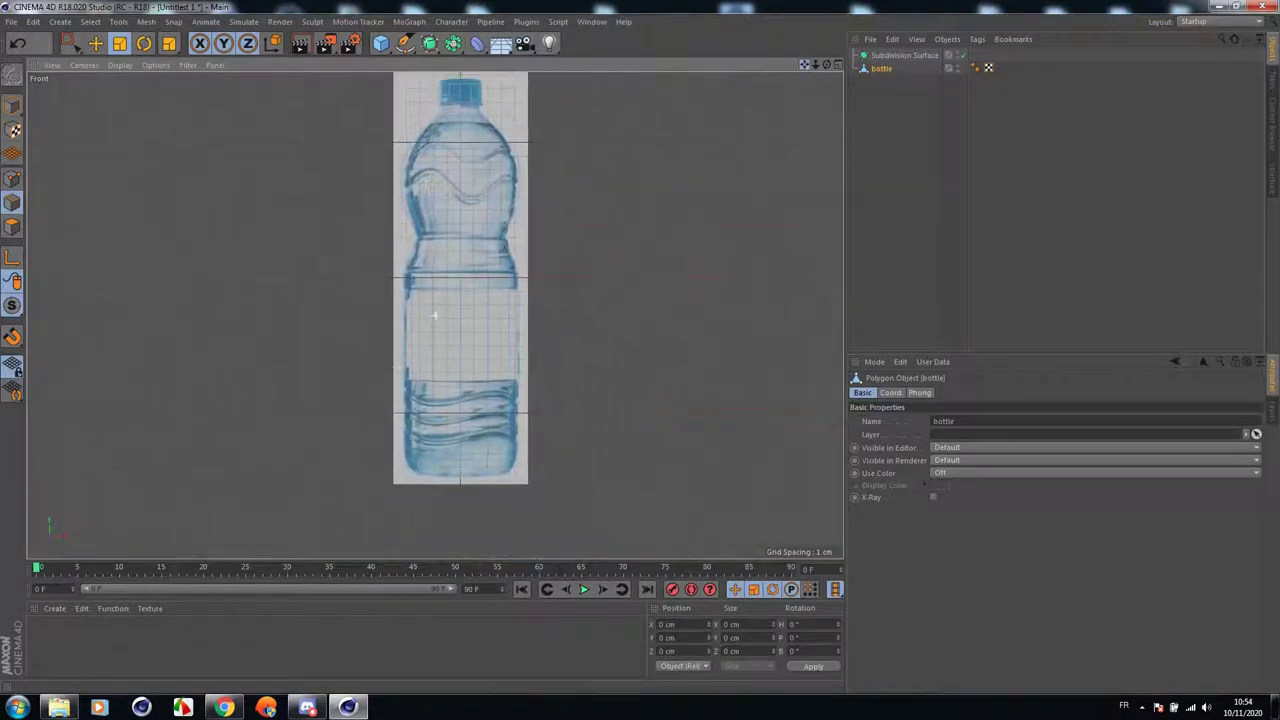
pyautogui.scroll(5, 441, 412)
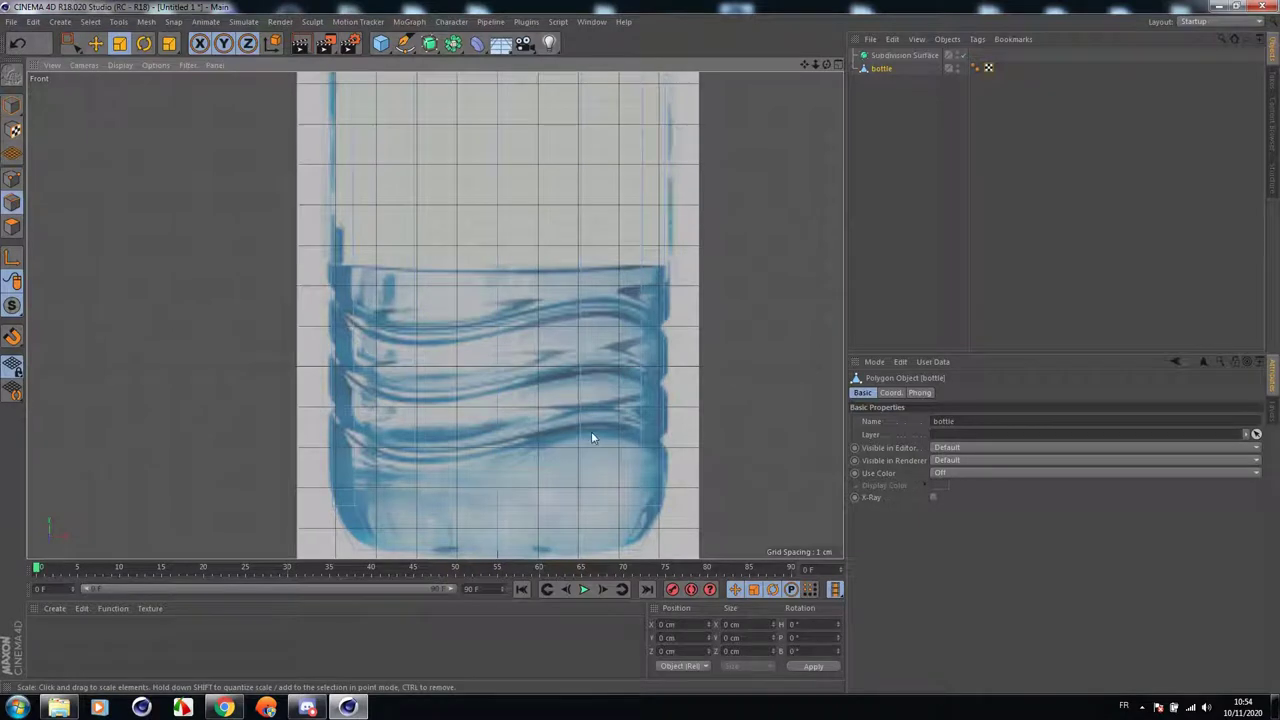
# Try a horizontal Loop/Path Cut across the lower ribs of the bottle's base, and undo it.
pyautogui.click(170, 45)
pyautogui.moveTo(172, 48); pyautogui.dragTo(228, 86)
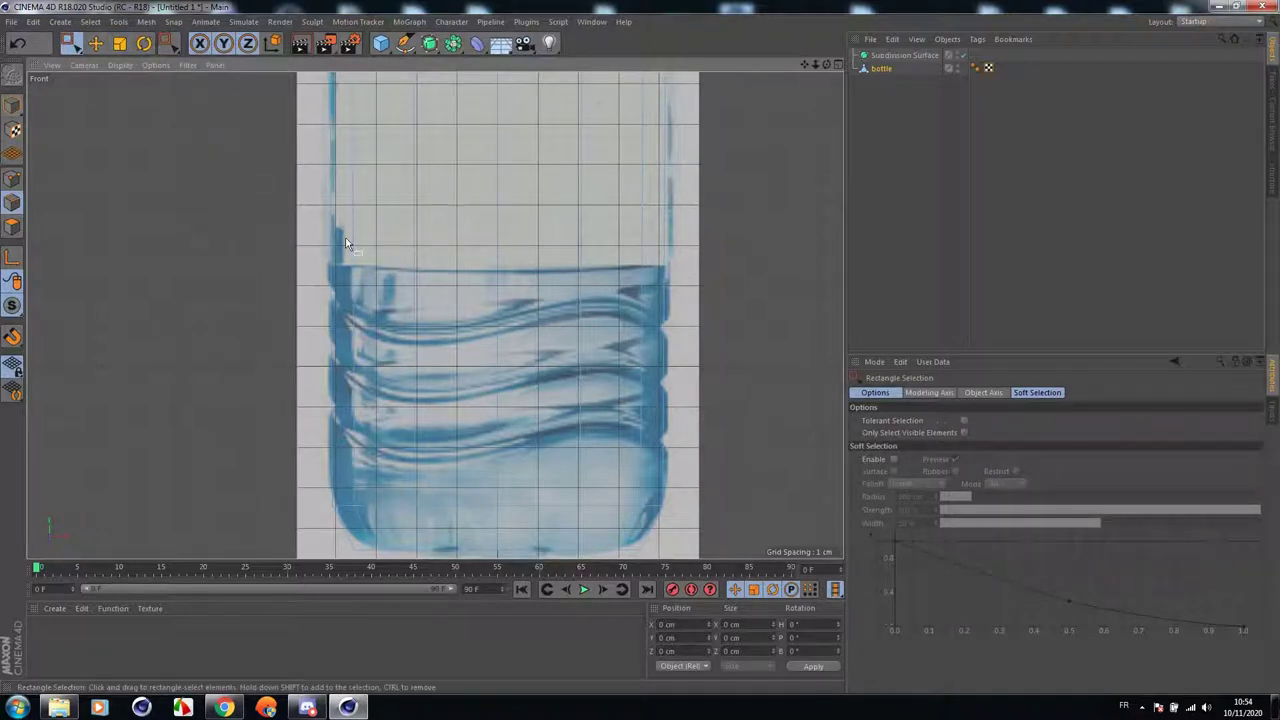
pyautogui.rightClick(238, 181)
pyautogui.click(291, 373)
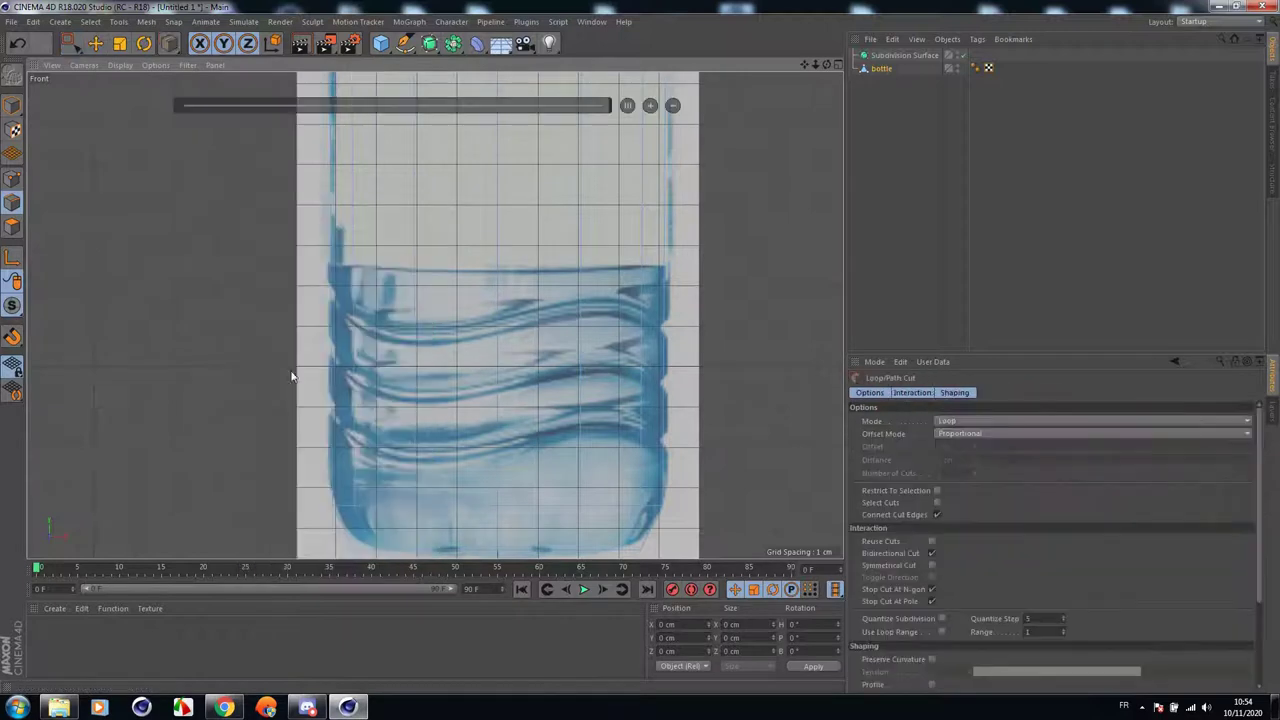
pyautogui.click(580, 412)
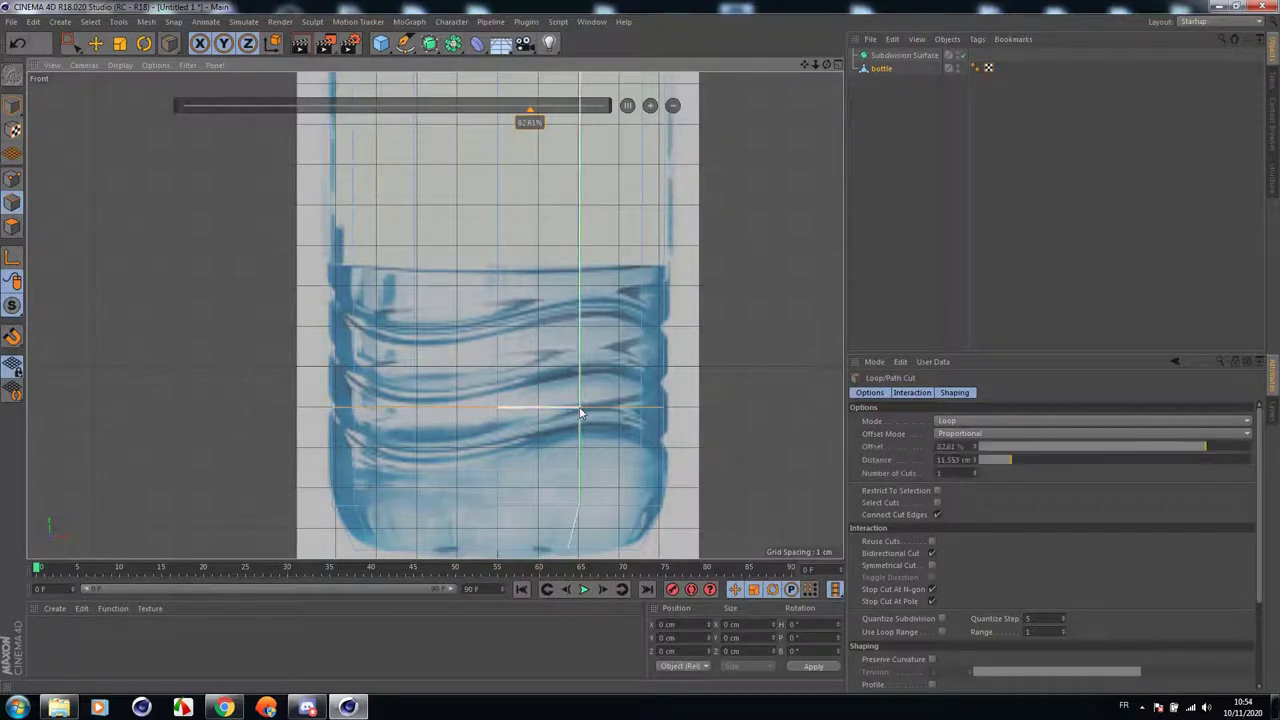
pyautogui.click(17, 43)
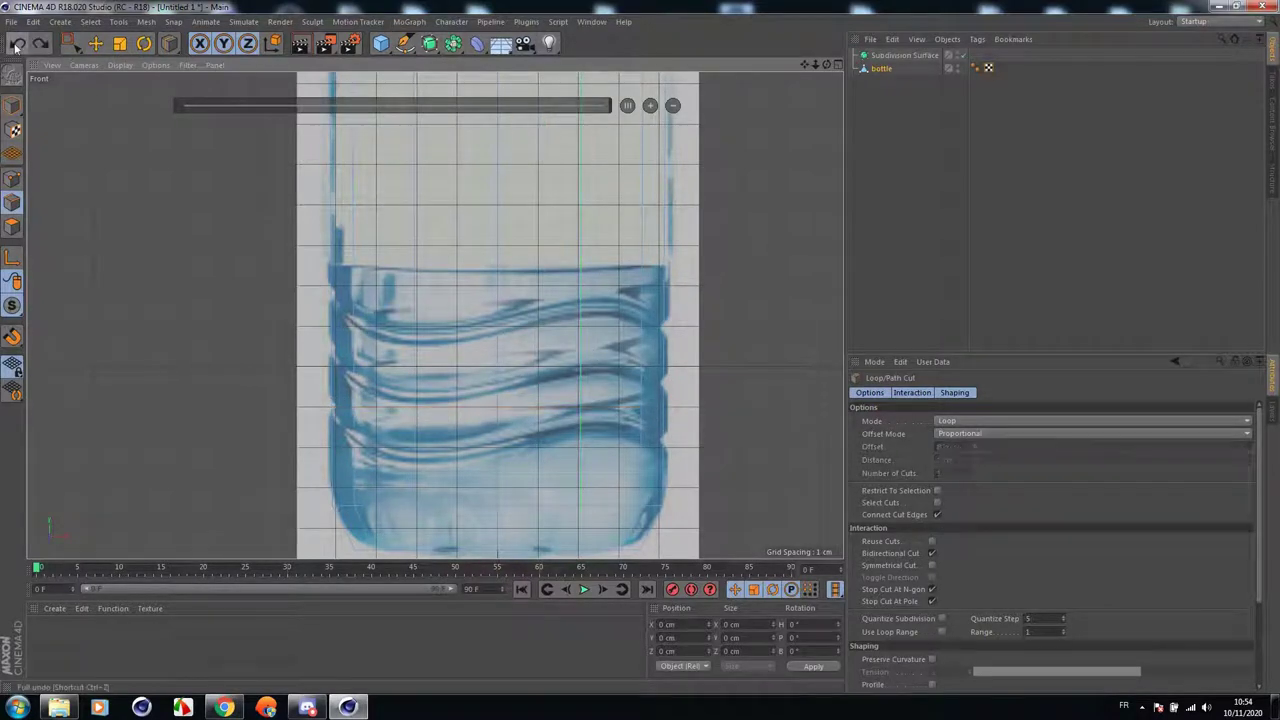
# Select all of the bottle's polygons in the perspective view and optimize the mesh.
pyautogui.middleClick(180, 156)
pyautogui.middleClick(165, 175)
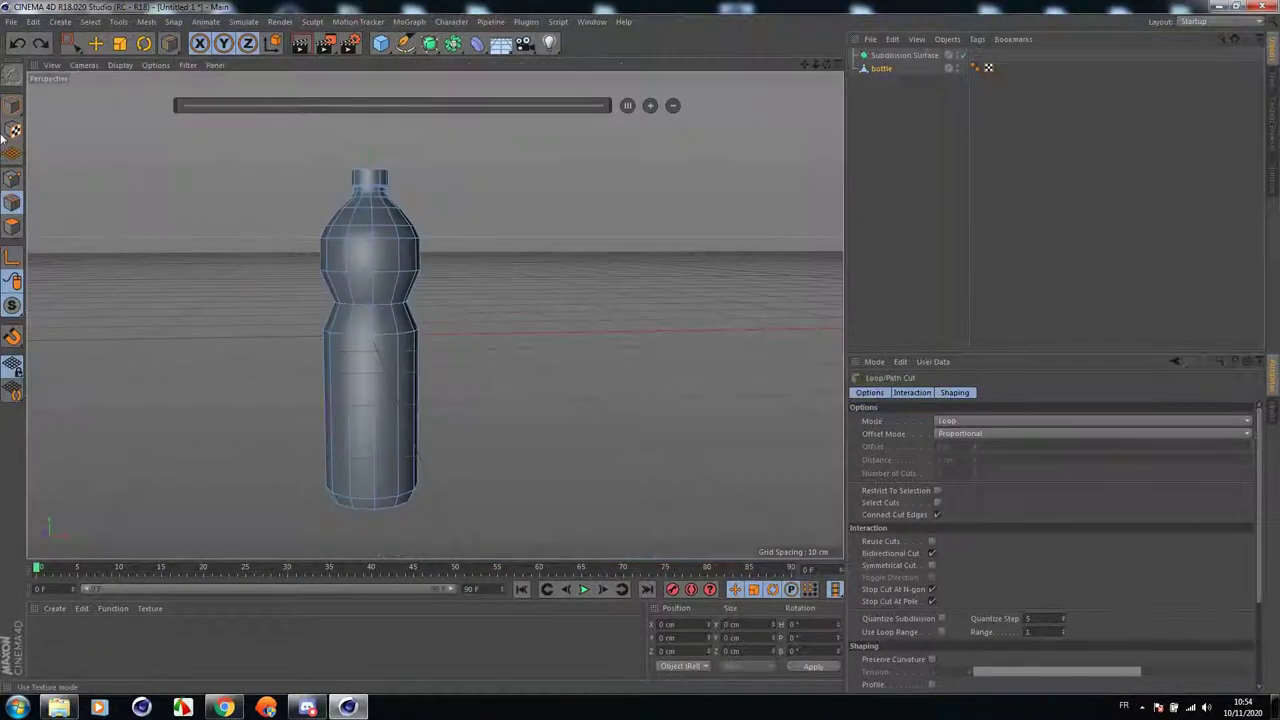
pyautogui.click(12, 226)
pyautogui.hotkey('ctrl', 'a')
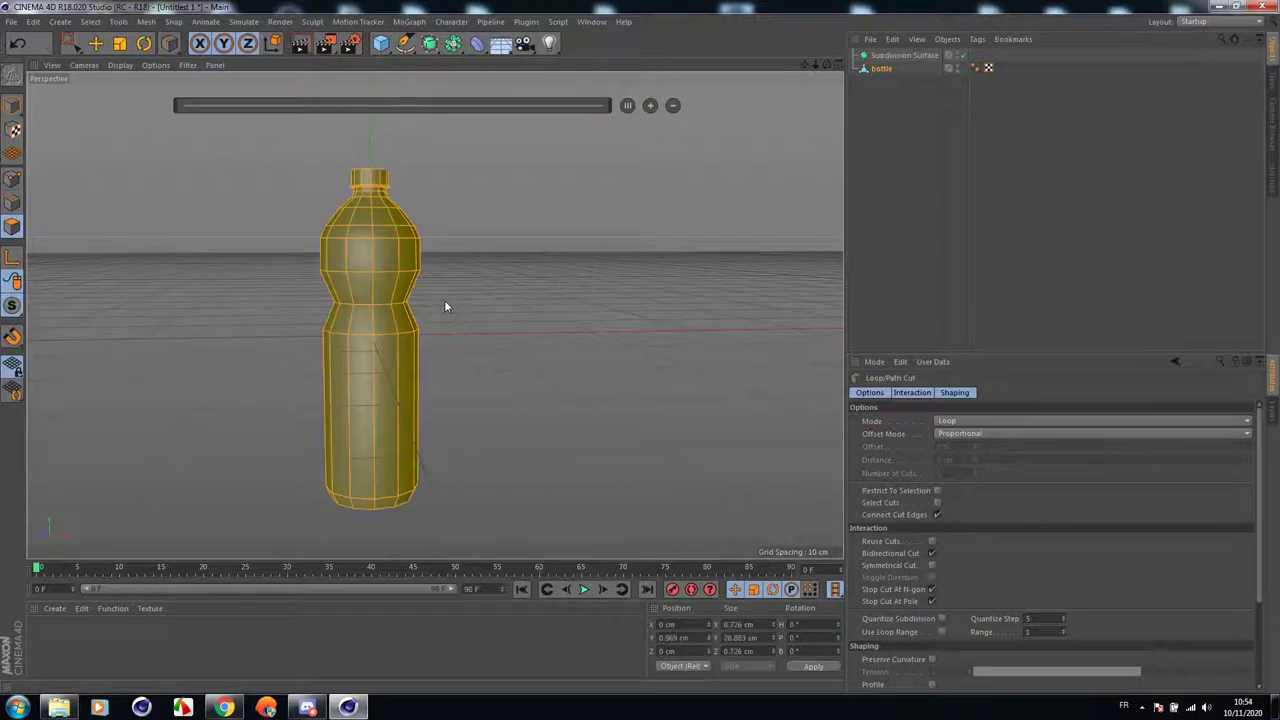
pyautogui.rightClick(407, 360)
pyautogui.click(442, 602)
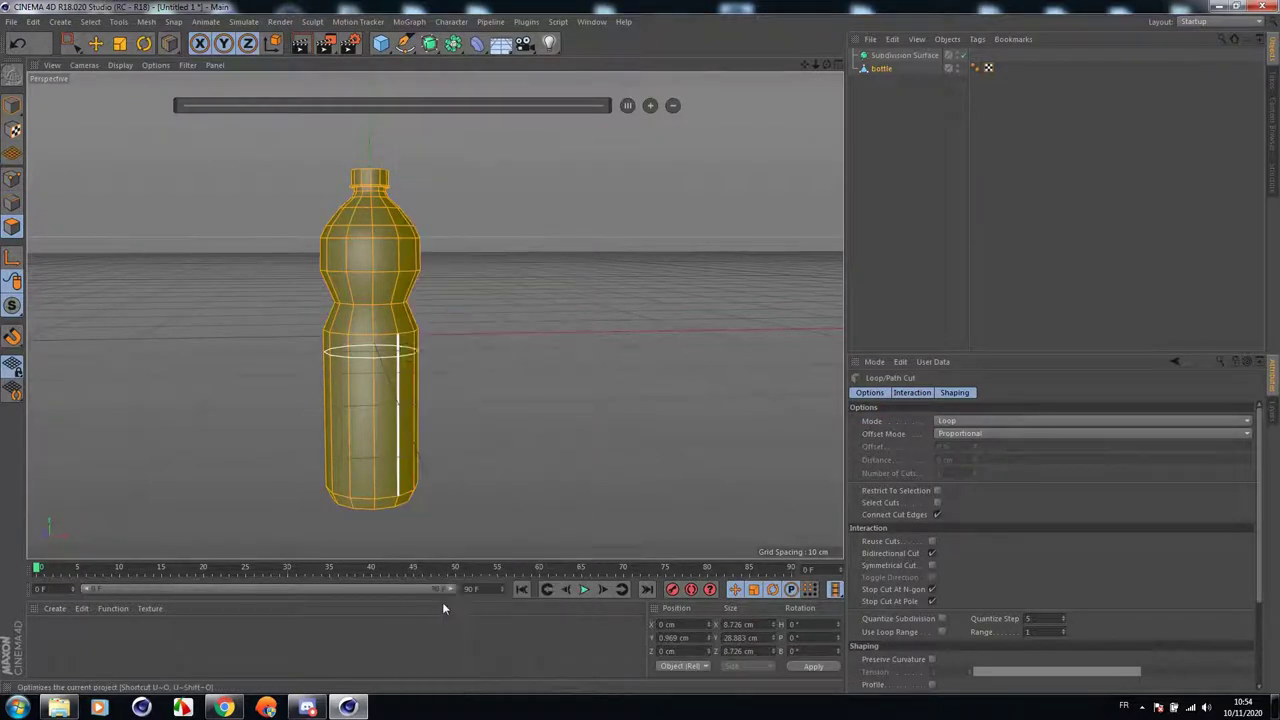
# Cut three horizontal edge loops across the wavy ribs in the Front view and put the bottle under the Subdivision Surface.
pyautogui.middleClick(367, 329)
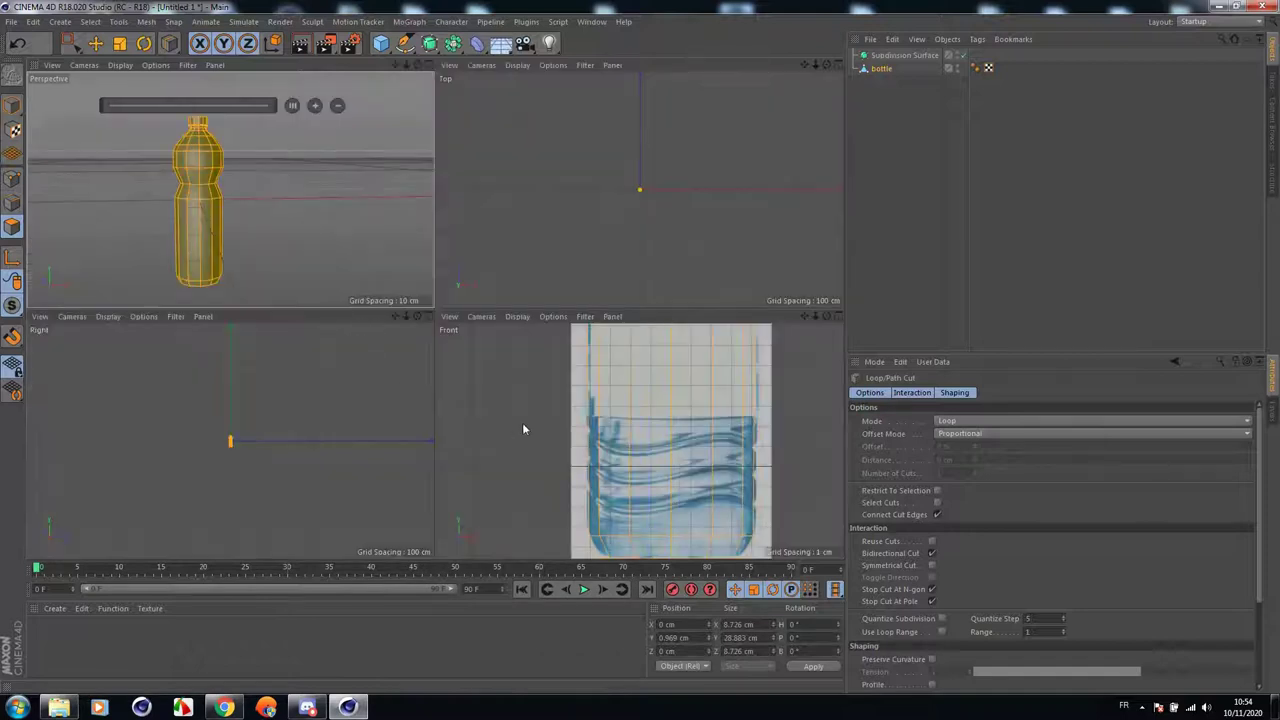
pyautogui.middleClick(598, 462)
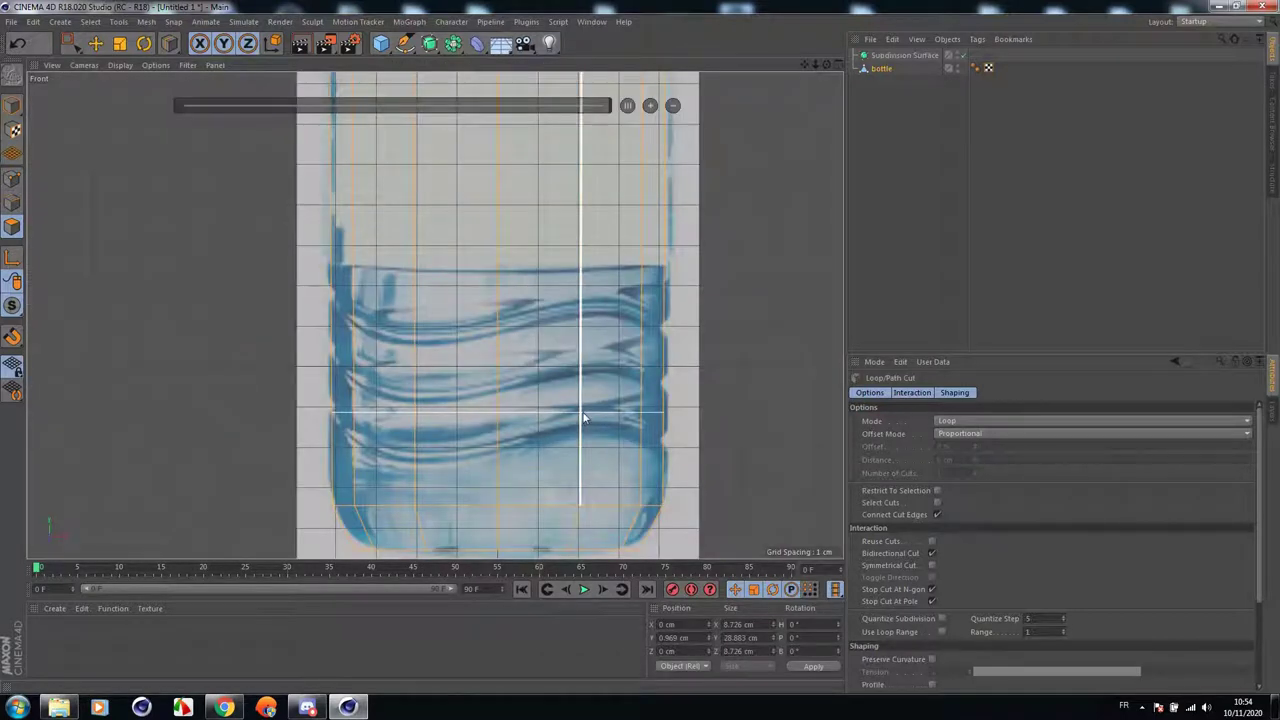
pyautogui.click(584, 412)
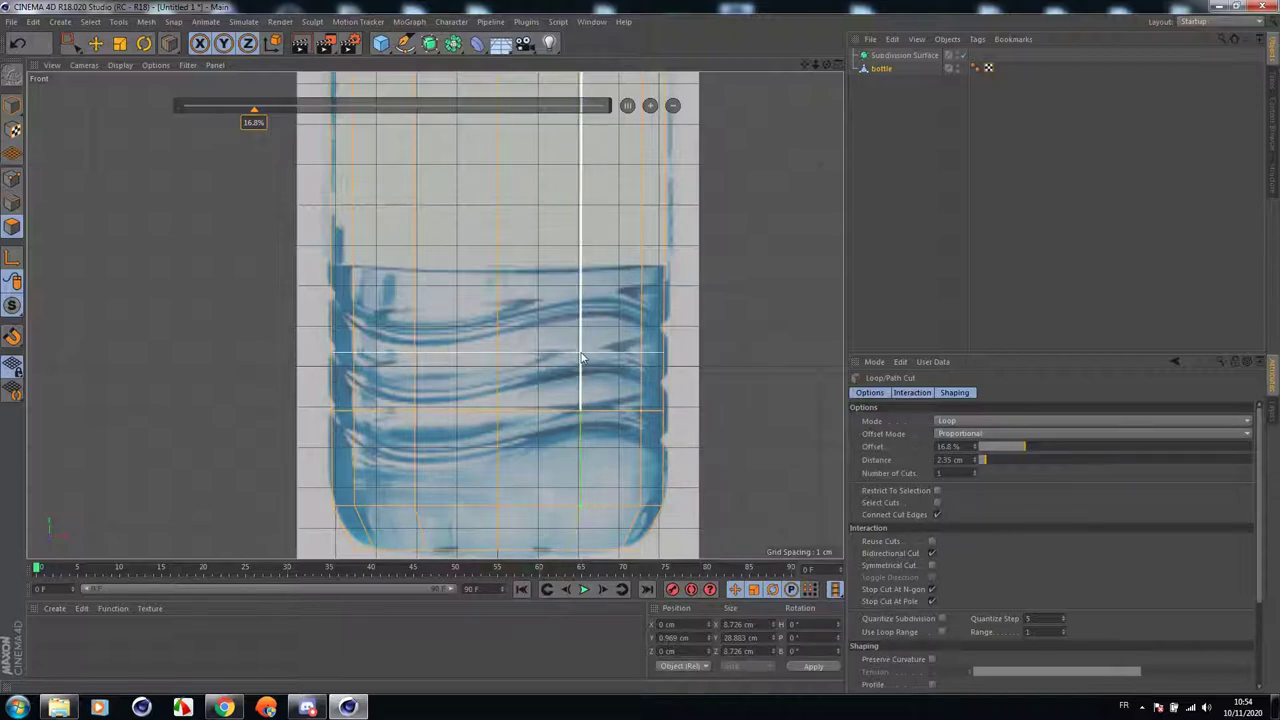
pyautogui.click(581, 300)
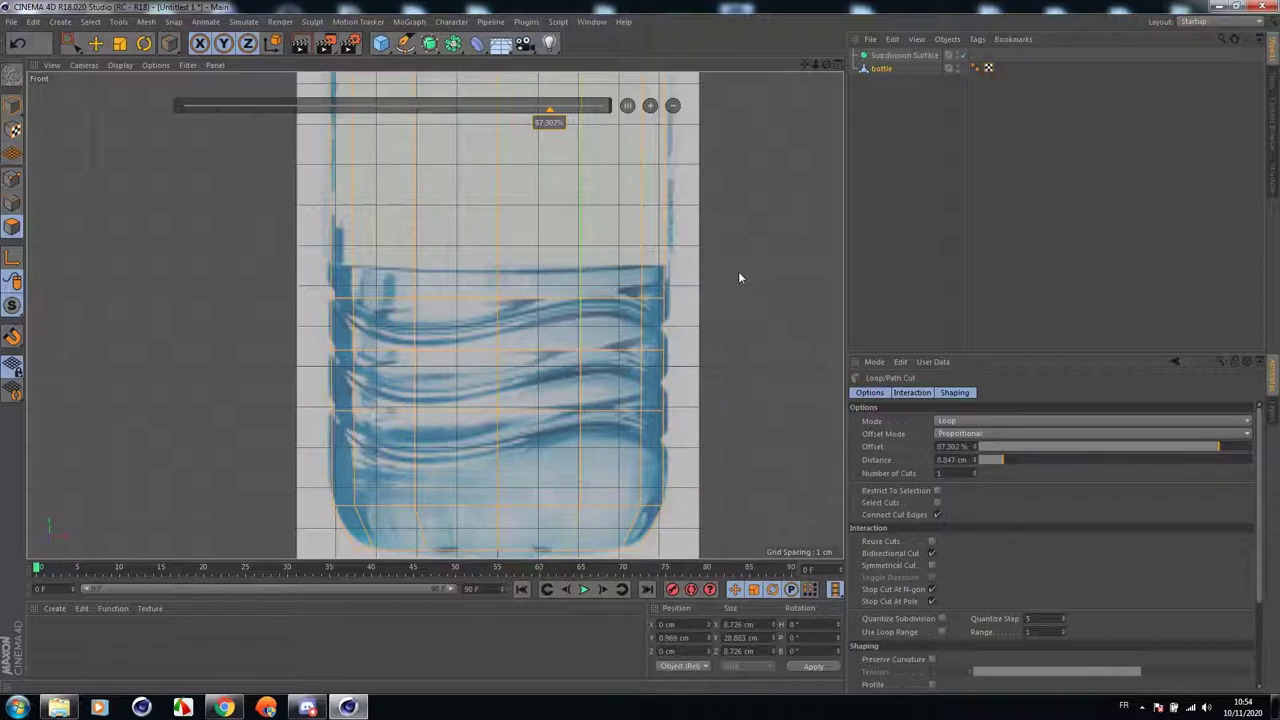
pyautogui.moveTo(882, 69); pyautogui.dragTo(887, 53)
pyautogui.click(884, 67)
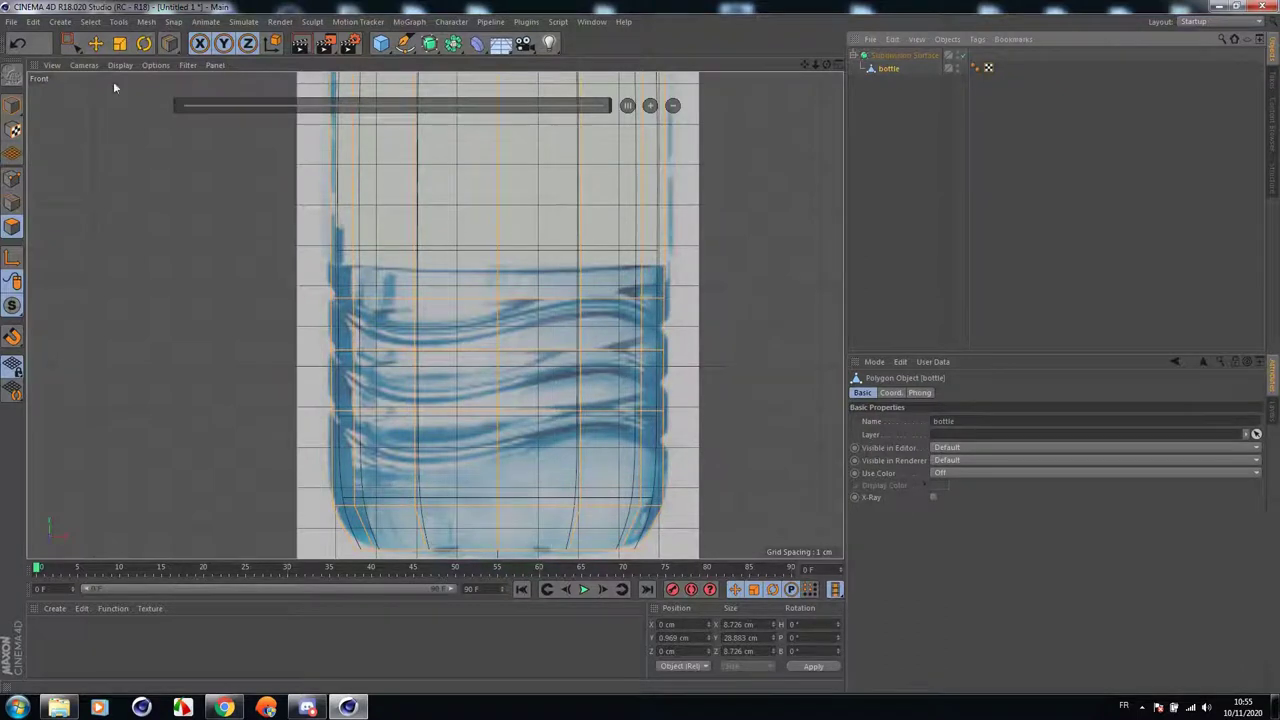
# Check the smoothed bottle's edges in the perspective view, and undo the rib loop cuts and the Subdivision Surface nesting.
pyautogui.click(95, 43)
pyautogui.click(483, 289)
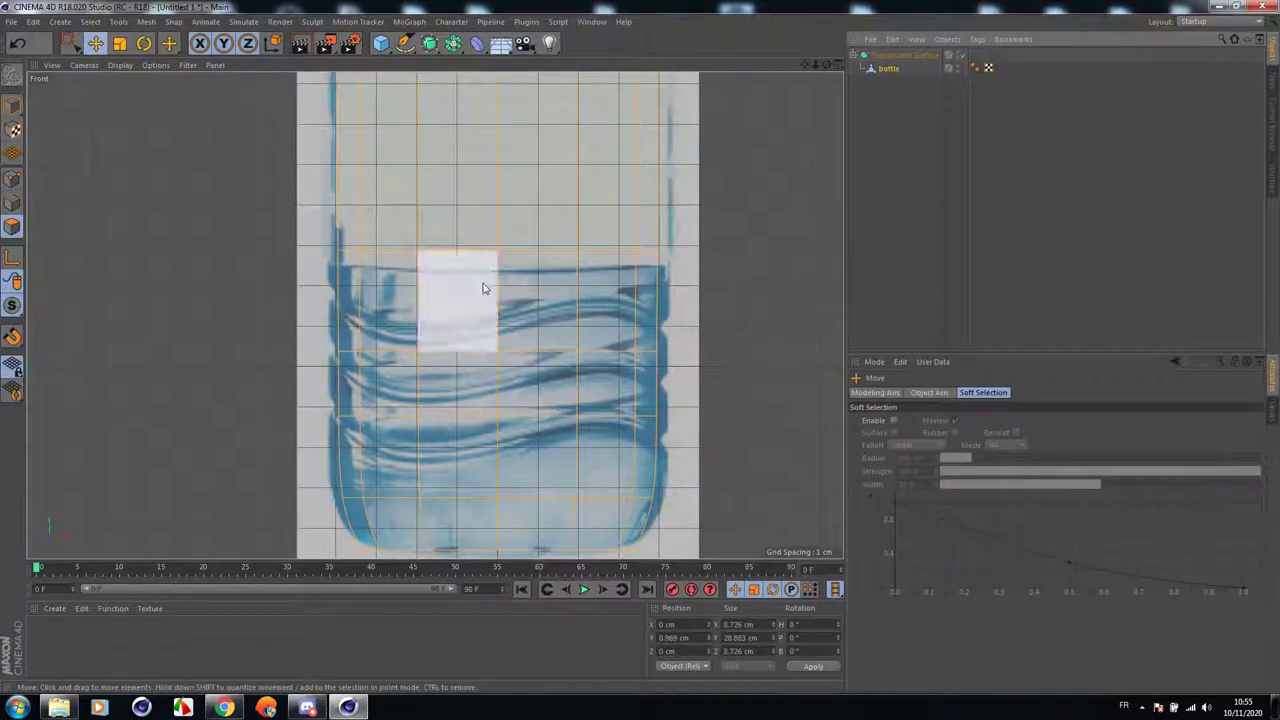
pyautogui.click(12, 203)
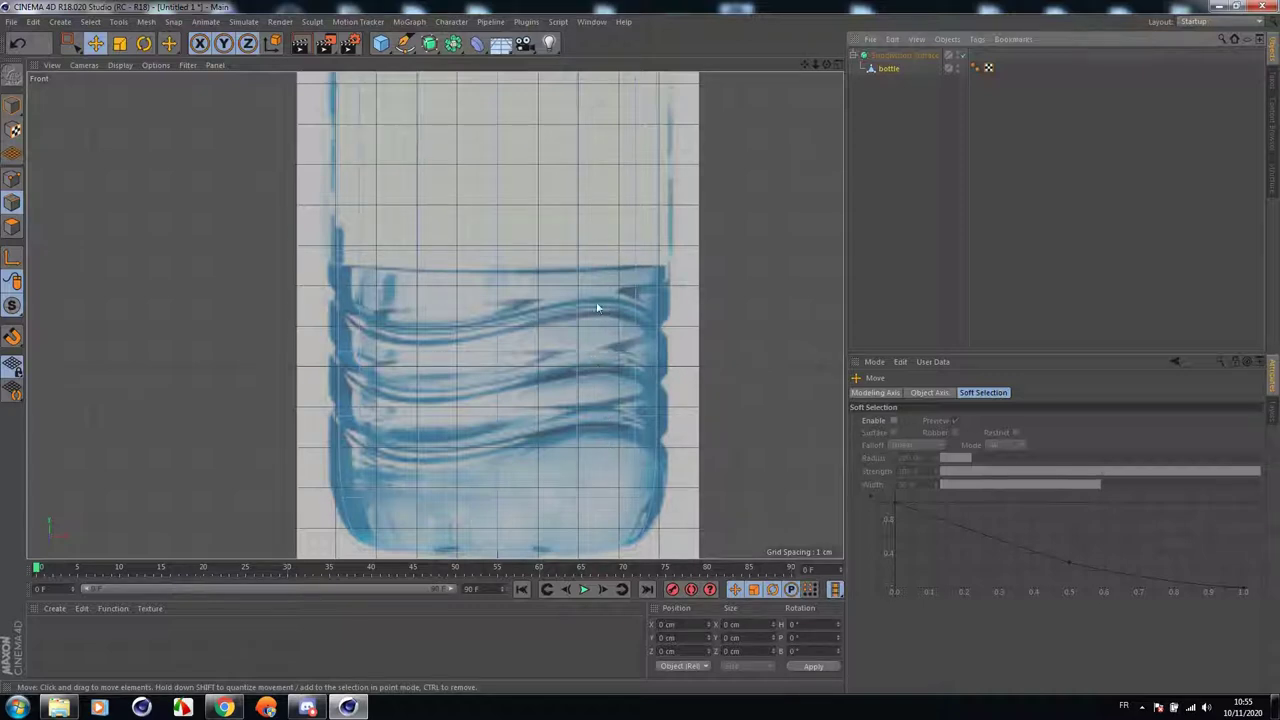
pyautogui.middleClick(434, 276)
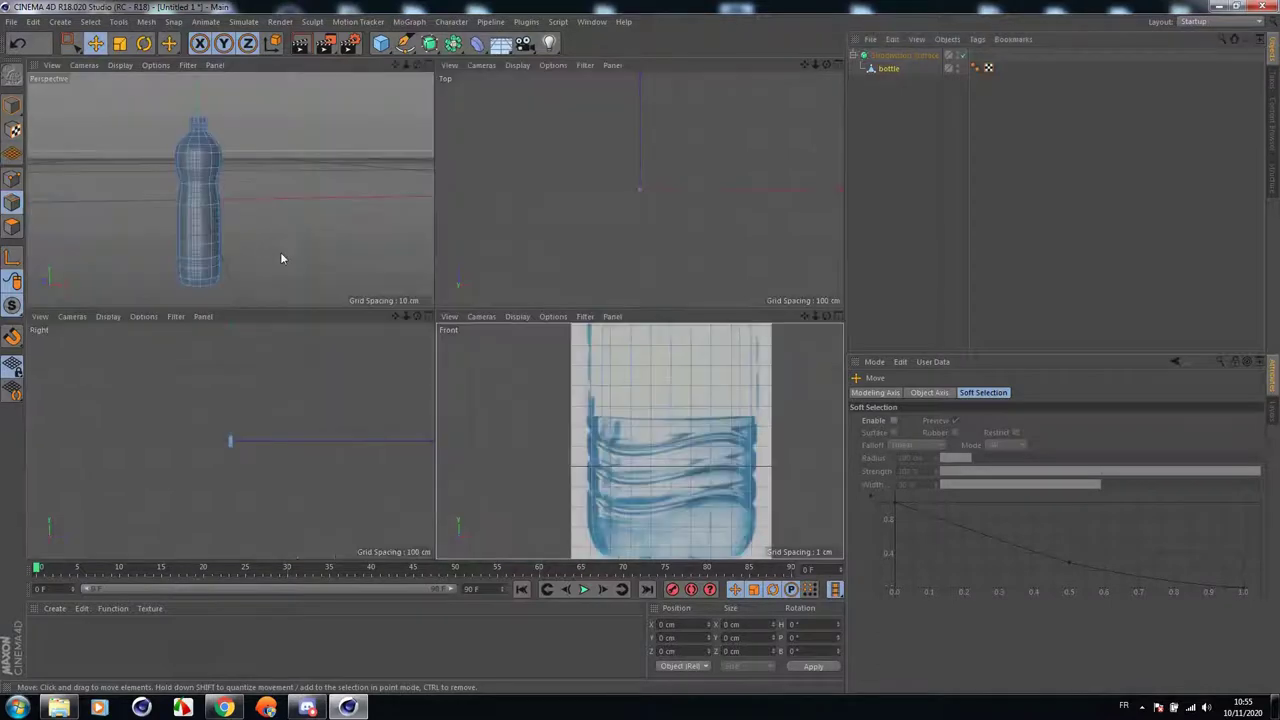
pyautogui.middleClick(210, 250)
pyautogui.scroll(3, 390, 392)
pyautogui.scroll(-2, 507, 296)
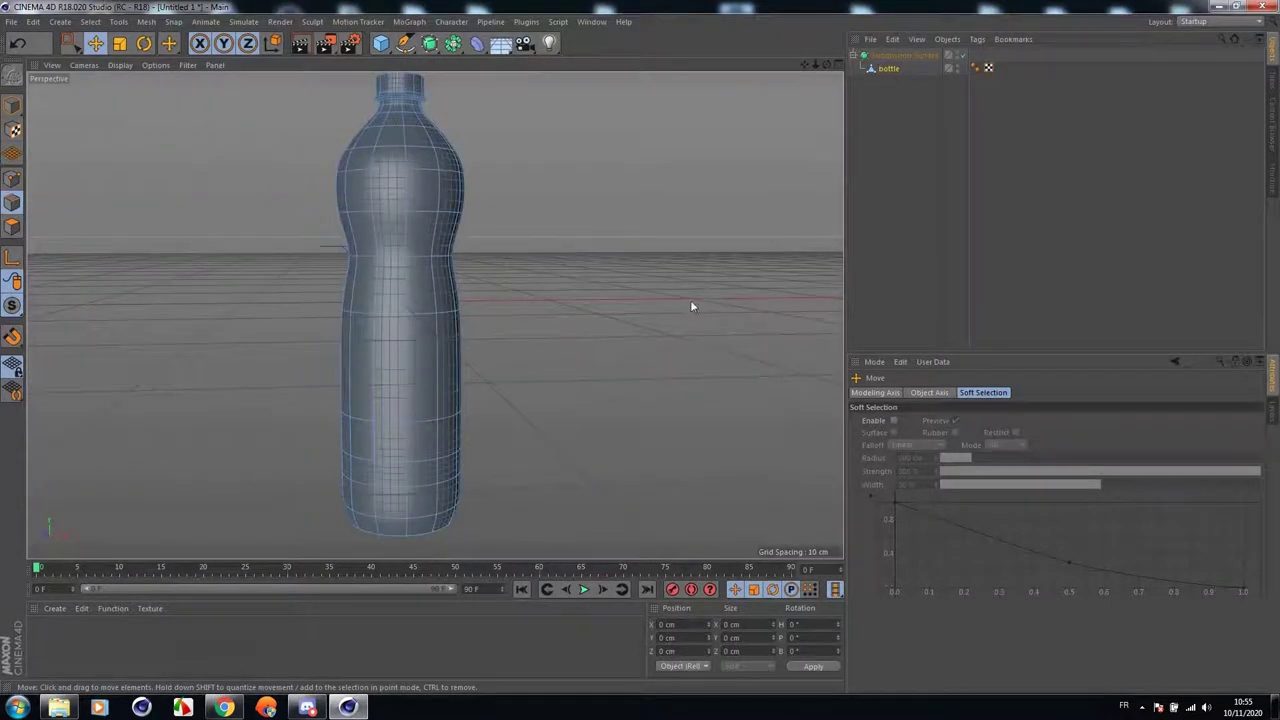
pyautogui.middleClick(690, 305)
pyautogui.middleClick(691, 337)
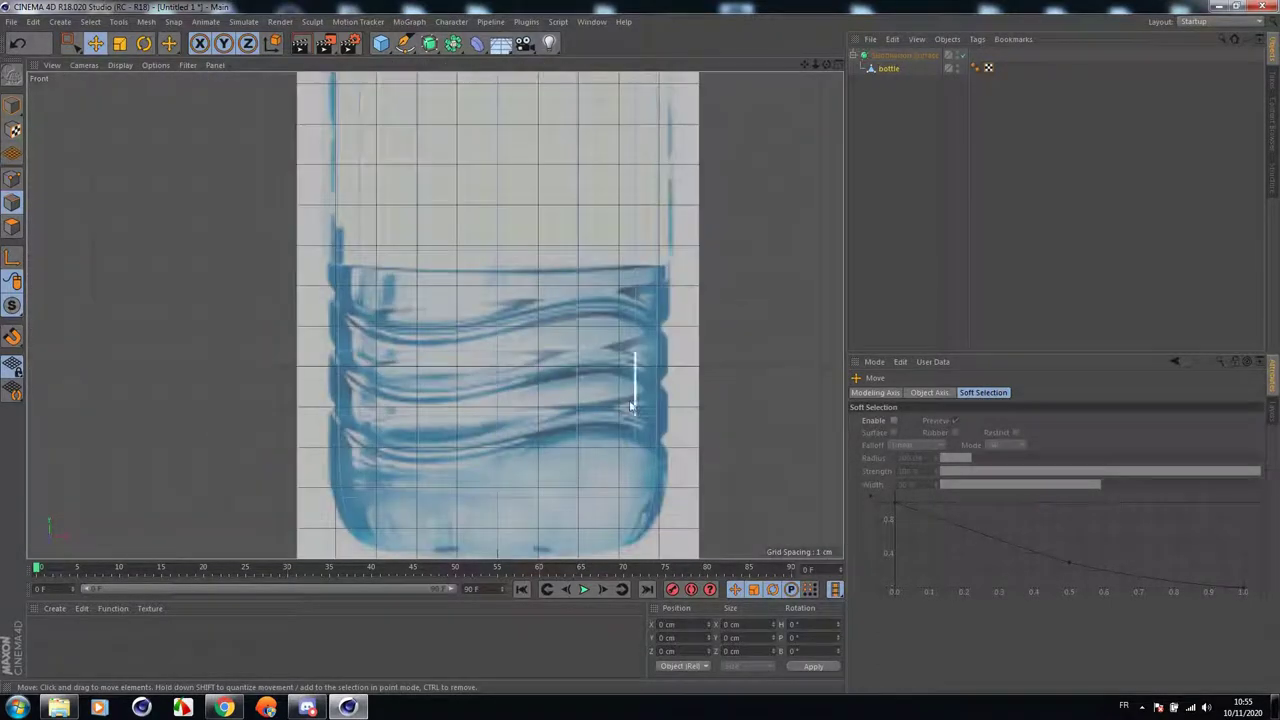
pyautogui.click(18, 45)
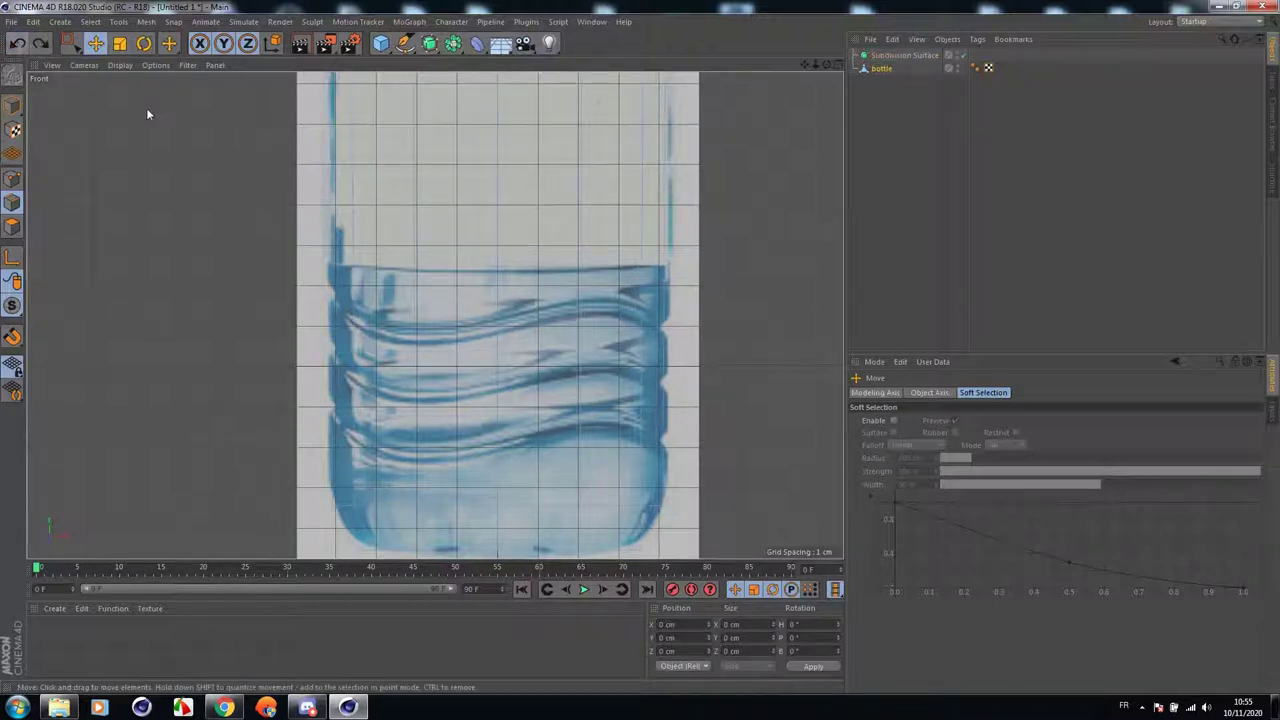
# Cut four horizontal edge loops, one along the ribbed section's upper edge and three between the ribs, and nest the bottle under the Subdivision Surface.
pyautogui.rightClick(697, 261)
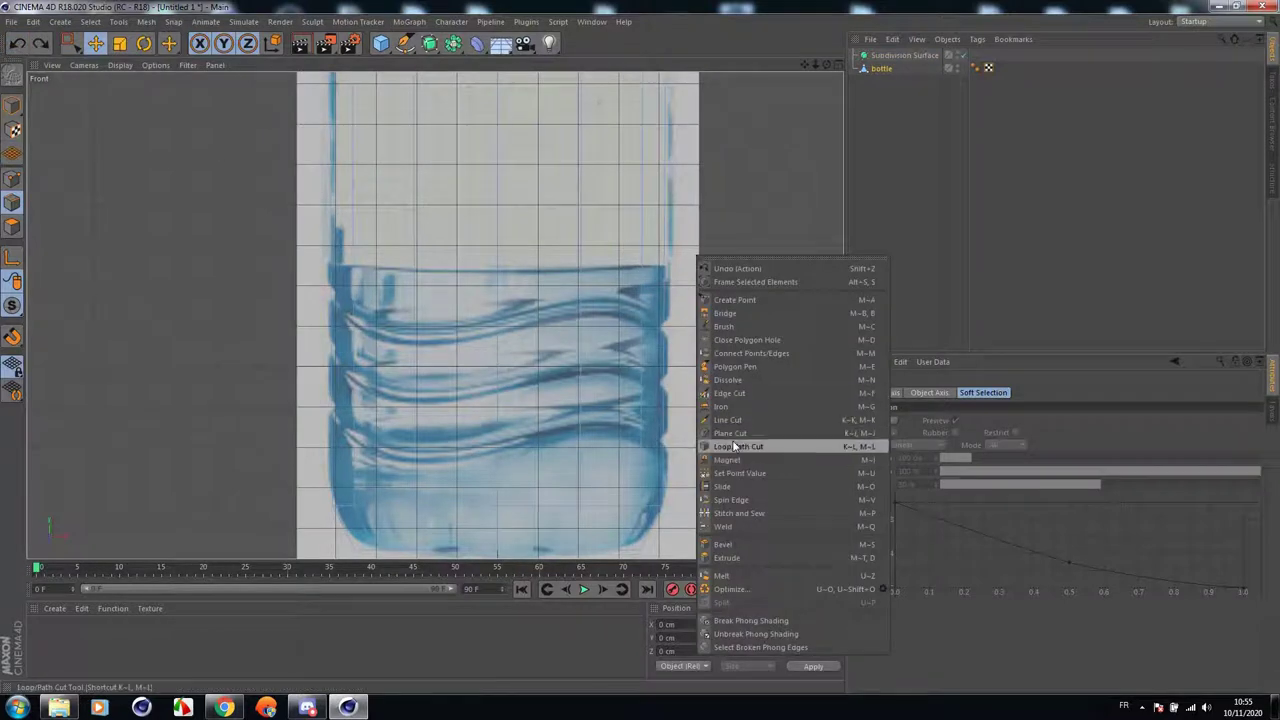
pyautogui.click(737, 446)
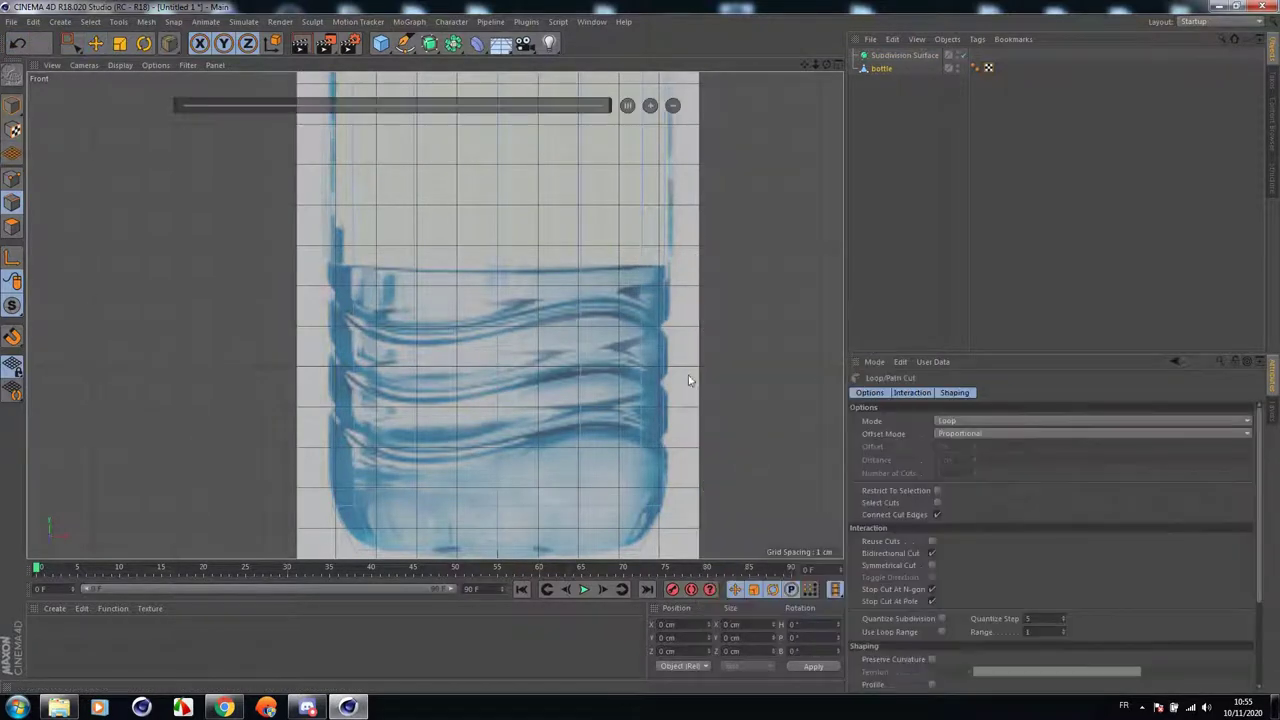
pyautogui.click(645, 270)
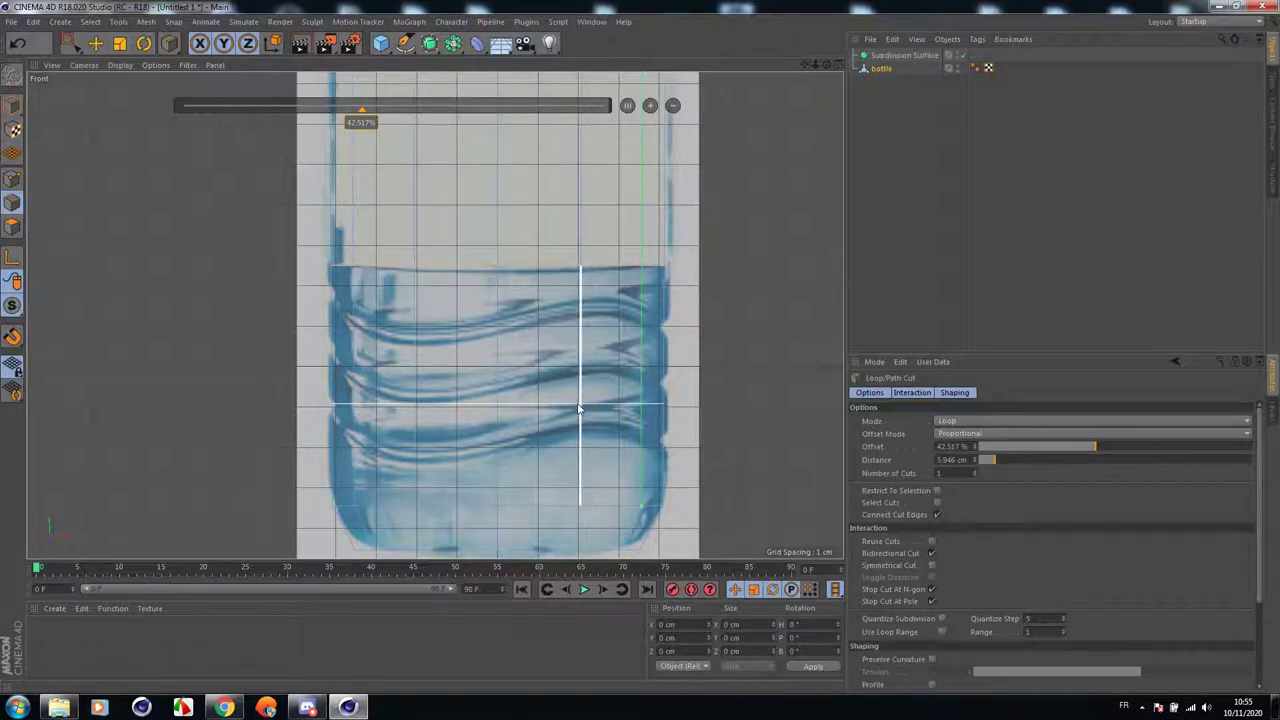
pyautogui.click(580, 400)
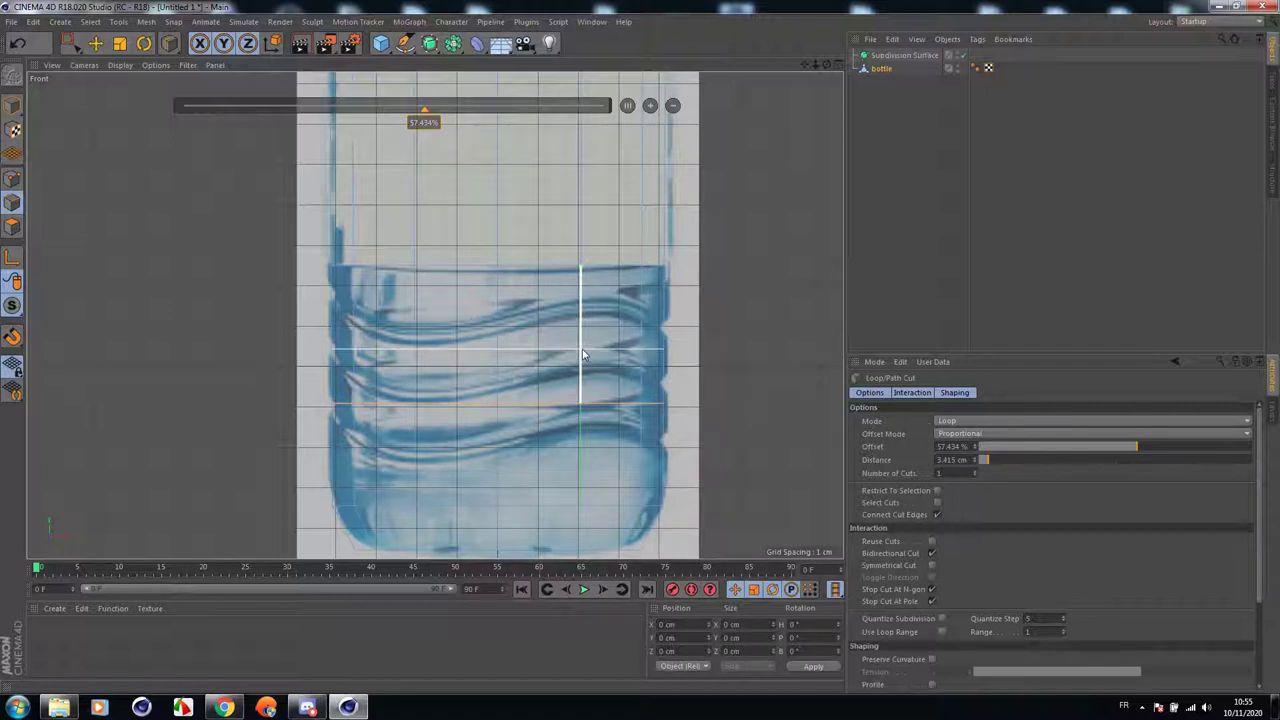
pyautogui.click(583, 296)
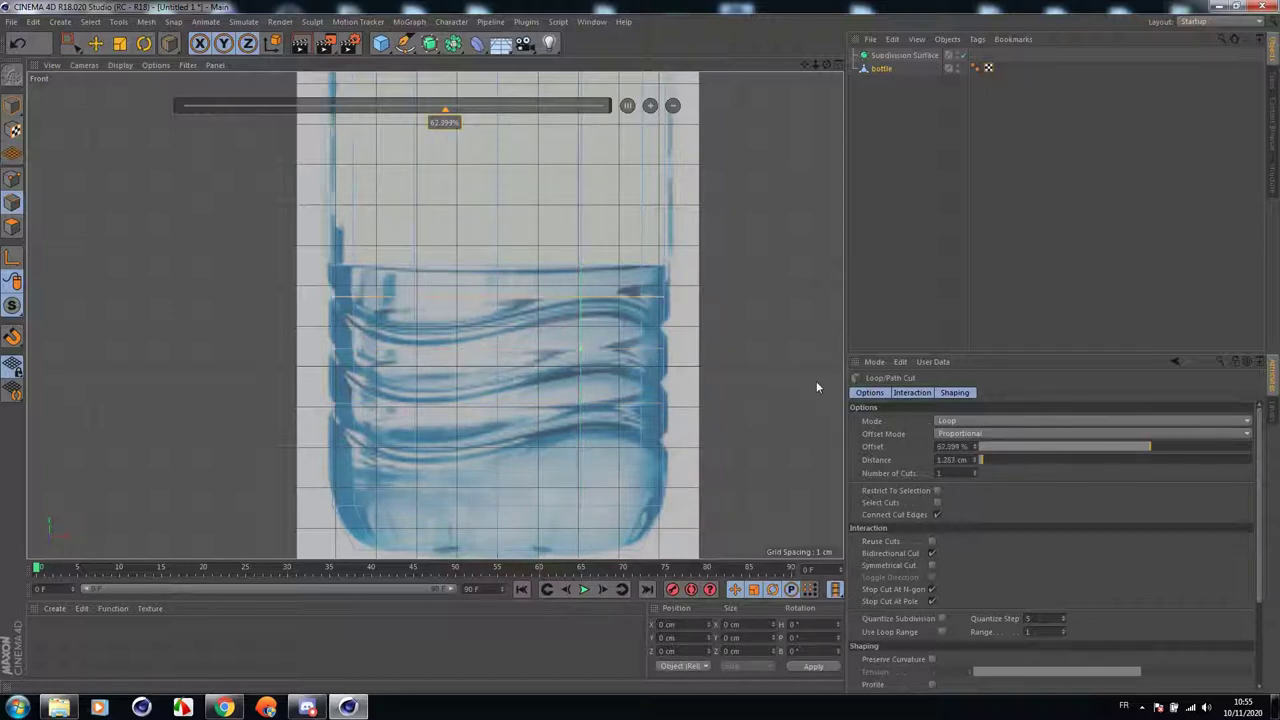
pyautogui.moveTo(881, 68); pyautogui.dragTo(895, 56)
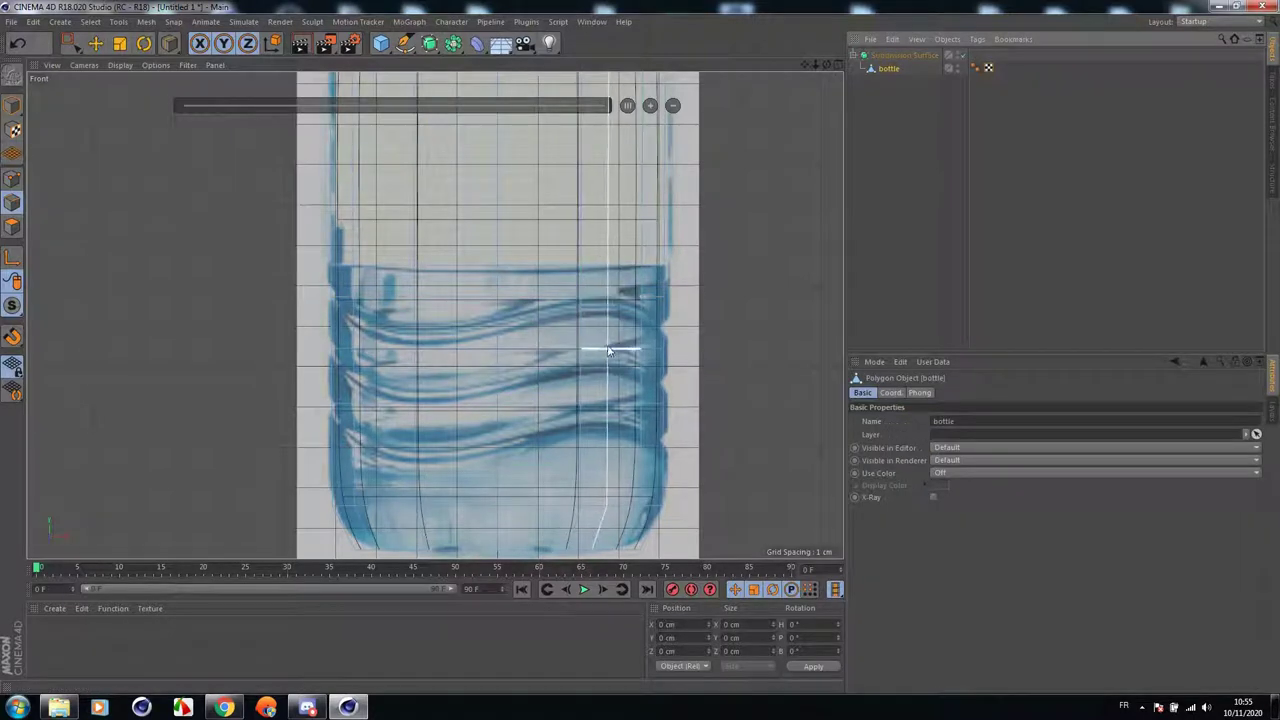
pyautogui.middleClick(485, 345)
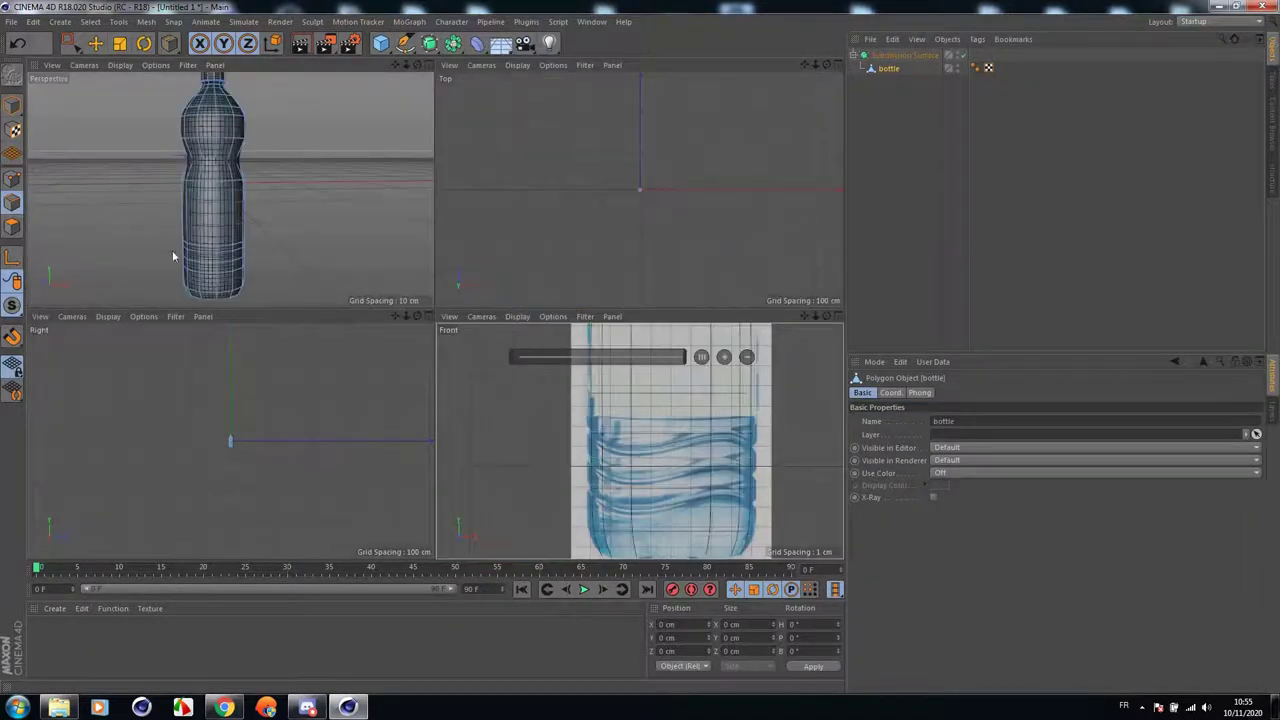
# Select the horizontal edge loop just above the ribbed section in the Front view and move it up about 1.2 cm.
pyautogui.middleClick(172, 250)
pyautogui.scroll(3, 453, 426)
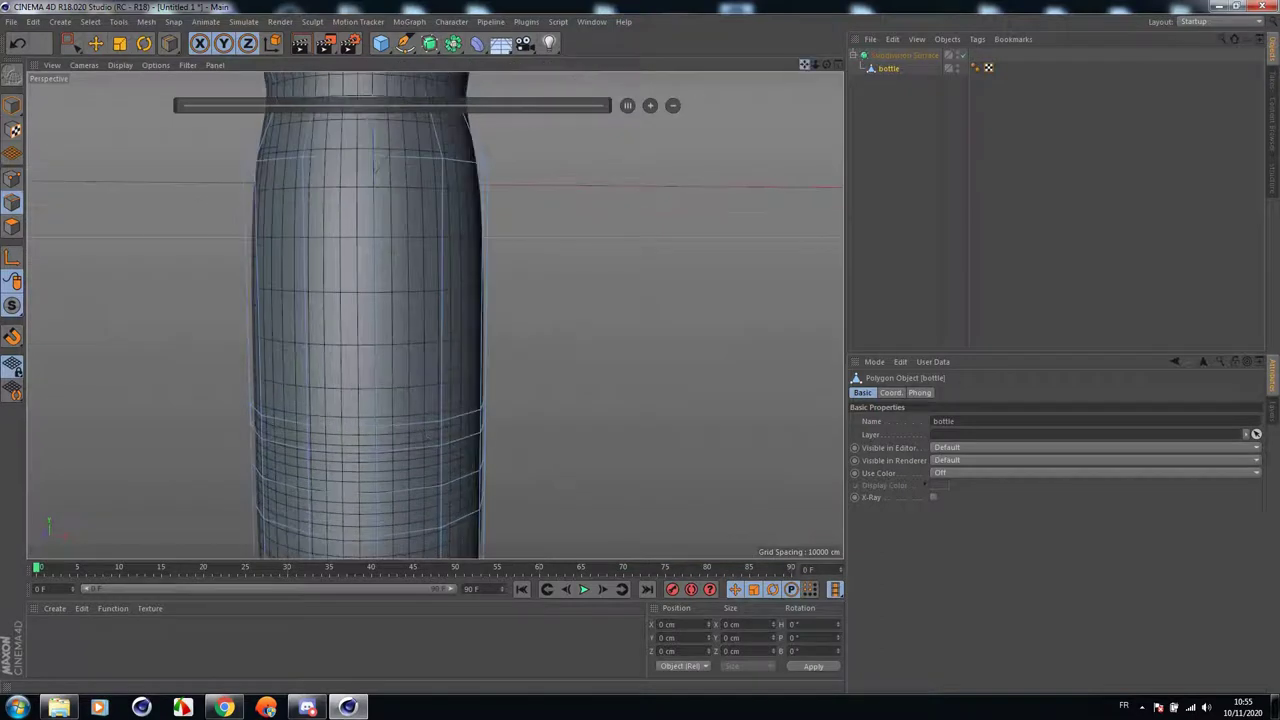
pyautogui.moveTo(804, 65); pyautogui.dragTo(772, 48)
pyautogui.middleClick(513, 291)
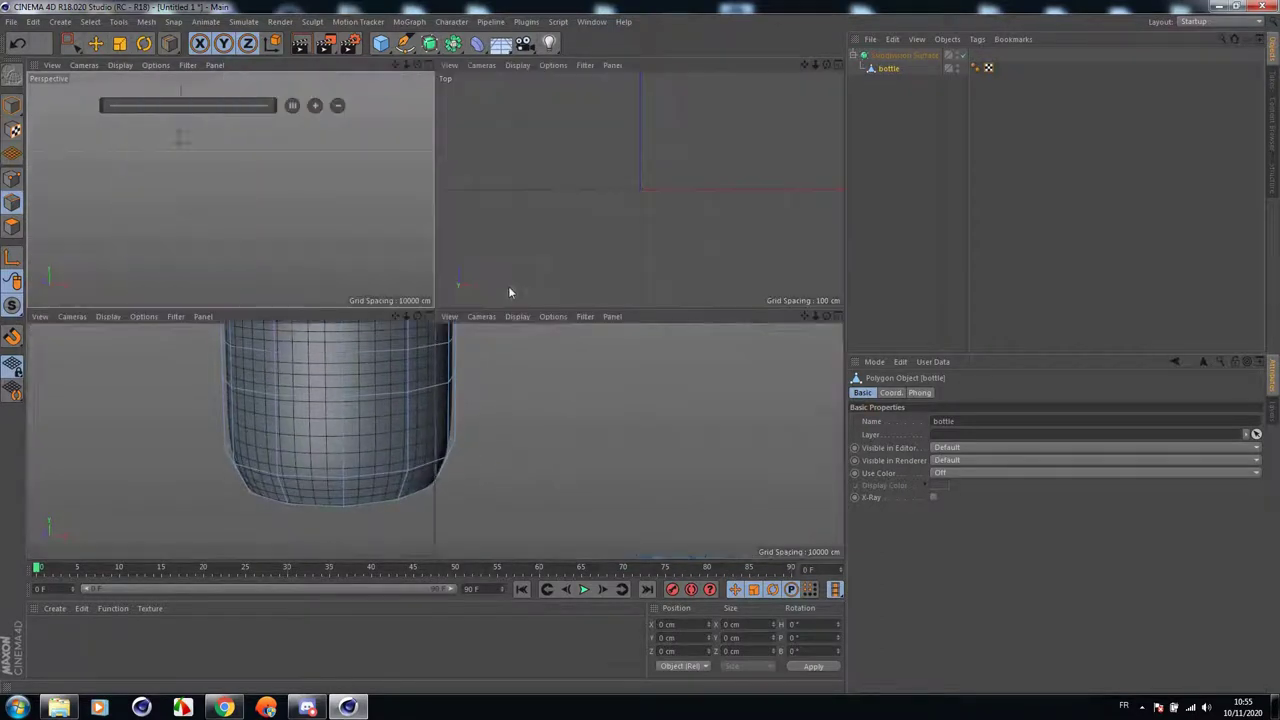
pyautogui.scroll(2, 659, 430)
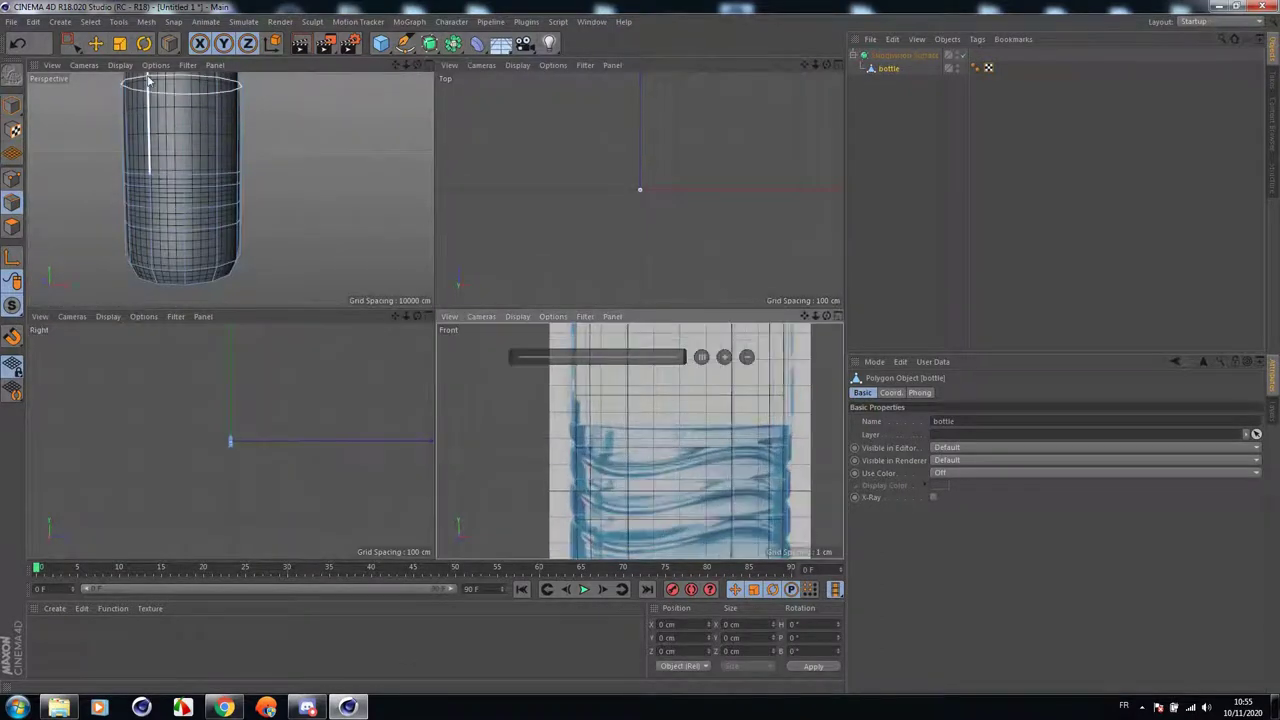
pyautogui.press('0')
pyautogui.scroll(-1, 549, 380)
pyautogui.moveTo(549, 382); pyautogui.dragTo(821, 434)
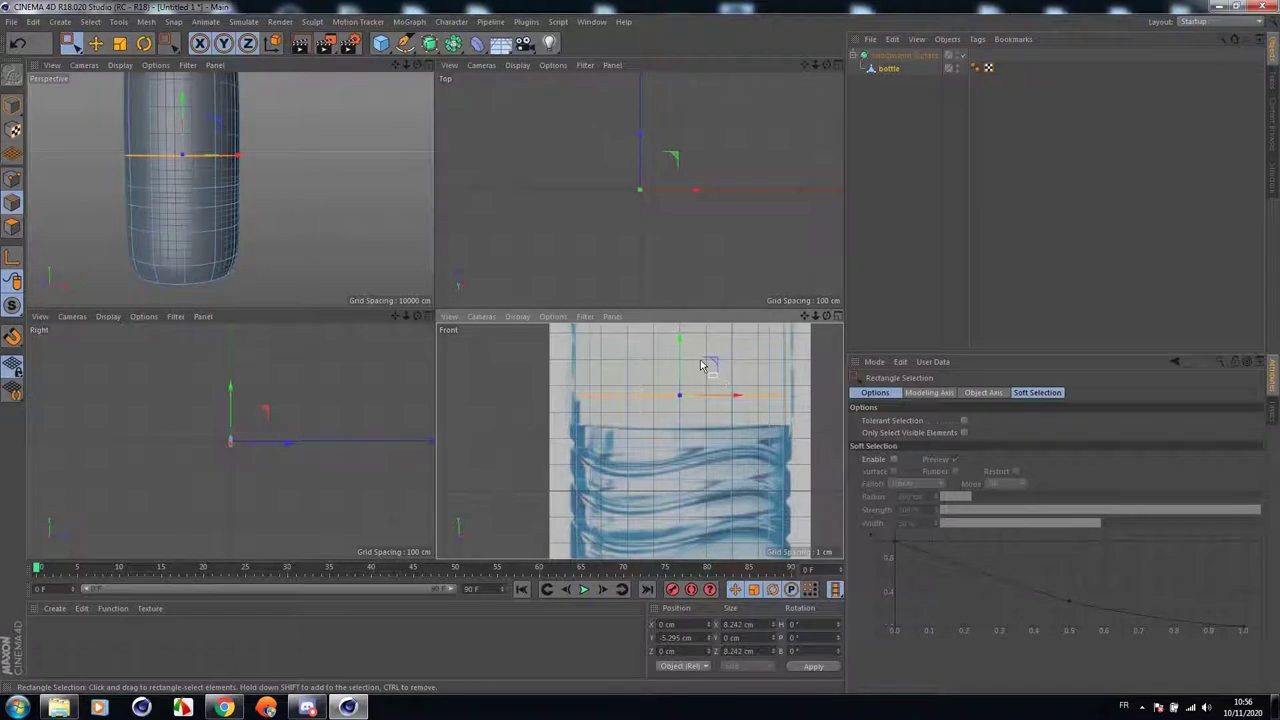
pyautogui.moveTo(679, 356); pyautogui.dragTo(711, 302)
pyautogui.moveTo(686, 344); pyautogui.dragTo(686, 353)
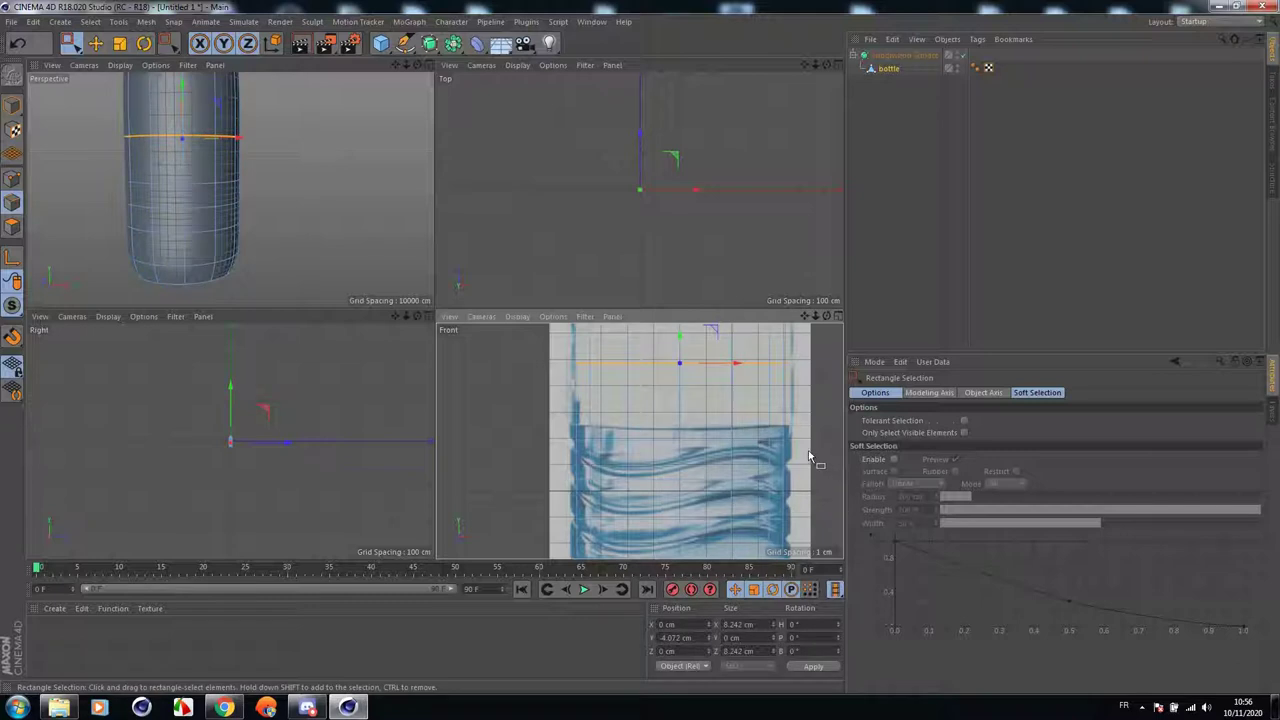
# Select the three horizontal edge loops that run between the bottle's ribs in the Front view.
pyautogui.middleClick(681, 458)
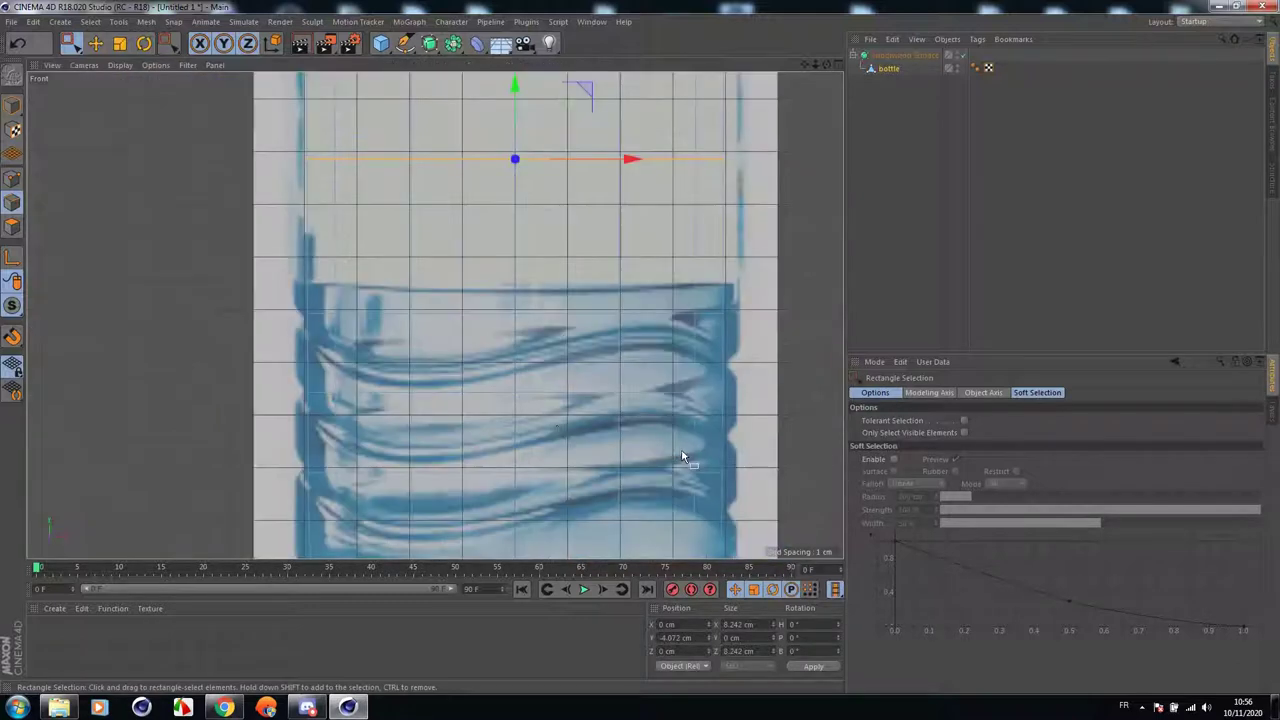
pyautogui.scroll(-4, 508, 410)
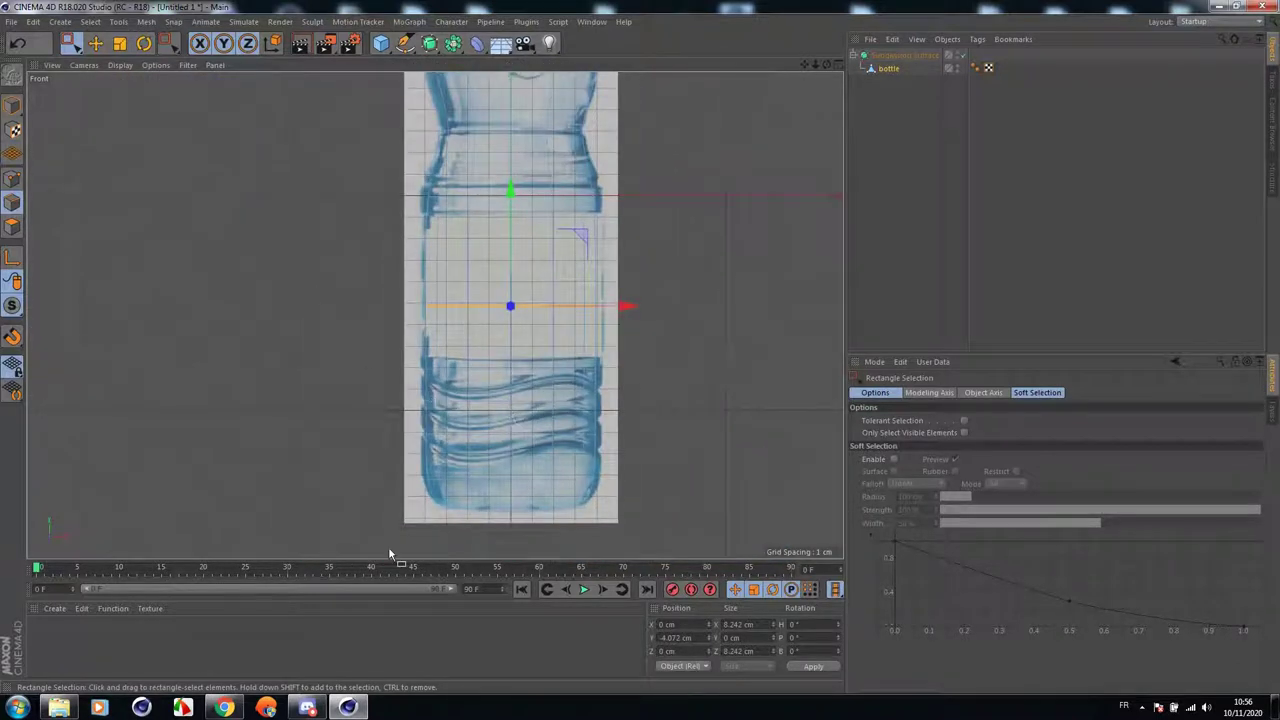
pyautogui.scroll(2, 482, 405)
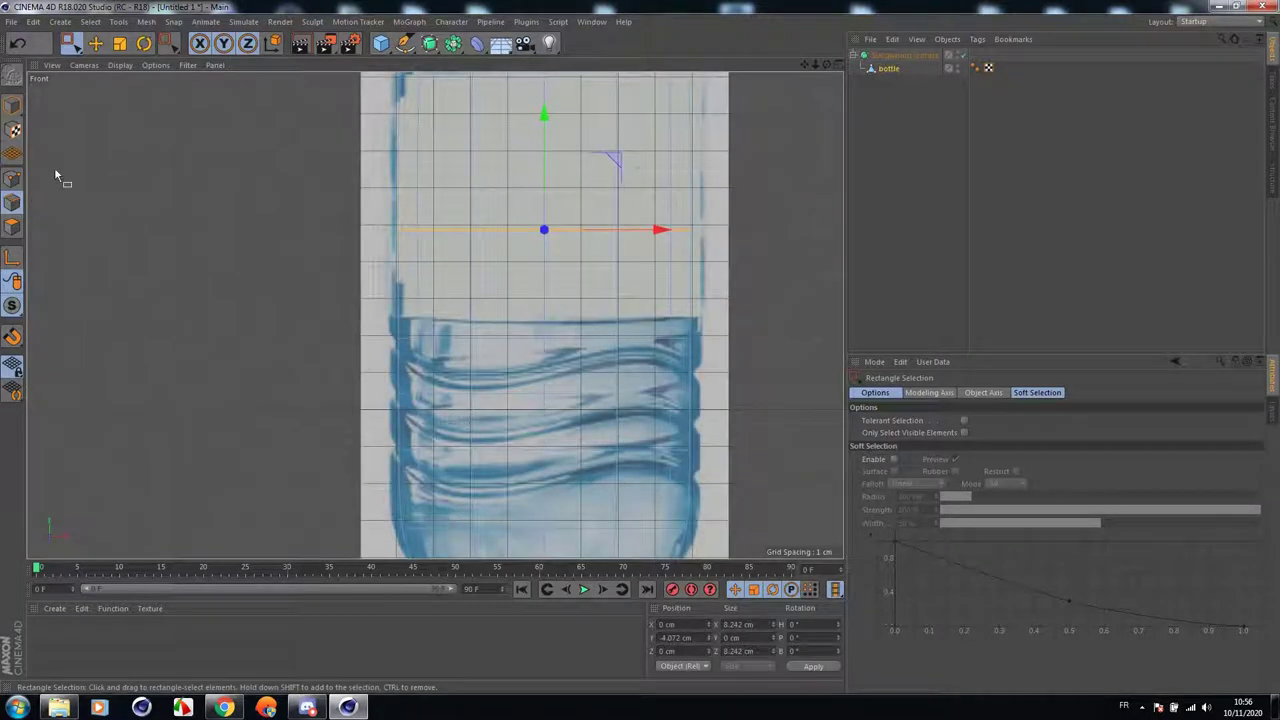
pyautogui.click(96, 44)
pyautogui.doubleClick(575, 452)
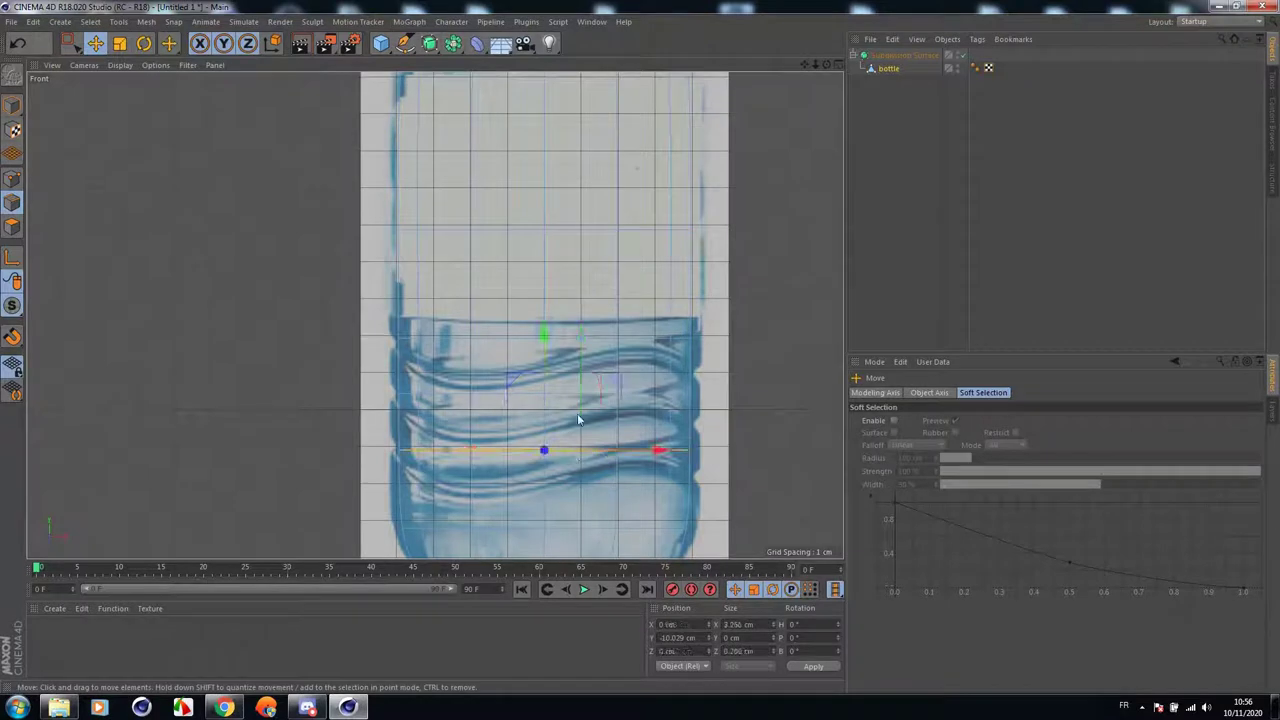
pyautogui.keyDown('shift'); pyautogui.doubleClick(584, 393); pyautogui.keyUp('shift')
pyautogui.keyDown('shift'); pyautogui.doubleClick(576, 341); pyautogui.keyUp('shift')
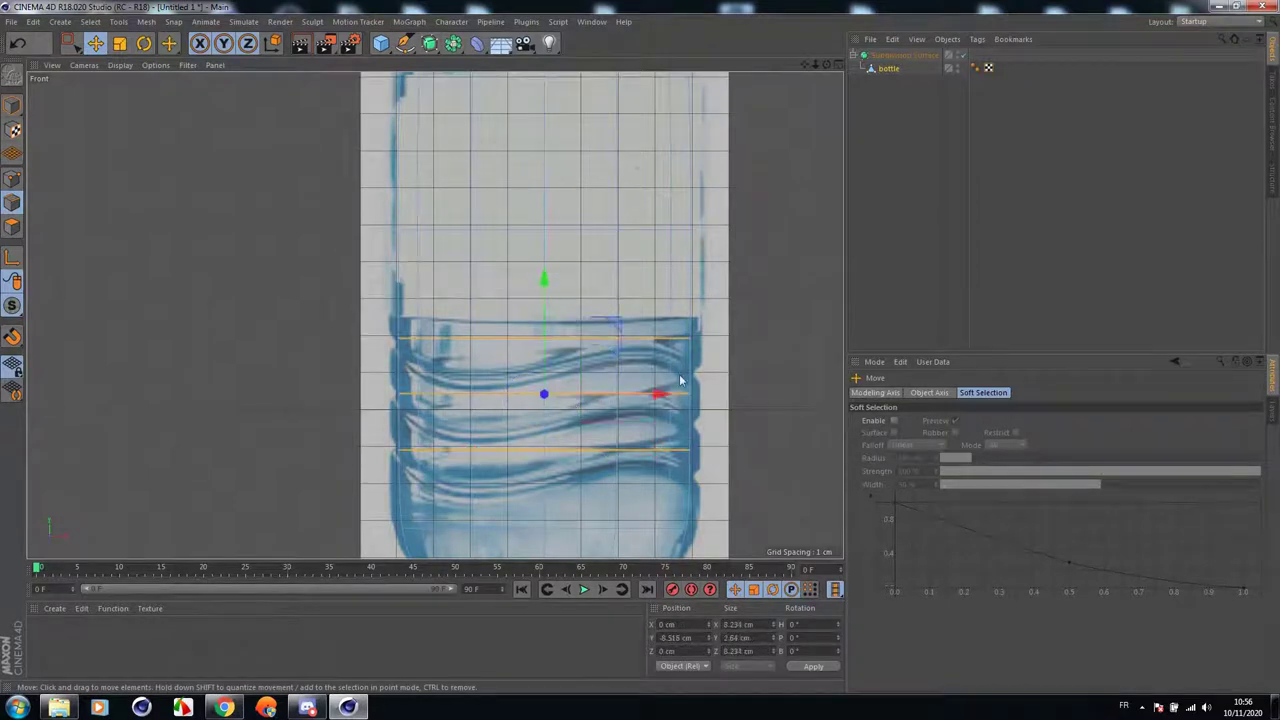
# Select the centre-line points of the three rib loops in the Front view and raise them about 0.46 cm.
pyautogui.click(13, 178)
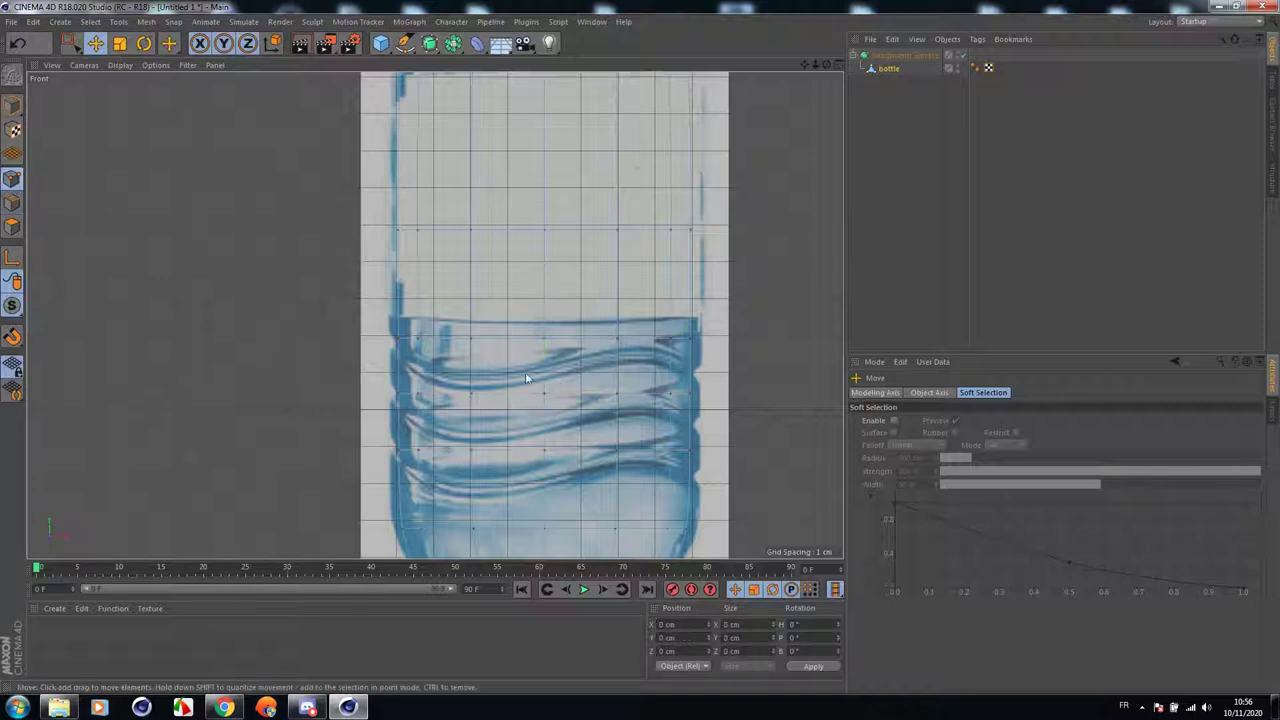
pyautogui.click(64, 46)
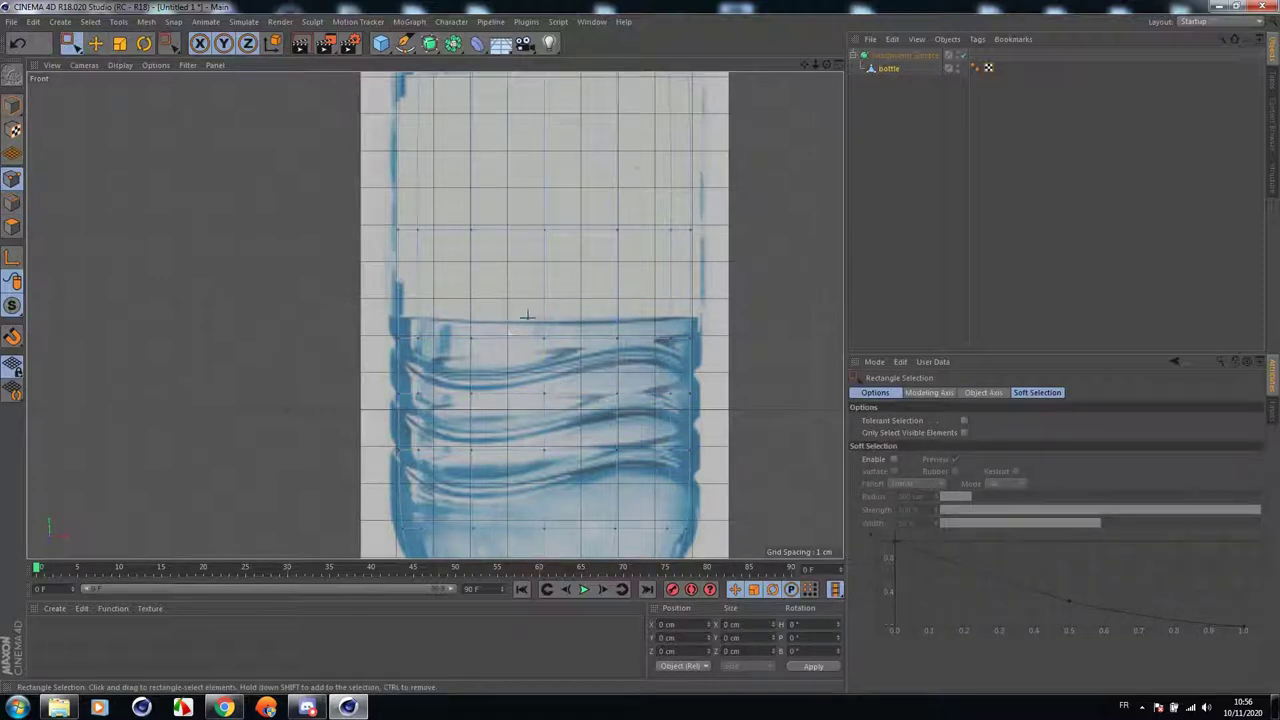
pyautogui.moveTo(527, 316); pyautogui.dragTo(563, 486)
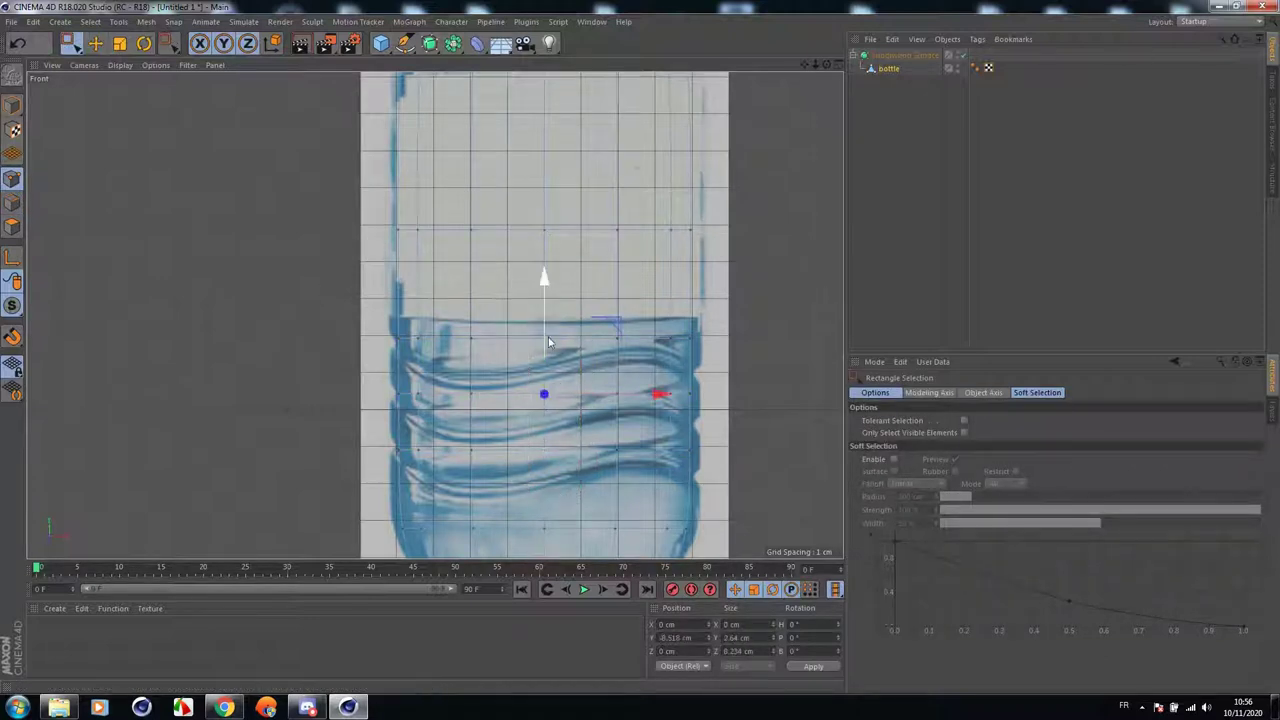
pyautogui.moveTo(550, 311); pyautogui.dragTo(562, 285)
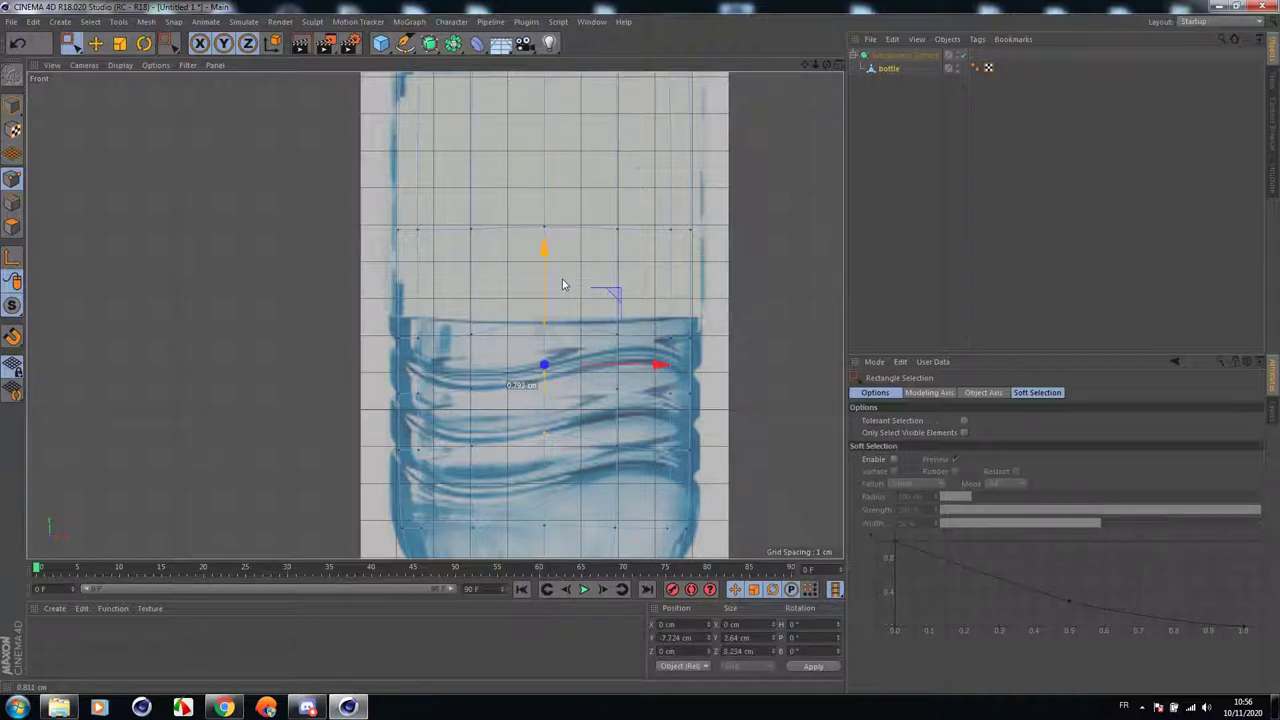
pyautogui.moveTo(562, 285); pyautogui.dragTo(552, 310)
# Select the centre-line points of the three rib loops in the Right view and raise them about 0.46 cm.
pyautogui.middleClick(391, 373)
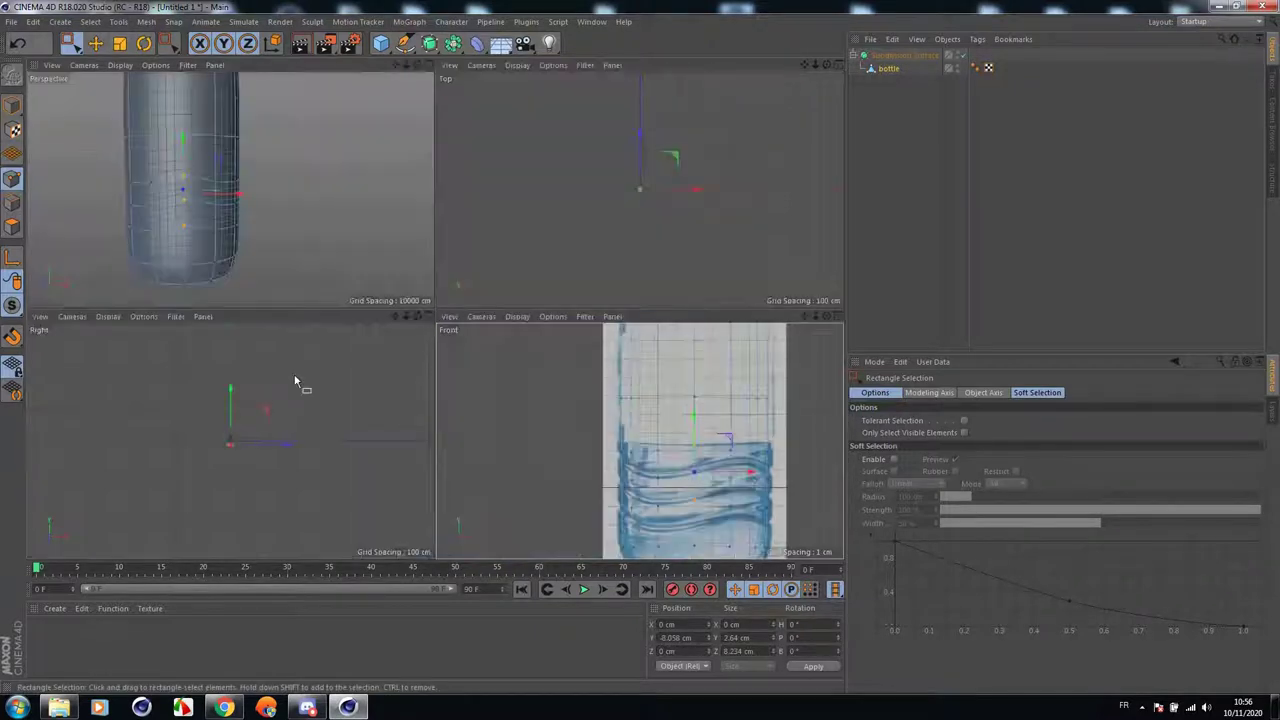
pyautogui.middleClick(217, 433)
pyautogui.scroll(10, 398, 322)
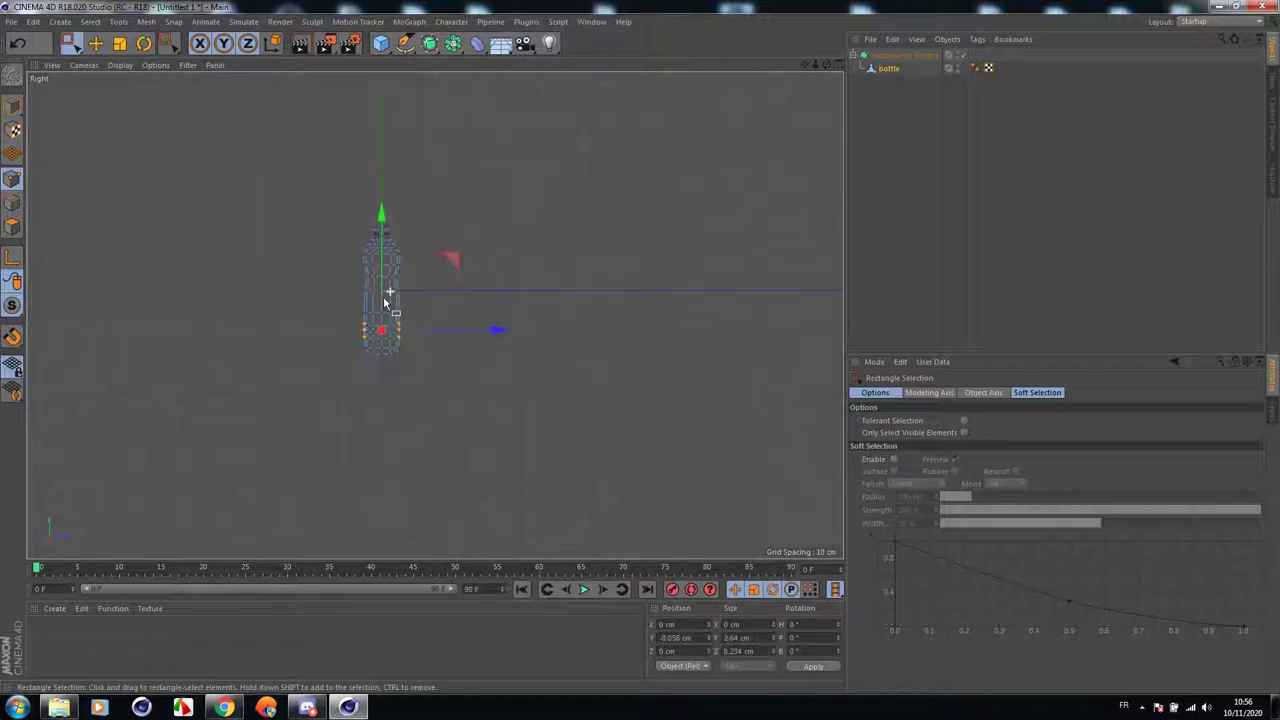
pyautogui.scroll(3, 361, 327)
pyautogui.moveTo(429, 434)
pyautogui.mouseDown()
pyautogui.moveTo(356, 260)
pyautogui.moveTo(394, 212)
pyautogui.moveTo(394, 228)
pyautogui.mouseUp()
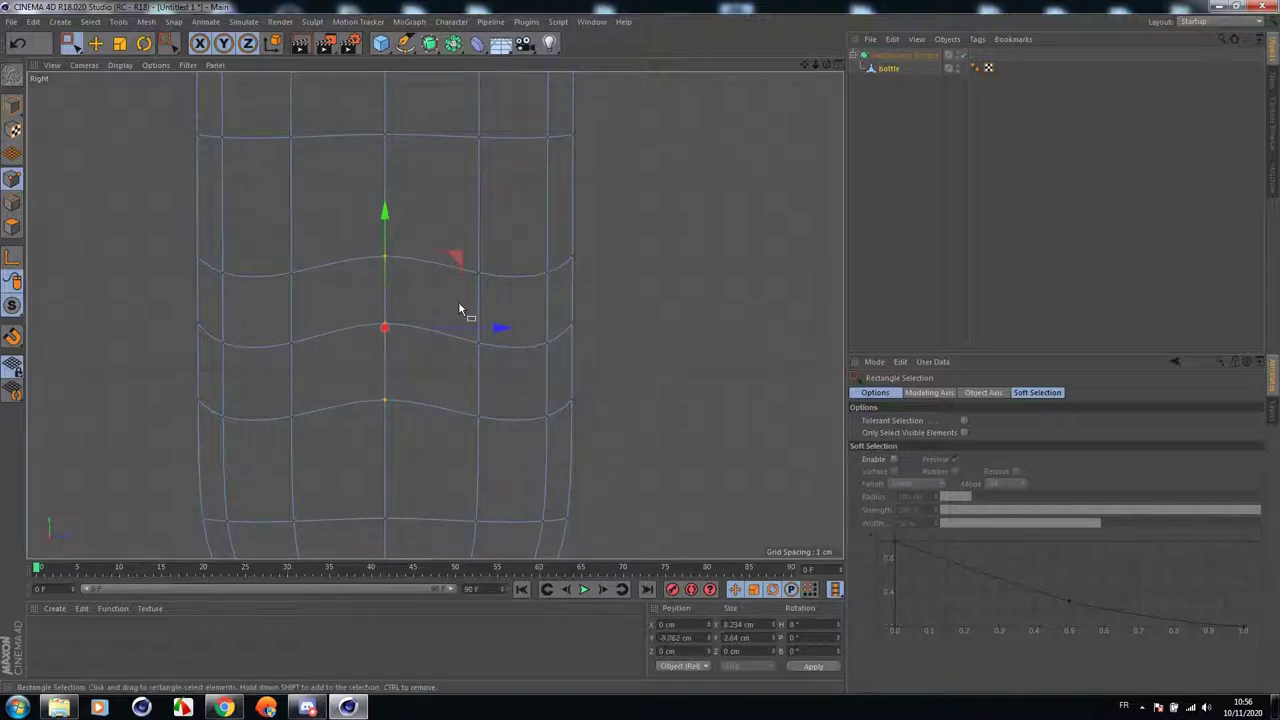
# Try to bevel the three wavy rib edge loops with a subdivision of 2, and undo the bevel.
pyautogui.middleClick(459, 309)
pyautogui.middleClick(651, 420)
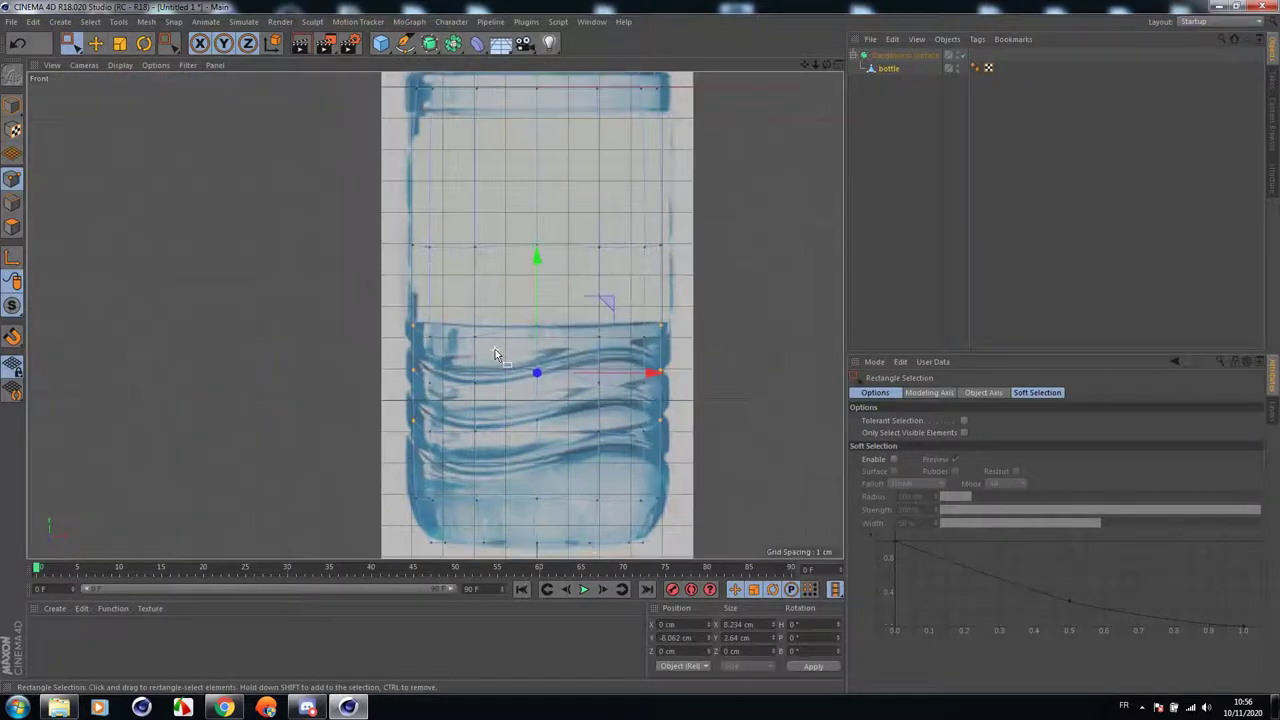
pyautogui.click(12, 203)
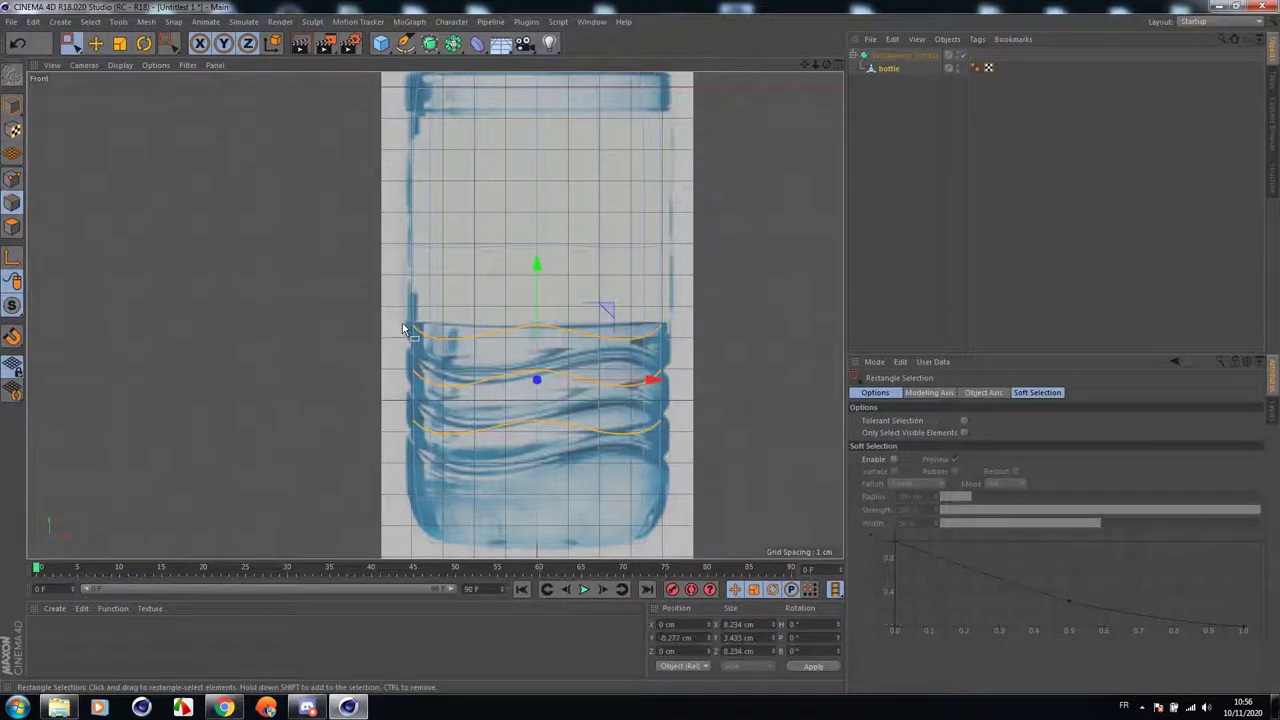
pyautogui.middleClick(491, 332)
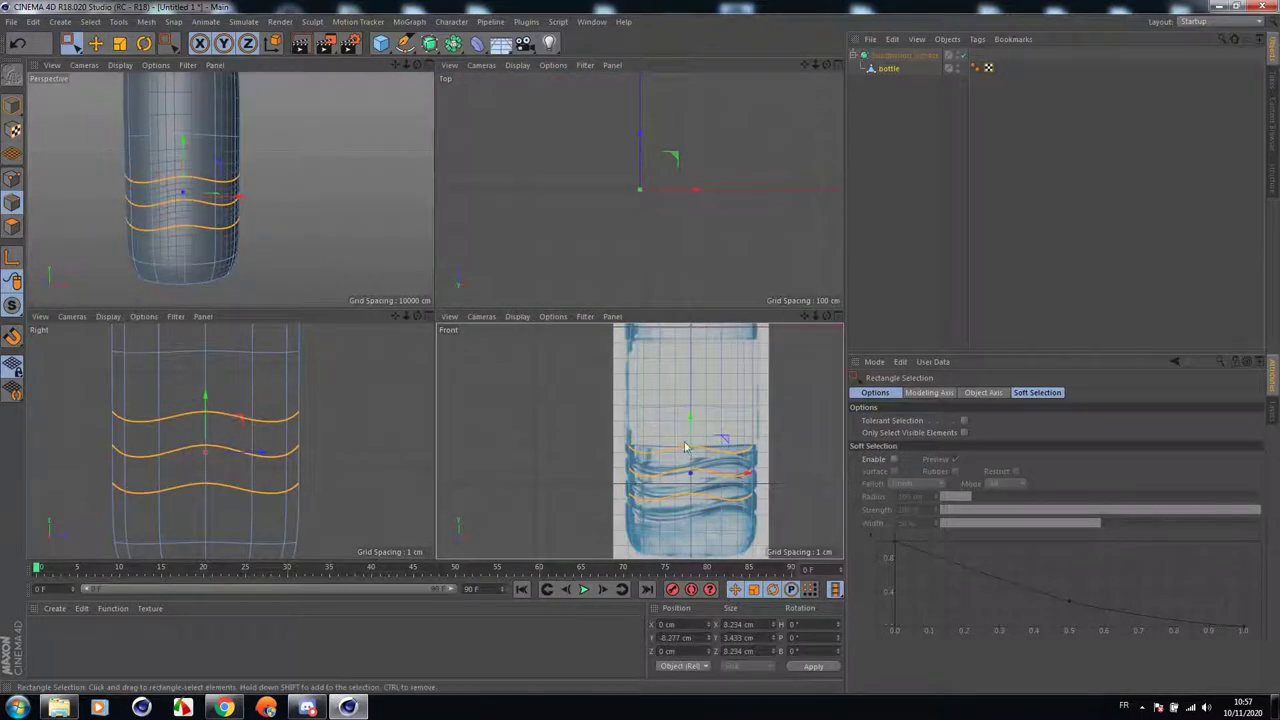
pyautogui.middleClick(663, 424)
pyautogui.rightClick(420, 299)
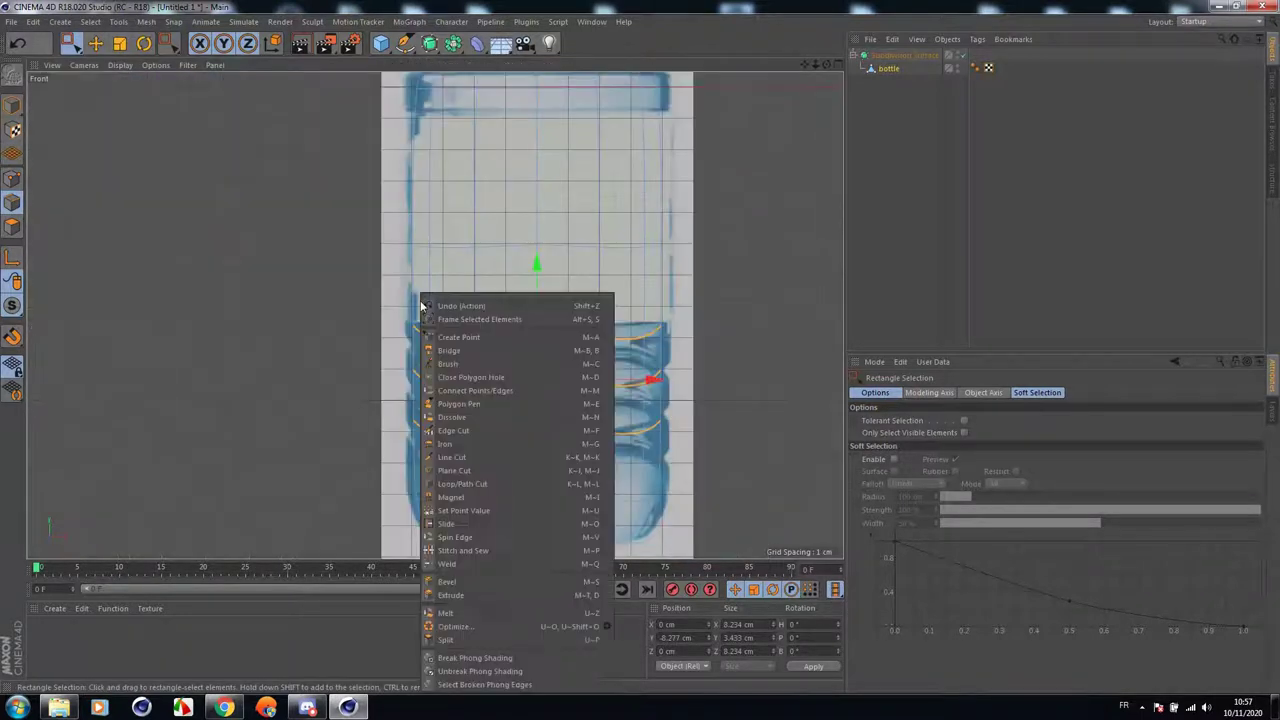
pyautogui.click(457, 588)
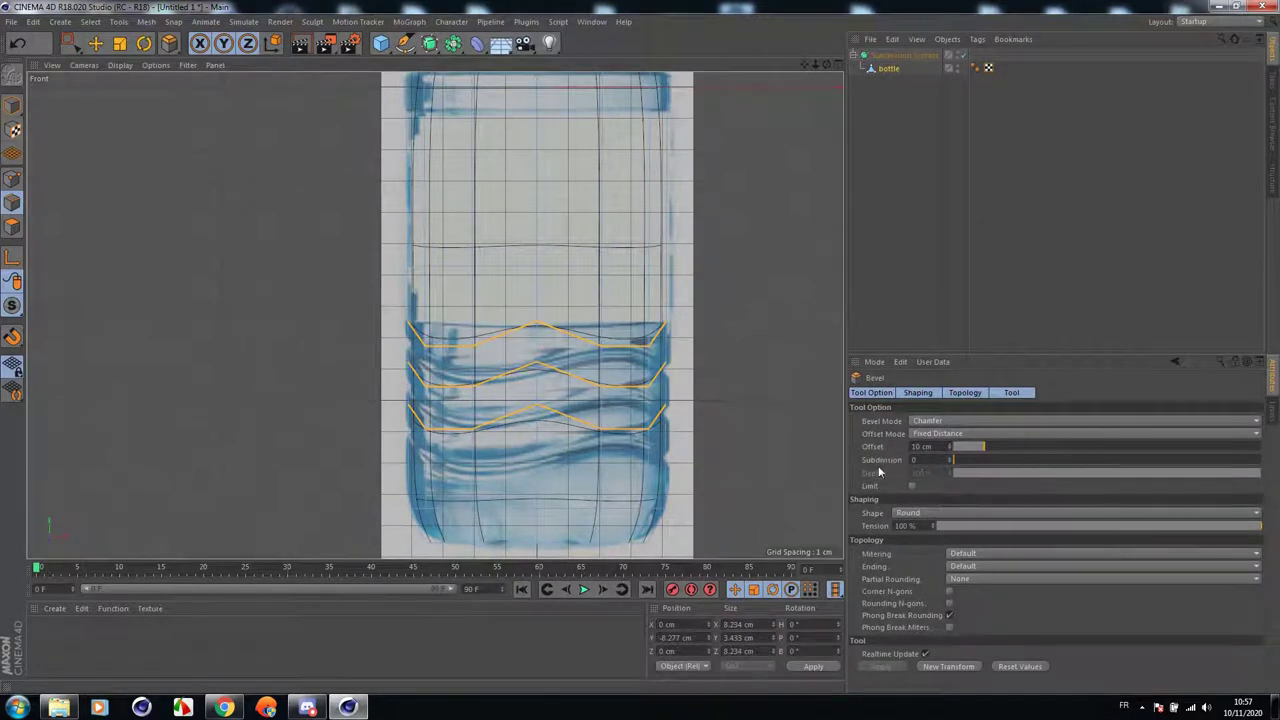
pyautogui.click(950, 459)
pyautogui.click(950, 459)
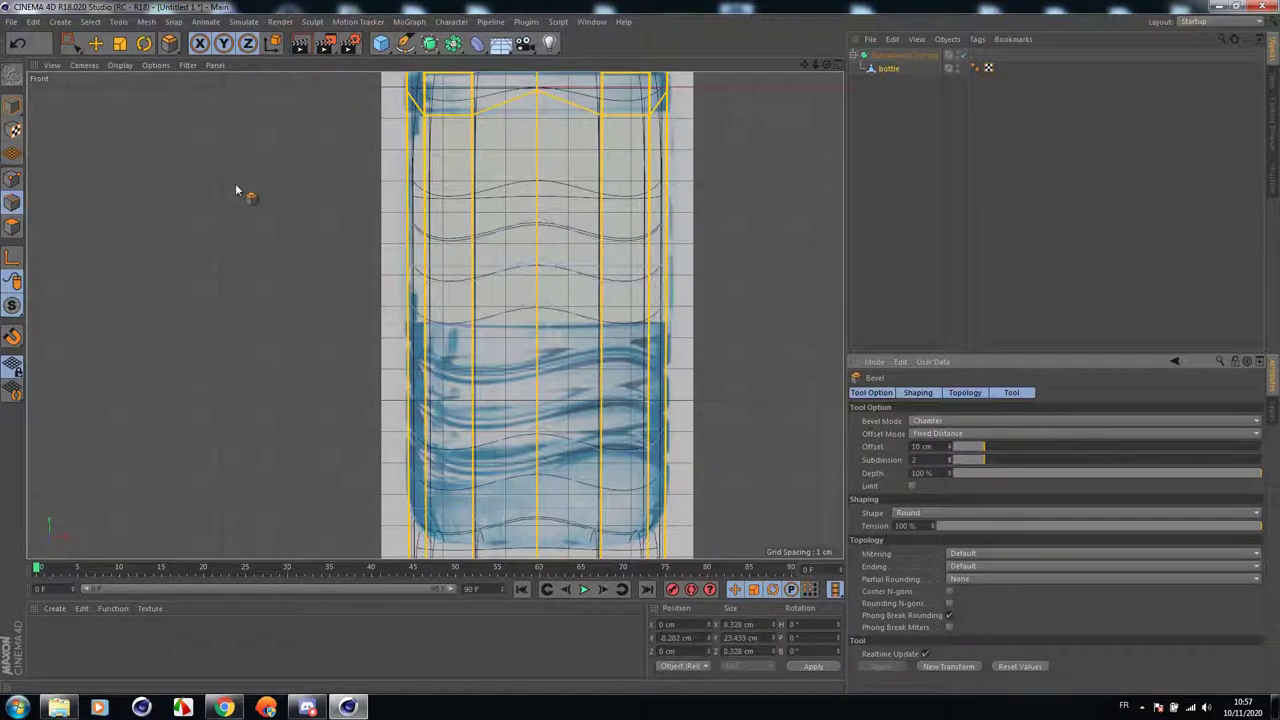
pyautogui.click(15, 43)
# Take the bottle out of the Subdivision Surface and bevel the three wavy rib edge loops into subdivided bands.
pyautogui.click(889, 68)
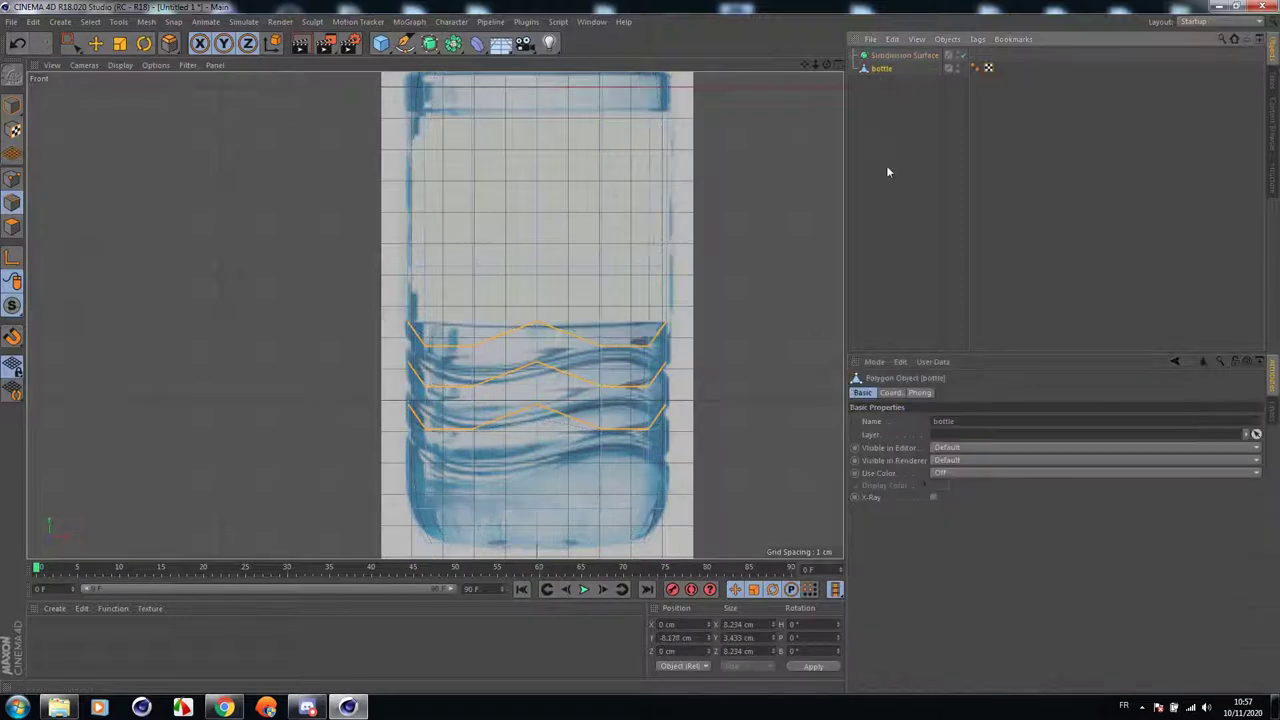
pyautogui.scroll(3, 634, 396)
pyautogui.click(752, 270)
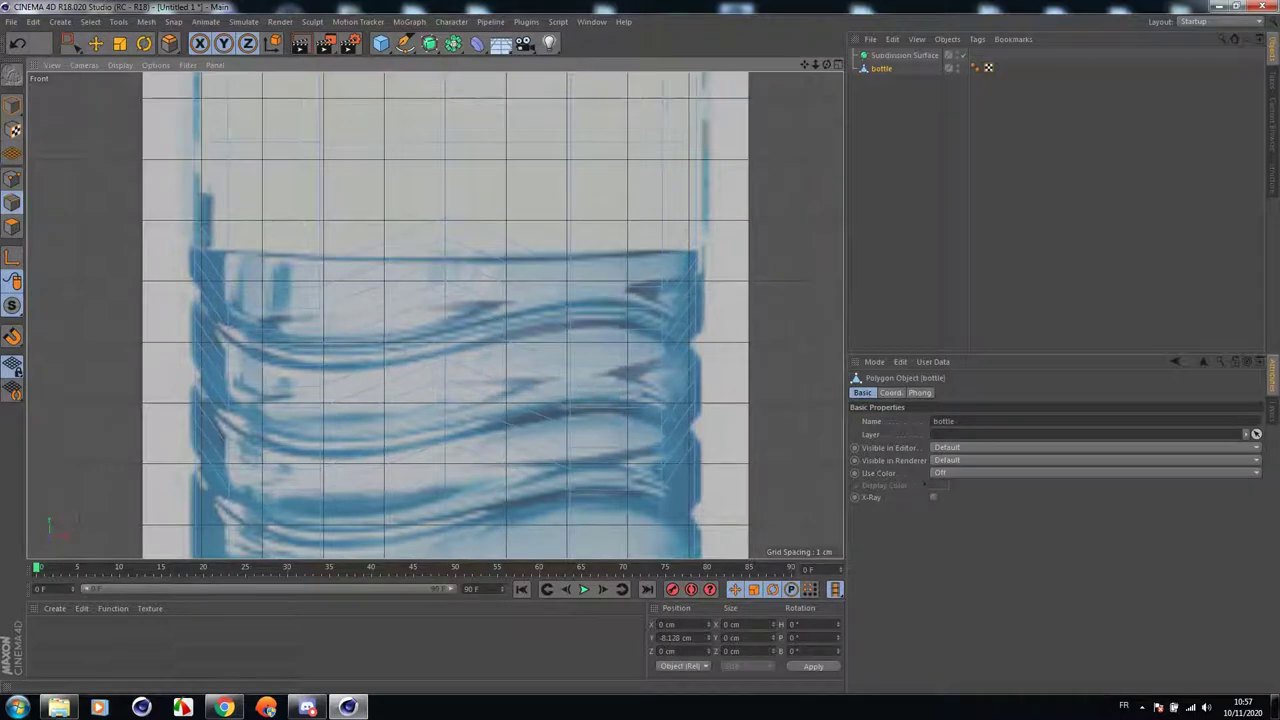
pyautogui.hotkey('ctrl', 'z')
pyautogui.middleClick(394, 234)
pyautogui.middleClick(237, 214)
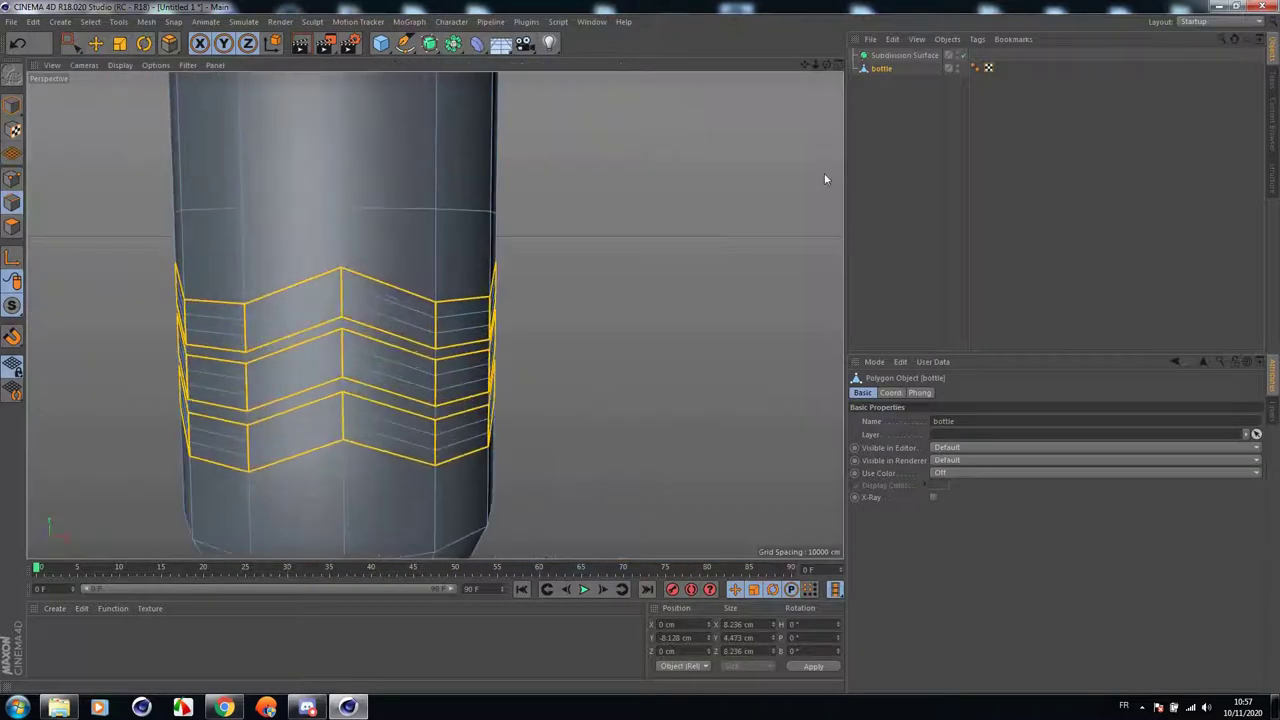
# Nest the beveled bottle back under the Subdivision Surface.
pyautogui.moveTo(884, 69); pyautogui.dragTo(895, 56)
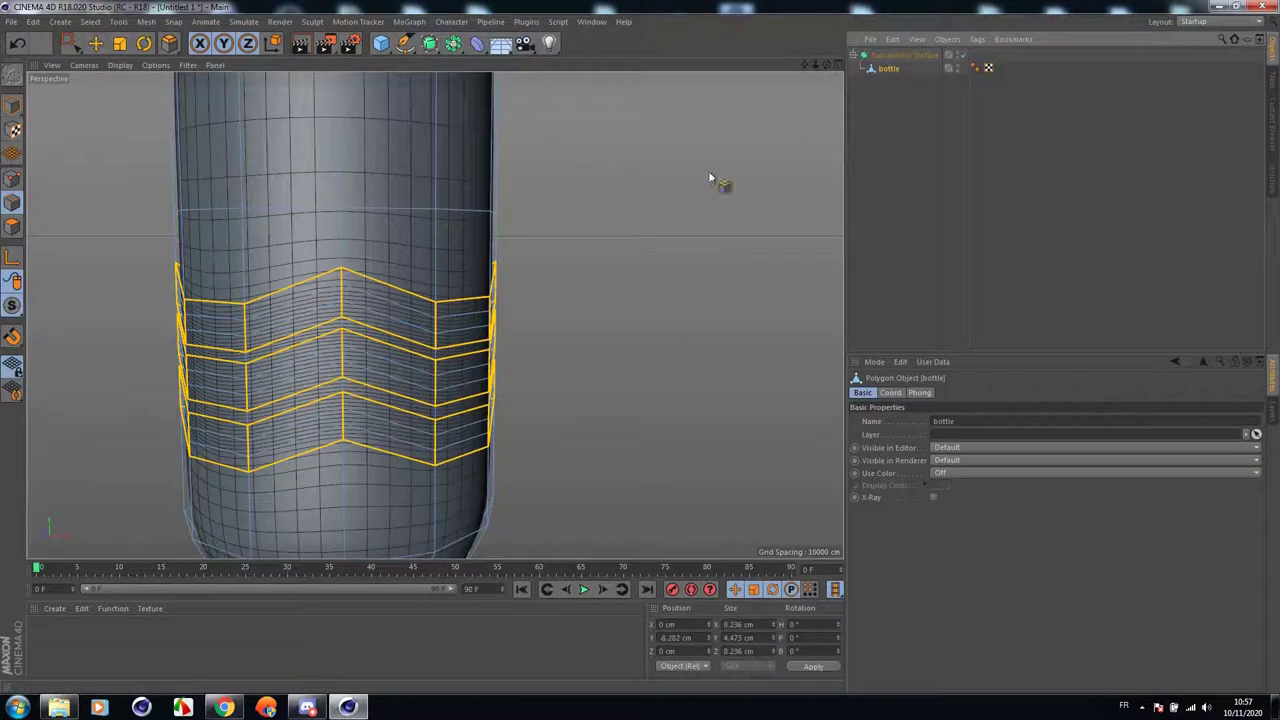
pyautogui.scroll(-3, 425, 395)
pyautogui.scroll(2, 408, 407)
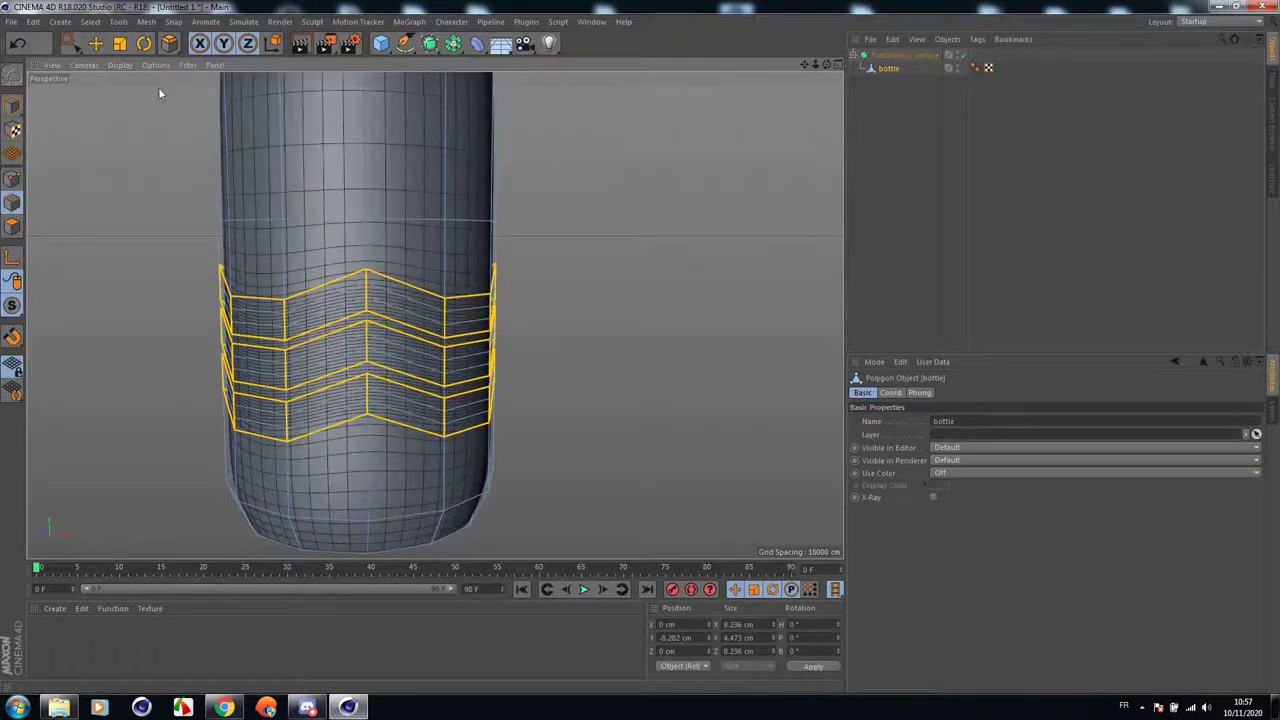
# Select one polygon loop in each of the three beveled wavy bands with Loop Selection in polygon mode.
pyautogui.click(90, 21)
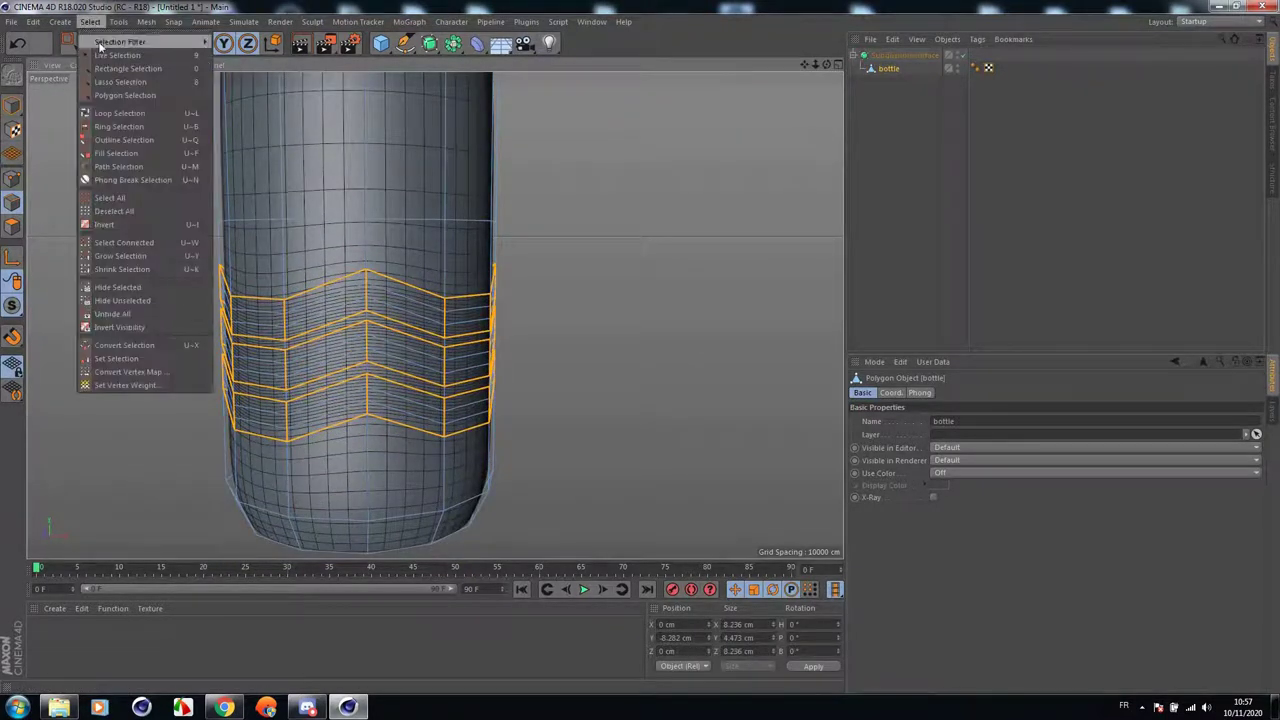
pyautogui.click(120, 113)
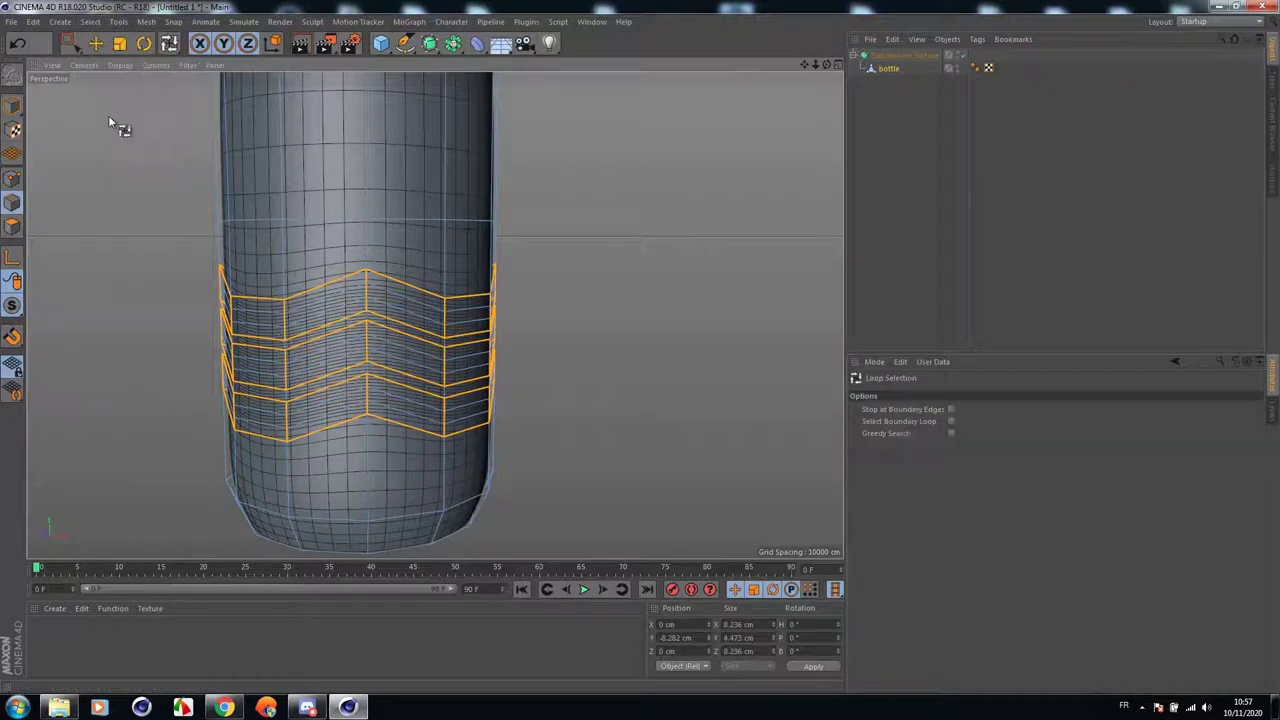
pyautogui.click(12, 227)
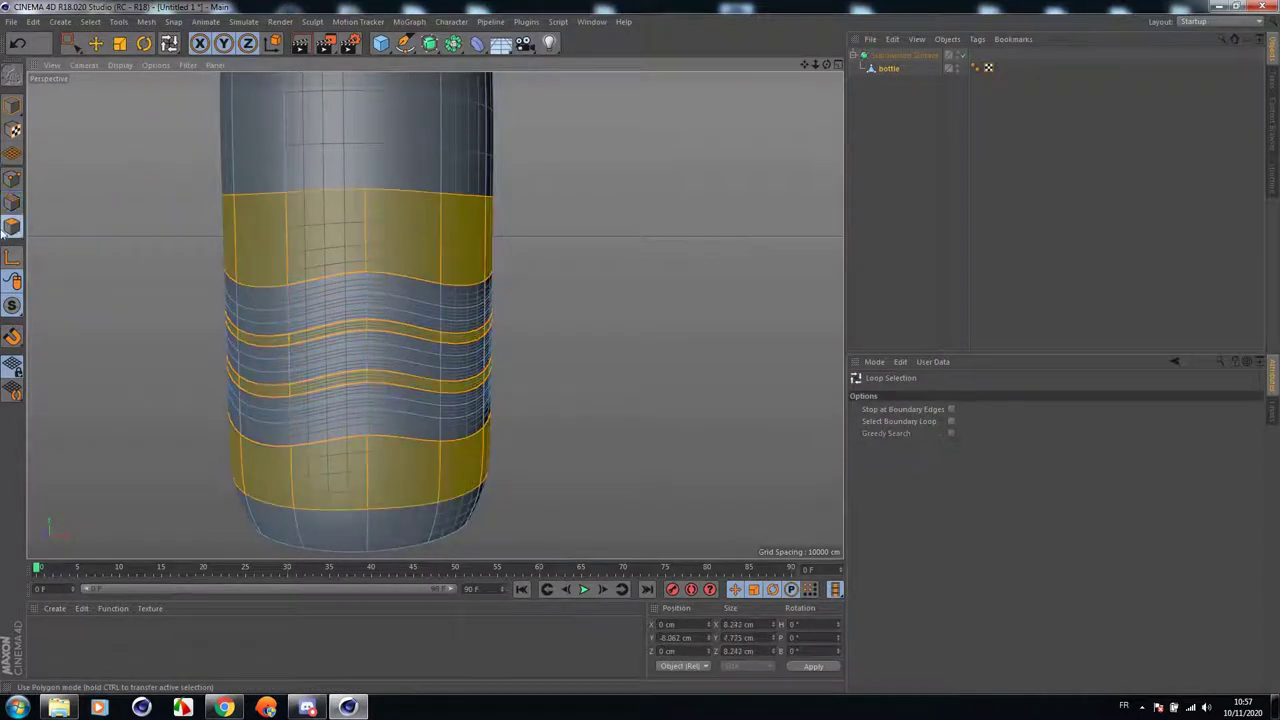
pyautogui.click(364, 302)
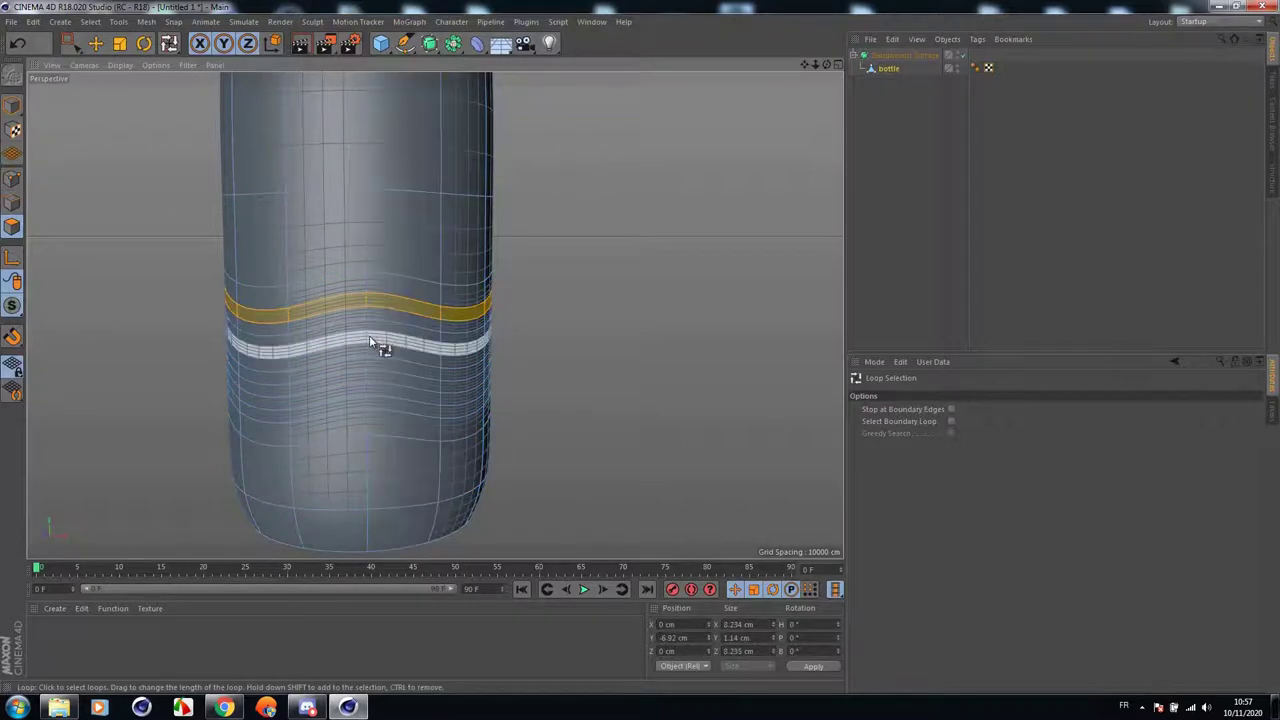
pyautogui.keyDown('shift'); pyautogui.click(369, 340); pyautogui.keyUp('shift')
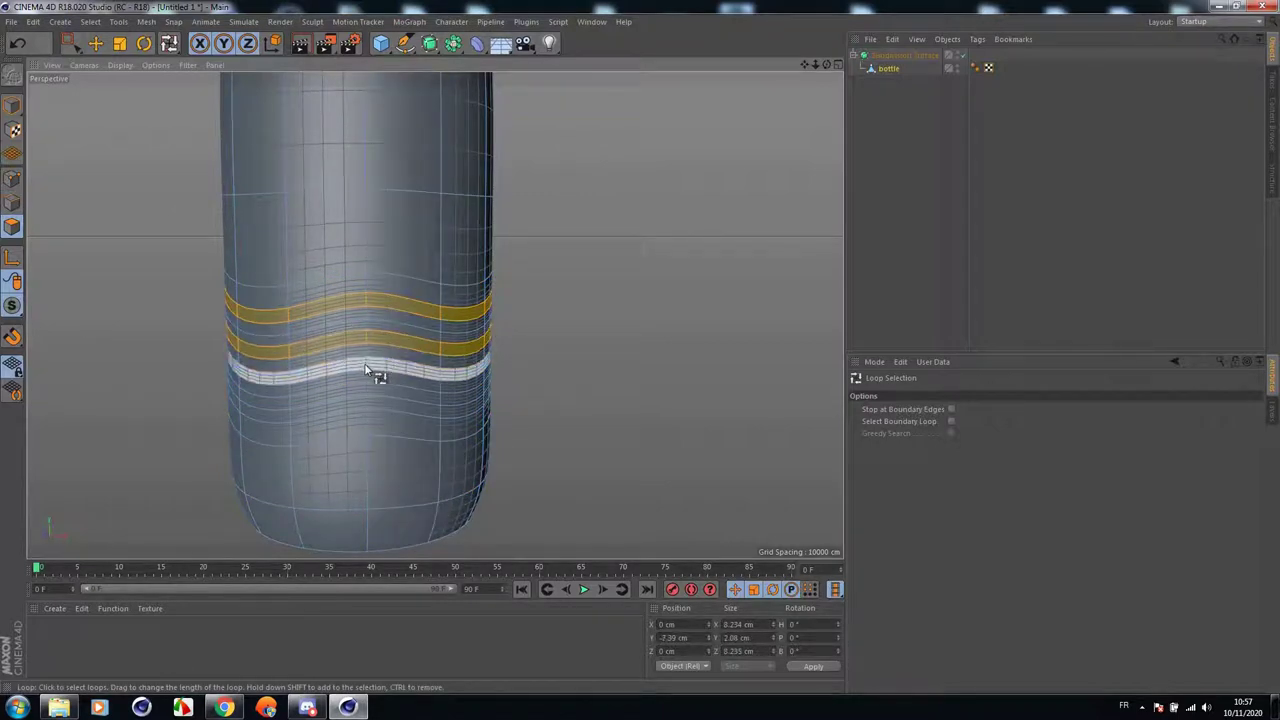
pyautogui.keyDown('shift'); pyautogui.click(373, 392); pyautogui.keyUp('shift')
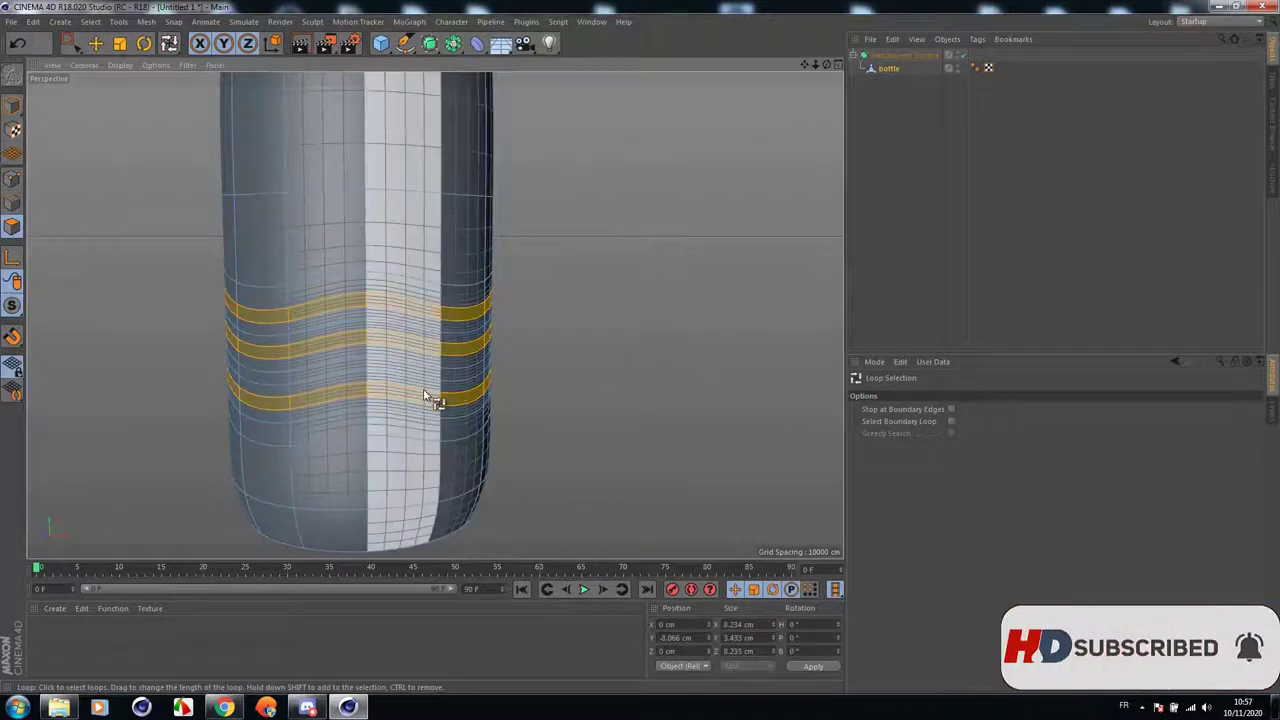
pyautogui.scroll(3, 497, 396)
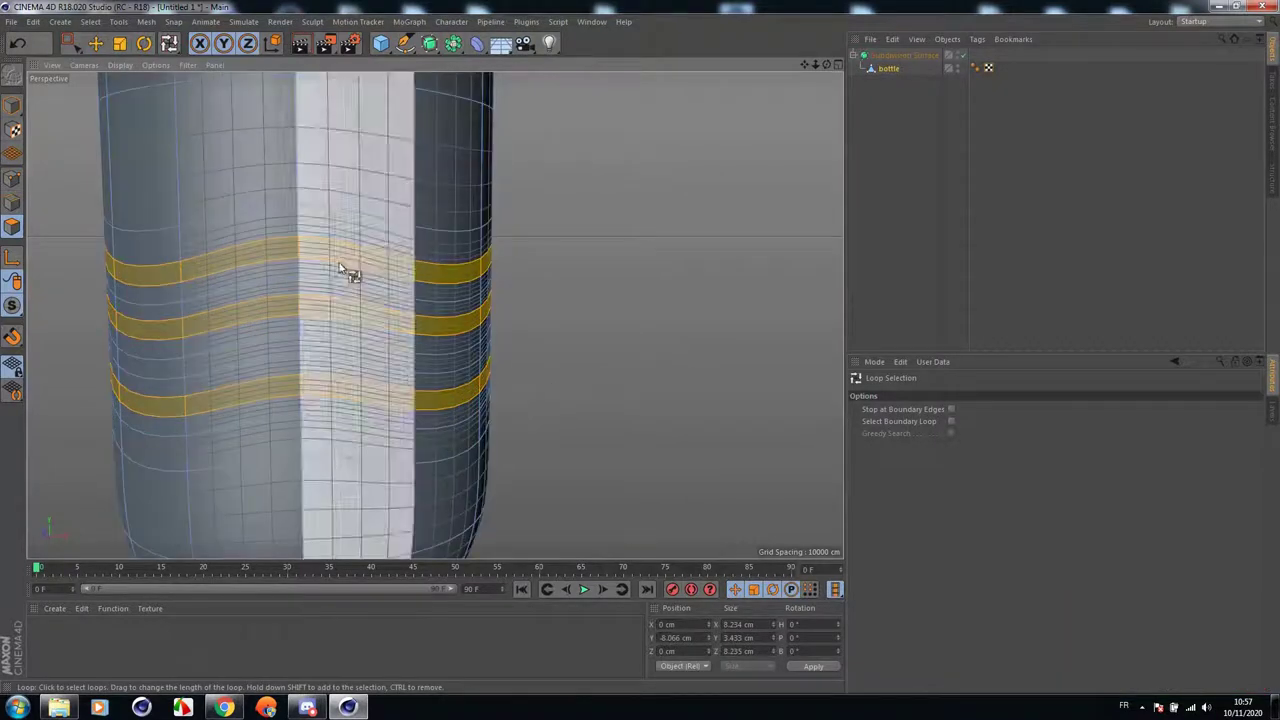
# Undo the previous loop selection and select a polygon loop in each of the three wavy rib bands with Loop Selection.
pyautogui.click(18, 44)
pyautogui.click(18, 44)
pyautogui.click(18, 44)
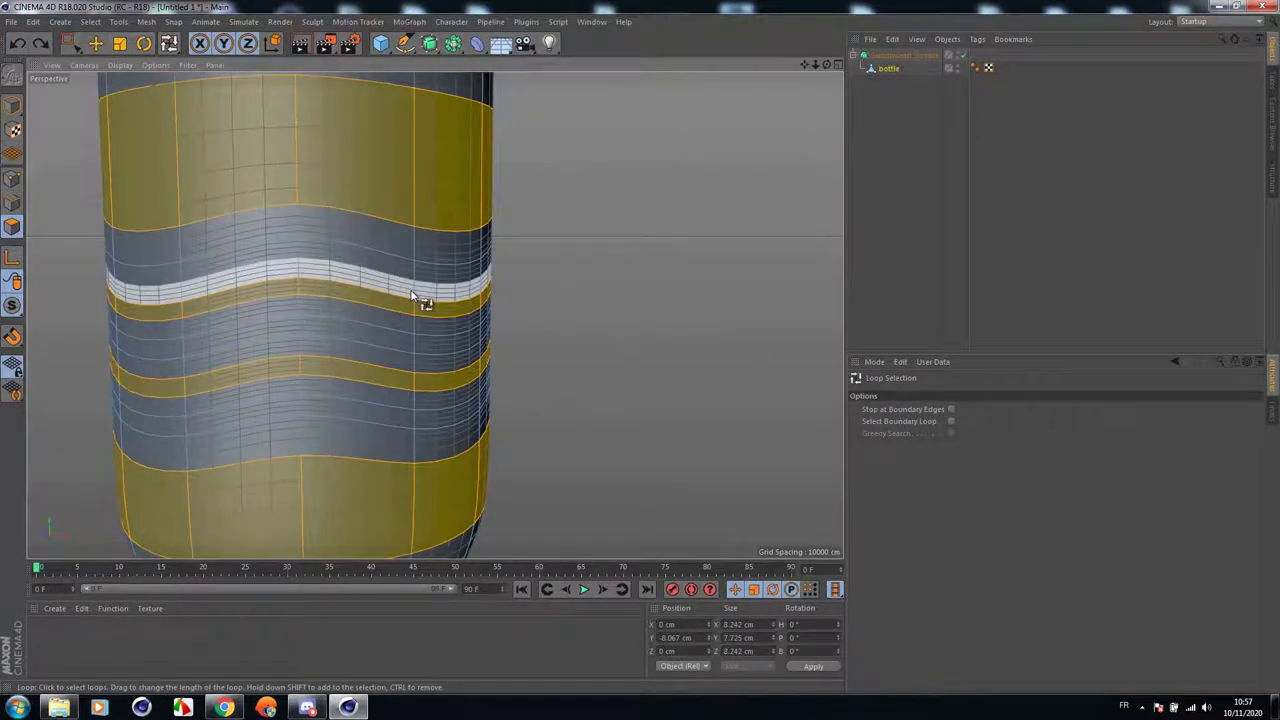
pyautogui.click(412, 294)
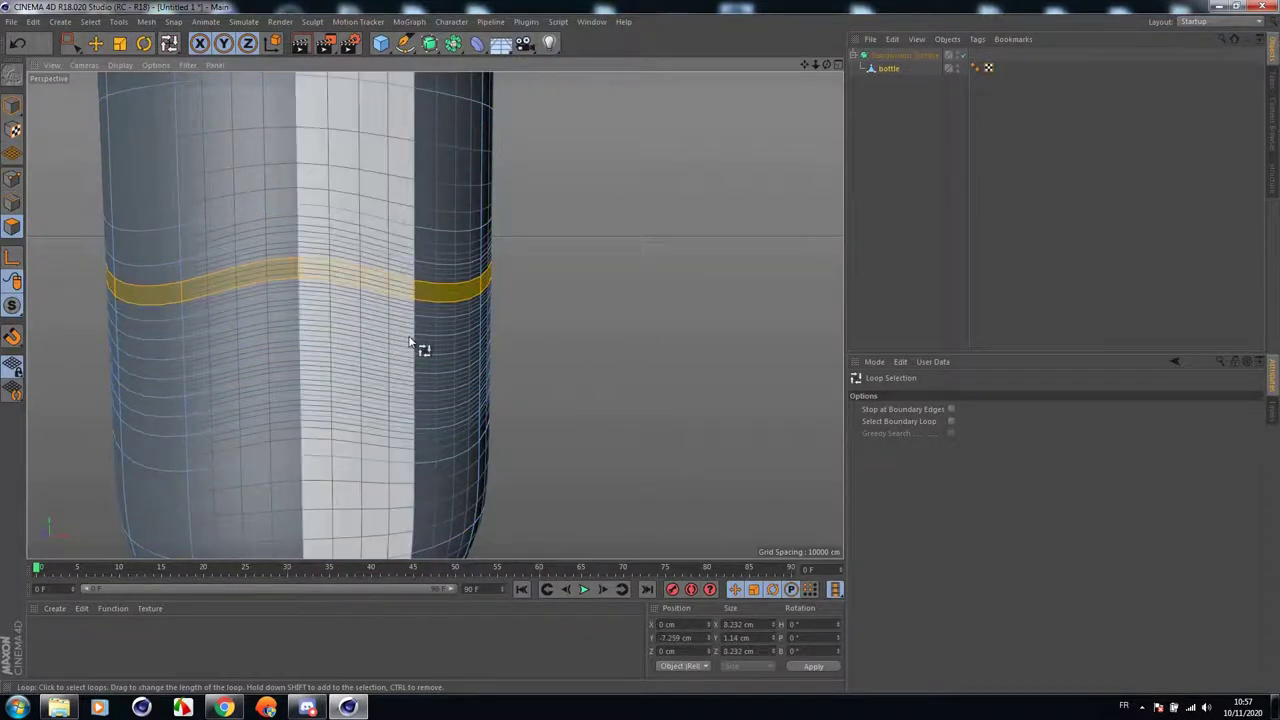
pyautogui.keyDown('shift'); pyautogui.click(422, 368); pyautogui.keyUp('shift')
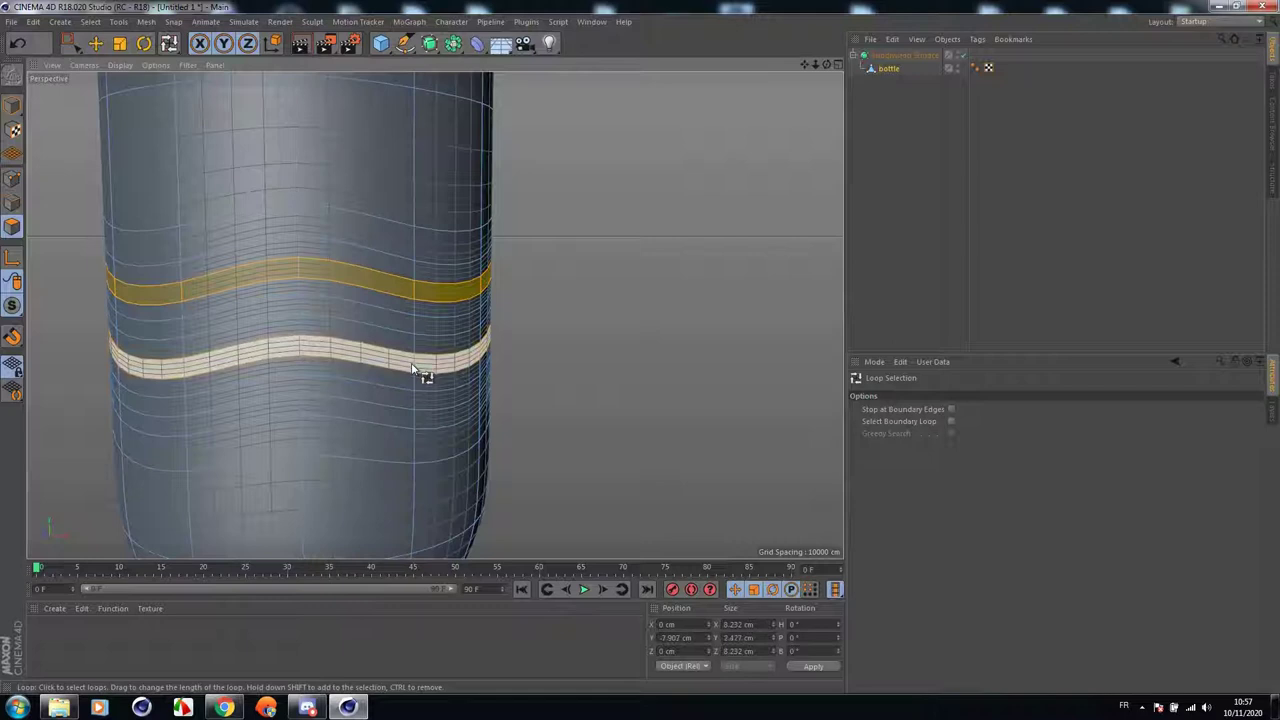
pyautogui.keyDown('shift'); pyautogui.click(409, 420); pyautogui.keyUp('shift')
pyautogui.scroll(-3, 514, 320)
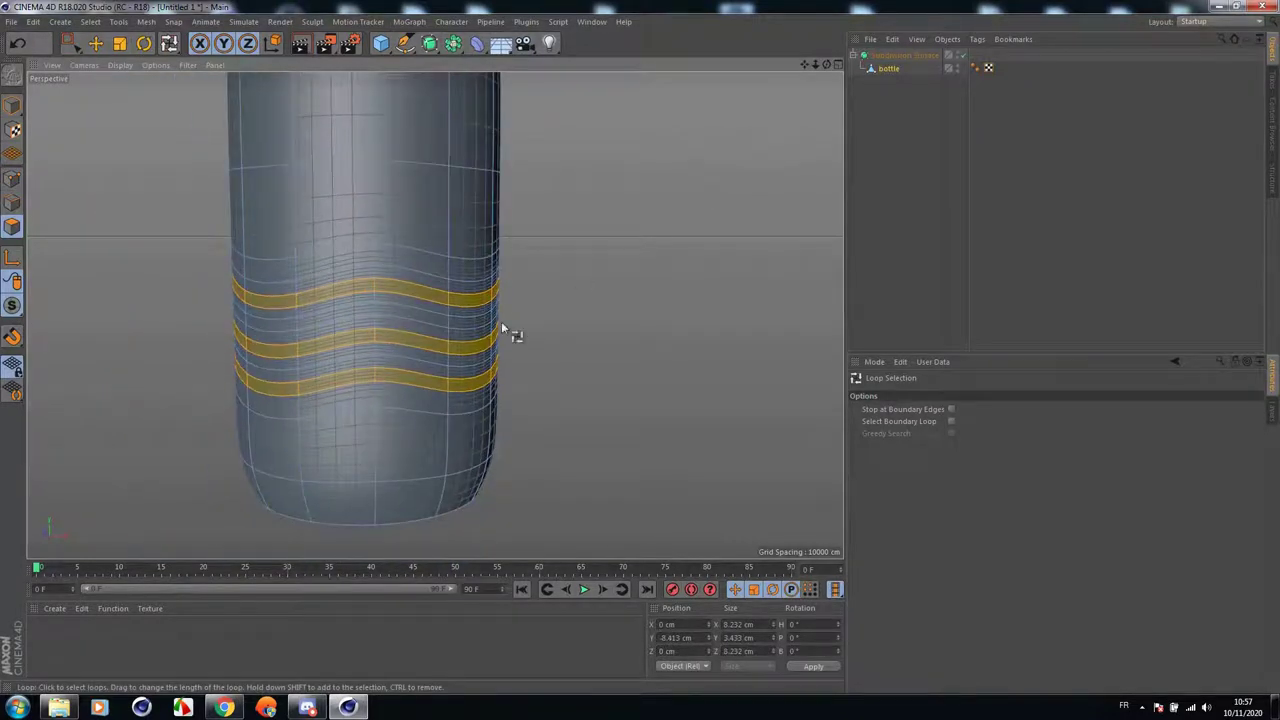
pyautogui.scroll(2, 435, 348)
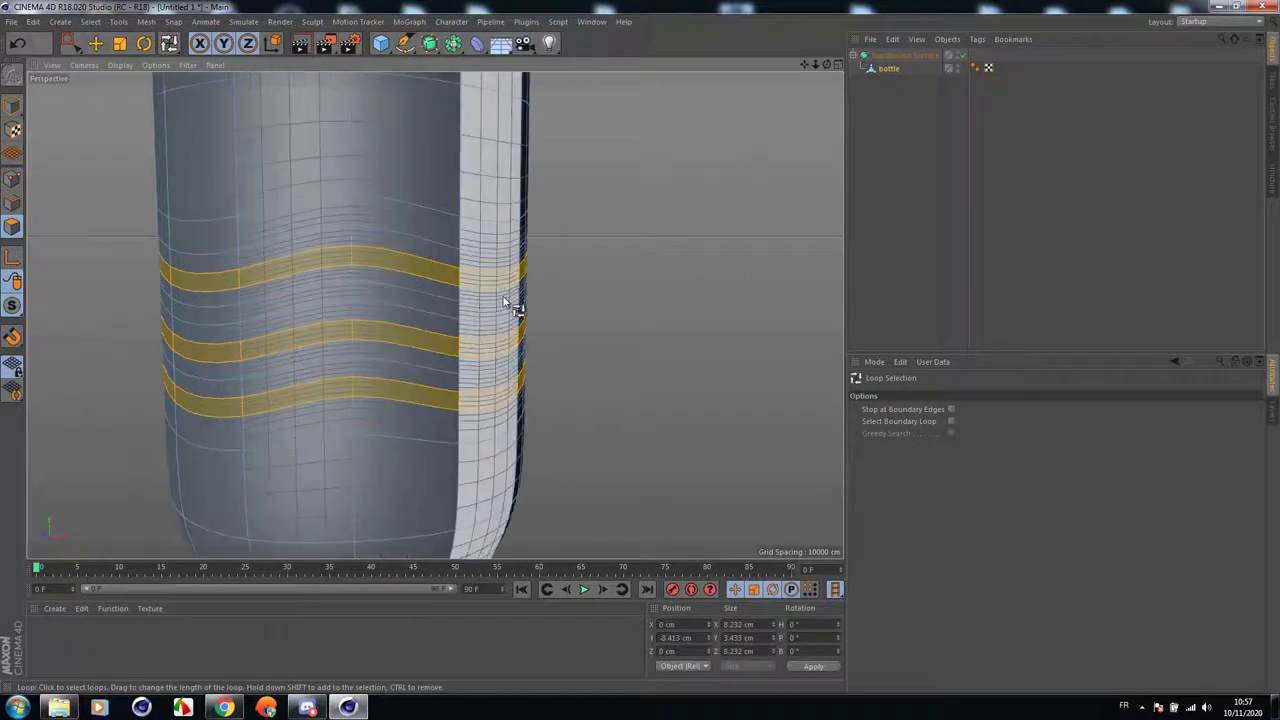
# Undo the last two loop selections and add two polygon loops spaced more closely below the upper selected one.
pyautogui.click(18, 44)
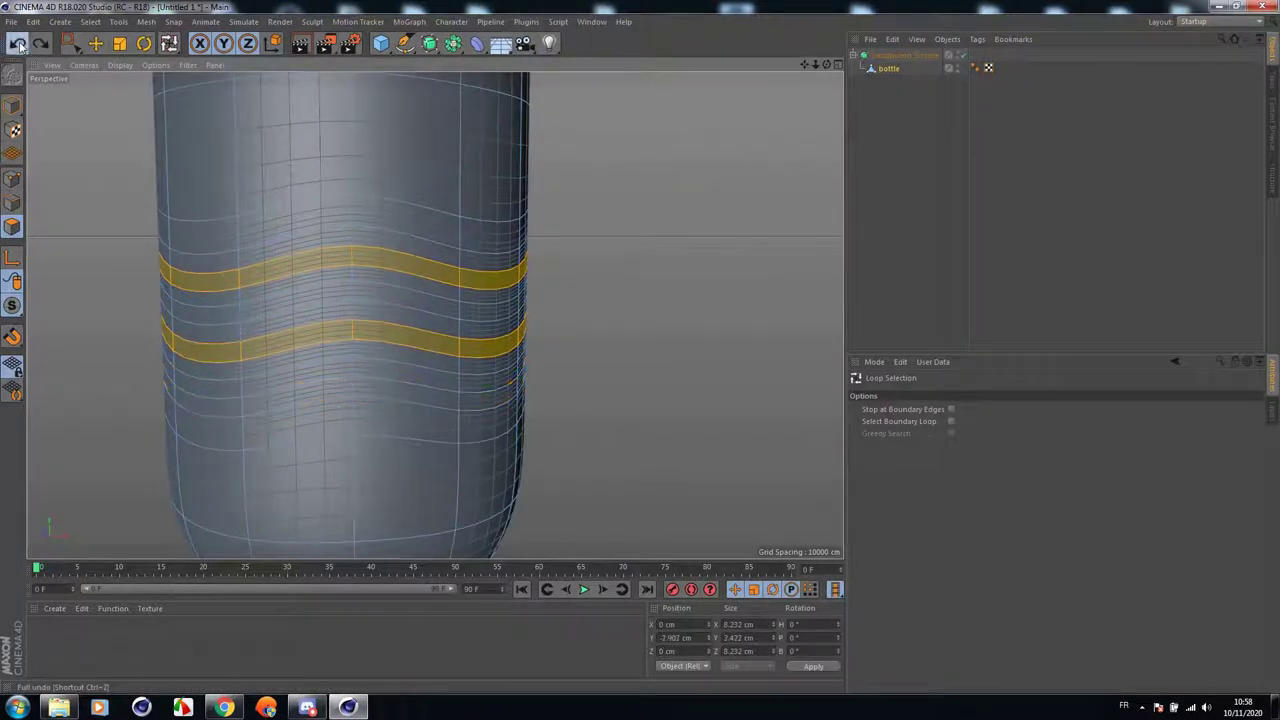
pyautogui.click(18, 44)
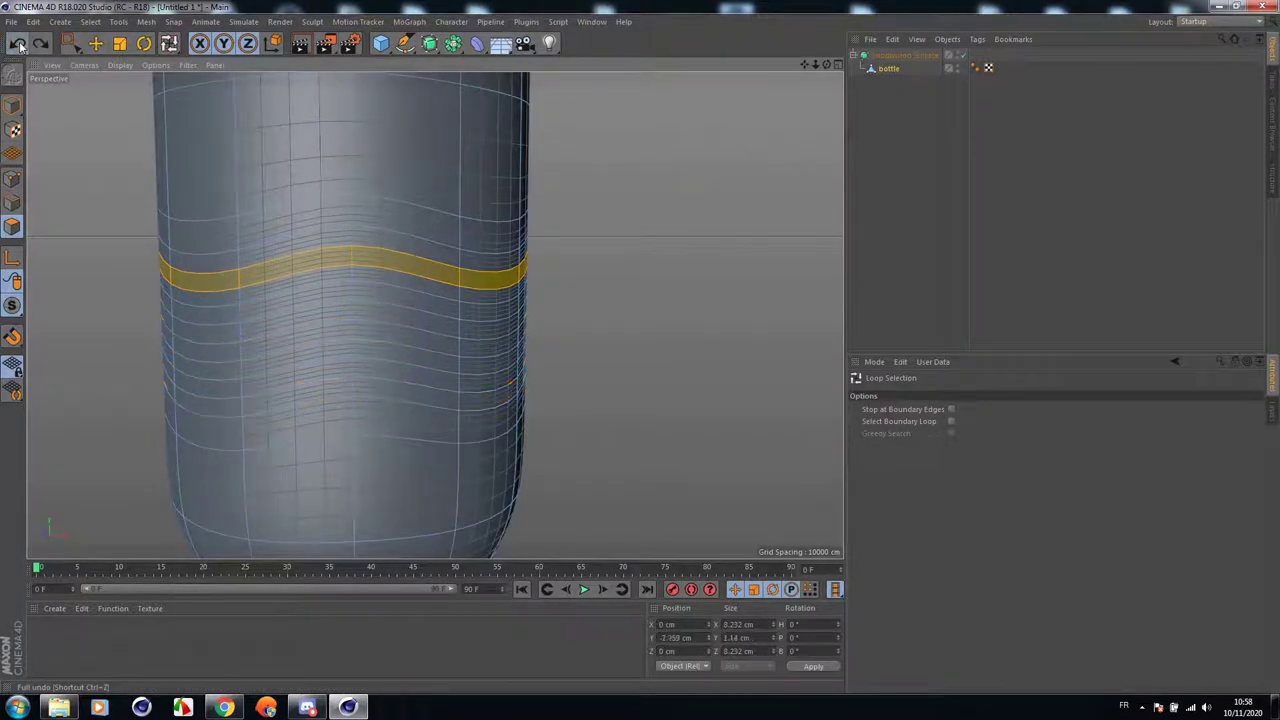
pyautogui.keyDown('shift'); pyautogui.click(457, 331); pyautogui.keyUp('shift')
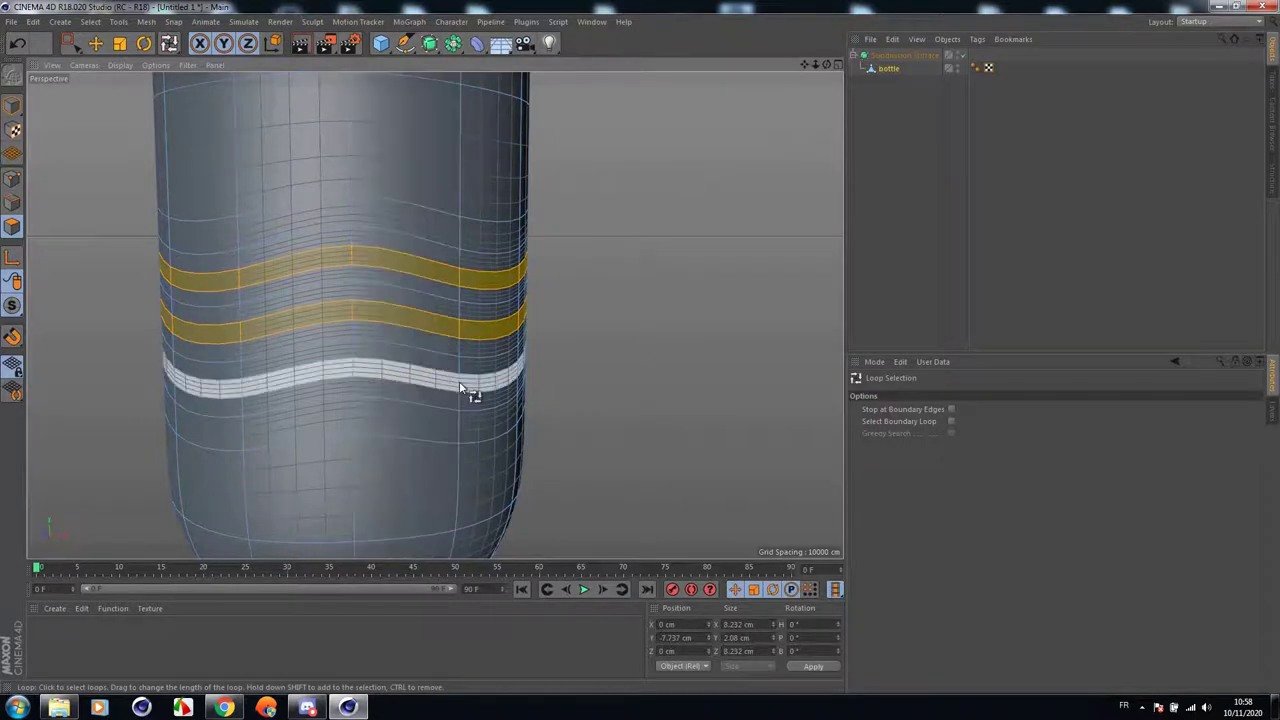
pyautogui.keyDown('shift'); pyautogui.click(466, 390); pyautogui.keyUp('shift')
# Scale the three selected polygon loops inward to about 7.66 cm wide to form grooves around the bottle.
pyautogui.scroll(-2, 546, 311)
pyautogui.rightClick(590, 303)
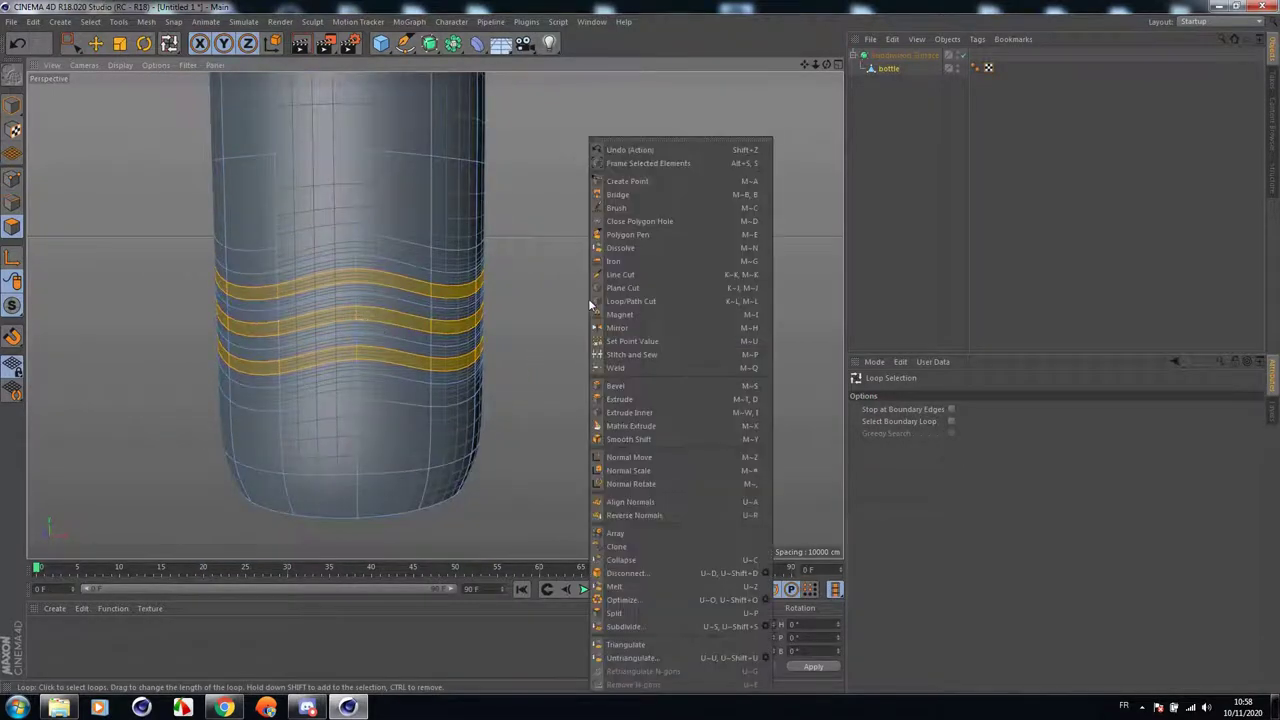
pyautogui.click(120, 44)
pyautogui.scroll(3, 194, 97)
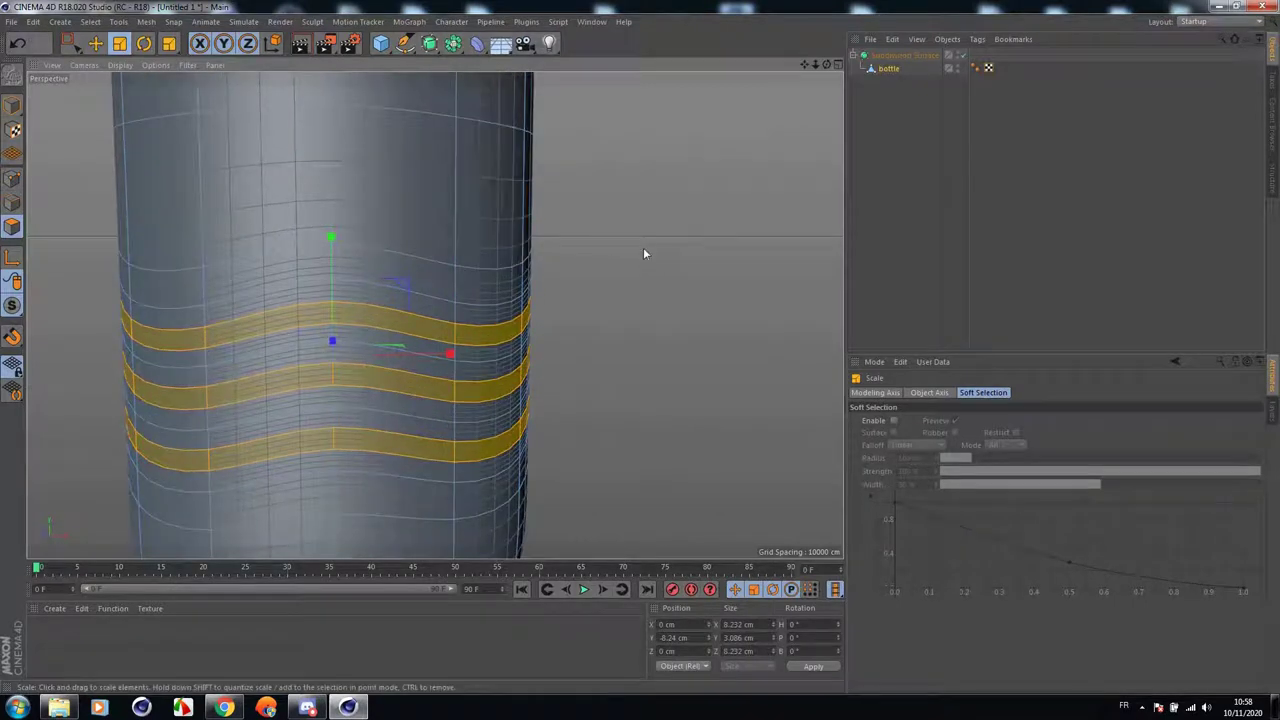
pyautogui.moveTo(634, 232); pyautogui.dragTo(590, 231)
# Render the active view to check the grooves on the whole bottle.
pyautogui.scroll(-4, 590, 231)
pyautogui.scroll(-4, 435, 315)
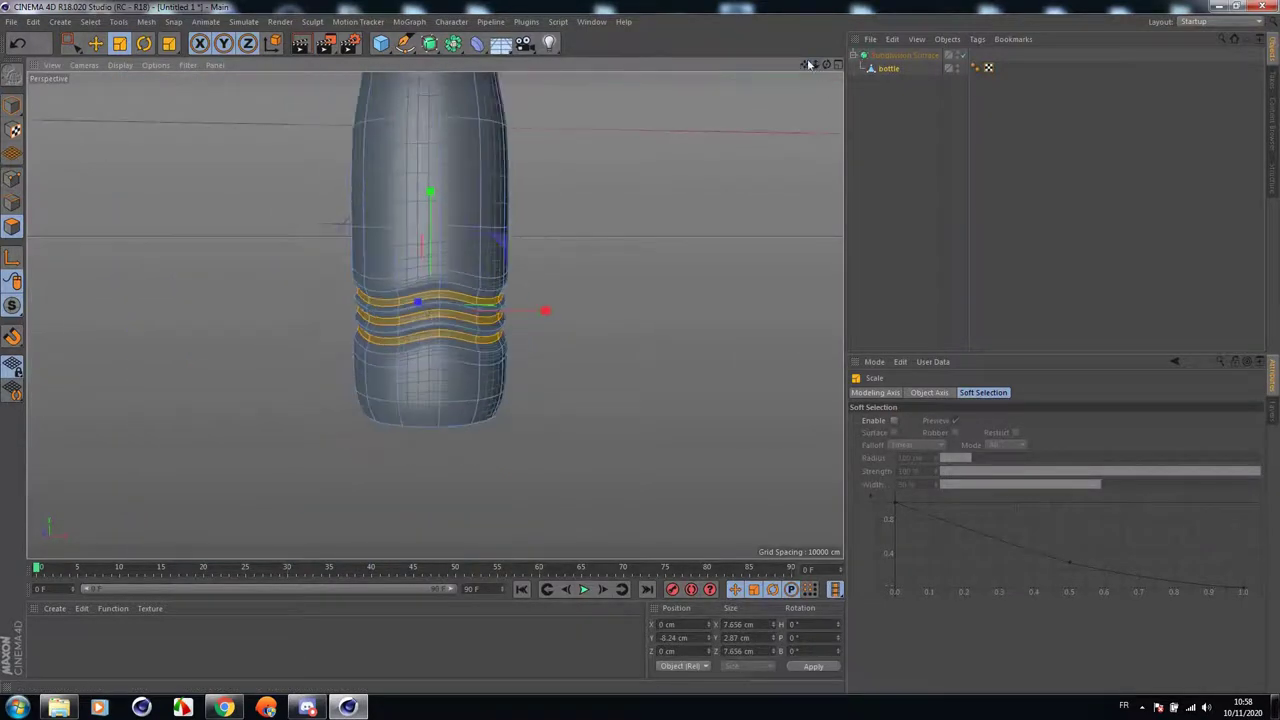
pyautogui.scroll(-1, 435, 315)
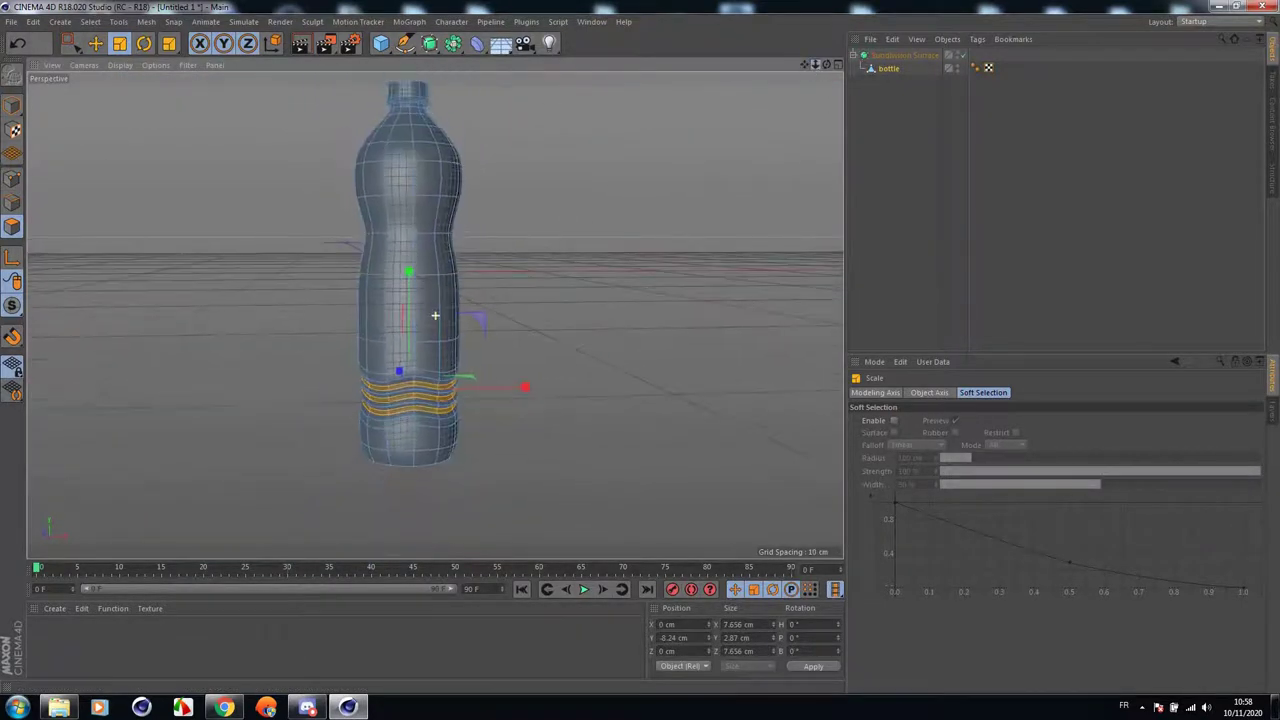
pyautogui.click(301, 45)
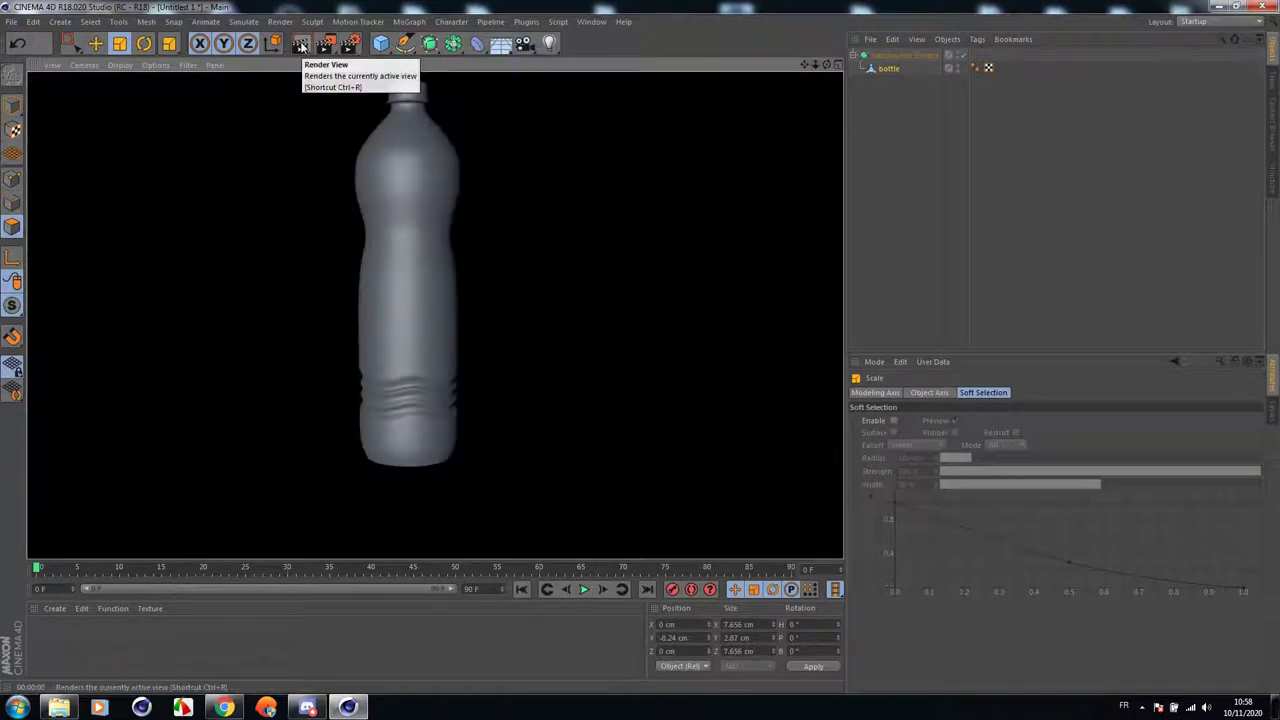
# Add supporting edge loops with Loop/Path Cut beside the upper wavy band and just above the middle band, the latter at 76.294% offset.
pyautogui.moveTo(804, 66); pyautogui.dragTo(773, 60)
pyautogui.scroll(8, 369, 371)
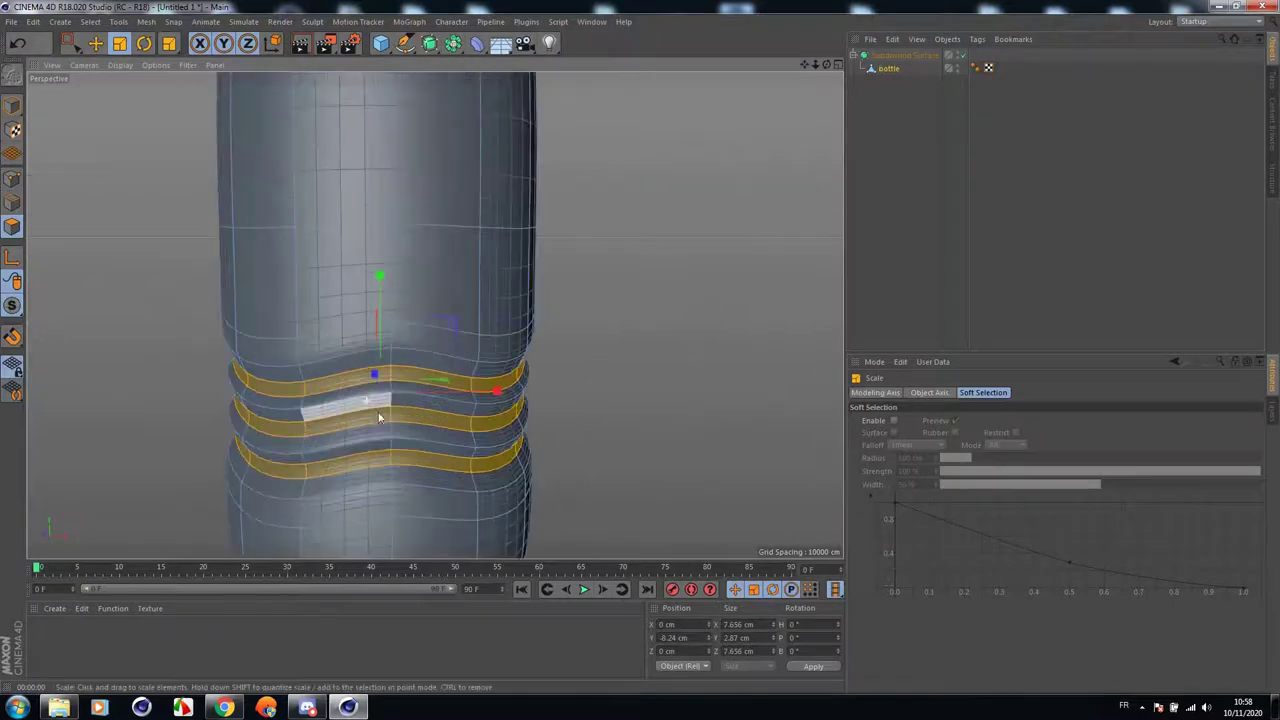
pyautogui.moveTo(804, 65); pyautogui.dragTo(810, 5)
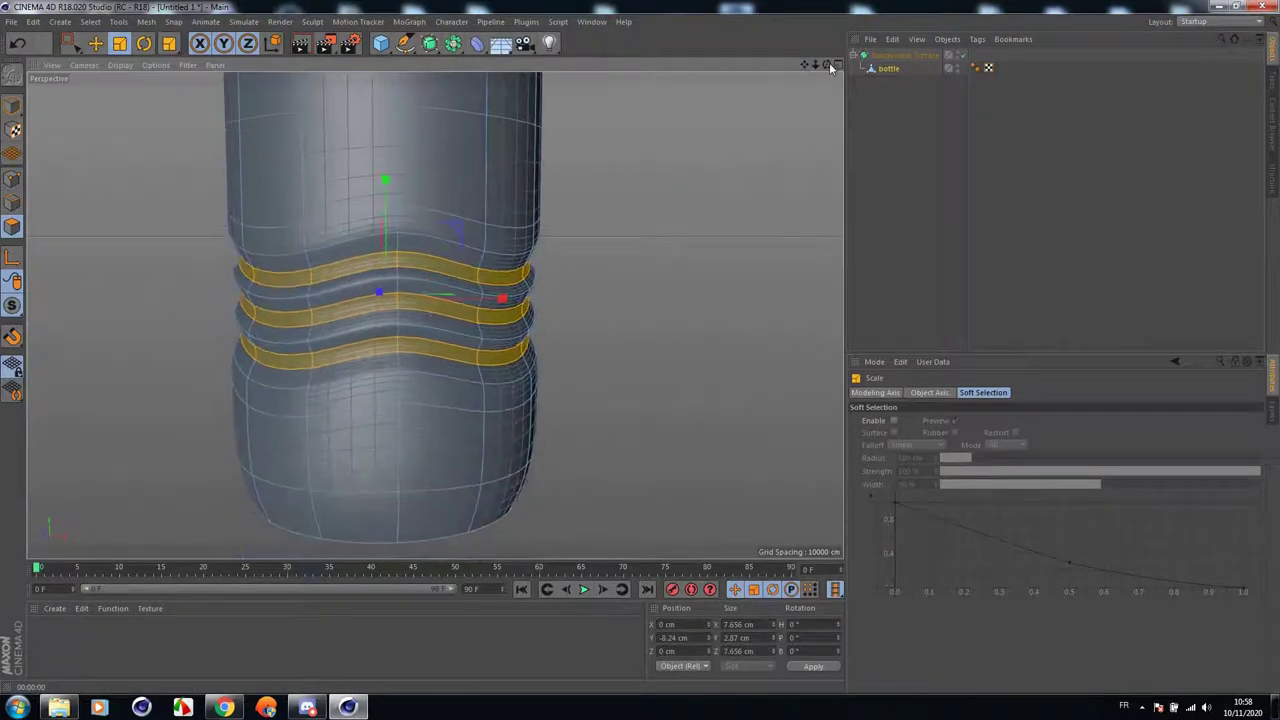
pyautogui.moveTo(828, 66); pyautogui.dragTo(844, 88)
pyautogui.scroll(2, 436, 300)
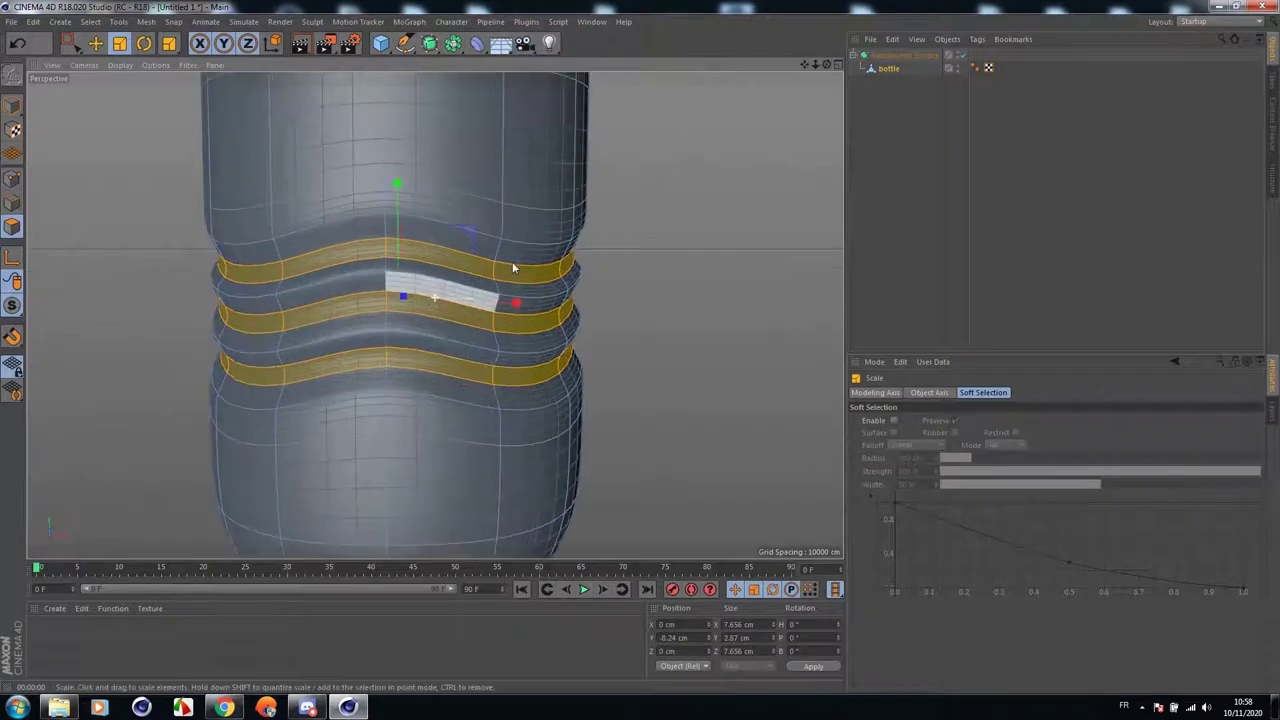
pyautogui.rightClick(665, 238)
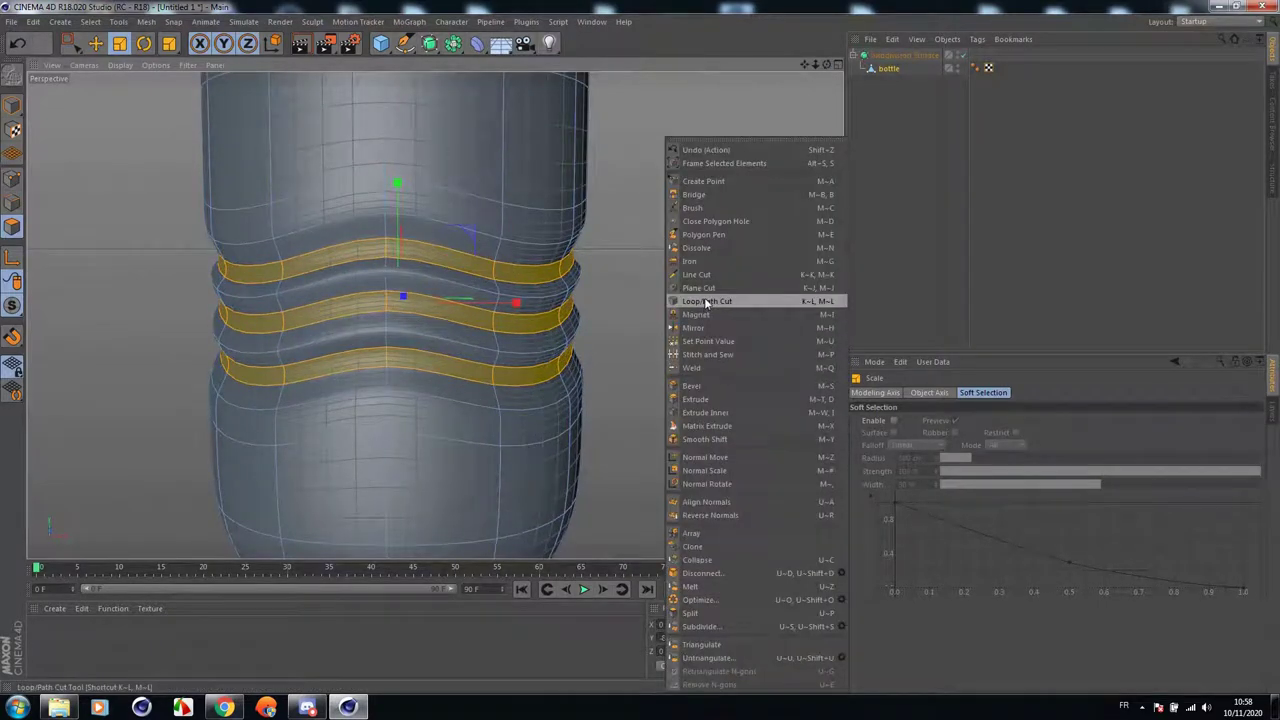
pyautogui.click(707, 301)
pyautogui.scroll(2, 437, 170)
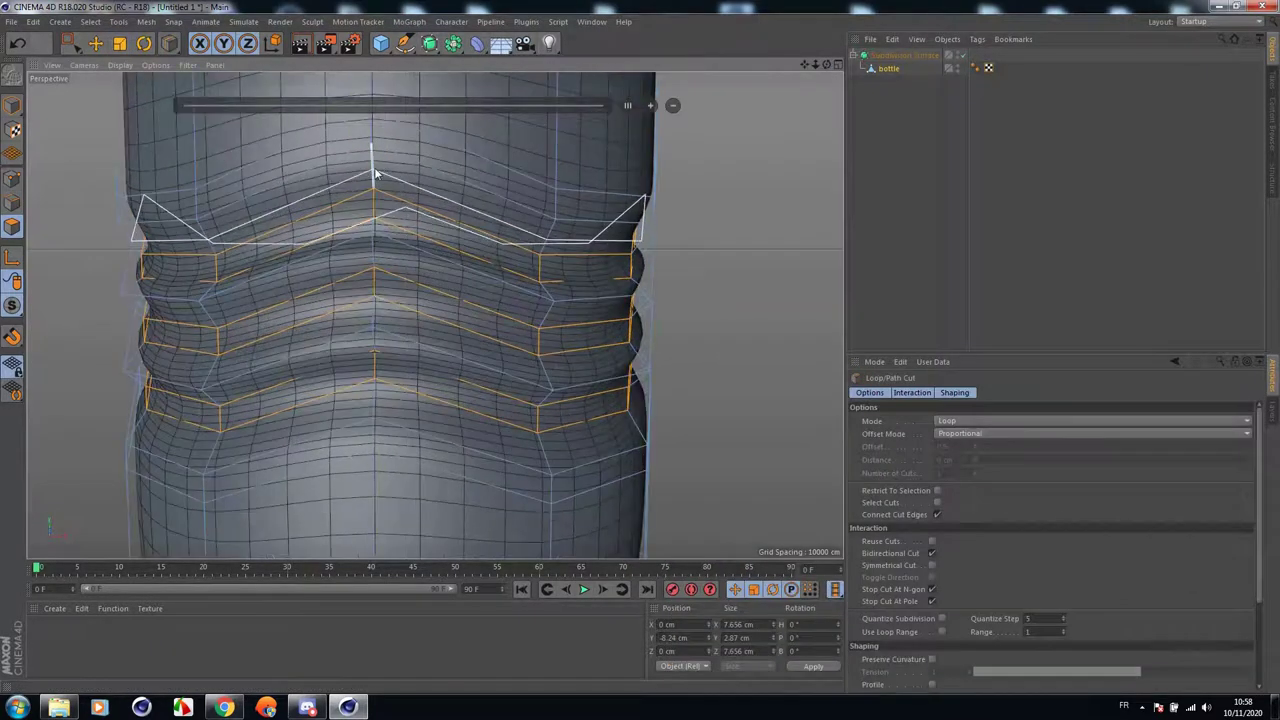
pyautogui.rightClick(382, 222)
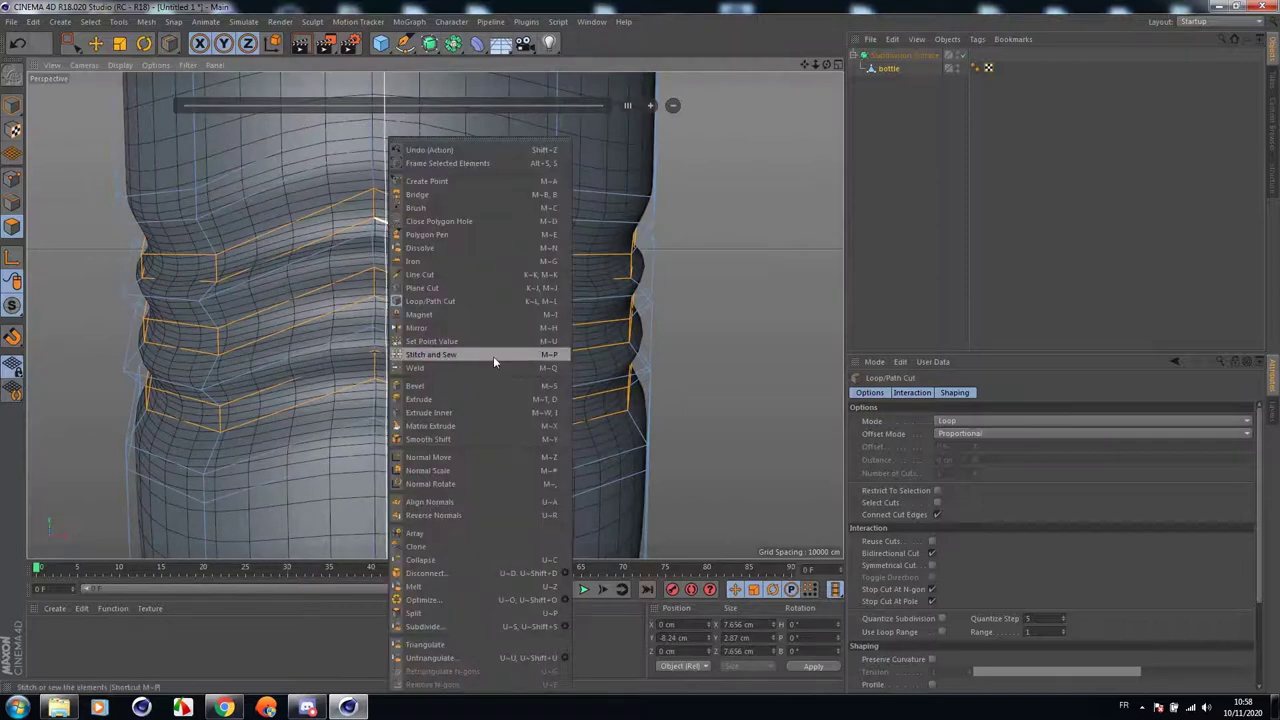
pyautogui.click(430, 303)
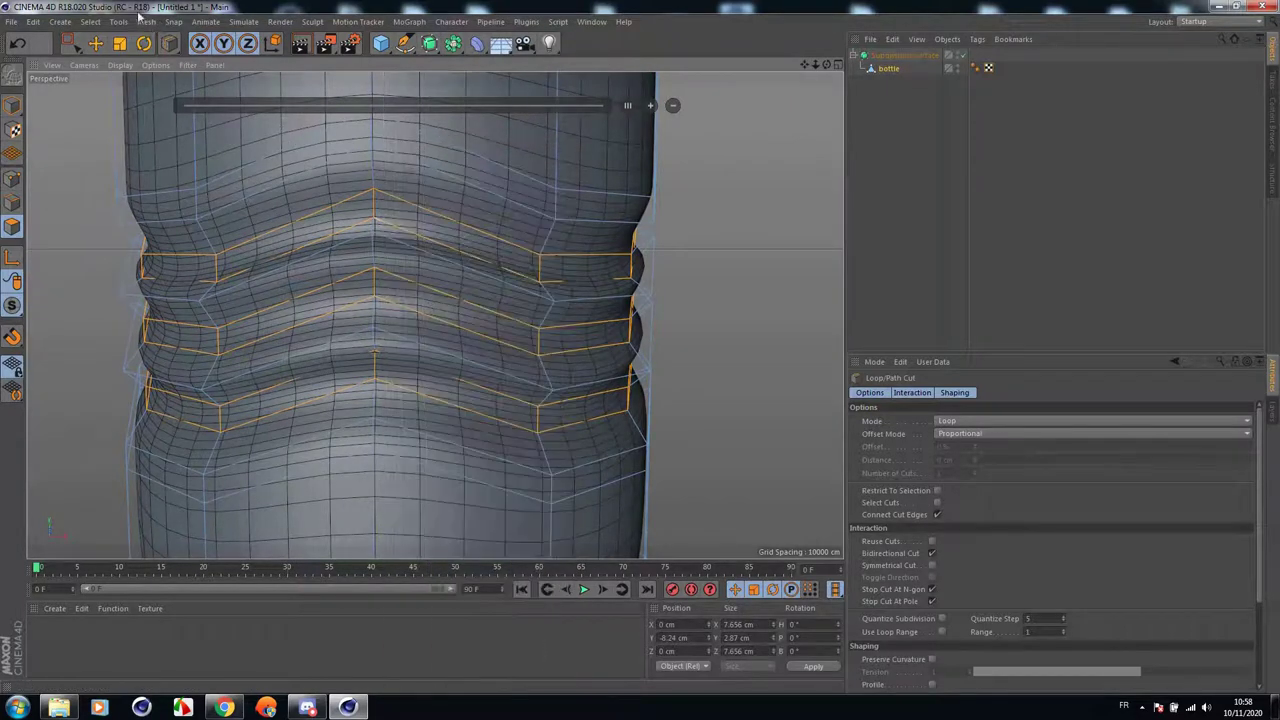
pyautogui.scroll(1, 371, 186)
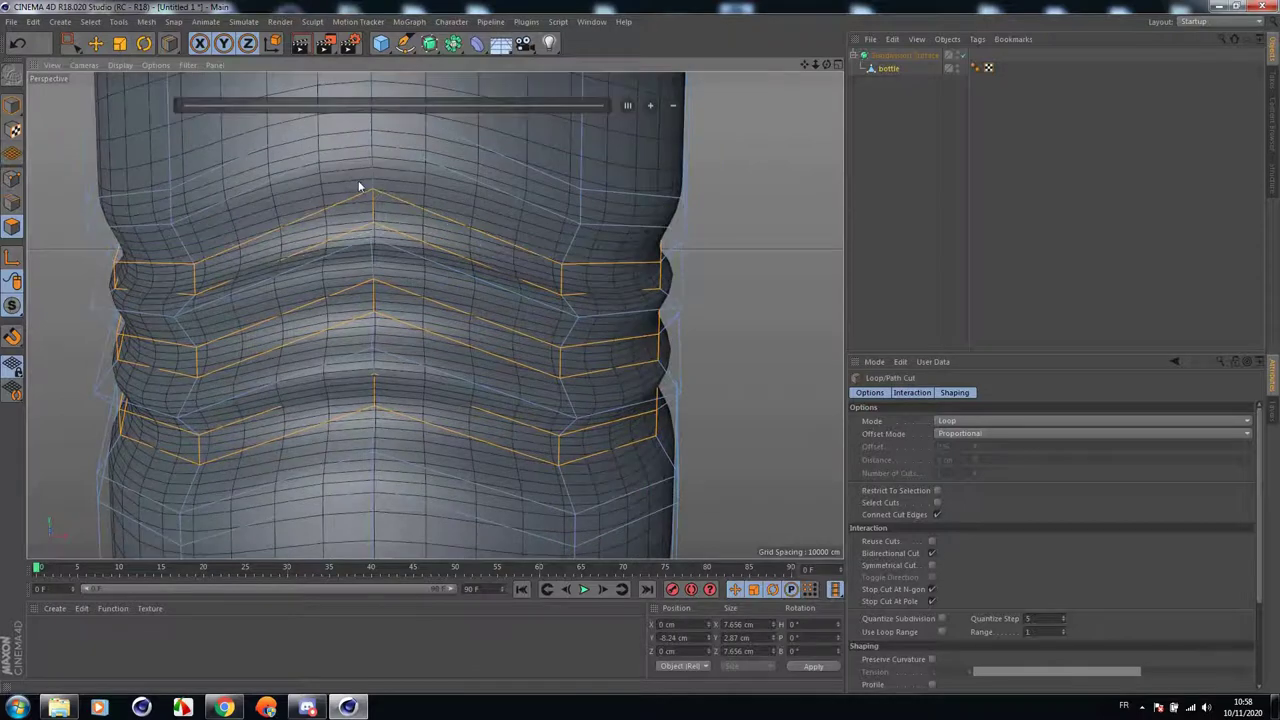
pyautogui.scroll(1, 371, 186)
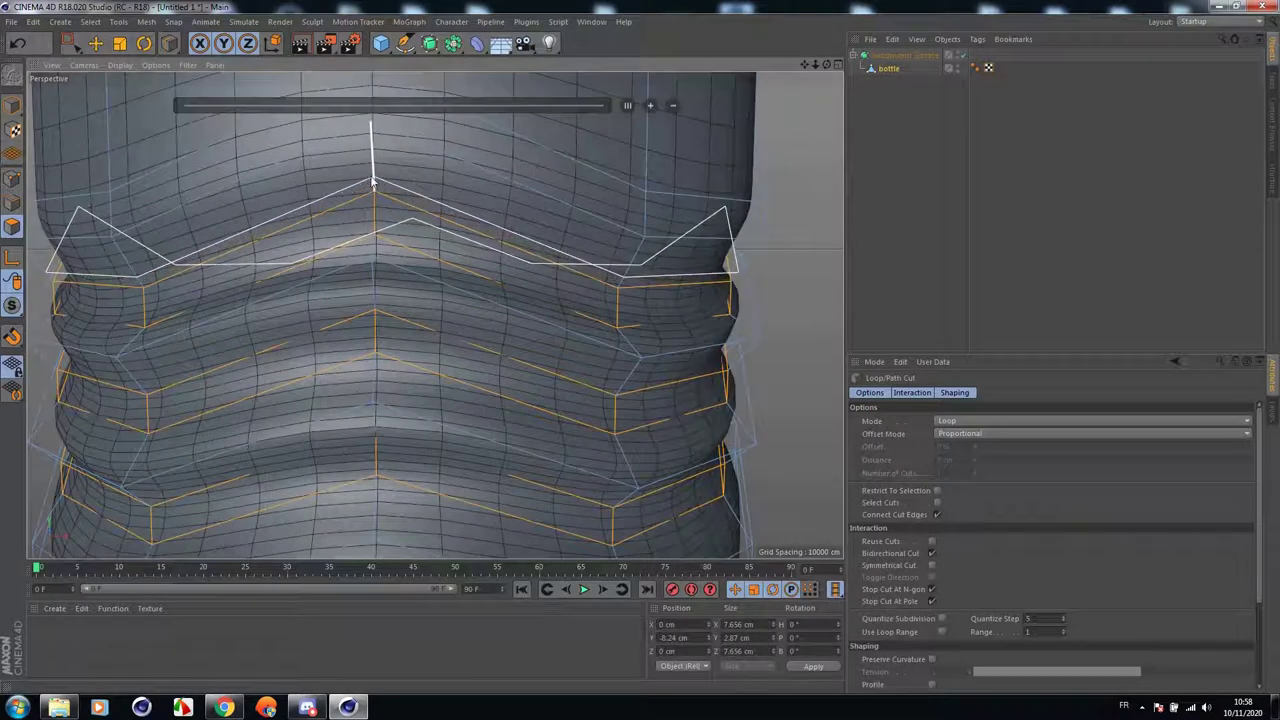
pyautogui.click(371, 184)
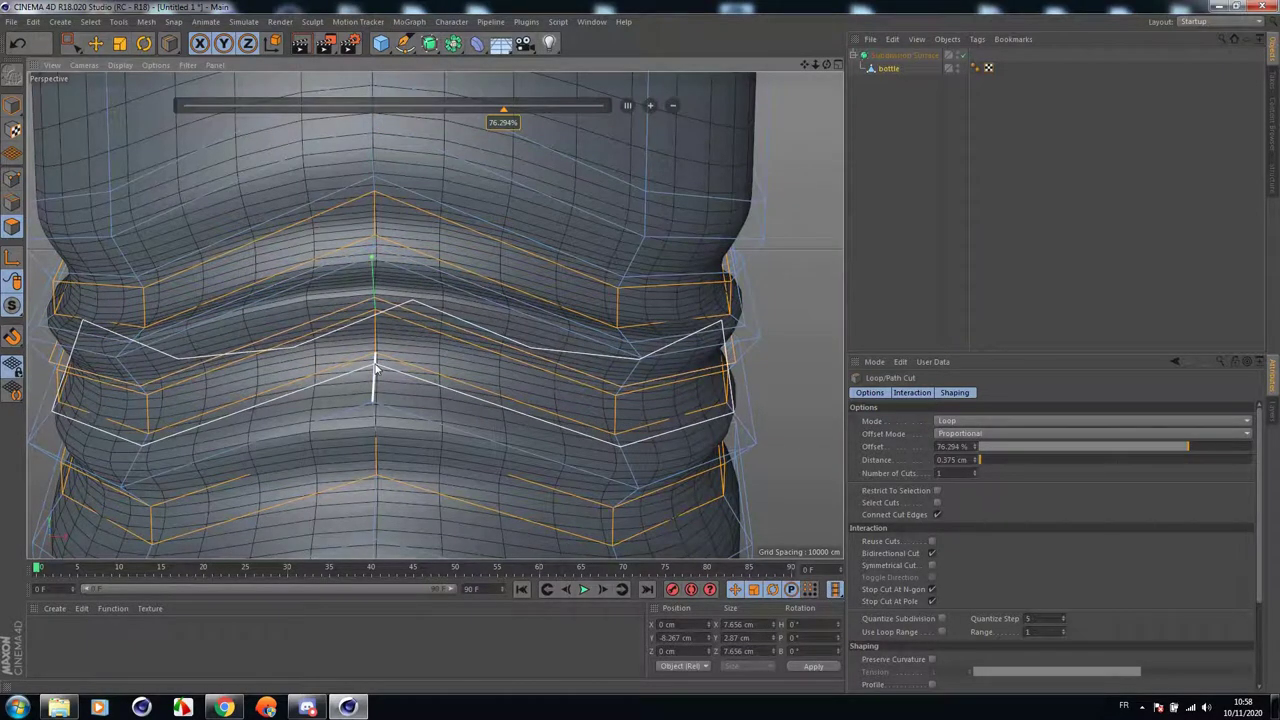
# Add loop cuts just above and just below the lower wavy band, at offsets of 63.821% and 24.787%.
pyautogui.moveTo(802, 65); pyautogui.dragTo(866, 0)
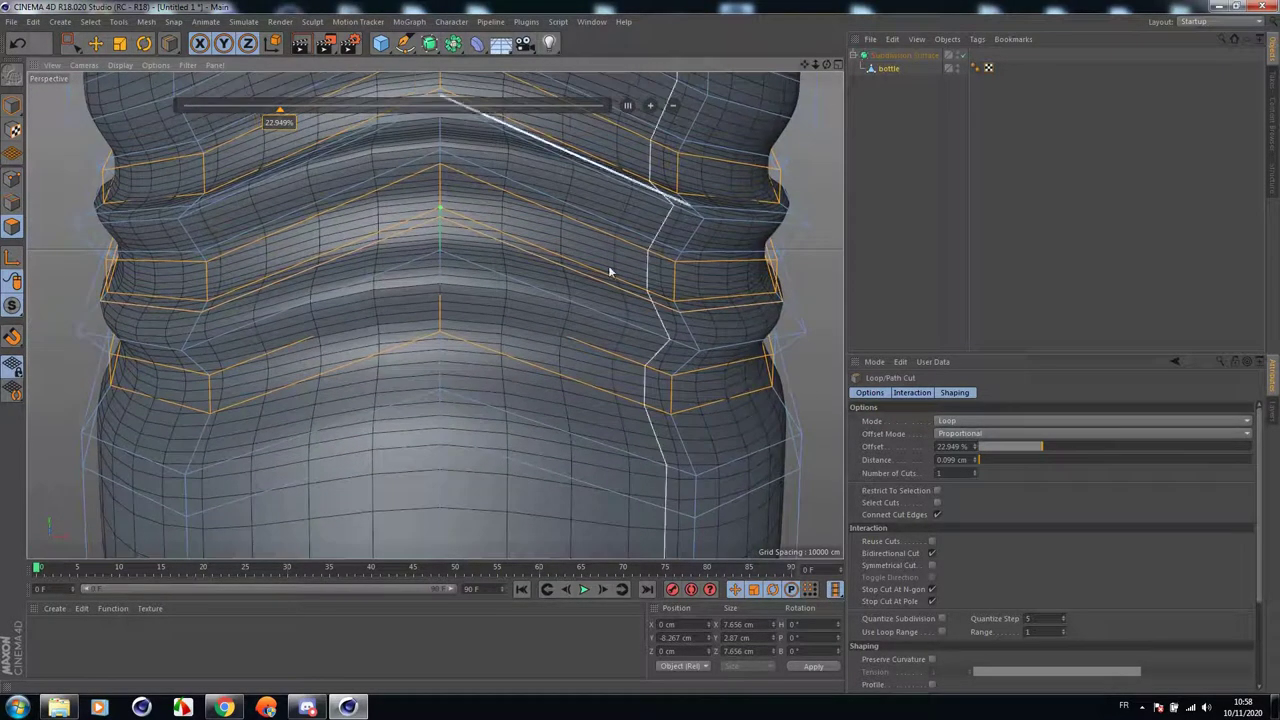
pyautogui.click(440, 276)
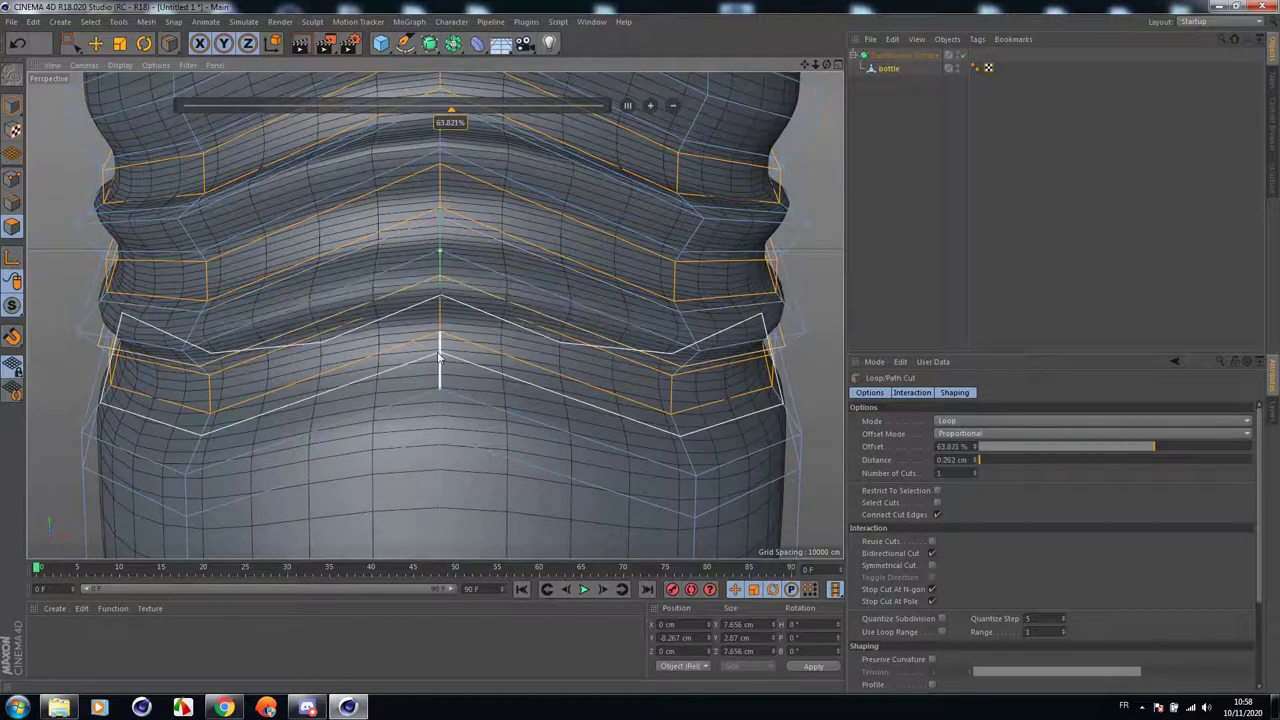
pyautogui.click(440, 346)
# Render the view to check the sharpened grooves, and undo the last loop cut.
pyautogui.scroll(-6, 411, 318)
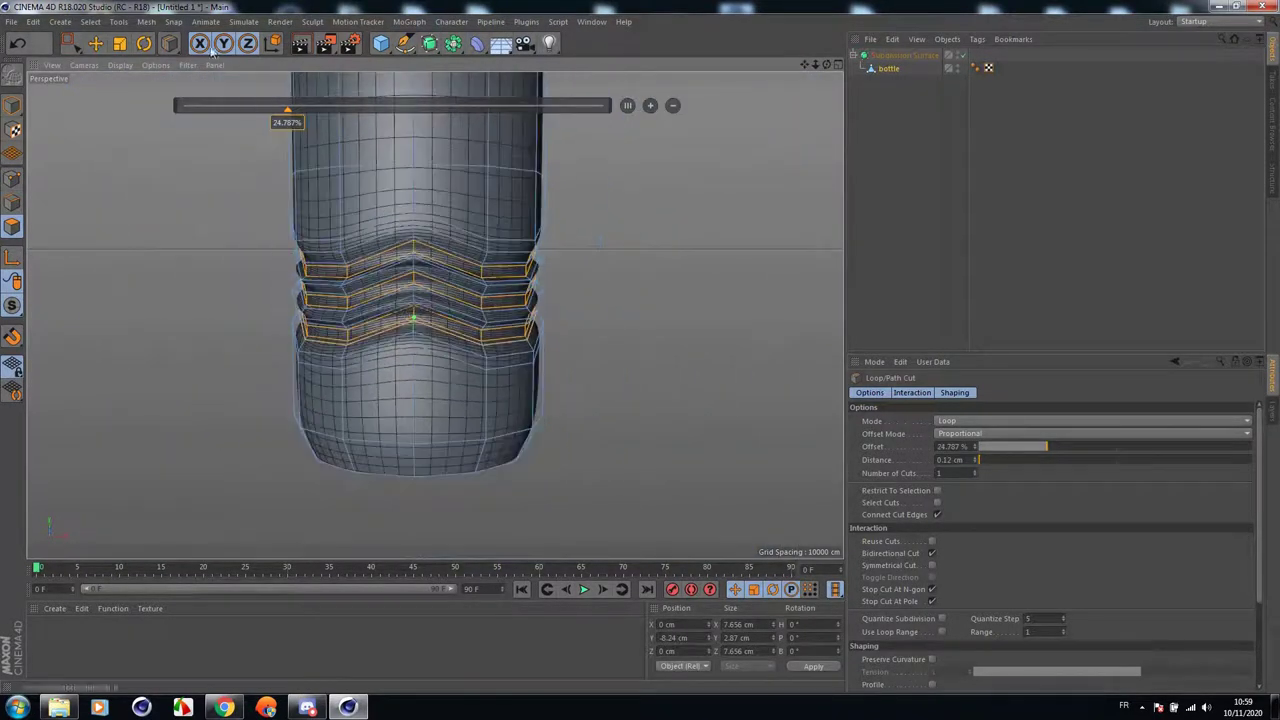
pyautogui.click(301, 43)
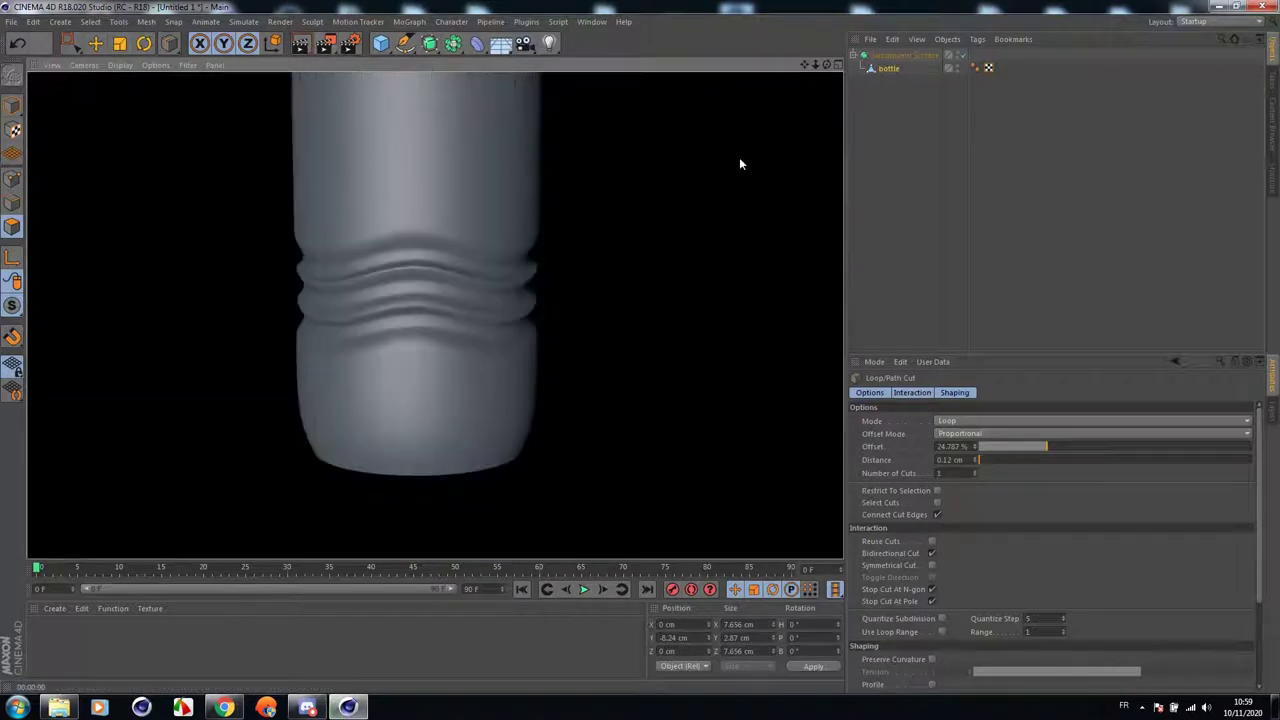
pyautogui.moveTo(827, 66)
pyautogui.mouseDown()
pyautogui.moveTo(790, 50)
pyautogui.moveTo(838, 77)
pyautogui.mouseUp()
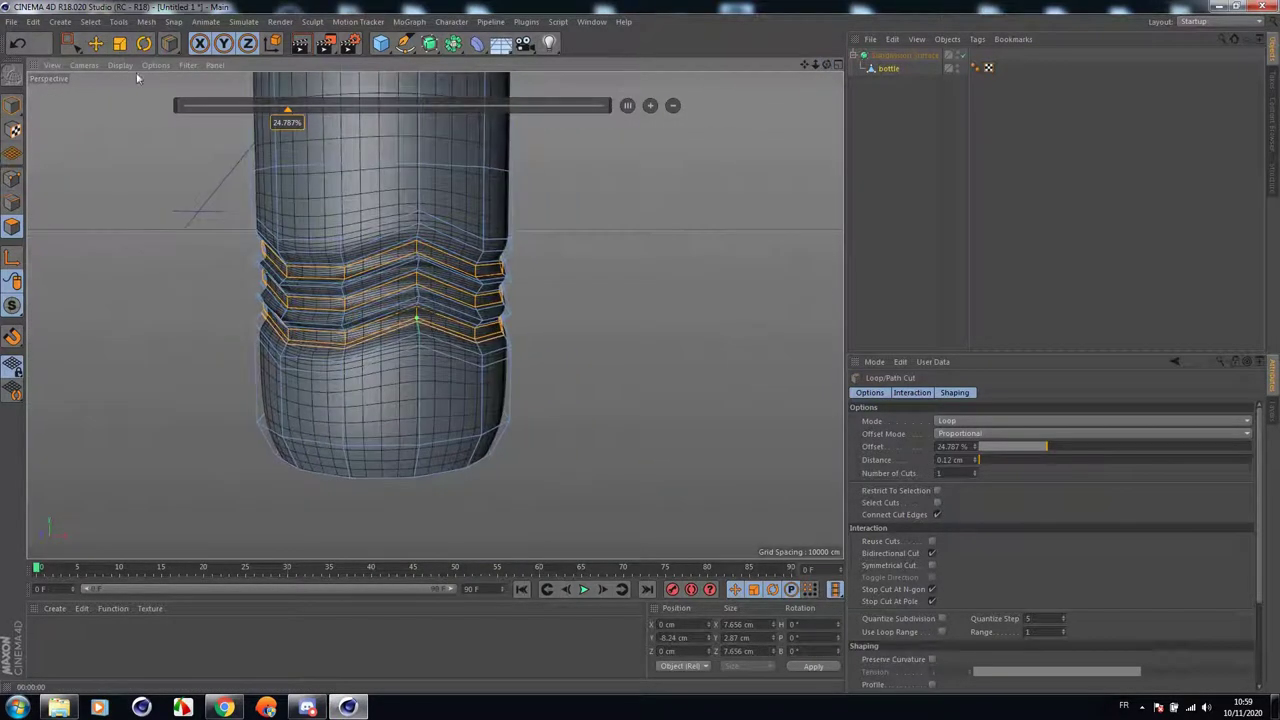
pyautogui.click(27, 46)
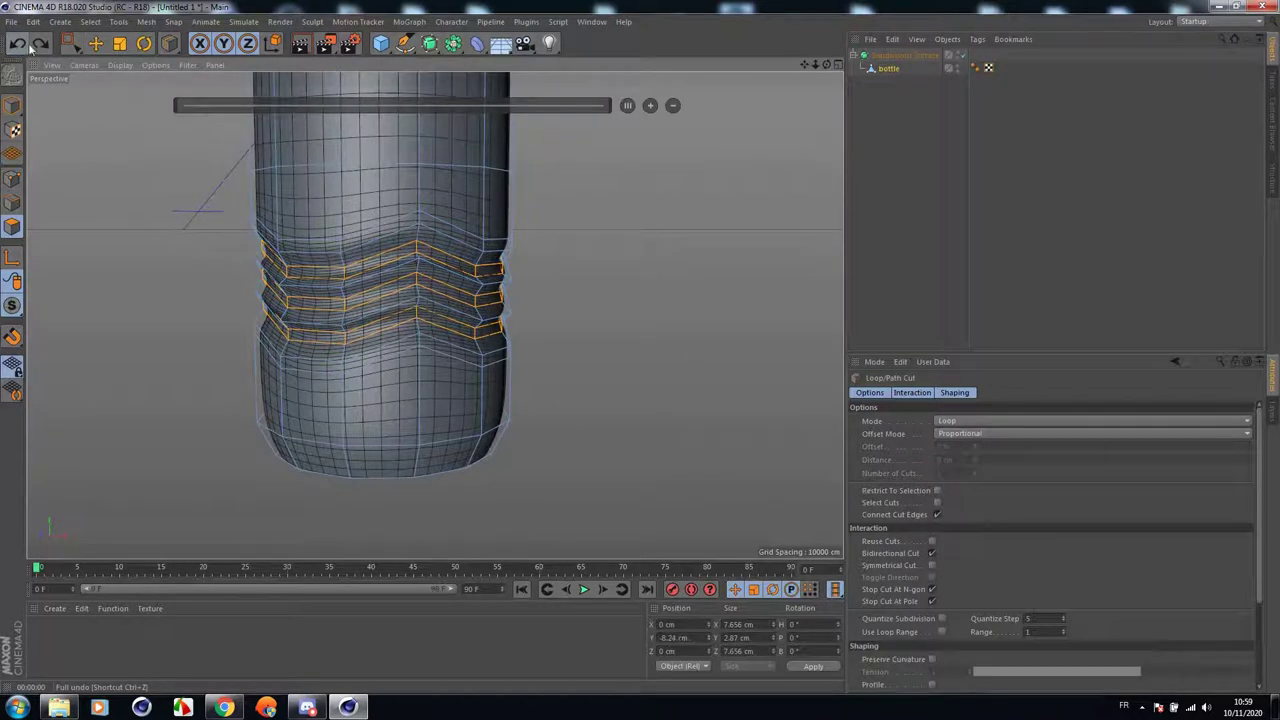
# Try loop cuts just below the upper wavy band at offsets of 31.371% and 56.214%, undoing each one.
pyautogui.scroll(5, 461, 191)
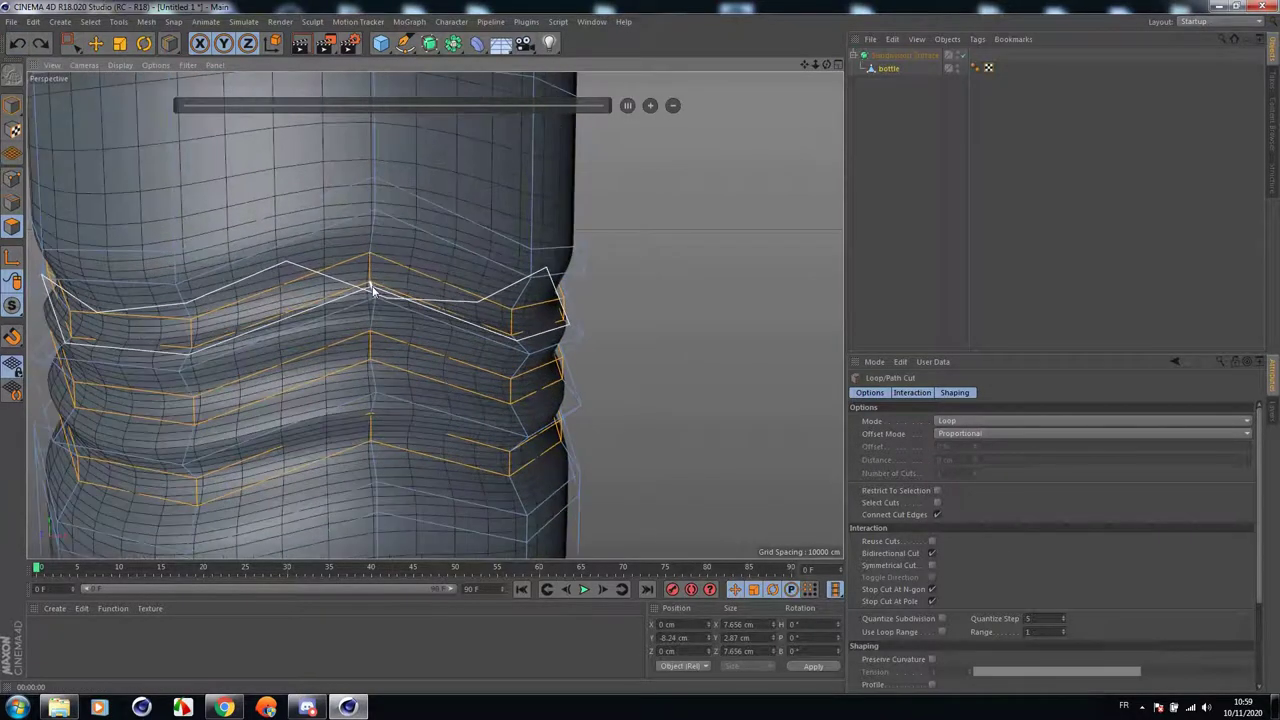
pyautogui.click(371, 290)
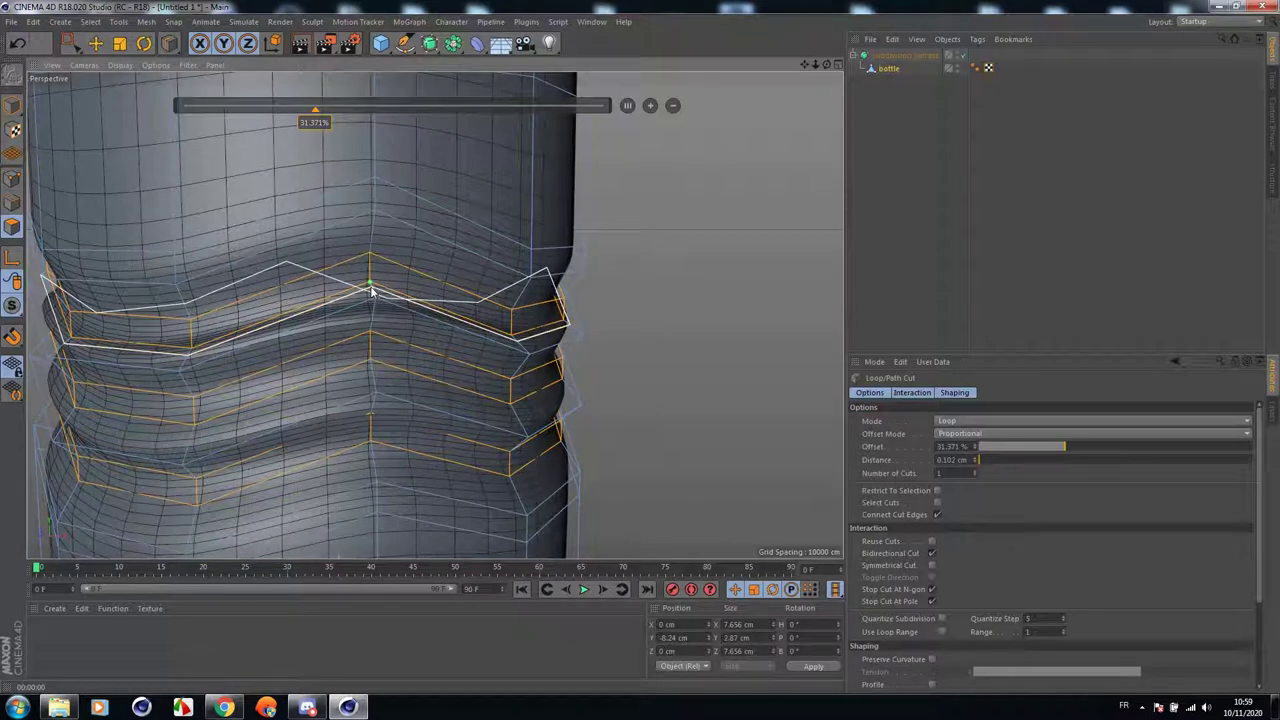
pyautogui.click(17, 41)
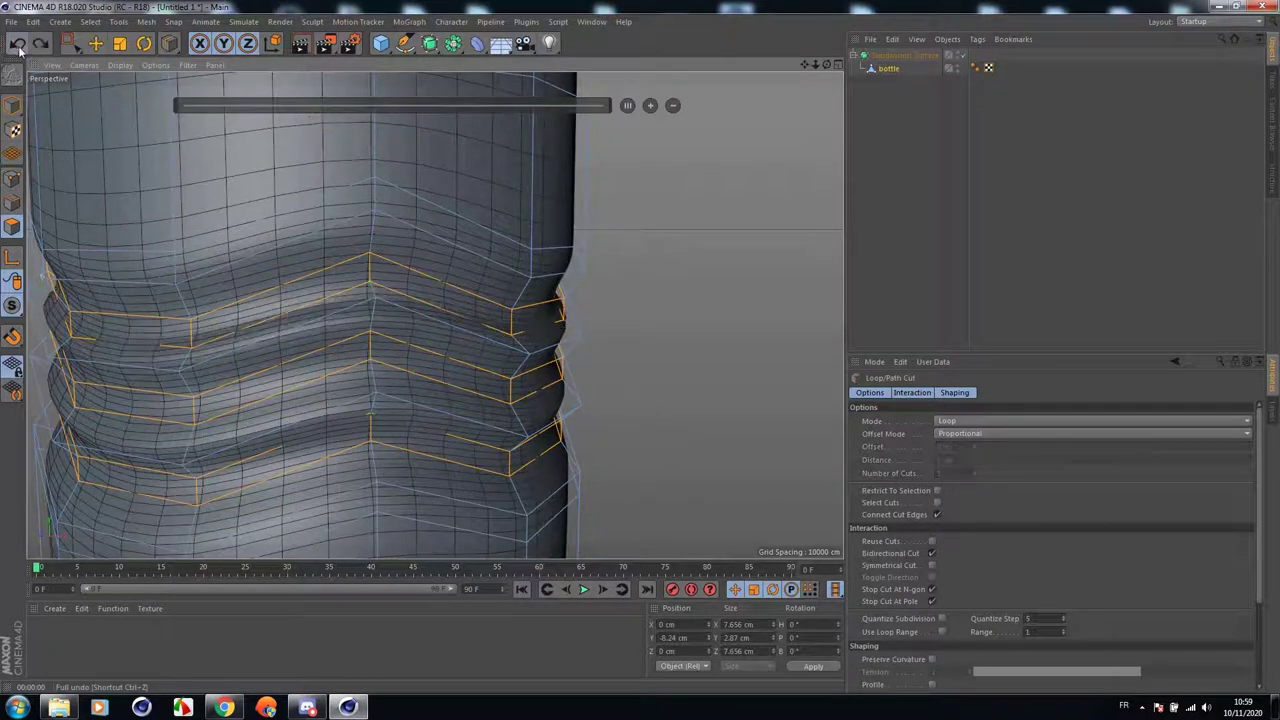
pyautogui.click(370, 291)
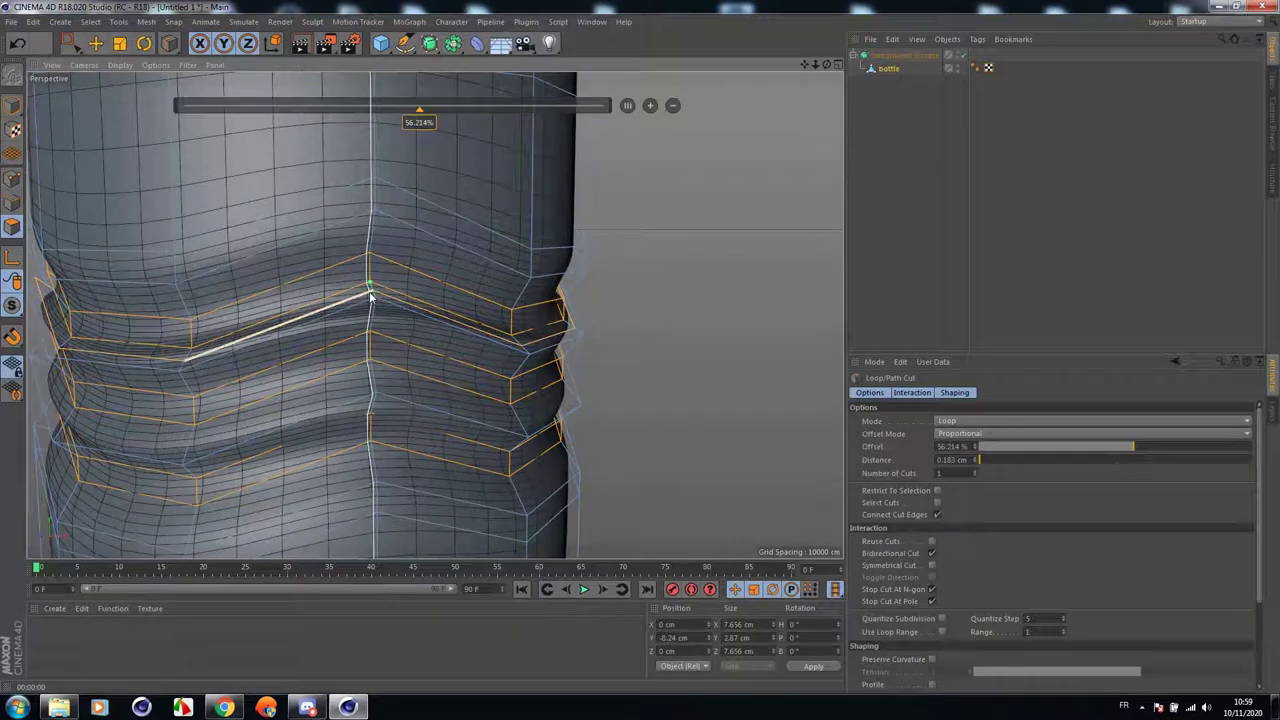
pyautogui.click(17, 41)
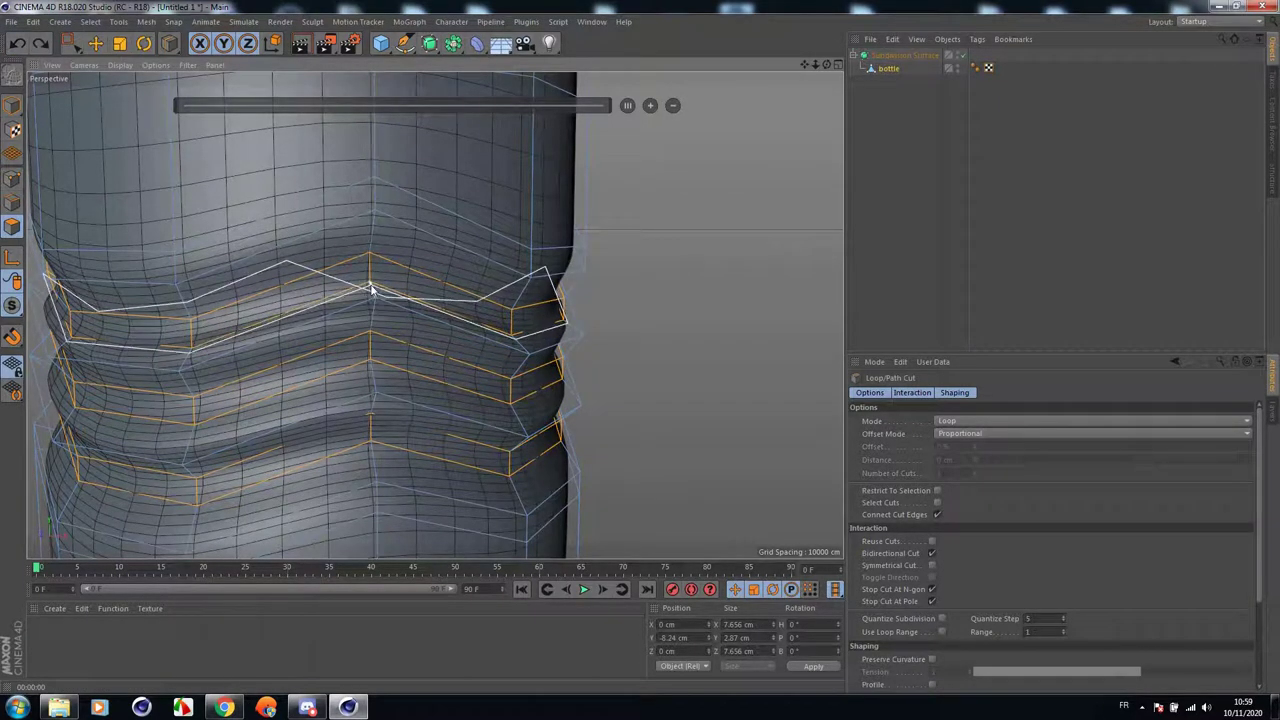
# Add a loop cut just above the upper wavy band at an offset of 62.678%.
pyautogui.moveTo(370, 291); pyautogui.dragTo(370, 241)
pyautogui.scroll(-3, 370, 241)
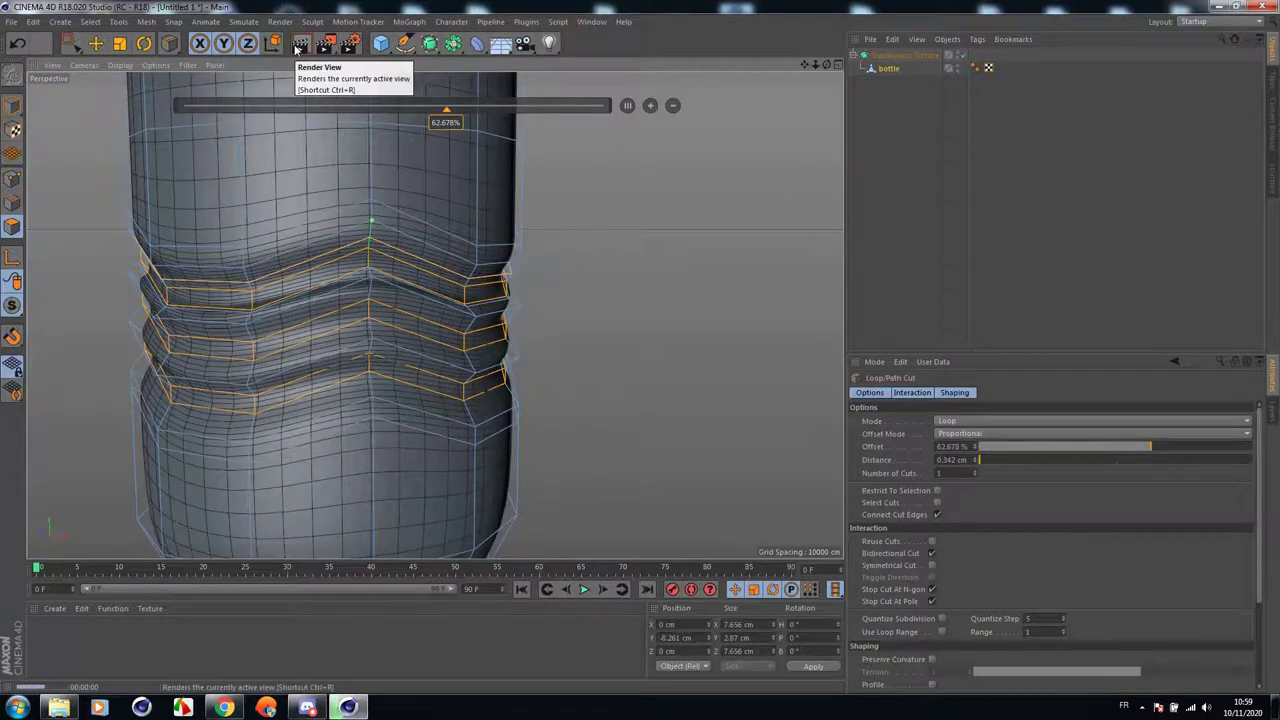
# Render the view, and add loop cuts just below the middle wavy band at 52.217% and just below the lower one at 71.94%.
pyautogui.click(299, 45)
pyautogui.scroll(3, 443, 342)
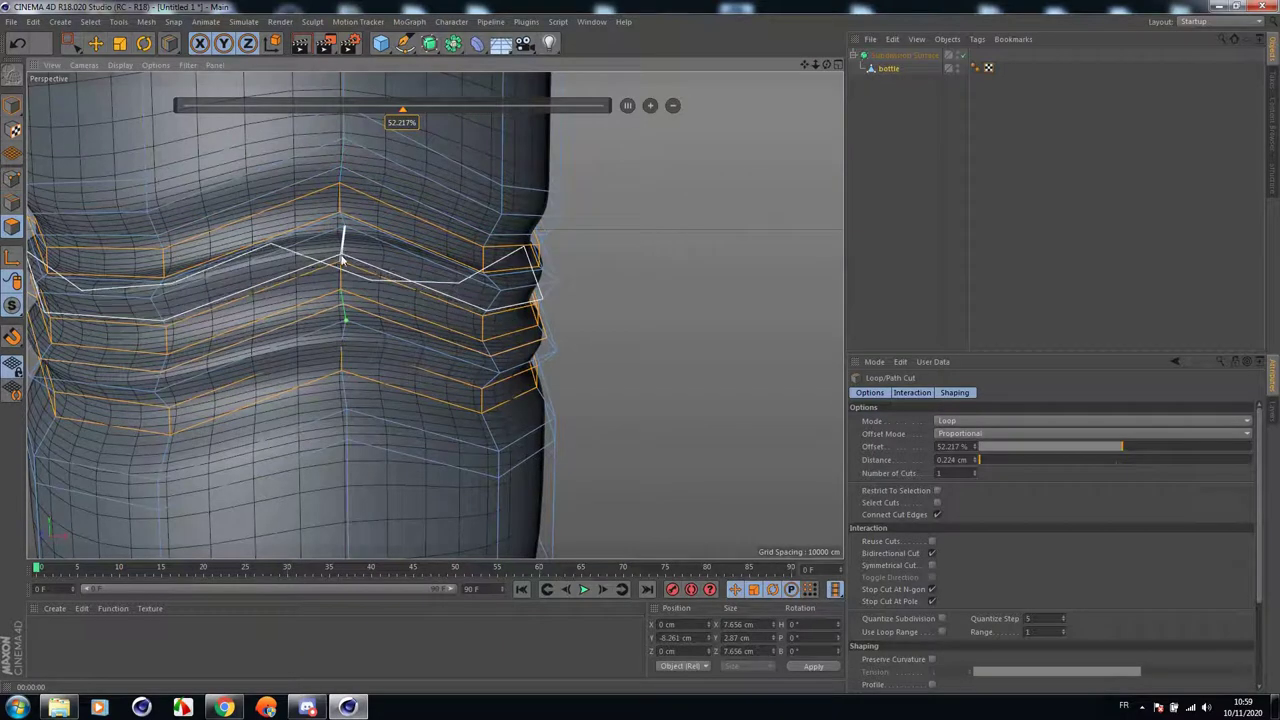
pyautogui.click(342, 335)
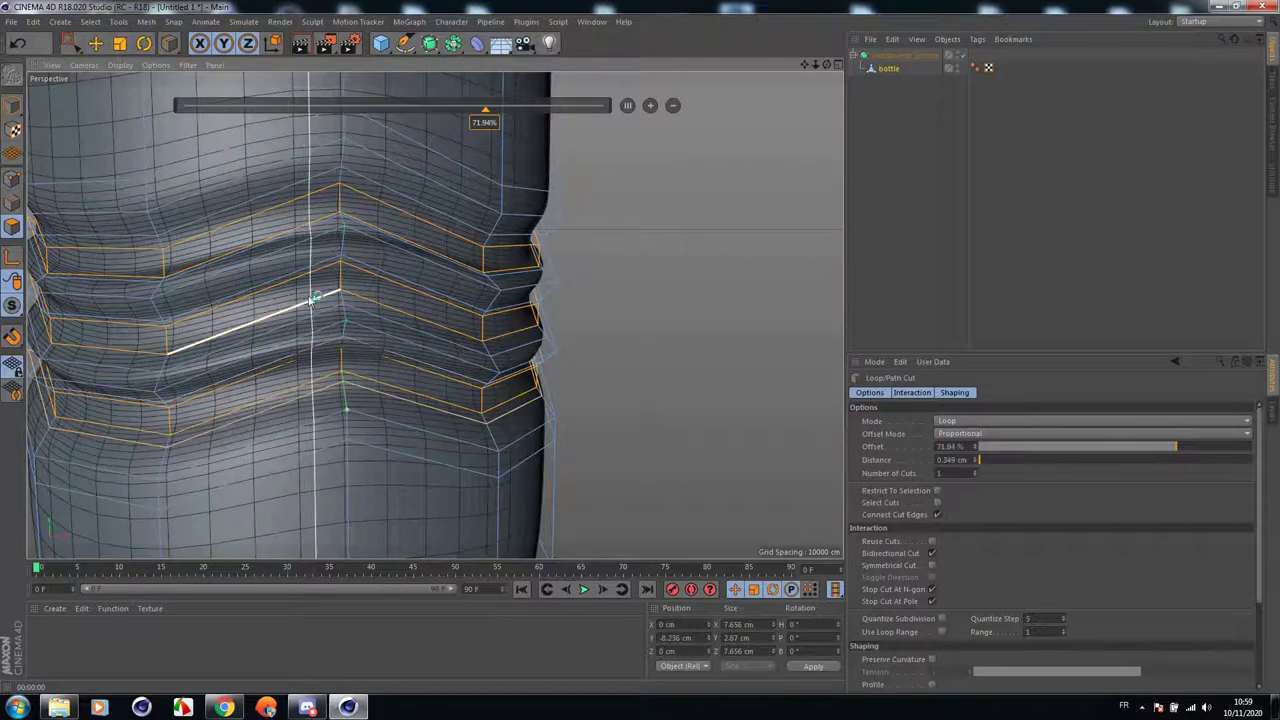
# Render the lower part of the bottle from two viewing angles to check the shape of the wavy grooves.
pyautogui.scroll(-3, 310, 300)
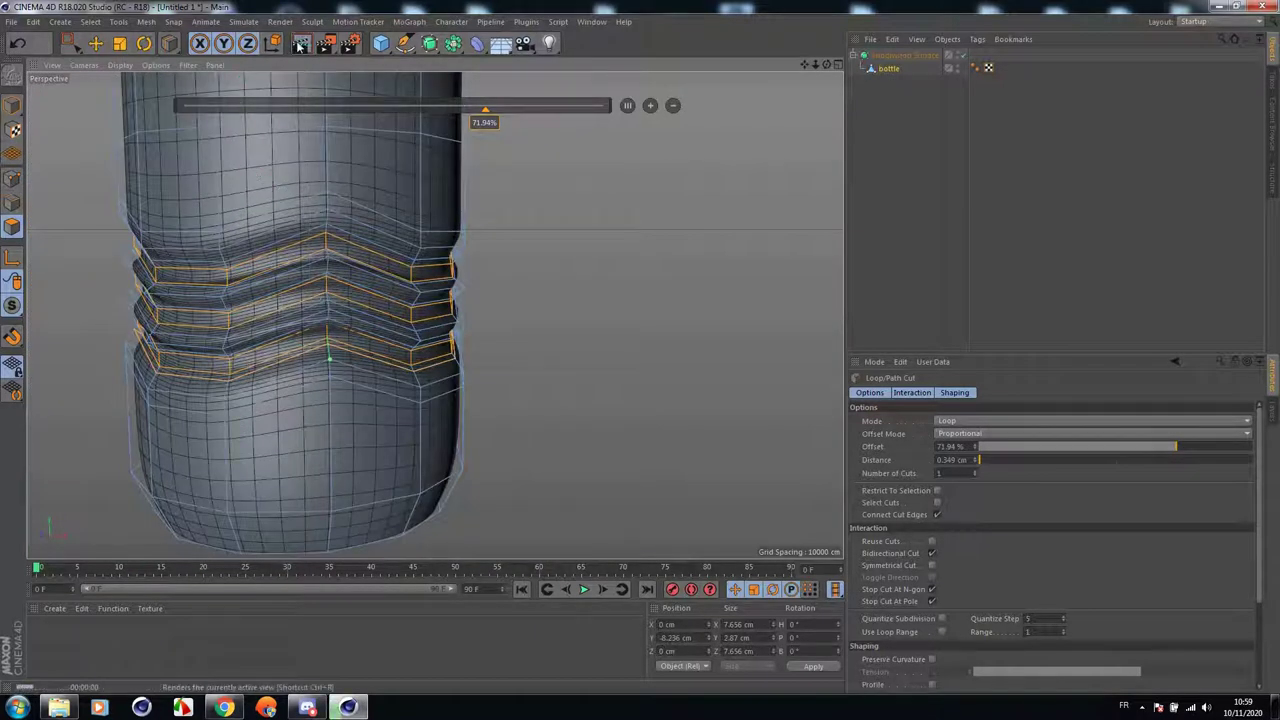
pyautogui.click(300, 45)
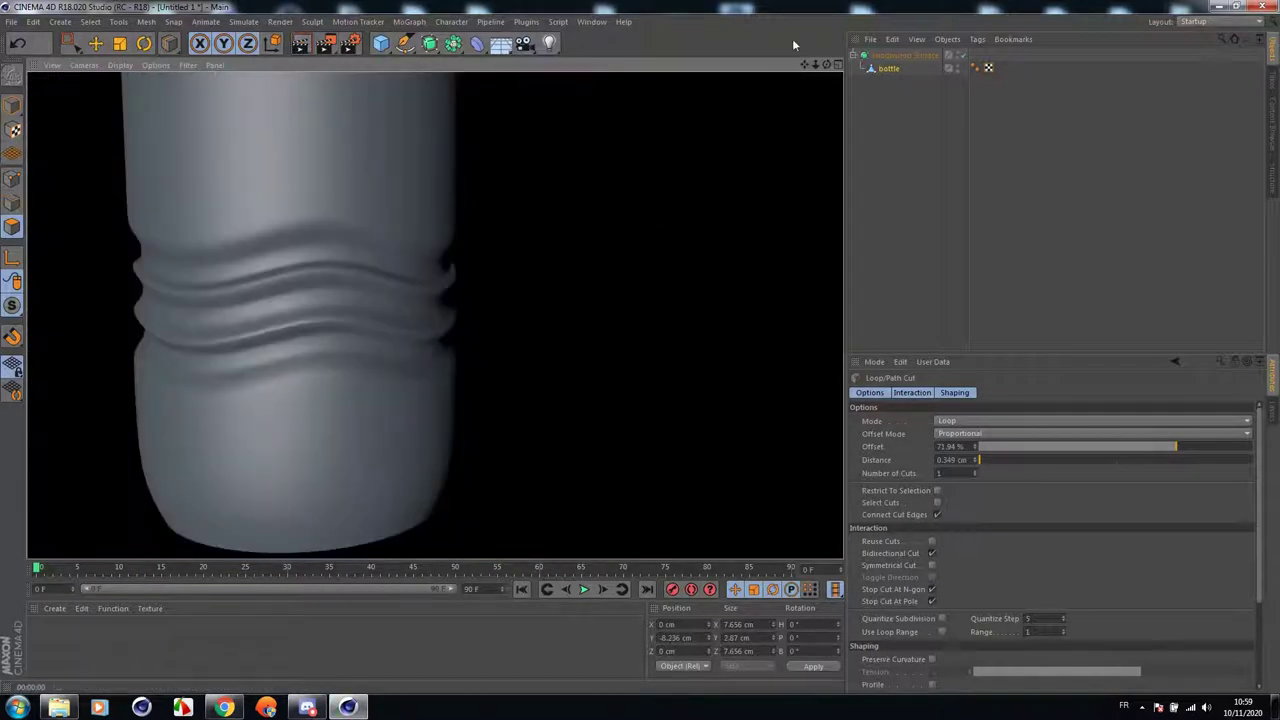
pyautogui.moveTo(826, 66); pyautogui.dragTo(670, 70)
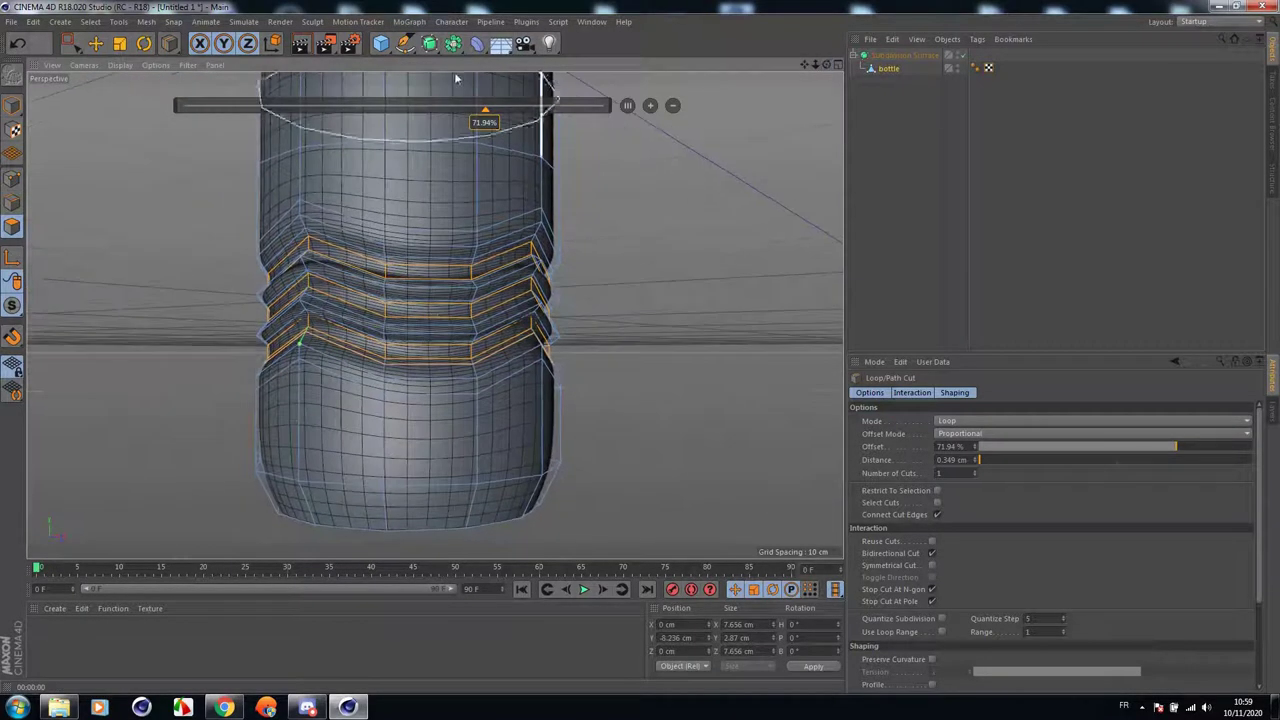
pyautogui.click(302, 45)
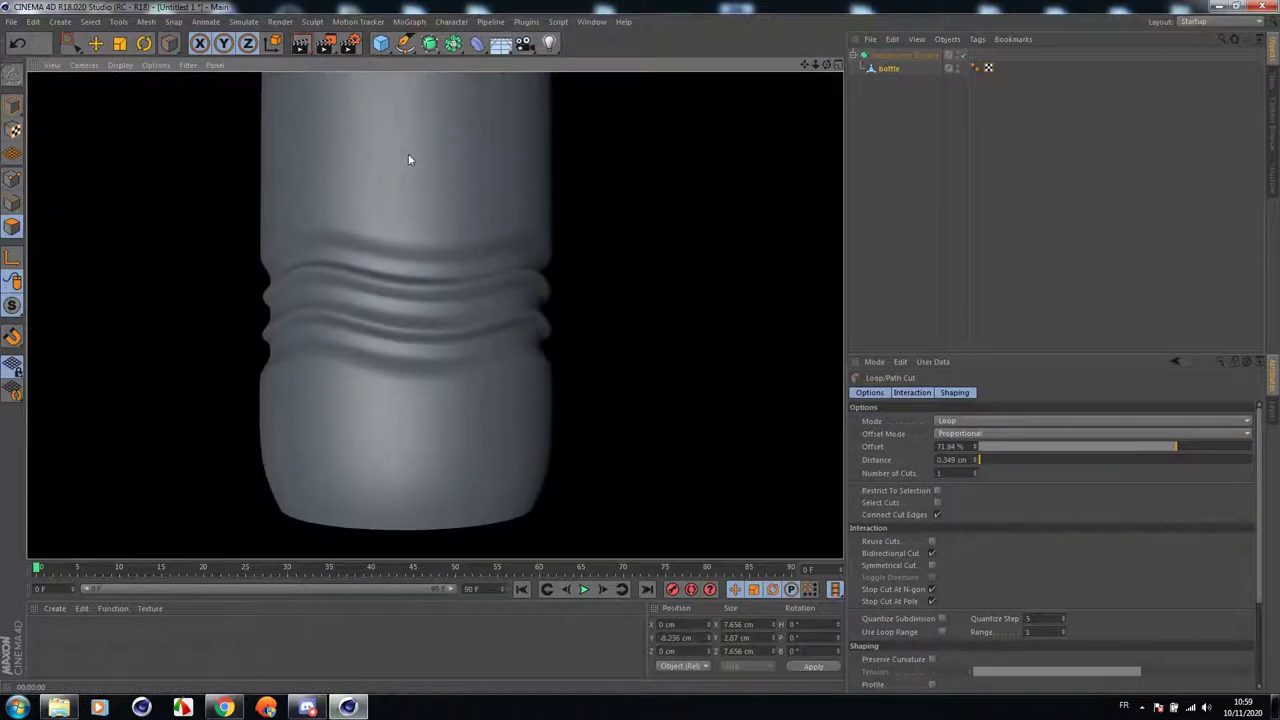
pyautogui.moveTo(815, 65); pyautogui.dragTo(605, 137)
pyautogui.scroll(2, 386, 206)
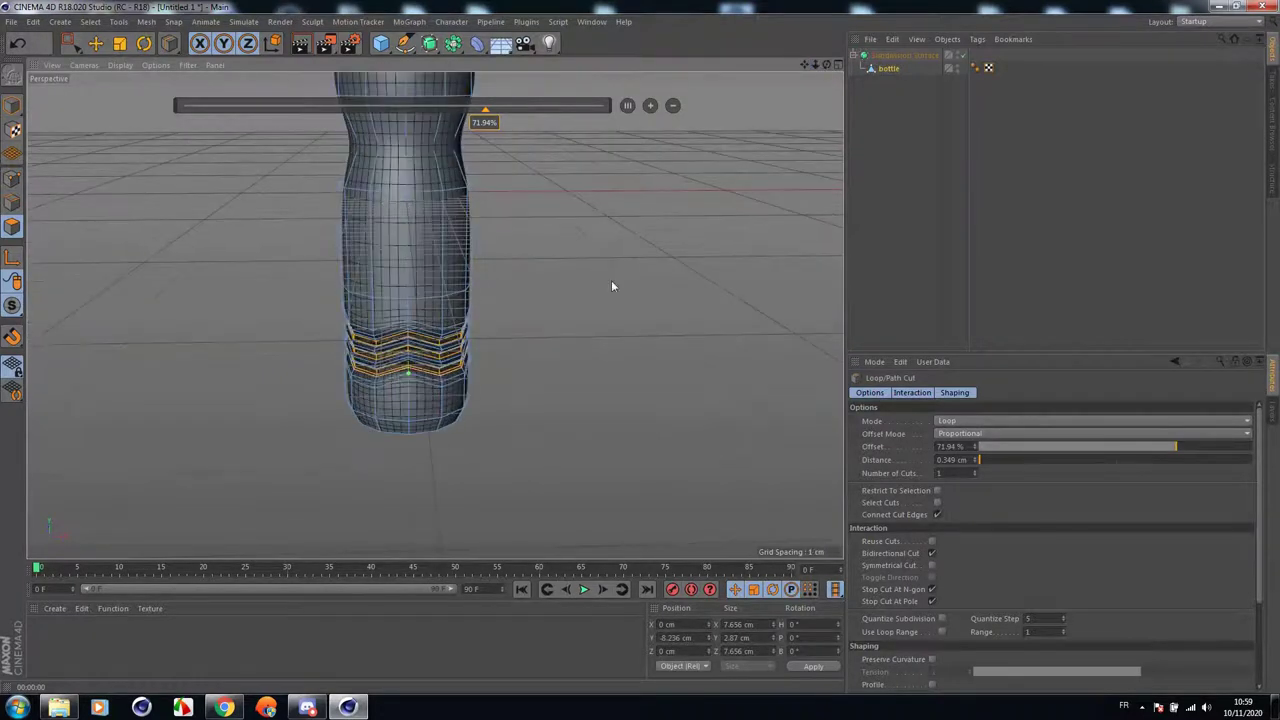
# In the Front view, select the edge loop at the raised ring above the label area and scale it to about 9.2 cm wide.
pyautogui.middleClick(611, 281)
pyautogui.middleClick(667, 463)
pyautogui.scroll(-3, 668, 462)
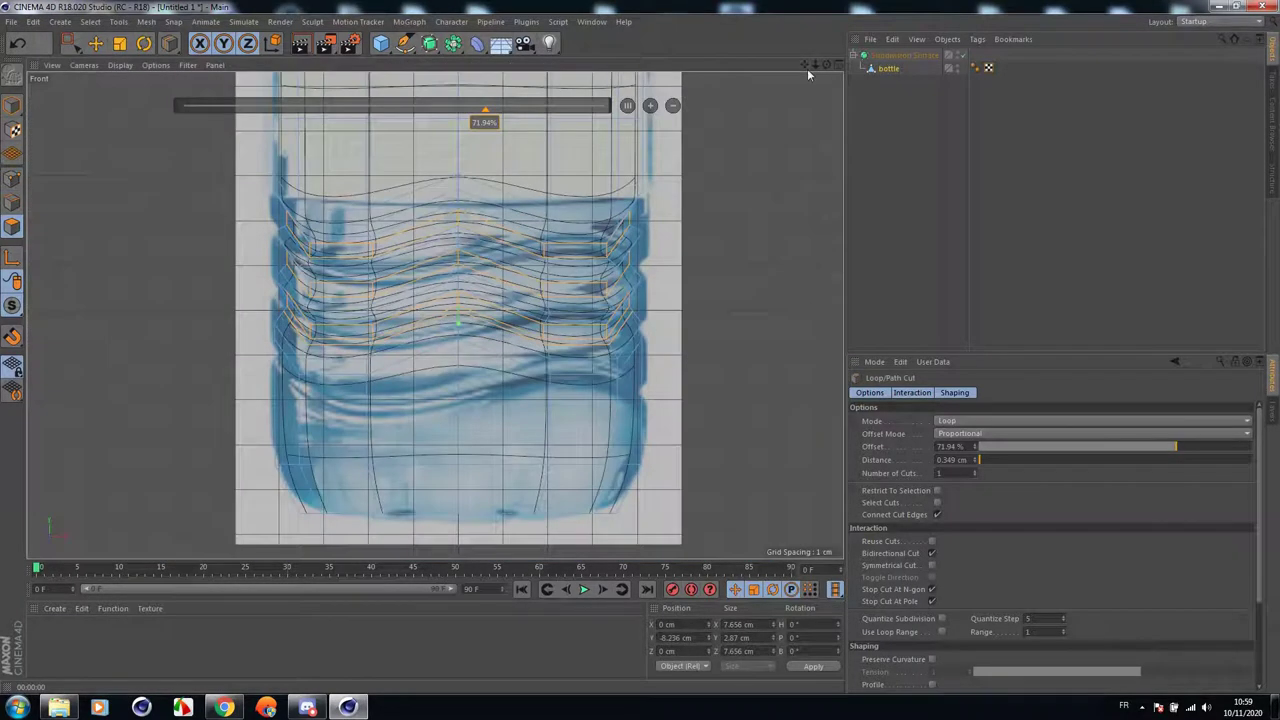
pyautogui.moveTo(806, 67); pyautogui.dragTo(806, 238)
pyautogui.click(7, 203)
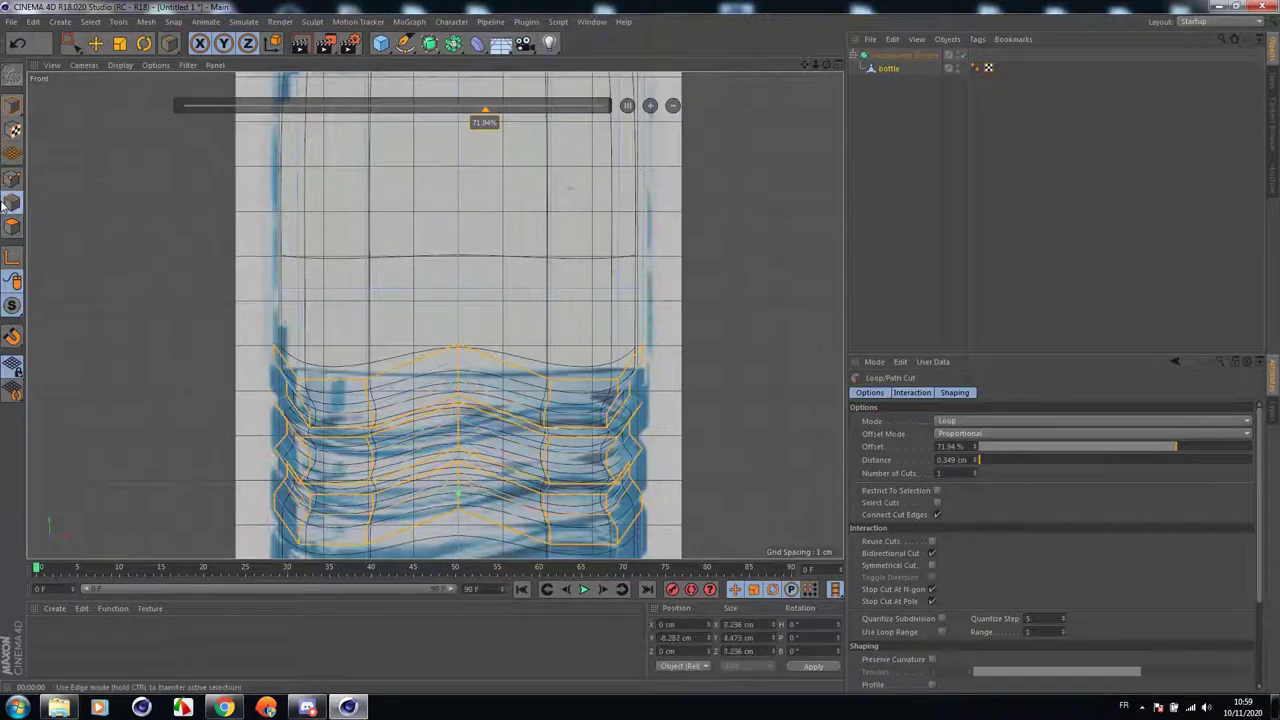
pyautogui.click(70, 43)
pyautogui.scroll(-3, 423, 266)
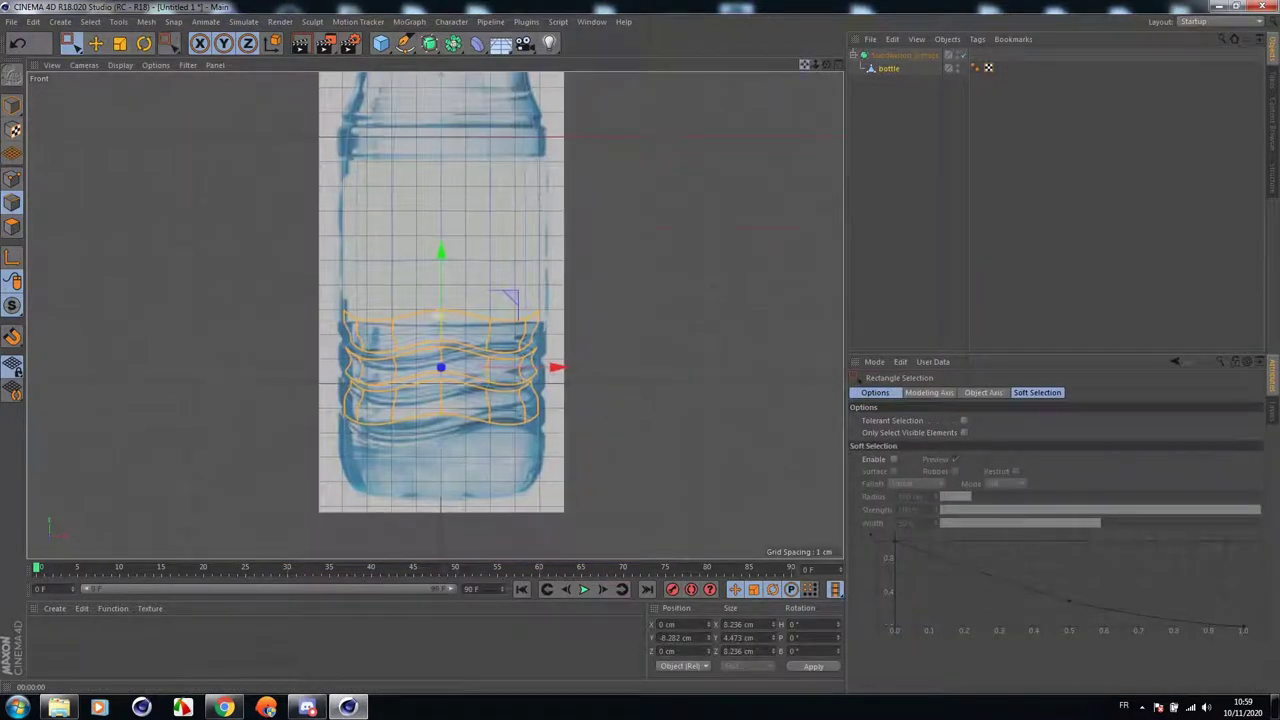
pyautogui.moveTo(805, 65); pyautogui.dragTo(824, 158)
pyautogui.scroll(3, 520, 203)
pyautogui.moveTo(312, 208); pyautogui.dragTo(596, 283)
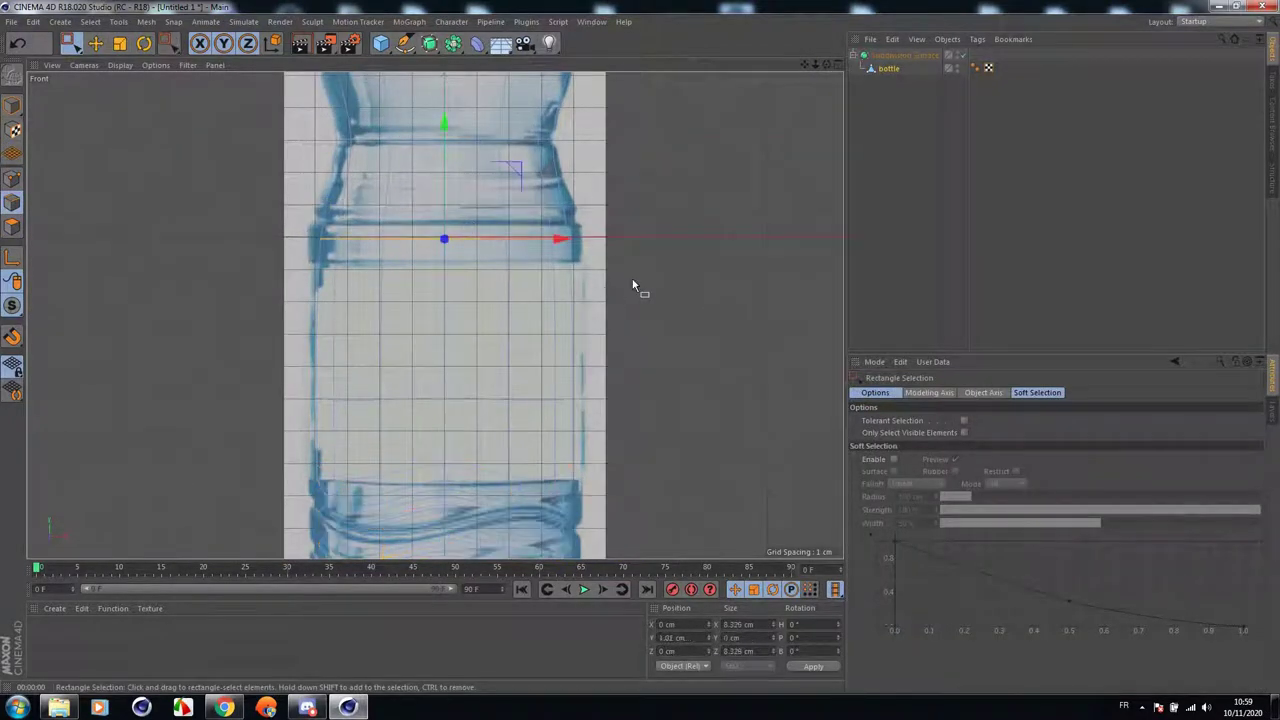
pyautogui.click(119, 43)
pyautogui.moveTo(160, 112); pyautogui.dragTo(208, 117)
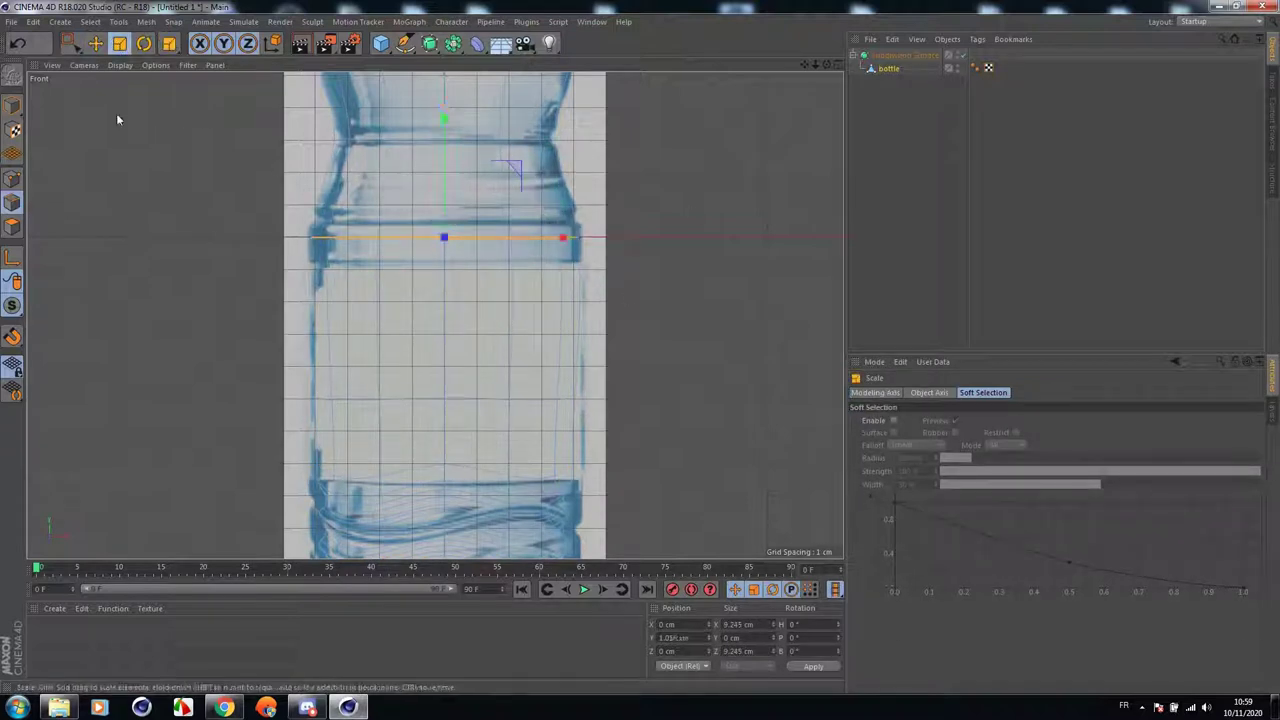
# Flatten the wavy edge loop just above the grooves with a Y size of 0 cm and raise it to about Y -6.03 cm.
pyautogui.click(95, 43)
pyautogui.click(490, 477)
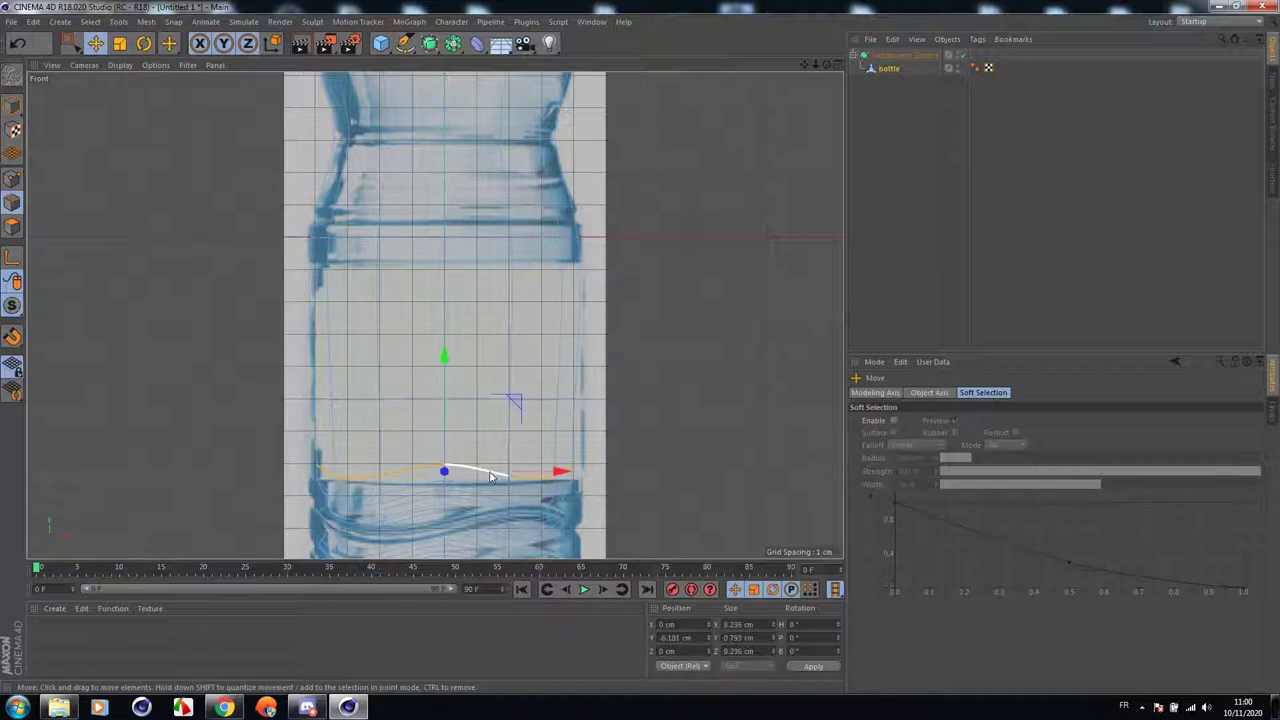
pyautogui.moveTo(805, 65); pyautogui.dragTo(805, 2)
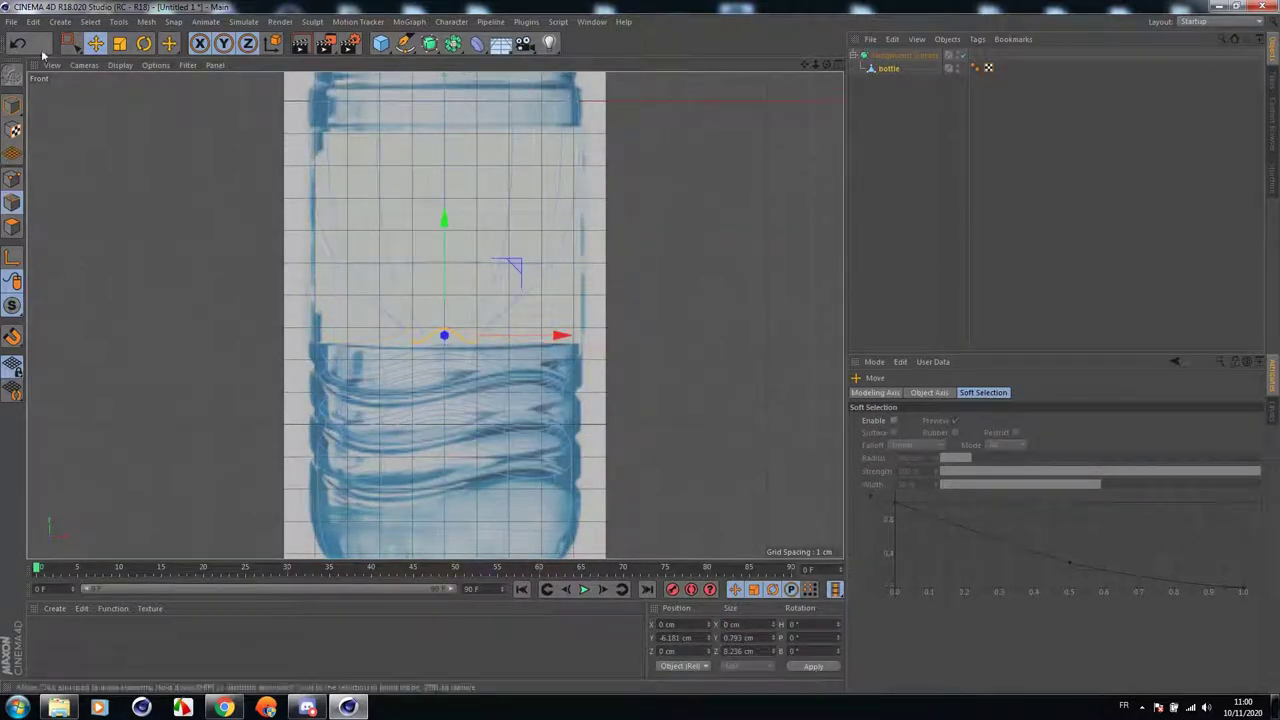
pyautogui.hotkey('ctrl', 'z')
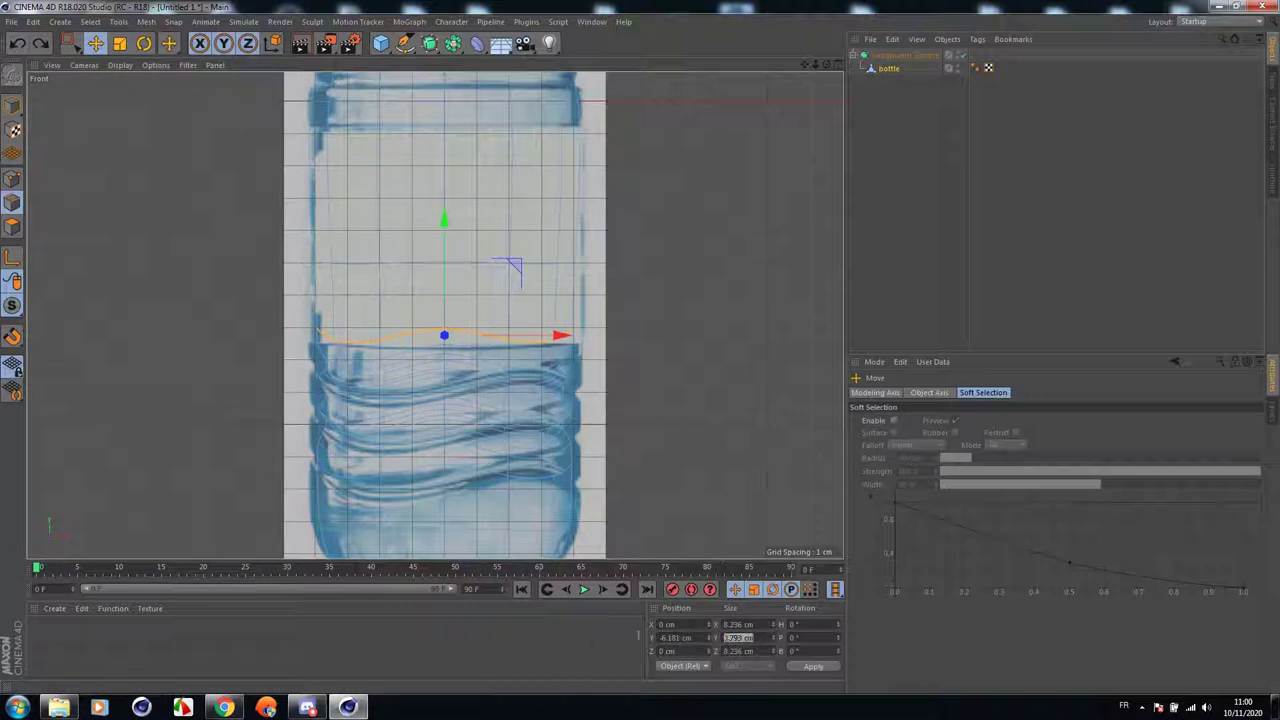
pyautogui.click(816, 666)
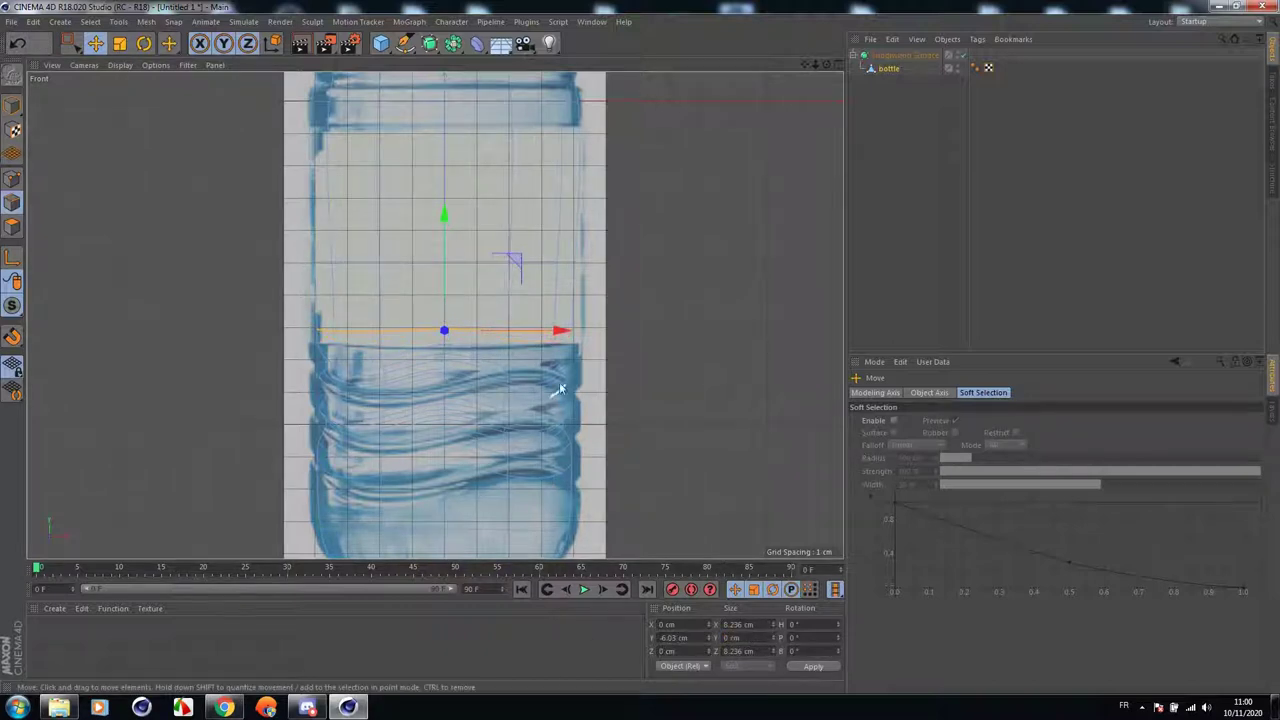
# Try scaling the flattened edge loop up to about 8.8 cm wide, and undo the scaling.
pyautogui.press('t')
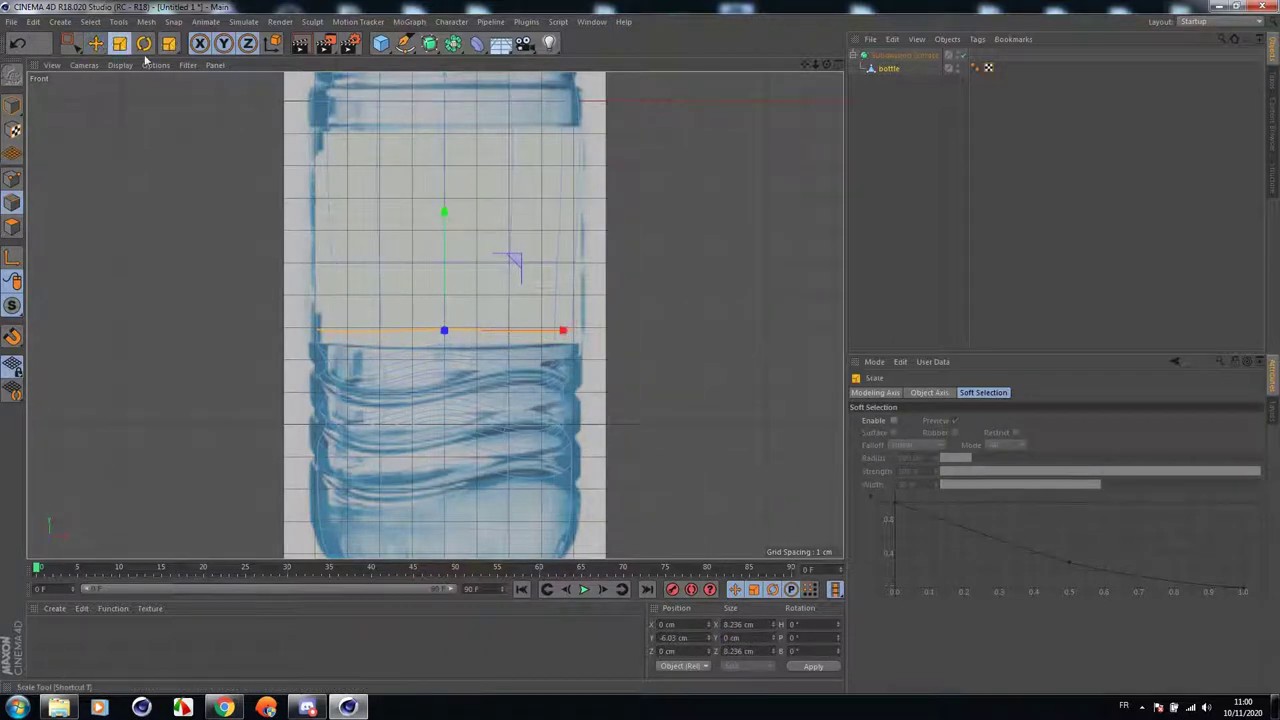
pyautogui.moveTo(650, 248); pyautogui.dragTo(674, 248)
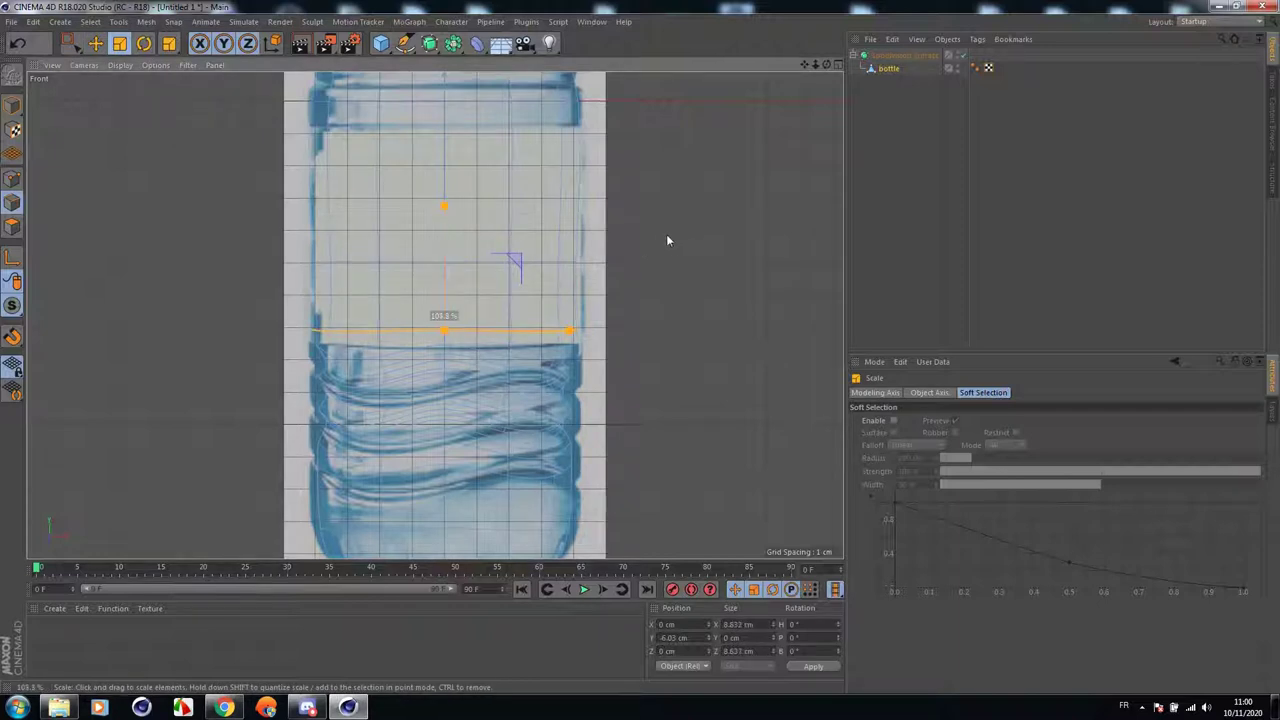
pyautogui.click(17, 43)
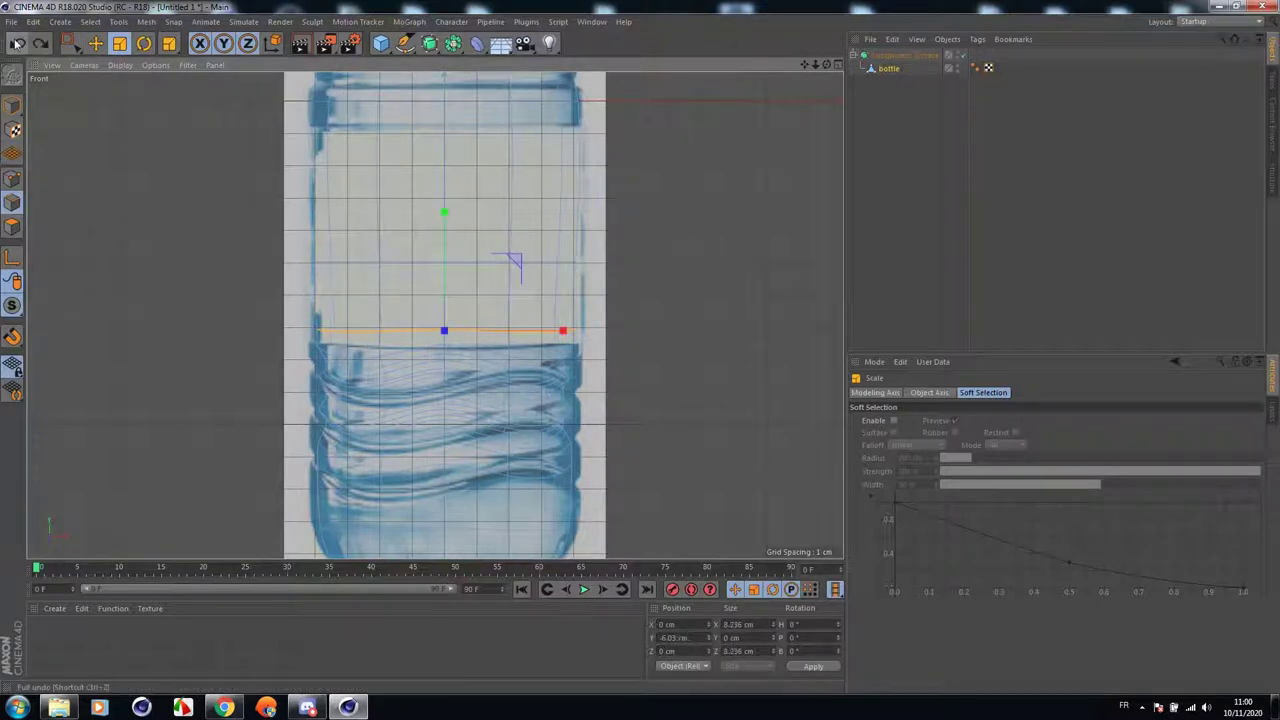
pyautogui.click(49, 46)
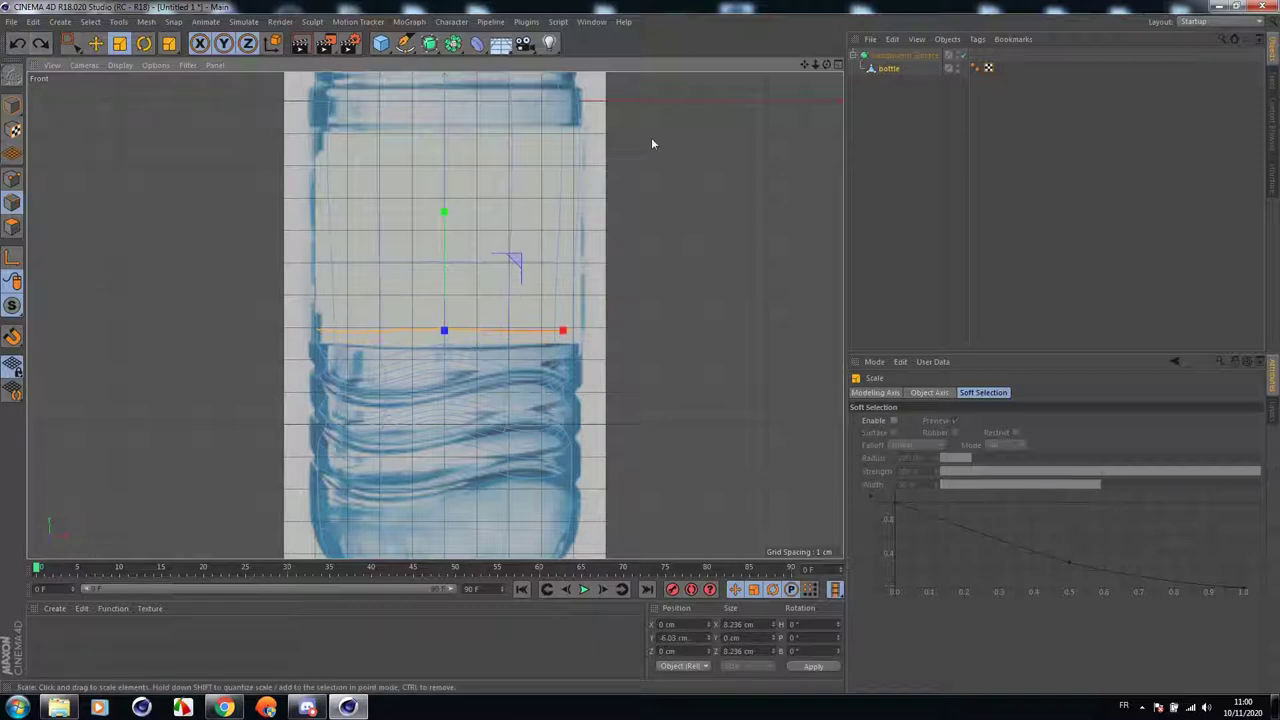
# Take the bottle out of the Subdivision Surface, try scaling the flattened loop and inspect the raw mesh, and nest the bottle back under it.
pyautogui.click(888, 68)
pyautogui.moveTo(685, 198); pyautogui.dragTo(607, 168)
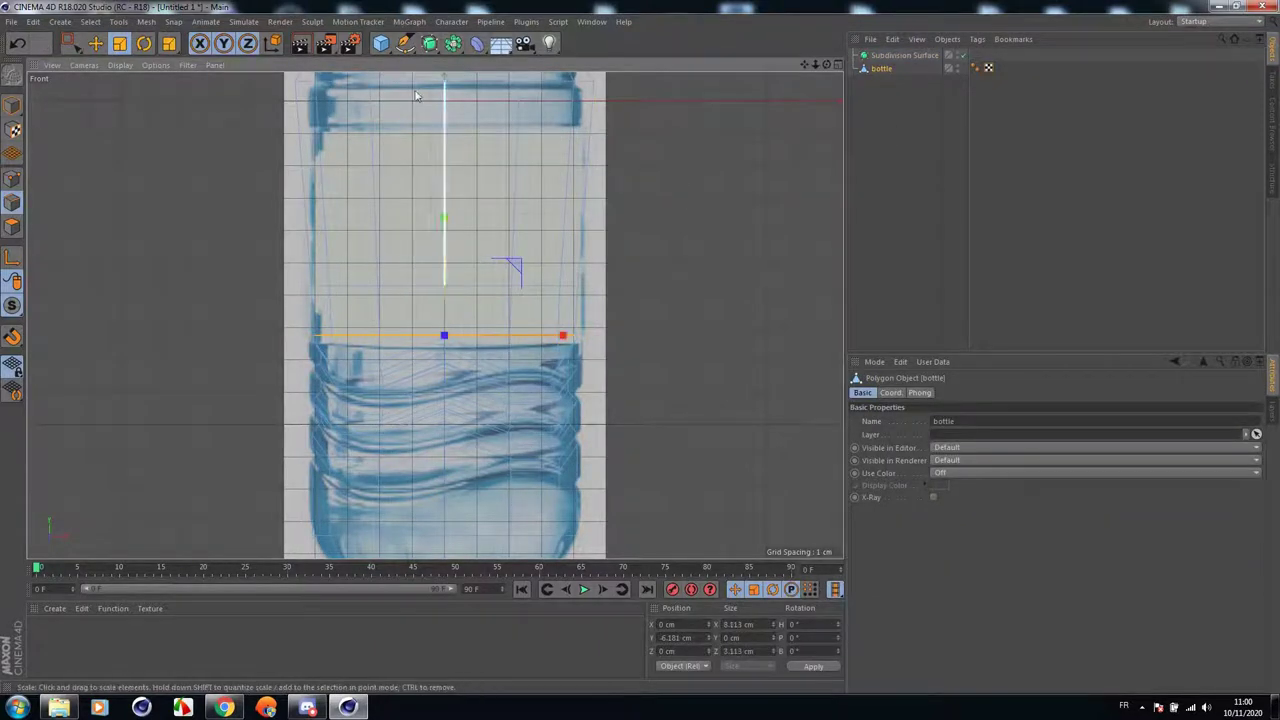
pyautogui.middleClick(221, 110)
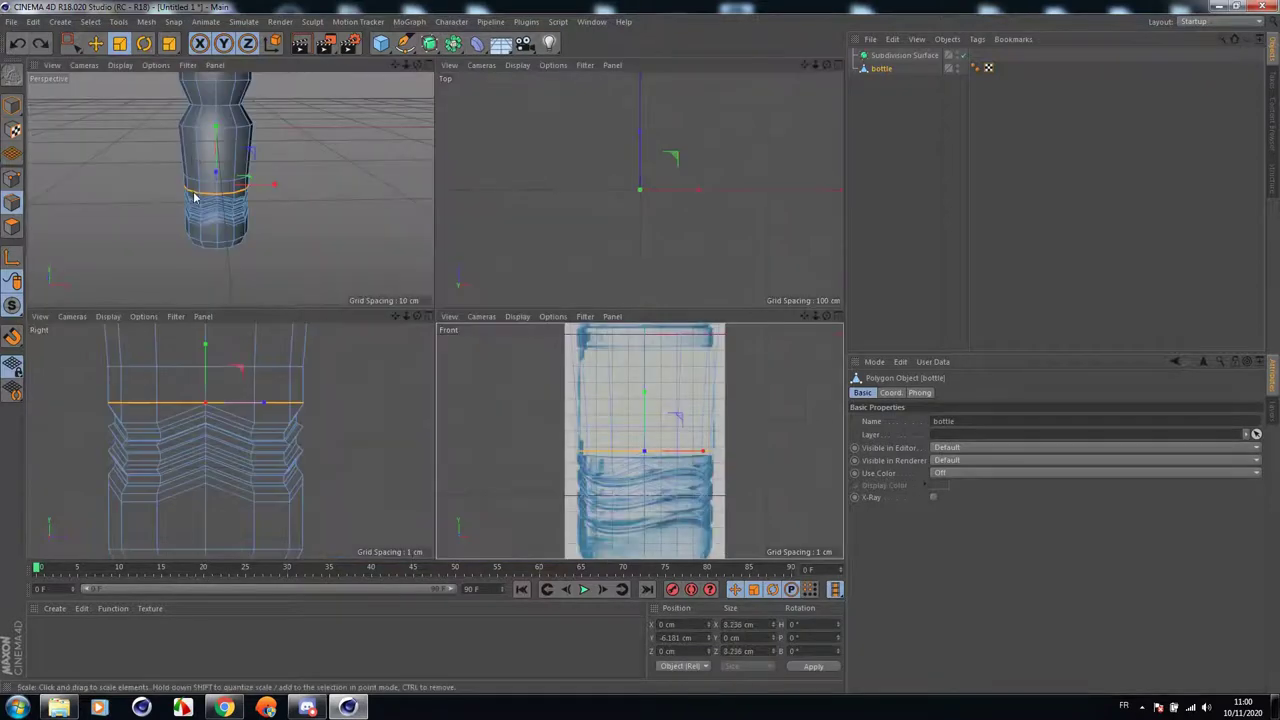
pyautogui.middleClick(221, 110)
pyautogui.moveTo(827, 65); pyautogui.dragTo(434, 314)
pyautogui.moveTo(886, 70); pyautogui.dragTo(884, 57)
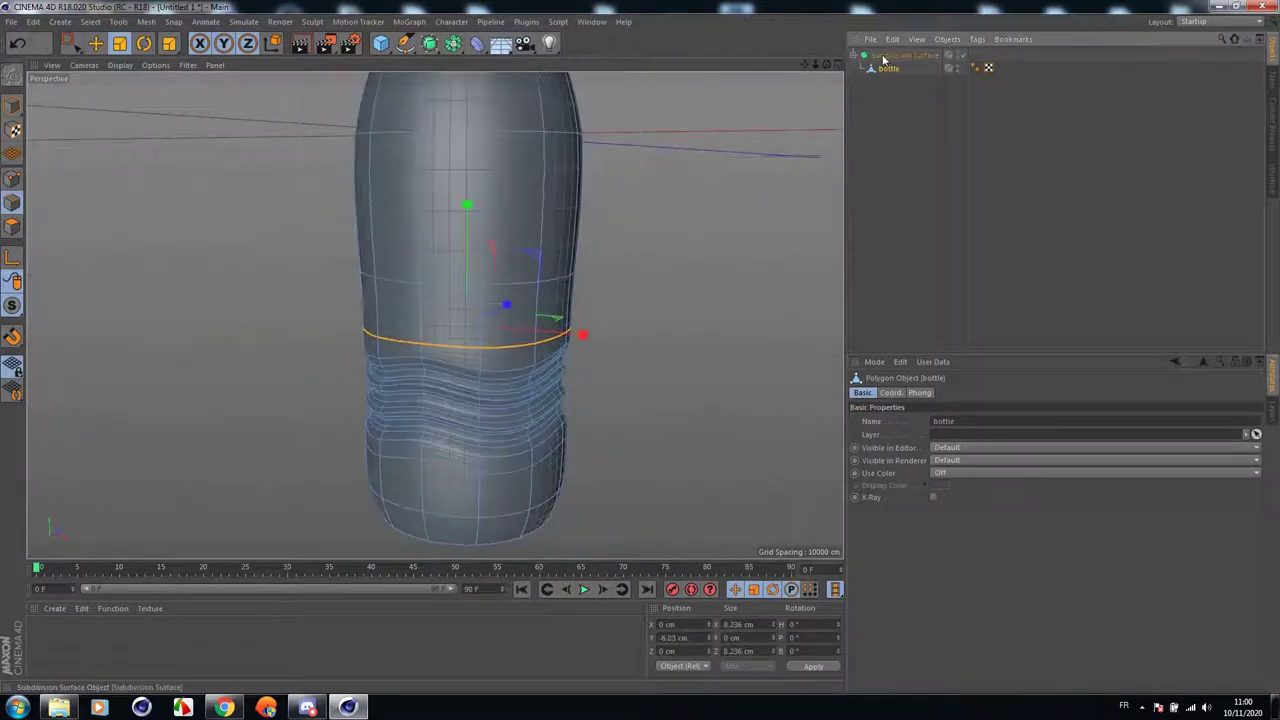
# In the Front view, select all edges from the flattened loop down to the base, try scaling them to about 102%, and undo it.
pyautogui.scroll(-4, 682, 180)
pyautogui.moveTo(804, 64); pyautogui.dragTo(434, 314)
pyautogui.middleClick(530, 280)
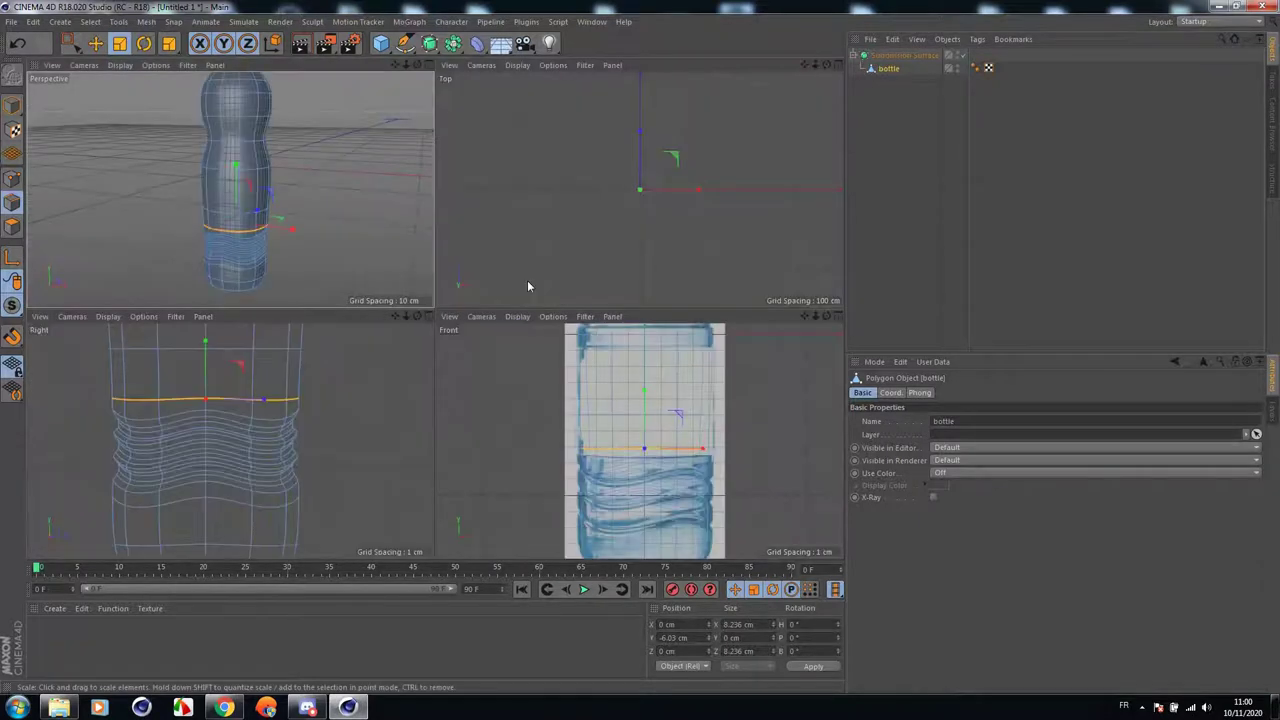
pyautogui.middleClick(590, 362)
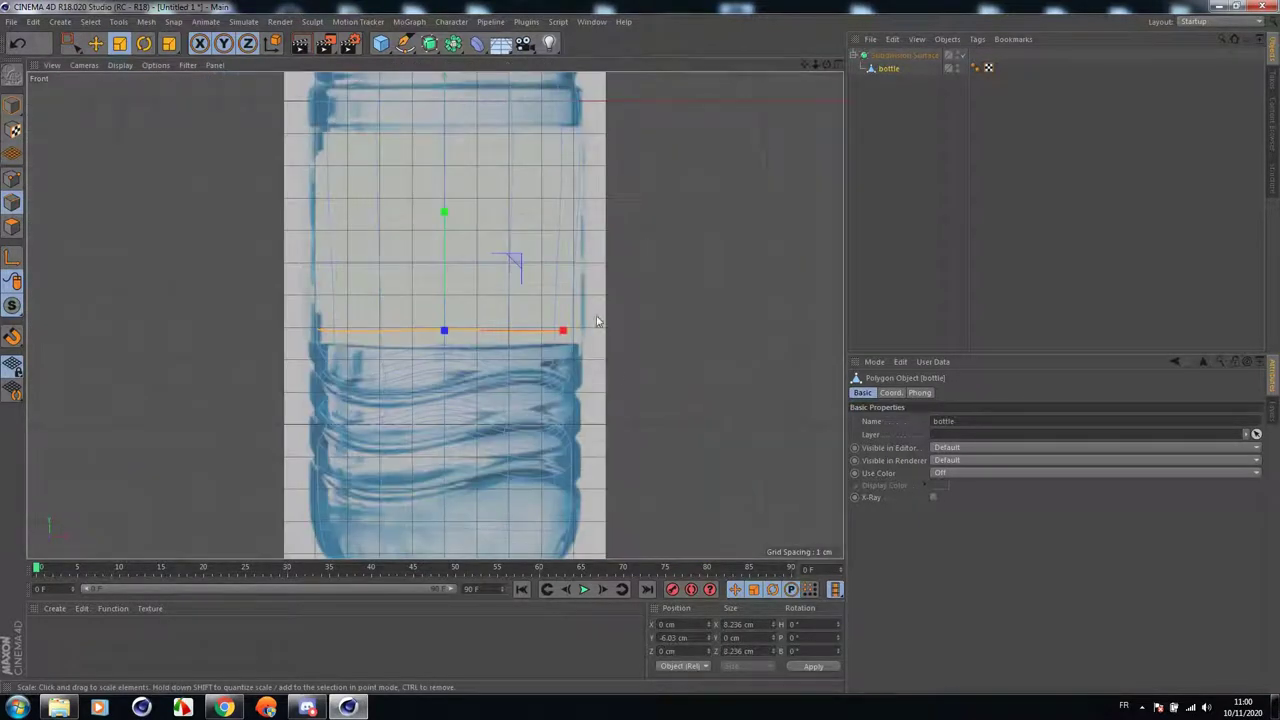
pyautogui.scroll(-3, 597, 322)
pyautogui.click(70, 44)
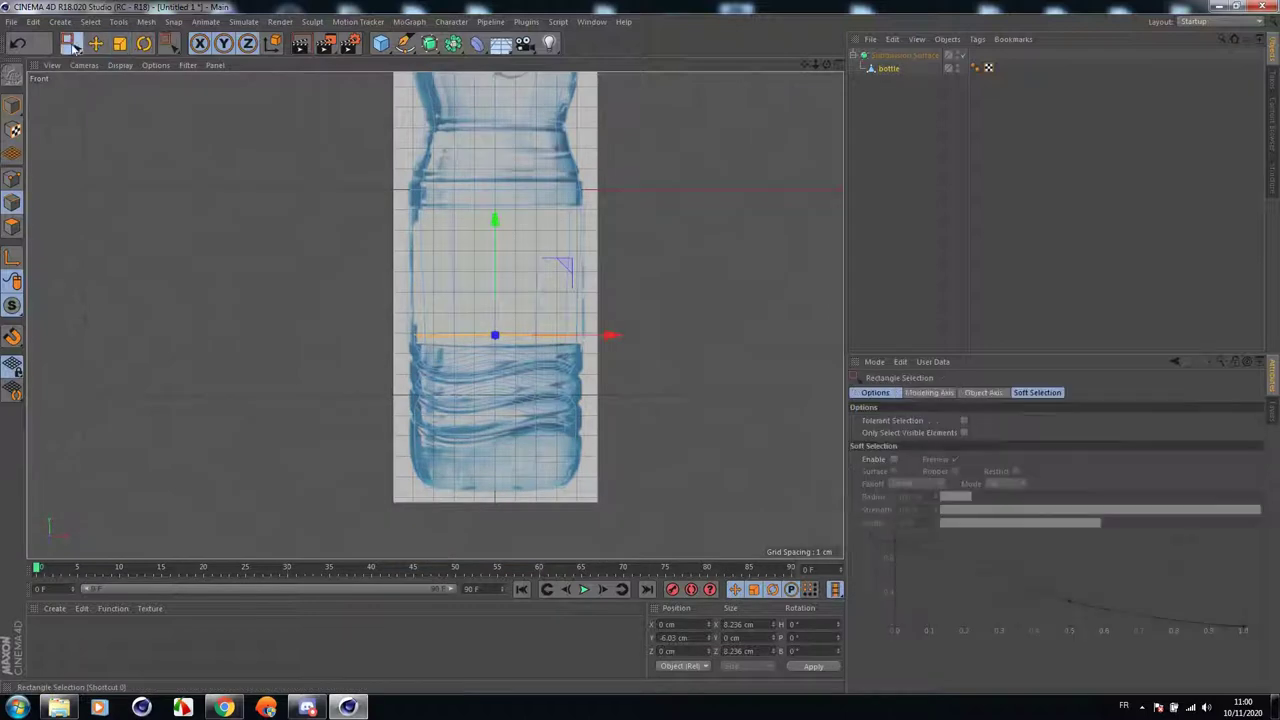
pyautogui.moveTo(609, 525); pyautogui.dragTo(322, 290)
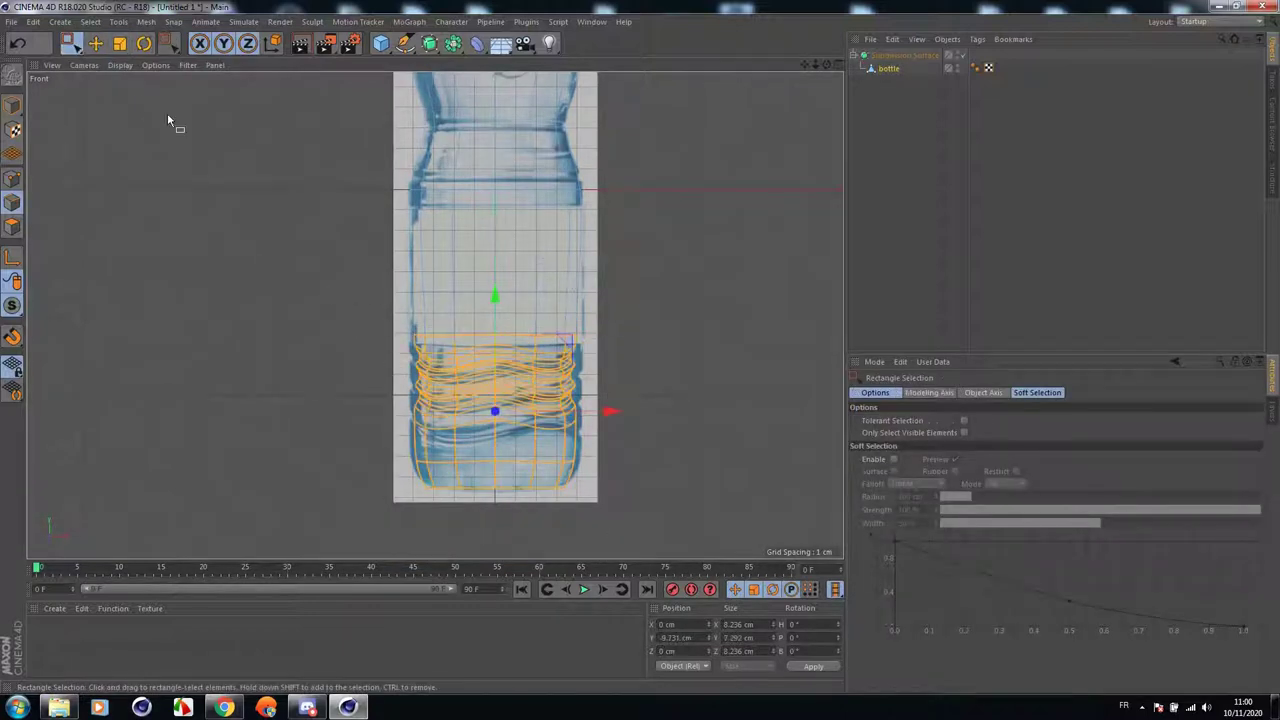
pyautogui.click(119, 44)
pyautogui.moveTo(142, 150)
pyautogui.mouseDown()
pyautogui.moveTo(198, 148)
pyautogui.moveTo(136, 126)
pyautogui.mouseUp()
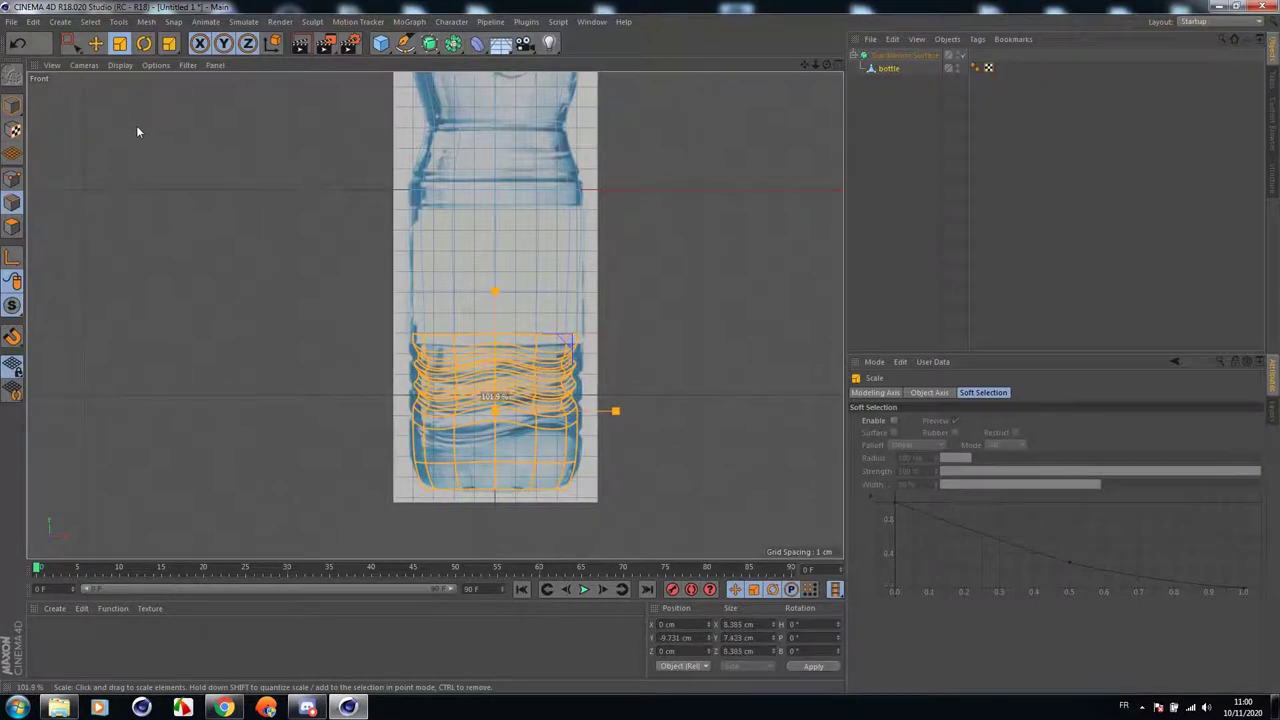
pyautogui.click(17, 43)
pyautogui.scroll(3, 431, 259)
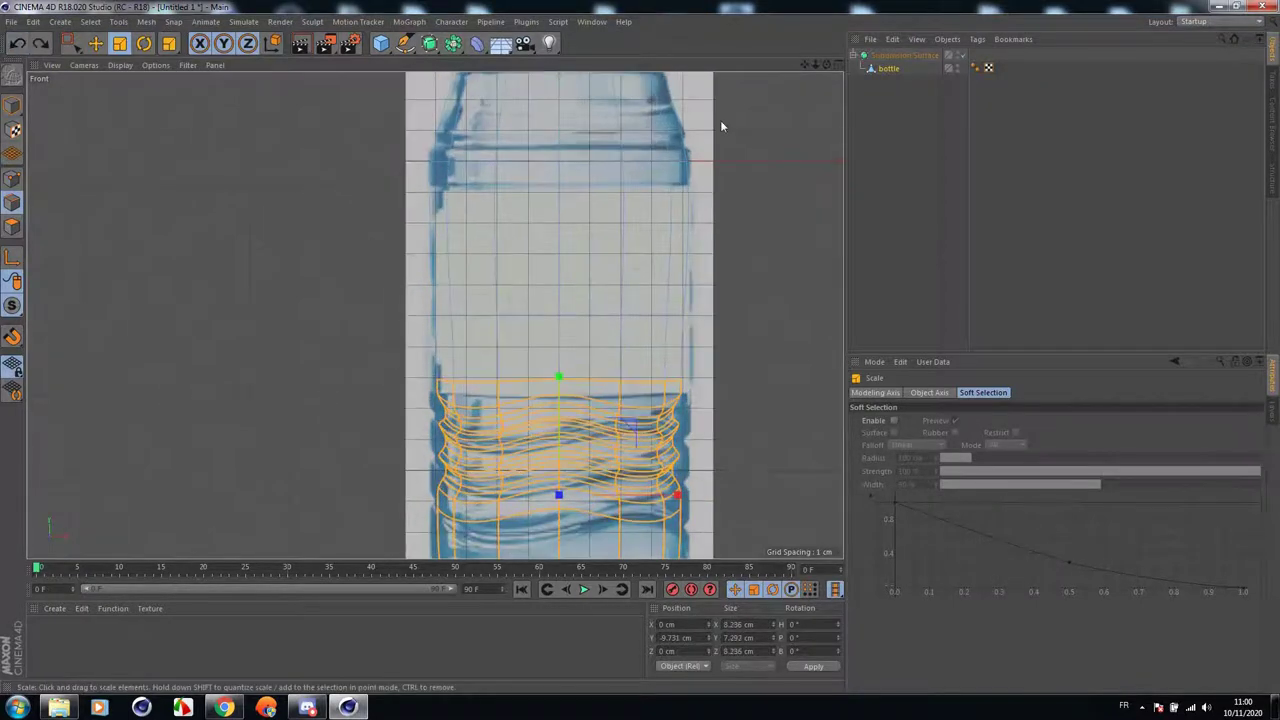
pyautogui.moveTo(804, 64); pyautogui.dragTo(637, 346)
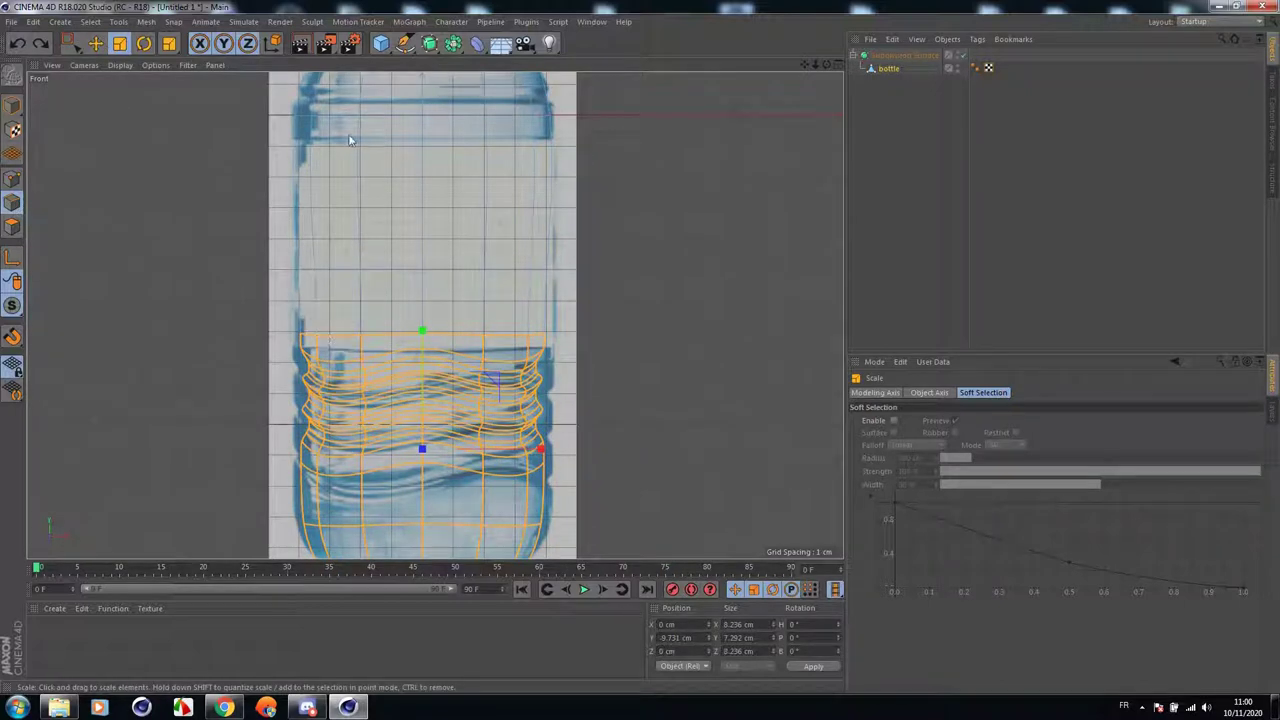
pyautogui.moveTo(804, 63); pyautogui.dragTo(798, 64)
pyautogui.rightClick(690, 300)
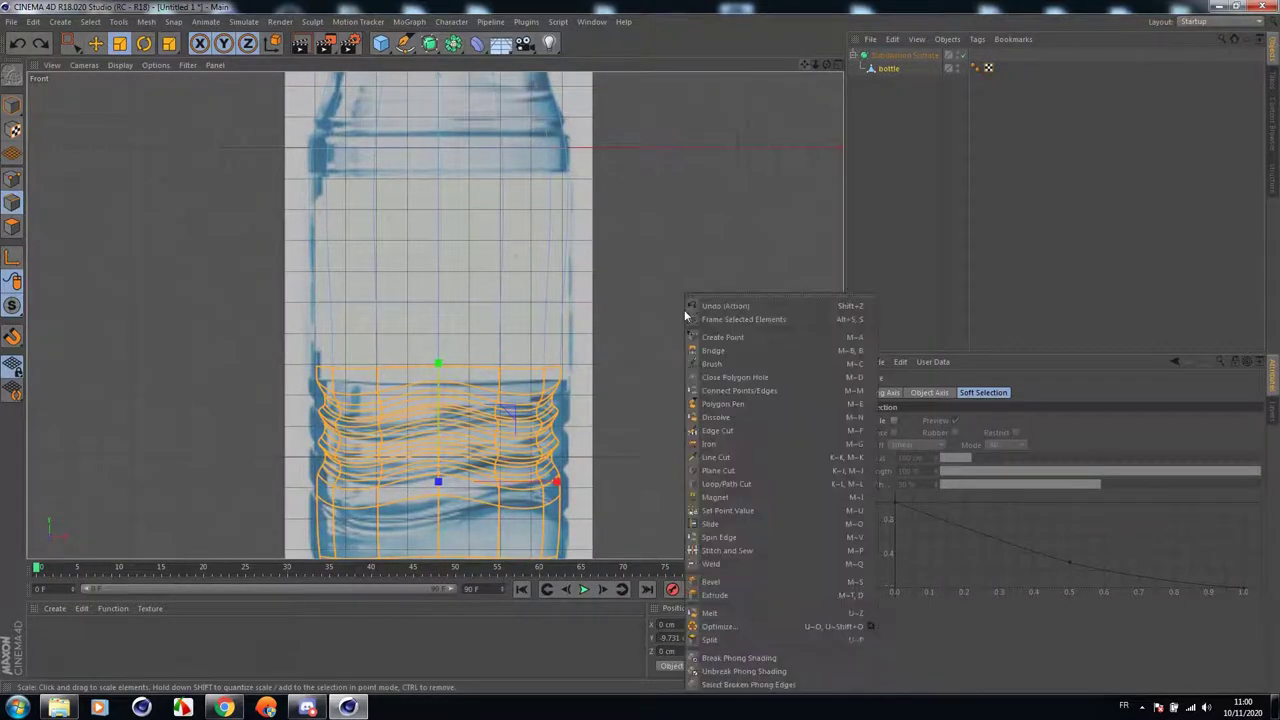
pyautogui.click(728, 484)
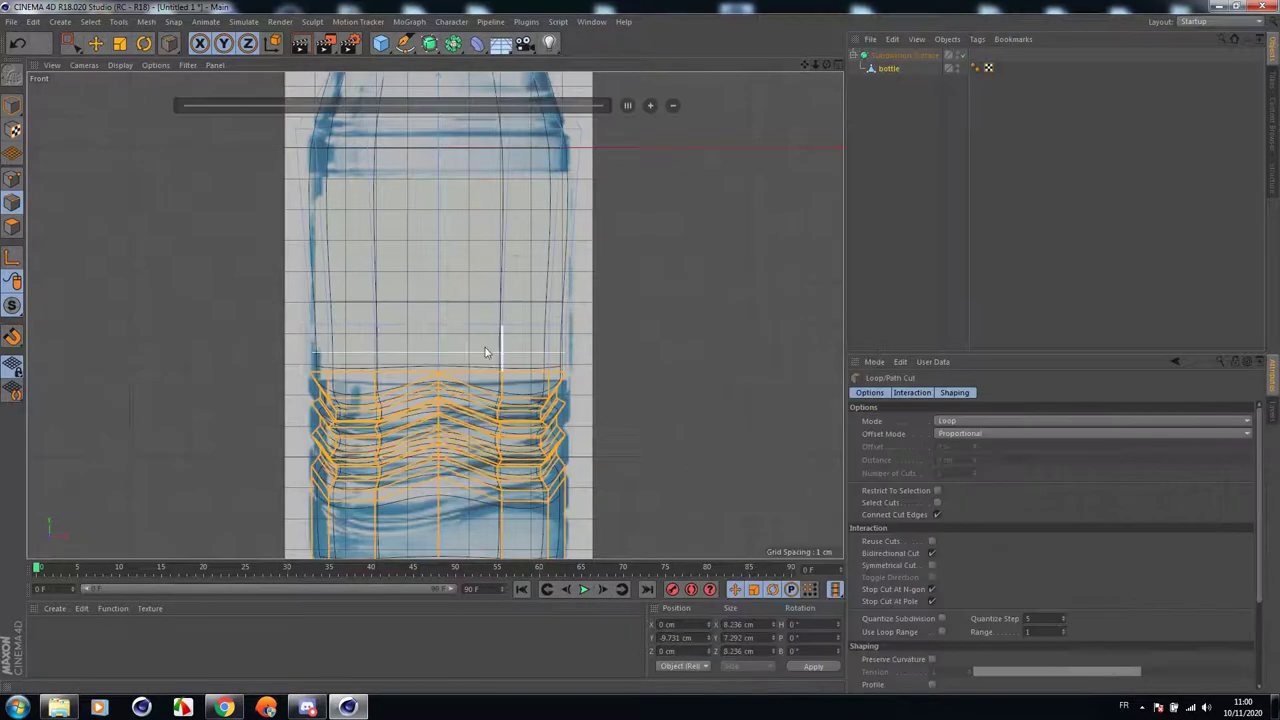
pyautogui.click(378, 331)
# Select the horizontal edge loop across the middle of the label area and move it down to about Y -4.35 cm.
pyautogui.click(95, 43)
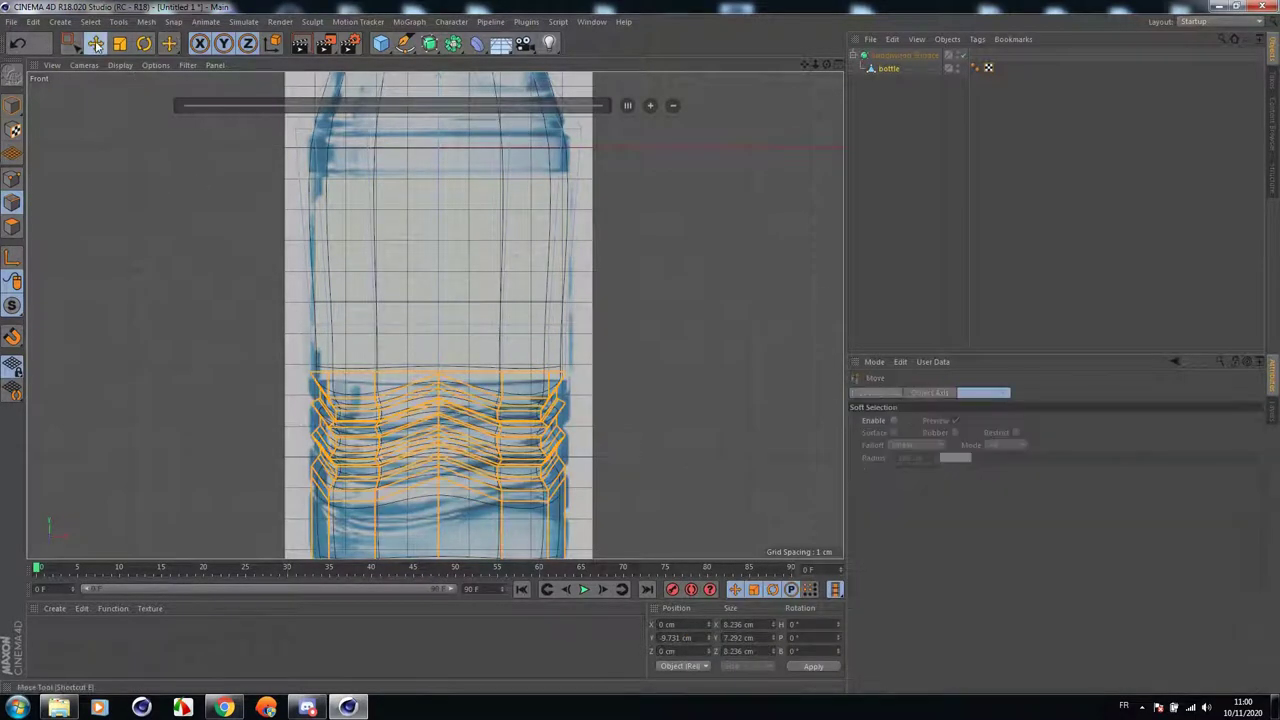
pyautogui.doubleClick(451, 305)
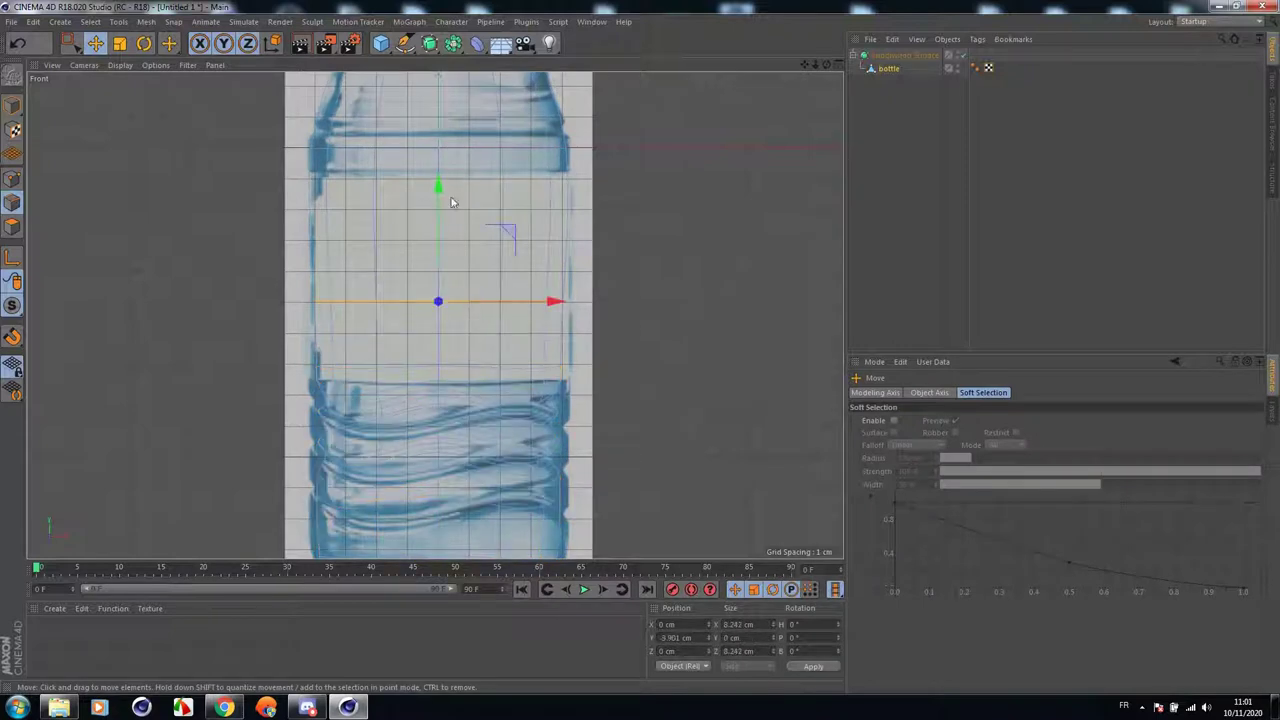
pyautogui.moveTo(437, 198)
pyautogui.mouseDown()
pyautogui.moveTo(434, 246)
pyautogui.moveTo(435, 212)
pyautogui.mouseUp()
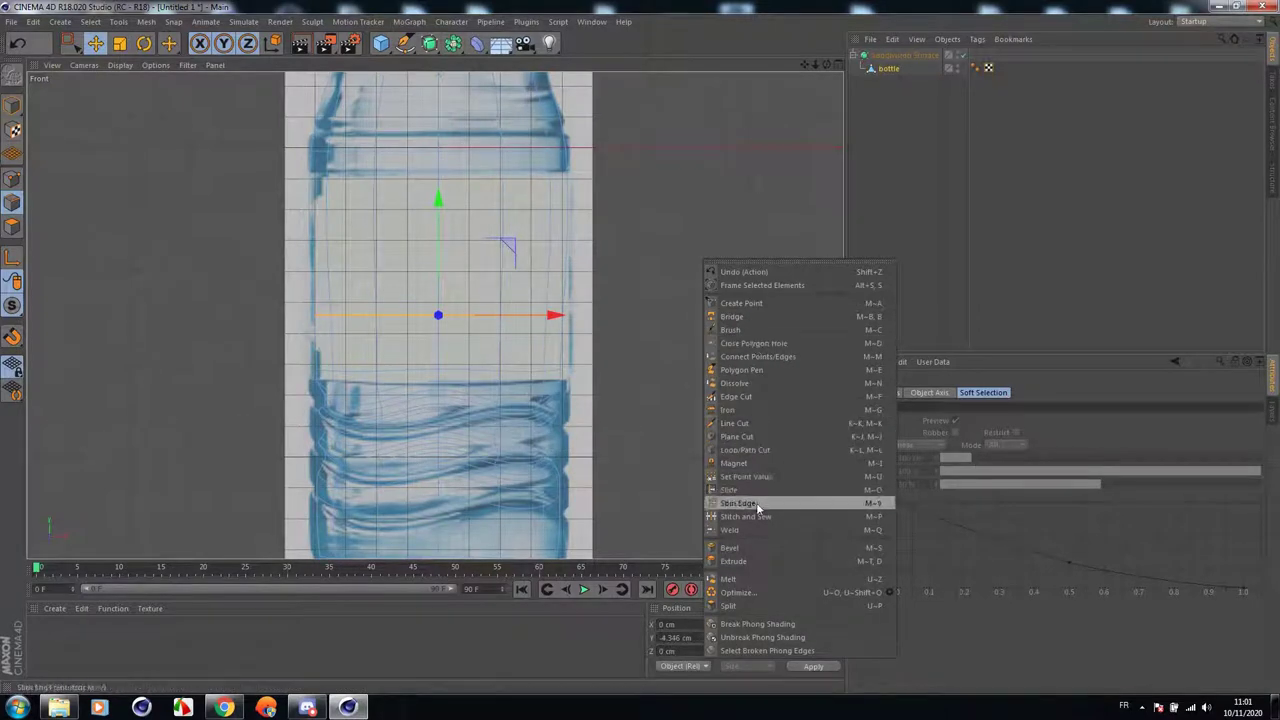
# Move the selected horizontal edge loop down to about Y -5.46 cm, toward the bottom of the label area.
pyautogui.click(749, 383)
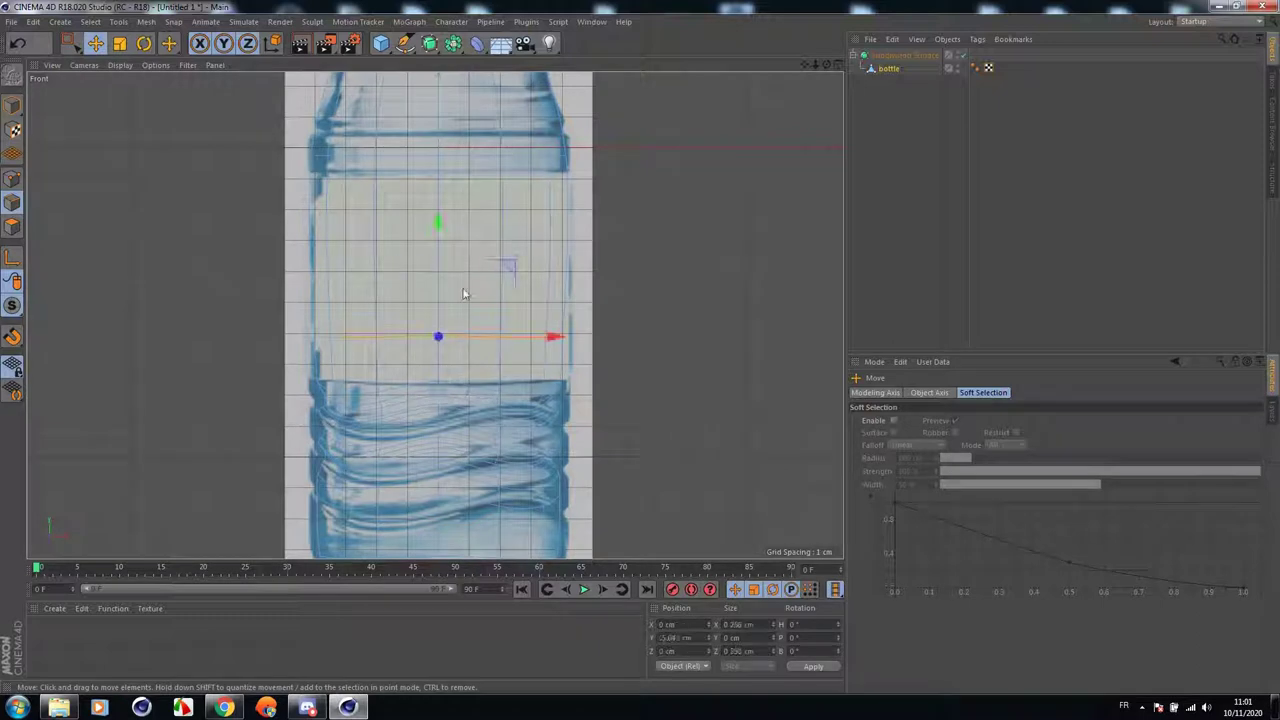
pyautogui.moveTo(438, 229)
pyautogui.mouseDown()
pyautogui.moveTo(438, 261)
pyautogui.moveTo(445, 249)
pyautogui.mouseUp()
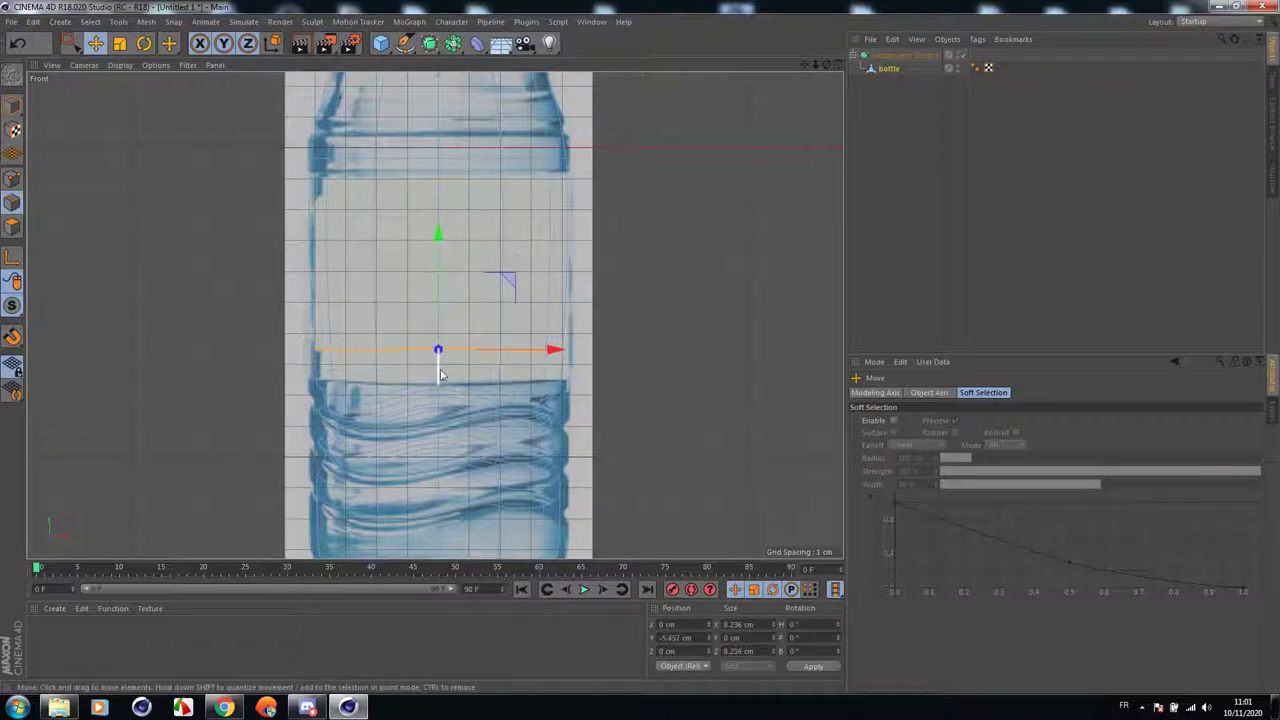
pyautogui.rightClick(633, 360)
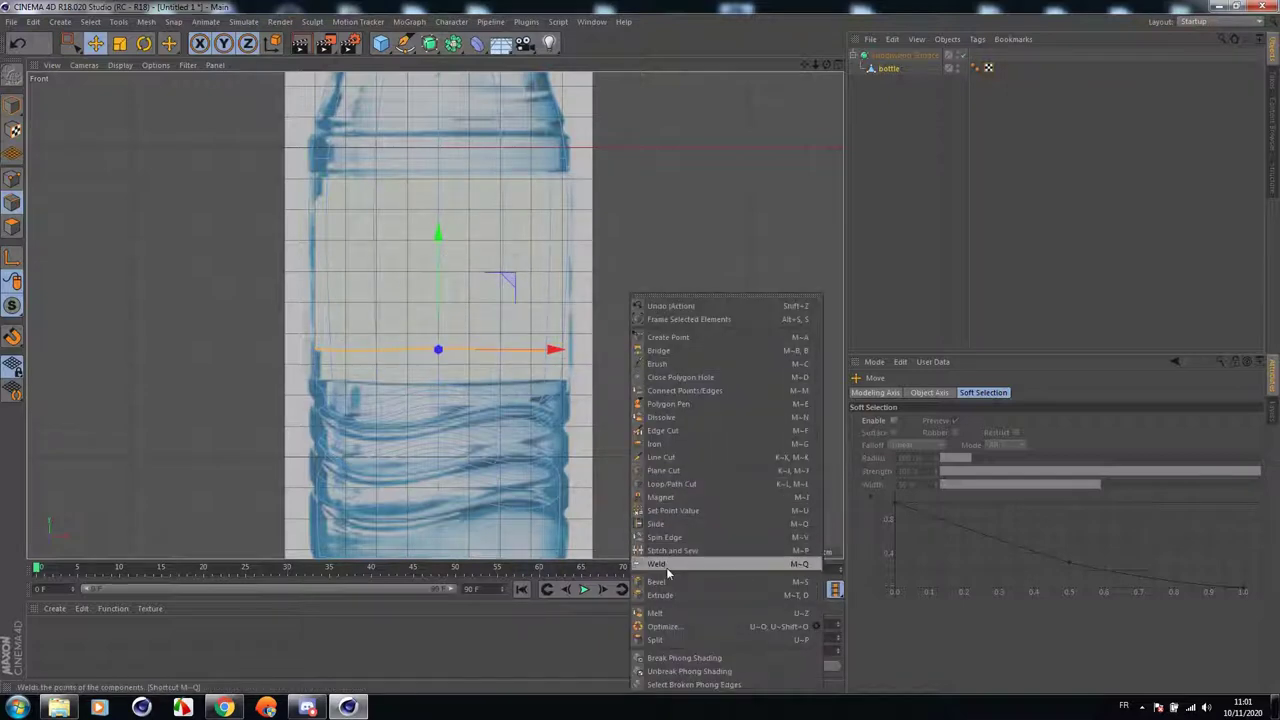
pyautogui.click(657, 581)
pyautogui.scroll(5, 443, 357)
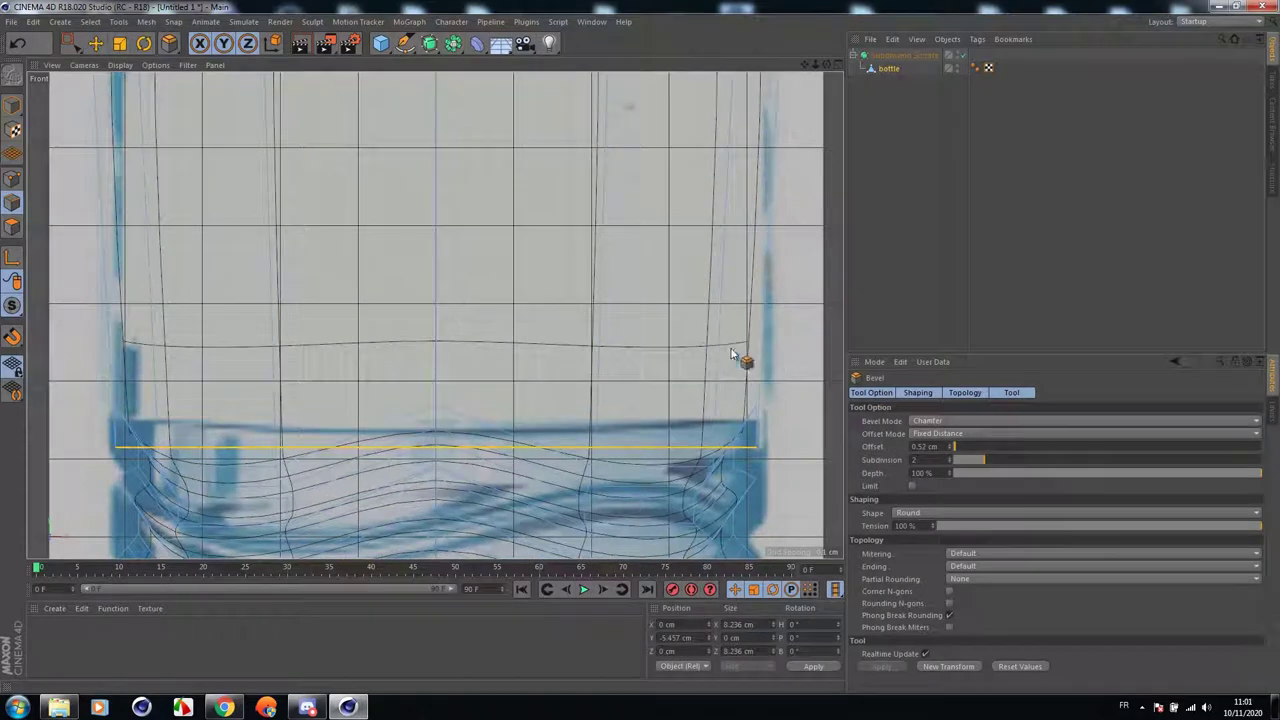
pyautogui.middleClick(168, 180)
pyautogui.middleClick(194, 245)
pyautogui.scroll(4, 496, 436)
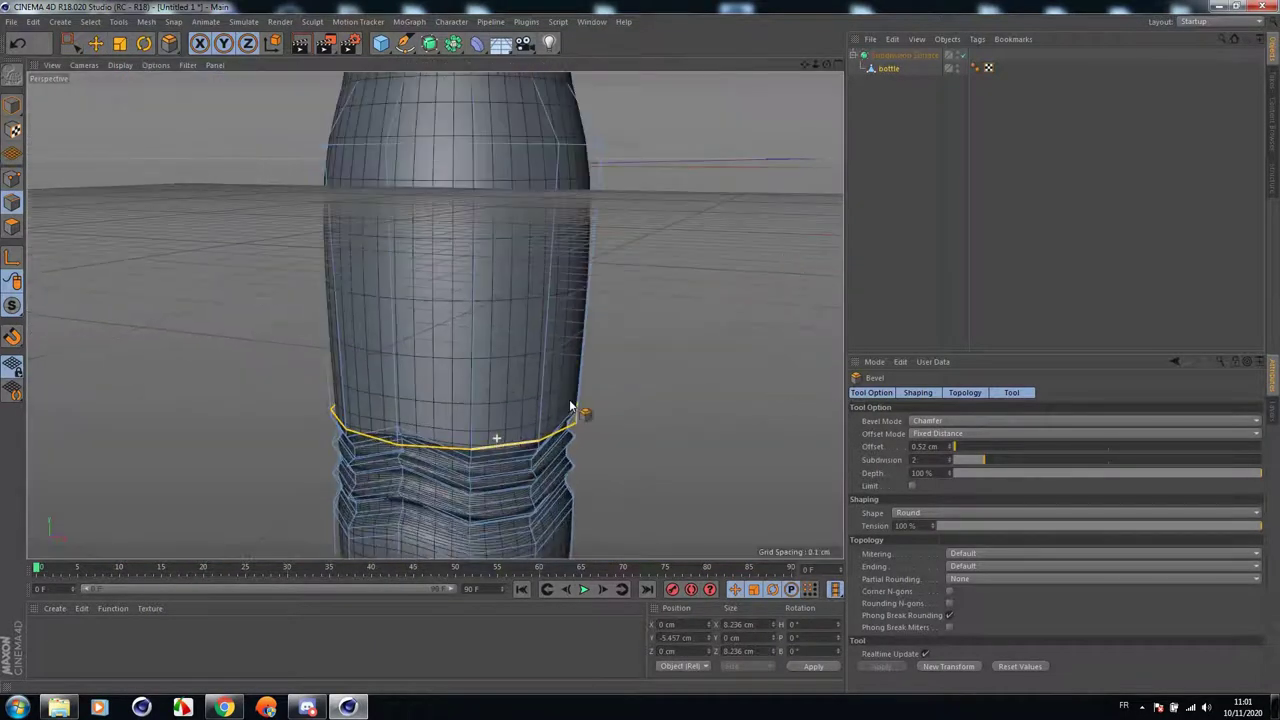
# Take the bottle out of the Subdivision Surface and raise the selected edge loop to about Y -5.46 cm, above the wavy grooves.
pyautogui.click(888, 68)
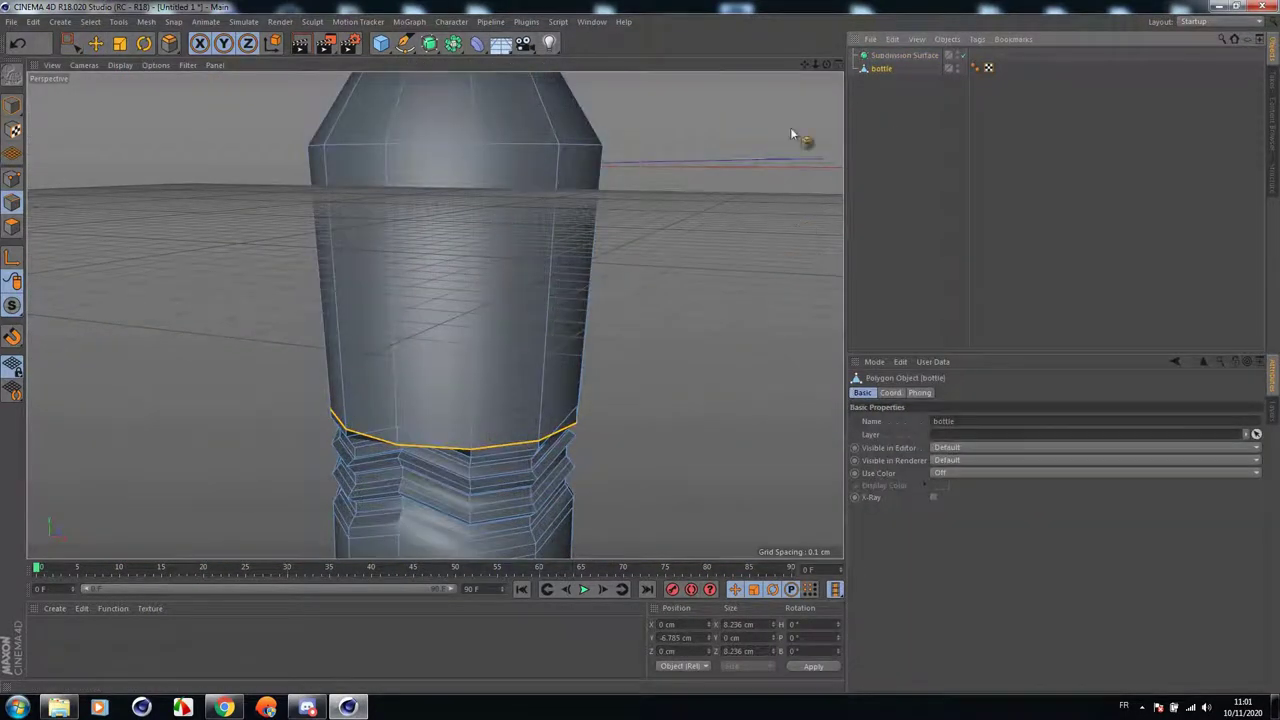
pyautogui.moveTo(827, 65); pyautogui.dragTo(764, 84)
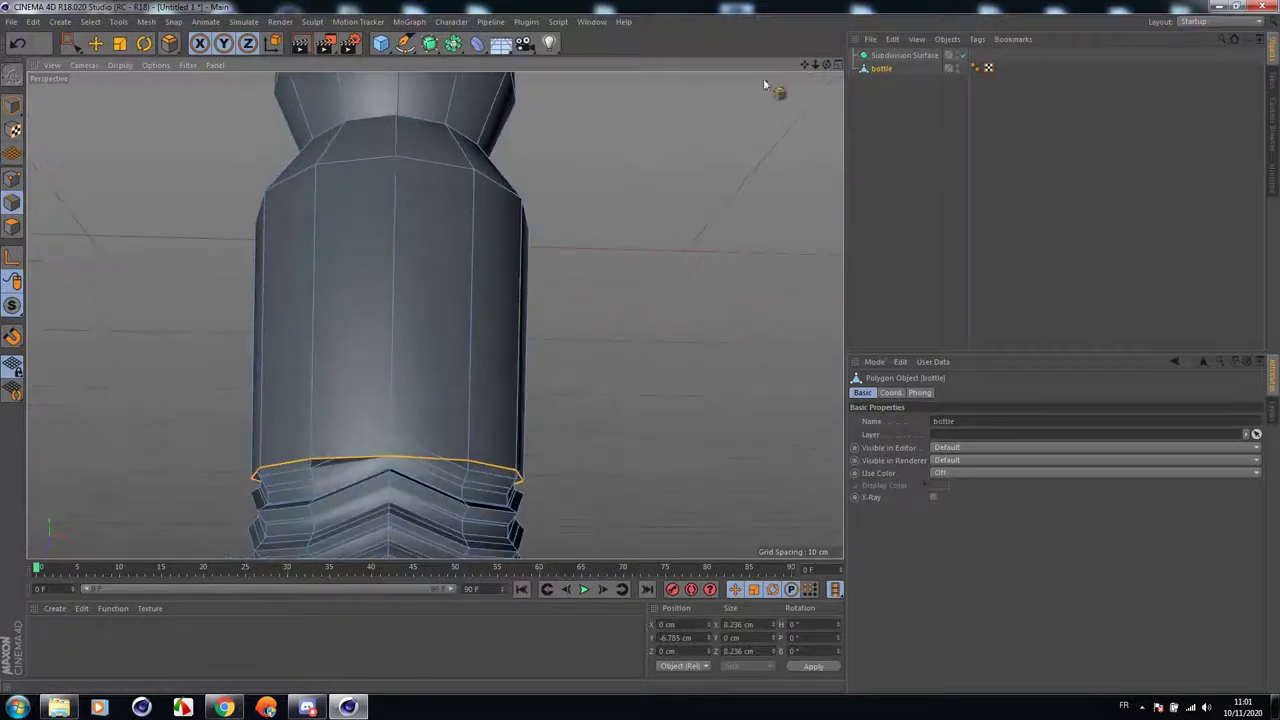
pyautogui.click(96, 45)
pyautogui.moveTo(399, 374); pyautogui.dragTo(395, 328)
# Bevel the selected edge loop by 0.3 cm with 2 subdivisions and nest the bottle back under the Subdivision Surface.
pyautogui.rightClick(636, 297)
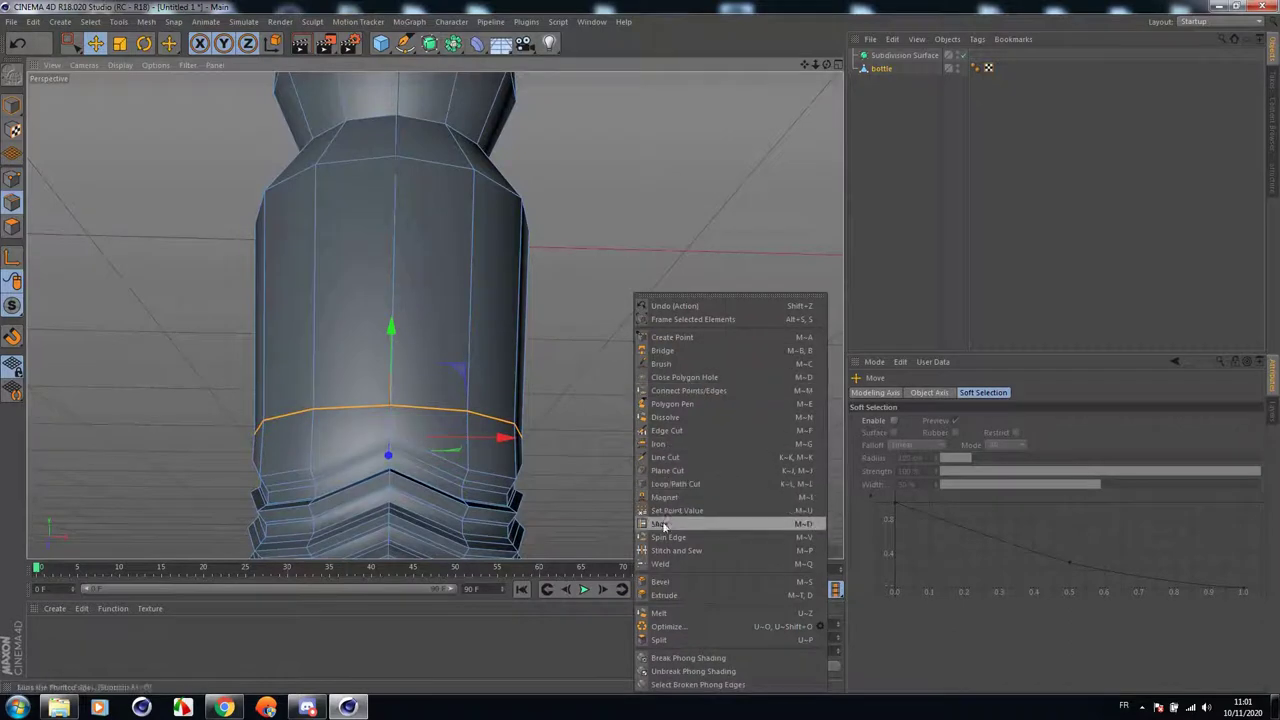
pyautogui.click(662, 582)
pyautogui.moveTo(617, 391); pyautogui.dragTo(644, 333)
pyautogui.press('F5')
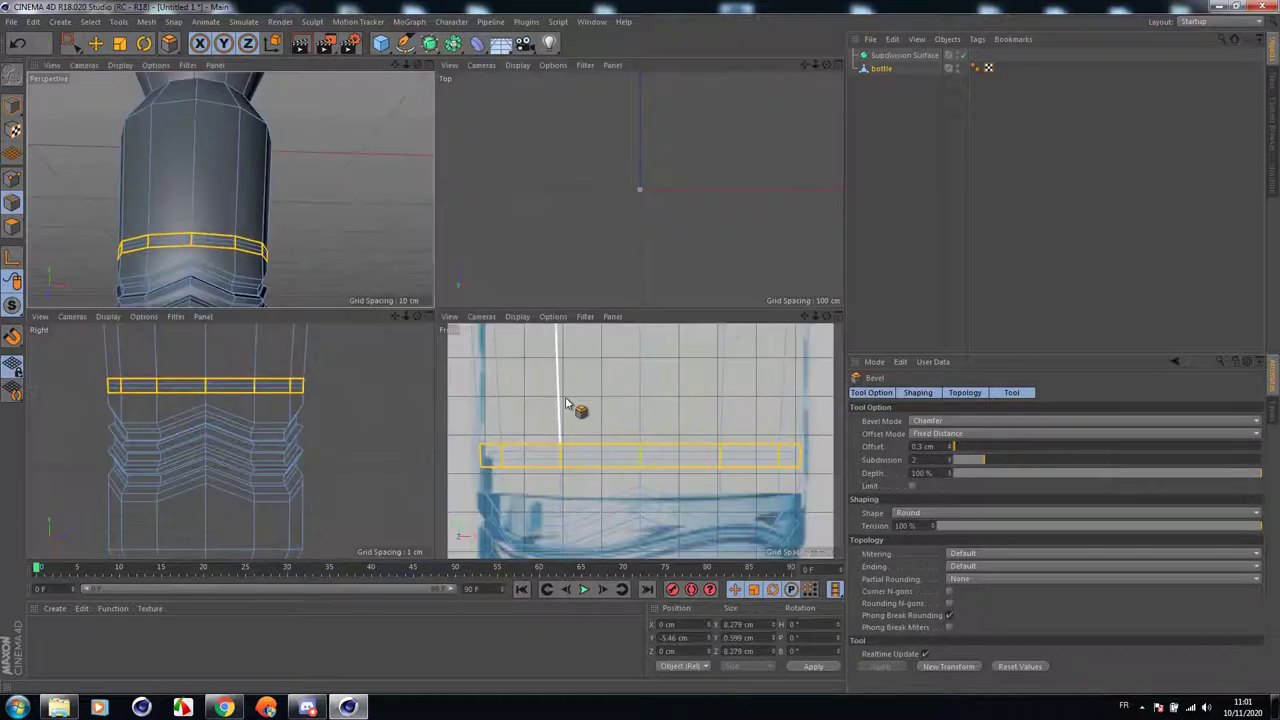
pyautogui.click(885, 67)
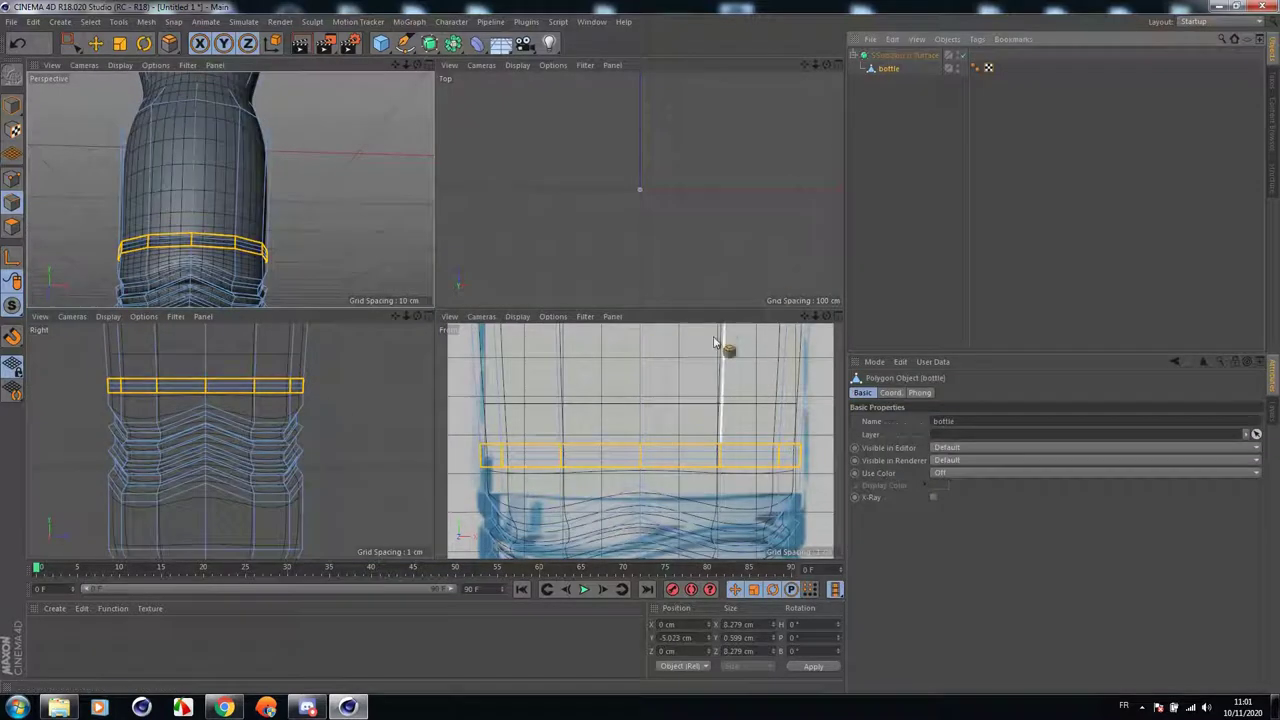
# In the Front view, loop-select the thin middle polygon ring of the beveled band and scale it down to about 7.78 cm wide.
pyautogui.middleClick(632, 472)
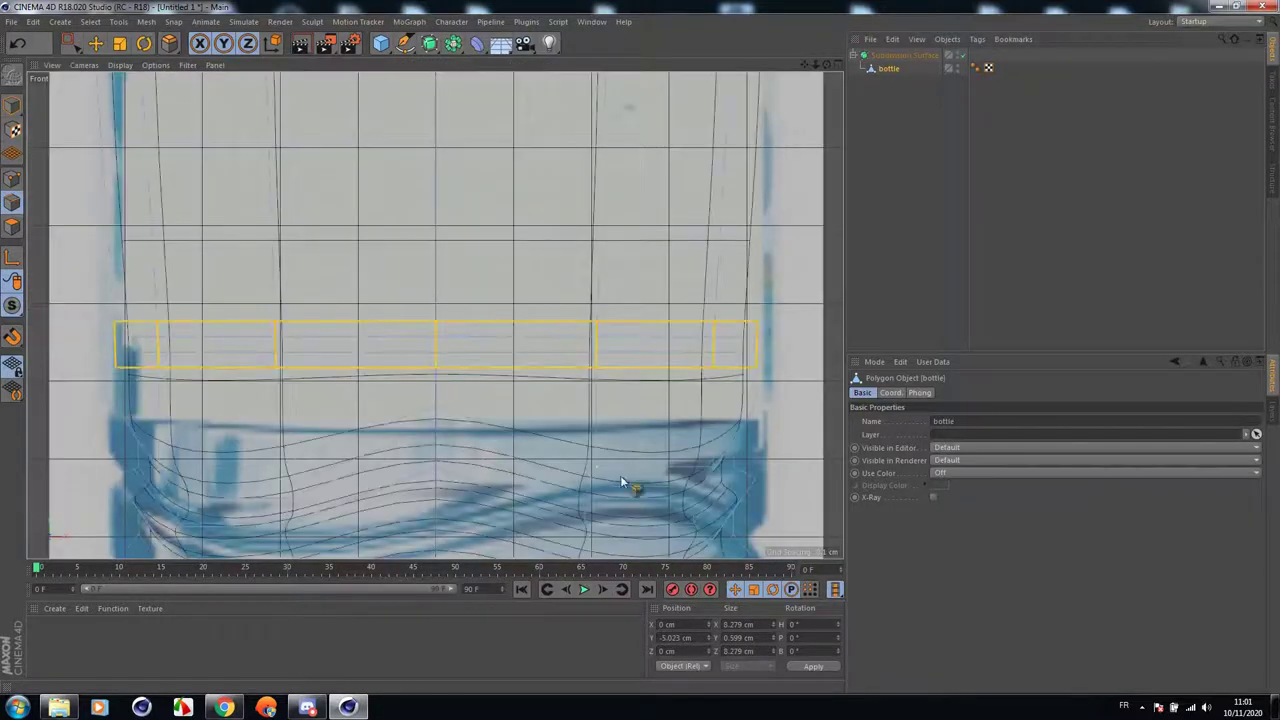
pyautogui.click(12, 204)
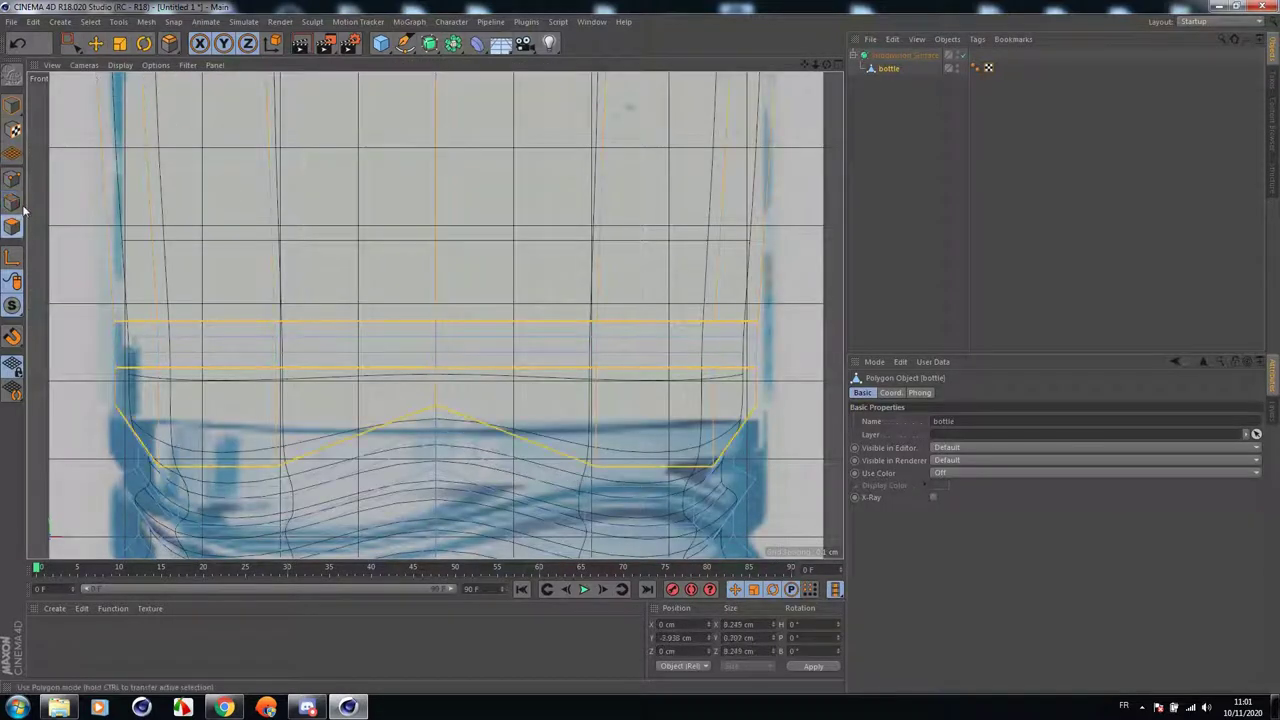
pyautogui.moveTo(175, 48); pyautogui.dragTo(223, 185)
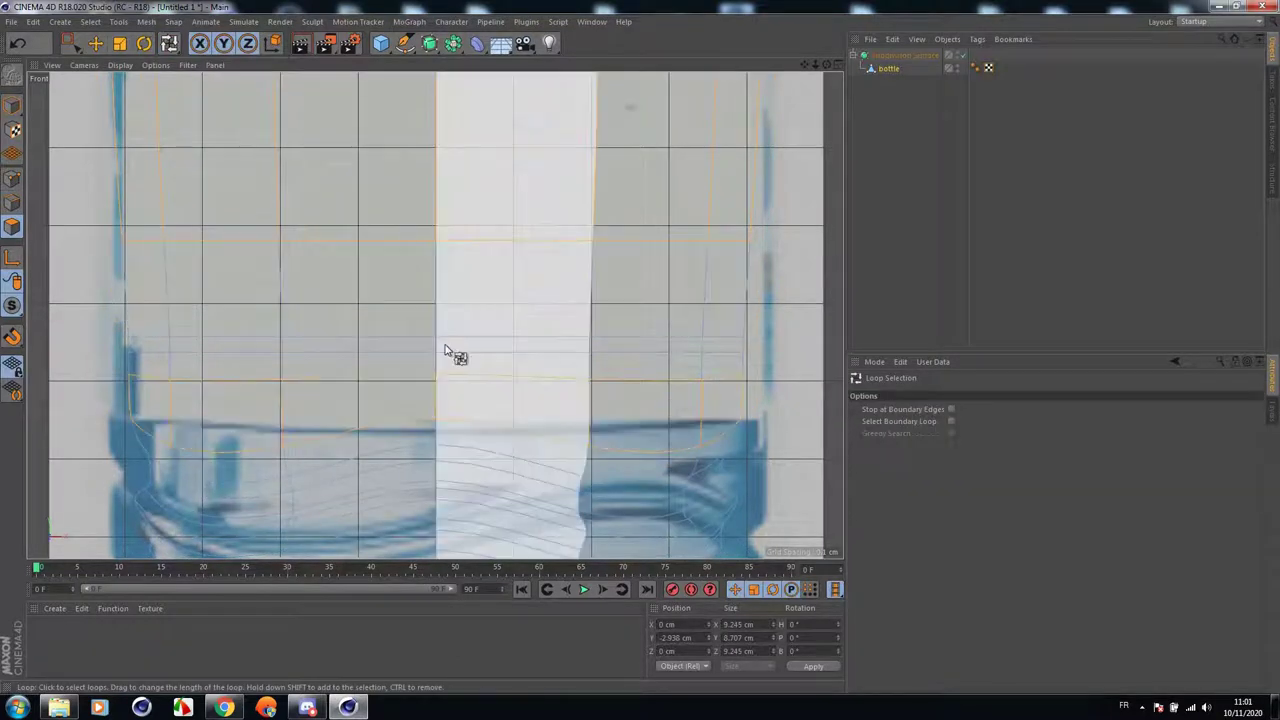
pyautogui.click(440, 350)
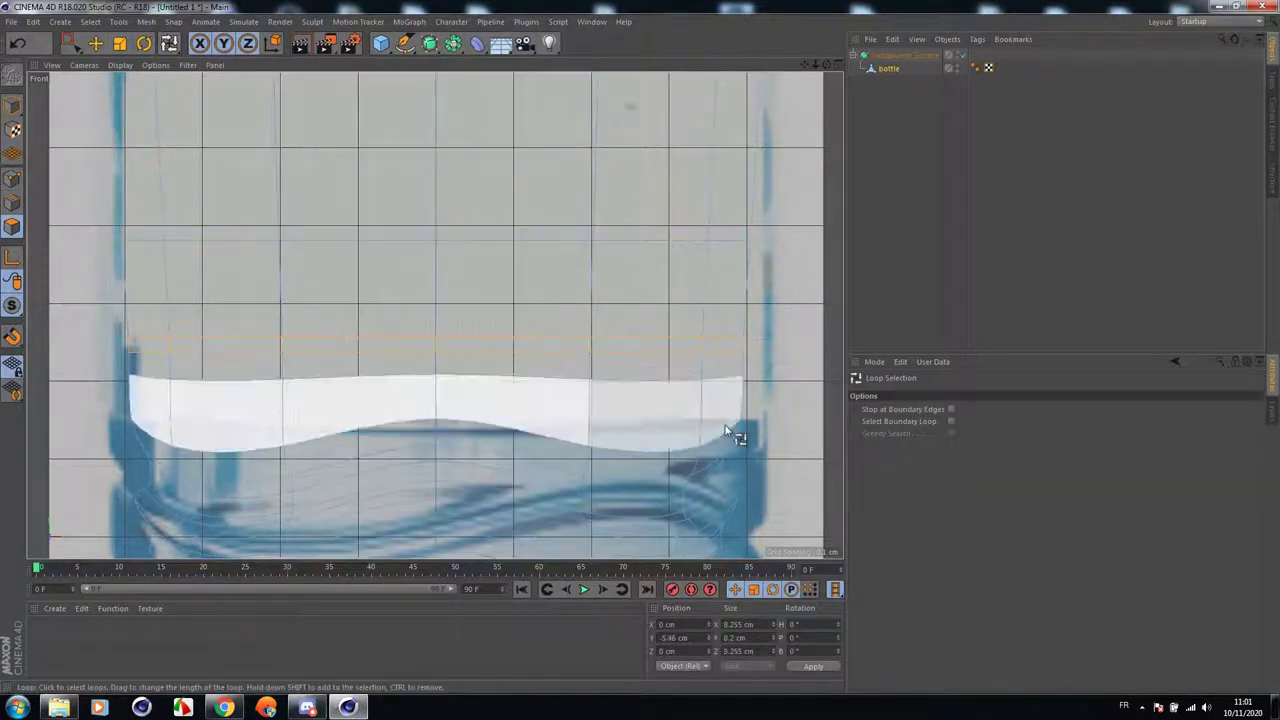
pyautogui.rightClick(770, 143)
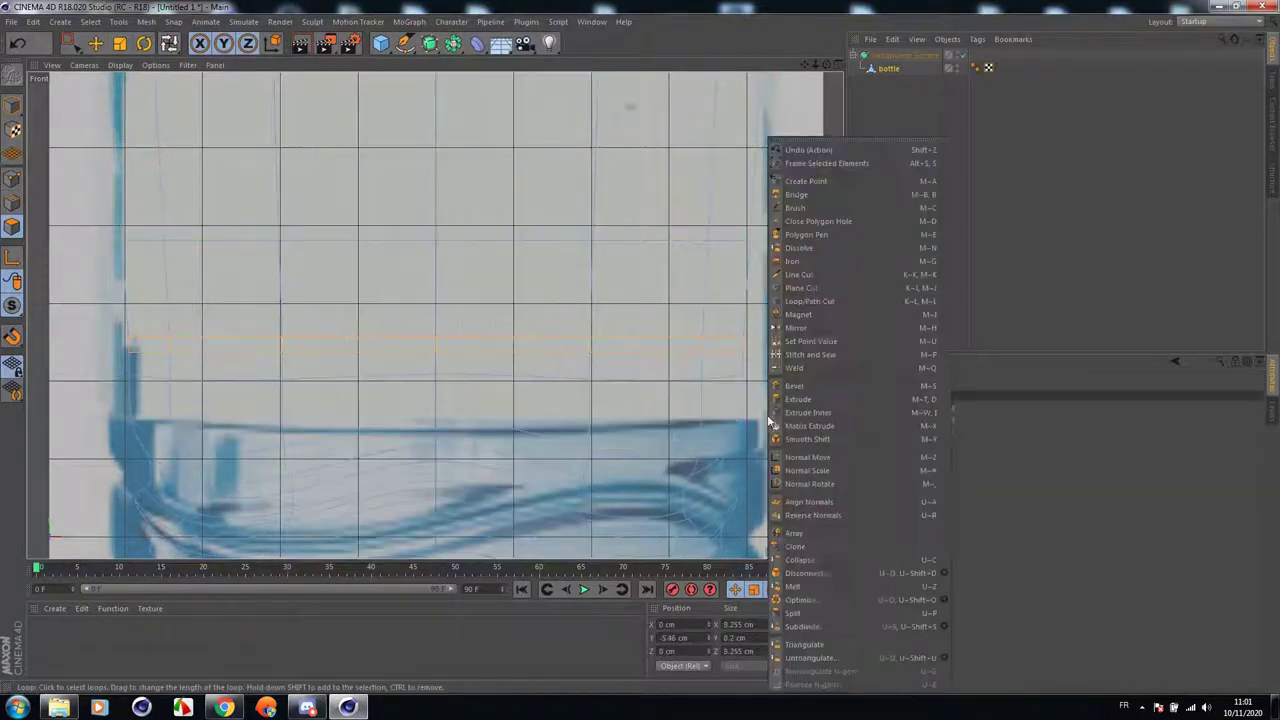
pyautogui.click(119, 42)
pyautogui.click(119, 44)
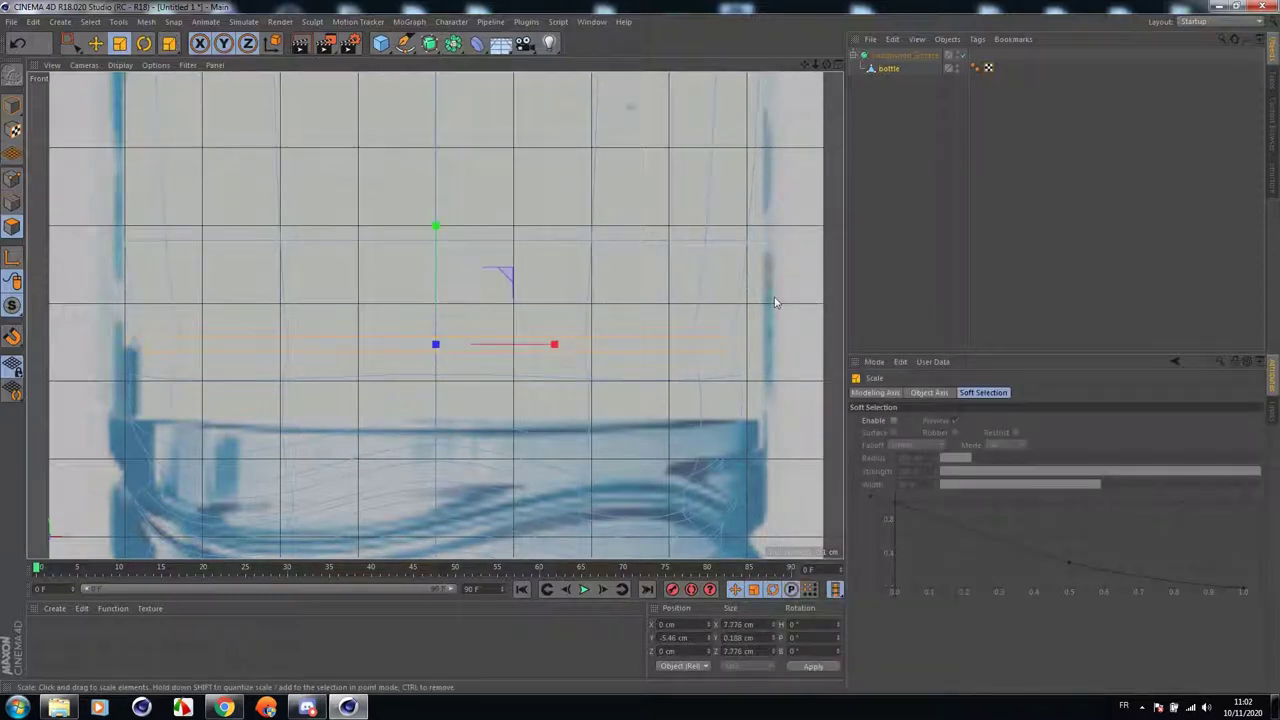
# Render the whole bottle in the Perspective view and examine the new groove and body shape.
pyautogui.scroll(-3, 388, 302)
pyautogui.middleClick(212, 241)
pyautogui.middleClick(187, 258)
pyautogui.scroll(-1, 328, 282)
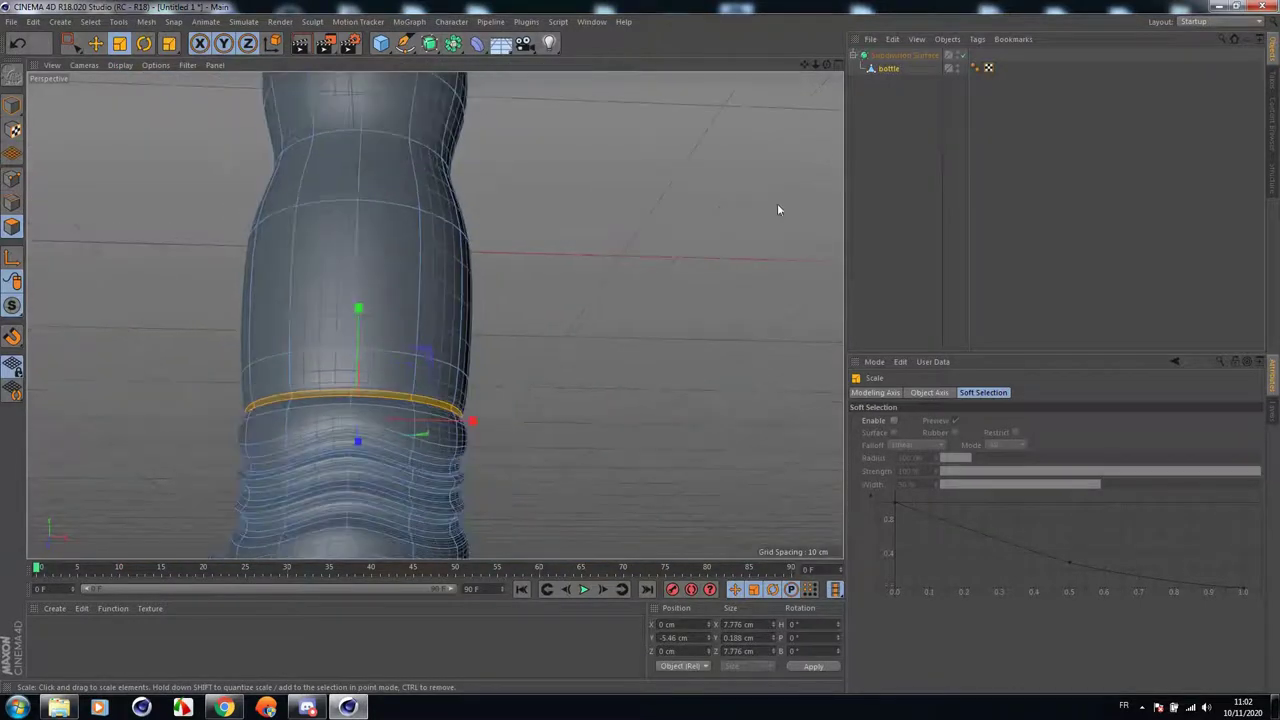
pyautogui.moveTo(825, 67); pyautogui.dragTo(737, 70)
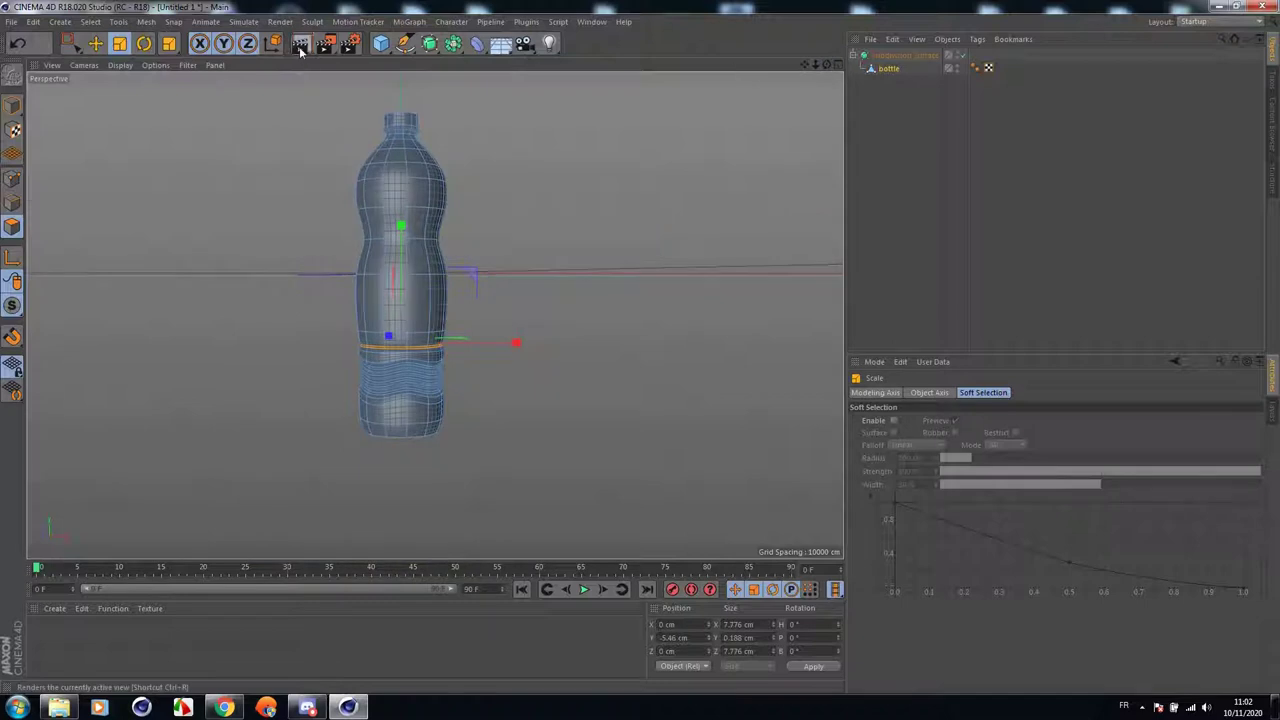
pyautogui.click(300, 45)
pyautogui.scroll(5, 425, 147)
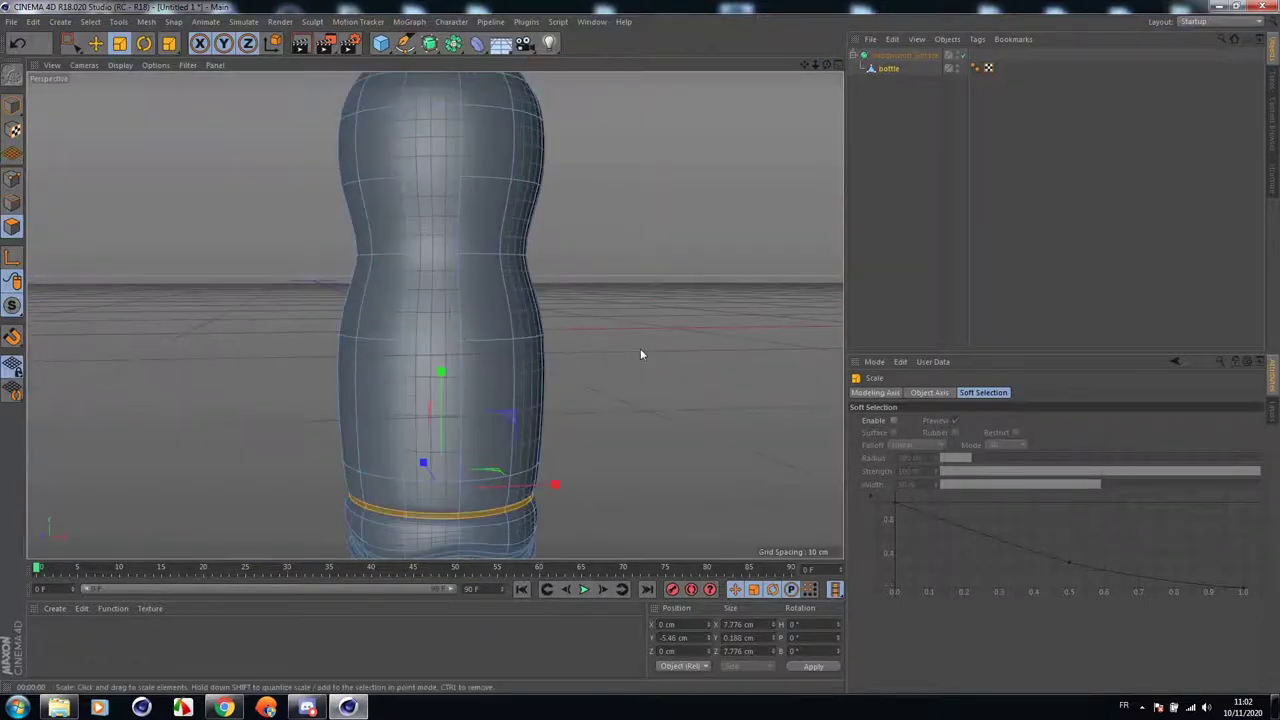
# Select the horizontal edge loop at the upper end of the label area and bevel it by 0.45 cm with 2 subdivisions.
pyautogui.click(448, 345)
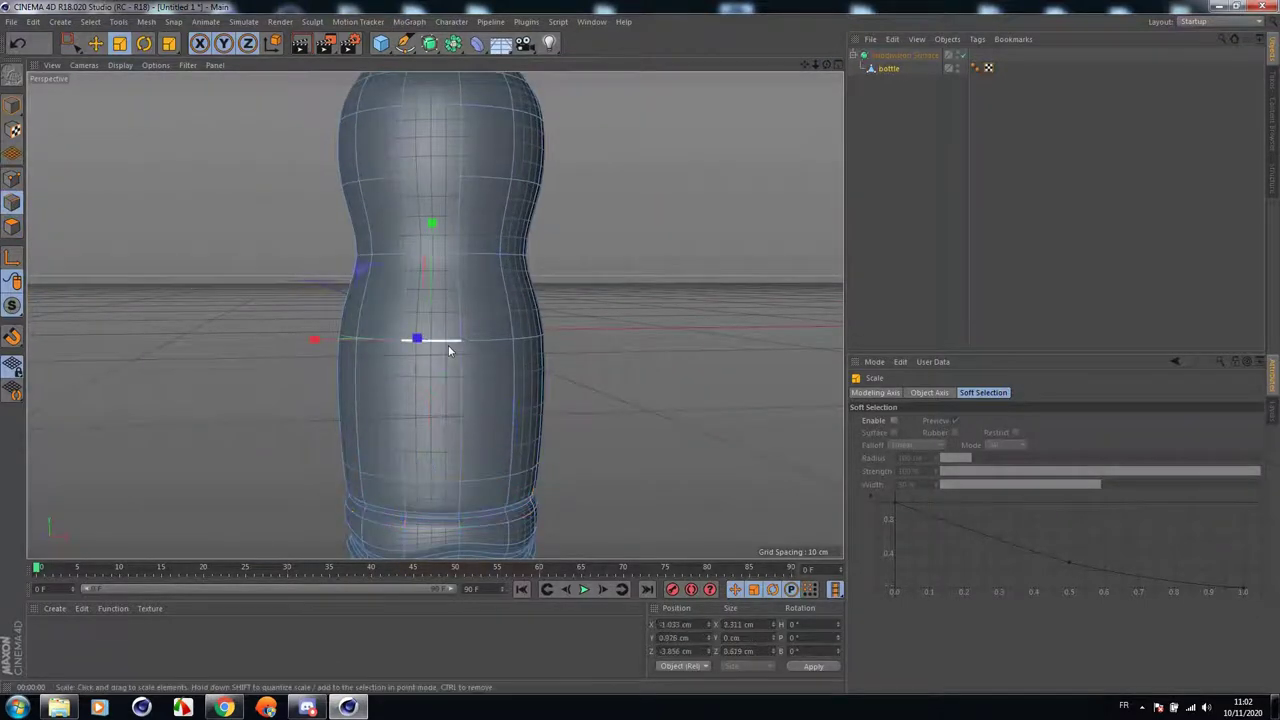
pyautogui.doubleClick(448, 346)
pyautogui.rightClick(702, 339)
pyautogui.click(735, 584)
pyautogui.scroll(2, 549, 420)
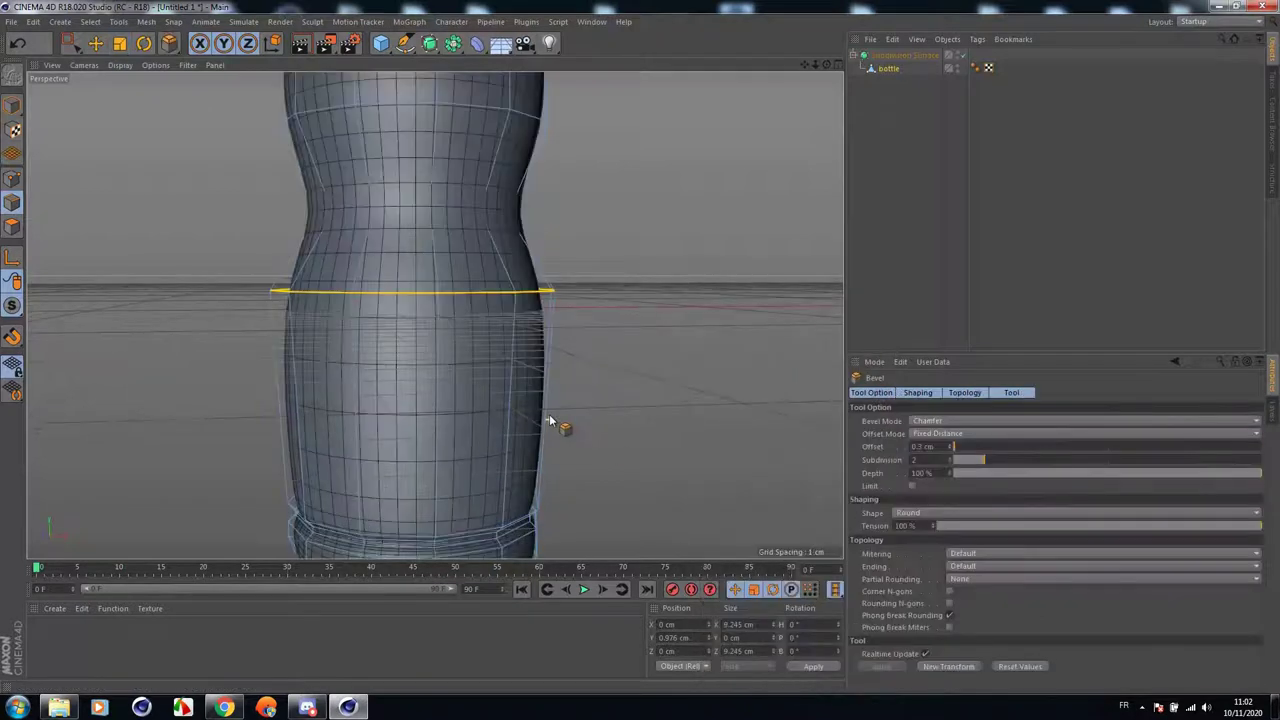
pyautogui.moveTo(549, 421); pyautogui.dragTo(572, 421)
pyautogui.moveTo(641, 352); pyautogui.dragTo(641, 352)
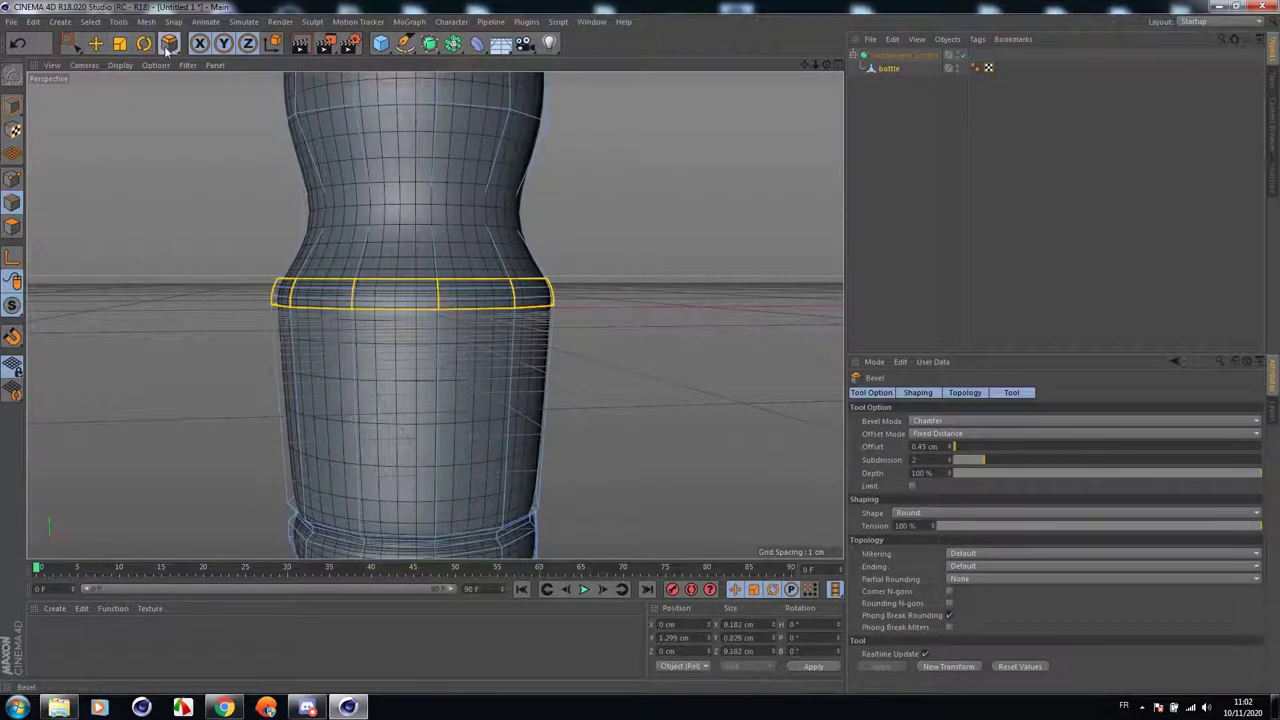
# Loop-select a thin polygon ring in the upper label bevel and scale it down to about 8.39 cm wide, forming a groove.
pyautogui.moveTo(167, 51); pyautogui.dragTo(234, 112)
pyautogui.click(13, 228)
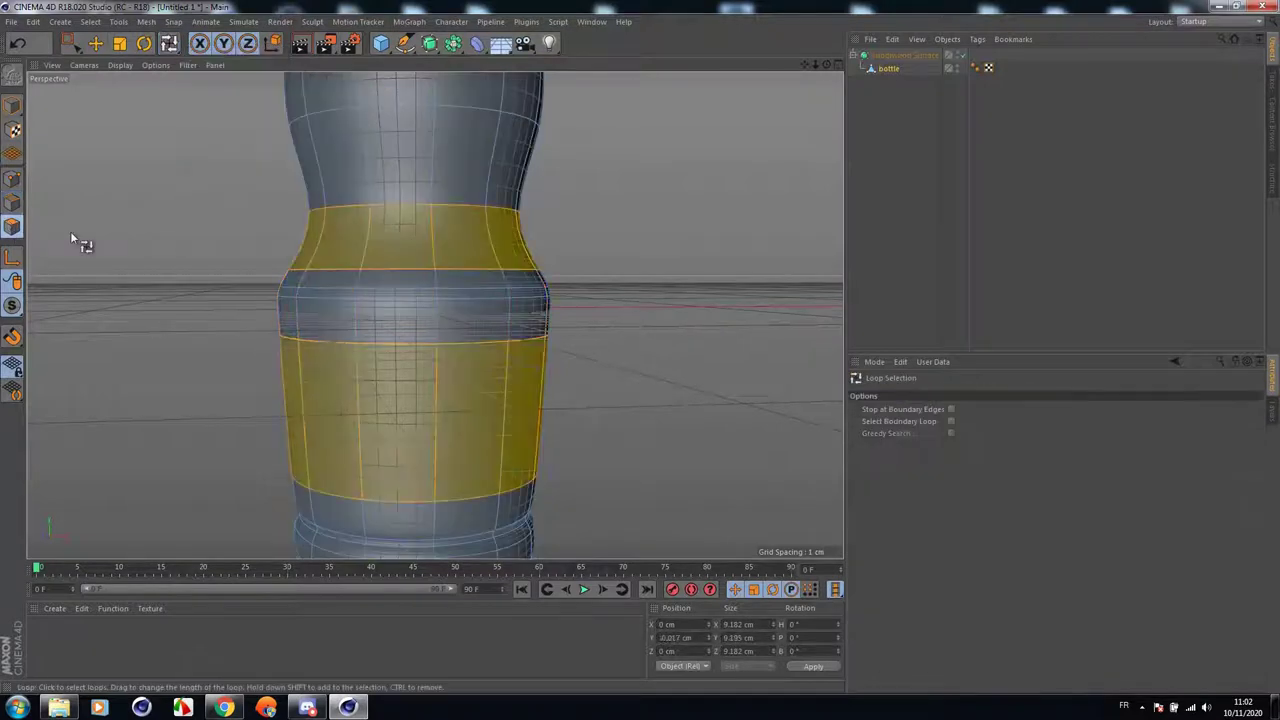
pyautogui.click(360, 295)
pyautogui.rightClick(645, 295)
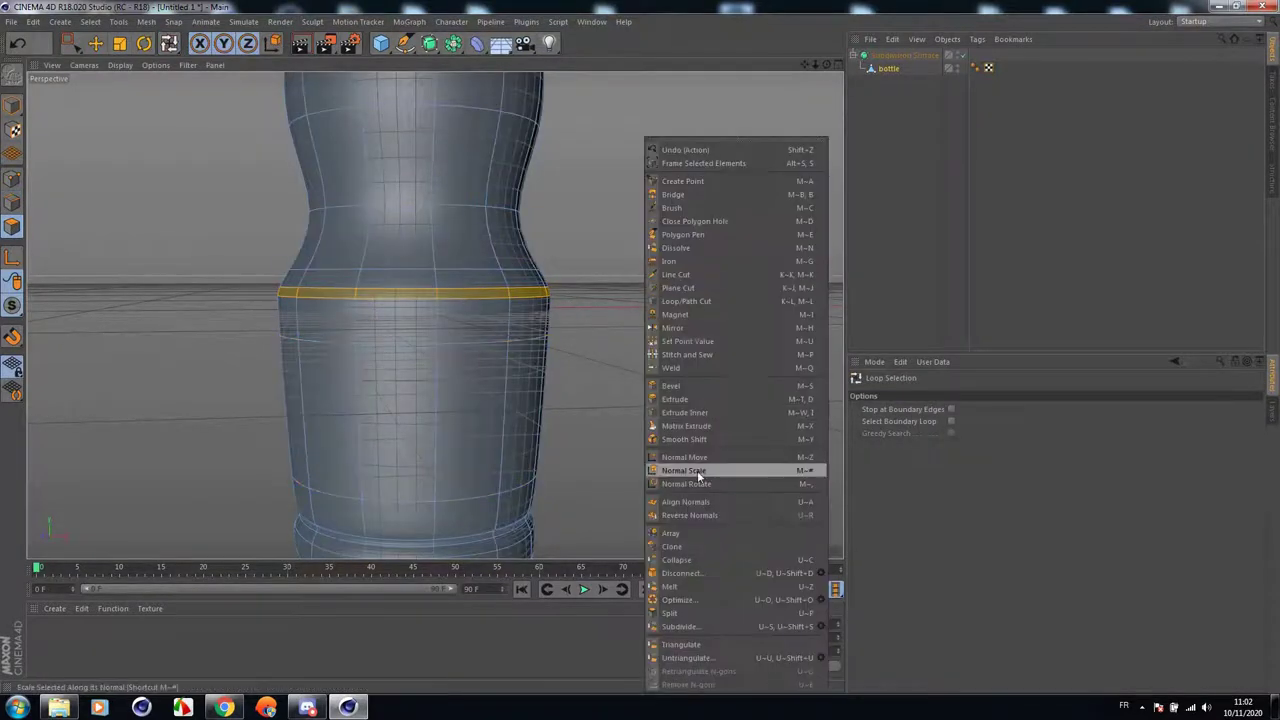
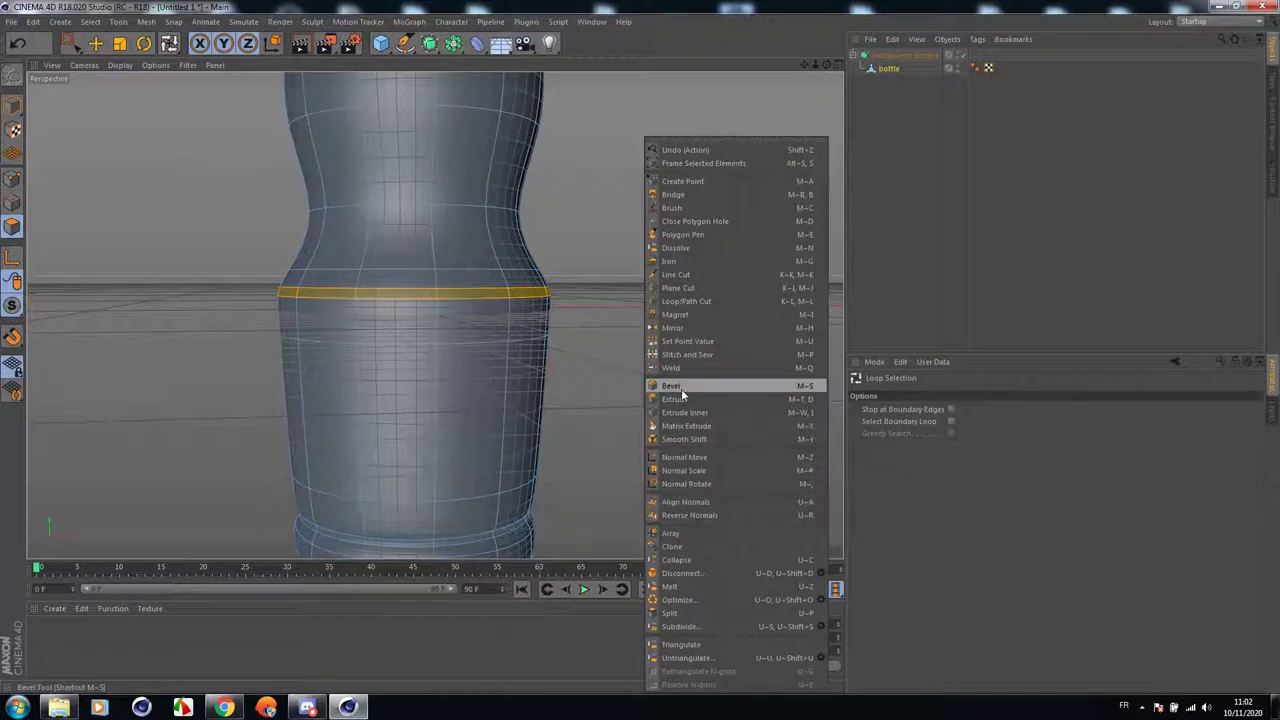
pyautogui.click(119, 43)
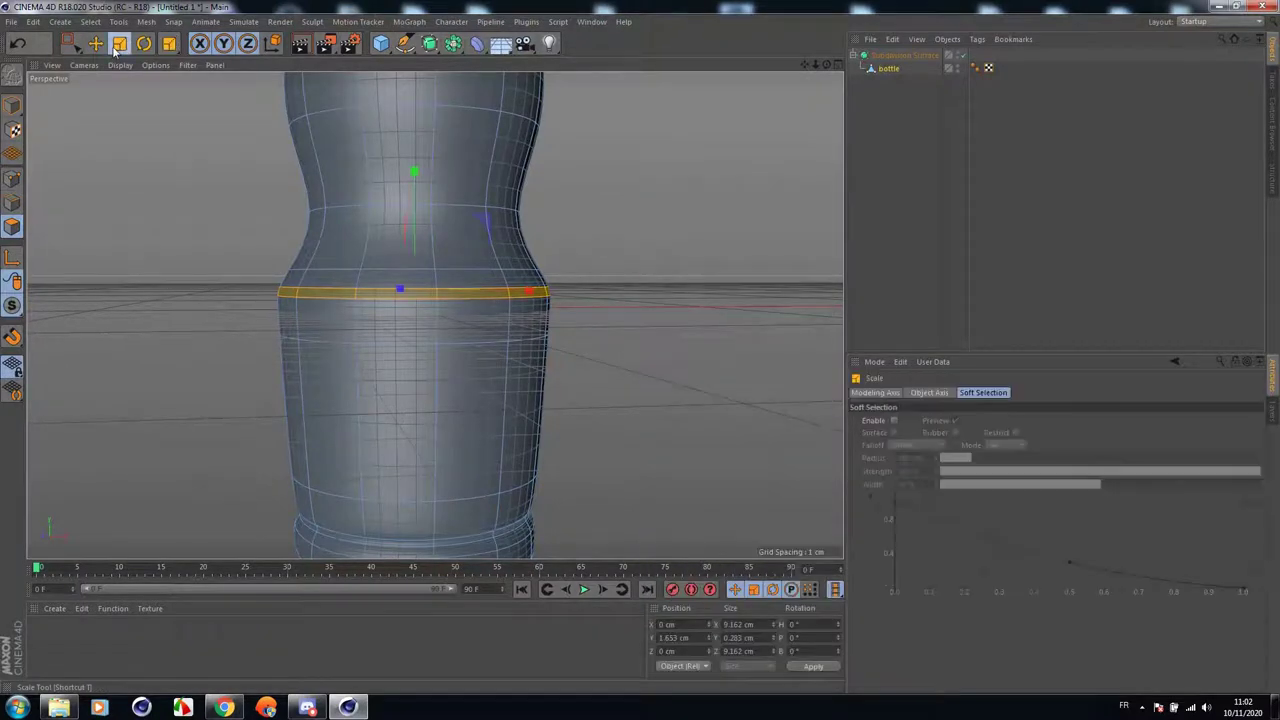
pyautogui.moveTo(657, 257); pyautogui.dragTo(594, 248)
pyautogui.scroll(-3, 594, 250)
pyautogui.press('e')
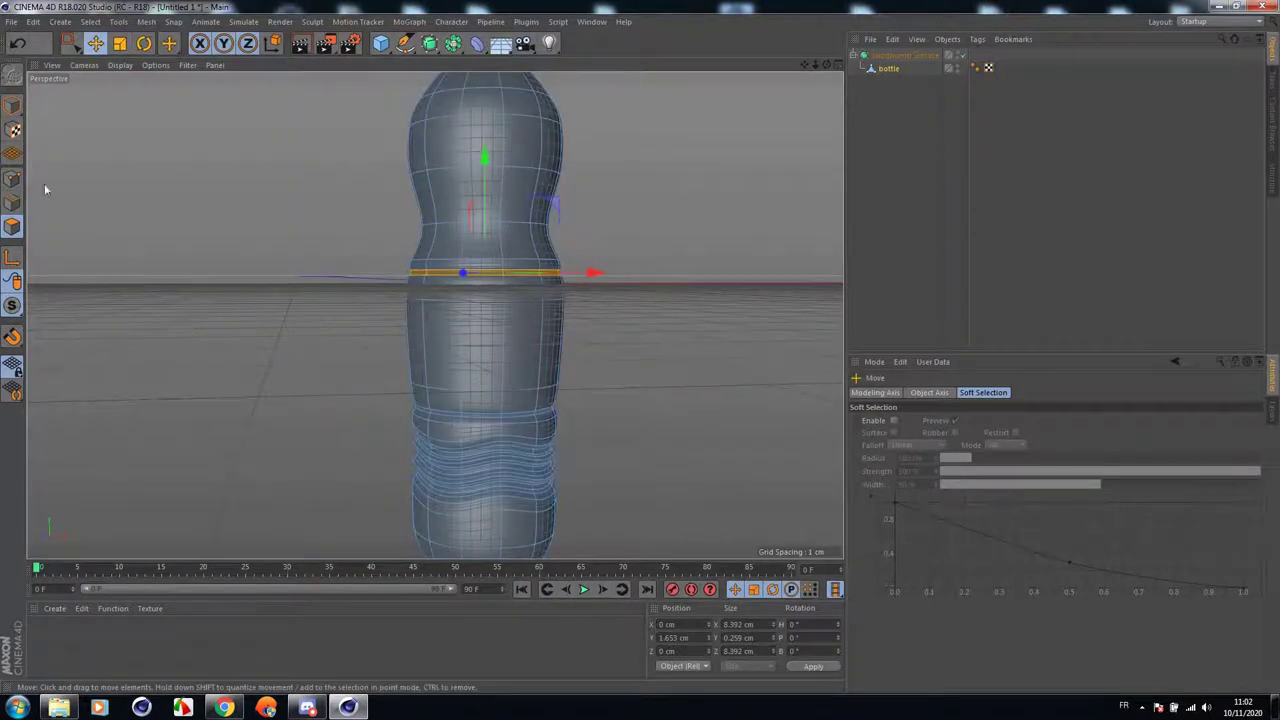
# Select the horizontal edge loop around the bottle's narrow waist and bevel it by 0.4 cm with 2 subdivisions.
pyautogui.click(12, 204)
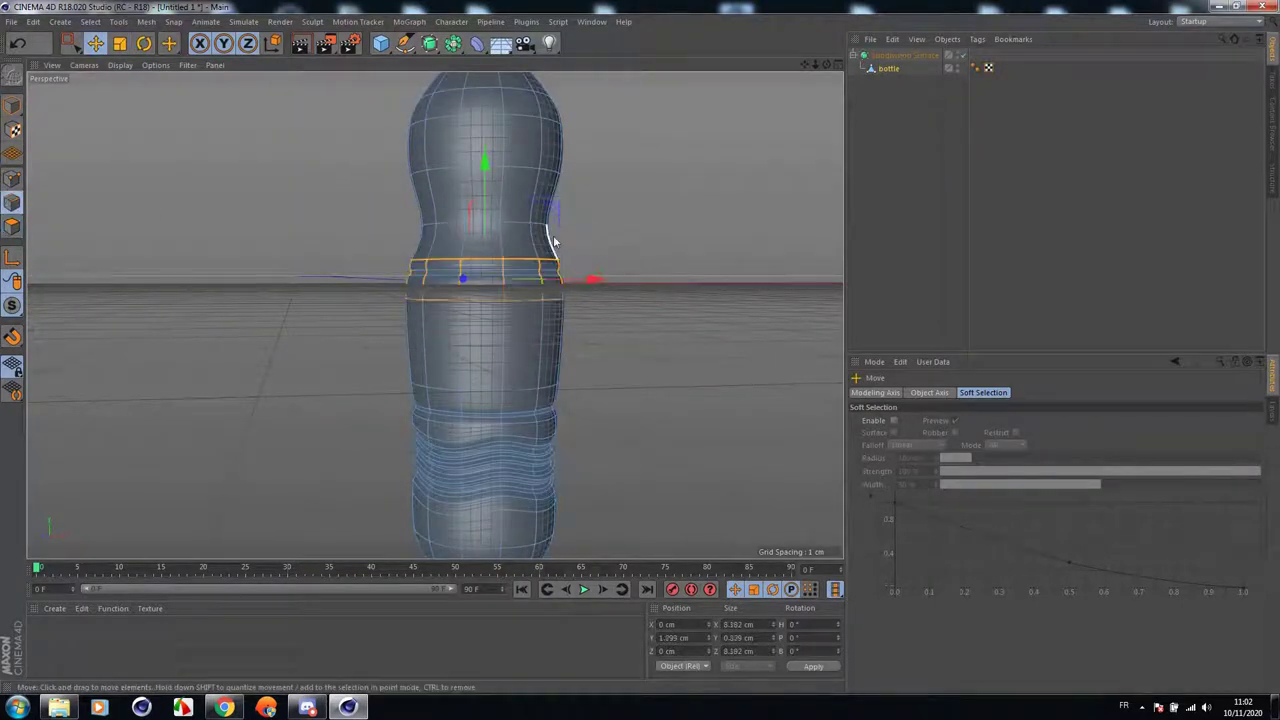
pyautogui.doubleClick(513, 228)
pyautogui.scroll(3, 496, 222)
pyautogui.rightClick(680, 208)
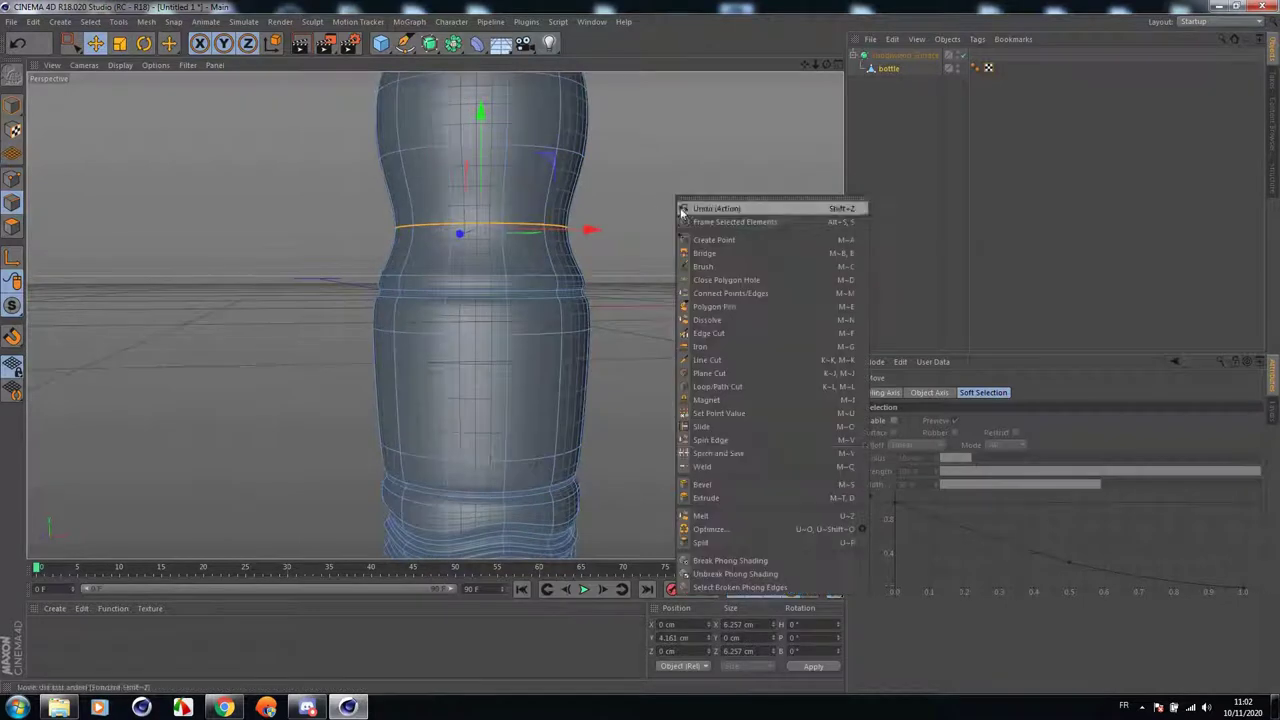
pyautogui.click(710, 484)
pyautogui.scroll(2, 486, 214)
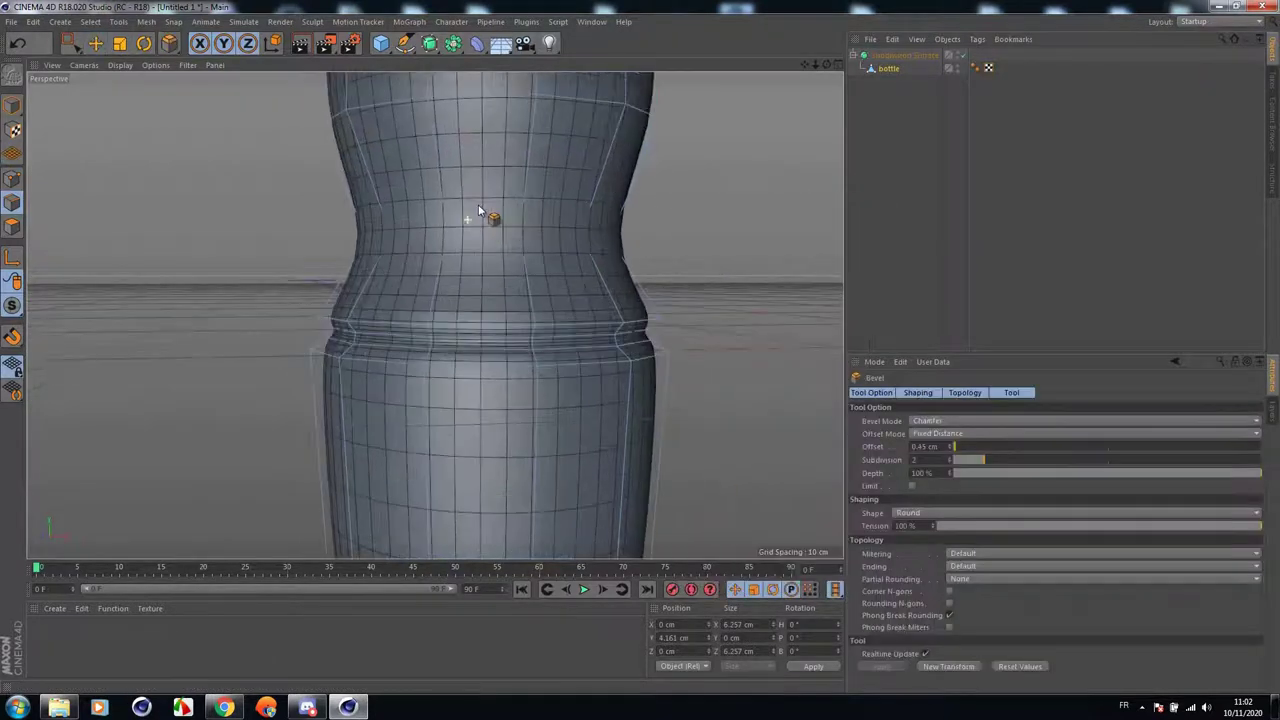
pyautogui.moveTo(486, 214); pyautogui.dragTo(577, 216)
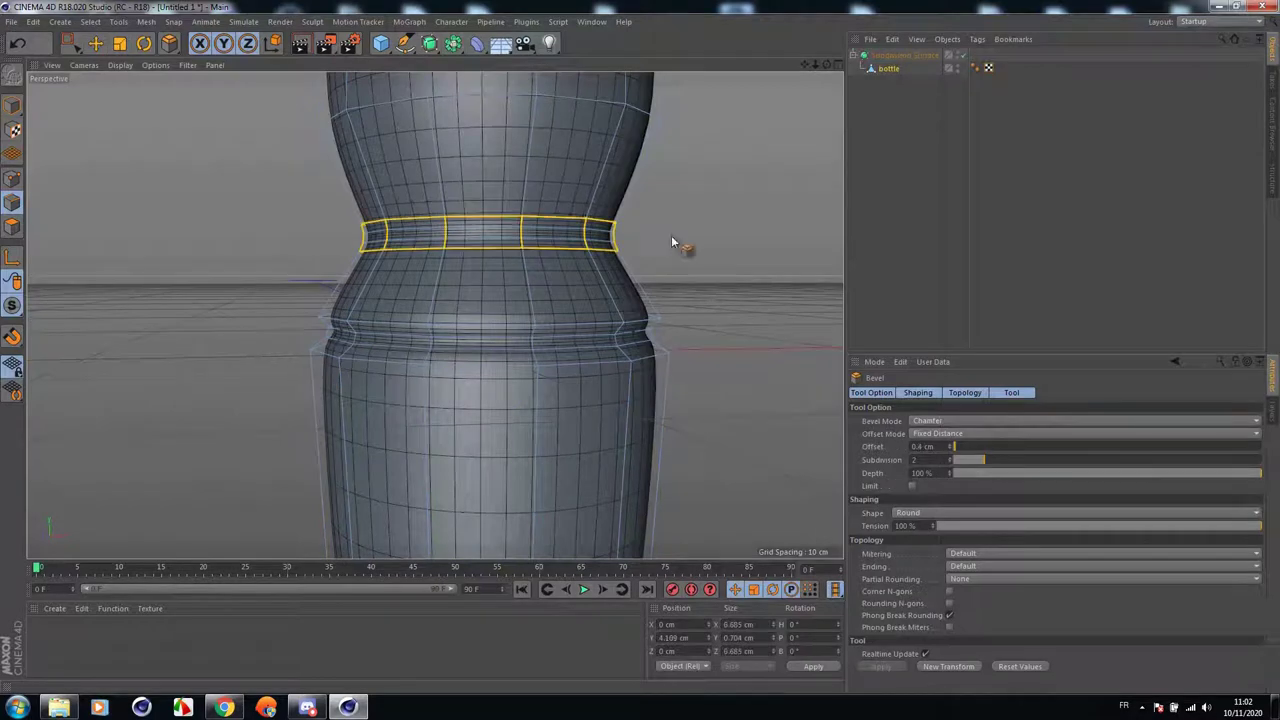
# Loop-select the thin polygon ring in the middle of the waist bevel and scale it down to about 5.95 cm wide, forming a groove.
pyautogui.click(169, 43)
pyautogui.click(95, 43)
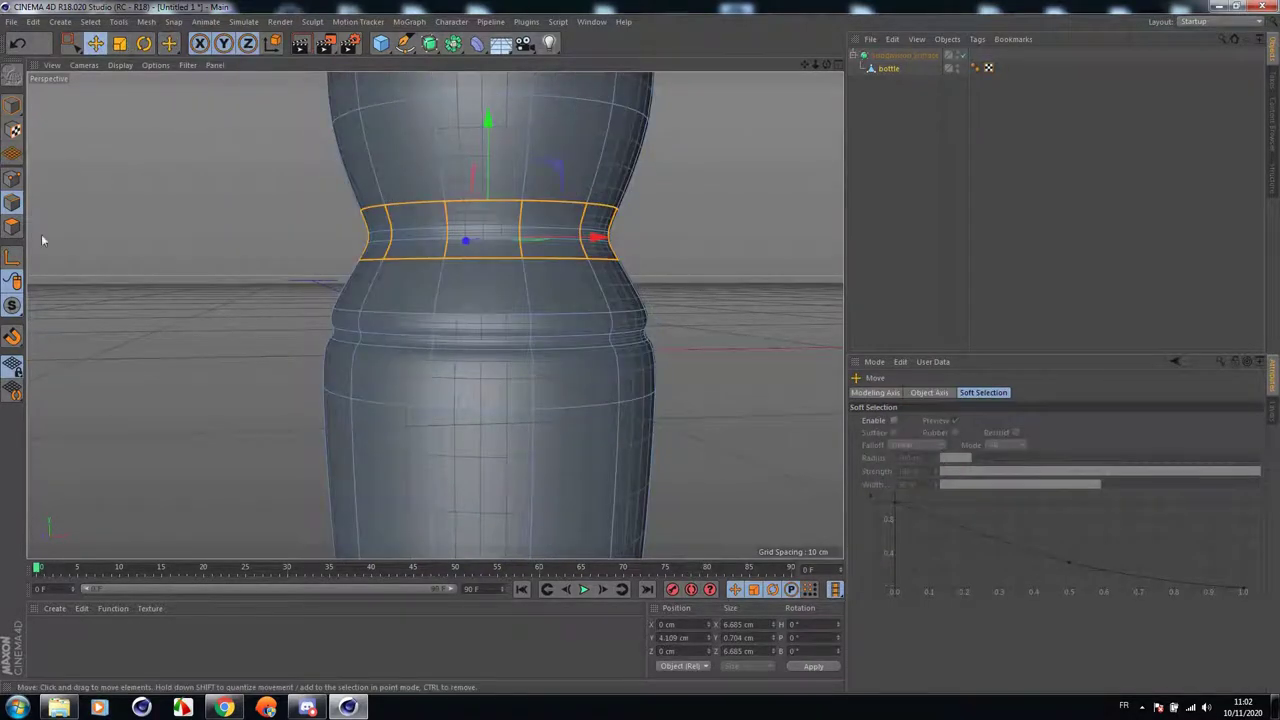
pyautogui.click(12, 227)
pyautogui.click(169, 43)
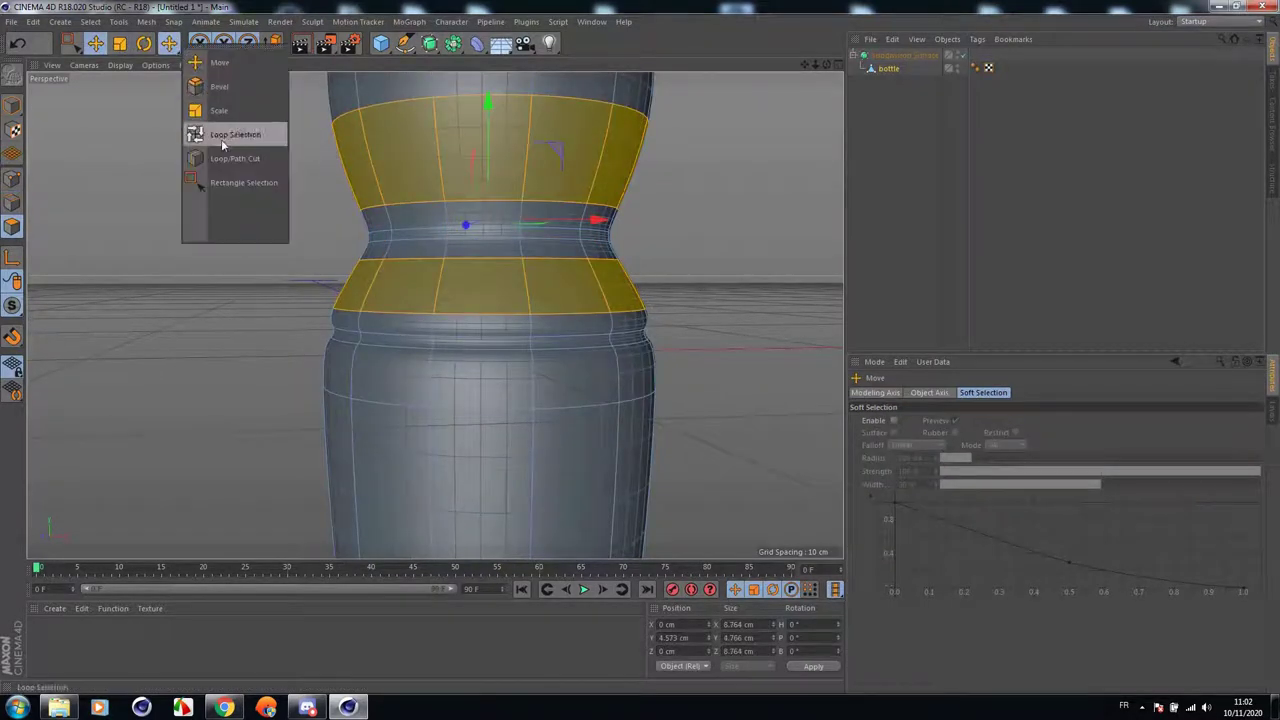
pyautogui.click(221, 139)
pyautogui.click(450, 237)
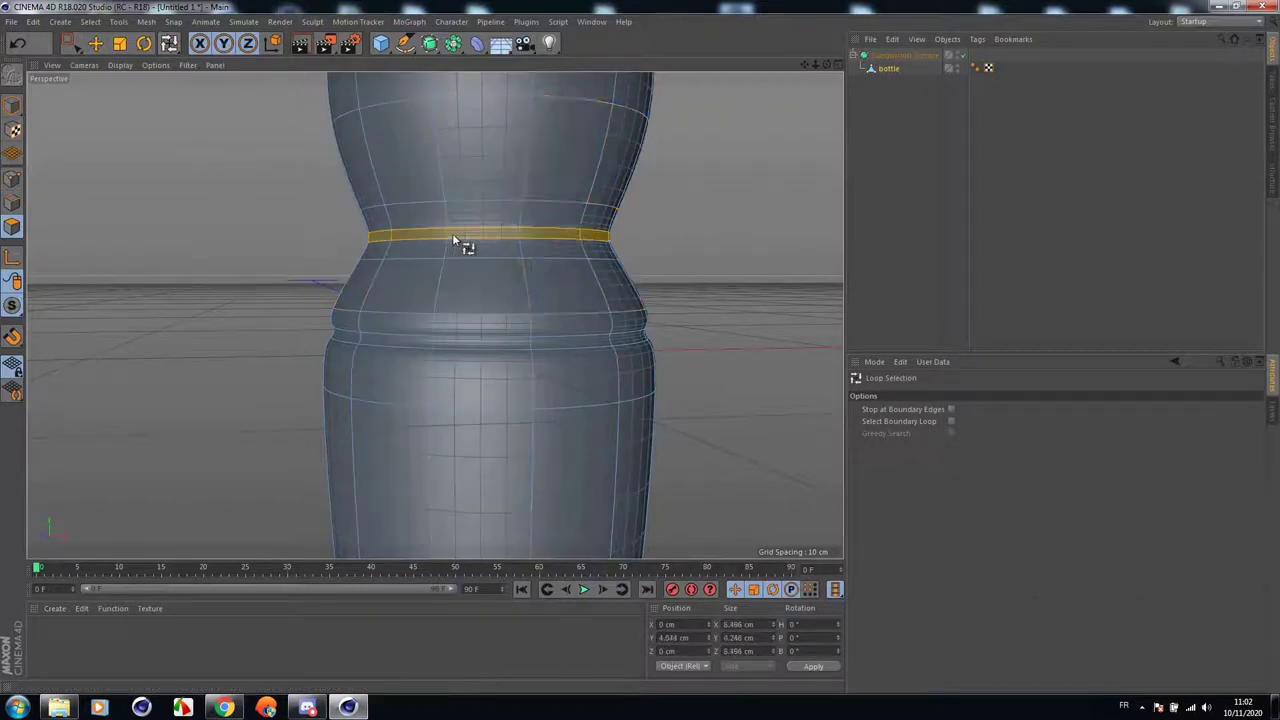
pyautogui.rightClick(745, 245)
pyautogui.click(800, 388)
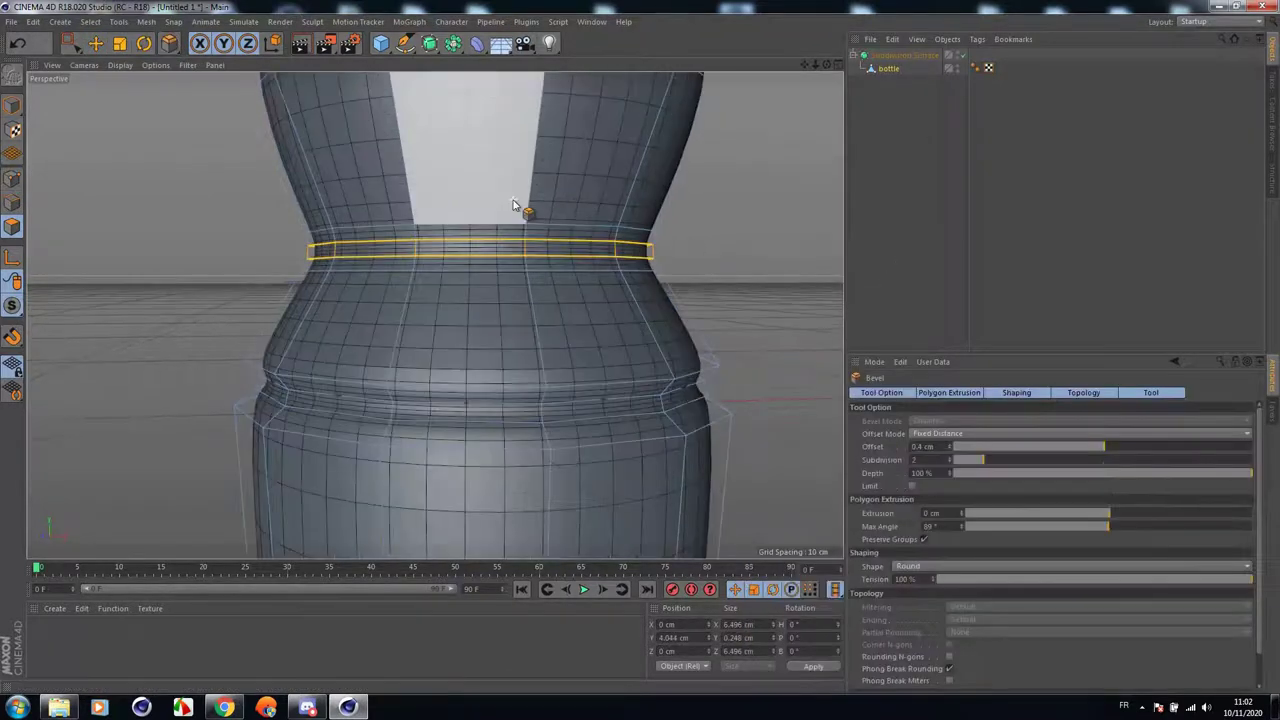
pyautogui.click(121, 44)
pyautogui.moveTo(230, 180); pyautogui.dragTo(125, 172)
# Cut a new edge loop around the bottle just below the waist groove at an offset of 82.894%.
pyautogui.rightClick(184, 228)
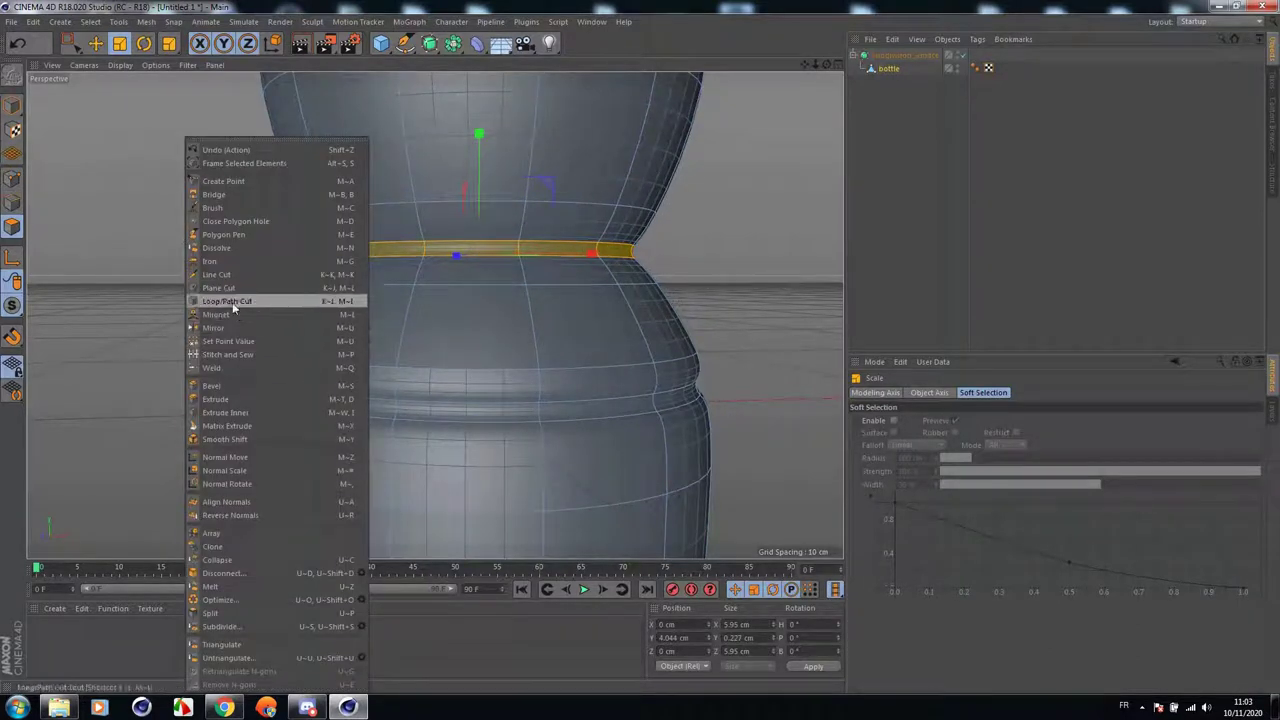
pyautogui.click(232, 302)
pyautogui.scroll(4, 420, 240)
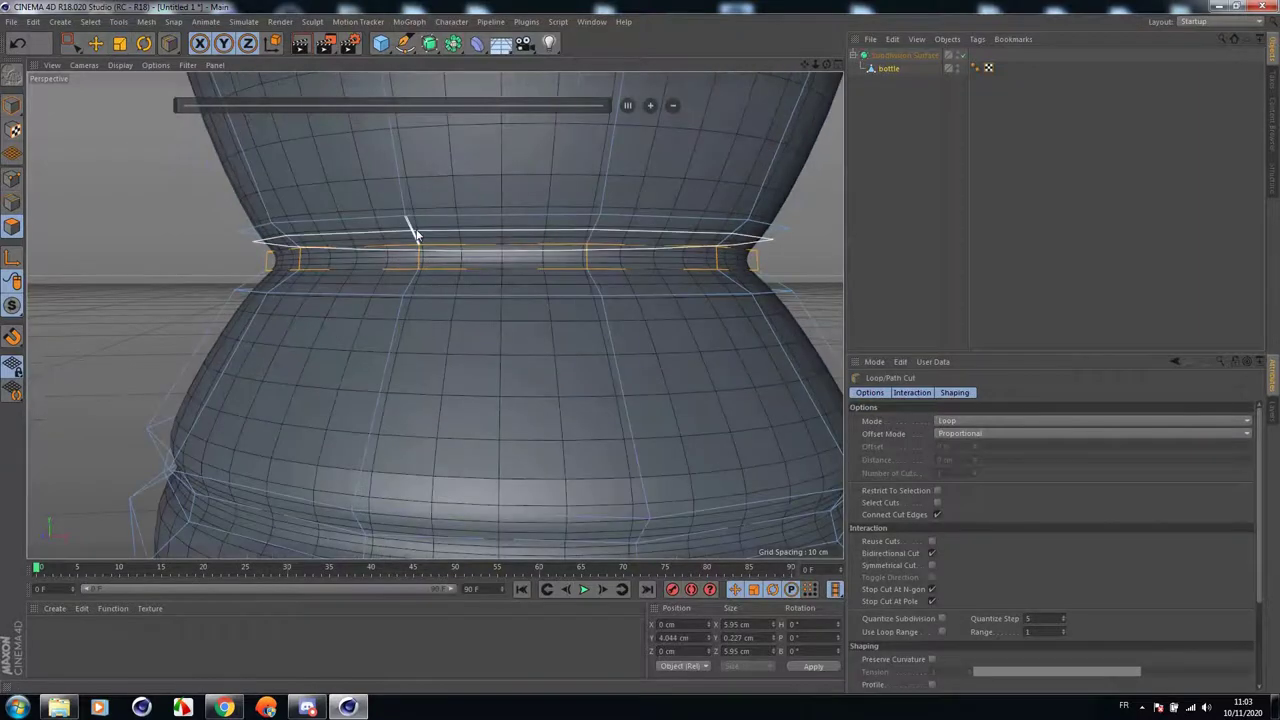
pyautogui.click(407, 291)
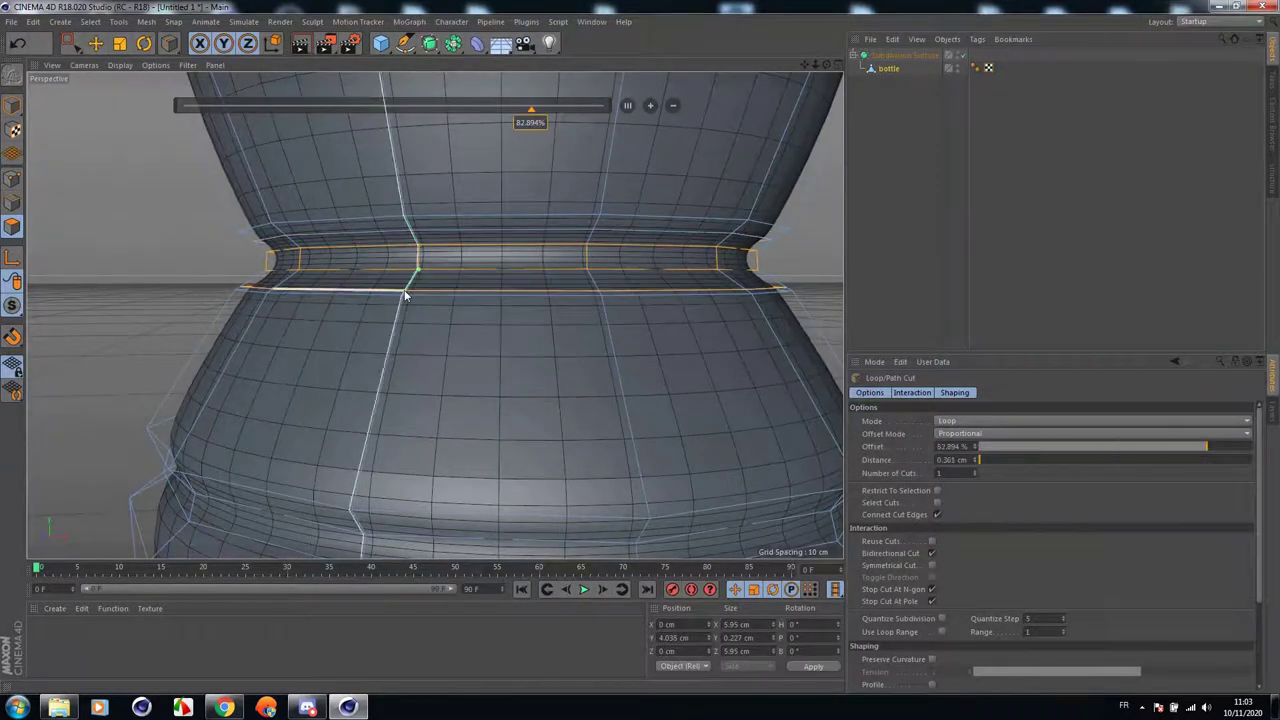
# Render the whole bottle to examine the waist groove, and show all four views with the reference image in the Front view.
pyautogui.scroll(-6, 405, 295)
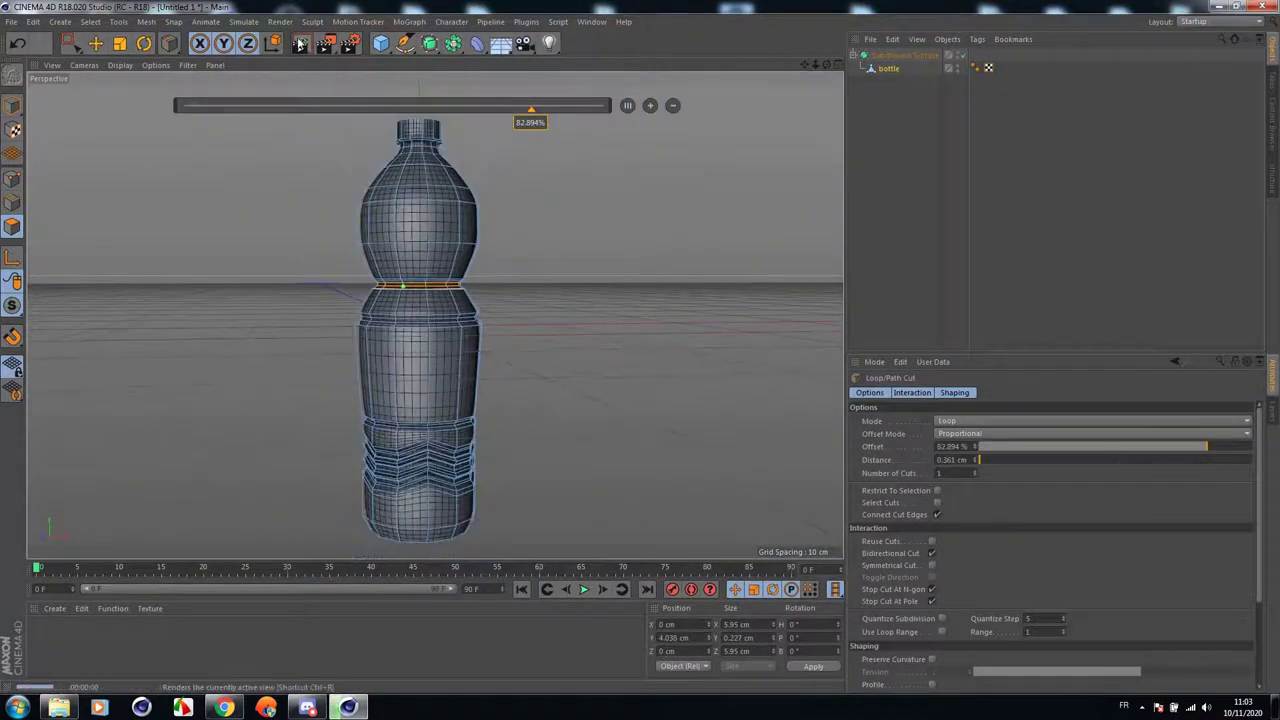
pyautogui.click(300, 44)
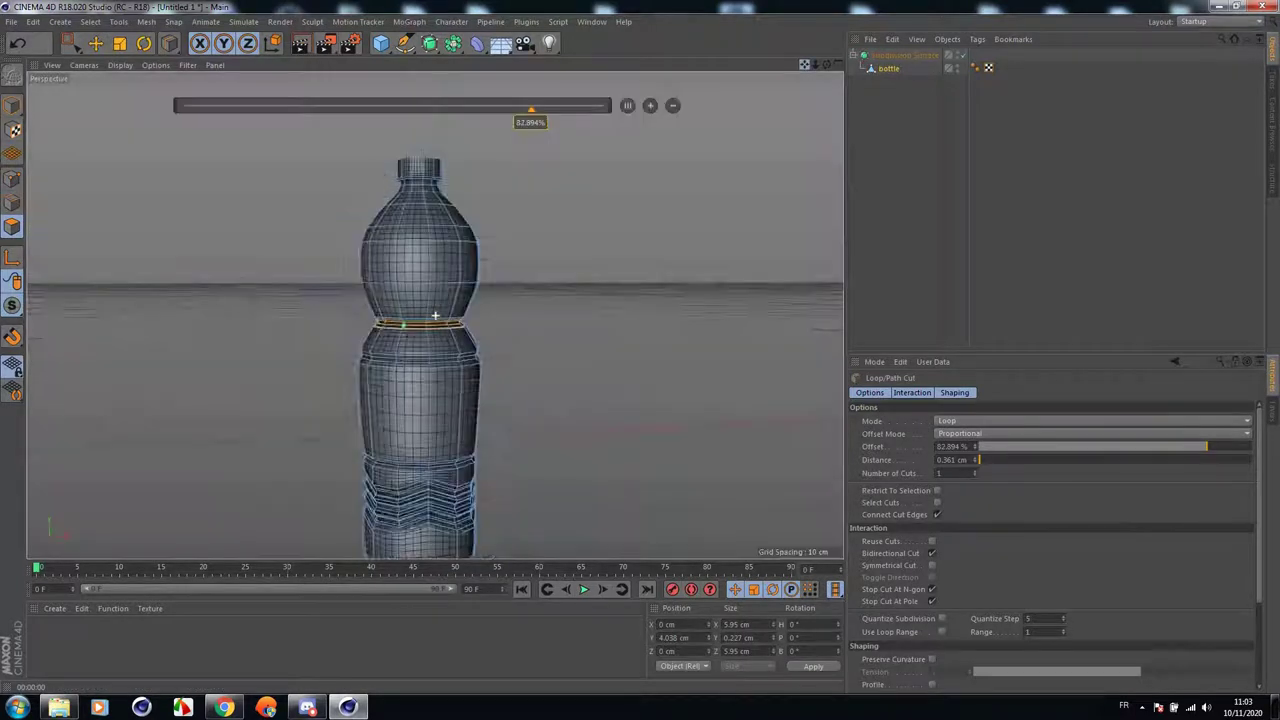
pyautogui.scroll(5, 502, 277)
pyautogui.middleClick(422, 380)
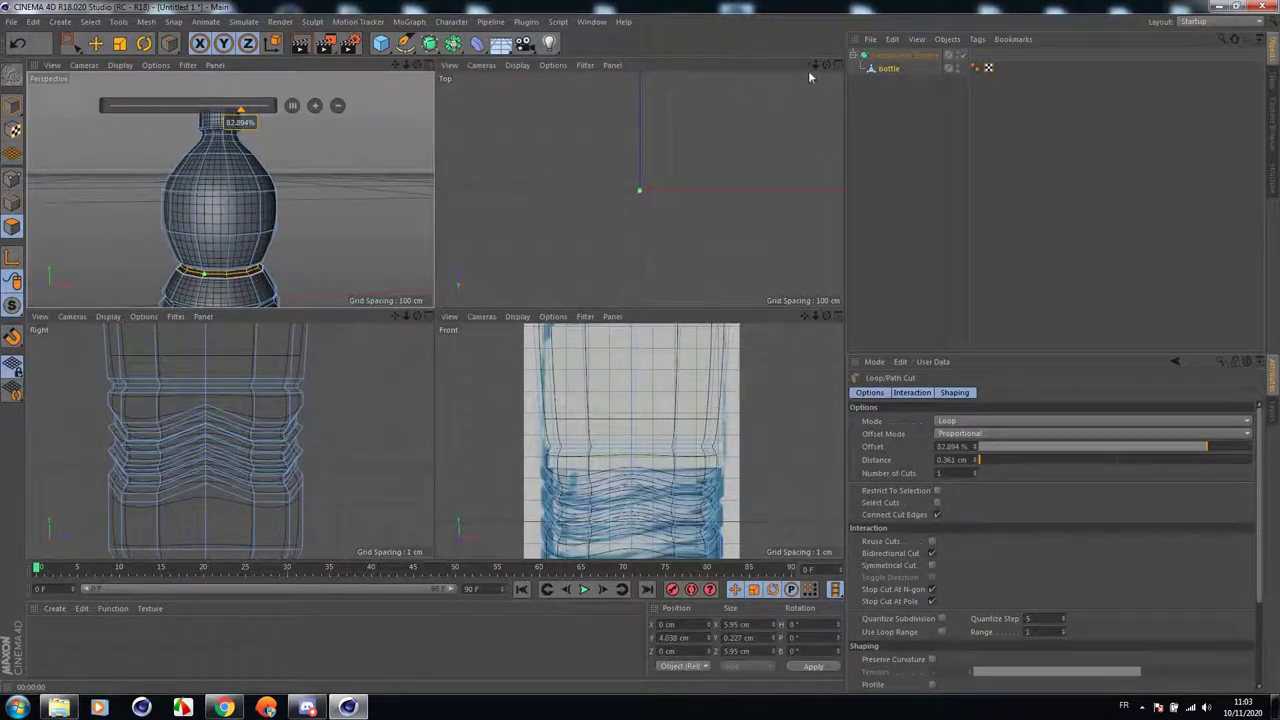
pyautogui.scroll(-3, 725, 368)
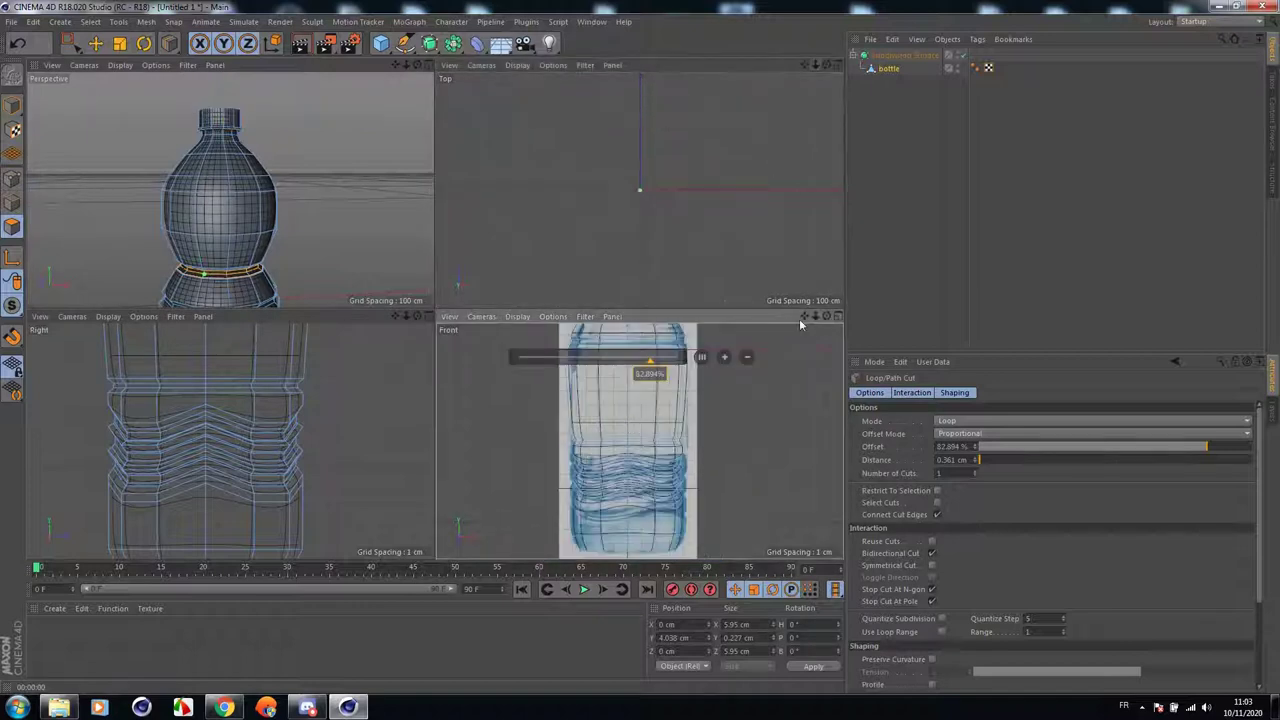
pyautogui.moveTo(804, 317); pyautogui.dragTo(723, 574)
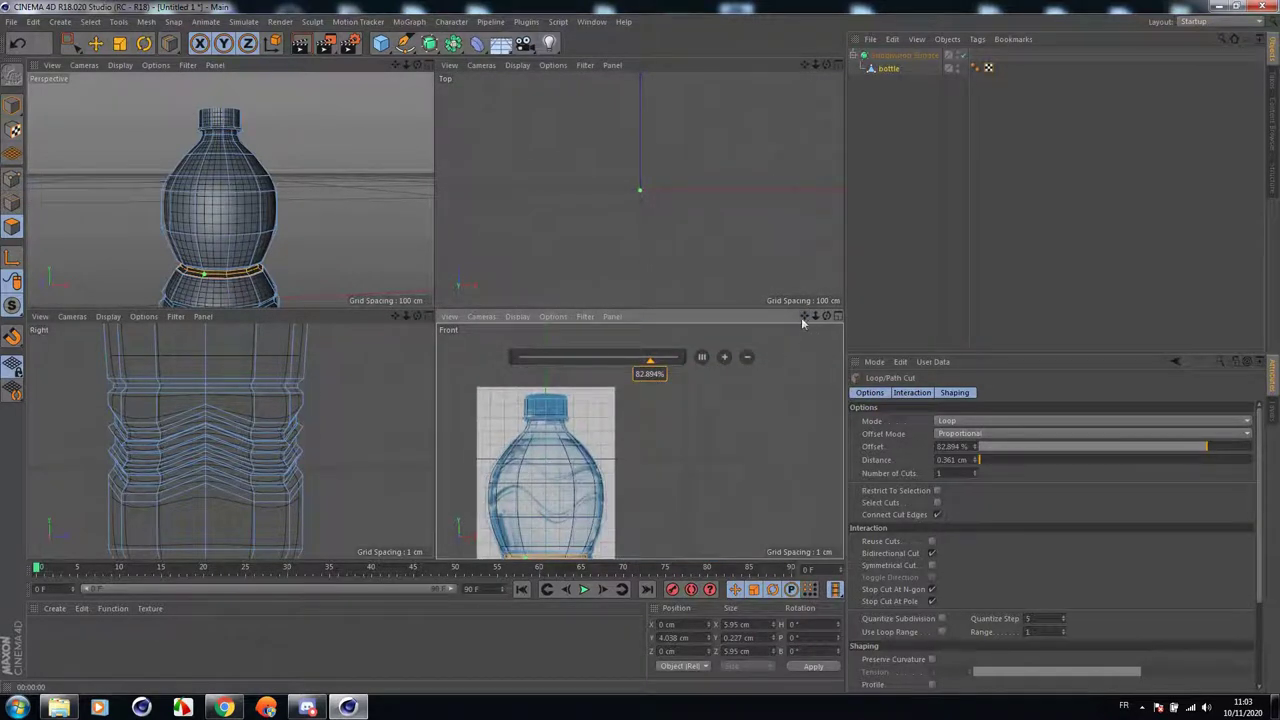
pyautogui.moveTo(804, 317); pyautogui.dragTo(846, 261)
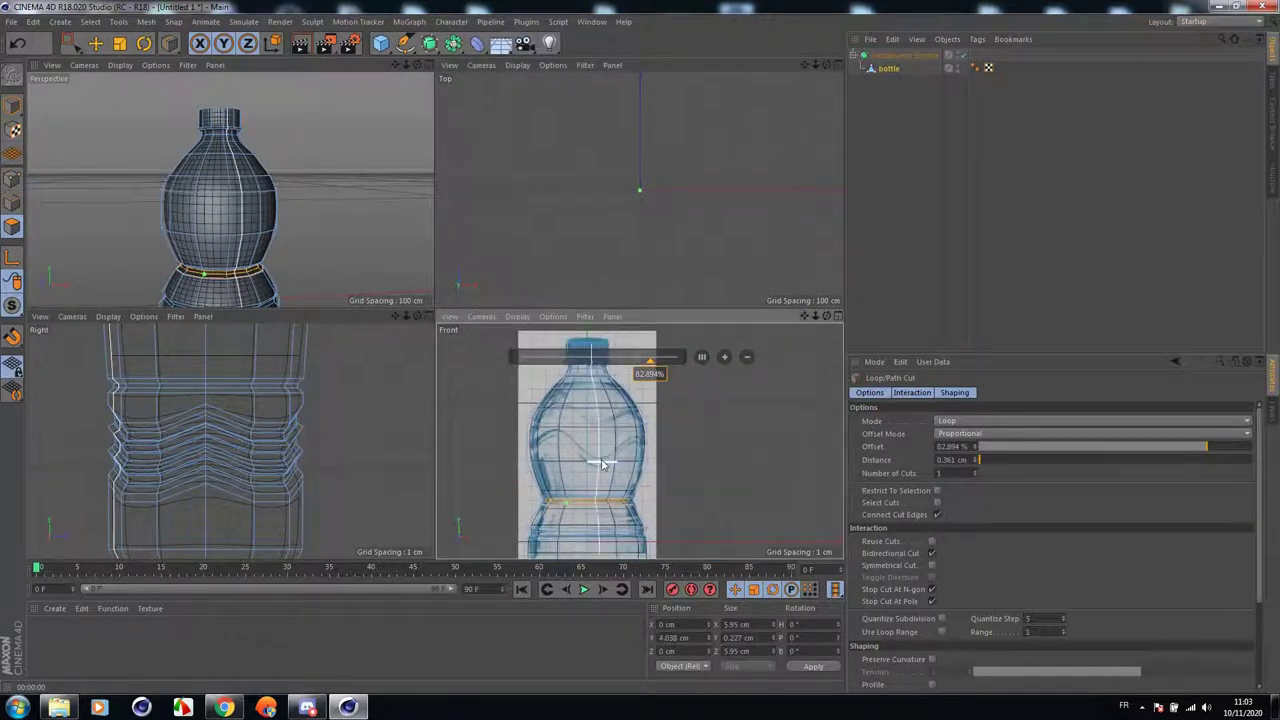
pyautogui.middleClick(200, 208)
pyautogui.scroll(1, 402, 372)
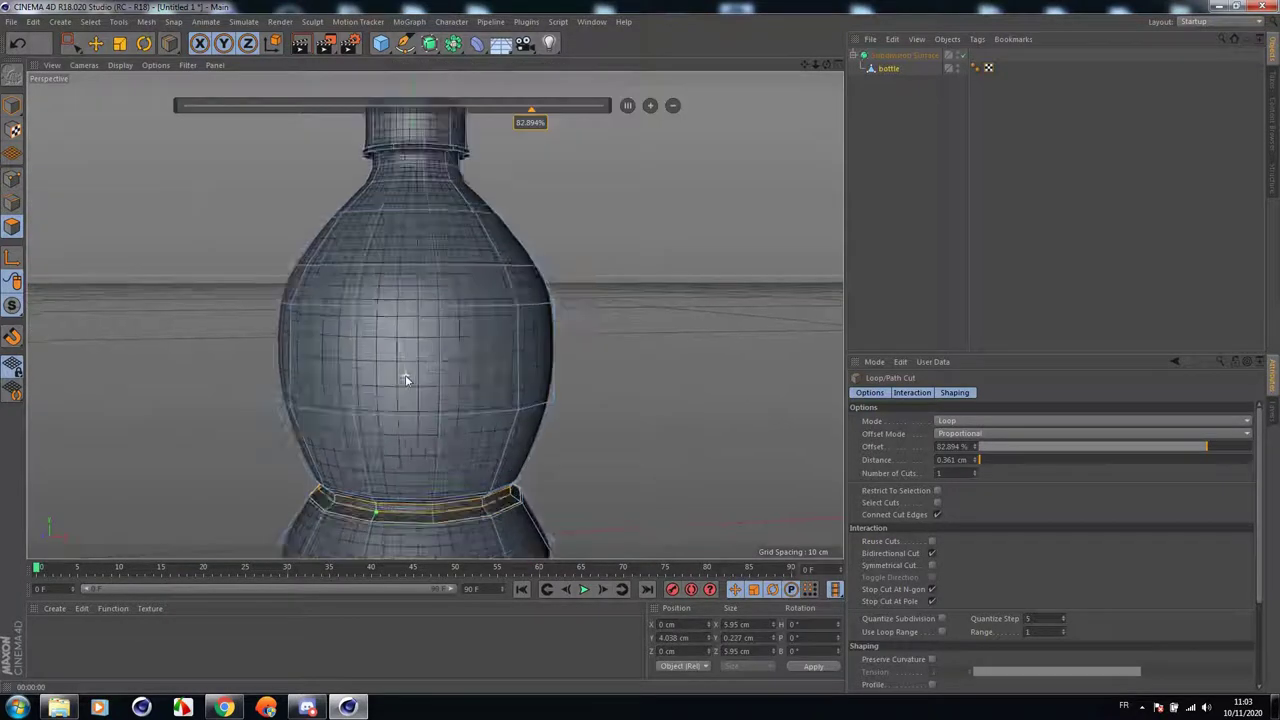
pyautogui.scroll(-2, 402, 372)
pyautogui.scroll(2, 348, 323)
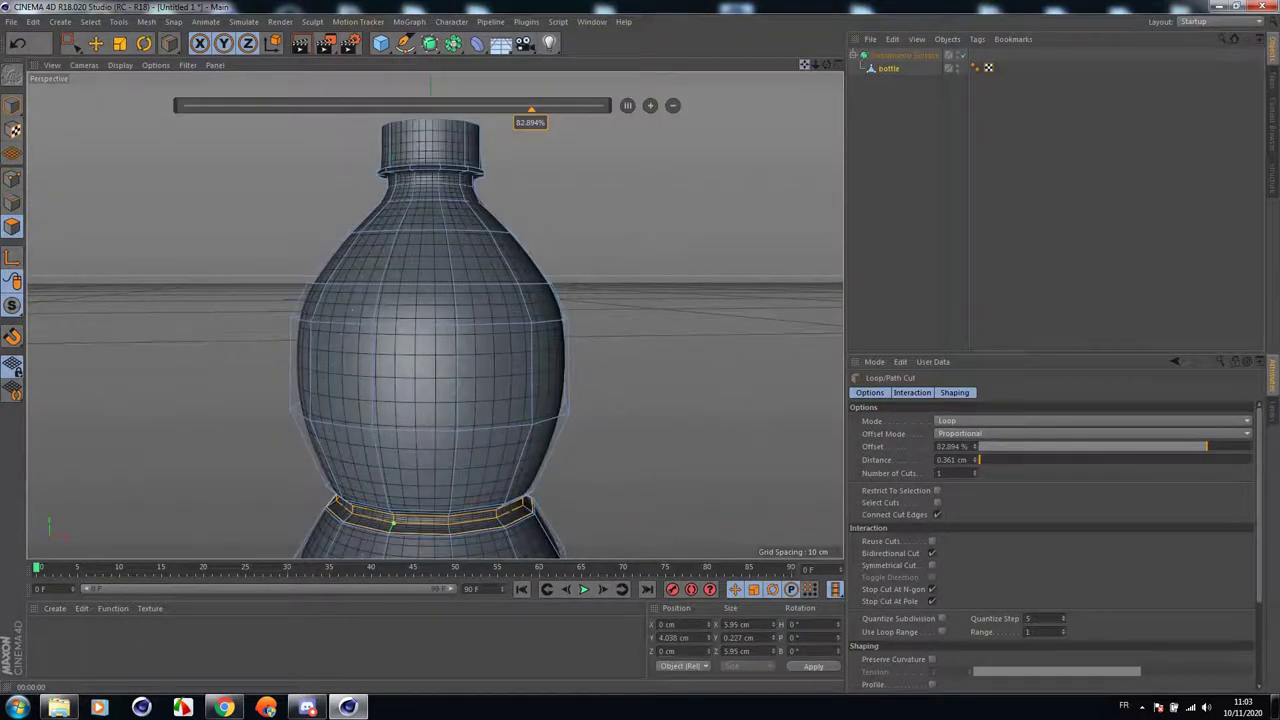
pyautogui.keyDown('alt'); pyautogui.moveTo(352, 310); pyautogui.dragTo(380, 238, button='middle'); pyautogui.keyUp('alt')
pyautogui.moveTo(380, 238)
pyautogui.keyDown('alt'); pyautogui.mouseDown()
pyautogui.moveTo(405, 290)
pyautogui.moveTo(402, 255)
pyautogui.mouseUp(); pyautogui.keyUp('alt')
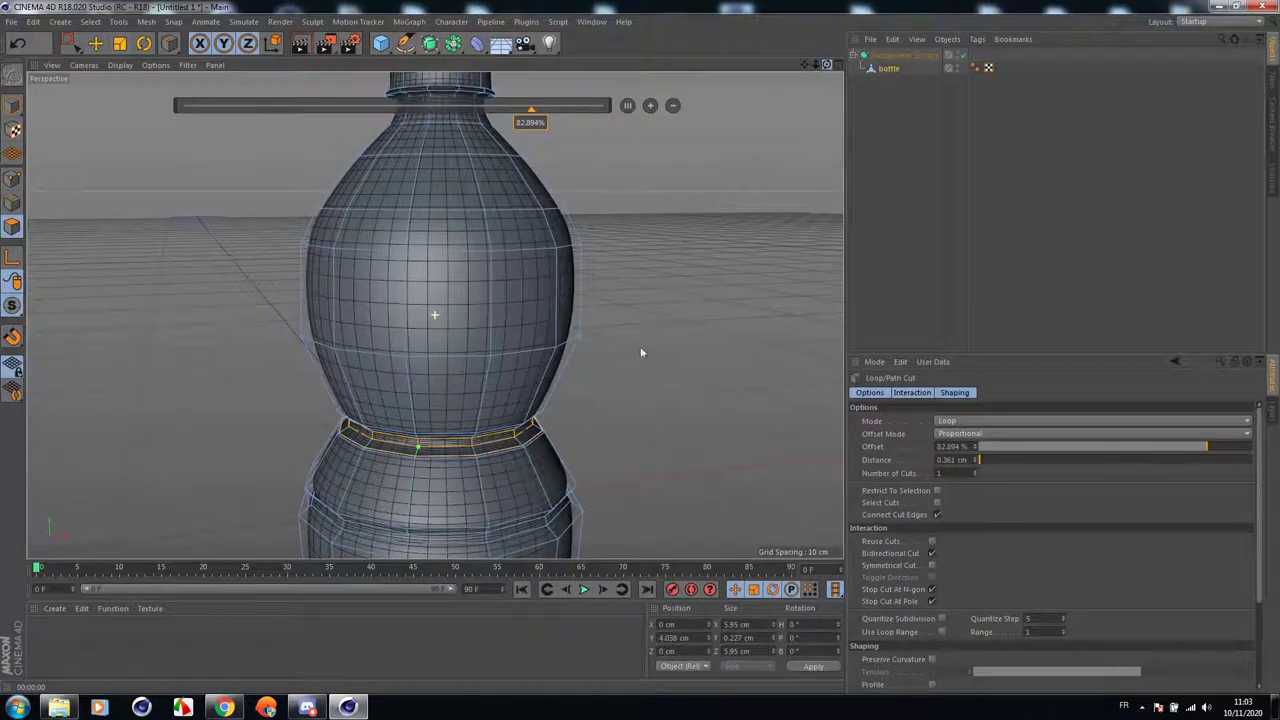
pyautogui.click(460, 205)
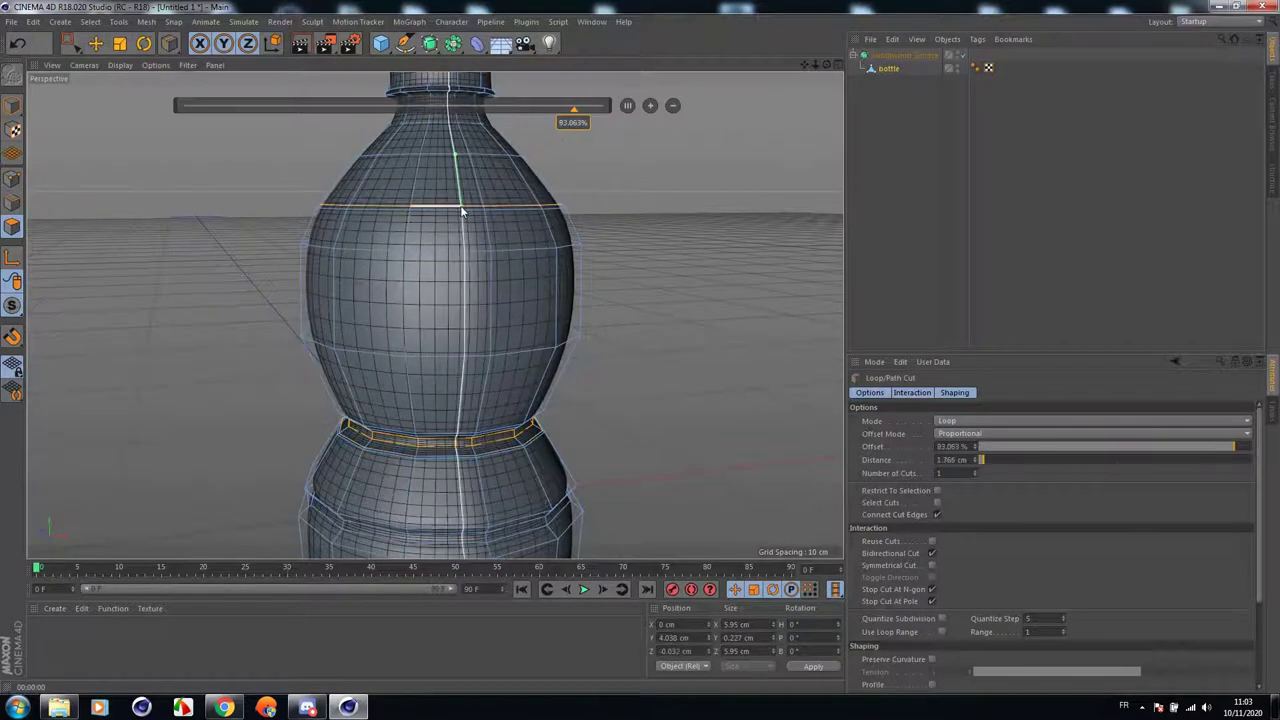
pyautogui.click(18, 43)
# Dissolve the horizontal edge loop at the shoulder of the bottle's upper bulb.
pyautogui.click(95, 43)
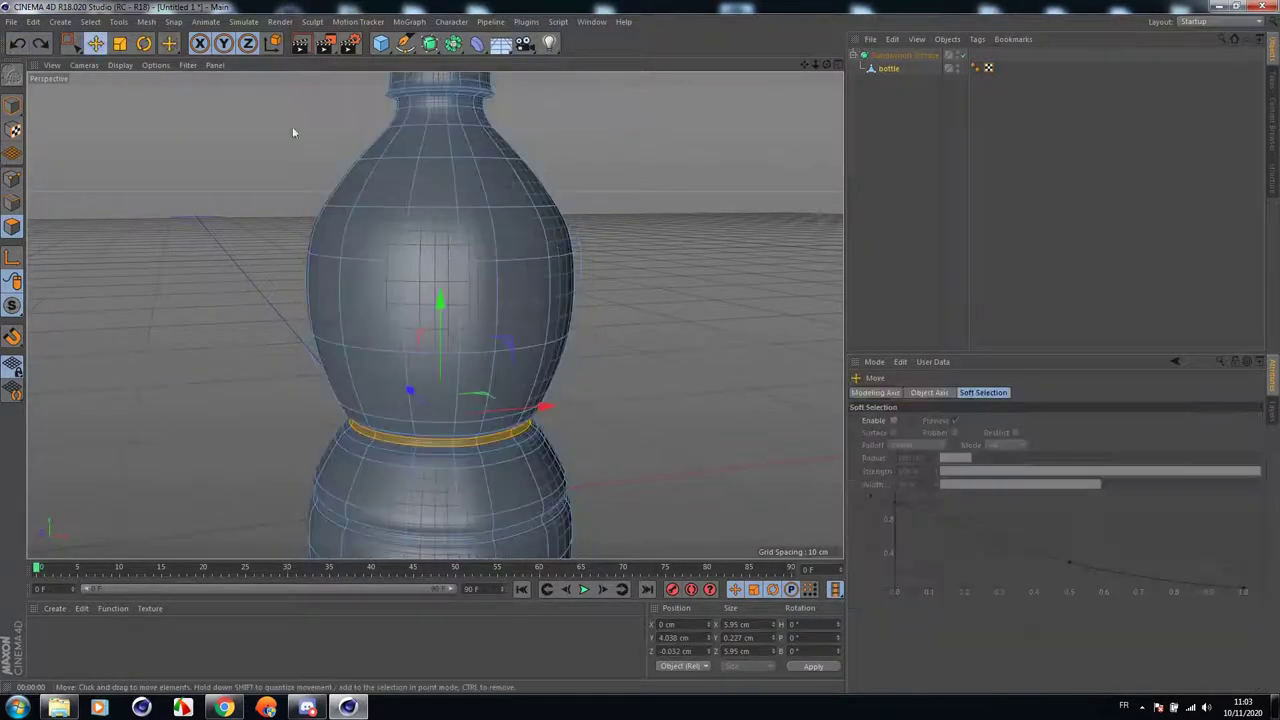
pyautogui.doubleClick(445, 210)
pyautogui.rightClick(703, 205)
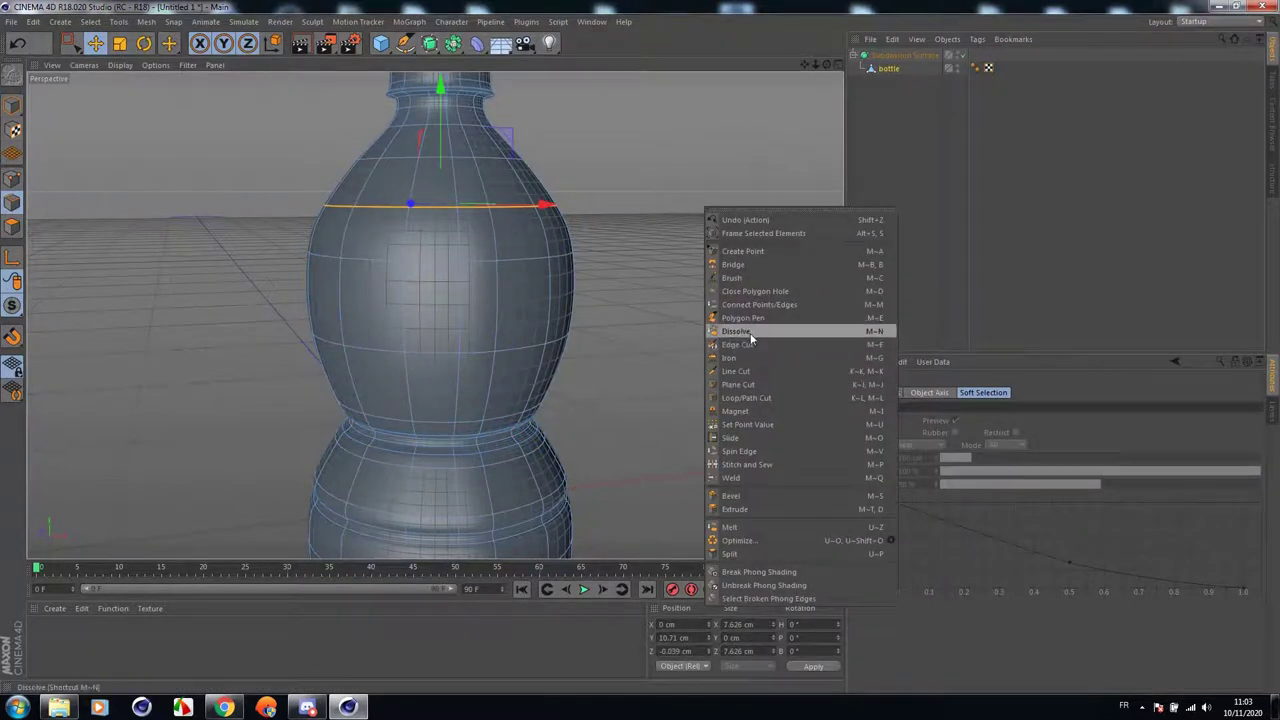
pyautogui.click(749, 333)
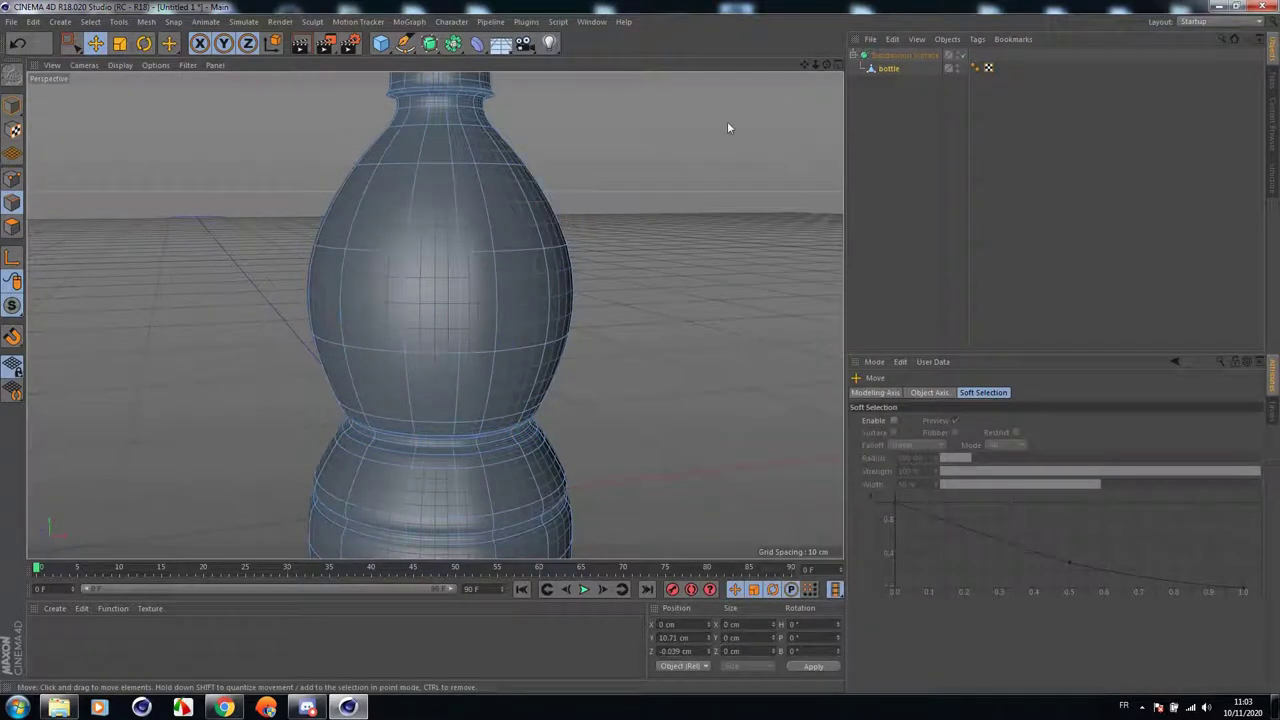
# Select the two horizontal edge loops around the middle of the bottle's upper bulb, then clear the selection.
pyautogui.moveTo(804, 66); pyautogui.dragTo(800, 3)
pyautogui.moveTo(827, 65); pyautogui.dragTo(718, 67)
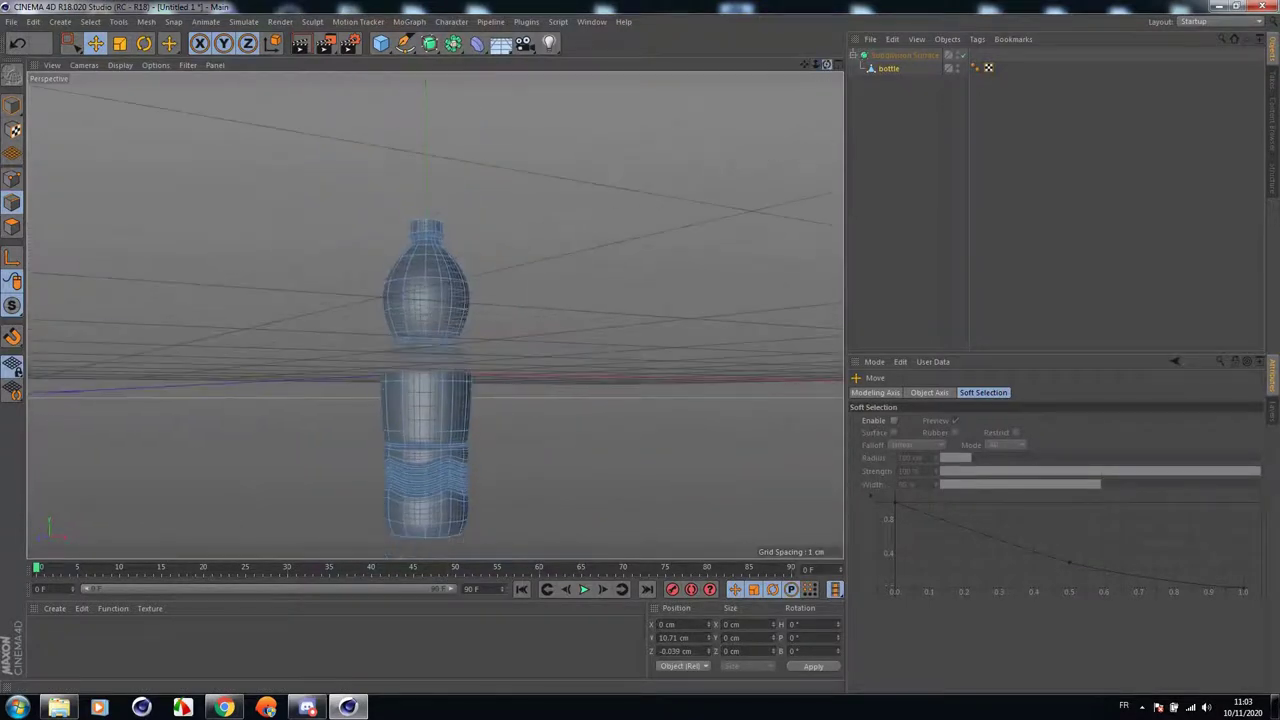
pyautogui.moveTo(827, 65); pyautogui.dragTo(827, 95)
pyautogui.scroll(5, 445, 266)
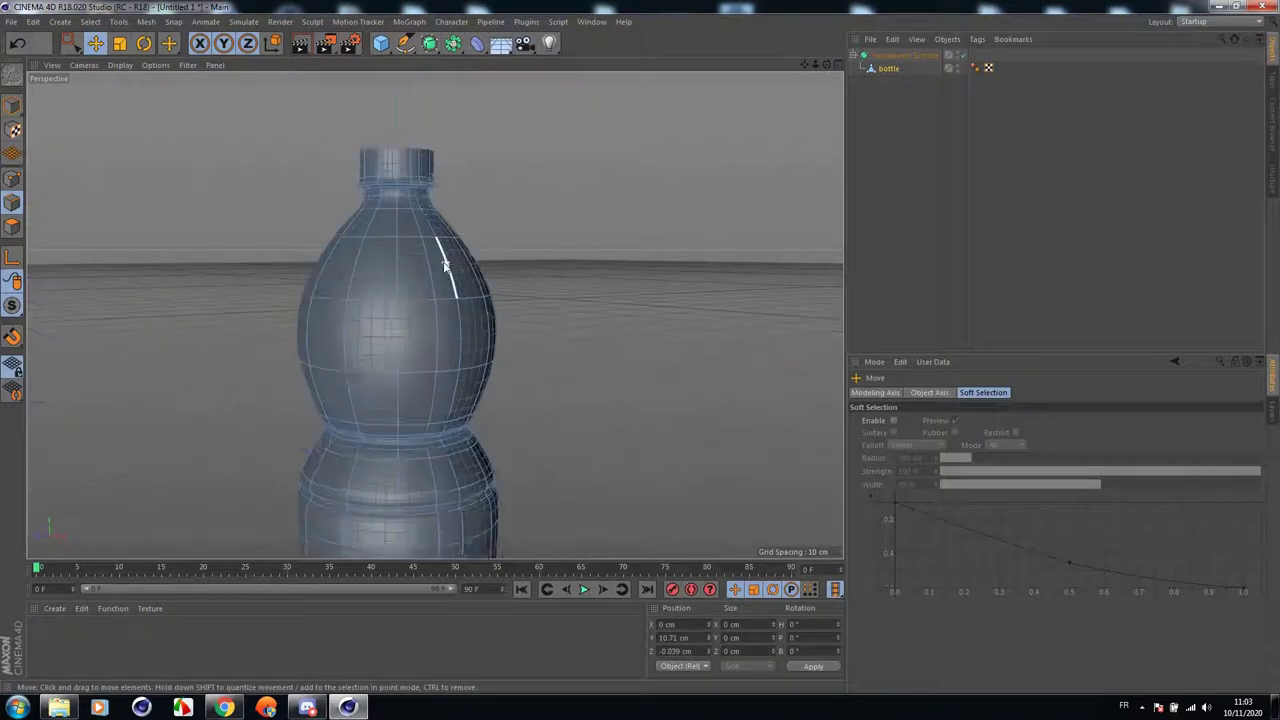
pyautogui.scroll(1, 445, 266)
pyautogui.doubleClick(409, 310)
pyautogui.press('Return')
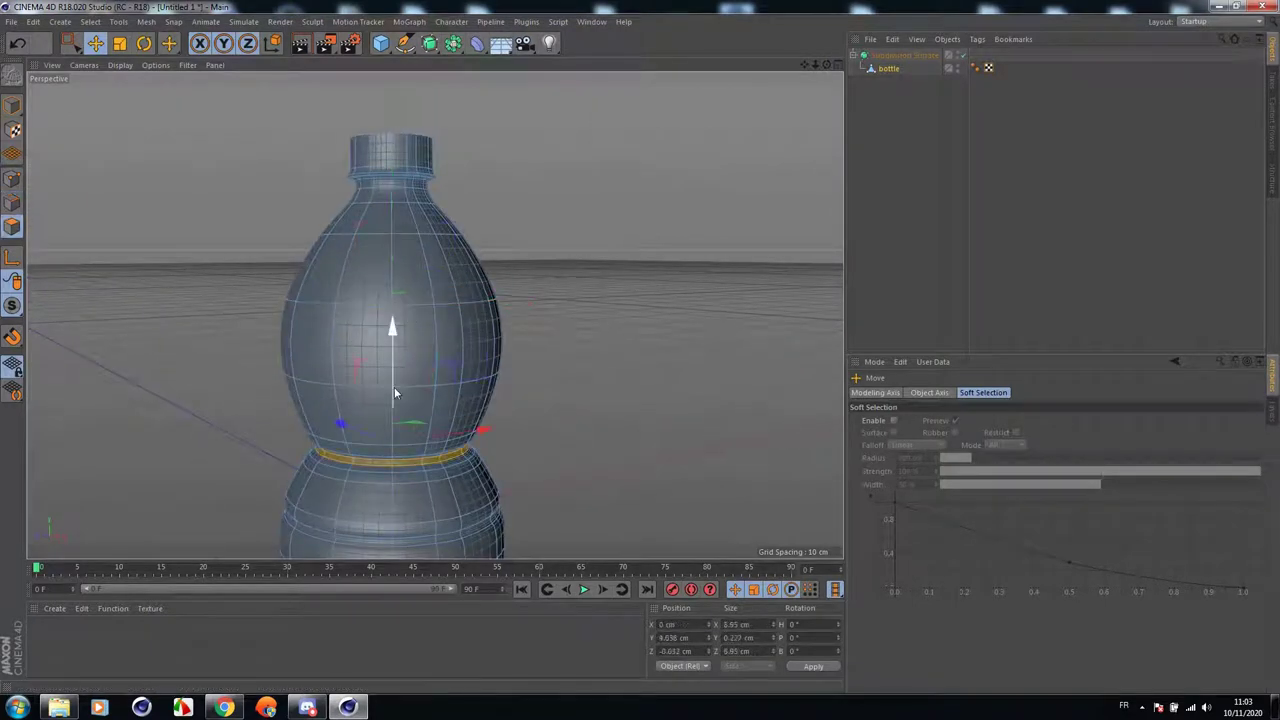
pyautogui.press('Return')
pyautogui.press('Return')
pyautogui.click(19, 205)
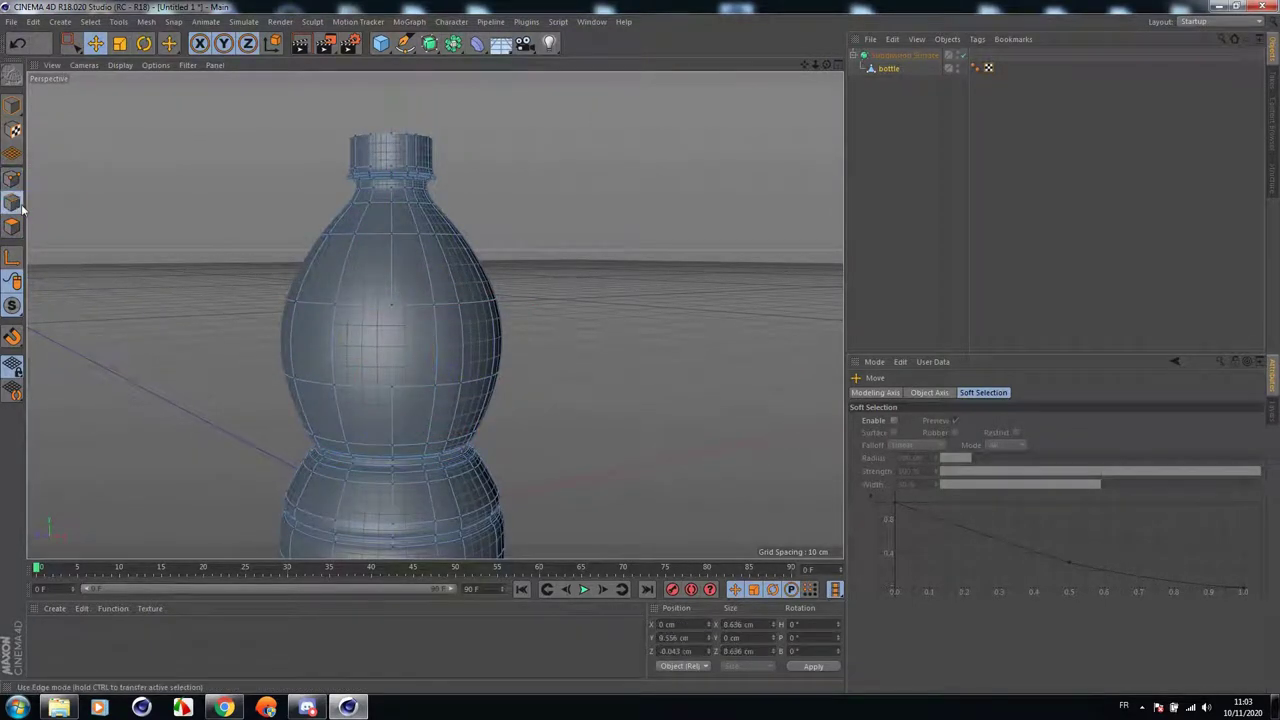
pyautogui.doubleClick(425, 299)
pyautogui.press('Return')
pyautogui.click(412, 396)
pyautogui.press('Return')
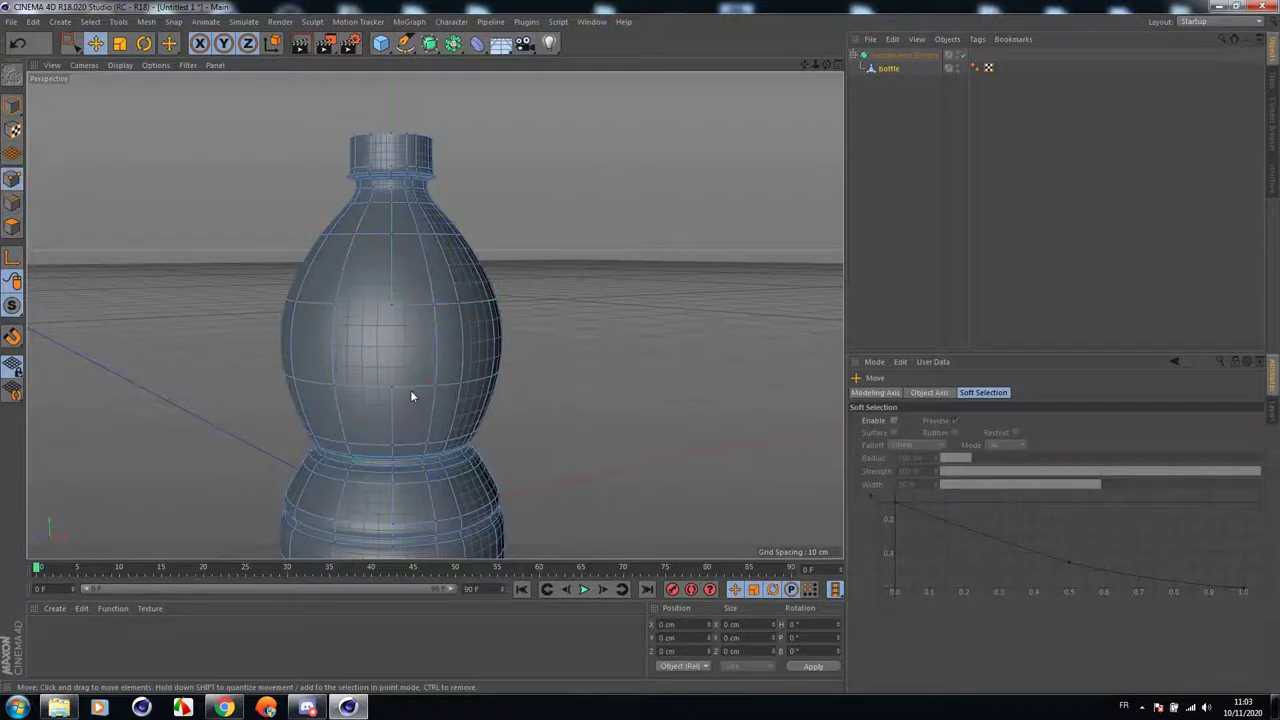
pyautogui.click(5, 202)
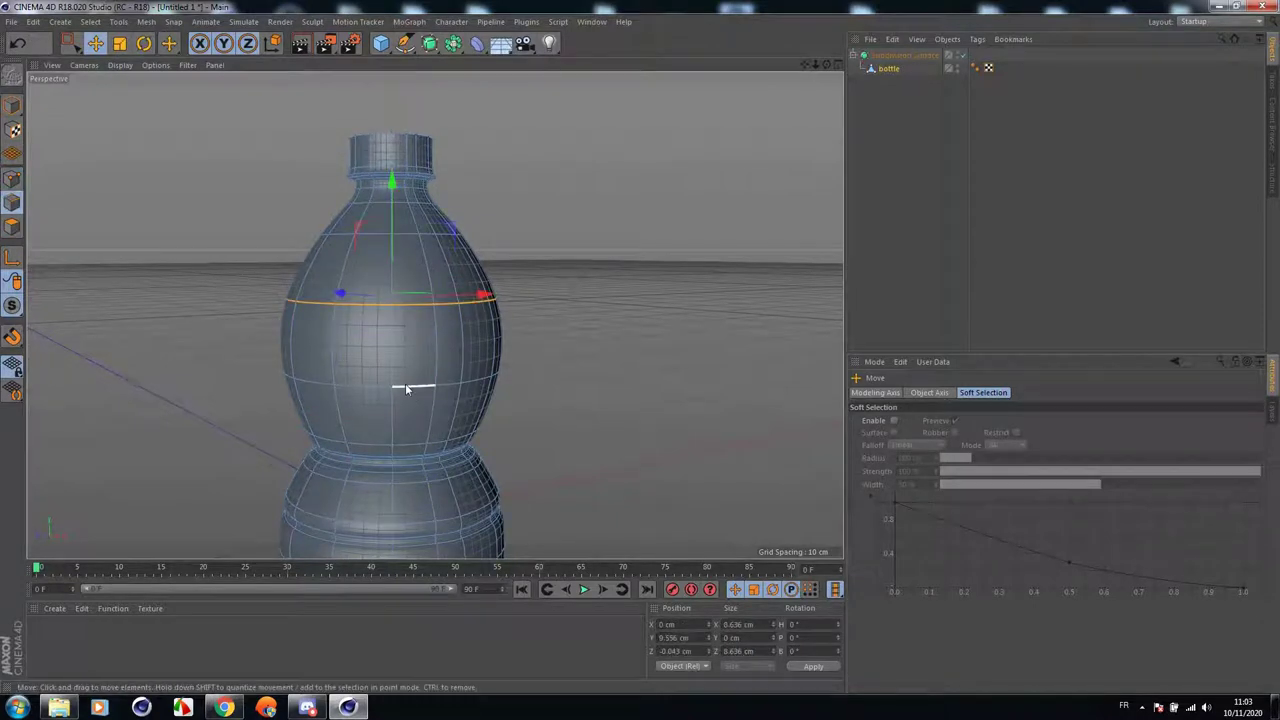
pyautogui.scroll(2, 418, 353)
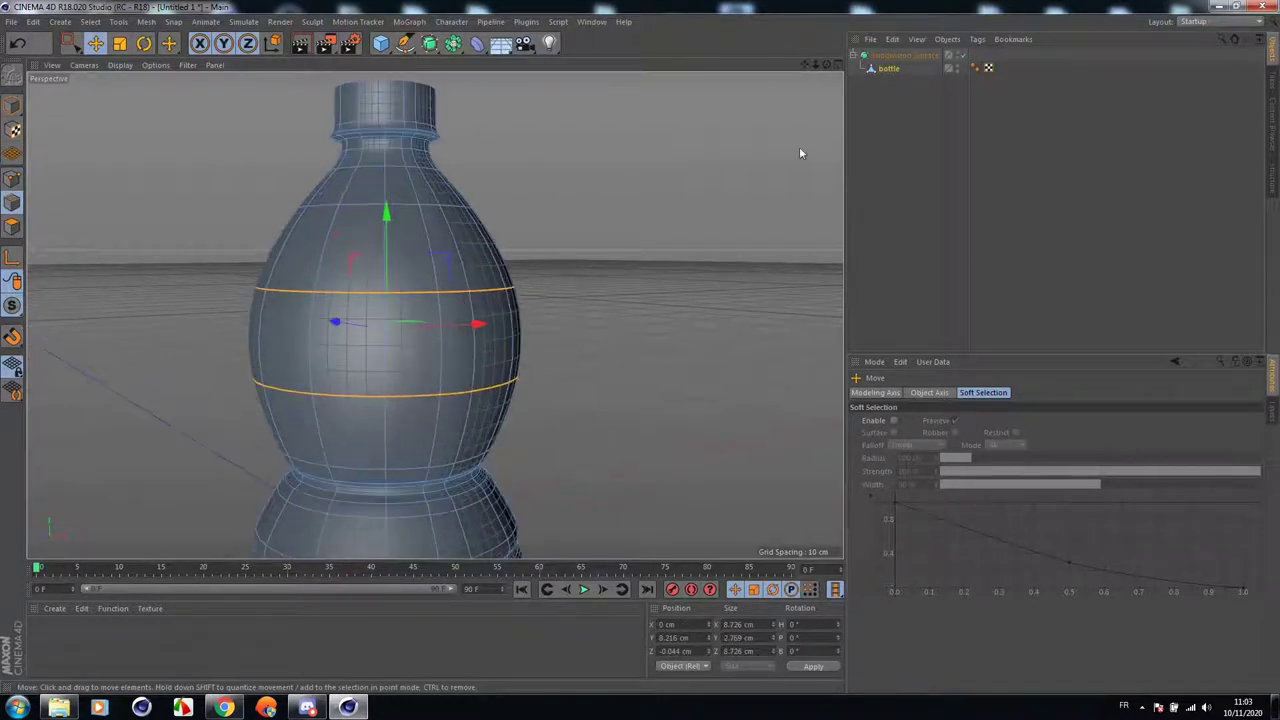
pyautogui.moveTo(827, 65); pyautogui.dragTo(754, 300)
pyautogui.click(591, 337)
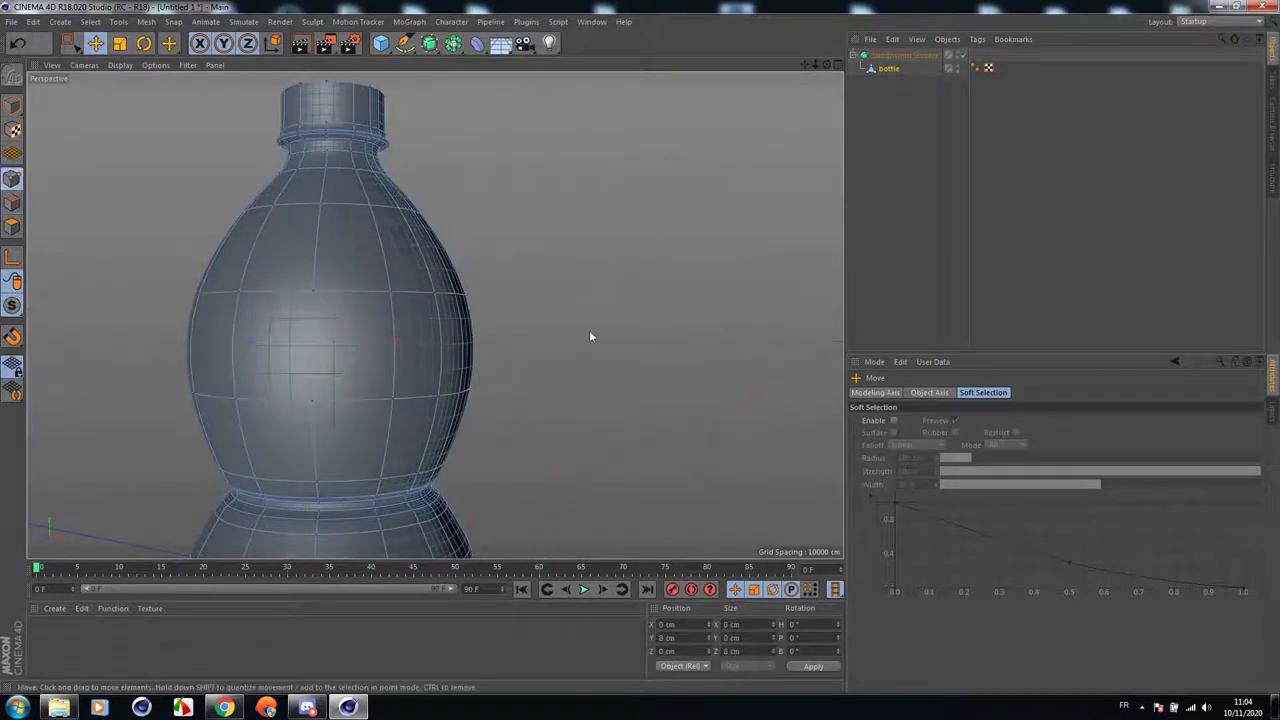
# Try to raise the centre points of the upper bulb's two middle loops to about Y 9.3 cm in the front view.
pyautogui.middleClick(557, 351)
pyautogui.middleClick(625, 408)
pyautogui.scroll(3, 285, 305)
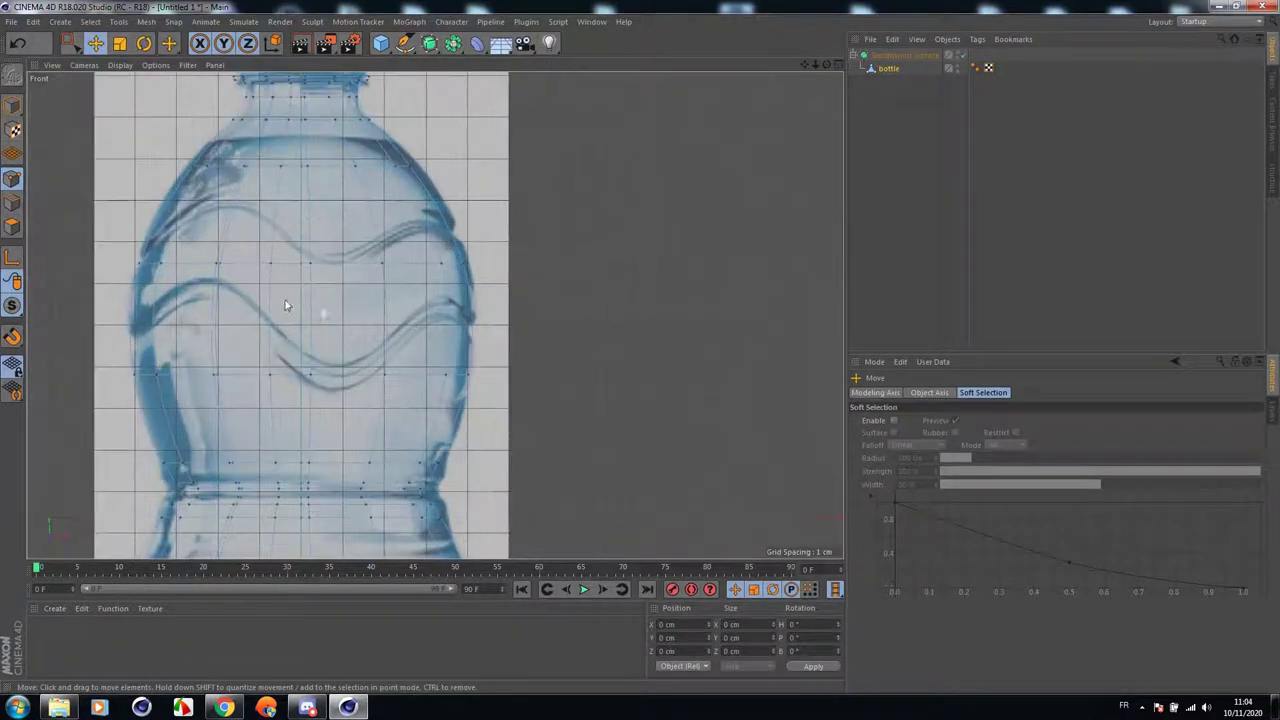
pyautogui.moveTo(804, 65); pyautogui.dragTo(922, 79)
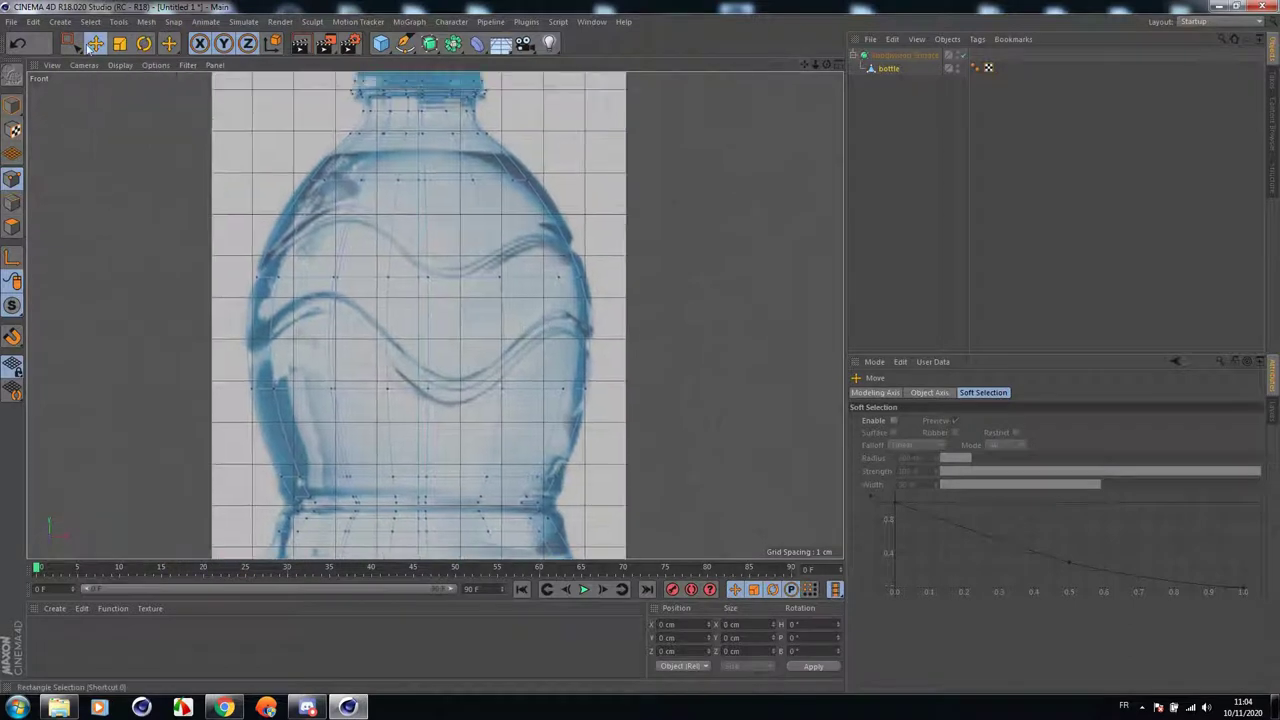
pyautogui.click(71, 44)
pyautogui.moveTo(450, 396); pyautogui.dragTo(402, 259)
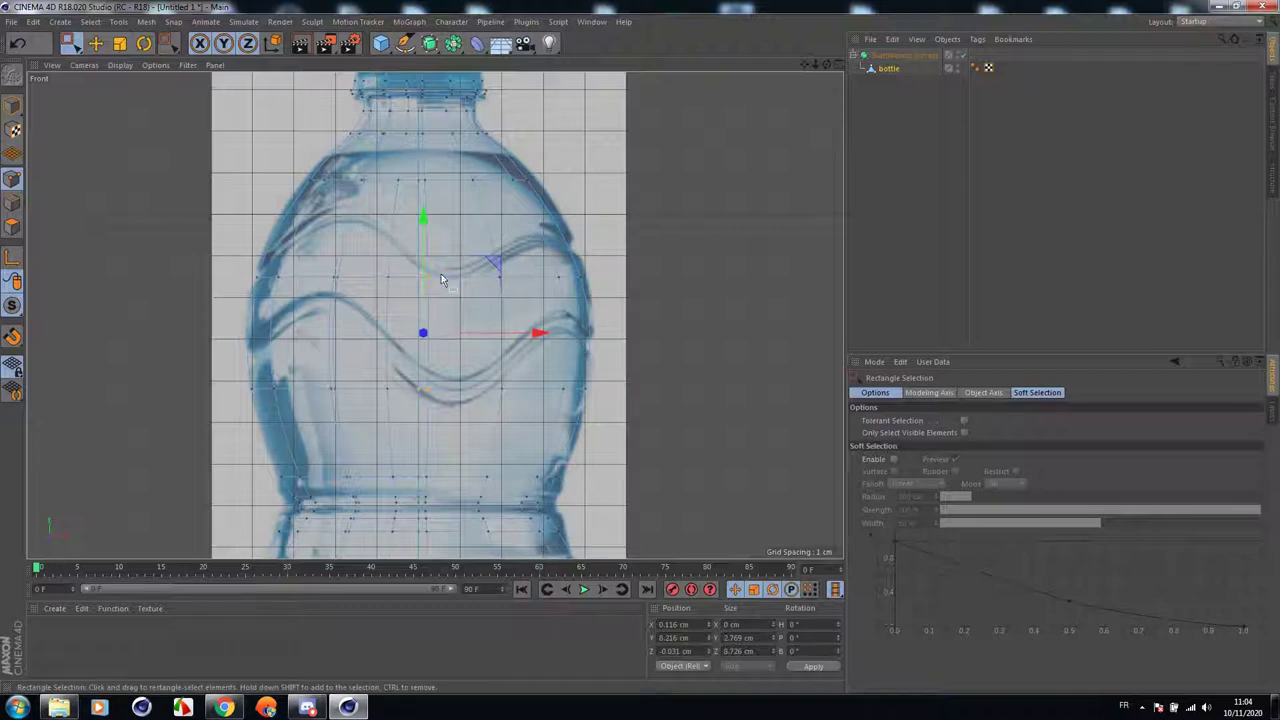
pyautogui.moveTo(428, 241); pyautogui.dragTo(434, 194)
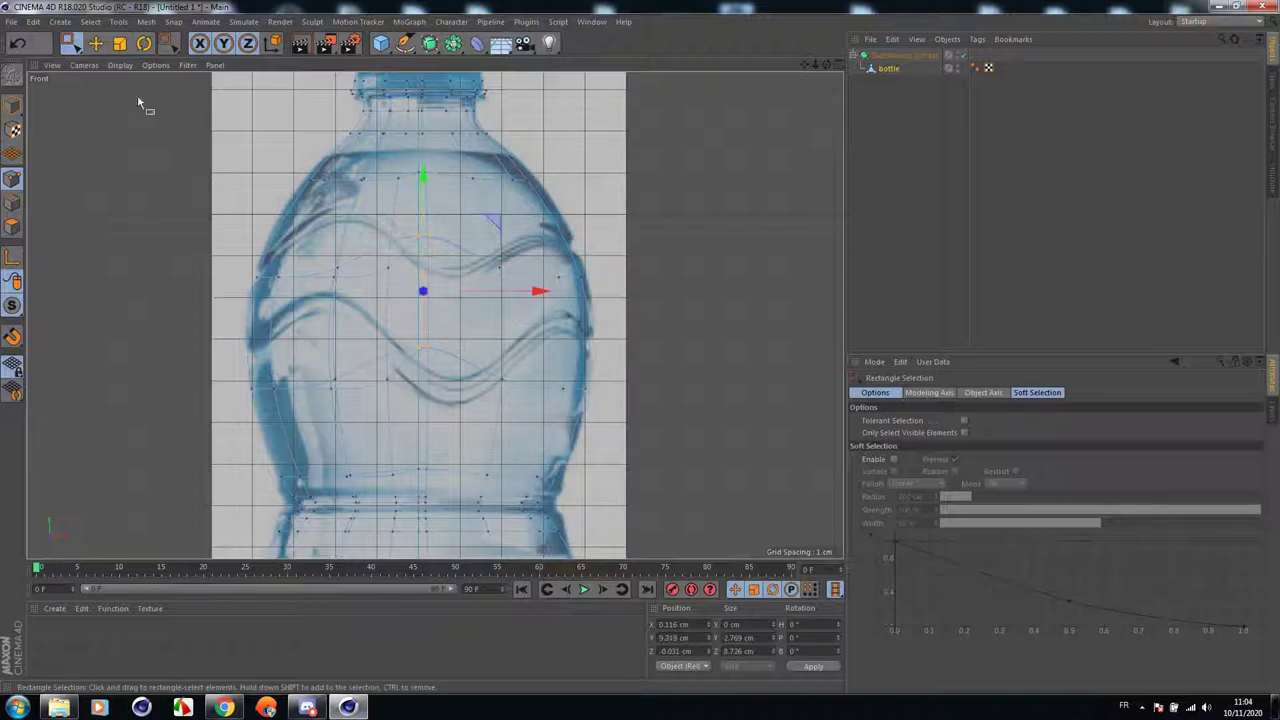
# Undo the move of the bulb's centre points and the dissolve of the shoulder edge loop.
pyautogui.click(14, 45)
pyautogui.click(15, 45)
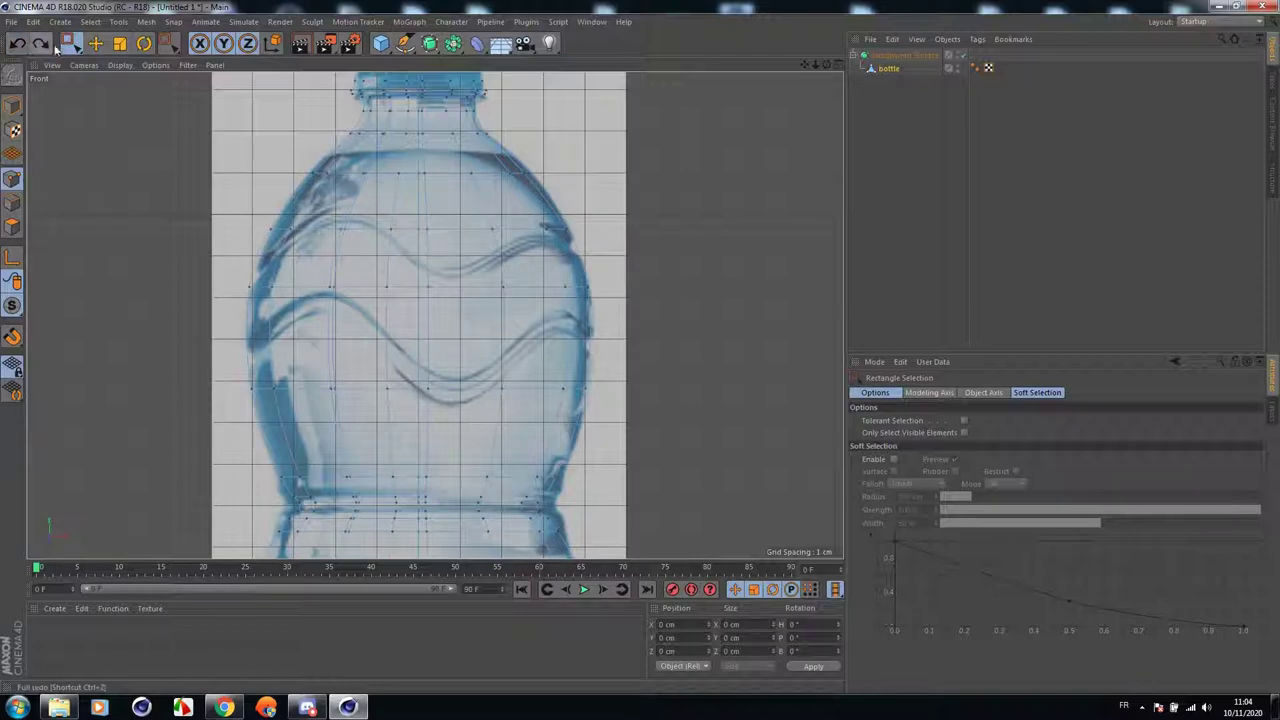
pyautogui.scroll(-2, 535, 185)
pyautogui.scroll(3, 536, 182)
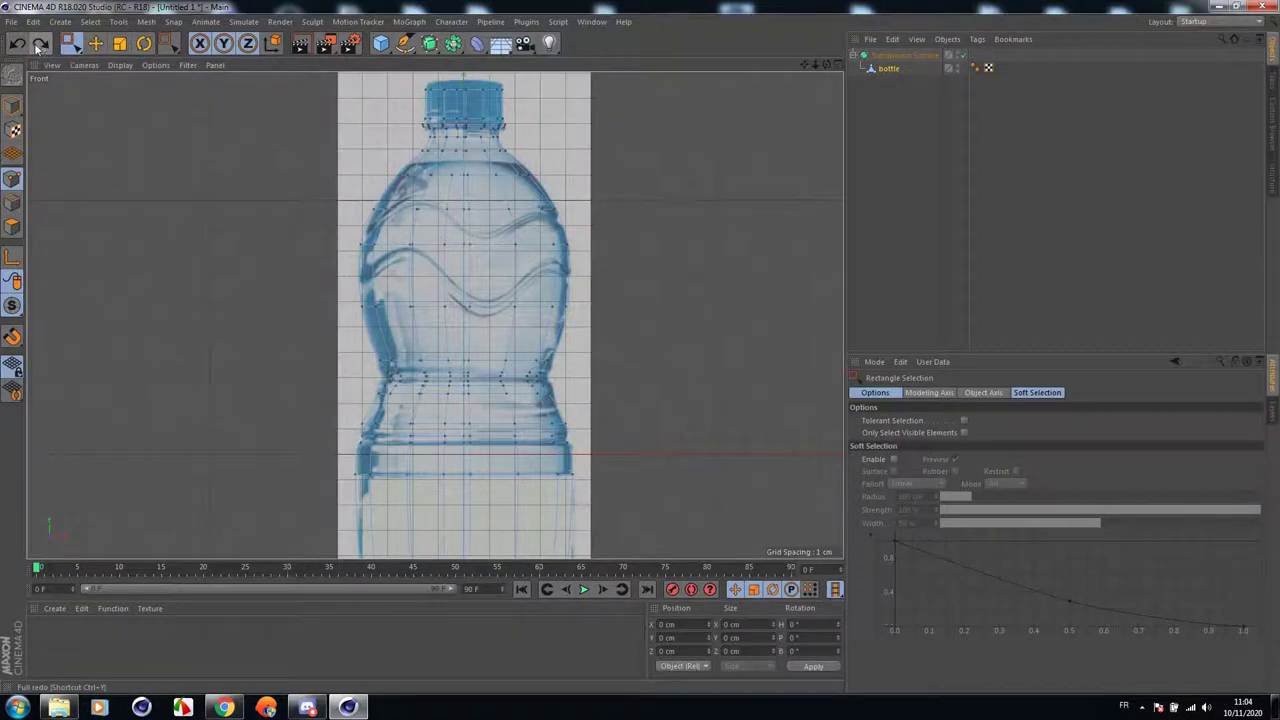
pyautogui.scroll(-2, 441, 234)
pyautogui.scroll(4, 441, 232)
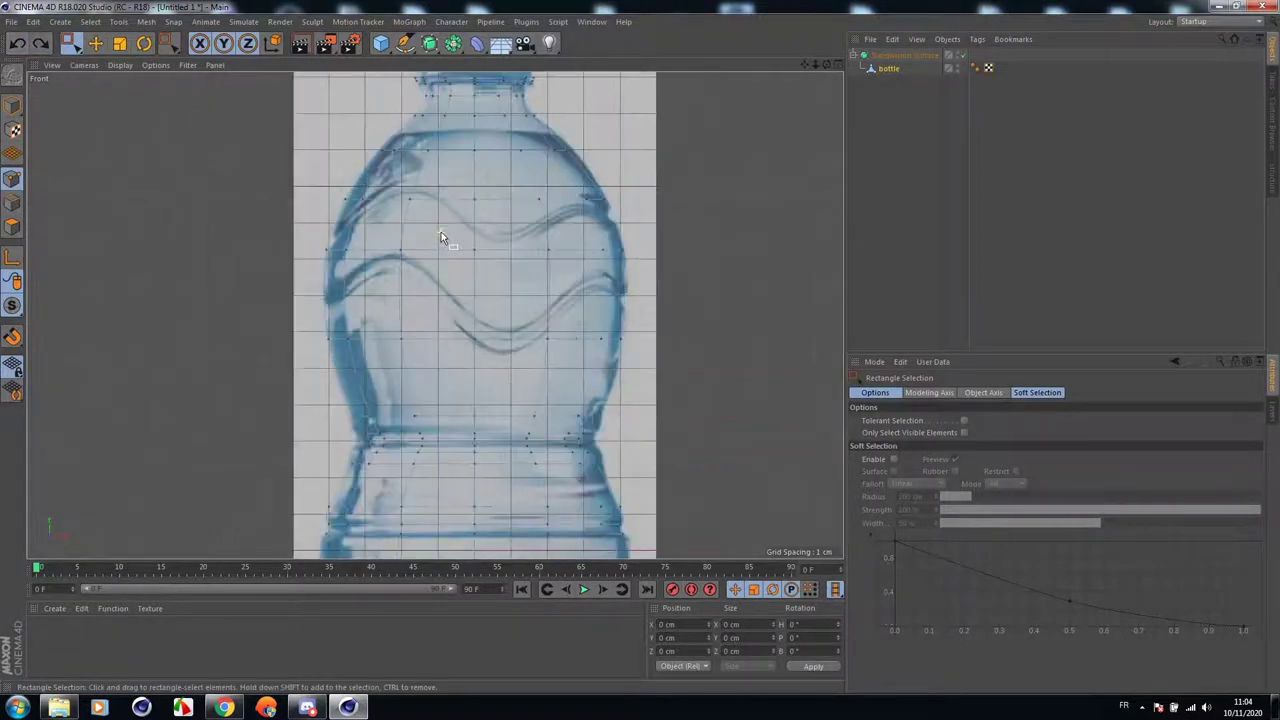
# Select the horizontal edge loop at the shoulder of the bottle's upper bulb and dissolve it.
pyautogui.middleClick(148, 190)
pyautogui.middleClick(150, 192)
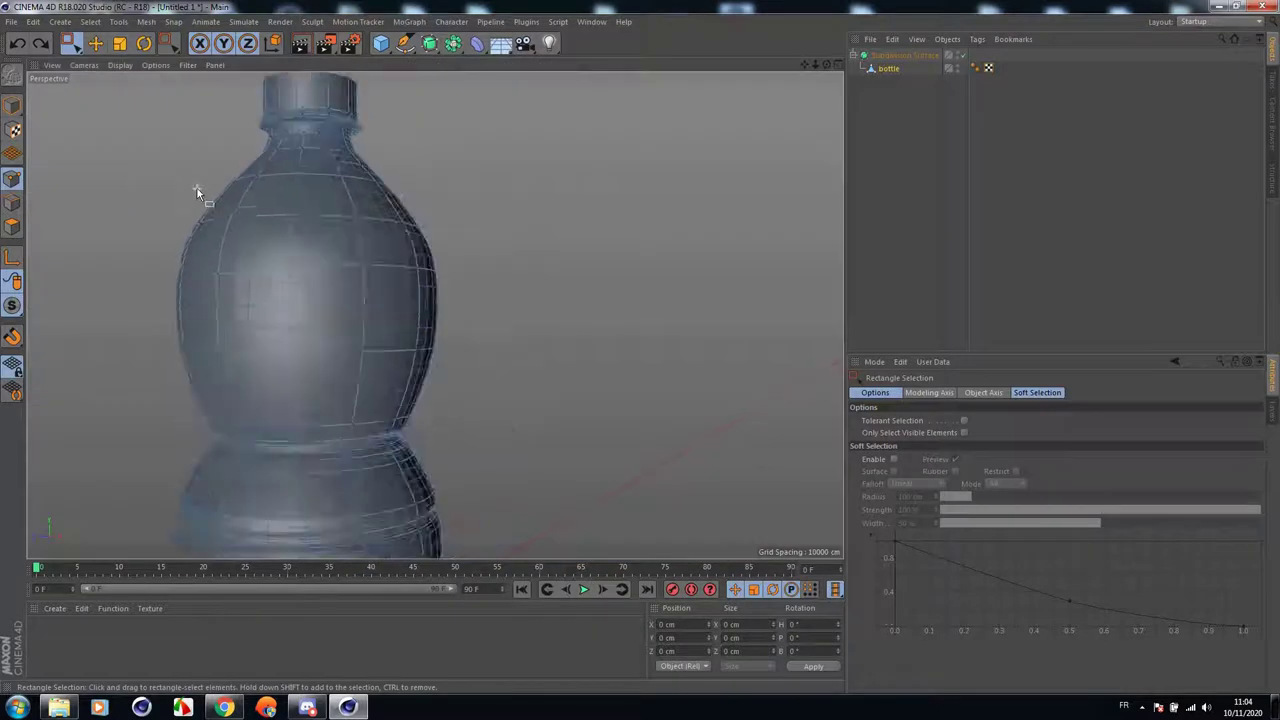
pyautogui.scroll(-2, 240, 185)
pyautogui.click(95, 43)
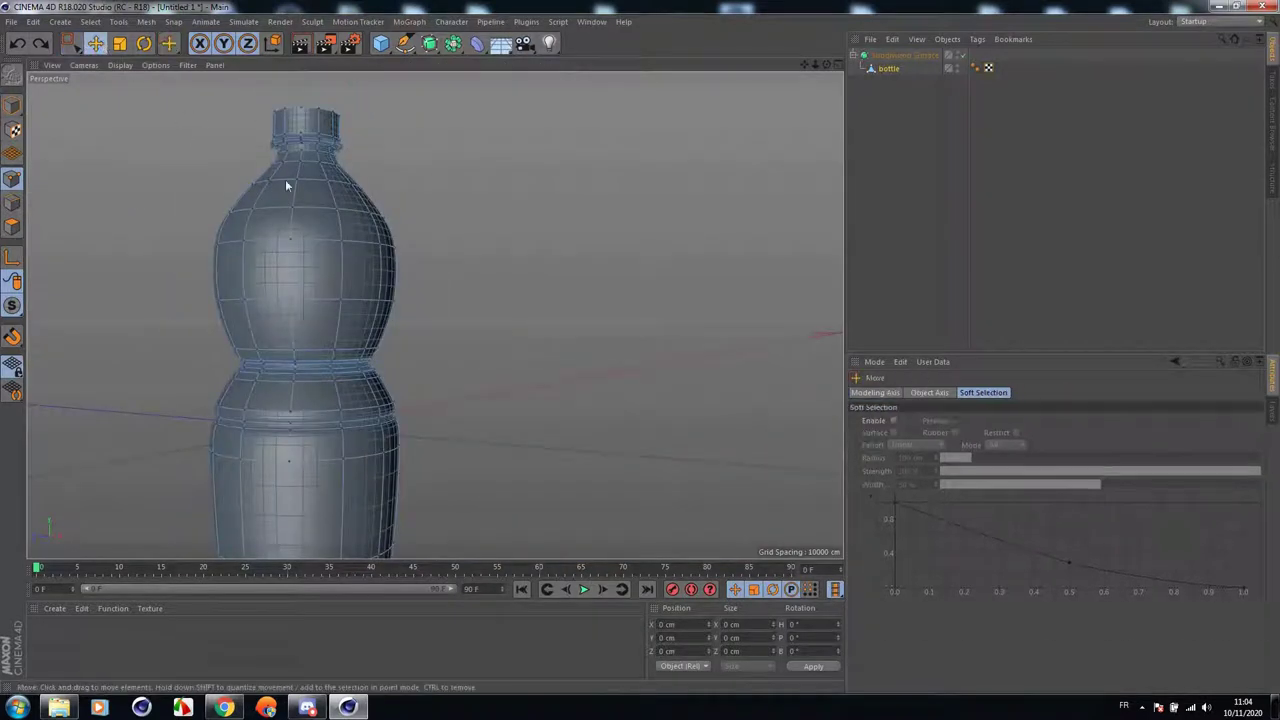
pyautogui.click(12, 203)
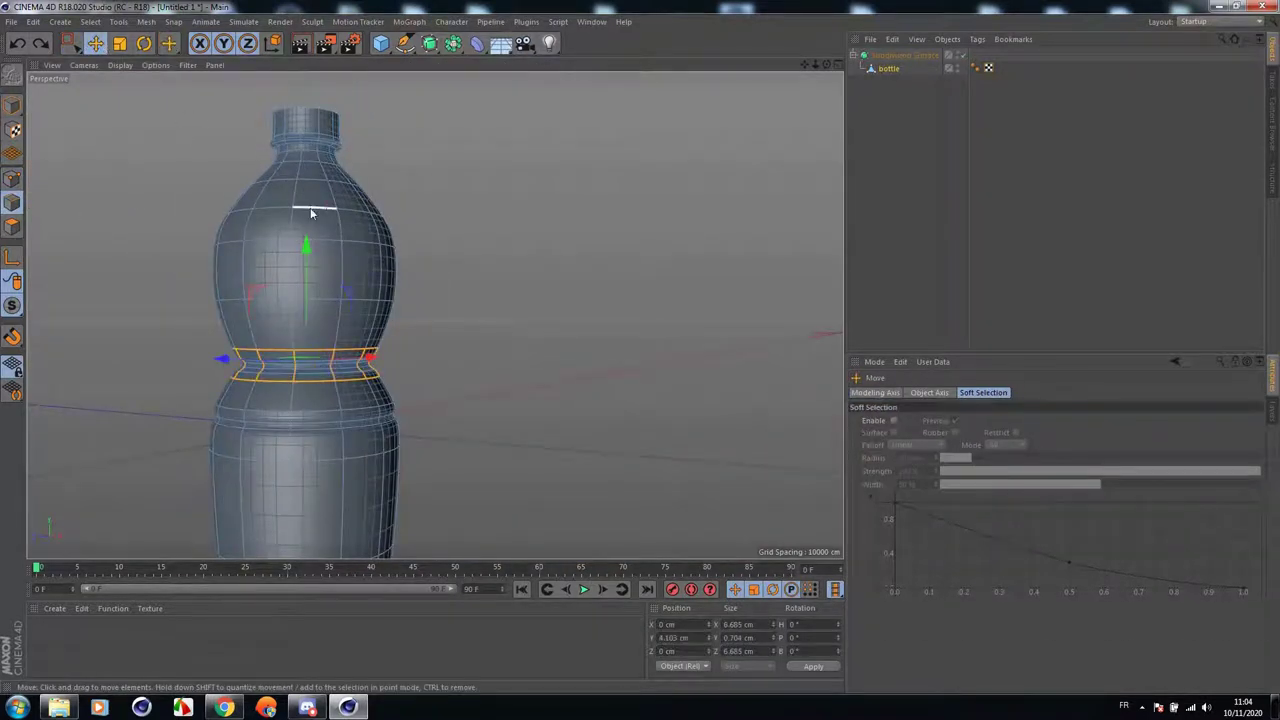
pyautogui.doubleClick(312, 210)
pyautogui.rightClick(566, 256)
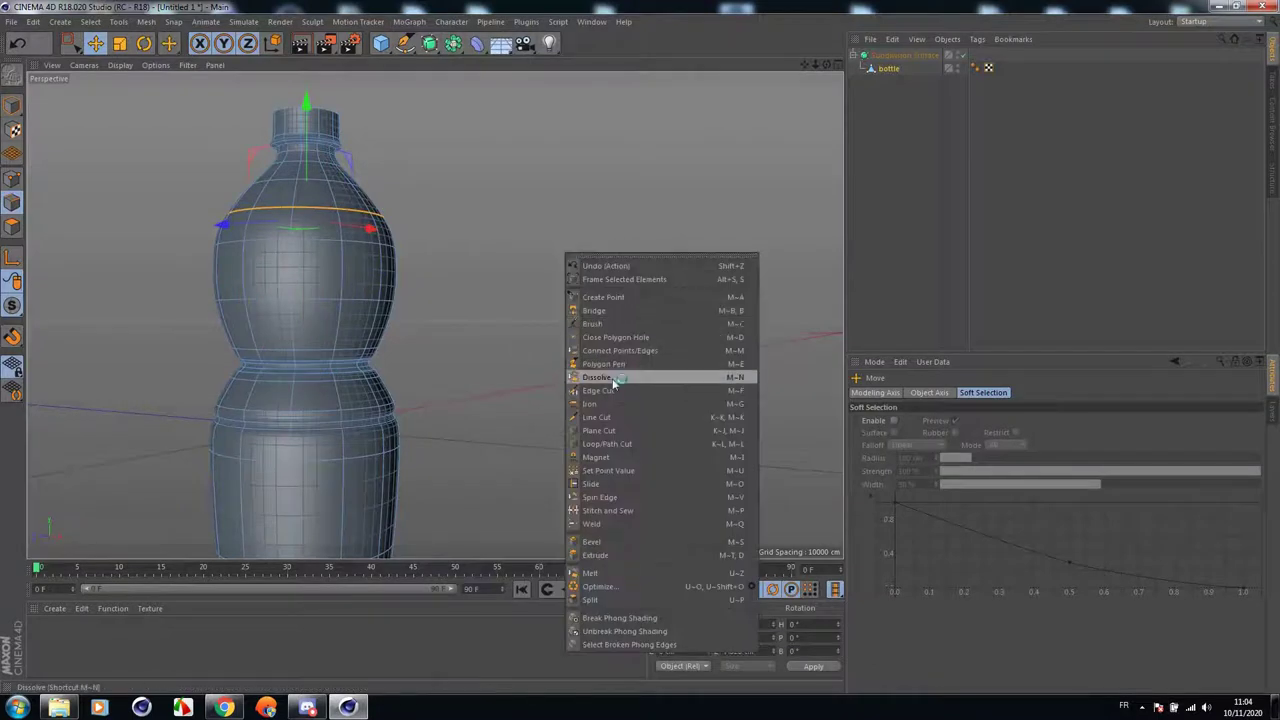
pyautogui.click(600, 377)
# In the front view, raise the centre points of the upper bulb's two middle loops to about Y 8.6 cm.
pyautogui.middleClick(312, 265)
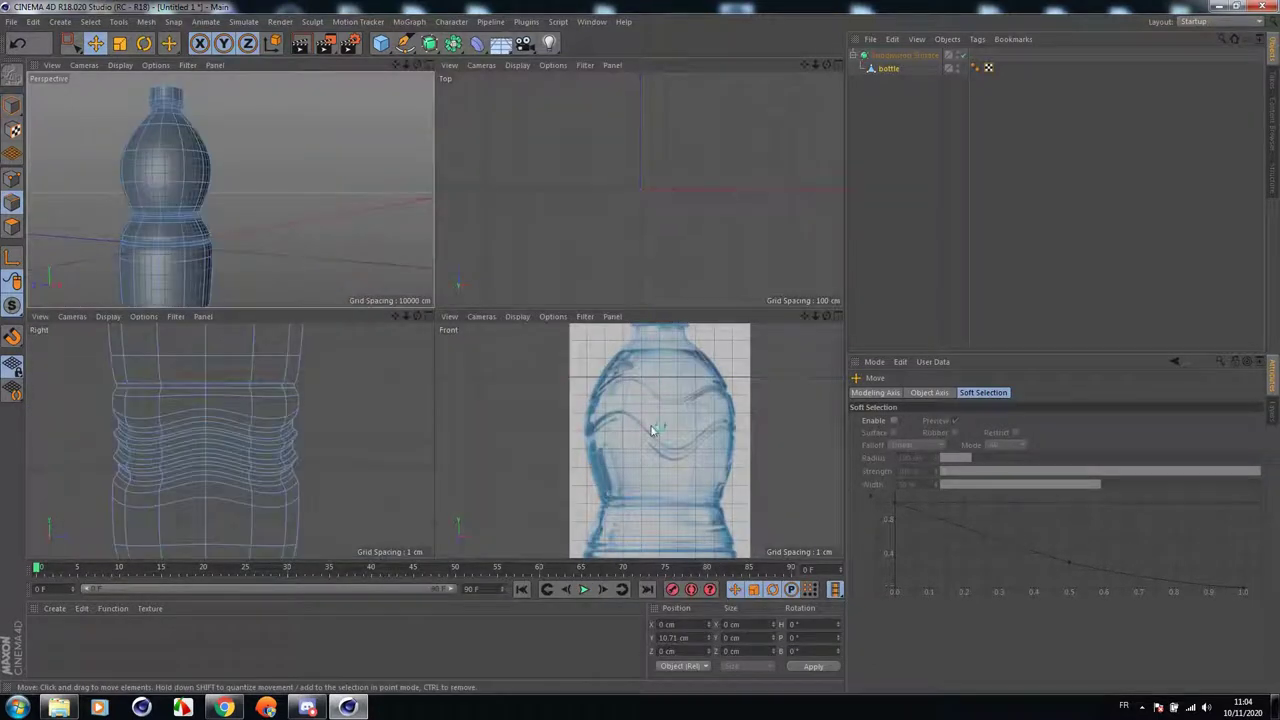
pyautogui.middleClick(651, 429)
pyautogui.click(13, 179)
pyautogui.scroll(2, 479, 286)
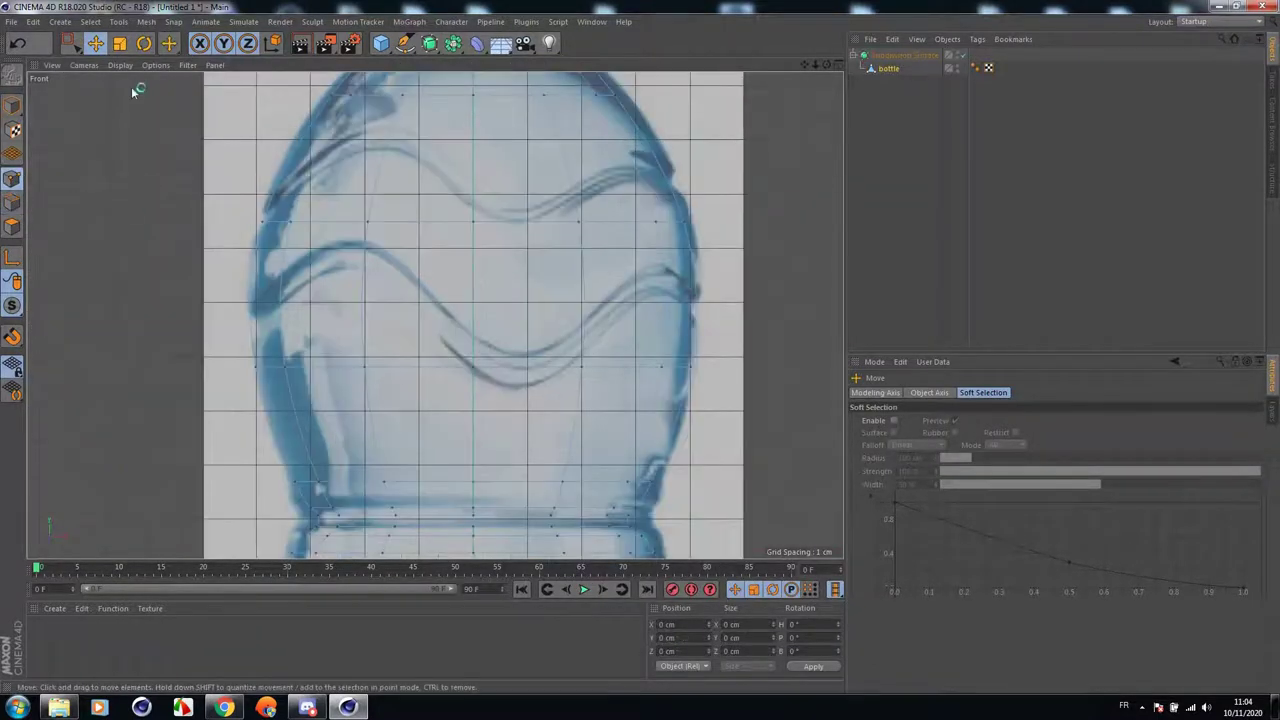
pyautogui.press('0')
pyautogui.moveTo(563, 306); pyautogui.dragTo(527, 399)
pyautogui.moveTo(475, 209); pyautogui.dragTo(488, 178)
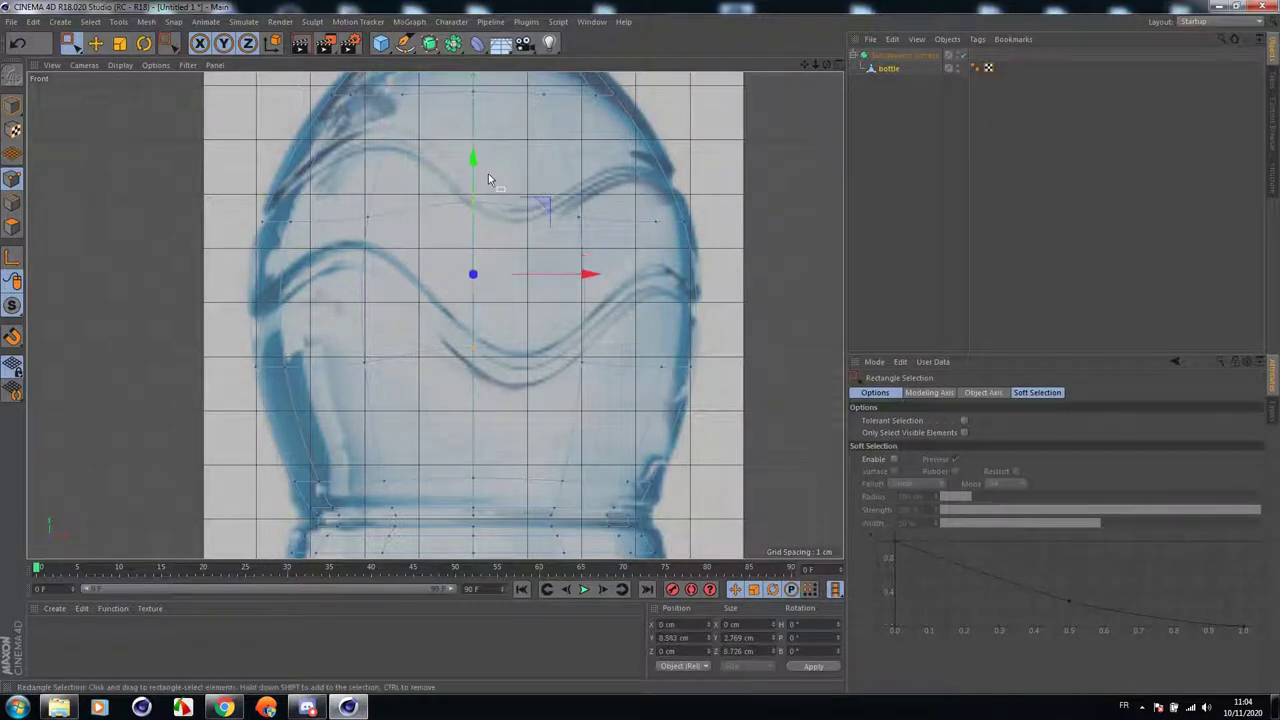
# In the right view, raise the centre points of the same two loops to about Y 8.6 cm and return to the front view.
pyautogui.middleClick(343, 265)
pyautogui.middleClick(197, 400)
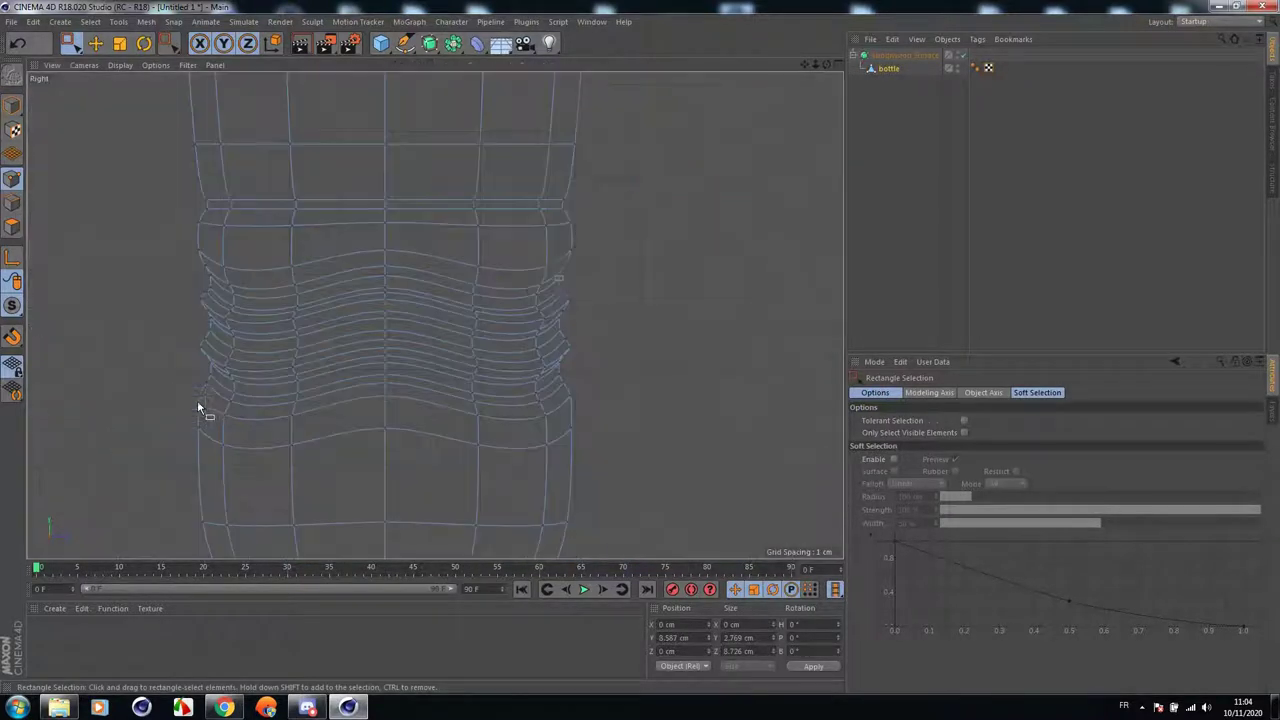
pyautogui.scroll(-6, 435, 315)
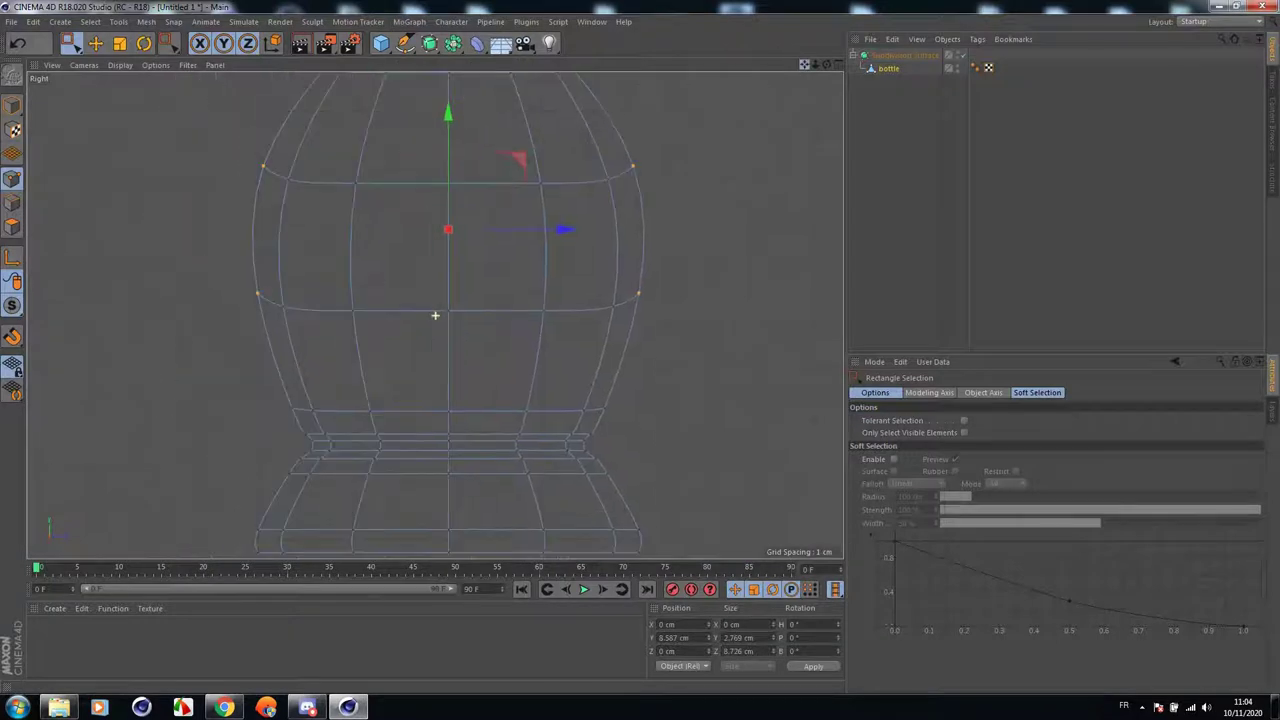
pyautogui.moveTo(514, 362); pyautogui.dragTo(463, 149)
pyautogui.scroll(2, 700, 217)
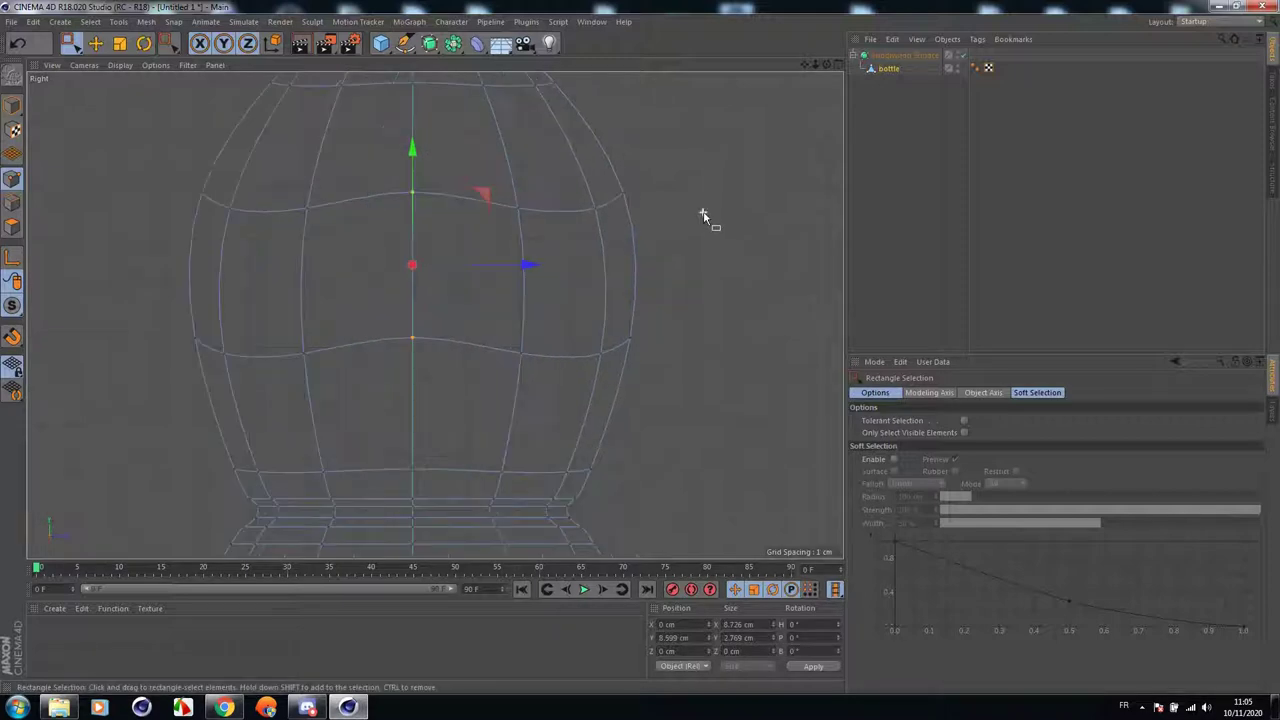
pyautogui.middleClick(604, 216)
pyautogui.middleClick(646, 388)
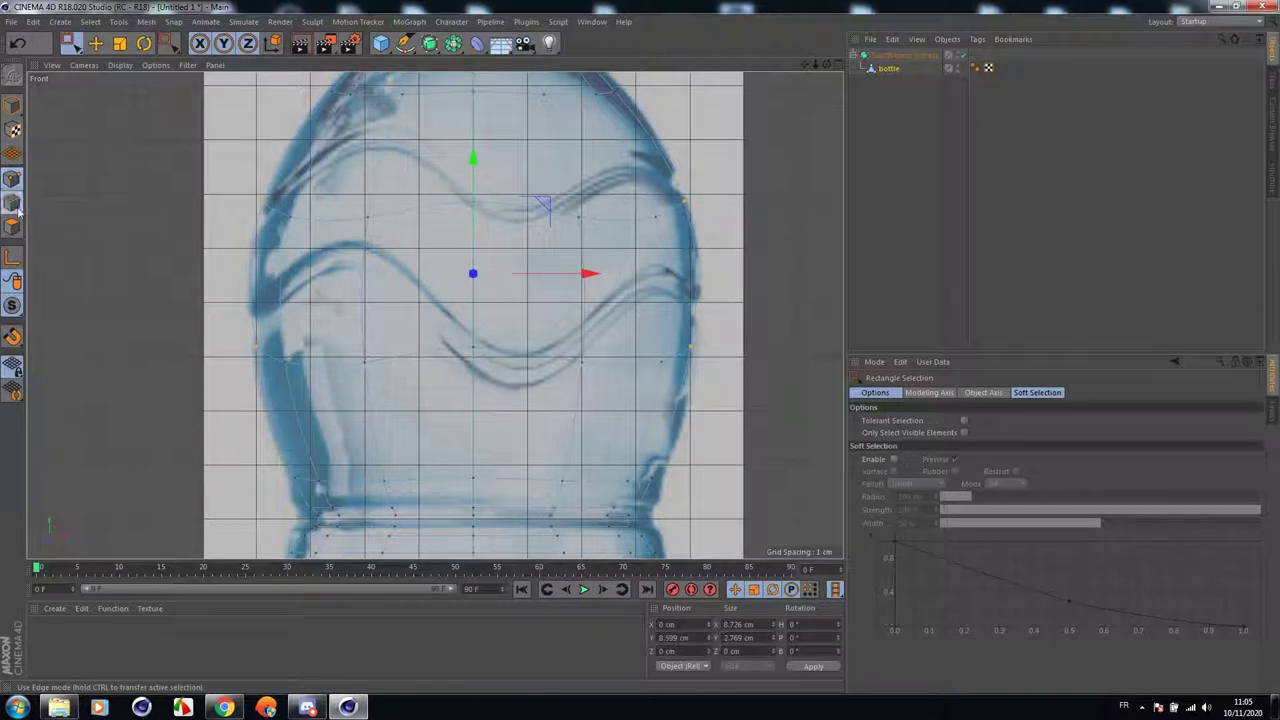
# Bevel the upper bulb's two wavy middle edge loops with 2 subdivisions, taking the bottle out of the Subdivision Surface during the bevel.
pyautogui.click(96, 44)
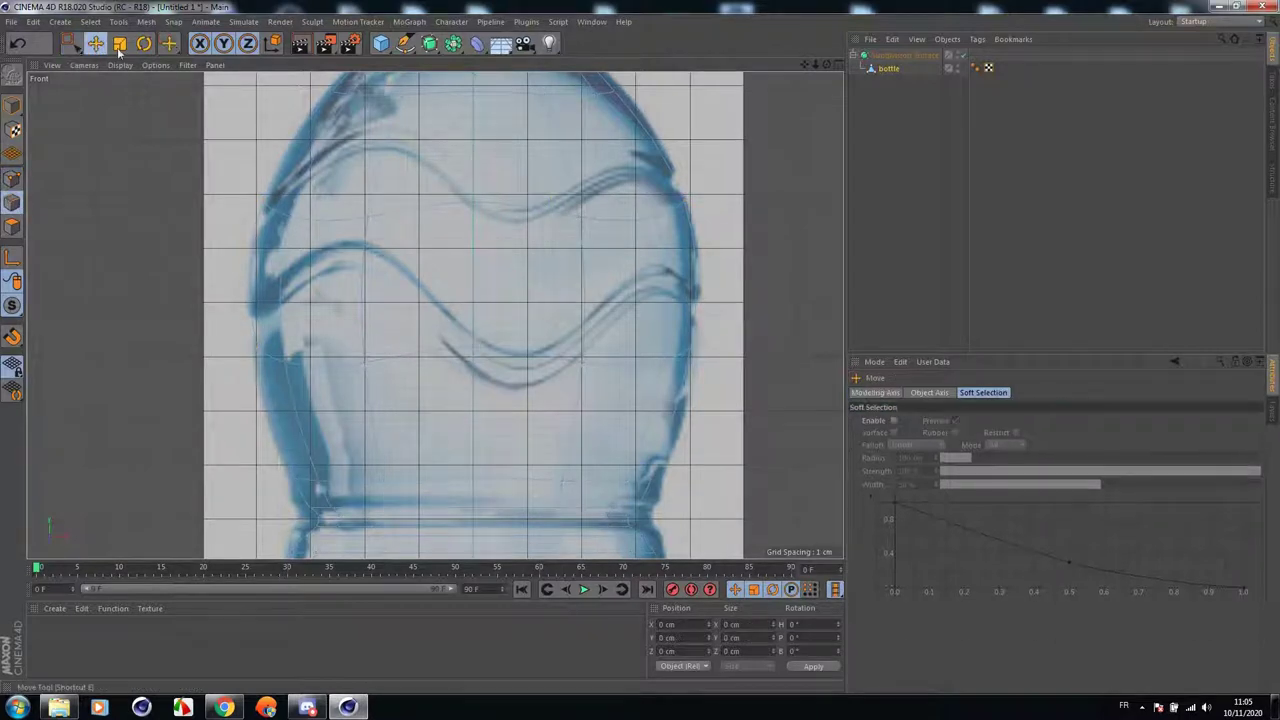
pyautogui.doubleClick(525, 208)
pyautogui.keyDown('shift'); pyautogui.doubleClick(507, 350); pyautogui.keyUp('shift')
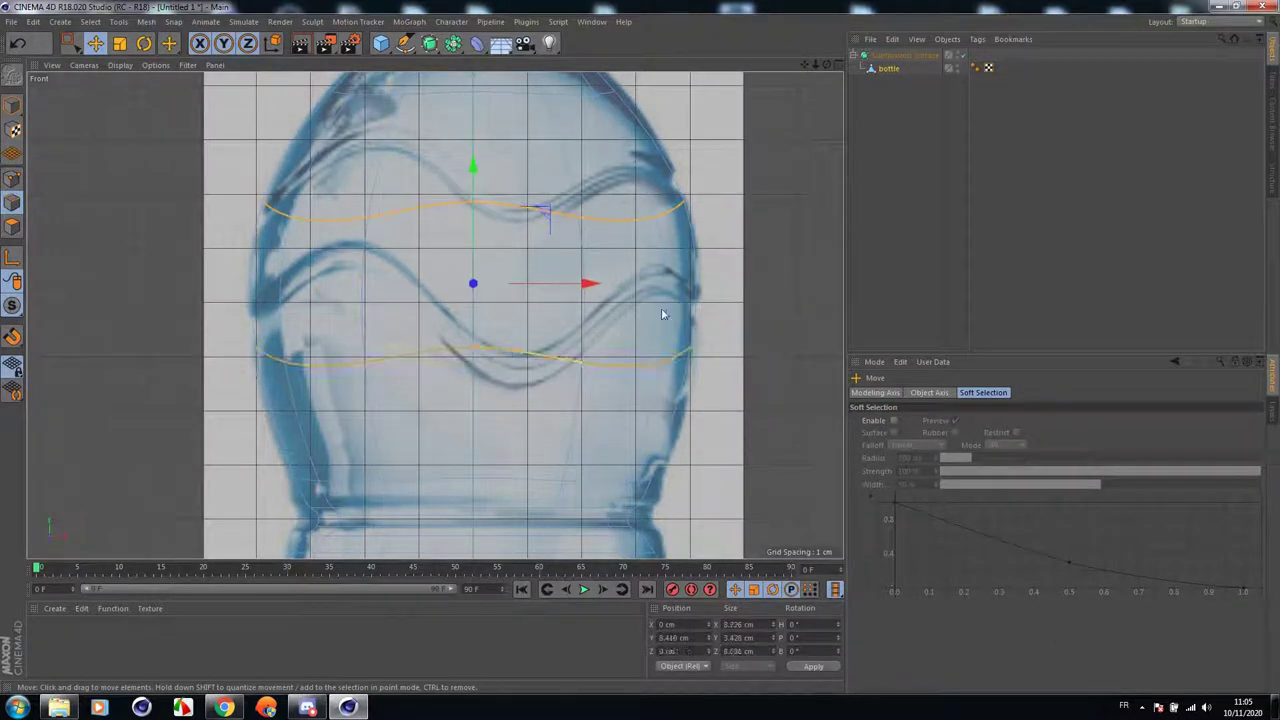
pyautogui.rightClick(742, 302)
pyautogui.click(774, 586)
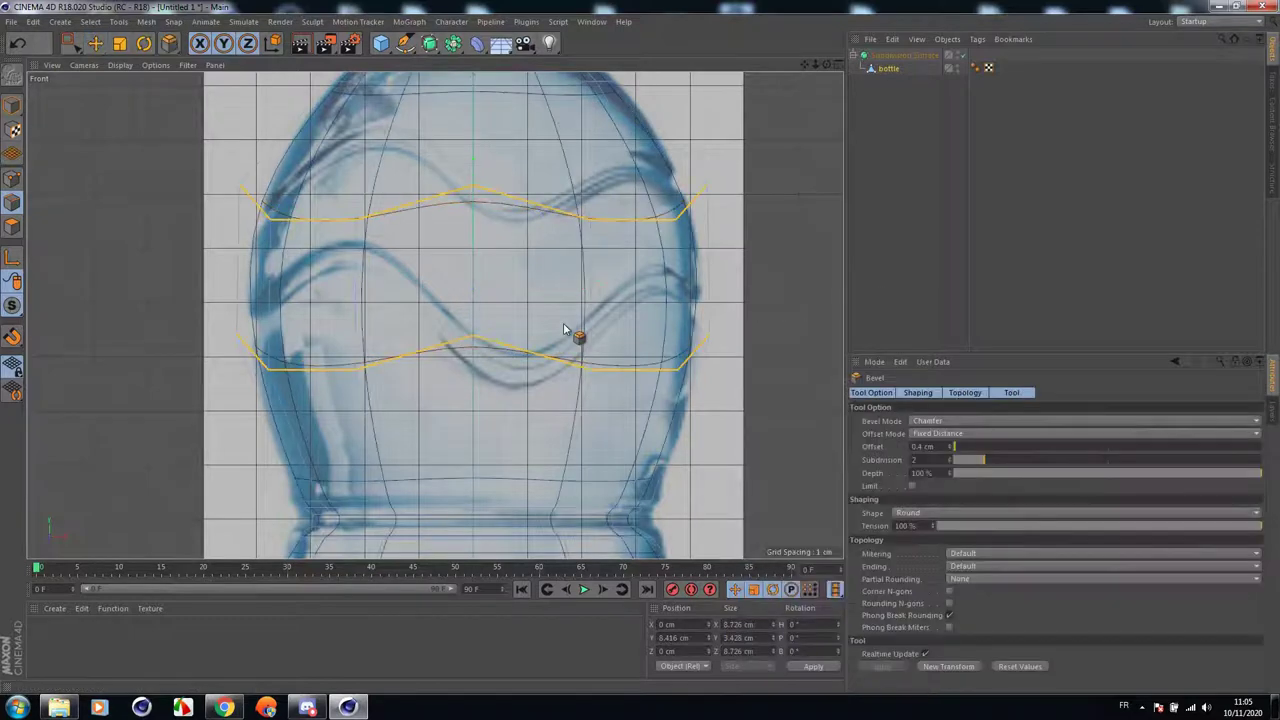
pyautogui.scroll(1, 565, 326)
pyautogui.scroll(-2, 682, 256)
pyautogui.scroll(2, 535, 208)
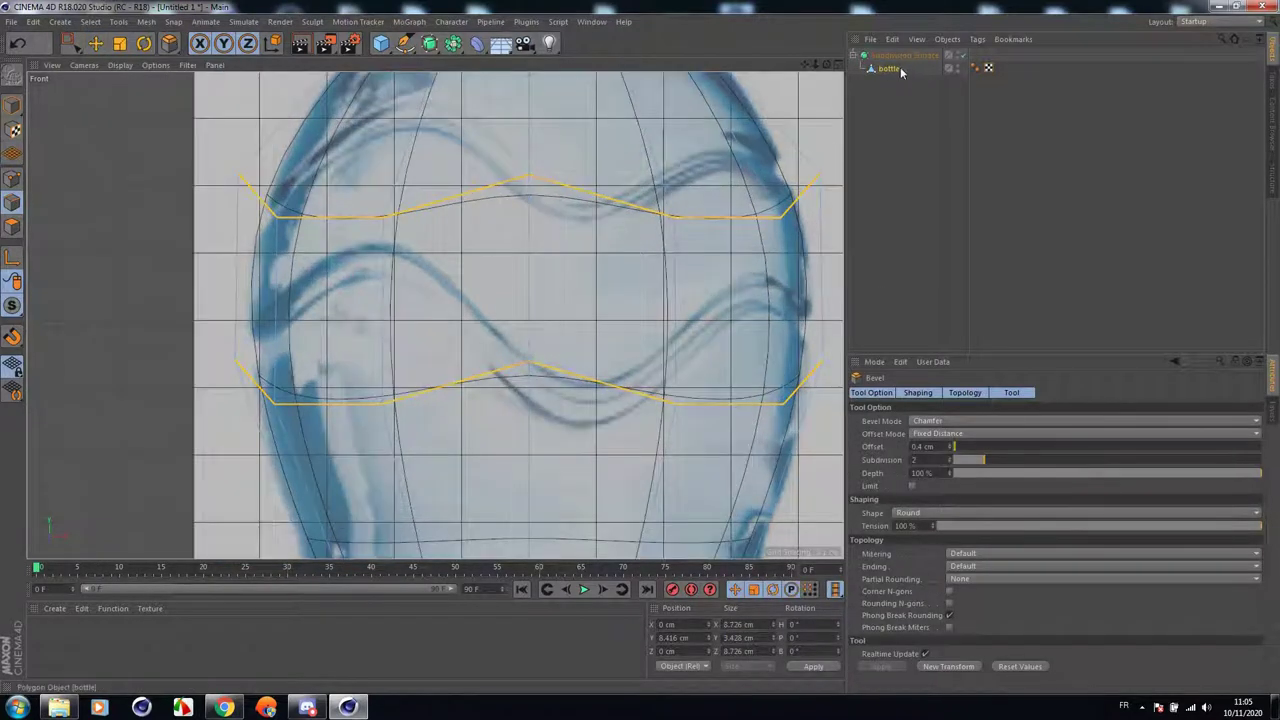
pyautogui.moveTo(895, 70); pyautogui.dragTo(909, 145)
pyautogui.scroll(1, 543, 231)
pyautogui.moveTo(516, 248)
pyautogui.mouseDown()
pyautogui.moveTo(548, 248)
pyautogui.moveTo(516, 252)
pyautogui.mouseUp()
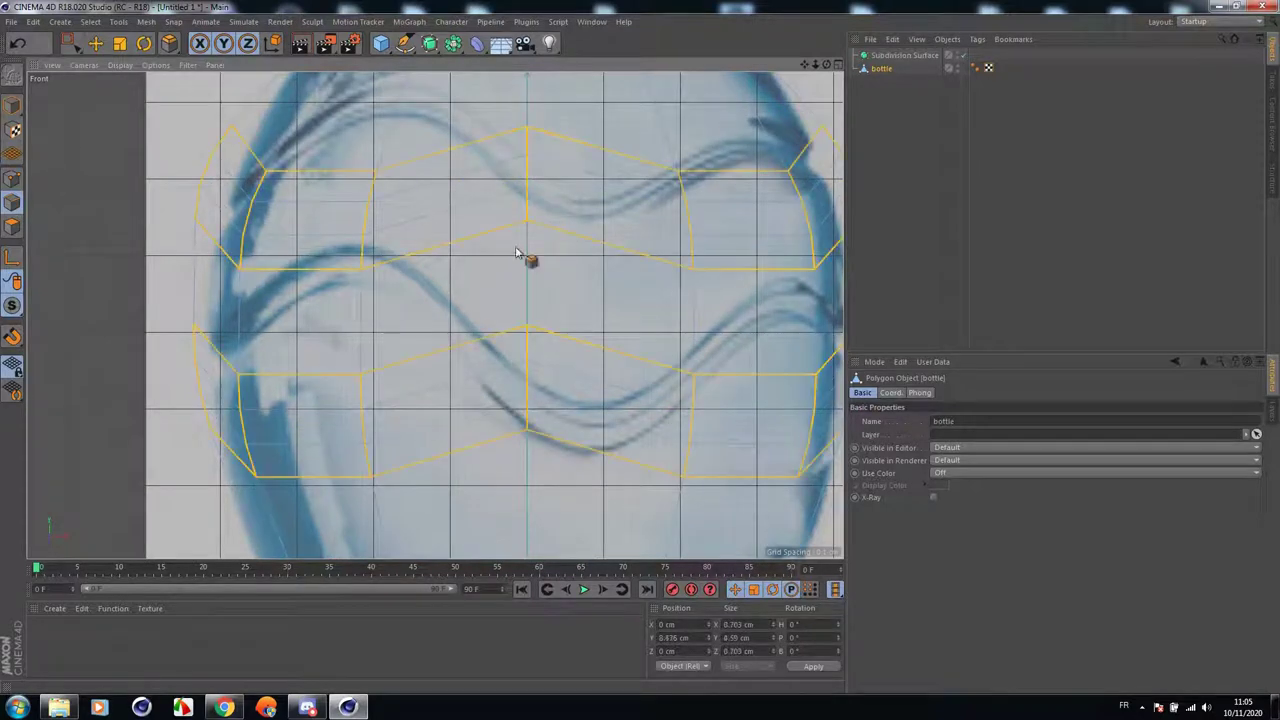
pyautogui.moveTo(874, 72); pyautogui.dragTo(880, 57)
# In the perspective view, loop-select the narrow centre polygon band of each bevel and scale both inward to about 7.56 cm wide.
pyautogui.middleClick(446, 205)
pyautogui.middleClick(215, 197)
pyautogui.scroll(3, 350, 195)
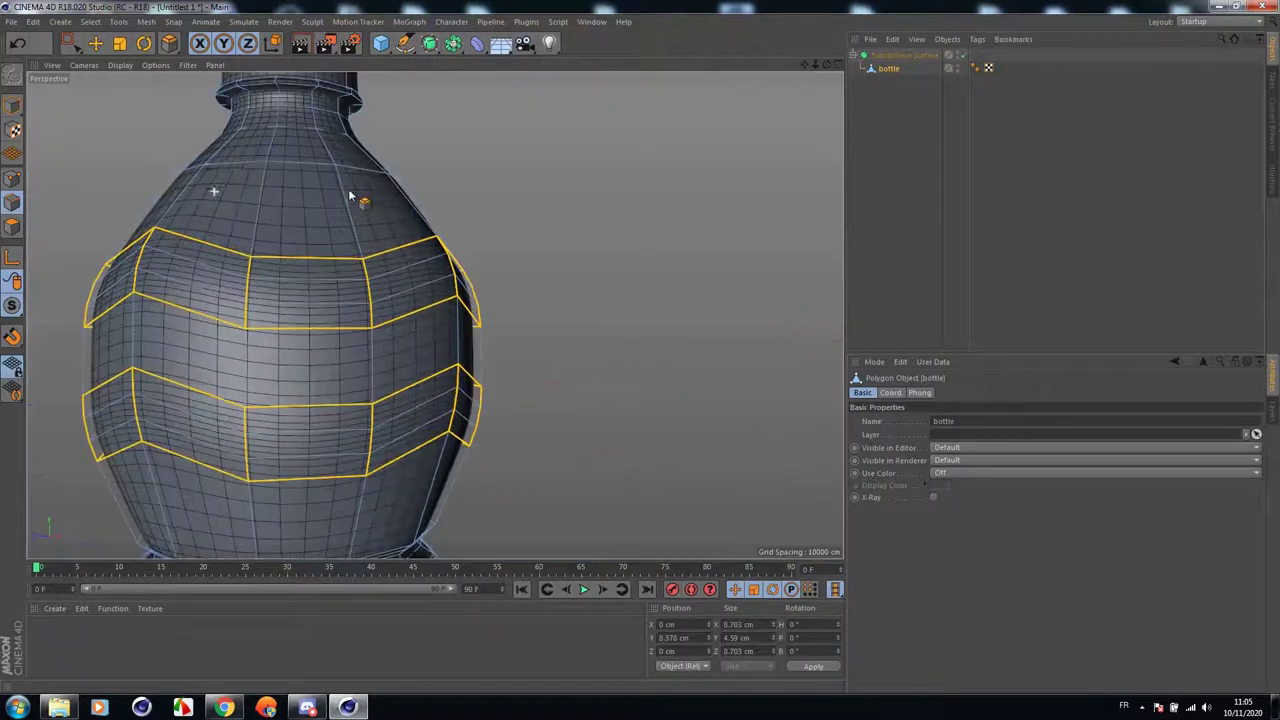
pyautogui.click(170, 43)
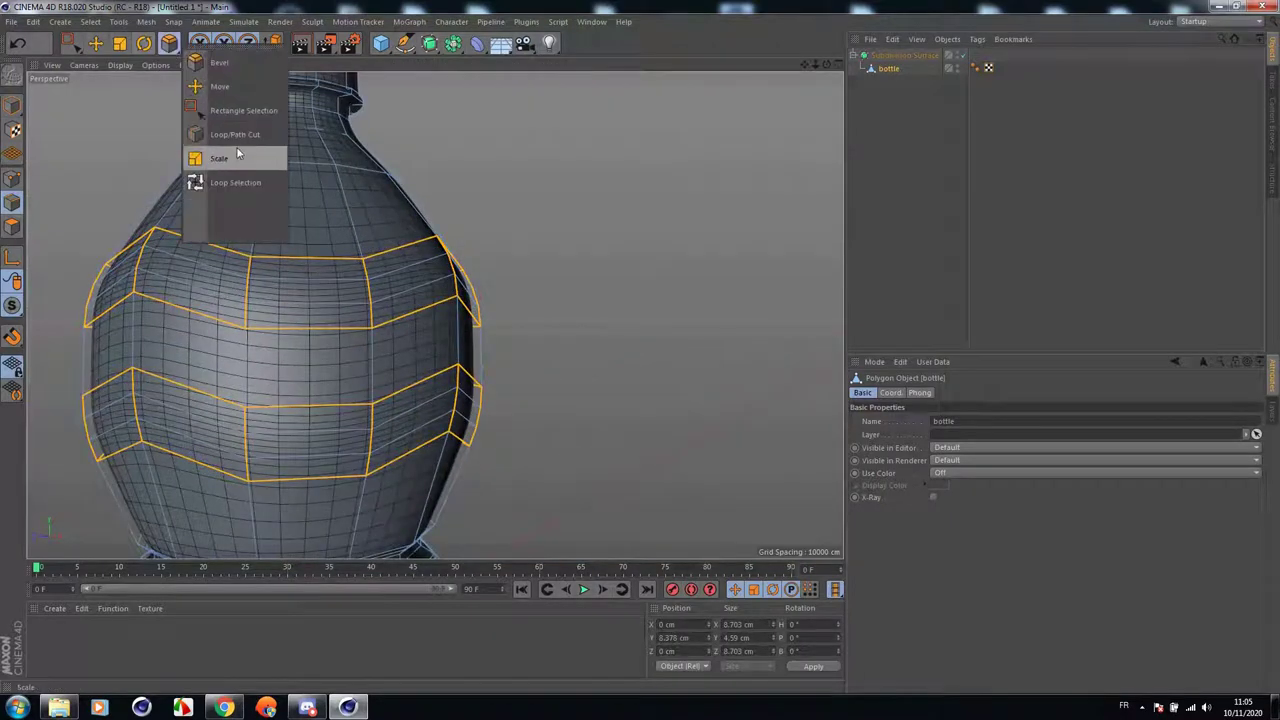
pyautogui.click(230, 181)
pyautogui.click(12, 227)
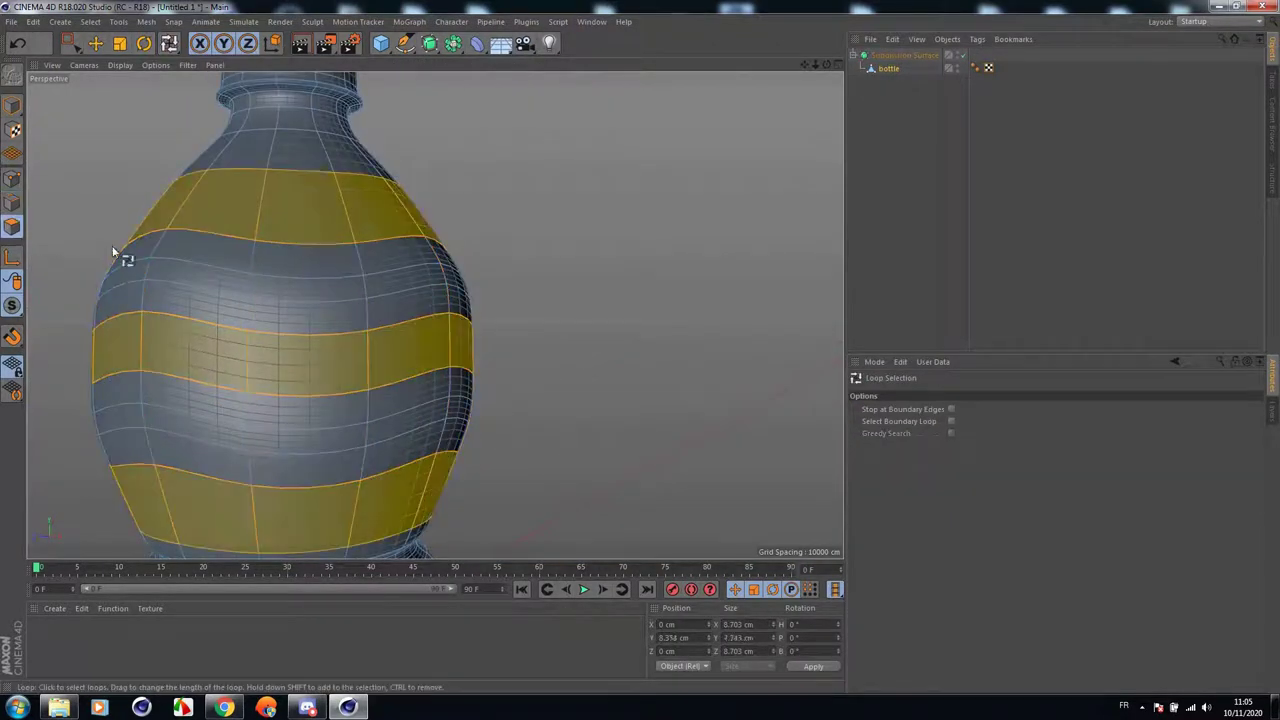
pyautogui.click(380, 297)
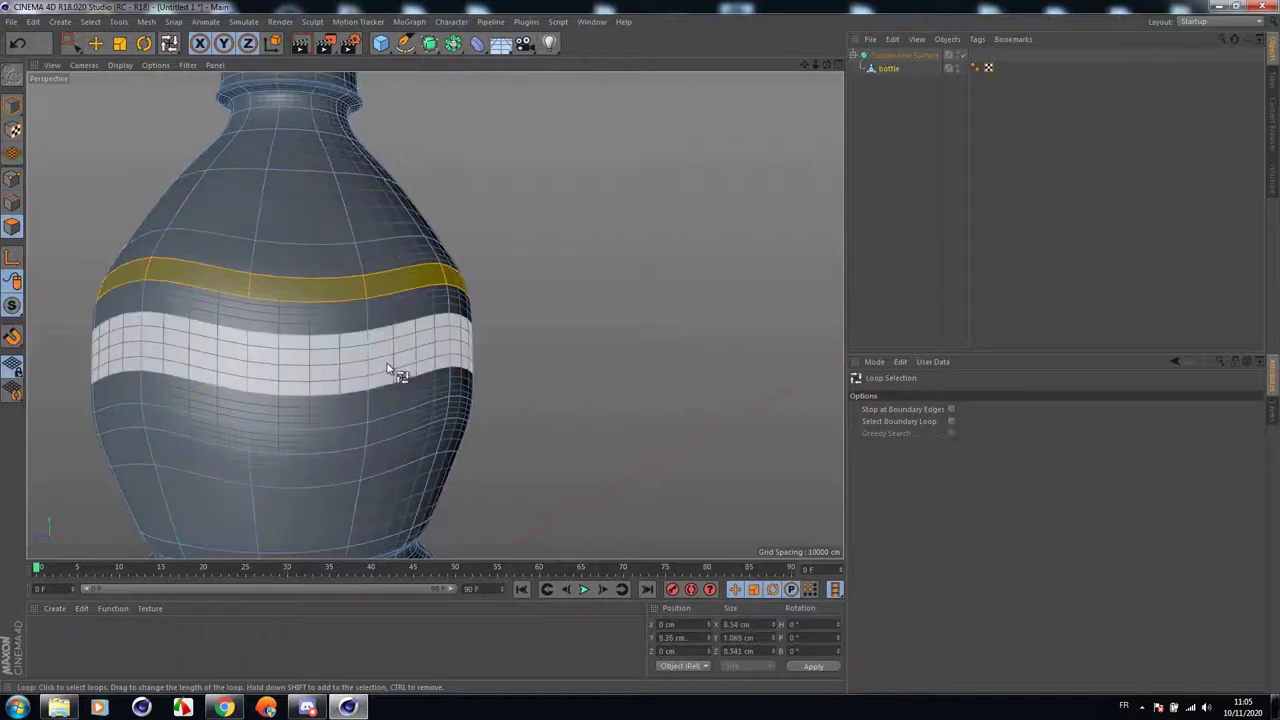
pyautogui.keyDown('shift'); pyautogui.click(367, 443); pyautogui.keyUp('shift')
pyautogui.keyDown('alt'); pyautogui.moveTo(551, 309); pyautogui.dragTo(487, 318, button='right'); pyautogui.keyUp('alt')
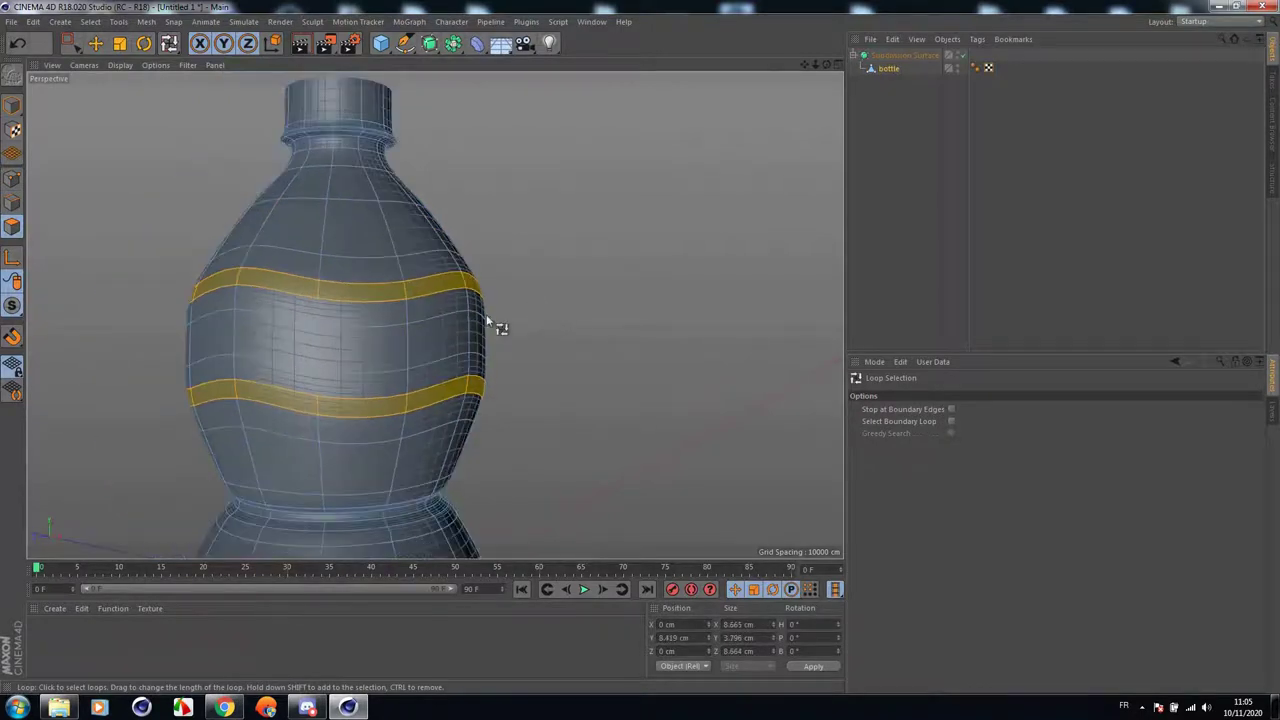
pyautogui.press('t')
pyautogui.moveTo(606, 240); pyautogui.dragTo(520, 237)
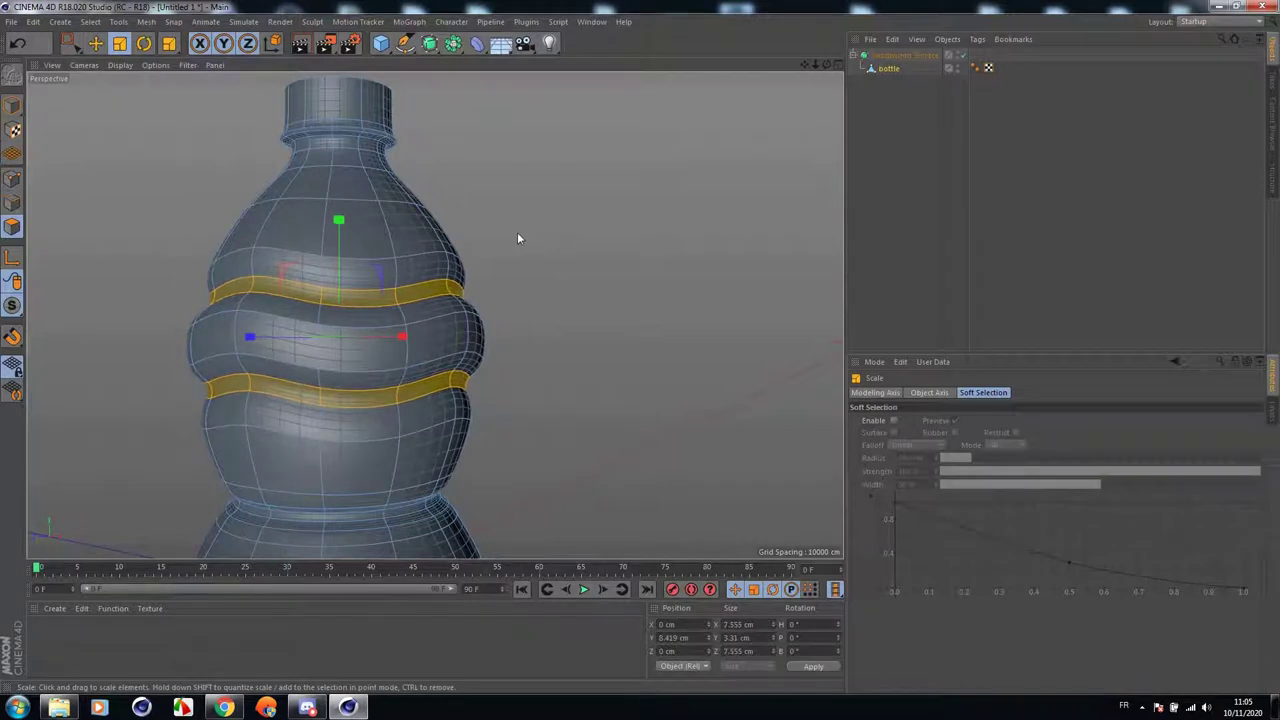
# Add loop cuts close to both edges of the two wavy grooves, at about 19.6% and 19.7% on the upper one.
pyautogui.rightClick(561, 288)
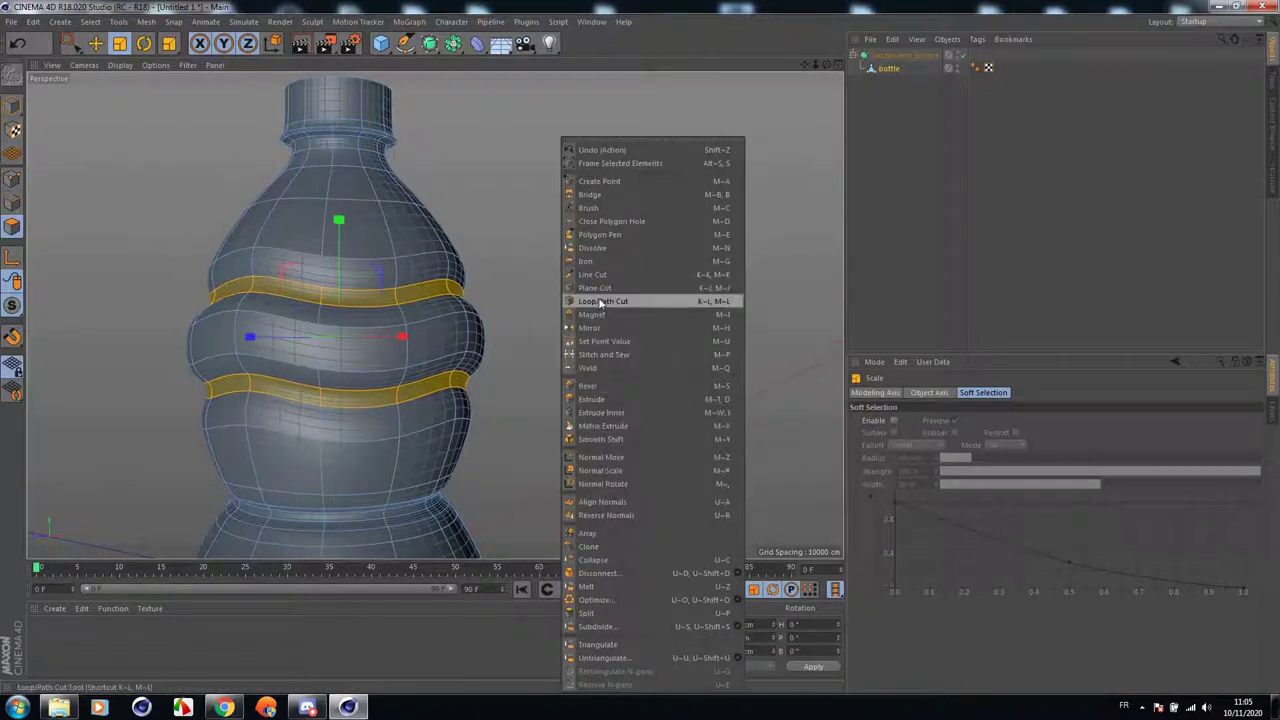
pyautogui.click(597, 300)
pyautogui.scroll(3, 371, 286)
pyautogui.scroll(3, 423, 280)
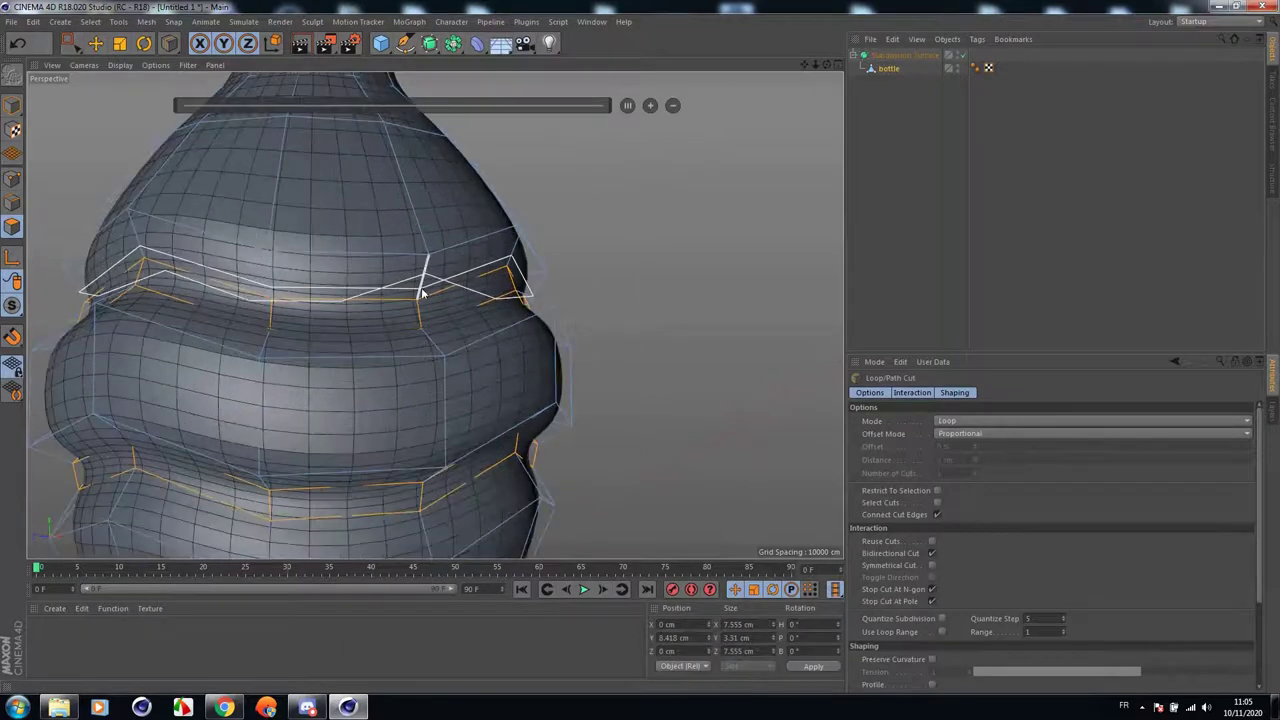
pyautogui.click(423, 284)
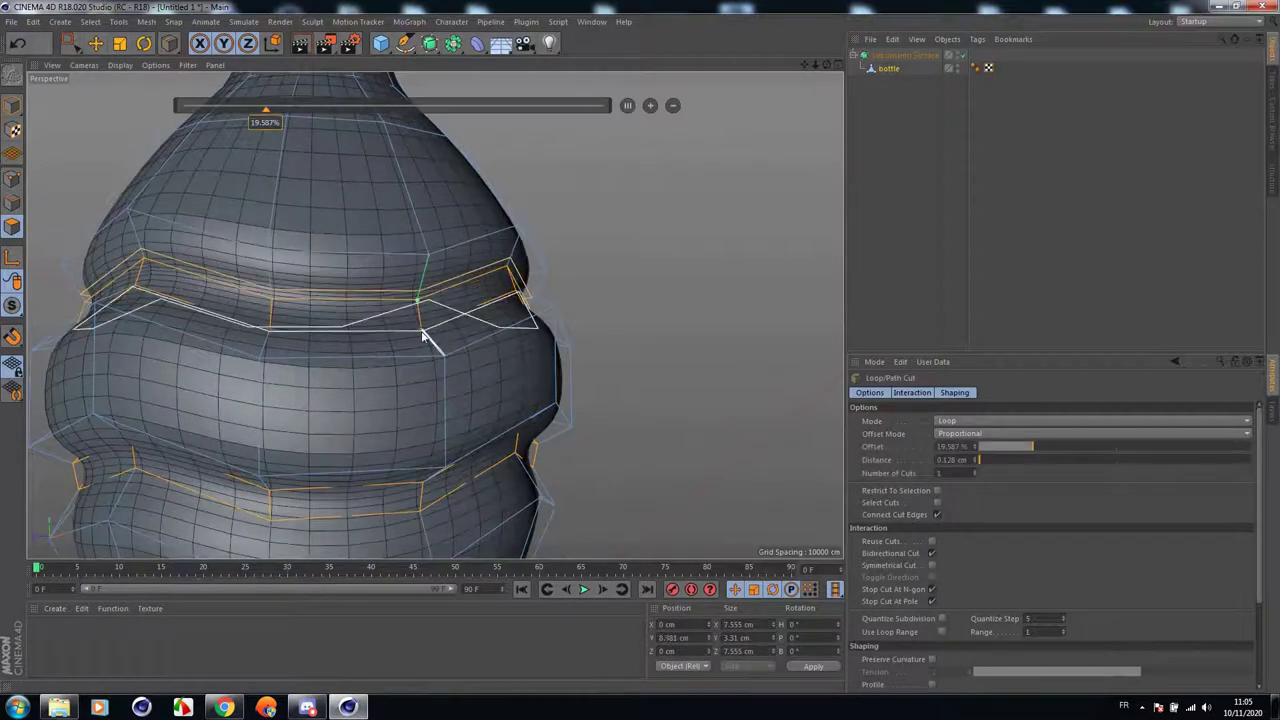
pyautogui.click(425, 340)
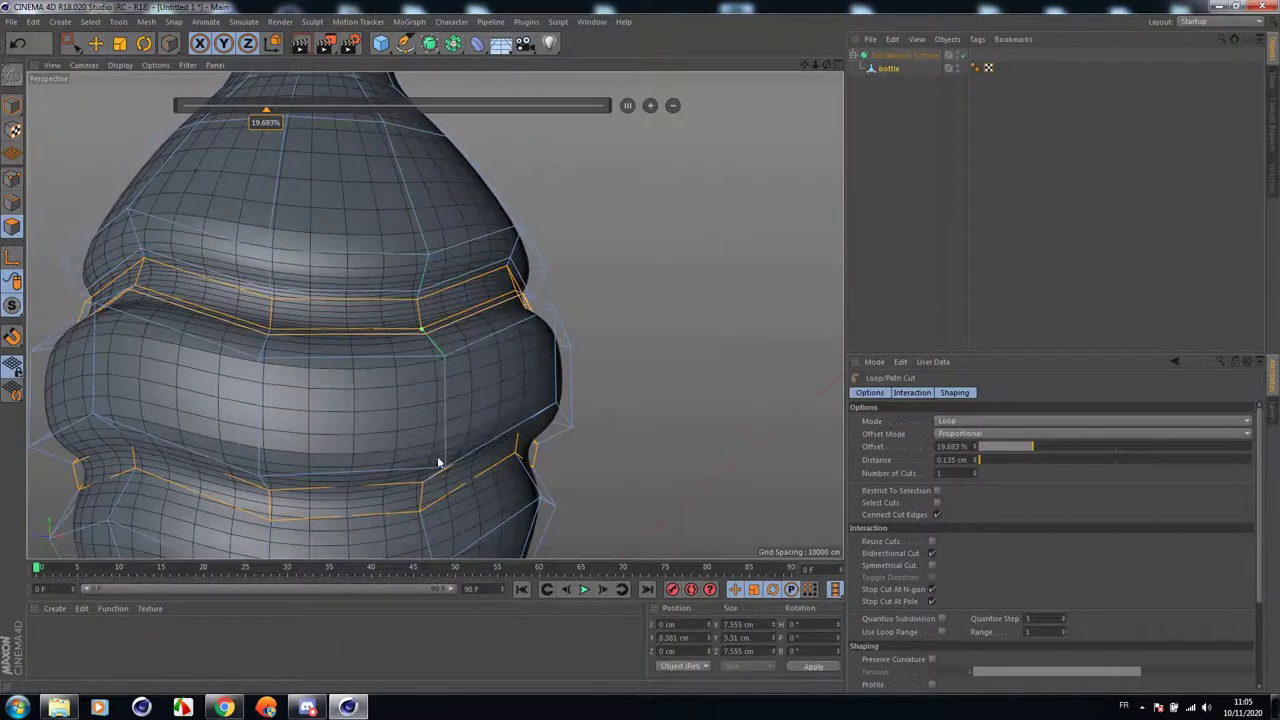
pyautogui.click(268, 490)
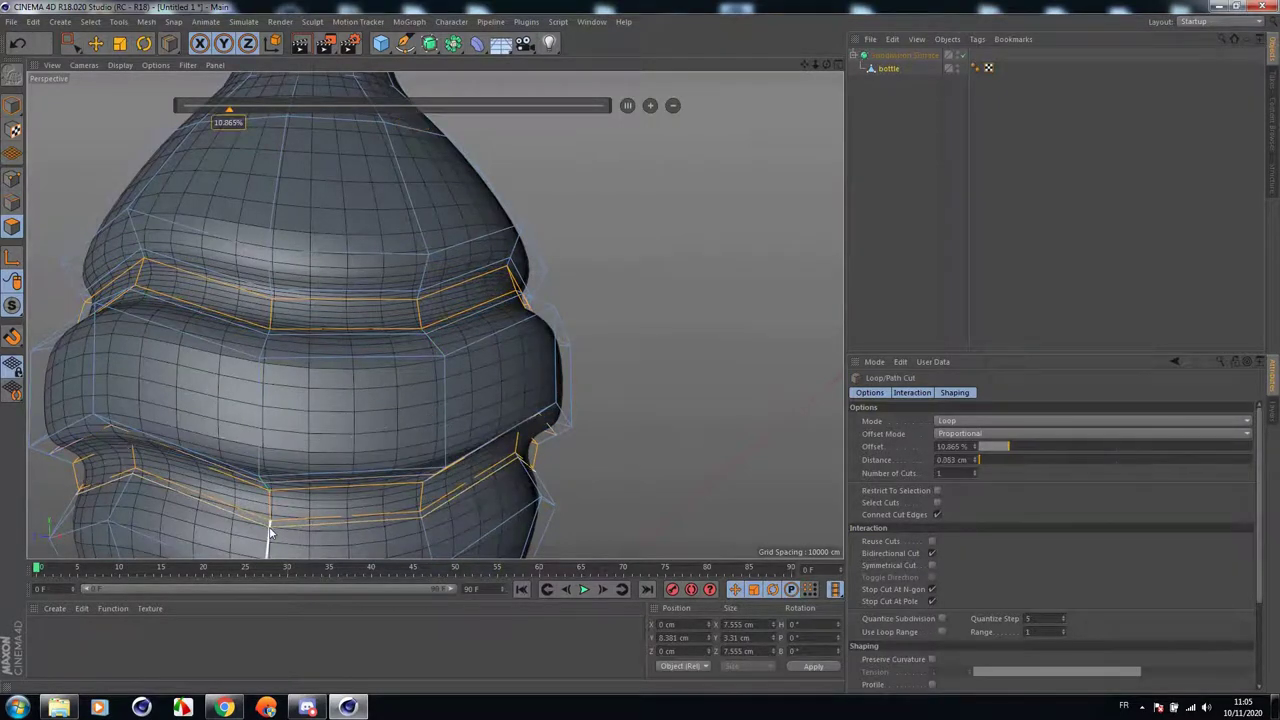
# Frame the whole bottle and render a preview to check the two wavy grooves.
pyautogui.scroll(-6, 250, 470)
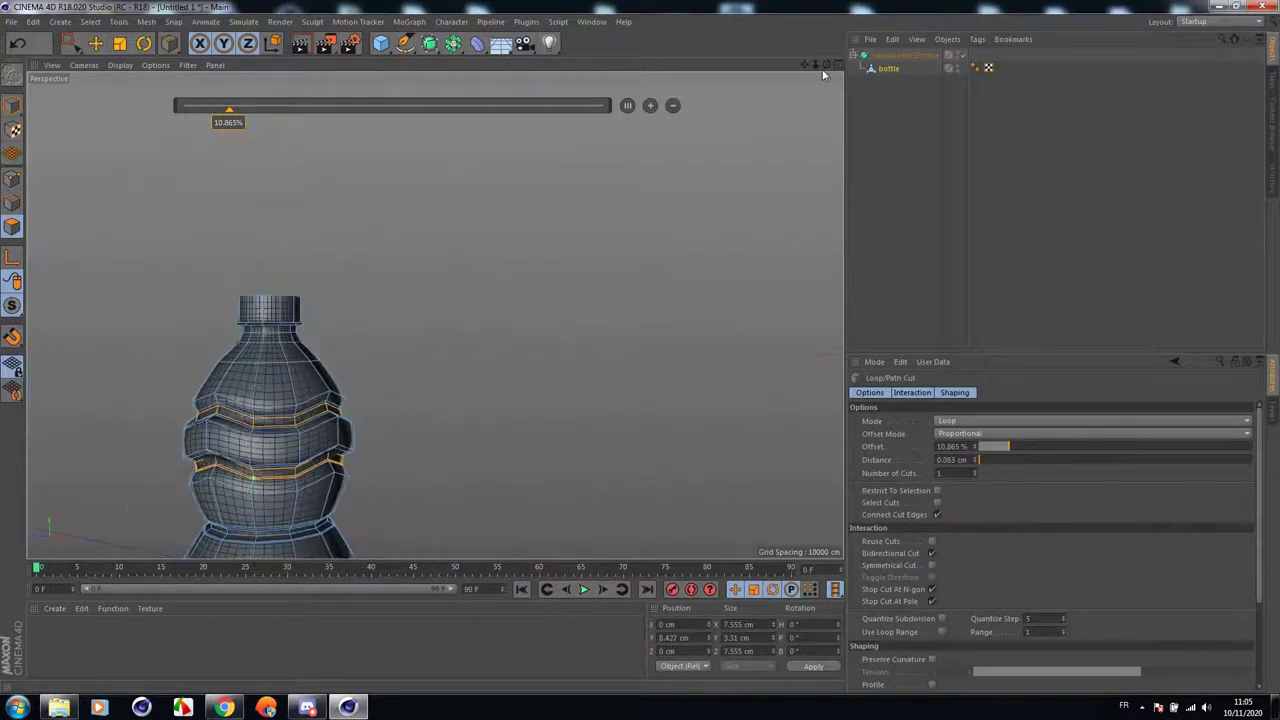
pyautogui.moveTo(805, 65); pyautogui.dragTo(435, 315)
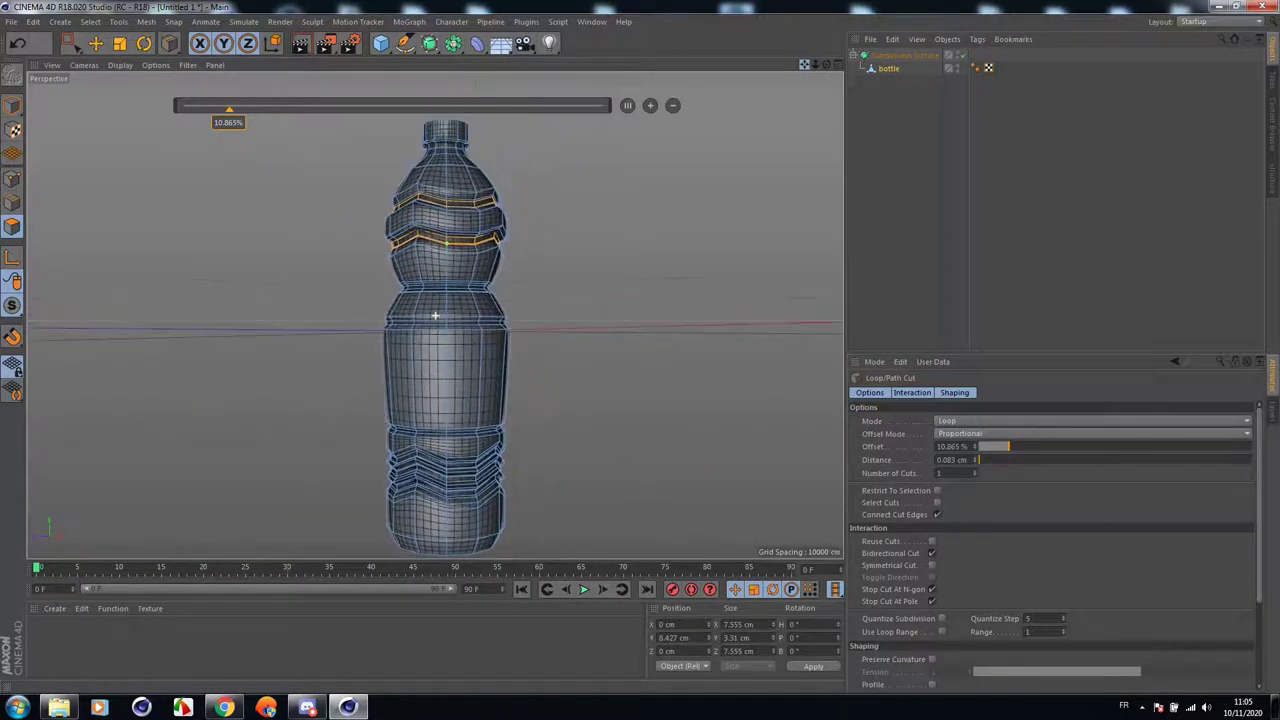
pyautogui.click(302, 44)
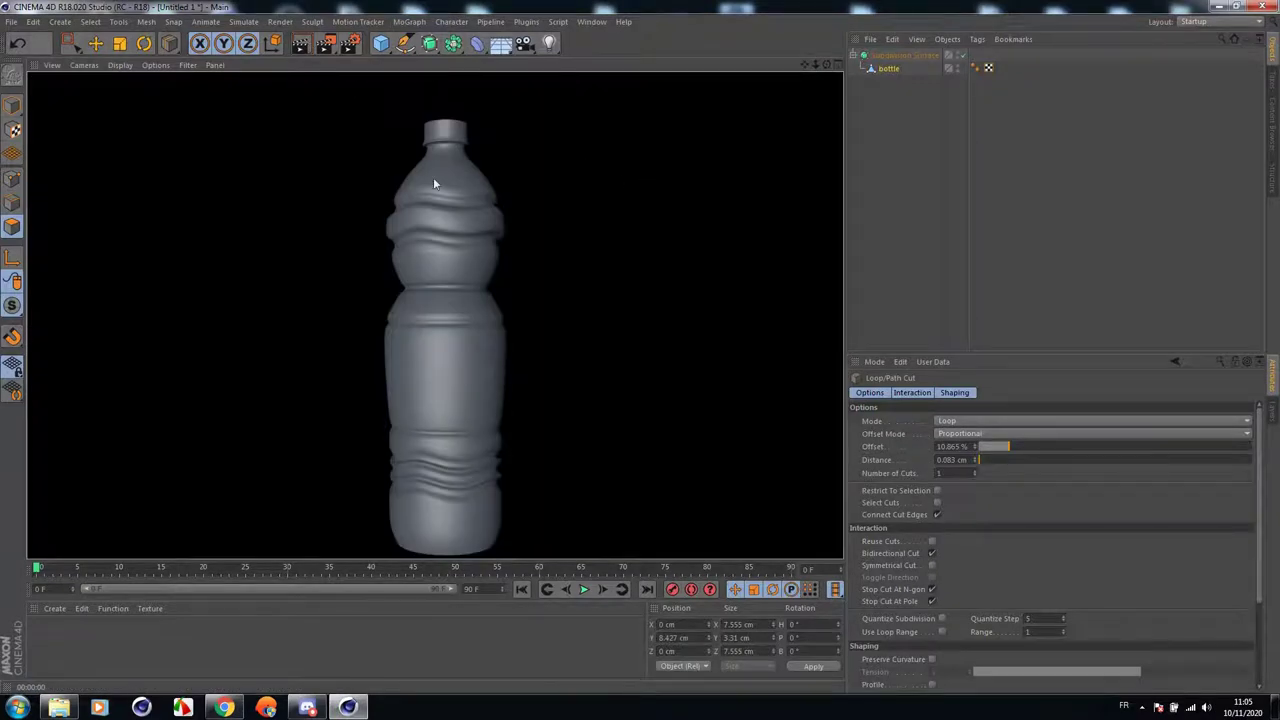
# Cut loops above the upper groove at about 10.7% and below the lower groove at about 89.5%, preview-rendering each result.
pyautogui.scroll(10, 440, 182)
pyautogui.scroll(2, 444, 185)
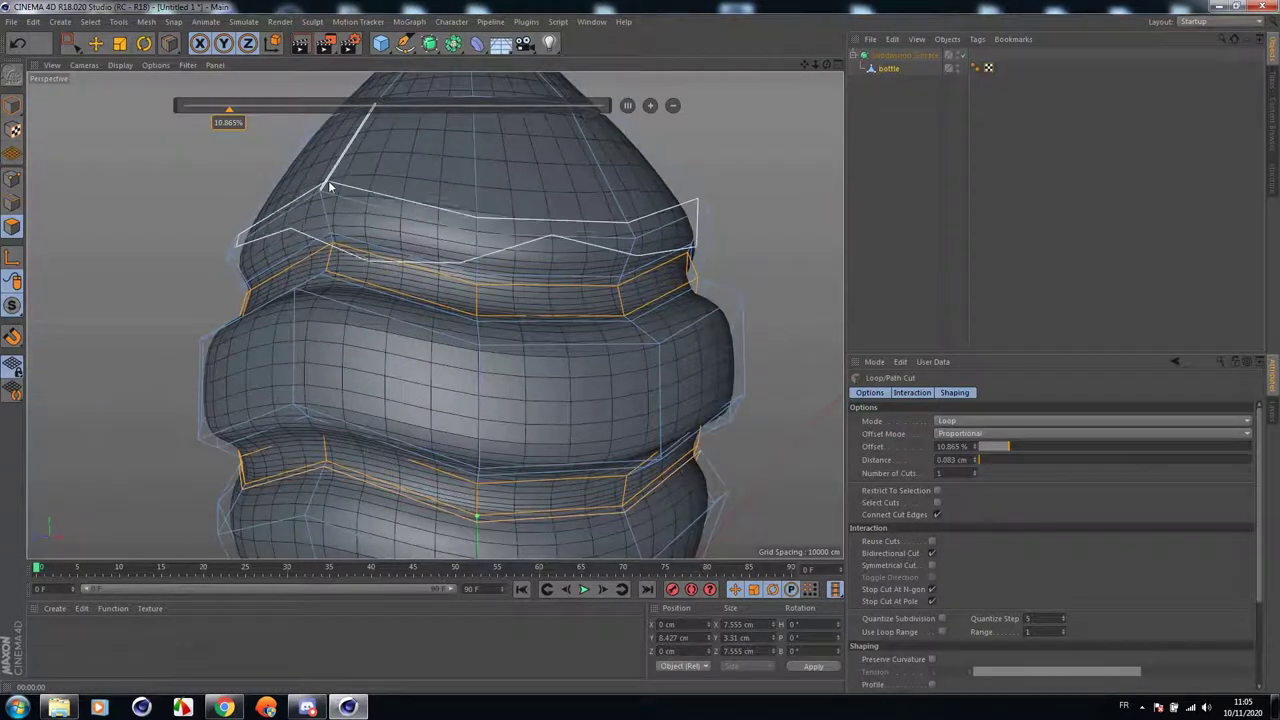
pyautogui.scroll(-3, 330, 186)
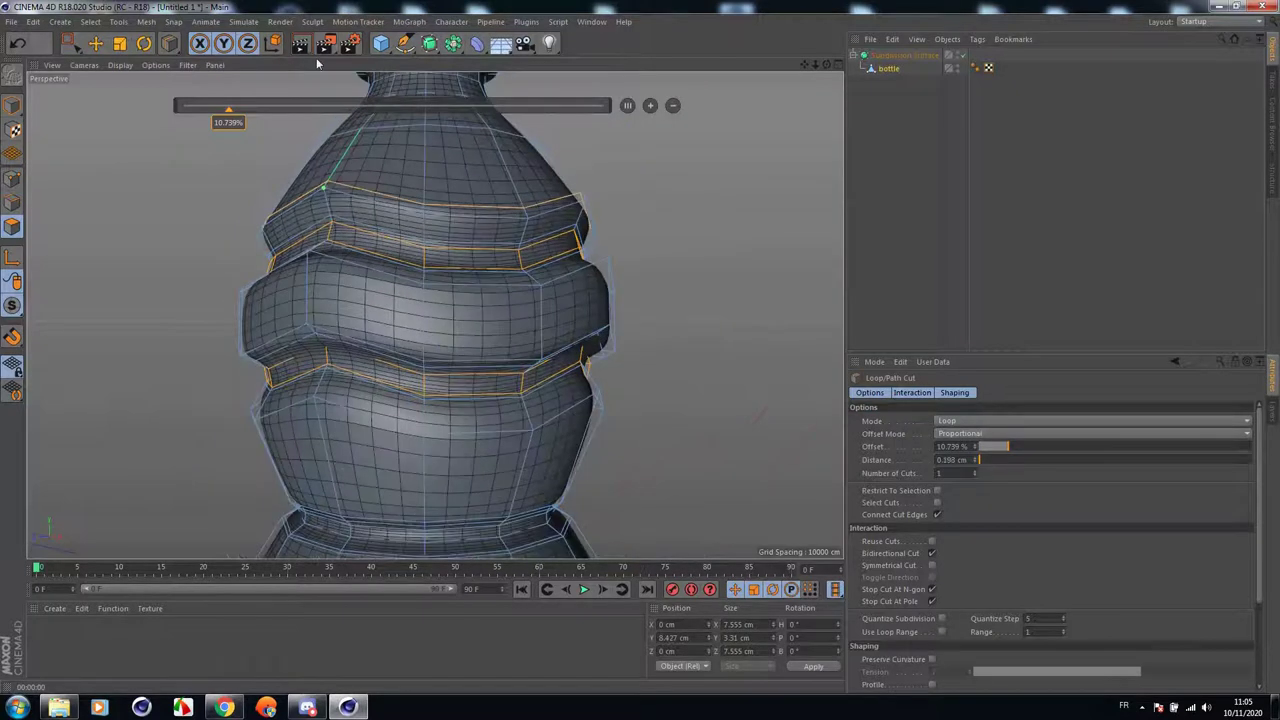
pyautogui.click(300, 45)
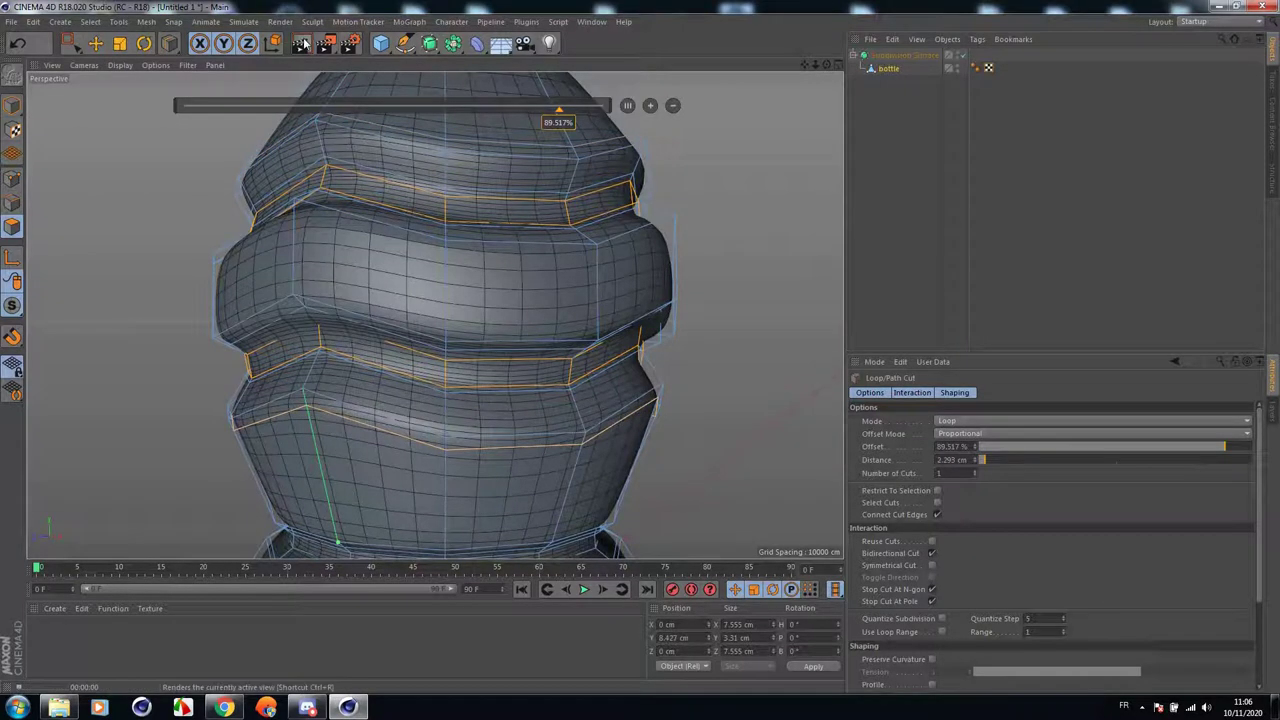
pyautogui.click(300, 45)
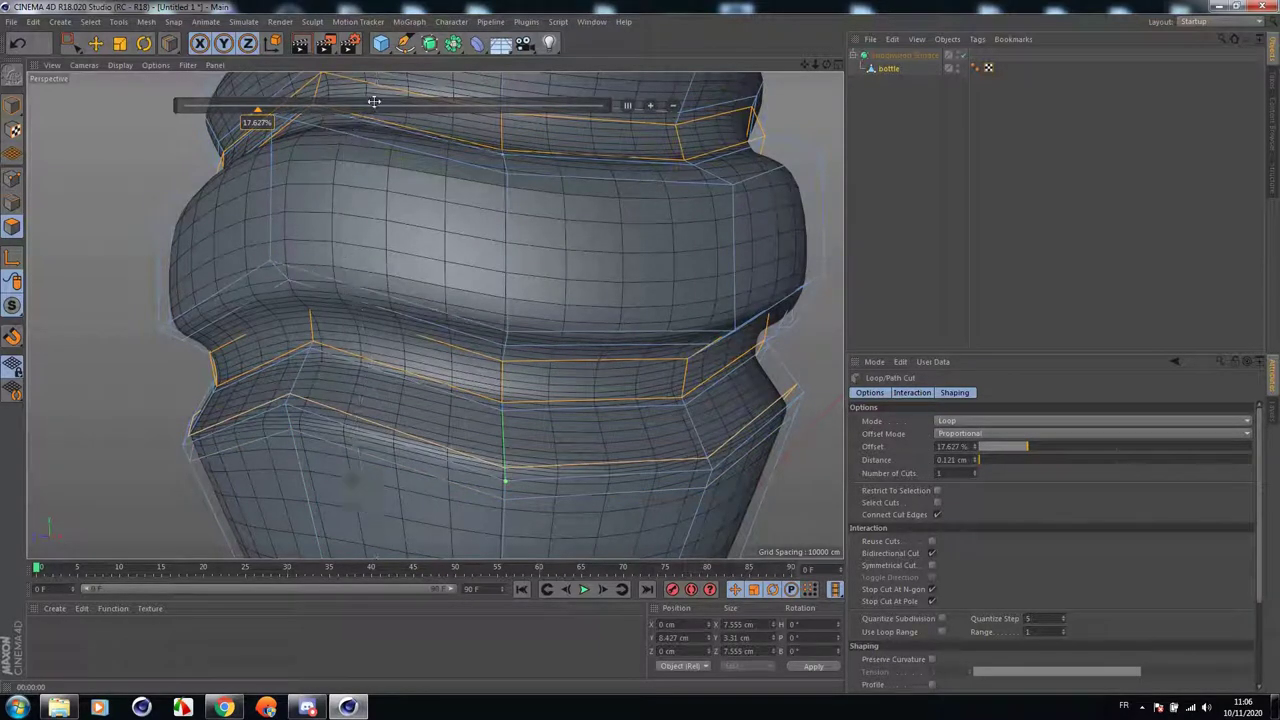
# Cut a loop around the bulging band between the grooves at about 63% and another below its lower rim at about 55%, and render a preview.
pyautogui.scroll(-3, 348, 142)
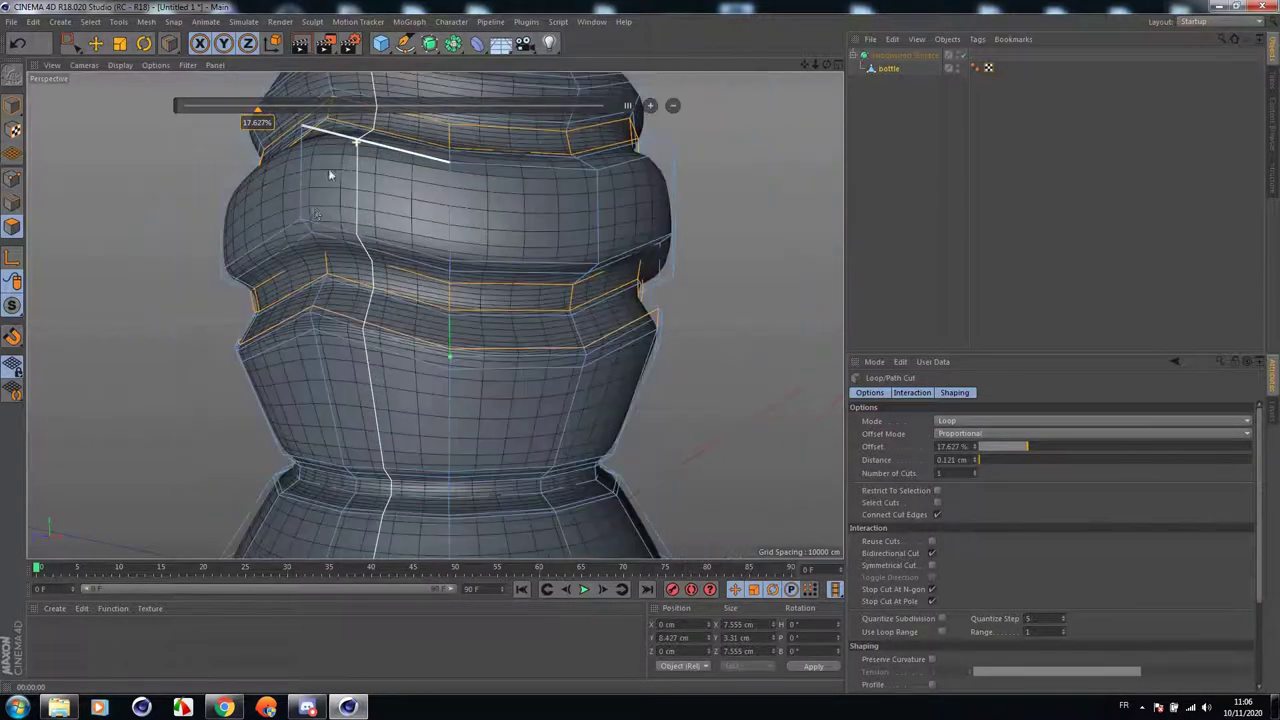
pyautogui.click(305, 218)
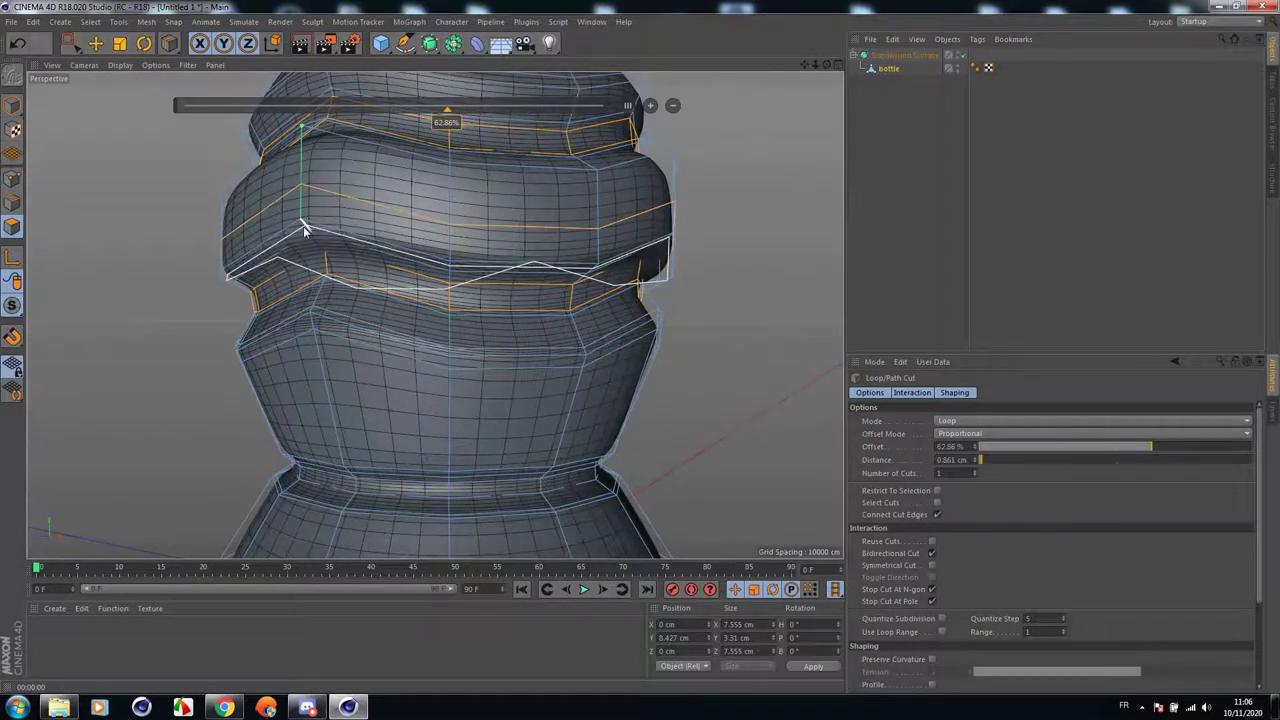
pyautogui.scroll(-2, 306, 229)
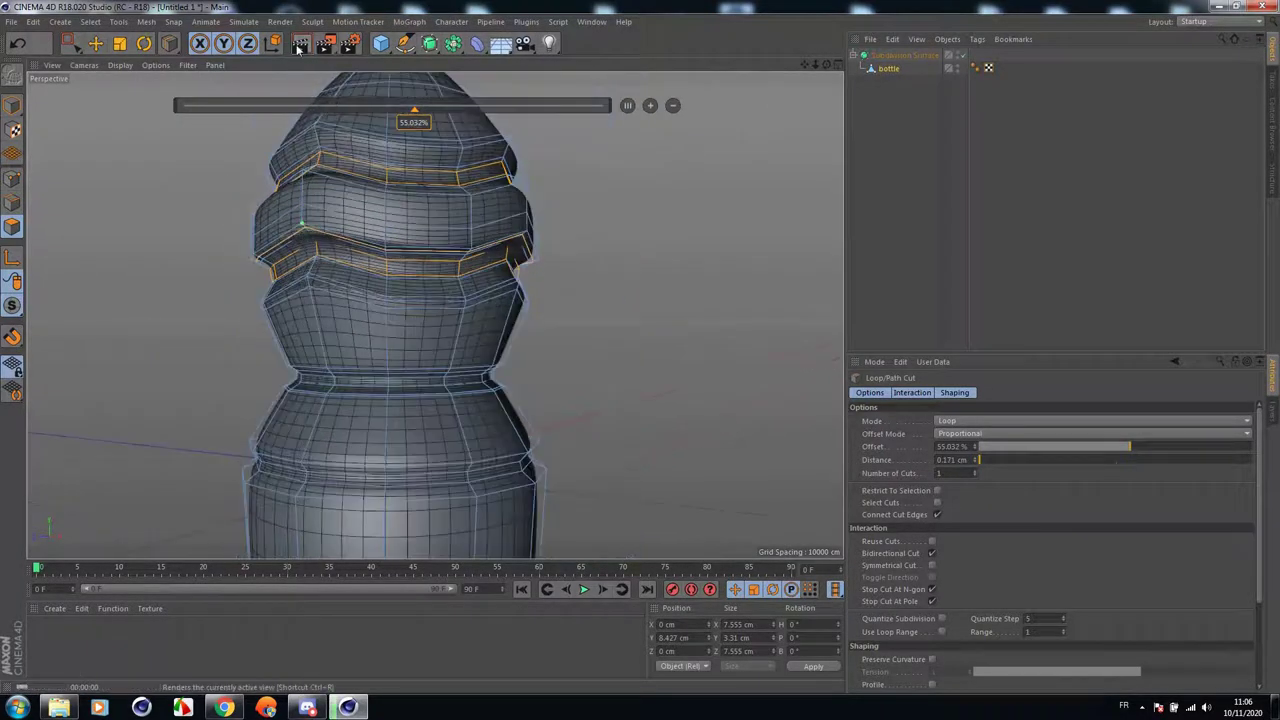
pyautogui.click(300, 46)
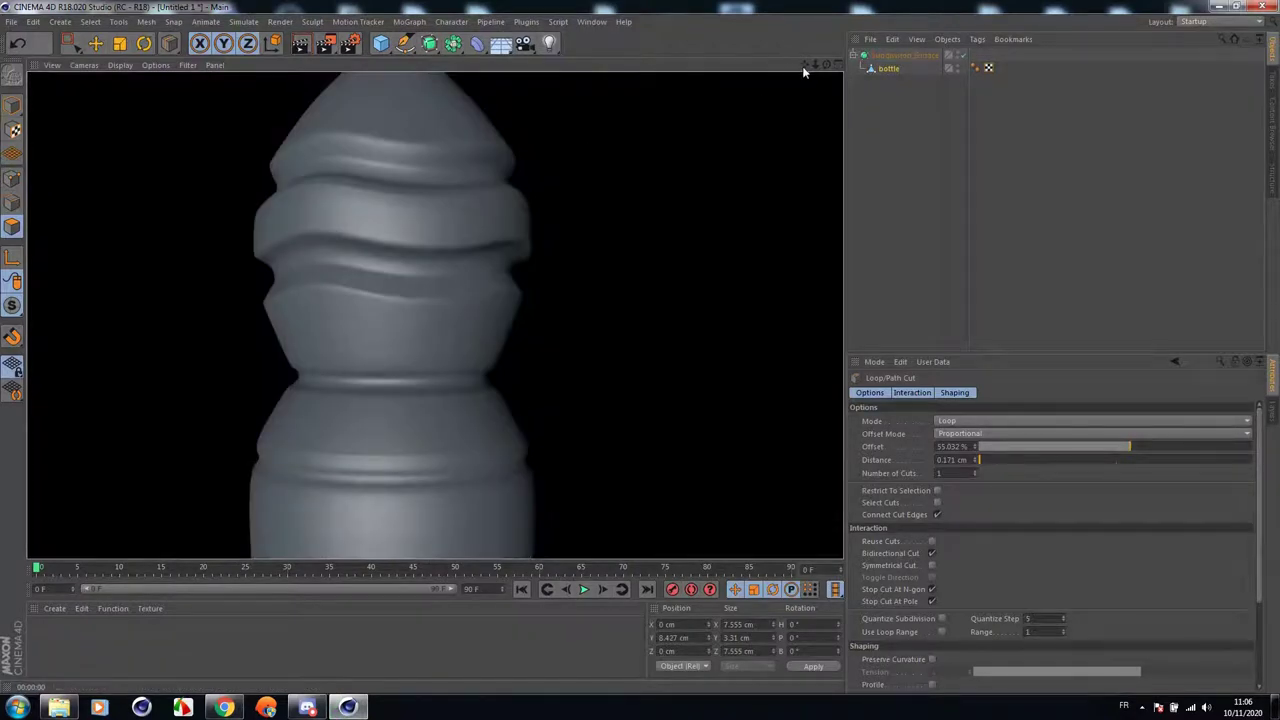
# Cut two more loops on the slope just above the upper groove, at about 37.8% and 49%, and render previews of the bulb.
pyautogui.scroll(4, 343, 266)
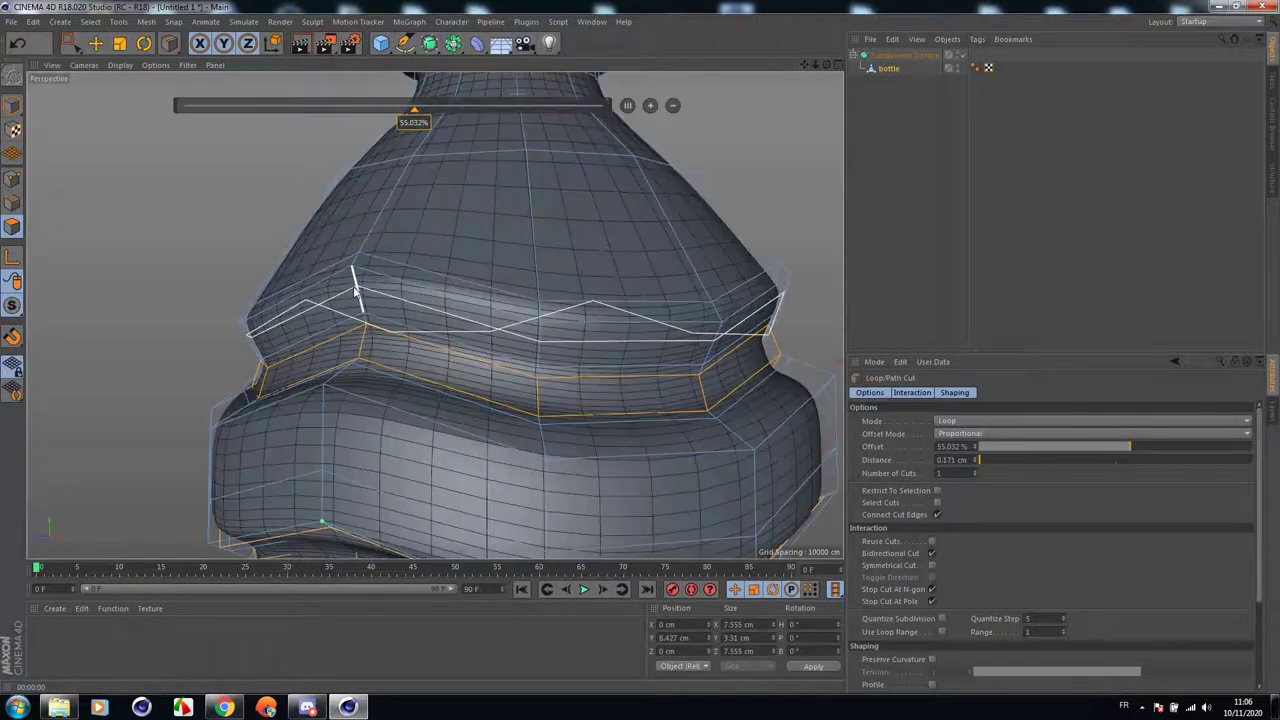
pyautogui.scroll(-3, 345, 260)
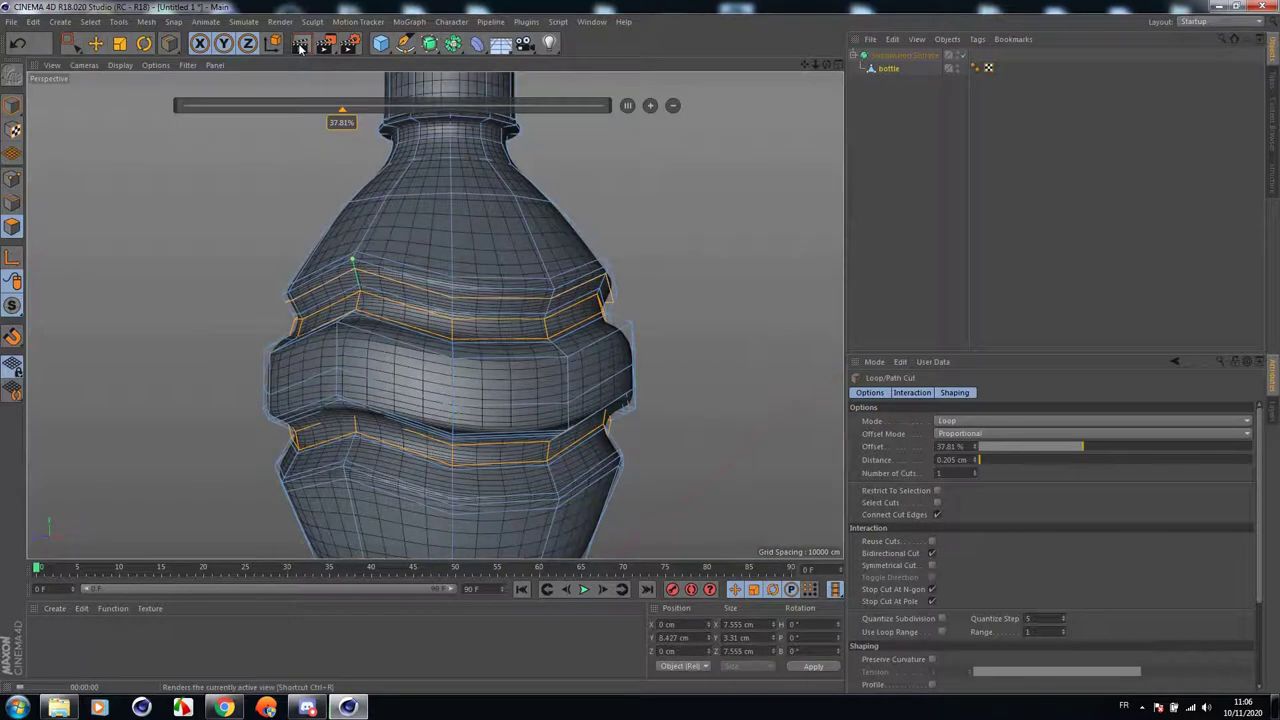
pyautogui.click(300, 46)
pyautogui.scroll(2, 373, 290)
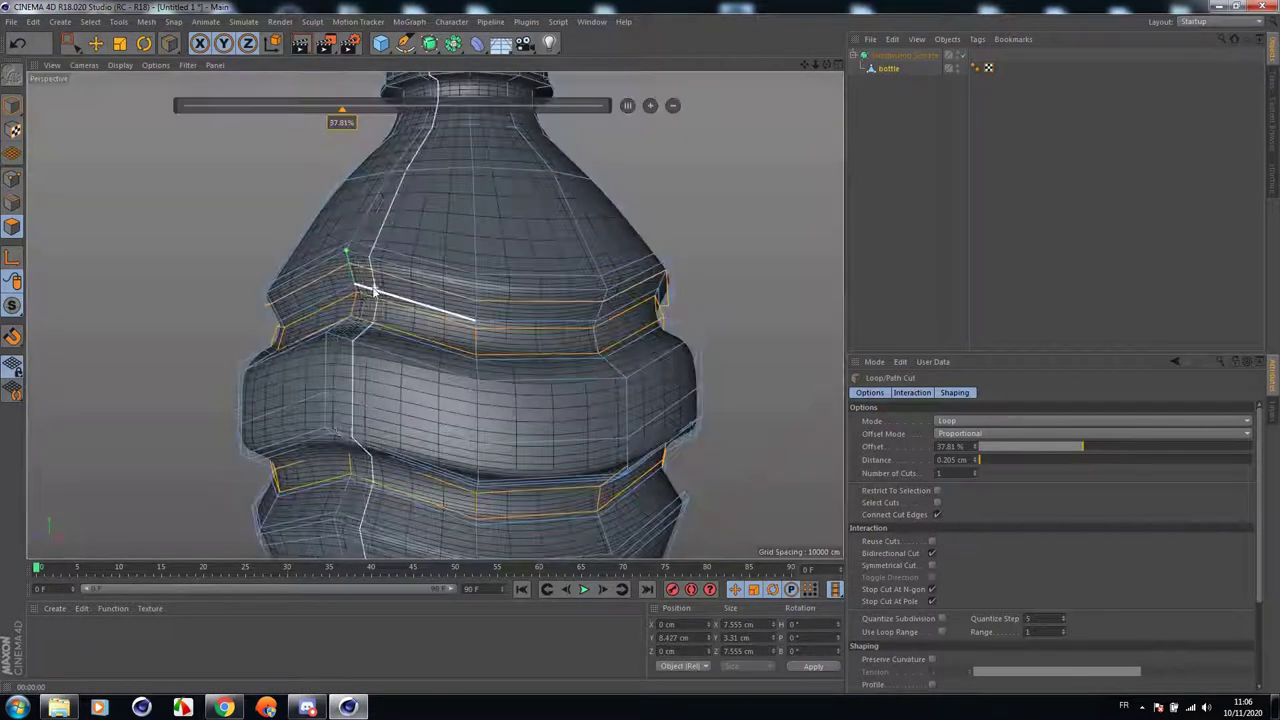
pyautogui.scroll(2, 373, 290)
pyautogui.scroll(-3, 350, 268)
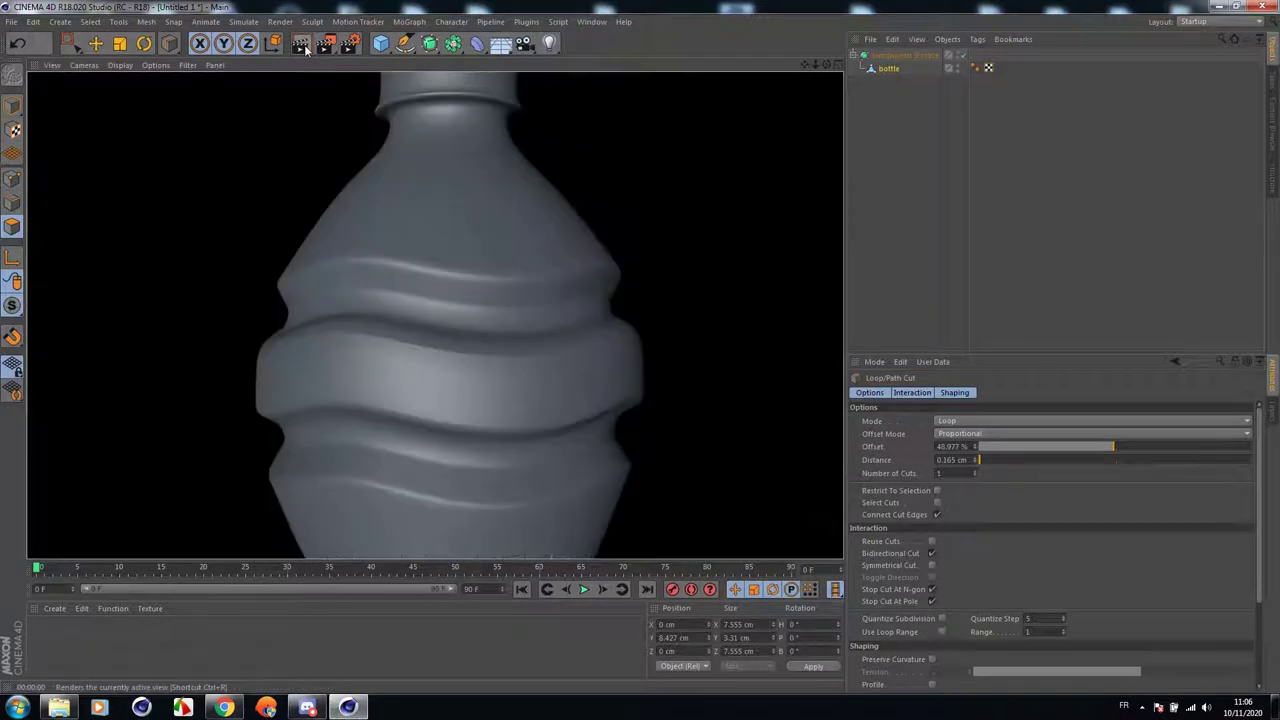
pyautogui.click(300, 46)
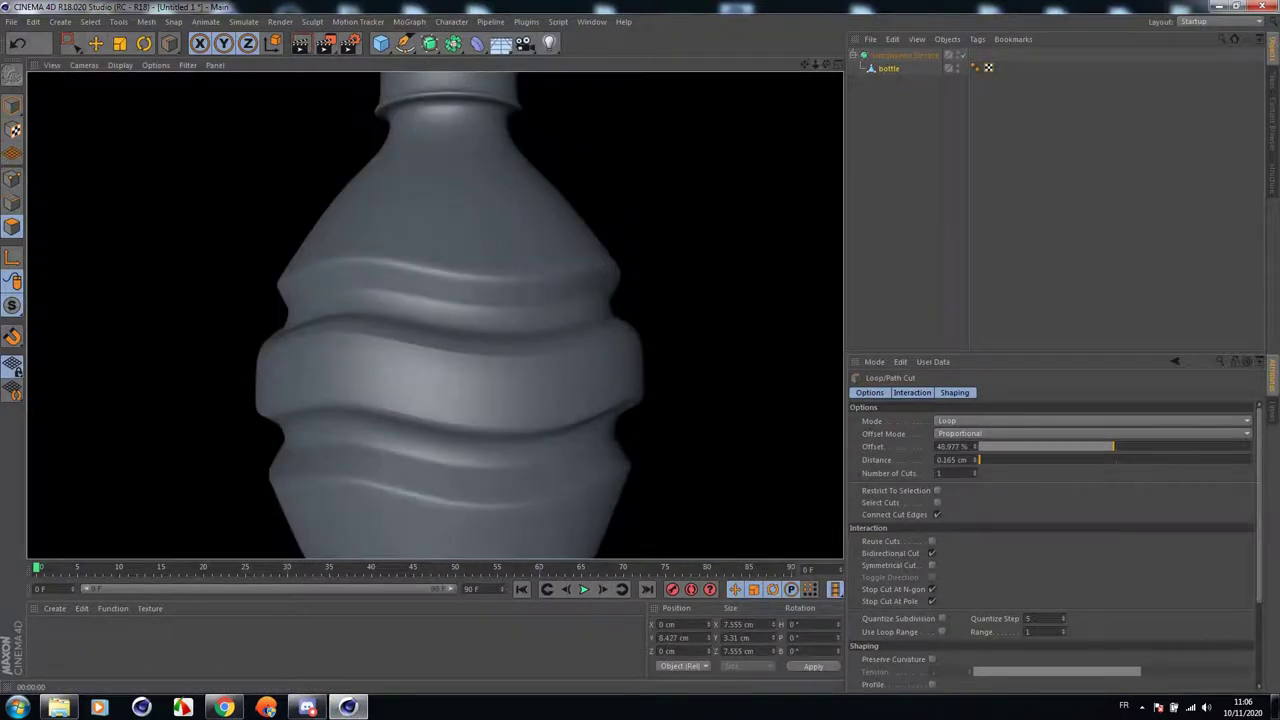
# Render the full bottle from further away to review the sharpened waves on the upper bulb.
pyautogui.moveTo(815, 65)
pyautogui.mouseDown()
pyautogui.moveTo(770, 67)
pyautogui.moveTo(823, 92)
pyautogui.moveTo(820, 50)
pyautogui.mouseUp()
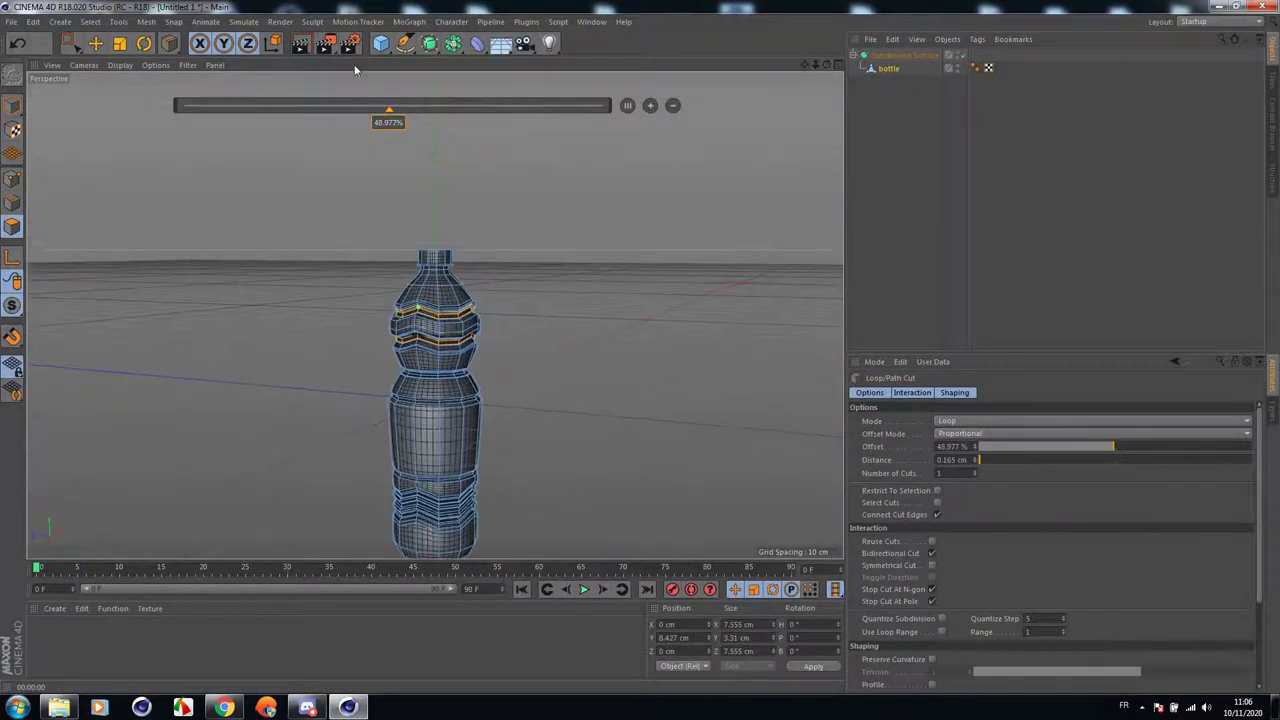
pyautogui.click(300, 46)
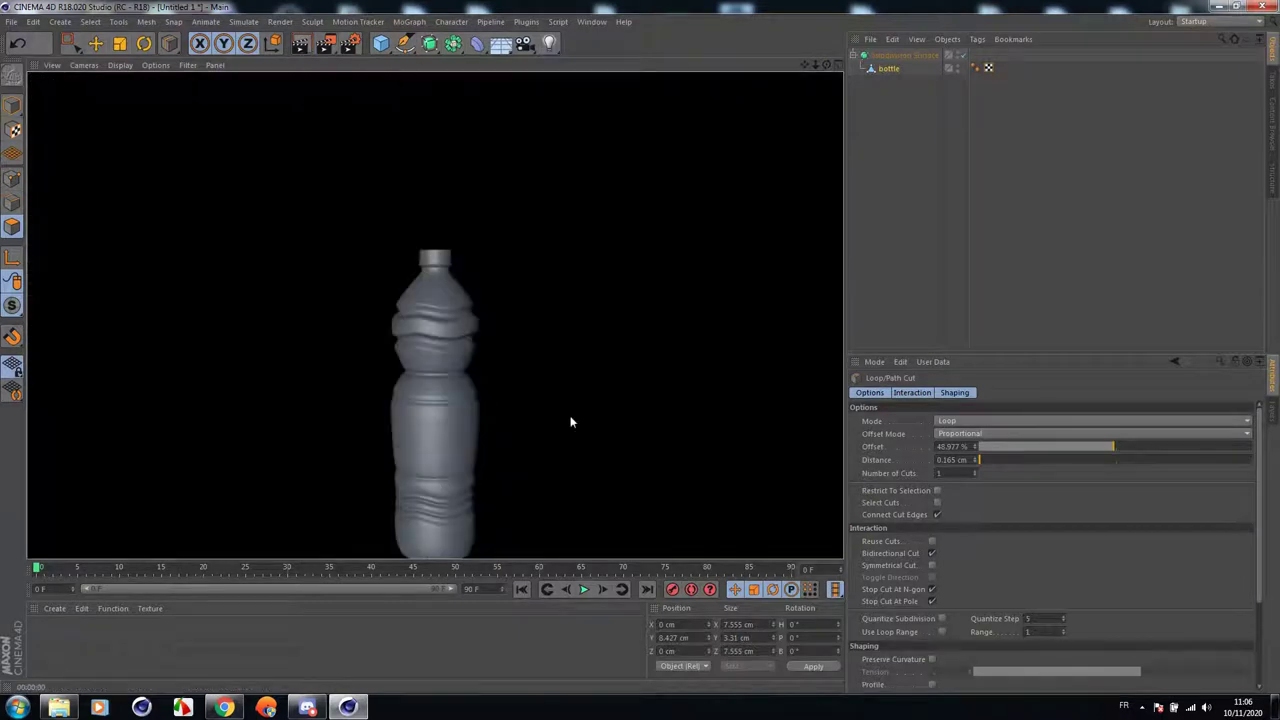
pyautogui.click(451, 476)
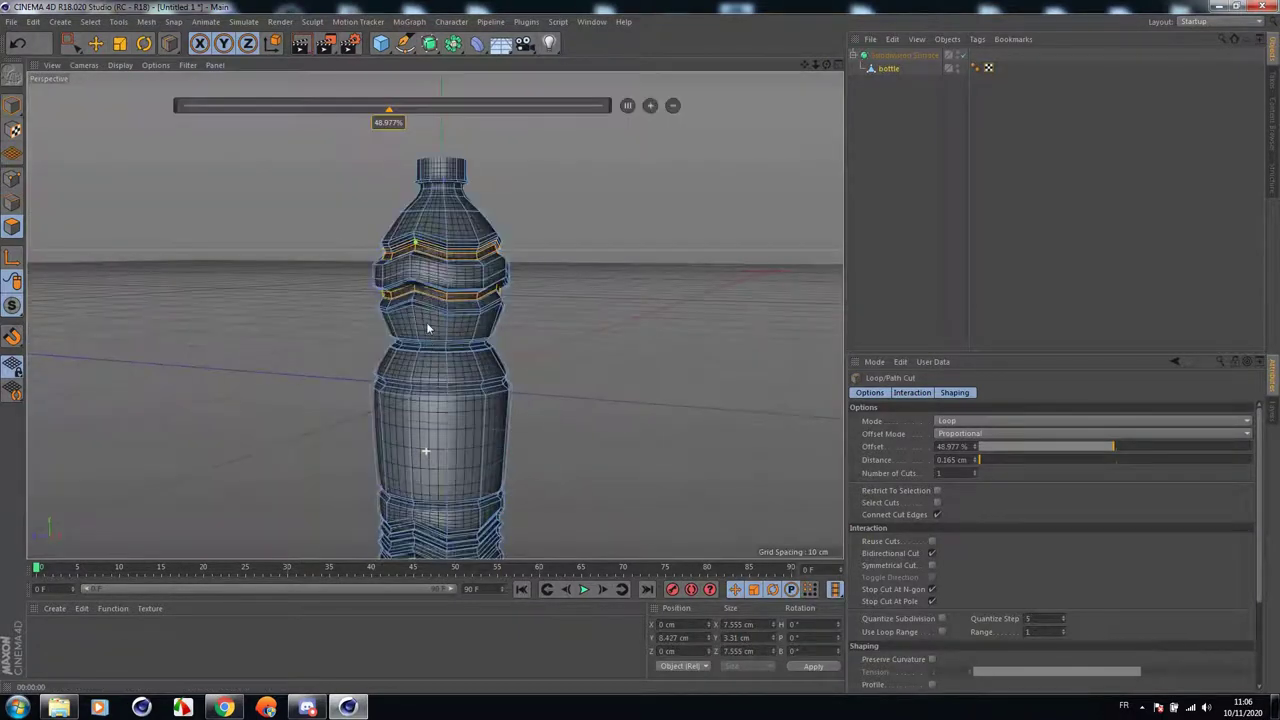
# Cut a loop around the neck just above the collar at about 92%.
pyautogui.moveTo(804, 65); pyautogui.dragTo(814, 228)
pyautogui.scroll(7, 450, 198)
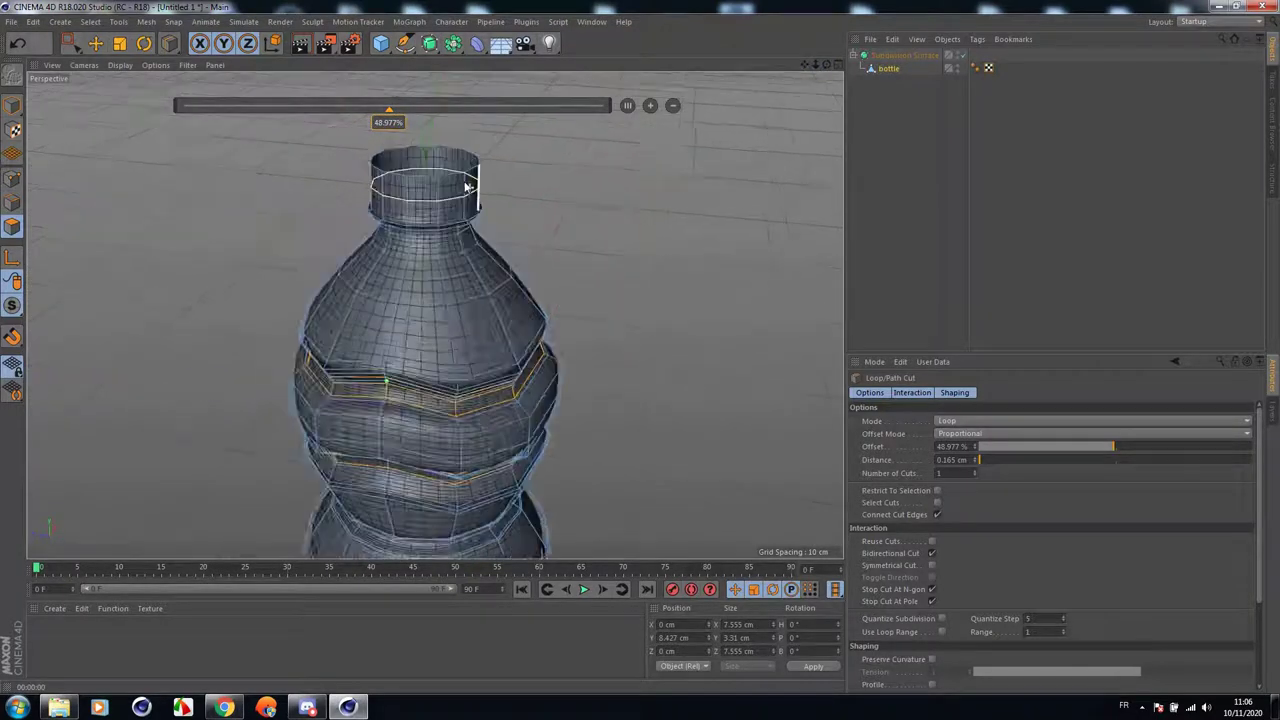
pyautogui.moveTo(830, 64); pyautogui.dragTo(434, 315)
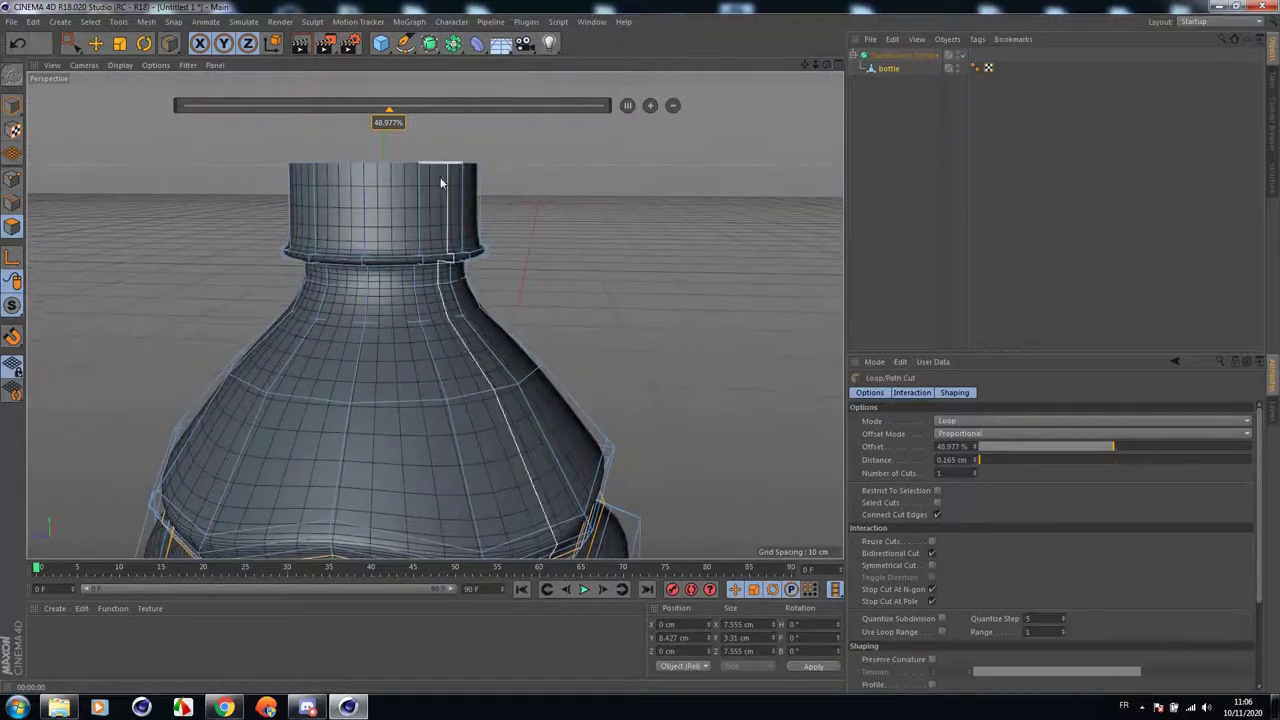
pyautogui.scroll(3, 389, 214)
pyautogui.moveTo(821, 70); pyautogui.dragTo(434, 314)
pyautogui.scroll(2, 432, 270)
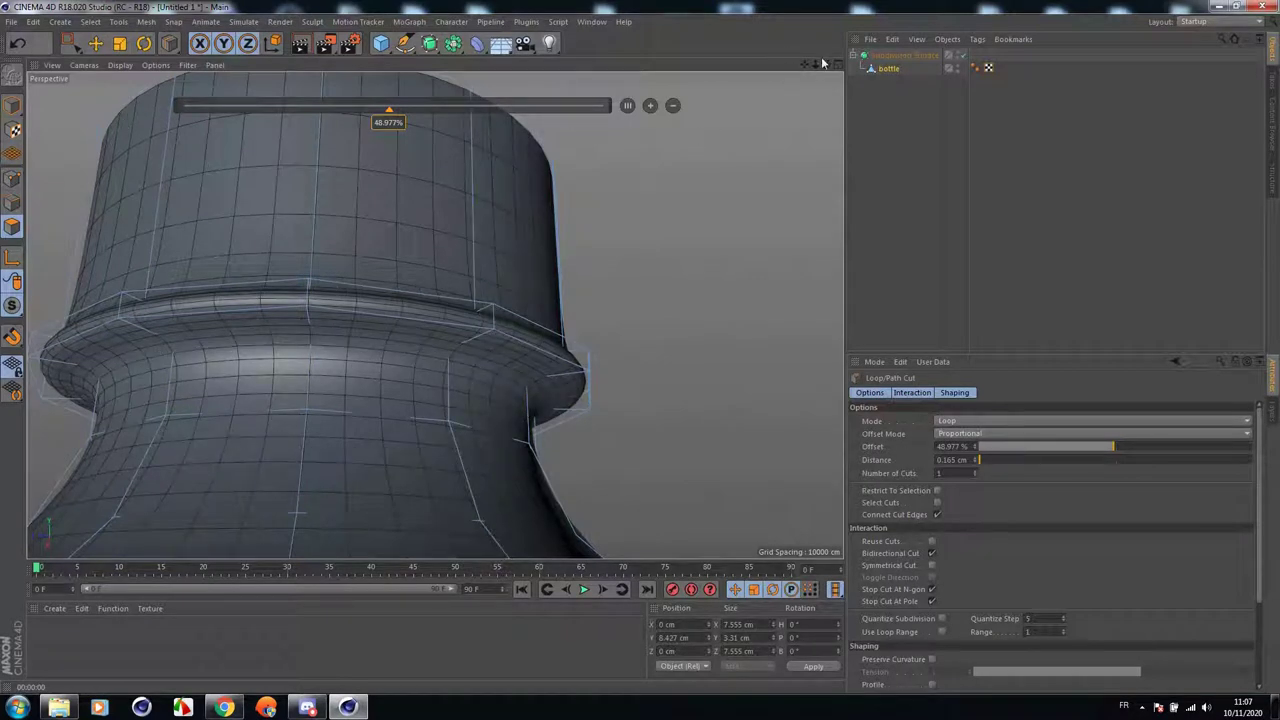
pyautogui.moveTo(822, 63); pyautogui.dragTo(636, 177)
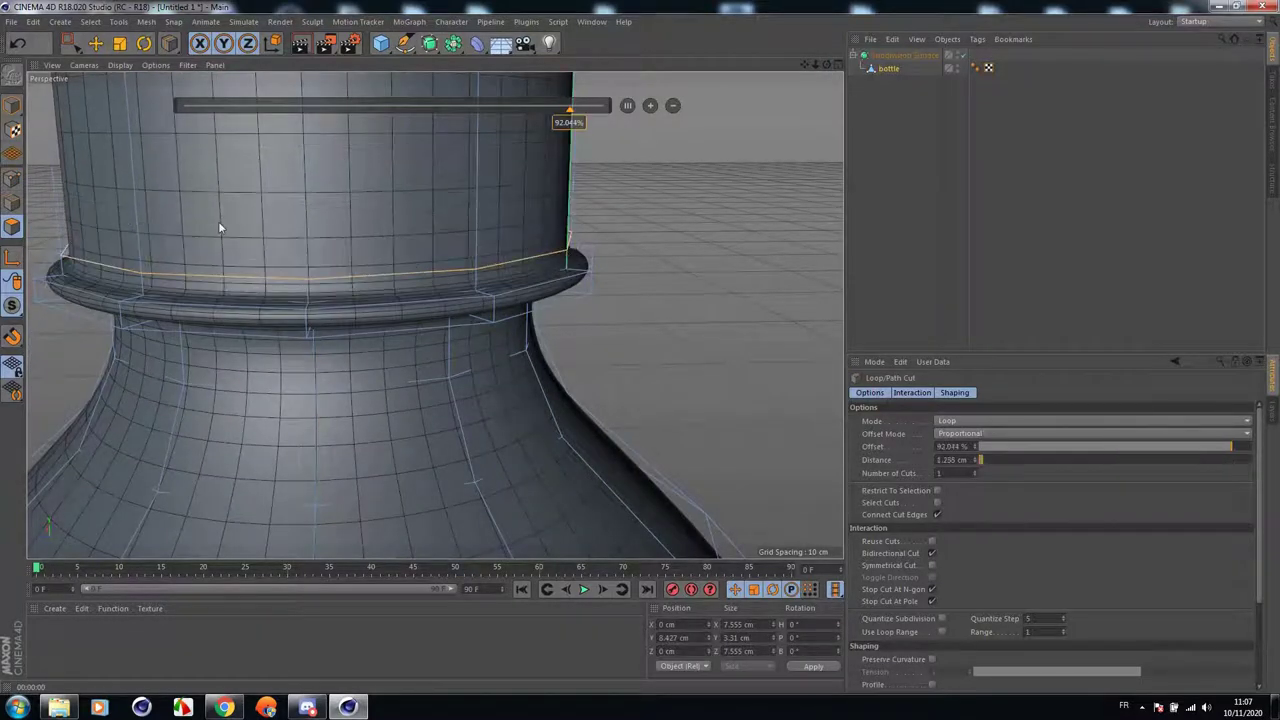
# Select the edge loop where the neck wall meets the collar and chamfer it by 0.01 cm with 0 subdivisions.
pyautogui.click(69, 43)
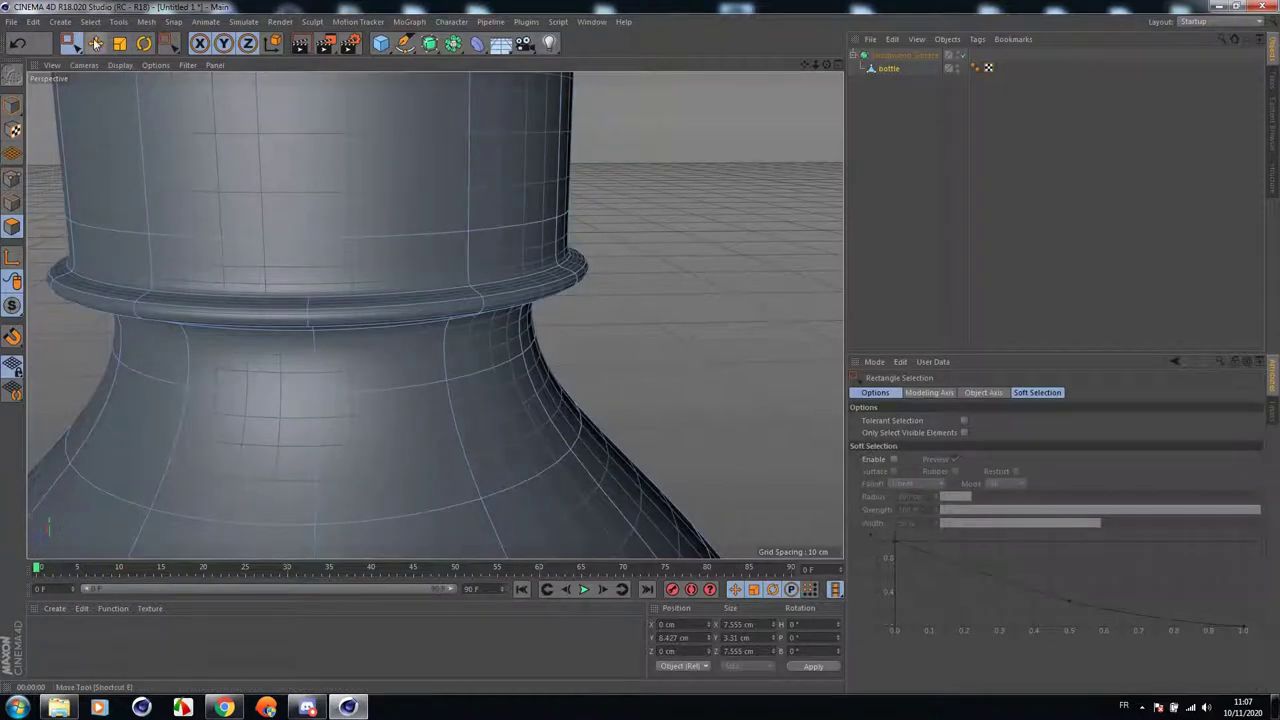
pyautogui.click(96, 43)
pyautogui.click(12, 203)
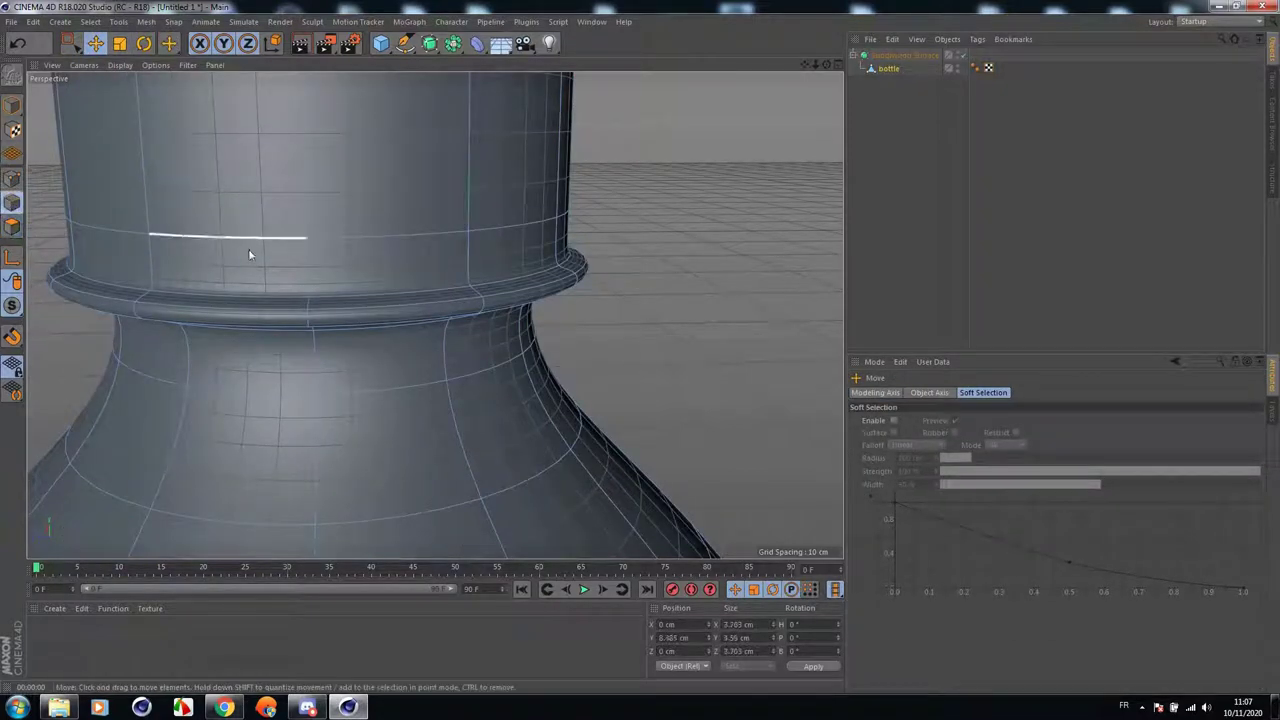
pyautogui.doubleClick(362, 300)
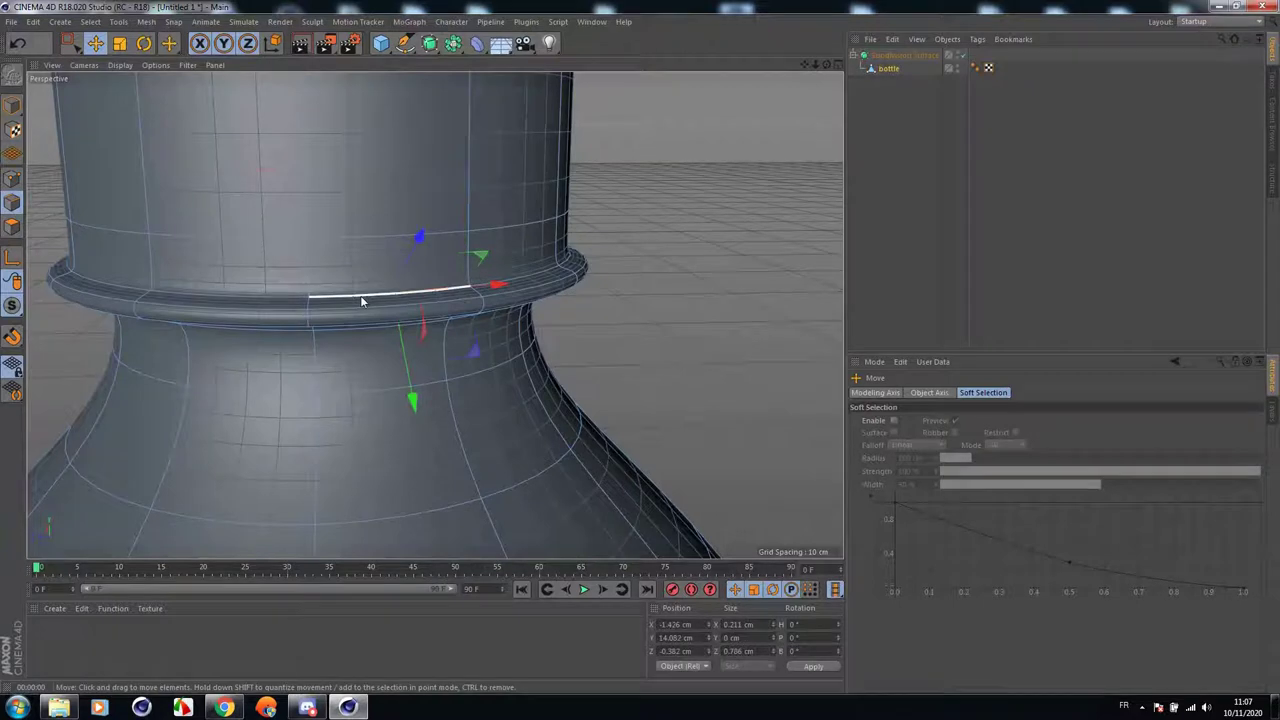
pyautogui.rightClick(631, 274)
pyautogui.click(122, 50)
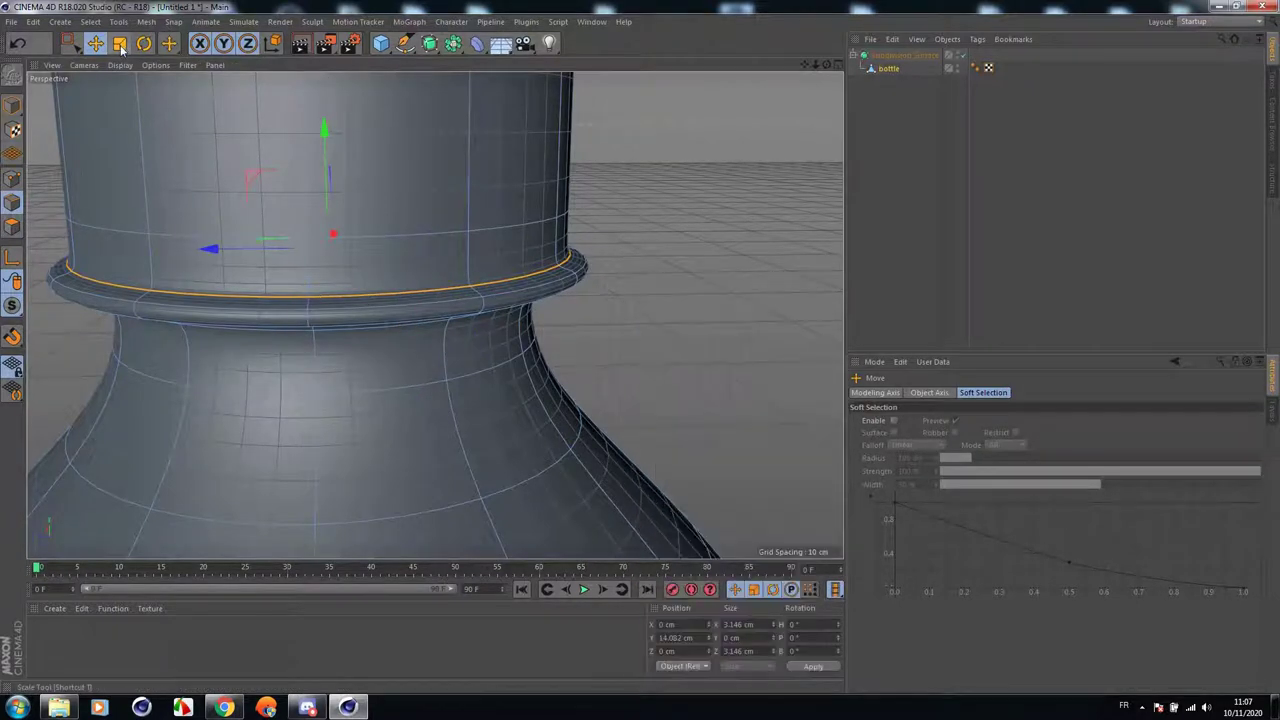
pyautogui.rightClick(612, 280)
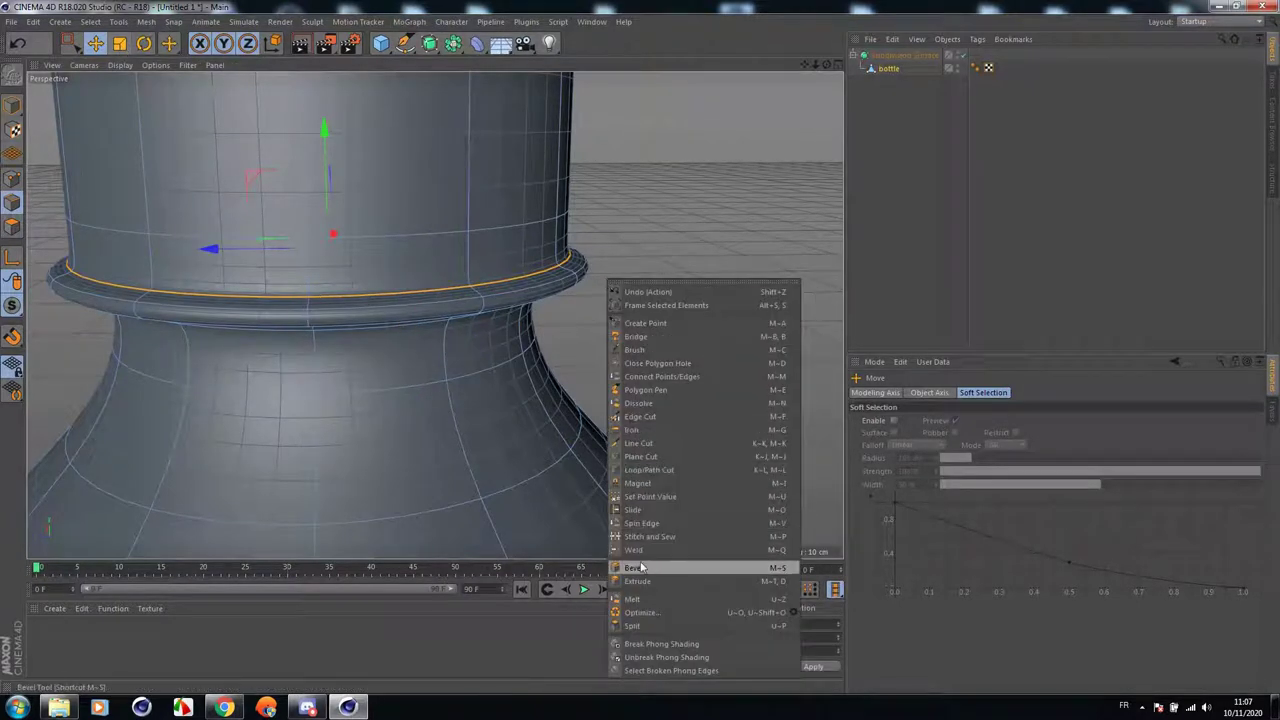
pyautogui.click(628, 567)
pyautogui.click(950, 462)
pyautogui.click(950, 462)
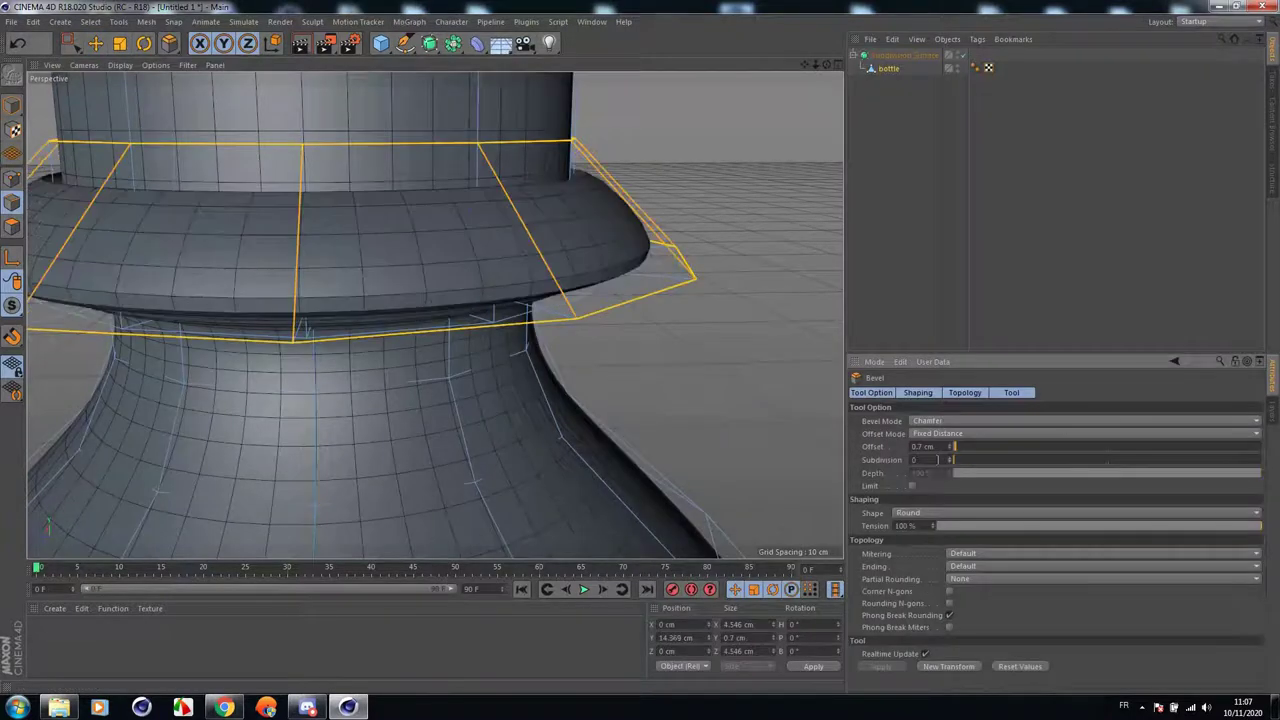
pyautogui.click(15, 42)
pyautogui.scroll(2, 629, 271)
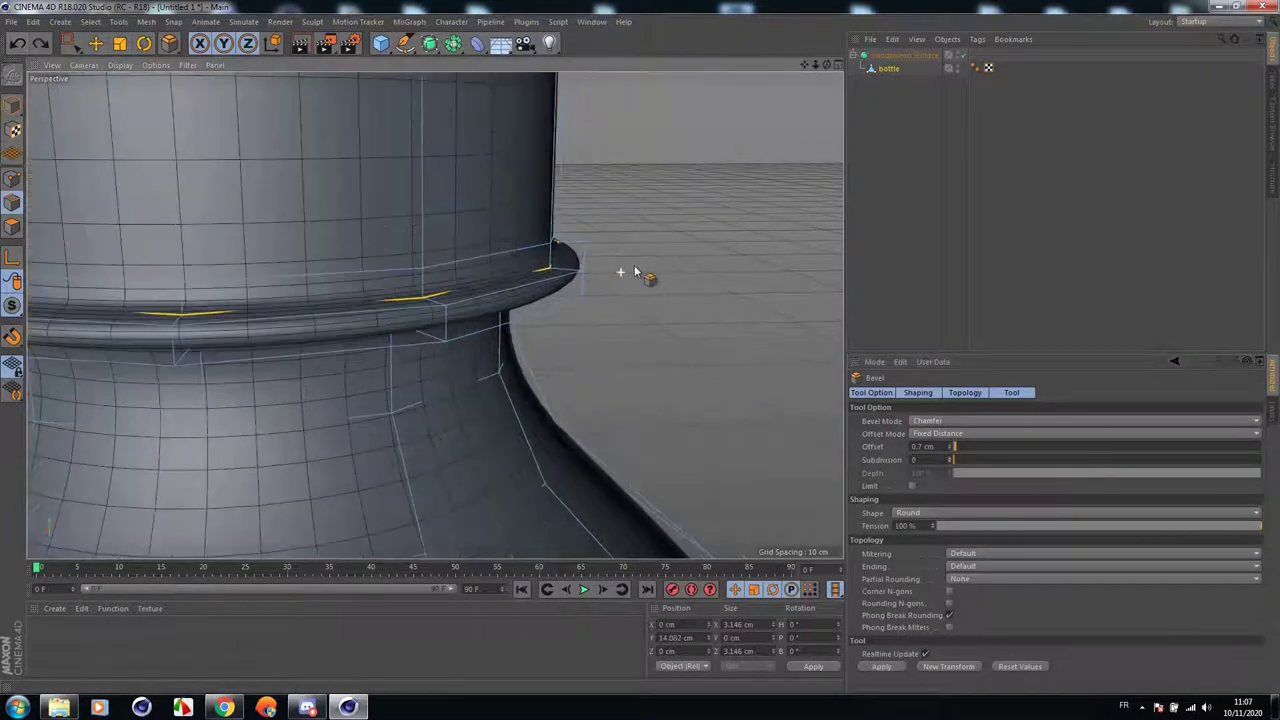
pyautogui.moveTo(629, 272); pyautogui.dragTo(76, 198)
pyautogui.scroll(-2, 568, 270)
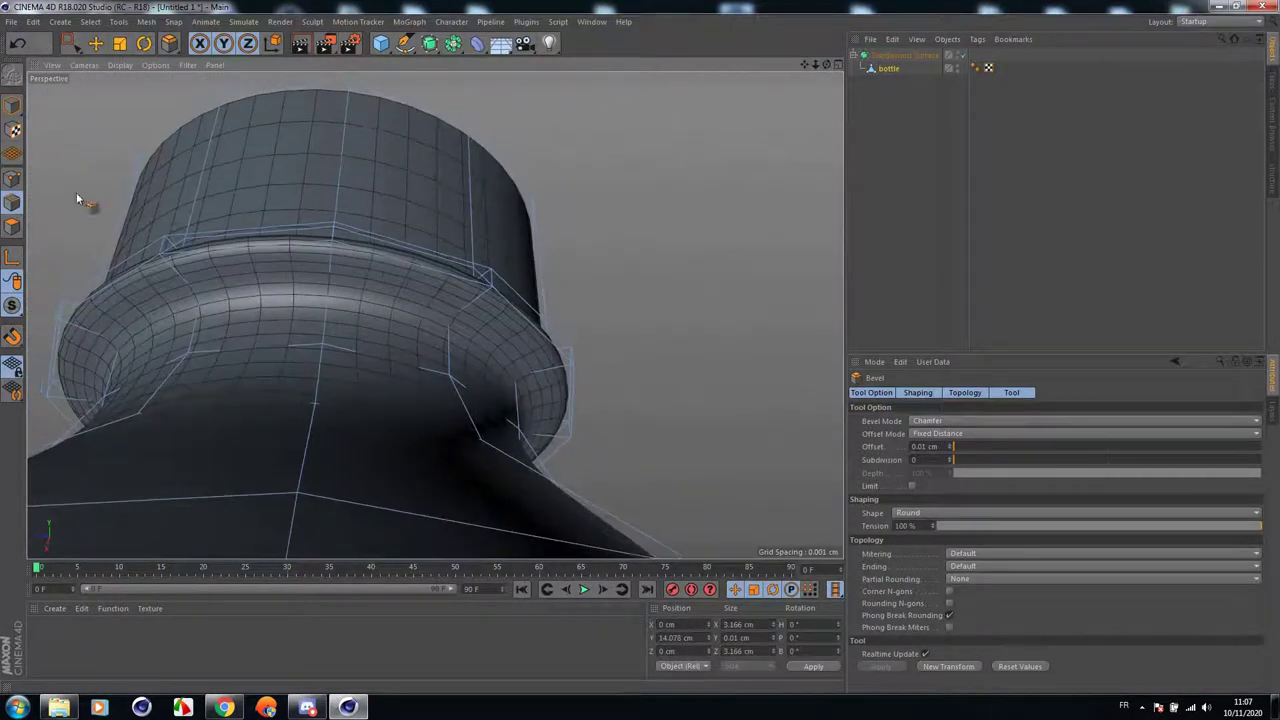
# Bevel the inner edge loop on the collar's underside, where it meets the shoulder, with a 0.01 cm offset.
pyautogui.click(98, 42)
pyautogui.scroll(2, 336, 255)
pyautogui.doubleClick(394, 315)
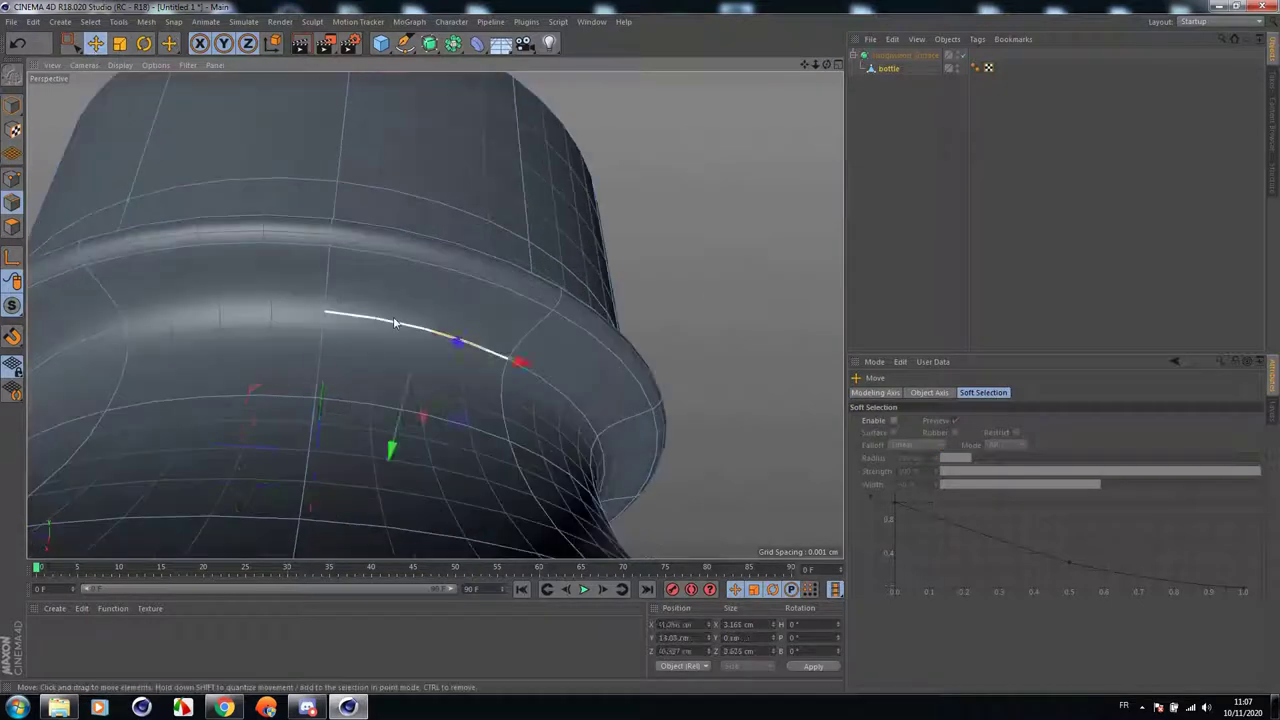
pyautogui.rightClick(670, 257)
pyautogui.click(718, 539)
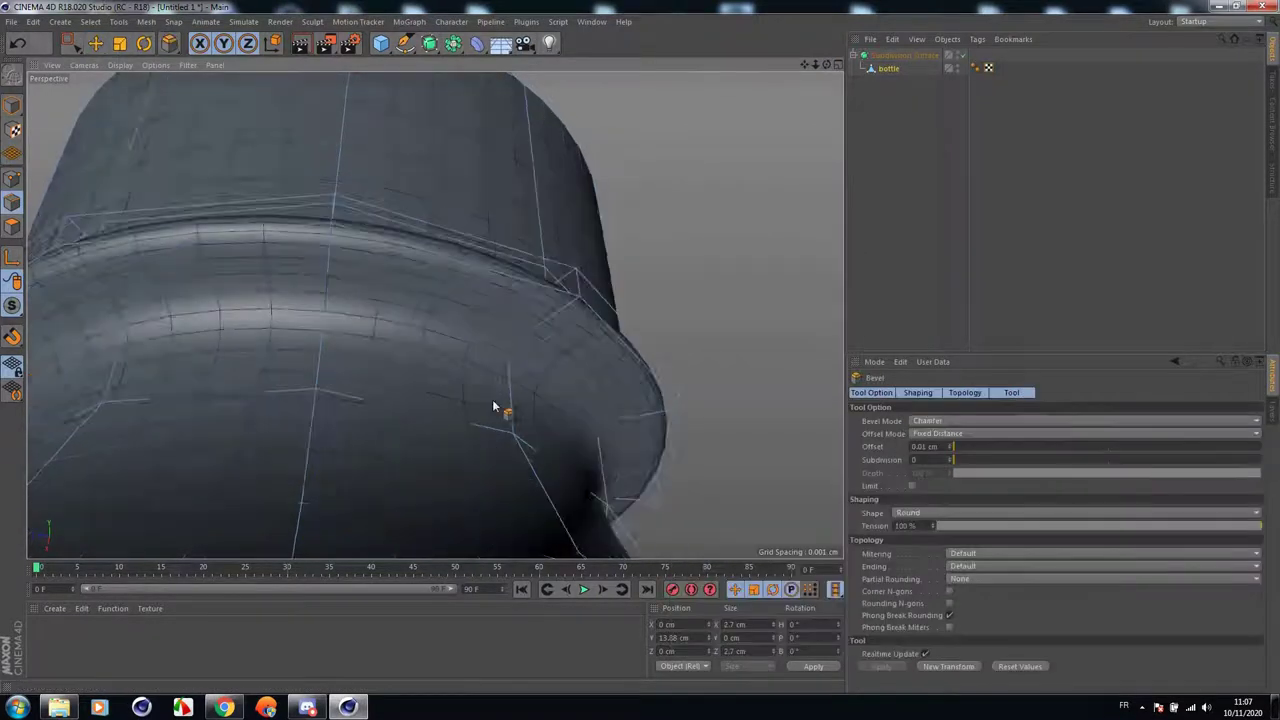
pyautogui.keyDown('alt'); pyautogui.moveTo(500, 408); pyautogui.dragTo(718, 278); pyautogui.keyUp('alt')
pyautogui.keyDown('alt'); pyautogui.moveTo(434, 315); pyautogui.dragTo(711, 175); pyautogui.keyUp('alt')
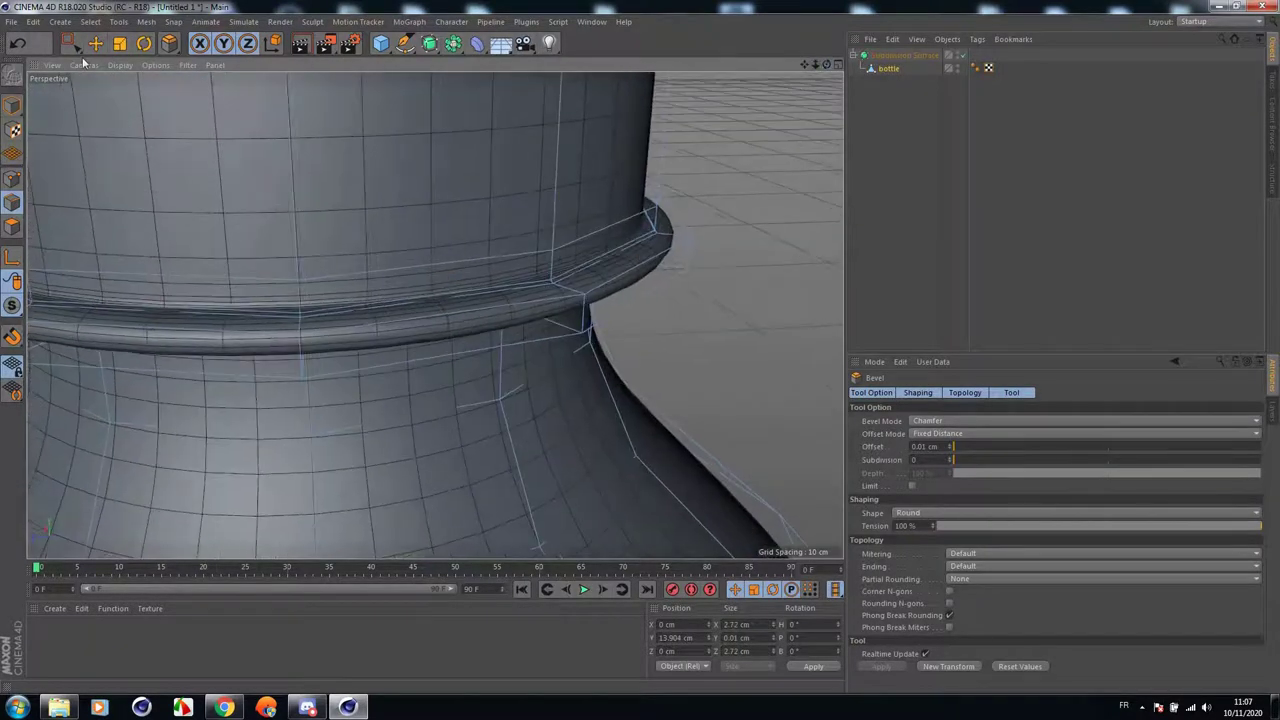
# Bevel the collar's upper and lower outer edge loops by 0.02 cm and render a preview of the neck.
pyautogui.click(95, 43)
pyautogui.click(497, 310)
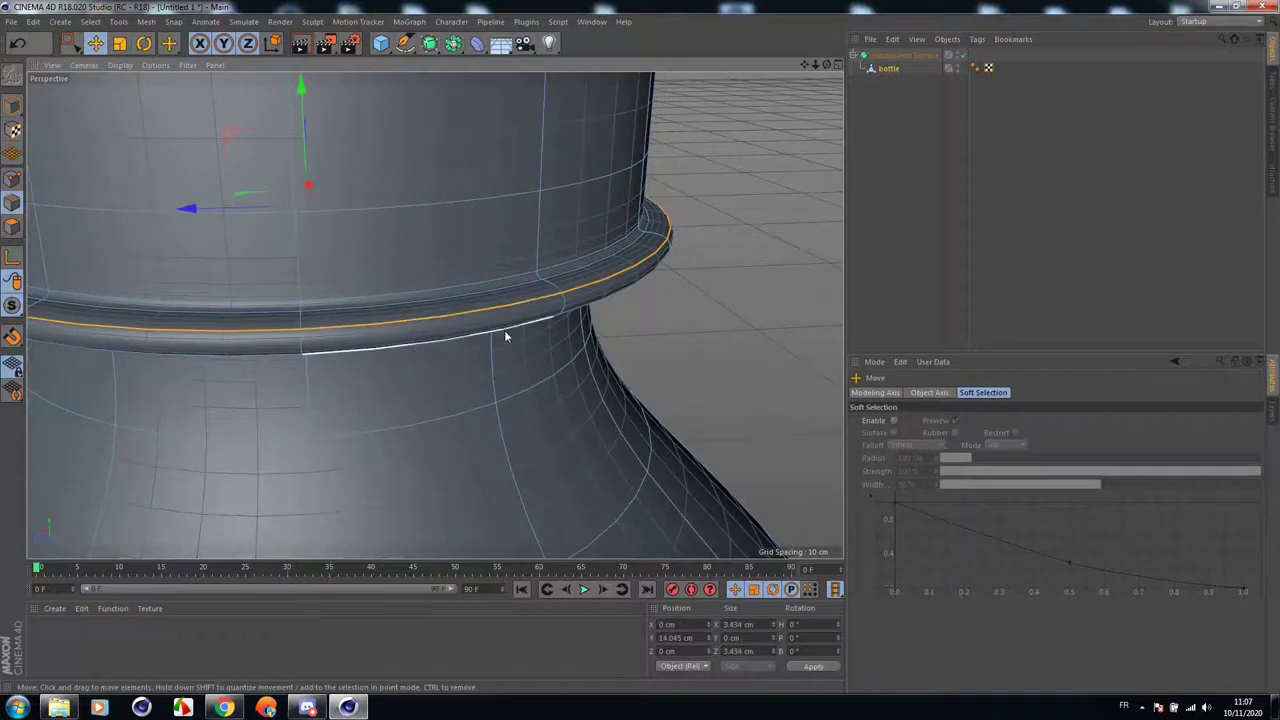
pyautogui.keyDown('shift'); pyautogui.click(504, 330); pyautogui.keyUp('shift')
pyautogui.rightClick(760, 275)
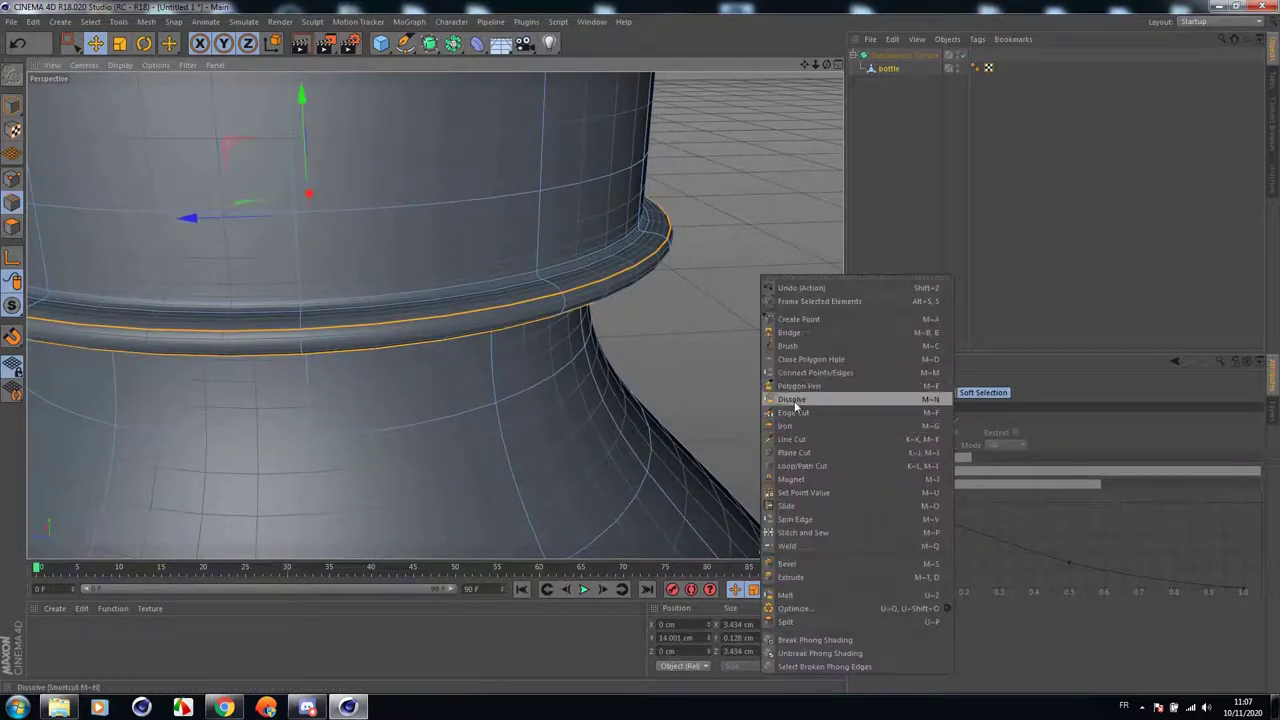
pyautogui.click(788, 564)
pyautogui.scroll(2, 676, 321)
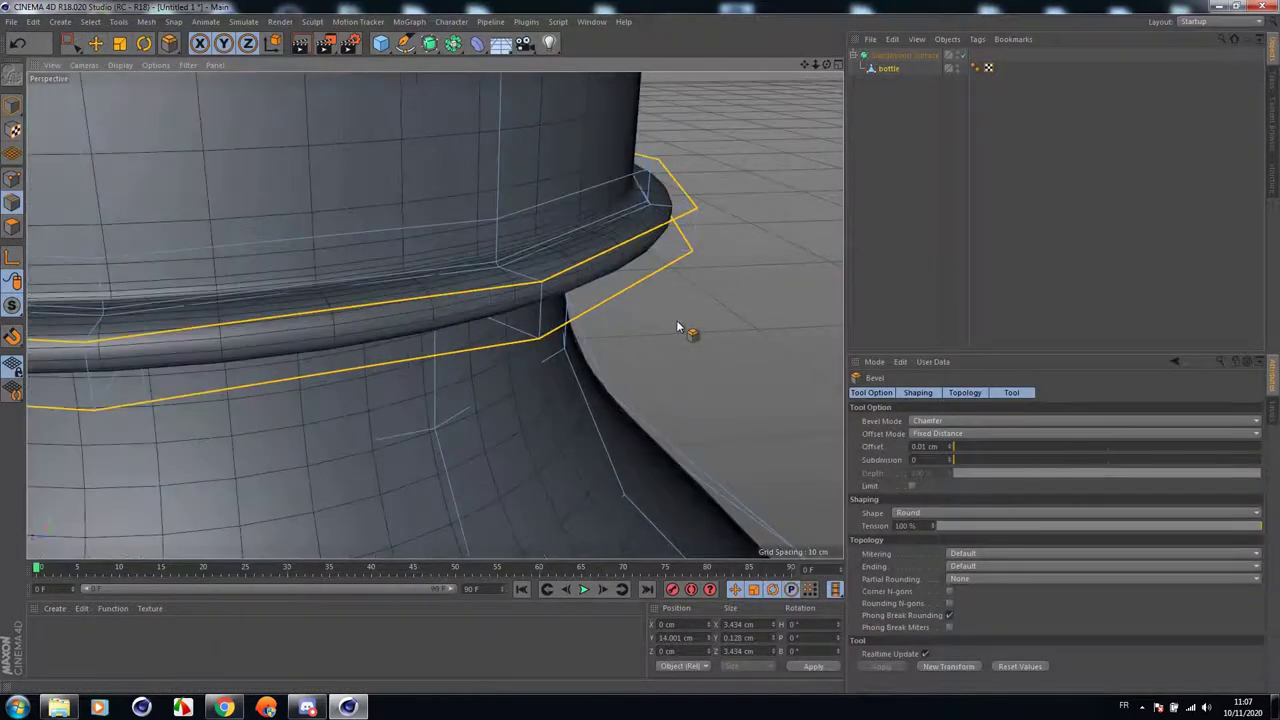
pyautogui.moveTo(676, 321)
pyautogui.mouseDown()
pyautogui.moveTo(700, 321)
pyautogui.moveTo(688, 321)
pyautogui.mouseUp()
pyautogui.scroll(-6, 660, 307)
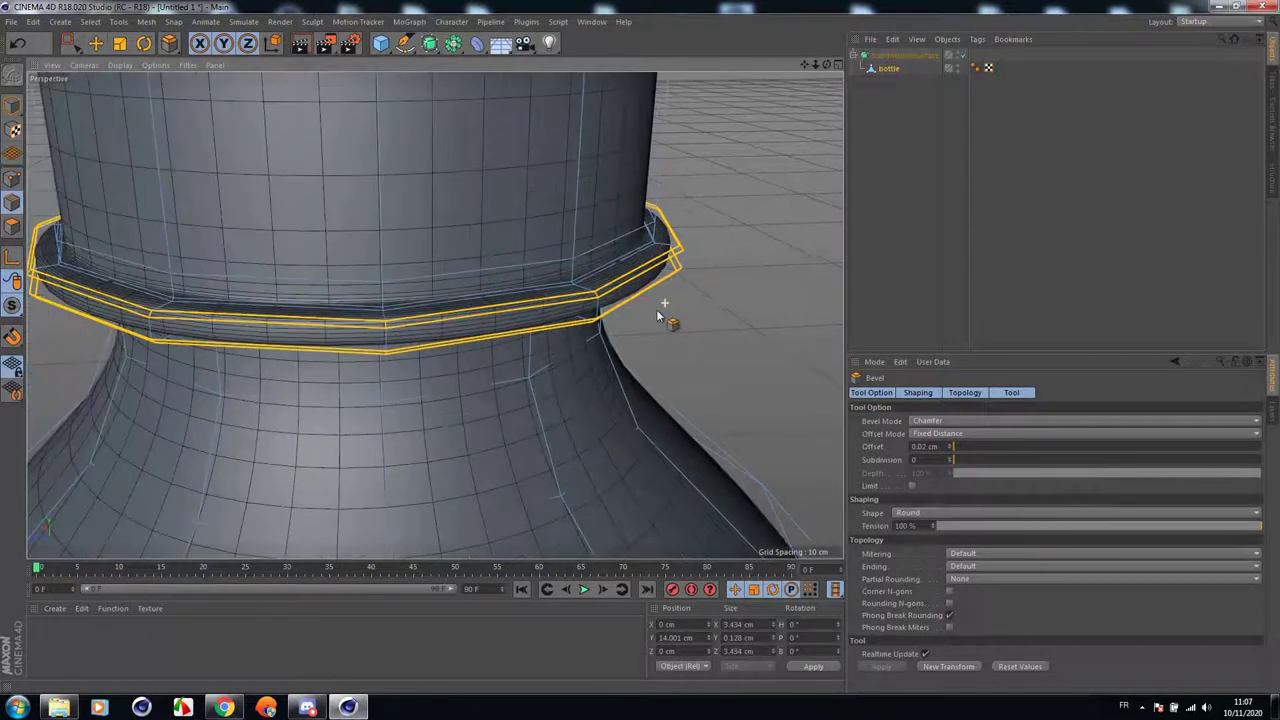
pyautogui.moveTo(818, 65)
pyautogui.mouseDown()
pyautogui.moveTo(800, 66)
pyautogui.moveTo(826, 35)
pyautogui.moveTo(822, 100)
pyautogui.moveTo(824, 85)
pyautogui.mouseUp()
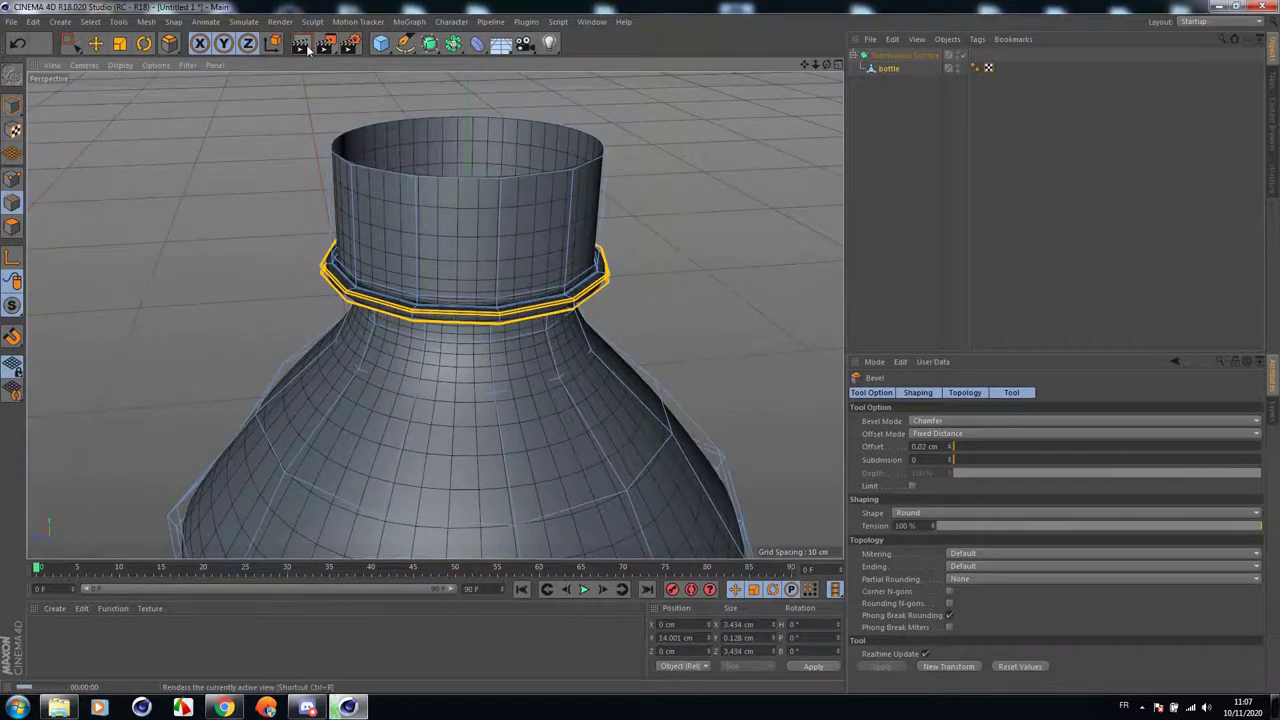
pyautogui.click(309, 50)
# Select the edge loop around the bottle's mouth and extrude it inward to about 2.86 cm in diameter.
pyautogui.moveTo(804, 67)
pyautogui.mouseDown()
pyautogui.moveTo(701, 113)
pyautogui.moveTo(727, 119)
pyautogui.mouseUp()
pyautogui.click(97, 46)
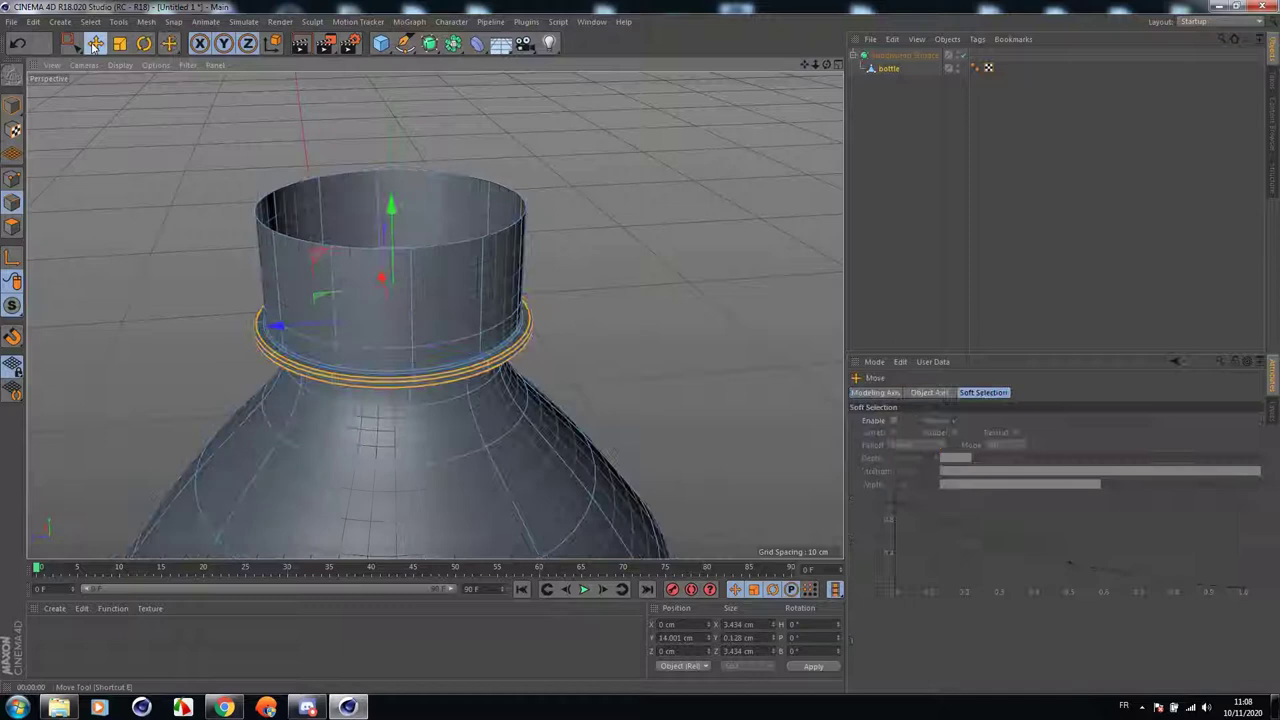
pyautogui.doubleClick(442, 246)
pyautogui.scroll(3, 545, 171)
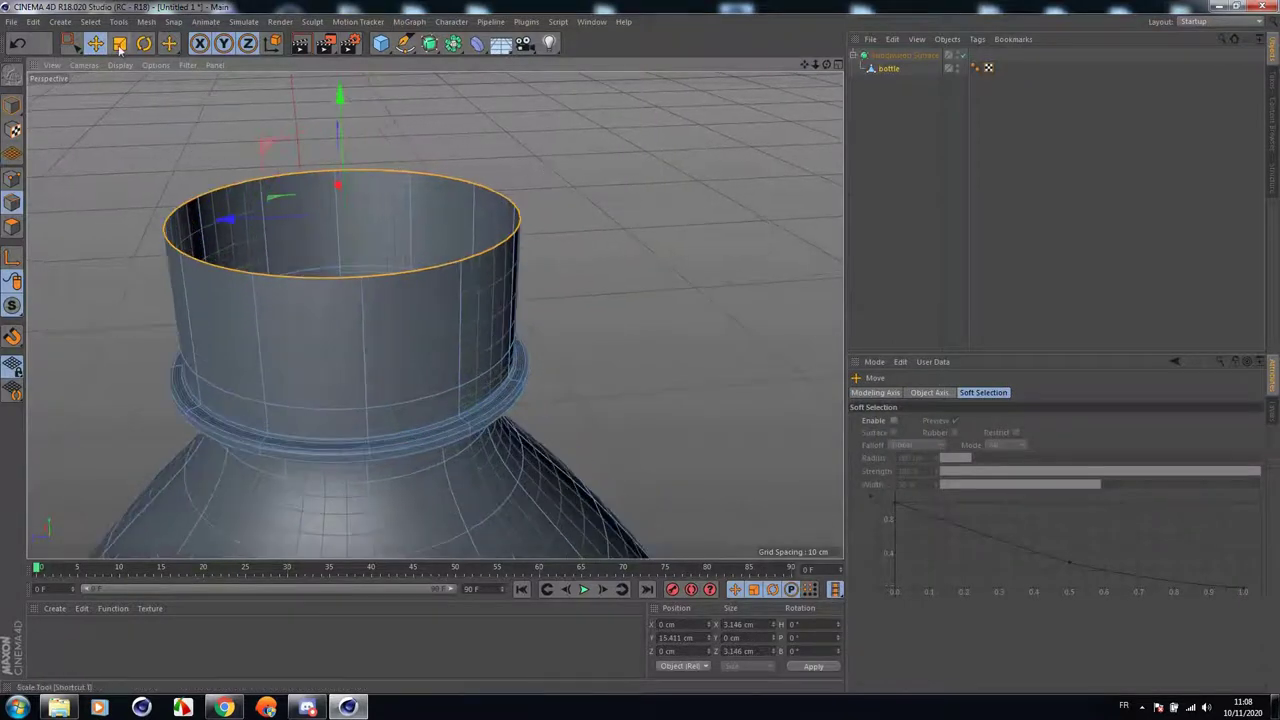
pyautogui.click(120, 44)
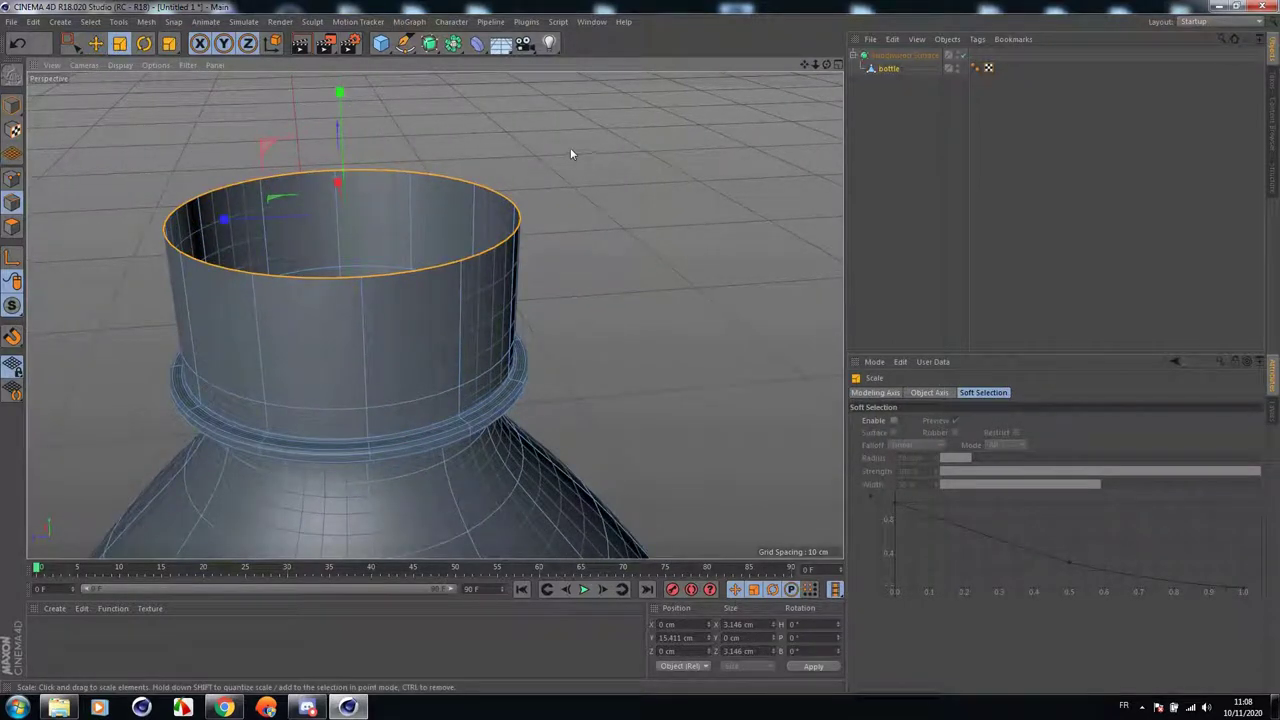
pyautogui.moveTo(571, 150); pyautogui.dragTo(525, 148)
# Try to extrude the mouth's inner edge loop down into the neck.
pyautogui.click(96, 45)
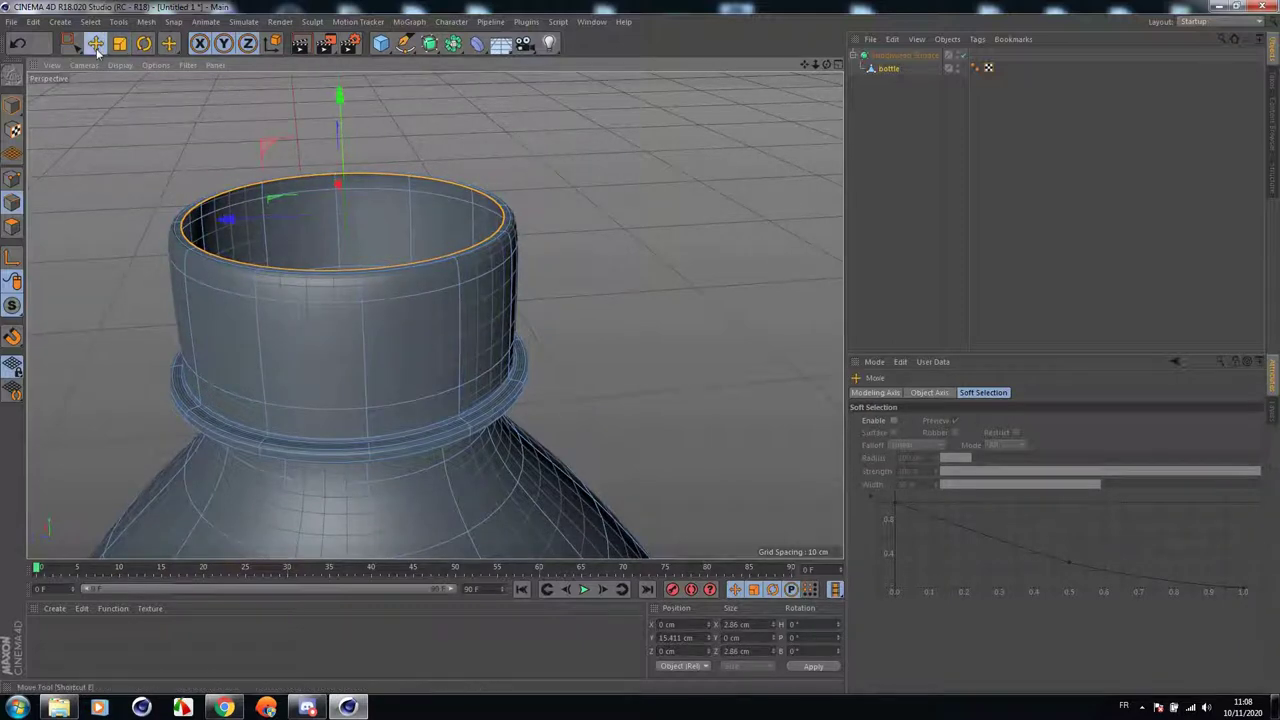
pyautogui.keyDown('alt'); pyautogui.moveTo(181, 115); pyautogui.dragTo(368, 138, button='right'); pyautogui.keyUp('alt')
pyautogui.moveTo(431, 148); pyautogui.dragTo(420, 237)
pyautogui.click(16, 44)
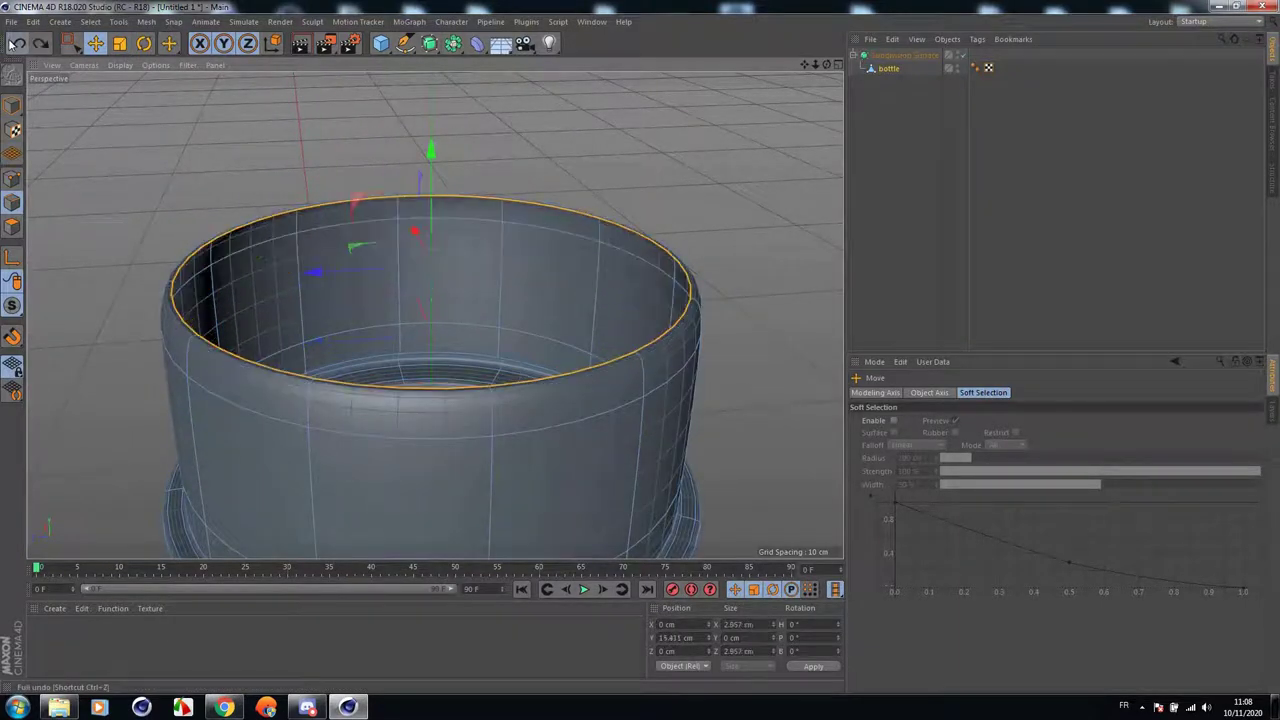
# Extrude the mouth's rim further inward to about 2.8 cm in diameter, and down inside the neck to about Y 14.11 cm.
pyautogui.press('t')
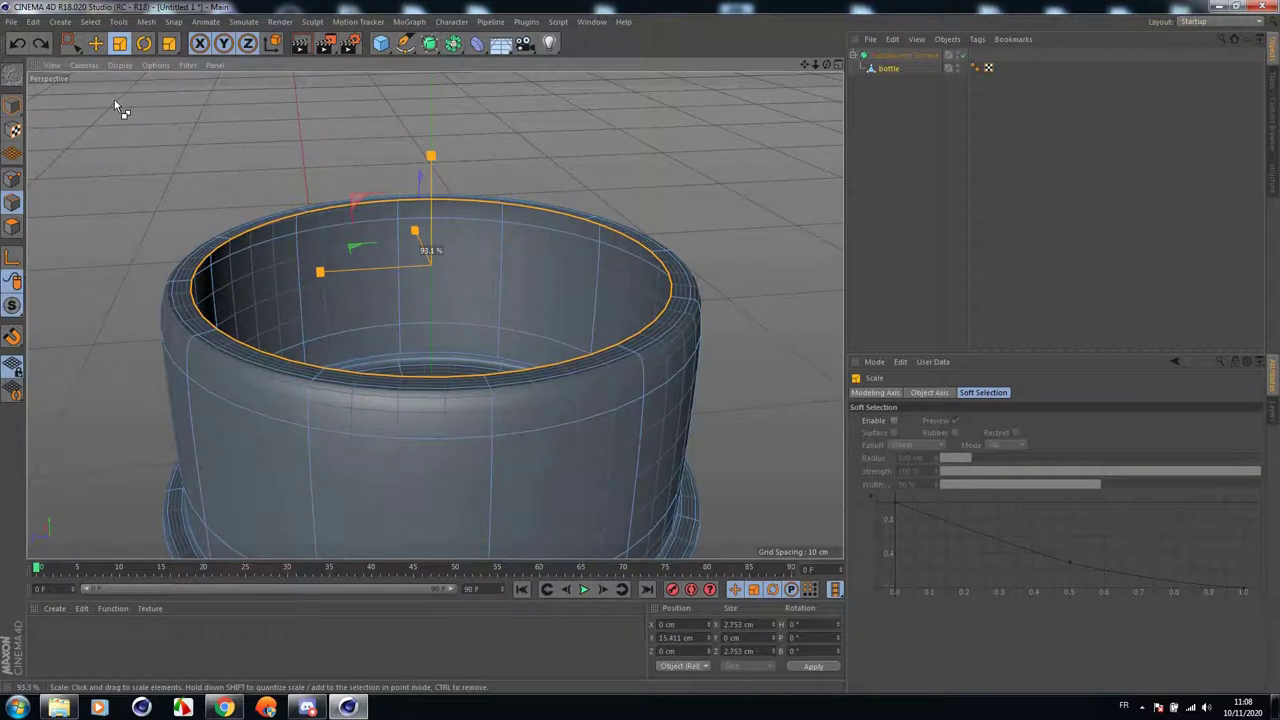
pyautogui.moveTo(114, 99)
pyautogui.mouseDown()
pyautogui.moveTo(135, 99)
pyautogui.moveTo(121, 95)
pyautogui.mouseUp()
pyautogui.click(95, 43)
pyautogui.moveTo(430, 146); pyautogui.dragTo(400, 362)
# Scale the bottom edge loop of the neck's inner wall outward to about 3.04 cm in diameter.
pyautogui.click(122, 46)
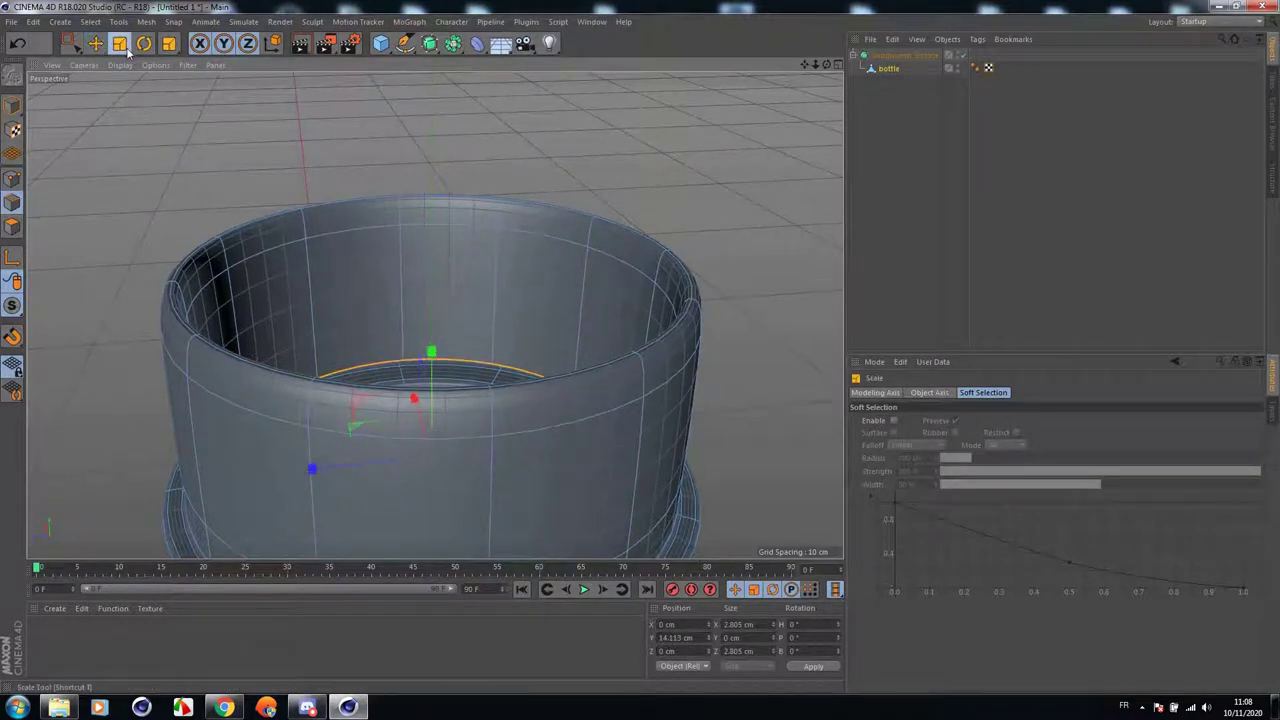
pyautogui.moveTo(160, 97); pyautogui.dragTo(201, 92)
pyautogui.moveTo(827, 66); pyautogui.dragTo(435, 315)
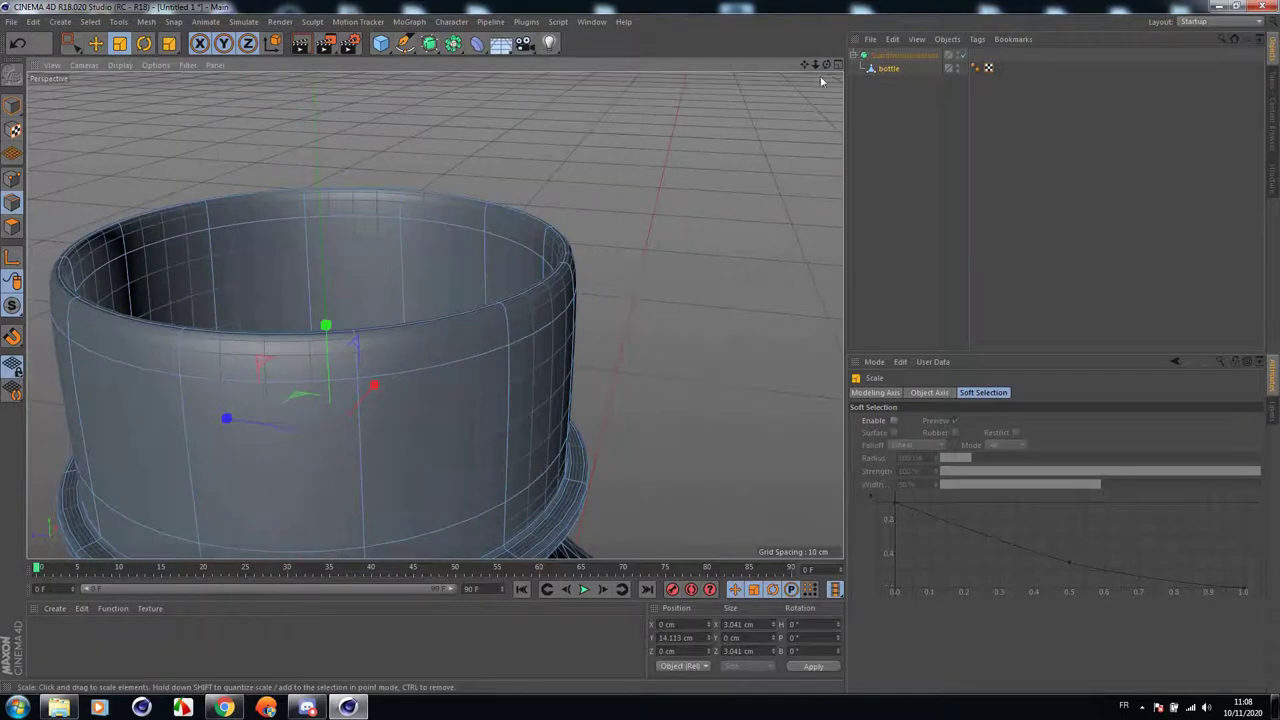
pyautogui.moveTo(827, 66); pyautogui.dragTo(435, 315)
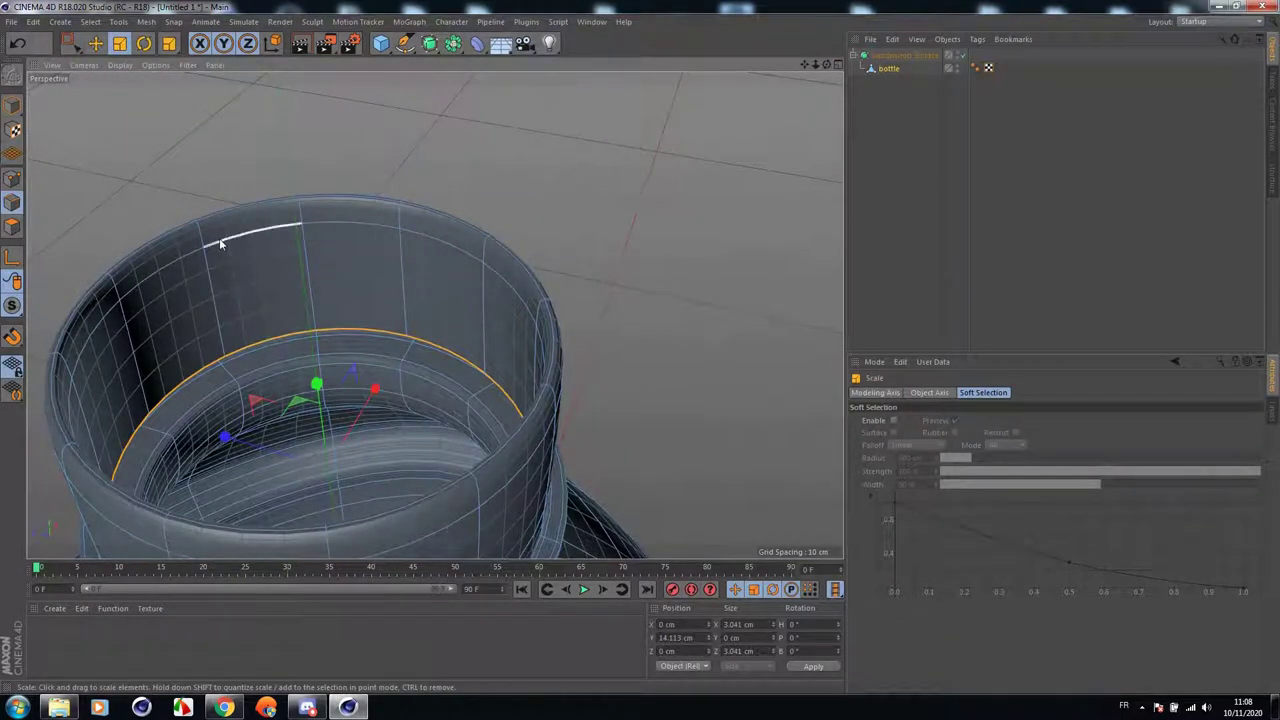
# Compare the inner wall with the collar faces and move its bottom edge loop to about Y 14.025 cm, level with the collar.
pyautogui.press('Return')
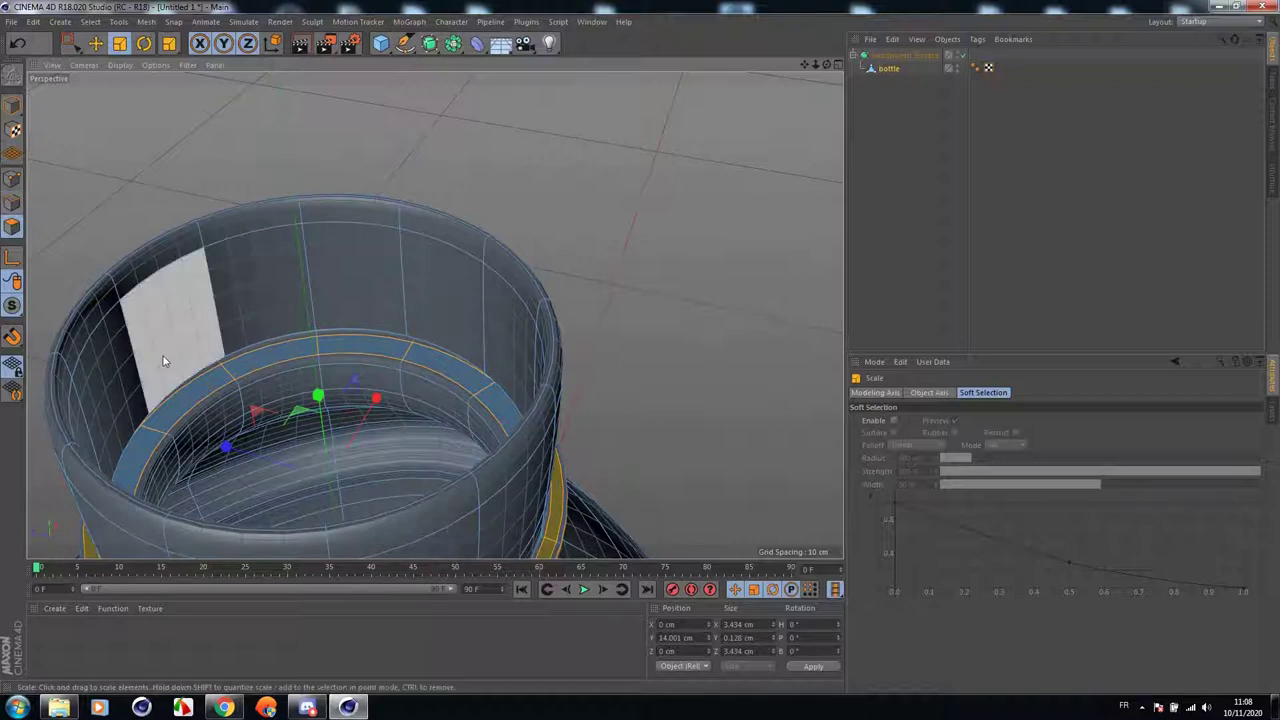
pyautogui.scroll(2, 166, 362)
pyautogui.click(96, 44)
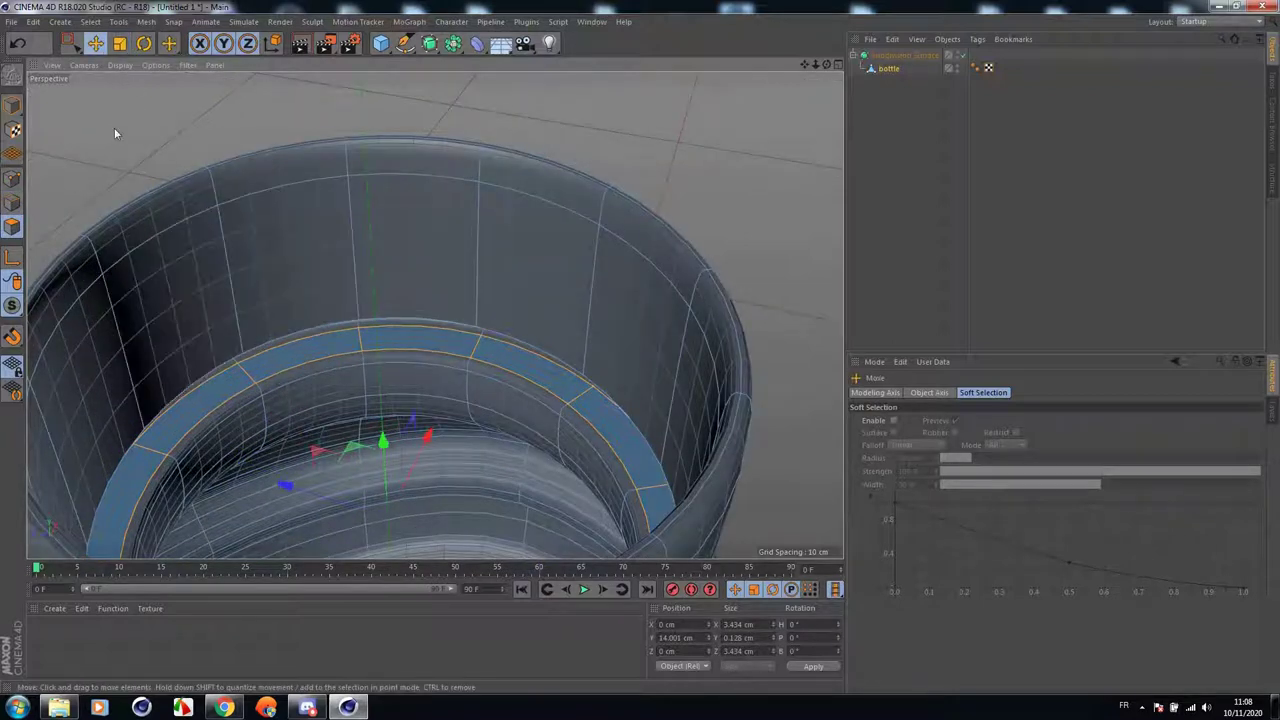
pyautogui.click(12, 203)
pyautogui.moveTo(380, 423); pyautogui.dragTo(377, 459)
pyautogui.scroll(-5, 375, 455)
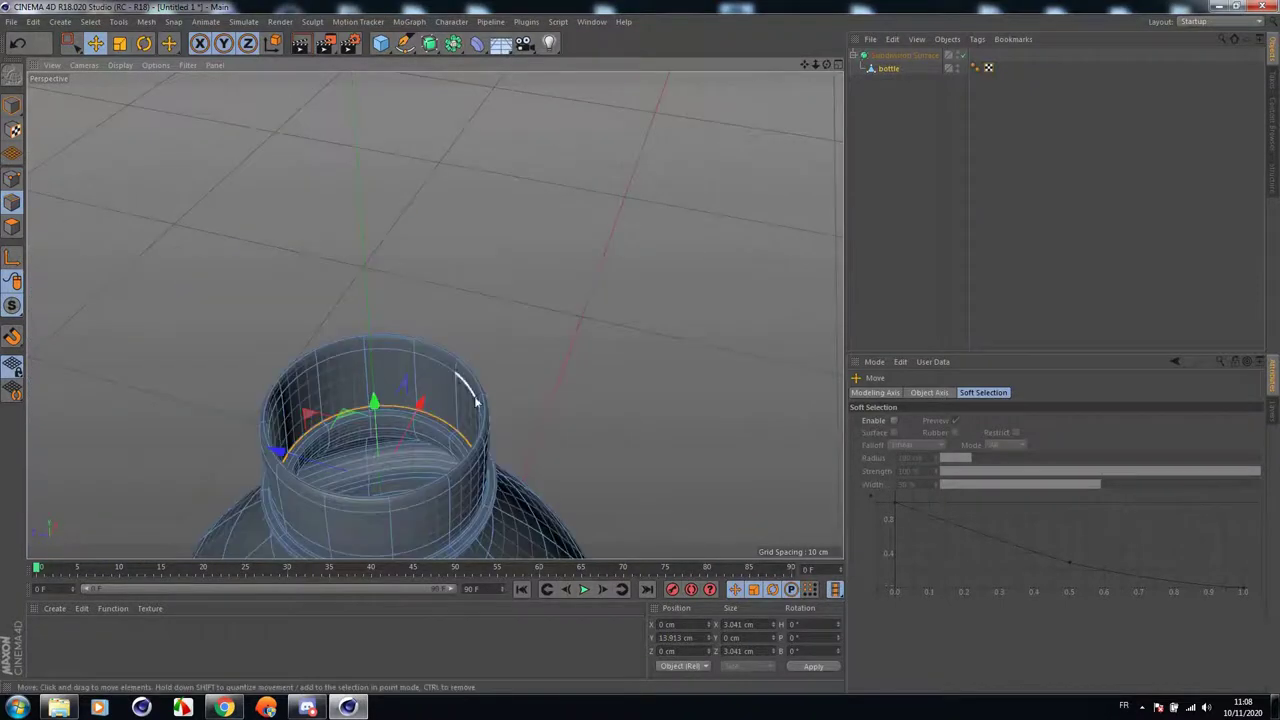
pyautogui.moveTo(827, 65); pyautogui.dragTo(827, 30)
pyautogui.scroll(5, 366, 307)
pyautogui.scroll(2, 365, 307)
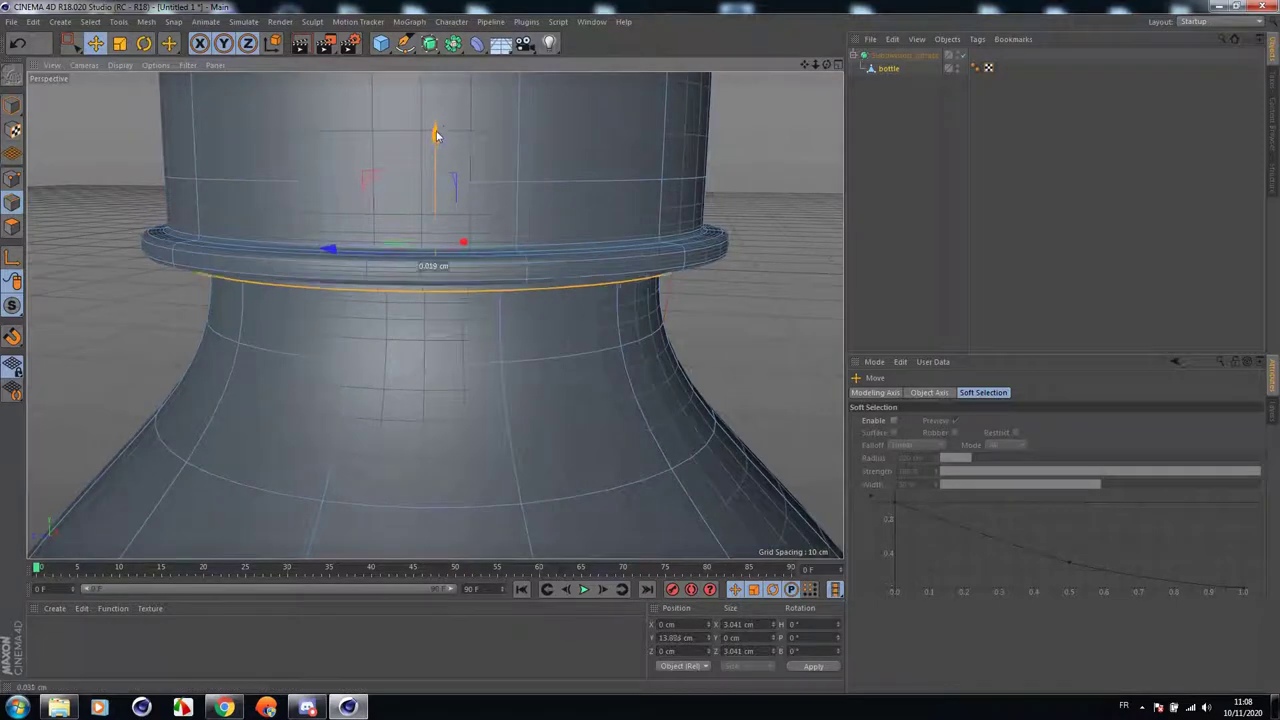
pyautogui.moveTo(437, 125); pyautogui.dragTo(449, 111)
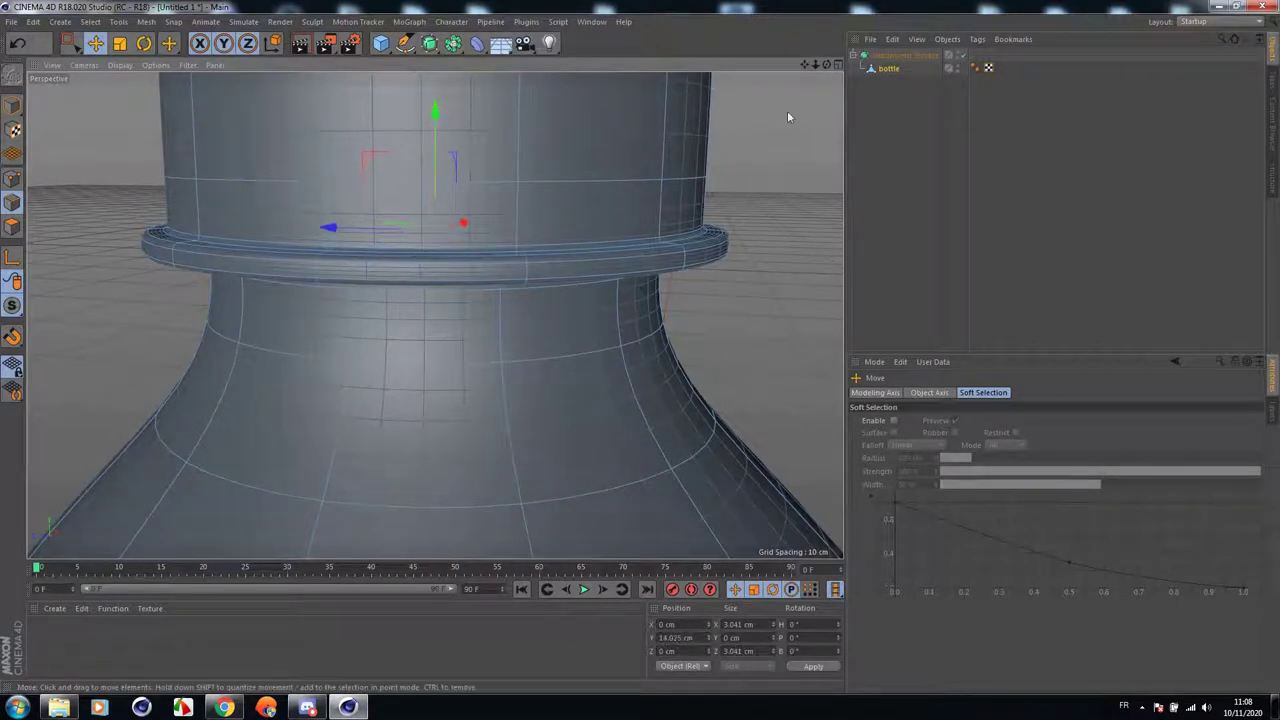
pyautogui.moveTo(816, 65); pyautogui.dragTo(600, 67)
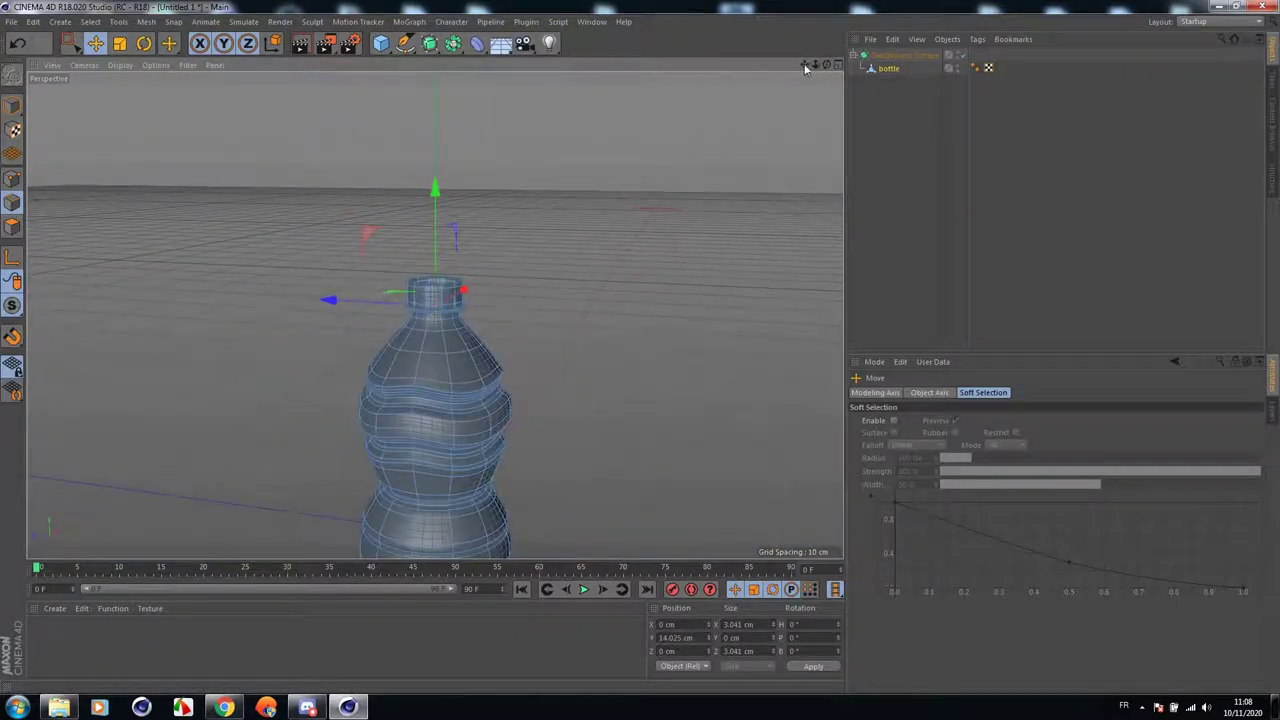
# Select the open edge loop at the bottle's base against the front reference image.
pyautogui.moveTo(806, 66); pyautogui.dragTo(799, 5)
pyautogui.scroll(2, 471, 337)
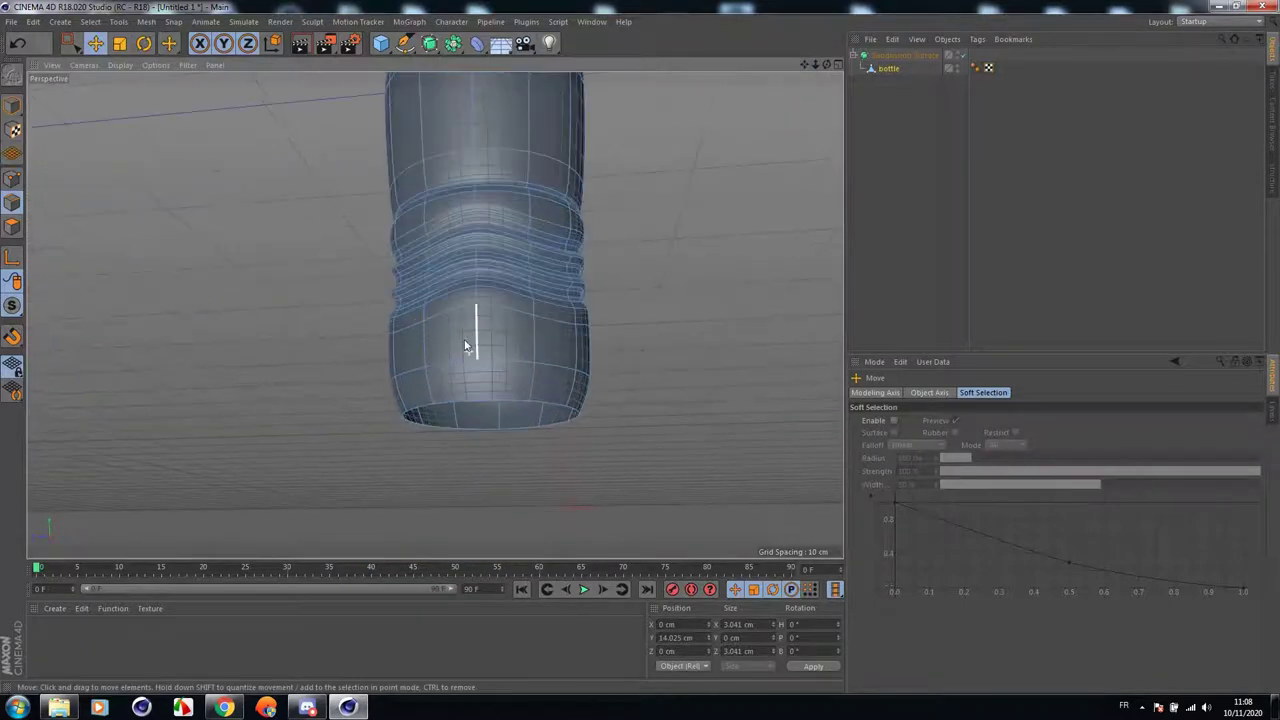
pyautogui.scroll(2, 549, 457)
pyautogui.middleClick(547, 452)
pyautogui.scroll(-5, 652, 462)
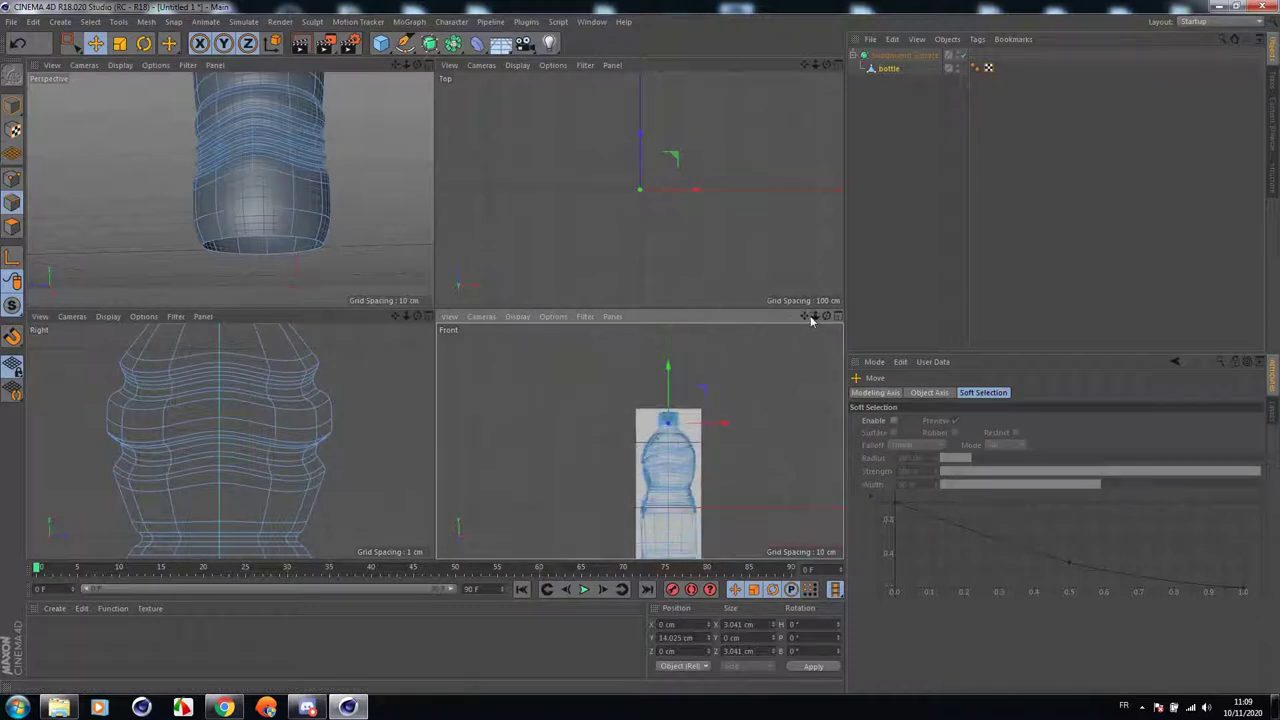
pyautogui.moveTo(815, 320); pyautogui.dragTo(751, 168)
pyautogui.scroll(5, 591, 408)
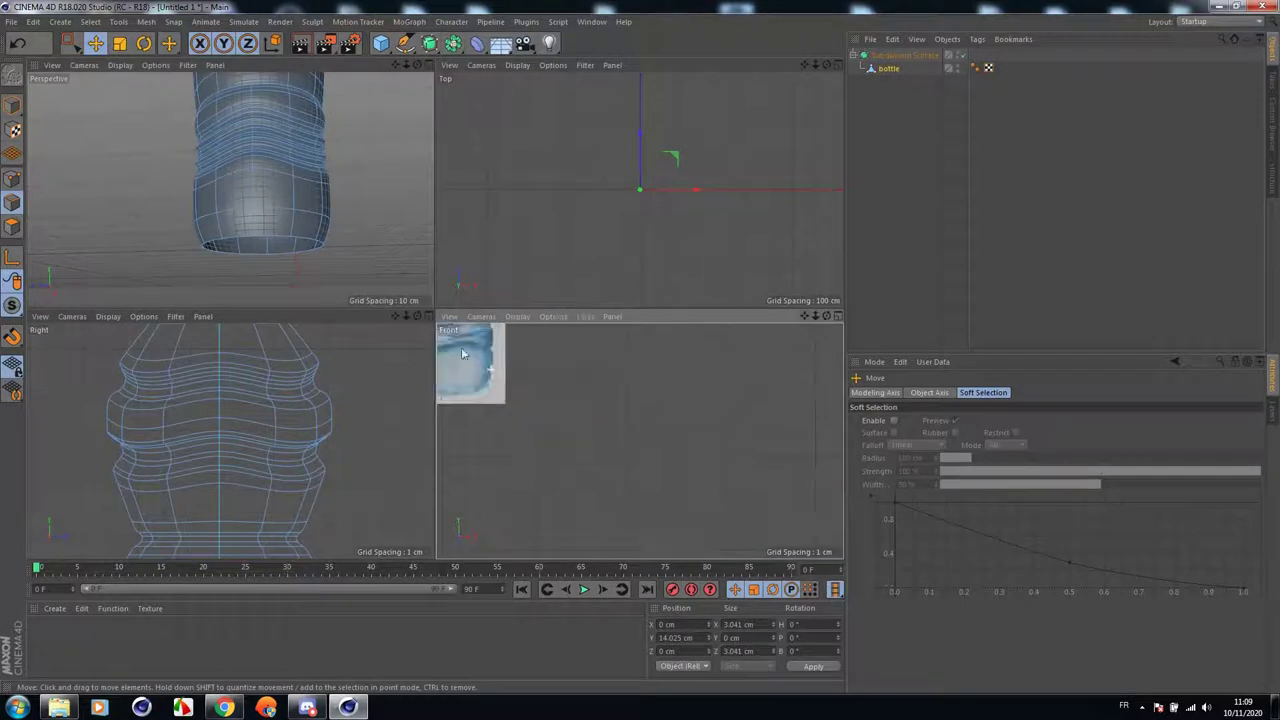
pyautogui.middleClick(685, 400)
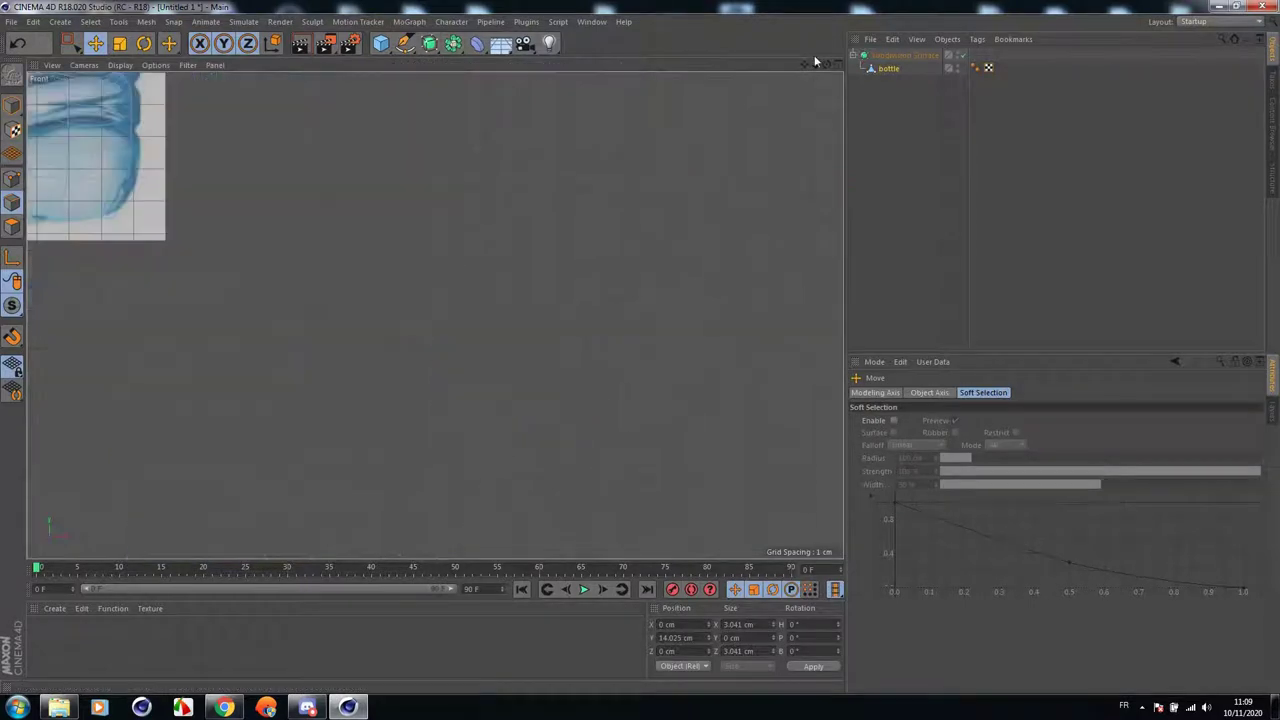
pyautogui.moveTo(804, 65); pyautogui.dragTo(1230, 286)
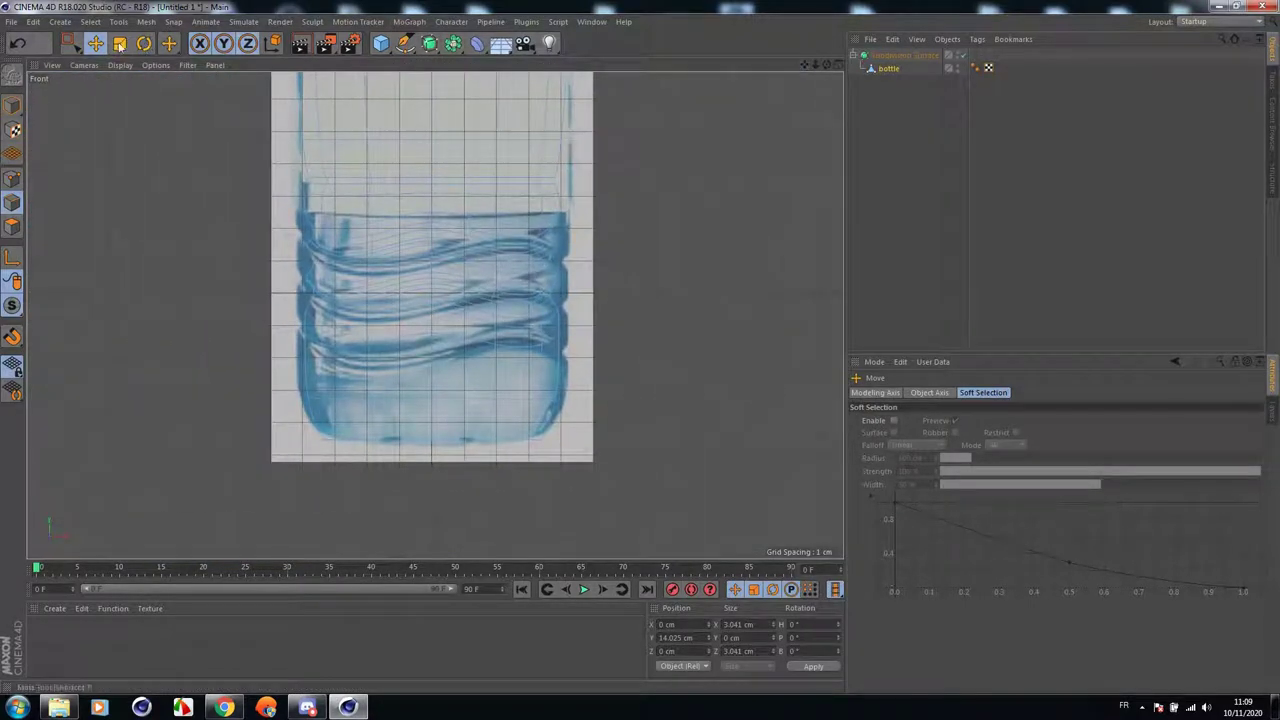
pyautogui.click(69, 44)
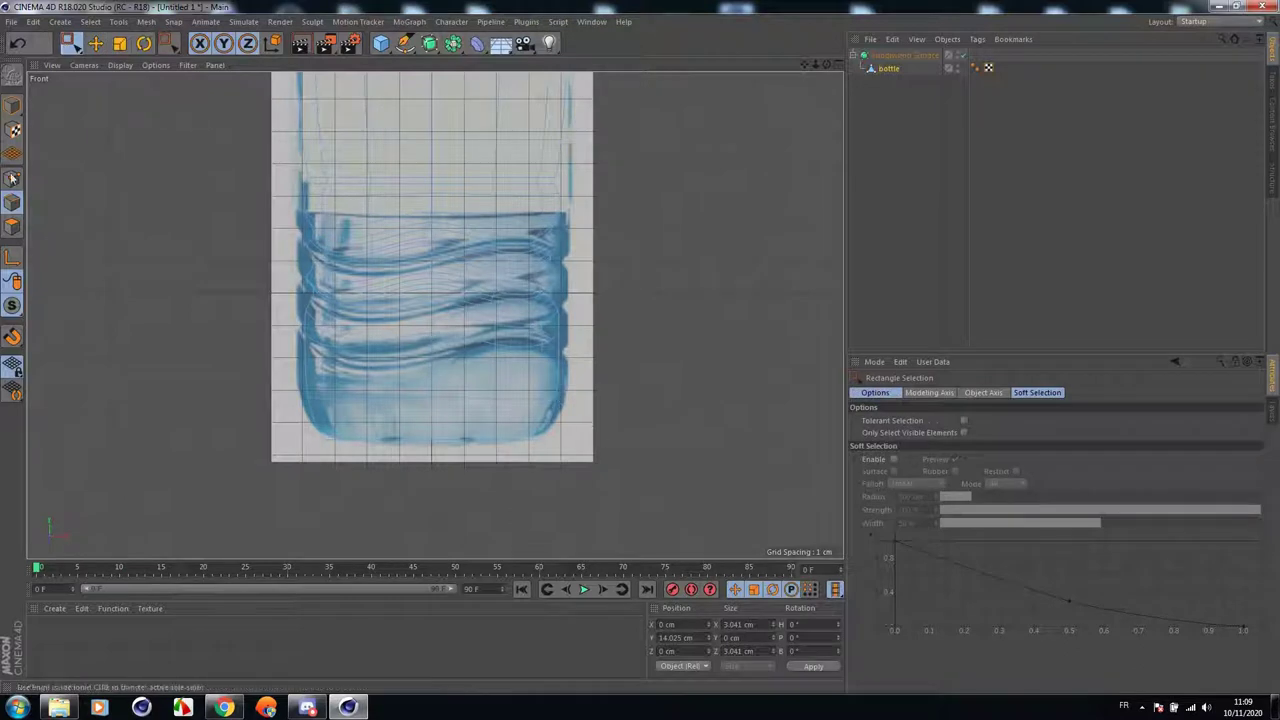
pyautogui.moveTo(514, 377); pyautogui.dragTo(522, 494)
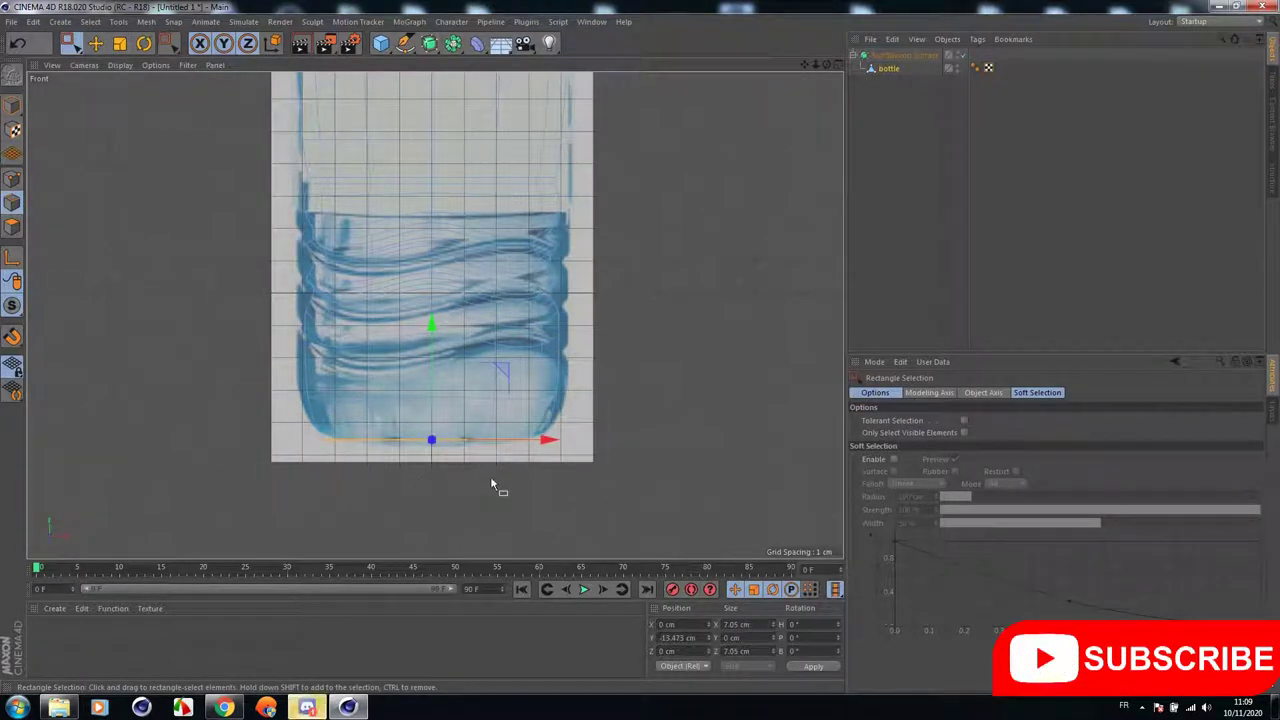
# Extrude the base's open edge loop inward to a ring about 2.1 cm in diameter.
pyautogui.middleClick(540, 432)
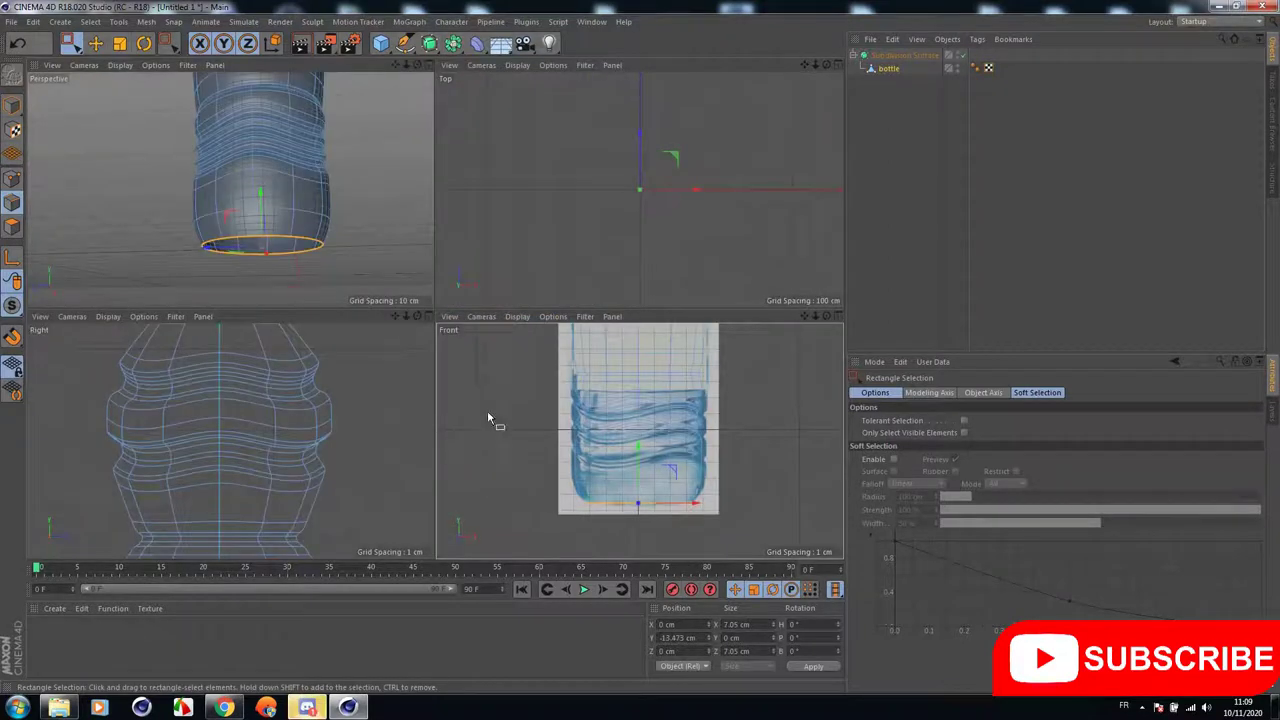
pyautogui.middleClick(477, 513)
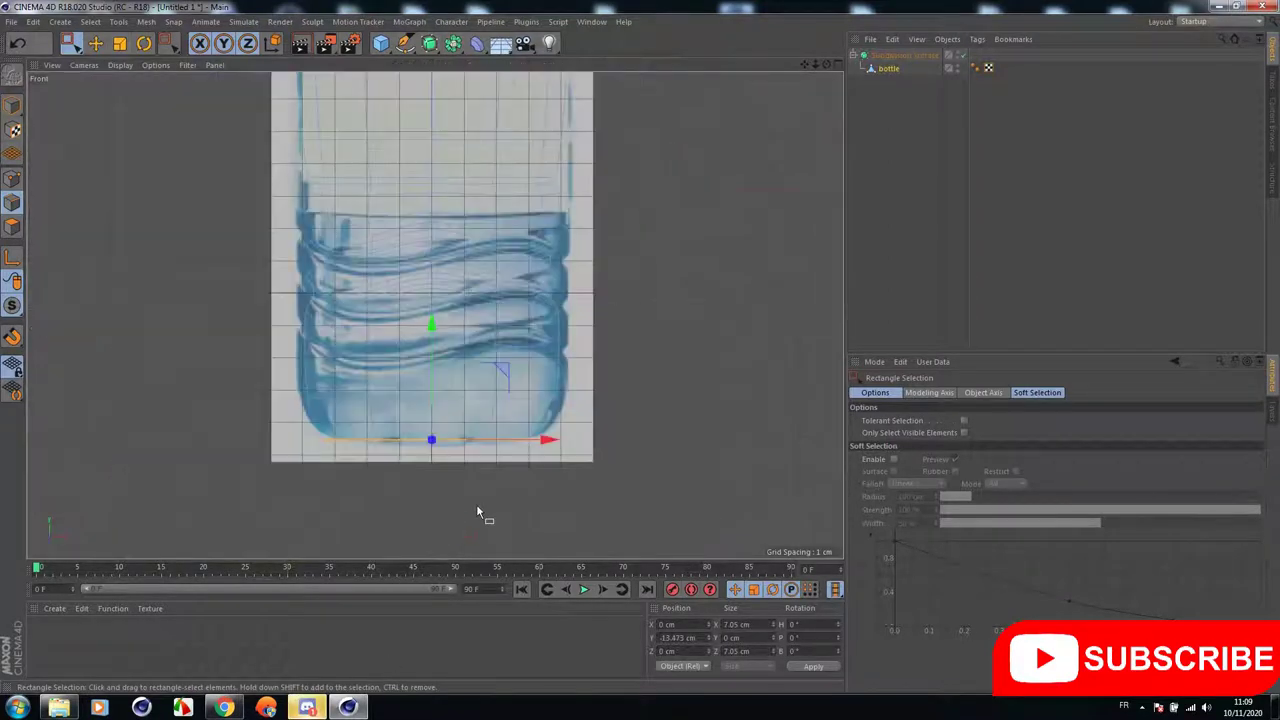
pyautogui.middleClick(477, 513)
pyautogui.middleClick(341, 260)
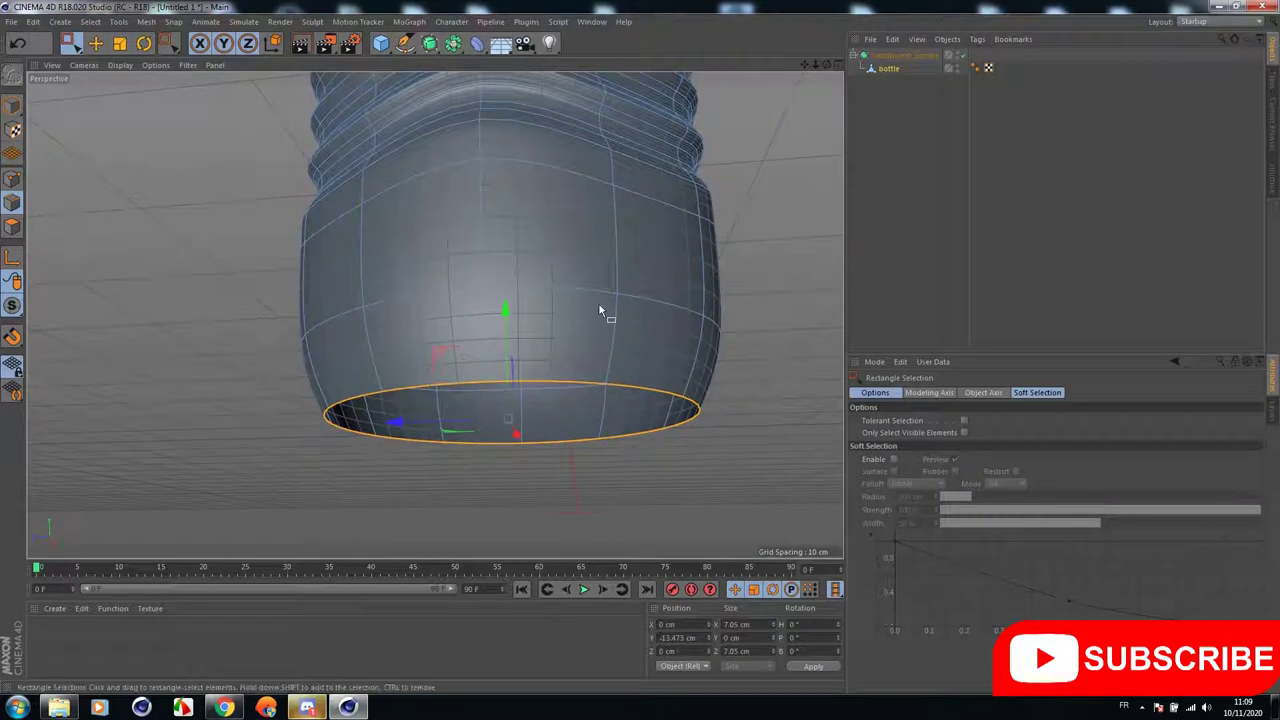
pyautogui.moveTo(827, 65); pyautogui.dragTo(808, 20)
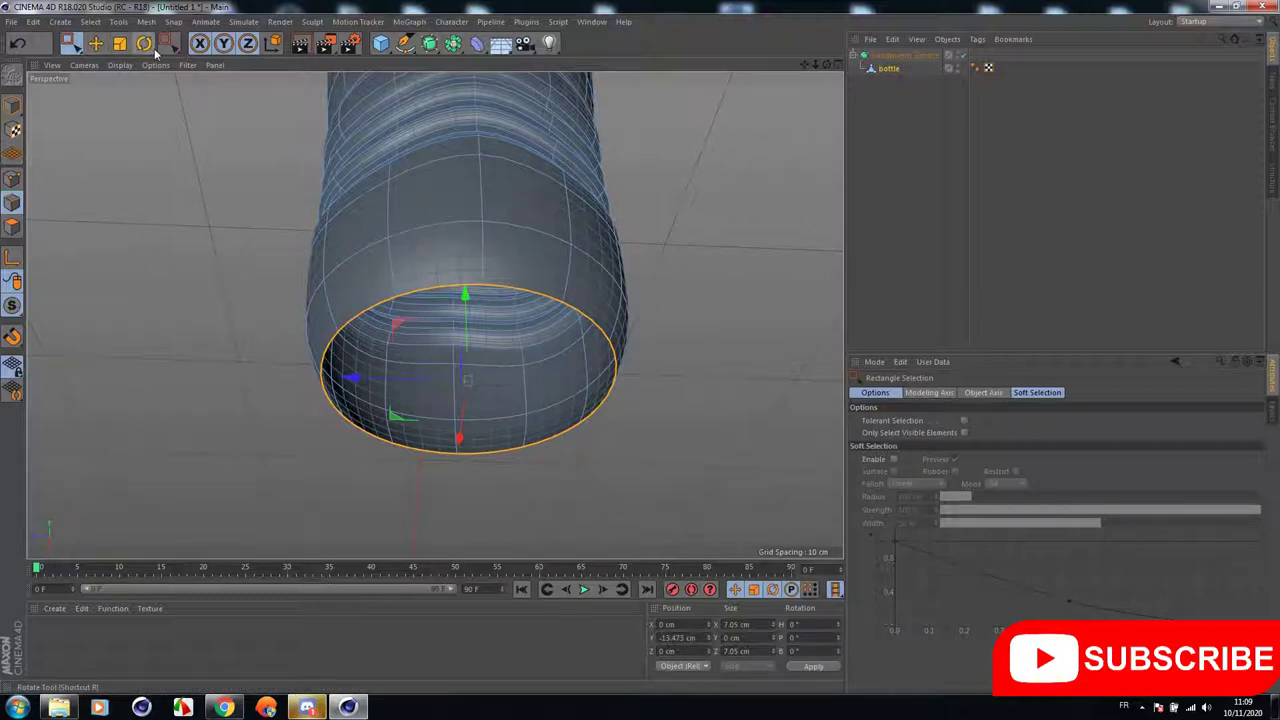
pyautogui.click(121, 45)
pyautogui.keyDown('alt'); pyautogui.moveTo(705, 281); pyautogui.dragTo(732, 280); pyautogui.keyUp('alt')
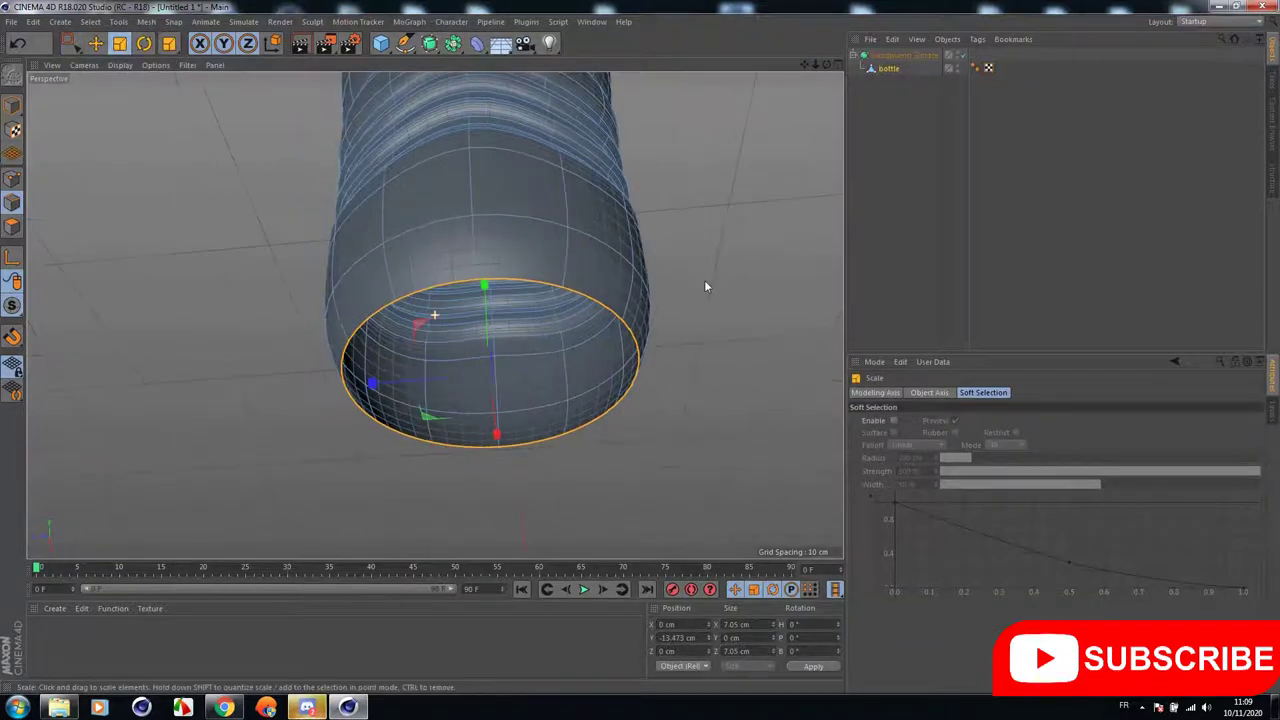
pyautogui.moveTo(827, 65); pyautogui.dragTo(738, 150)
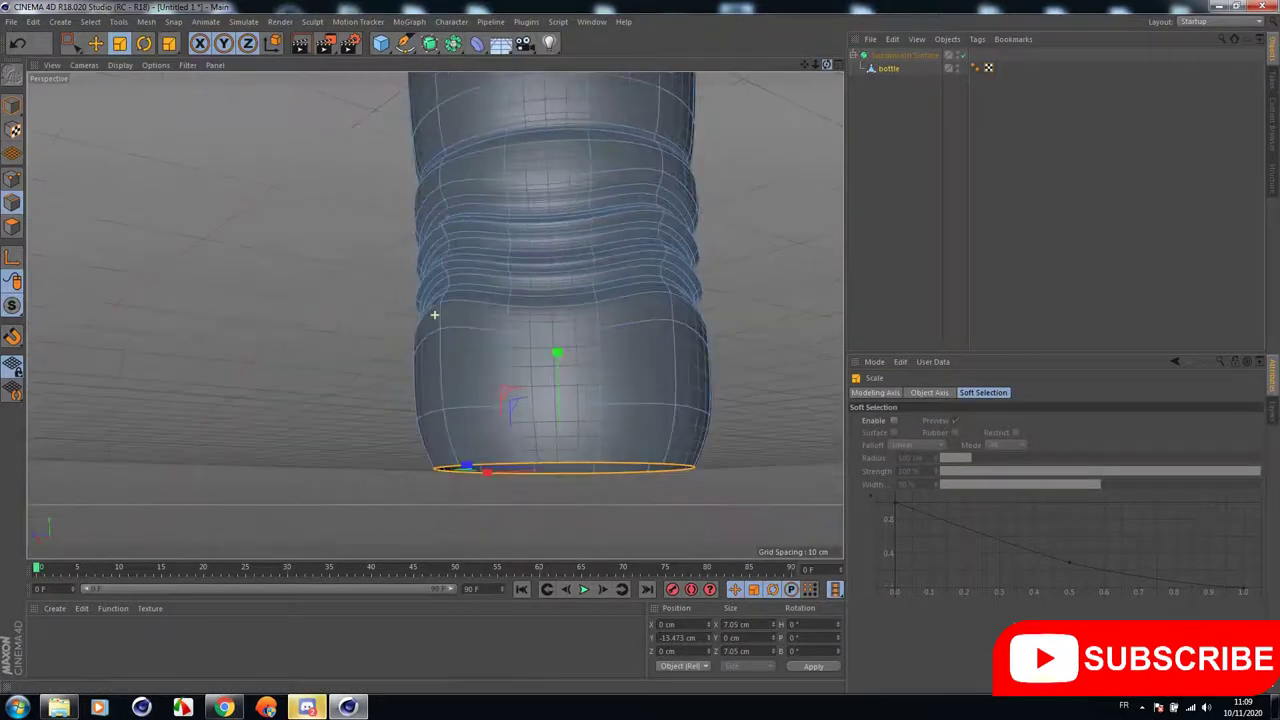
pyautogui.moveTo(805, 66); pyautogui.dragTo(820, 1)
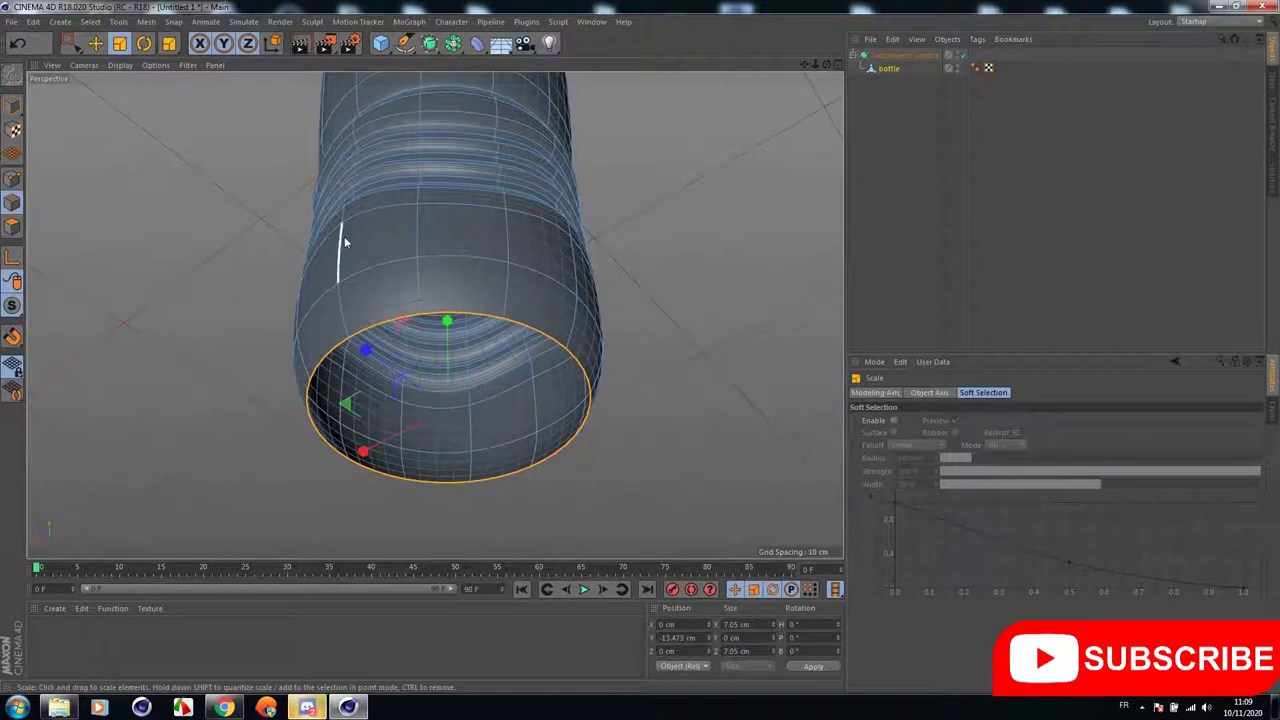
pyautogui.moveTo(654, 310); pyautogui.dragTo(588, 306)
pyautogui.moveTo(677, 288); pyautogui.dragTo(234, 291)
# Weld the inner ring of the base into a single point at its center, closing the hole.
pyautogui.rightClick(608, 296)
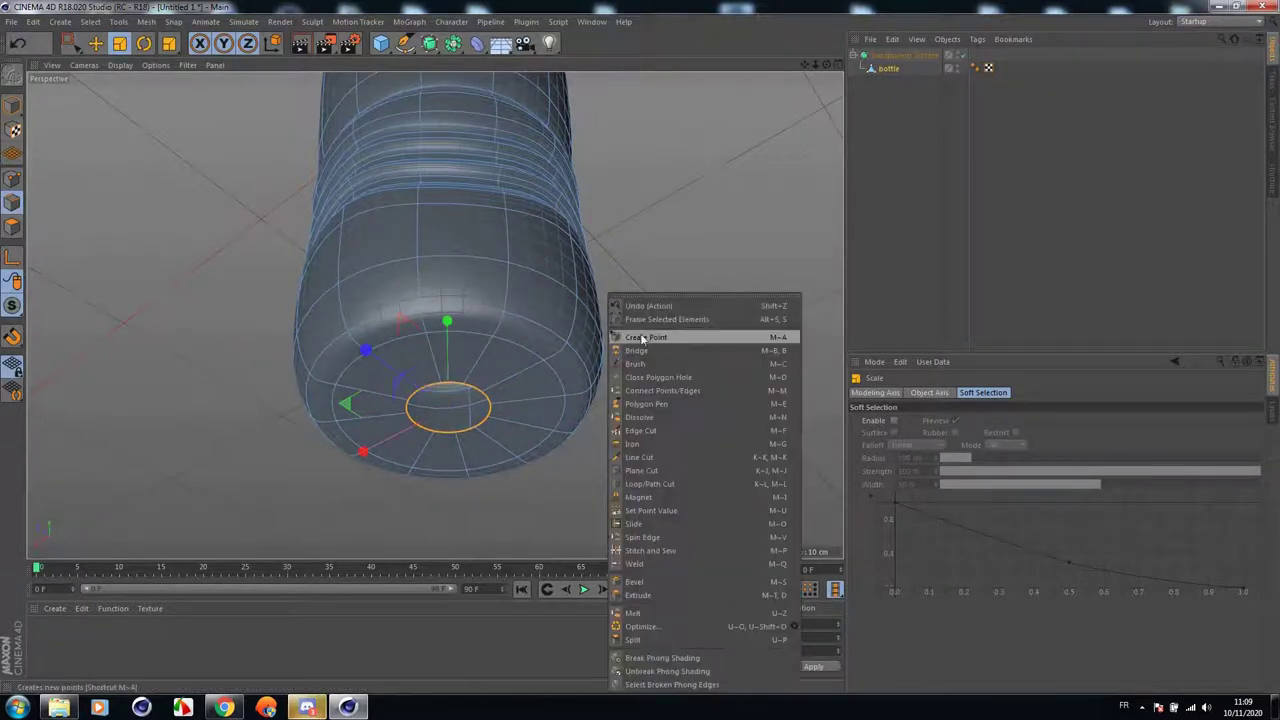
pyautogui.click(655, 566)
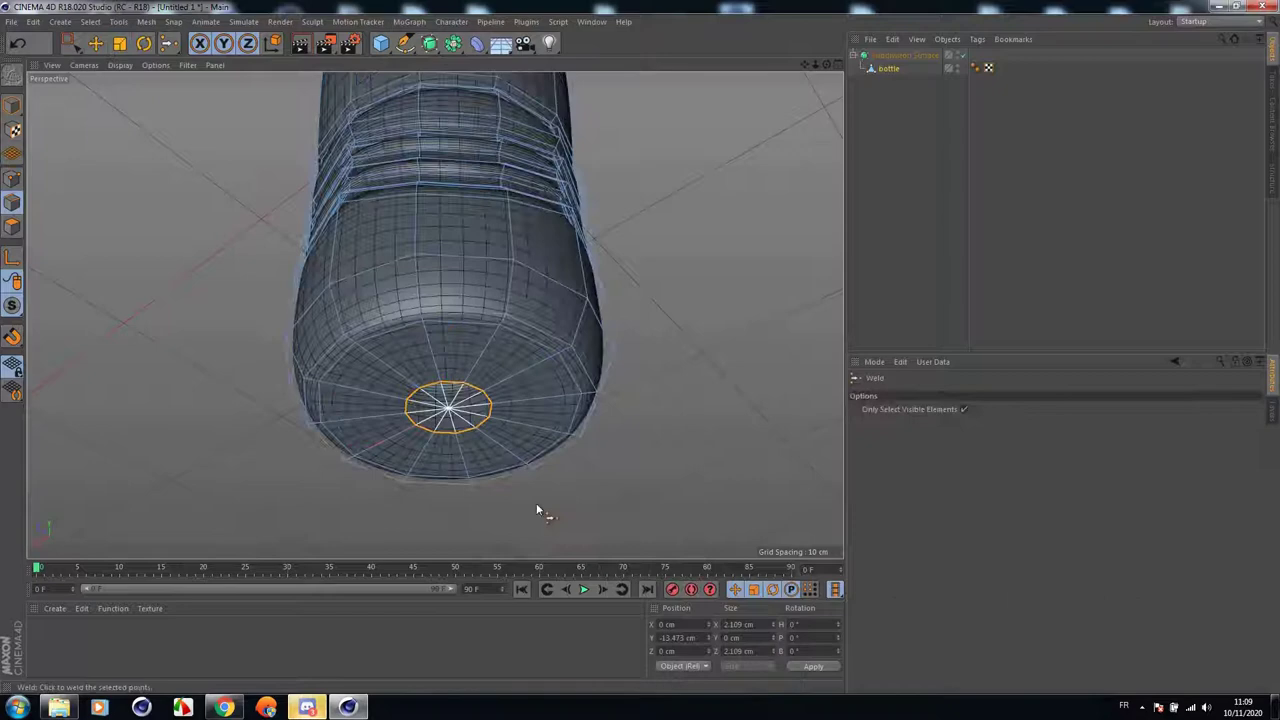
pyautogui.click(448, 409)
pyautogui.scroll(1, 515, 378)
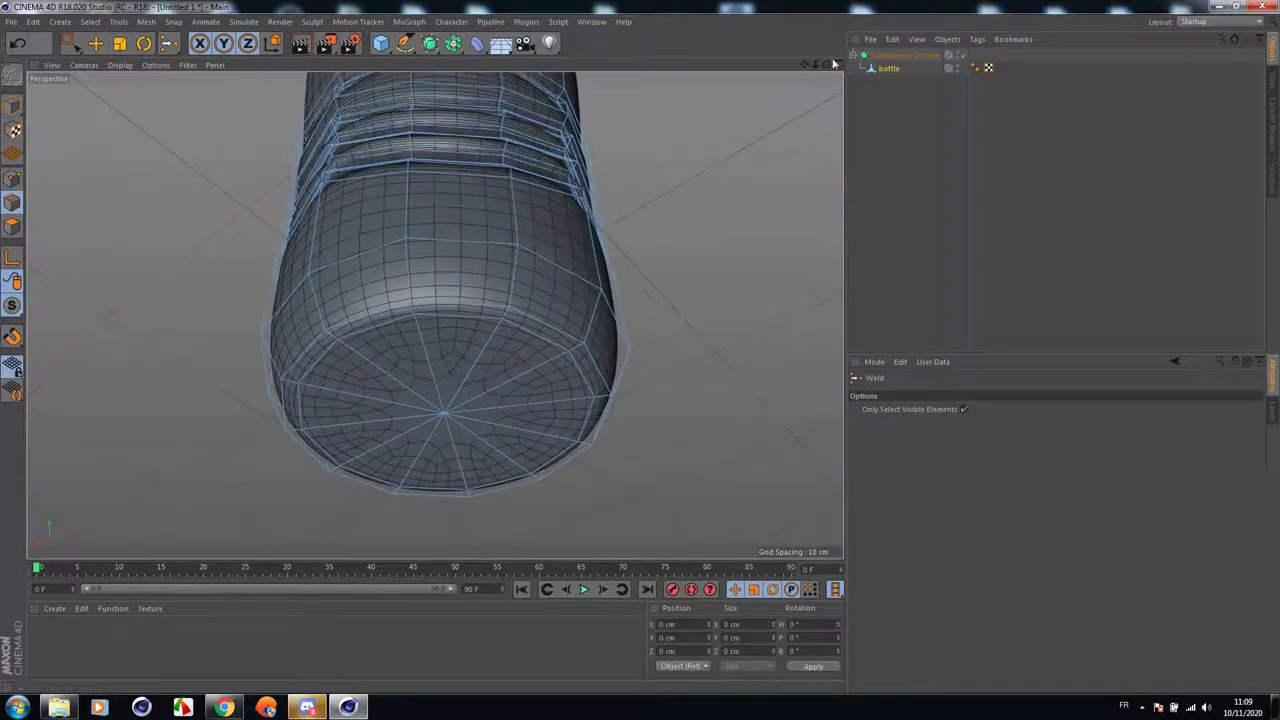
# Select four pairs of adjacent wedge faces on the base, leaving one unselected wedge between neighboring pairs.
pyautogui.moveTo(827, 66); pyautogui.dragTo(435, 315)
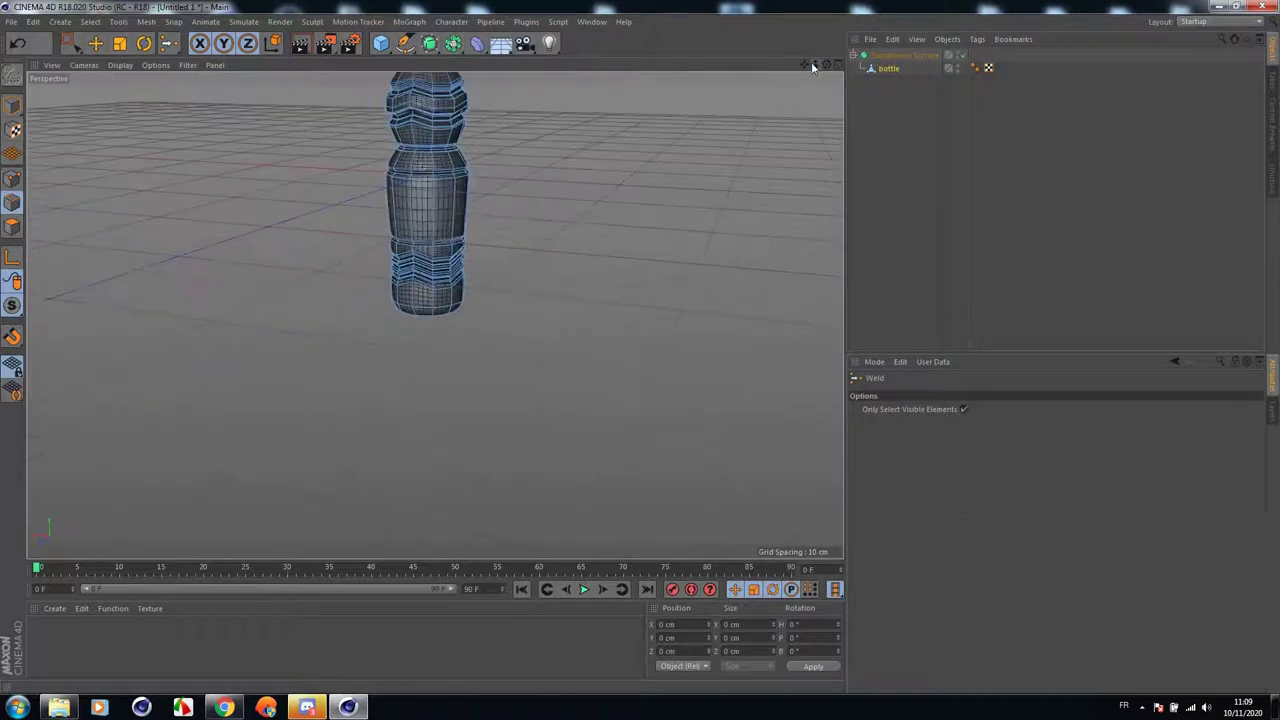
pyautogui.moveTo(805, 66)
pyautogui.mouseDown()
pyautogui.moveTo(434, 314)
pyautogui.moveTo(805, 66)
pyautogui.moveTo(434, 314)
pyautogui.moveTo(827, 66)
pyautogui.mouseUp()
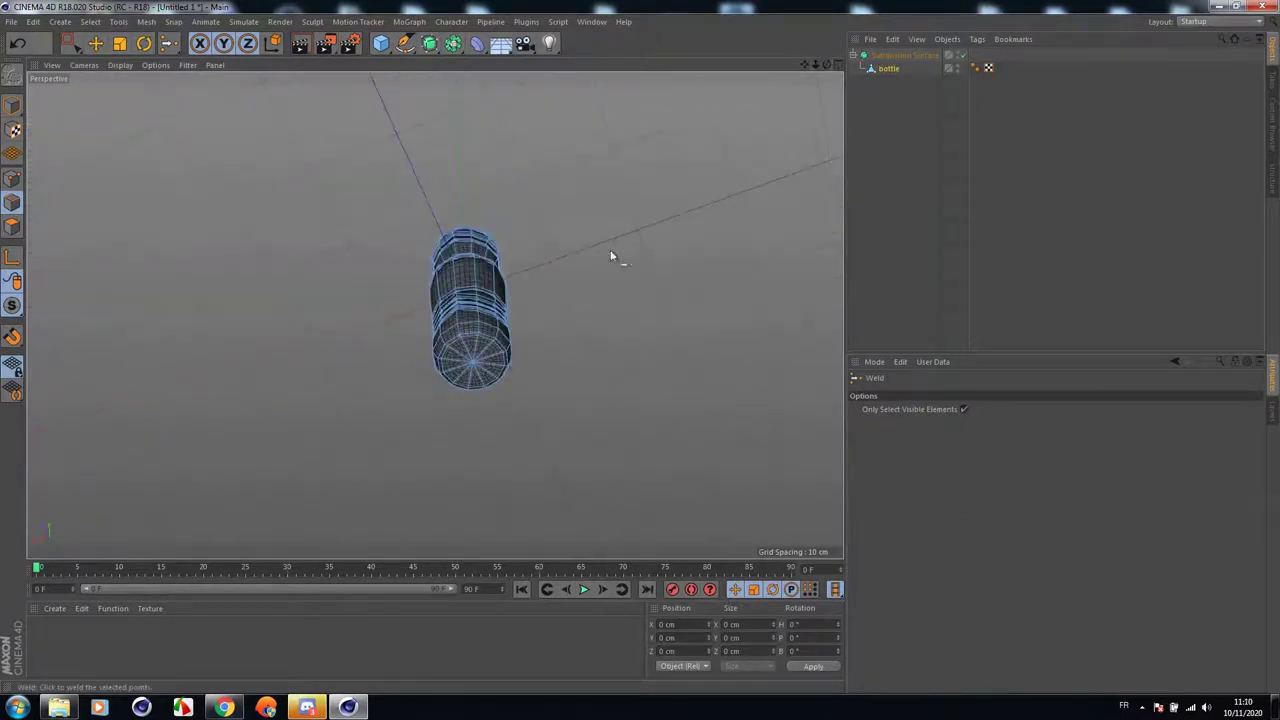
pyautogui.scroll(6, 440, 366)
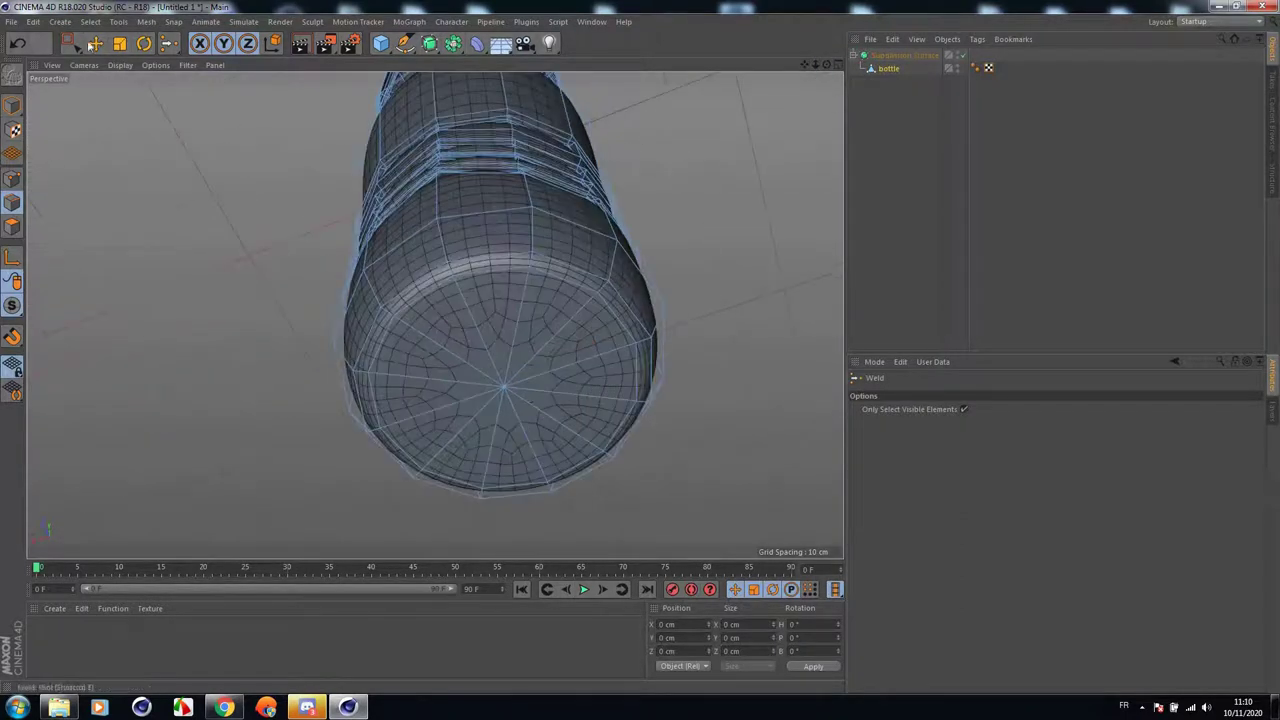
pyautogui.click(95, 44)
pyautogui.click(12, 226)
pyautogui.click(560, 340)
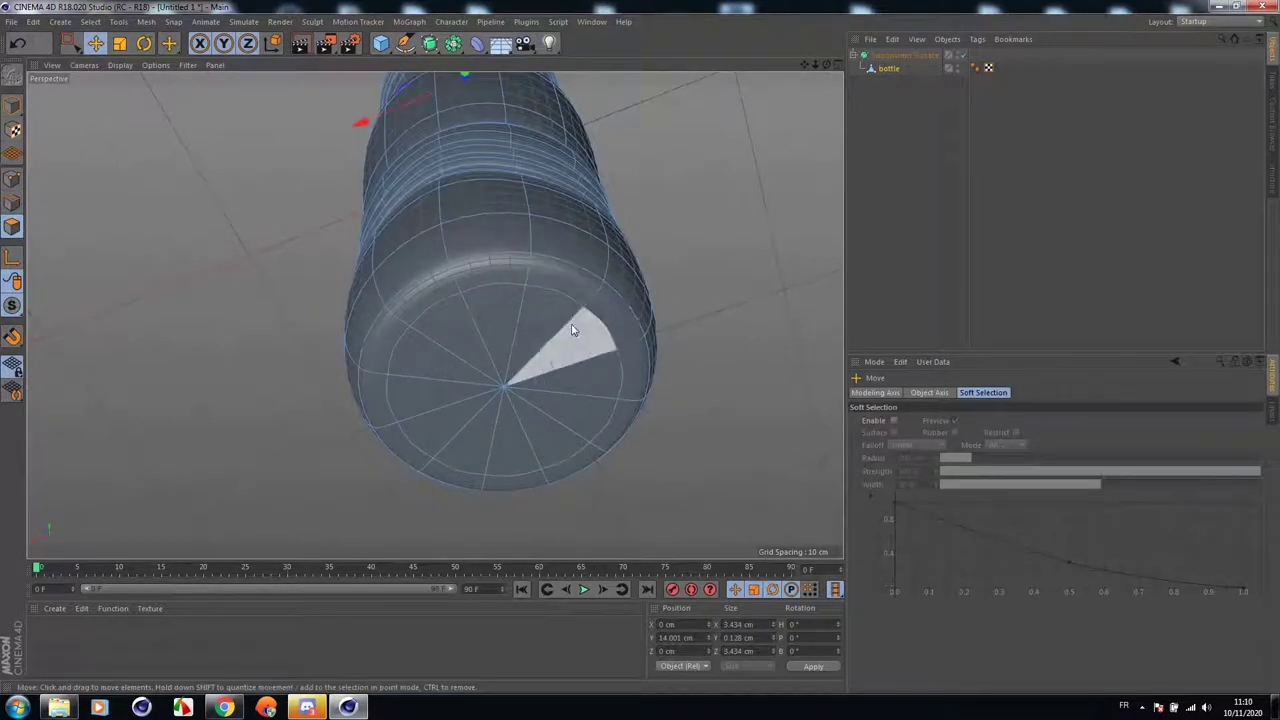
pyautogui.click(553, 322)
pyautogui.click(555, 325)
pyautogui.keyDown('shift'); pyautogui.click(595, 352); pyautogui.keyUp('shift')
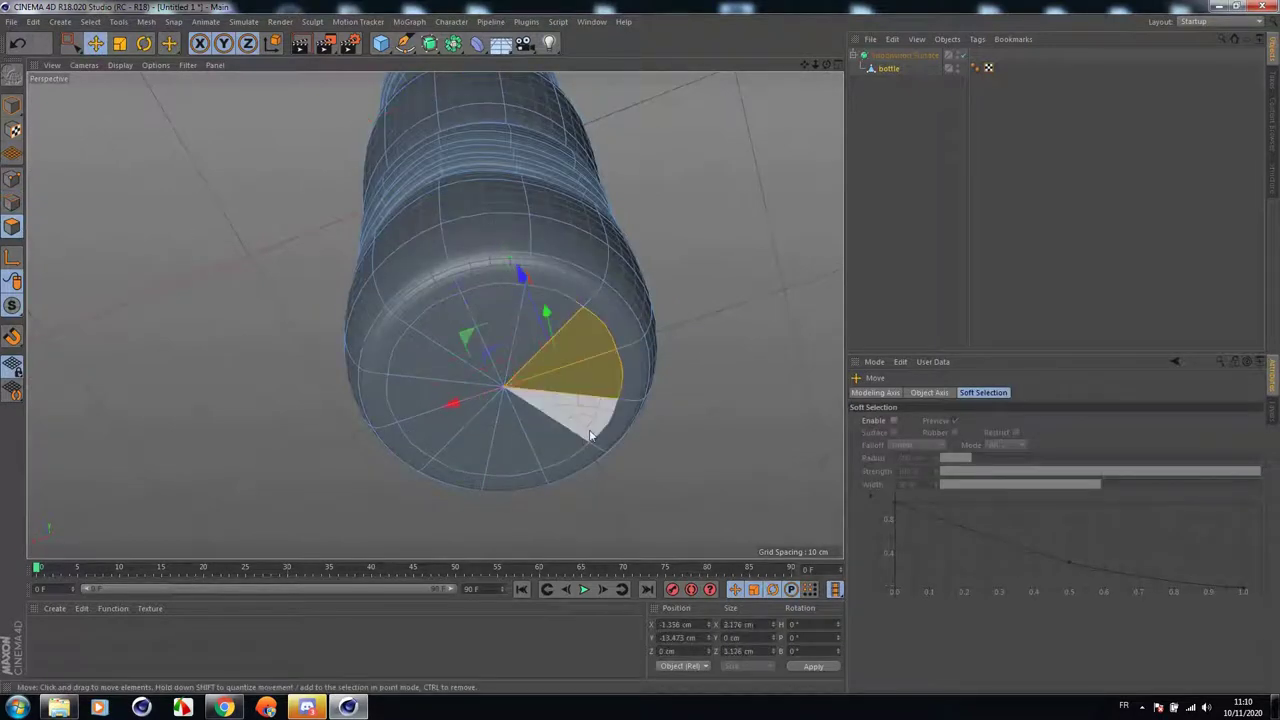
pyautogui.keyDown('shift'); pyautogui.click(550, 445); pyautogui.keyUp('shift')
pyautogui.keyDown('shift'); pyautogui.click(514, 450); pyautogui.keyUp('shift')
pyautogui.keyDown('shift'); pyautogui.click(428, 436); pyautogui.keyUp('shift')
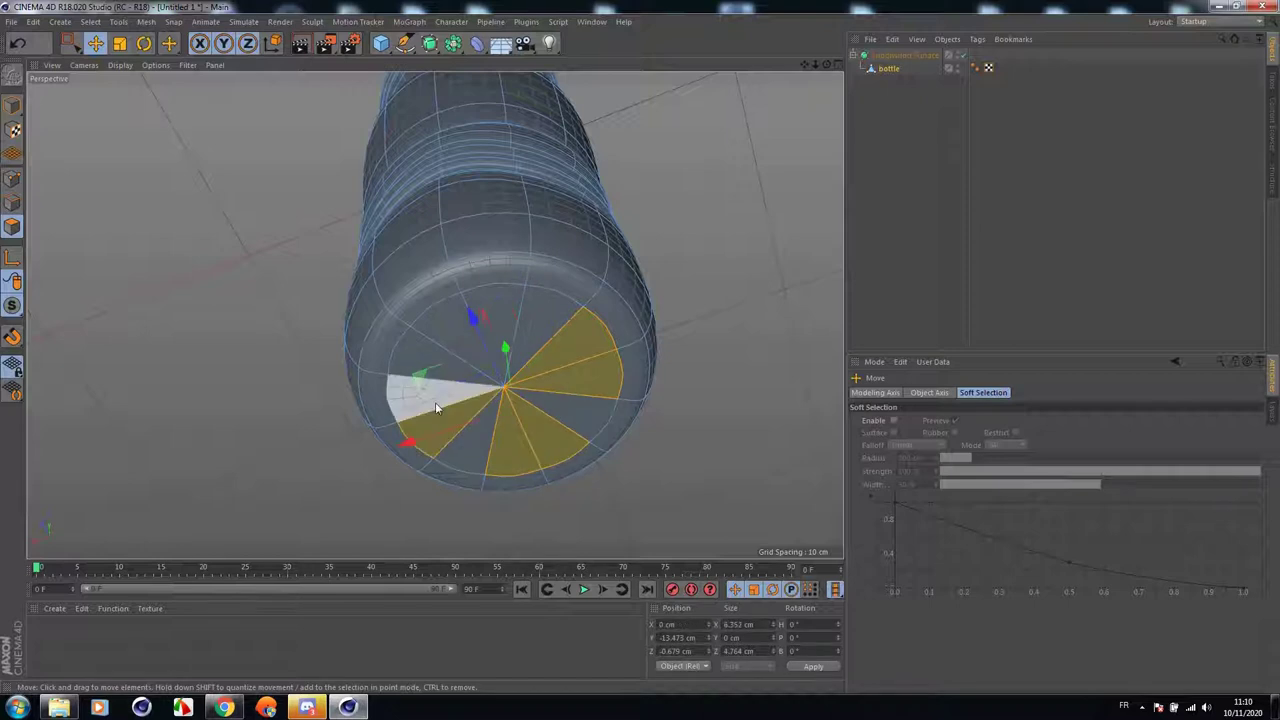
pyautogui.keyDown('shift'); pyautogui.click(435, 402); pyautogui.keyUp('shift')
pyautogui.keyDown('shift'); pyautogui.click(463, 348); pyautogui.keyUp('shift')
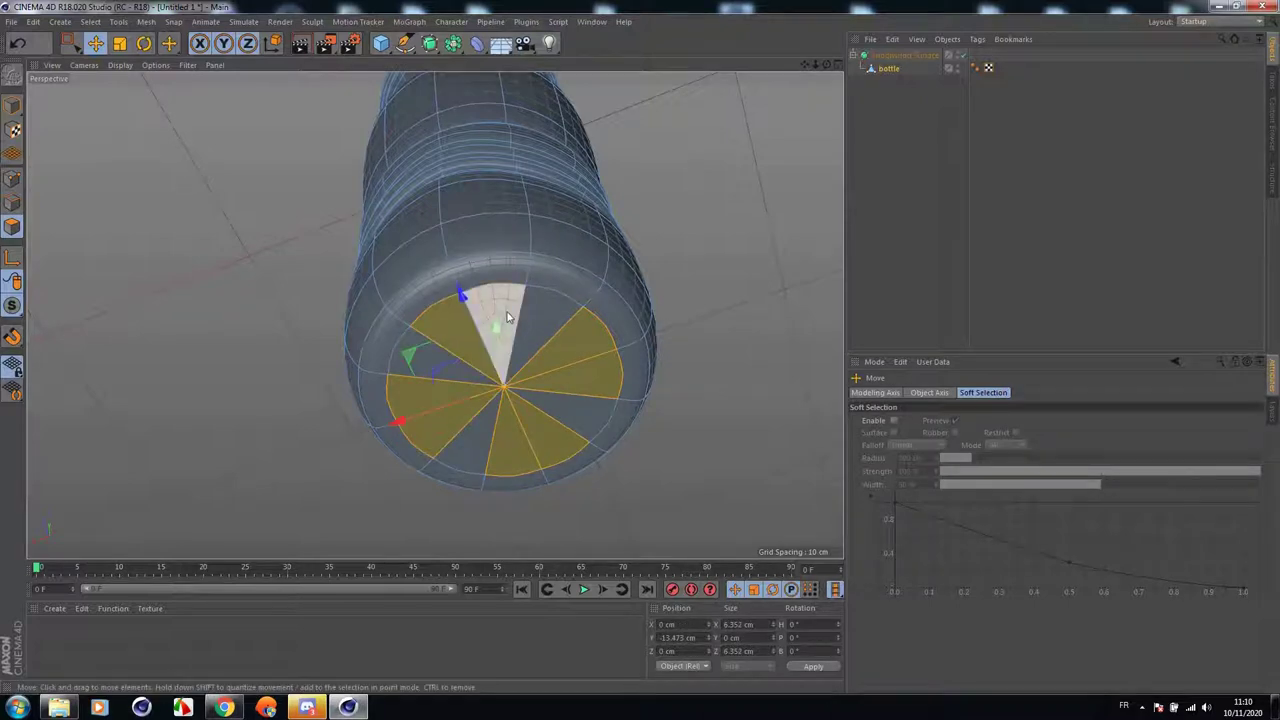
pyautogui.scroll(2, 528, 335)
# Try to inset the four selected pairs of wedge faces on the base.
pyautogui.rightClick(750, 224)
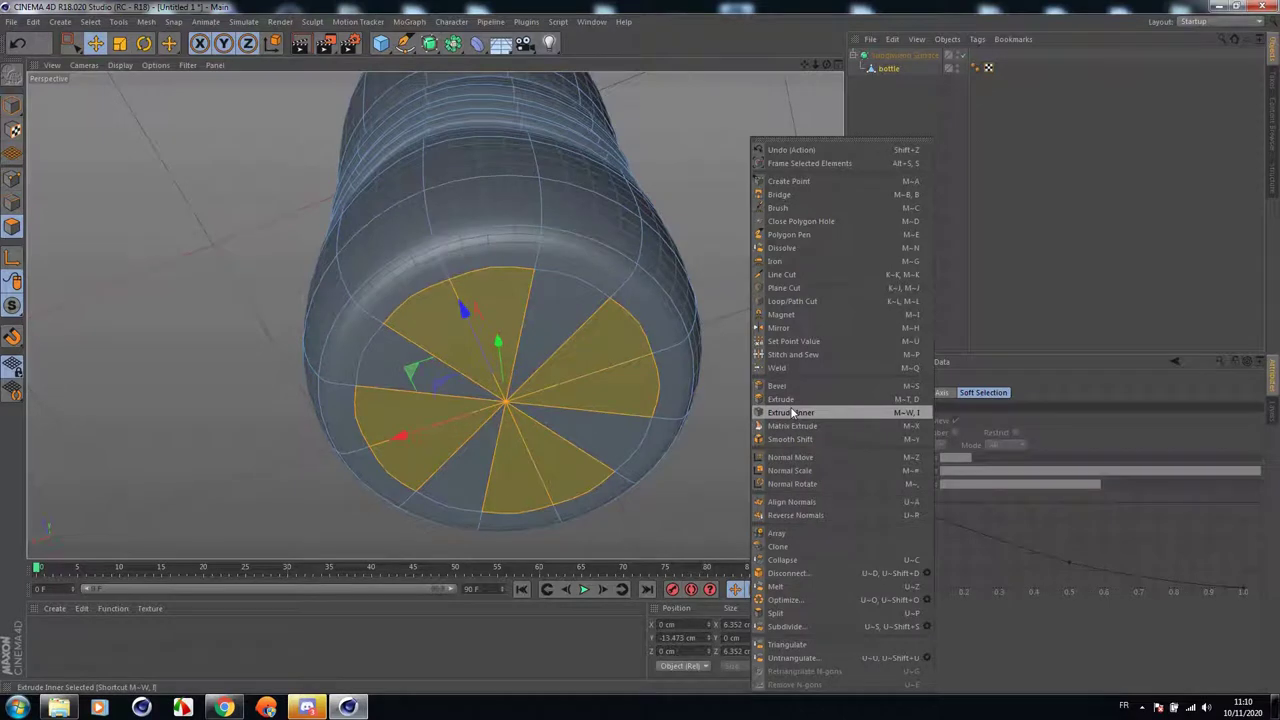
pyautogui.click(792, 412)
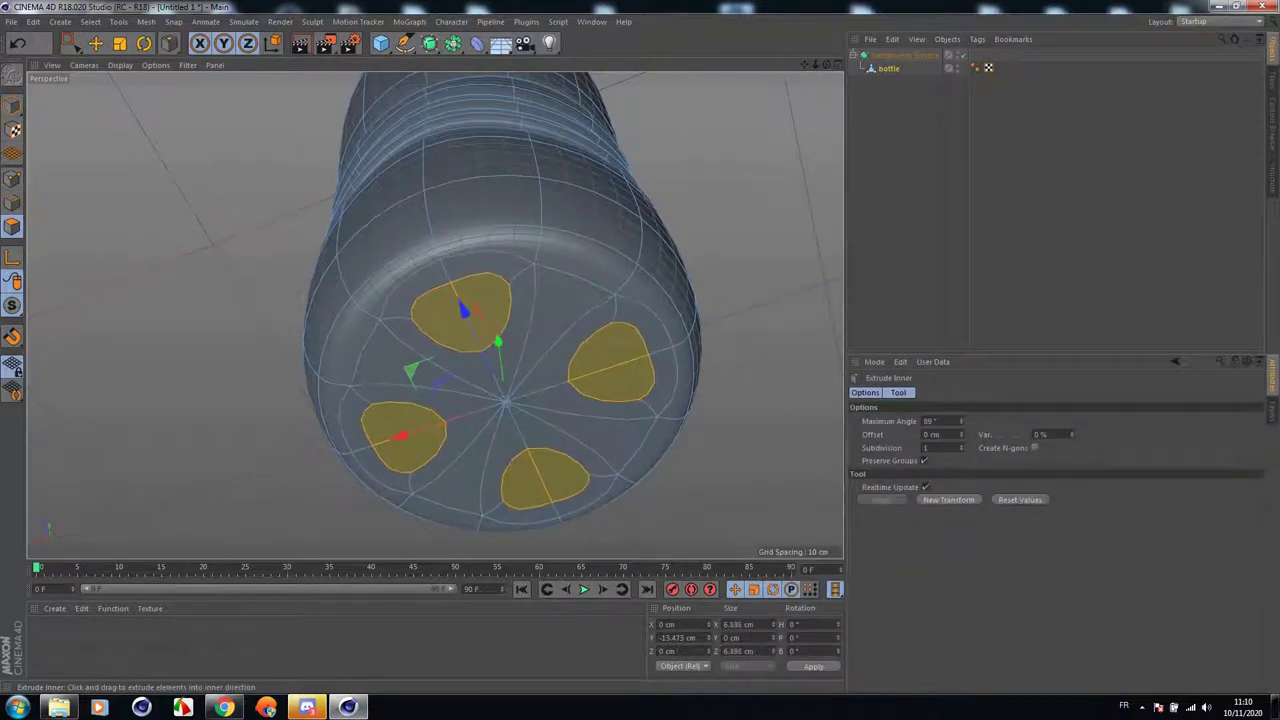
pyautogui.click(17, 43)
pyautogui.rightClick(735, 360)
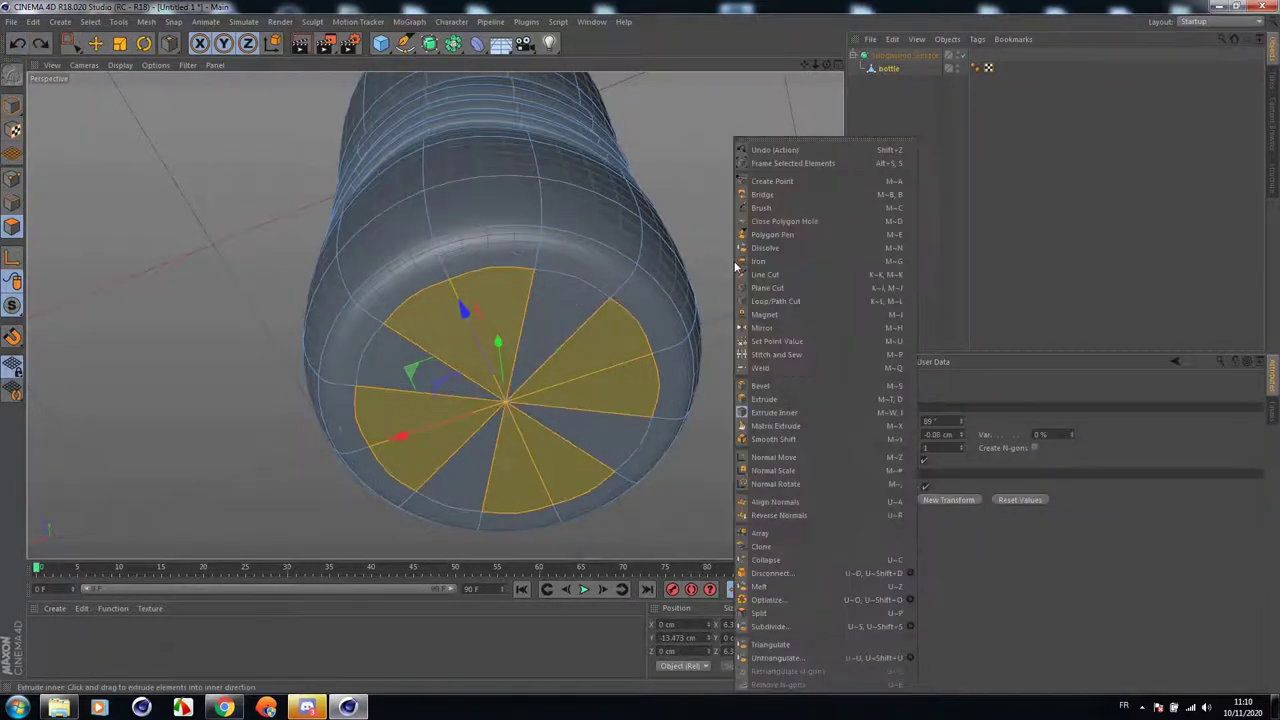
pyautogui.click(740, 390)
# Inset the four pairs of wedge faces as groups and extrude them into the base by about -0.36 cm.
pyautogui.rightClick(760, 366)
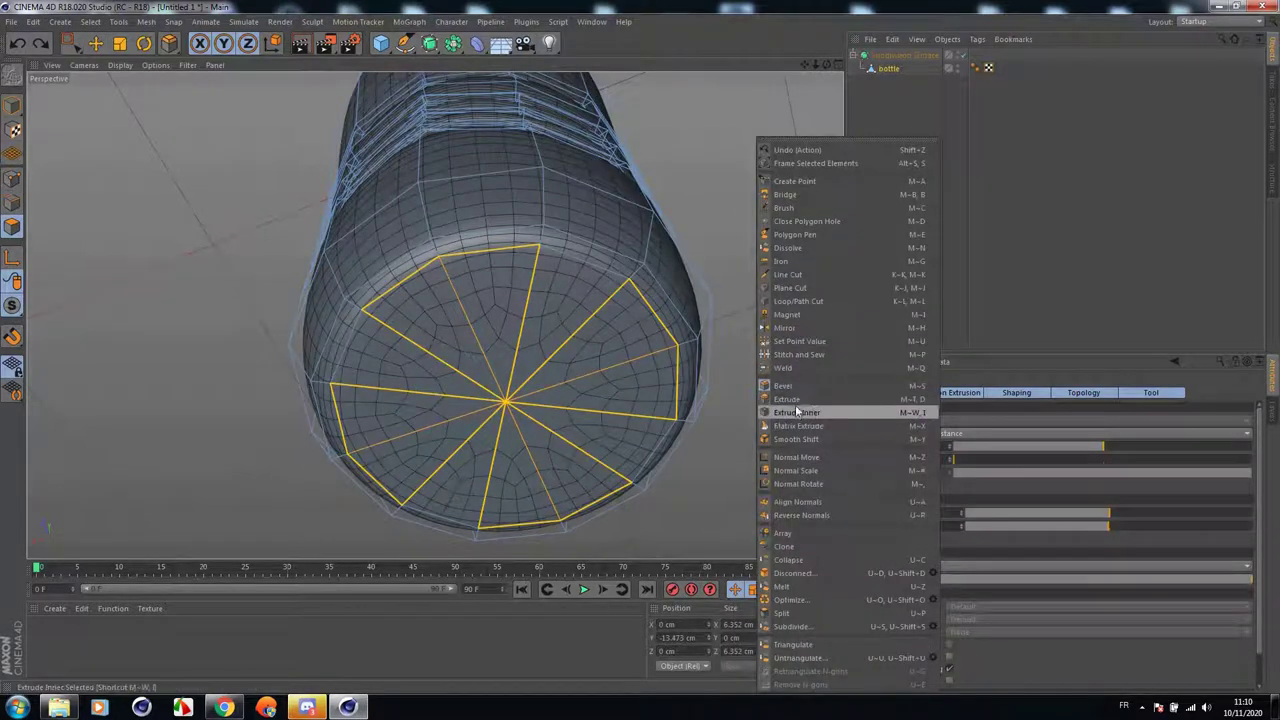
pyautogui.click(801, 412)
pyautogui.moveTo(778, 412); pyautogui.dragTo(766, 412)
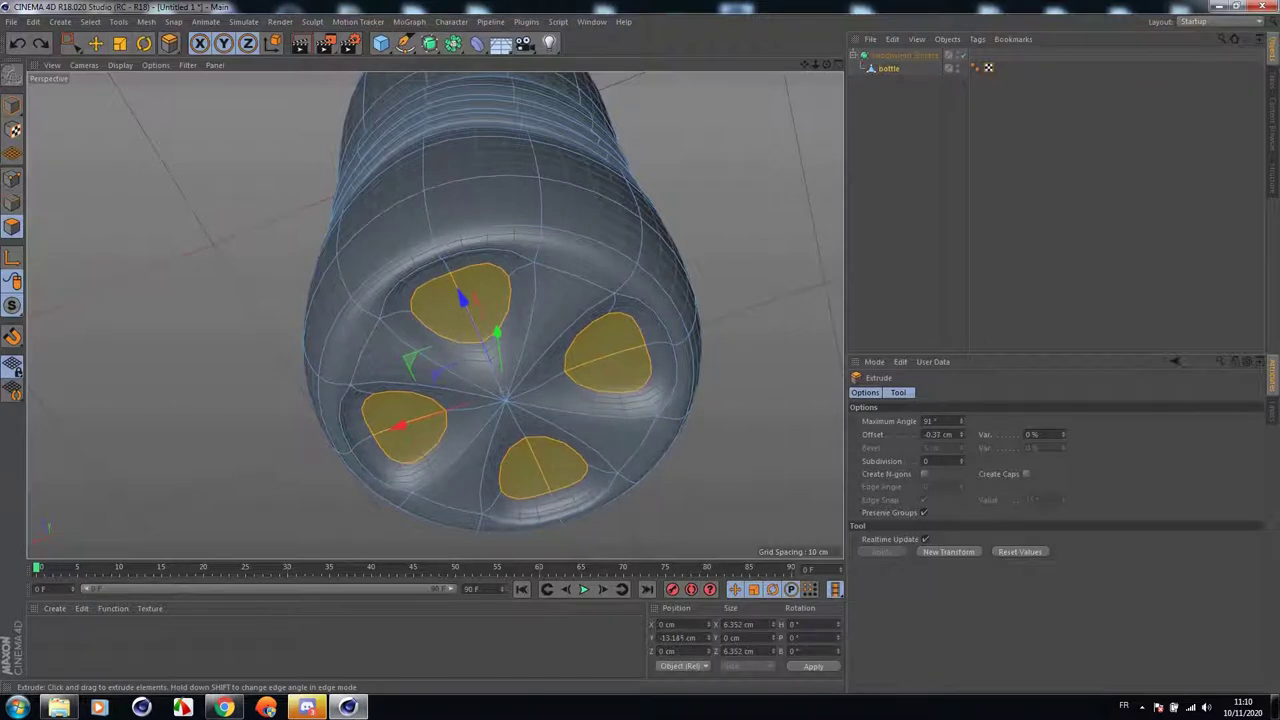
# Render a preview of the indented base and examine the whole bottle, including its neck and collar.
pyautogui.click(300, 43)
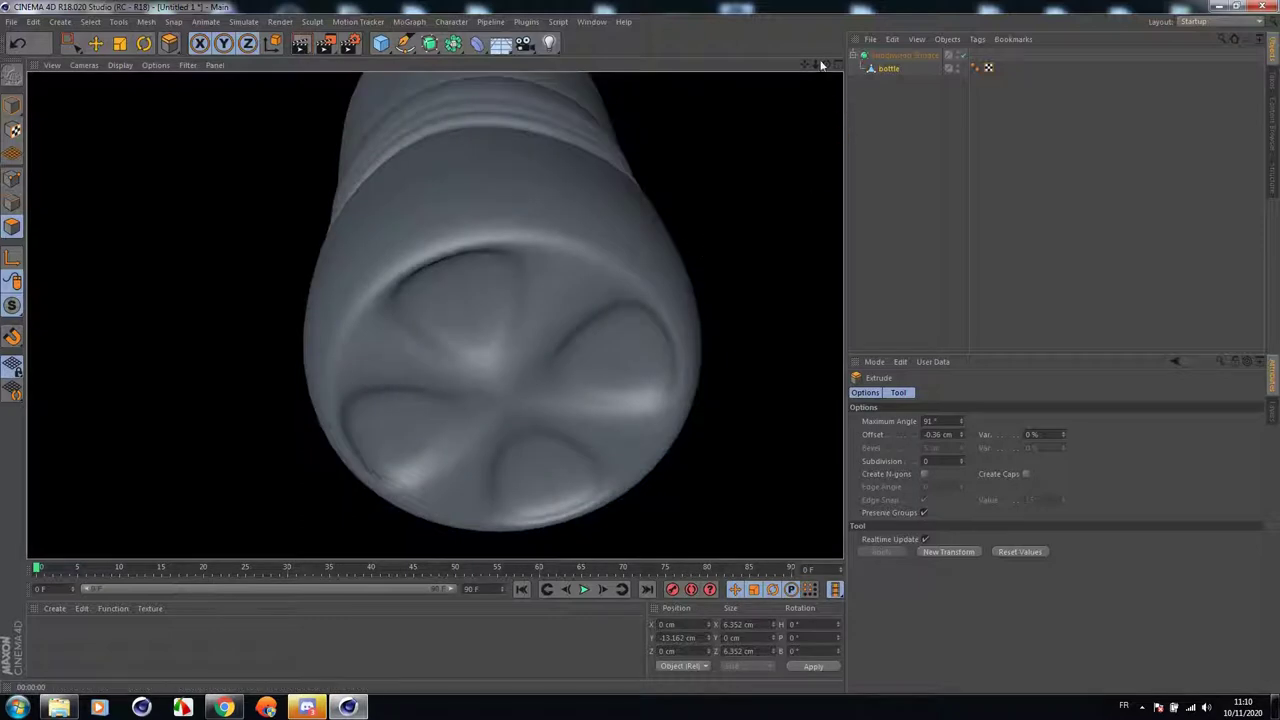
pyautogui.moveTo(827, 65); pyautogui.dragTo(824, 190)
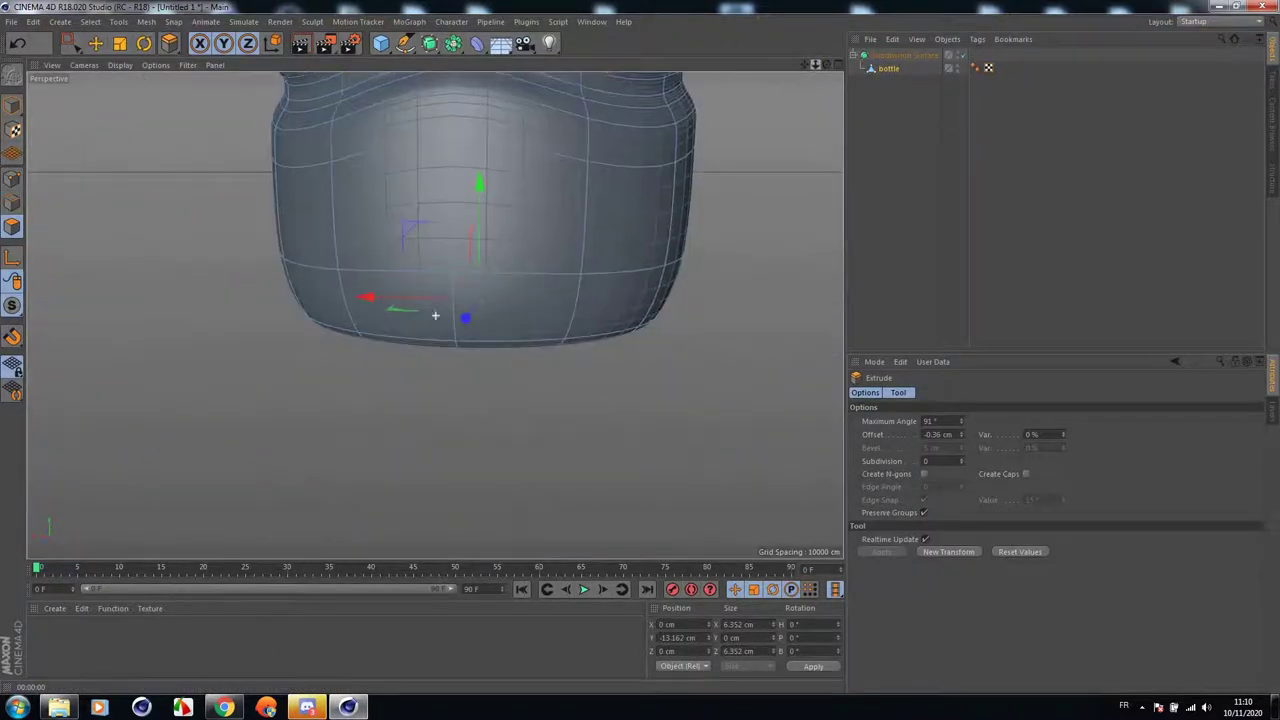
pyautogui.scroll(-8, 434, 315)
pyautogui.keyDown('alt'); pyautogui.moveTo(435, 315); pyautogui.dragTo(420, 440, button='middle'); pyautogui.keyUp('alt')
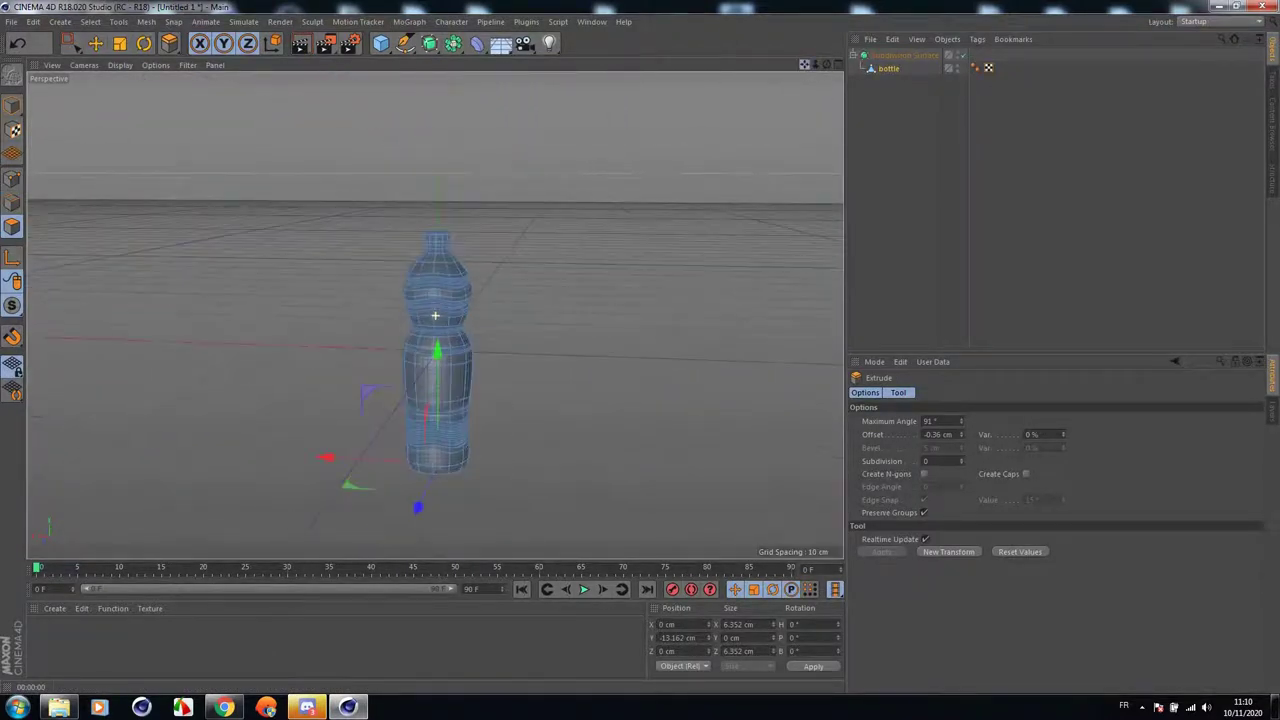
pyautogui.scroll(8, 437, 238)
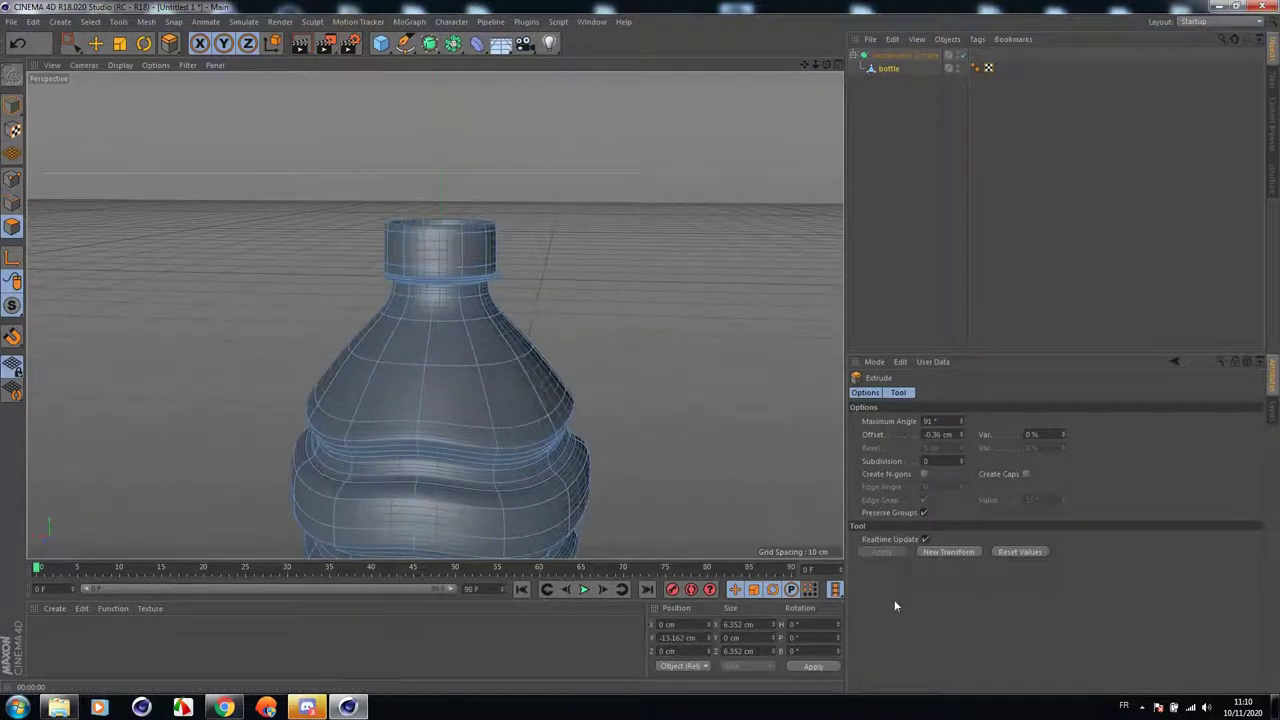
pyautogui.click(1144, 703)
pyautogui.click(1121, 639)
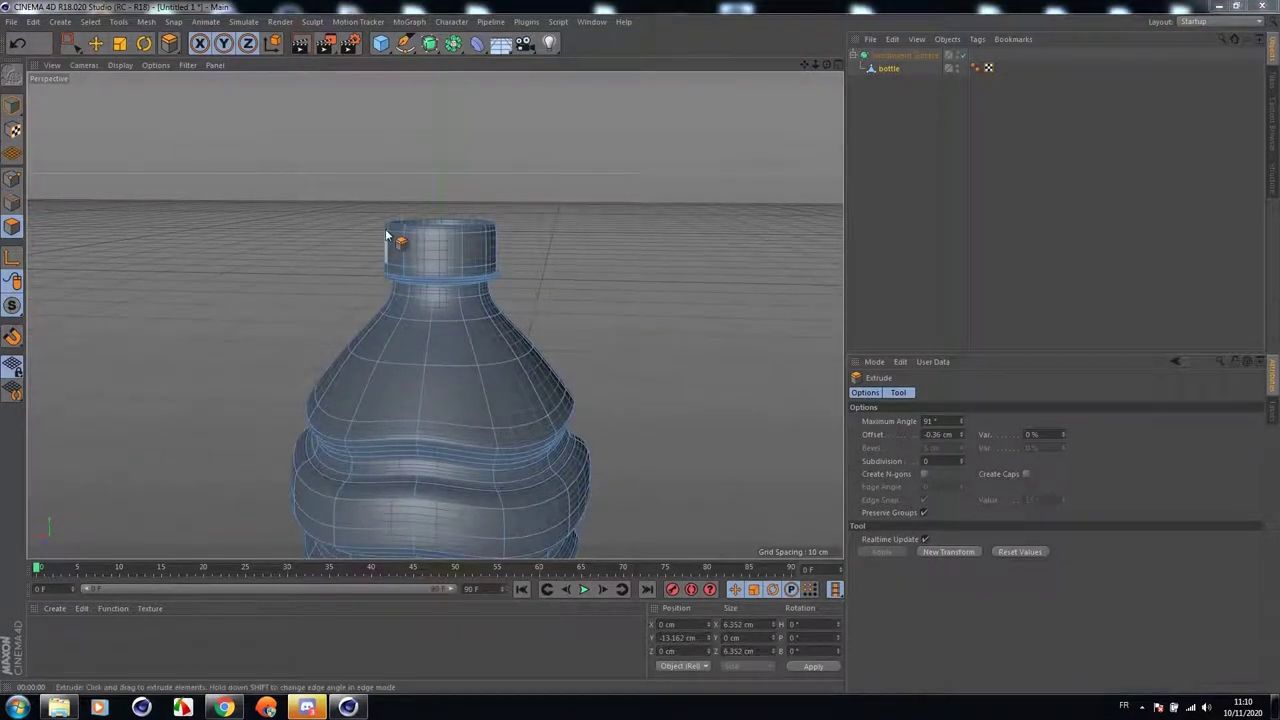
pyautogui.moveTo(816, 65); pyautogui.dragTo(776, 46)
pyautogui.scroll(4, 494, 271)
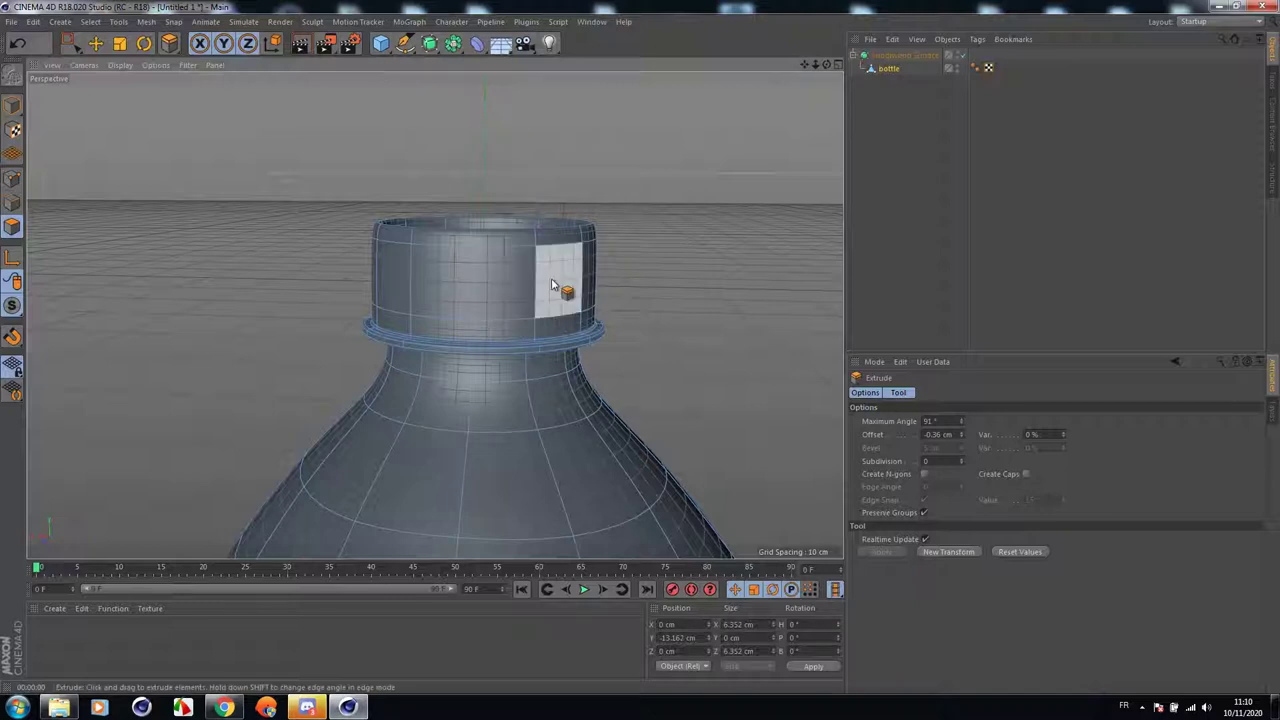
# Collapse the bottle's Subdivision Surface group and add a cylinder primitive for the cap.
pyautogui.moveTo(830, 64); pyautogui.dragTo(768, 58)
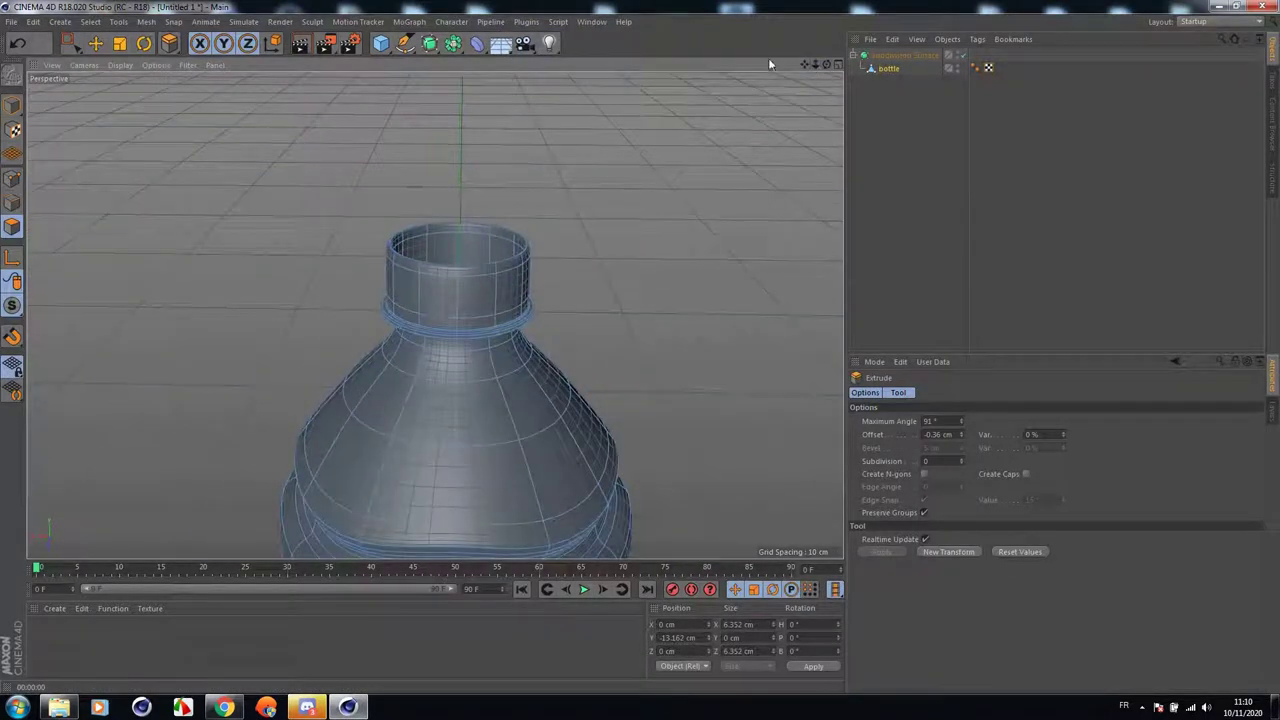
pyautogui.click(855, 56)
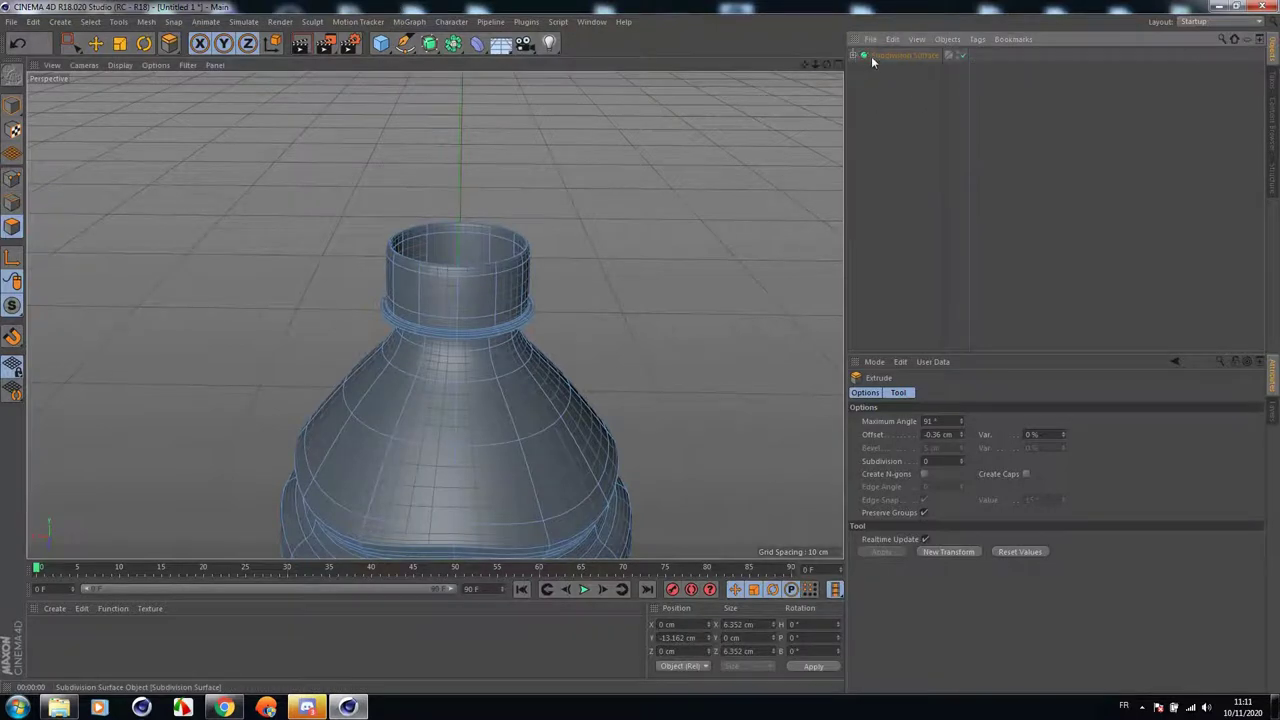
pyautogui.click(871, 56)
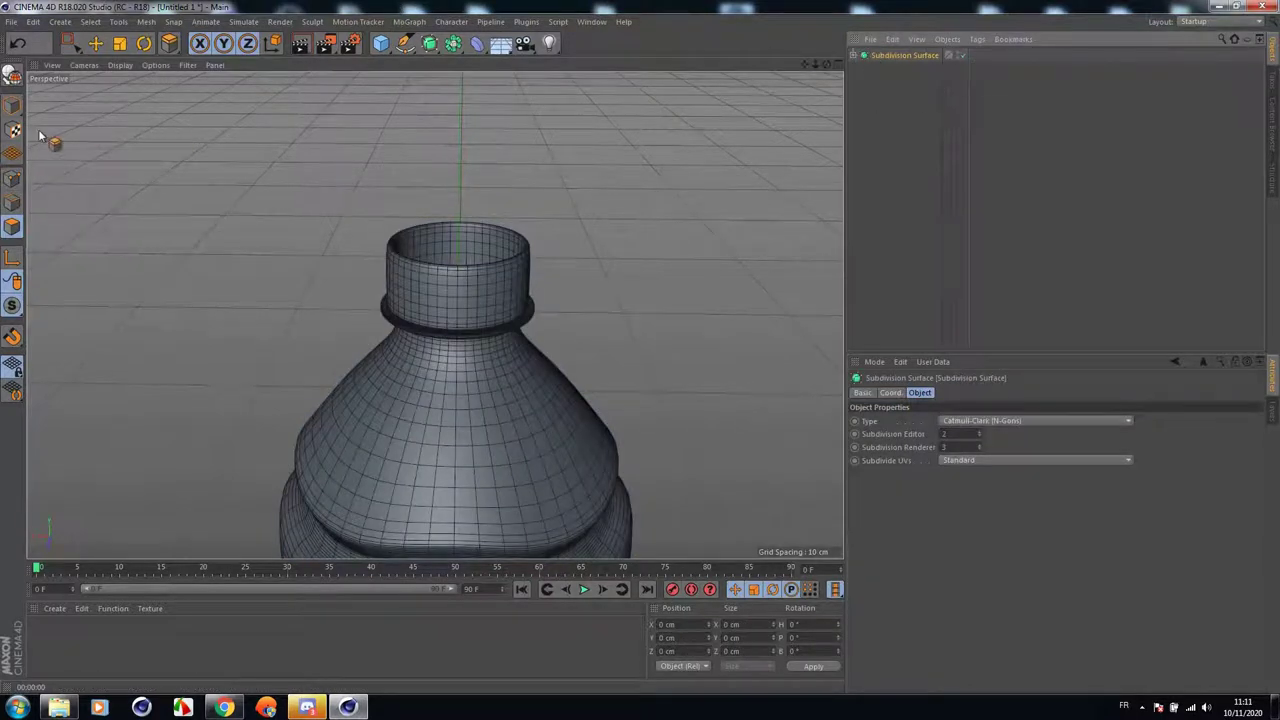
pyautogui.click(11, 106)
pyautogui.click(431, 47)
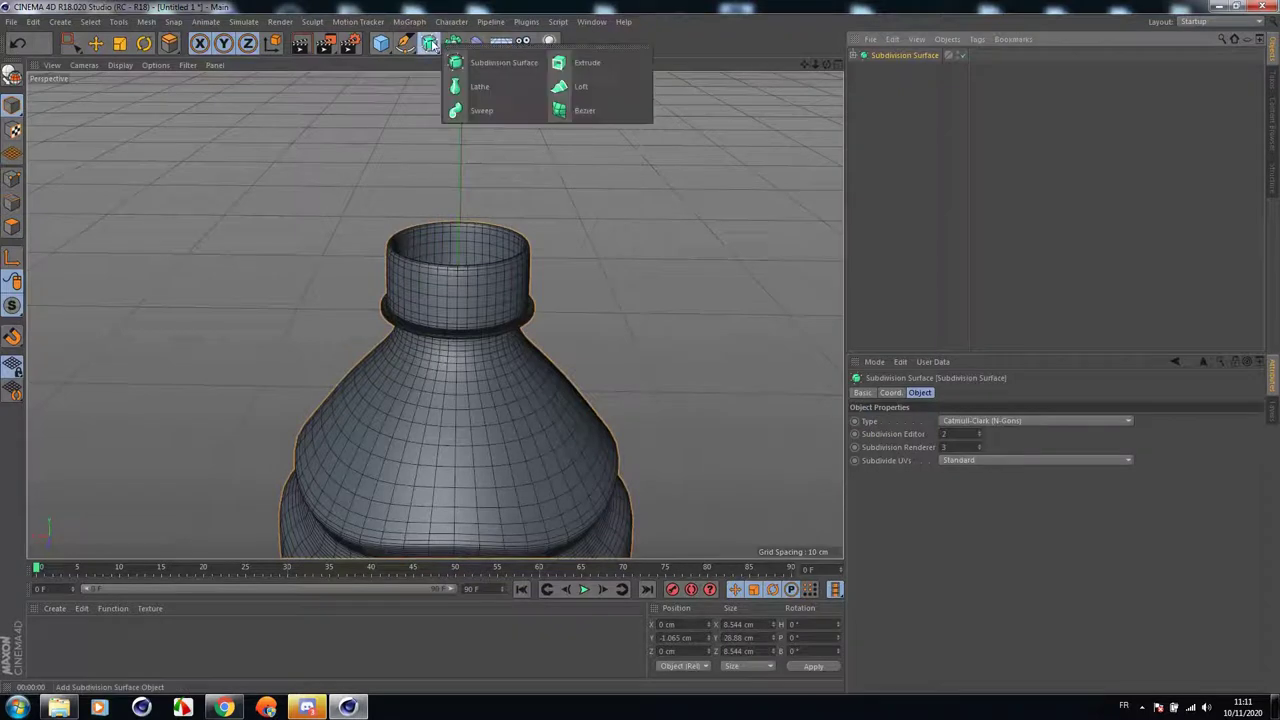
pyautogui.click(377, 49)
pyautogui.moveTo(667, 90); pyautogui.dragTo(652, 64)
pyautogui.moveTo(890, 73); pyautogui.dragTo(881, 63)
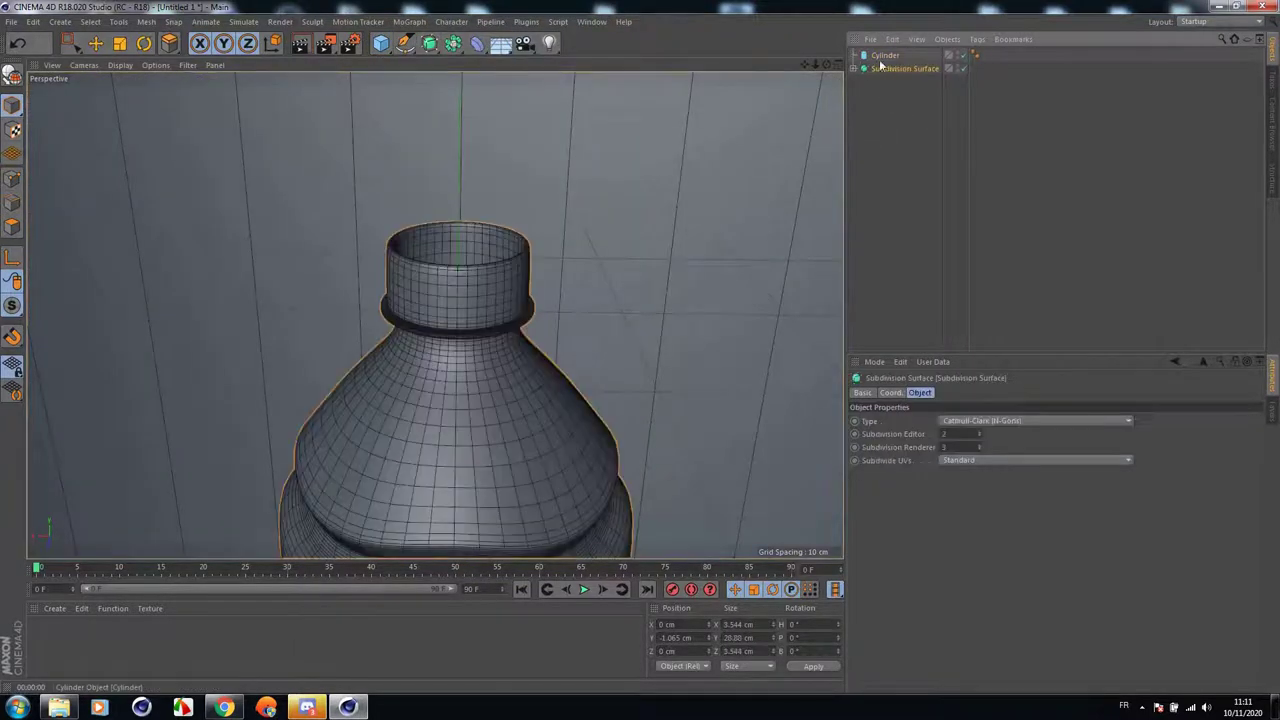
# Scale the cylinder down to about 10.8 cm wide and 21.6 cm tall, and raise it by about 10.3 cm.
pyautogui.click(880, 57)
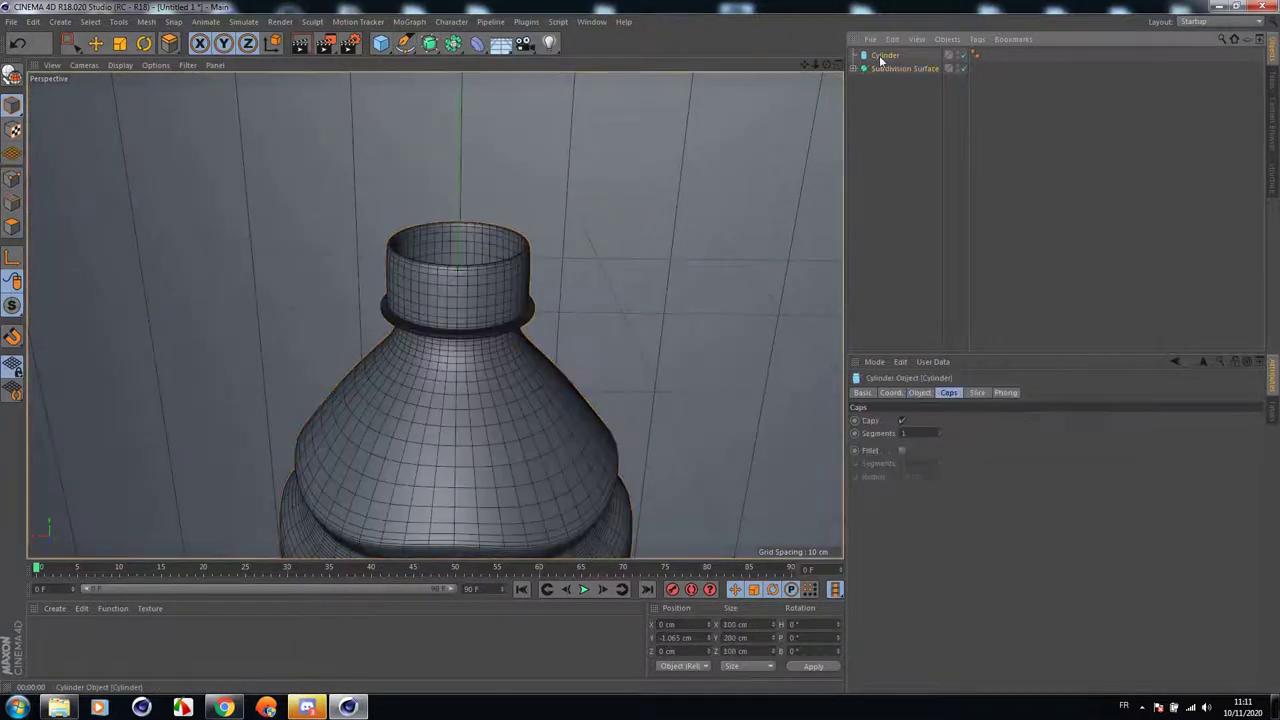
pyautogui.click(124, 46)
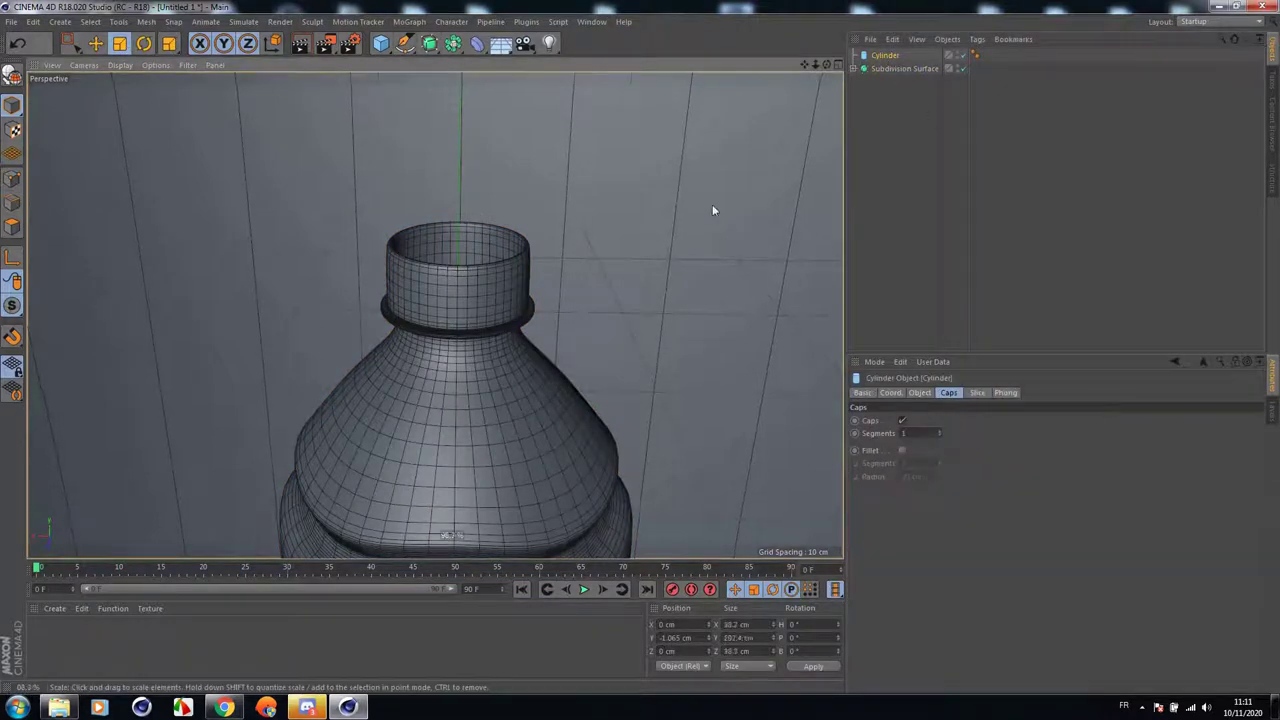
pyautogui.moveTo(714, 206); pyautogui.dragTo(178, 232)
pyautogui.press('e')
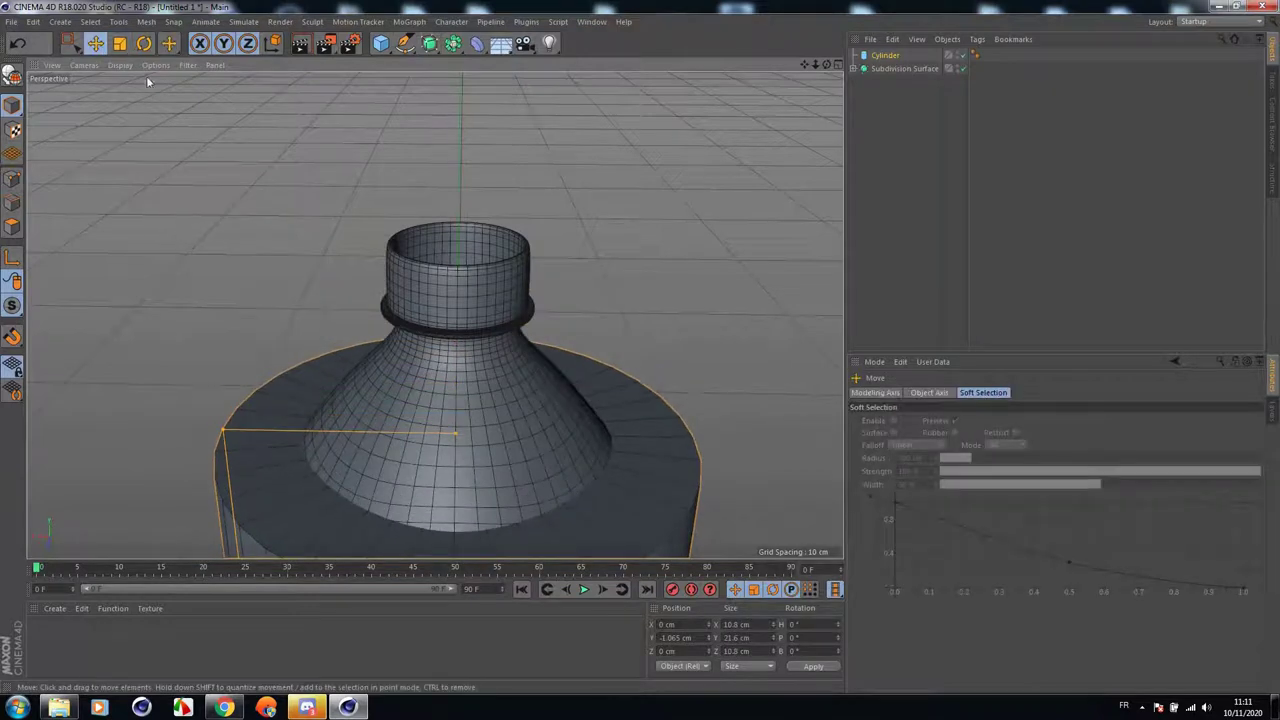
pyautogui.scroll(-5, 323, 226)
pyautogui.moveTo(393, 392); pyautogui.dragTo(399, 221)
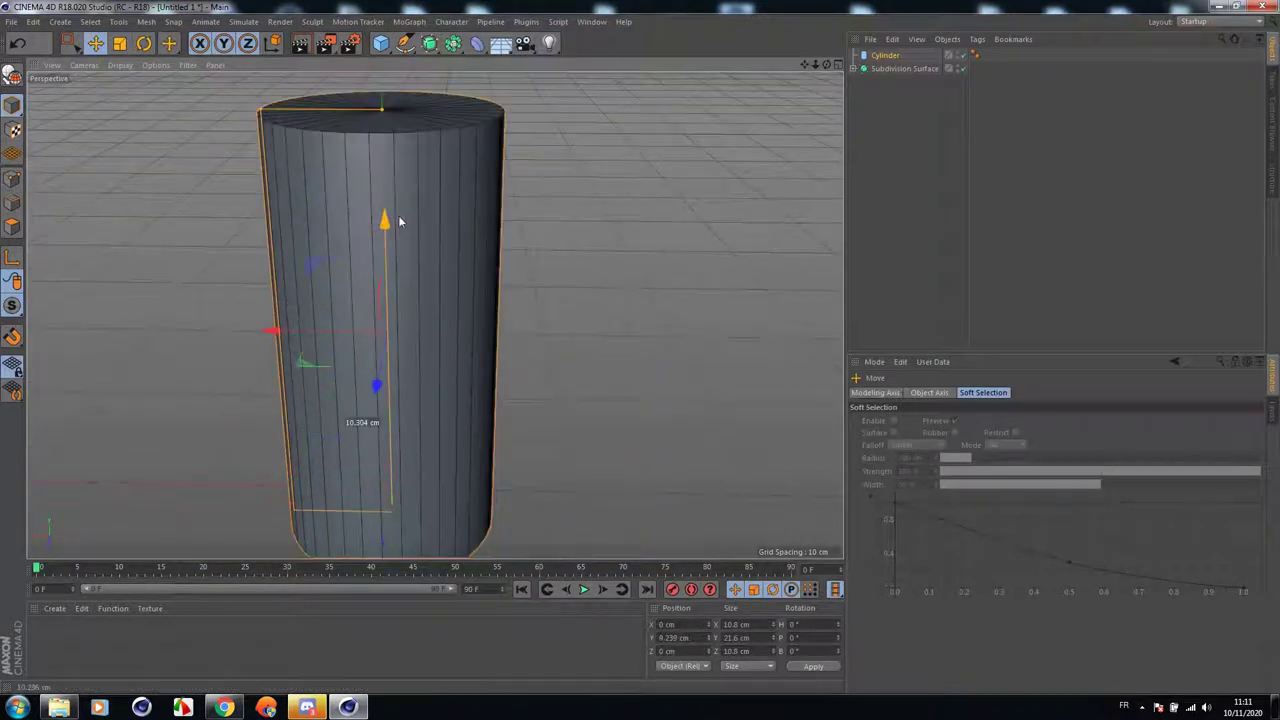
# Fit the cylinder over the bottle's mouth above the collar, about 3.08 cm in diameter and 1.48 cm tall.
pyautogui.moveTo(382, 110); pyautogui.dragTo(388, 204)
pyautogui.moveTo(271, 243); pyautogui.dragTo(360, 247)
pyautogui.scroll(6, 360, 250)
pyautogui.moveTo(460, 222)
pyautogui.mouseDown()
pyautogui.moveTo(461, 196)
pyautogui.moveTo(456, 207)
pyautogui.mouseUp()
pyautogui.moveTo(318, 262)
pyautogui.mouseDown()
pyautogui.moveTo(289, 258)
pyautogui.moveTo(304, 258)
pyautogui.mouseUp()
pyautogui.moveTo(468, 201); pyautogui.dragTo(450, 186)
pyautogui.moveTo(312, 240); pyautogui.dragTo(310, 232)
pyautogui.moveTo(458, 243); pyautogui.dragTo(458, 214)
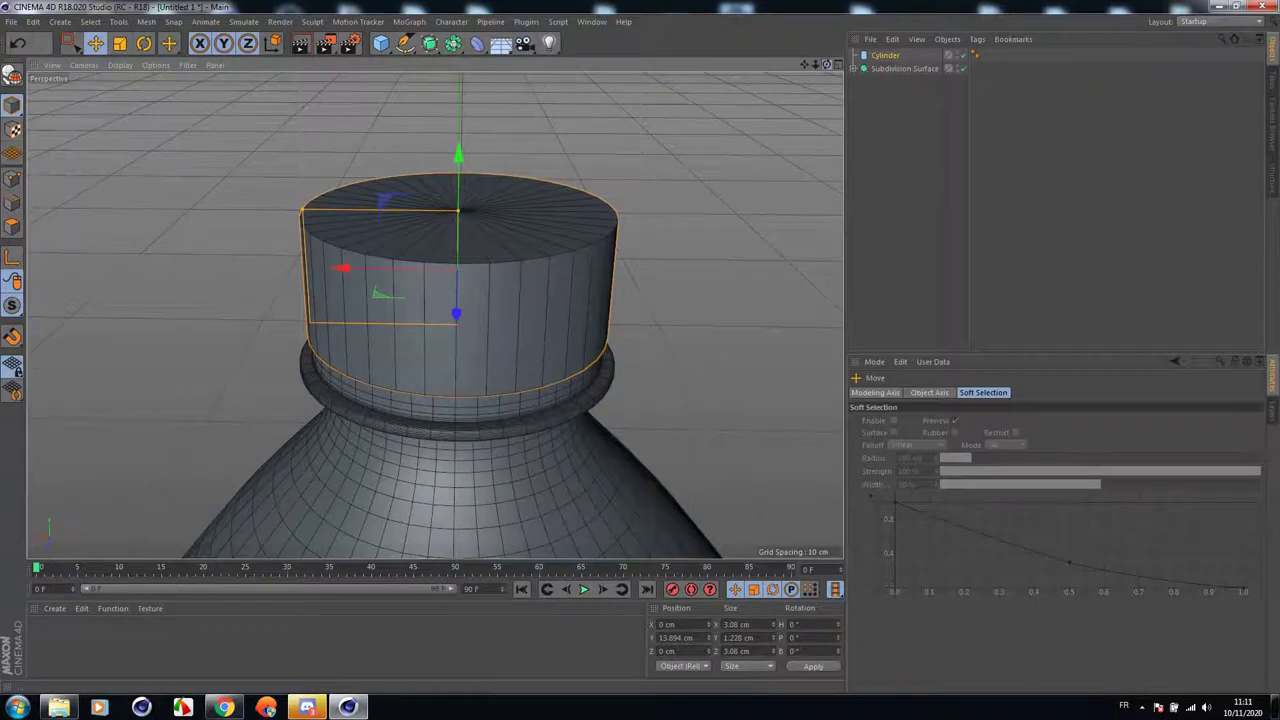
pyautogui.keyDown('alt'); pyautogui.moveTo(434, 370); pyautogui.dragTo(434, 314); pyautogui.keyUp('alt')
pyautogui.moveTo(449, 269); pyautogui.dragTo(460, 221)
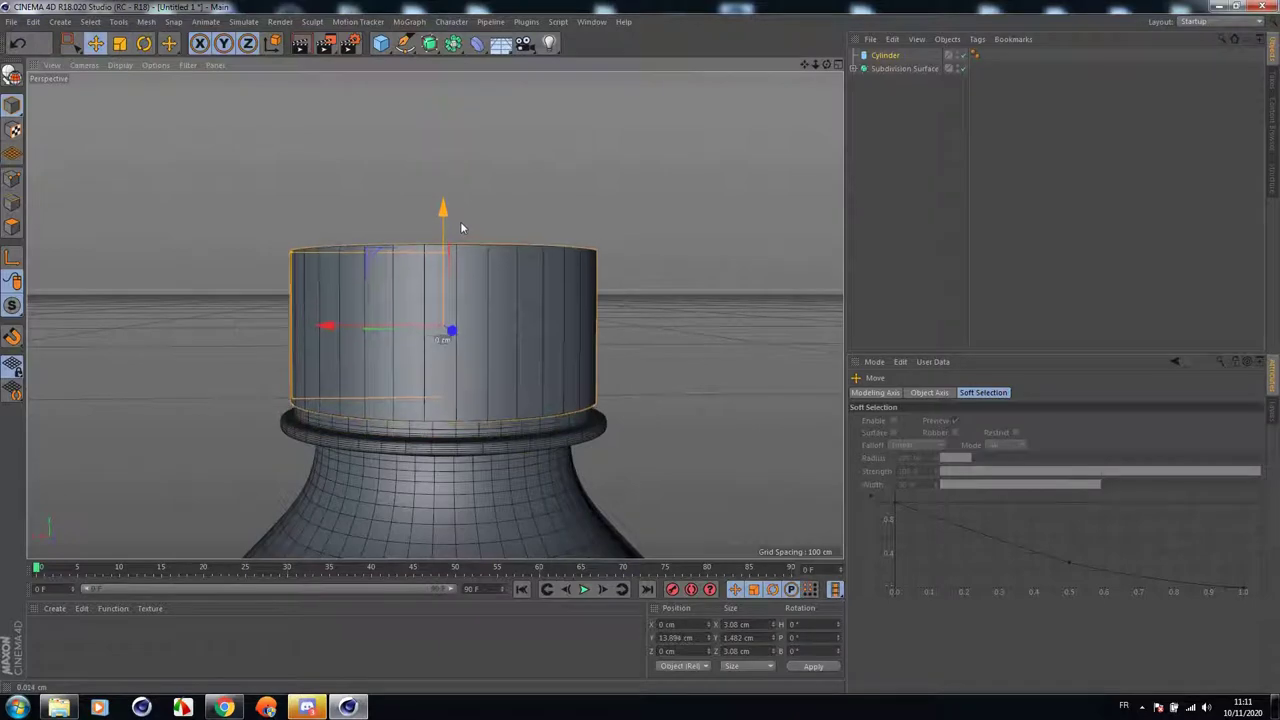
# Raise the cap cylinder about 2.19 cm above the neck and hide the bottle to expose the cap's underside.
pyautogui.moveTo(827, 65)
pyautogui.mouseDown()
pyautogui.moveTo(836, 130)
pyautogui.moveTo(815, 70)
pyautogui.mouseUp()
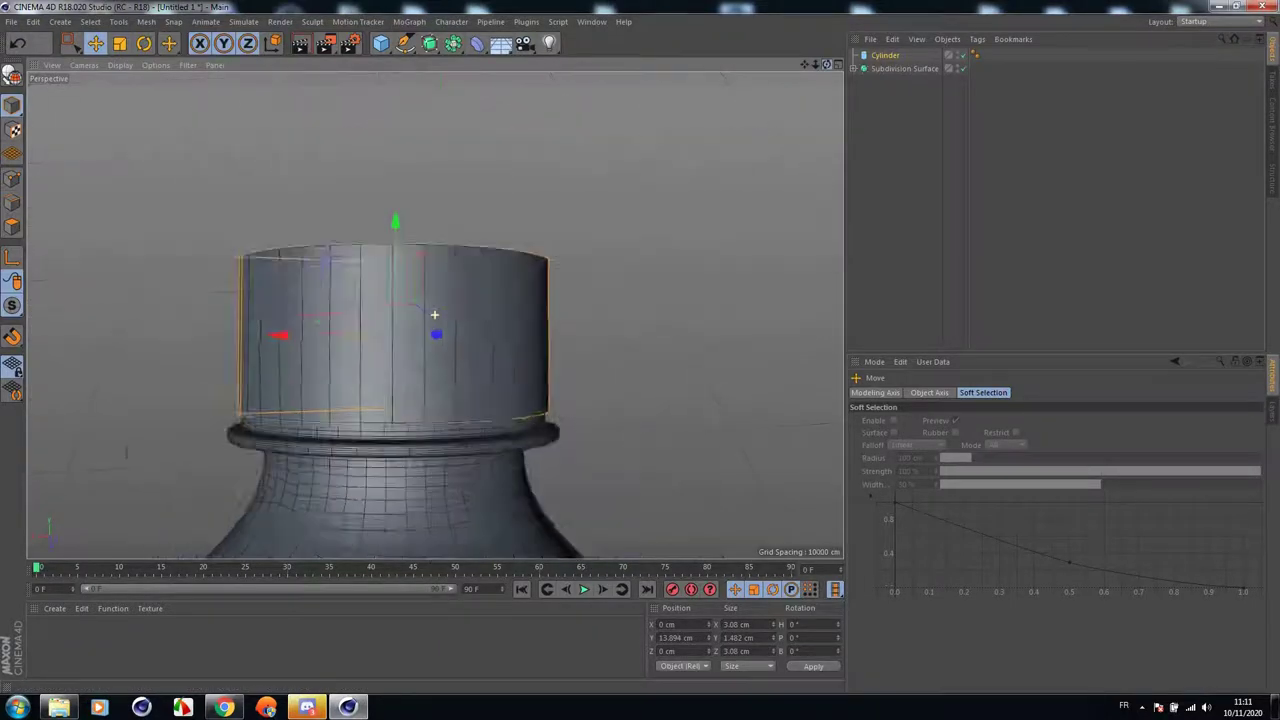
pyautogui.keyDown('alt'); pyautogui.moveTo(434, 315); pyautogui.dragTo(434, 315); pyautogui.keyUp('alt')
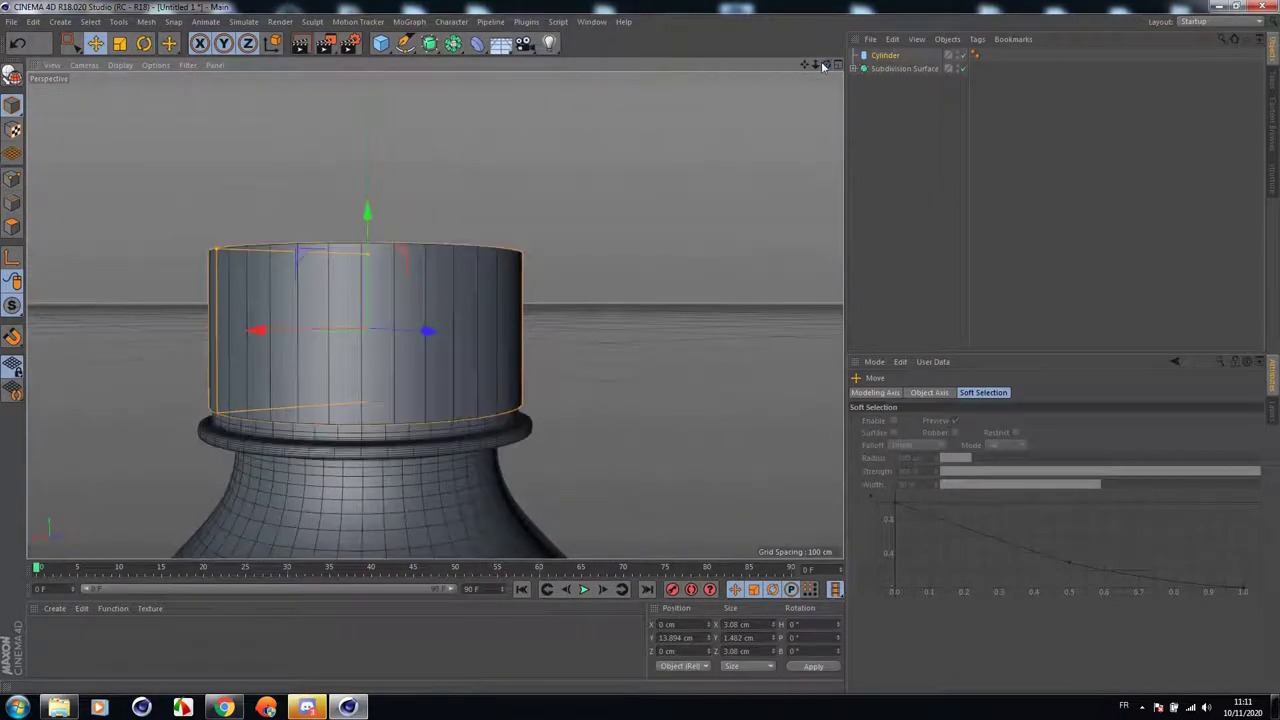
pyautogui.moveTo(822, 66); pyautogui.dragTo(814, 63)
pyautogui.moveTo(387, 212); pyautogui.dragTo(387, 40)
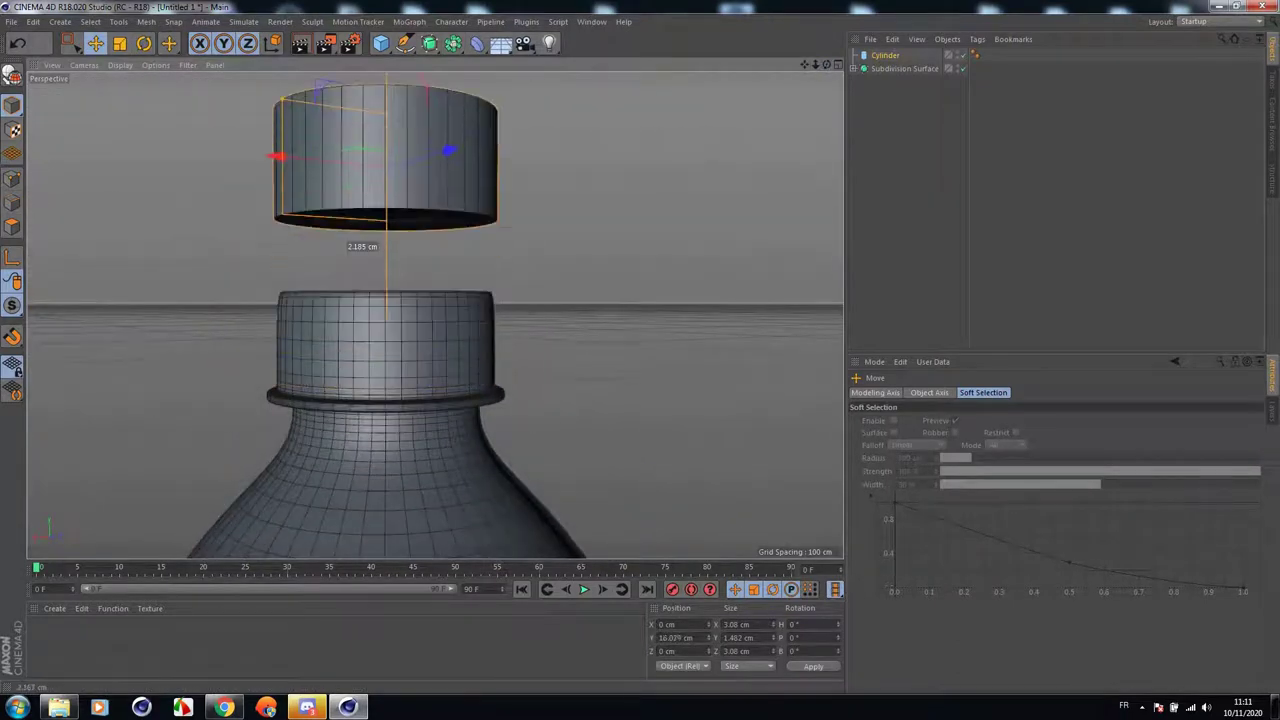
pyautogui.click(957, 68)
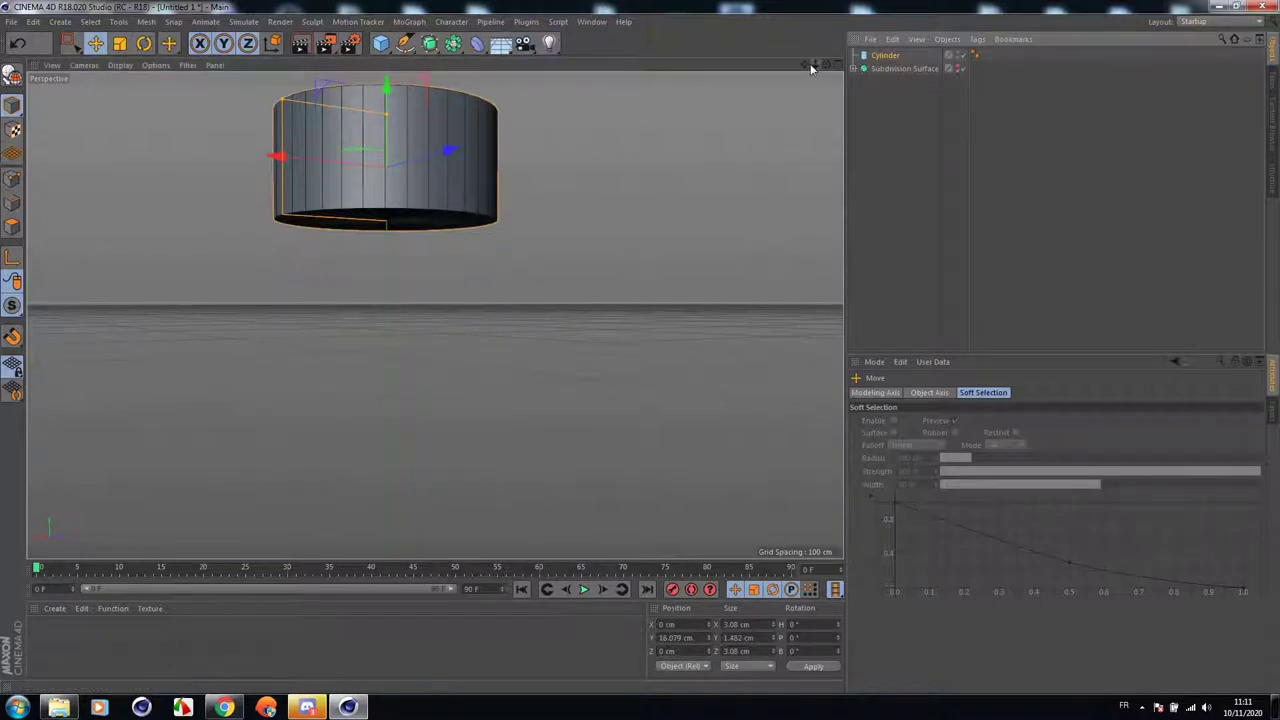
pyautogui.moveTo(813, 66); pyautogui.dragTo(829, 122)
pyautogui.moveTo(815, 65)
pyautogui.mouseDown()
pyautogui.moveTo(826, 40)
pyautogui.moveTo(826, 64)
pyautogui.mouseUp()
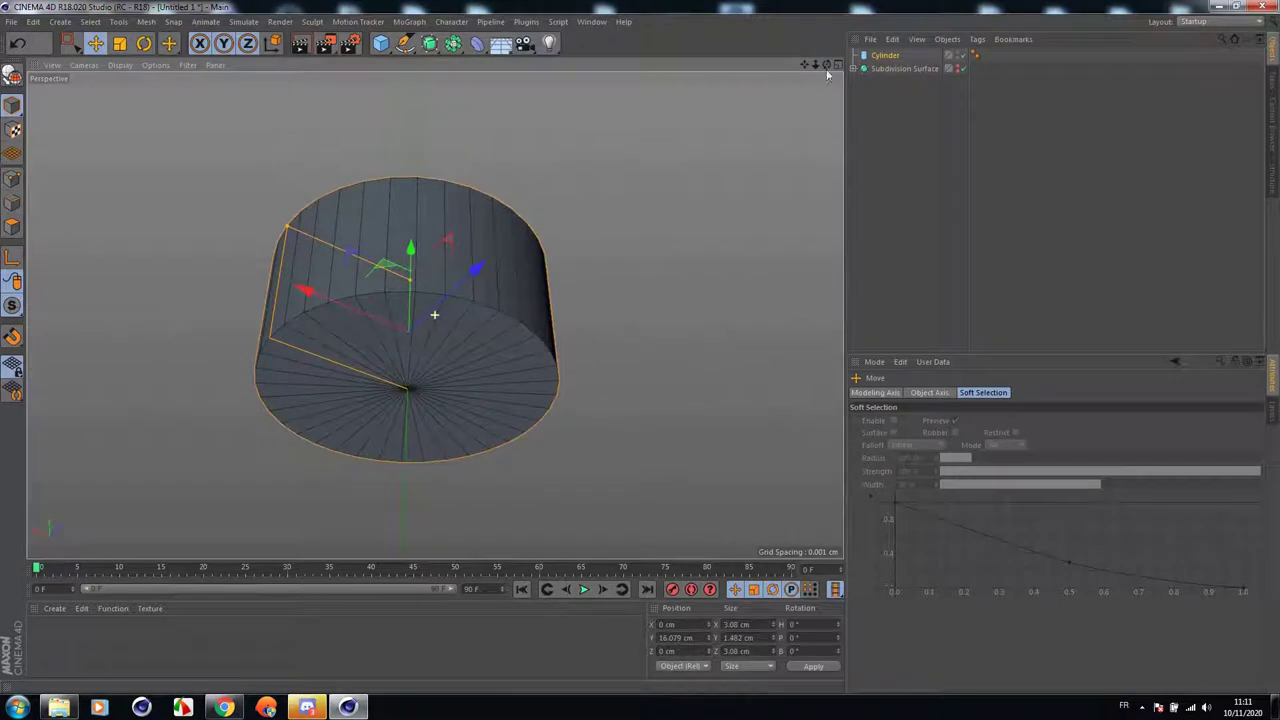
# Try to convert the cap cylinder into an editable polygon object with its current segments.
pyautogui.click(14, 80)
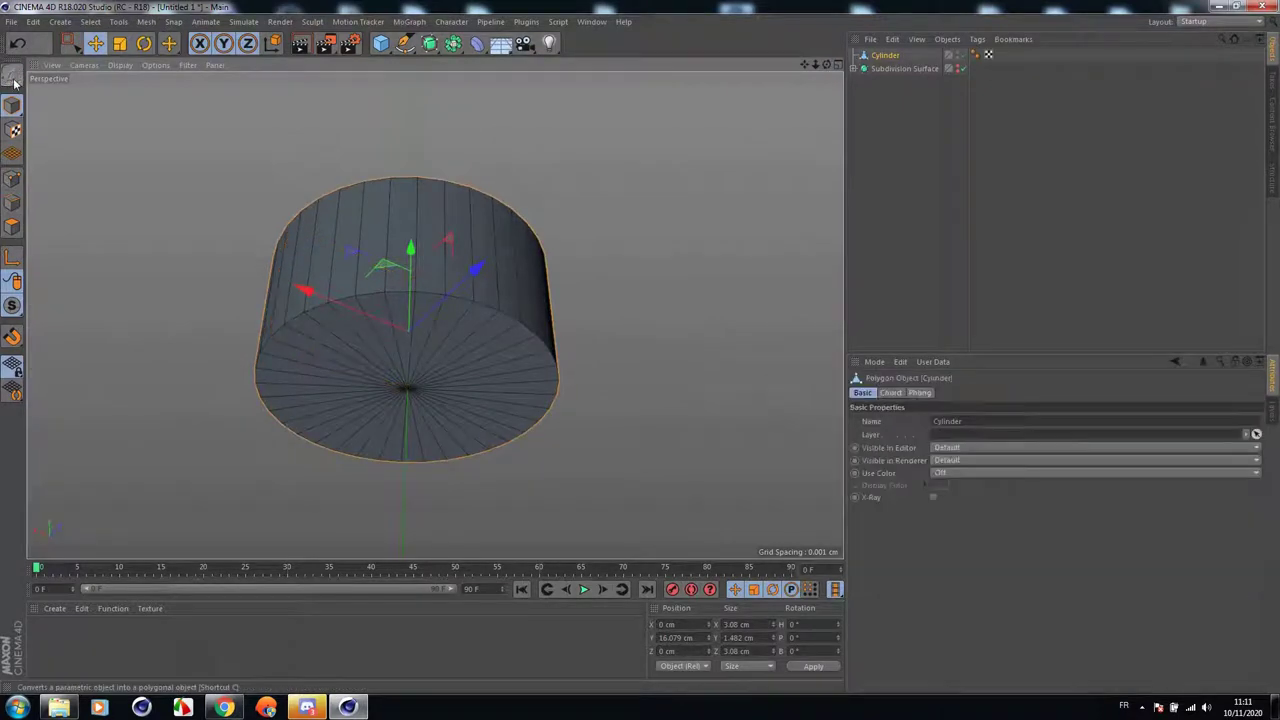
pyautogui.click(14, 229)
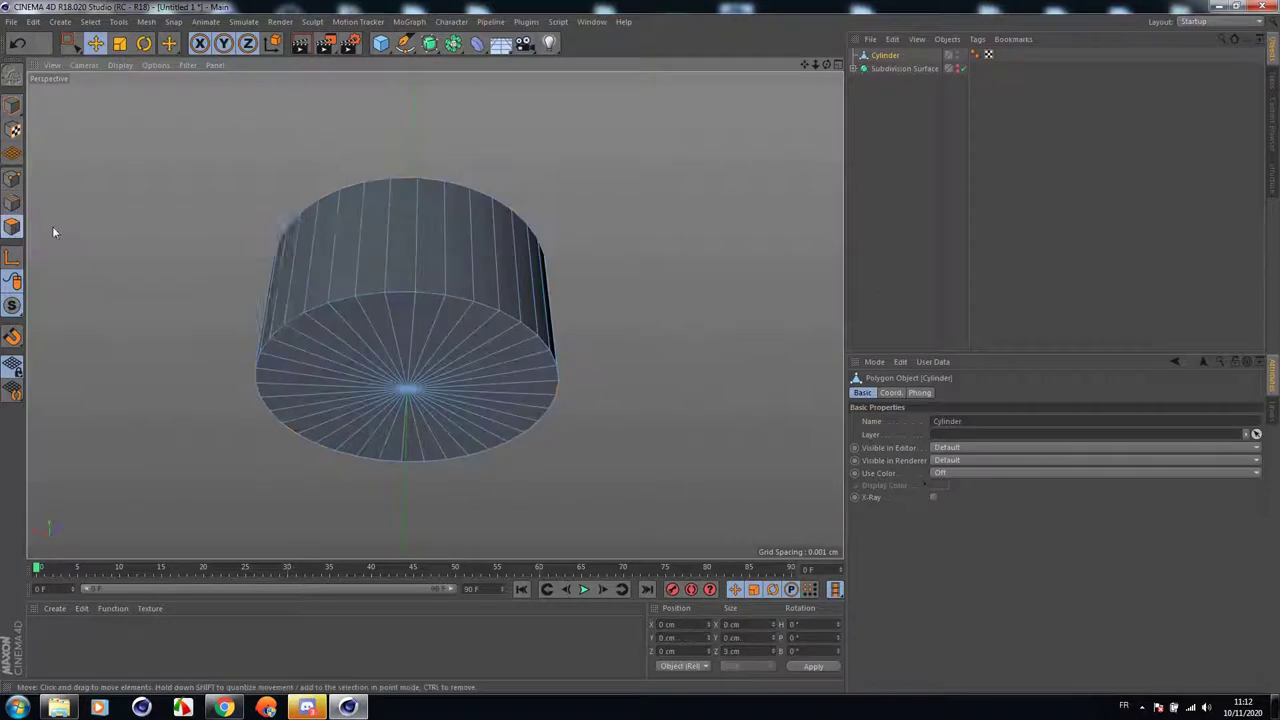
pyautogui.click(18, 44)
# Set the cap cylinder's rotation segments to 12.
pyautogui.click(885, 55)
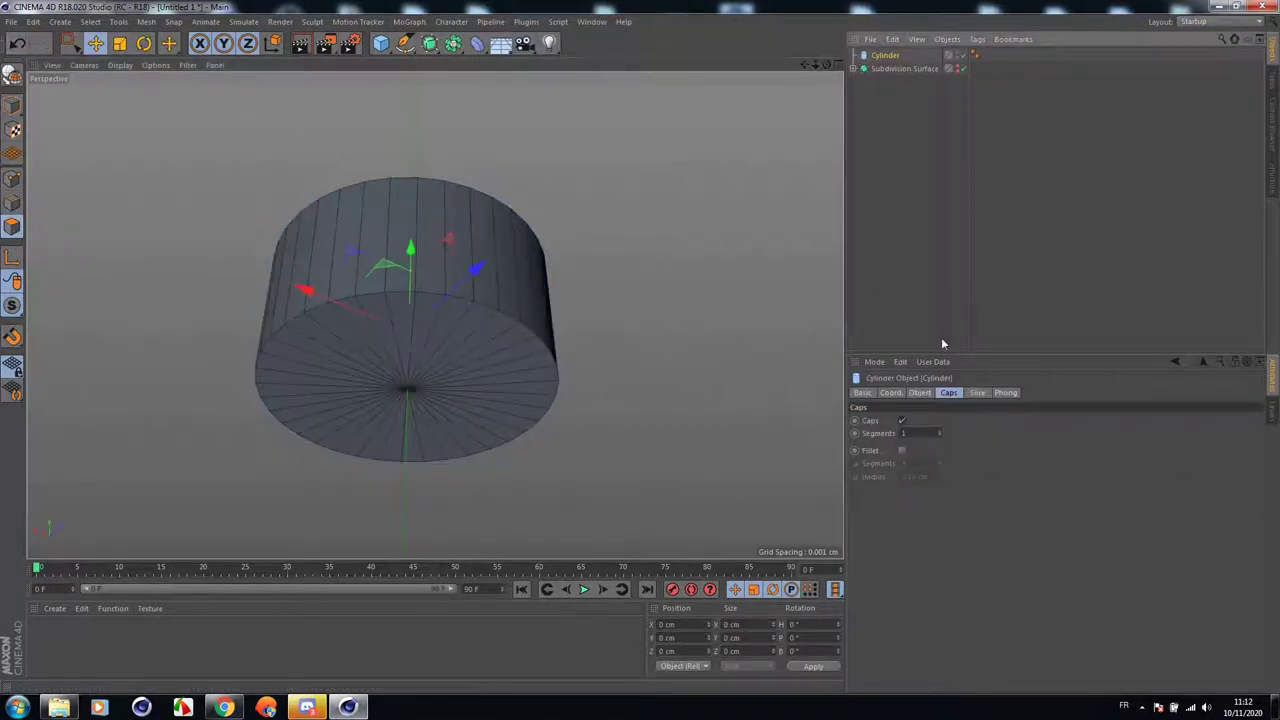
pyautogui.click(919, 392)
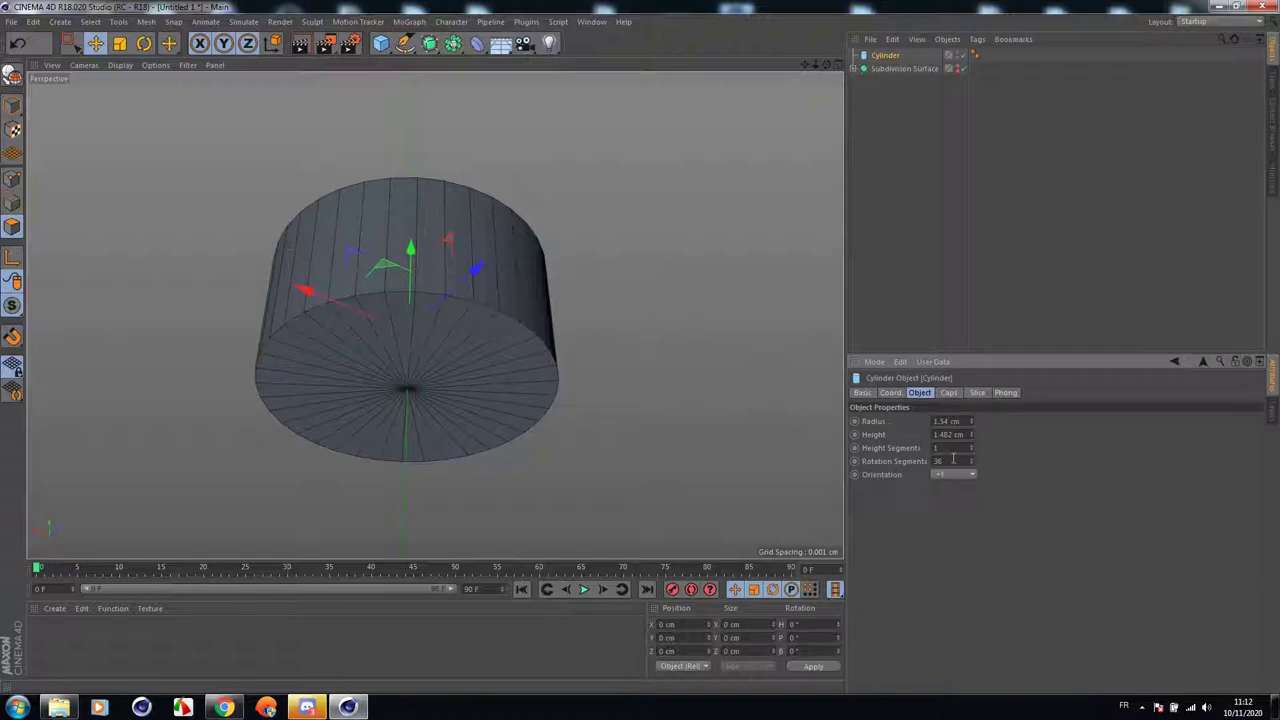
pyautogui.write('12')
pyautogui.press('Return')
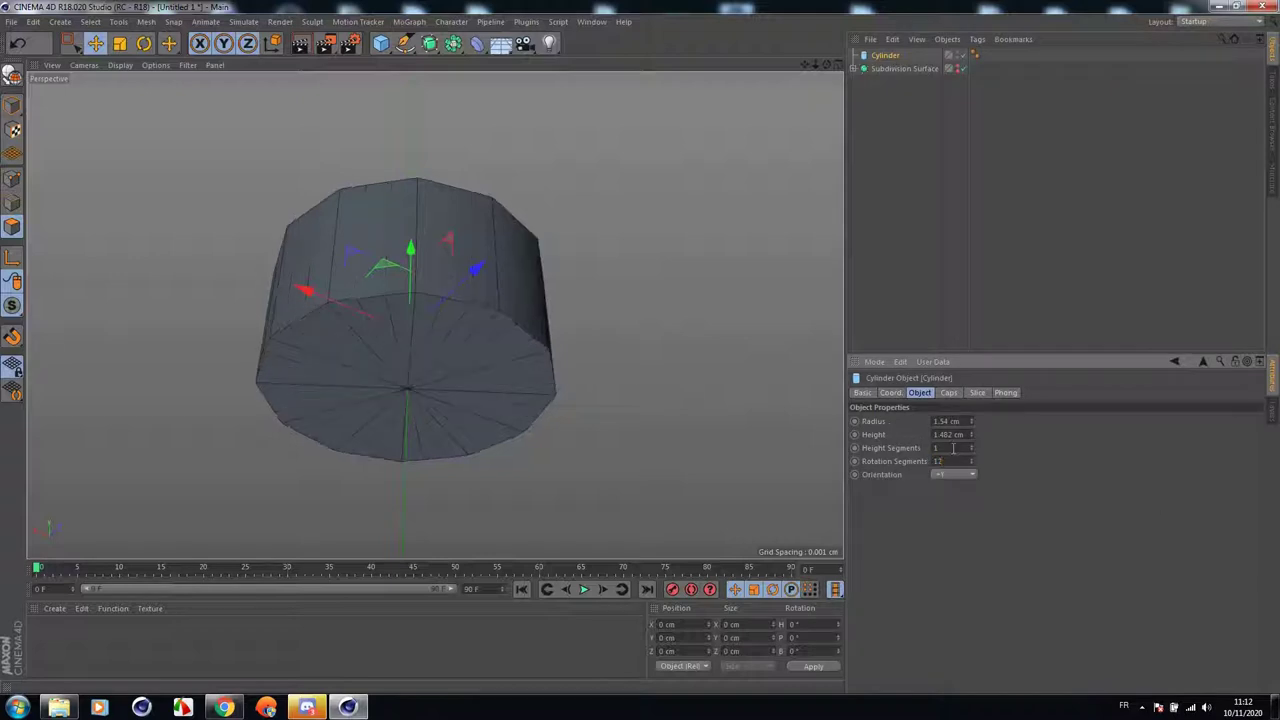
# Convert the cap cylinder into an editable polygon object and optimize all of its faces.
pyautogui.click(13, 77)
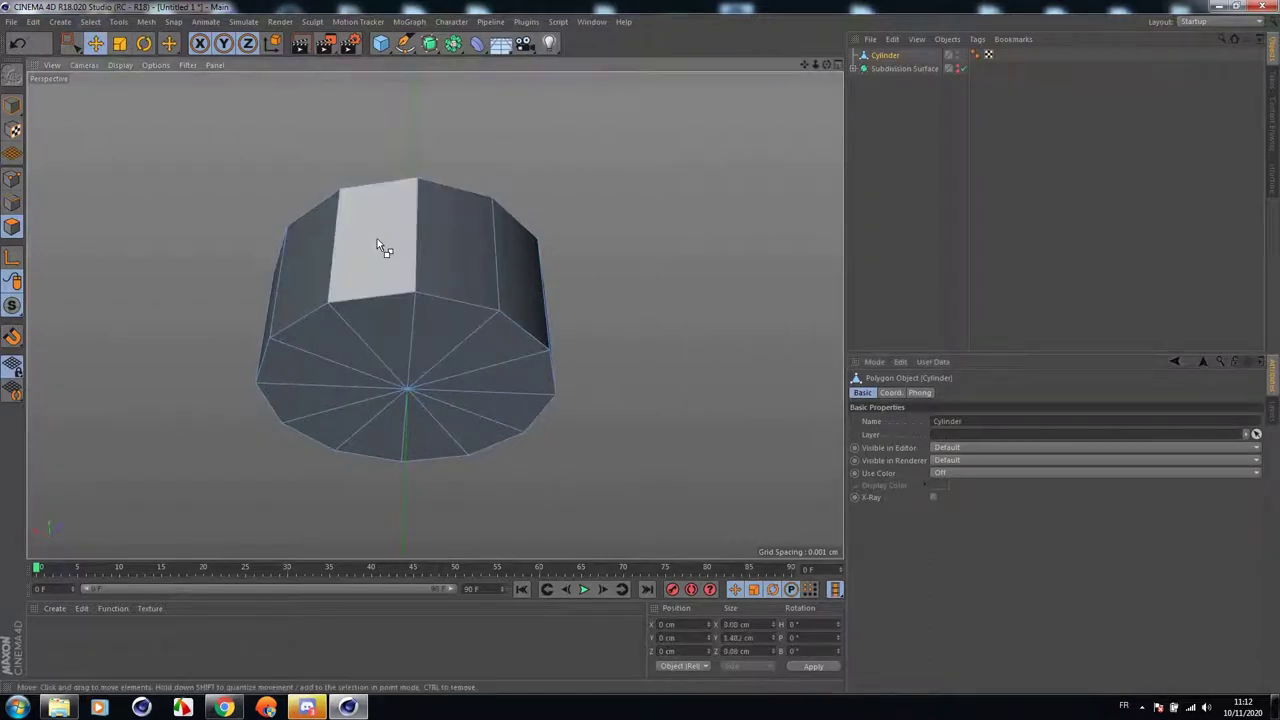
pyautogui.hotkey('ctrl', 'a')
pyautogui.rightClick(463, 307)
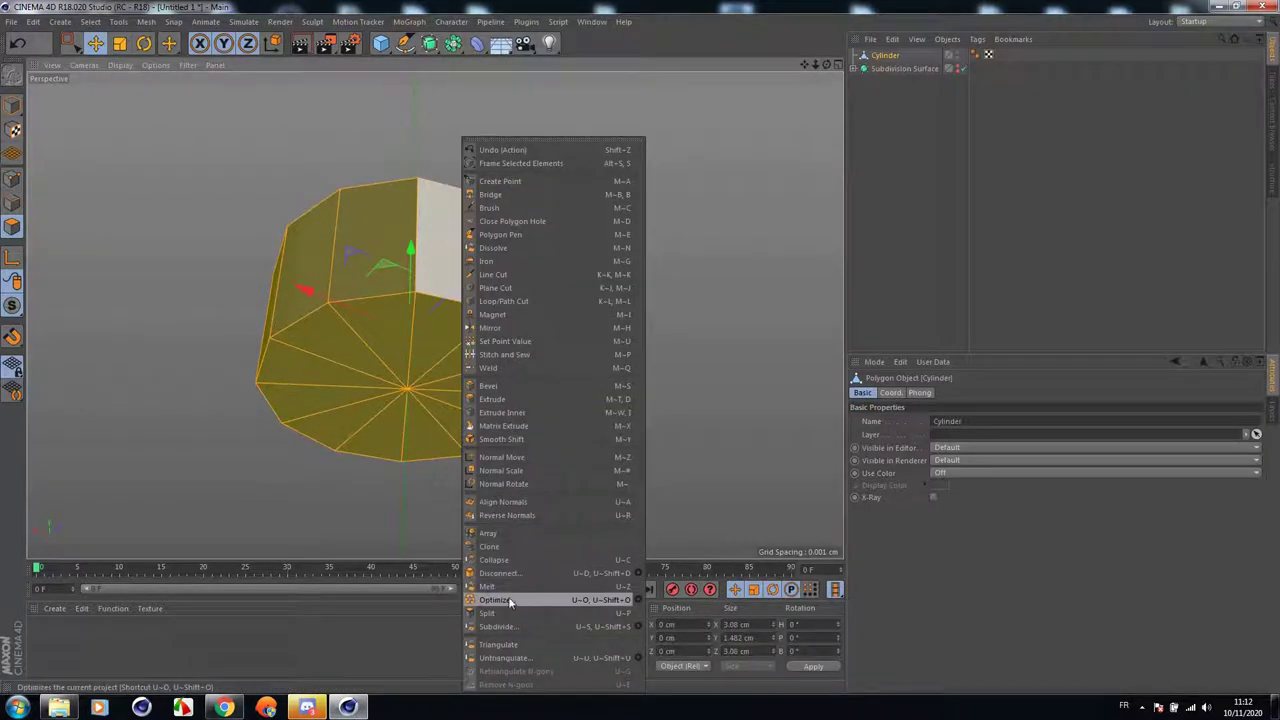
pyautogui.click(510, 602)
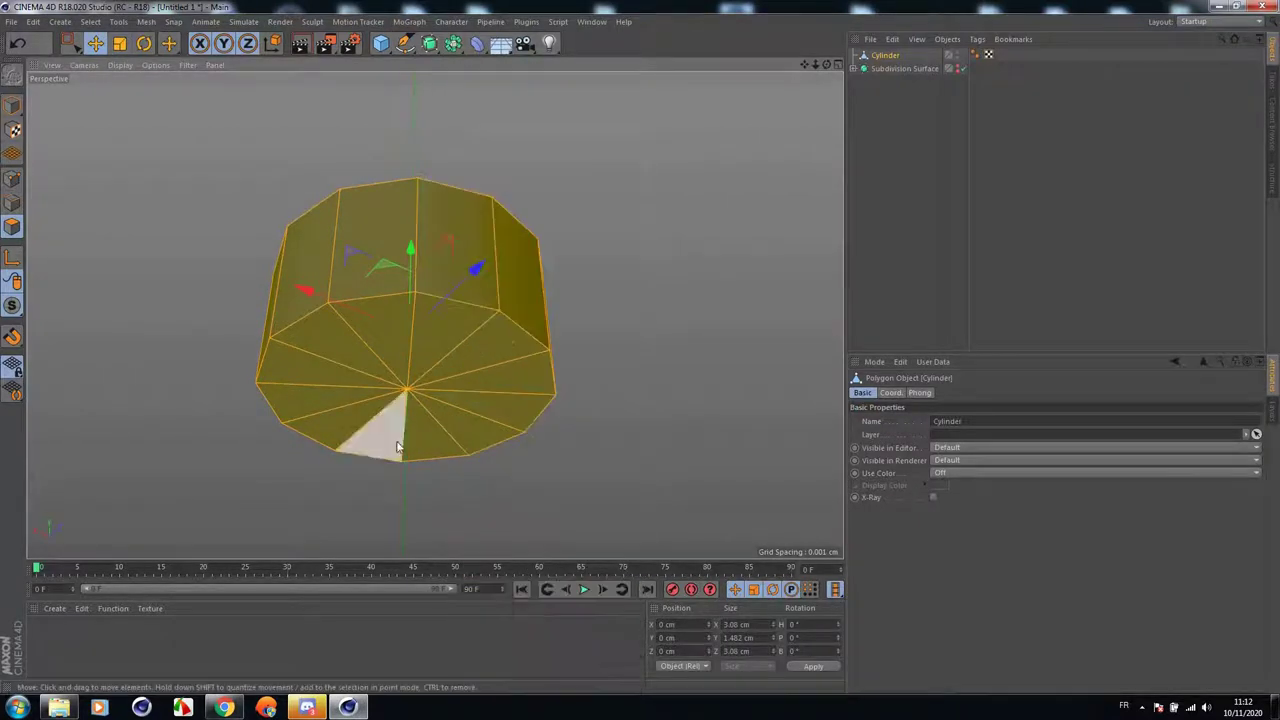
# Loop-select the cap's underside faces and inset them repeatedly by about 0.05 cm to form narrow concentric rings along the rim.
pyautogui.click(88, 21)
pyautogui.click(110, 125)
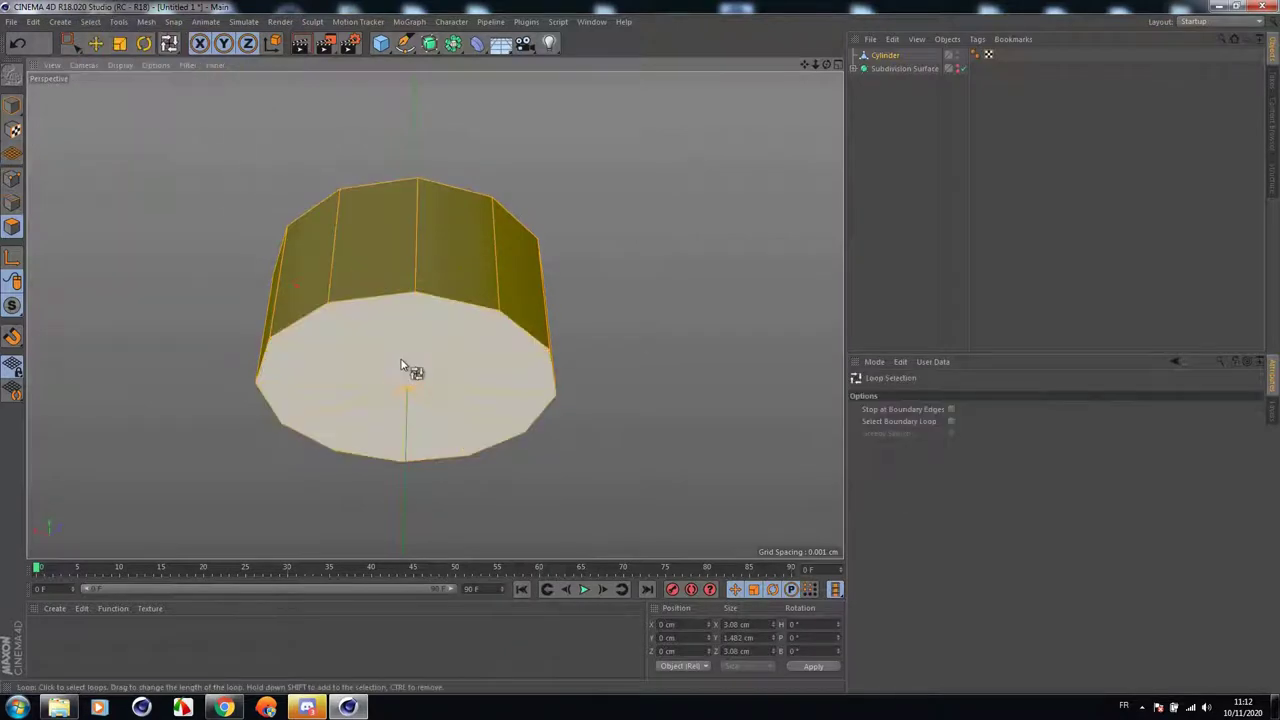
pyautogui.click(404, 366)
pyautogui.rightClick(620, 288)
pyautogui.click(648, 414)
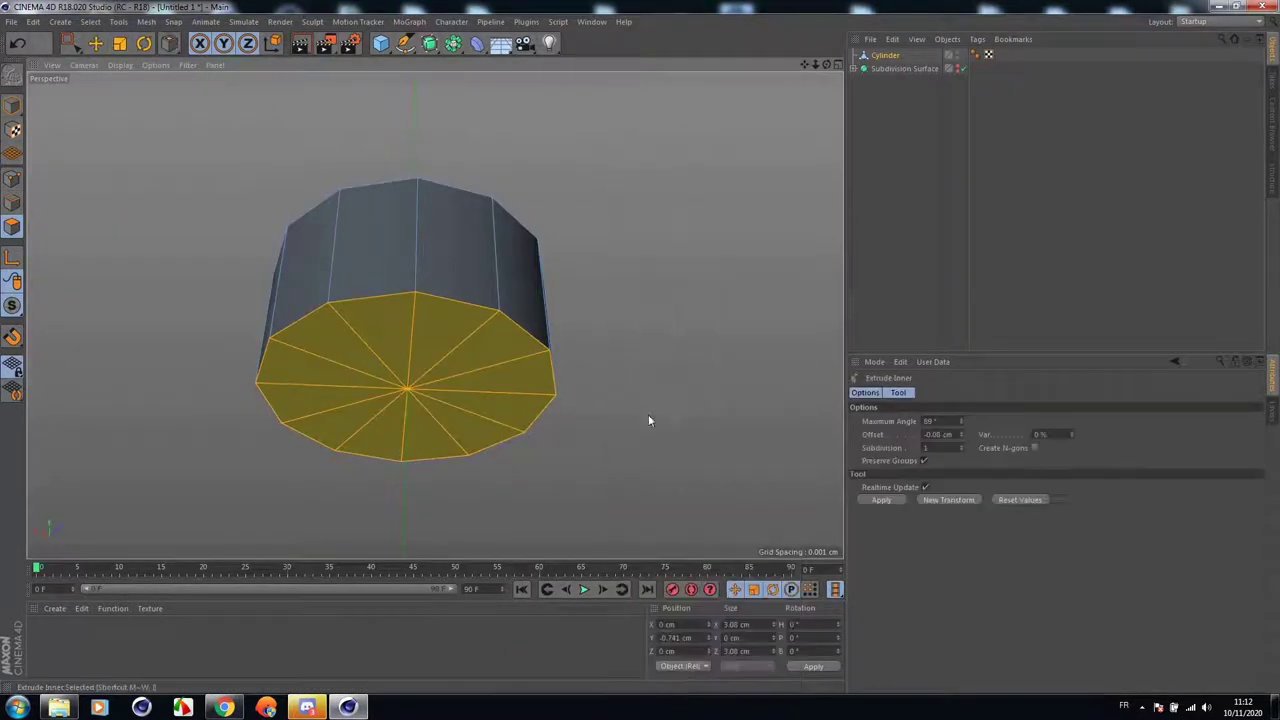
pyautogui.scroll(3, 456, 349)
pyautogui.moveTo(611, 354)
pyautogui.mouseDown()
pyautogui.moveTo(570, 354)
pyautogui.moveTo(605, 354)
pyautogui.moveTo(590, 354)
pyautogui.mouseUp()
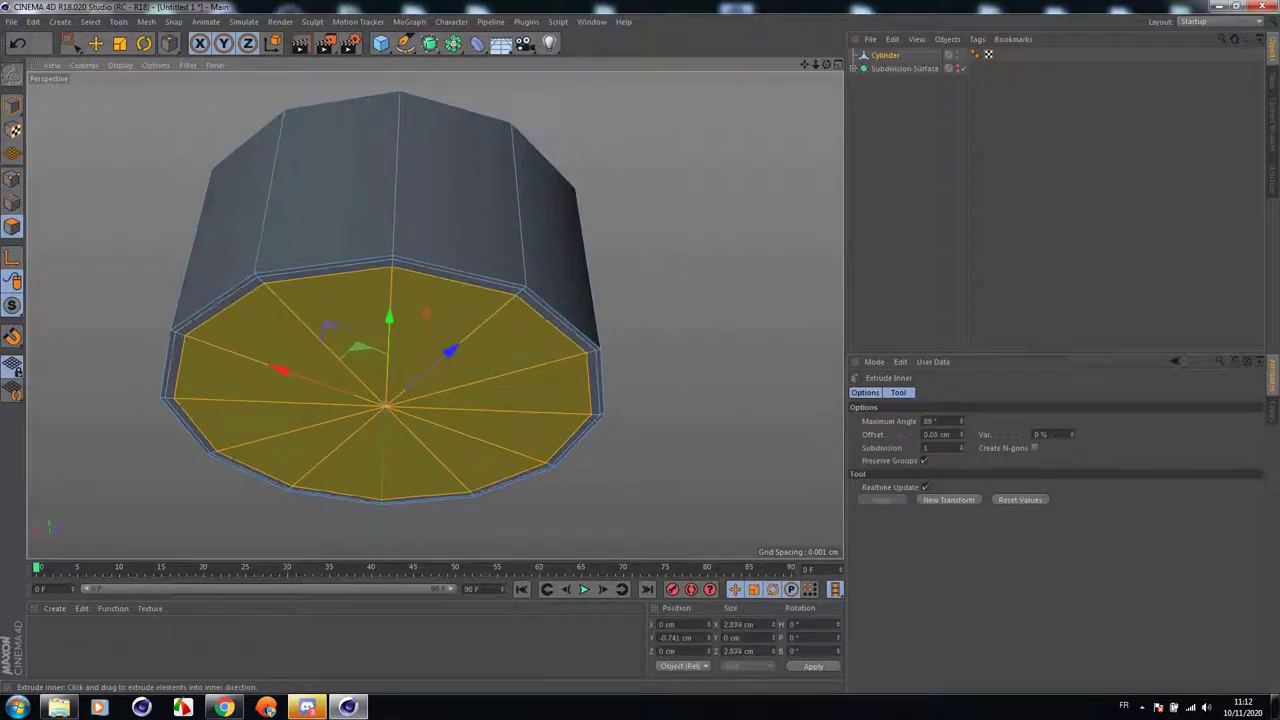
pyautogui.moveTo(686, 306); pyautogui.dragTo(677, 306)
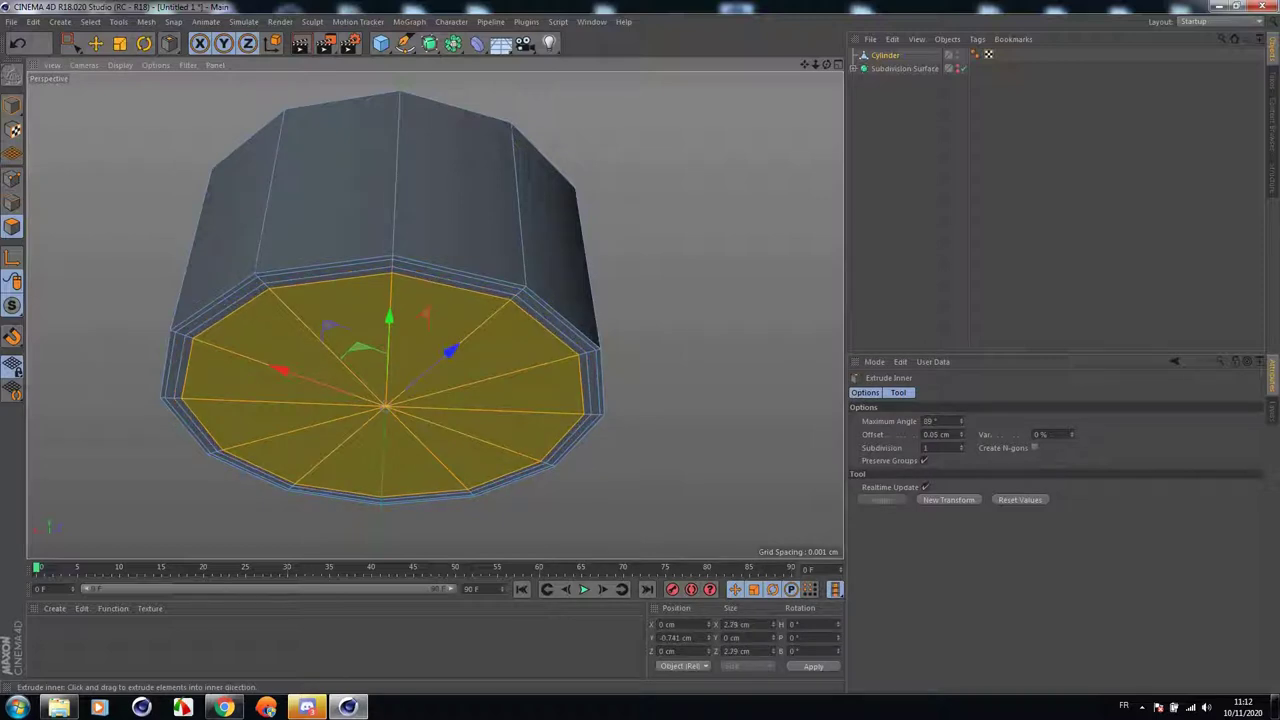
# Try dissolving and then deleting the inset faces on the cap's underside, undoing each attempt.
pyautogui.rightClick(682, 302)
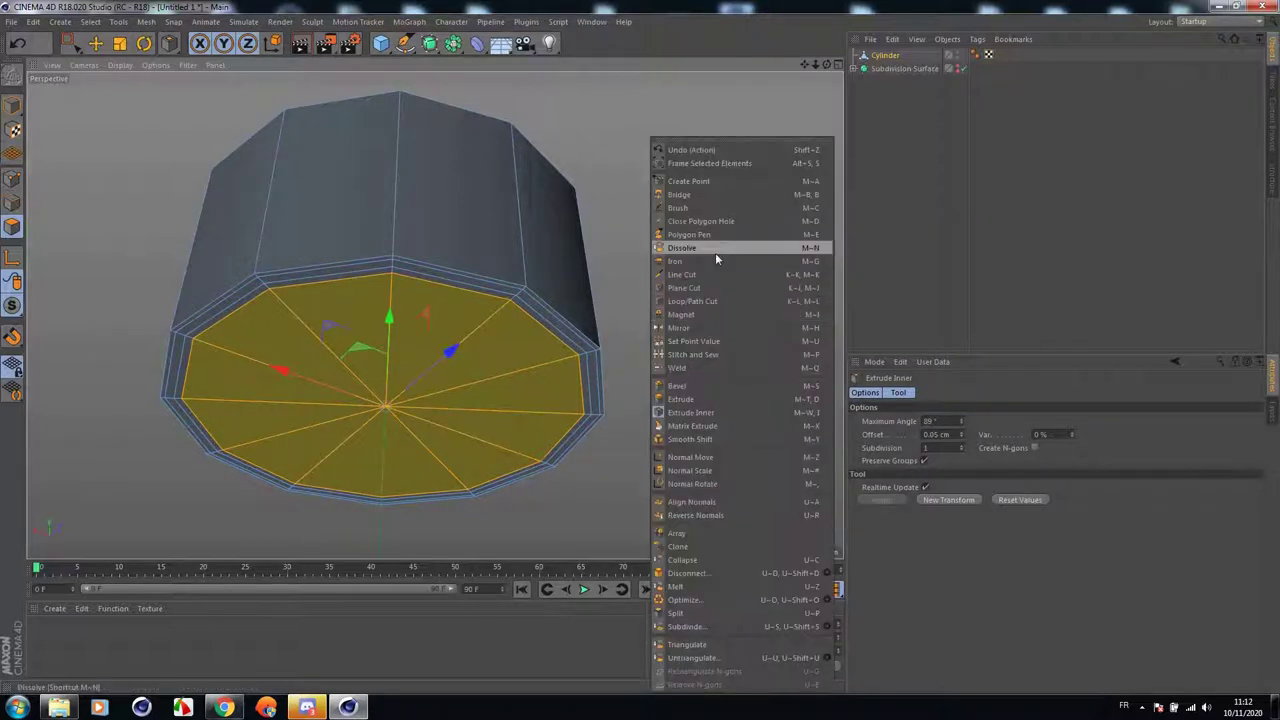
pyautogui.click(714, 250)
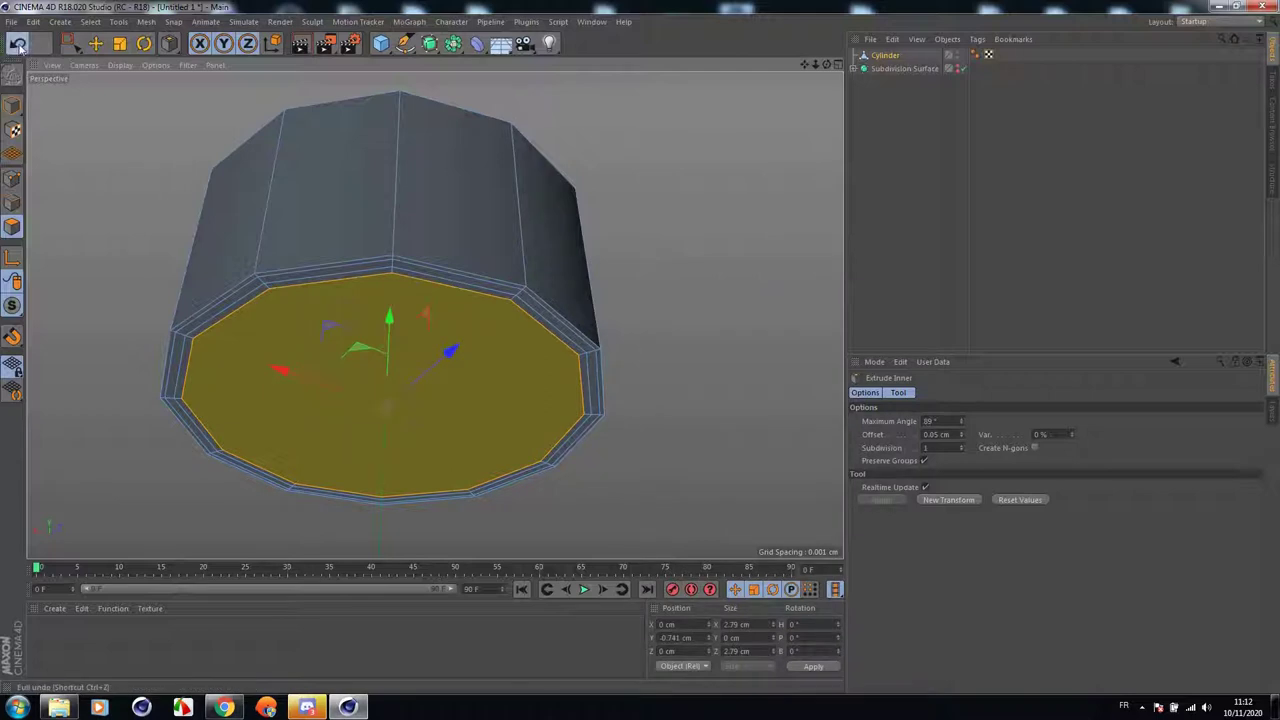
pyautogui.click(17, 44)
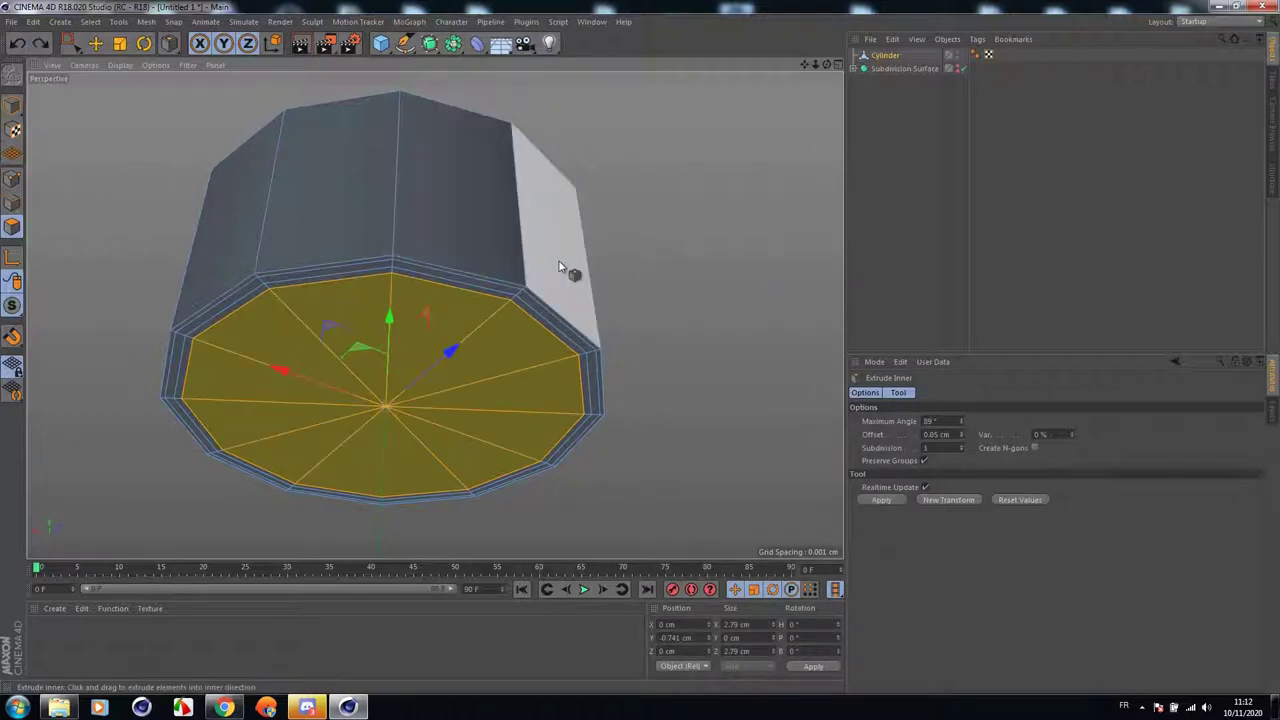
pyautogui.press('Delete')
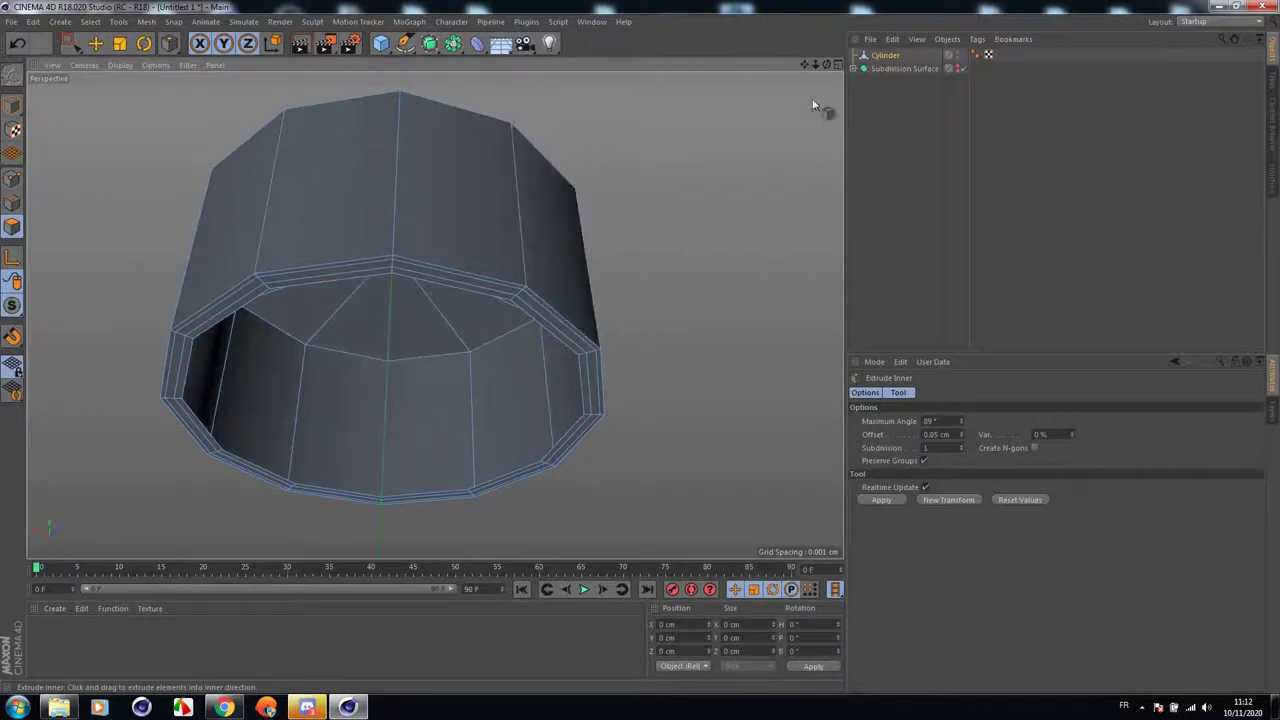
pyautogui.moveTo(827, 65); pyautogui.dragTo(838, 98)
pyautogui.click(17, 44)
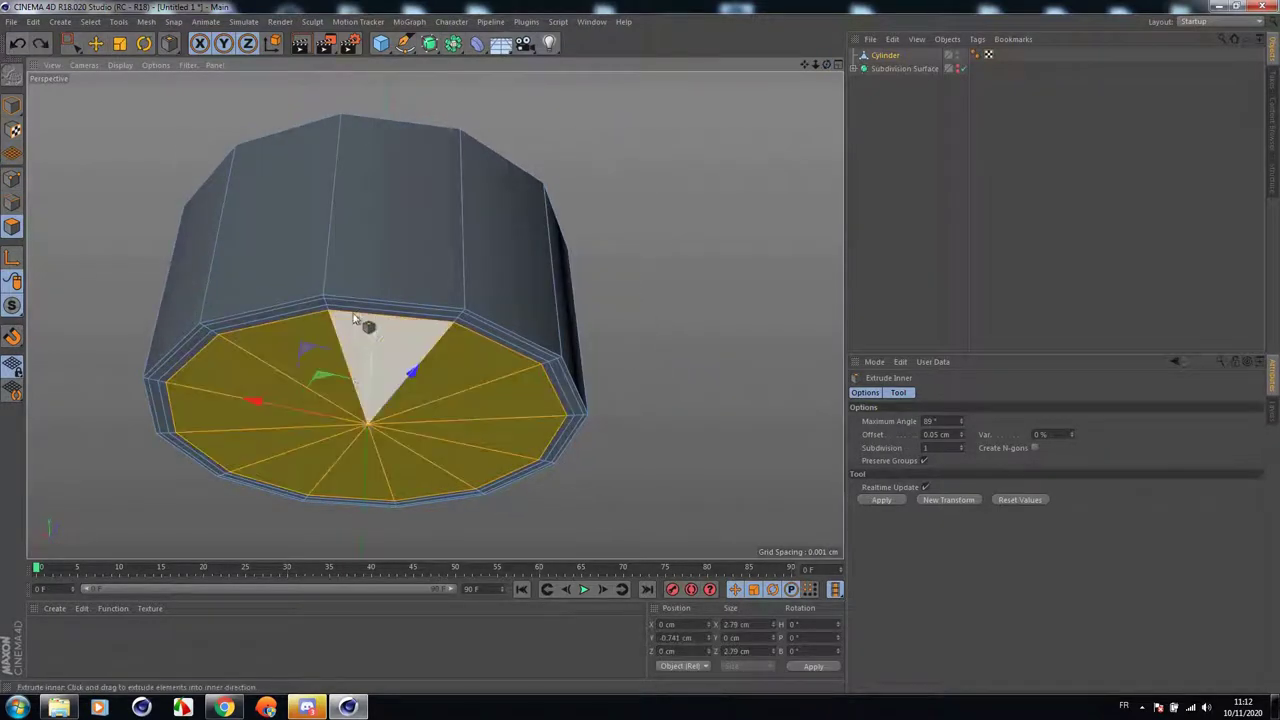
# Move the inset underside faces up into the cap by about 1.02 cm to hollow it out.
pyautogui.click(96, 43)
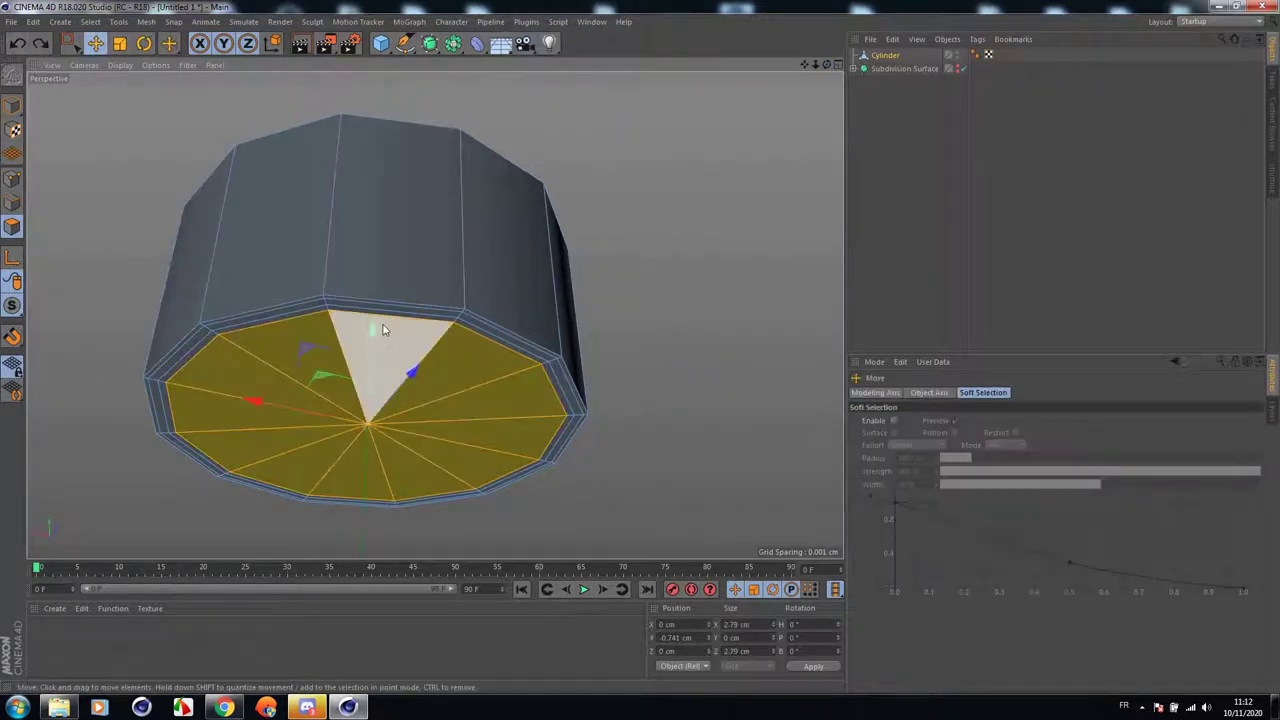
pyautogui.moveTo(371, 329); pyautogui.dragTo(403, 224)
pyautogui.moveTo(827, 64); pyautogui.dragTo(834, 128)
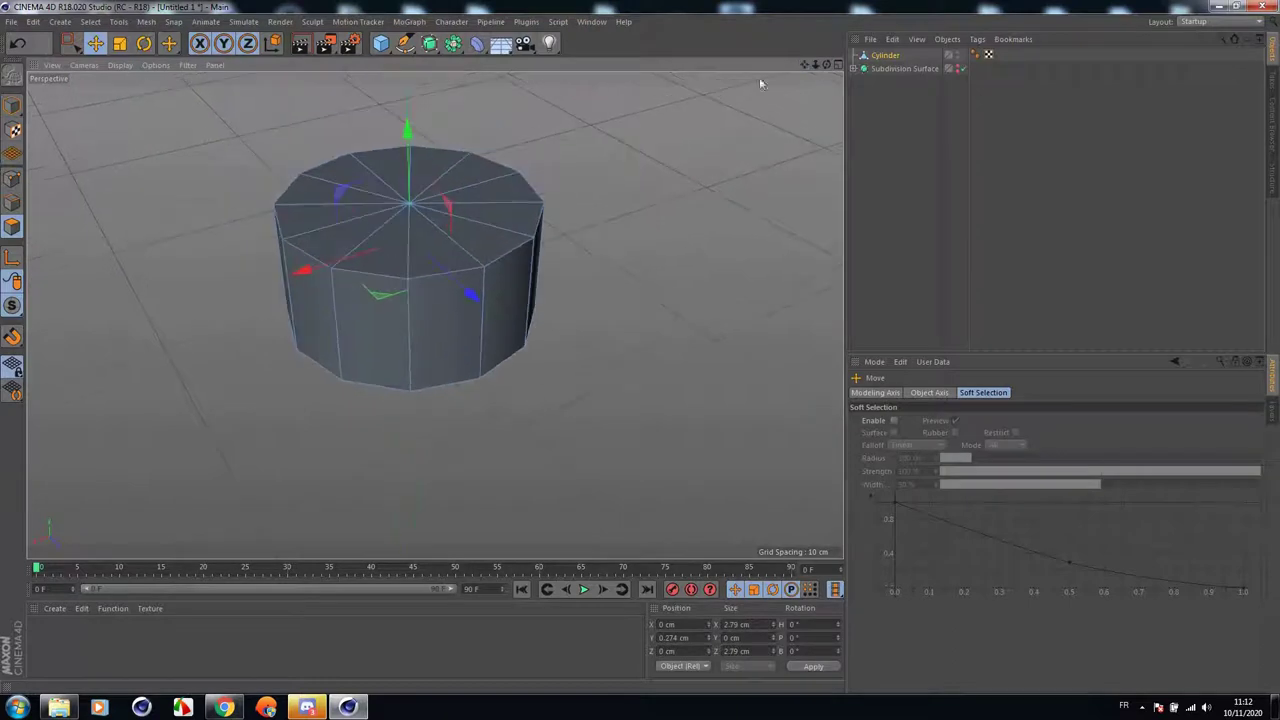
# Loop-select all the triangular faces on top of the cap.
pyautogui.click(168, 48)
pyautogui.click(233, 110)
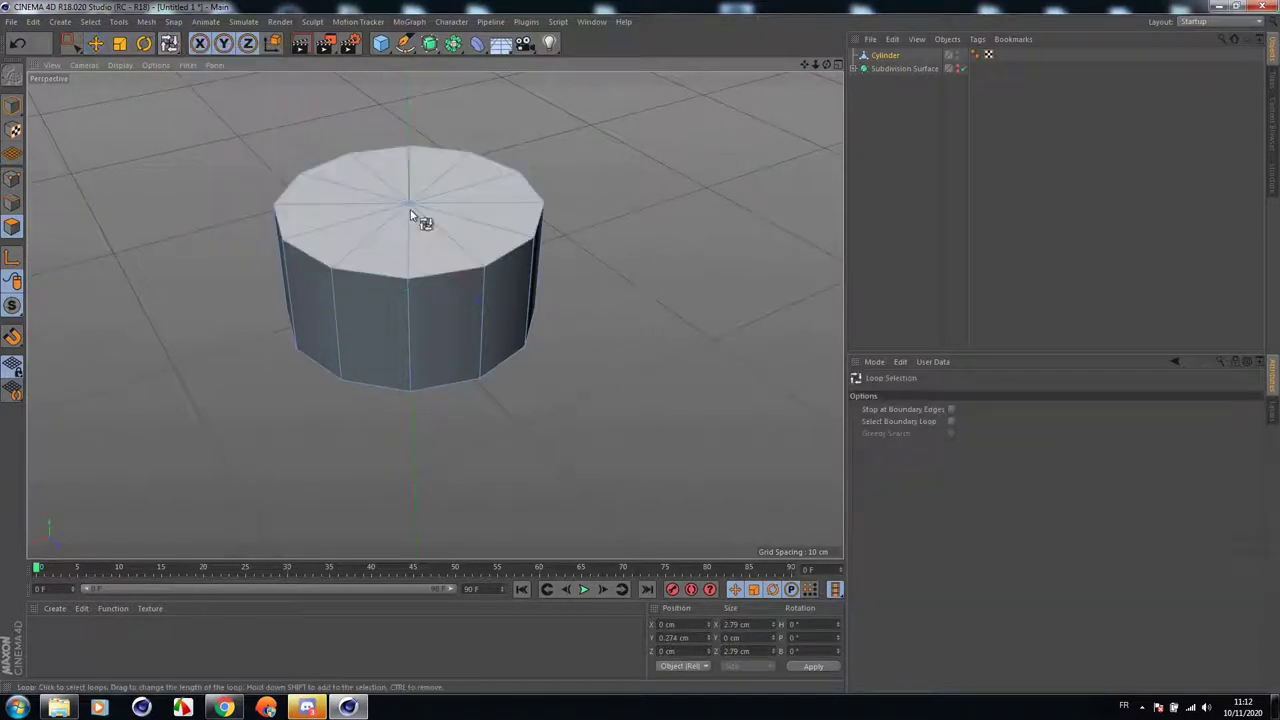
pyautogui.click(449, 229)
pyautogui.scroll(2, 634, 165)
# Try insetting the cap's top faces, adding a Subdivision Surface to the cap and lowering the inset faces.
pyautogui.rightClick(635, 165)
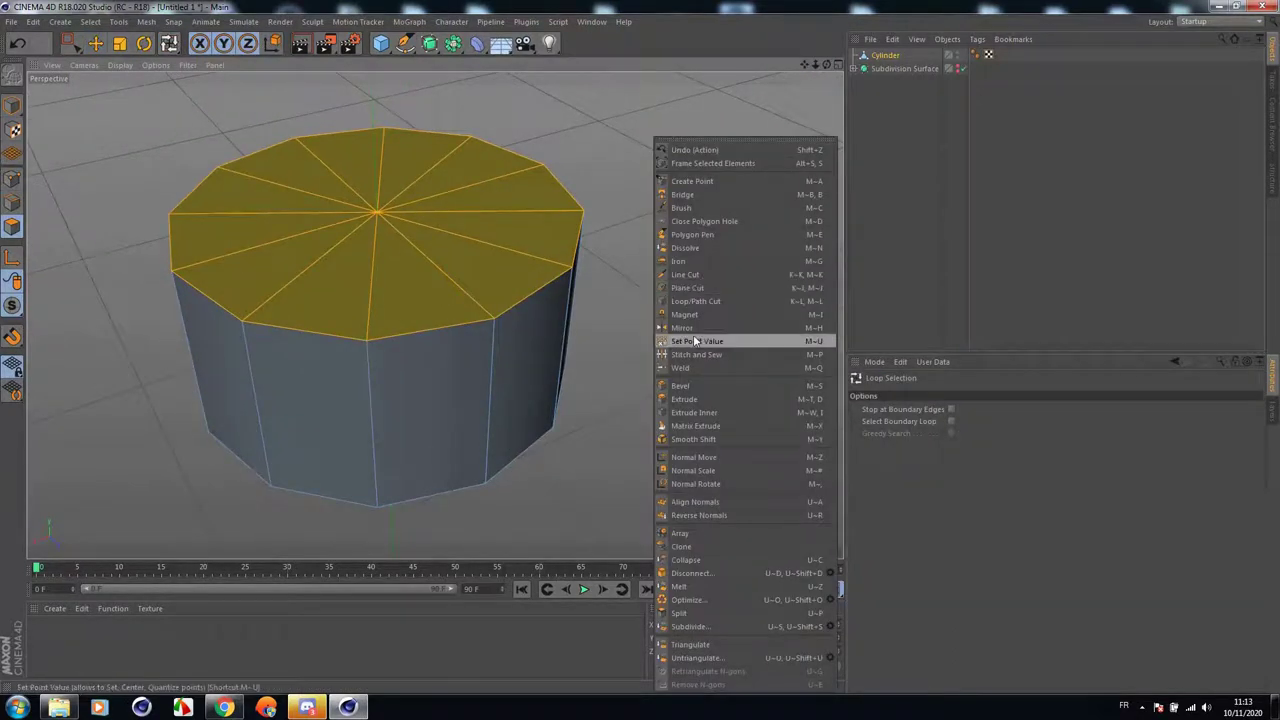
pyautogui.click(692, 412)
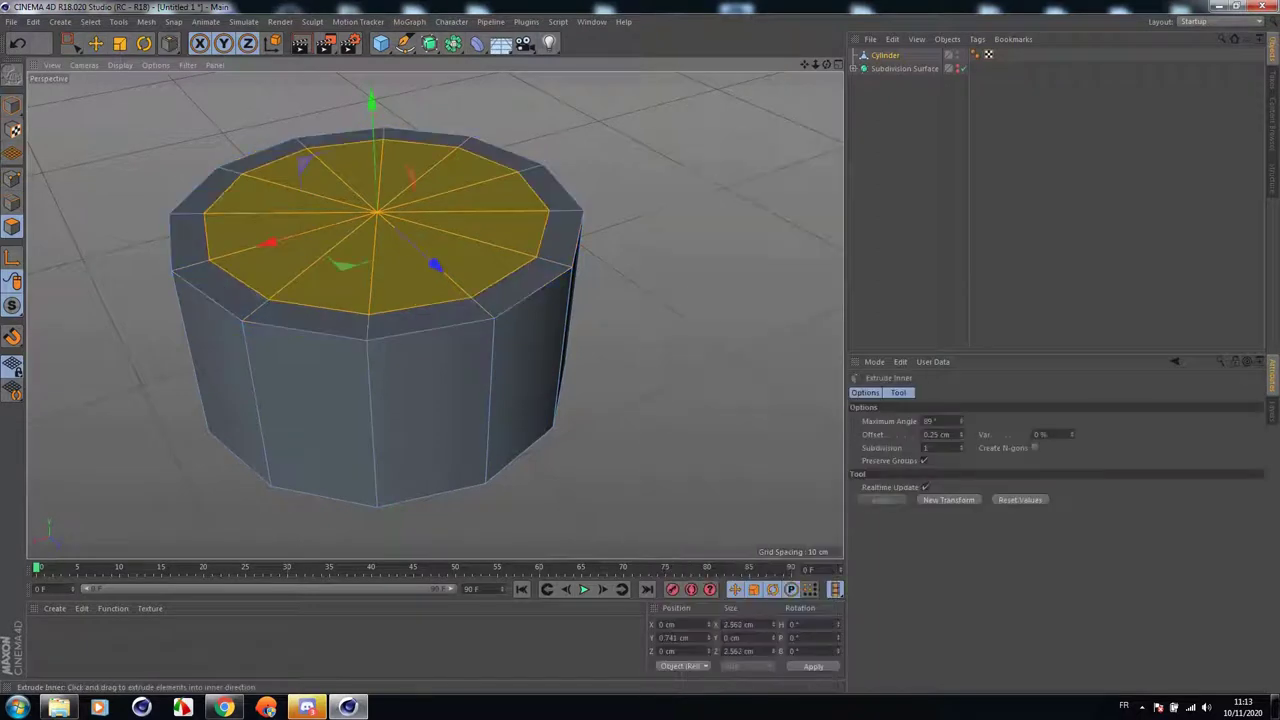
pyautogui.moveTo(690, 282); pyautogui.dragTo(675, 282)
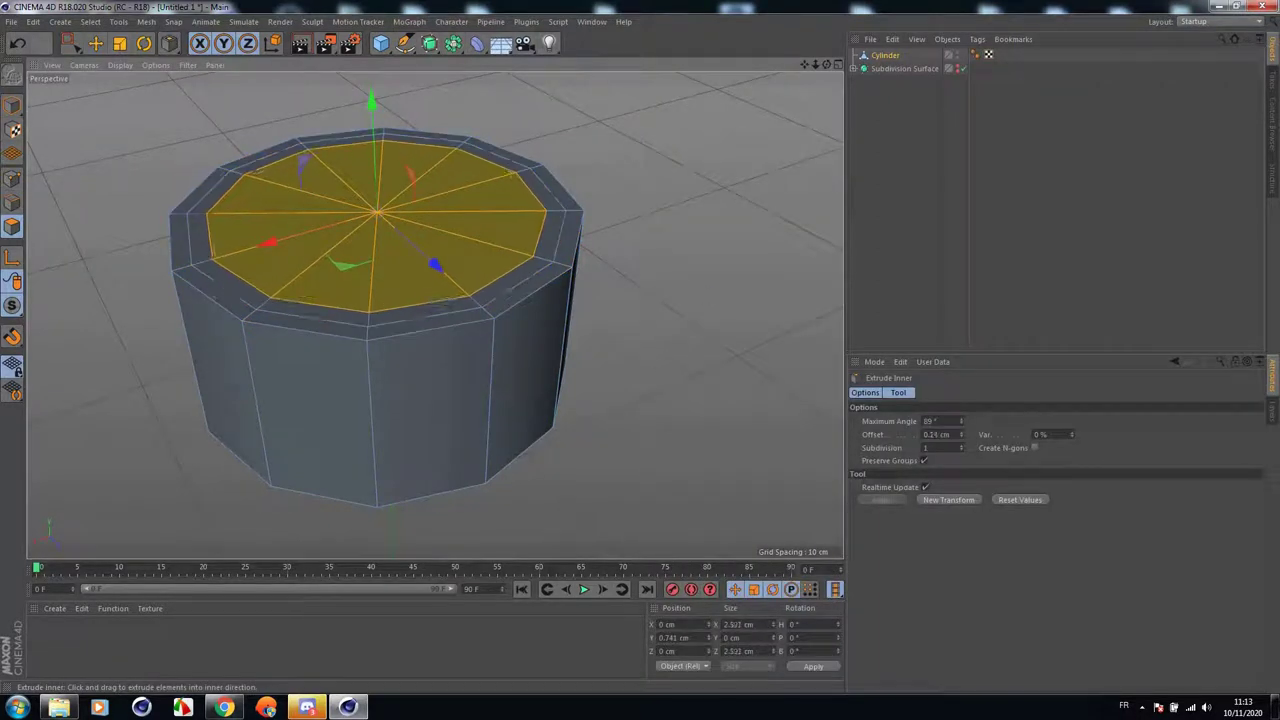
pyautogui.keyDown('alt'); pyautogui.click(430, 47); pyautogui.keyUp('alt')
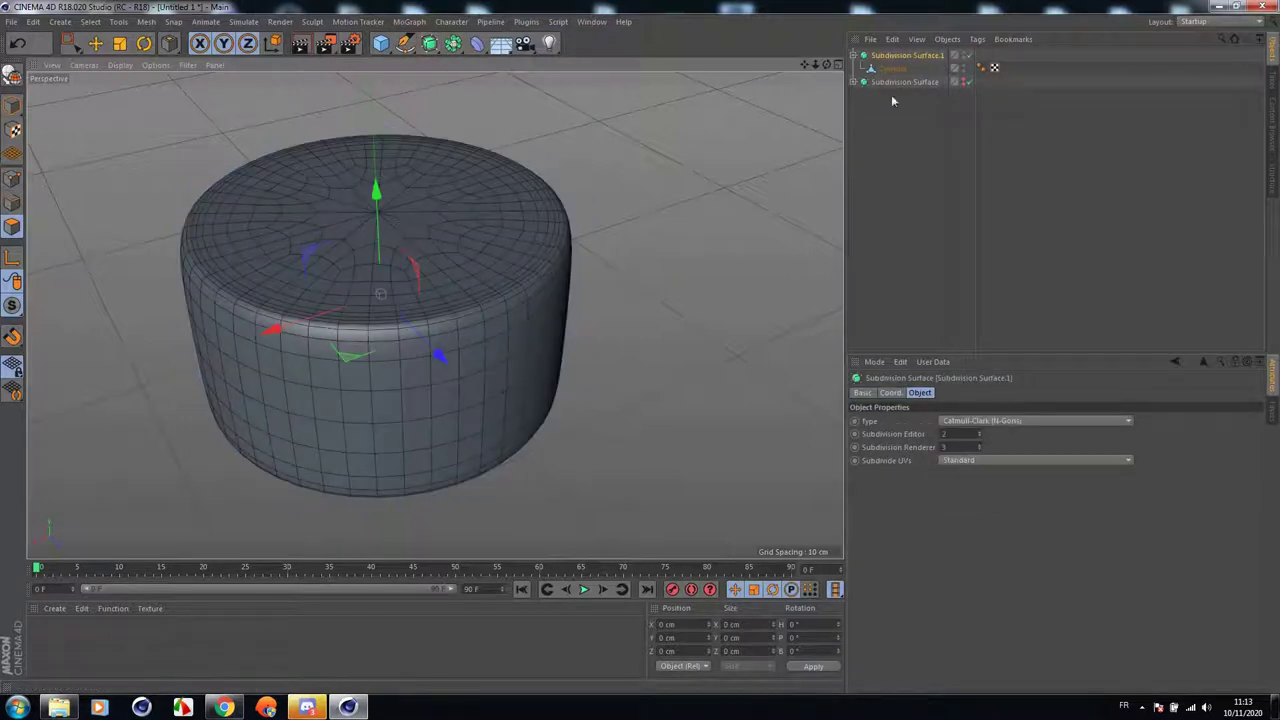
pyautogui.click(893, 69)
pyautogui.scroll(3, 423, 189)
pyautogui.moveTo(361, 117); pyautogui.dragTo(367, 129)
# Undo the changes back to the plain cap with its original top faces selected.
pyautogui.click(12, 44)
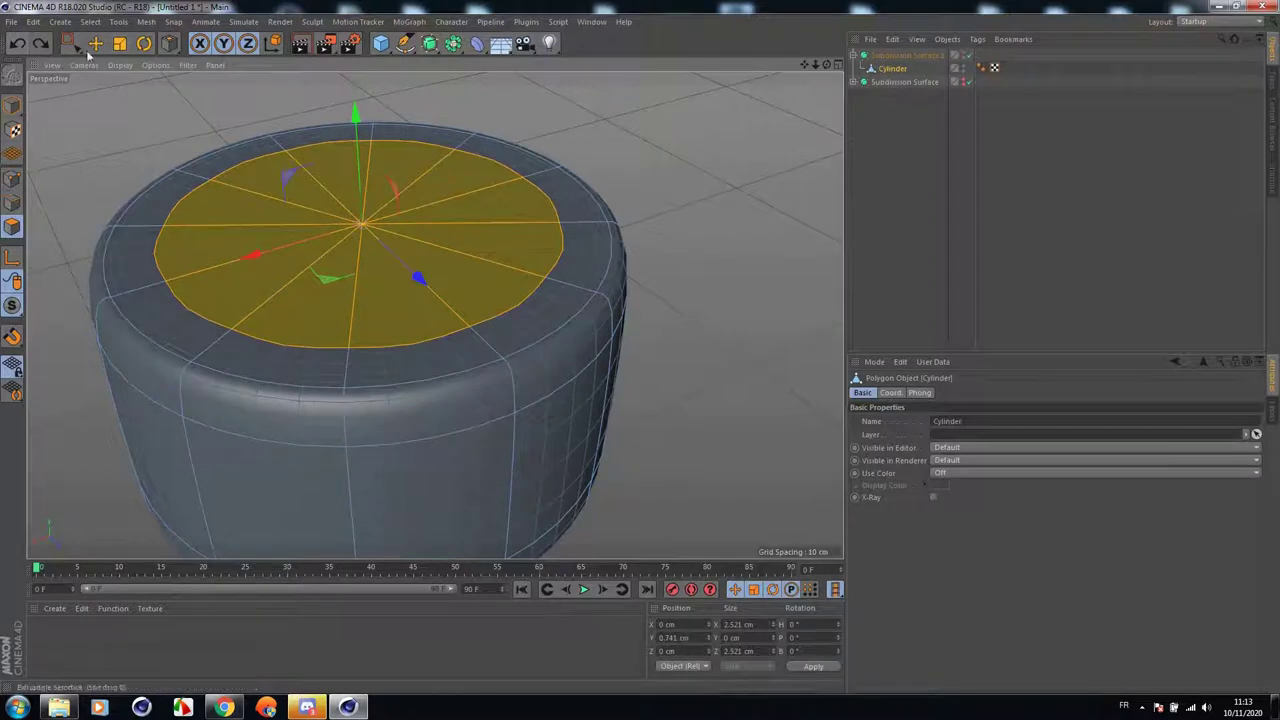
pyautogui.click(12, 44)
pyautogui.click(12, 44)
pyautogui.click(12, 44)
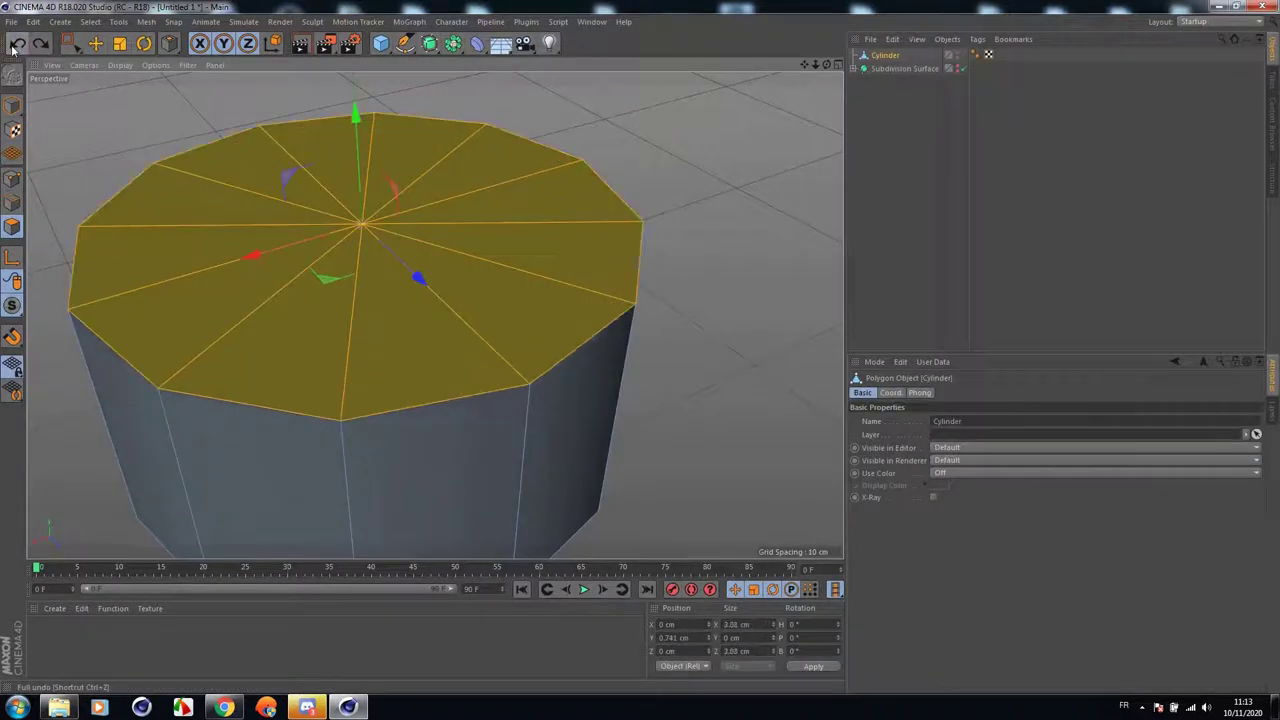
# Smooth the cap with a Subdivision Surface and inset its top faces twice to form two concentric rings.
pyautogui.keyDown('alt'); pyautogui.click(453, 43); pyautogui.keyUp('alt')
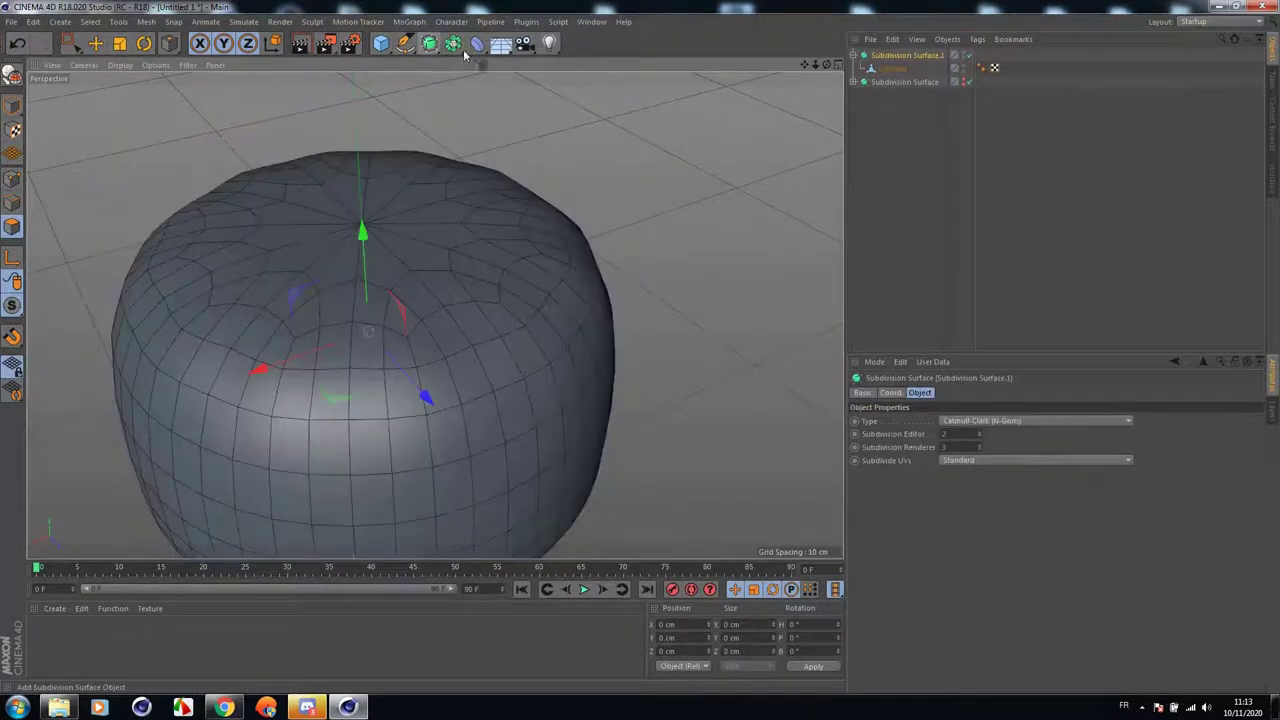
pyautogui.click(892, 68)
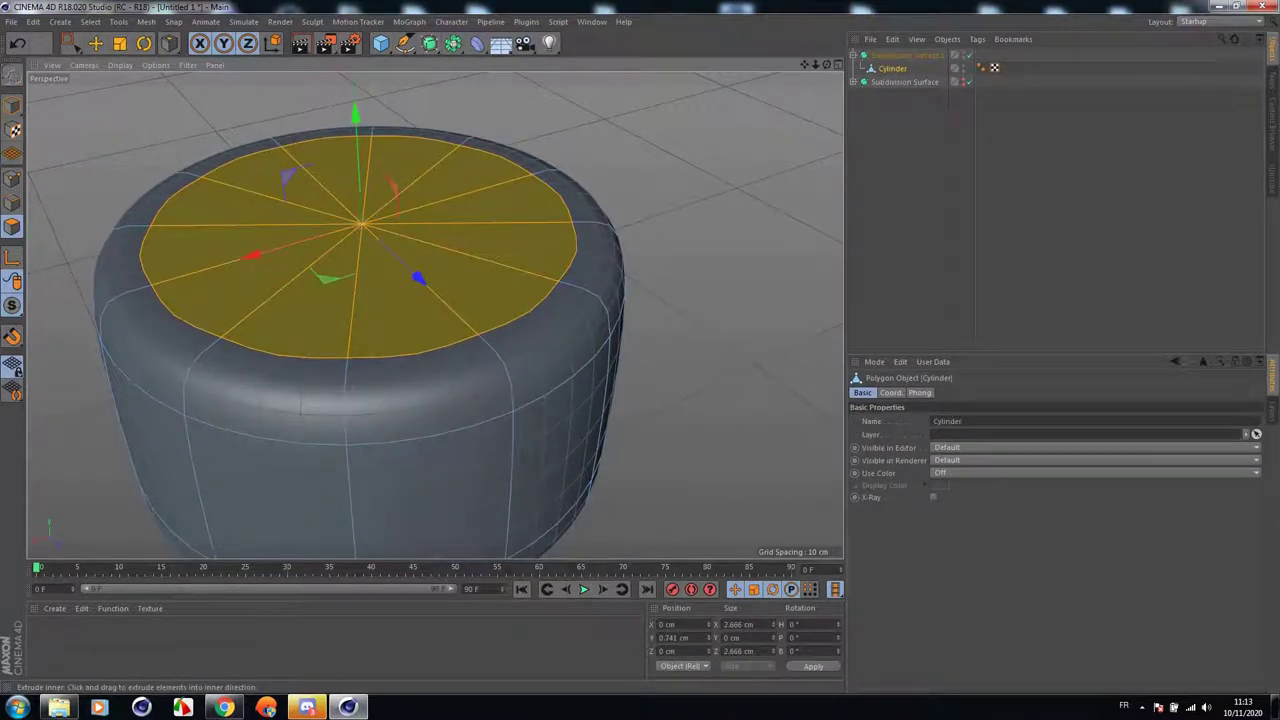
pyautogui.moveTo(730, 138); pyautogui.dragTo(695, 146)
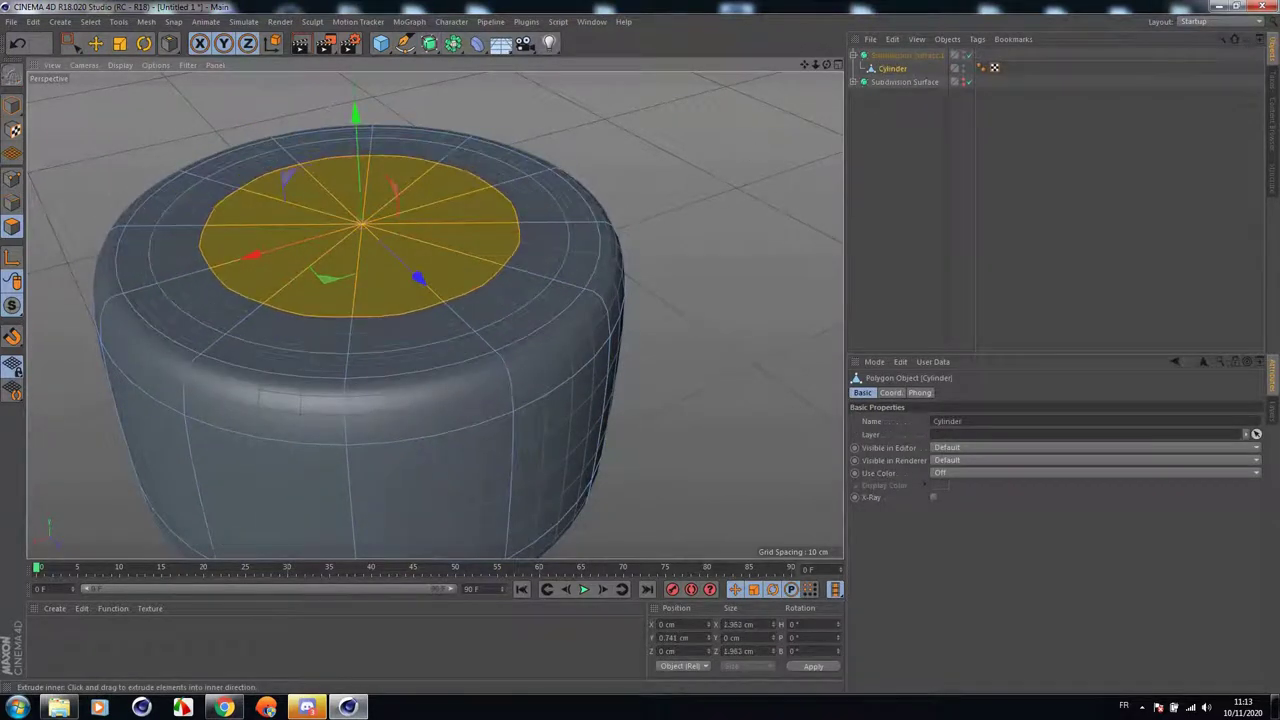
# Lower the inner top faces by about 0.1 cm and add loop cuts on both sides of the recess edge, at about 88% and 48%.
pyautogui.moveTo(353, 110); pyautogui.dragTo(355, 130)
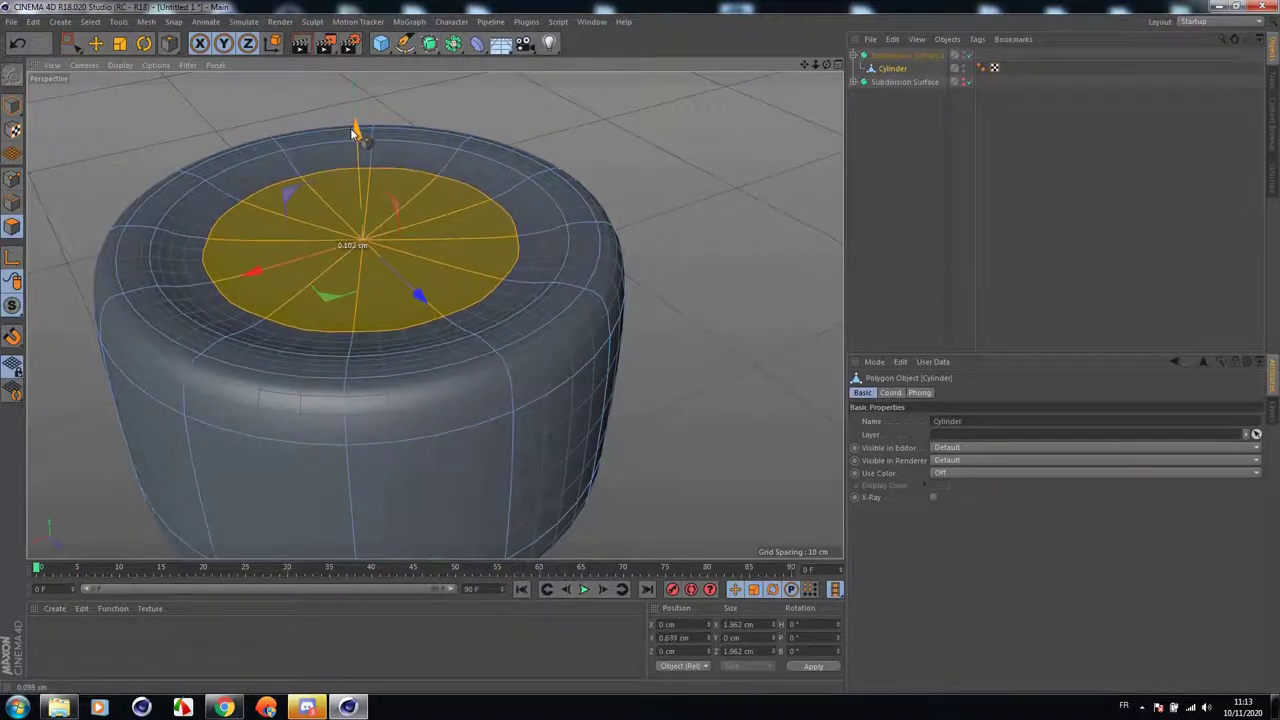
pyautogui.rightClick(662, 141)
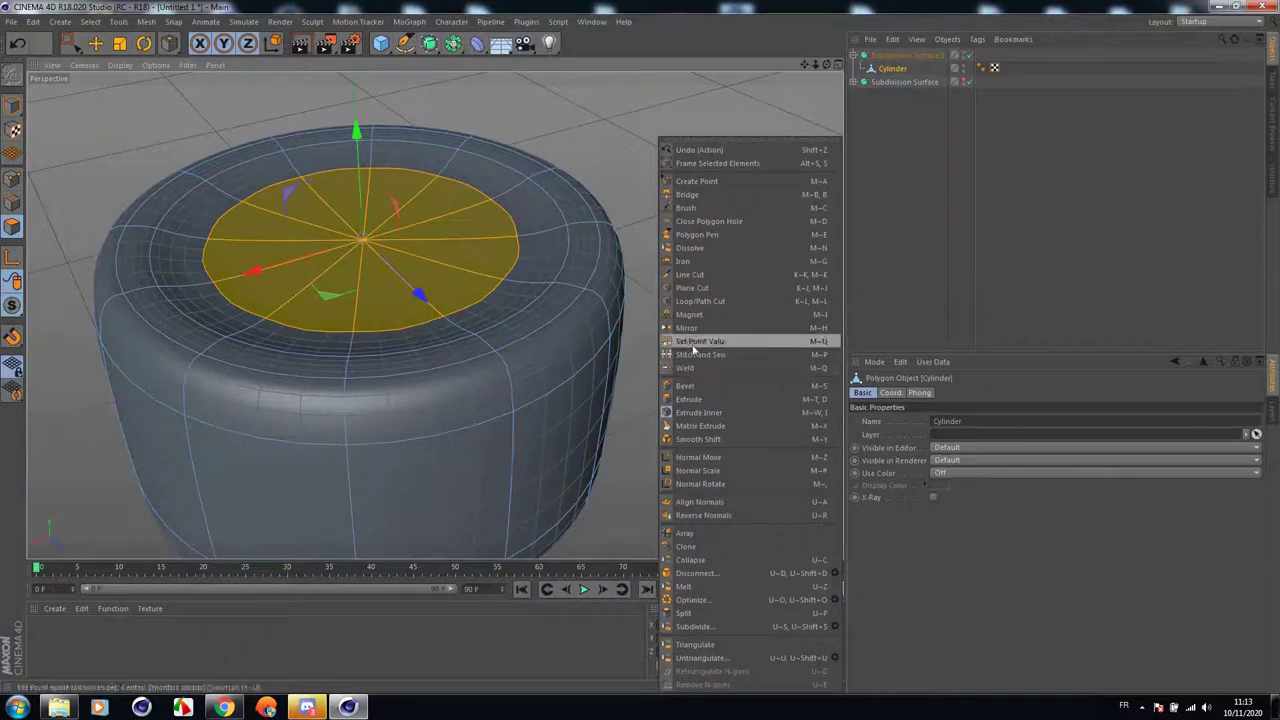
pyautogui.click(700, 301)
pyautogui.scroll(3, 516, 232)
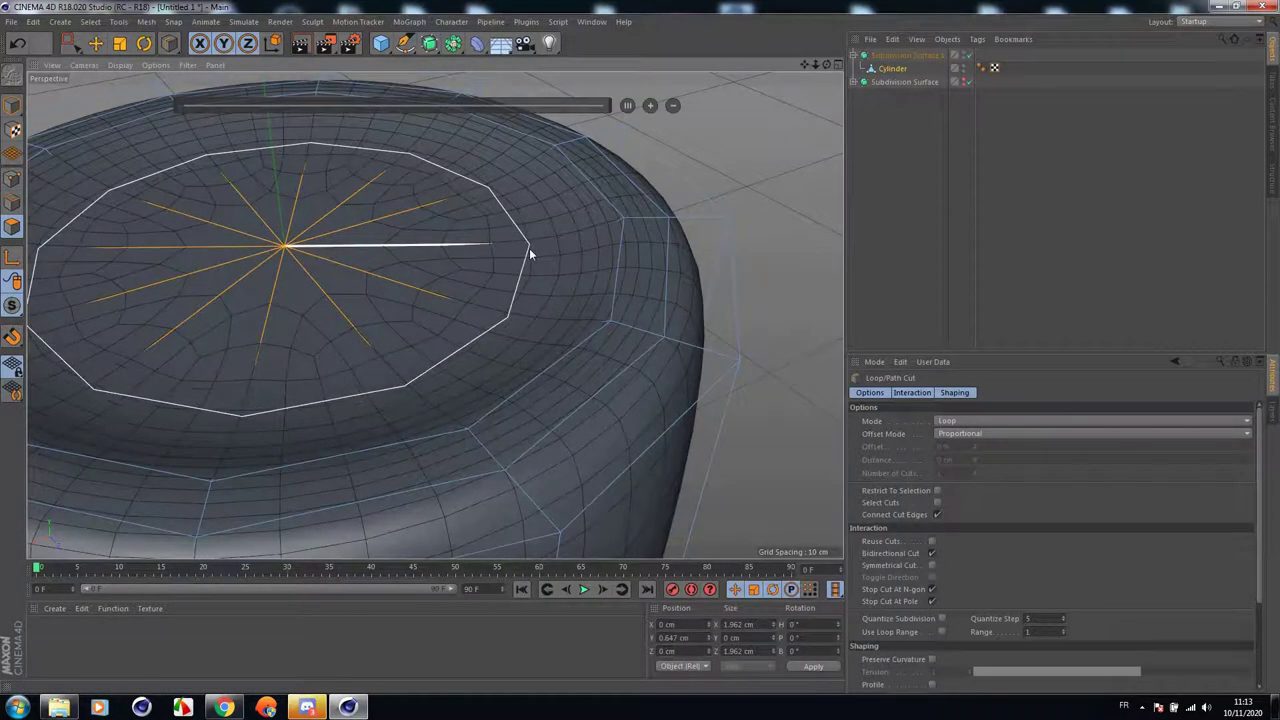
pyautogui.click(529, 248)
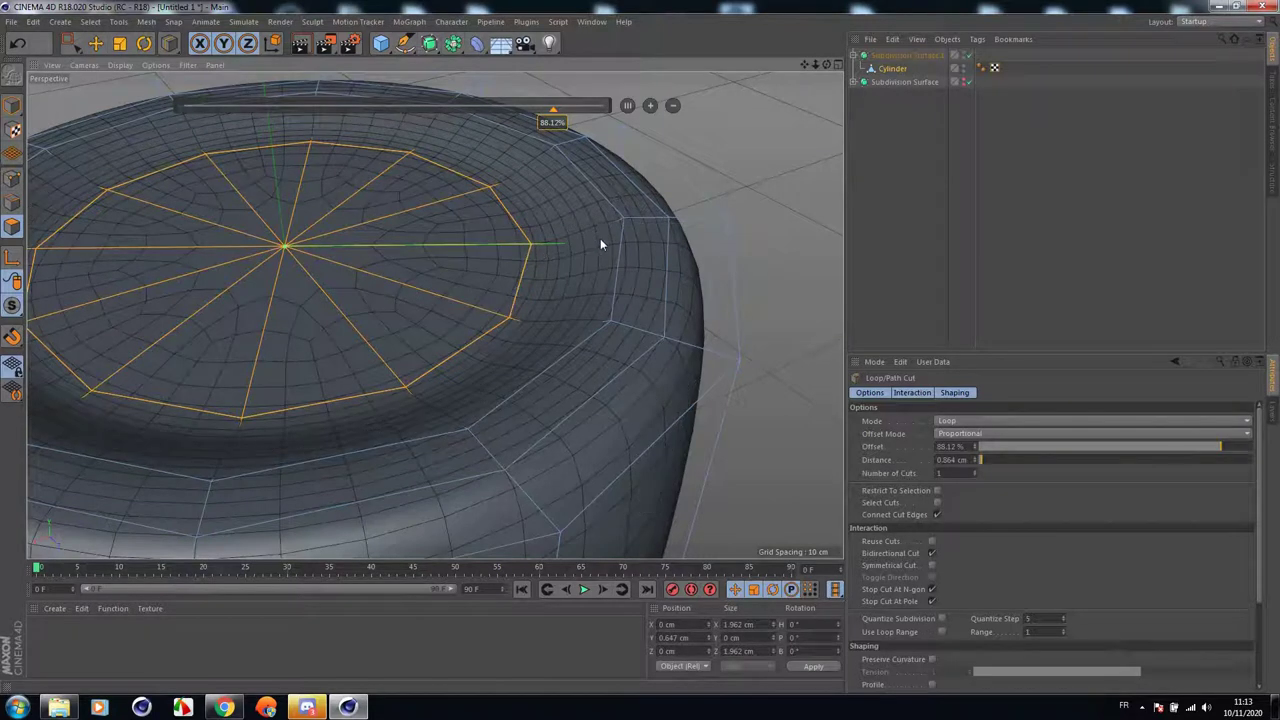
pyautogui.click(597, 238)
pyautogui.scroll(-5, 487, 238)
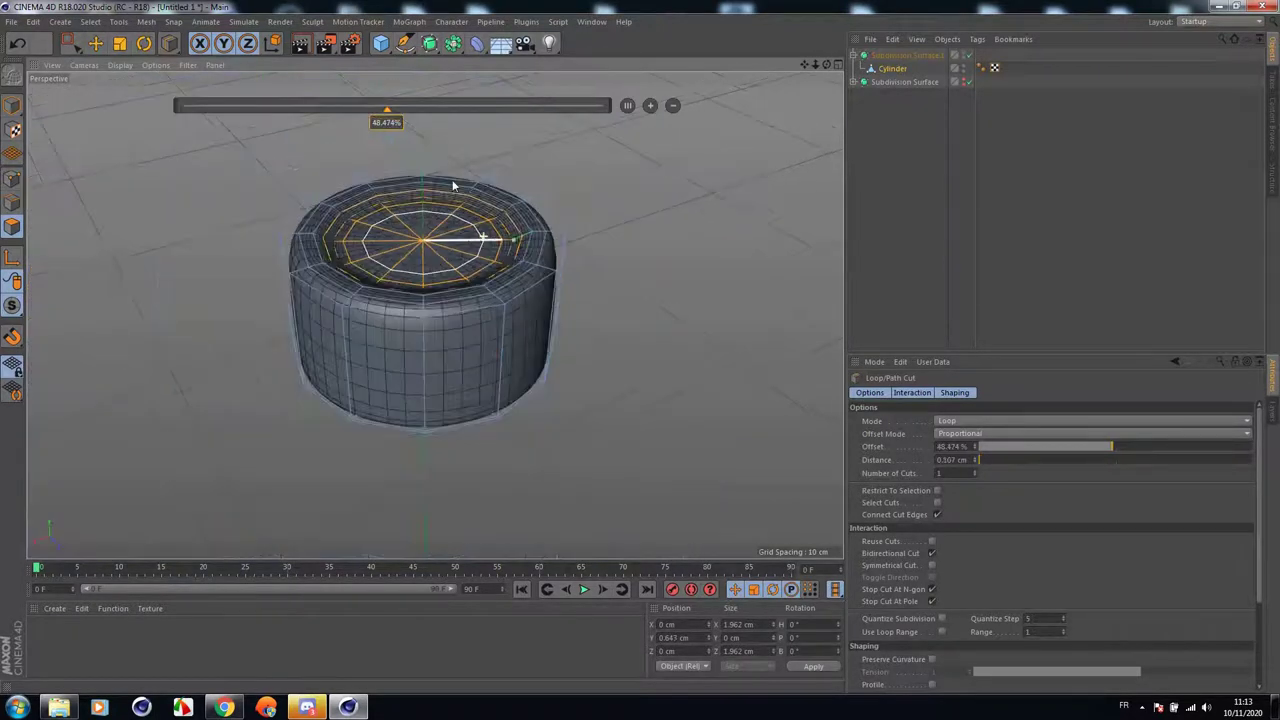
# Render the view to check the recess and select the edge loop around the cap's outer top rim.
pyautogui.click(299, 43)
pyautogui.scroll(3, 558, 260)
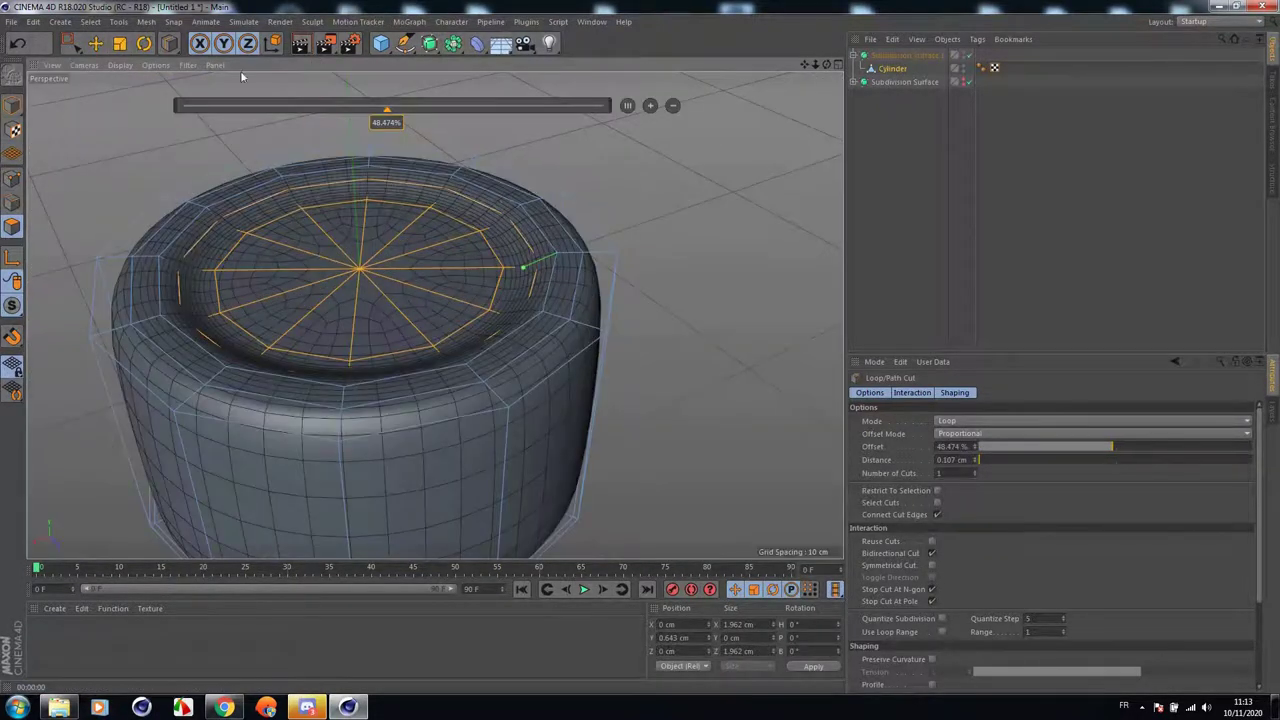
pyautogui.click(95, 43)
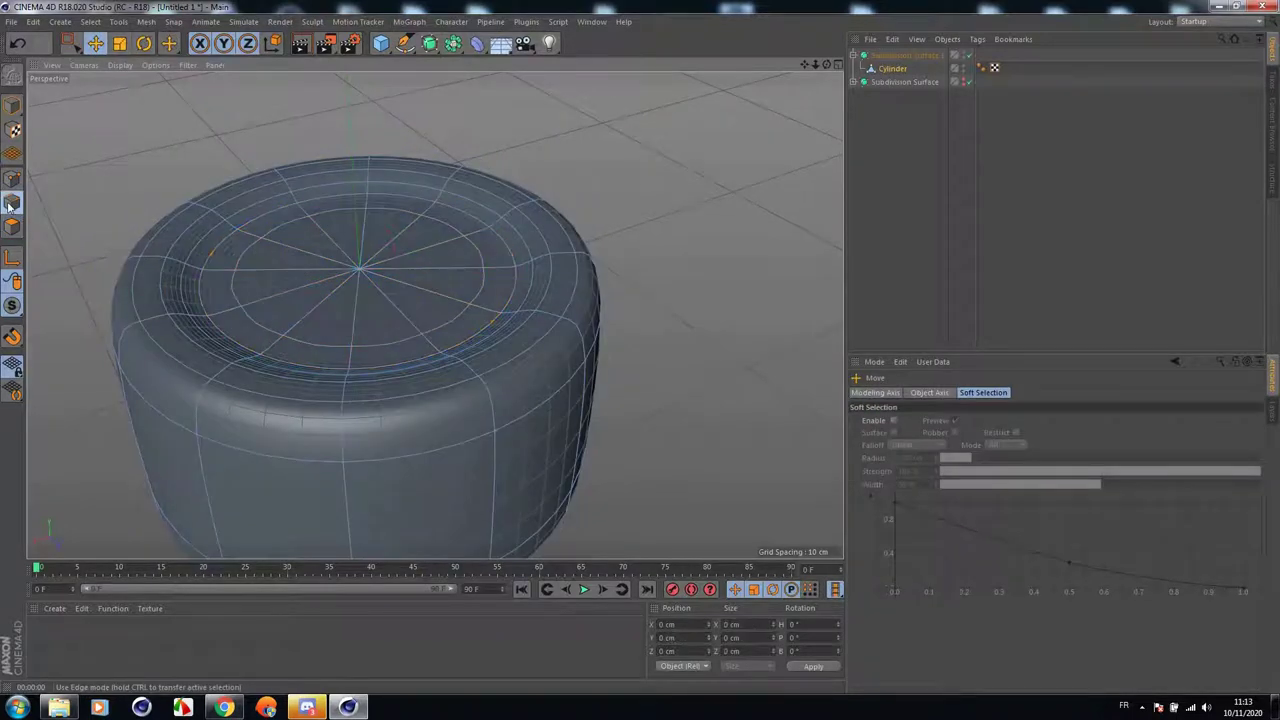
pyautogui.doubleClick(576, 306)
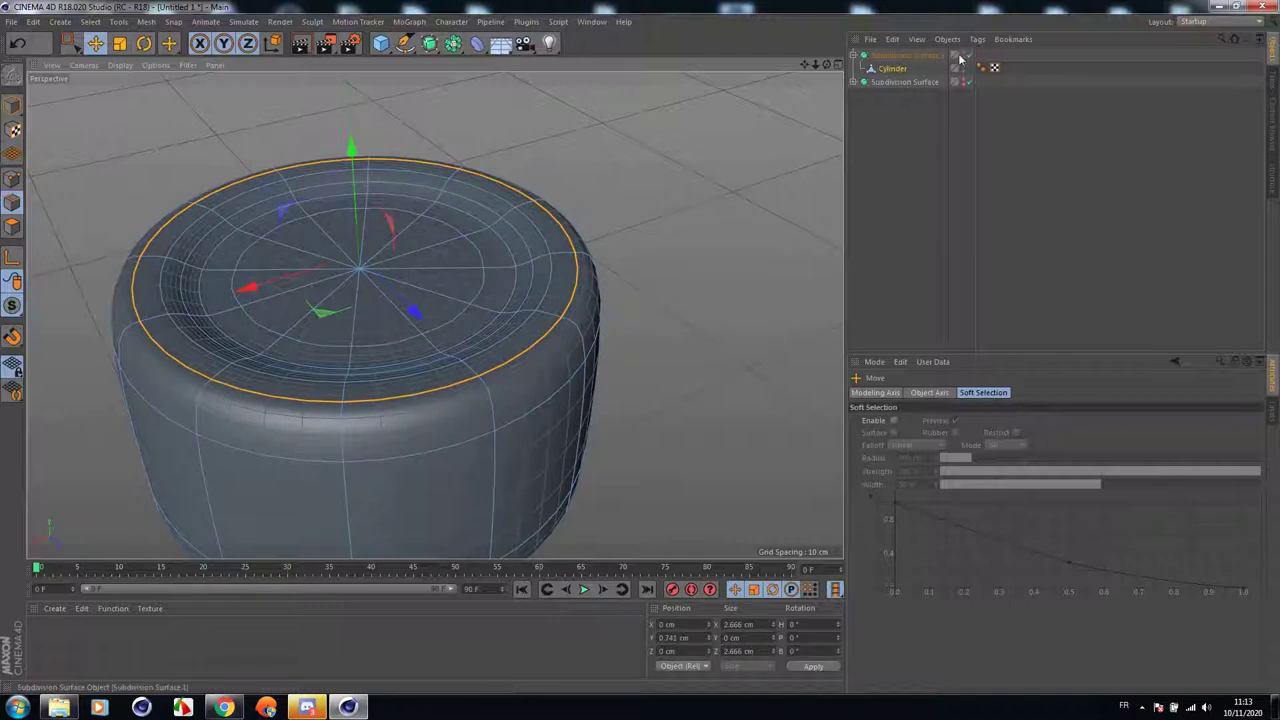
# Try beveling the outer rim edge loop by 0.01 cm with the Subdivision Surface switched off.
pyautogui.press('q')
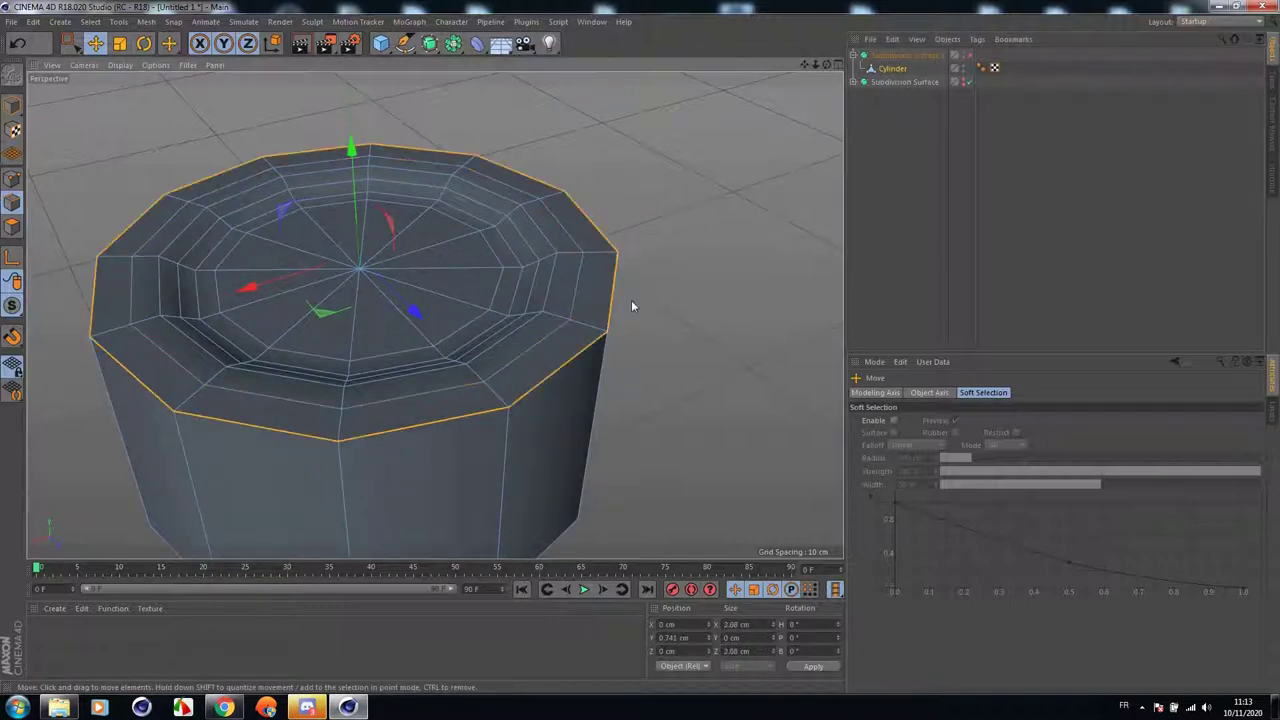
pyautogui.rightClick(677, 300)
pyautogui.click(705, 582)
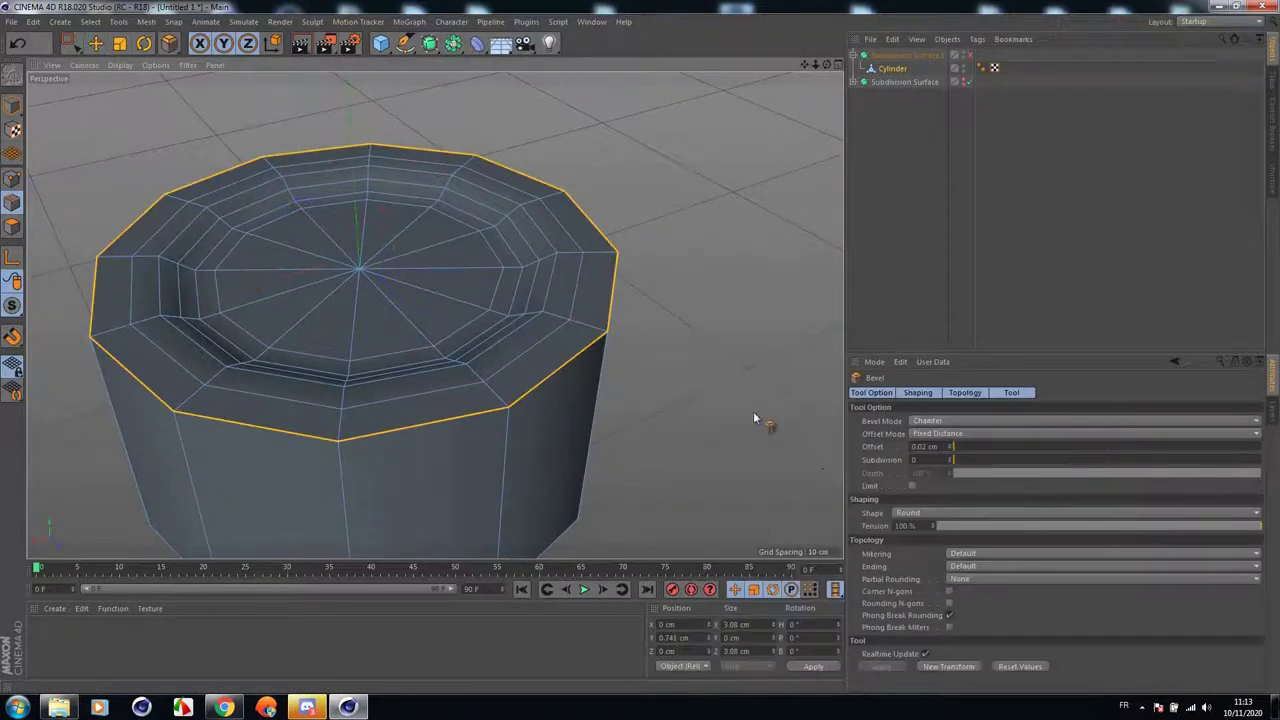
pyautogui.scroll(5, 629, 317)
pyautogui.moveTo(885, 150); pyautogui.dragTo(859, 150)
pyautogui.click(967, 56)
pyautogui.scroll(-6, 651, 212)
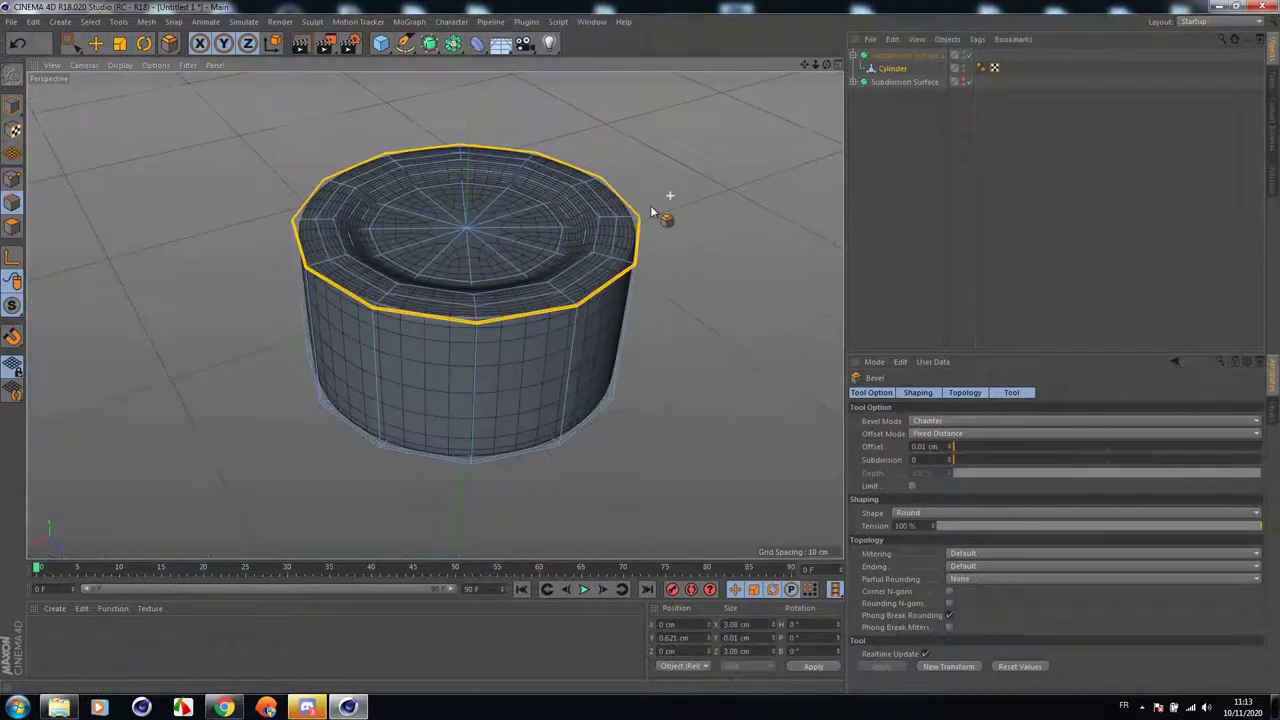
pyautogui.scroll(5, 651, 212)
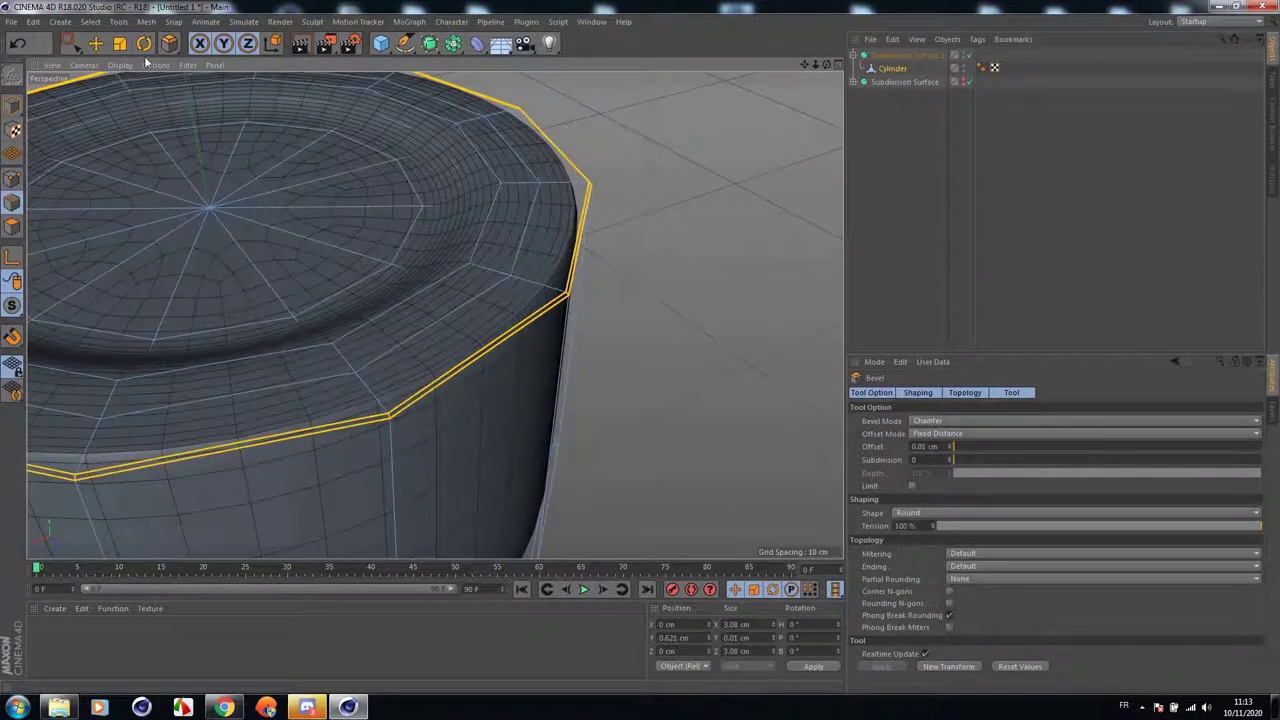
pyautogui.click(22, 45)
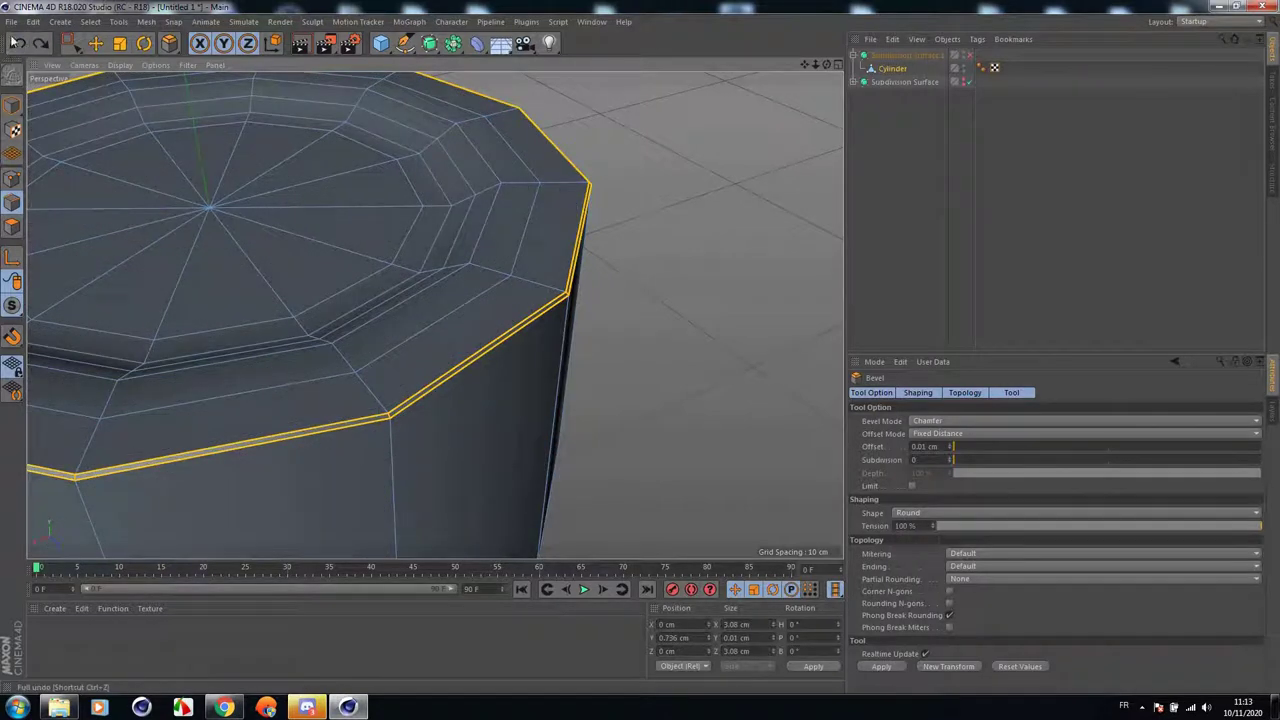
pyautogui.click(17, 43)
pyautogui.click(970, 55)
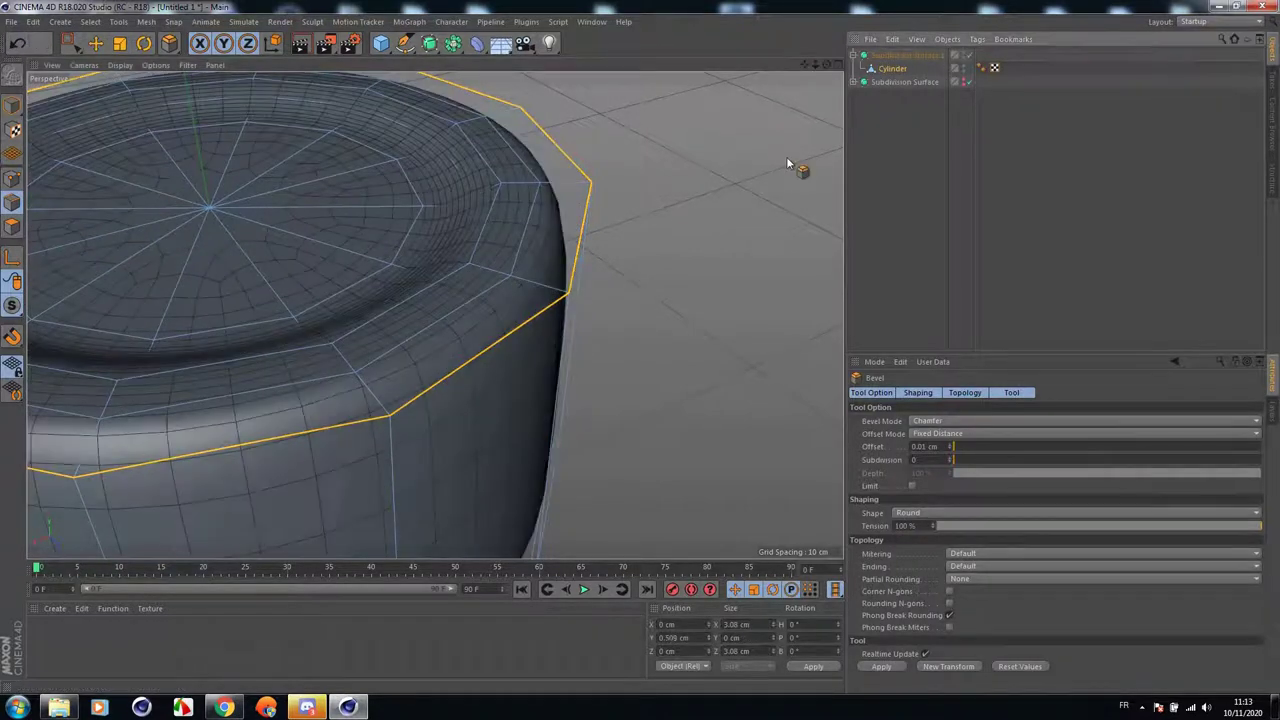
# Try a tighter 0.001 cm bevel on the cap's outer rim edge loop and render the view.
pyautogui.scroll(4, 598, 193)
pyautogui.moveTo(598, 193)
pyautogui.mouseDown()
pyautogui.moveTo(622, 193)
pyautogui.moveTo(591, 193)
pyautogui.mouseUp()
pyautogui.scroll(-5, 590, 194)
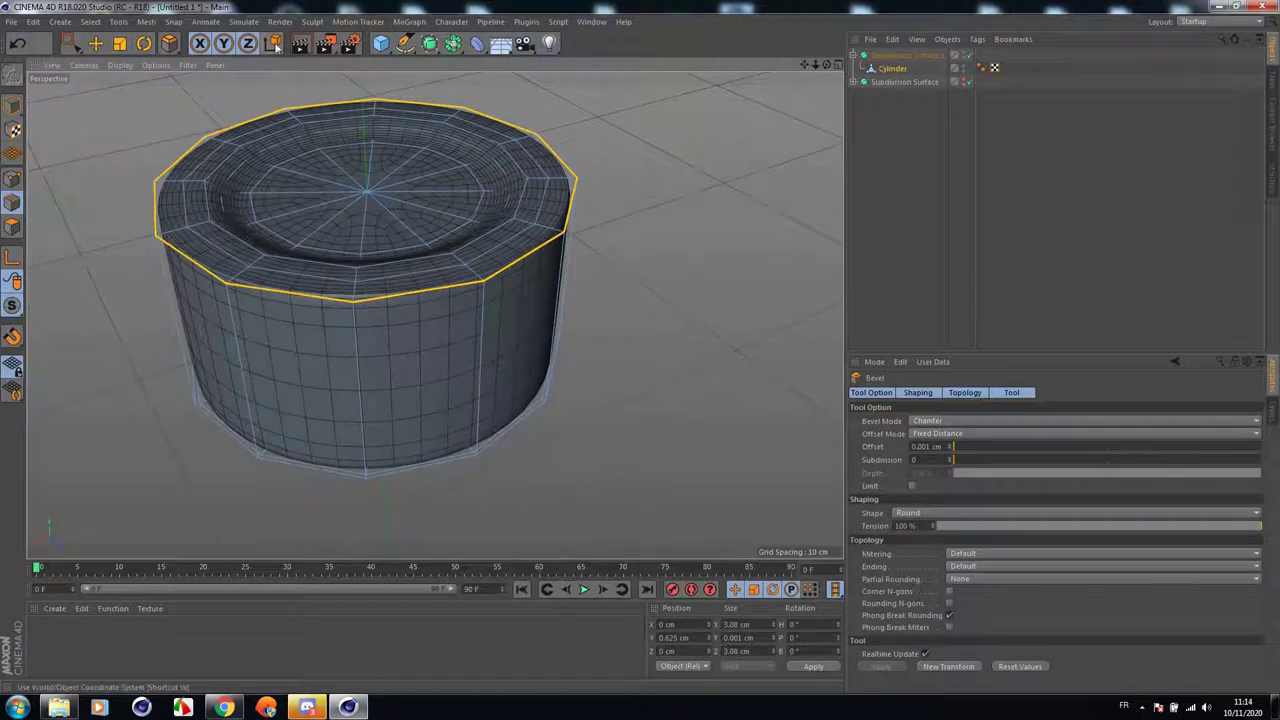
pyautogui.click(300, 43)
pyautogui.scroll(3, 478, 180)
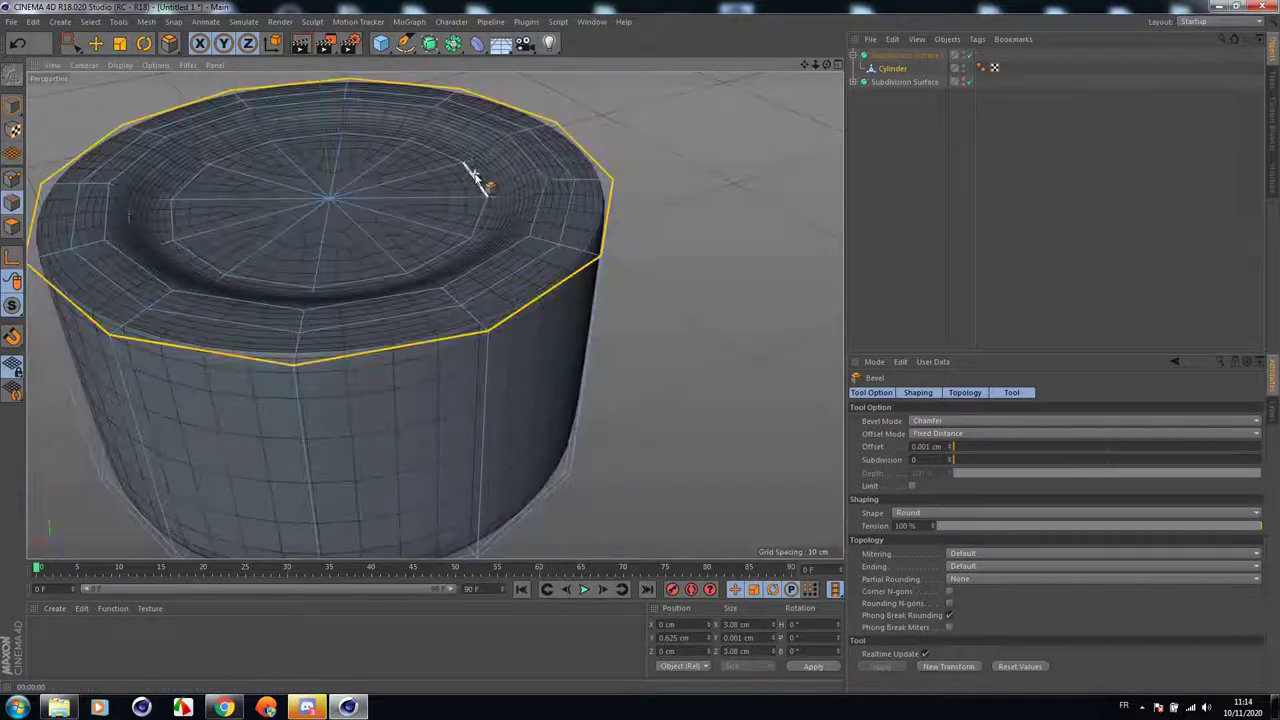
pyautogui.click(18, 43)
# Try a 0.04 cm bevel on the outer rim edge loop and check it in a render.
pyautogui.moveTo(690, 185)
pyautogui.mouseDown()
pyautogui.moveTo(722, 185)
pyautogui.moveTo(702, 185)
pyautogui.mouseUp()
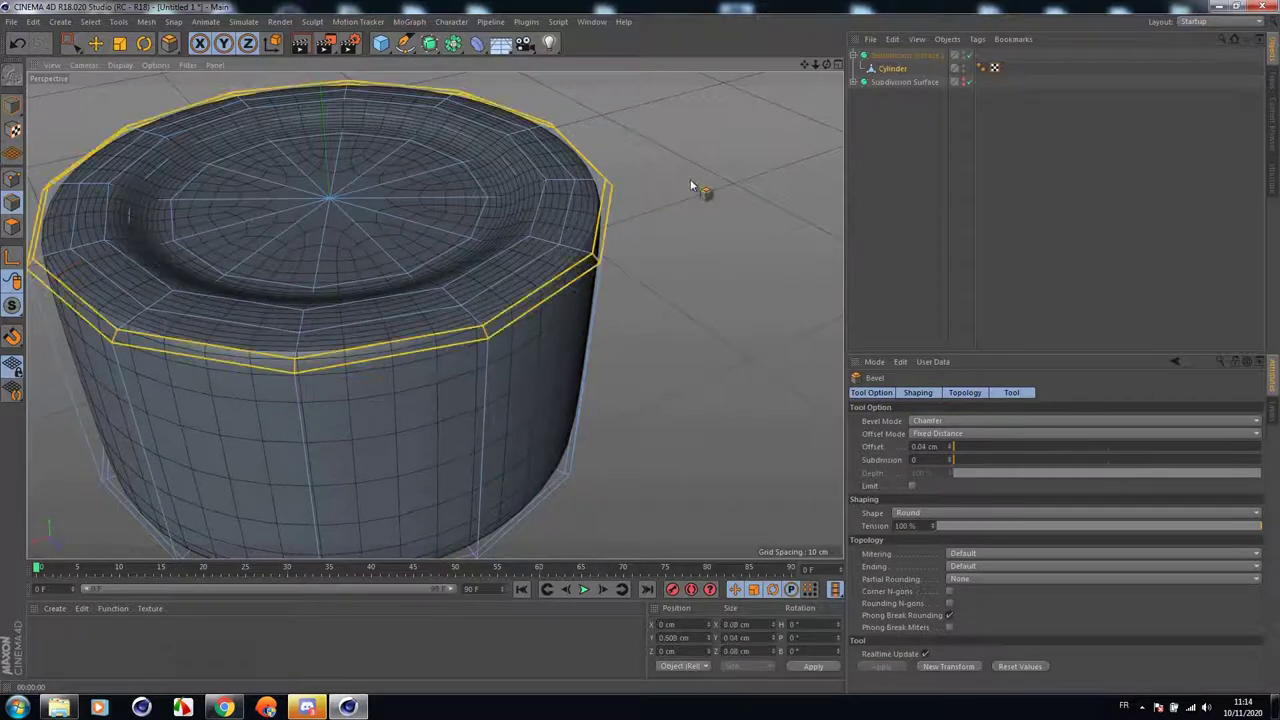
pyautogui.click(303, 43)
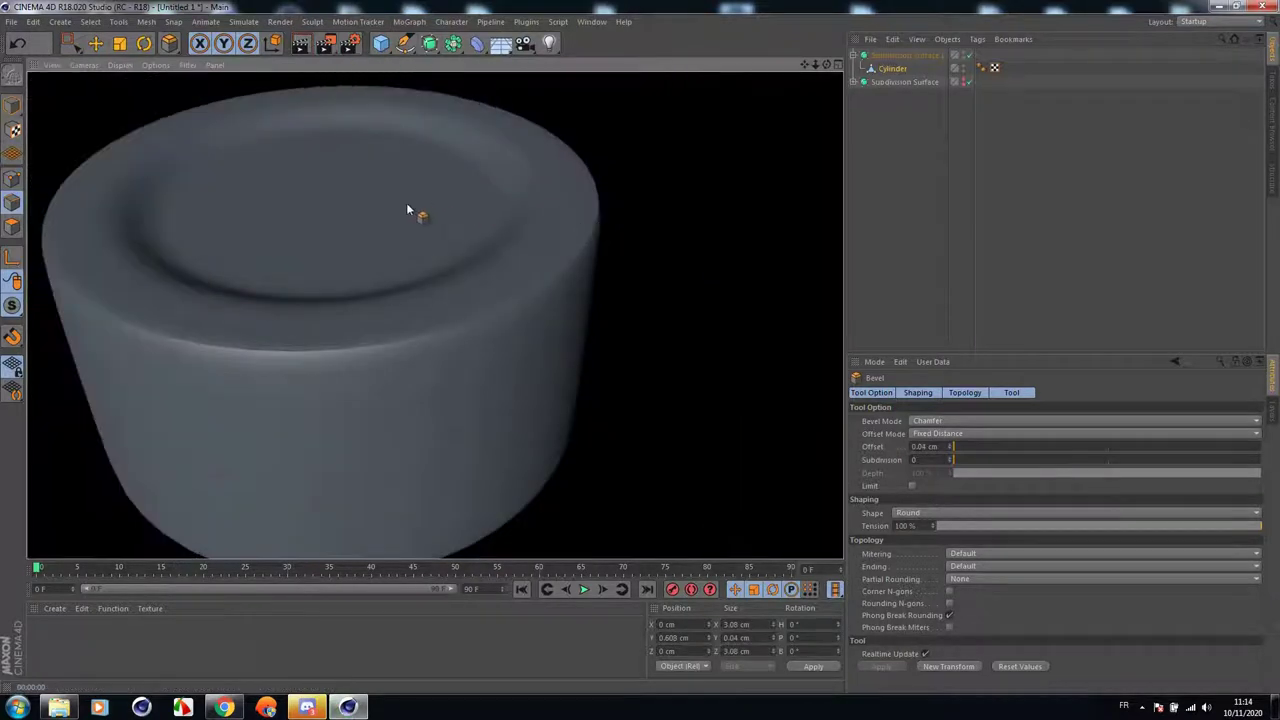
pyautogui.click(16, 43)
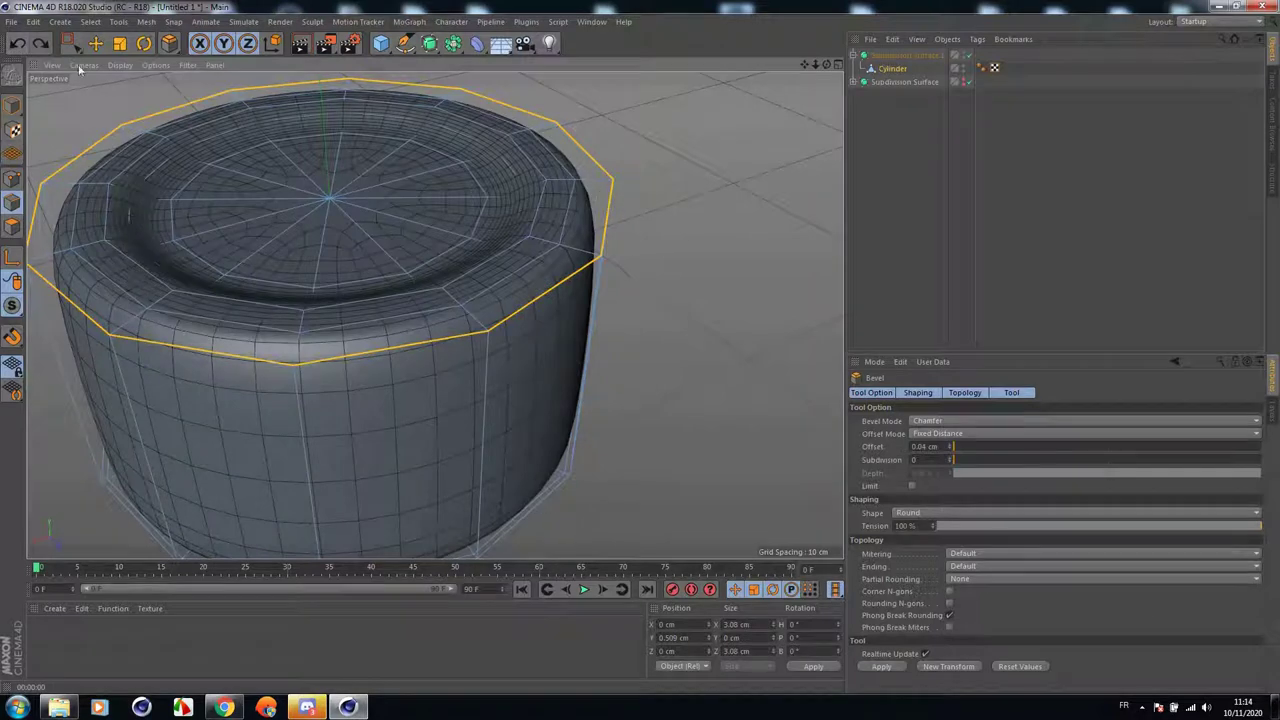
# Bevel the cap's outer top rim edge loop by 0.05 cm and render the view.
pyautogui.scroll(1, 636, 203)
pyautogui.scroll(-1, 647, 202)
pyautogui.moveTo(647, 202); pyautogui.dragTo(667, 202)
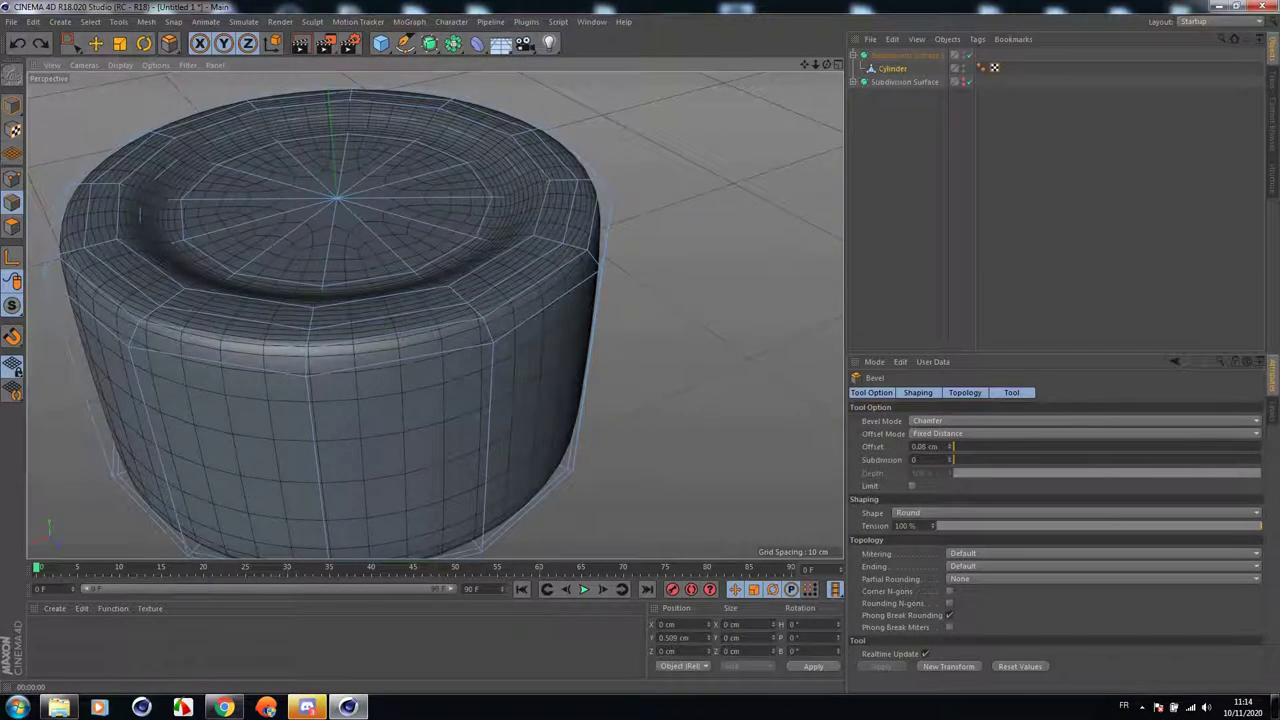
pyautogui.moveTo(140, 213); pyautogui.dragTo(139, 213)
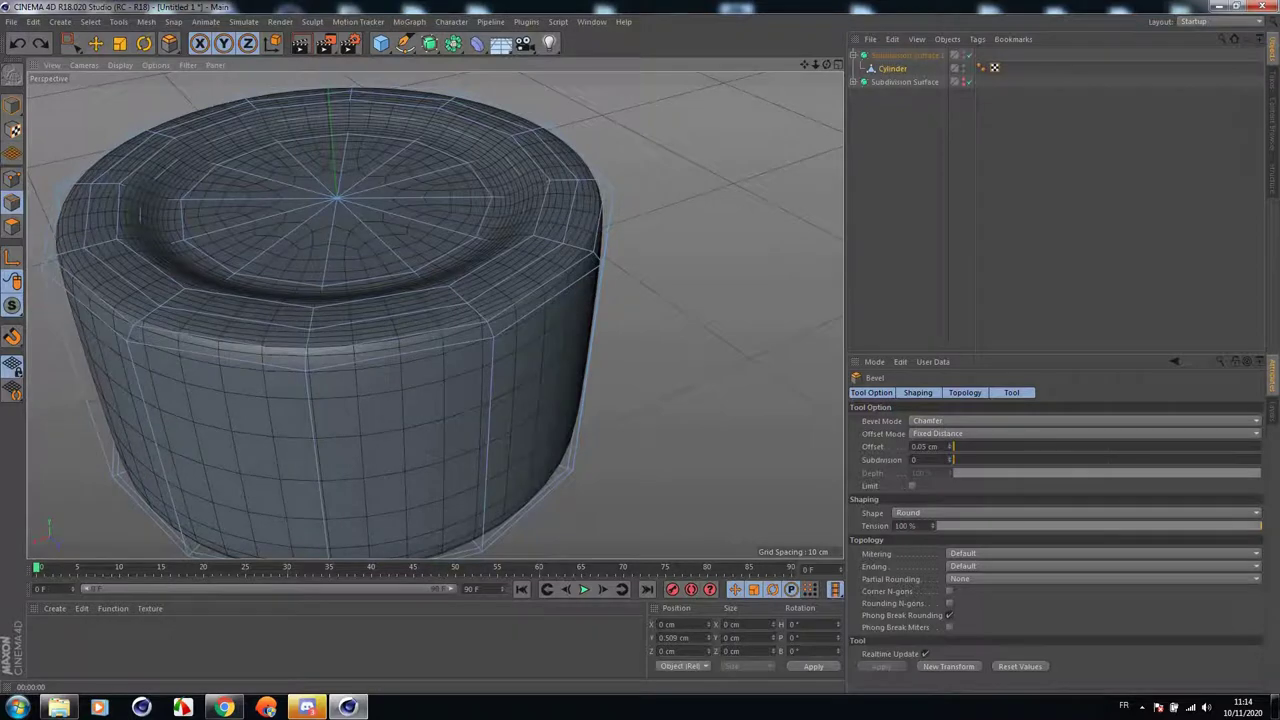
pyautogui.moveTo(660, 202); pyautogui.dragTo(659, 202)
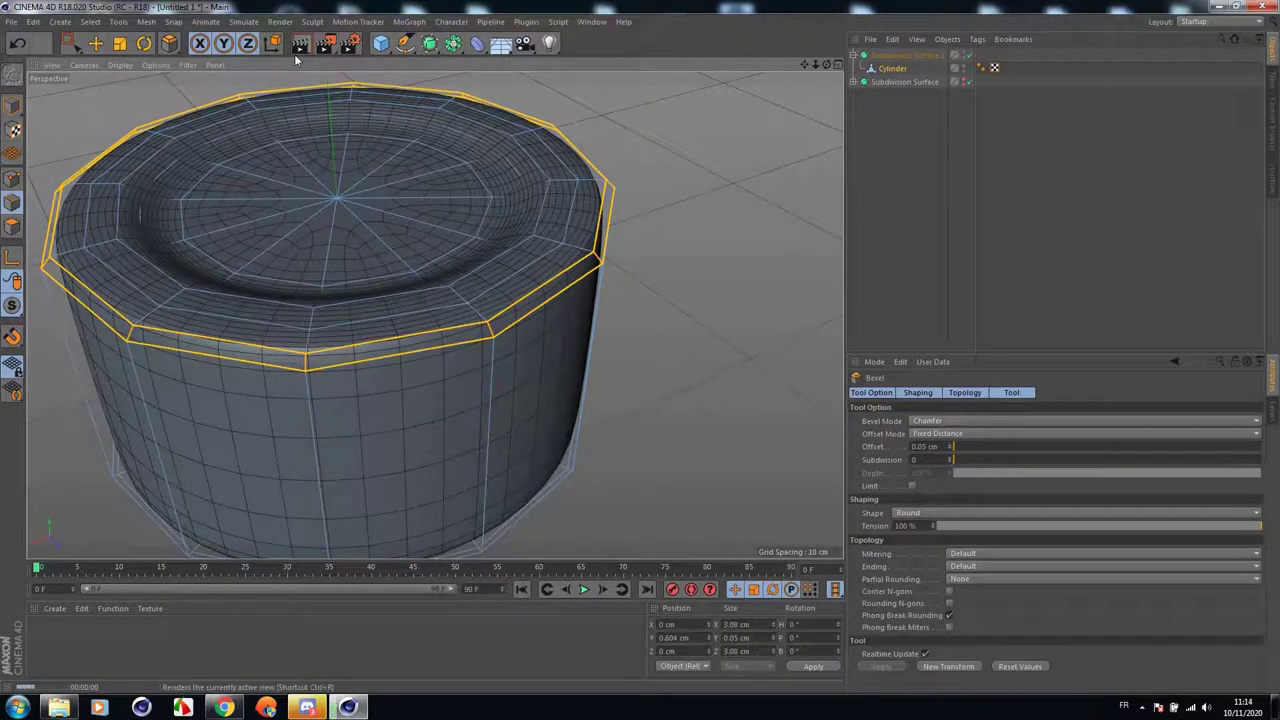
pyautogui.click(295, 53)
# Add a loop cut around the cap's outer side wall near its lower edge, at about 82% of the height.
pyautogui.scroll(-5, 560, 188)
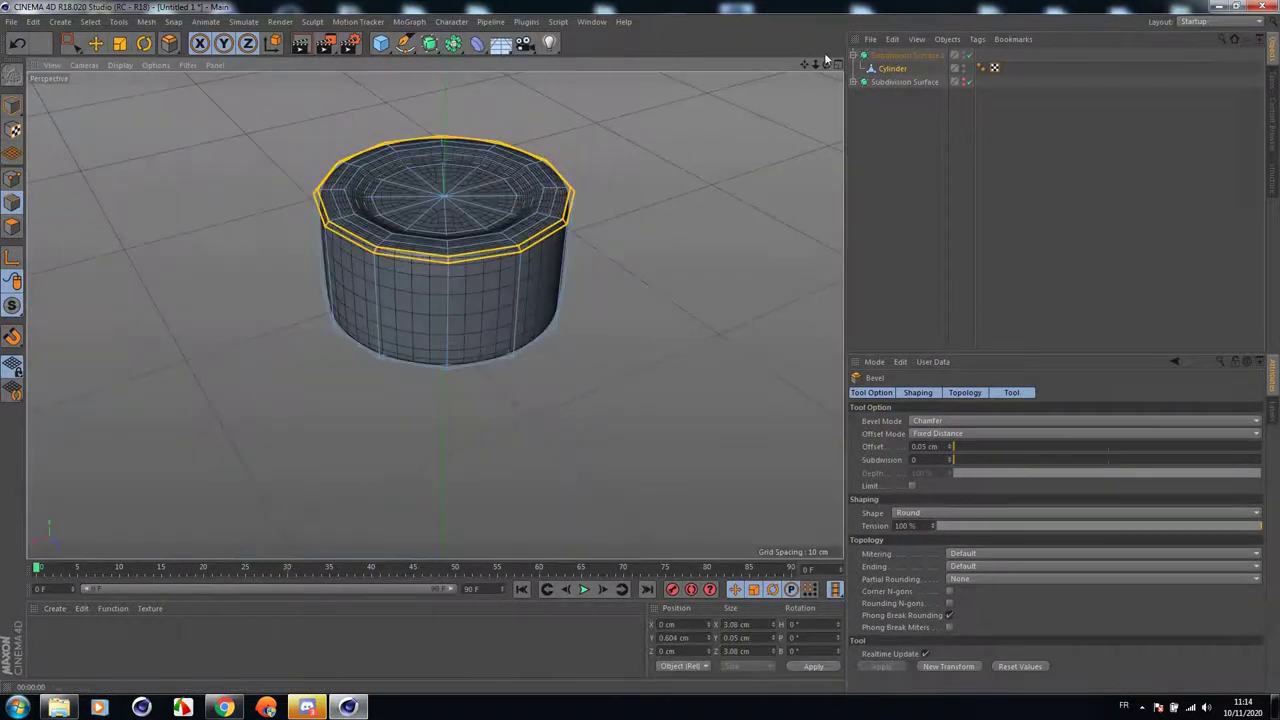
pyautogui.moveTo(826, 64)
pyautogui.mouseDown()
pyautogui.moveTo(824, 20)
pyautogui.moveTo(818, 44)
pyautogui.mouseUp()
pyautogui.rightClick(422, 310)
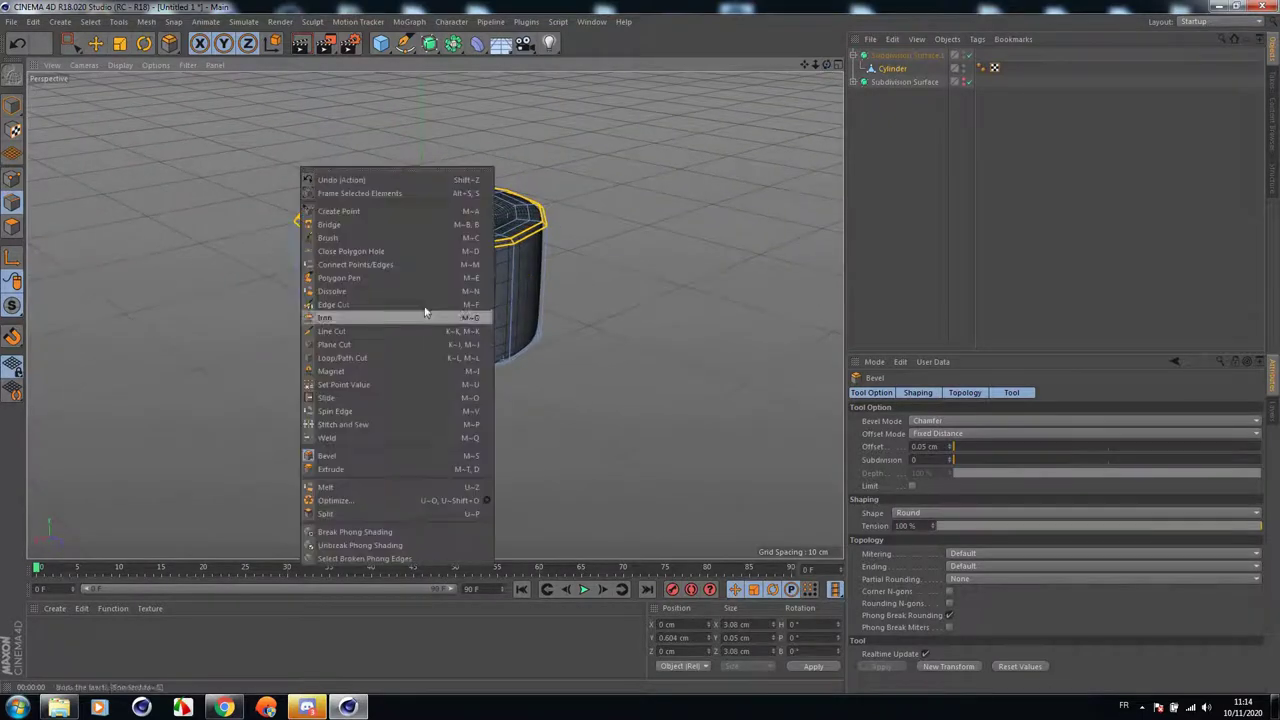
pyautogui.click(336, 357)
pyautogui.scroll(5, 466, 360)
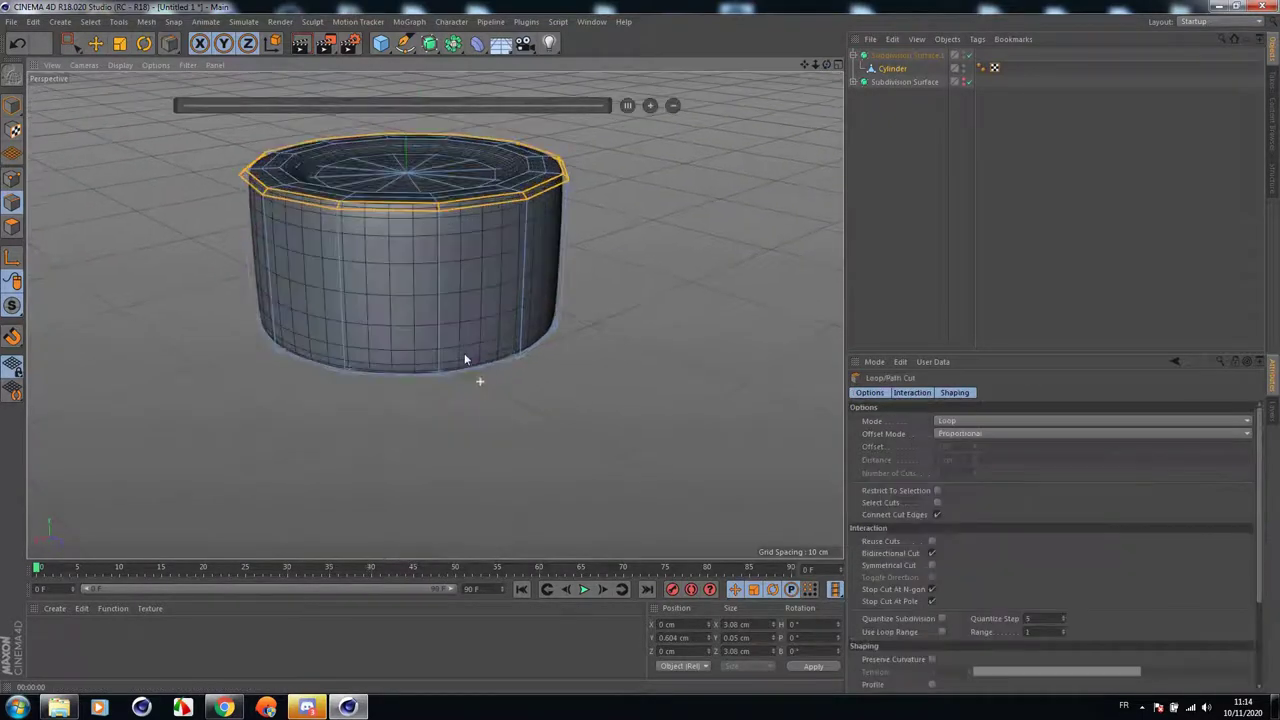
pyautogui.click(432, 354)
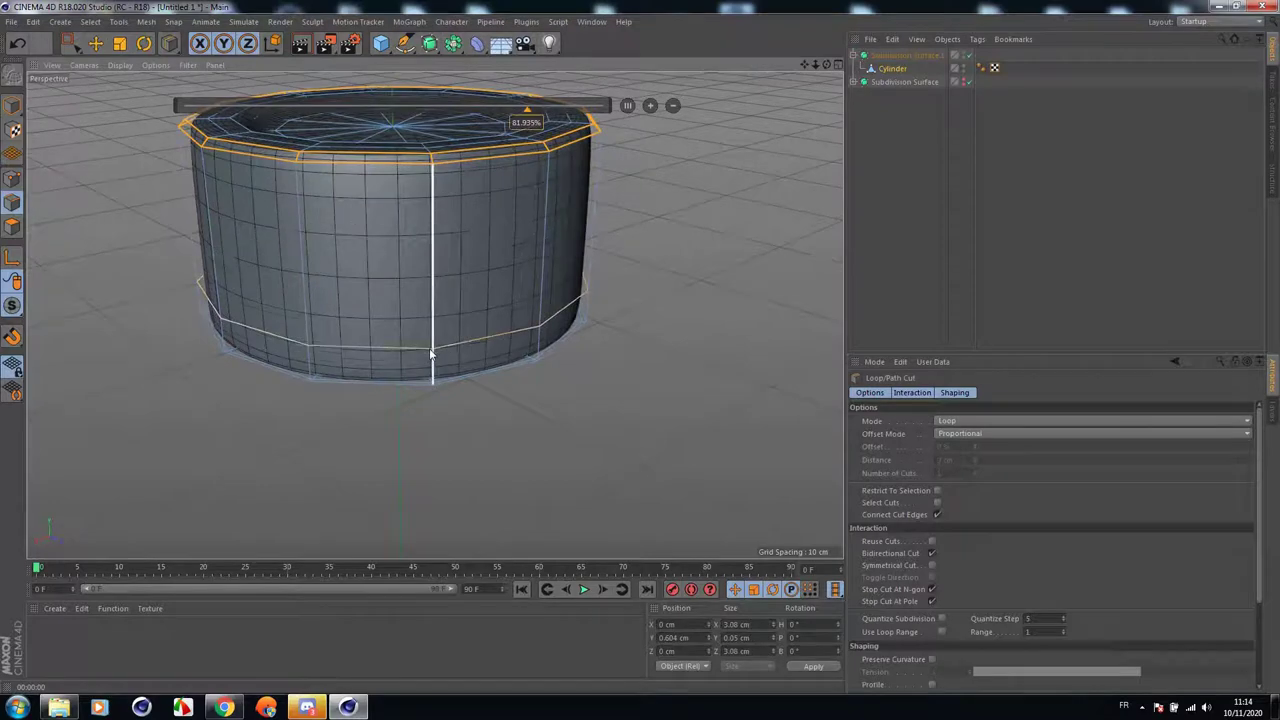
# Switch to polygons and loop-select the narrow band around the bottom of the cap's outer side.
pyautogui.scroll(2, 390, 347)
pyautogui.moveTo(166, 45); pyautogui.dragTo(205, 157)
pyautogui.click(12, 230)
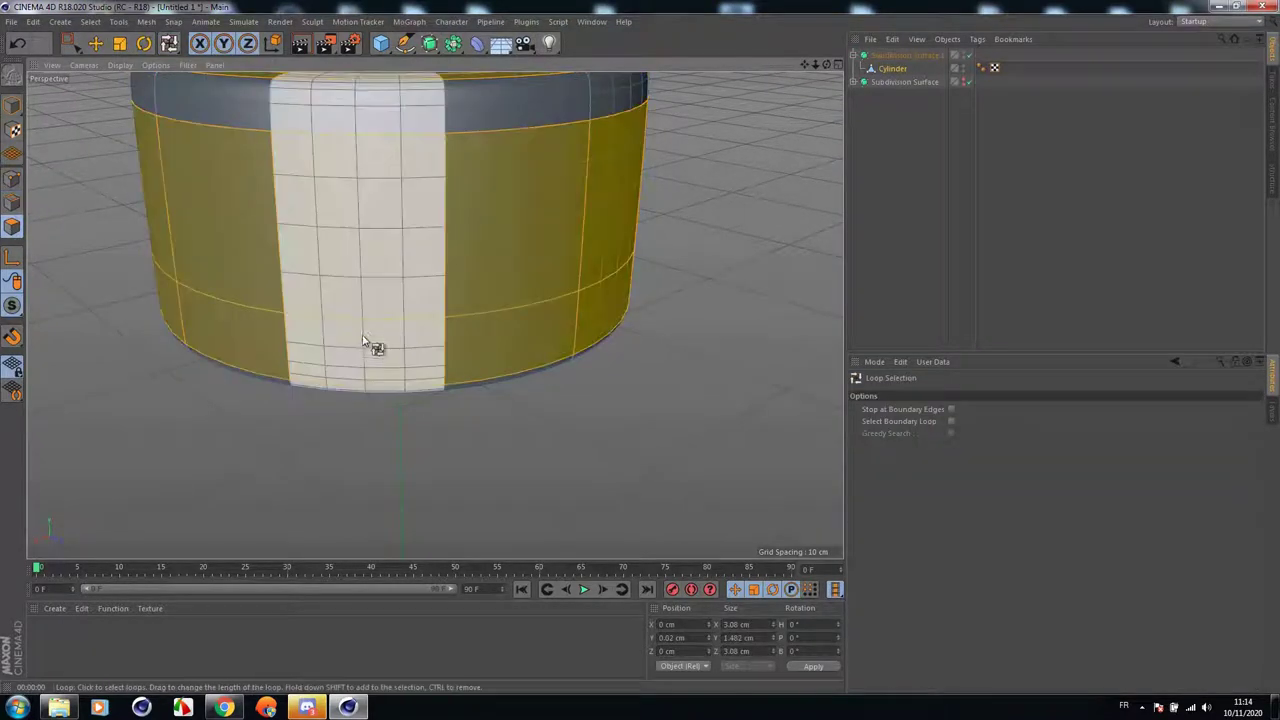
pyautogui.click(292, 339)
pyautogui.scroll(3, 314, 337)
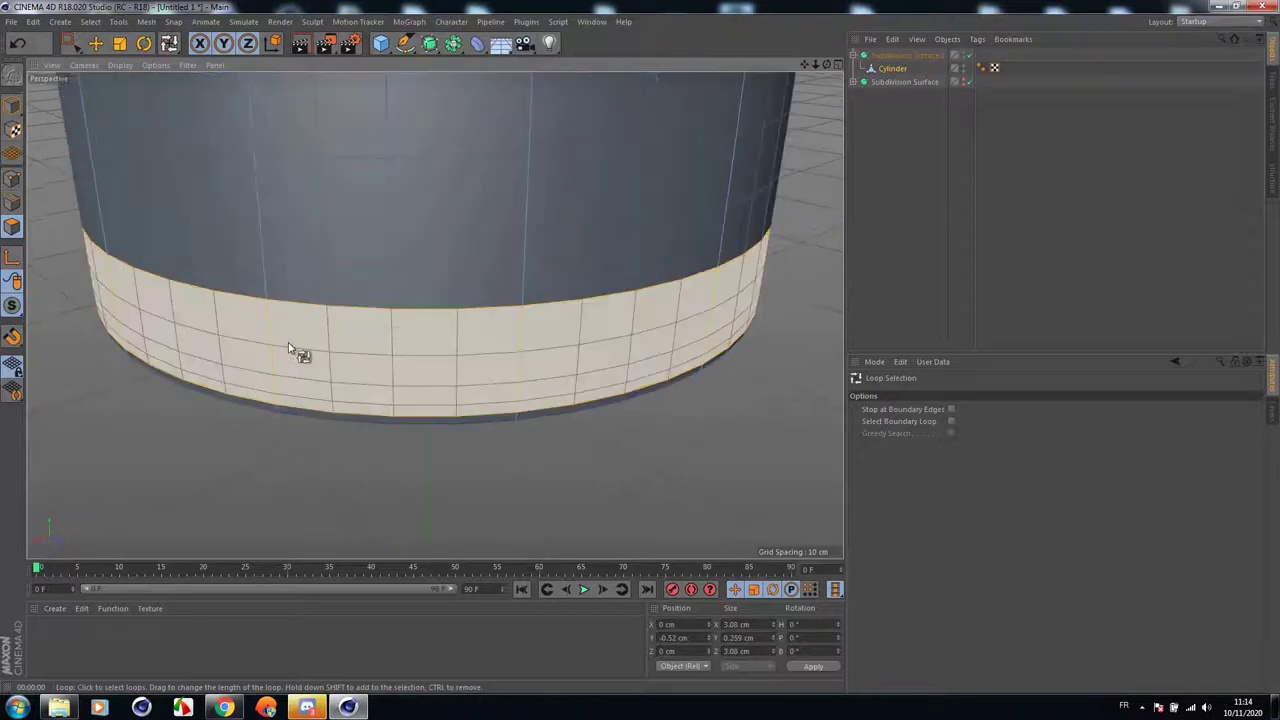
# Try extruding the bottom band outward by 0.16 cm with loop cuts around its upper edge, and undo the attempt.
pyautogui.rightClick(280, 395)
pyautogui.click(280, 404)
pyautogui.moveTo(241, 437); pyautogui.dragTo(300, 437)
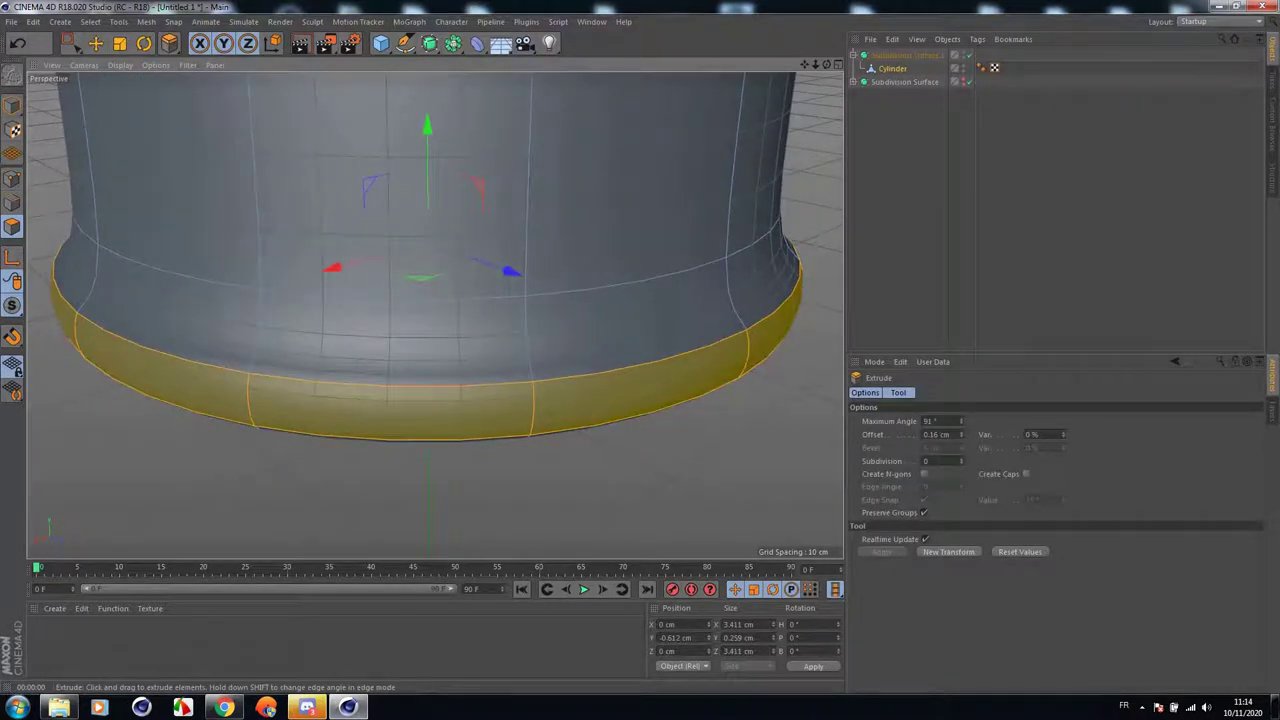
pyautogui.rightClick(224, 485)
pyautogui.click(255, 312)
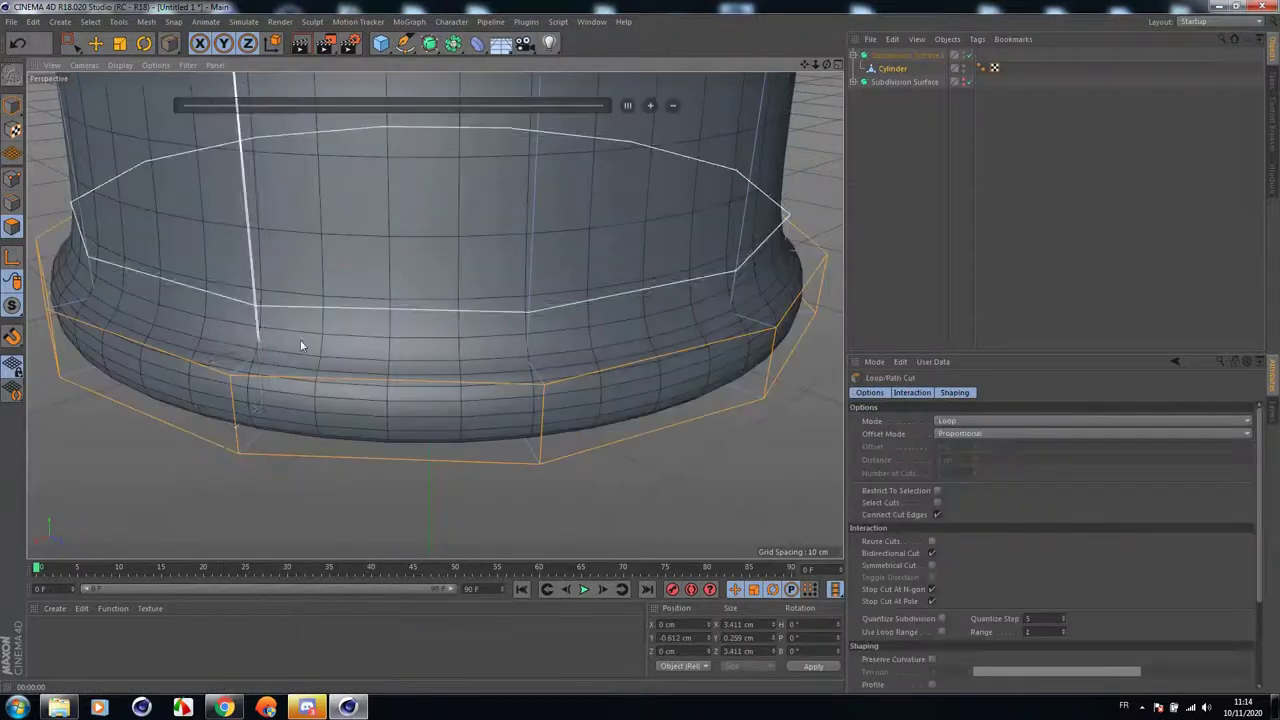
pyautogui.click(256, 367)
pyautogui.scroll(-5, 256, 366)
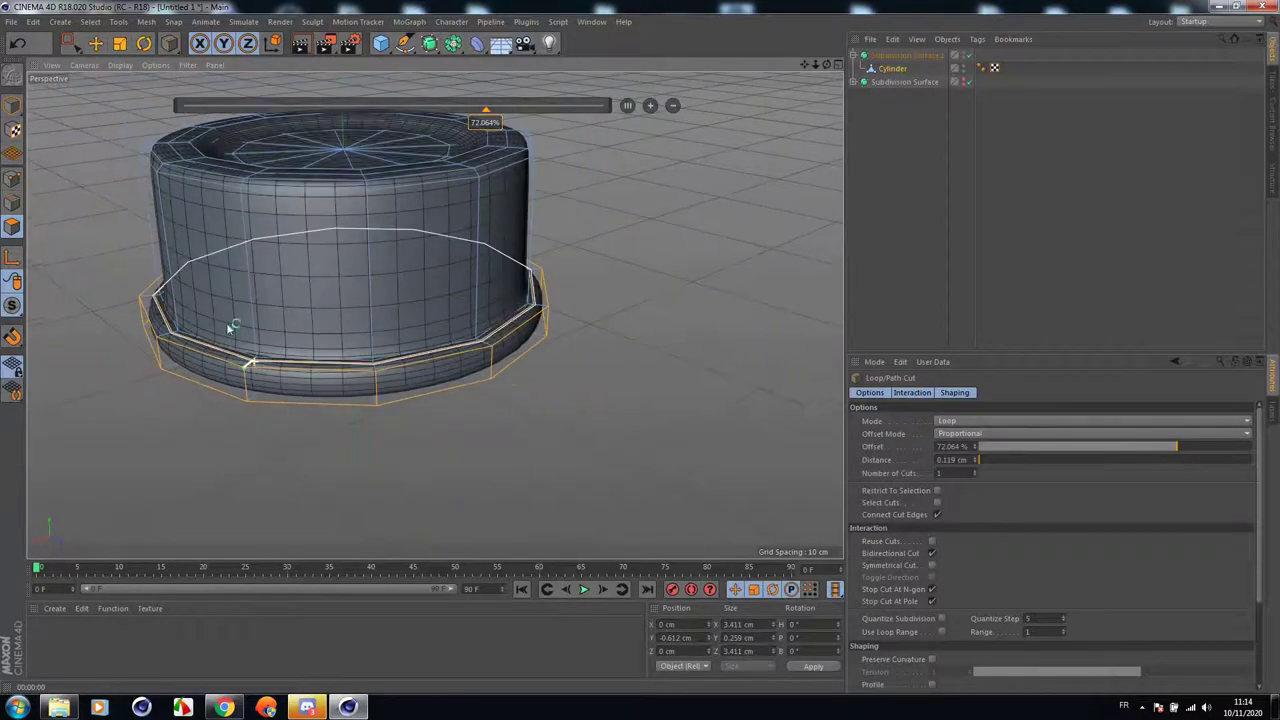
pyautogui.click(16, 46)
# Extrude the selected bottom band of the cap outward by 0.04 cm.
pyautogui.scroll(3, 371, 371)
pyautogui.rightClick(490, 487)
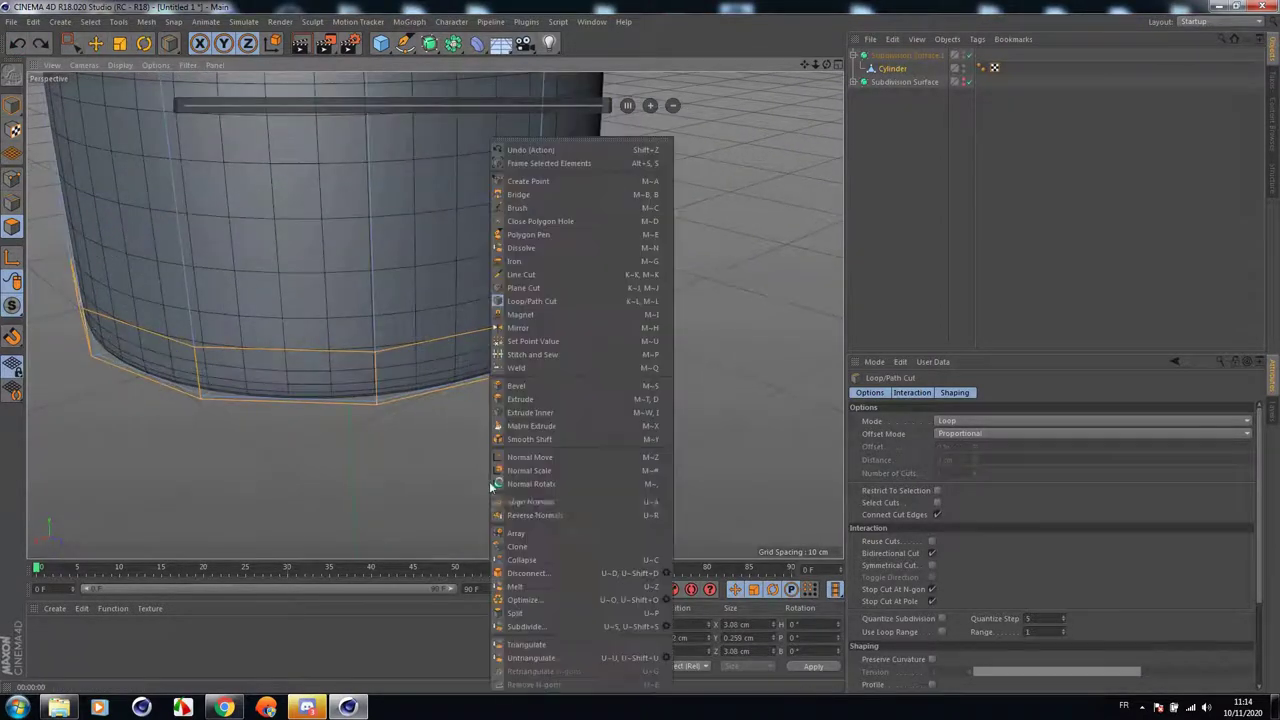
pyautogui.click(520, 399)
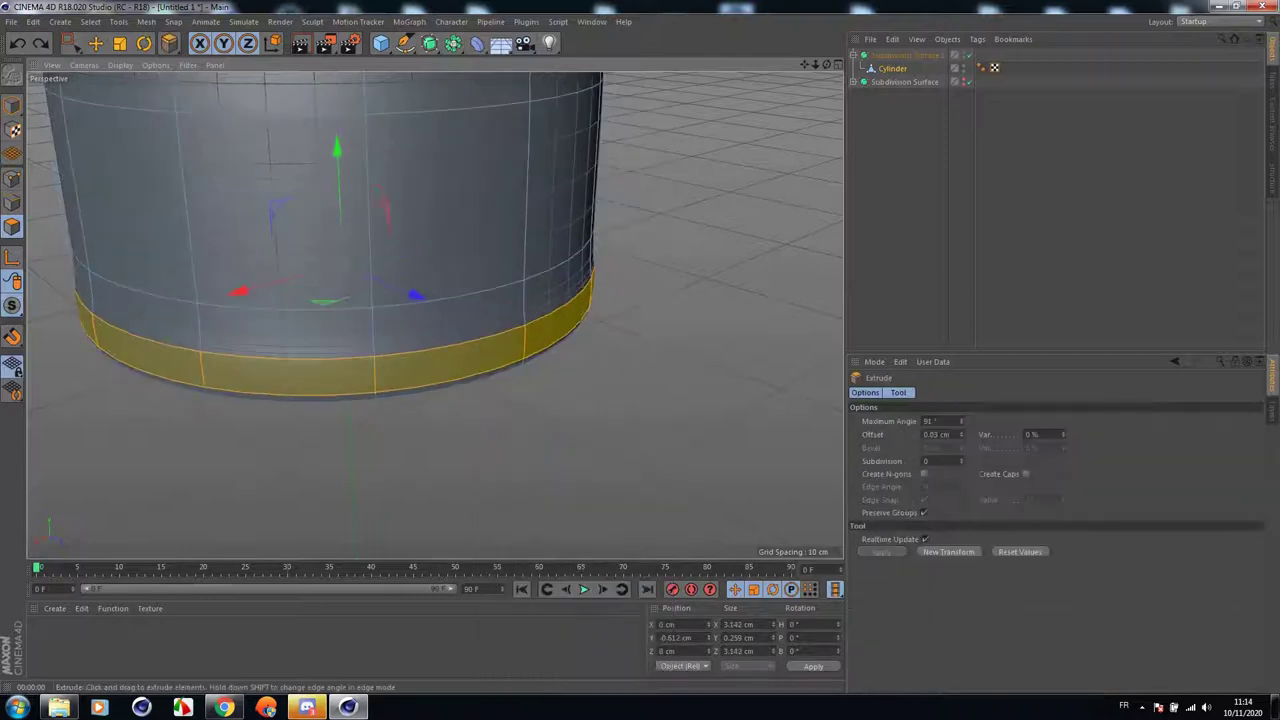
pyautogui.moveTo(520, 399)
pyautogui.mouseDown()
pyautogui.moveTo(480, 399)
pyautogui.moveTo(508, 399)
pyautogui.mouseUp()
pyautogui.moveTo(288, 168); pyautogui.dragTo(300, 168)
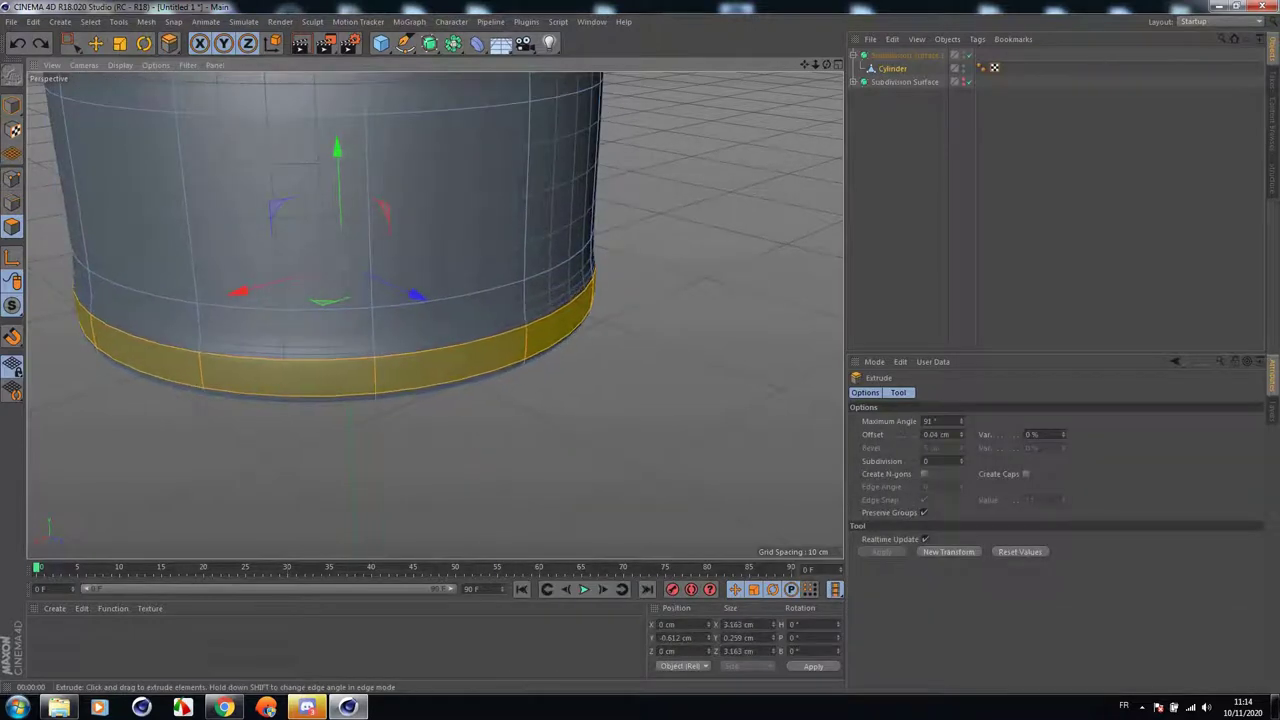
# Add supporting loop cuts on the side wall above the bottom band at 91.925% and at 48.106%, and render the view.
pyautogui.rightClick(472, 438)
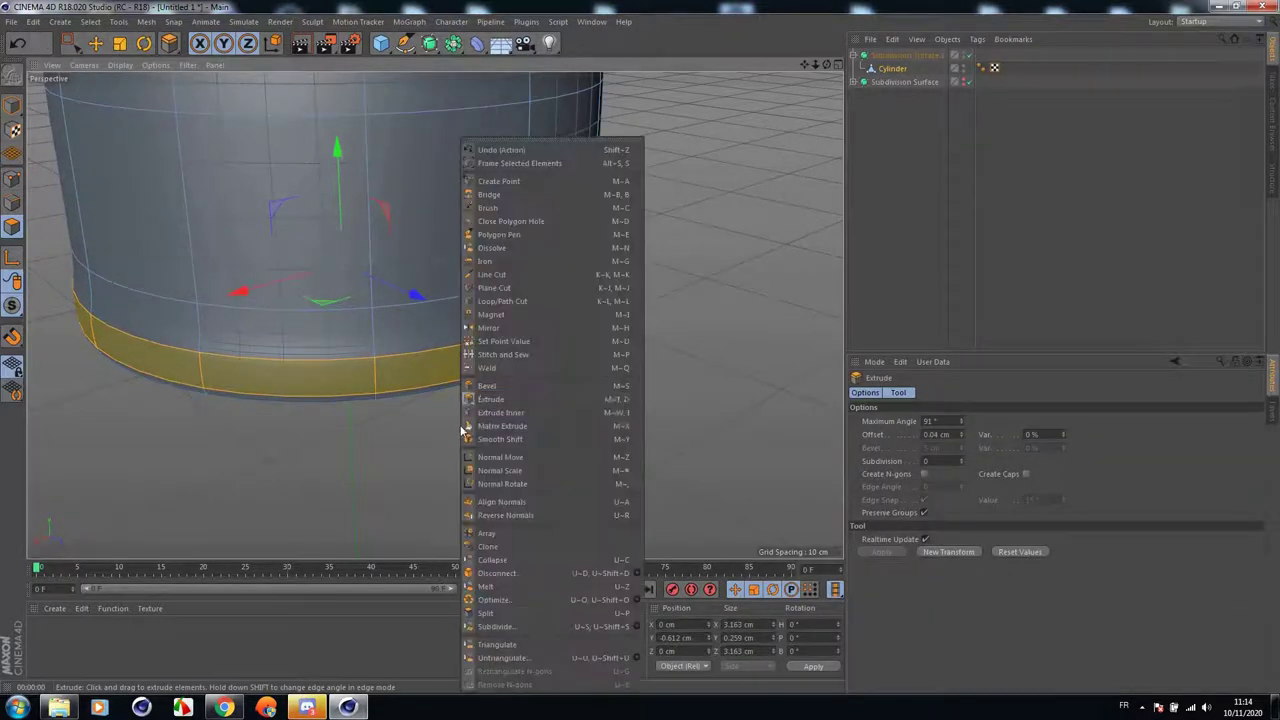
pyautogui.click(476, 303)
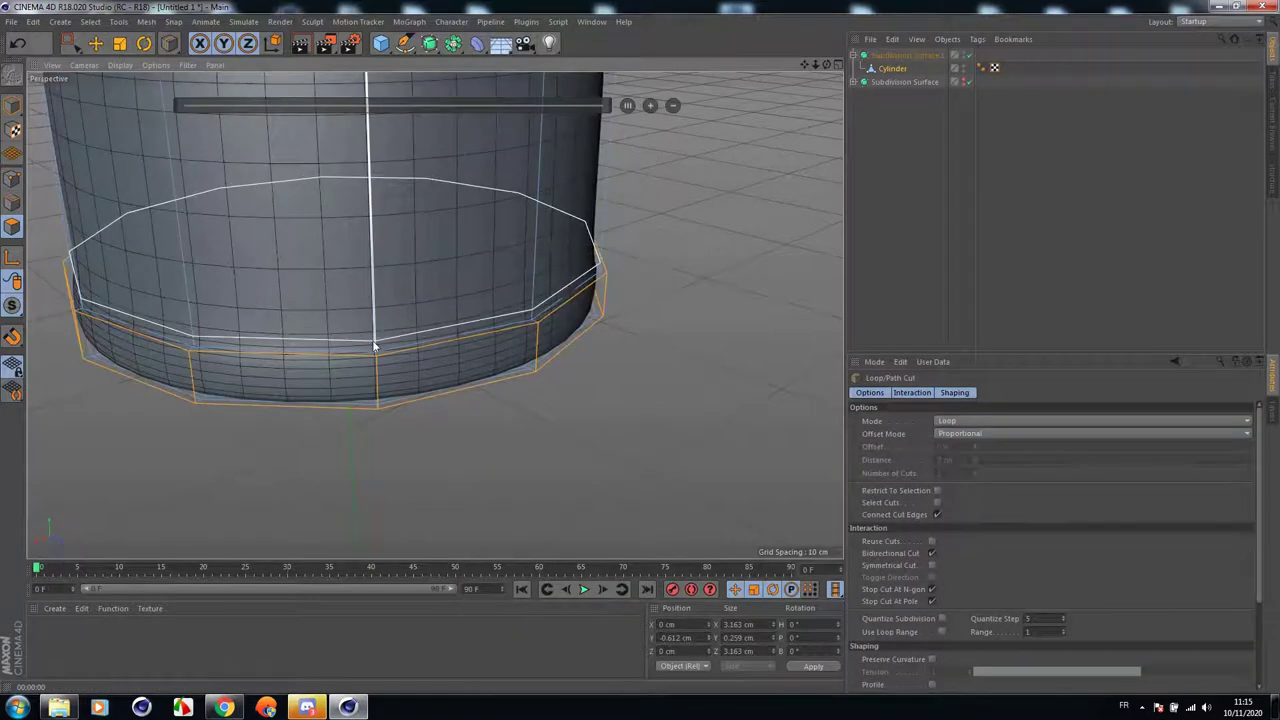
pyautogui.click(372, 326)
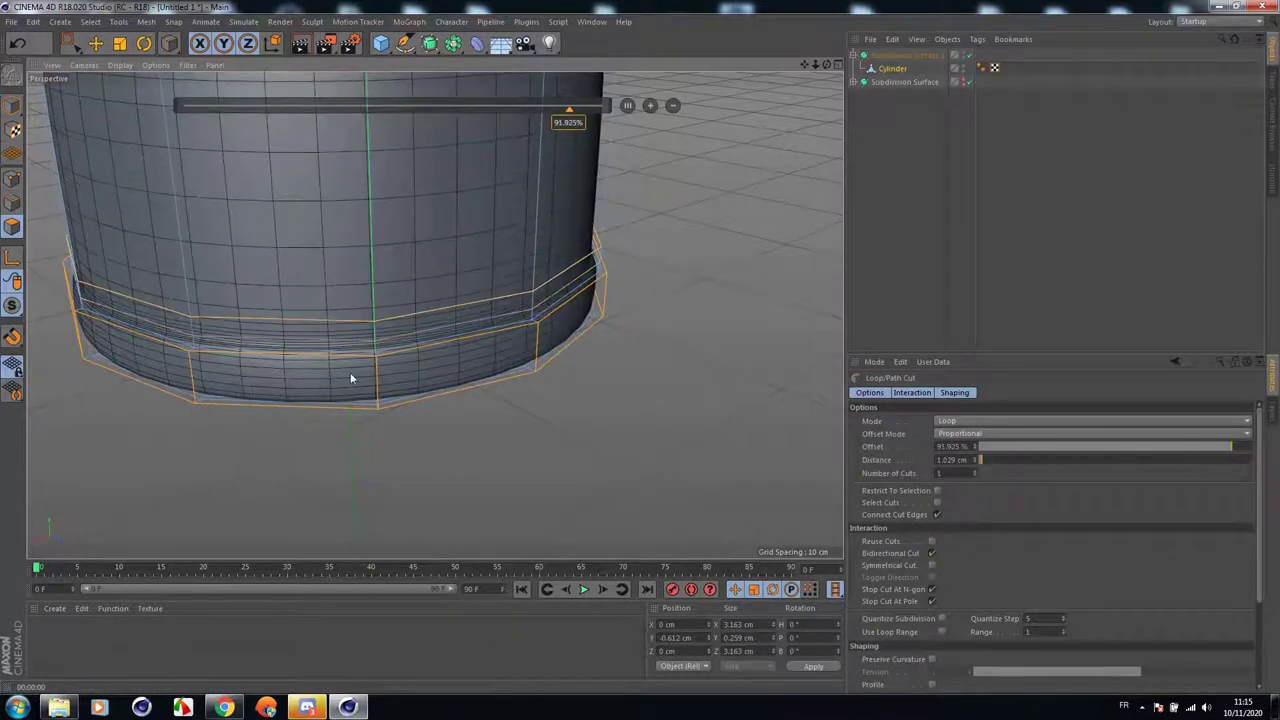
pyautogui.scroll(-5, 335, 258)
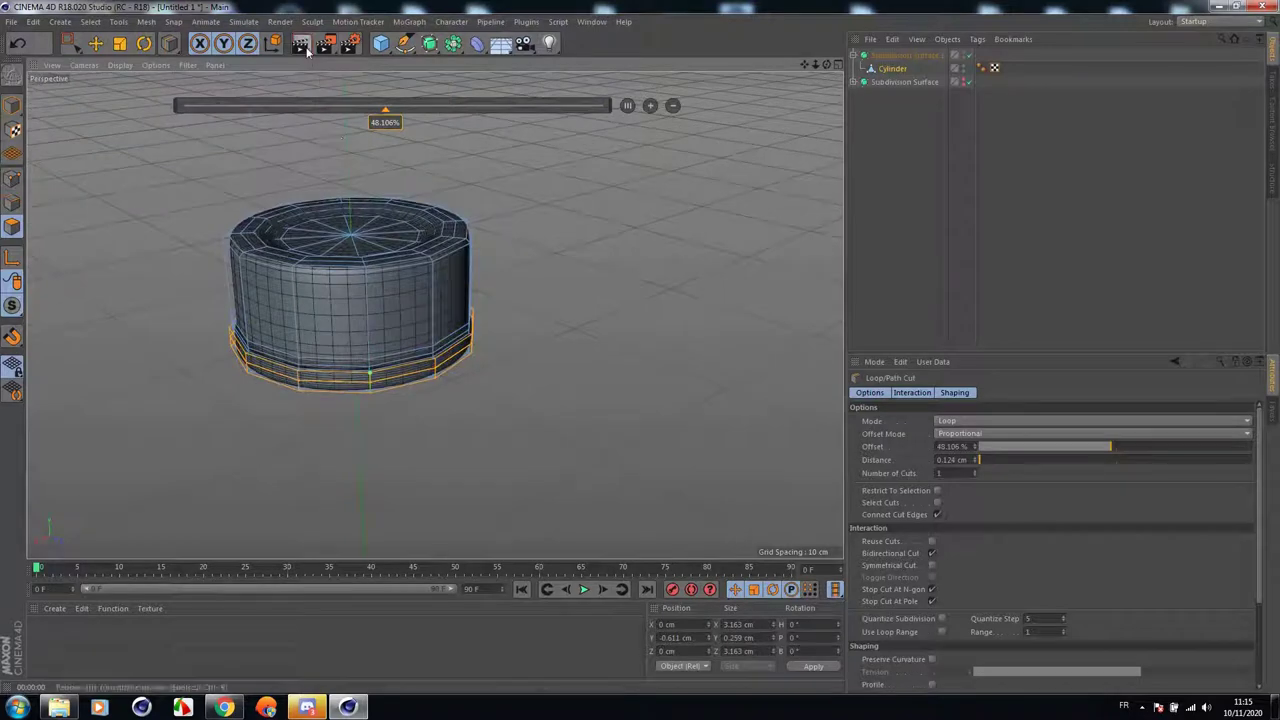
pyautogui.click(307, 50)
pyautogui.scroll(1, 289, 252)
pyautogui.scroll(-1, 292, 254)
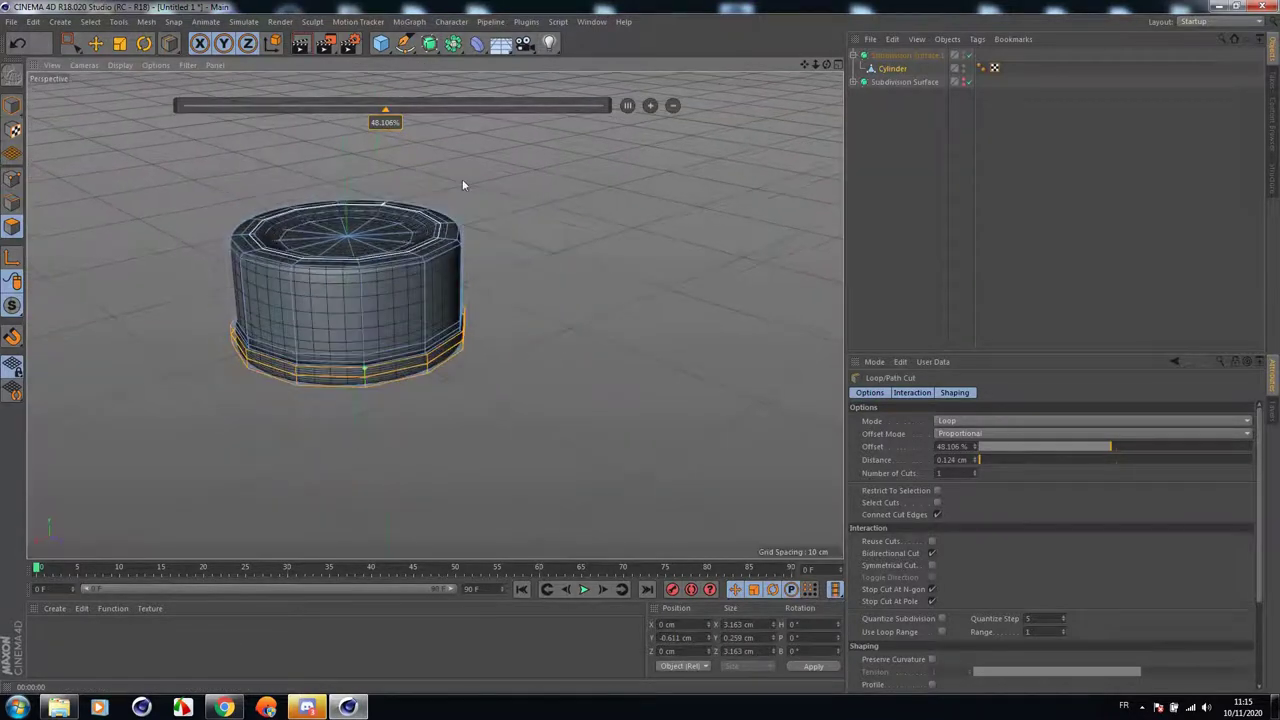
# Loop-select the disc of polygons on the ceiling inside the cap and move it up to Y 0.495 cm.
pyautogui.moveTo(804, 65); pyautogui.dragTo(855, 127)
pyautogui.moveTo(827, 65); pyautogui.dragTo(826, 10)
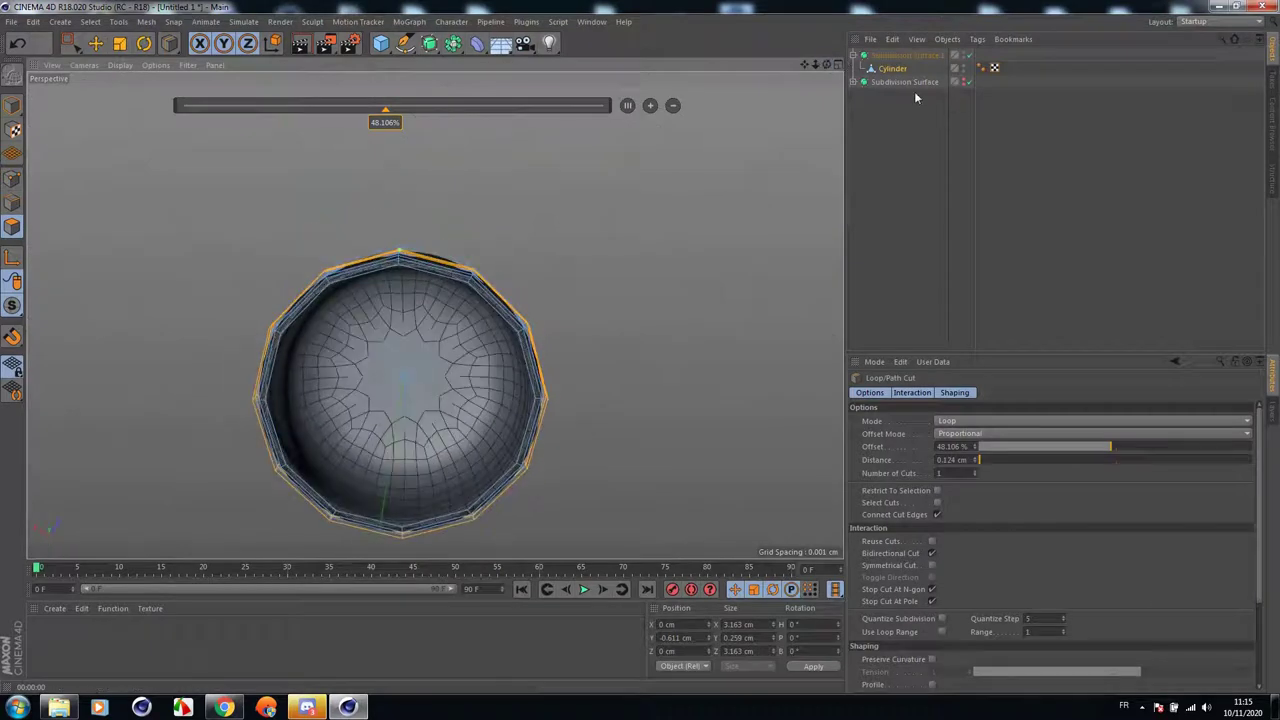
pyautogui.click(895, 70)
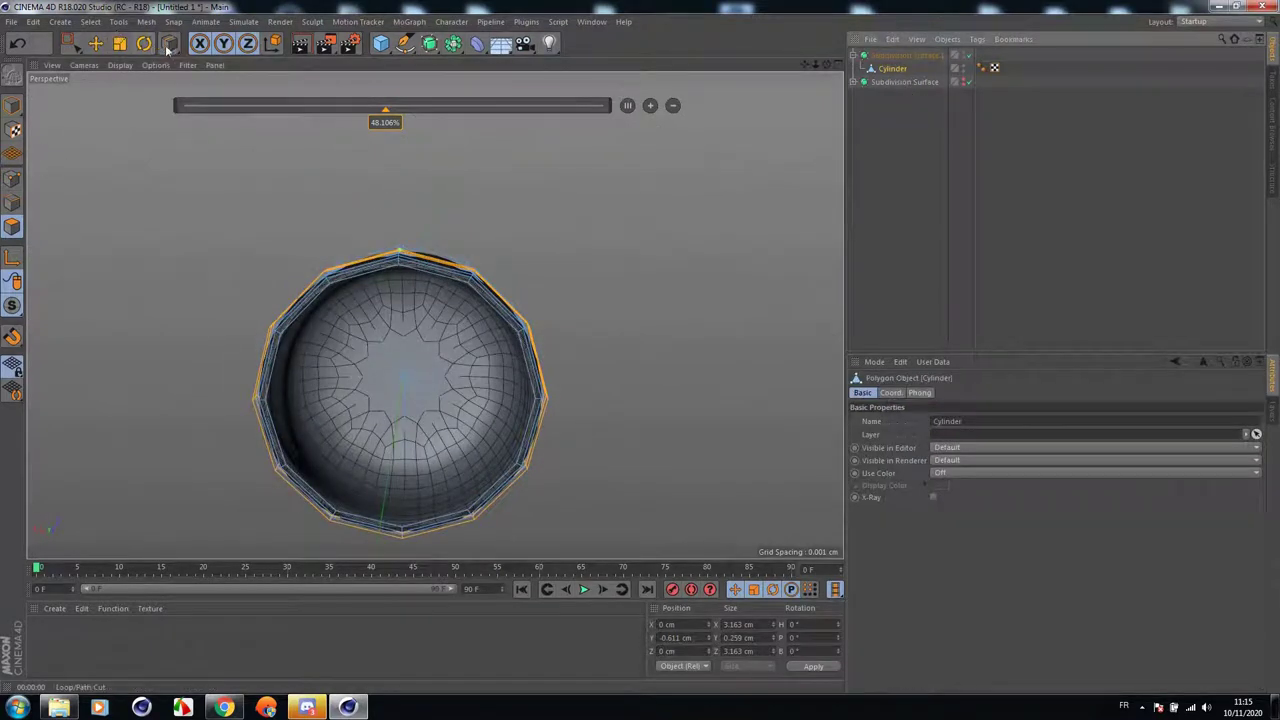
pyautogui.moveTo(168, 45); pyautogui.dragTo(251, 160)
pyautogui.click(407, 367)
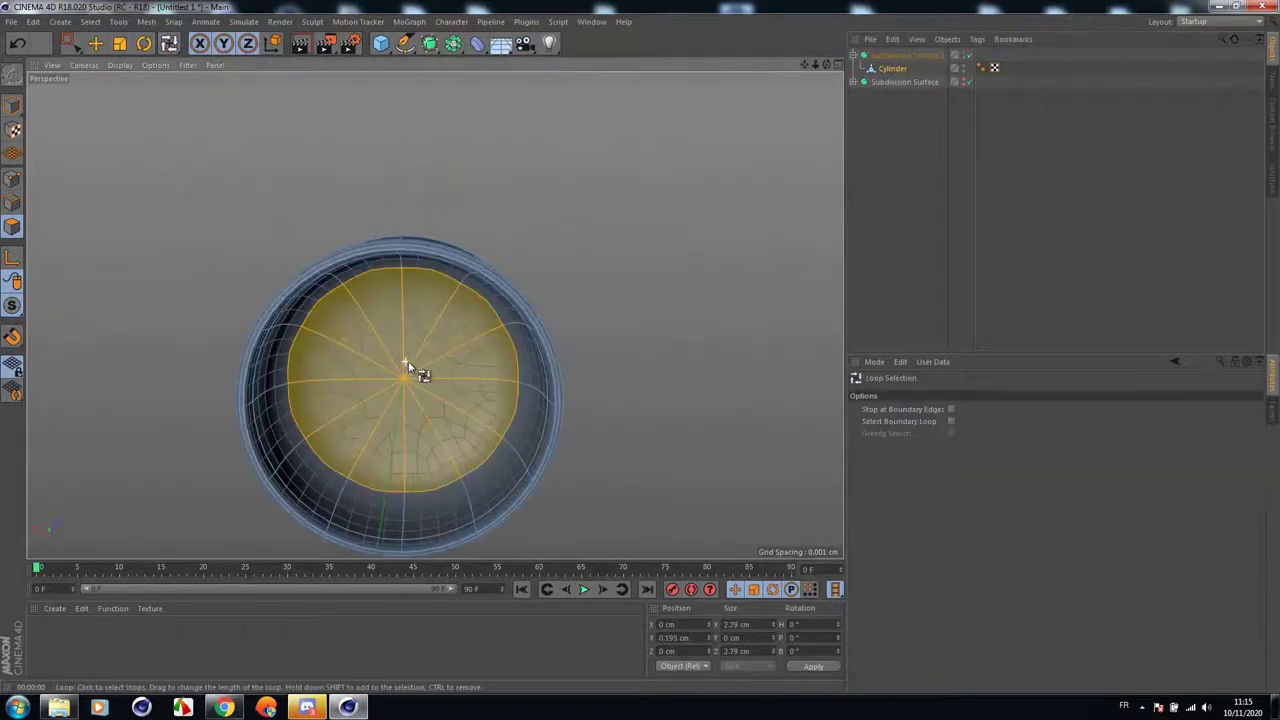
pyautogui.rightClick(648, 268)
pyautogui.moveTo(826, 65); pyautogui.dragTo(818, 138)
pyautogui.click(95, 44)
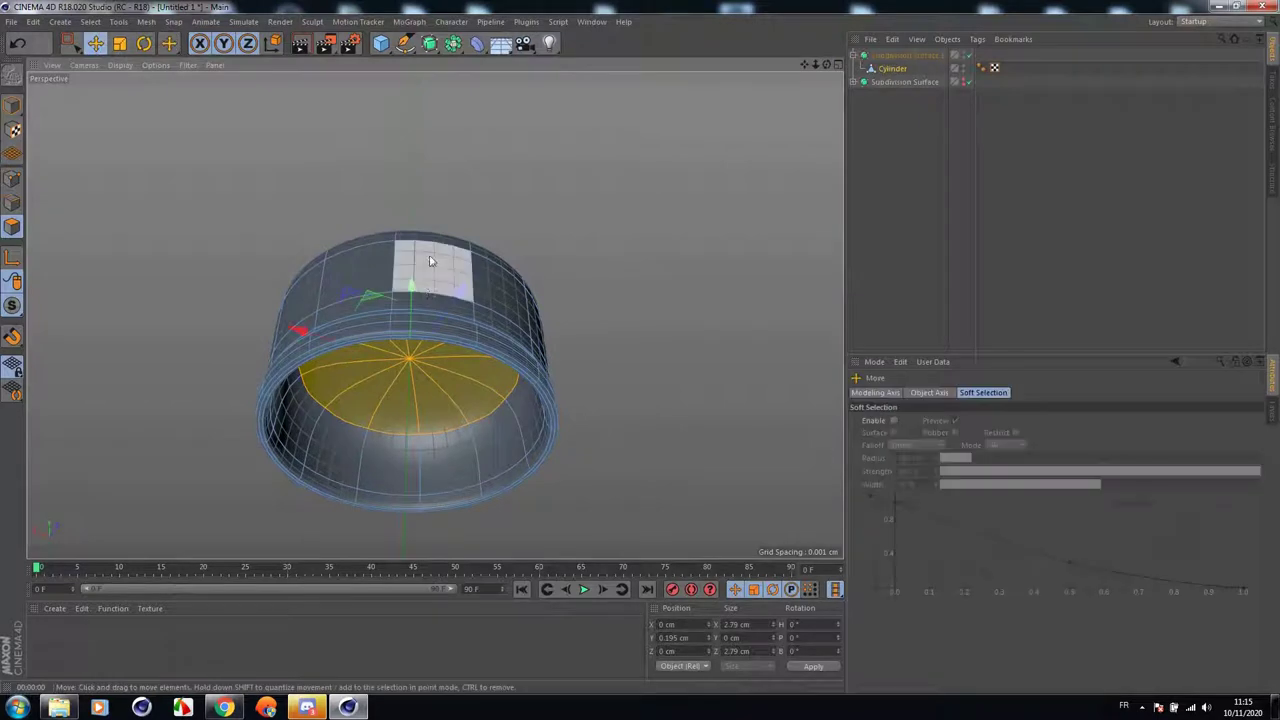
pyautogui.moveTo(411, 288)
pyautogui.mouseDown()
pyautogui.moveTo(408, 265)
pyautogui.moveTo(408, 278)
pyautogui.mouseUp()
# Inset the inner ceiling disc into concentric rings with Extrude Inner, down to a centre disc 0.658 cm across.
pyautogui.rightClick(585, 312)
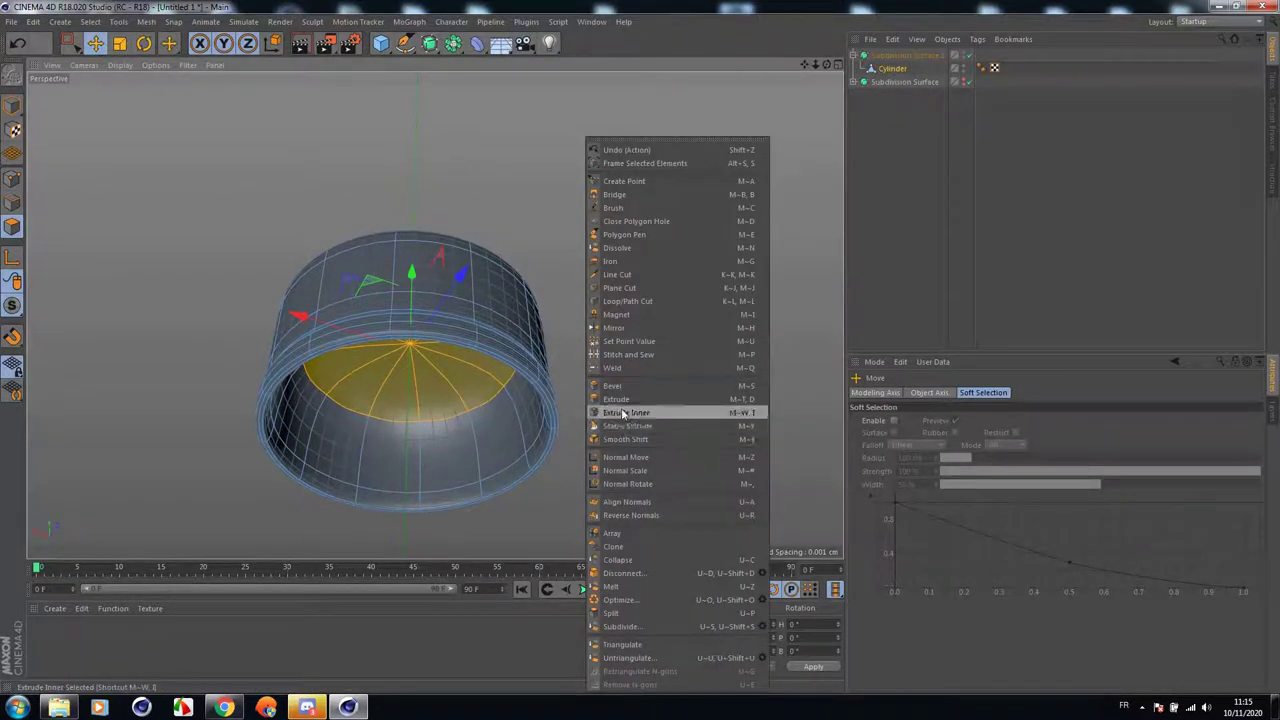
pyautogui.click(626, 412)
pyautogui.moveTo(626, 412); pyautogui.dragTo(565, 400)
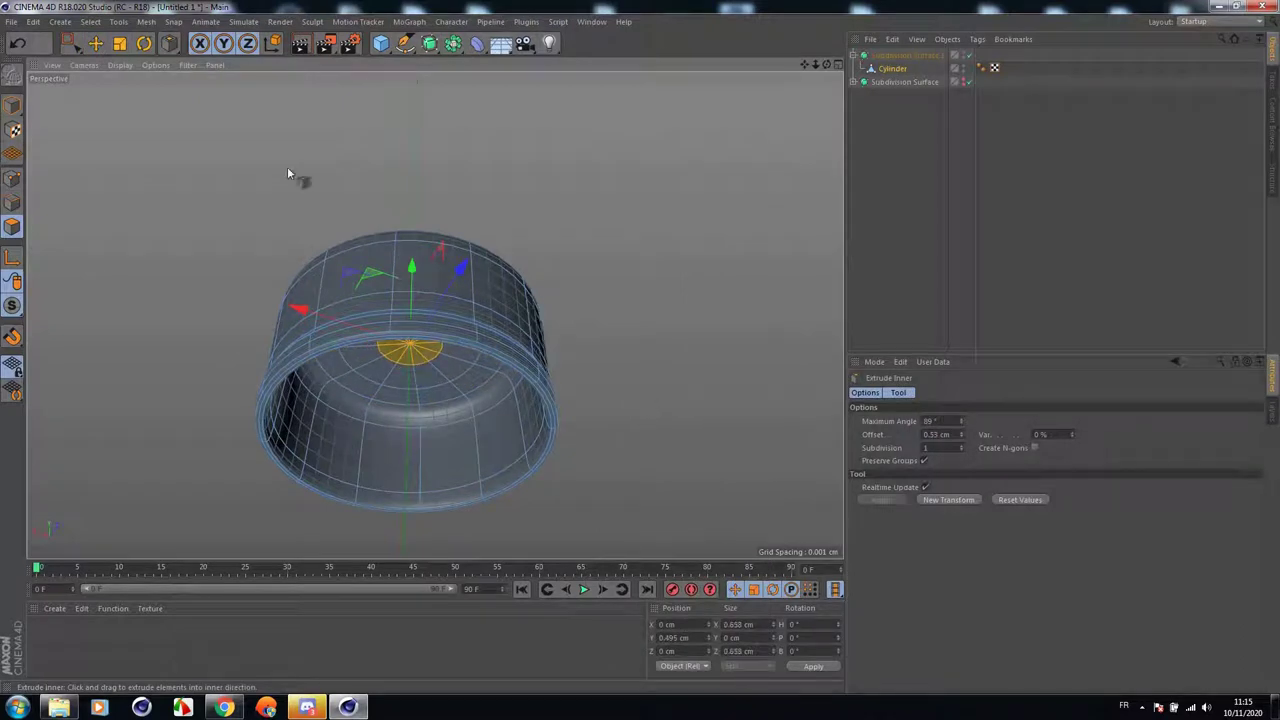
# Try a loop cut at 99.838% where the inner wall meets the ceiling, and render the view to check it.
pyautogui.rightClick(242, 140)
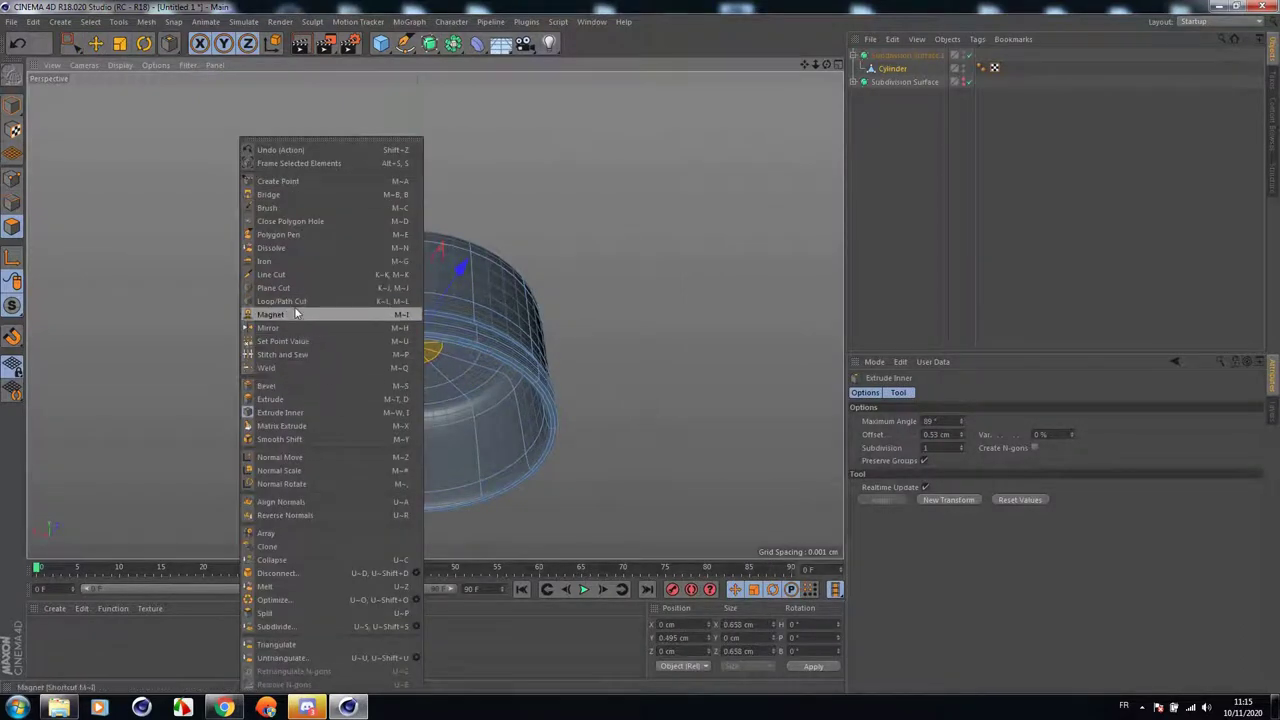
pyautogui.click(282, 301)
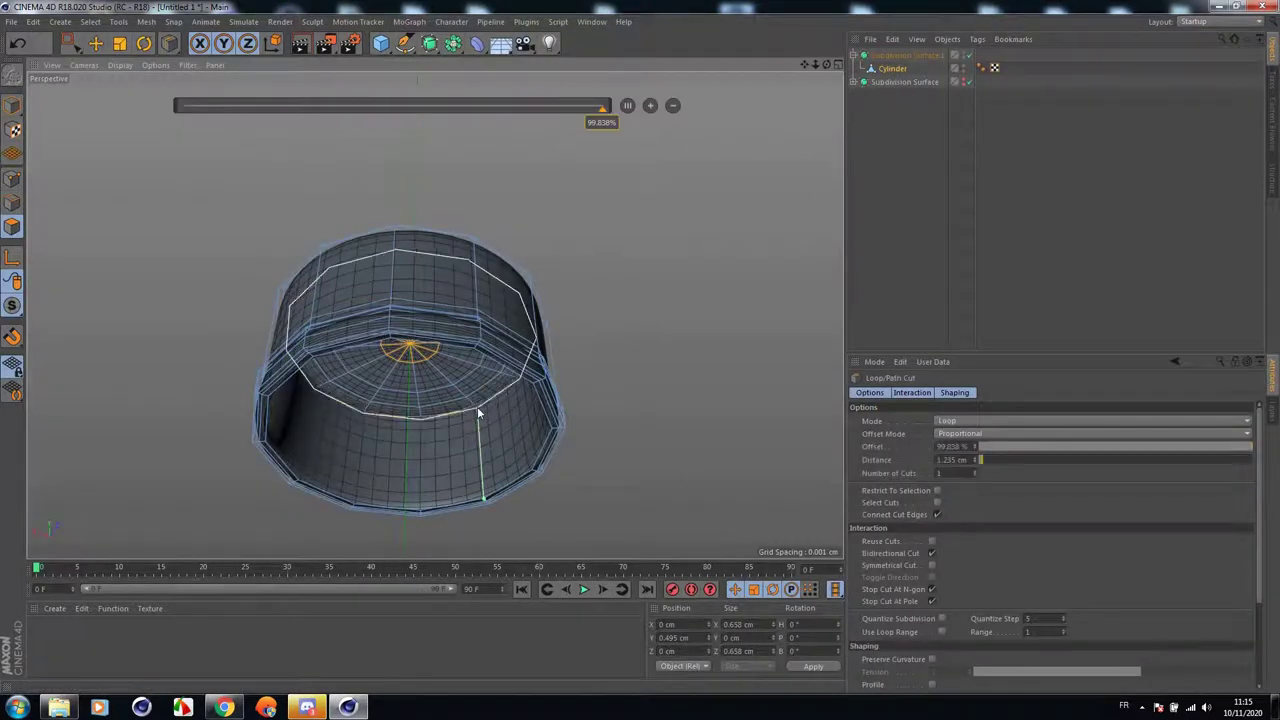
pyautogui.keyDown('alt'); pyautogui.moveTo(477, 406); pyautogui.dragTo(458, 360); pyautogui.keyUp('alt')
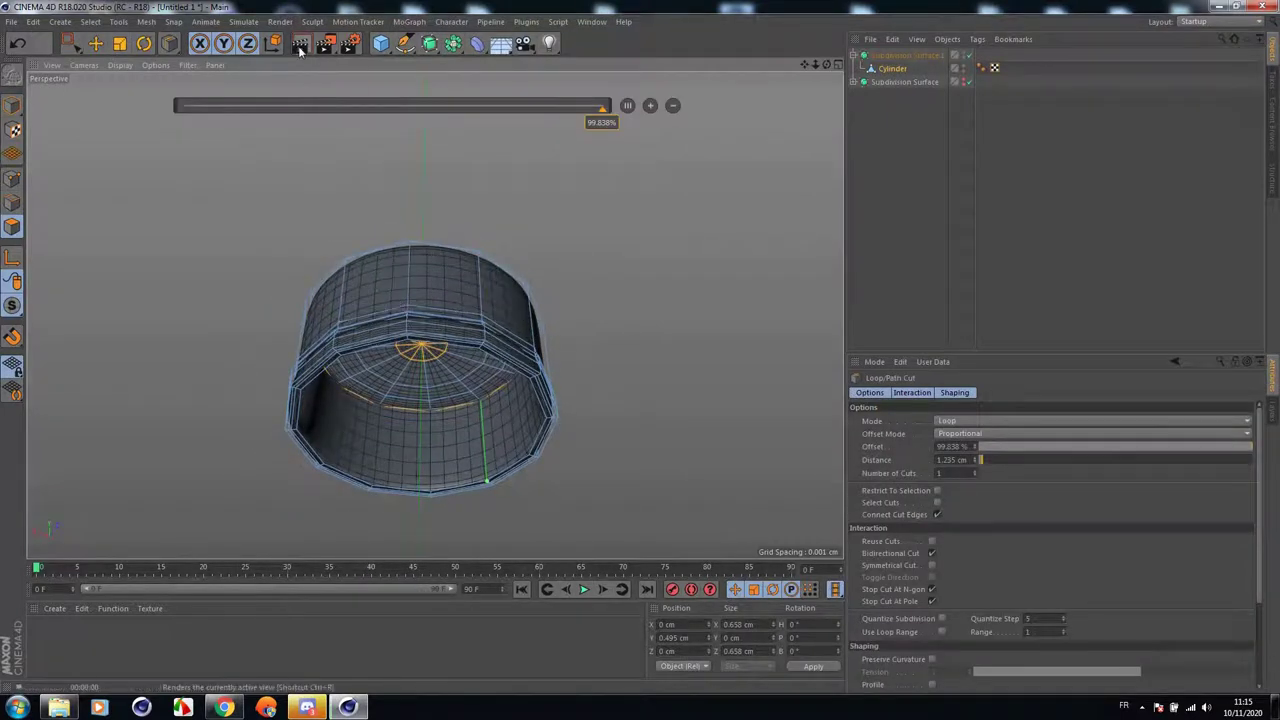
pyautogui.click(300, 48)
pyautogui.moveTo(827, 65); pyautogui.dragTo(827, 34)
# Undo the inner wall loop cut and add one at 76.318% around the outer edge of the inner ceiling.
pyautogui.click(19, 44)
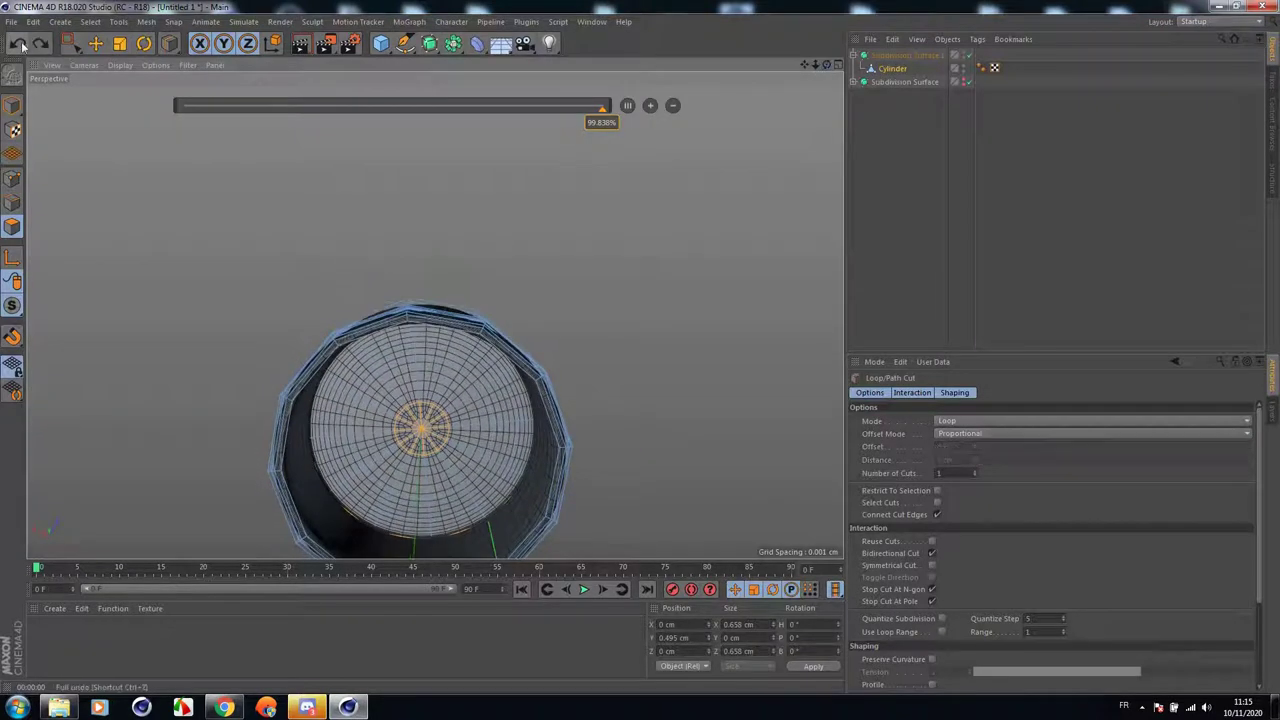
pyautogui.scroll(1, 570, 443)
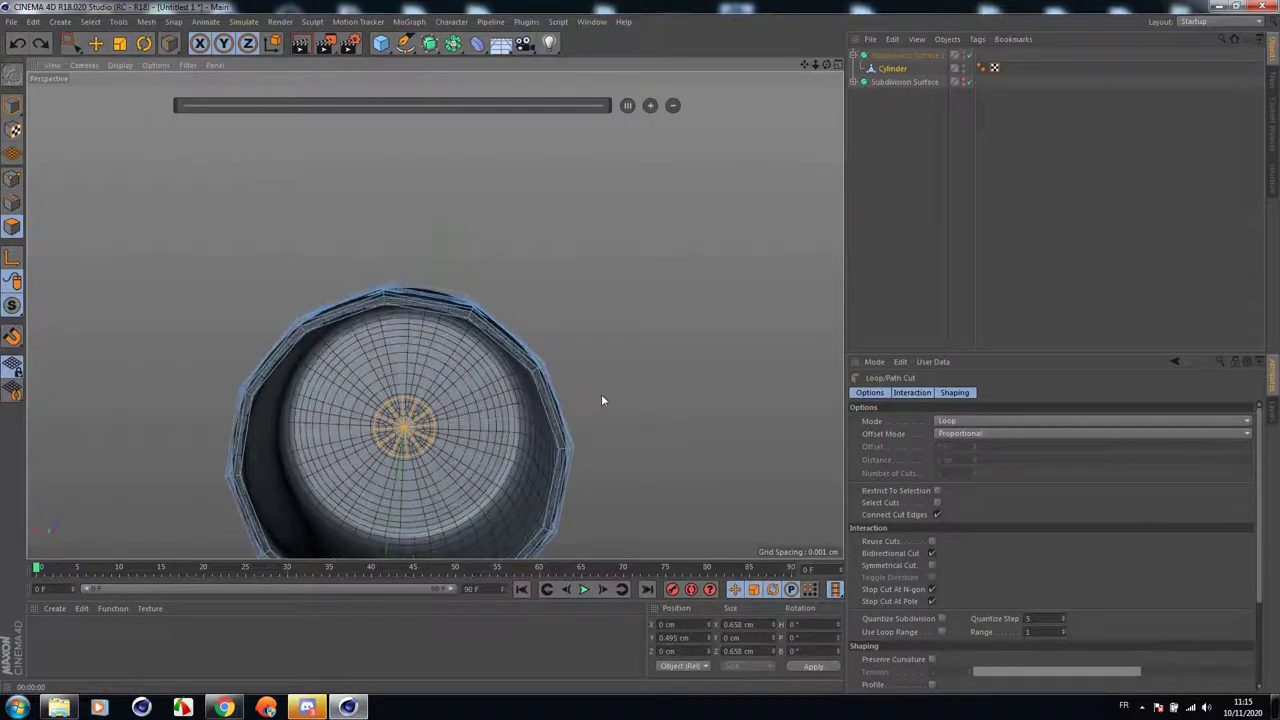
pyautogui.click(508, 479)
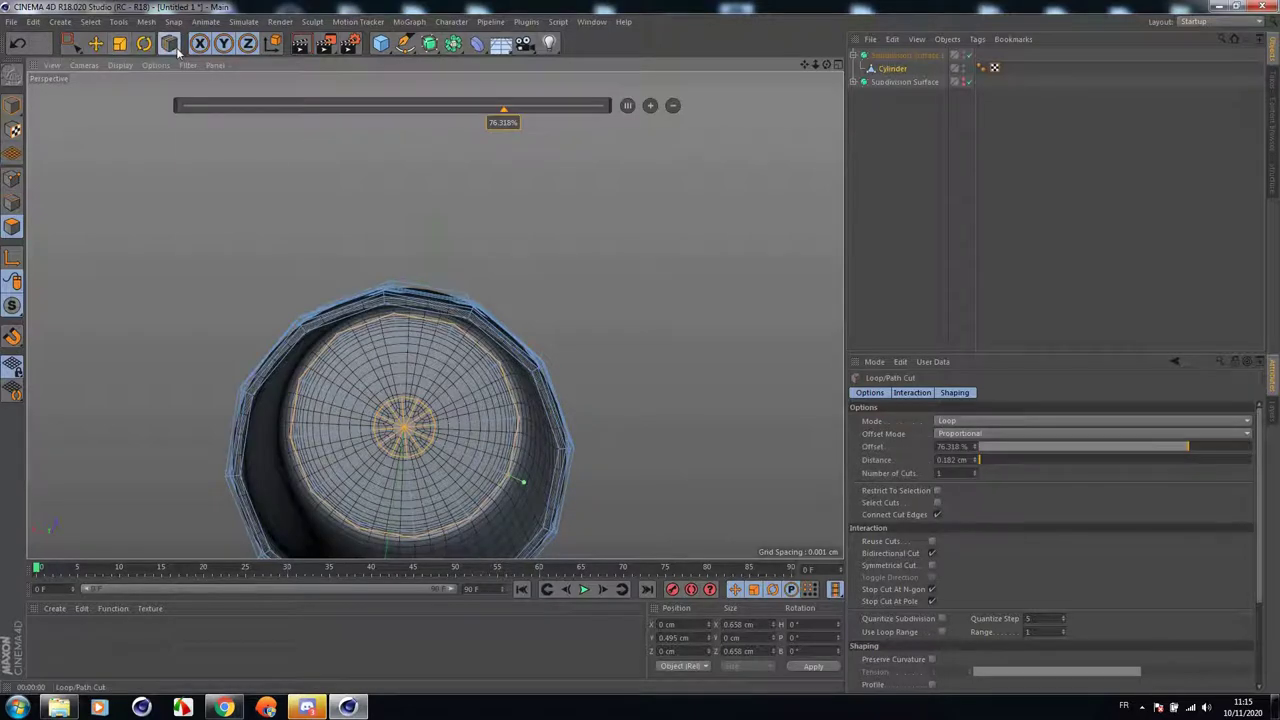
# Loop-select a ring of polygons on the inner ceiling and inset it with Extrude Inner to a narrower ring 2.21 cm across.
pyautogui.moveTo(176, 50); pyautogui.dragTo(208, 135)
pyautogui.scroll(4, 384, 418)
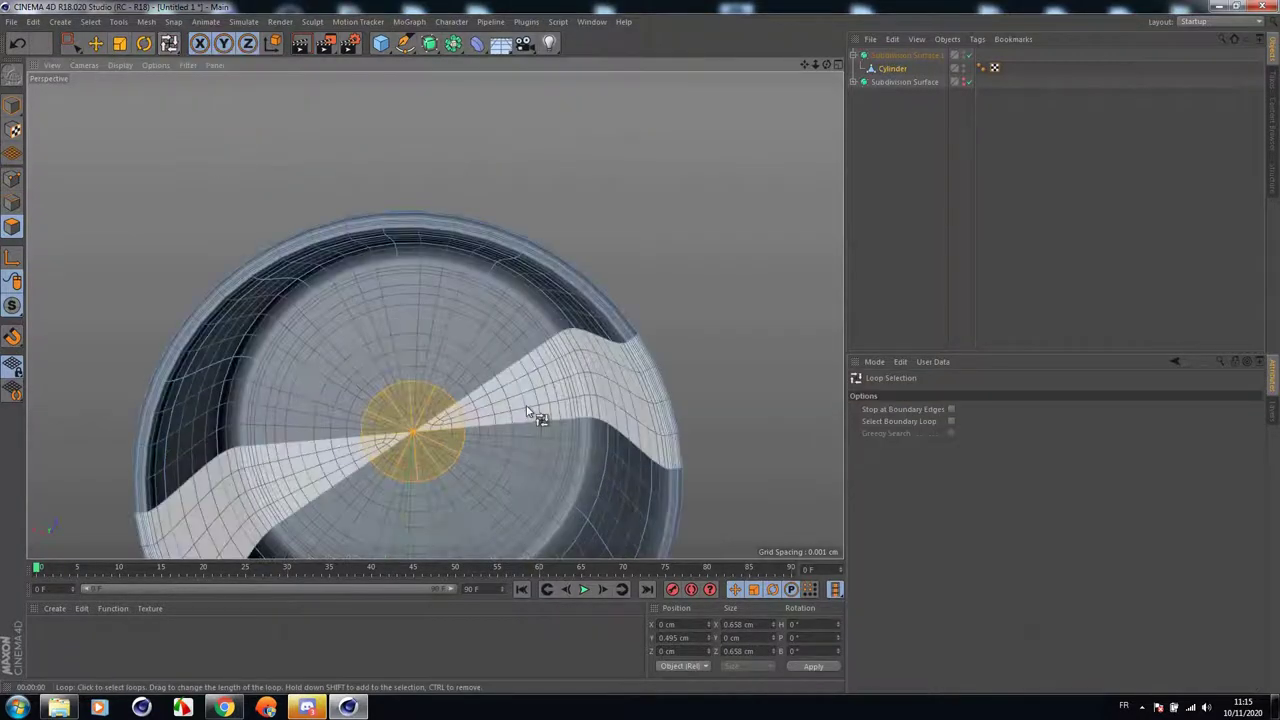
pyautogui.click(550, 416)
pyautogui.rightClick(682, 270)
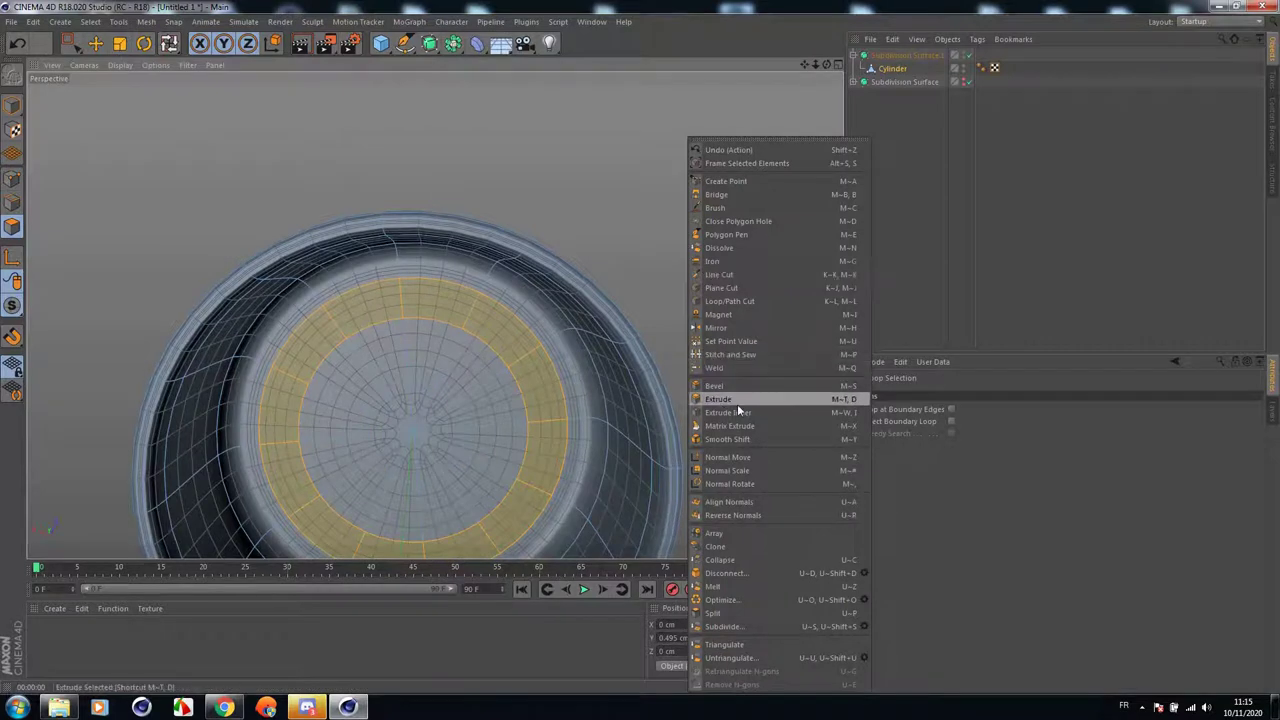
pyautogui.click(730, 412)
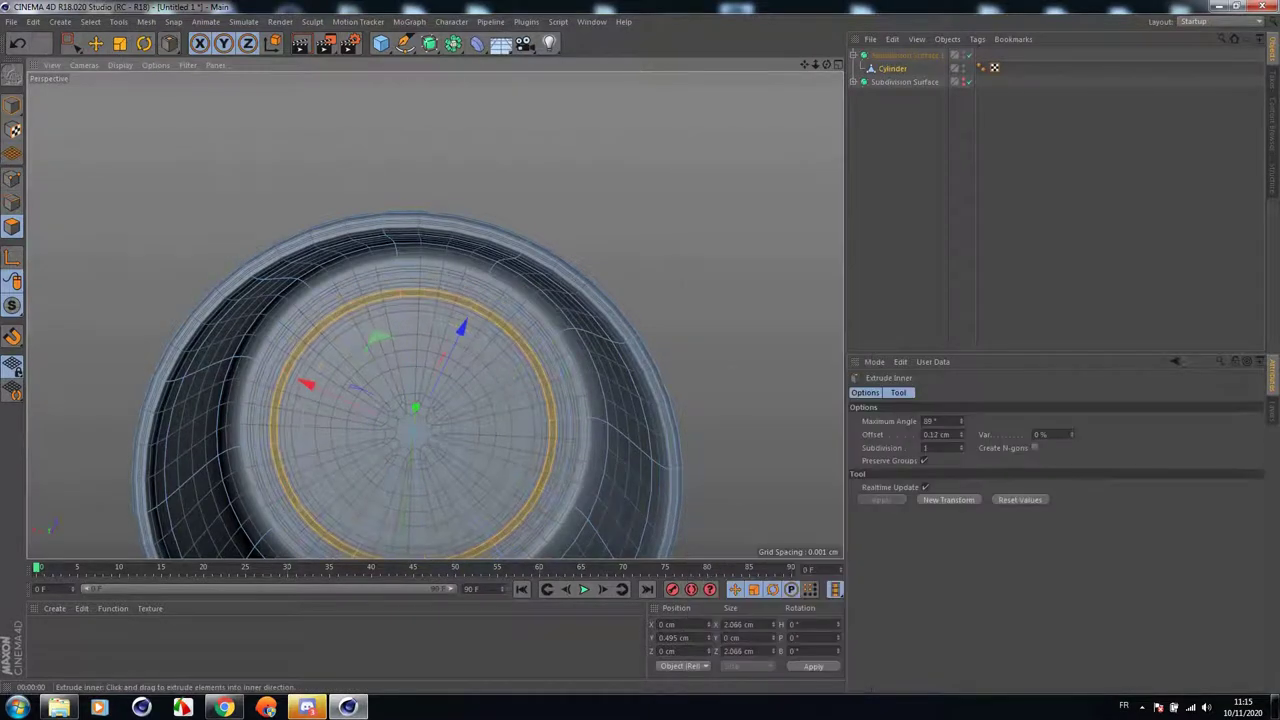
pyautogui.moveTo(720, 412); pyautogui.dragTo(759, 400)
# Extrude the narrow ceiling ring down into the cap by 0.47 cm and extend it with a second extrusion.
pyautogui.rightClick(669, 240)
pyautogui.click(714, 400)
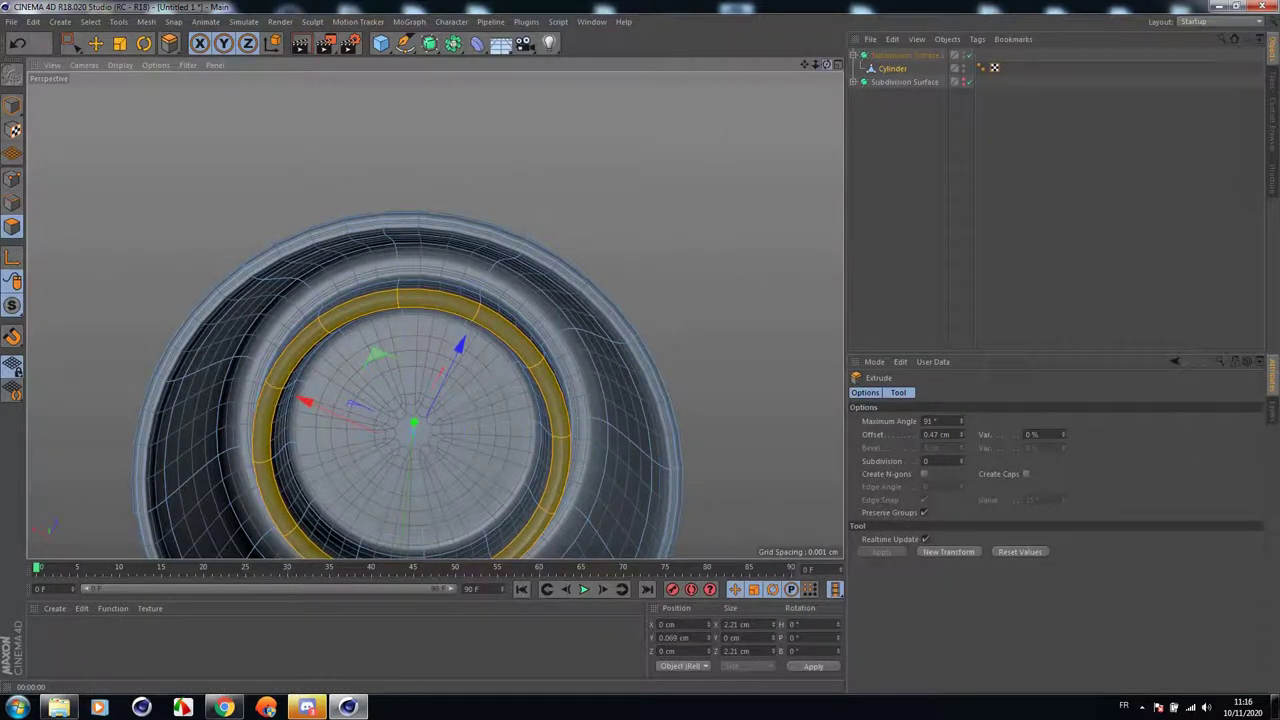
pyautogui.moveTo(827, 65); pyautogui.dragTo(827, 125)
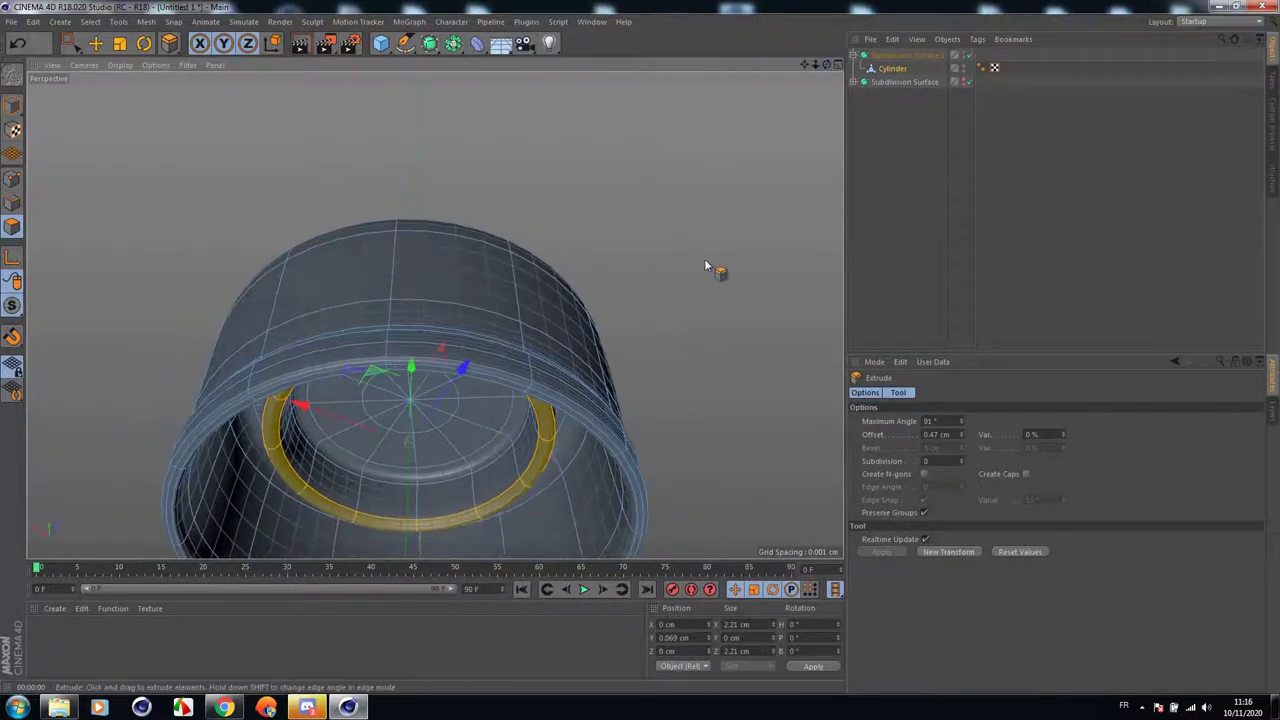
pyautogui.moveTo(714, 266); pyautogui.dragTo(588, 268)
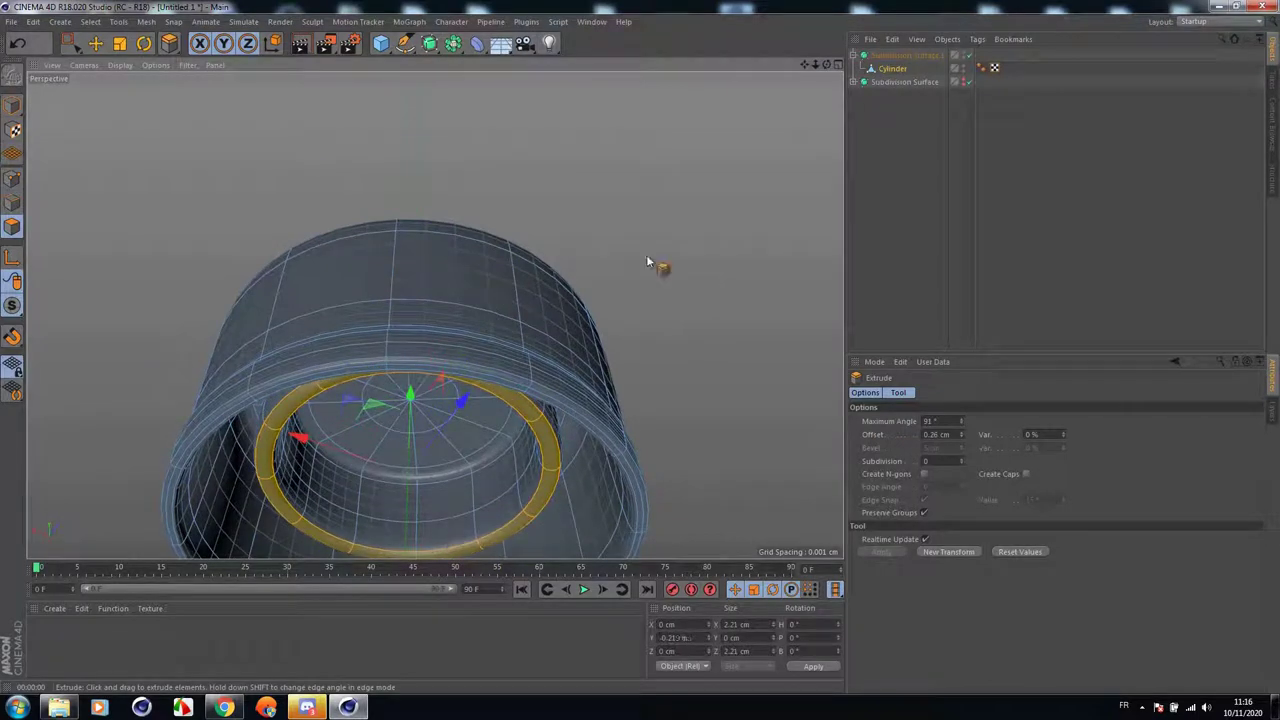
pyautogui.click(119, 43)
pyautogui.moveTo(348, 92); pyautogui.dragTo(305, 93)
pyautogui.click(17, 43)
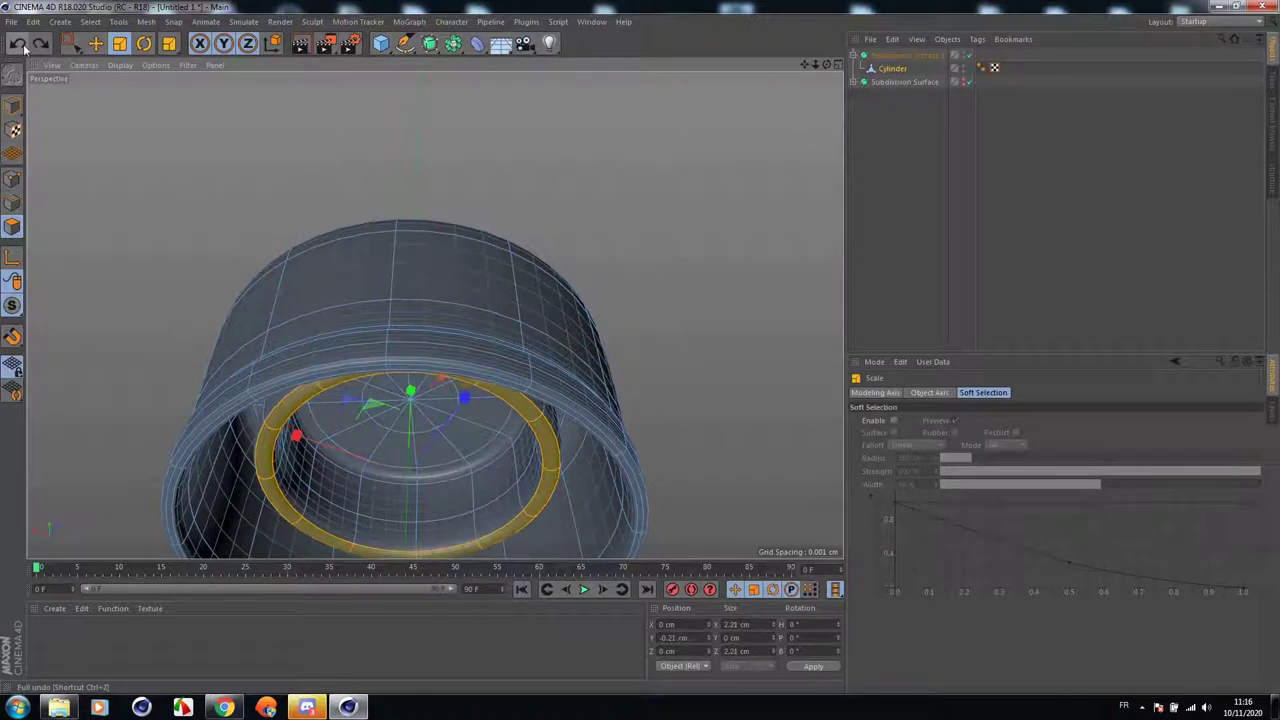
# Scale the sealing ring's inner lower edge loop out to about 2.135 cm across to thin its wall, and render the view.
pyautogui.click(11, 204)
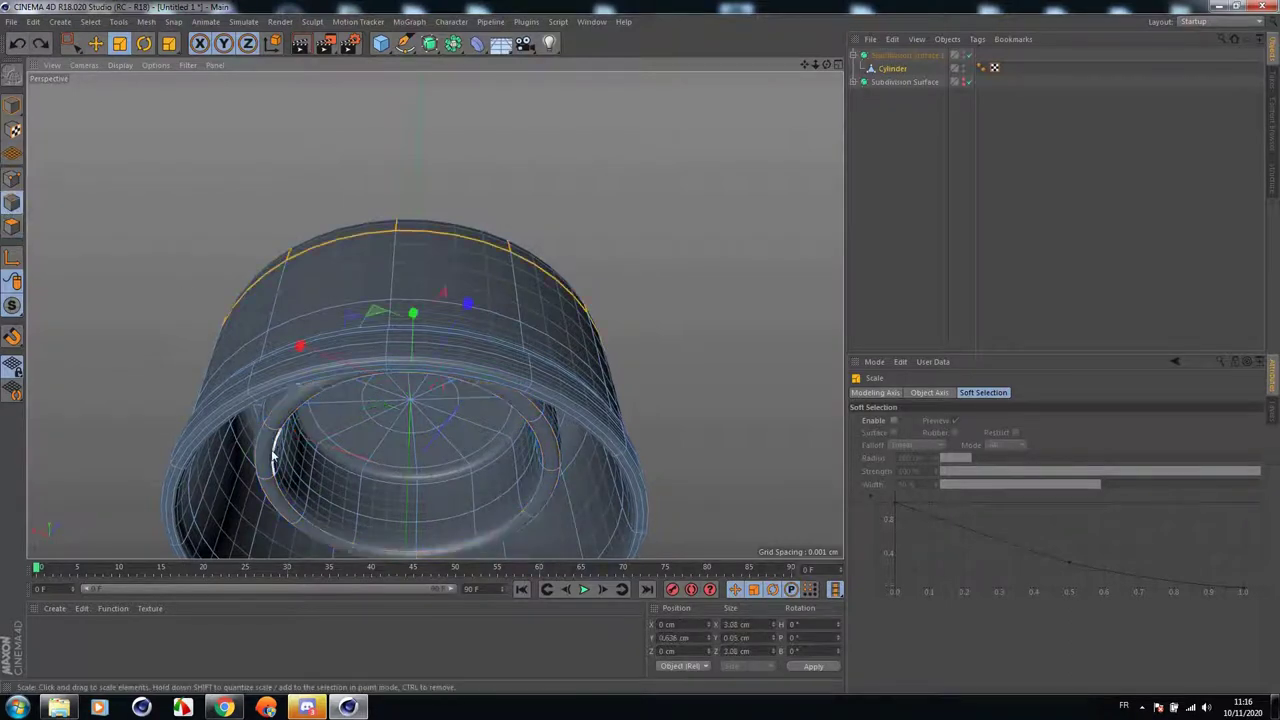
pyautogui.click(272, 456)
pyautogui.doubleClick(257, 448)
pyautogui.moveTo(460, 205); pyautogui.dragTo(432, 197)
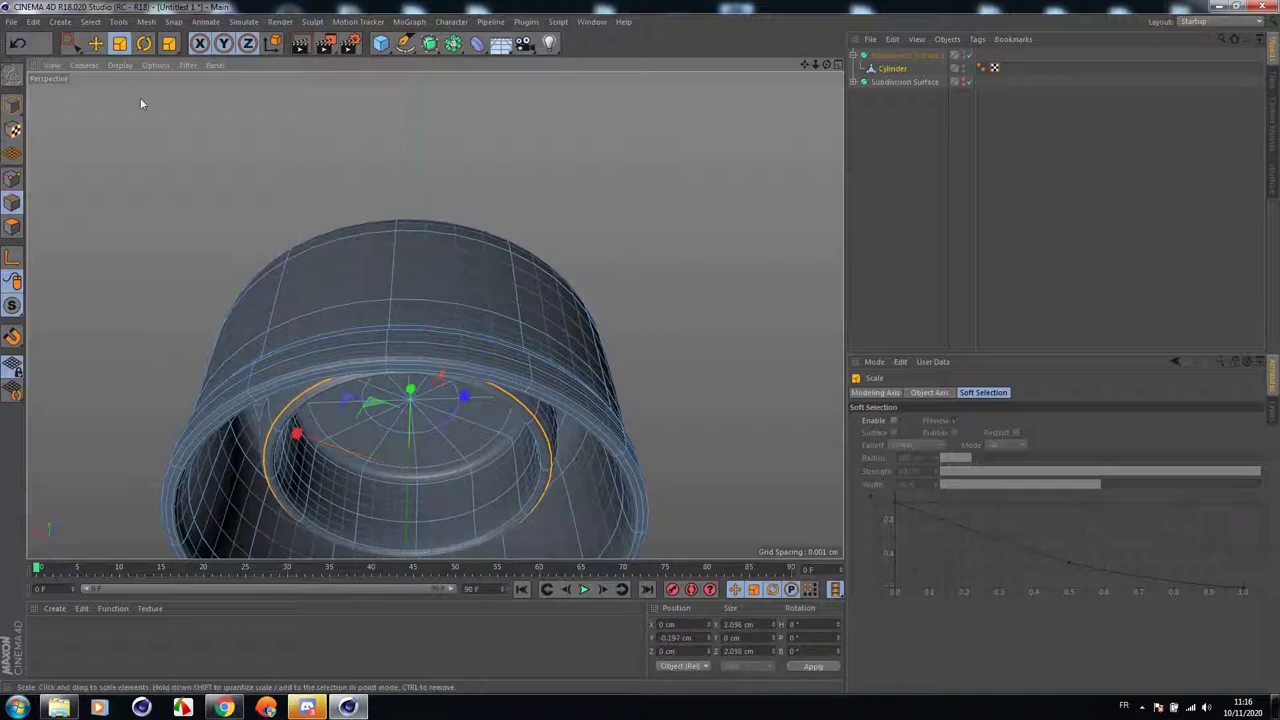
pyautogui.hotkey('ctrl', 'z')
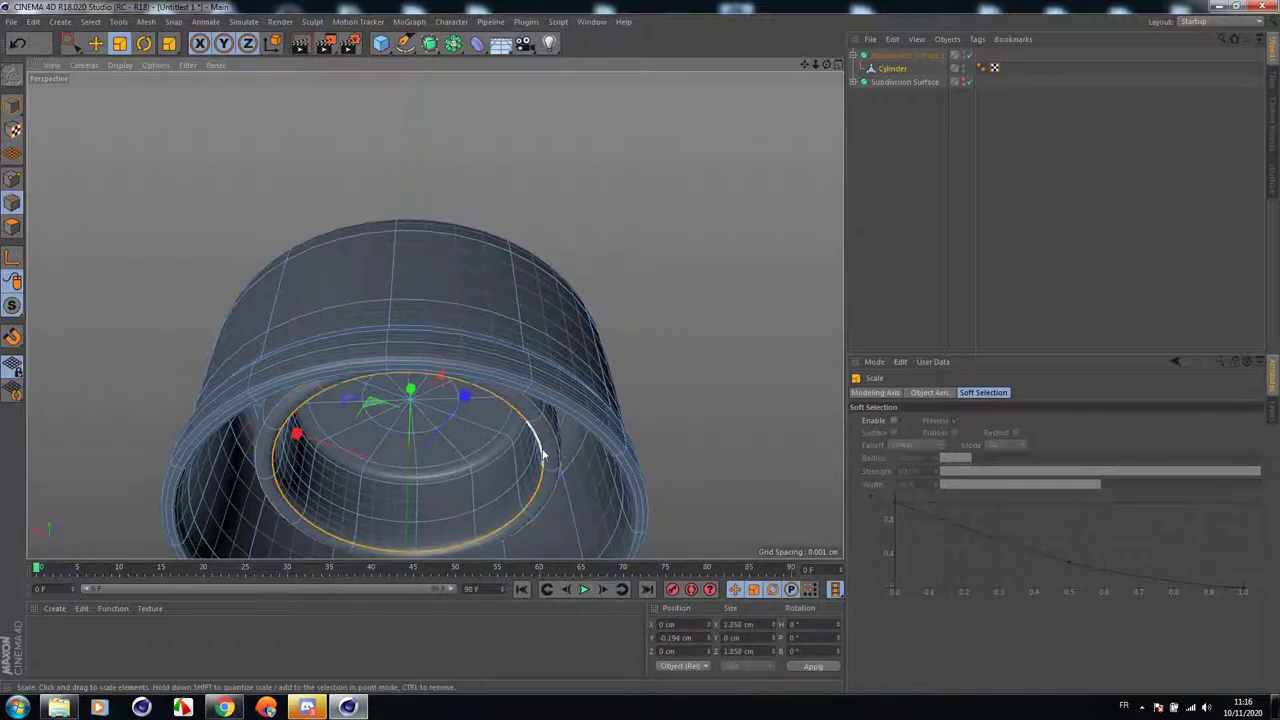
pyautogui.moveTo(543, 443); pyautogui.dragTo(734, 303)
pyautogui.moveTo(816, 65); pyautogui.dragTo(802, 72)
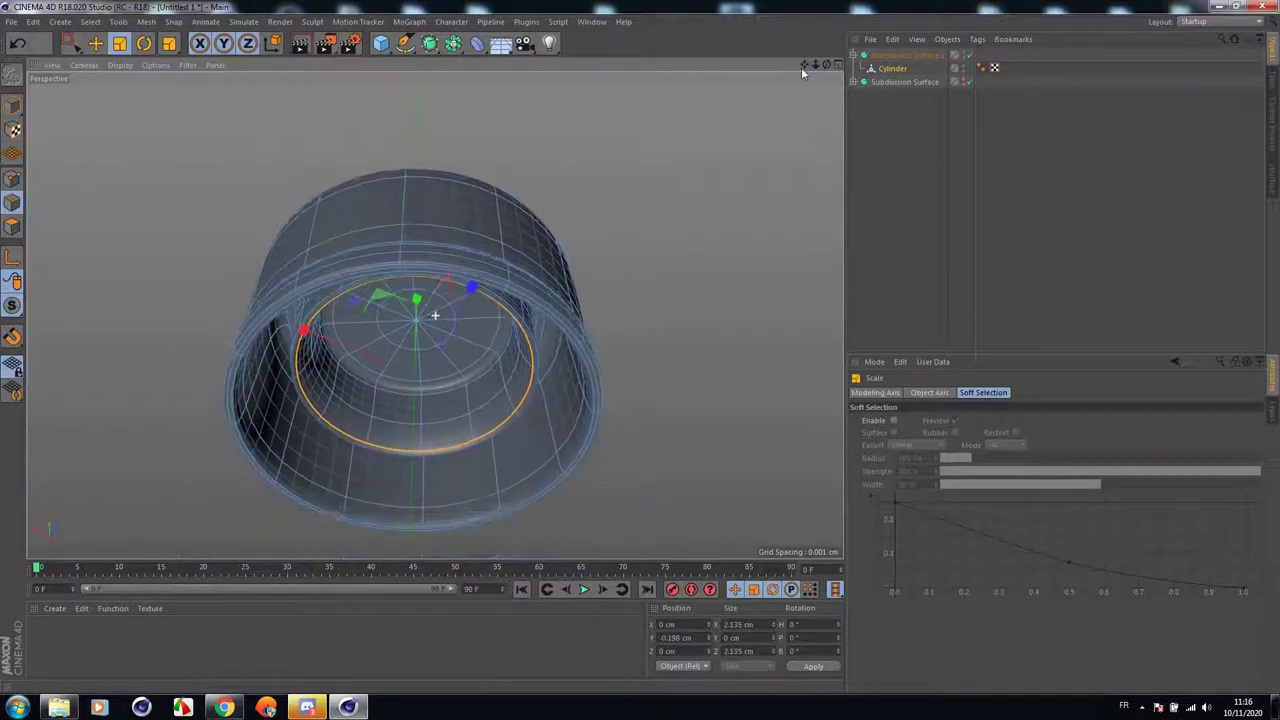
pyautogui.click(300, 43)
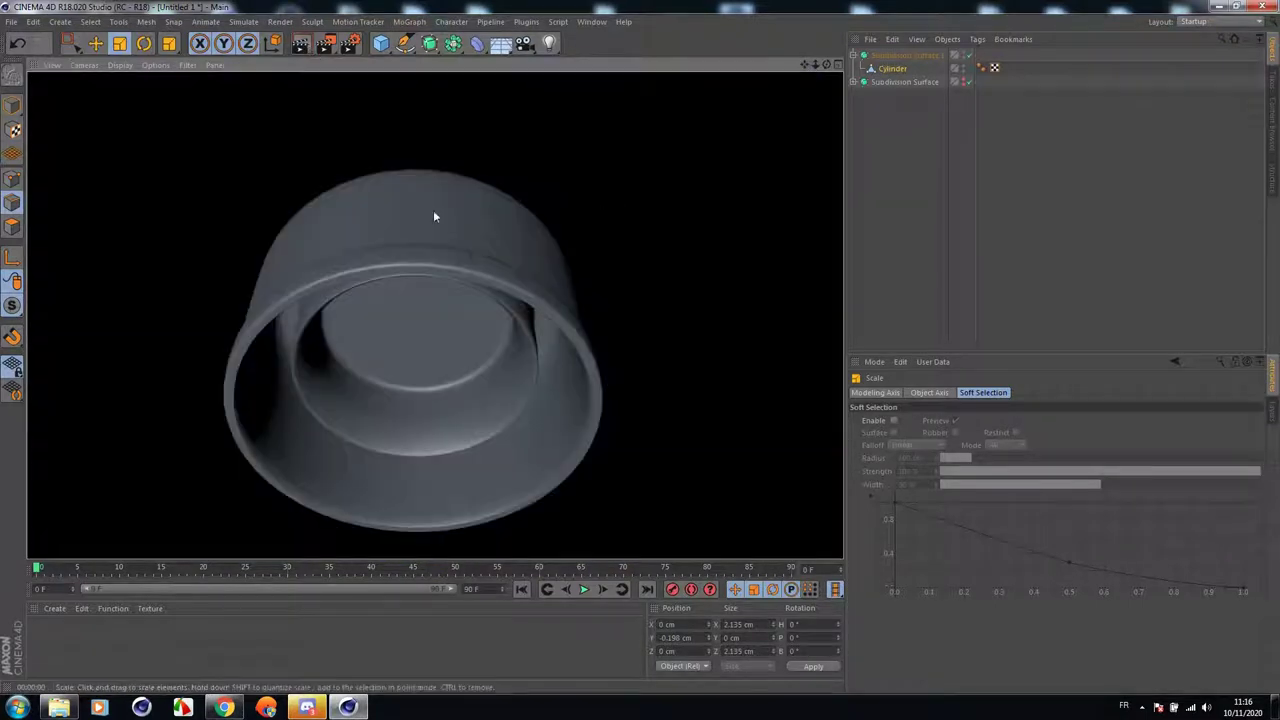
# Raise both lower edge loops of the inner sealing ring to Y -0.032 cm and render the view.
pyautogui.moveTo(827, 65)
pyautogui.mouseDown()
pyautogui.moveTo(827, 88)
pyautogui.moveTo(822, 50)
pyautogui.moveTo(836, 84)
pyautogui.mouseUp()
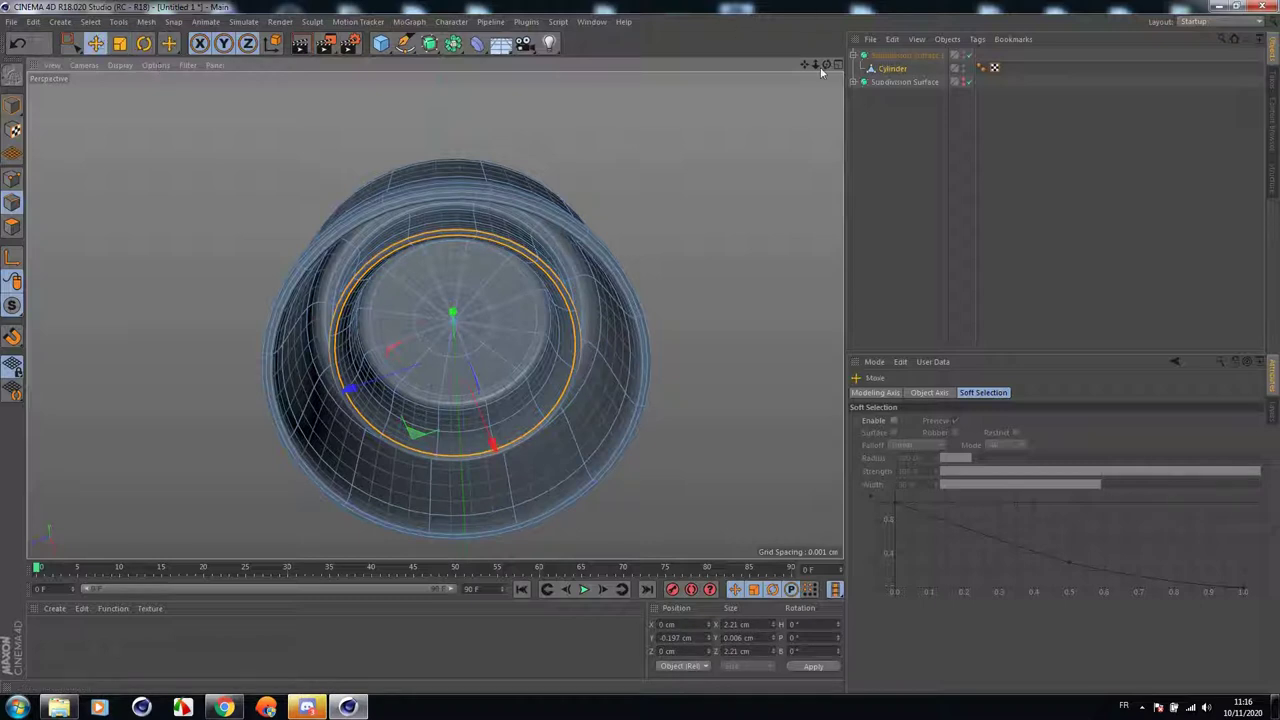
pyautogui.moveTo(826, 65); pyautogui.dragTo(812, 115)
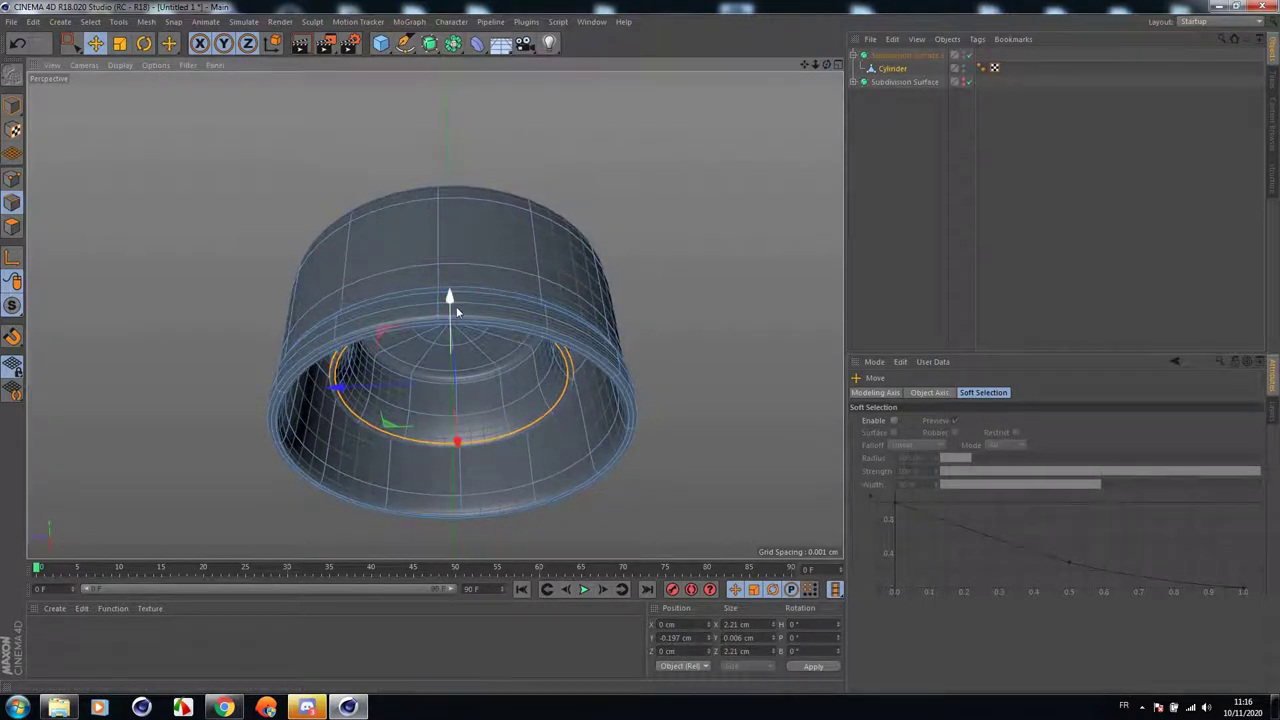
pyautogui.moveTo(456, 308); pyautogui.dragTo(460, 289)
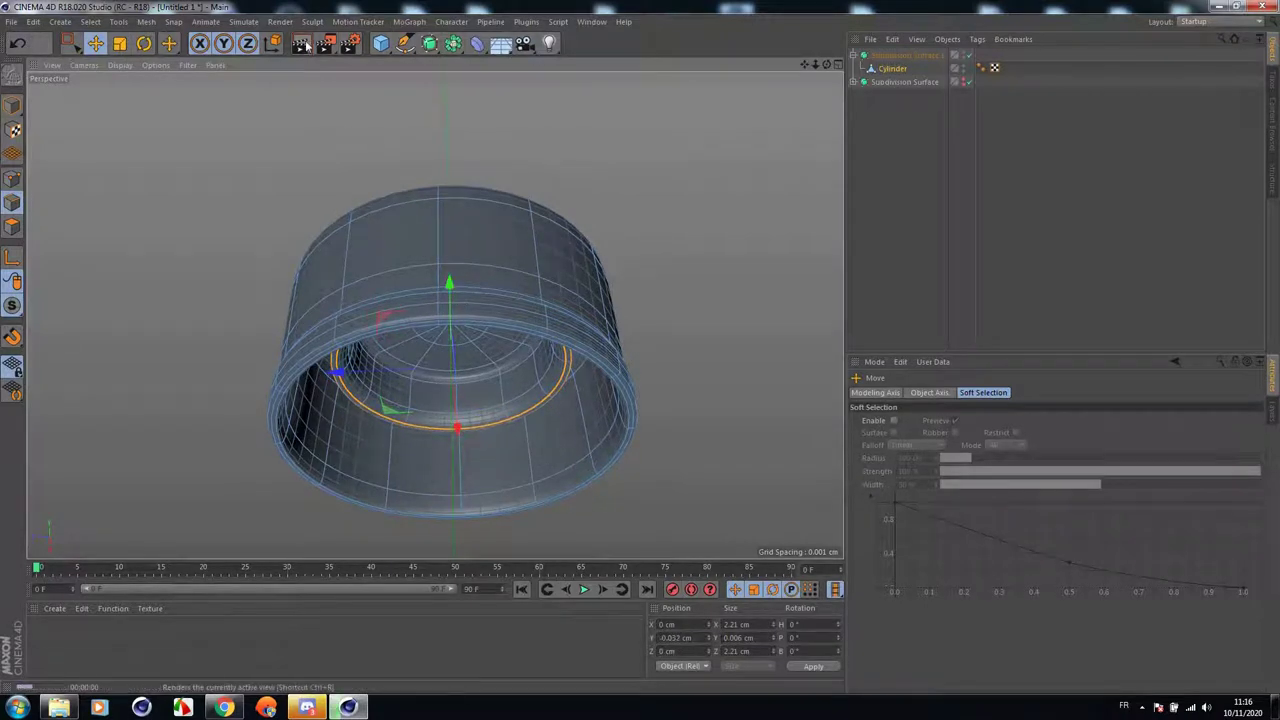
pyautogui.click(306, 45)
# Select the edge loop just above the lower band on the cap's outer wall and convert it with Edge to Spline.
pyautogui.moveTo(827, 66); pyautogui.dragTo(828, 150)
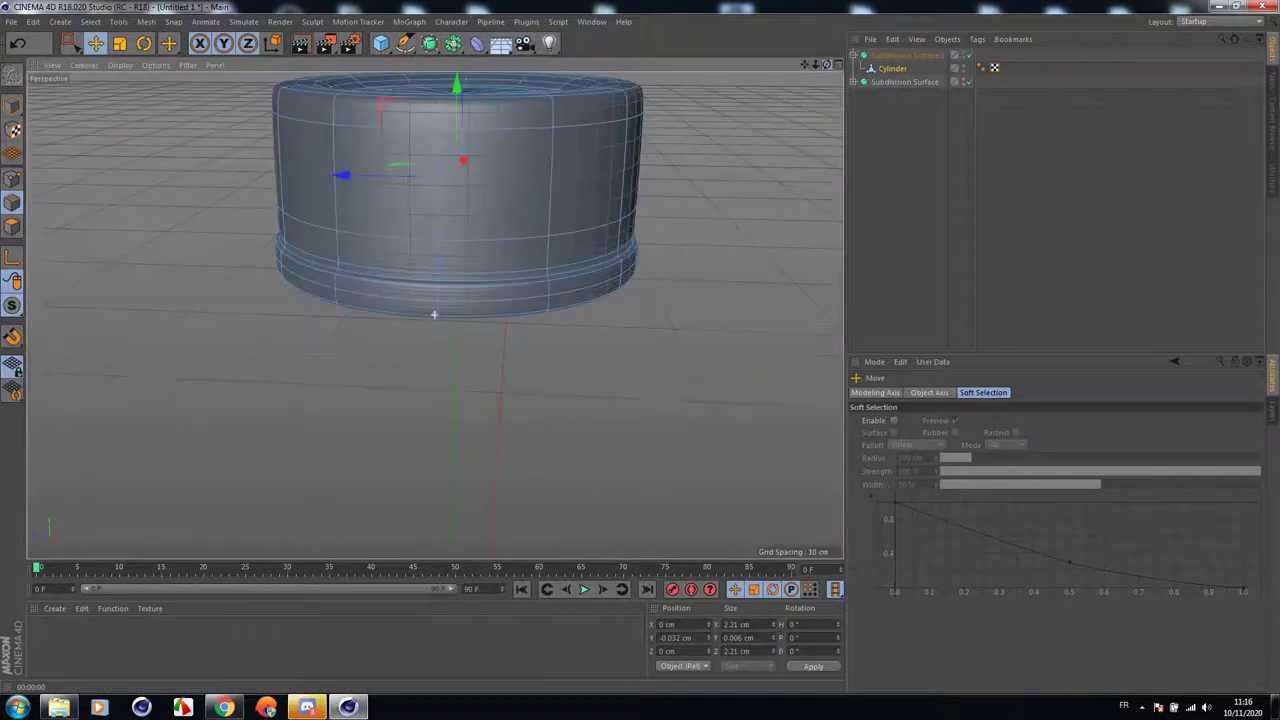
pyautogui.moveTo(815, 65); pyautogui.dragTo(811, 105)
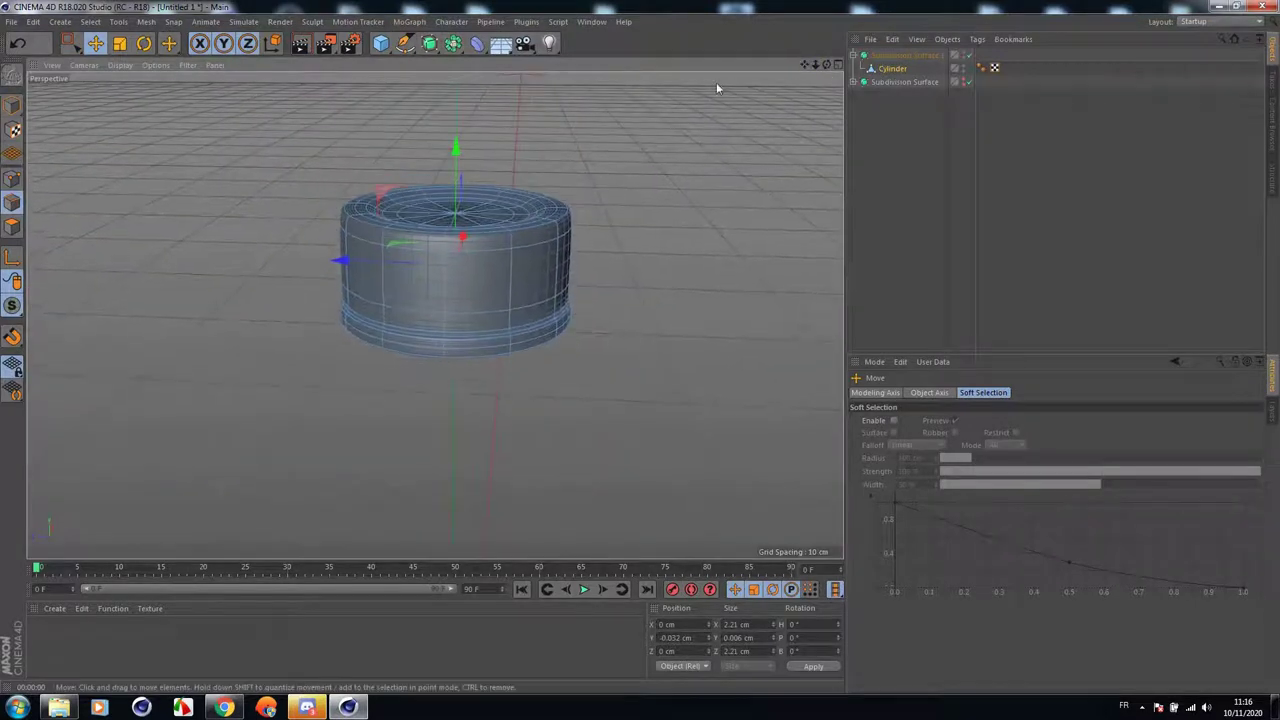
pyautogui.scroll(5, 520, 222)
pyautogui.scroll(-2, 375, 236)
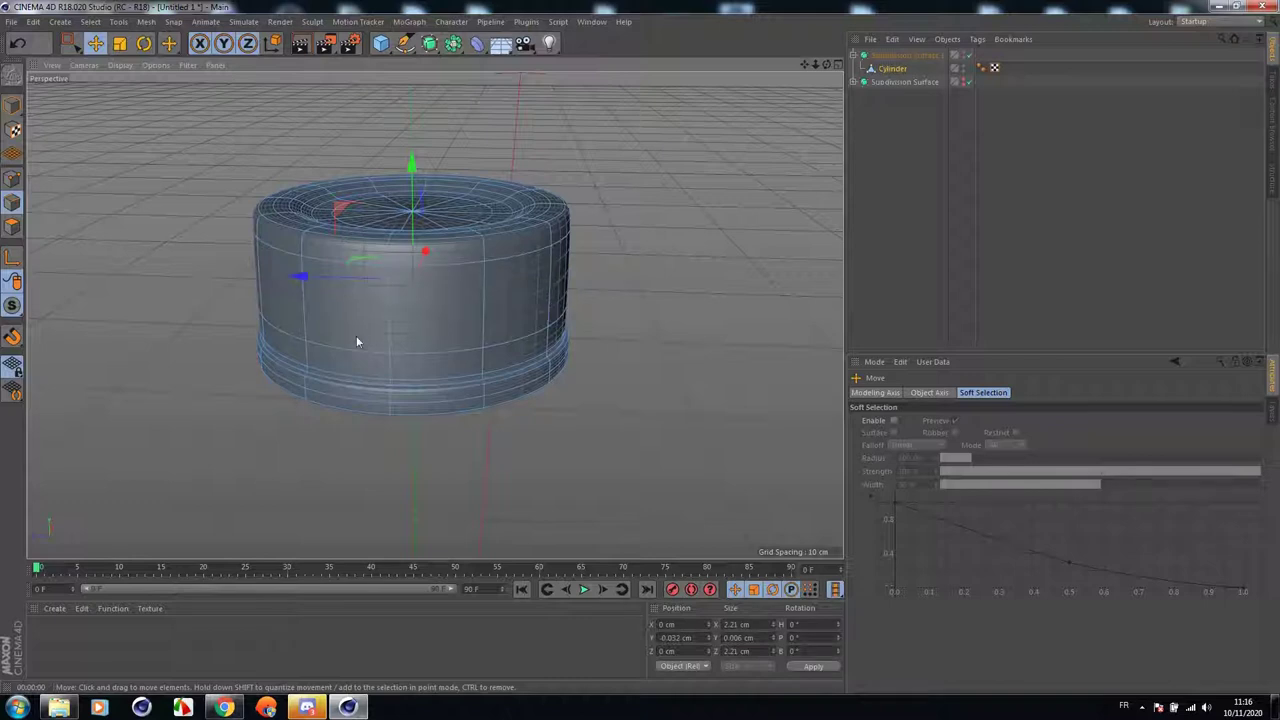
pyautogui.moveTo(804, 65); pyautogui.dragTo(847, 80)
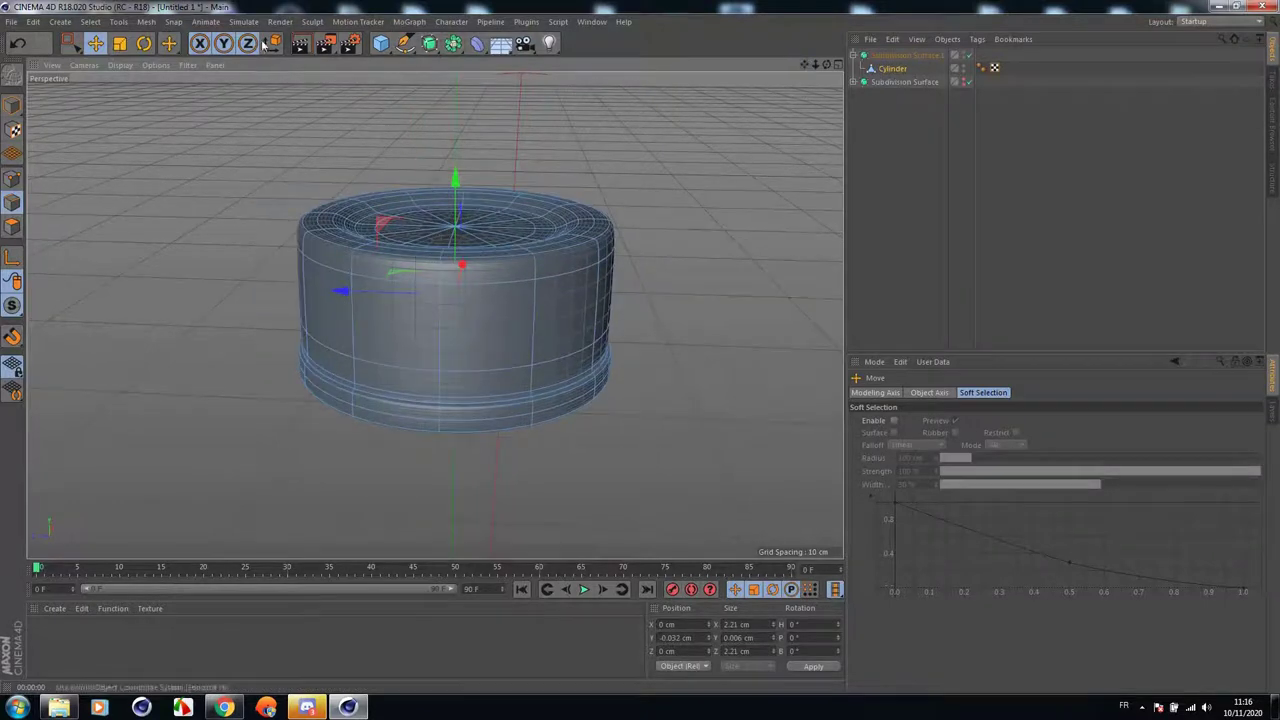
pyautogui.click(888, 69)
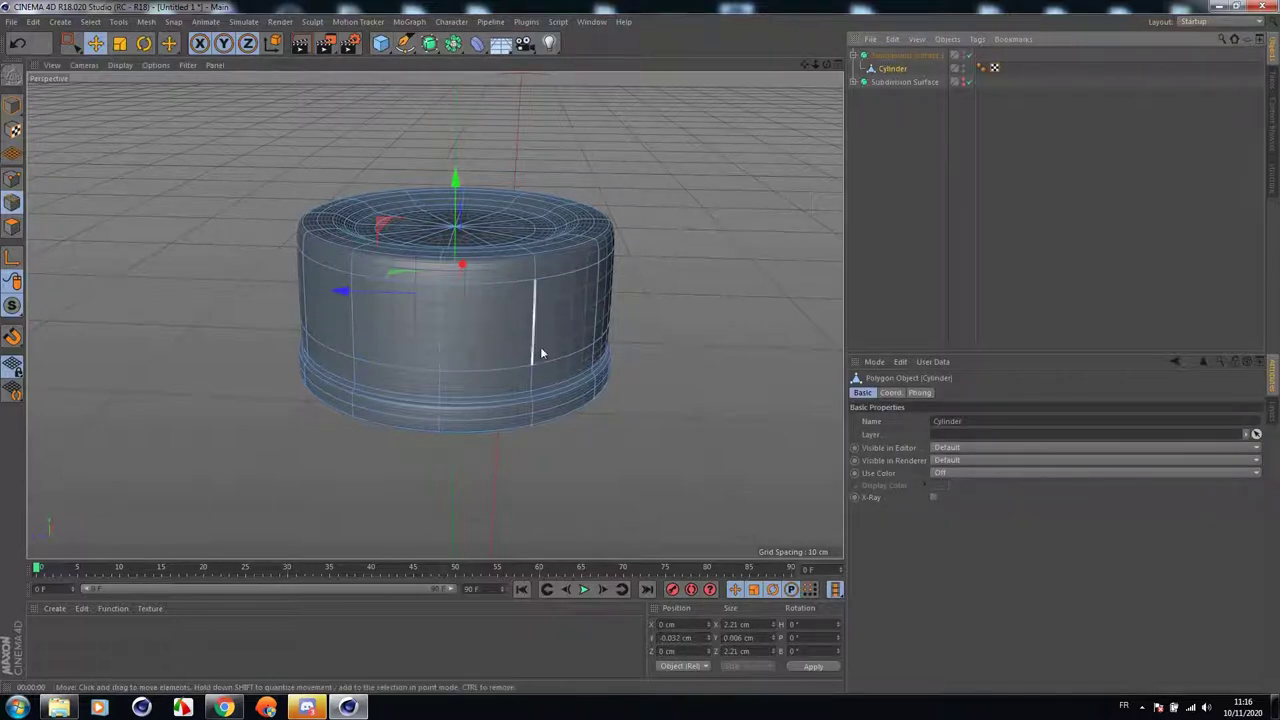
pyautogui.doubleClick(452, 372)
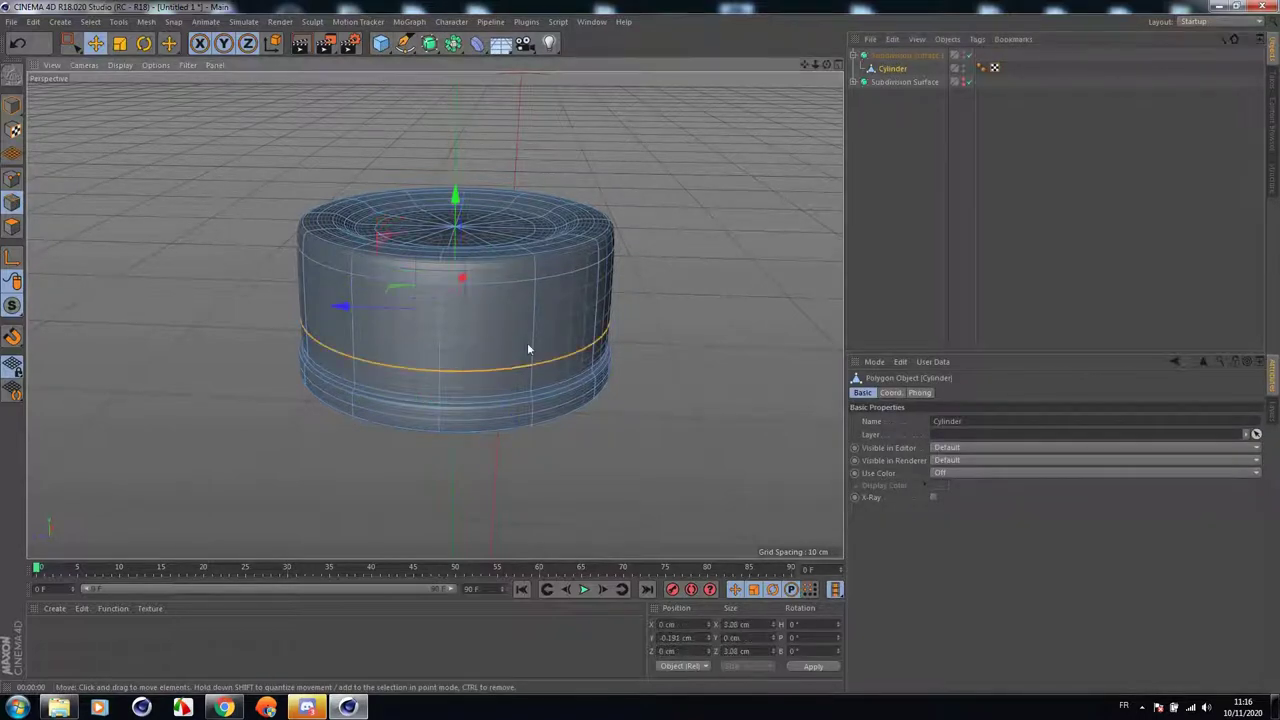
pyautogui.click(145, 21)
pyautogui.moveTo(168, 57)
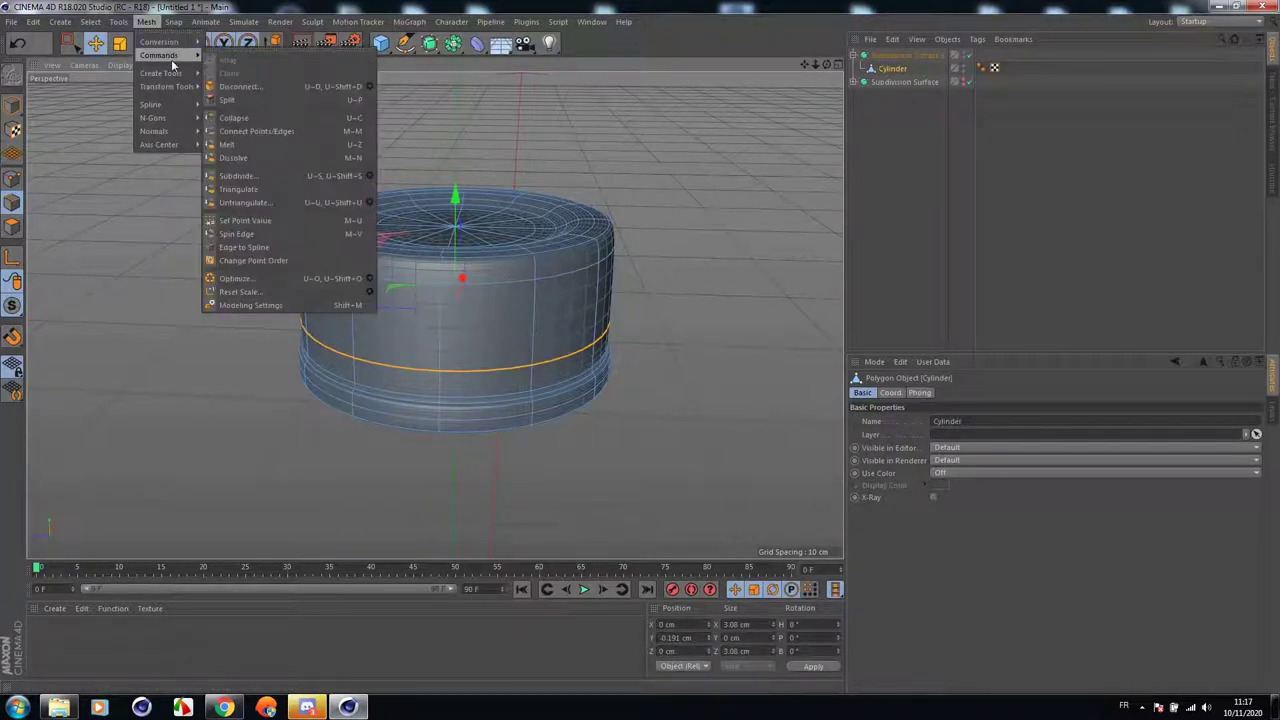
pyautogui.click(257, 248)
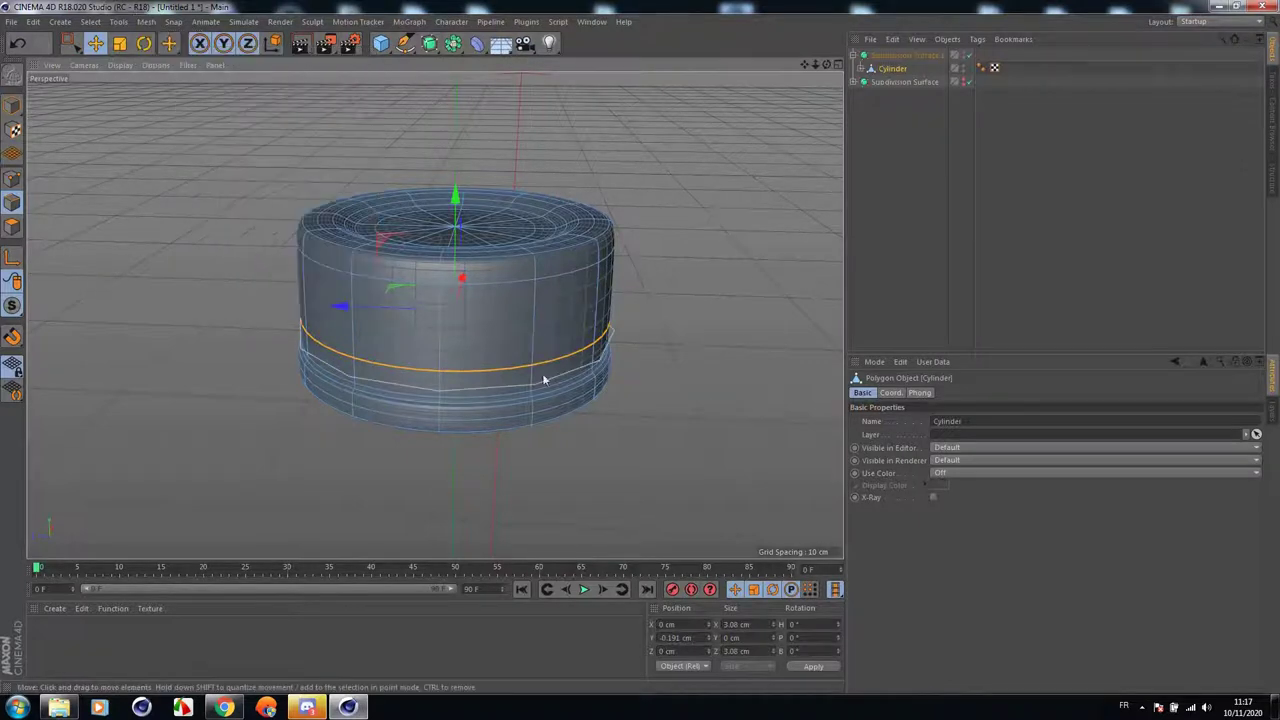
# Take the new spline out of the Cylinder and place it at the top level of the object hierarchy.
pyautogui.click(861, 69)
pyautogui.click(901, 85)
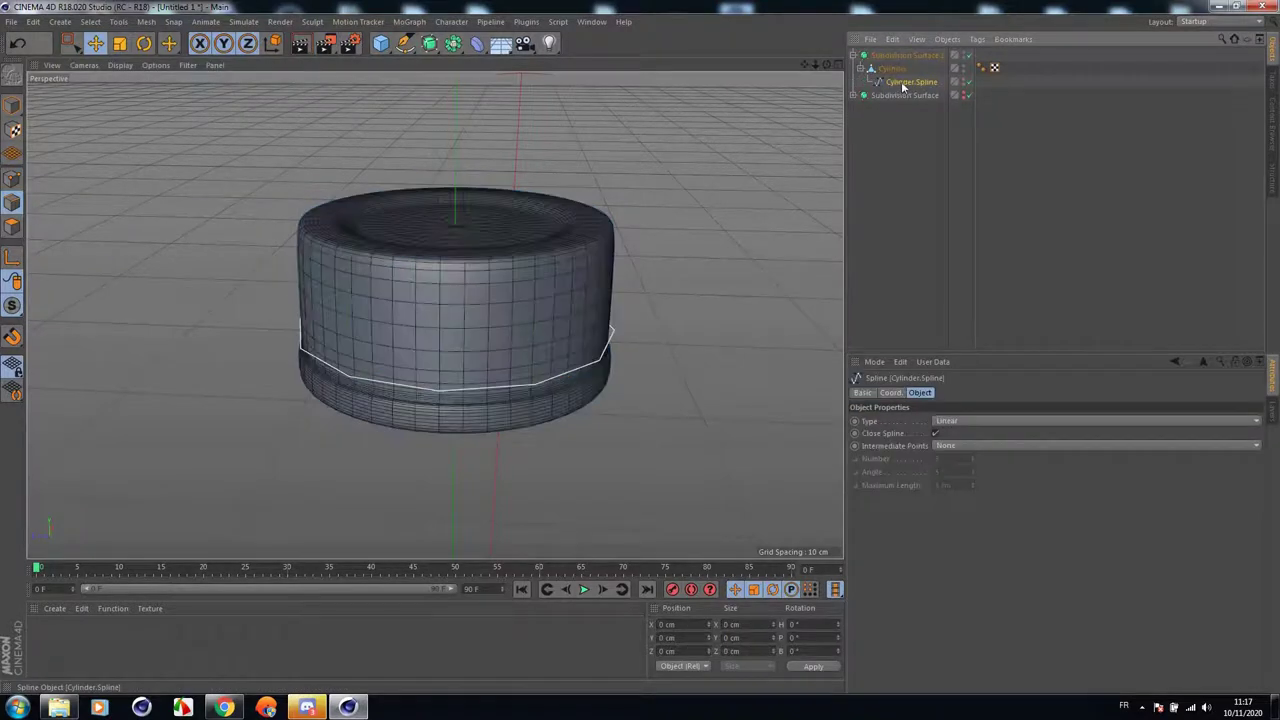
pyautogui.moveTo(913, 55); pyautogui.dragTo(910, 53)
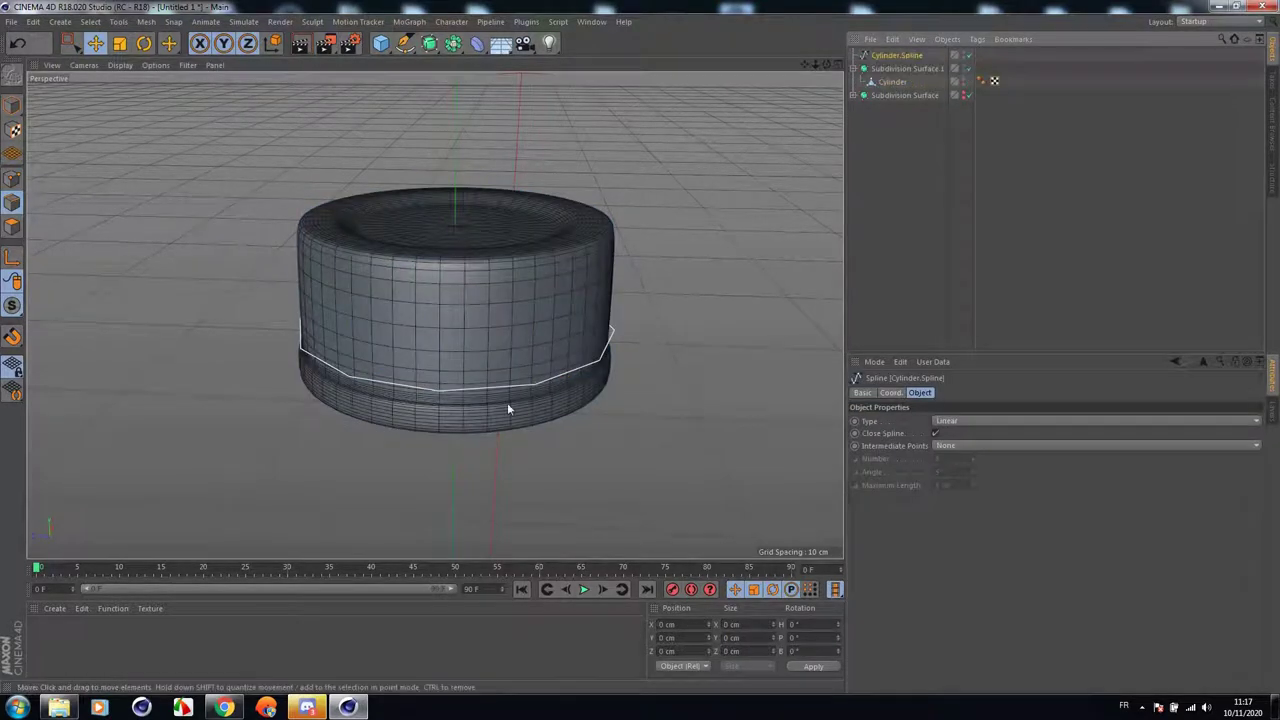
# Add a cube at the Cylinder's position and move it out to the top level of the object hierarchy.
pyautogui.click(380, 43)
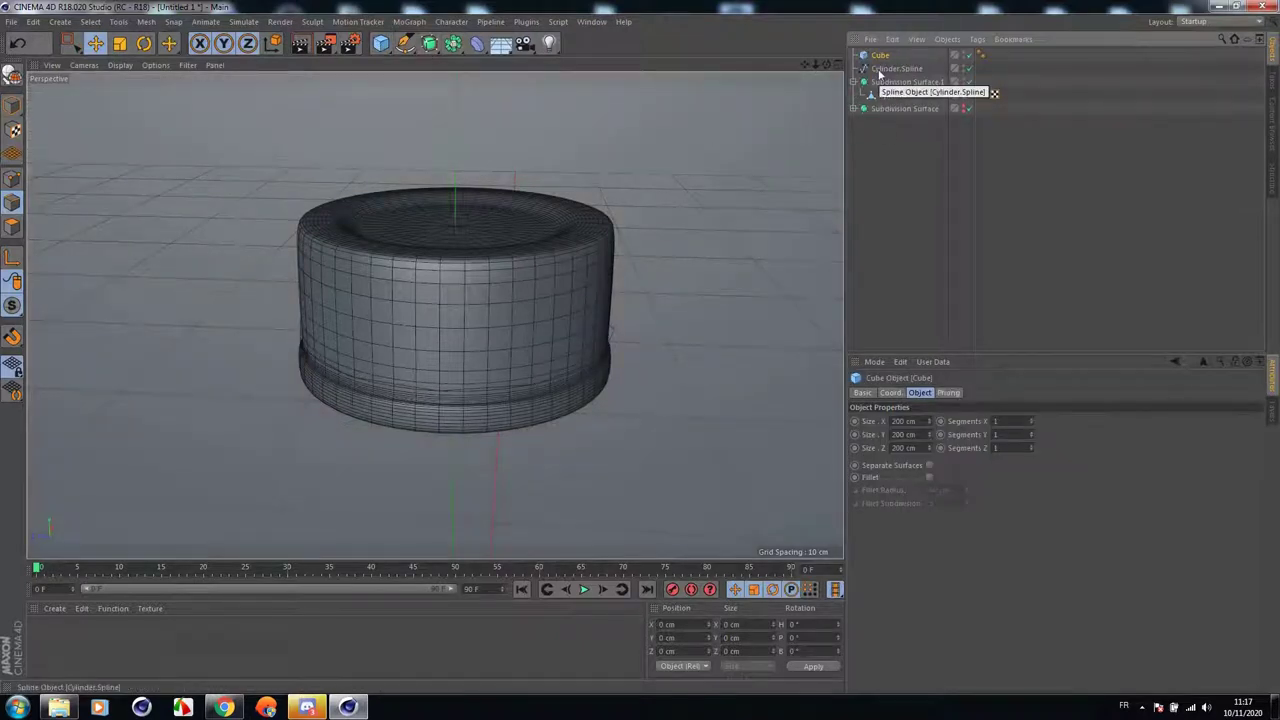
pyautogui.press('Delete')
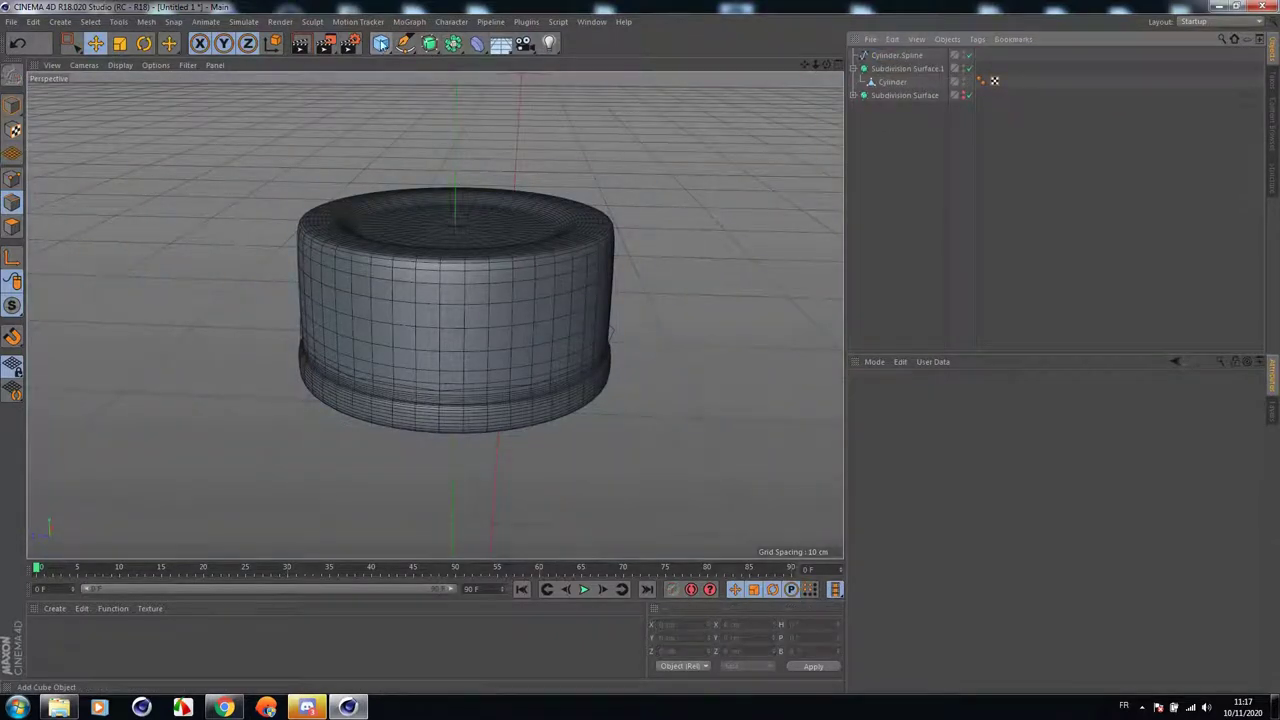
pyautogui.click(893, 81)
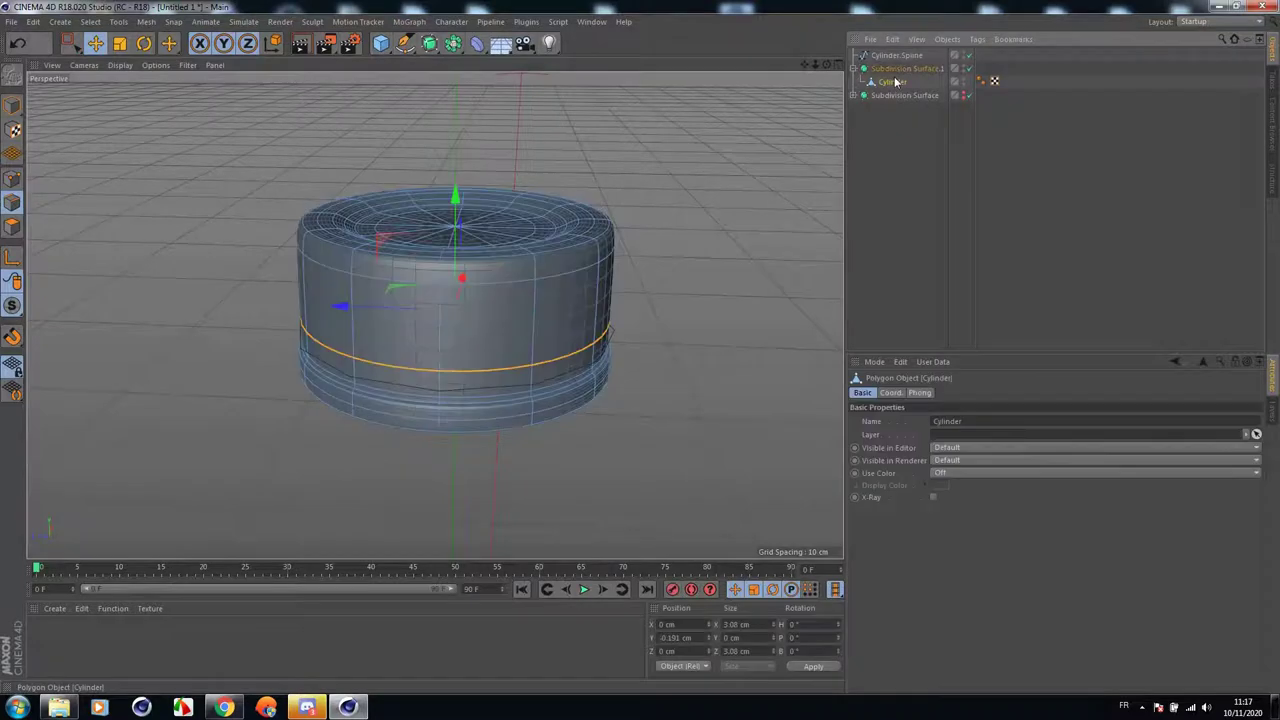
pyautogui.keyDown('alt'); pyautogui.click(381, 43); pyautogui.keyUp('alt')
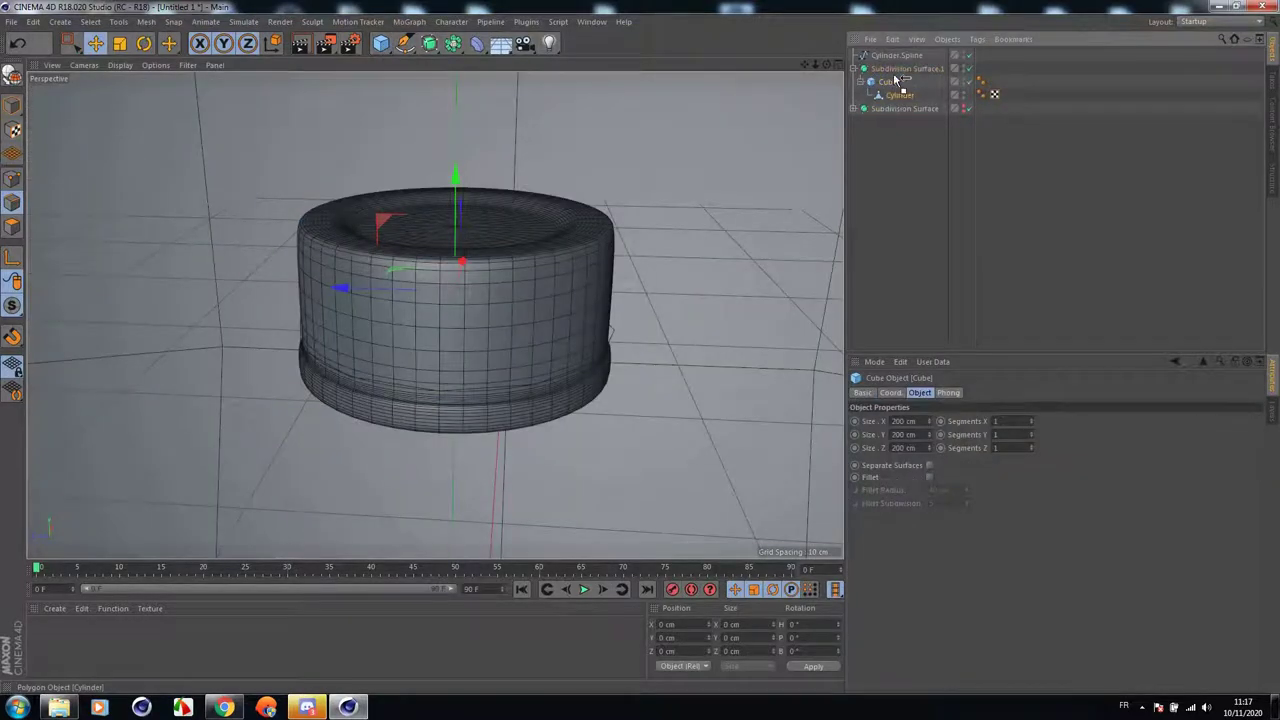
pyautogui.moveTo(897, 80); pyautogui.dragTo(895, 116)
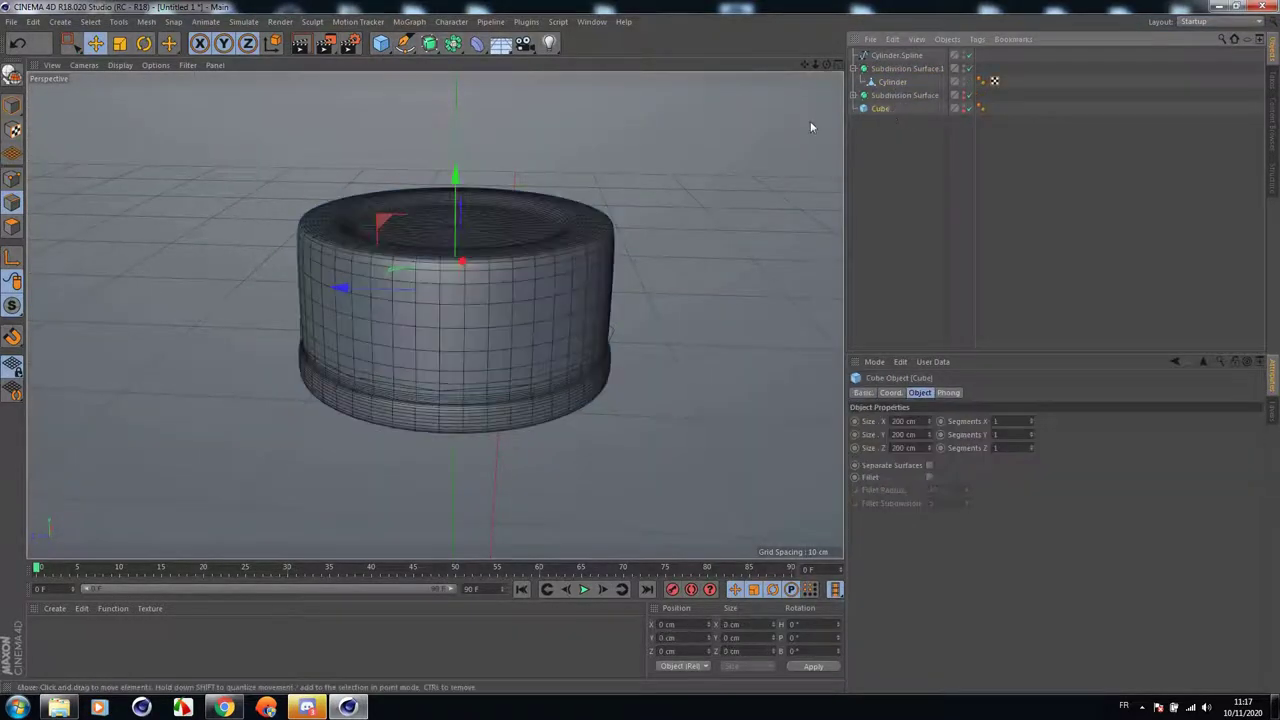
pyautogui.moveTo(564, 137); pyautogui.dragTo(350, 143)
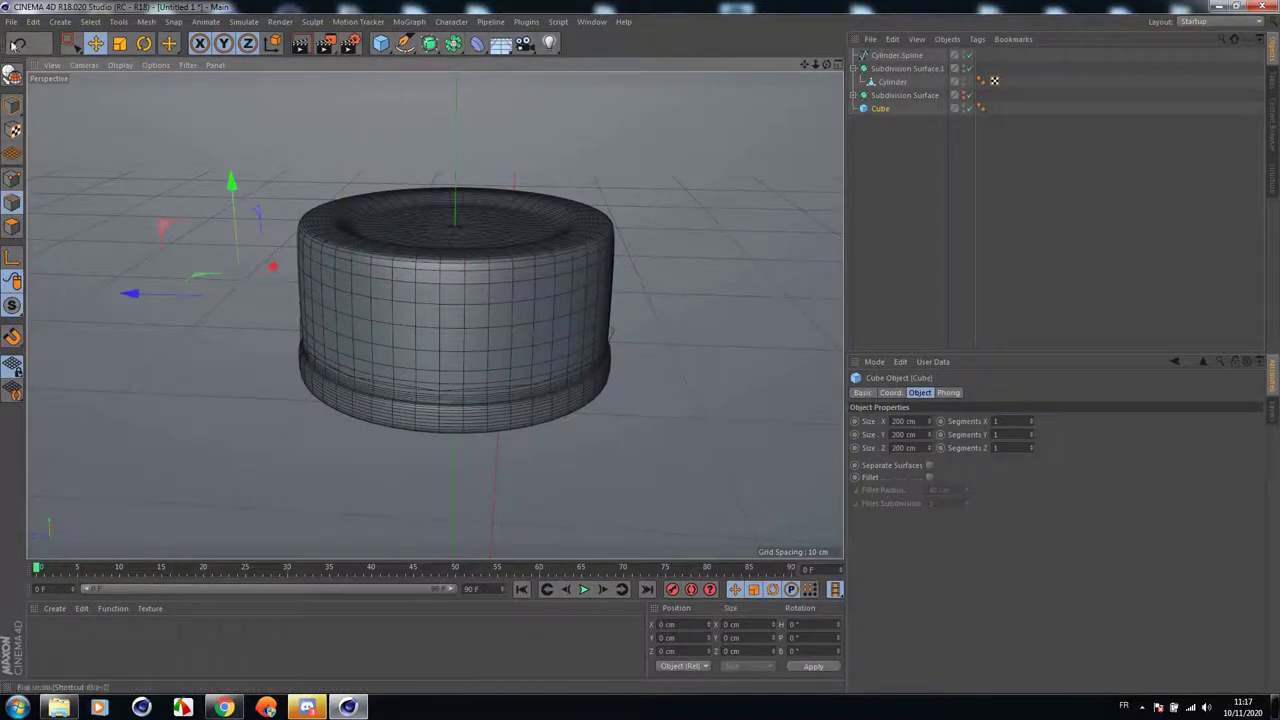
pyautogui.click(17, 43)
# Scale the whole cube down uniformly to 2.2 cm per side.
pyautogui.click(121, 44)
pyautogui.click(12, 106)
pyautogui.moveTo(588, 163); pyautogui.dragTo(14, 170)
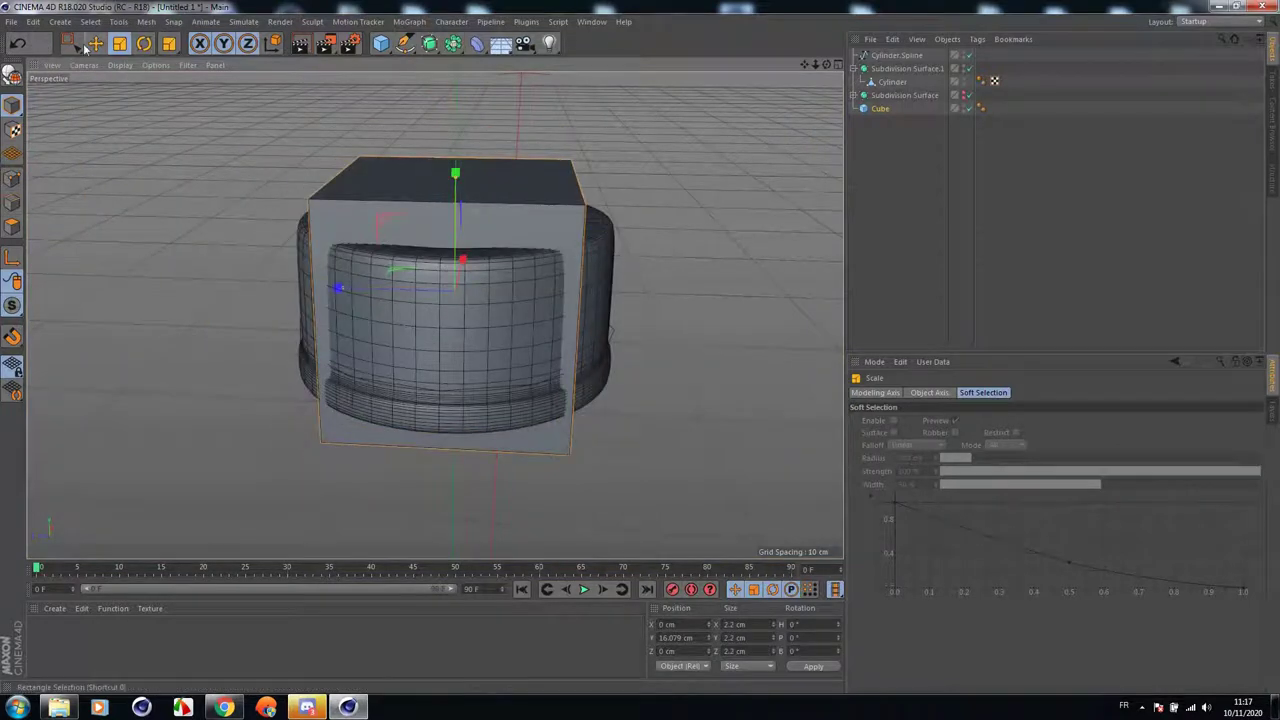
# Move the cube to the cap's outer wall at X -1.605 cm and shrink it to a thin vertical bar, 0.068 by 0.04 cm and about 1 cm tall.
pyautogui.click(96, 44)
pyautogui.moveTo(827, 65); pyautogui.dragTo(900, 100)
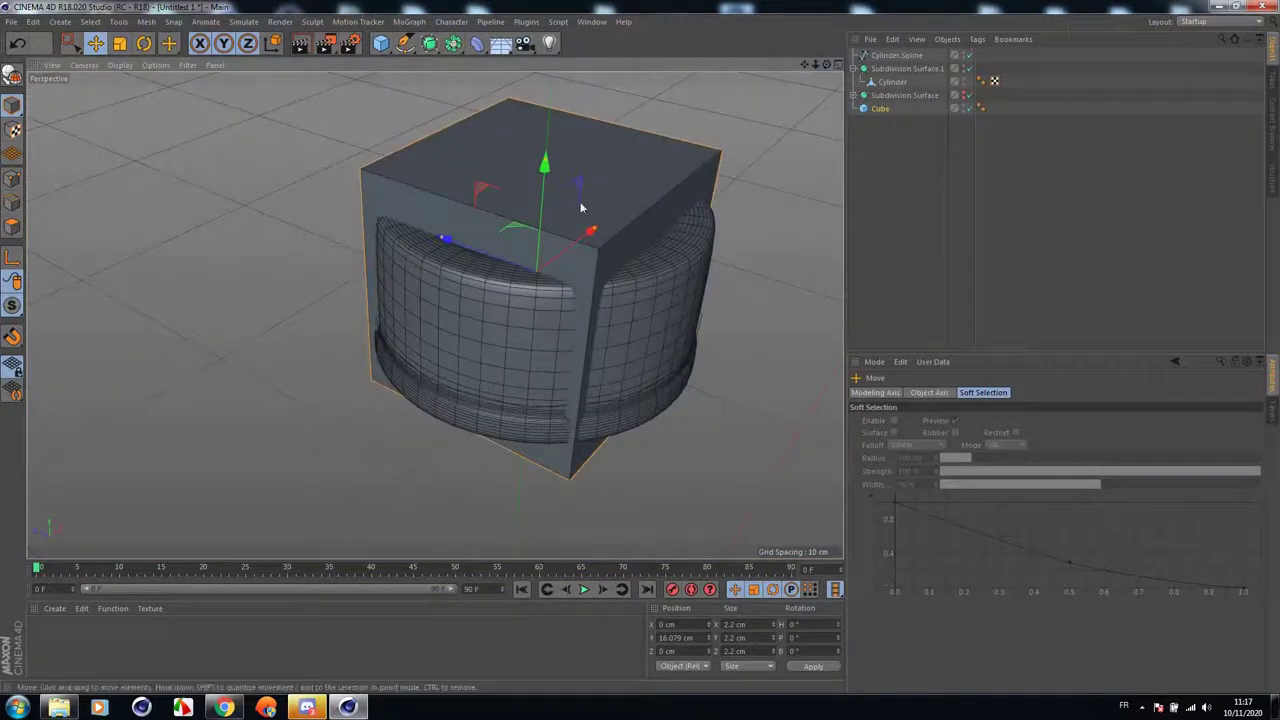
pyautogui.moveTo(587, 233); pyautogui.dragTo(472, 331)
pyautogui.scroll(5, 438, 351)
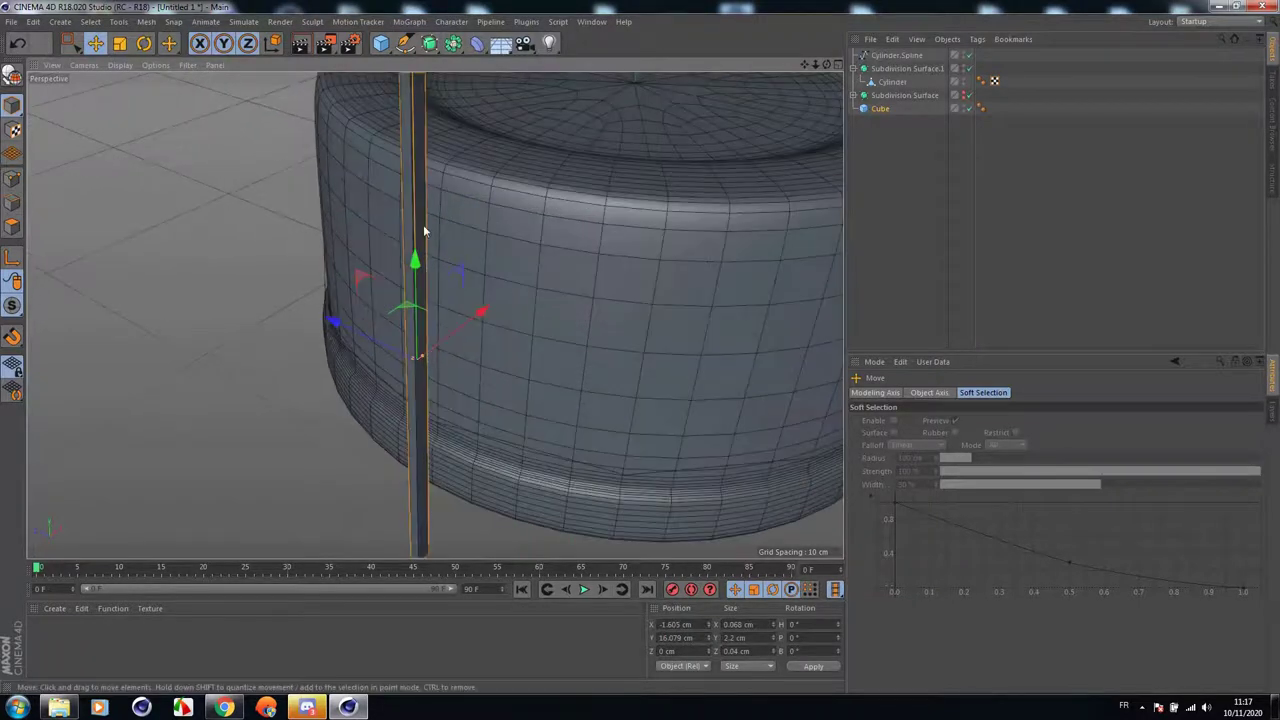
pyautogui.scroll(-4, 447, 201)
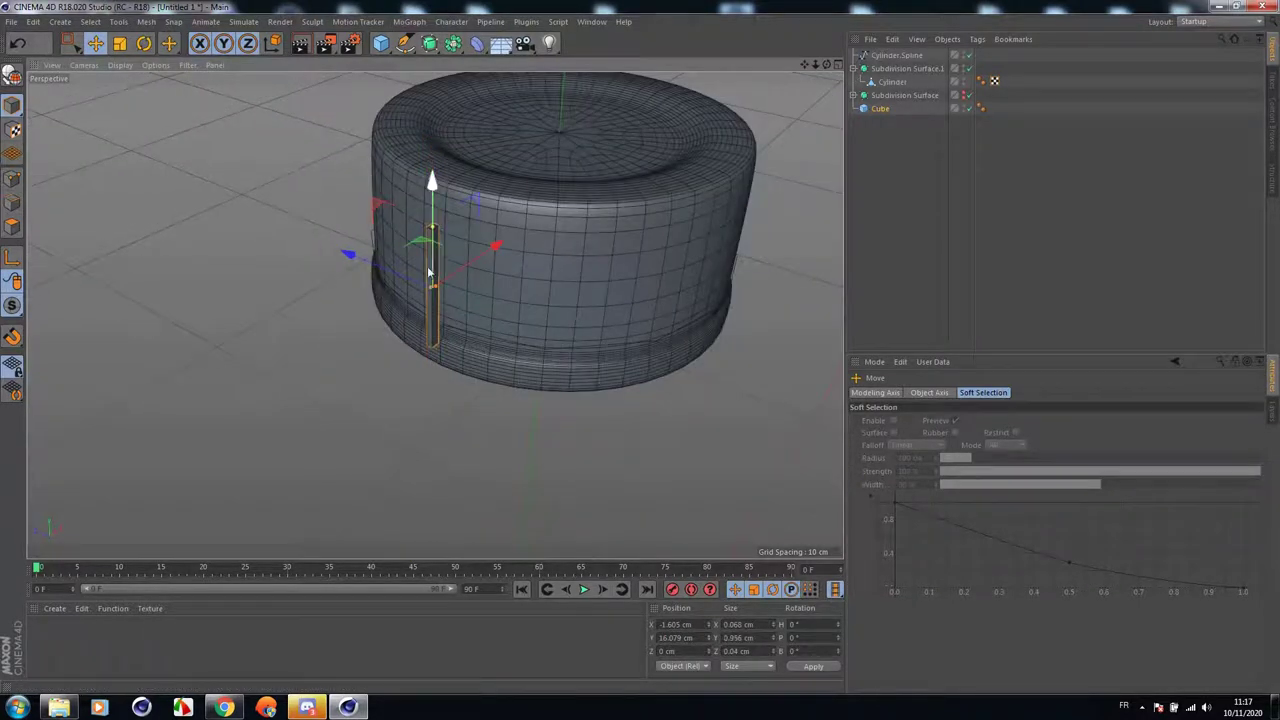
pyautogui.scroll(4, 430, 272)
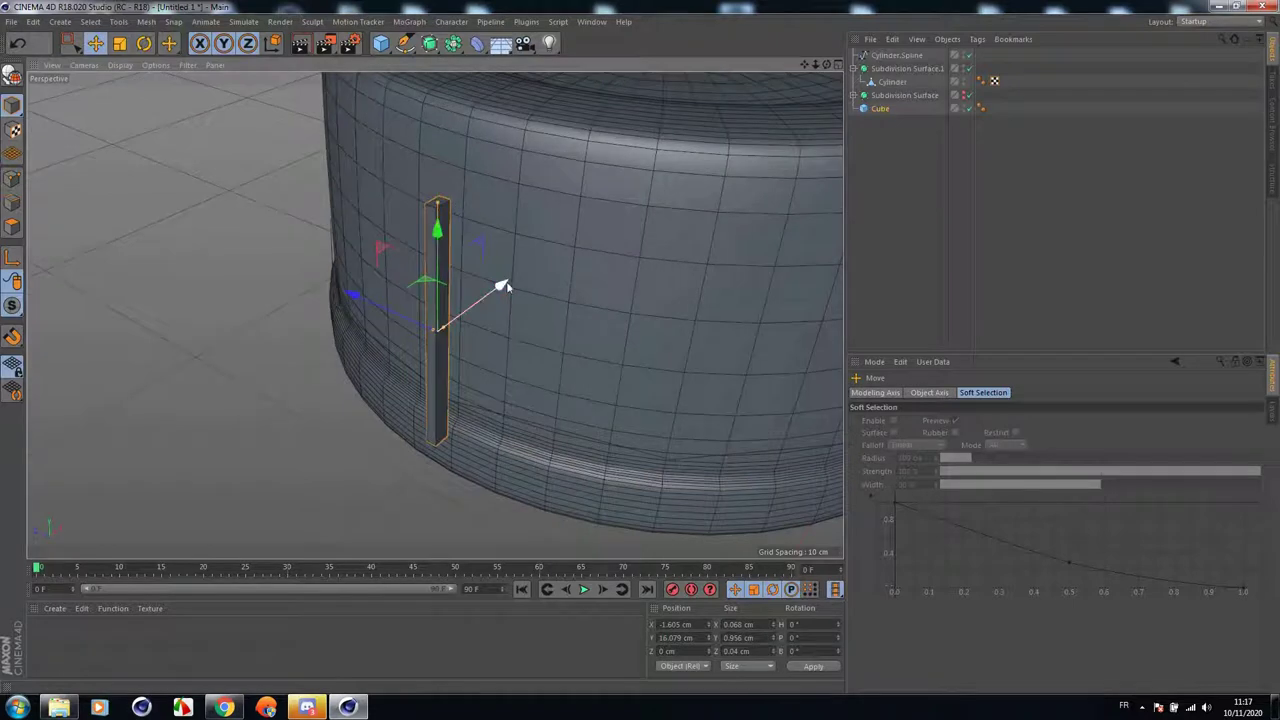
# Push the bar against the cap wall at X -1.504 cm and fit its height to about 1.004 cm above the lower band.
pyautogui.moveTo(505, 287); pyautogui.dragTo(533, 285)
pyautogui.moveTo(531, 284); pyautogui.dragTo(530, 284)
pyautogui.moveTo(459, 190); pyautogui.dragTo(463, 134)
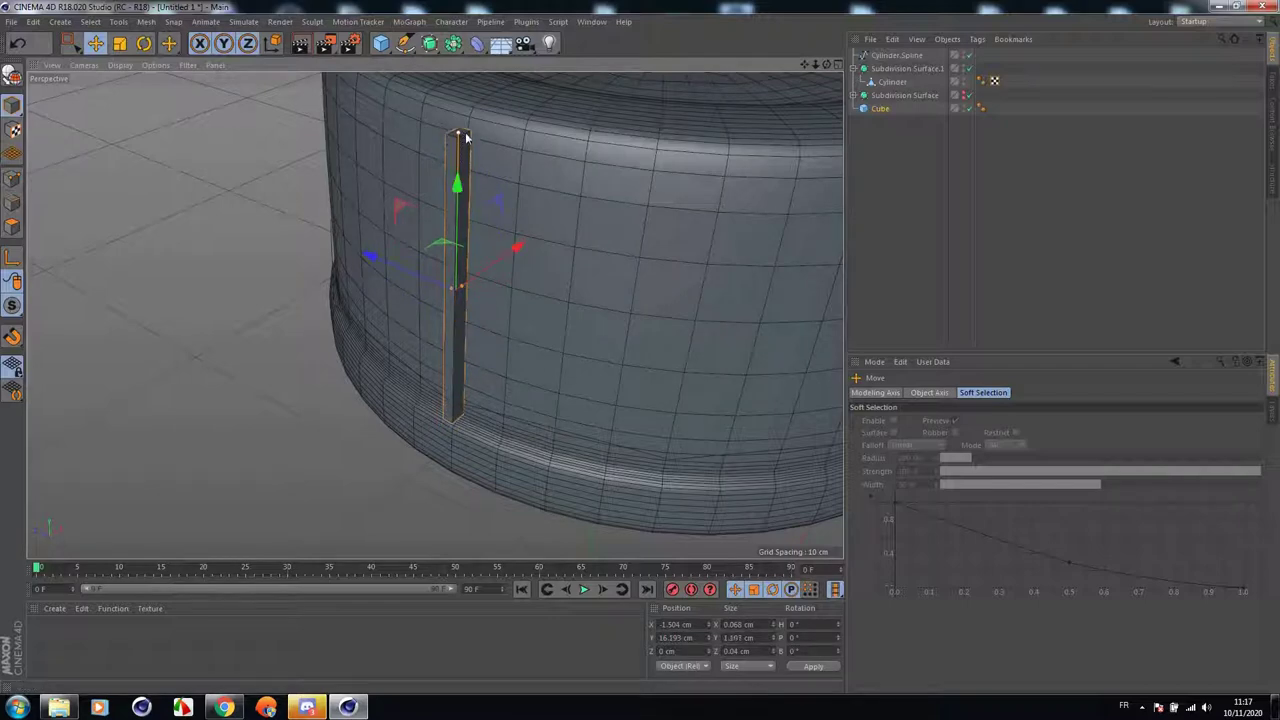
pyautogui.moveTo(826, 67); pyautogui.dragTo(735, 72)
pyautogui.moveTo(446, 105); pyautogui.dragTo(450, 180)
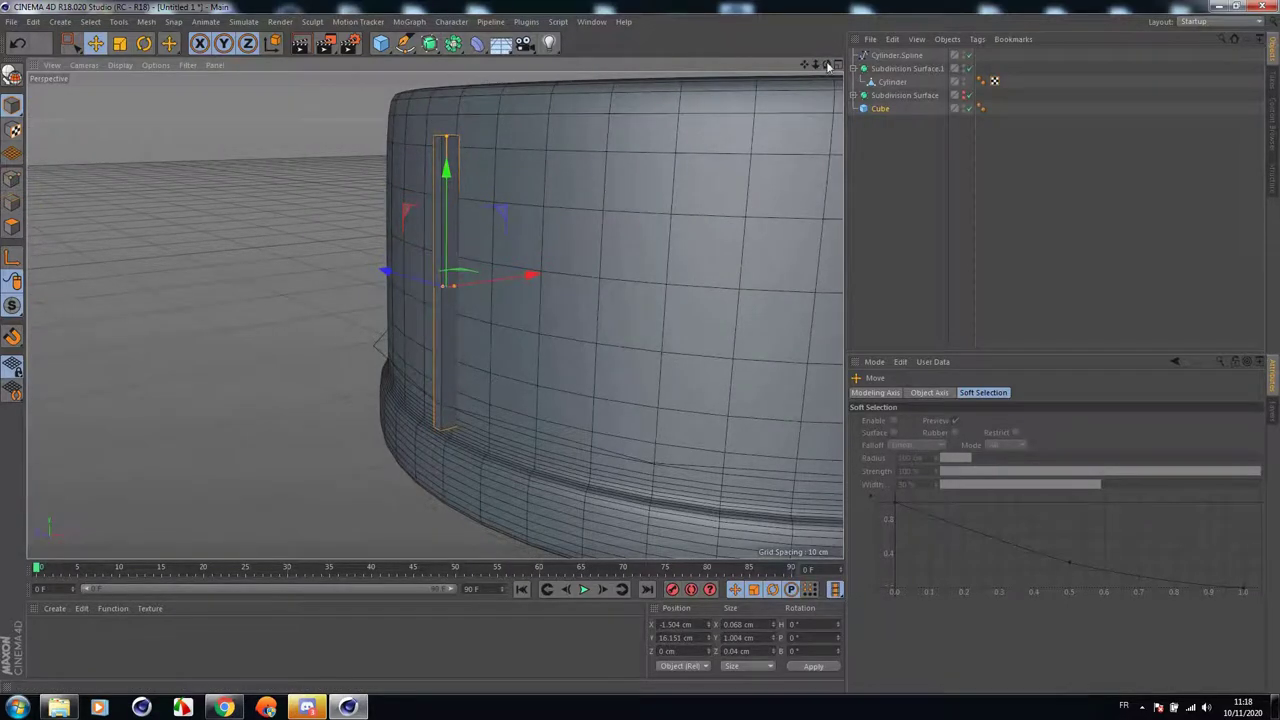
# Nudge the bar slightly deeper into the cap wall, to X -1.495 cm.
pyautogui.moveTo(827, 66); pyautogui.dragTo(1110, 58)
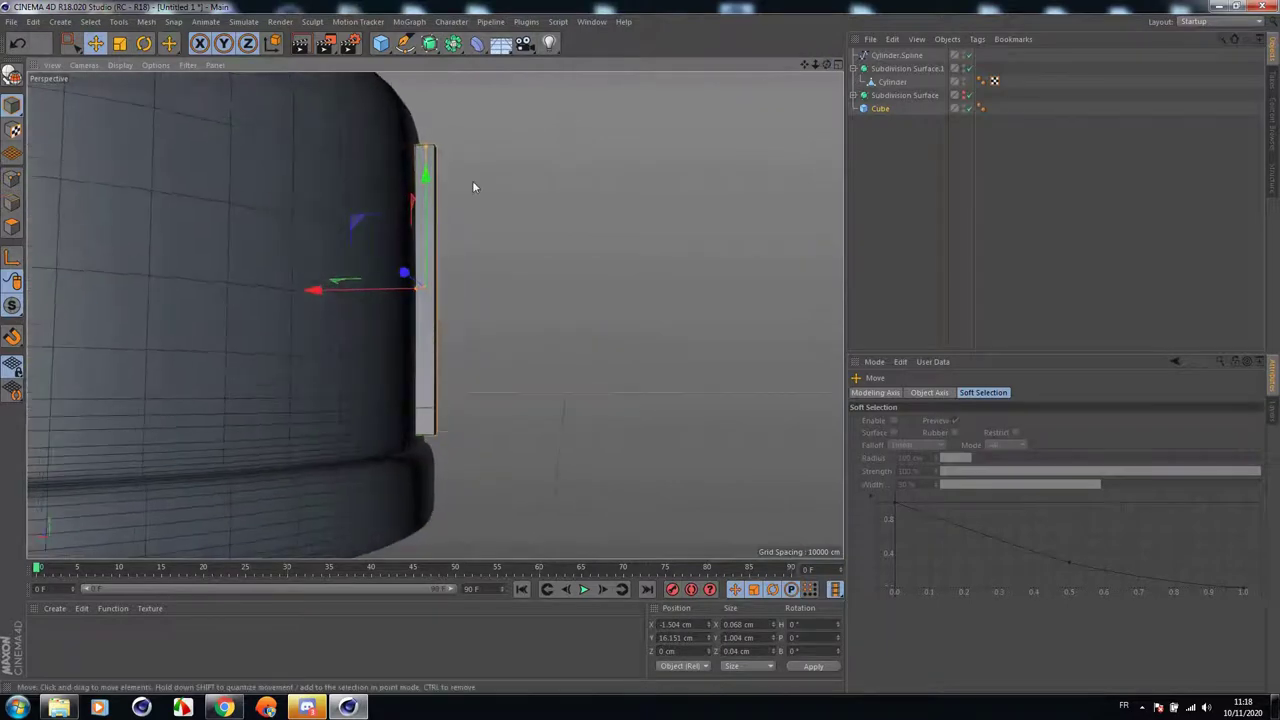
pyautogui.moveTo(316, 293); pyautogui.dragTo(317, 294)
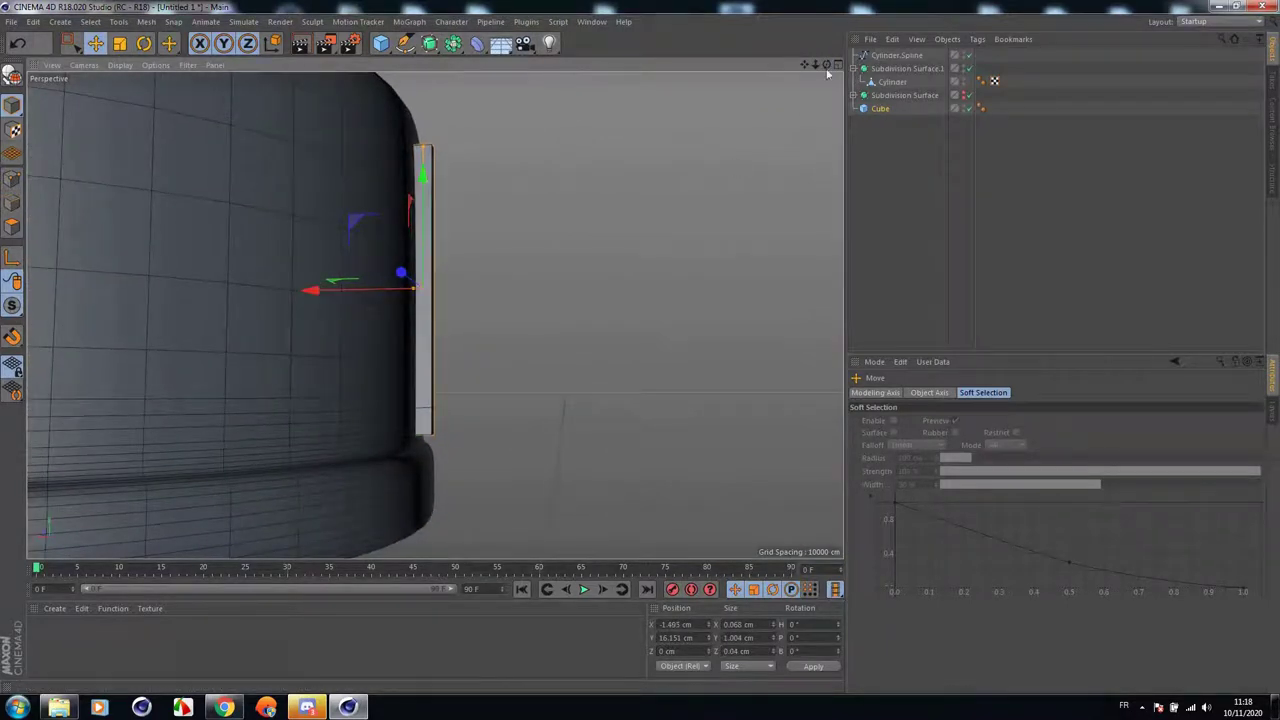
pyautogui.keyDown('alt'); pyautogui.moveTo(572, 237); pyautogui.dragTo(325, 287); pyautogui.keyUp('alt')
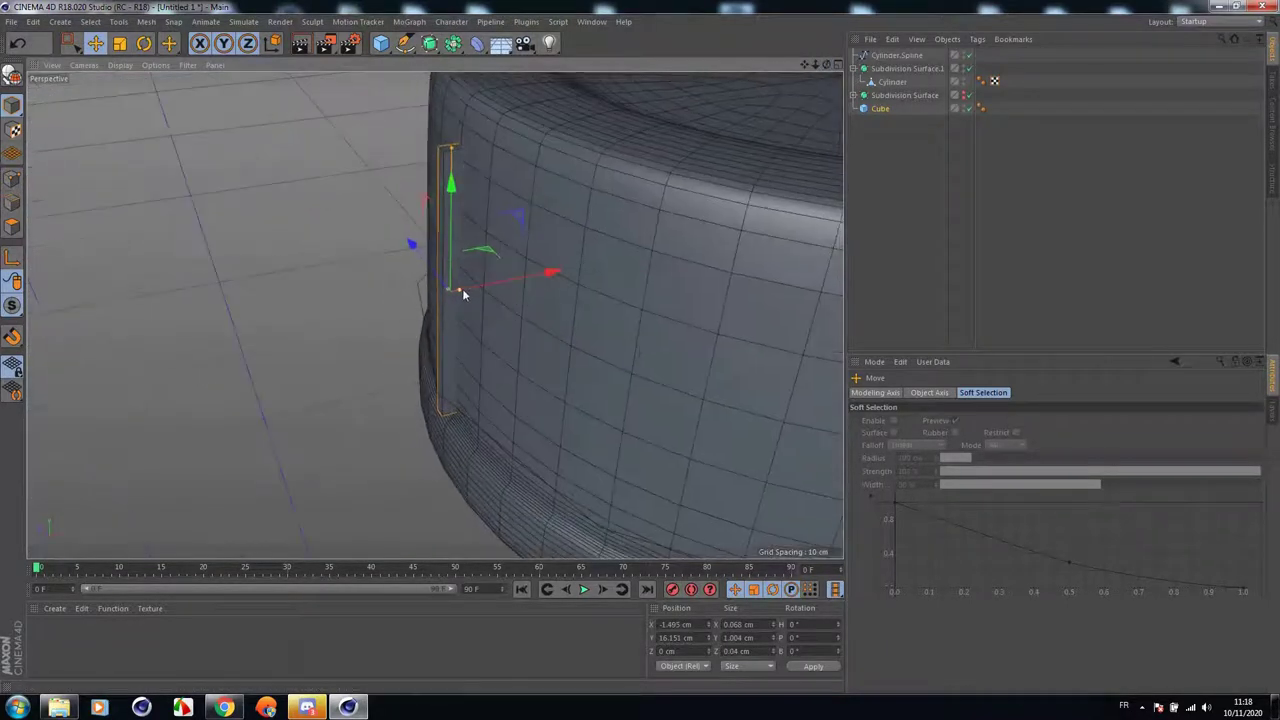
# Thin the bar to 0.053 cm in X and round its edges with a fillet of 0.003 cm radius.
pyautogui.moveTo(462, 289); pyautogui.dragTo(518, 285)
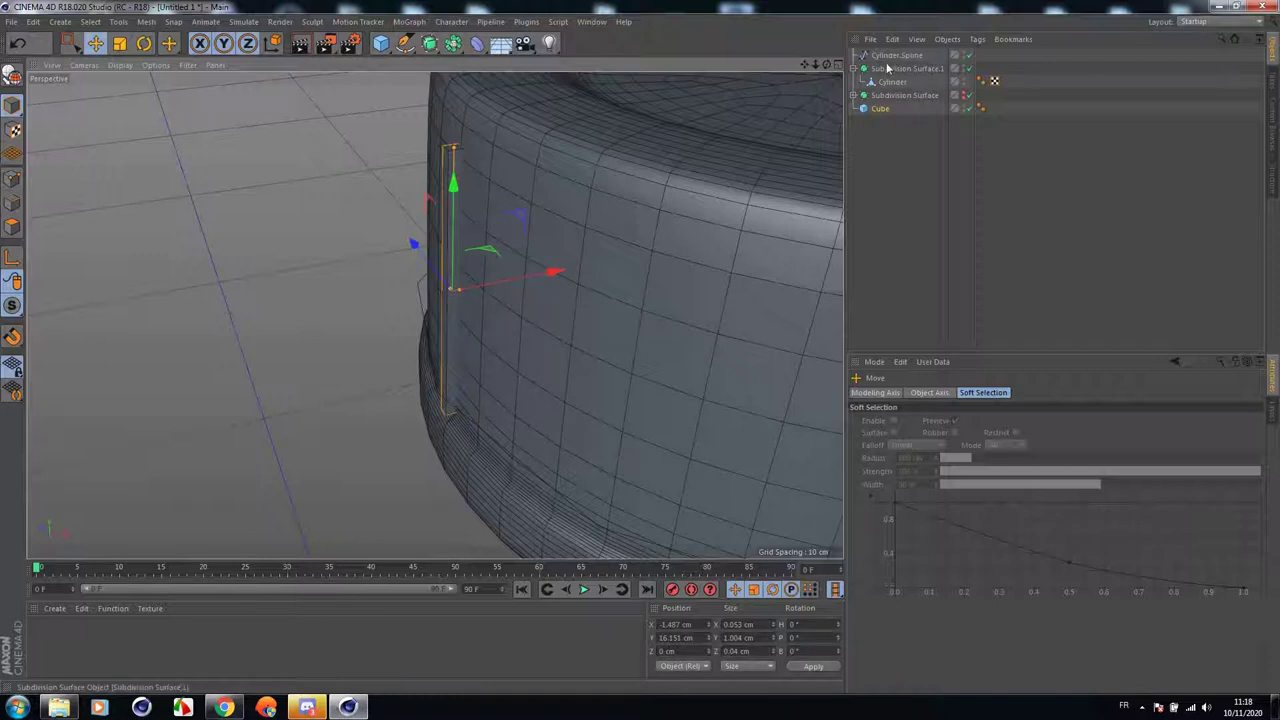
pyautogui.click(879, 110)
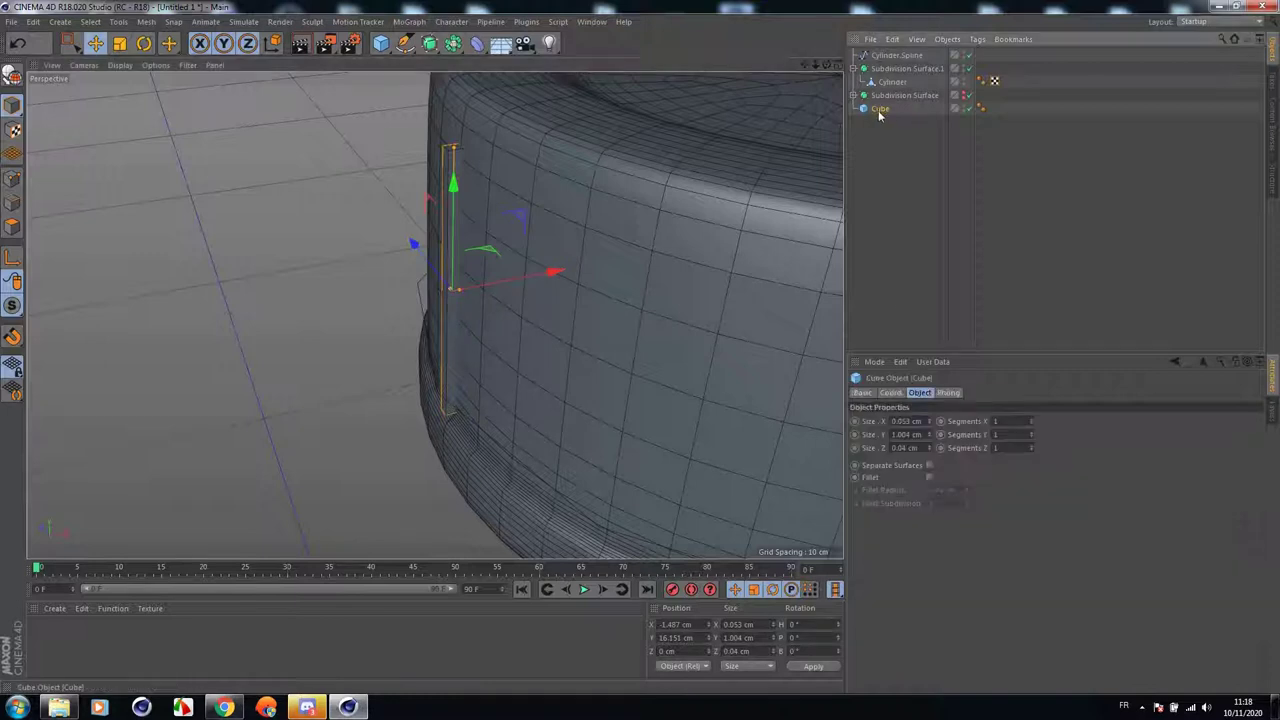
pyautogui.click(929, 478)
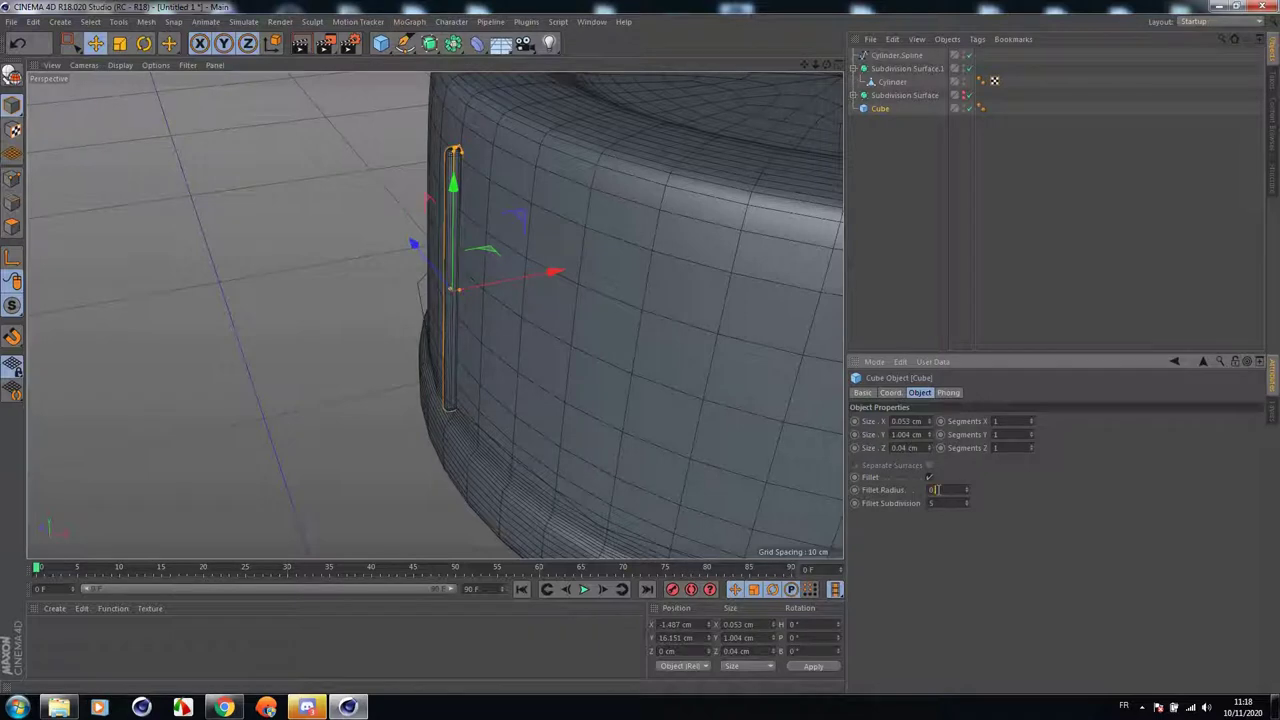
pyautogui.write('0.003')
pyautogui.press('Return')
# Set the project's view clipping to Small.
pyautogui.scroll(5, 433, 184)
pyautogui.scroll(-5, 752, 123)
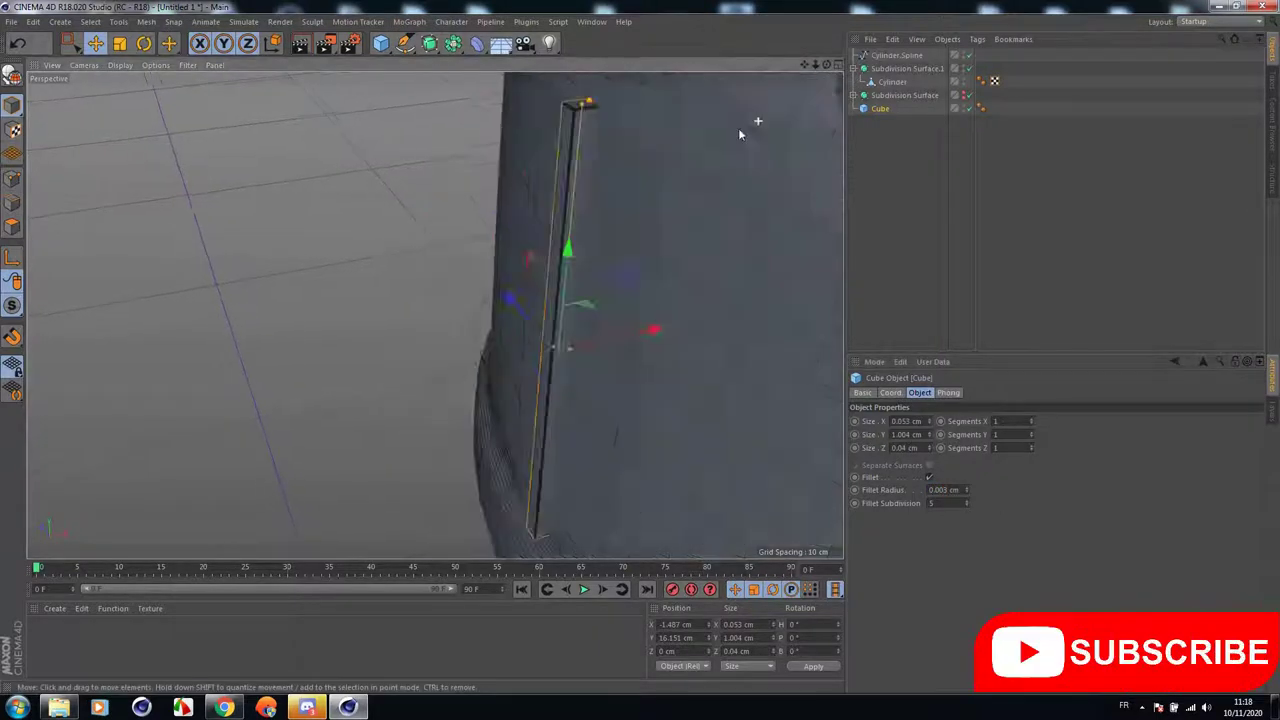
pyautogui.moveTo(804, 65); pyautogui.dragTo(663, 119)
pyautogui.scroll(7, 426, 237)
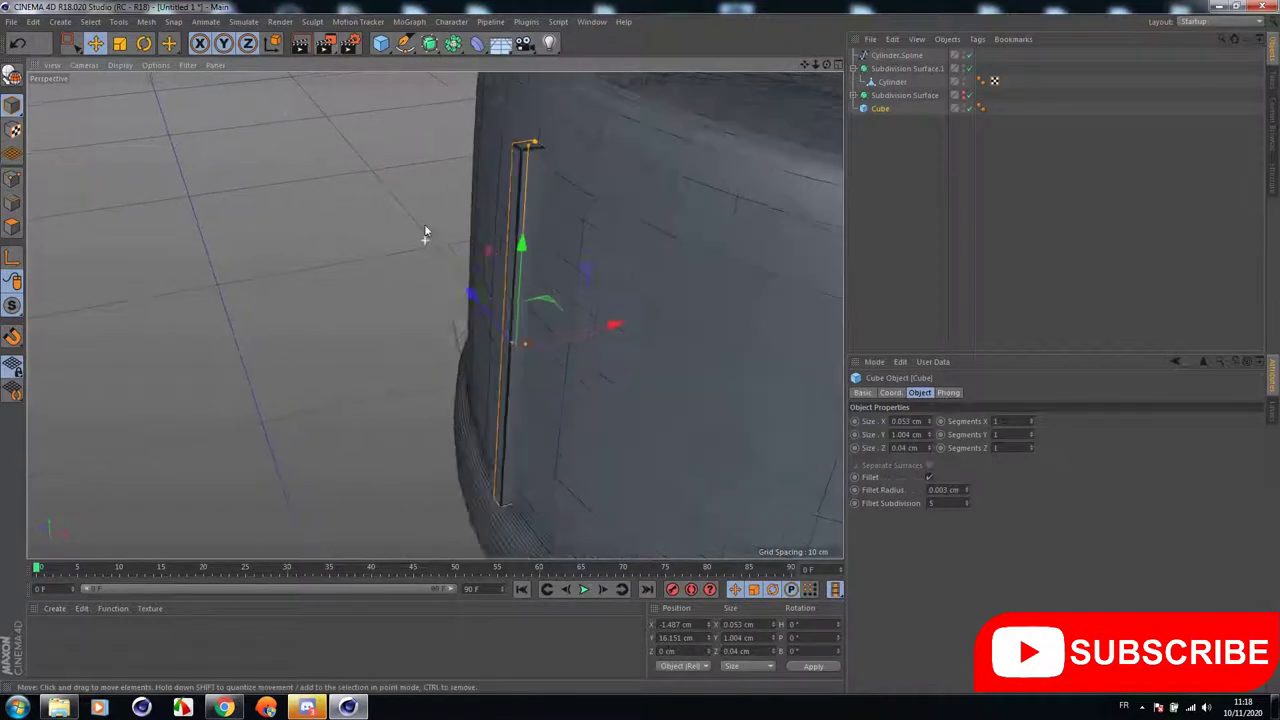
pyautogui.scroll(-4, 614, 230)
pyautogui.keyDown('alt'); pyautogui.moveTo(655, 254); pyautogui.dragTo(660, 232); pyautogui.keyUp('alt')
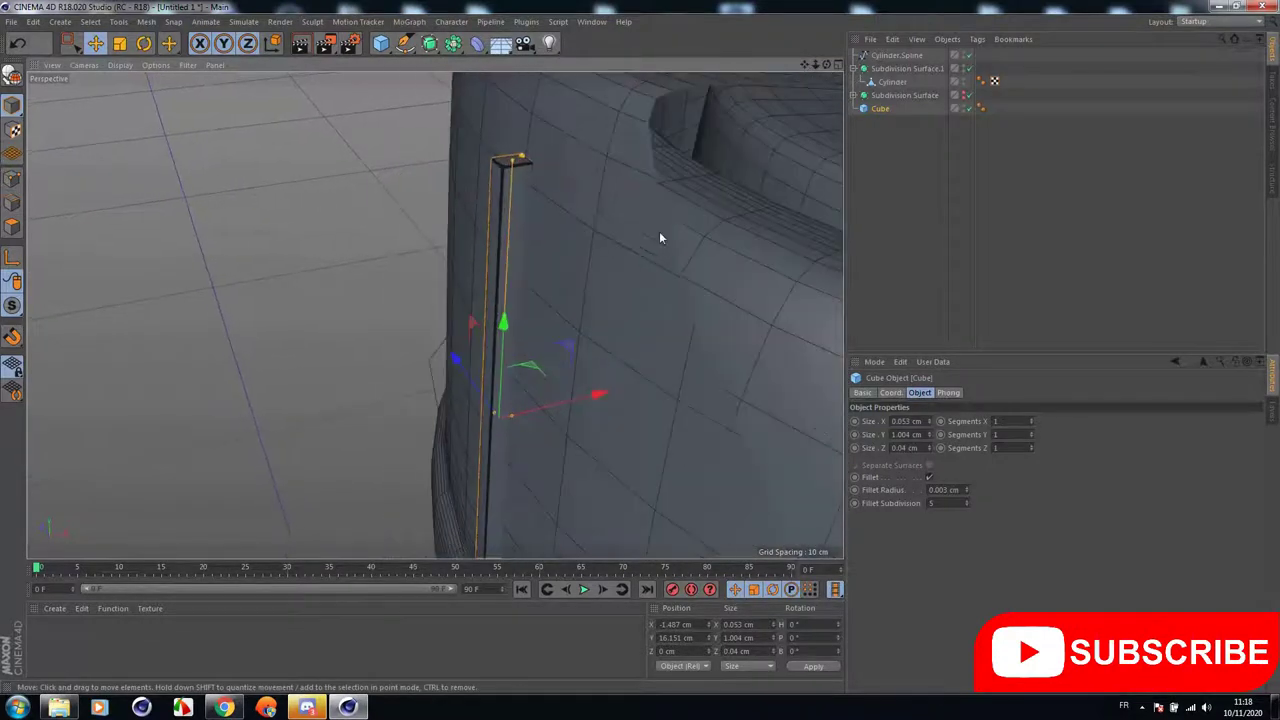
pyautogui.click(31, 21)
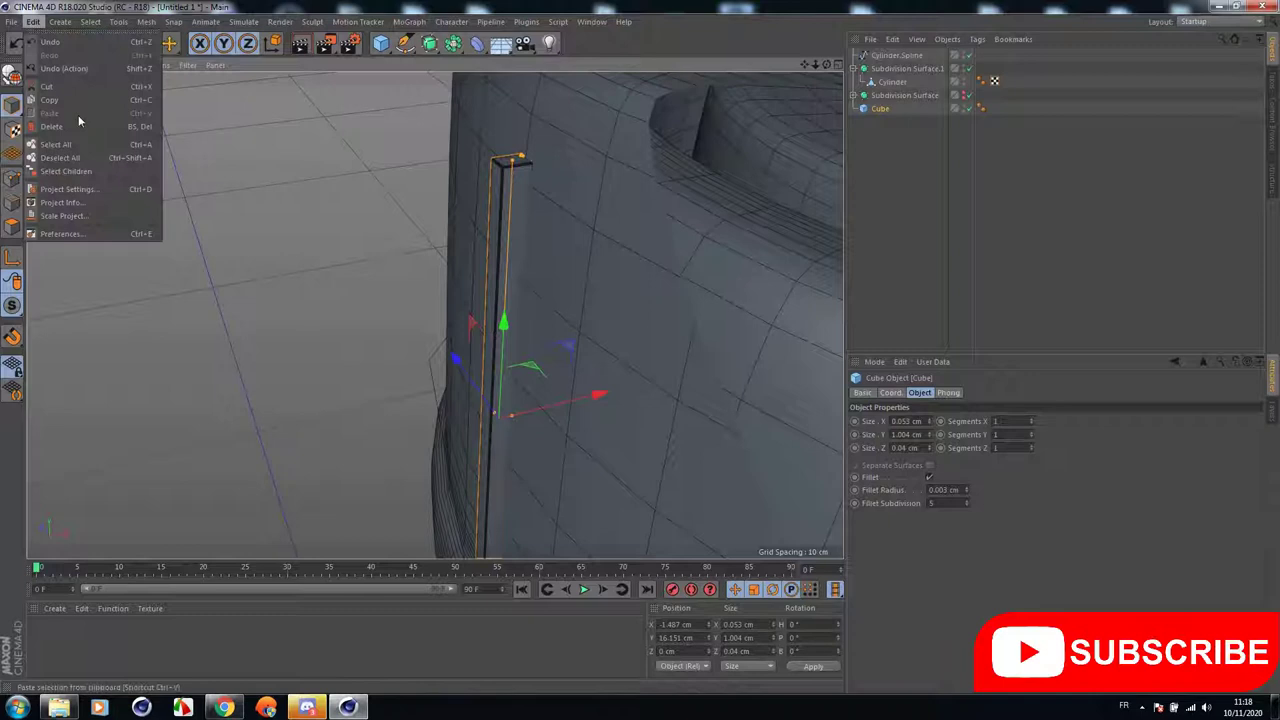
pyautogui.click(62, 197)
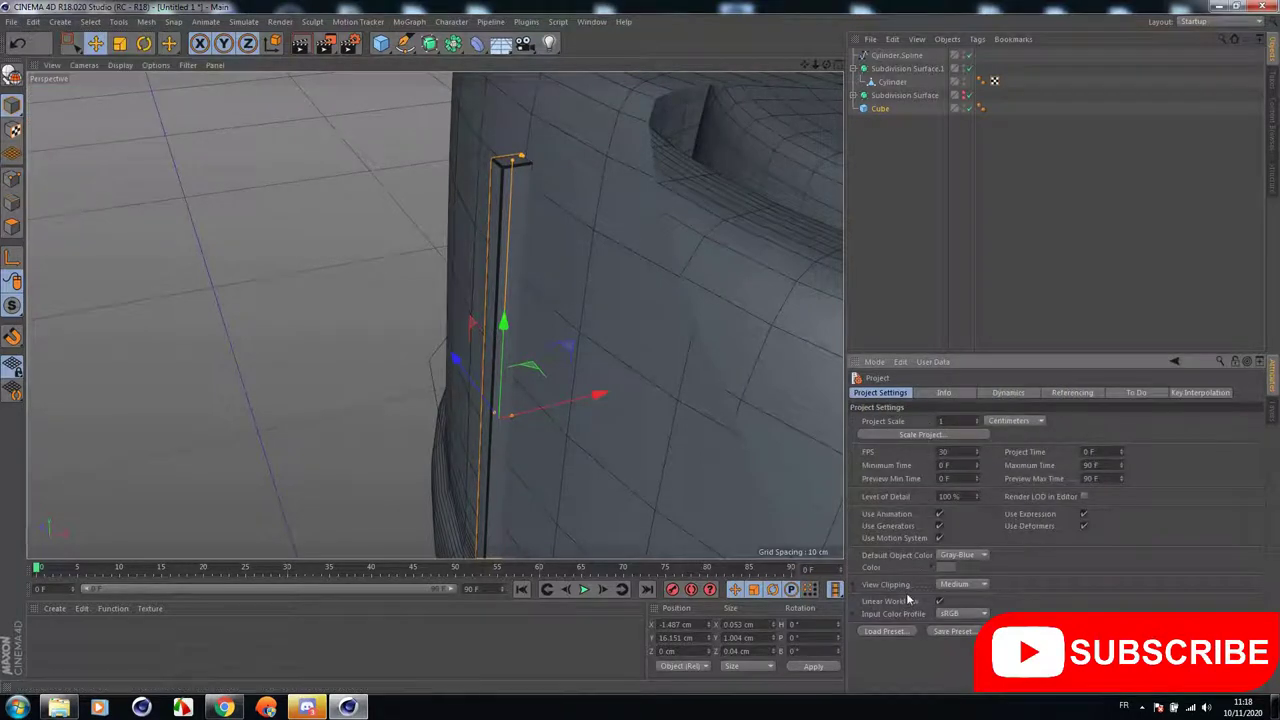
pyautogui.click(962, 584)
pyautogui.click(958, 603)
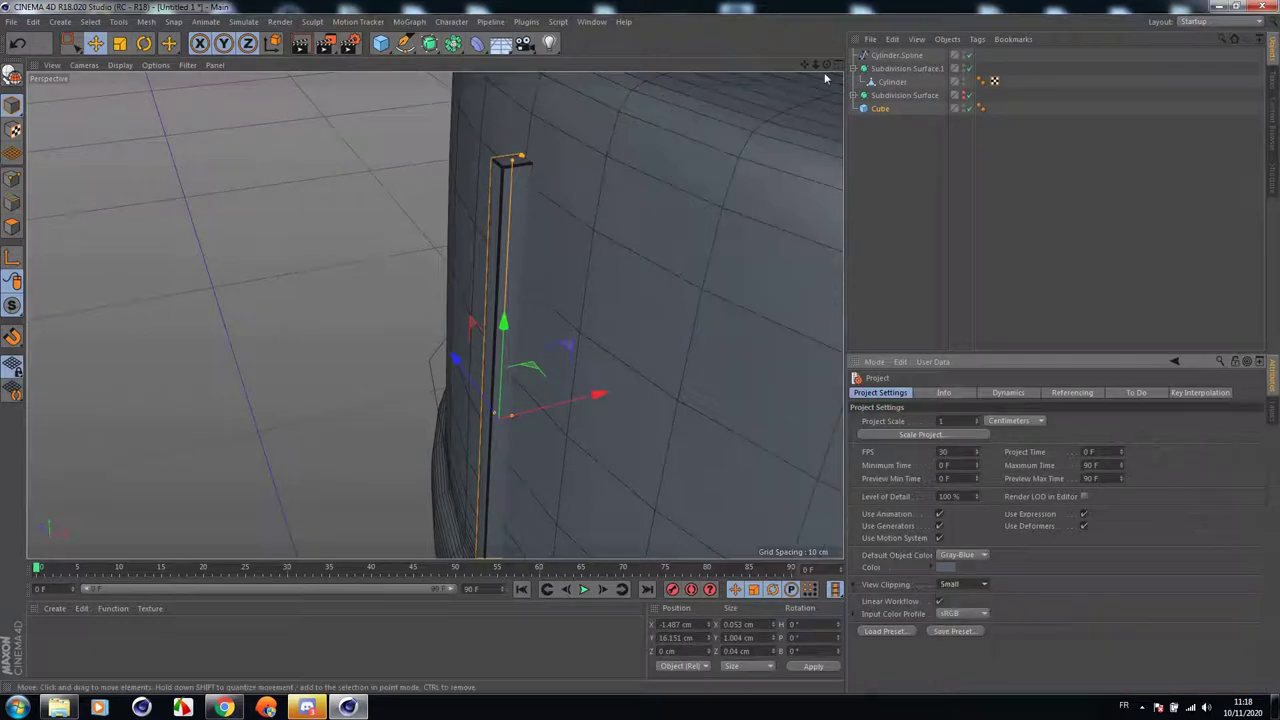
# Adjust the fillet on the thin cube's edges to a radius of about 0.002 cm.
pyautogui.moveTo(826, 65); pyautogui.dragTo(1000, 70)
pyautogui.scroll(3, 310, 181)
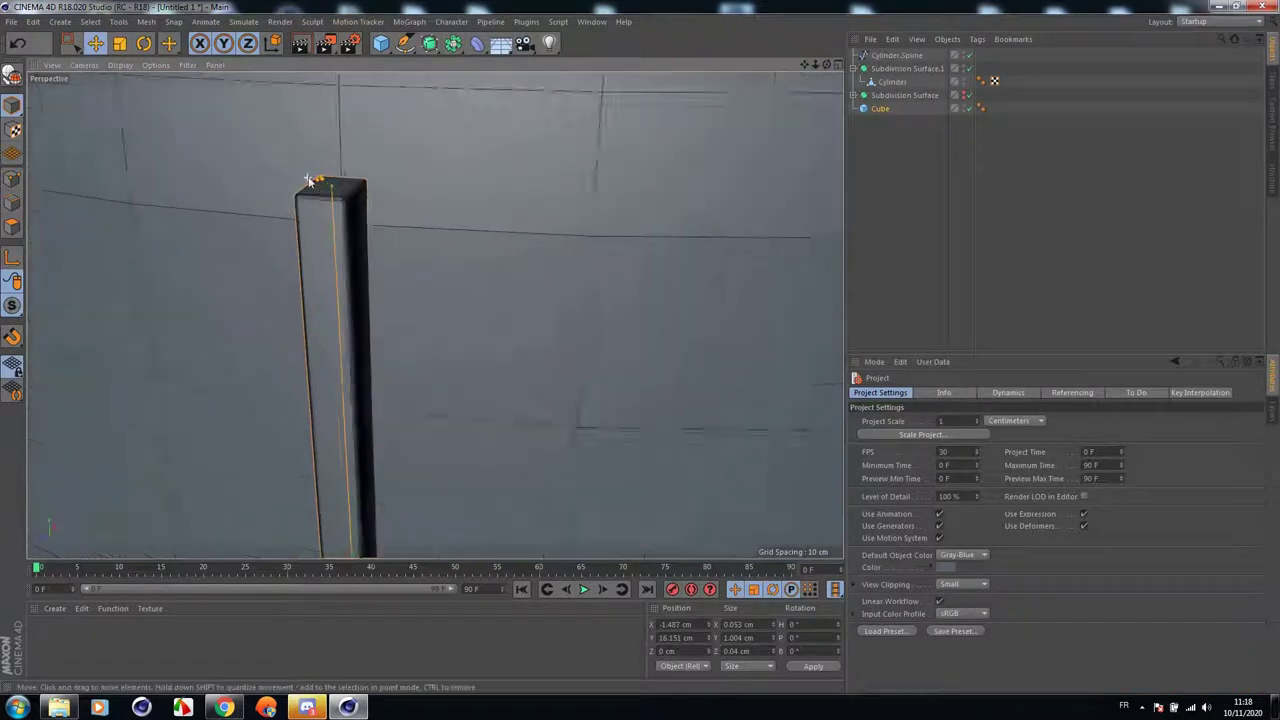
pyautogui.moveTo(310, 180)
pyautogui.mouseDown()
pyautogui.moveTo(347, 190)
pyautogui.moveTo(335, 181)
pyautogui.mouseUp()
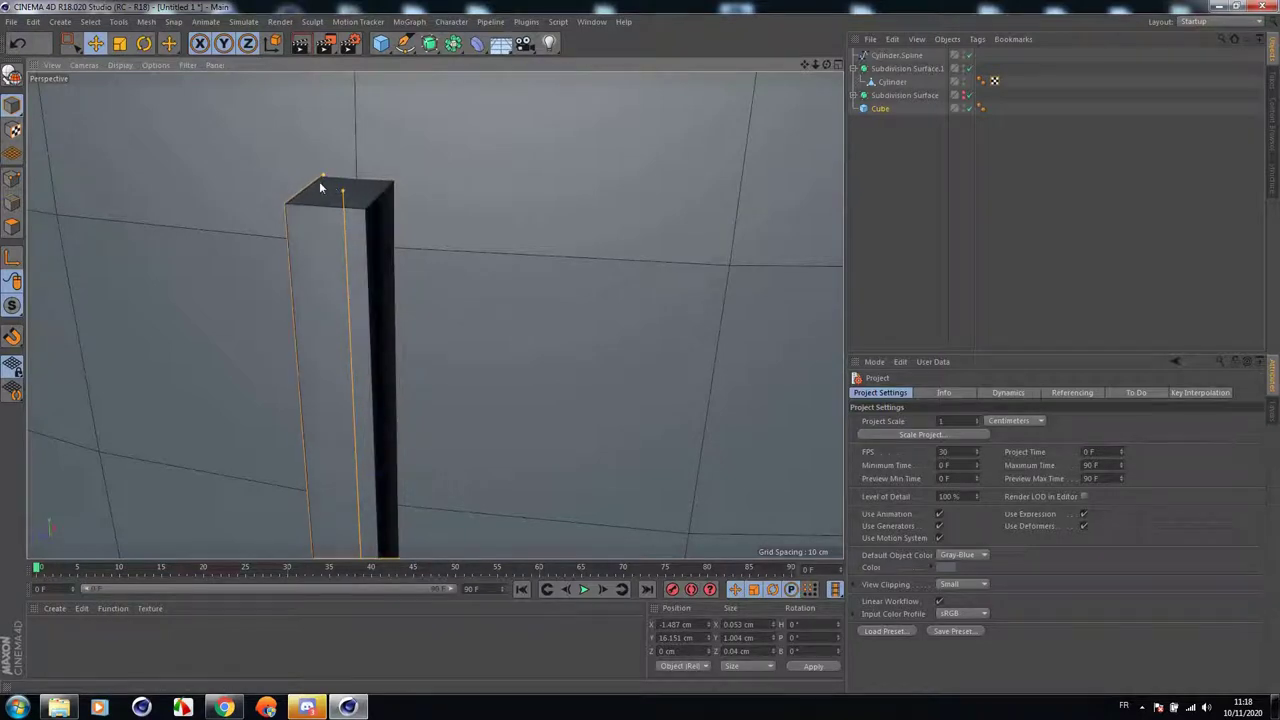
pyautogui.moveTo(347, 205); pyautogui.dragTo(342, 149)
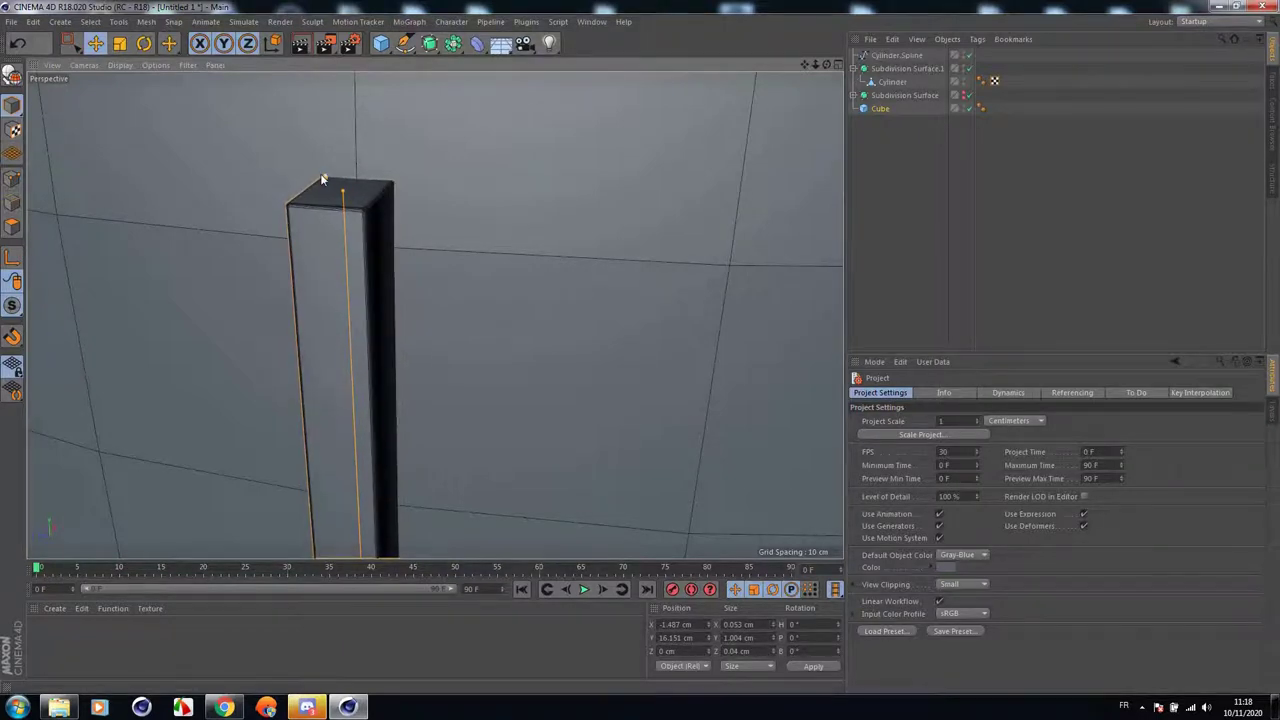
pyautogui.moveTo(804, 65); pyautogui.dragTo(831, 128)
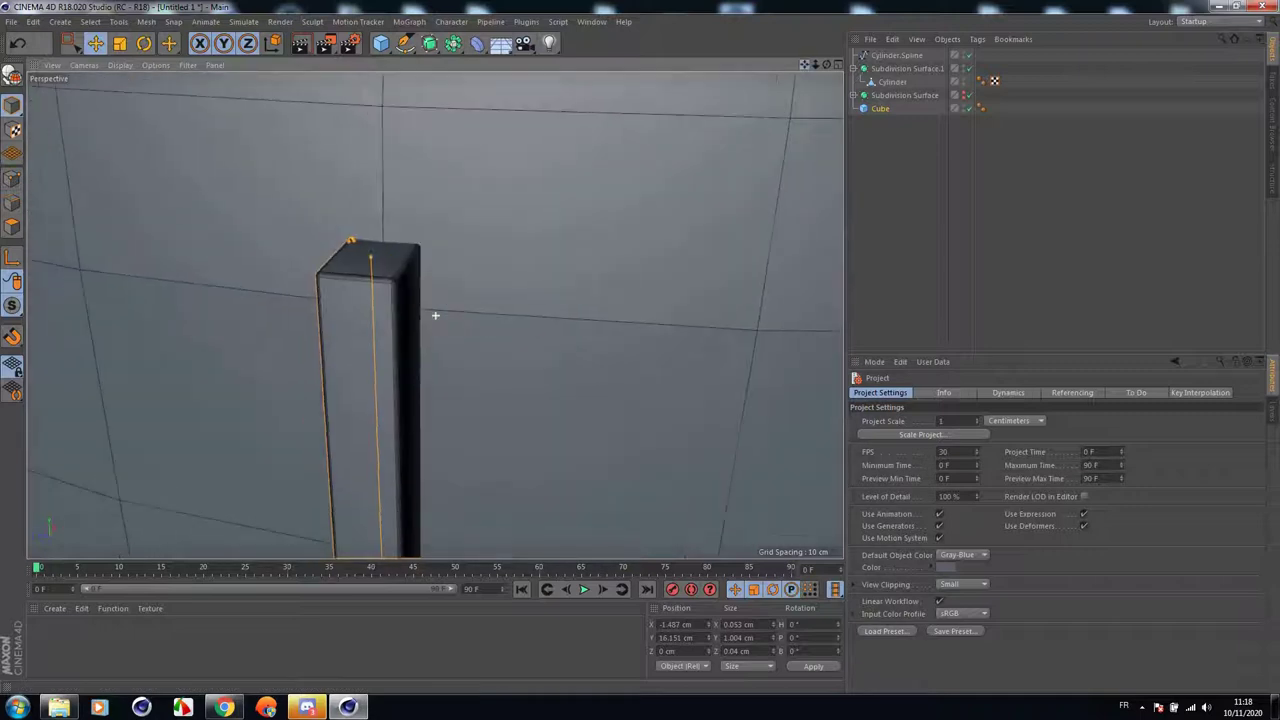
# Place the thin cube inside a new MoGraph Cloner.
pyautogui.scroll(-2, 435, 315)
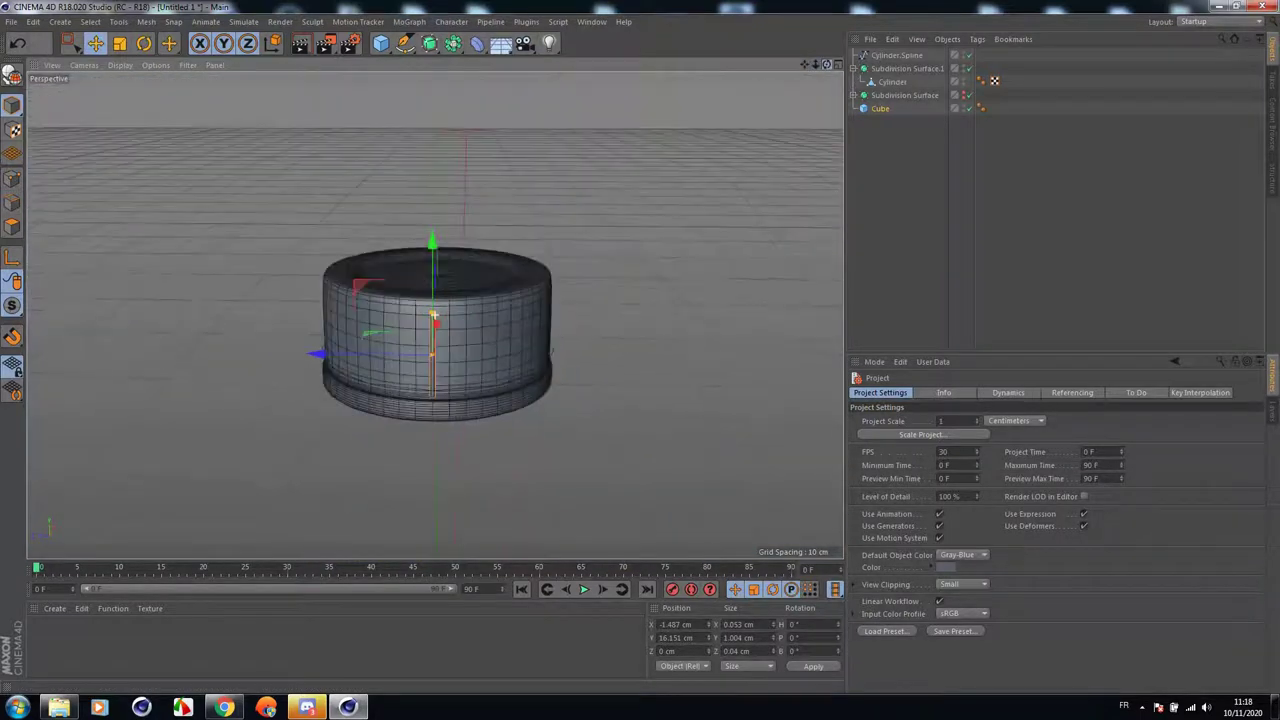
pyautogui.click(884, 110)
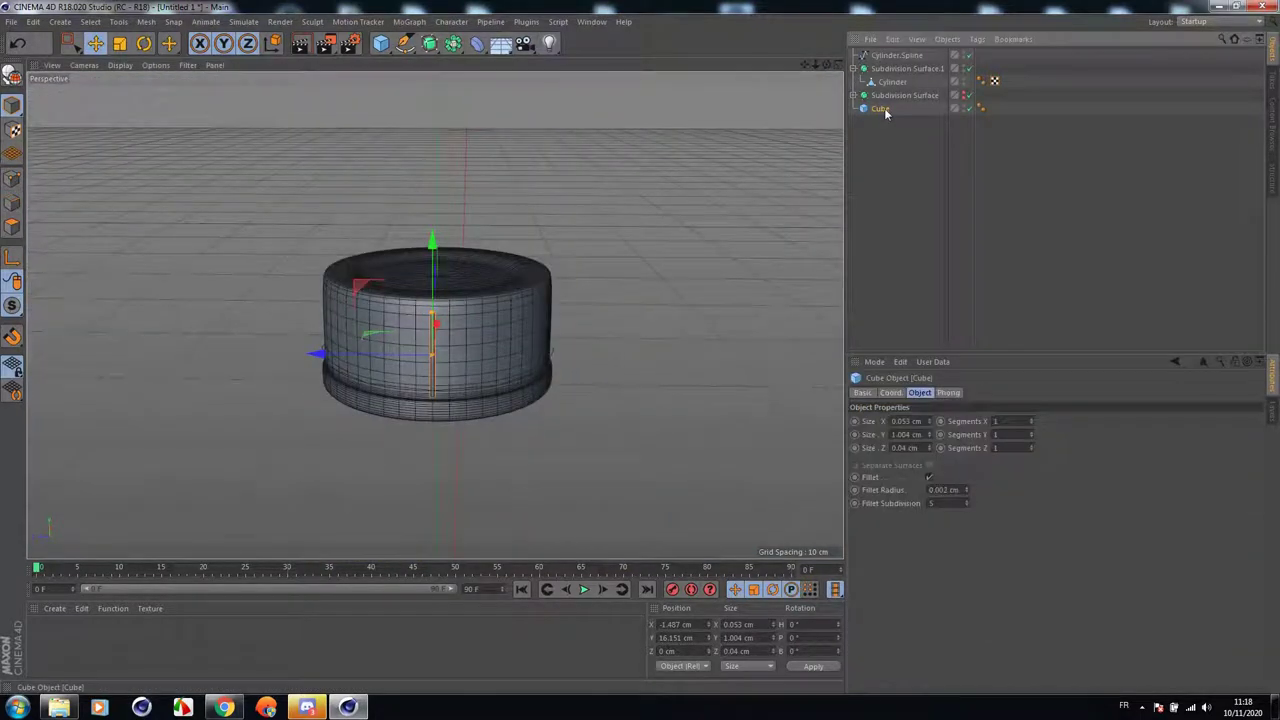
pyautogui.click(409, 21)
pyautogui.click(440, 162)
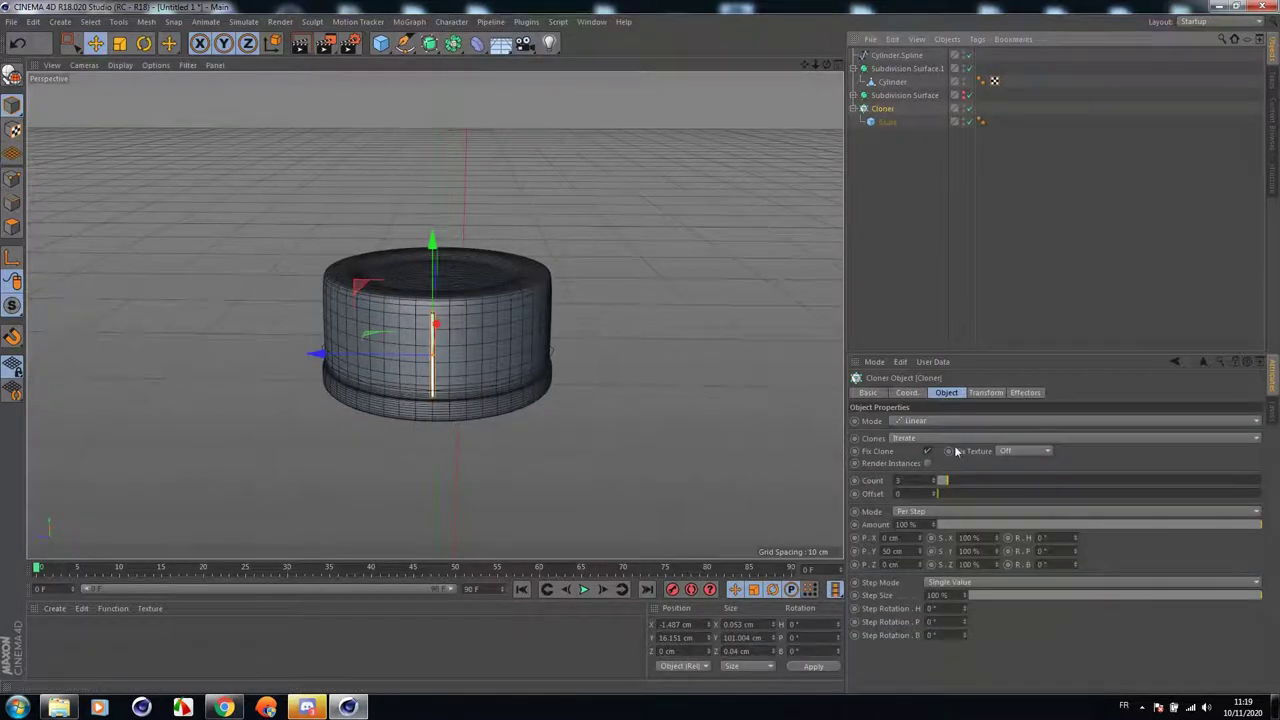
# Set the Cloner's mode to Object and use Cylinder.Spline as the object that distributes the clones.
pyautogui.click(985, 421)
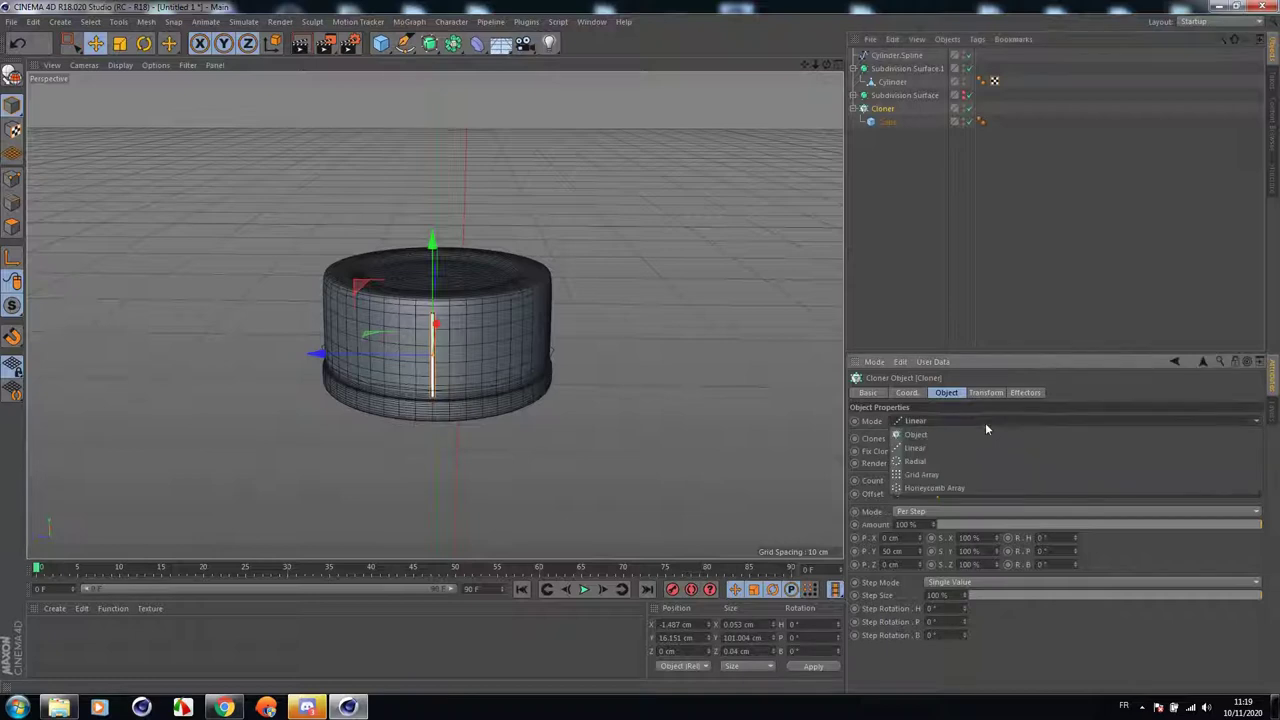
pyautogui.click(948, 437)
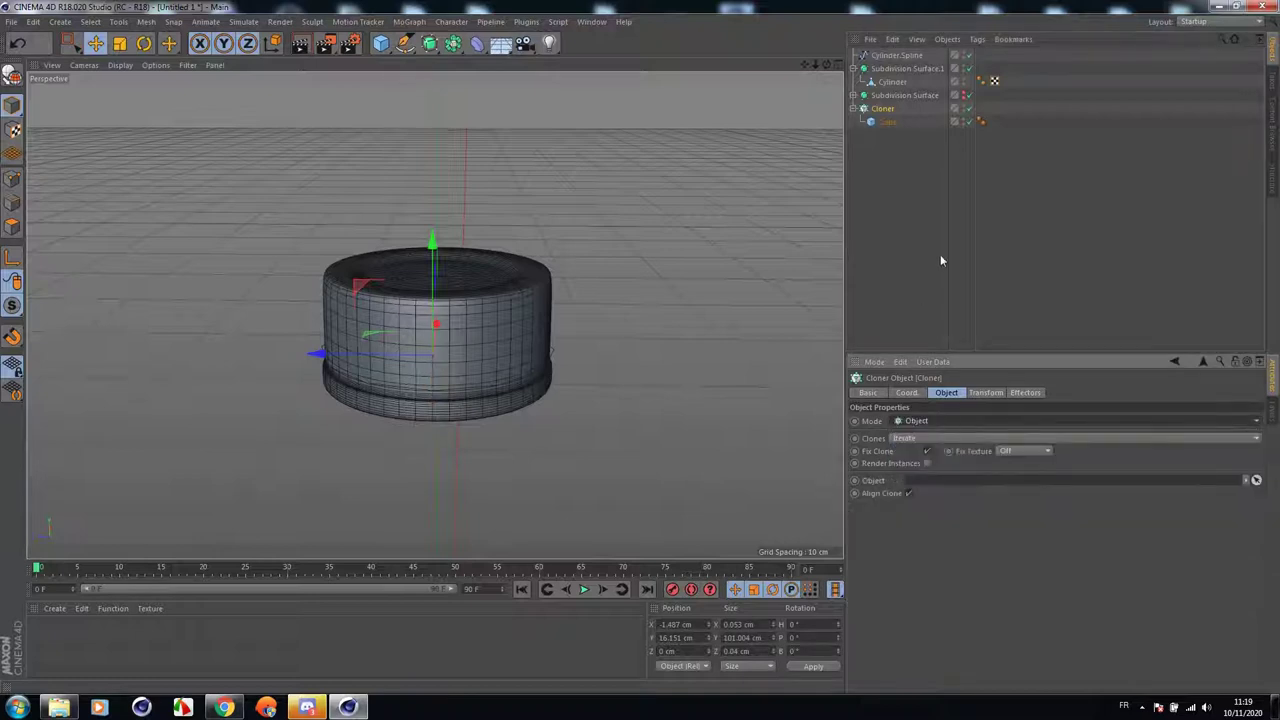
pyautogui.click(1256, 481)
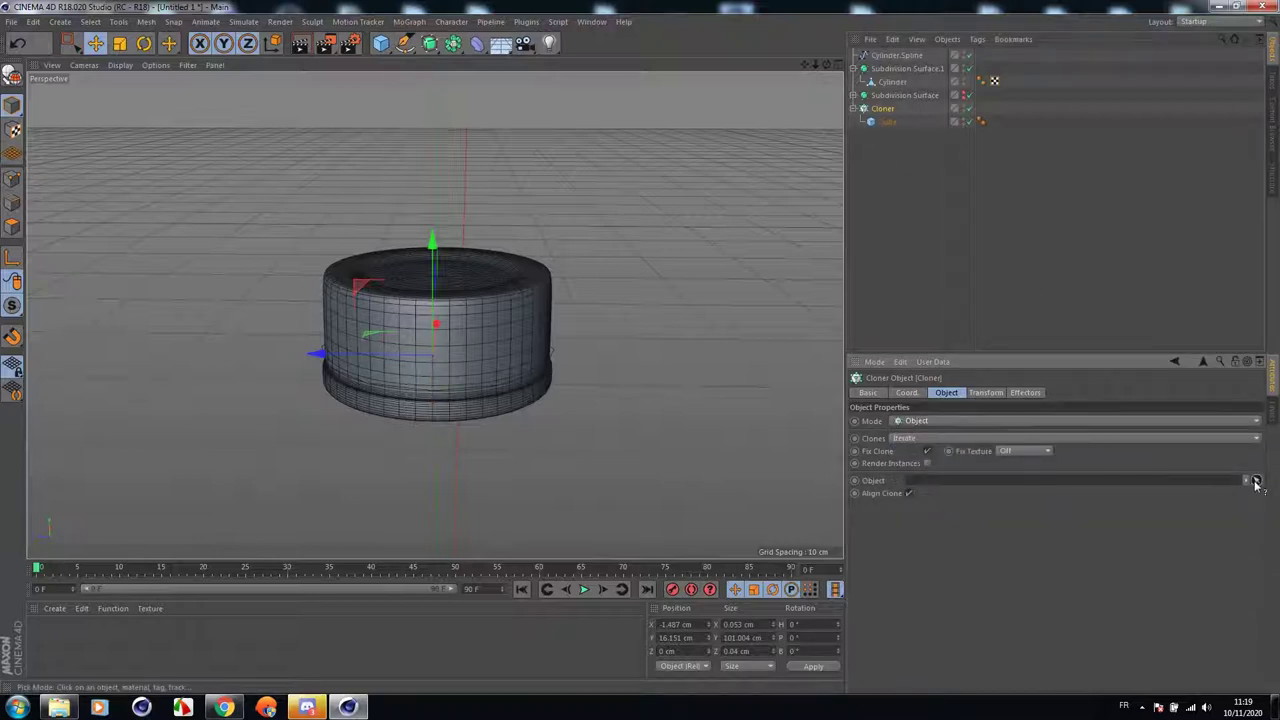
pyautogui.click(898, 56)
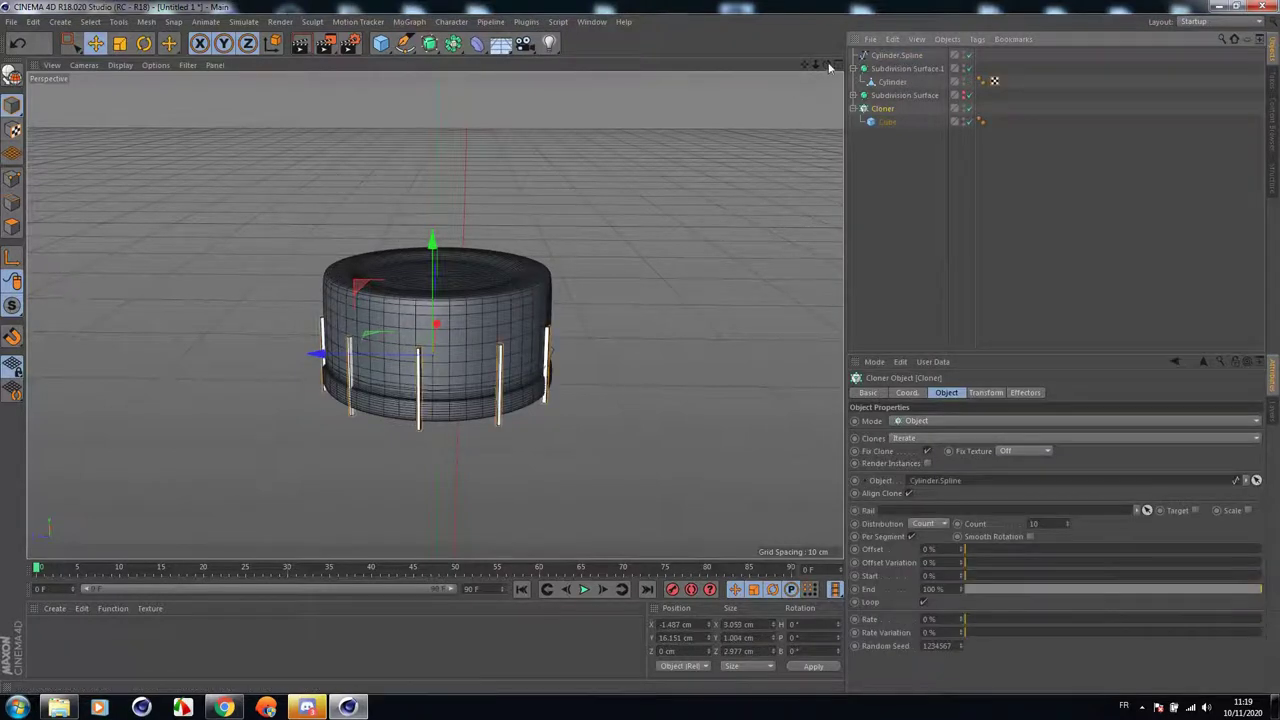
# Try to raise the Cloner along its vertical axis, and undo the move.
pyautogui.moveTo(827, 65); pyautogui.dragTo(902, 84)
pyautogui.scroll(2, 455, 308)
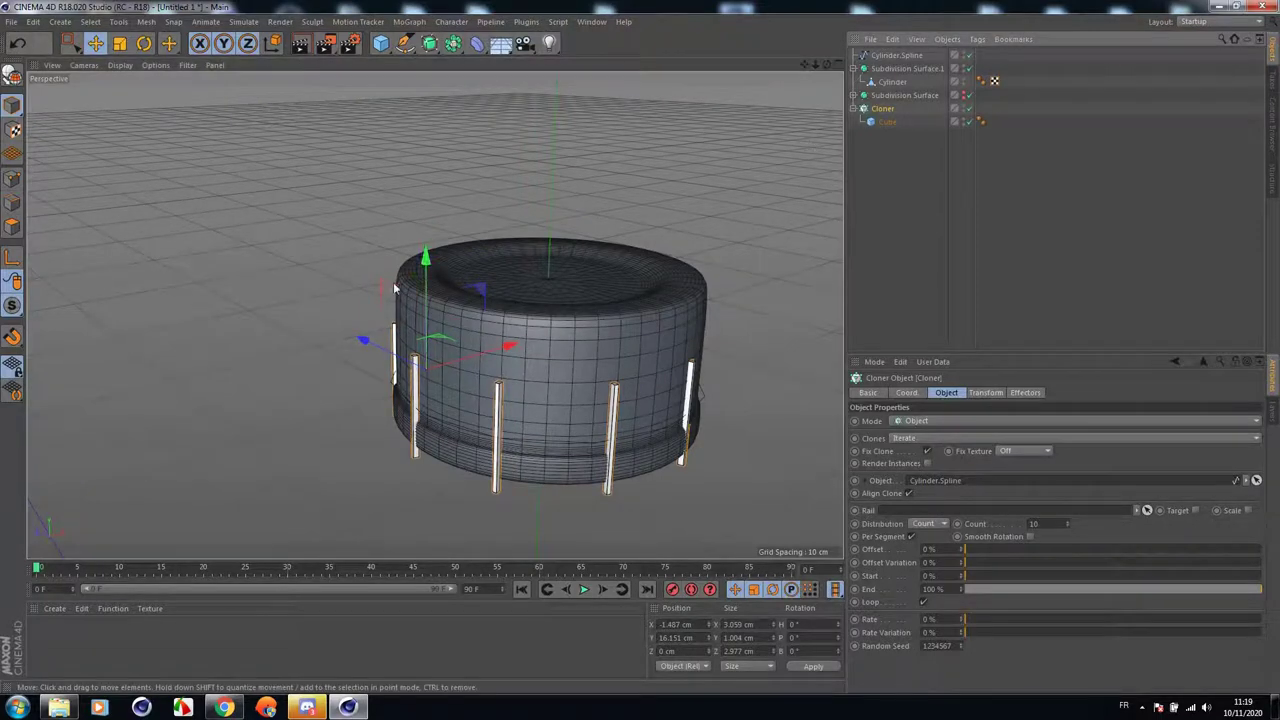
pyautogui.moveTo(429, 268); pyautogui.dragTo(436, 231)
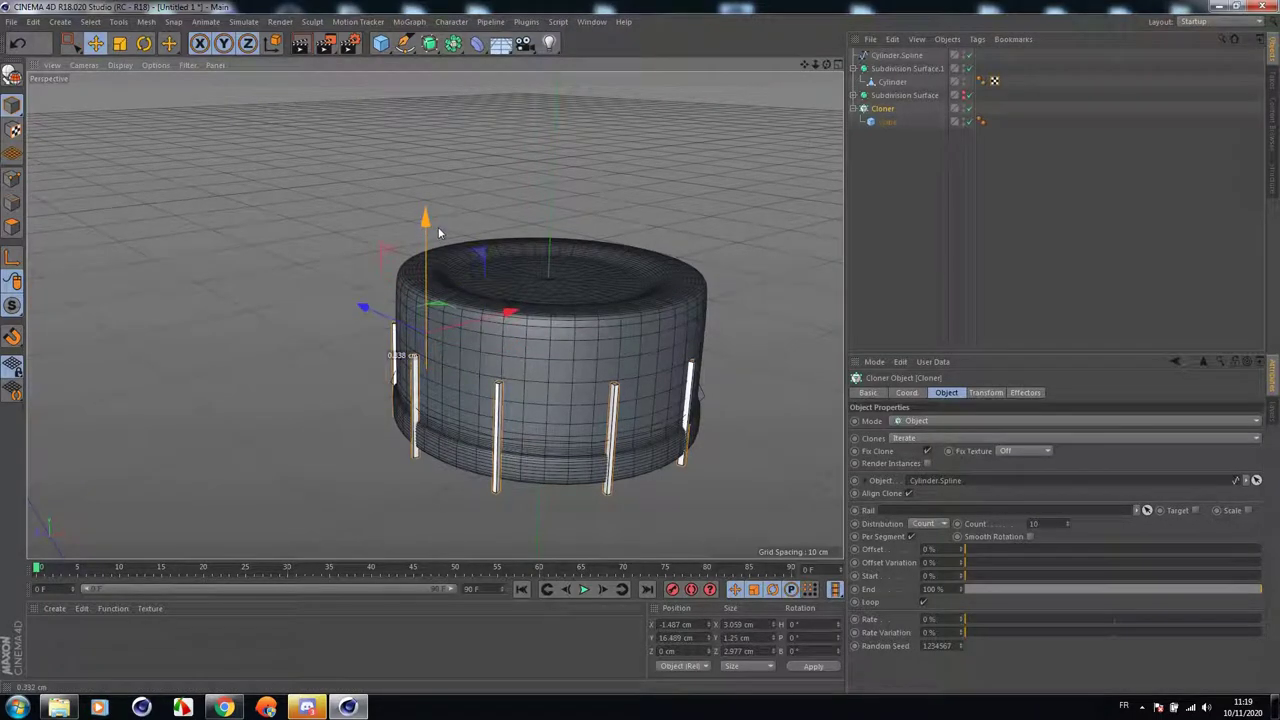
pyautogui.click(17, 43)
# Raise Cylinder.Spline to a Y position of about 16.505 cm and scale it uniformly to about 3.012 cm across.
pyautogui.click(918, 56)
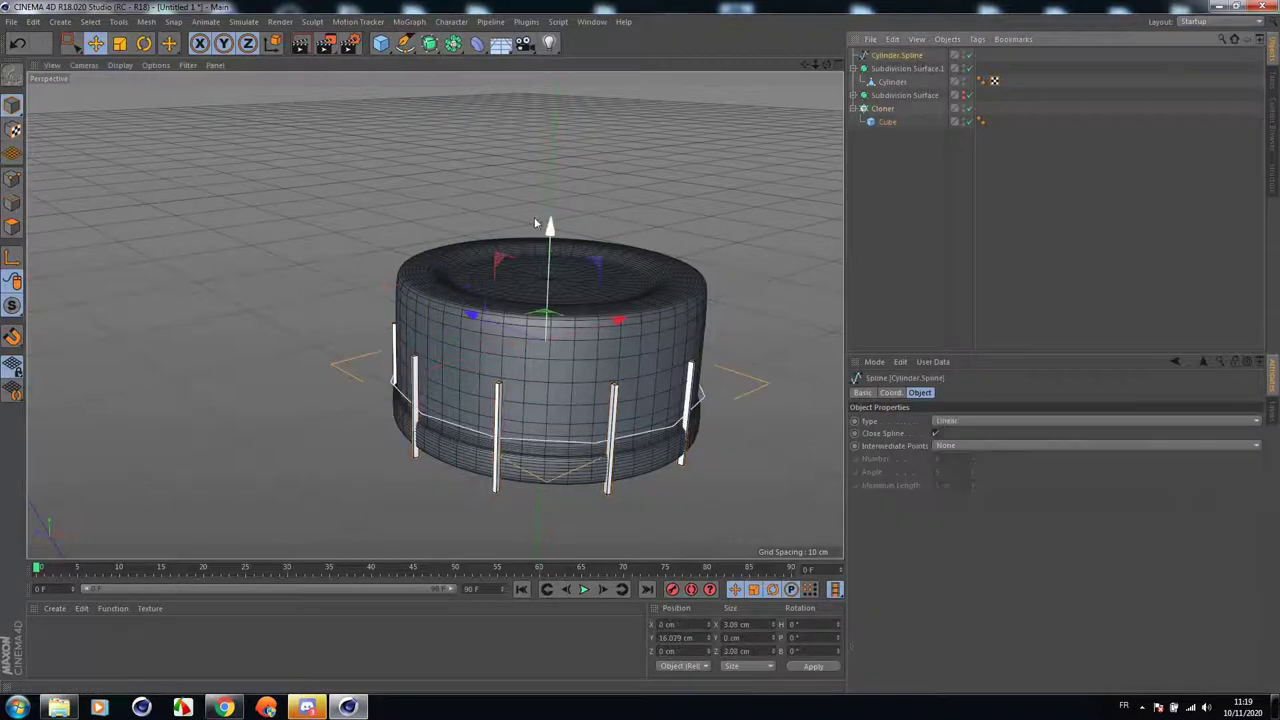
pyautogui.moveTo(550, 246); pyautogui.dragTo(564, 200)
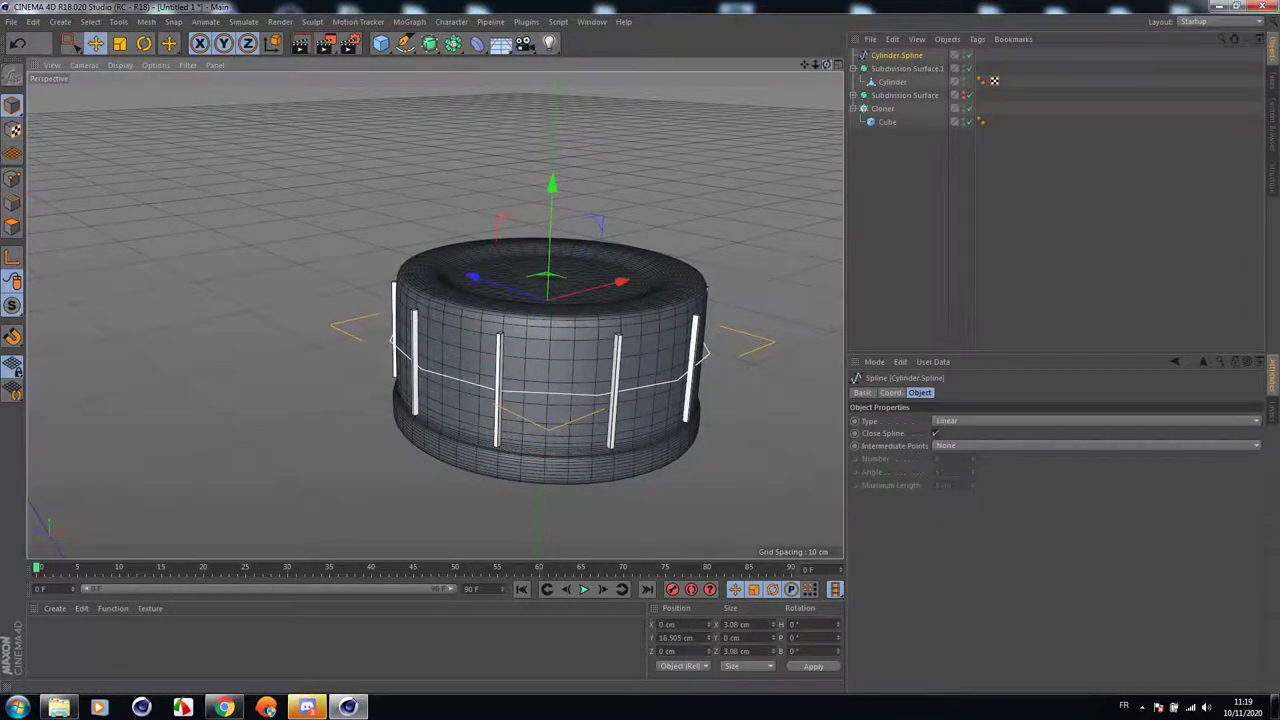
pyautogui.moveTo(827, 65); pyautogui.dragTo(536, 28)
pyautogui.click(120, 43)
pyautogui.scroll(3, 372, 215)
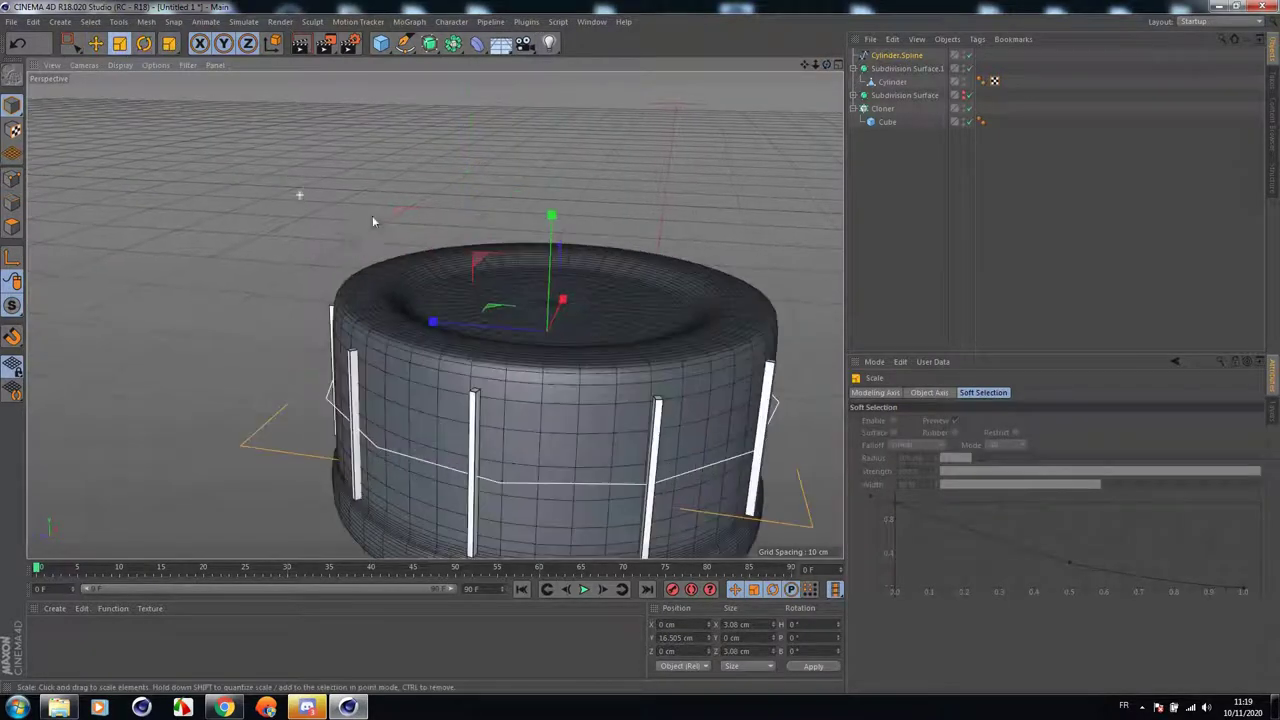
pyautogui.moveTo(711, 211); pyautogui.dragTo(698, 212)
# Lower Cylinder.Spline to a Y position of about 16.45 cm and shrink it to about 2.964 cm across.
pyautogui.moveTo(804, 66); pyautogui.dragTo(702, 6)
pyautogui.click(95, 43)
pyautogui.scroll(2, 466, 176)
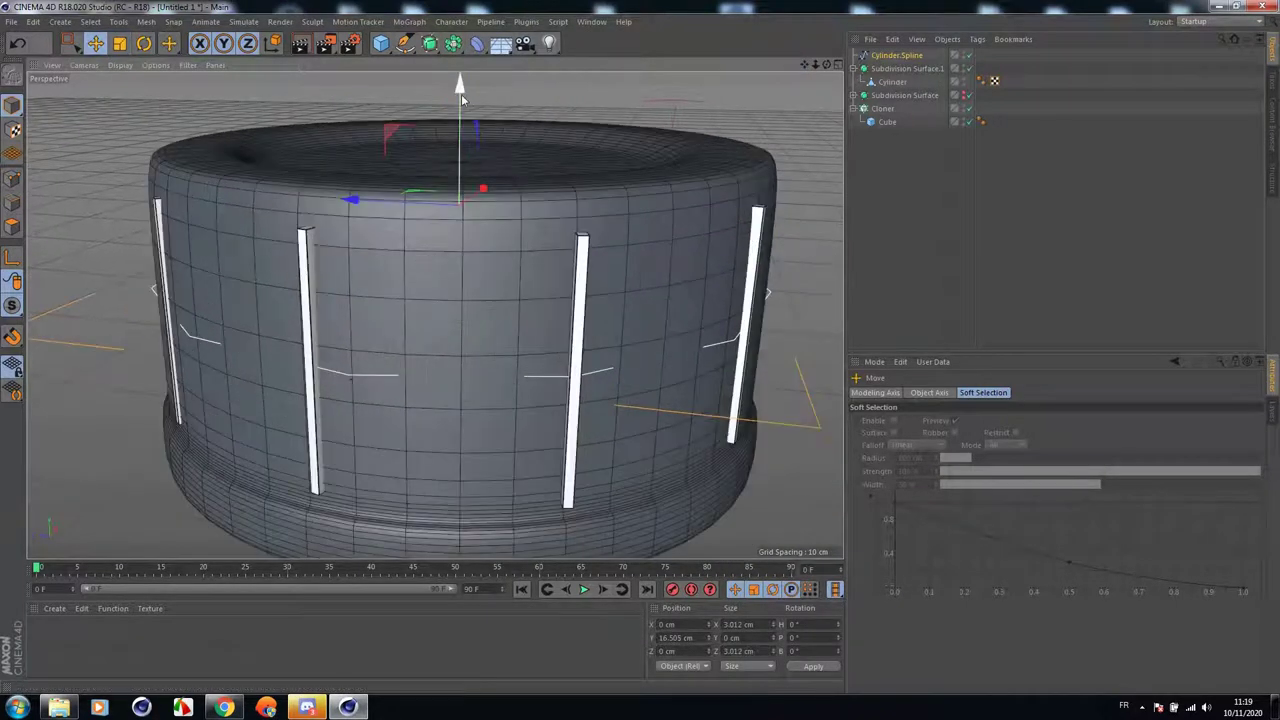
pyautogui.moveTo(461, 94); pyautogui.dragTo(434, 315)
pyautogui.click(119, 43)
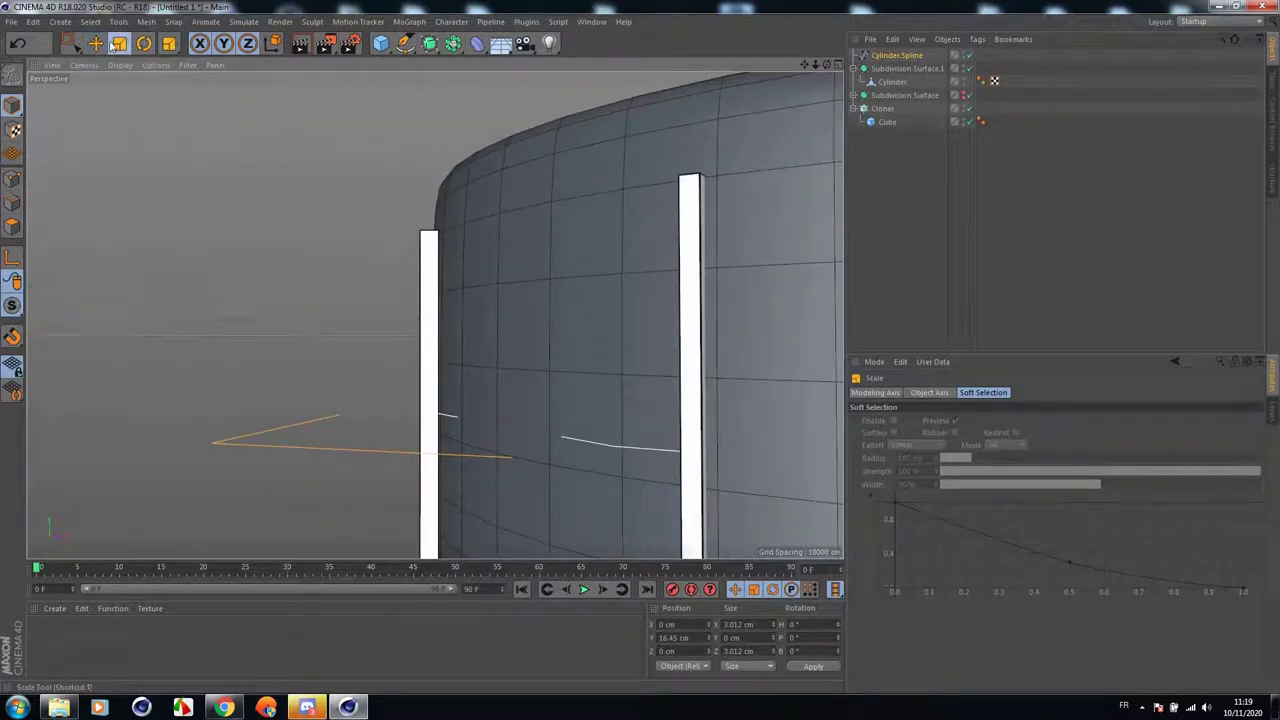
pyautogui.moveTo(152, 139); pyautogui.dragTo(149, 143)
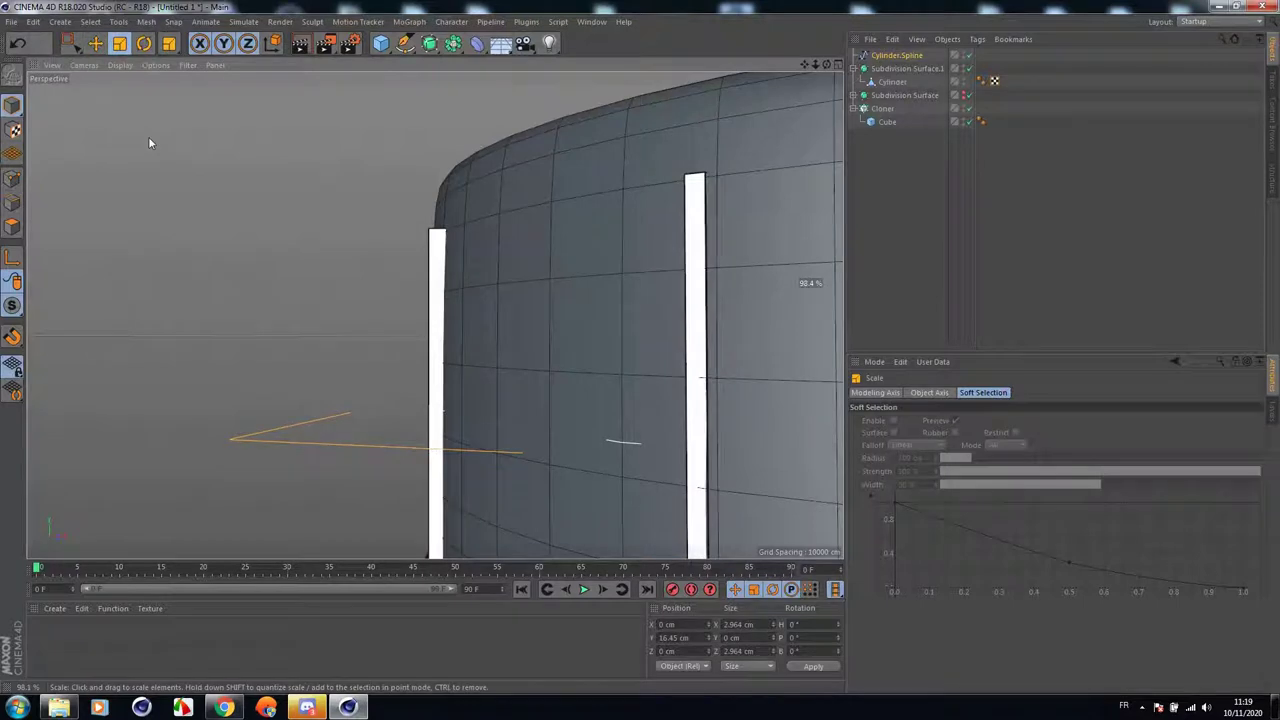
# Change Cylinder.Spline's type to B-Spline and its intermediate points to Natural.
pyautogui.moveTo(827, 64); pyautogui.dragTo(817, 64)
pyautogui.click(885, 57)
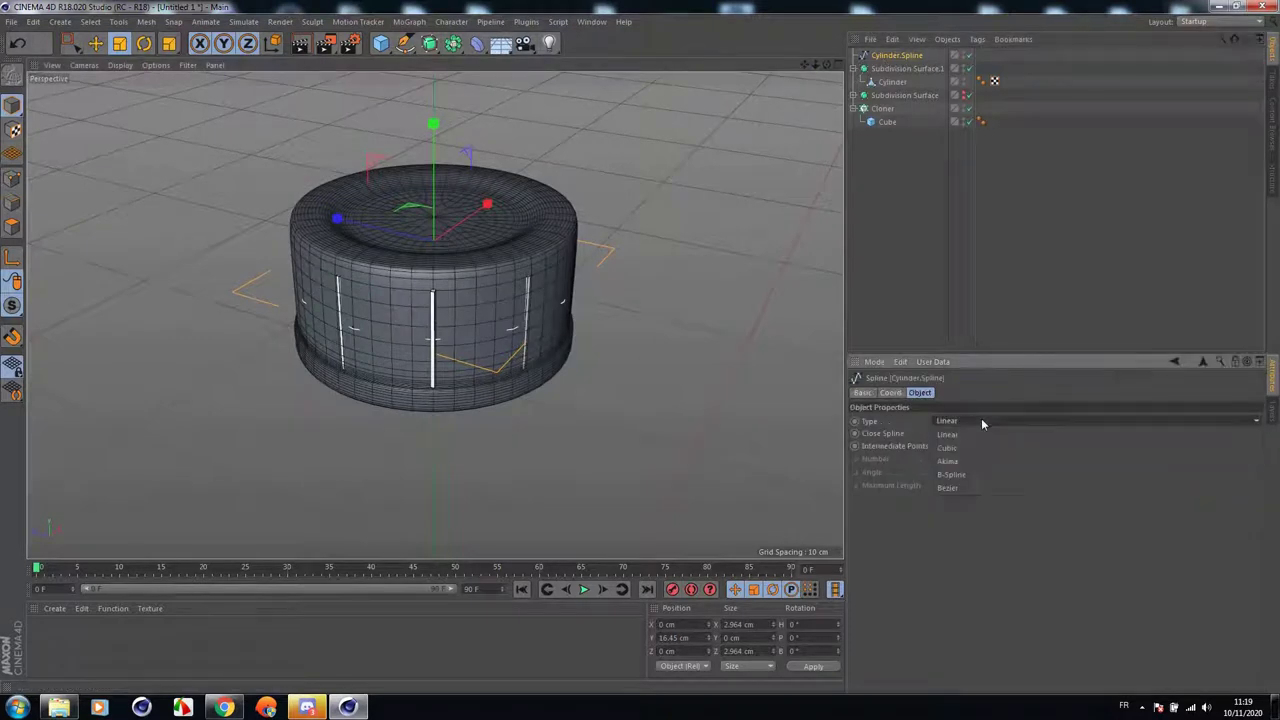
pyautogui.click(981, 420)
pyautogui.click(980, 471)
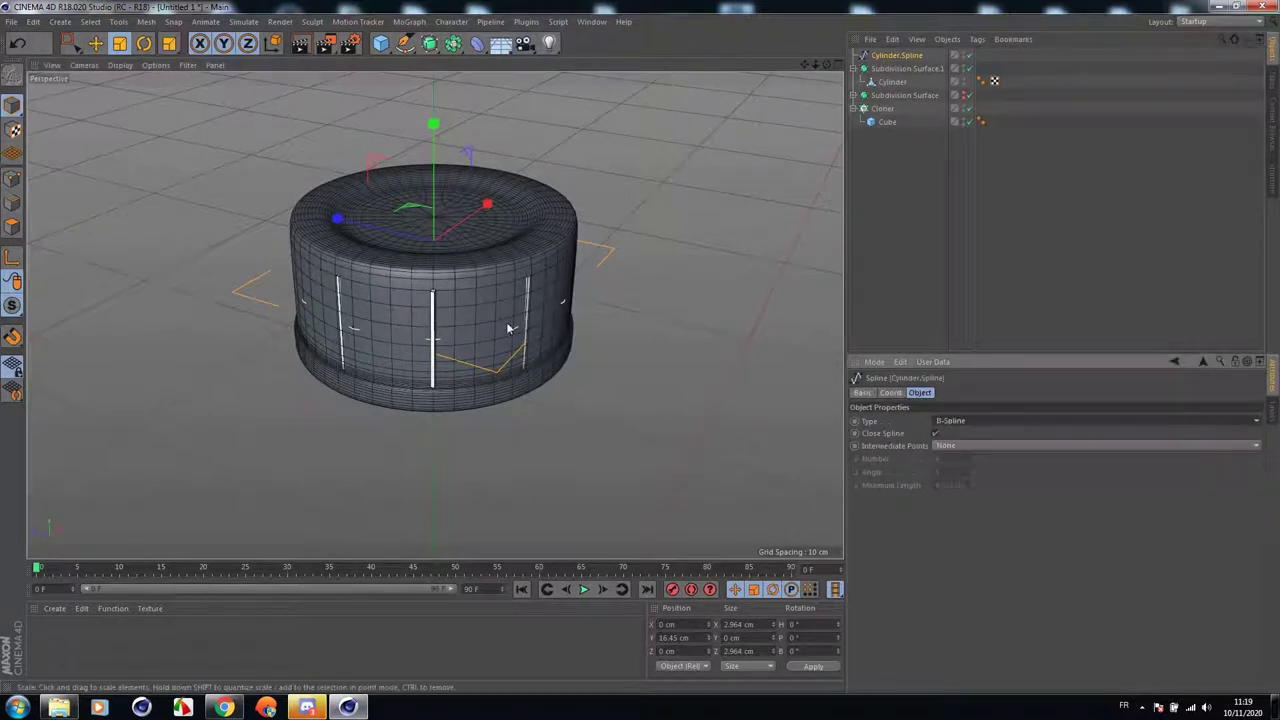
pyautogui.click(946, 447)
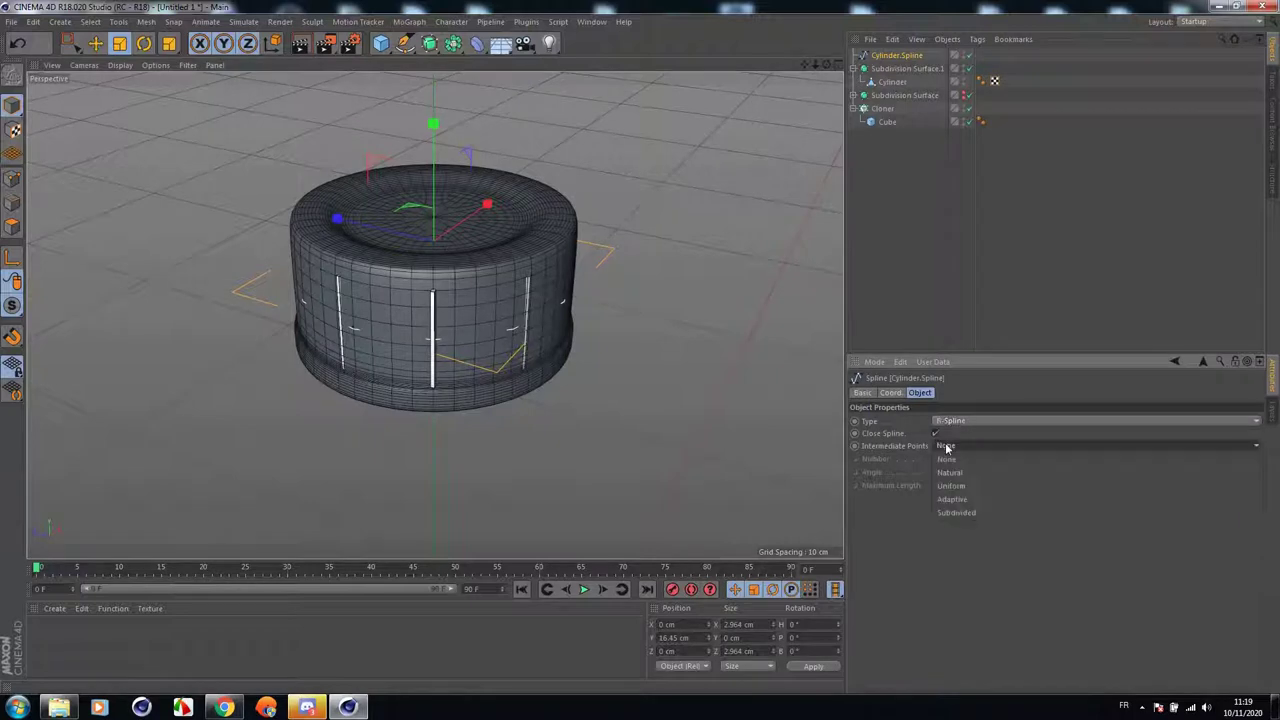
pyautogui.click(961, 470)
# Enlarge Cylinder.Spline to about 3.06 cm across so the strips sit on the cap's outer wall.
pyautogui.scroll(3, 328, 277)
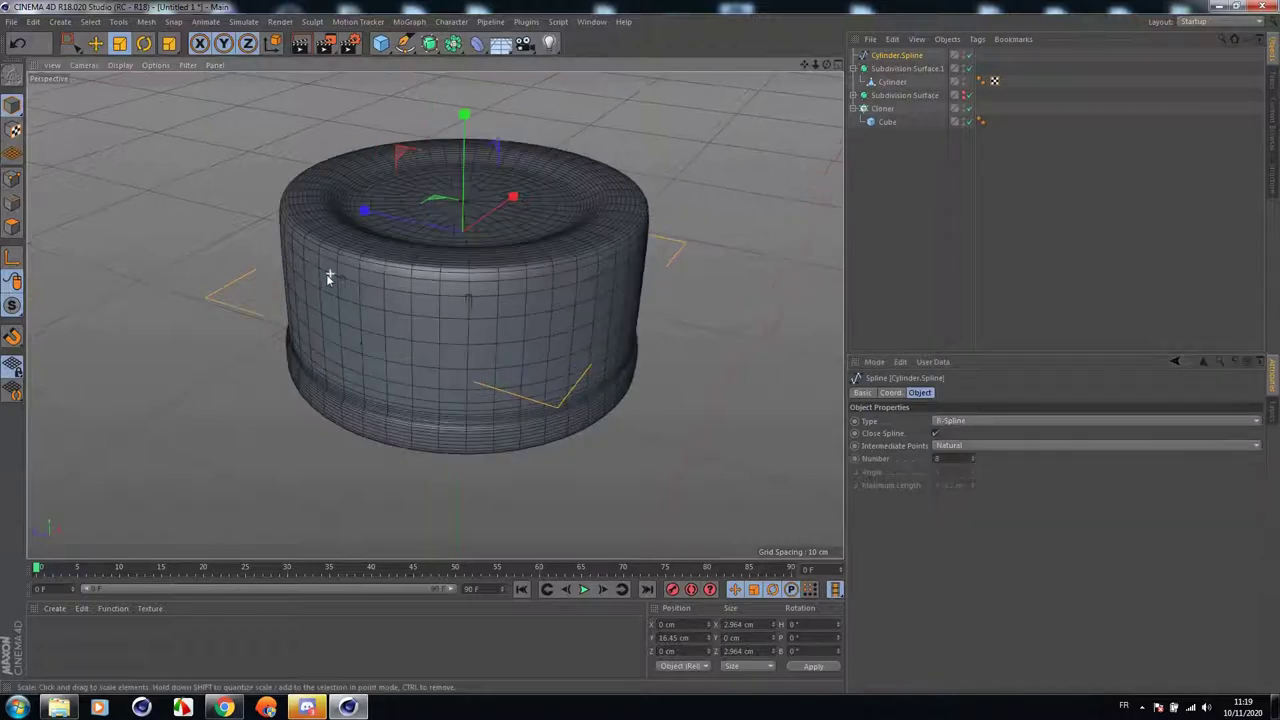
pyautogui.scroll(2, 524, 301)
pyautogui.moveTo(634, 200); pyautogui.dragTo(667, 163)
pyautogui.moveTo(827, 65); pyautogui.dragTo(880, 45)
pyautogui.keyDown('alt'); pyautogui.moveTo(435, 315); pyautogui.dragTo(458, 354); pyautogui.keyUp('alt')
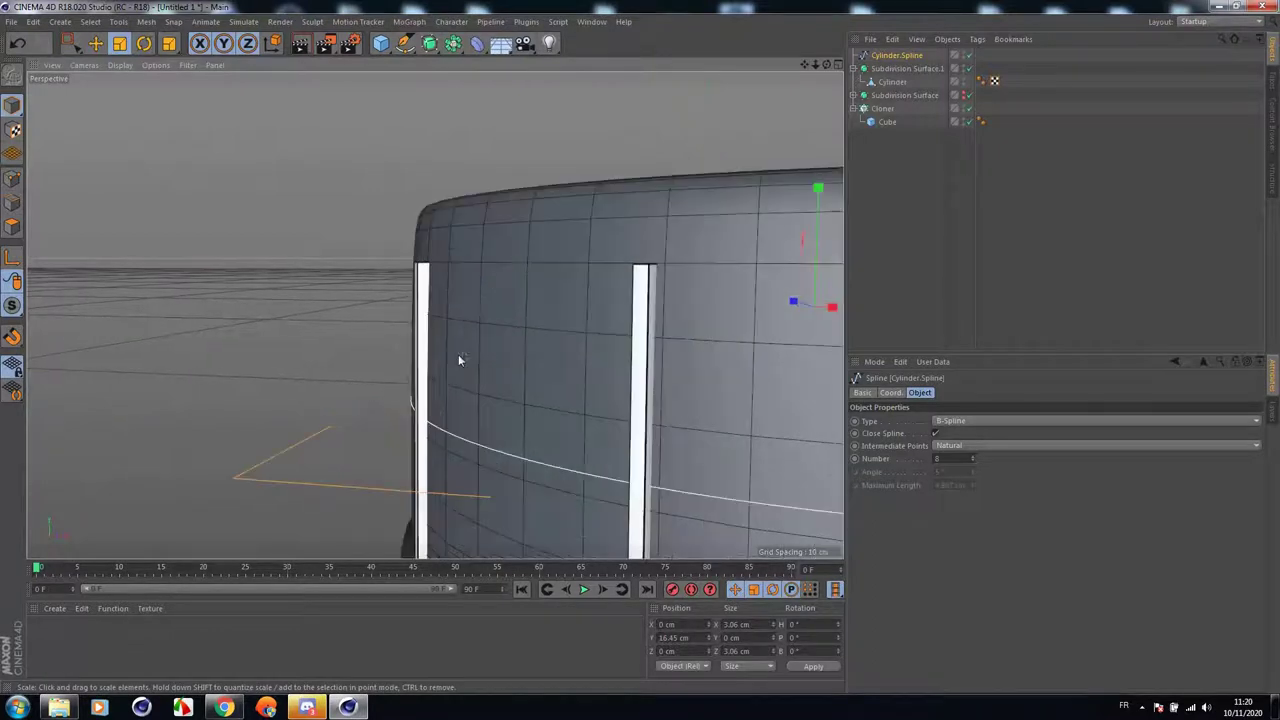
# Try to tilt Cylinder.Spline slightly by about 1.3° in bank, and undo the rotation.
pyautogui.click(140, 44)
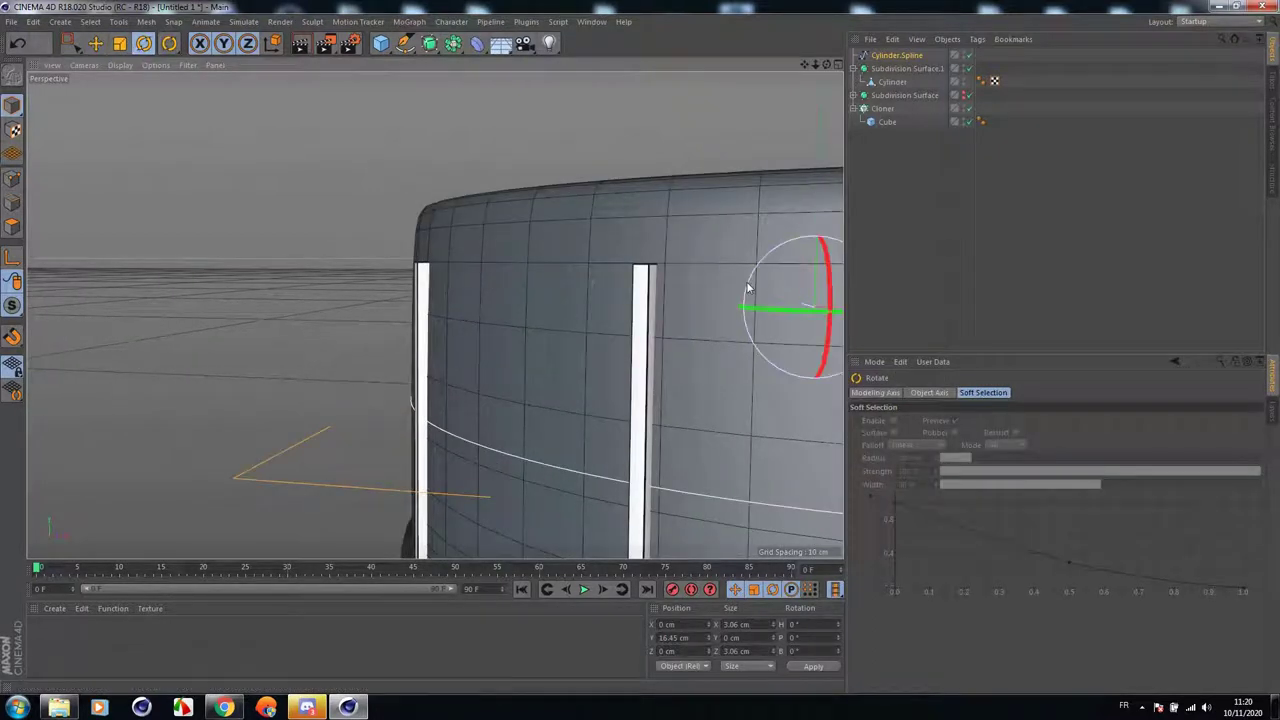
pyautogui.moveTo(748, 288); pyautogui.dragTo(748, 277)
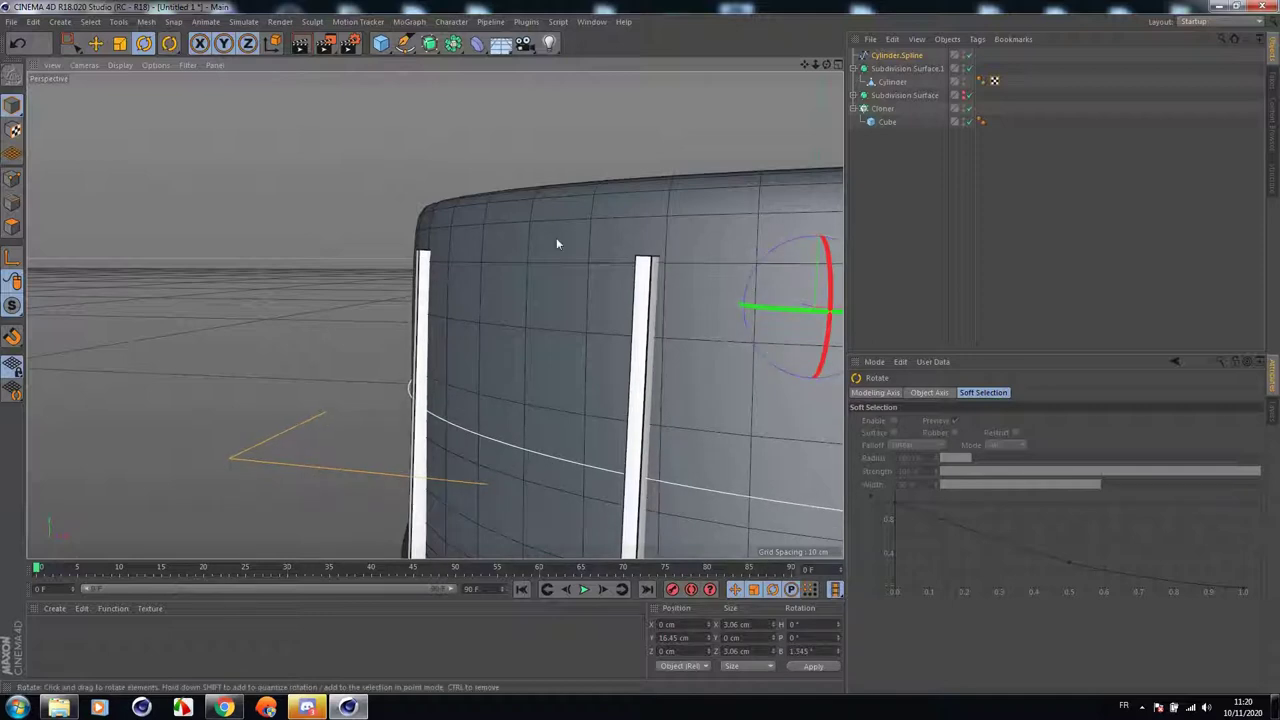
pyautogui.click(16, 46)
# Scale Cylinder.Spline down slightly to about 3.053 cm across.
pyautogui.click(121, 45)
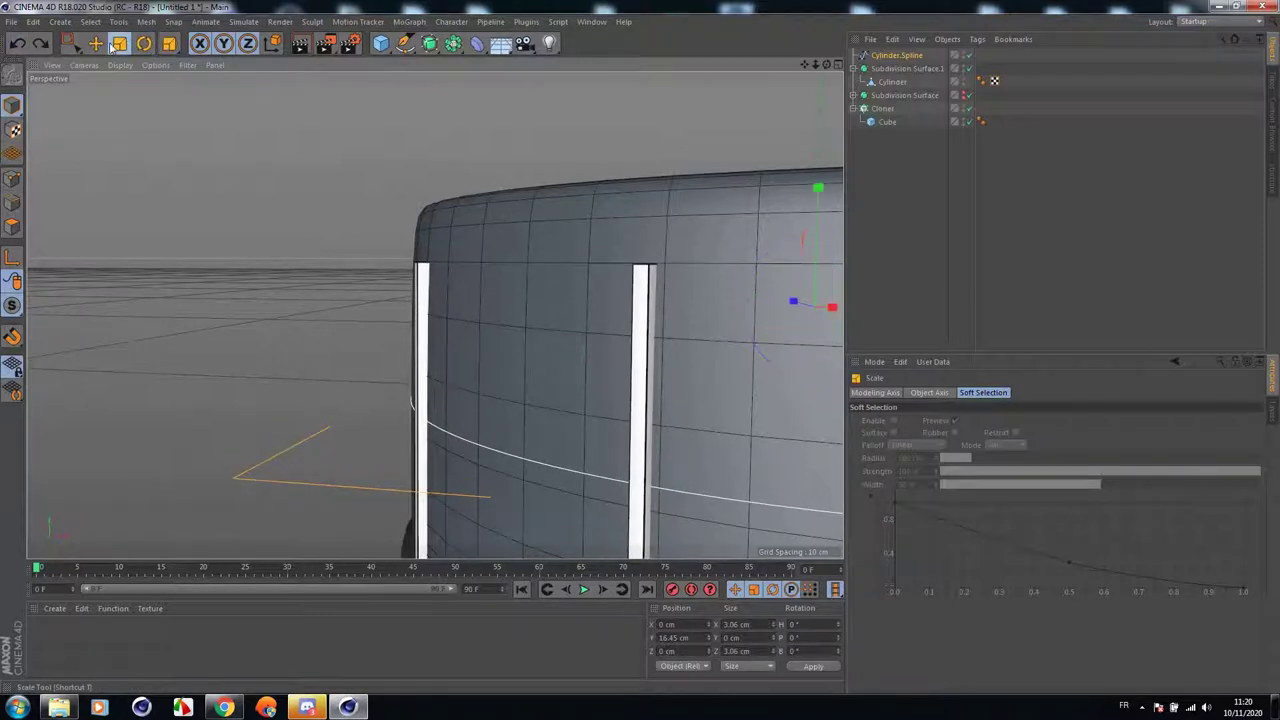
pyautogui.moveTo(151, 84); pyautogui.dragTo(154, 84)
pyautogui.moveTo(815, 65); pyautogui.dragTo(775, 66)
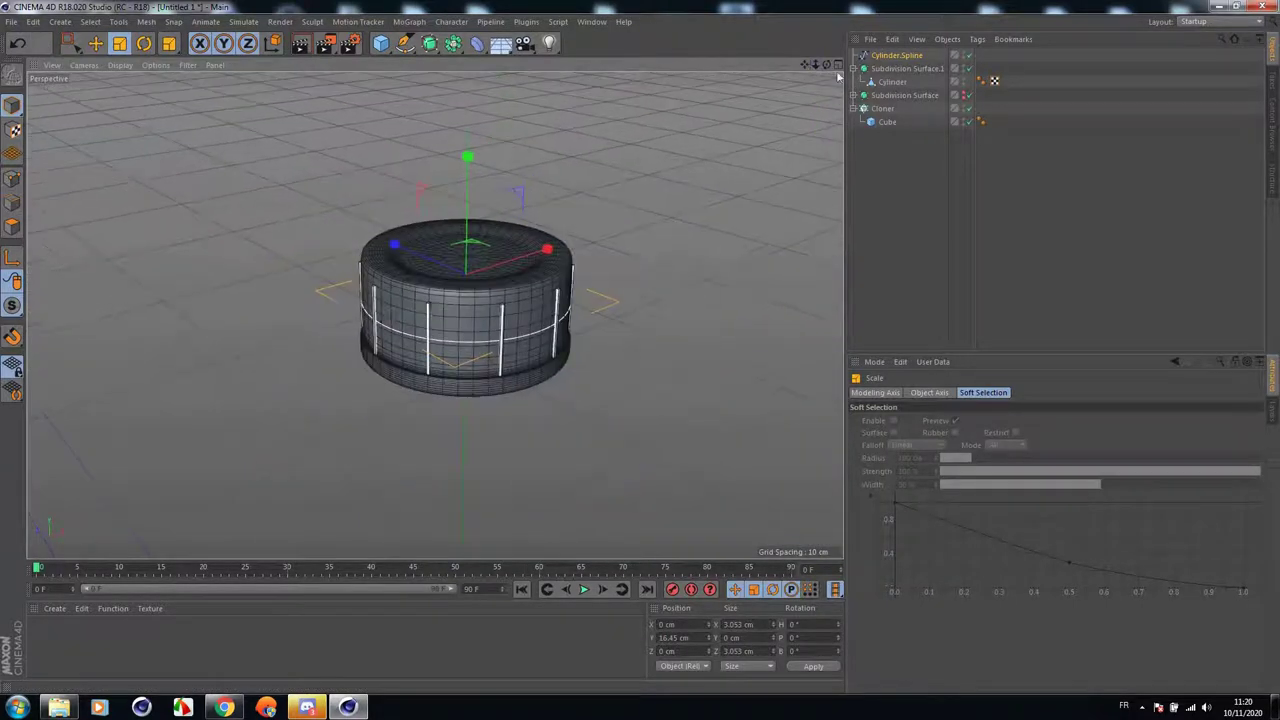
# Set the Cloner's count to 150 to cover the cap's side with ridges.
pyautogui.click(883, 108)
pyautogui.click(1034, 523)
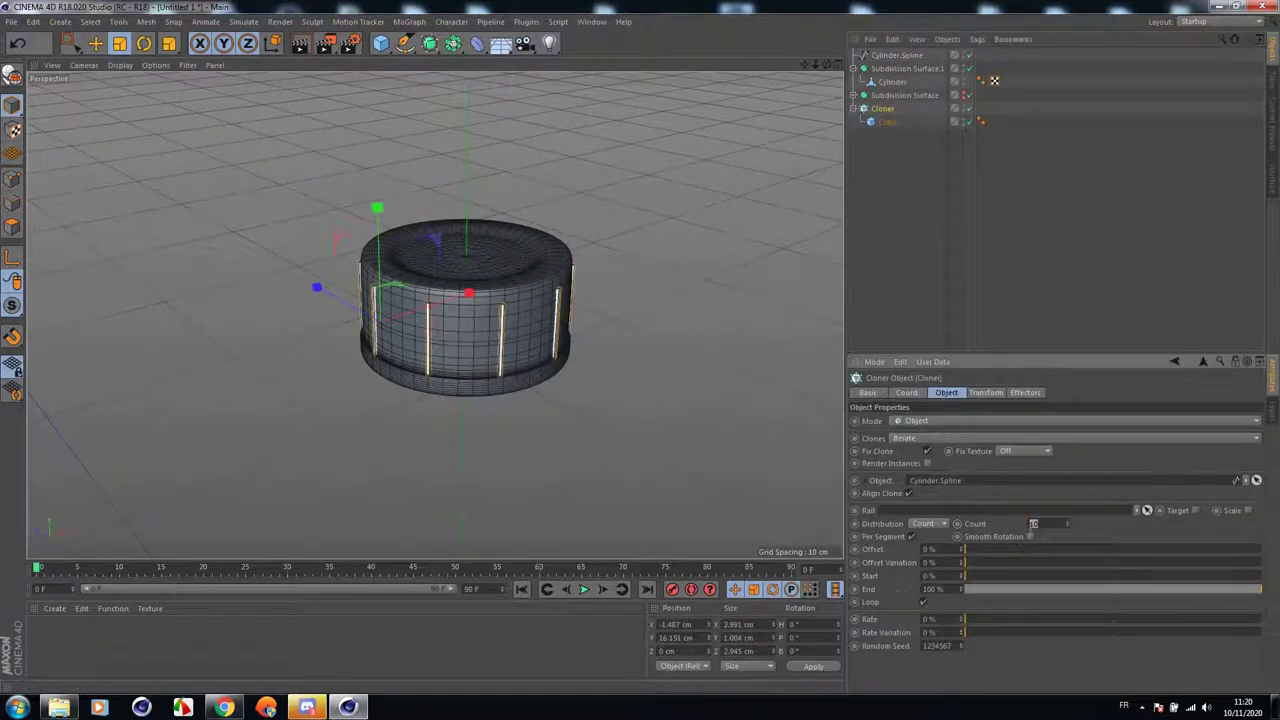
pyautogui.write('150')
pyautogui.press('Return')
pyautogui.scroll(5, 512, 368)
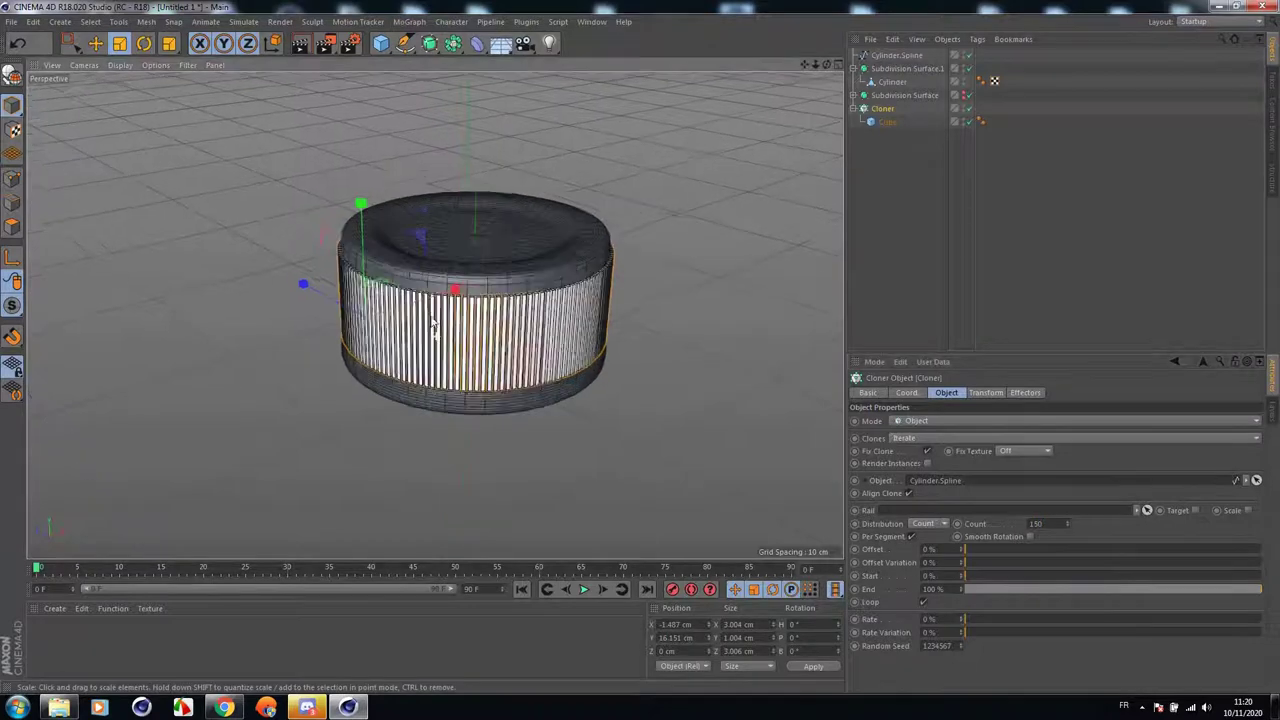
pyautogui.keyDown('alt'); pyautogui.moveTo(472, 430); pyautogui.dragTo(505, 385); pyautogui.keyUp('alt')
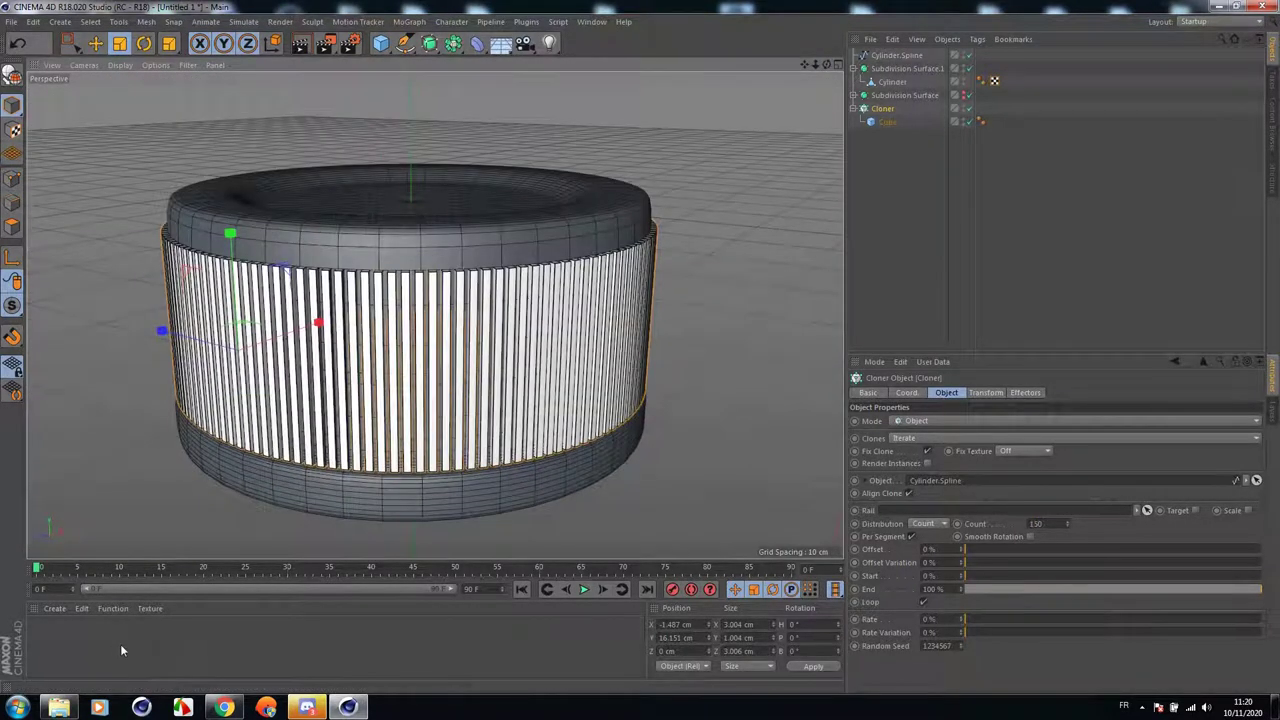
pyautogui.click(33, 21)
pyautogui.click(81, 195)
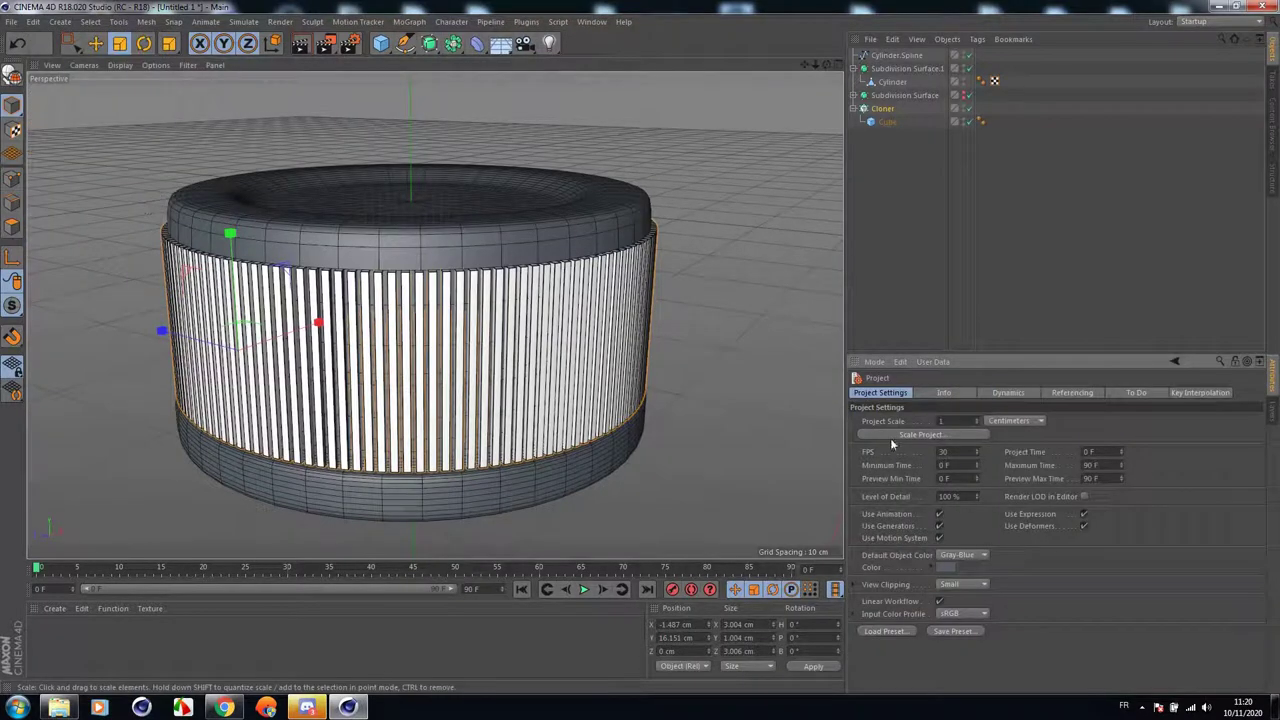
pyautogui.click(945, 569)
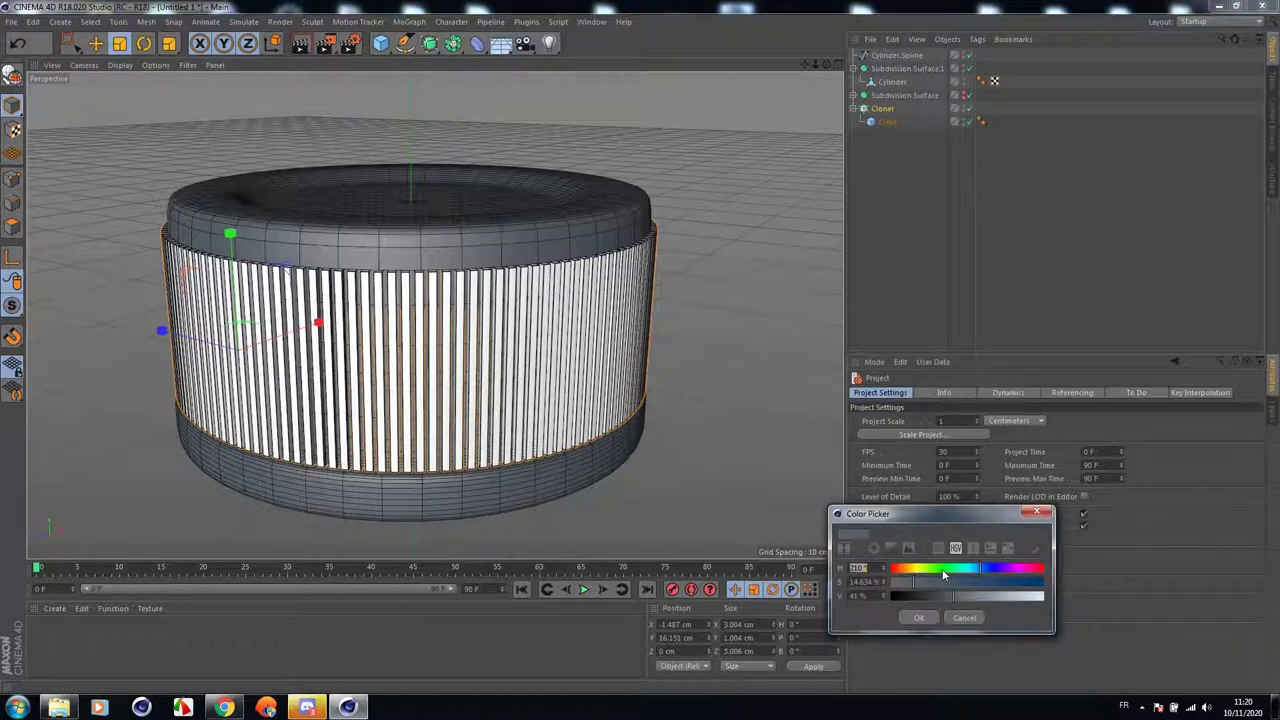
pyautogui.click(1045, 515)
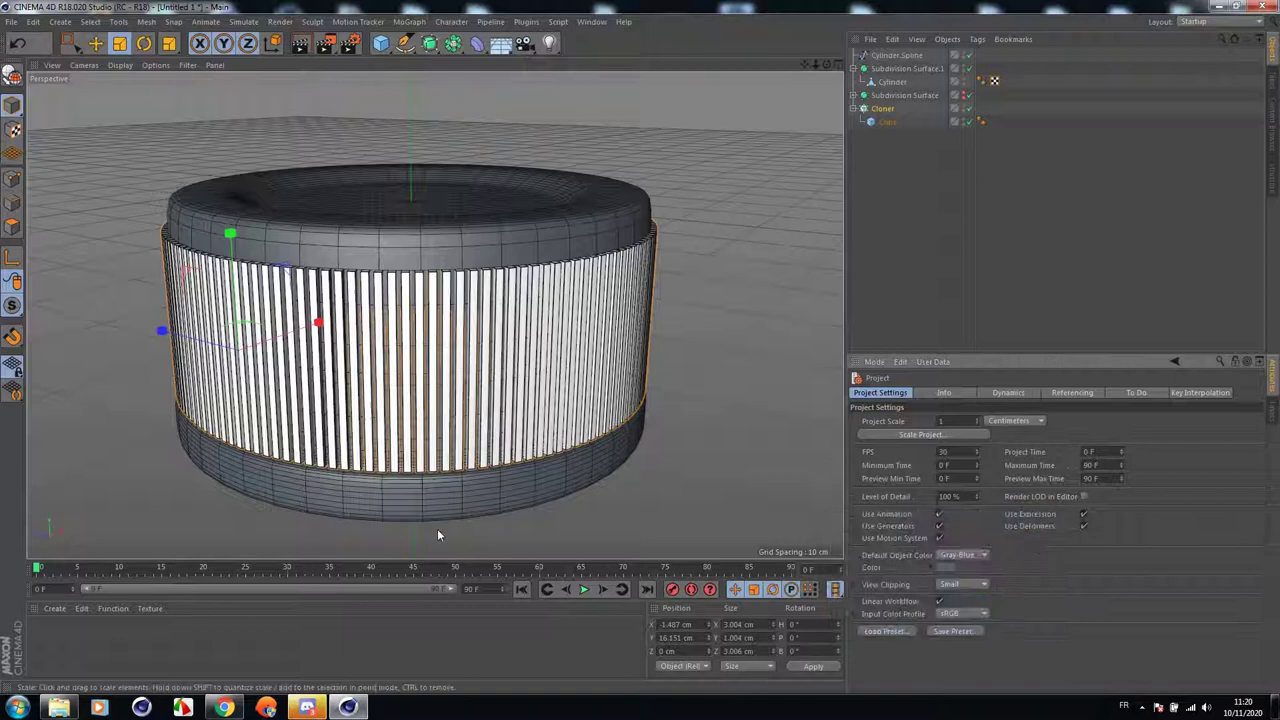
# Create a new material and show its color settings.
pyautogui.doubleClick(127, 643)
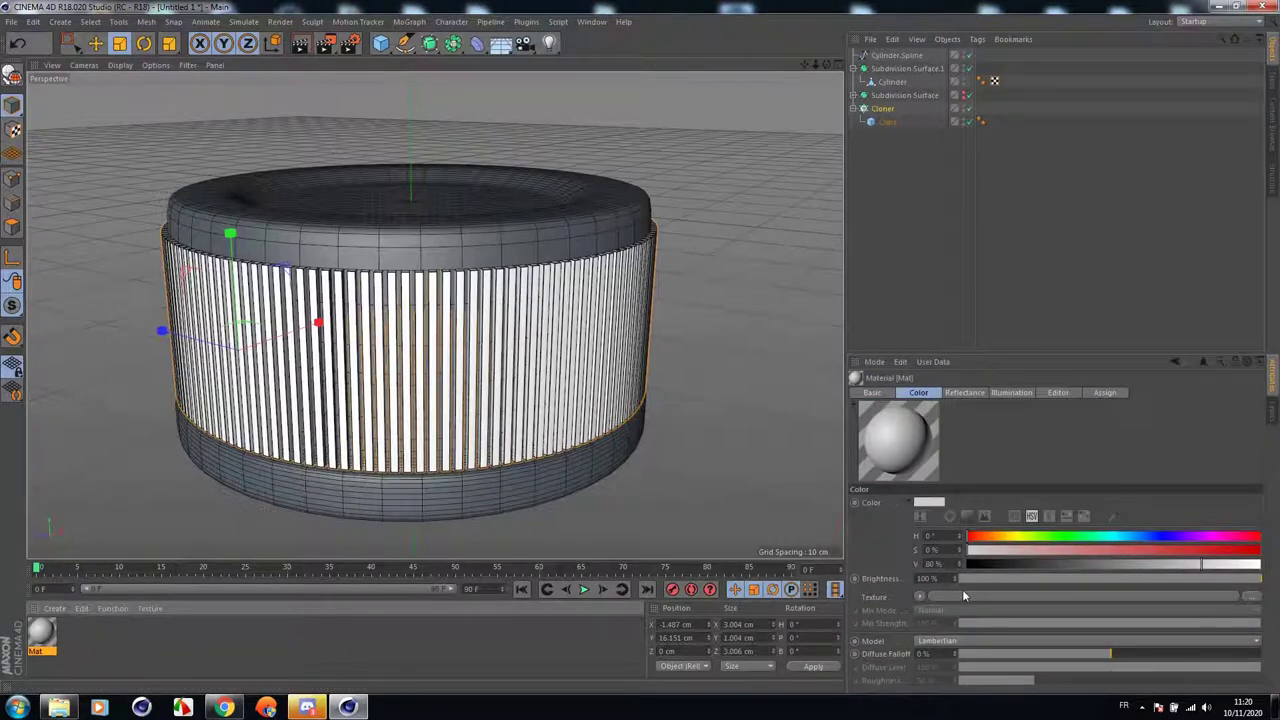
# Show the Cloner's transform color settings and delete the Mat material.
pyautogui.click(893, 114)
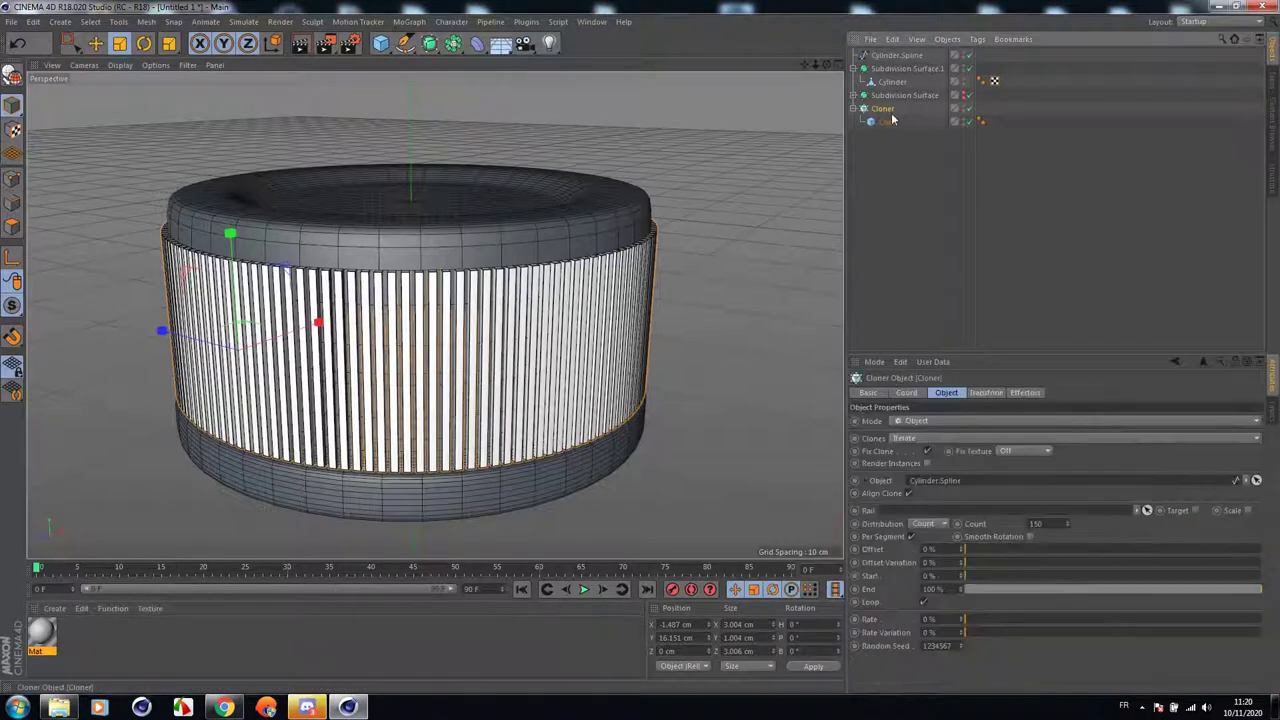
pyautogui.click(998, 395)
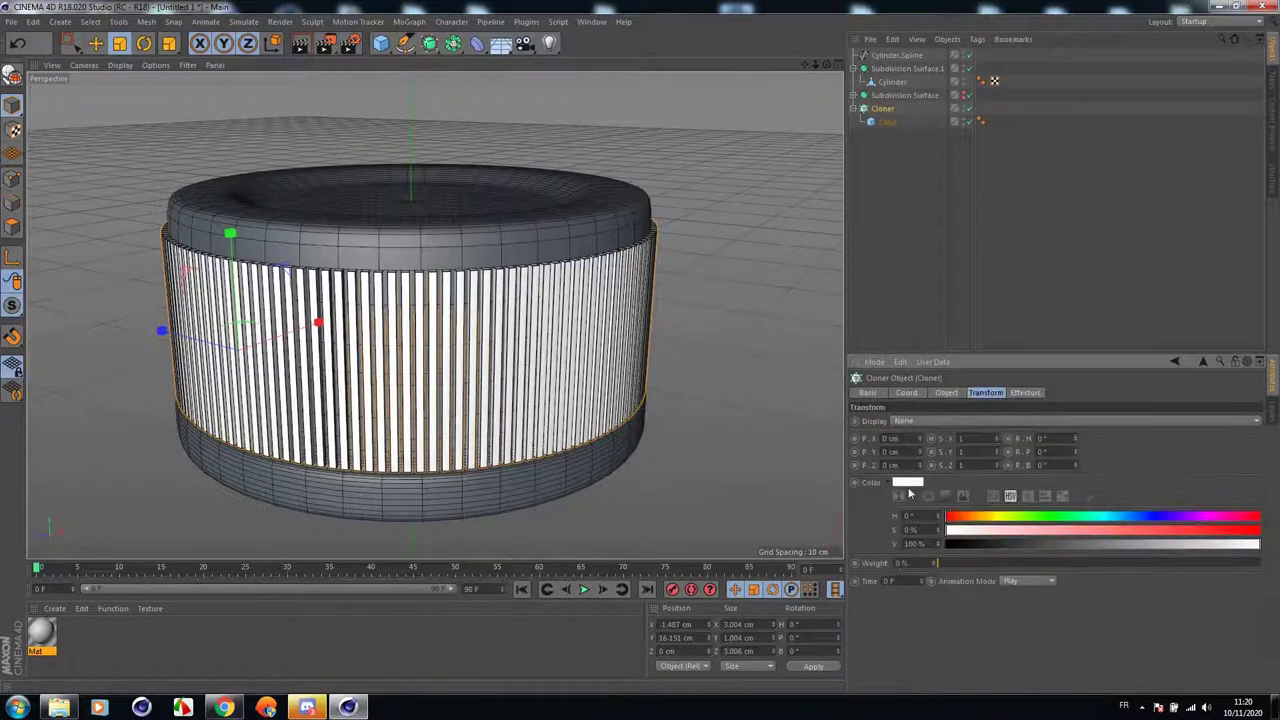
pyautogui.click(44, 635)
pyautogui.press('Delete')
# Set the Cloner's transform color to hue 210°, saturation 14% and value 41%, and render the view.
pyautogui.click(882, 108)
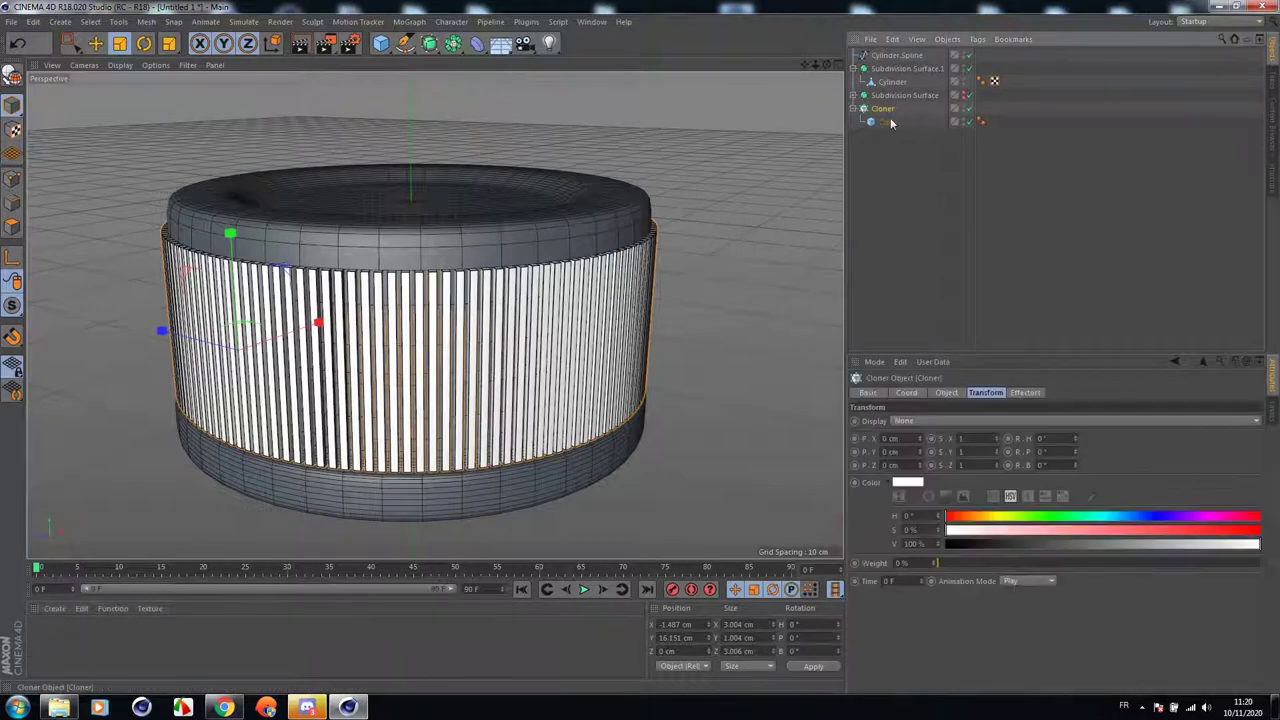
pyautogui.moveTo(916, 517); pyautogui.dragTo(845, 514)
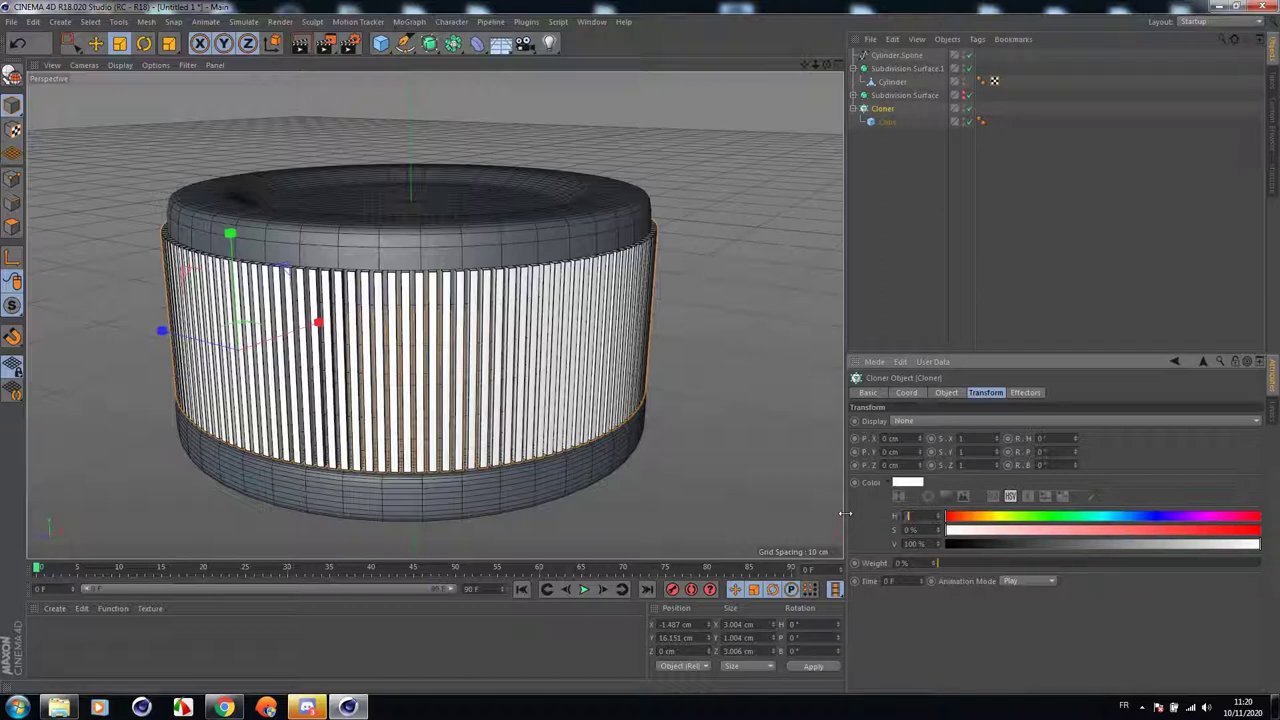
pyautogui.press('Tab')
pyautogui.write('14')
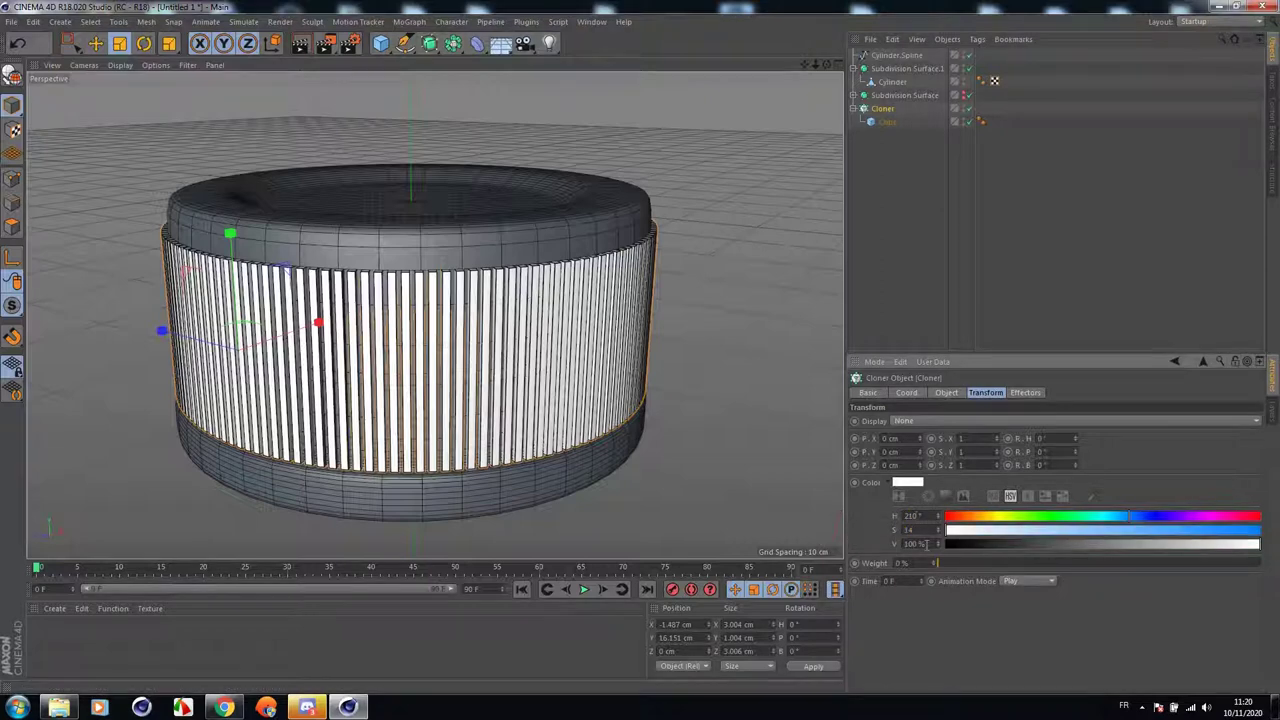
pyautogui.press('Tab')
pyautogui.write('41')
pyautogui.press('Return')
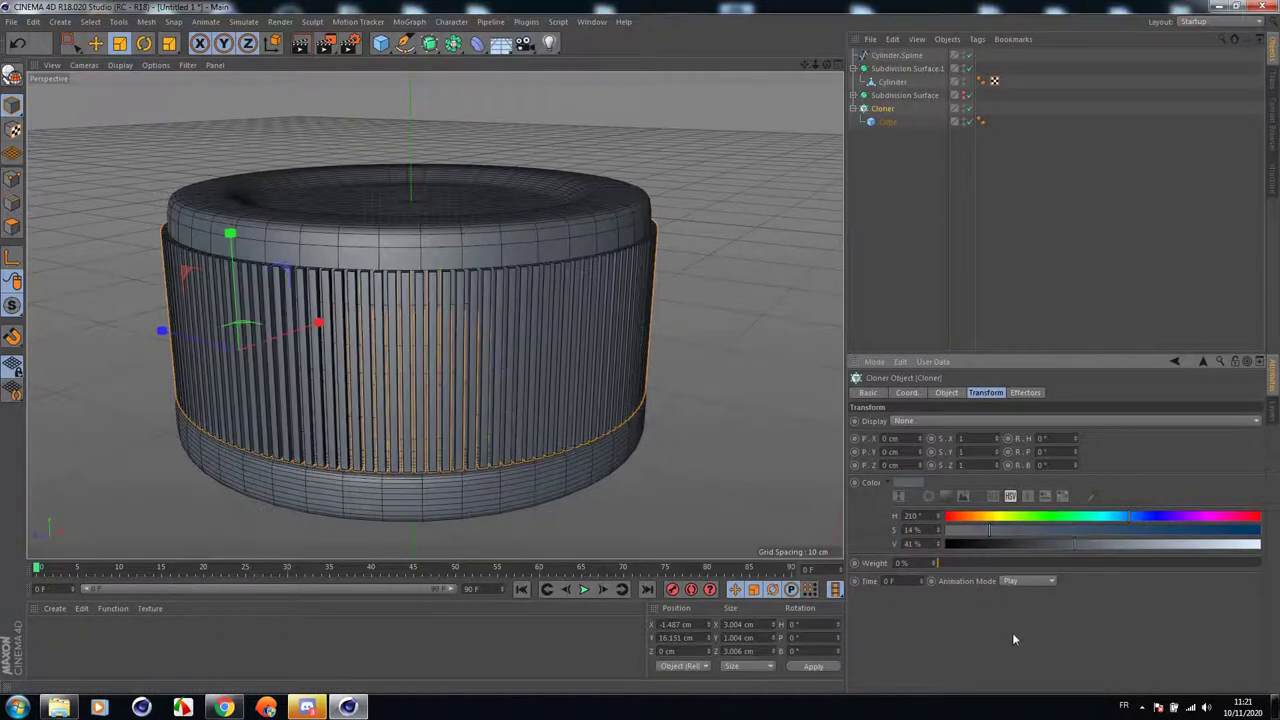
pyautogui.scroll(-4, 437, 286)
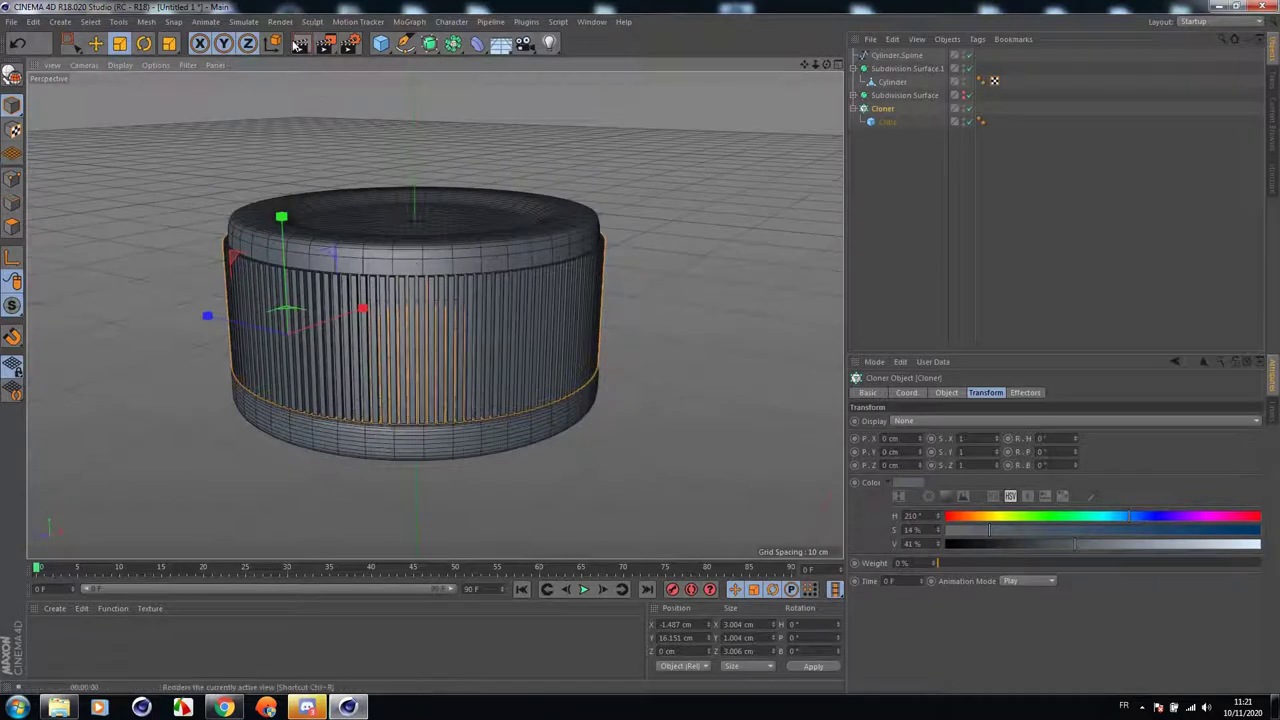
pyautogui.click(300, 43)
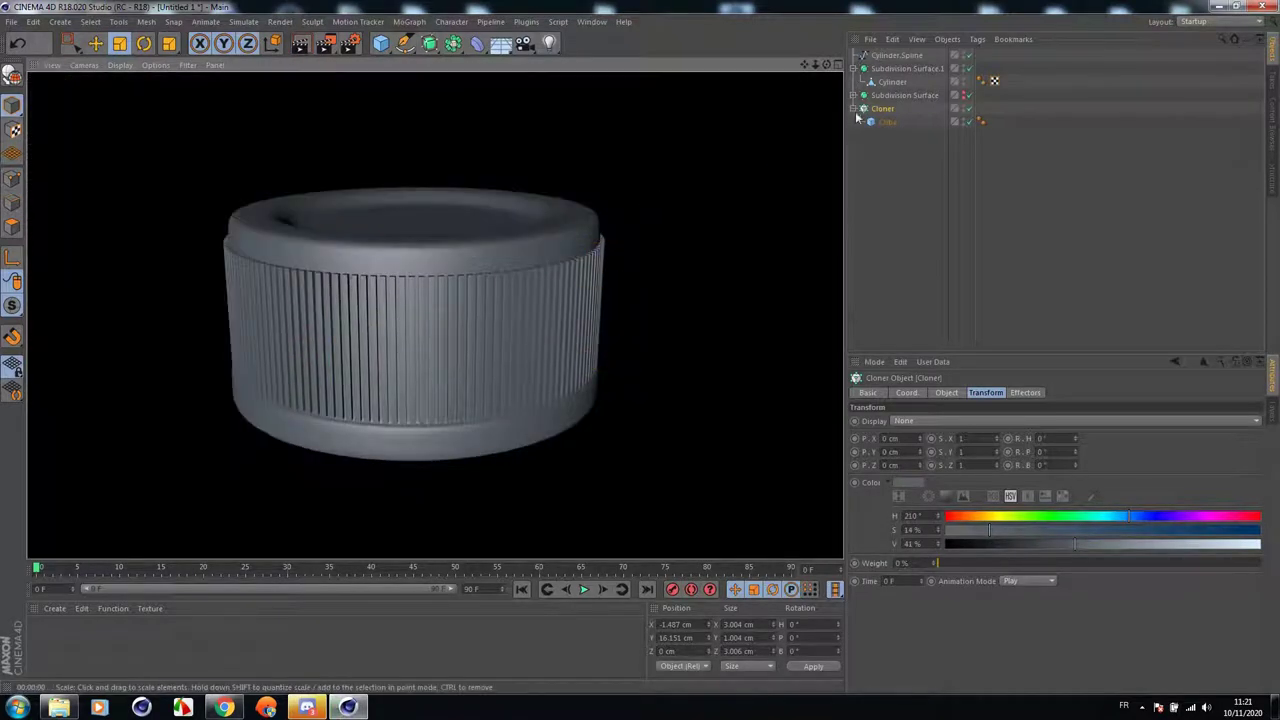
# Scale Cylinder.Spline down slightly to about 3.029 cm across so the ridges sit closer to the cap.
pyautogui.moveTo(828, 65); pyautogui.dragTo(852, 104)
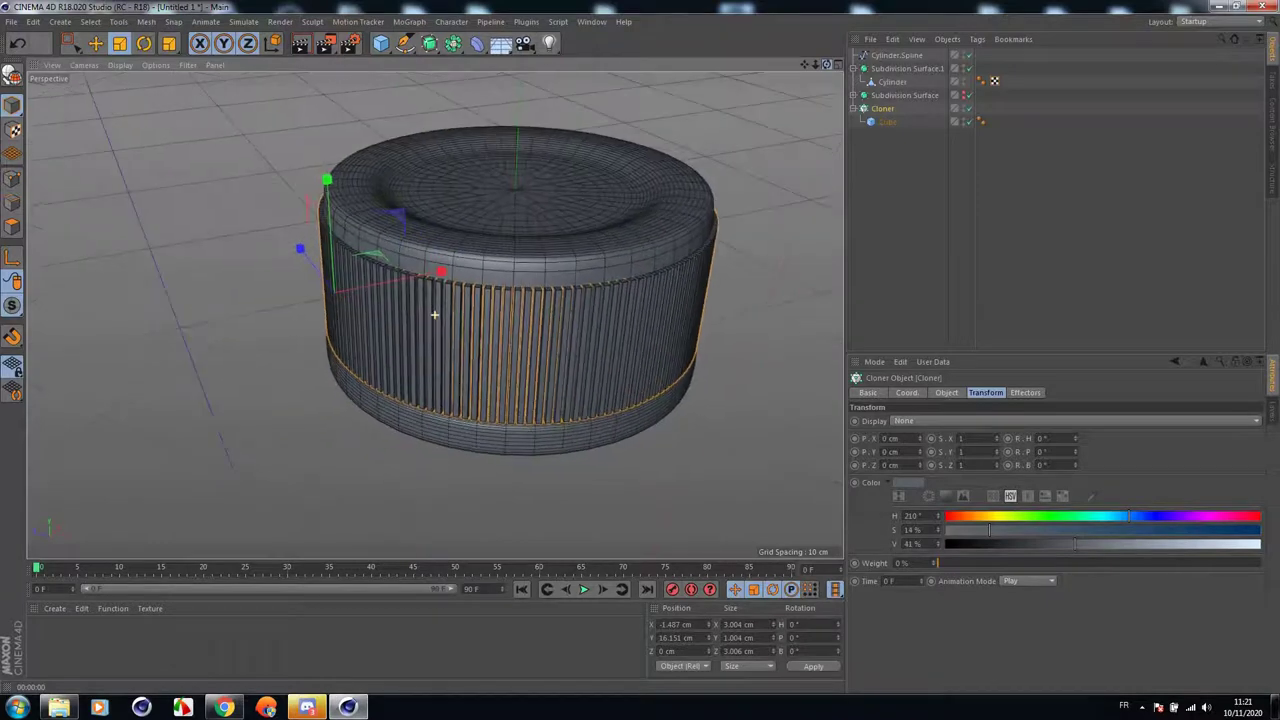
pyautogui.click(893, 56)
pyautogui.moveTo(722, 119); pyautogui.dragTo(718, 121)
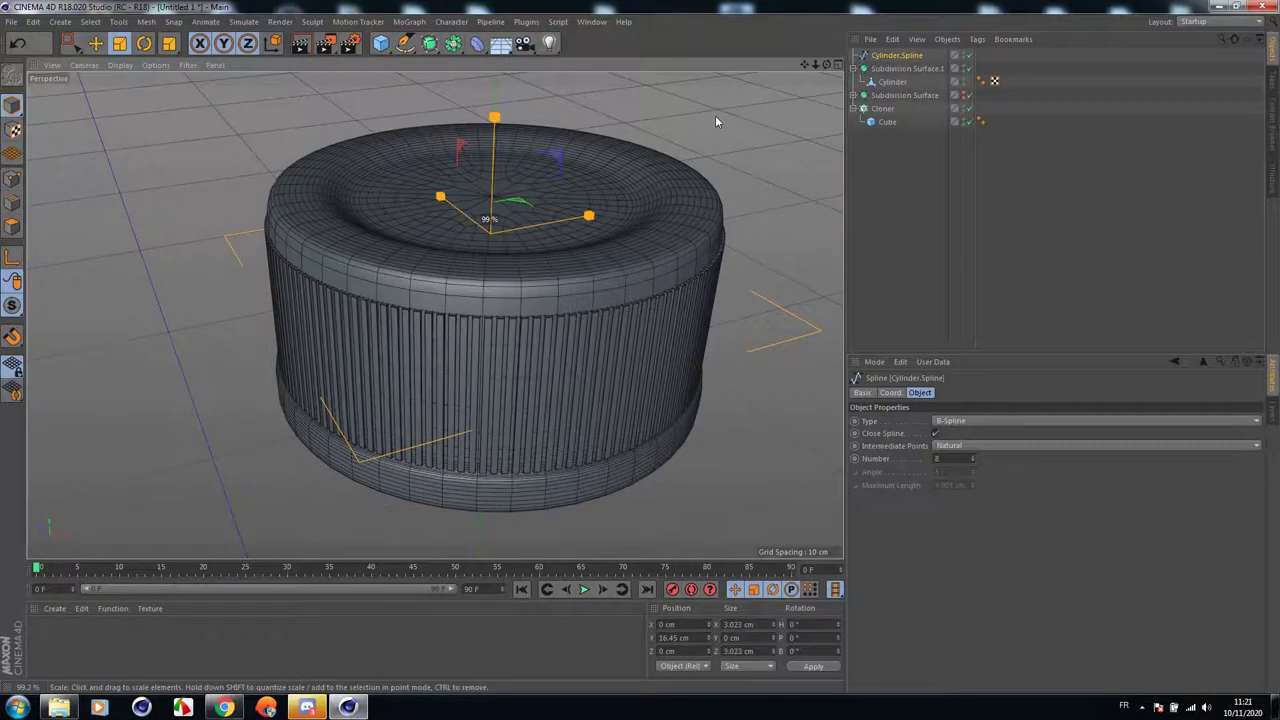
# Render the cap in the view, and make the bottle's Subdivision Surface visible again.
pyautogui.scroll(-5, 715, 116)
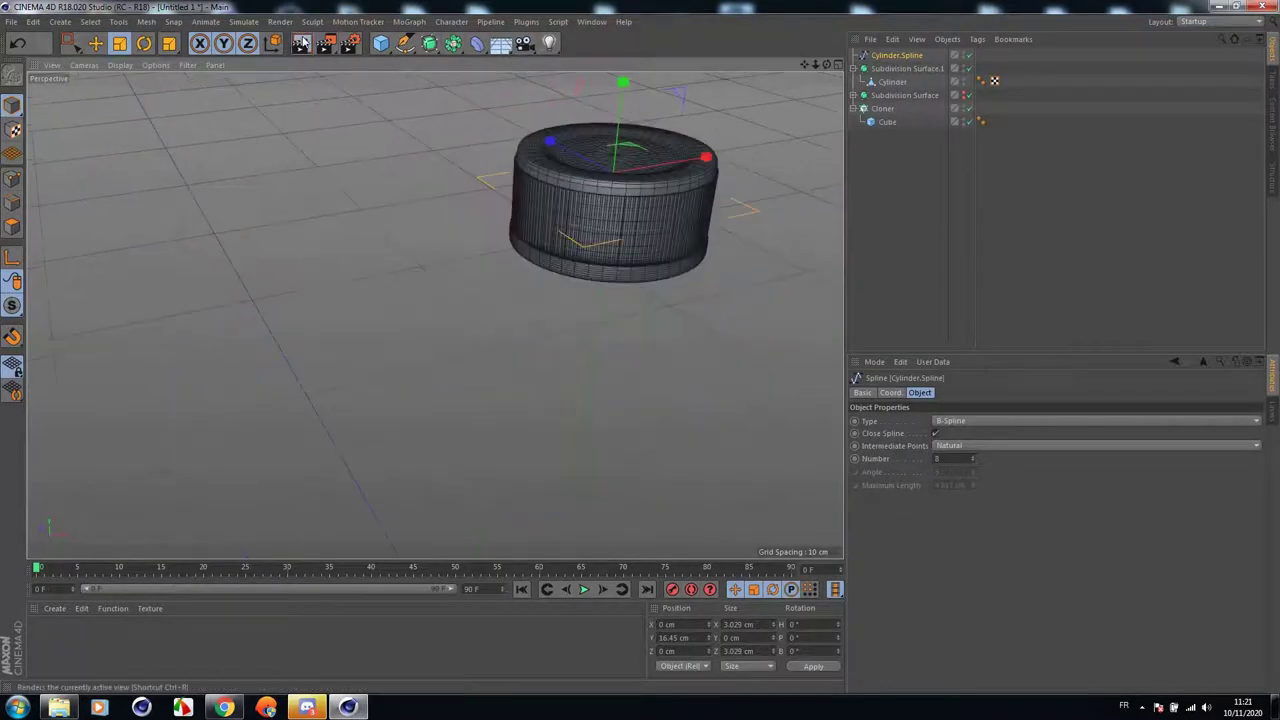
pyautogui.click(300, 43)
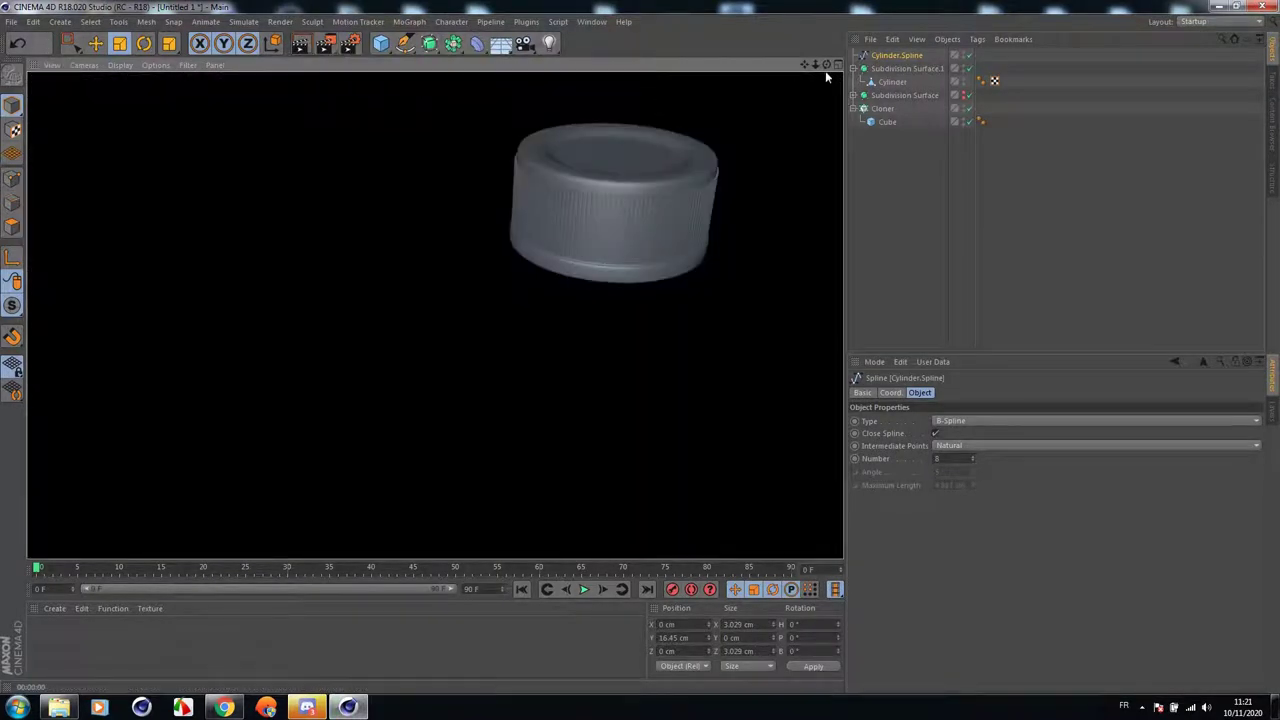
pyautogui.moveTo(826, 66)
pyautogui.mouseDown()
pyautogui.moveTo(824, 40)
pyautogui.moveTo(815, 76)
pyautogui.mouseUp()
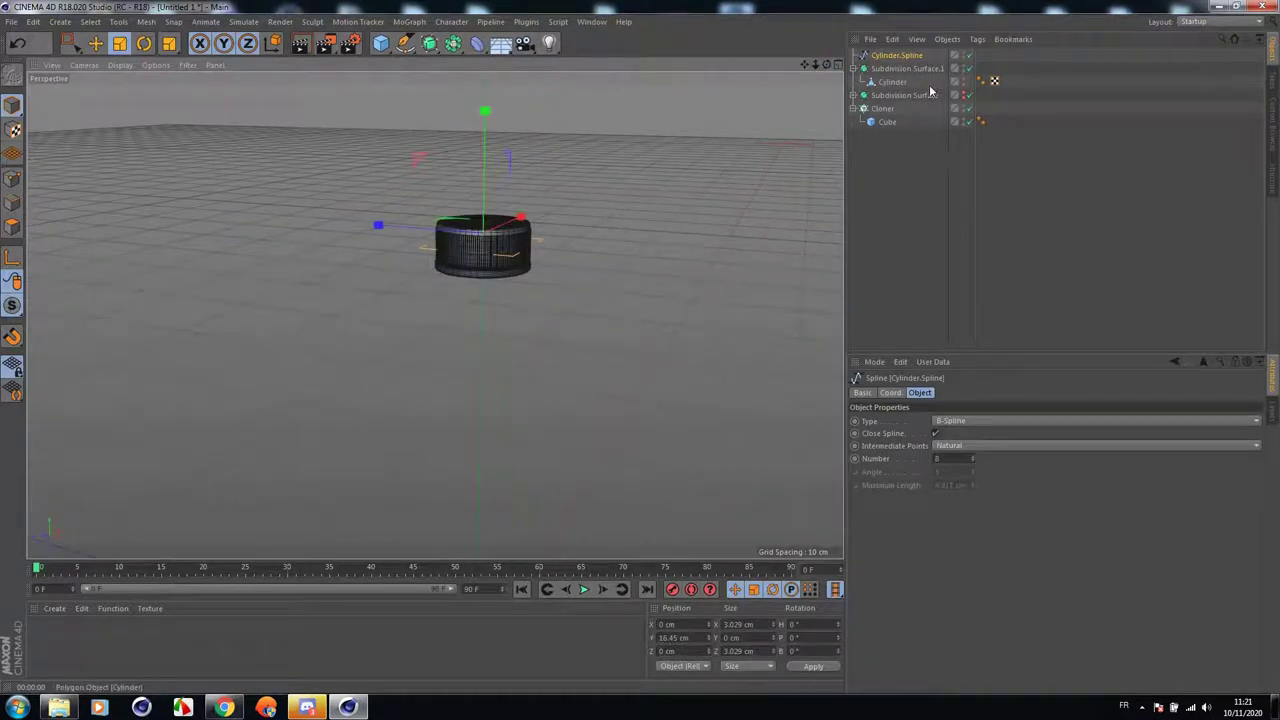
pyautogui.click(962, 95)
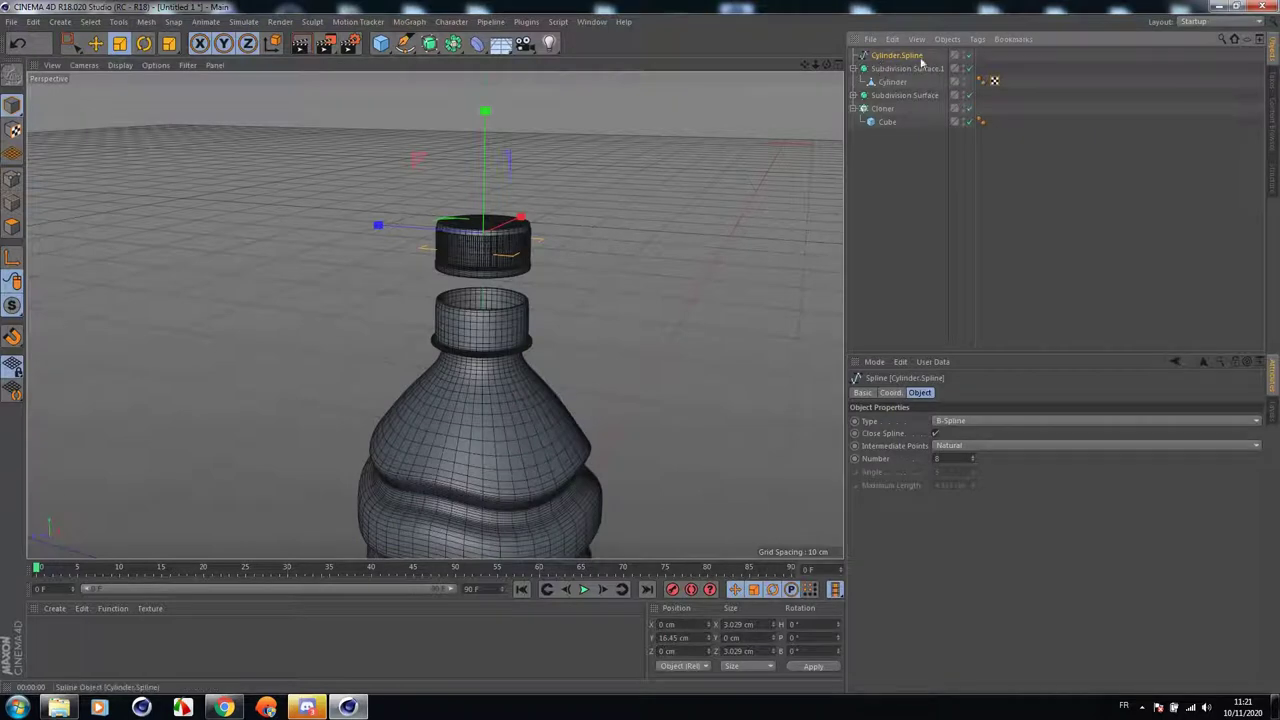
# Group the Cloner, Subdivision Surface.1 and Cylinder.Spline under one null and rename it Bottle_cover.
pyautogui.click(891, 82)
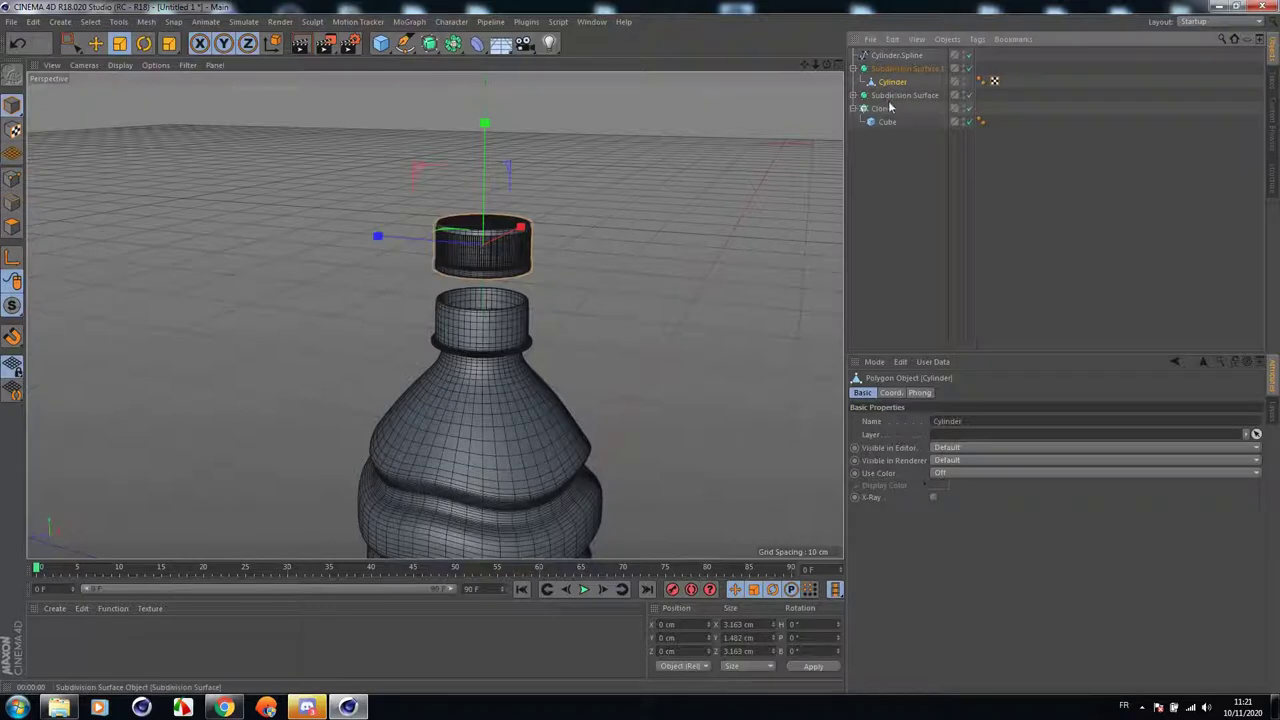
pyautogui.click(885, 108)
pyautogui.keyDown('ctrl'); pyautogui.click(893, 68); pyautogui.keyUp('ctrl')
pyautogui.keyDown('ctrl'); pyautogui.click(891, 56); pyautogui.keyUp('ctrl')
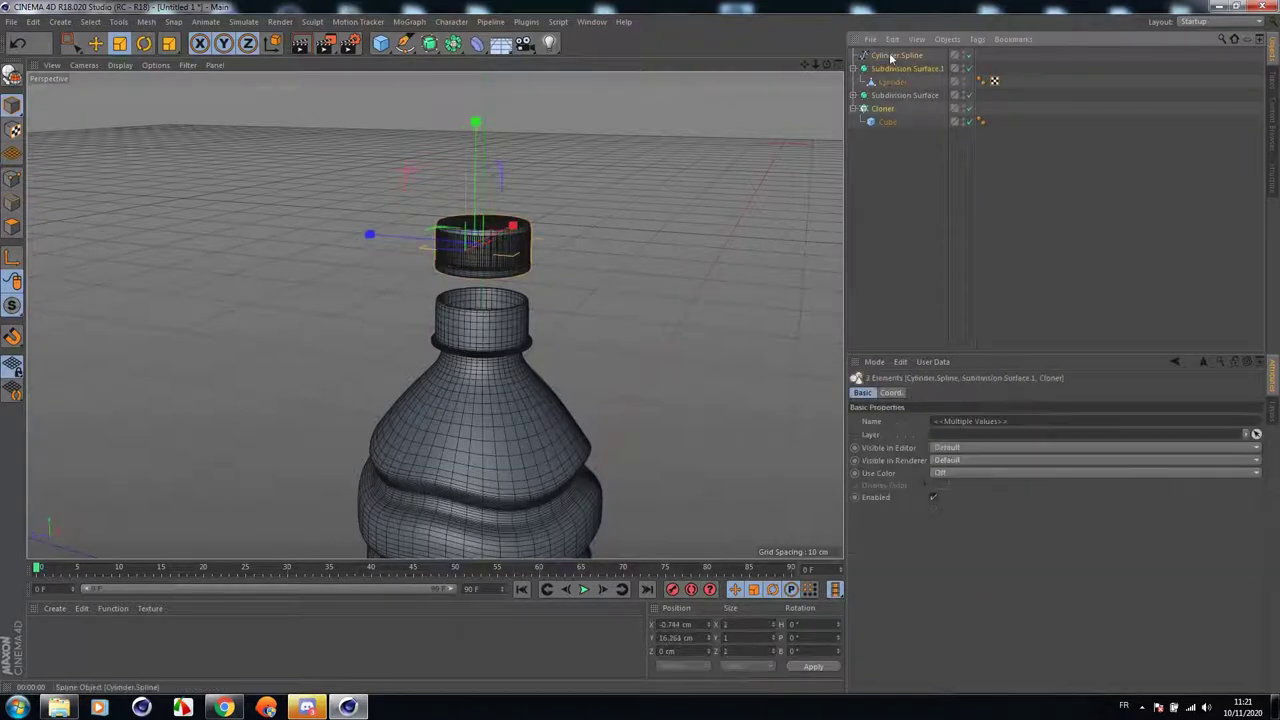
pyautogui.hotkey('alt', 'g')
pyautogui.doubleClick(880, 55)
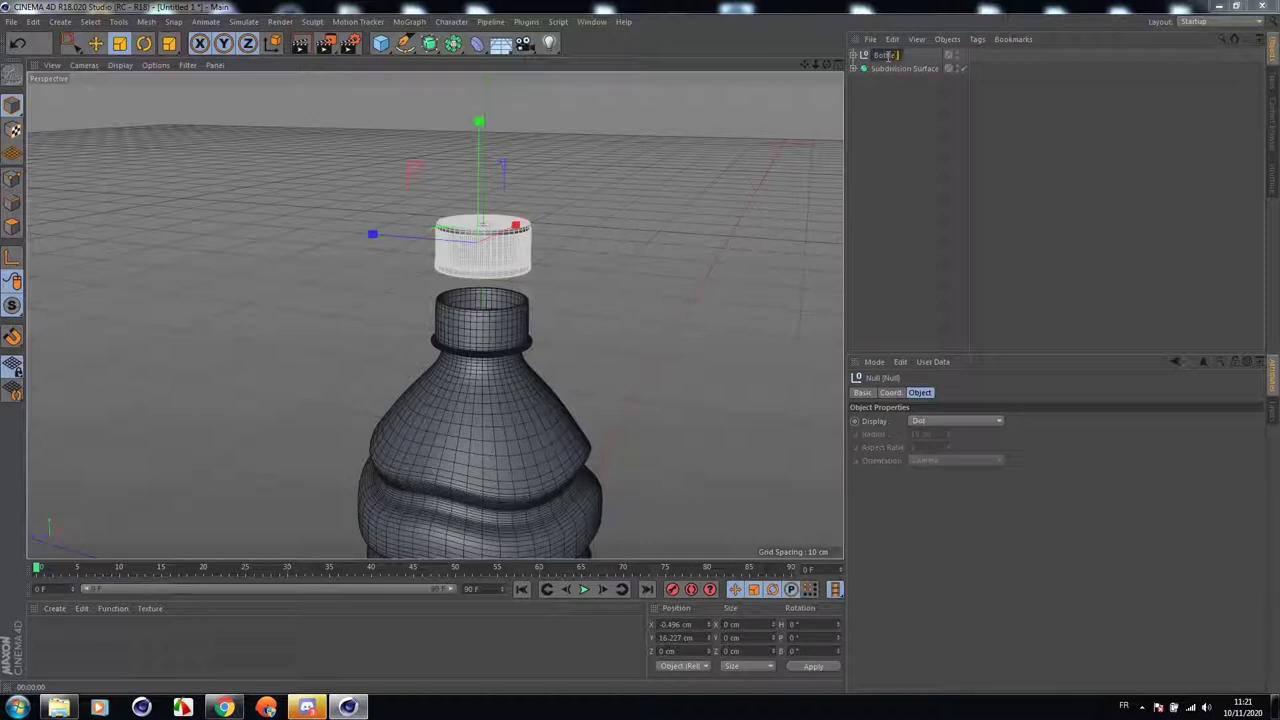
pyautogui.write('er')
pyautogui.press('Return')
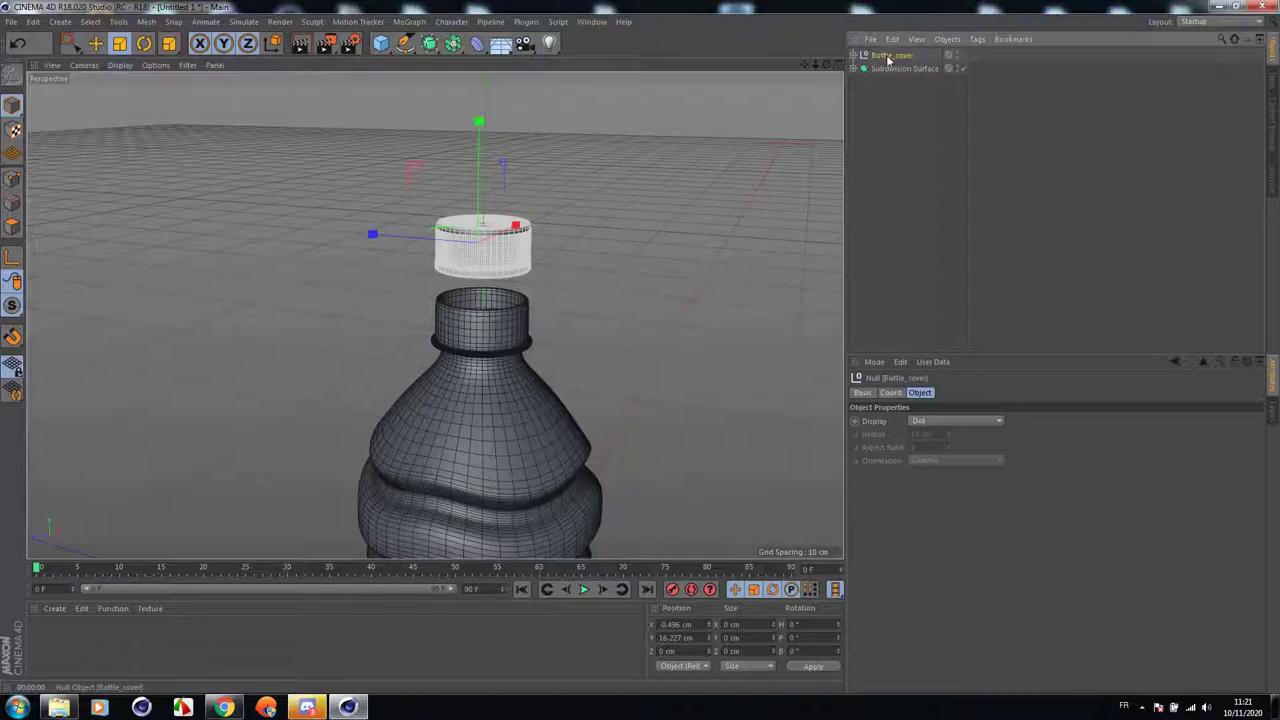
# Move Bottle_cover down onto the bottle's neck, to about Y 14.056 cm.
pyautogui.press('e')
pyautogui.scroll(2, 480, 136)
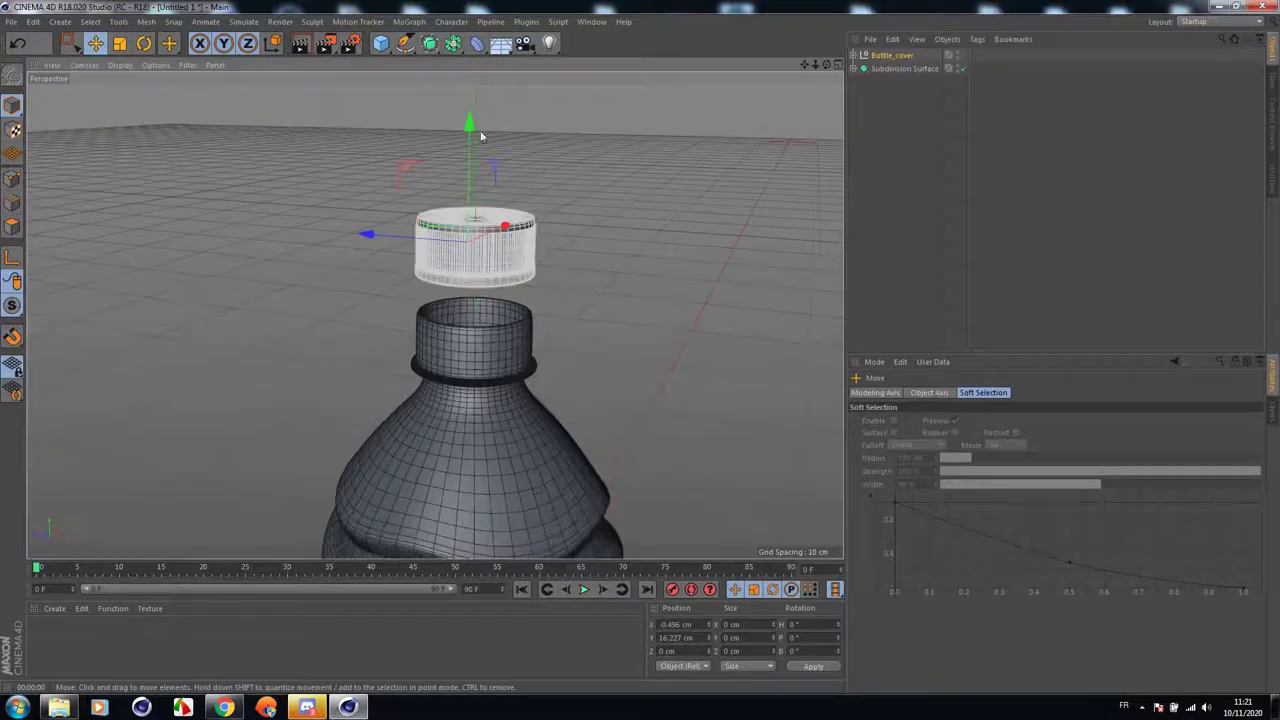
pyautogui.moveTo(479, 136); pyautogui.dragTo(475, 217)
pyautogui.scroll(3, 490, 300)
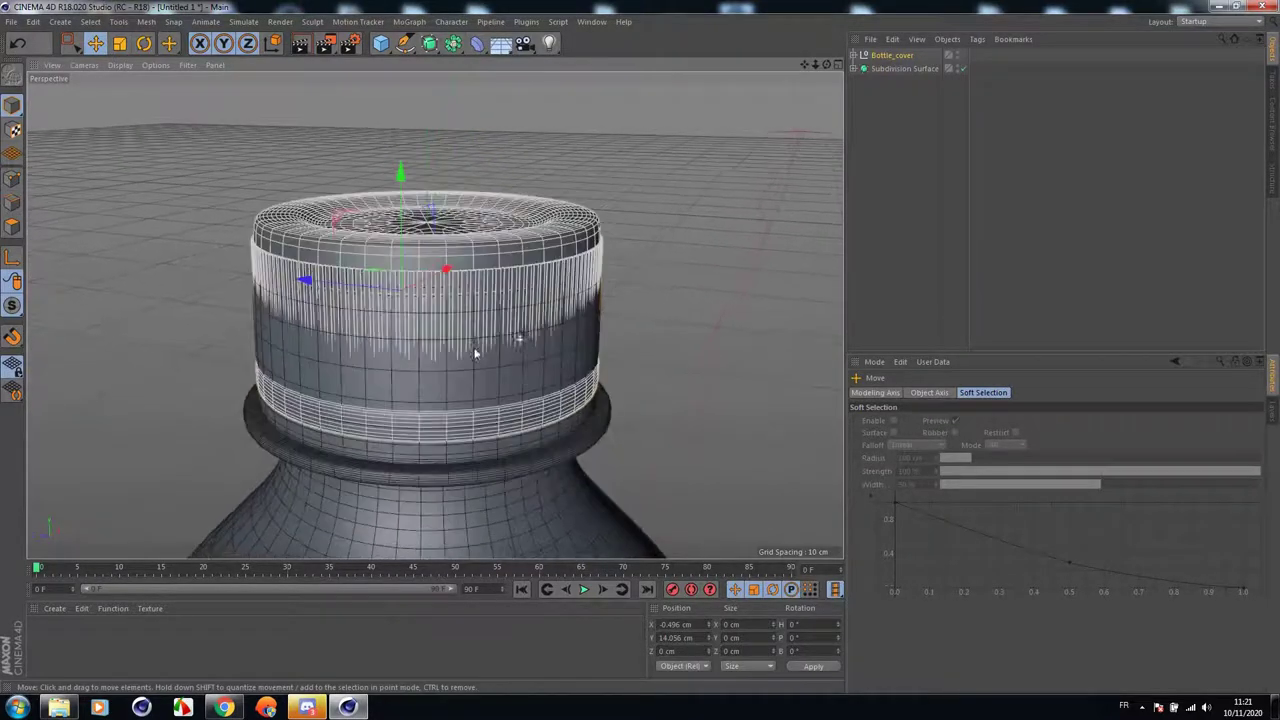
# Scale Bottle_cover up to about 107% in X and Z only, with the Y axis locked.
pyautogui.moveTo(815, 66); pyautogui.dragTo(813, 30)
pyautogui.click(120, 42)
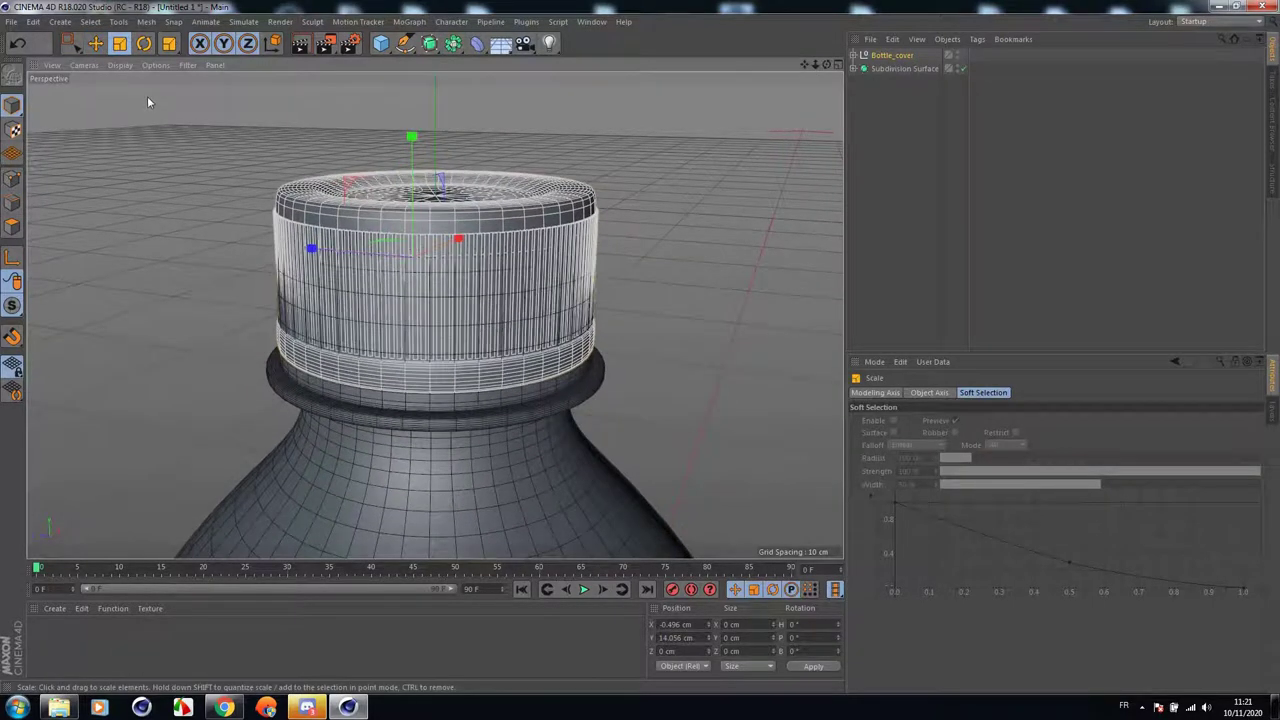
pyautogui.hotkey('ctrl', 'z')
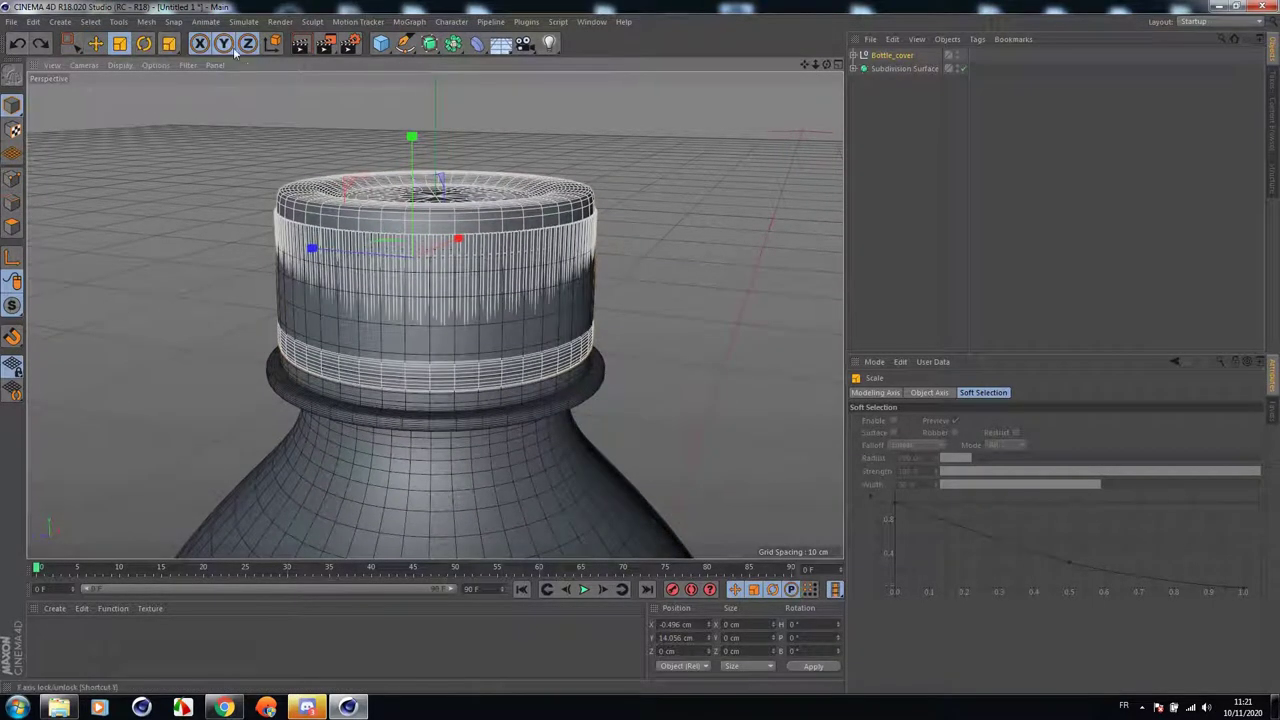
pyautogui.click(224, 43)
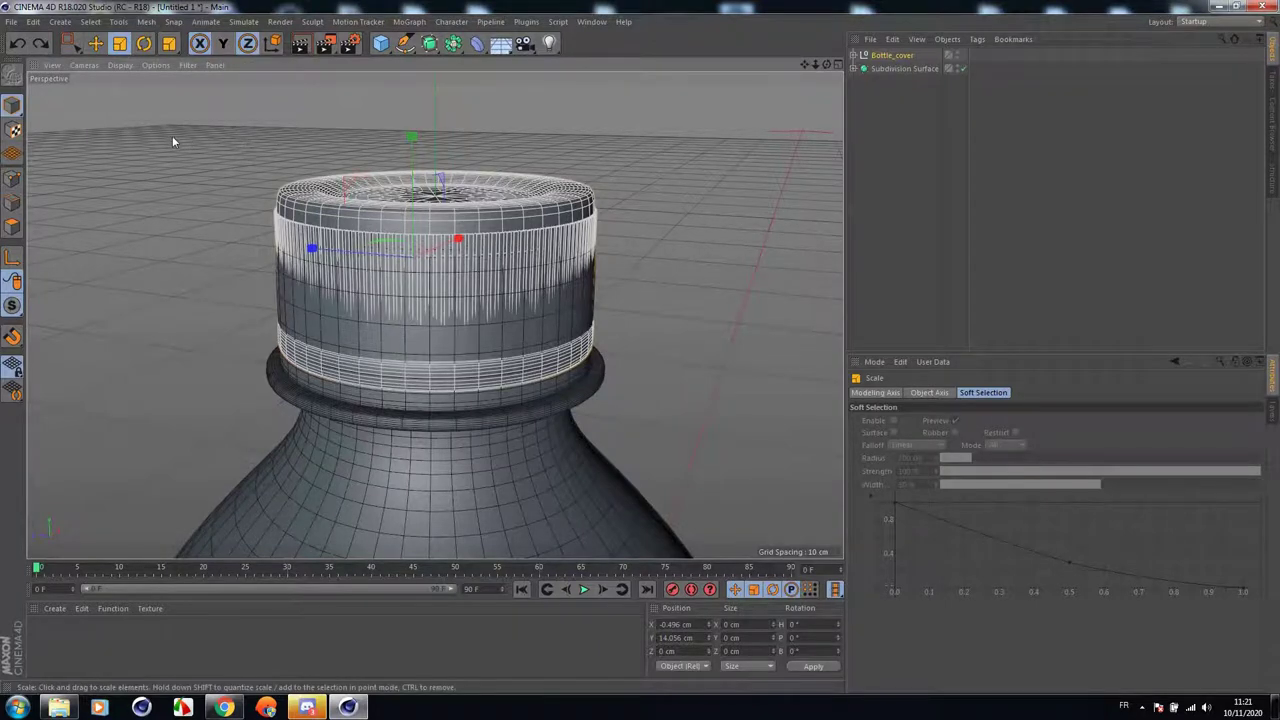
pyautogui.moveTo(172, 141); pyautogui.dragTo(196, 126)
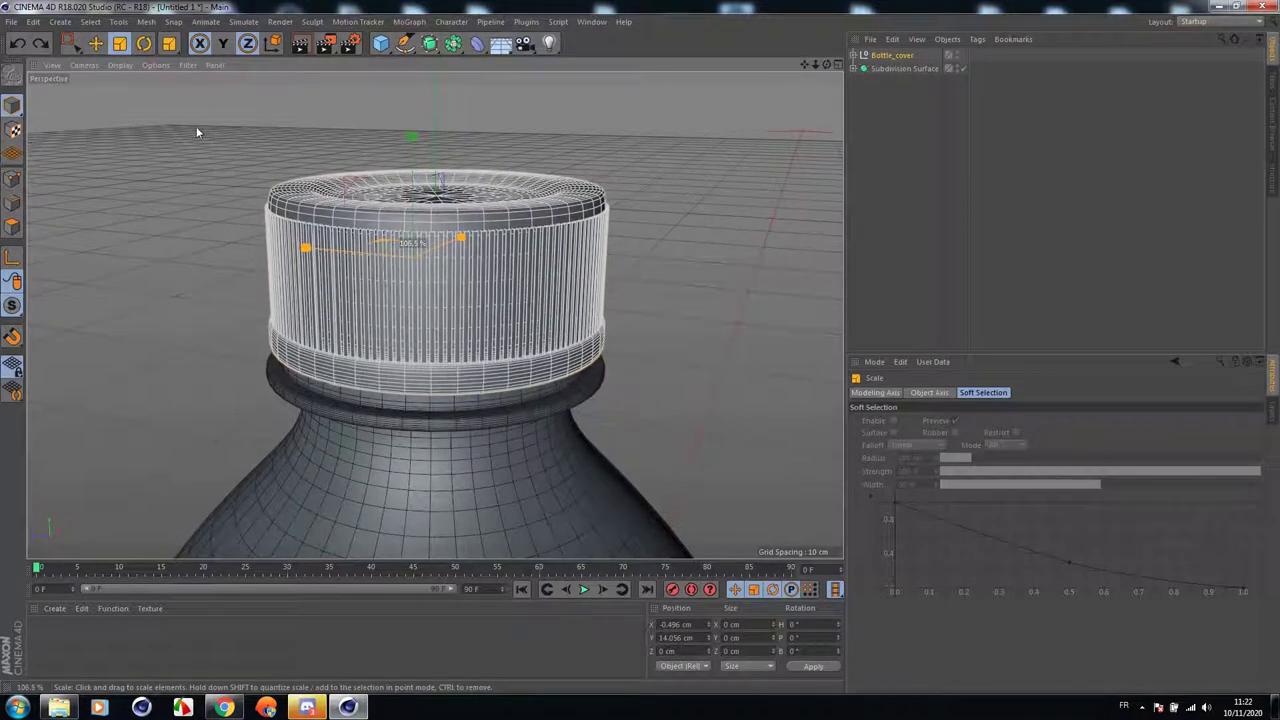
# Unlock the Y axis and adjust Bottle_cover's height above the neck ring to about Y 14.022 cm.
pyautogui.click(95, 43)
pyautogui.click(224, 43)
pyautogui.moveTo(409, 138)
pyautogui.mouseDown()
pyautogui.moveTo(404, 154)
pyautogui.moveTo(425, 151)
pyautogui.mouseUp()
pyautogui.click(18, 45)
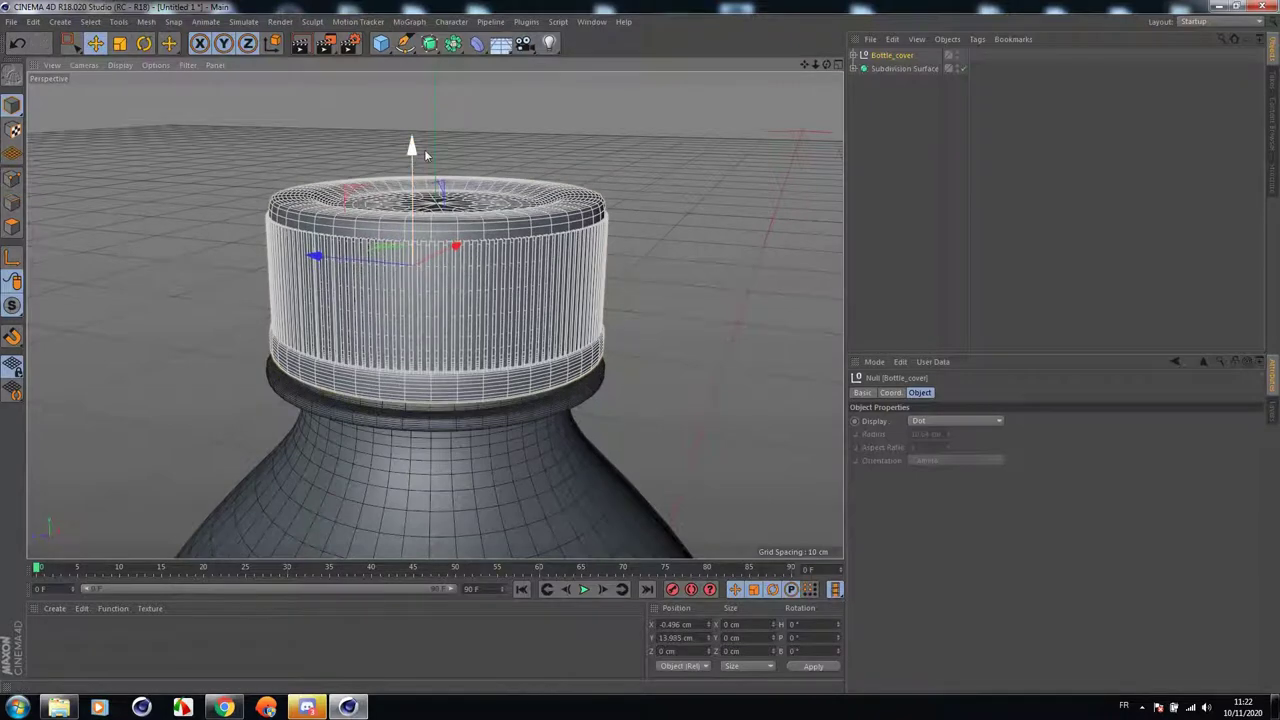
pyautogui.keyDown('alt'); pyautogui.moveTo(438, 340); pyautogui.dragTo(434, 314); pyautogui.keyUp('alt')
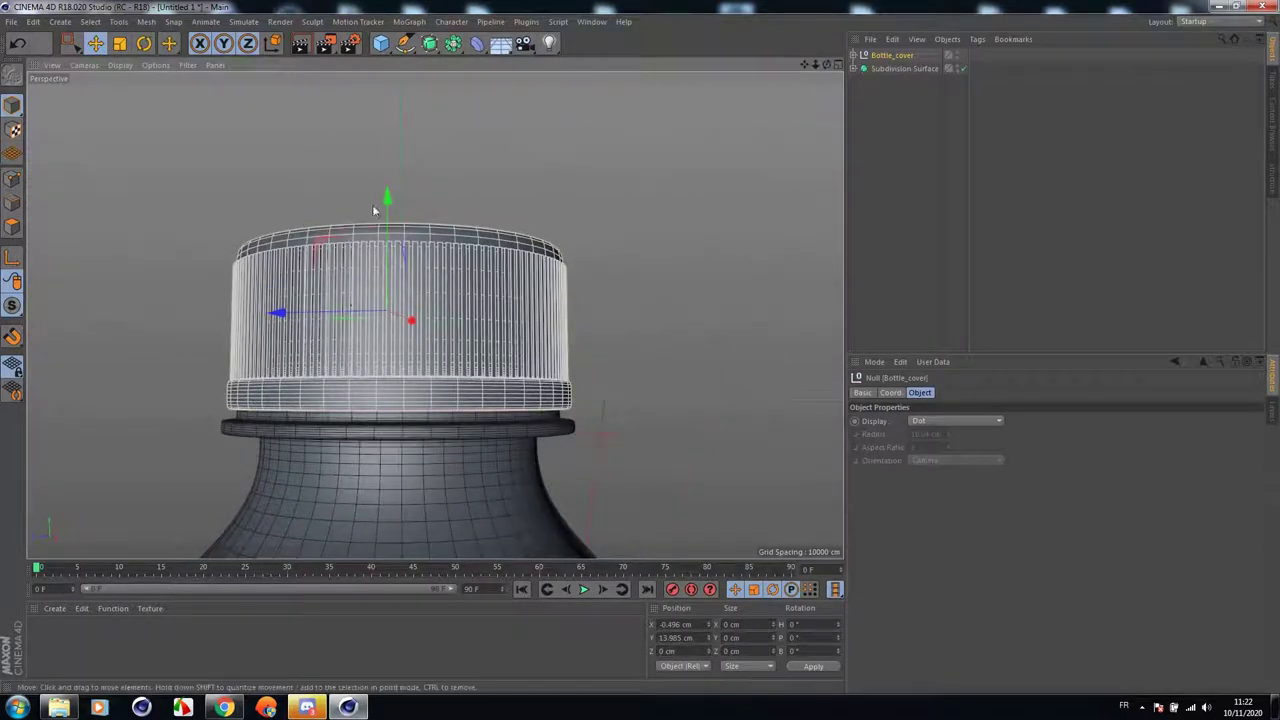
pyautogui.moveTo(389, 217); pyautogui.dragTo(389, 214)
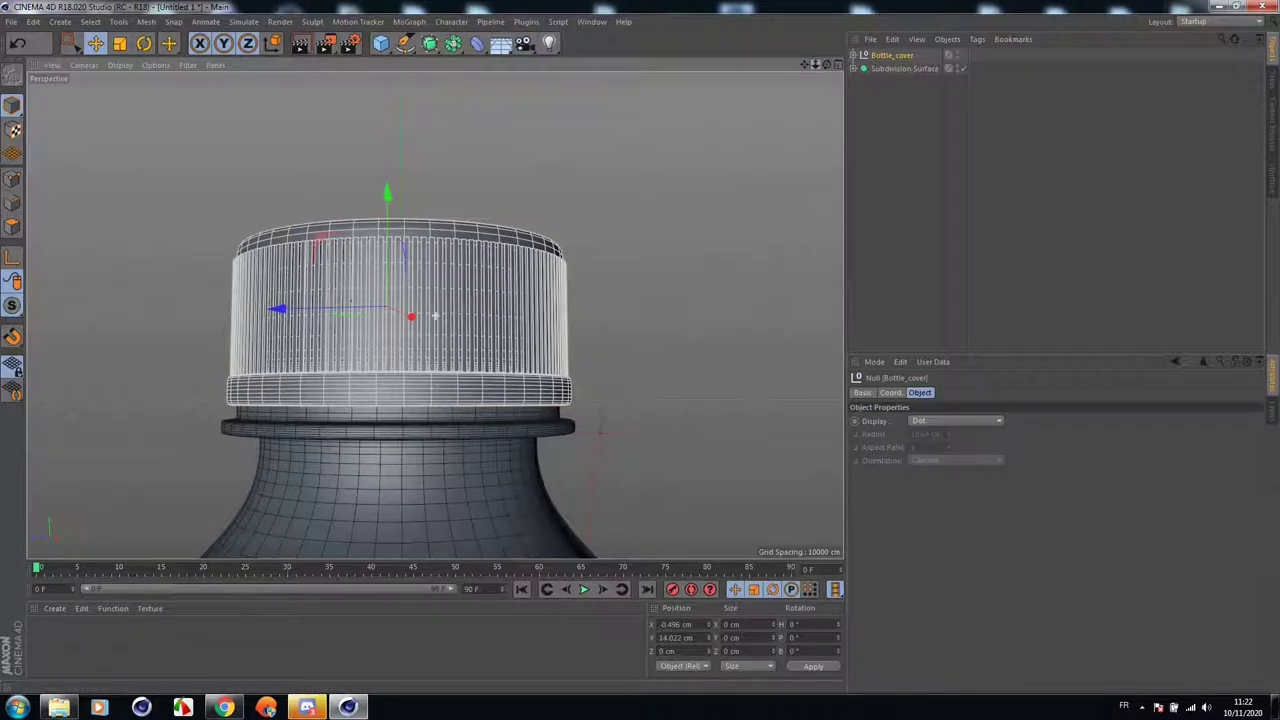
# Render the capped bottle, and raise Bottle_cover slightly to about Y 14.03 cm.
pyautogui.moveTo(815, 64); pyautogui.dragTo(771, 70)
pyautogui.click(301, 51)
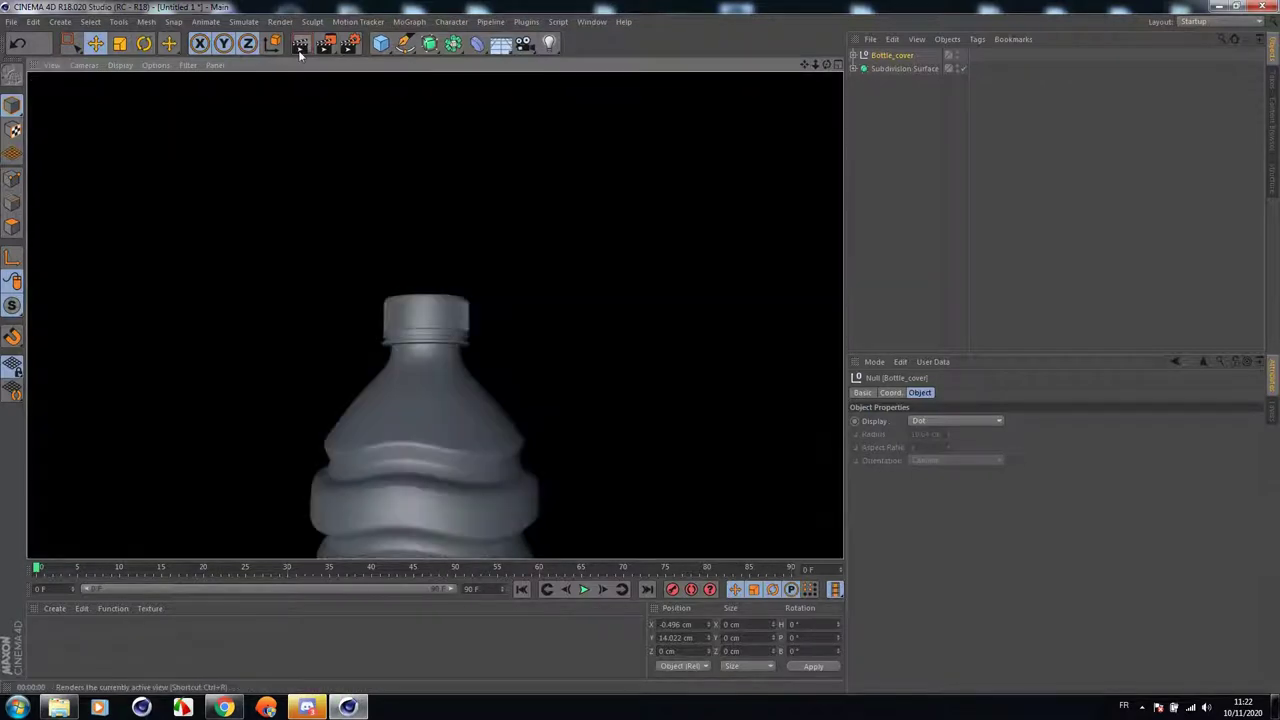
pyautogui.scroll(6, 446, 345)
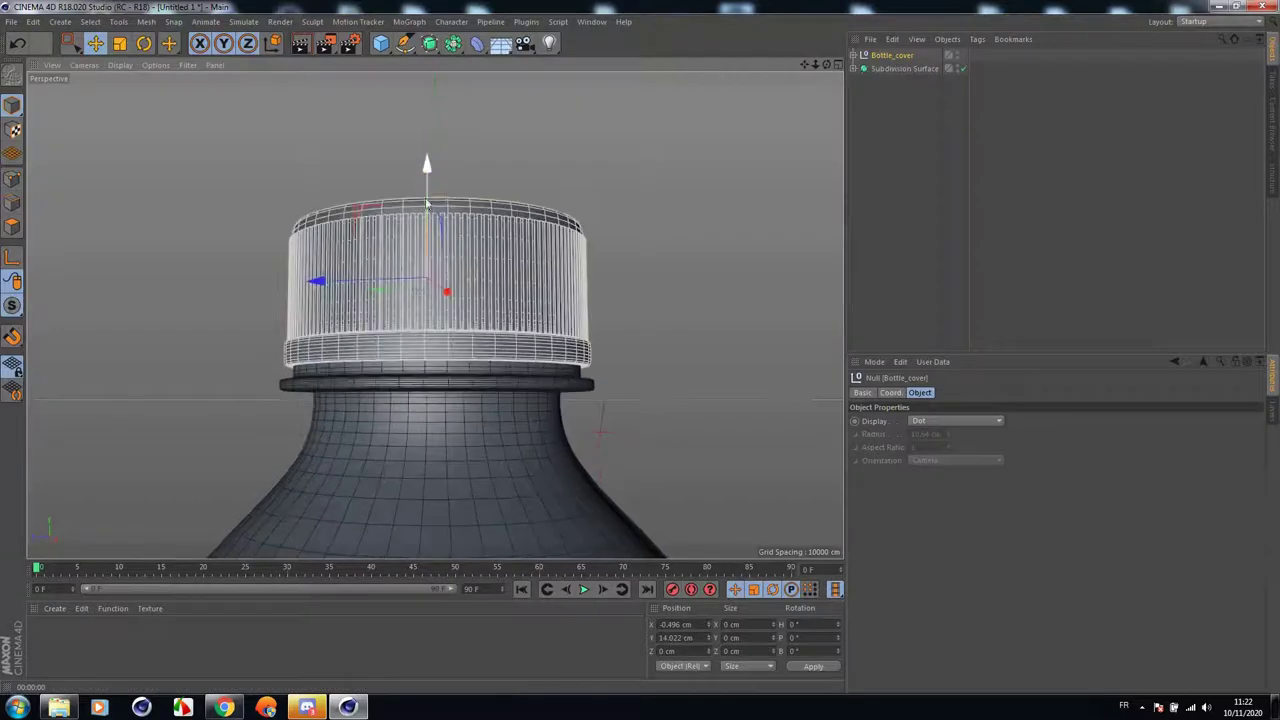
pyautogui.moveTo(429, 192); pyautogui.dragTo(434, 187)
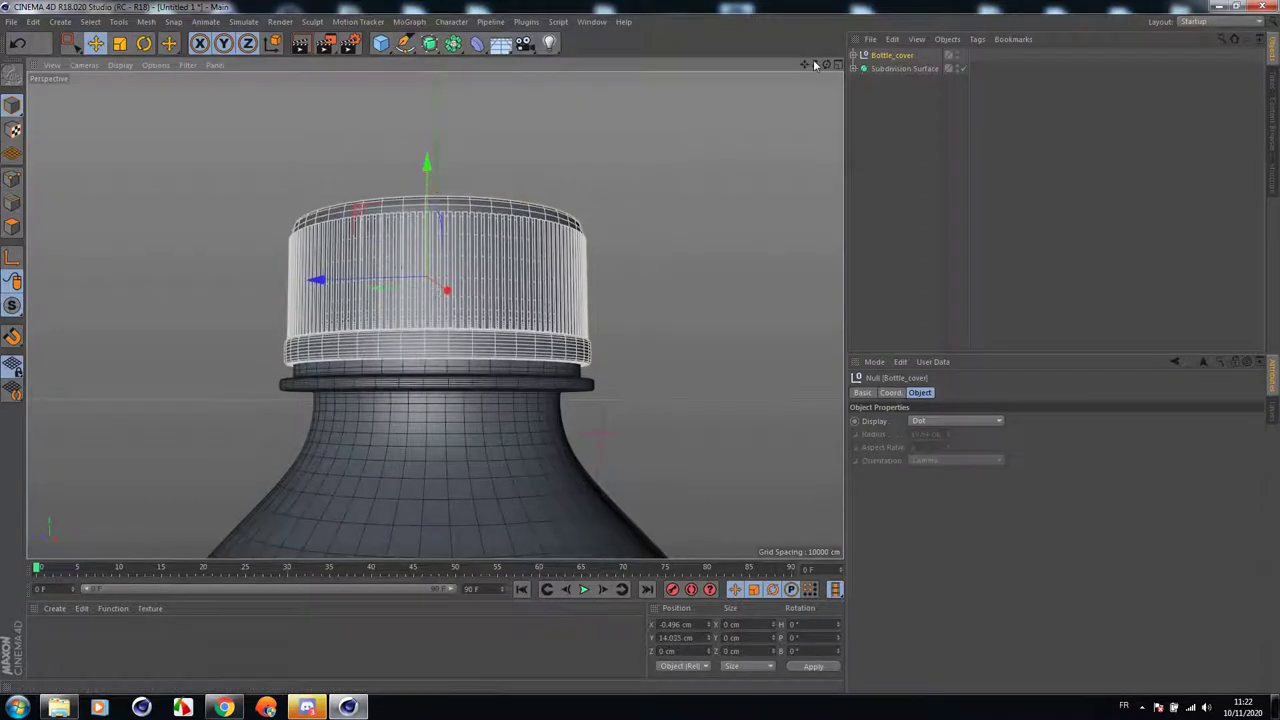
pyautogui.moveTo(827, 65); pyautogui.dragTo(856, 98)
pyautogui.scroll(2, 531, 384)
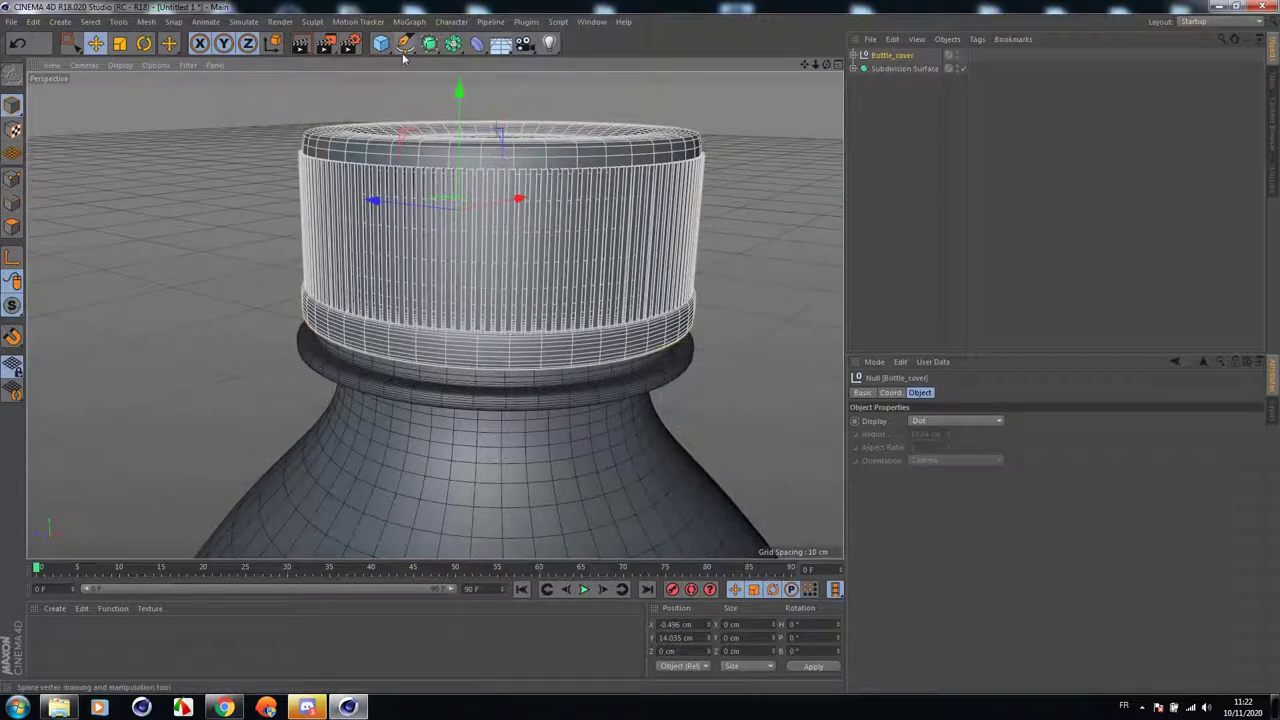
# Add a Cylinder centred on the bottle's axis and place it at the top level of the hierarchy, outside the Subdivision Surface.
pyautogui.click(886, 69)
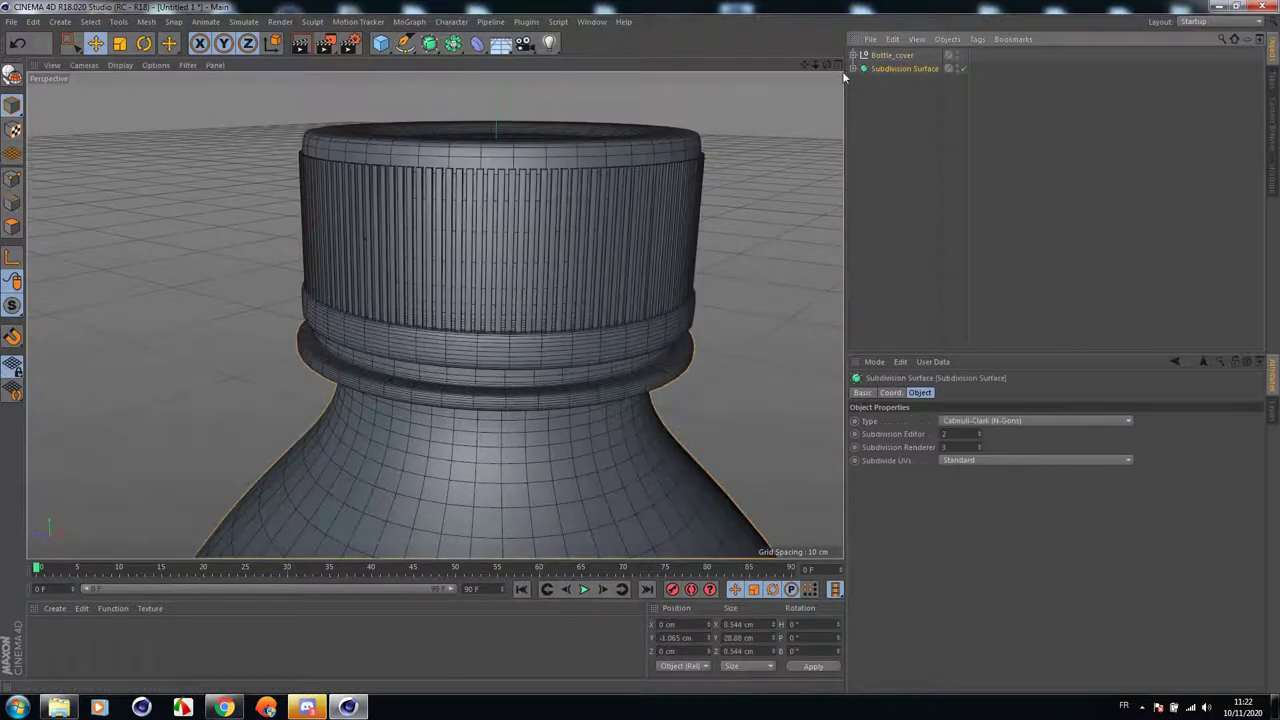
pyautogui.moveTo(889, 55); pyautogui.dragTo(874, 80)
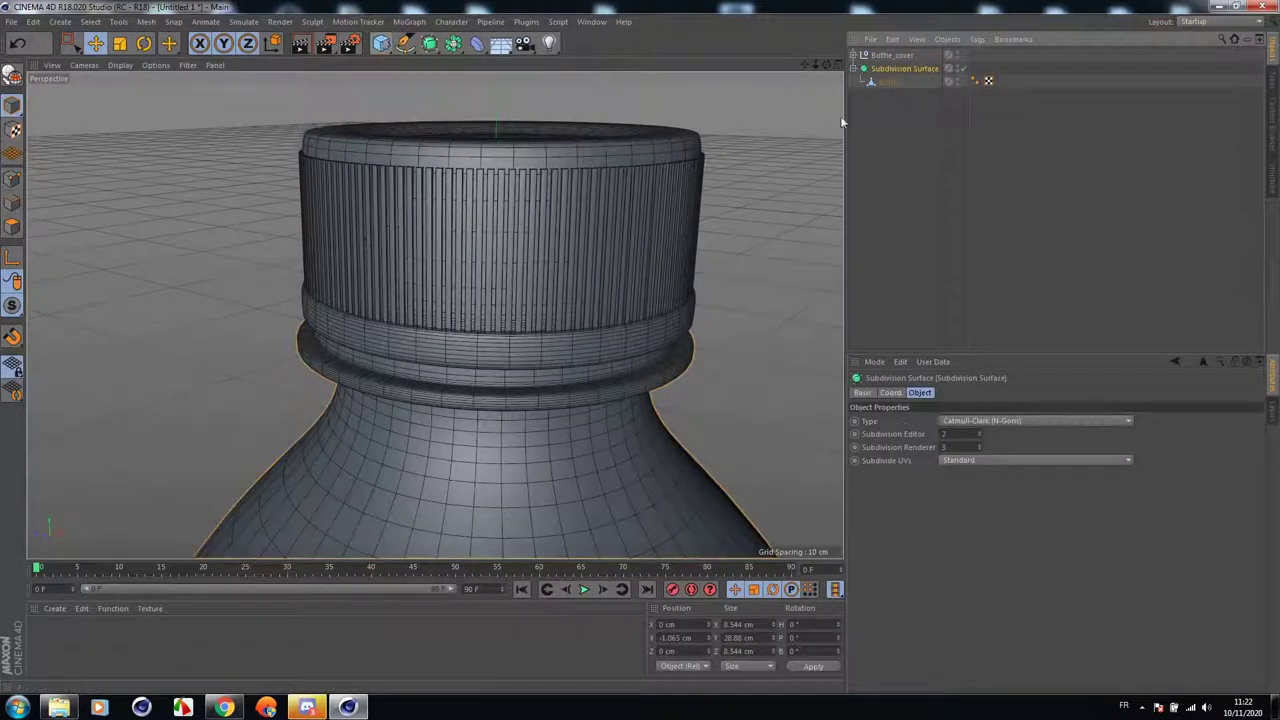
pyautogui.click(884, 83)
pyautogui.moveTo(384, 47); pyautogui.dragTo(662, 68)
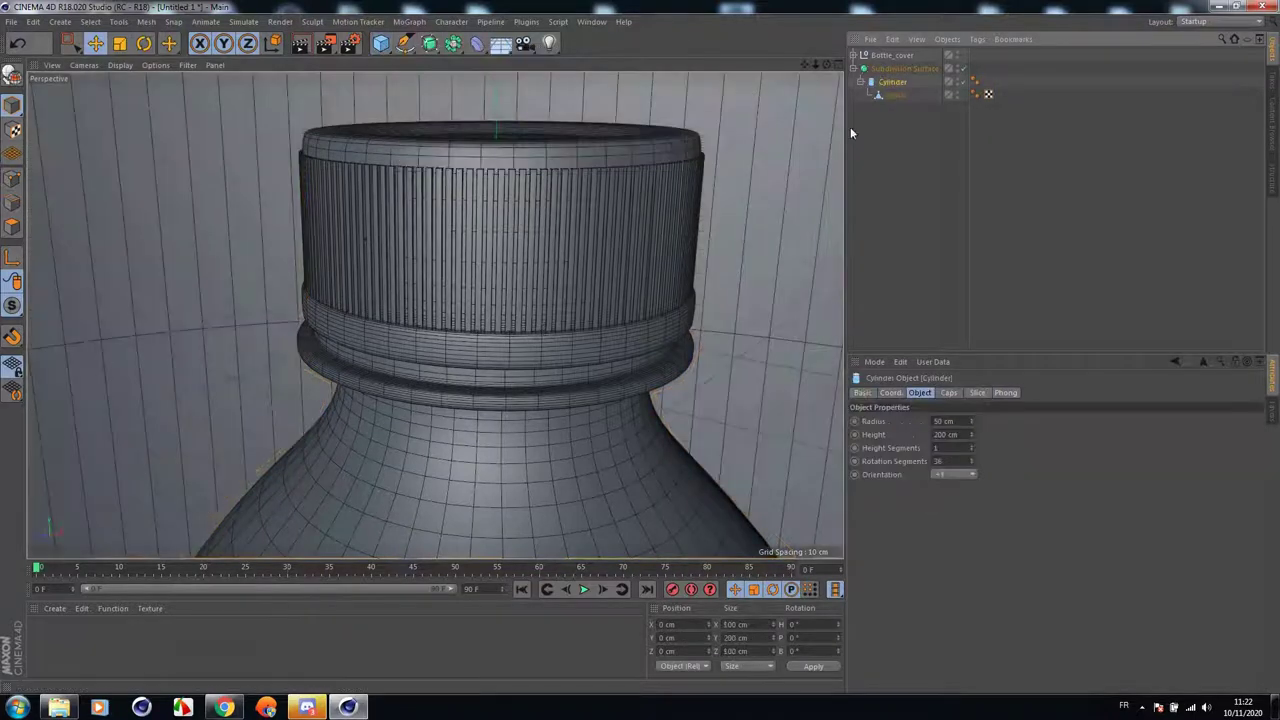
pyautogui.click(891, 96)
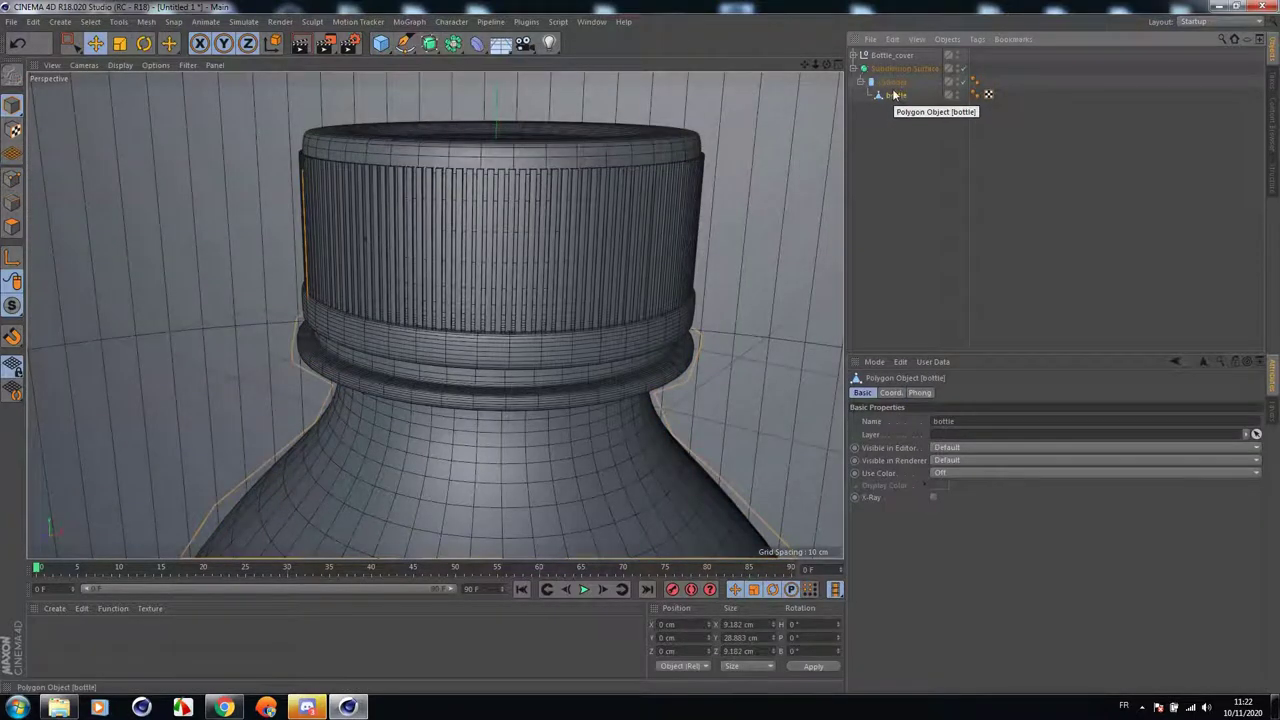
pyautogui.moveTo(900, 82); pyautogui.dragTo(903, 76)
pyautogui.click(887, 94)
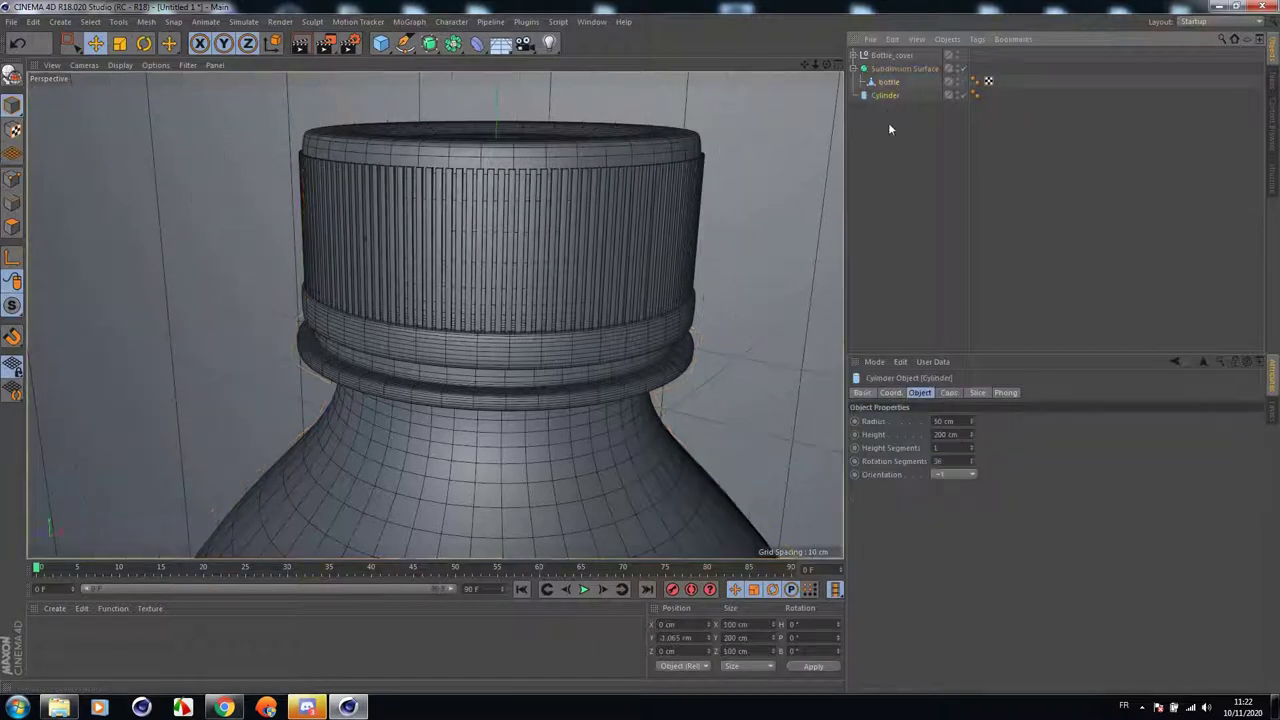
# Scale the Cylinder down to about 6.73 cm wide and 13.46 cm high.
pyautogui.click(124, 46)
pyautogui.moveTo(213, 130); pyautogui.dragTo(296, 207)
pyautogui.scroll(-10, 448, 310)
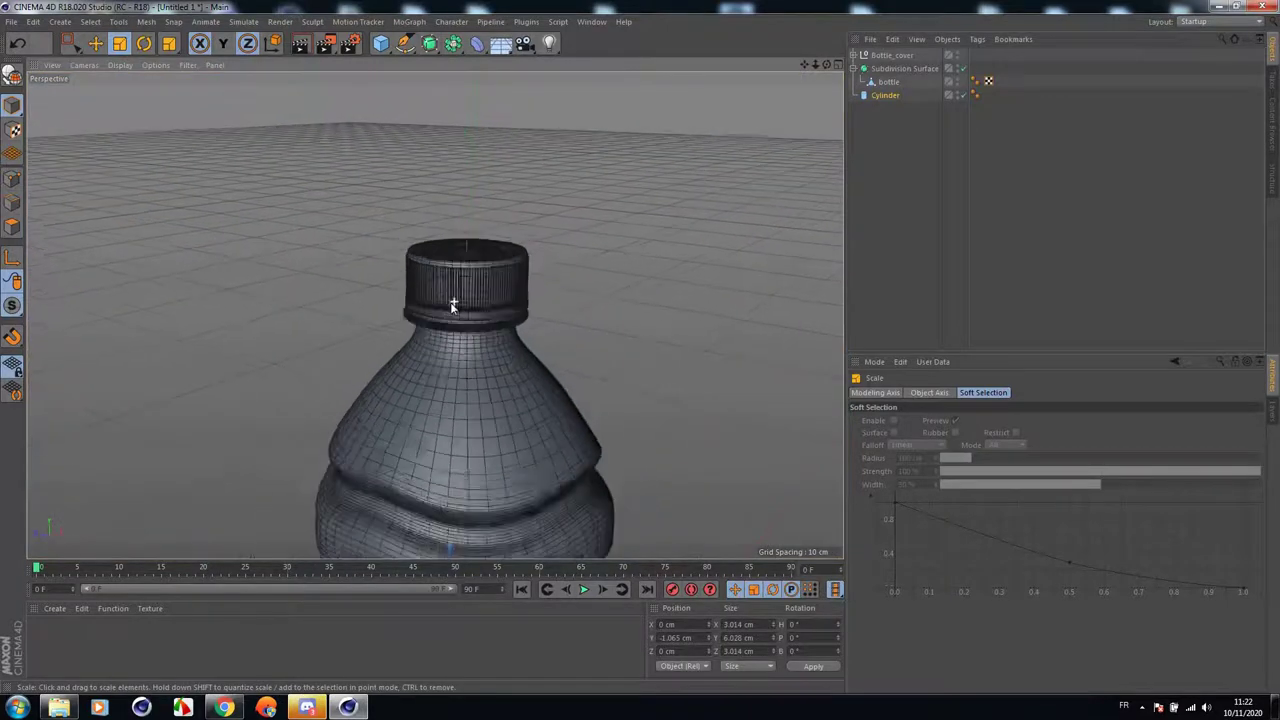
pyautogui.moveTo(506, 337); pyautogui.dragTo(557, 373)
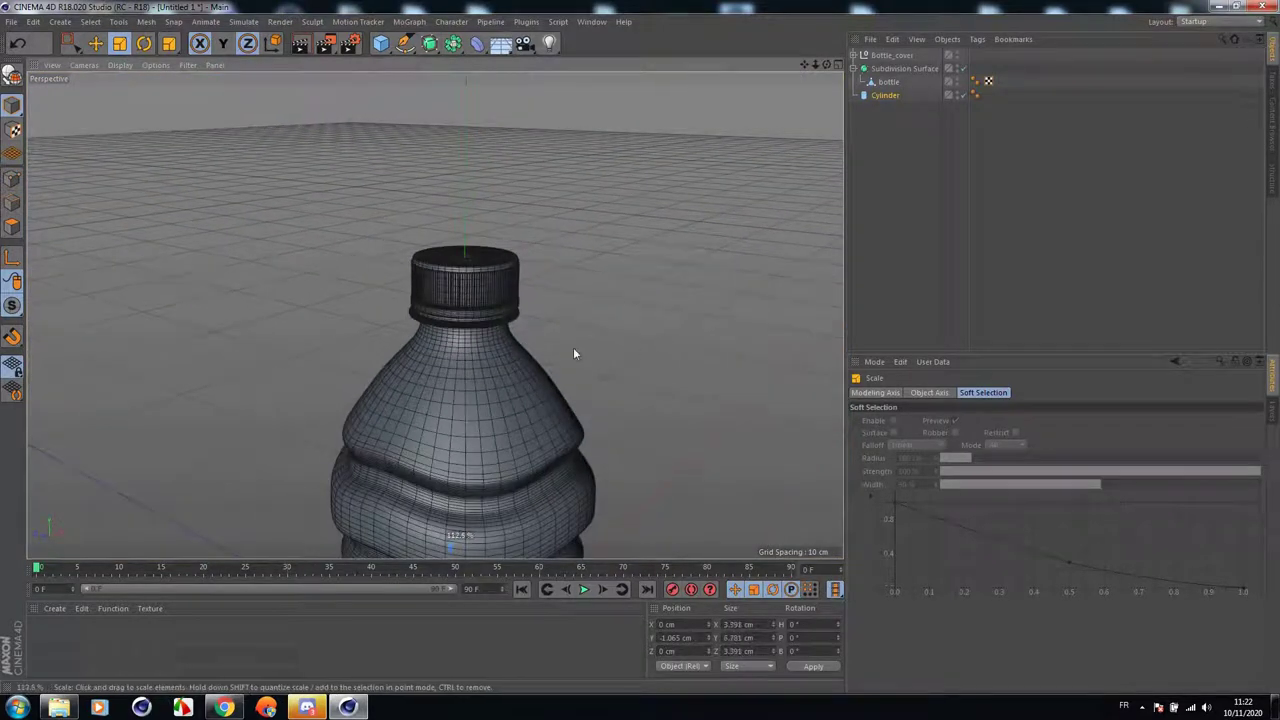
pyautogui.scroll(-6, 512, 346)
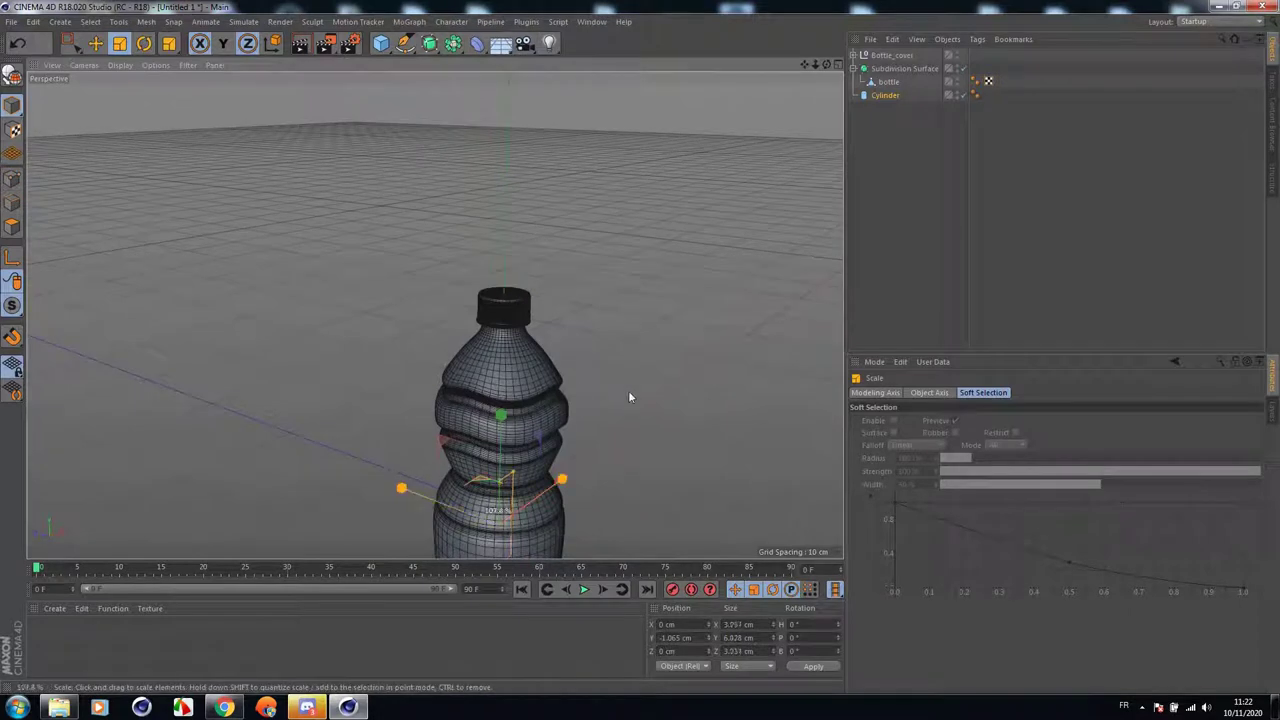
pyautogui.moveTo(629, 397); pyautogui.dragTo(730, 394)
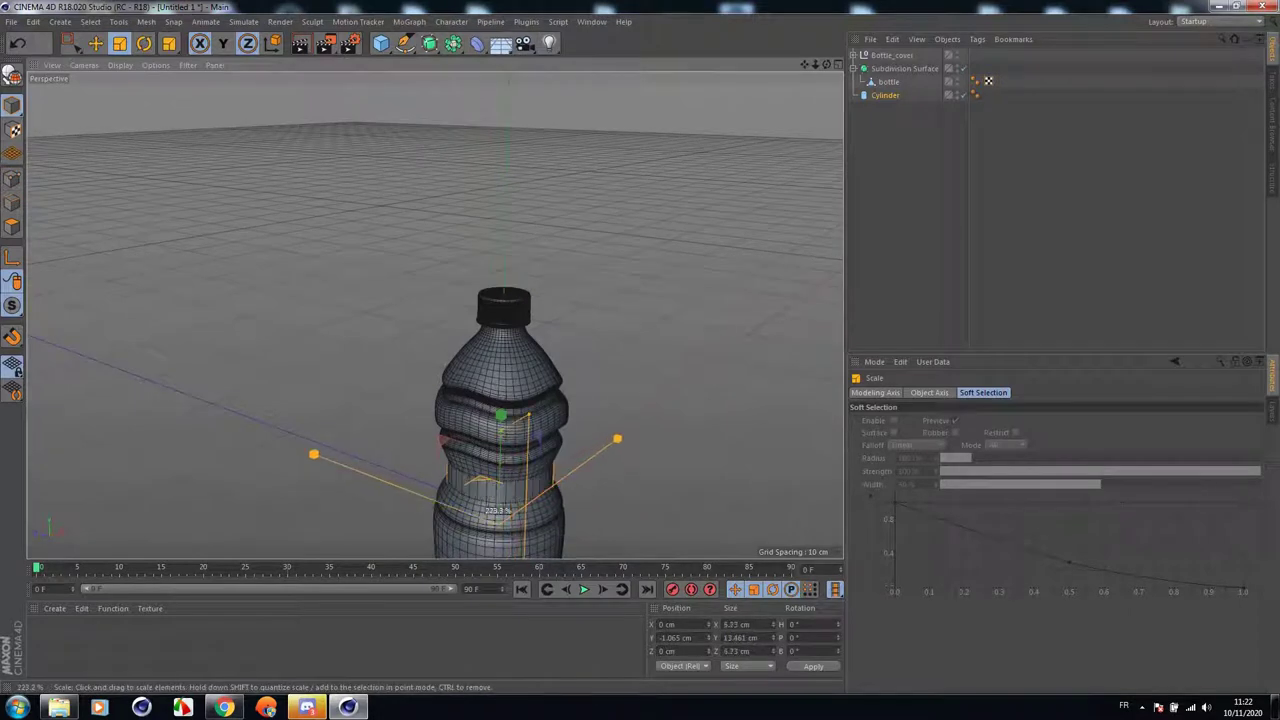
# Raise the Cylinder along the bottle's axis to the upper part of the bottle, at about Y 12.23 cm.
pyautogui.click(95, 43)
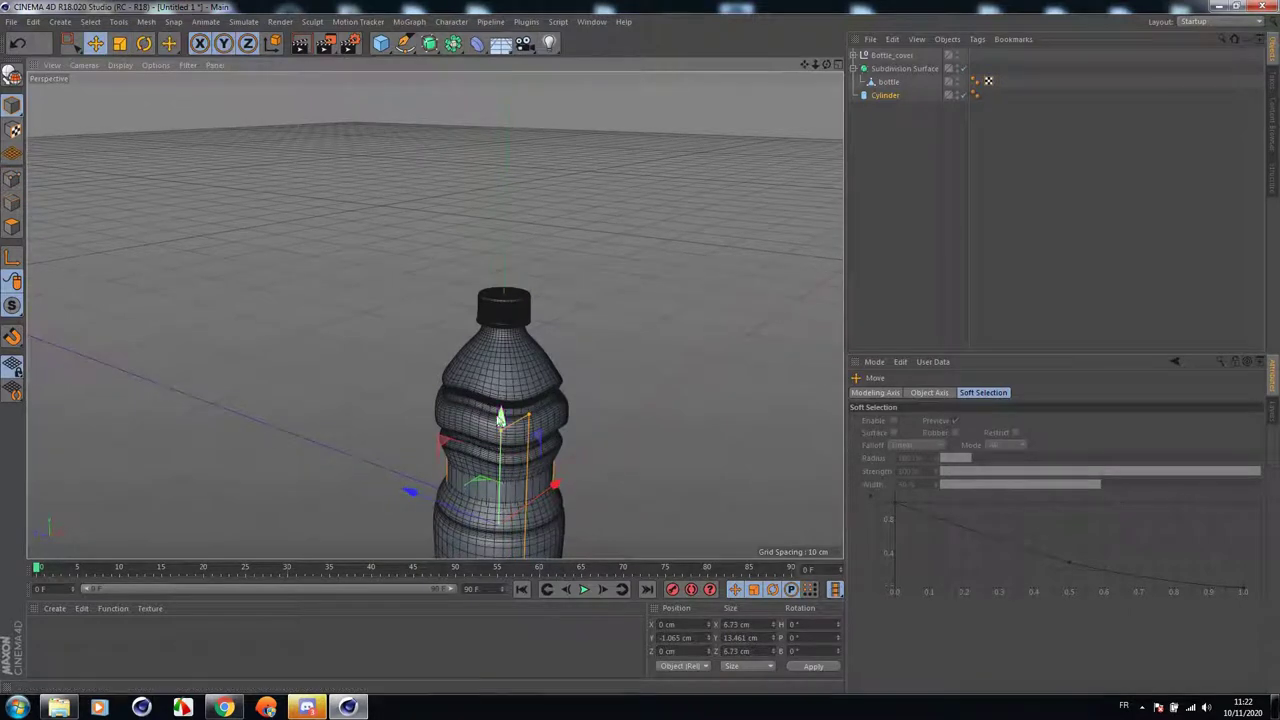
pyautogui.moveTo(500, 418); pyautogui.dragTo(506, 215)
pyautogui.scroll(4, 560, 204)
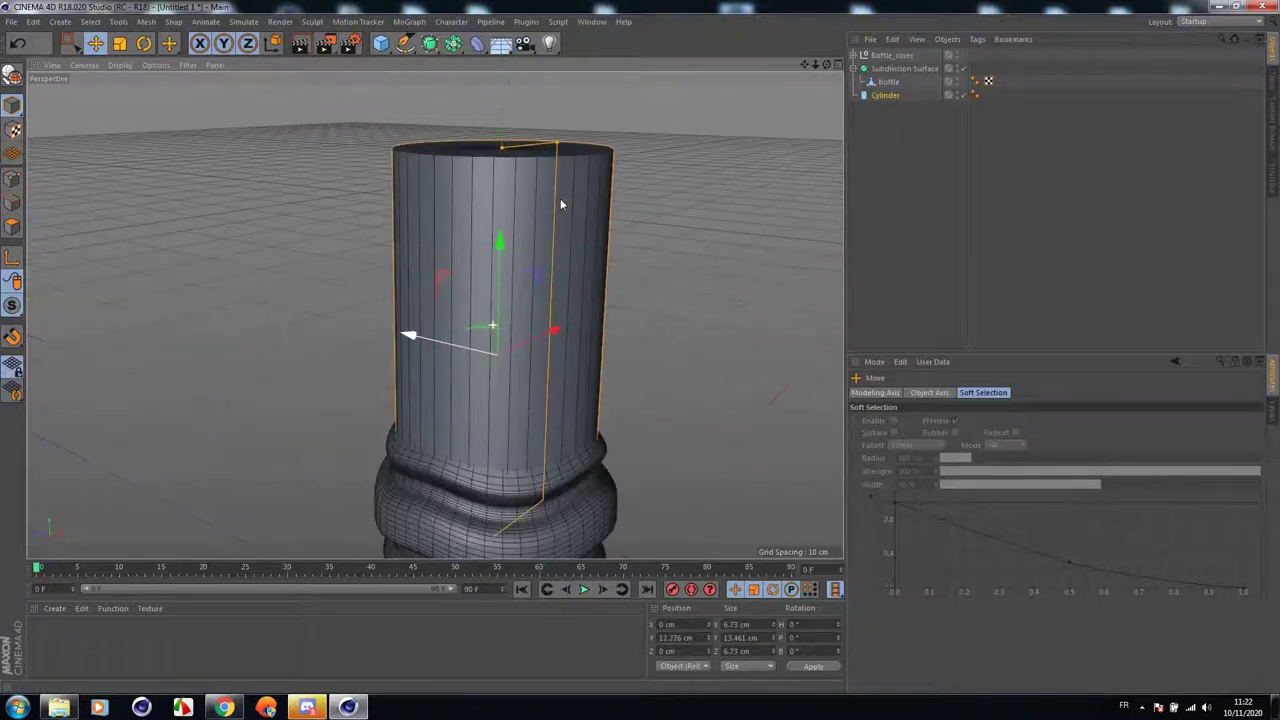
# Flatten the Cylinder into a thin disc about 0.094 cm high and place it below the cap at about Y 12.92 cm.
pyautogui.moveTo(557, 143); pyautogui.dragTo(502, 365)
pyautogui.scroll(4, 506, 320)
pyautogui.scroll(3, 502, 365)
pyautogui.moveTo(507, 313); pyautogui.dragTo(509, 272)
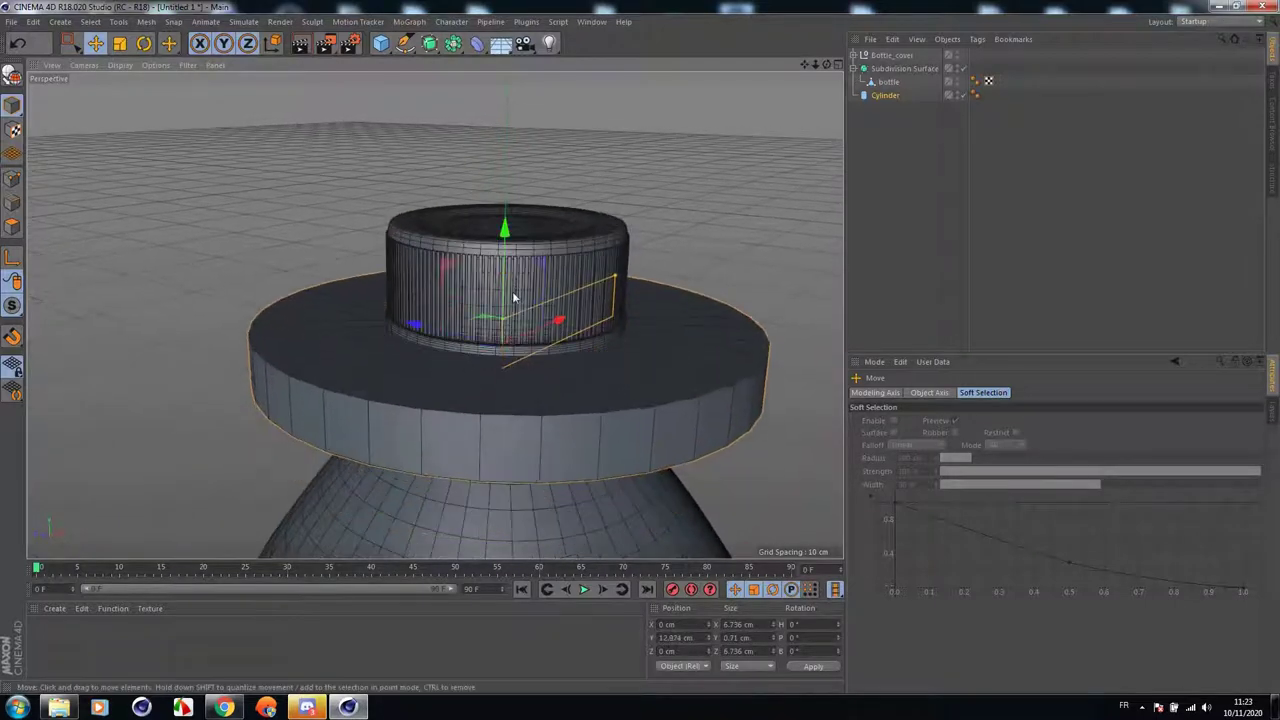
pyautogui.moveTo(505, 322); pyautogui.dragTo(504, 348)
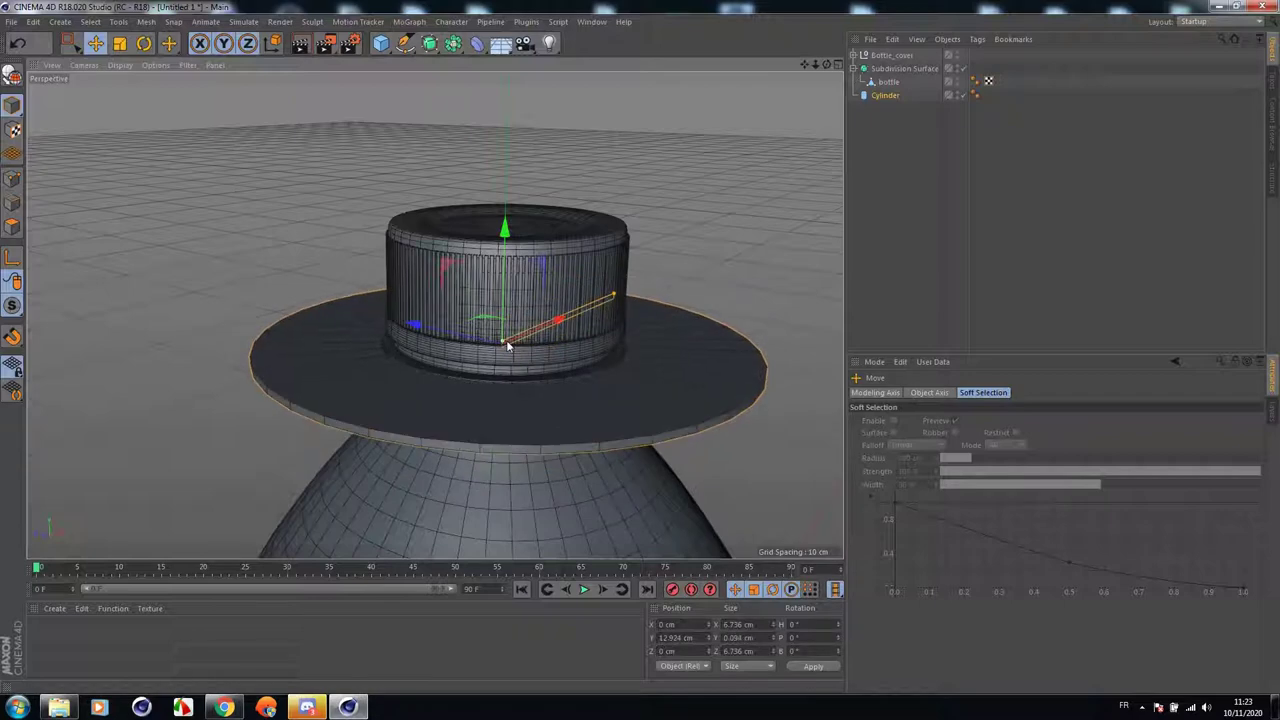
# Narrow the disc to a radius of about 1.757 cm and raise it onto the neck ring at about Y 13.067 cm.
pyautogui.moveTo(612, 291); pyautogui.dragTo(541, 279)
pyautogui.scroll(4, 461, 348)
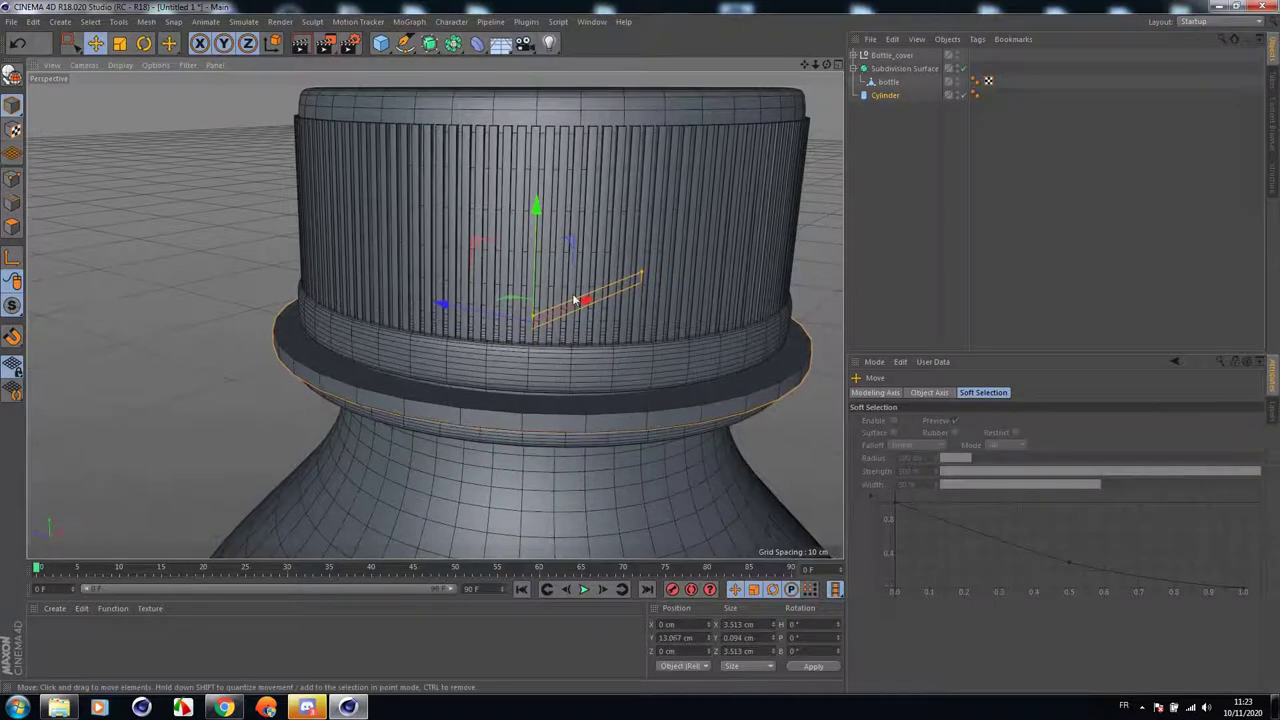
pyautogui.scroll(2, 576, 300)
pyautogui.scroll(-3, 622, 292)
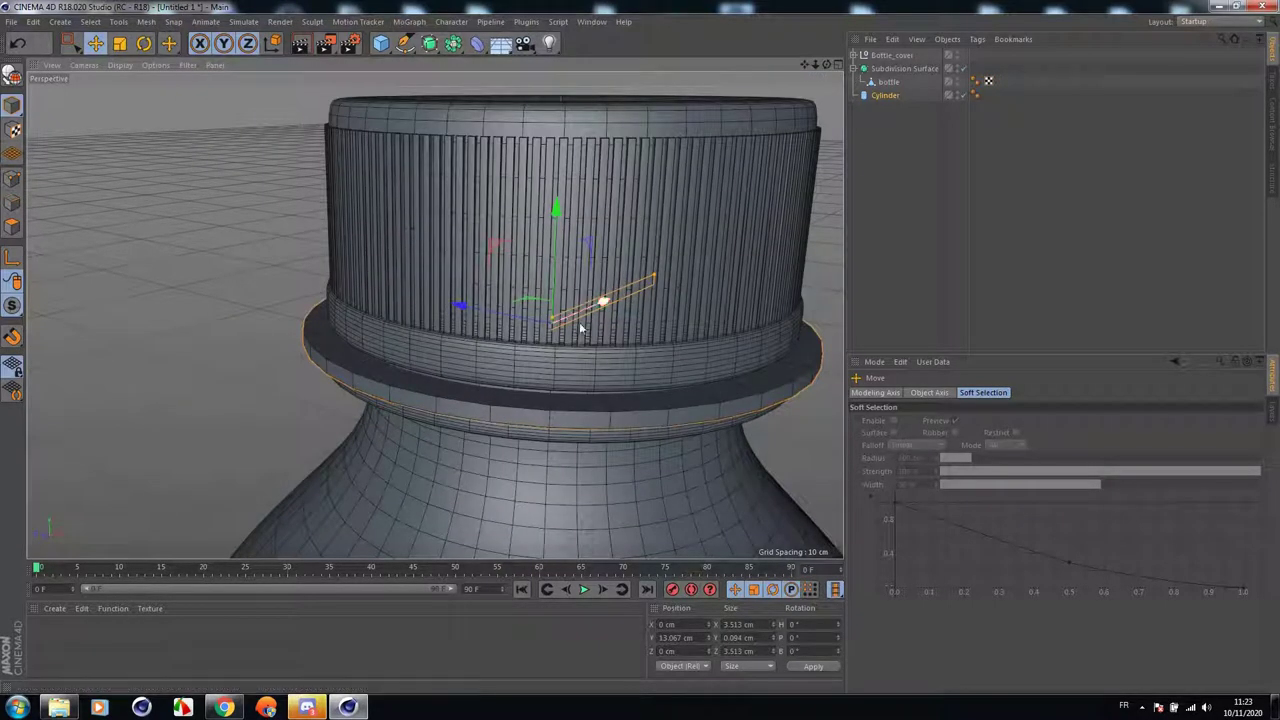
# Try 12 rotation segments on the Cylinder, and undo the change.
pyautogui.click(884, 95)
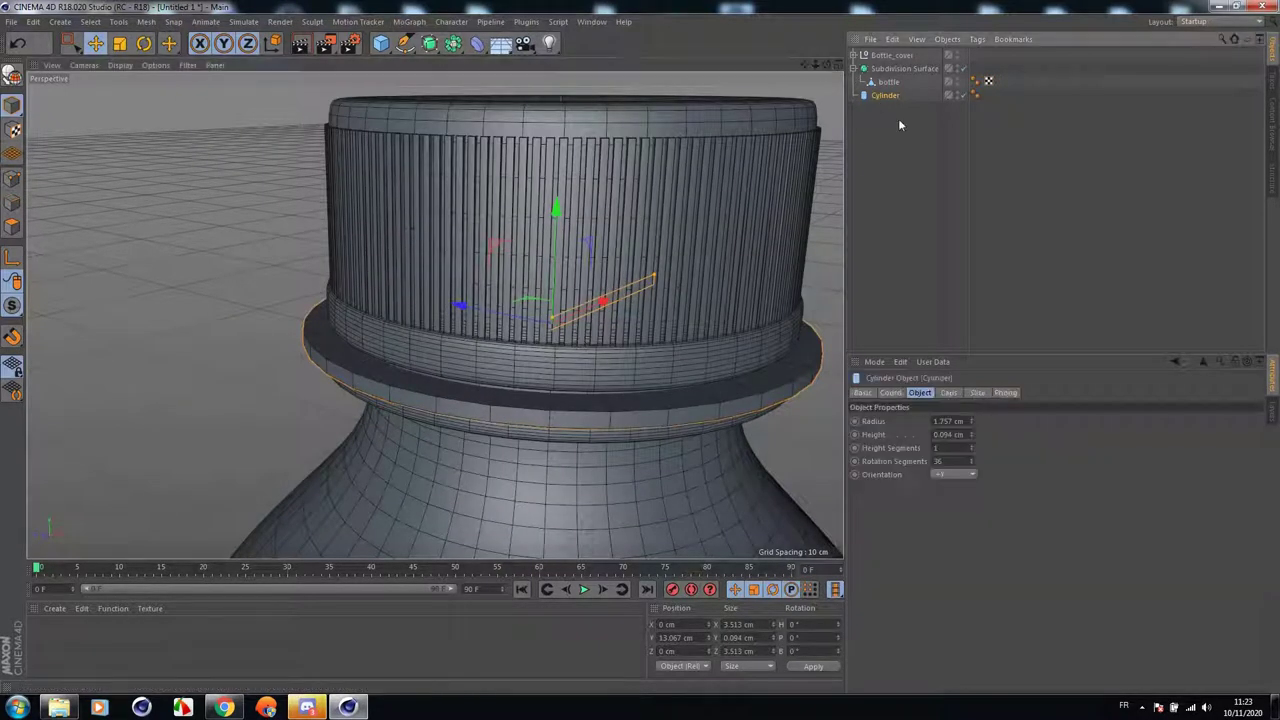
pyautogui.doubleClick(946, 461)
pyautogui.write('12')
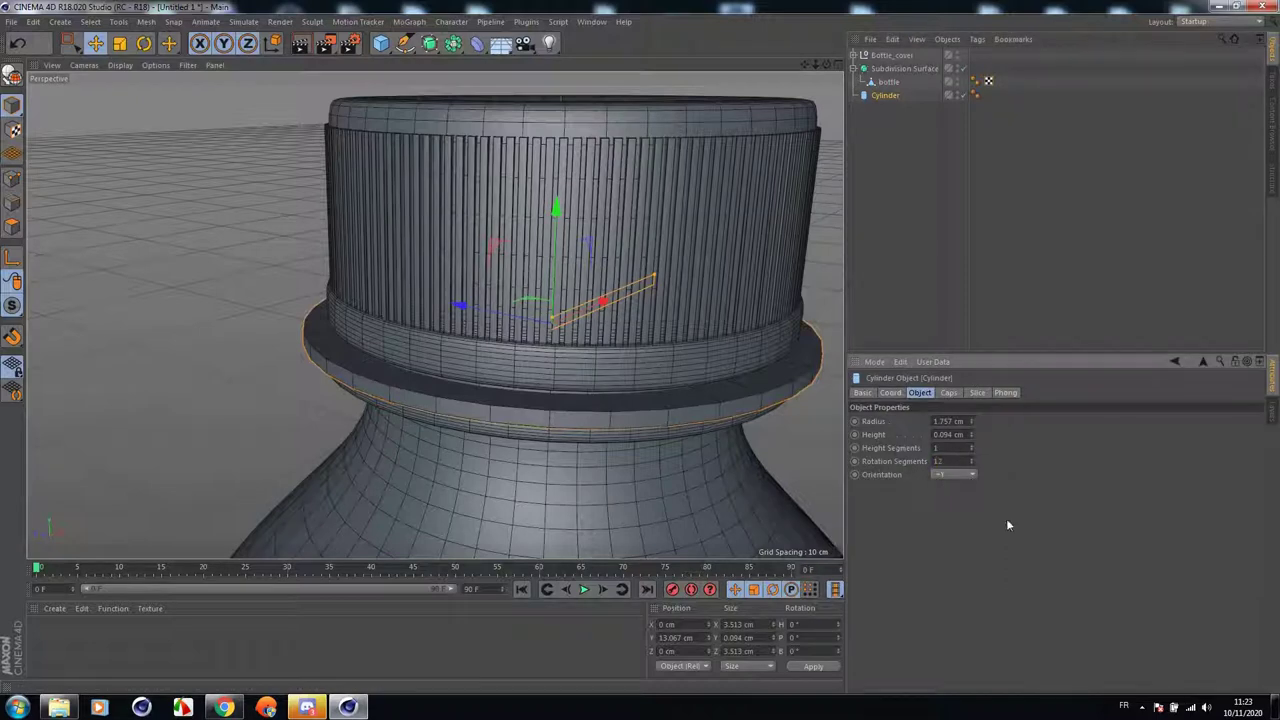
pyautogui.press('Return')
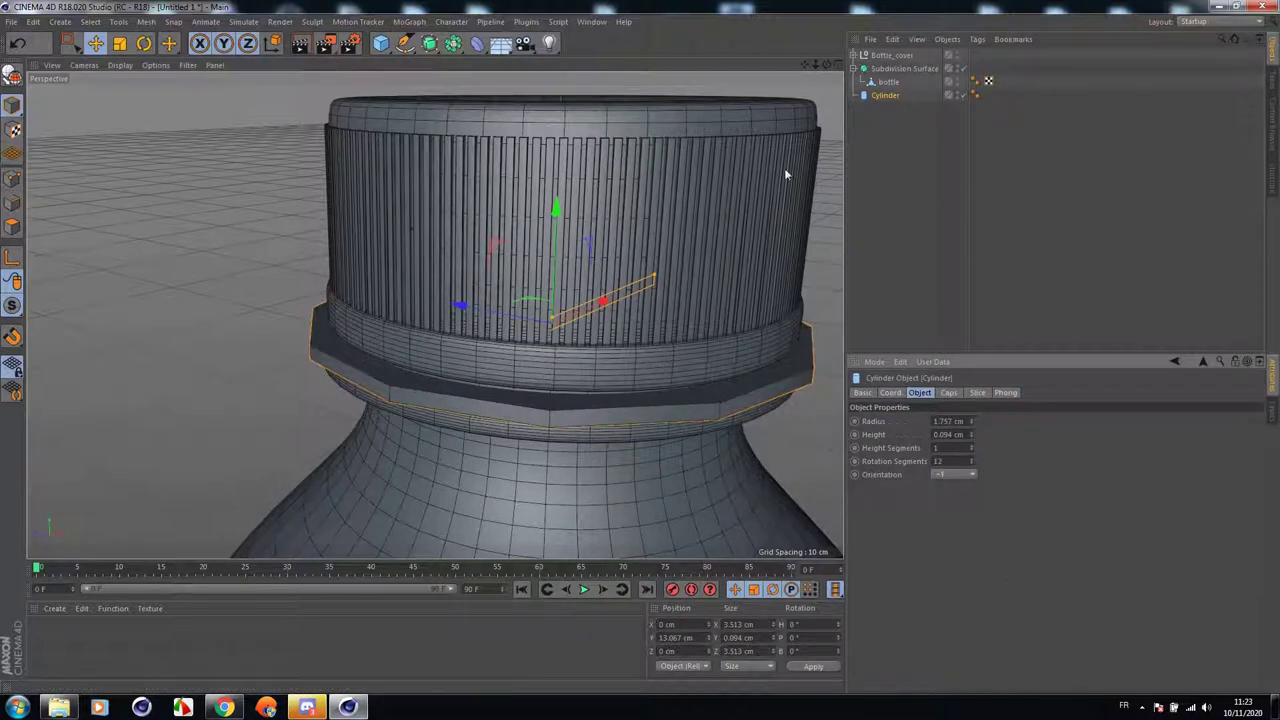
pyautogui.click(20, 43)
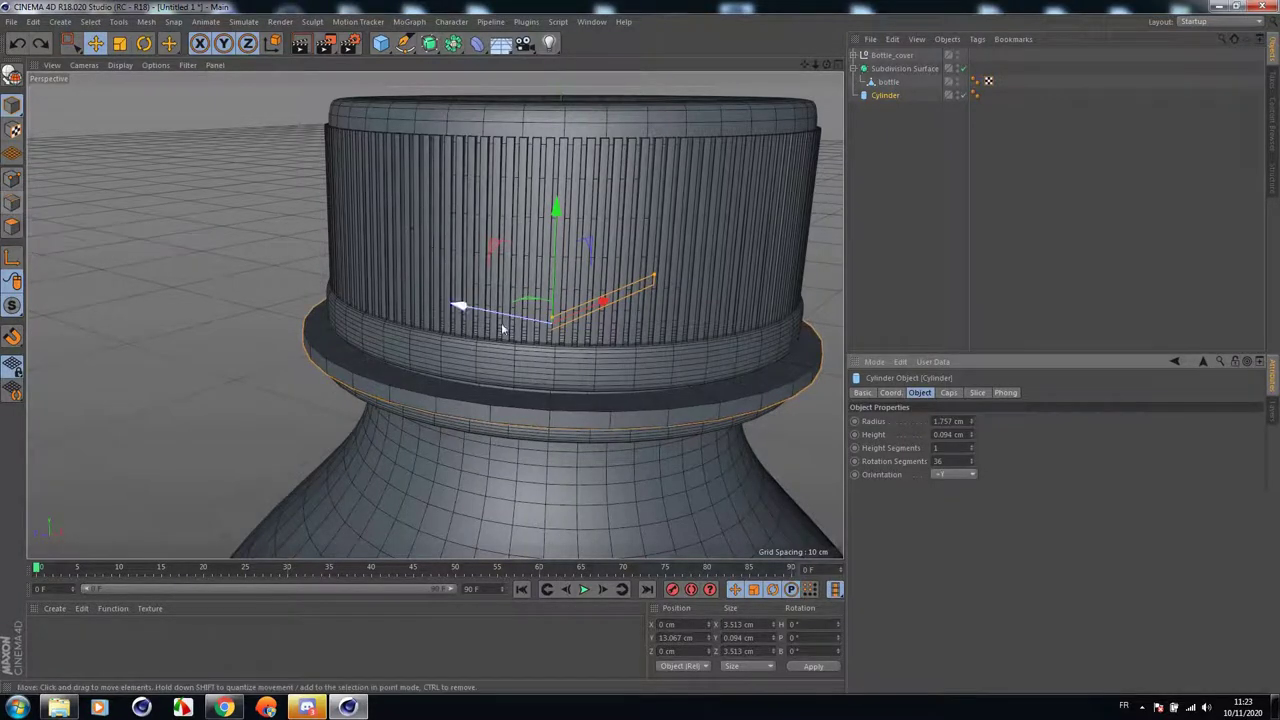
# Make the Cylinder editable and delete its top and bottom cap polygons, leaving only the side band.
pyautogui.click(12, 75)
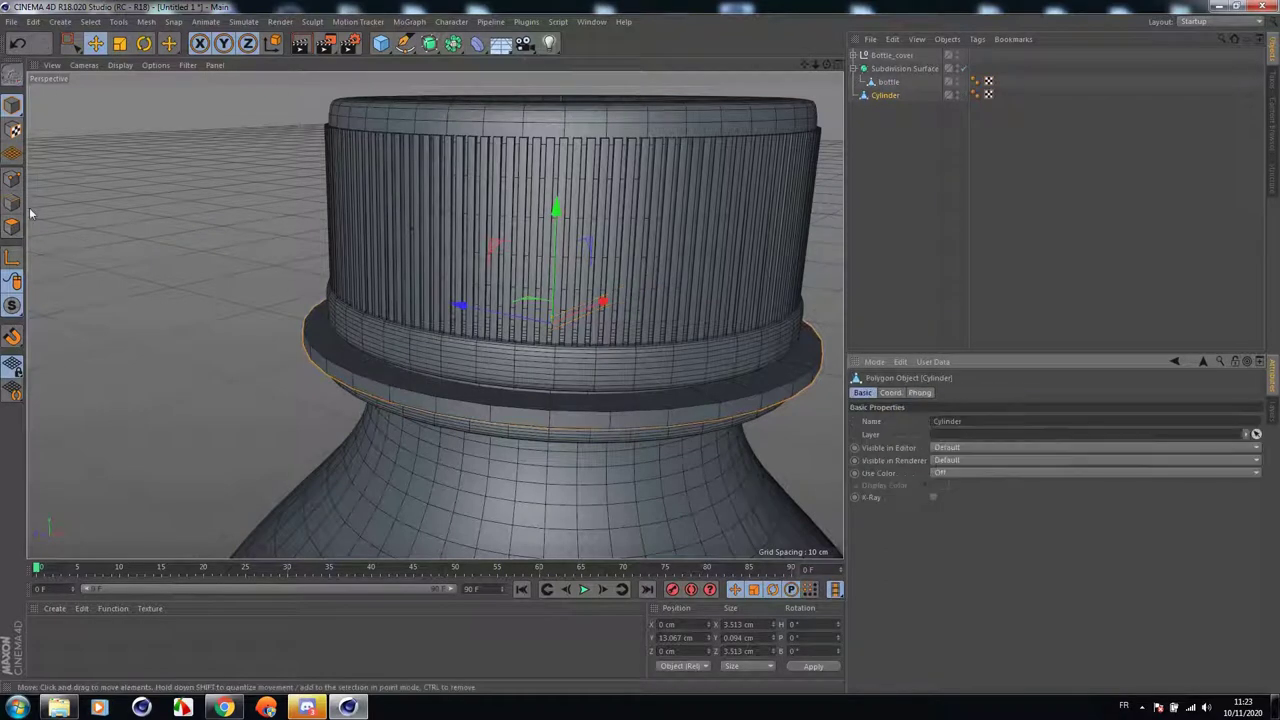
pyautogui.click(13, 226)
pyautogui.doubleClick(486, 390)
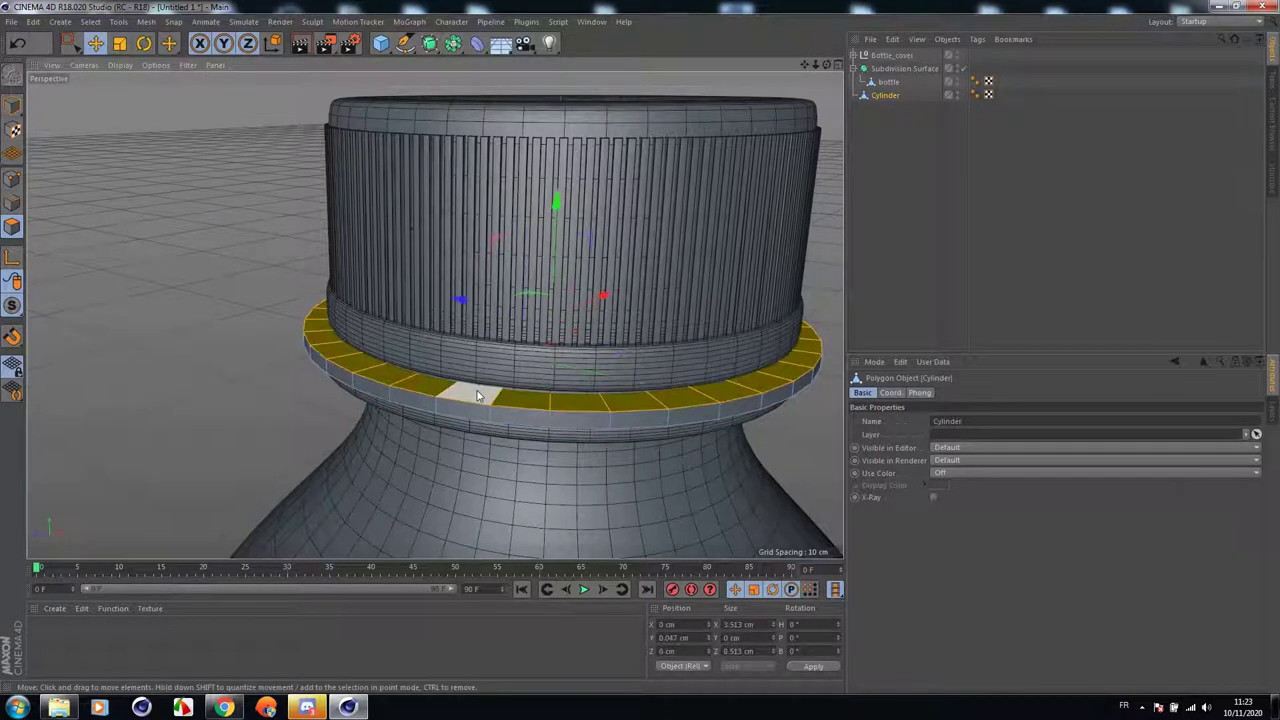
pyautogui.press('Delete')
pyautogui.doubleClick(422, 388)
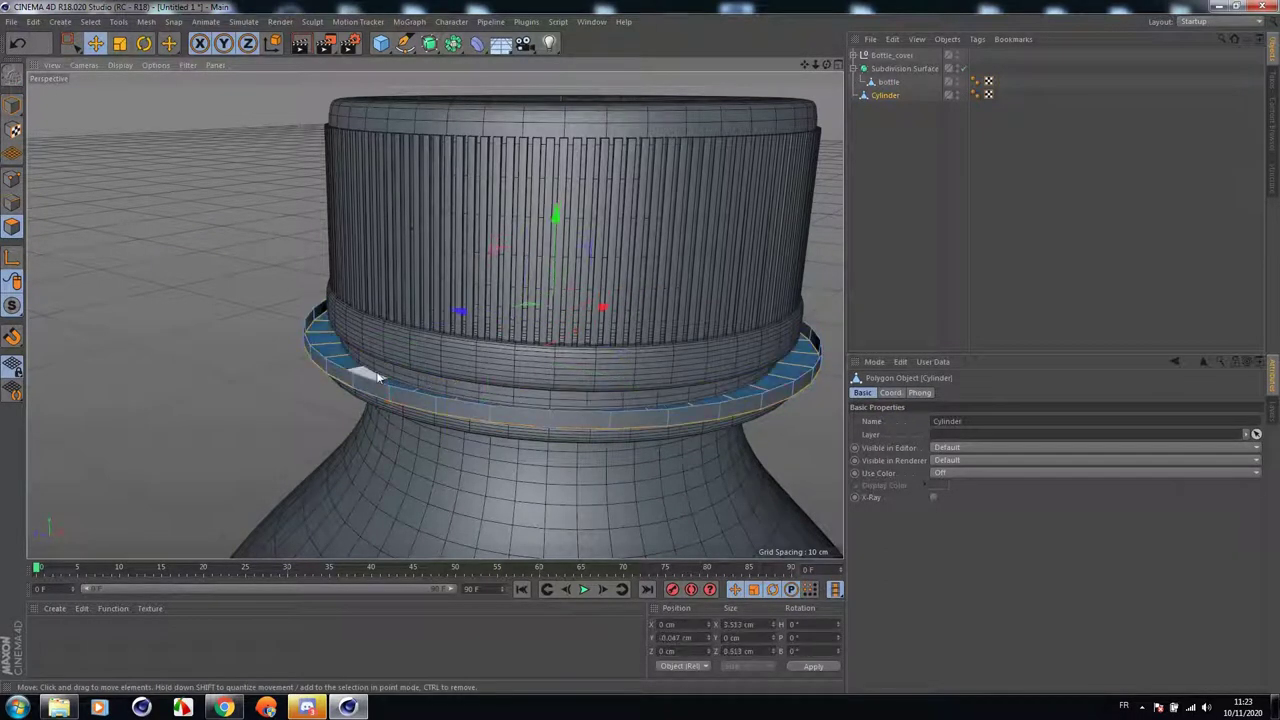
pyautogui.press('Delete')
# Scale the open band in X and Z only, with Y locked, to about 3.172 cm in diameter.
pyautogui.click(119, 44)
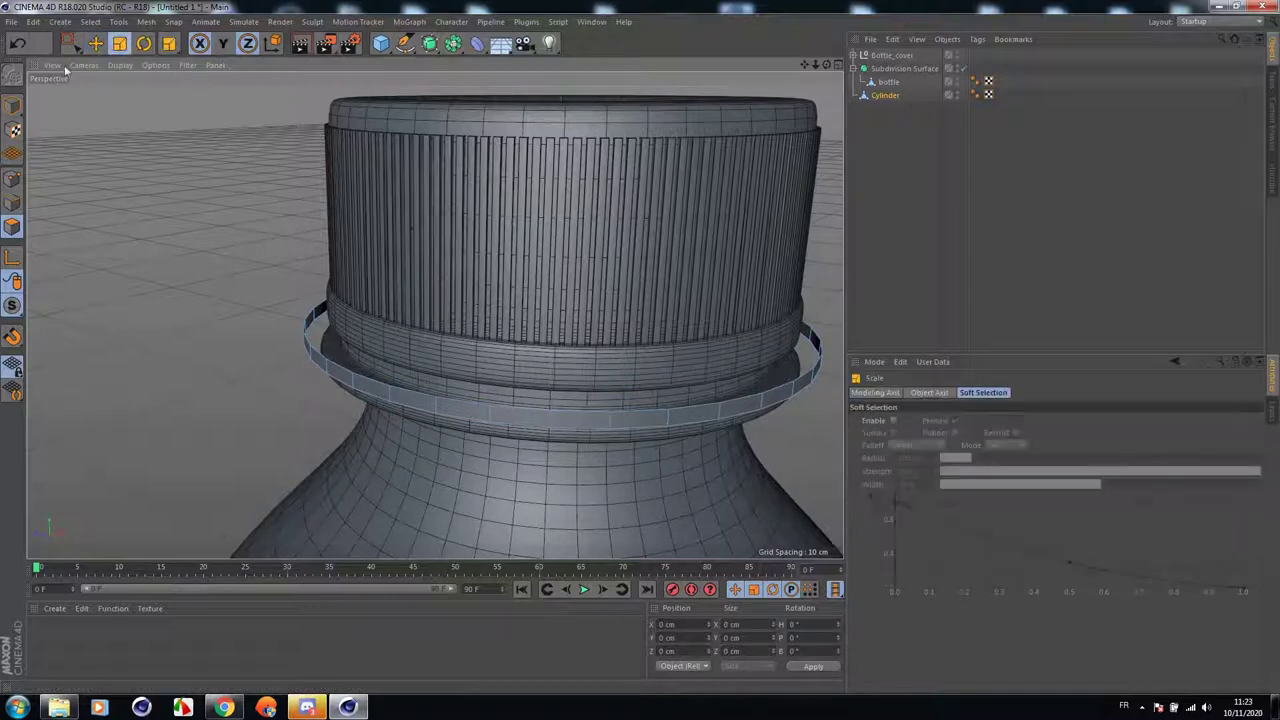
pyautogui.click(12, 105)
pyautogui.click(223, 44)
pyautogui.moveTo(228, 188); pyautogui.dragTo(154, 177)
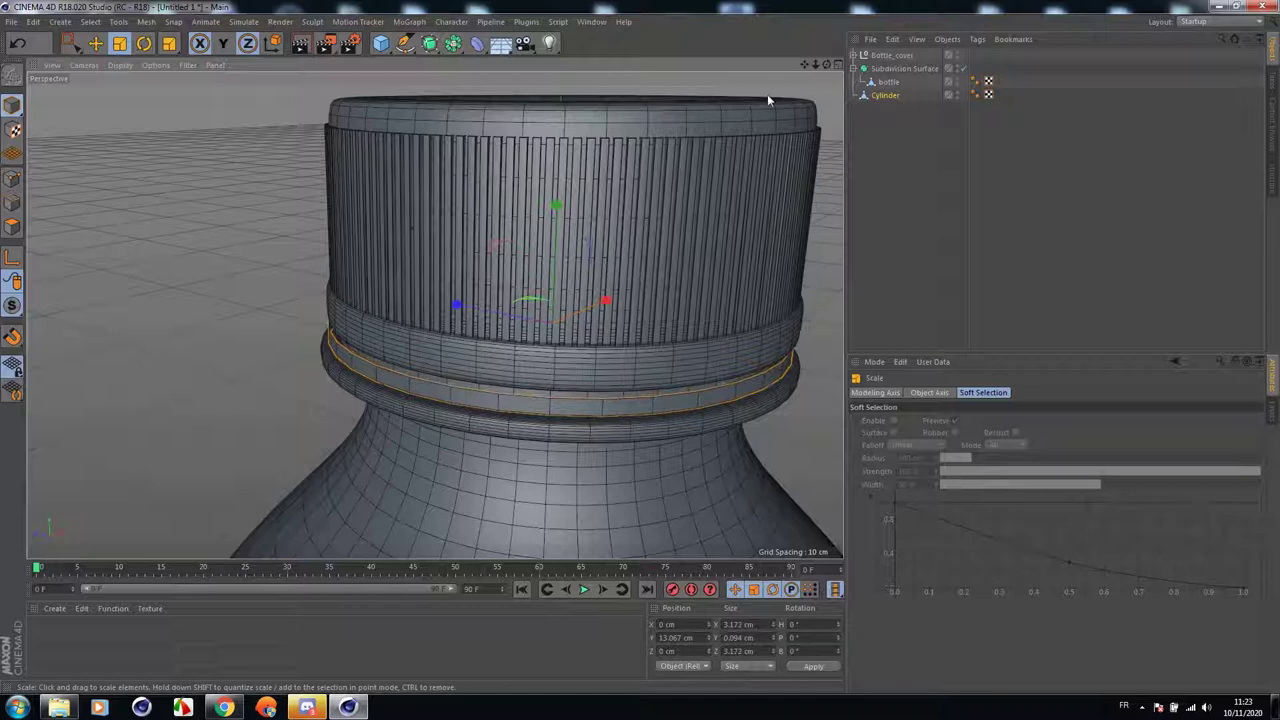
# Raise Bottle_cover slightly and scale down its height a little, leaving it at about Y 13.991 cm.
pyautogui.click(886, 56)
pyautogui.moveTo(815, 65); pyautogui.dragTo(781, 67)
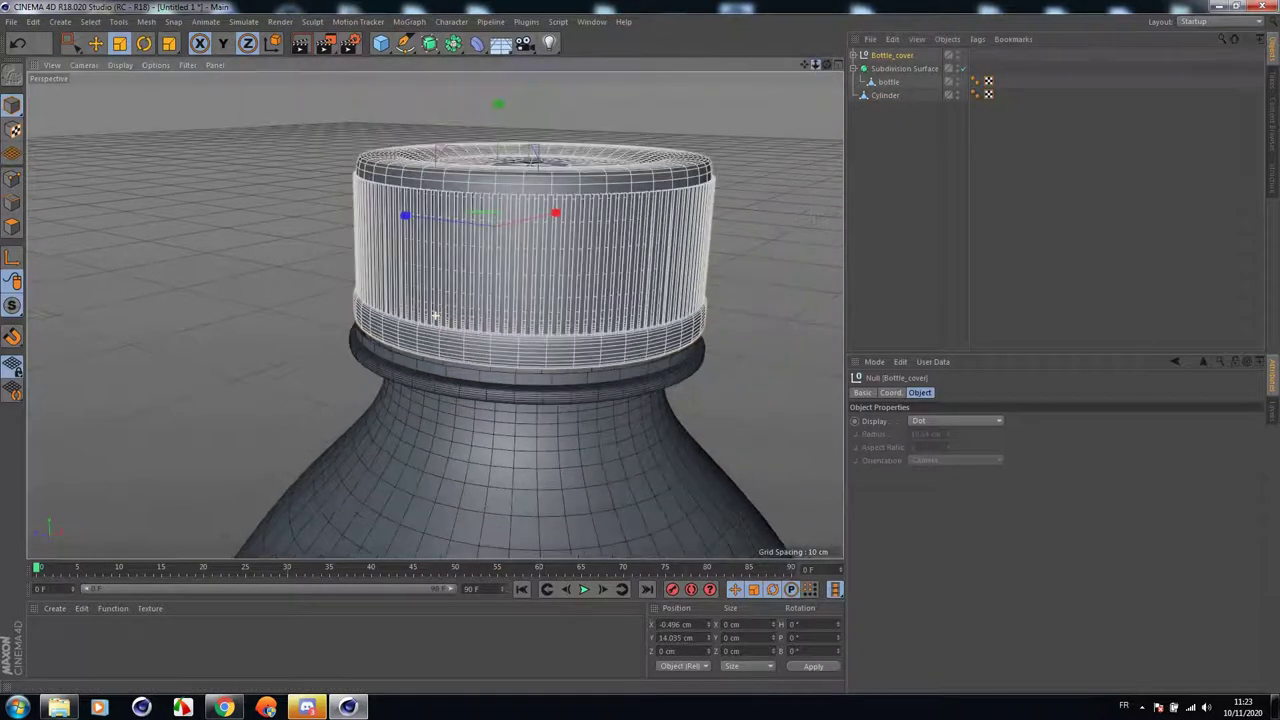
pyautogui.click(95, 43)
pyautogui.moveTo(508, 115); pyautogui.dragTo(511, 112)
pyautogui.click(119, 43)
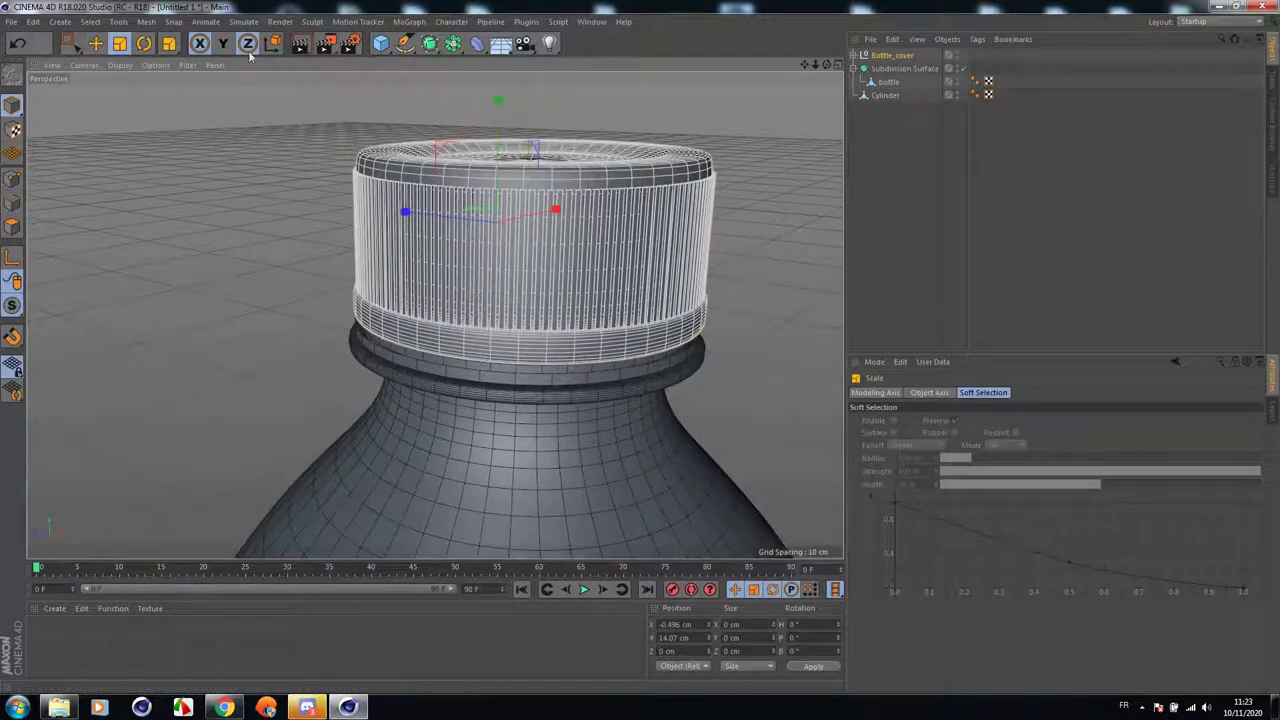
pyautogui.moveTo(499, 101); pyautogui.dragTo(502, 126)
pyautogui.press('e')
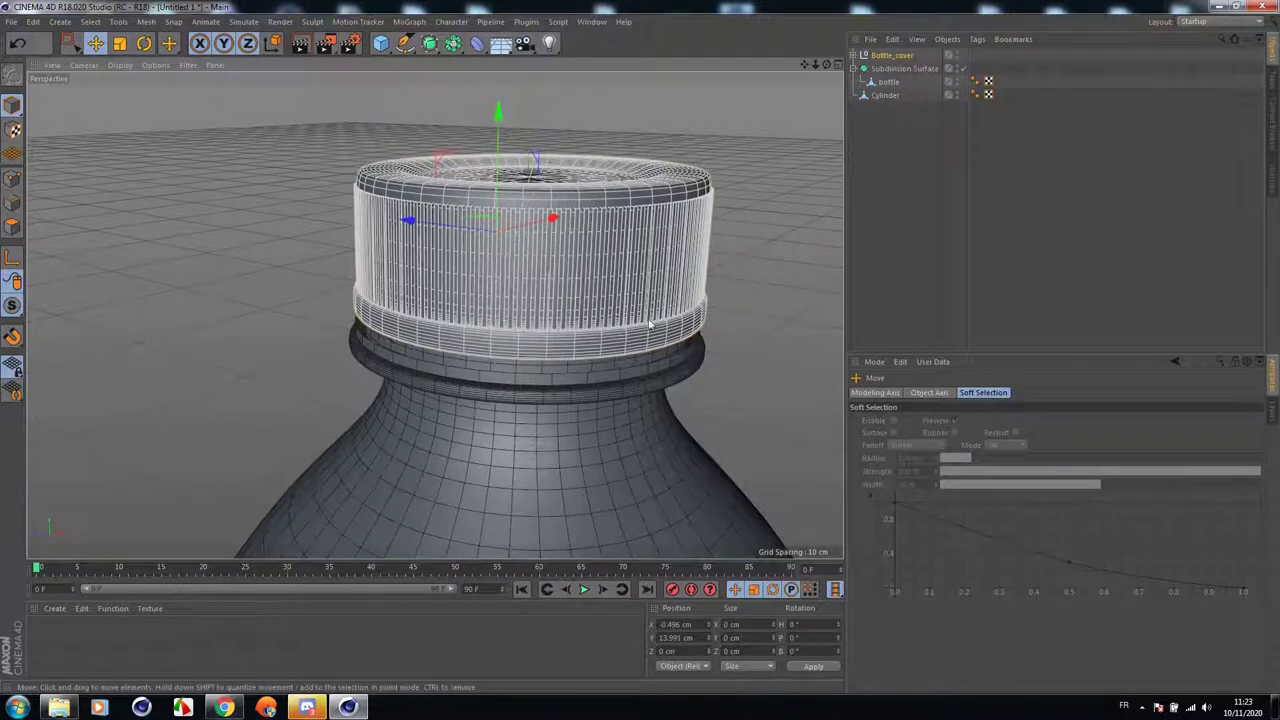
# Raise the Cylinder band to about Y 13.097 cm and stretch its height to about 0.159 cm to fill the gap below the cap.
pyautogui.scroll(4, 652, 325)
pyautogui.moveTo(815, 64); pyautogui.dragTo(804, 66)
pyautogui.moveTo(827, 64); pyautogui.dragTo(808, 100)
pyautogui.click(885, 94)
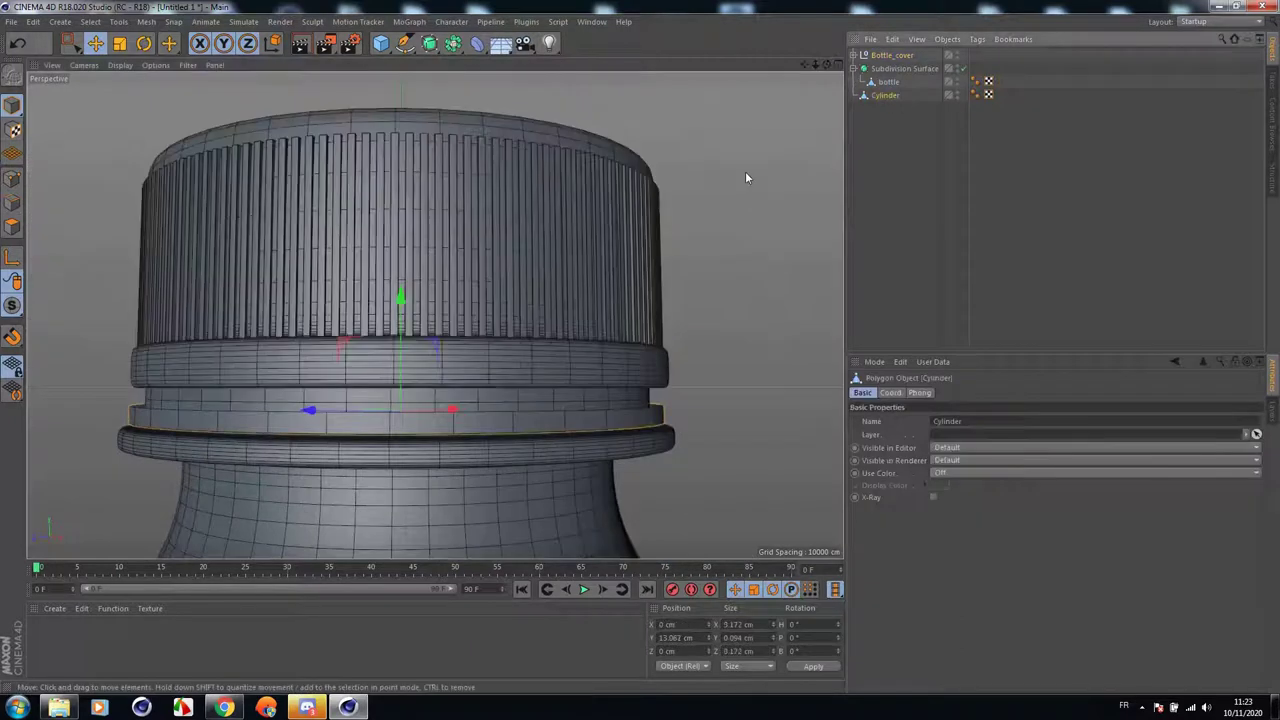
pyautogui.moveTo(401, 298); pyautogui.dragTo(439, 211)
pyautogui.click(119, 43)
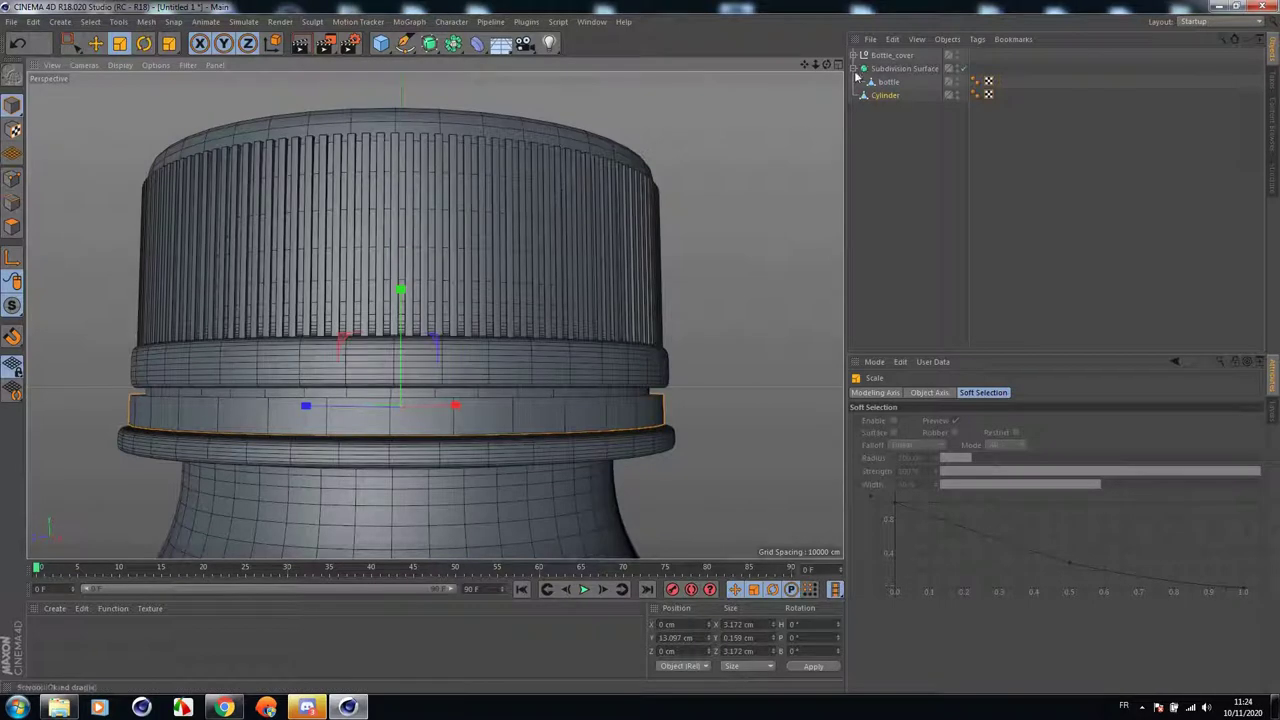
# Extrude all polygons of the Cylinder band outward by 0.05 cm with Create Caps enabled.
pyautogui.moveTo(829, 62); pyautogui.dragTo(529, 337)
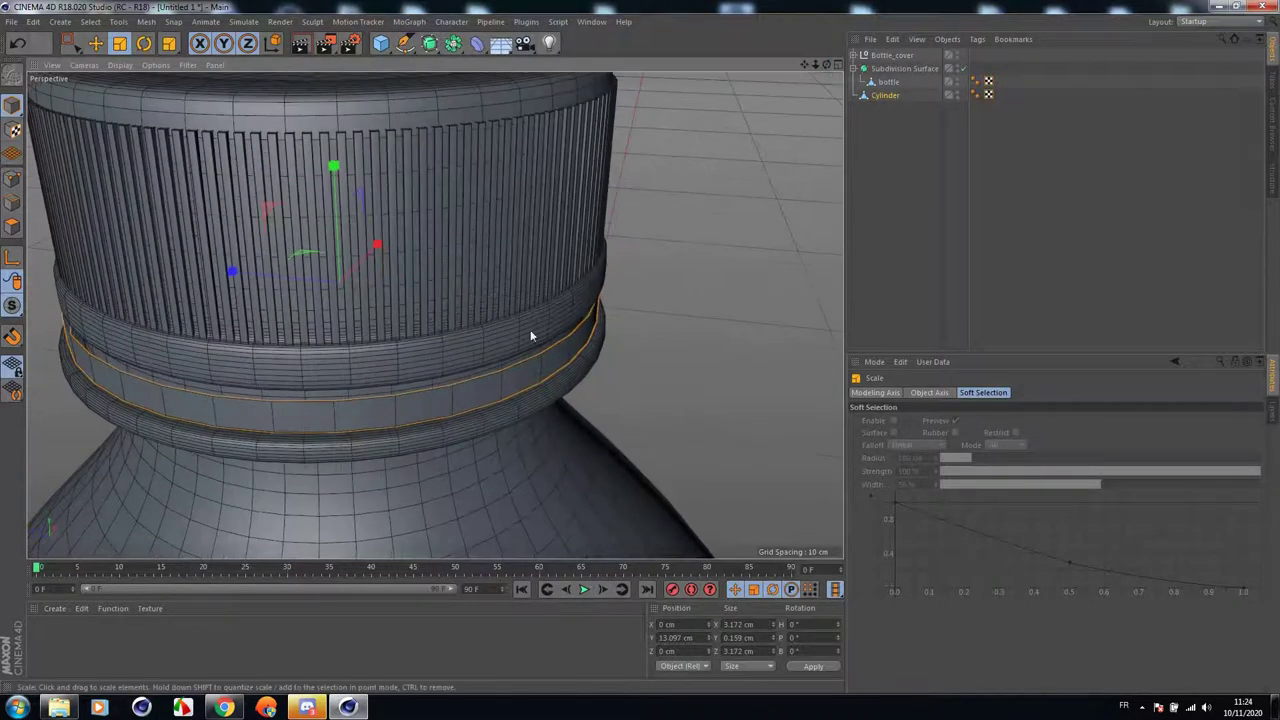
pyautogui.click(12, 226)
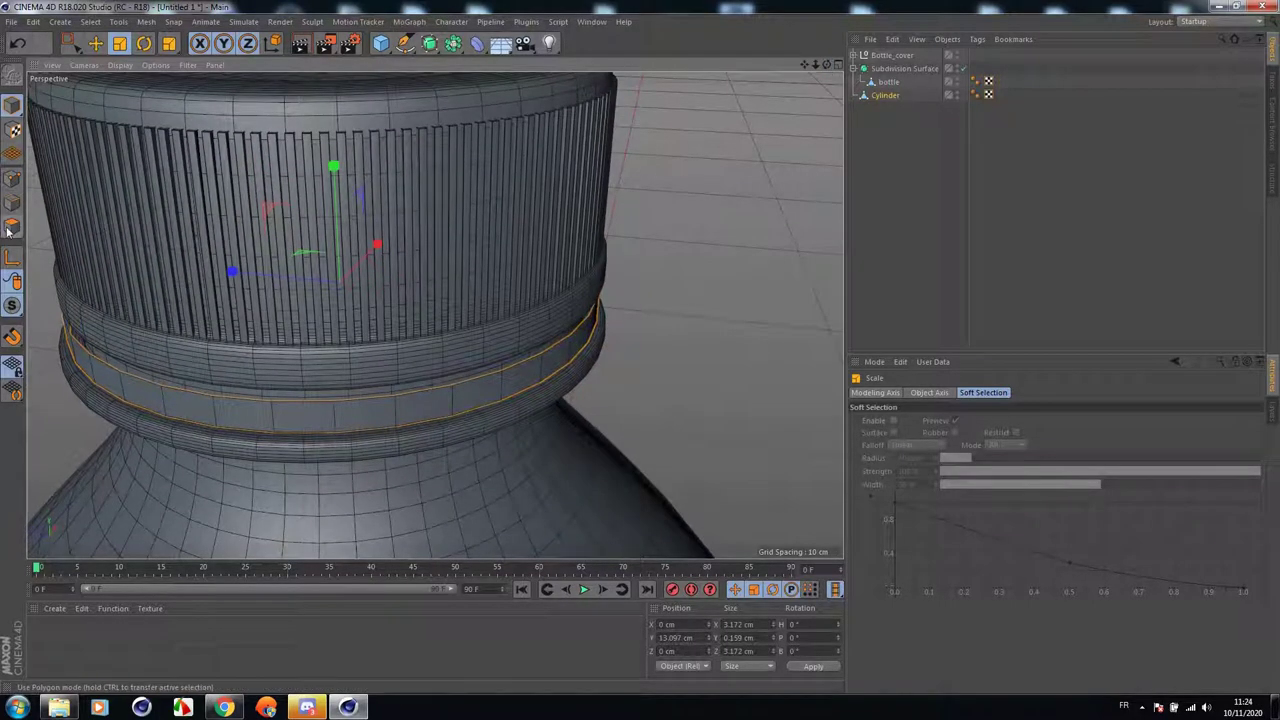
pyautogui.click(603, 391)
pyautogui.rightClick(627, 401)
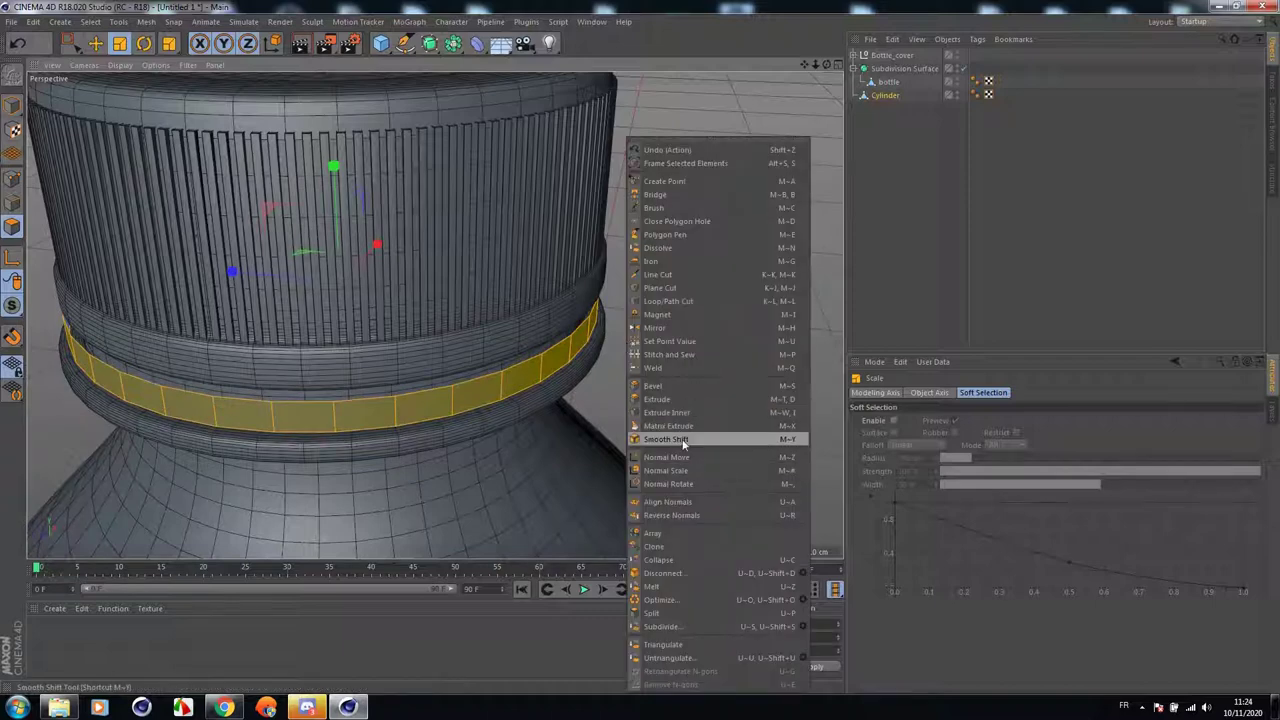
pyautogui.click(671, 400)
pyautogui.scroll(5, 520, 366)
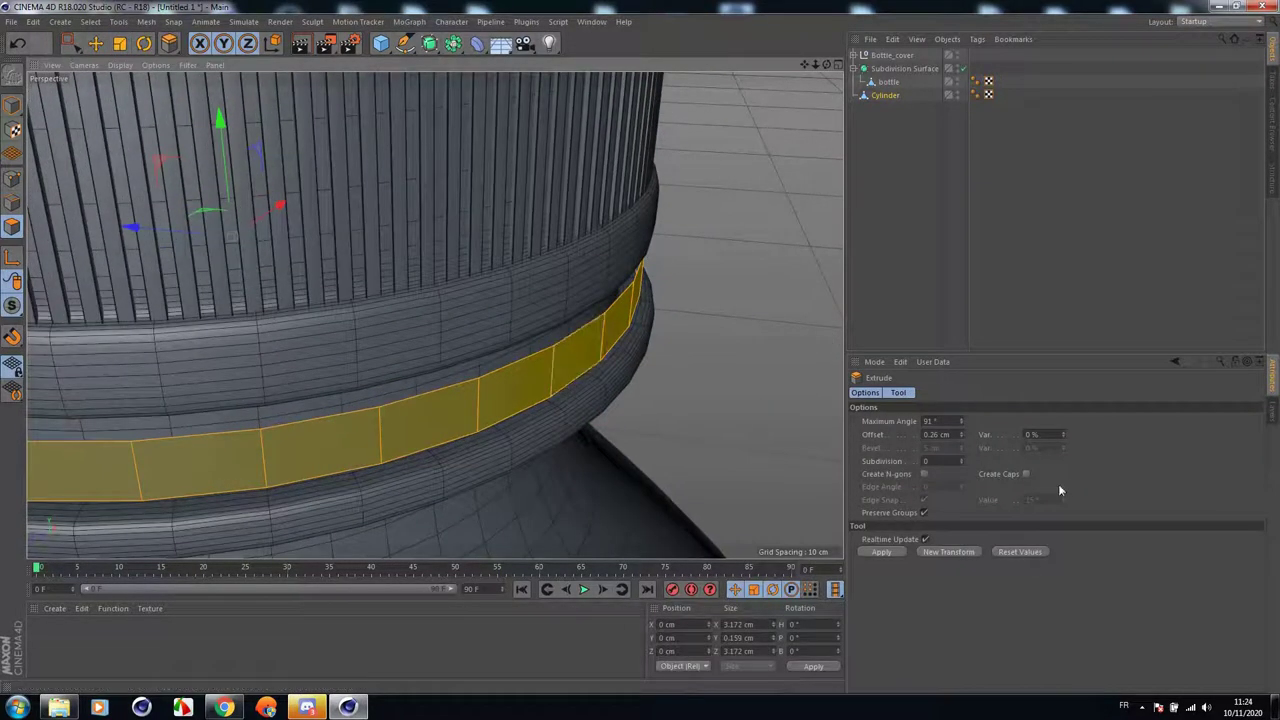
pyautogui.click(1025, 474)
pyautogui.scroll(2, 640, 400)
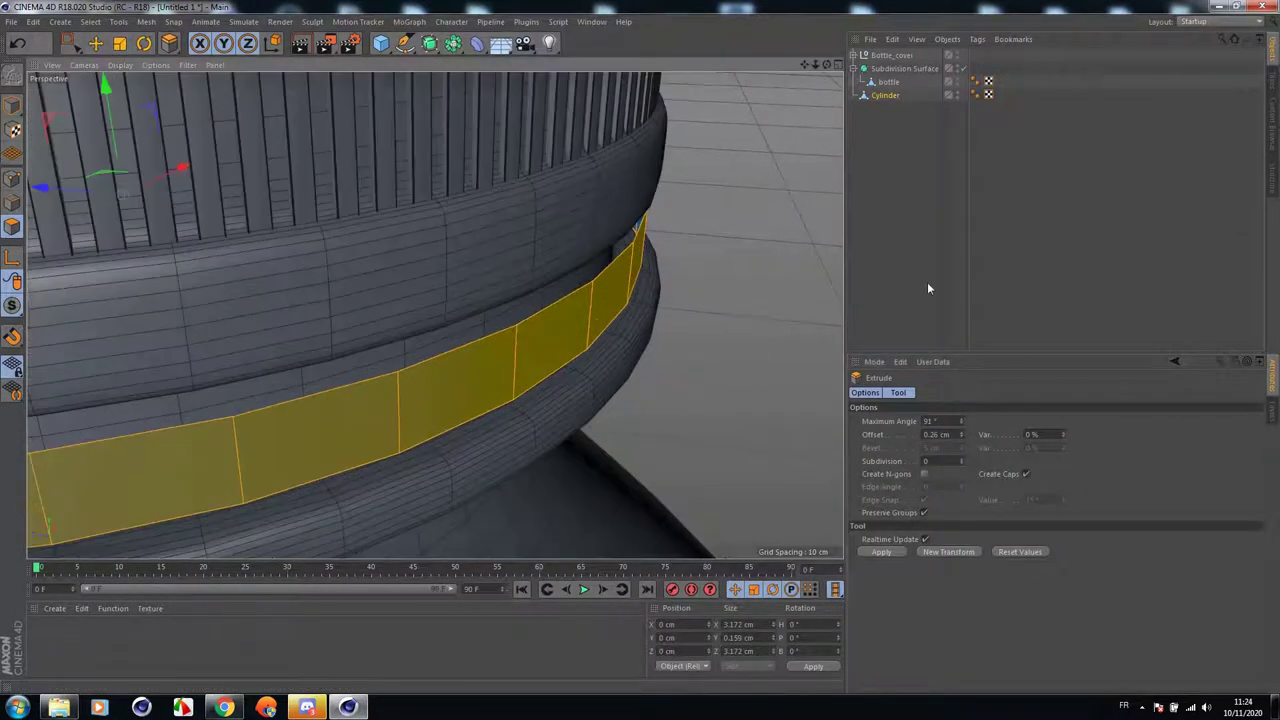
pyautogui.moveTo(825, 66); pyautogui.dragTo(826, 110)
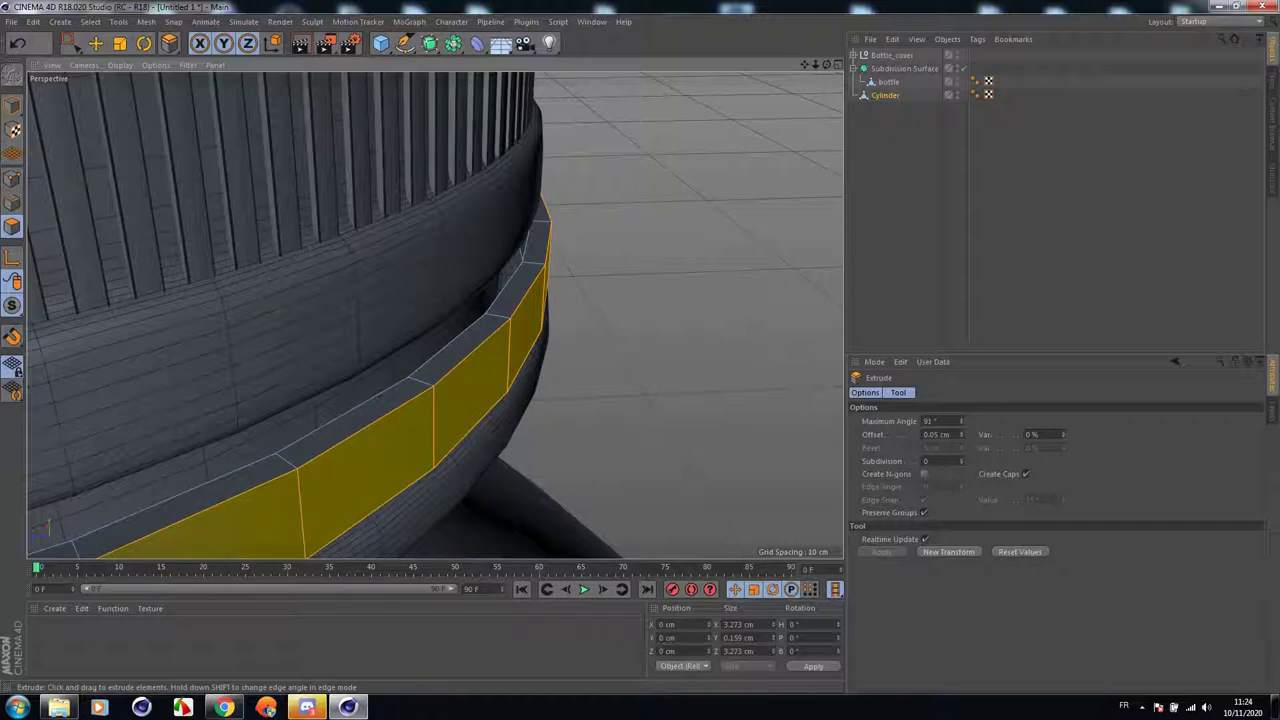
# Scale the whole Cylinder band in X and Z to about 3.168 cm in diameter so it sits closer to the neck.
pyautogui.click(119, 43)
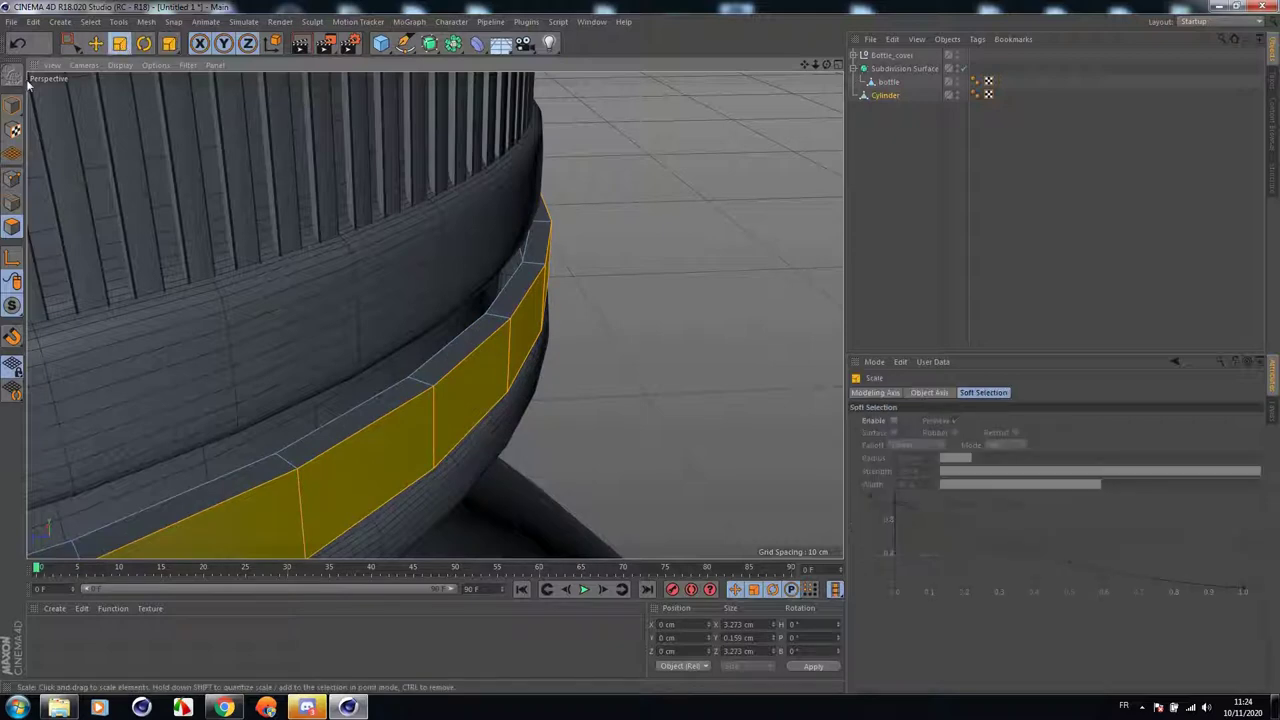
pyautogui.click(12, 104)
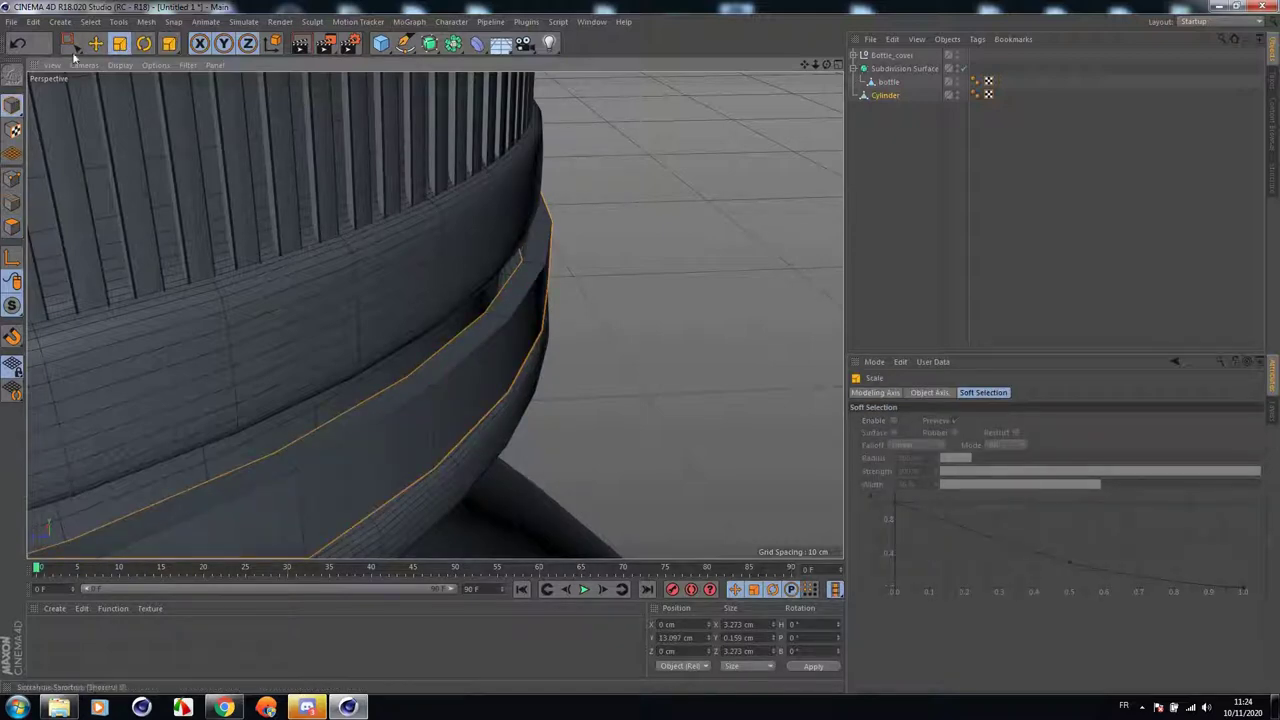
pyautogui.scroll(-2, 337, 105)
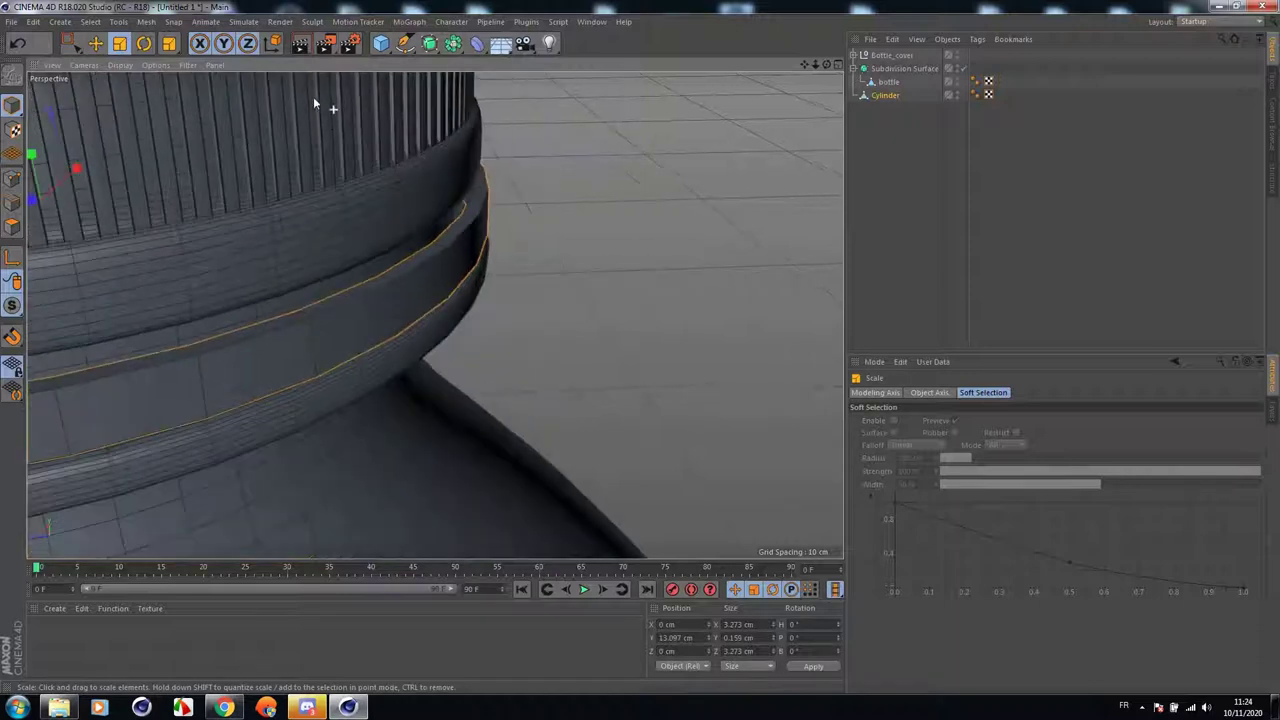
pyautogui.moveTo(544, 190)
pyautogui.mouseDown()
pyautogui.moveTo(531, 189)
pyautogui.moveTo(546, 178)
pyautogui.mouseUp()
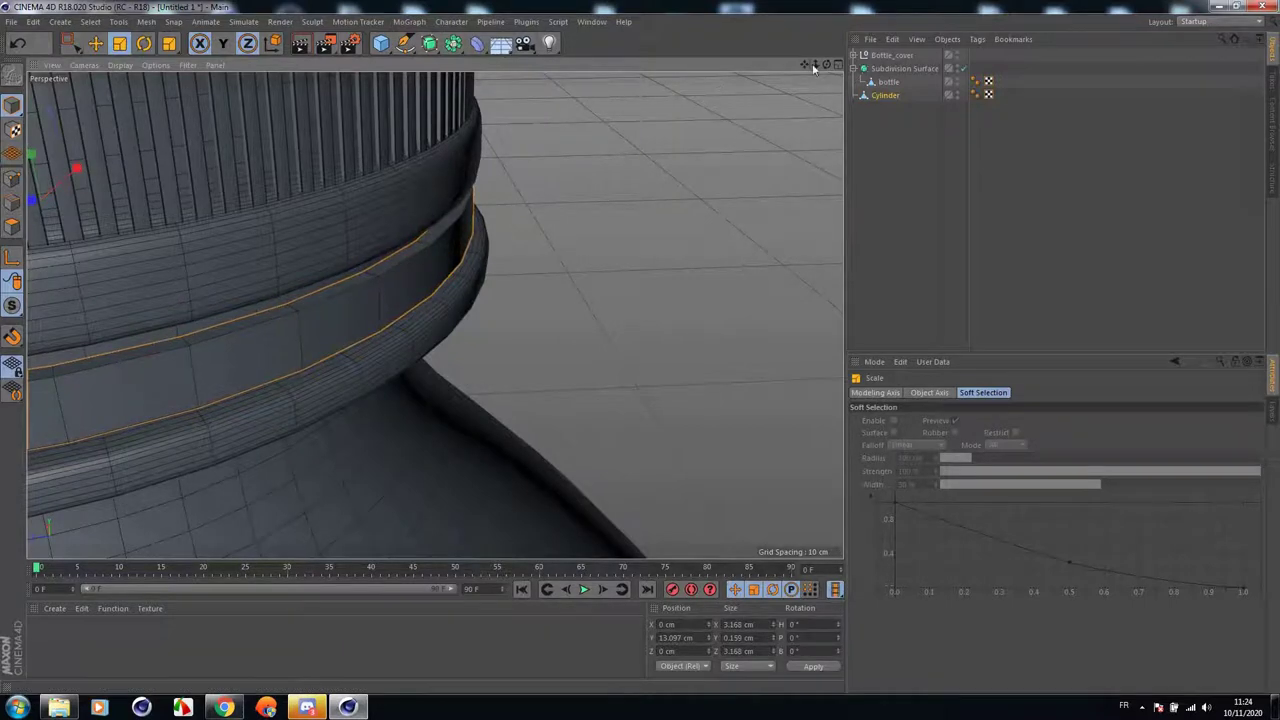
pyautogui.moveTo(815, 65); pyautogui.dragTo(637, 350)
pyautogui.keyDown('alt'); pyautogui.moveTo(435, 315); pyautogui.dragTo(435, 315); pyautogui.keyUp('alt')
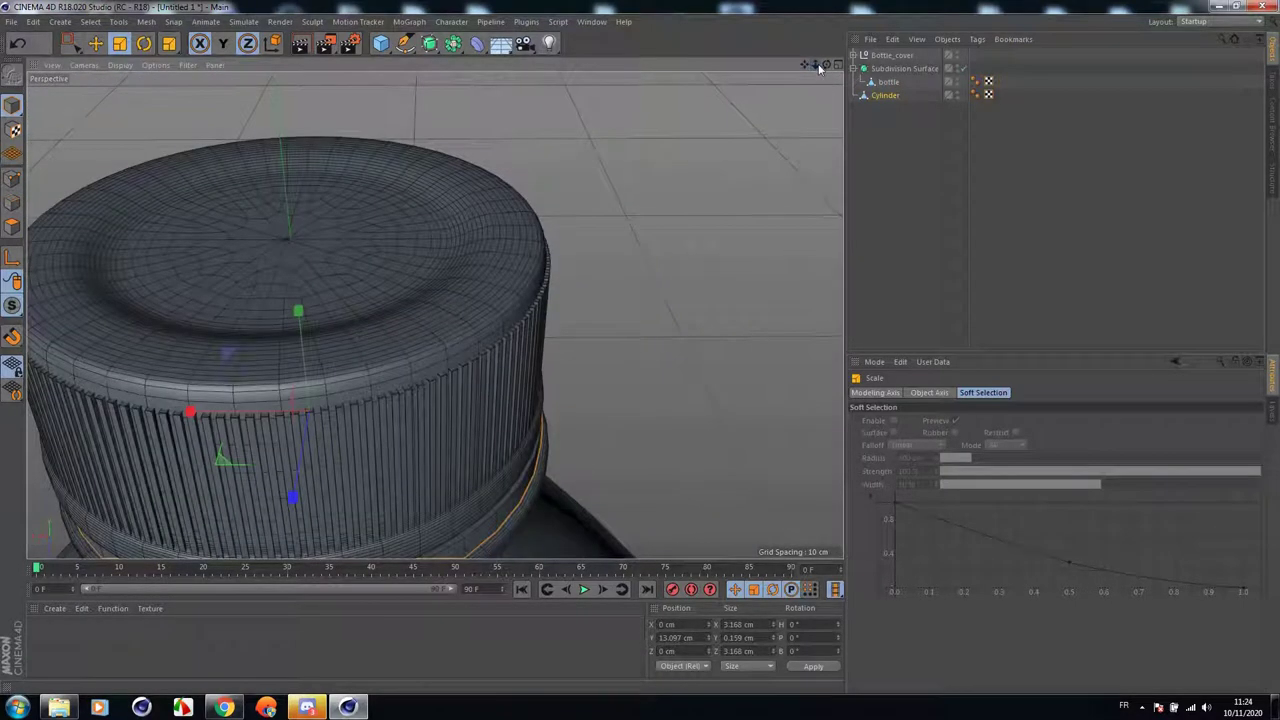
pyautogui.moveTo(826, 65); pyautogui.dragTo(436, 314)
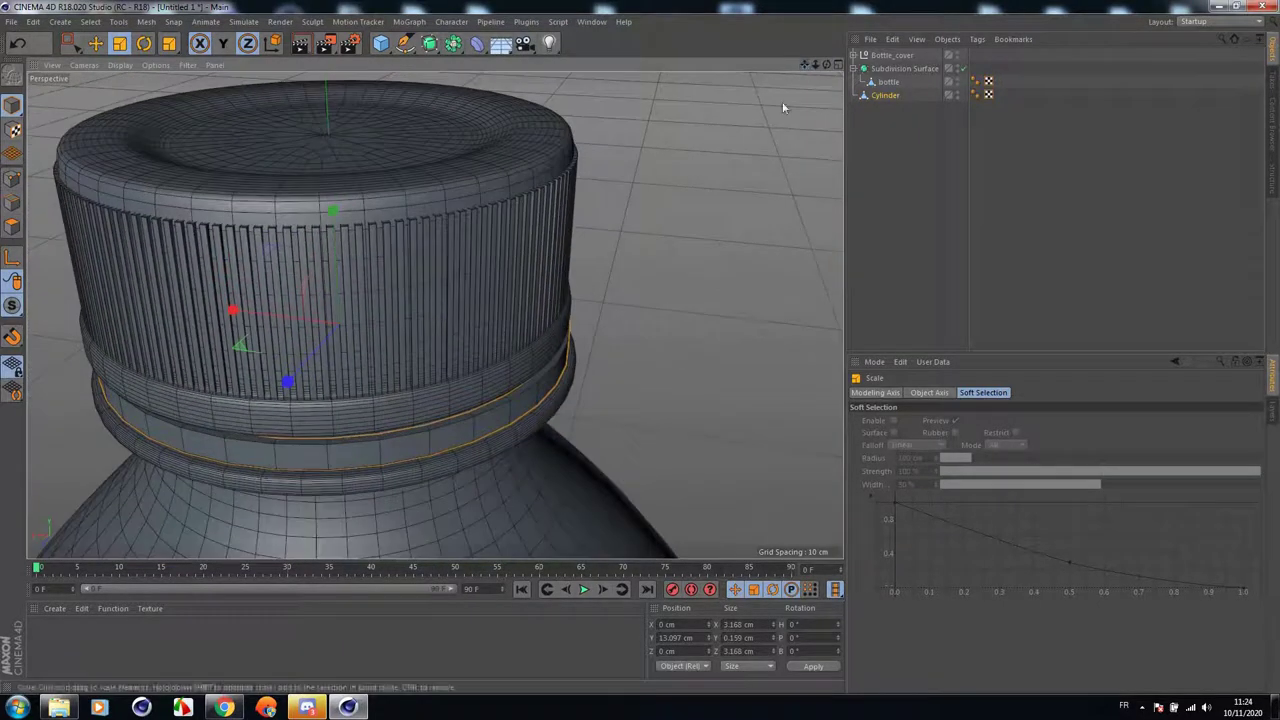
# Try smoothing the Cylinder band with a Subdivision Surface.
pyautogui.keyDown('alt'); pyautogui.click(430, 43); pyautogui.keyUp('alt')
pyautogui.scroll(6, 466, 377)
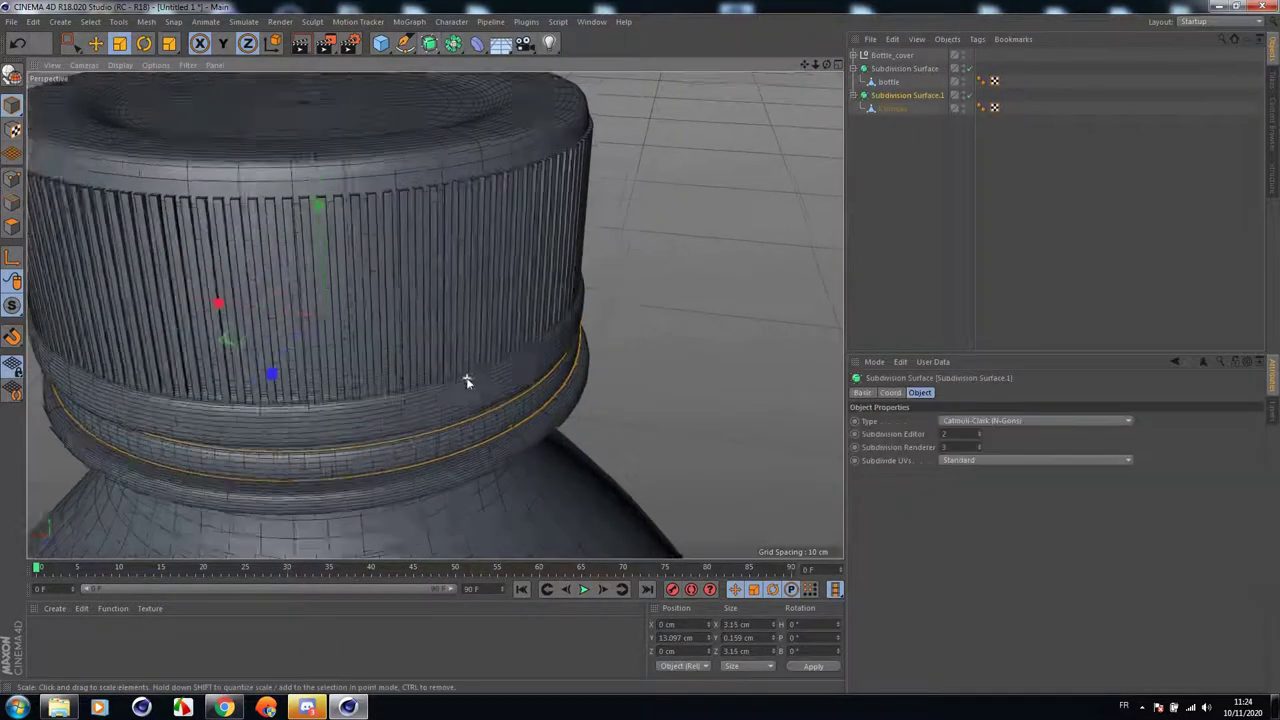
pyautogui.scroll(2, 512, 420)
pyautogui.moveTo(827, 65)
pyautogui.mouseDown()
pyautogui.moveTo(434, 314)
pyautogui.moveTo(643, 352)
pyautogui.moveTo(803, 68)
pyautogui.mouseUp()
pyautogui.scroll(2, 618, 395)
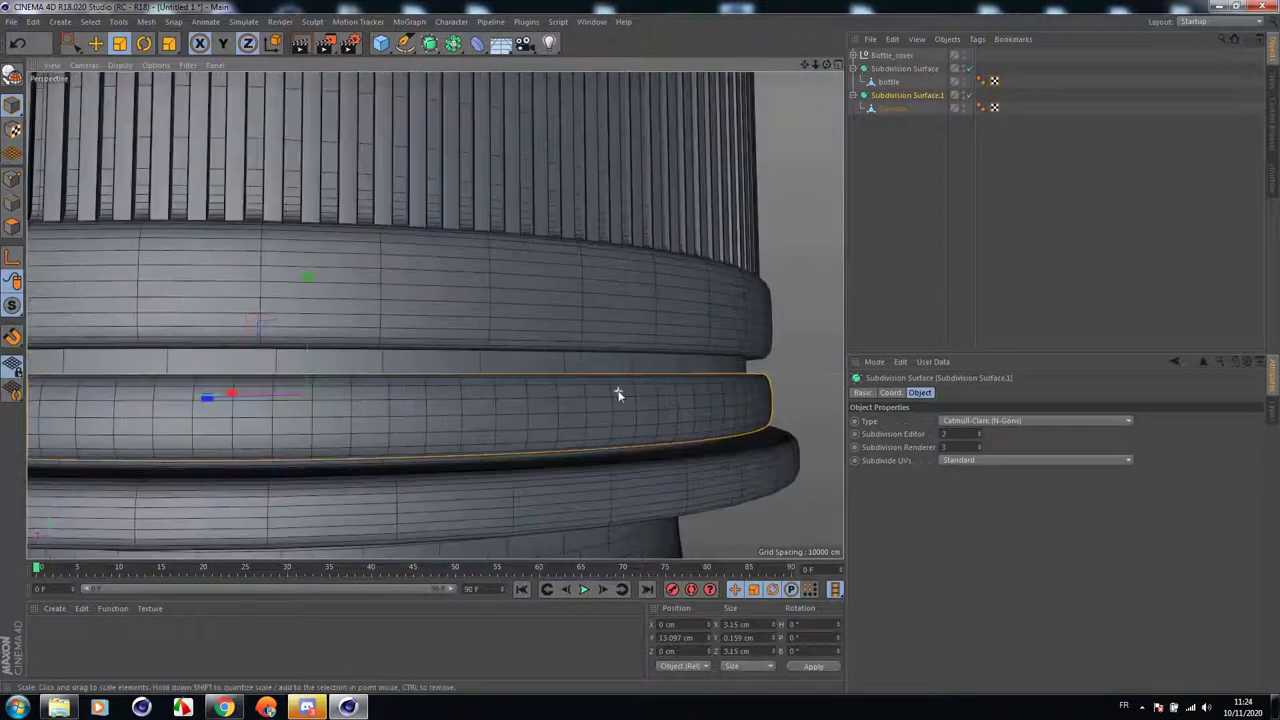
pyautogui.click(17, 45)
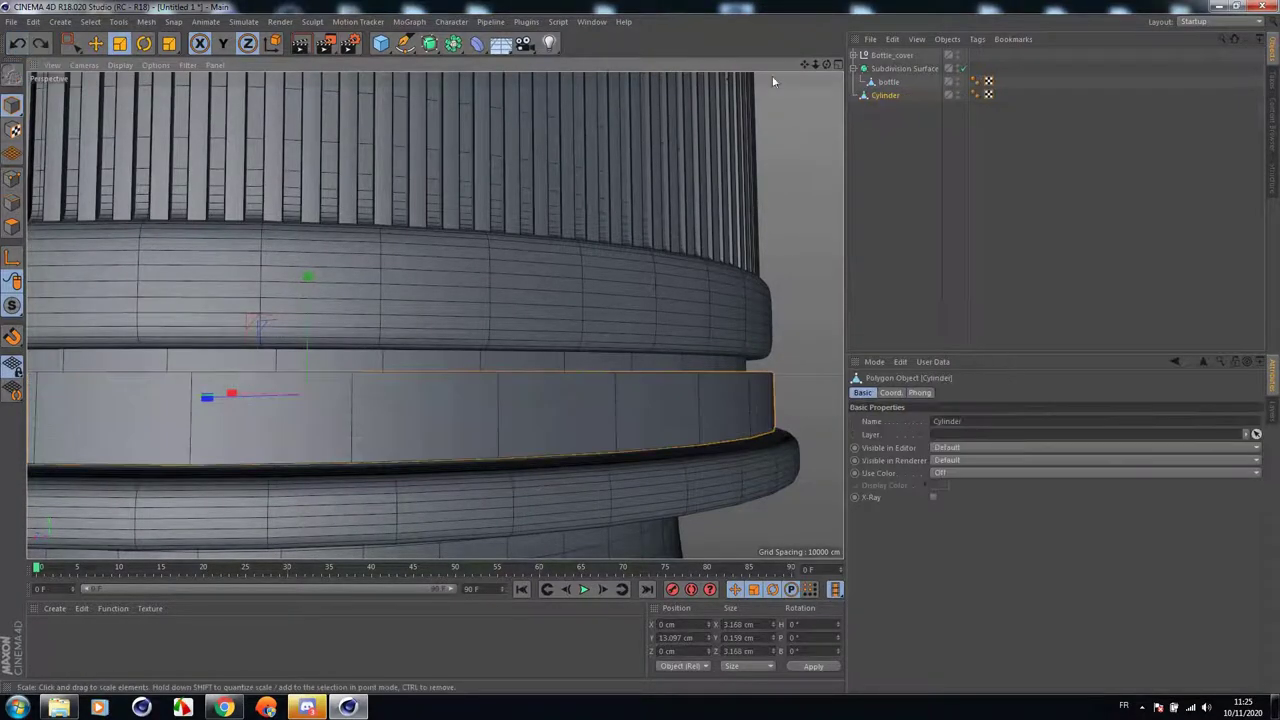
# Select the inner and outer edge loops along the band's top and bottom, and activate Bevel in Chamfer mode for them.
pyautogui.moveTo(827, 65); pyautogui.dragTo(434, 314)
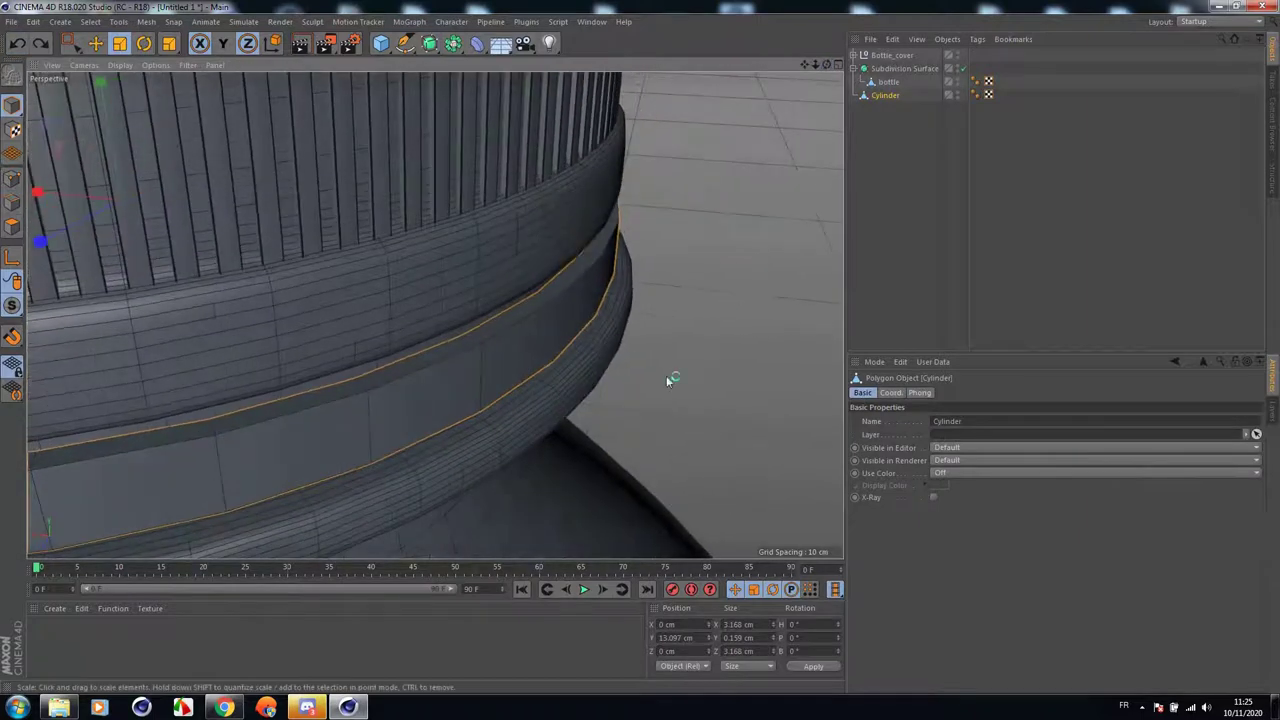
pyautogui.click(12, 203)
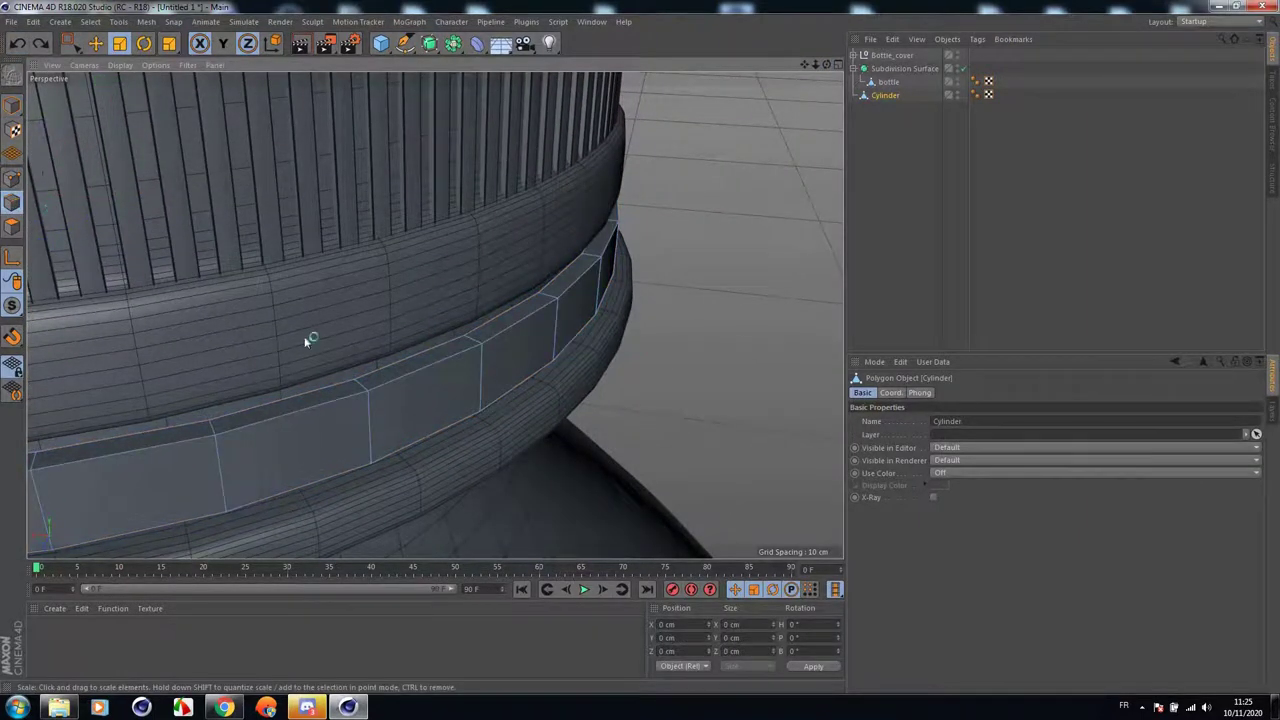
pyautogui.doubleClick(479, 340)
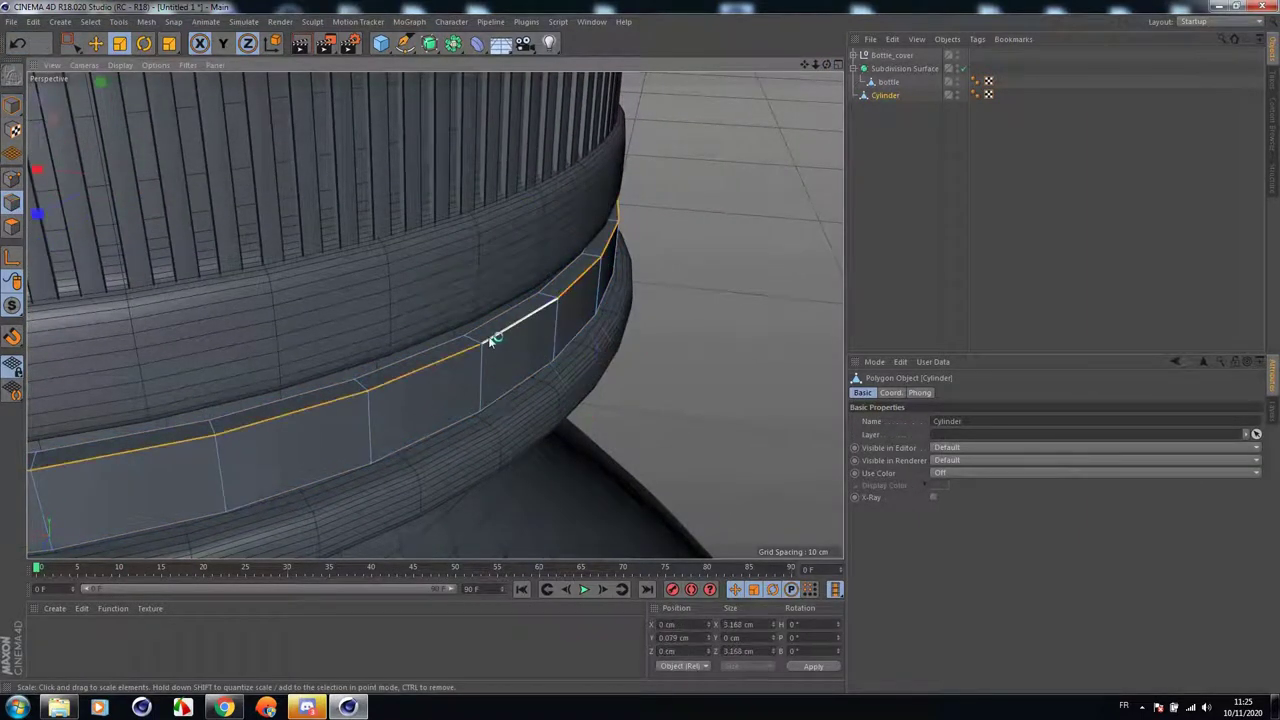
pyautogui.keyDown('shift'); pyautogui.doubleClick(527, 378); pyautogui.keyUp('shift')
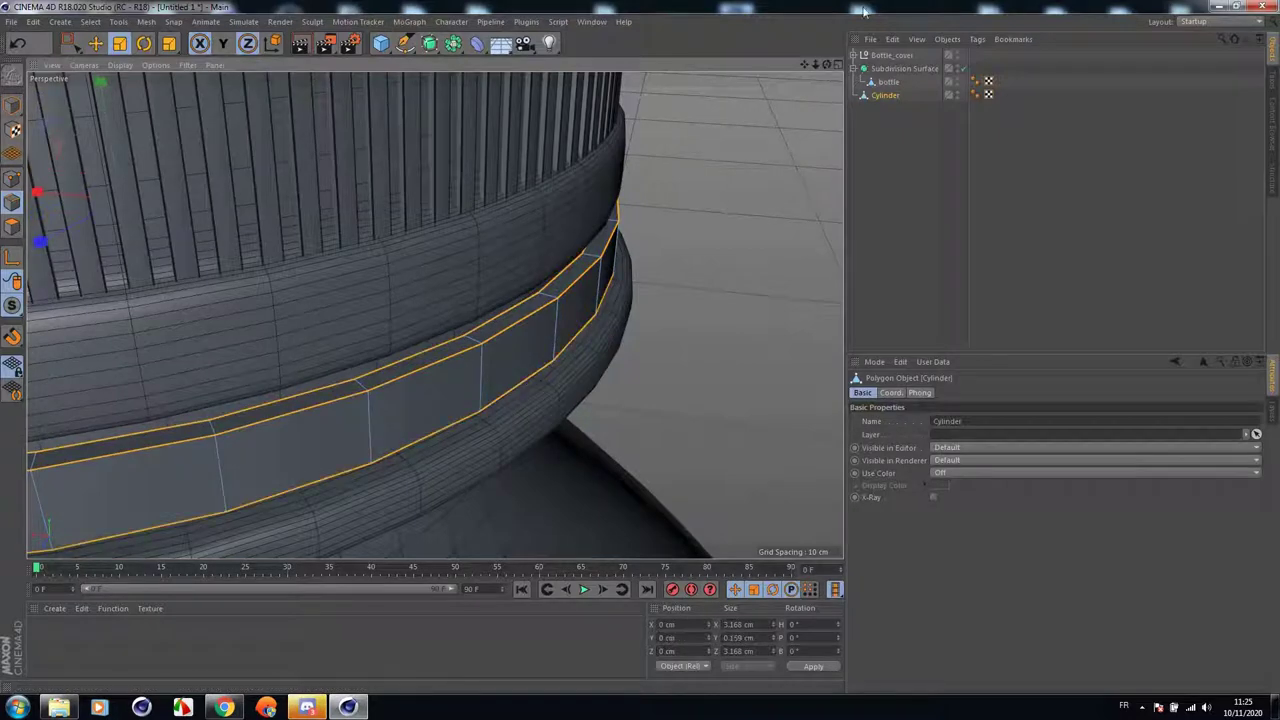
pyautogui.moveTo(827, 65); pyautogui.dragTo(827, 12)
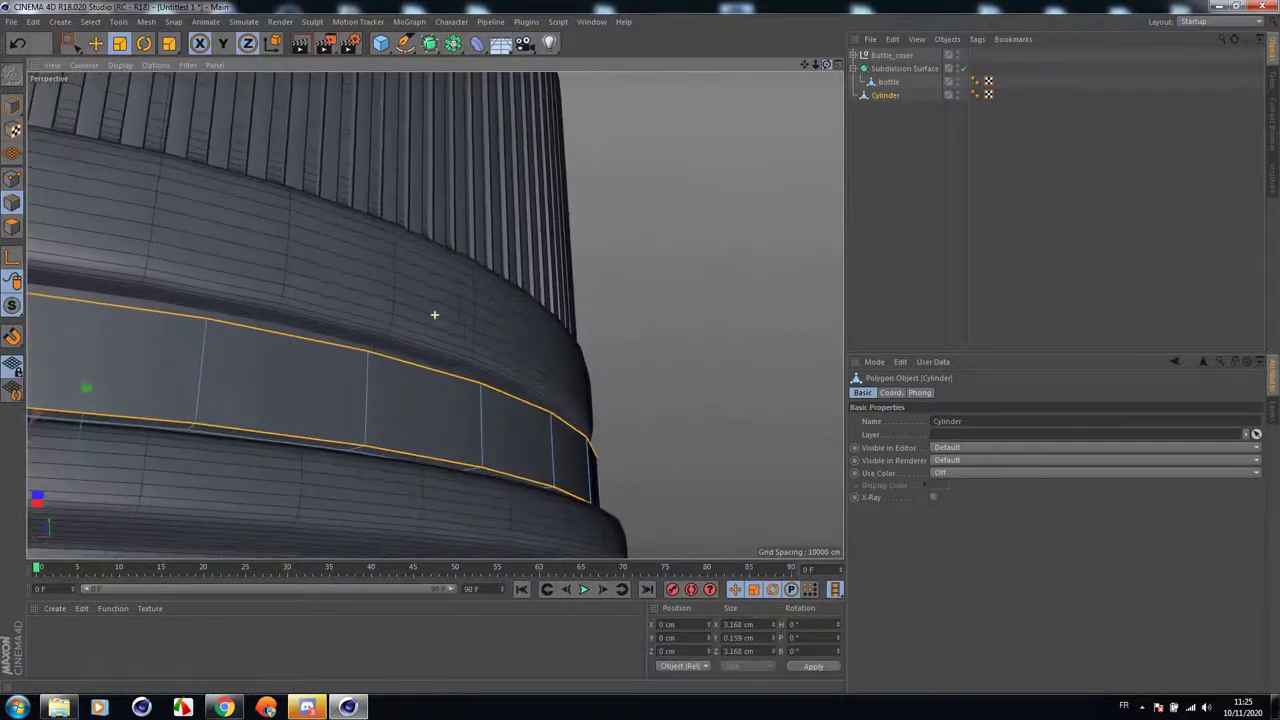
pyautogui.keyDown('alt'); pyautogui.moveTo(434, 315); pyautogui.dragTo(431, 441); pyautogui.keyUp('alt')
pyautogui.keyDown('shift'); pyautogui.doubleClick(390, 464); pyautogui.keyUp('shift')
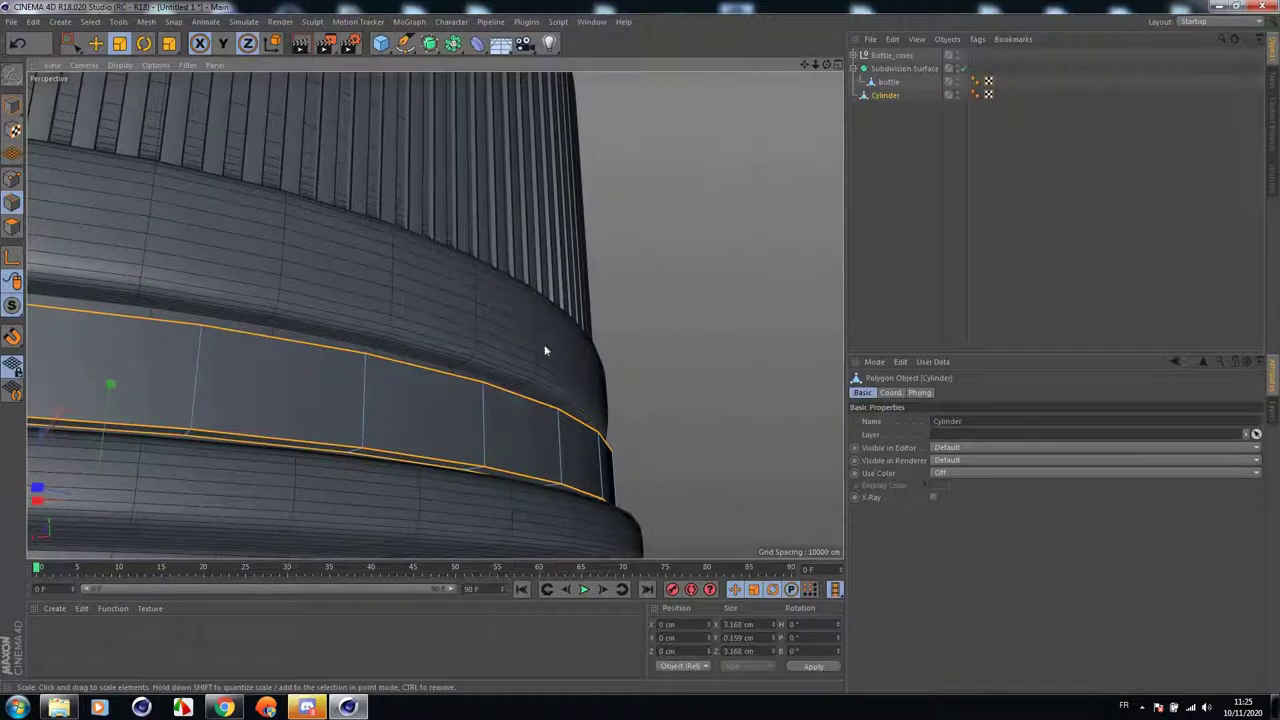
pyautogui.rightClick(580, 294)
pyautogui.click(640, 580)
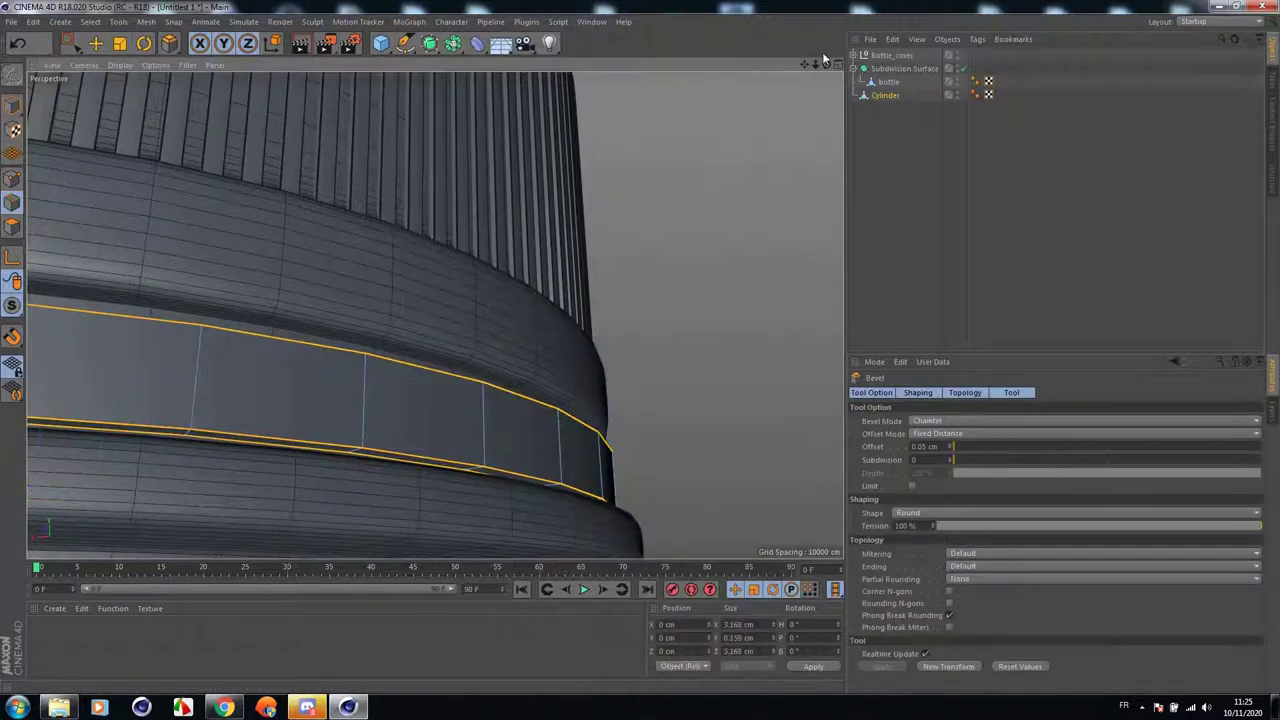
pyautogui.moveTo(826, 62); pyautogui.dragTo(621, 151)
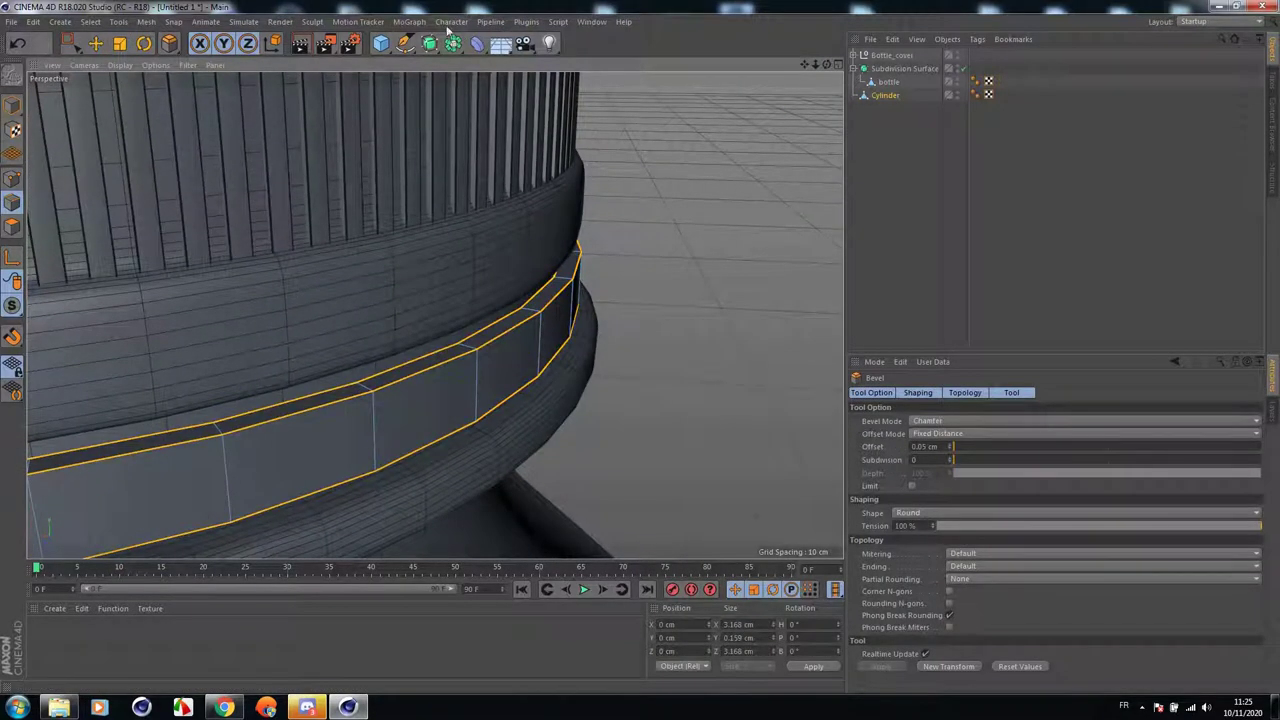
# Place the Cylinder band under a new Subdivision Surface and reselect the Cylinder mesh.
pyautogui.keyDown('alt'); pyautogui.click(430, 44); pyautogui.keyUp('alt')
pyautogui.scroll(3, 455, 260)
pyautogui.click(886, 108)
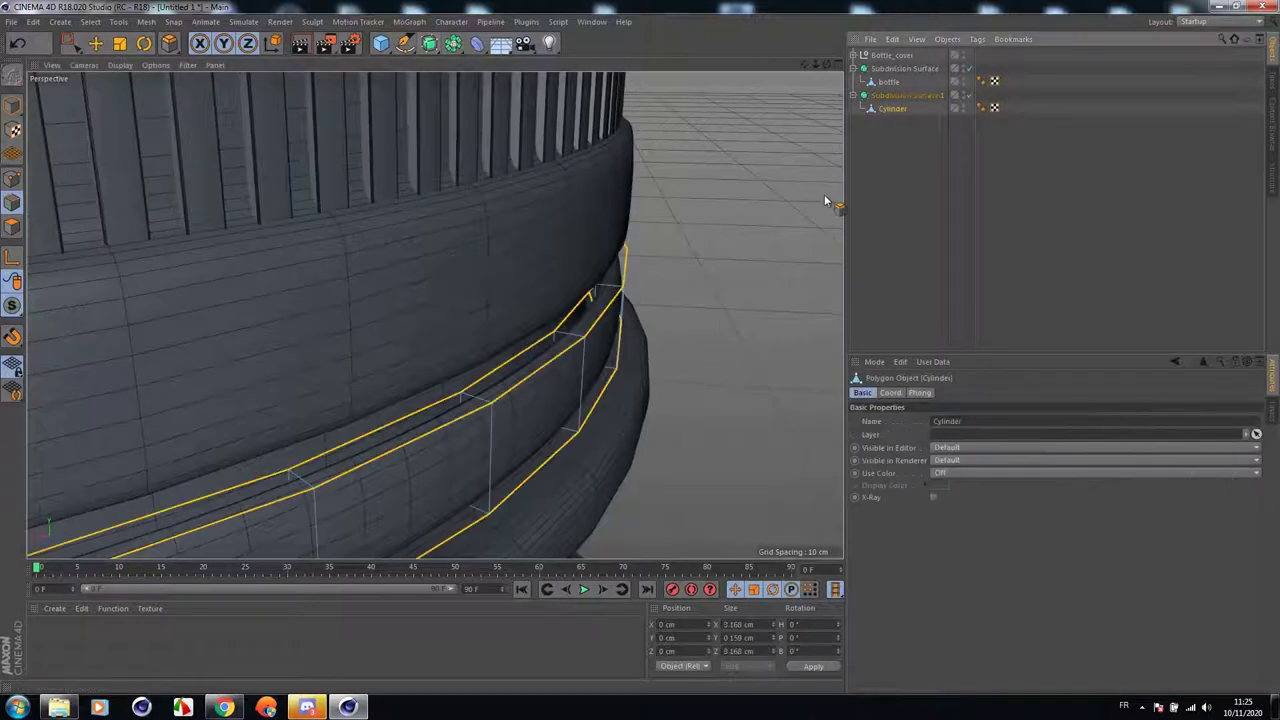
# Try beveling the band's selected edge loops while its Subdivision Surface is active.
pyautogui.scroll(2, 626, 300)
pyautogui.moveTo(630, 313)
pyautogui.mouseDown()
pyautogui.moveTo(675, 313)
pyautogui.moveTo(645, 313)
pyautogui.mouseUp()
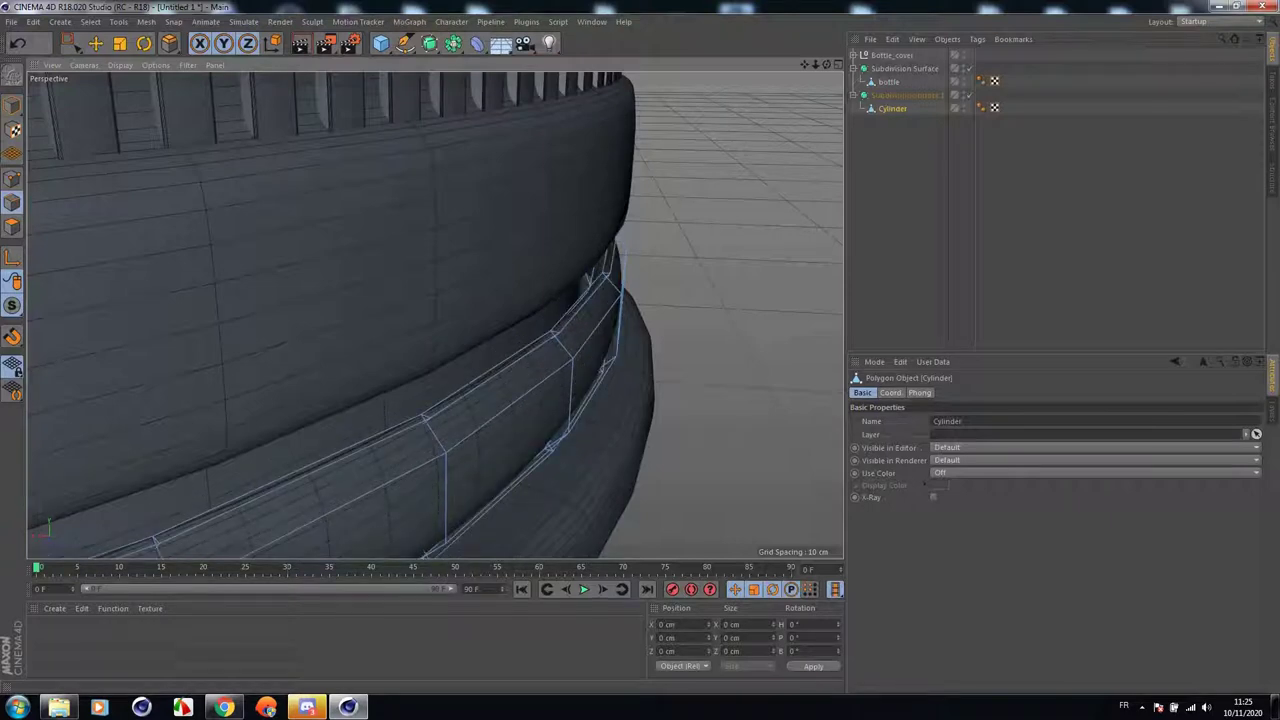
pyautogui.moveTo(408, 192); pyautogui.dragTo(404, 192)
pyautogui.click(18, 46)
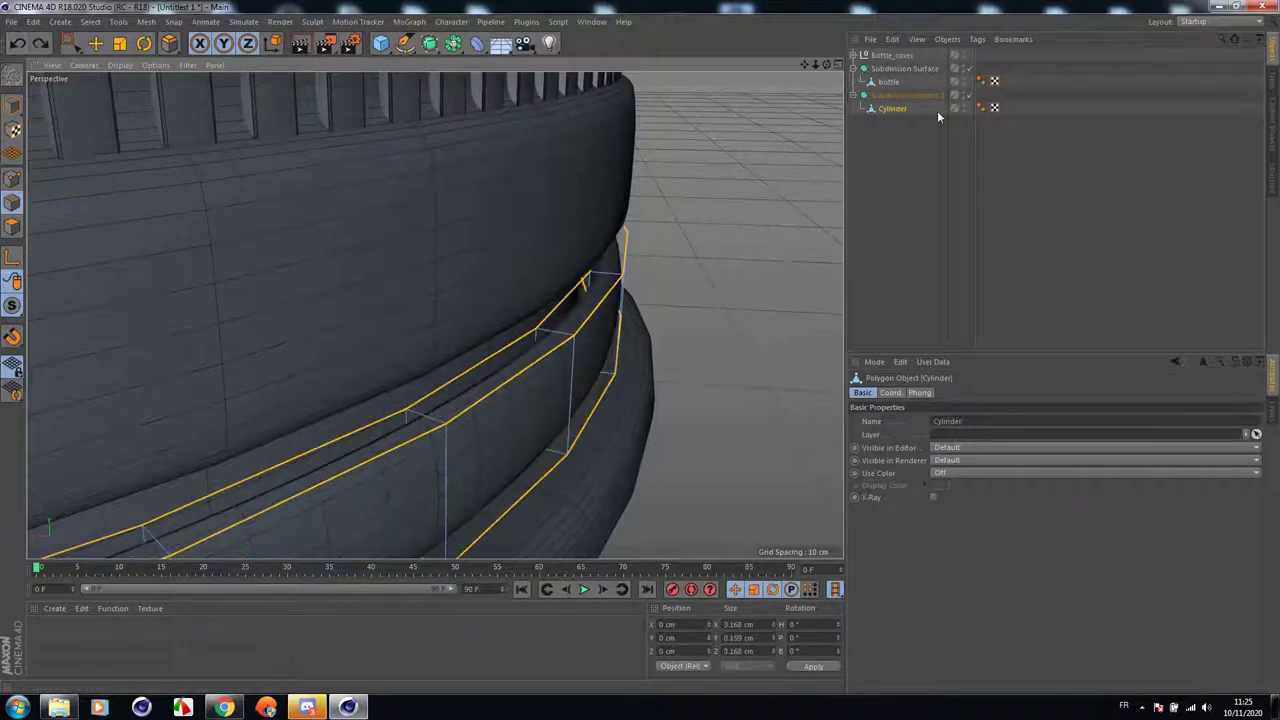
# Bevel the band's selected edge loops very slightly with its Subdivision Surface turned off, and turn the smoothing back on.
pyautogui.click(969, 94)
pyautogui.scroll(3, 620, 330)
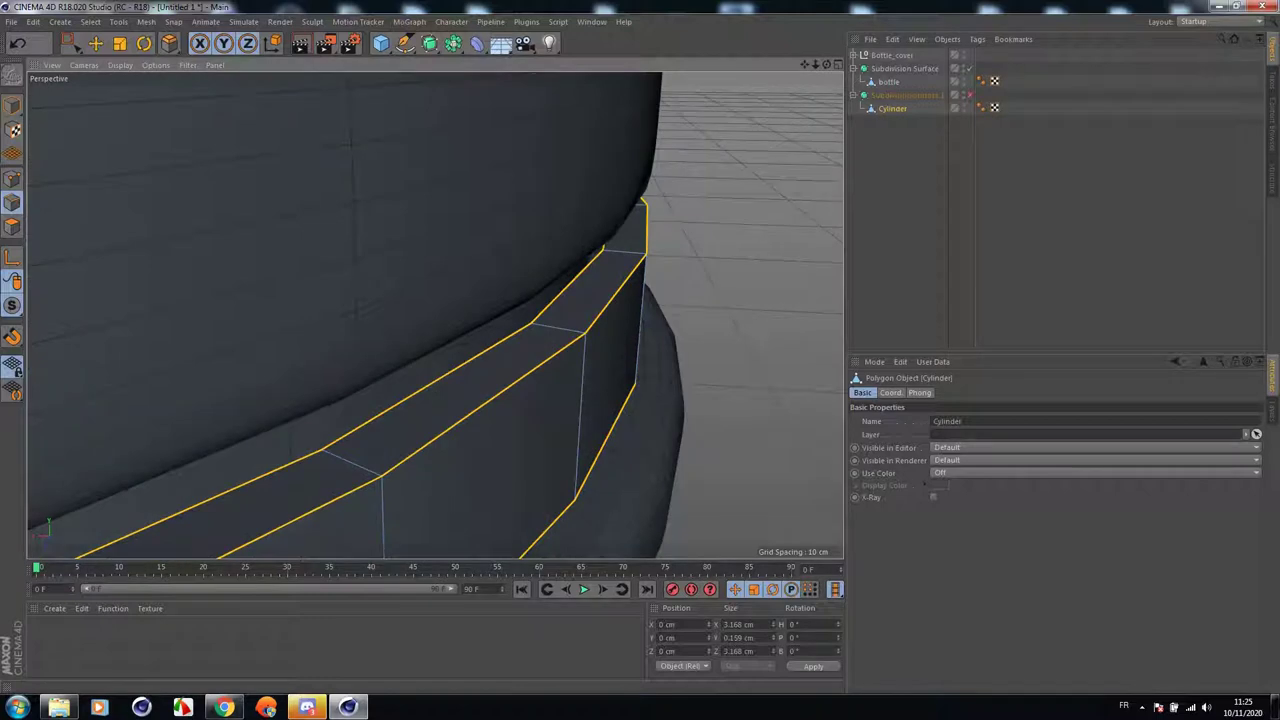
pyautogui.moveTo(617, 324); pyautogui.dragTo(621, 324)
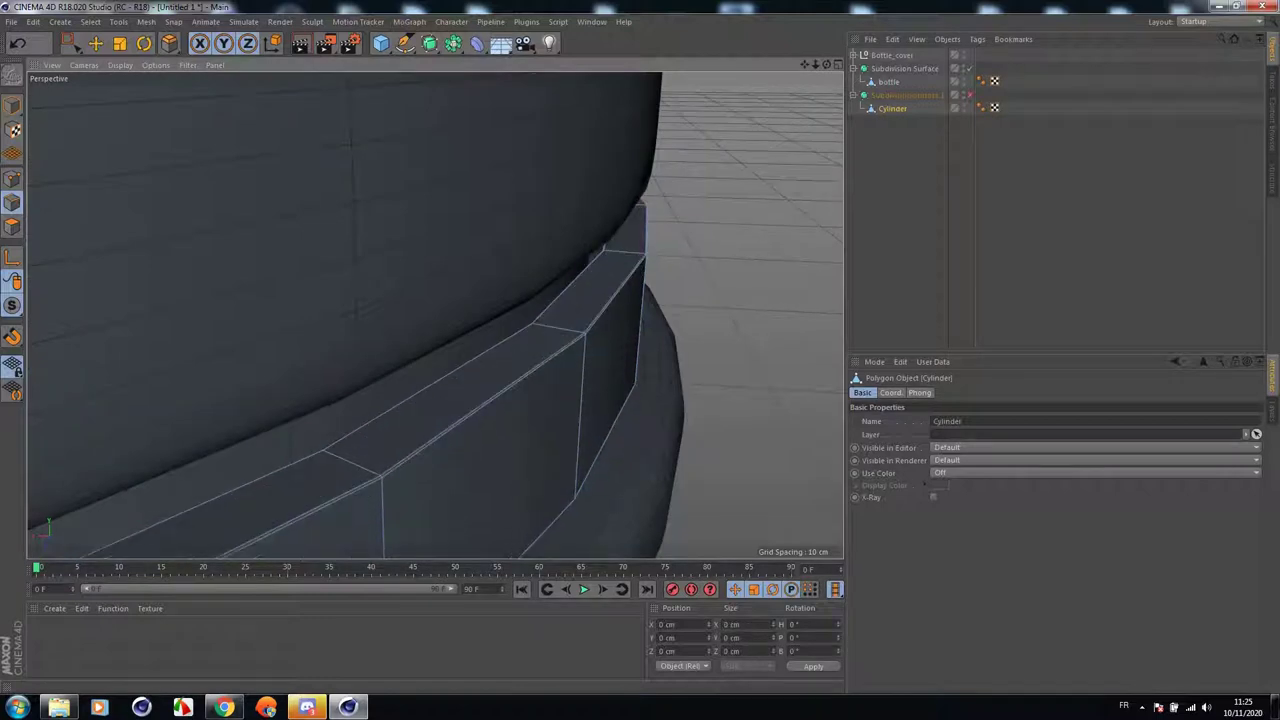
pyautogui.hotkey('ctrl', 'z')
pyautogui.click(969, 95)
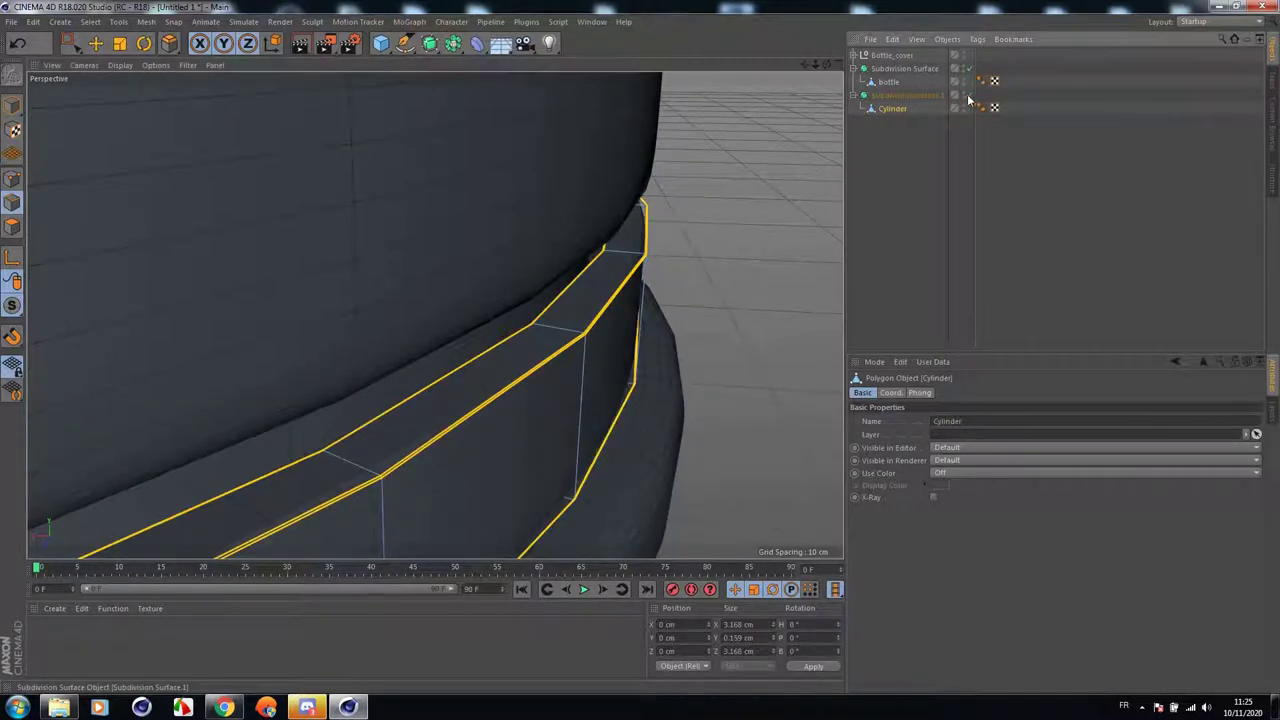
# Render the active view to check the smoothed band below the cap.
pyautogui.scroll(-3, 529, 249)
pyautogui.click(301, 44)
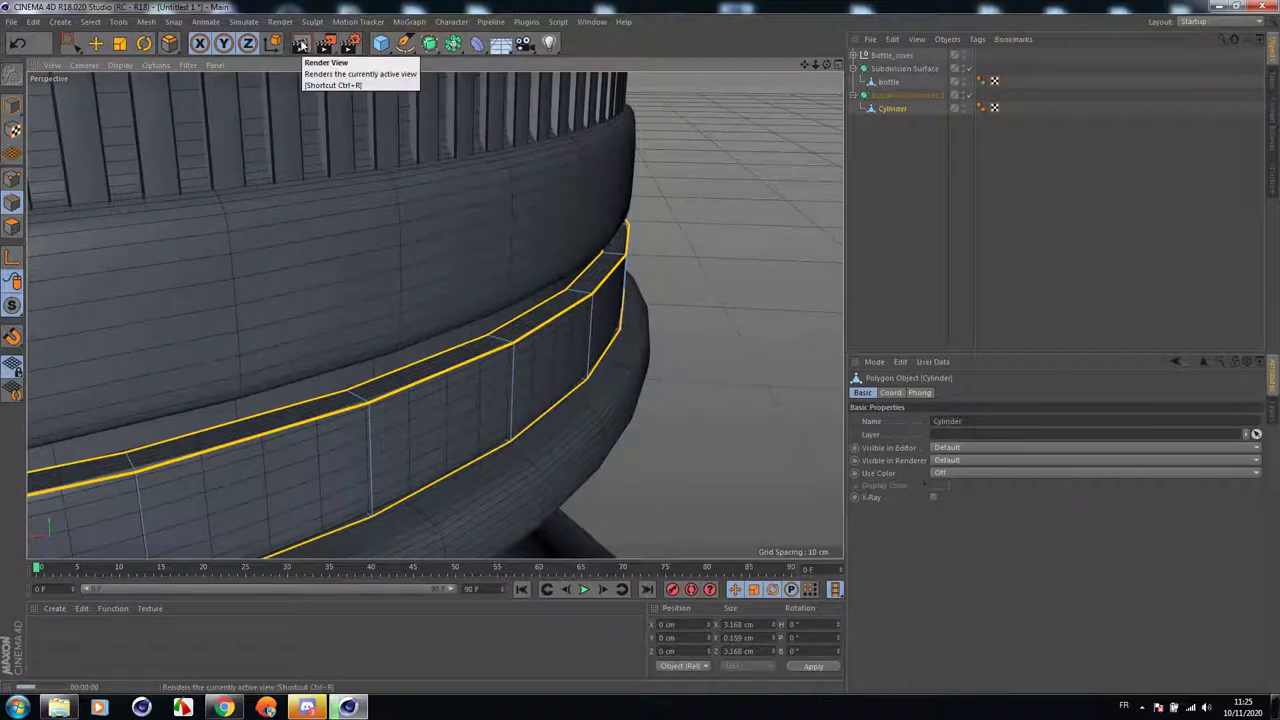
pyautogui.click(301, 44)
pyautogui.moveTo(816, 65); pyautogui.dragTo(435, 316)
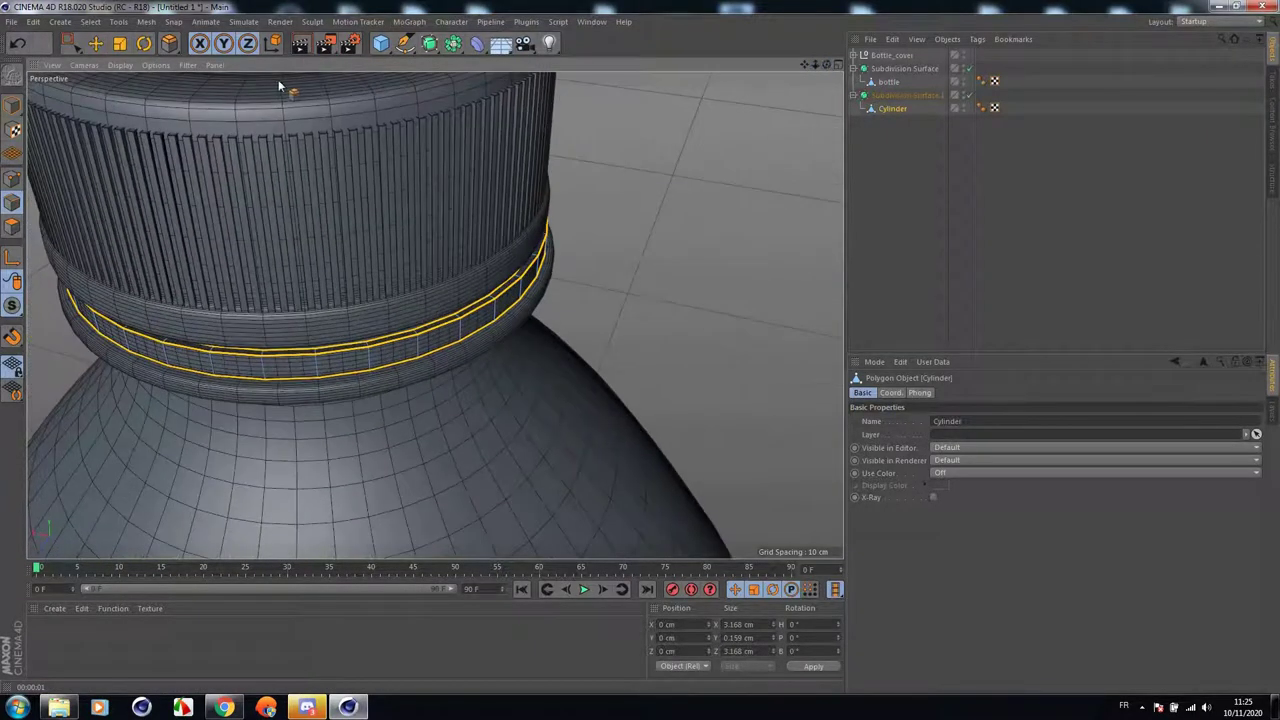
# Loop-select the ring of polygons on the top face of the Cylinder band.
pyautogui.click(12, 227)
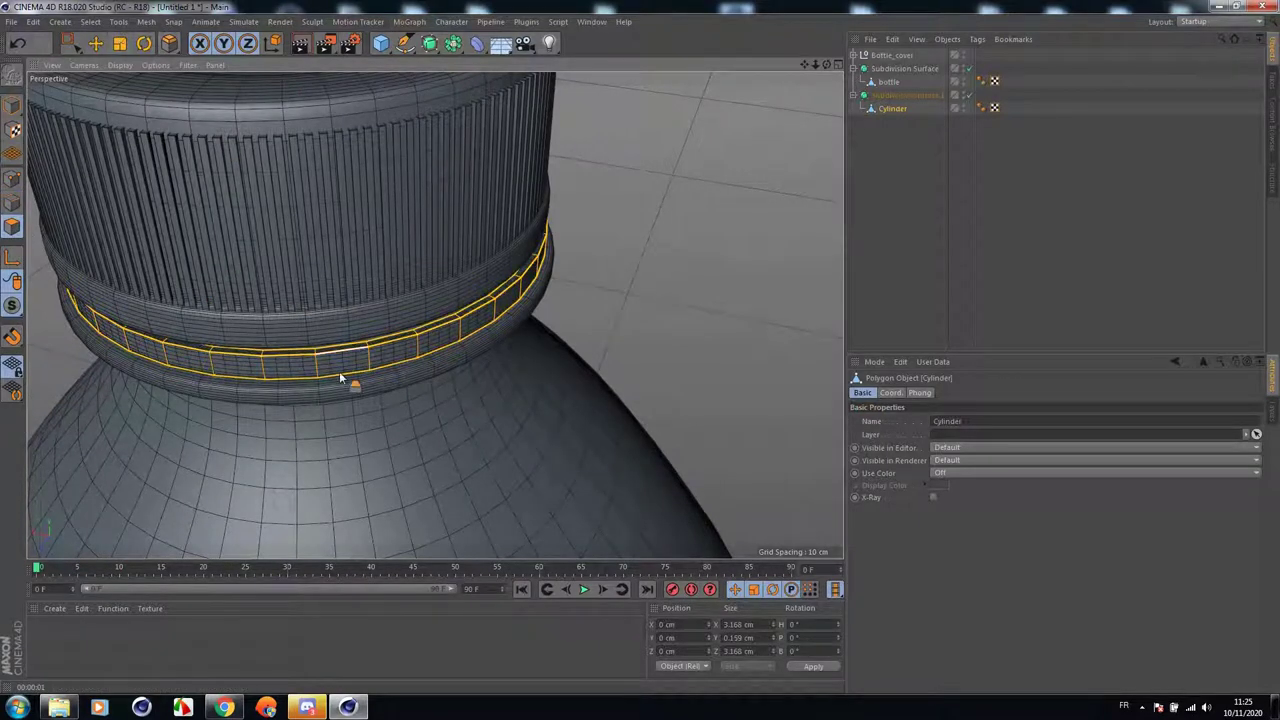
pyautogui.click(167, 40)
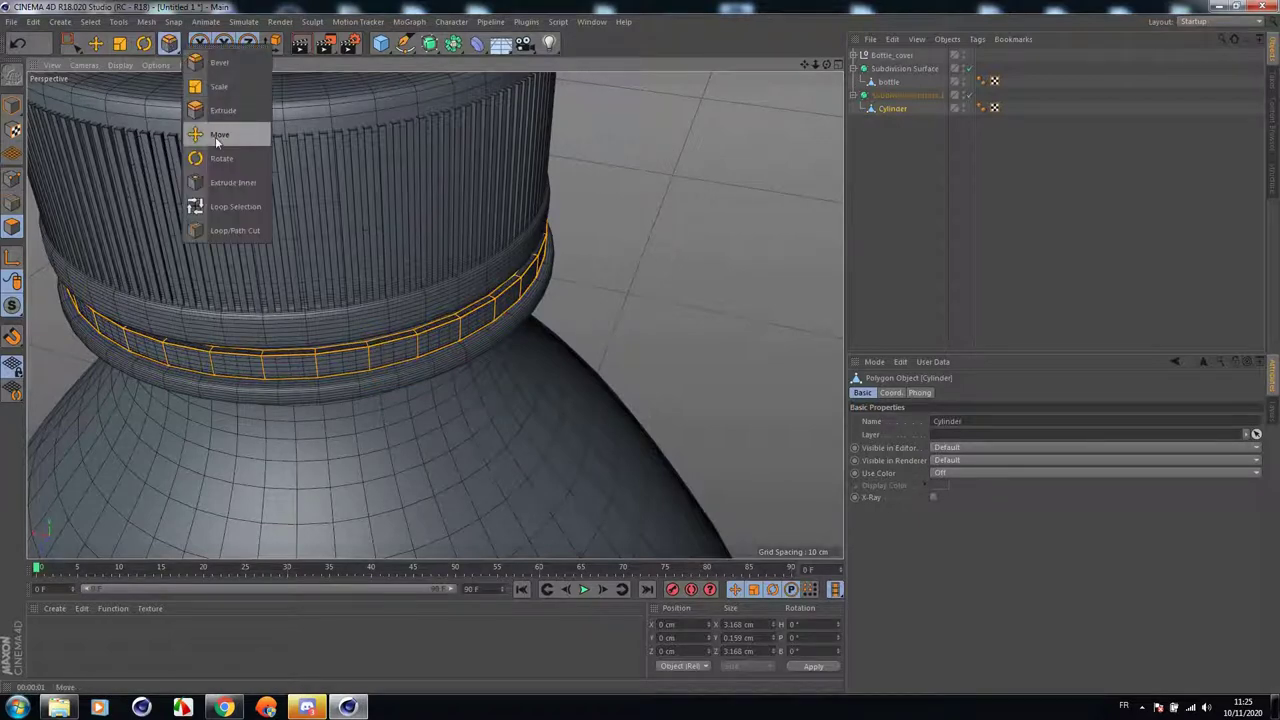
pyautogui.click(220, 206)
pyautogui.scroll(3, 336, 360)
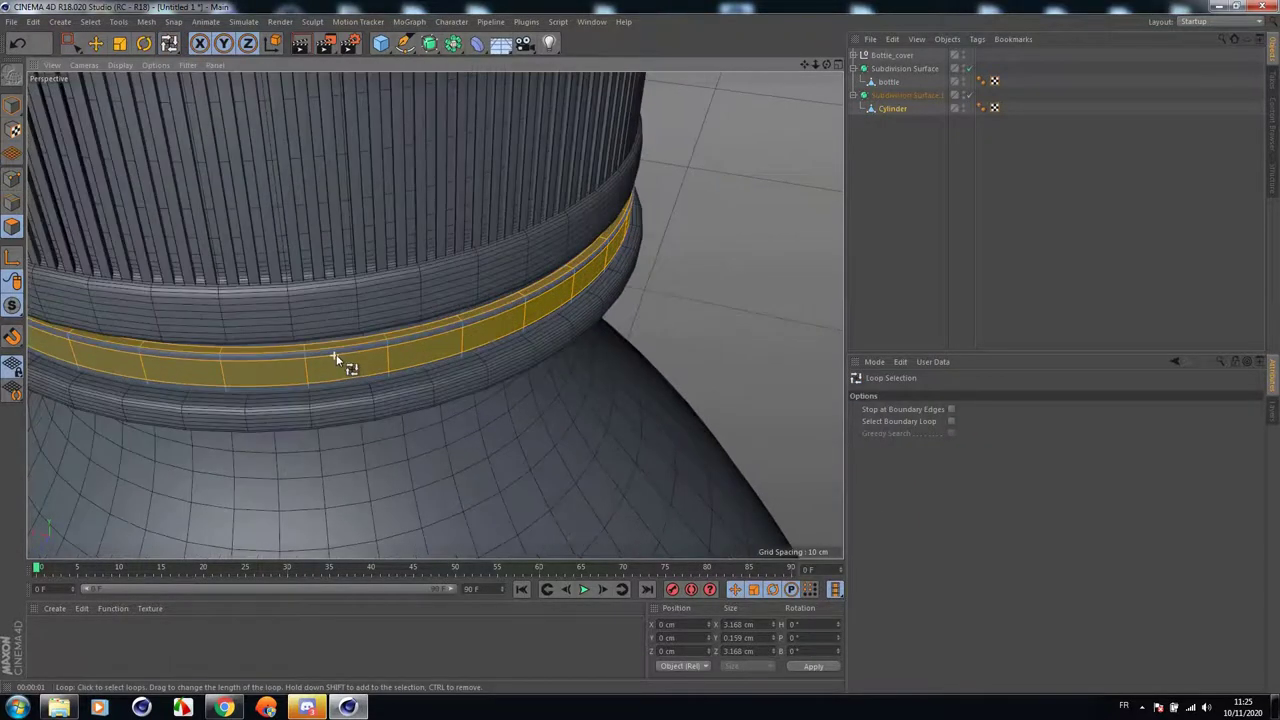
pyautogui.scroll(2, 336, 360)
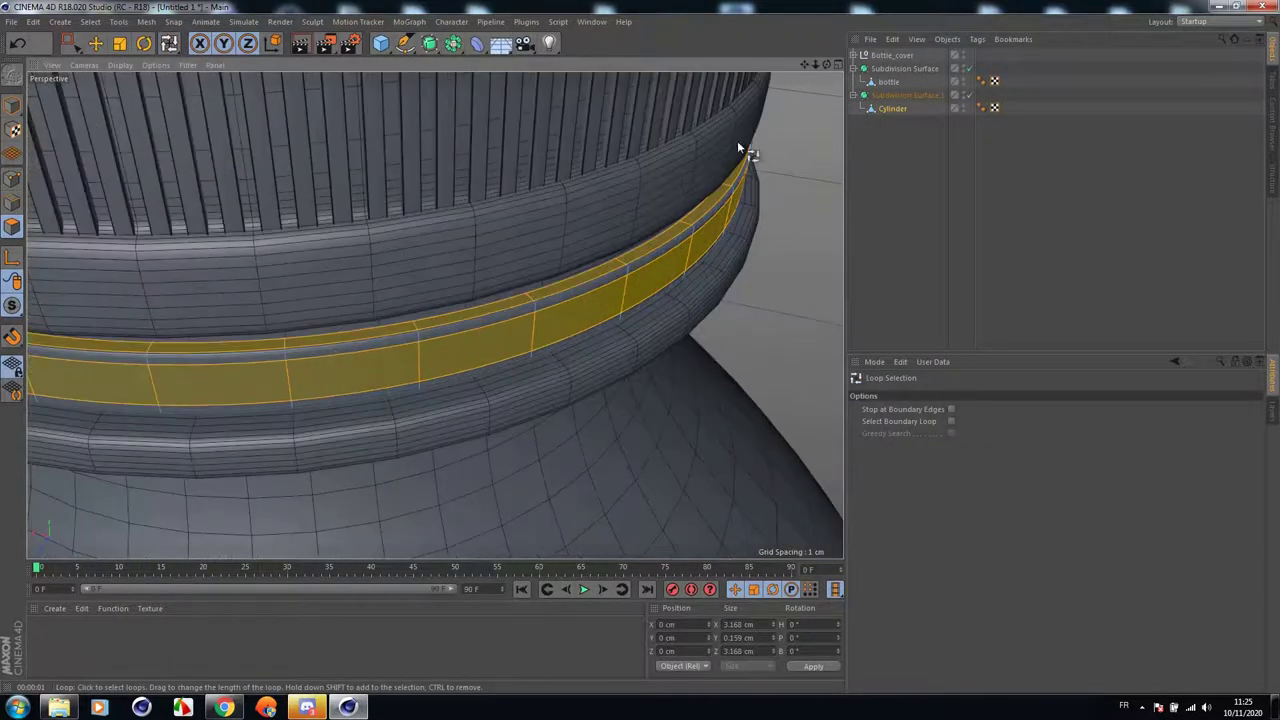
pyautogui.click(687, 220)
# Deselect every second polygon of the top-face ring all the way around the band, leaving evenly spaced polygons selected.
pyautogui.moveTo(819, 64); pyautogui.dragTo(434, 315)
pyautogui.moveTo(815, 65); pyautogui.dragTo(435, 315)
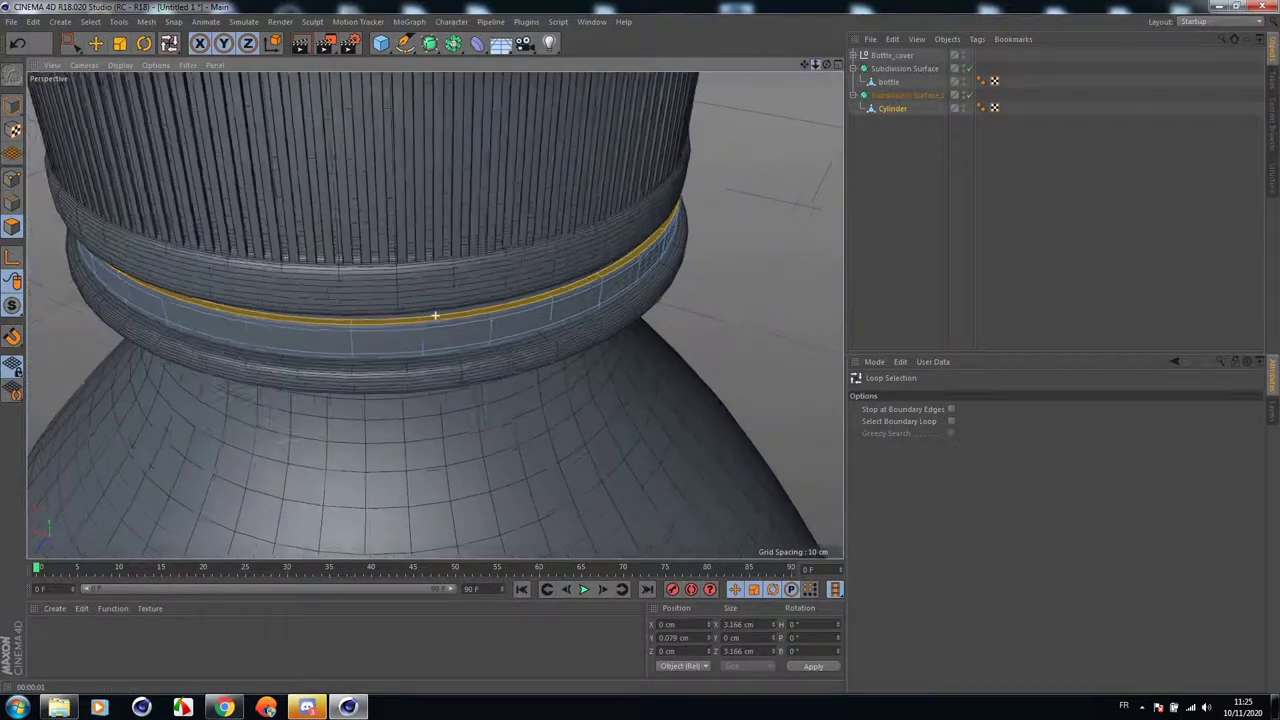
pyautogui.keyDown('alt'); pyautogui.moveTo(435, 315); pyautogui.dragTo(492, 269, button='right'); pyautogui.keyUp('alt')
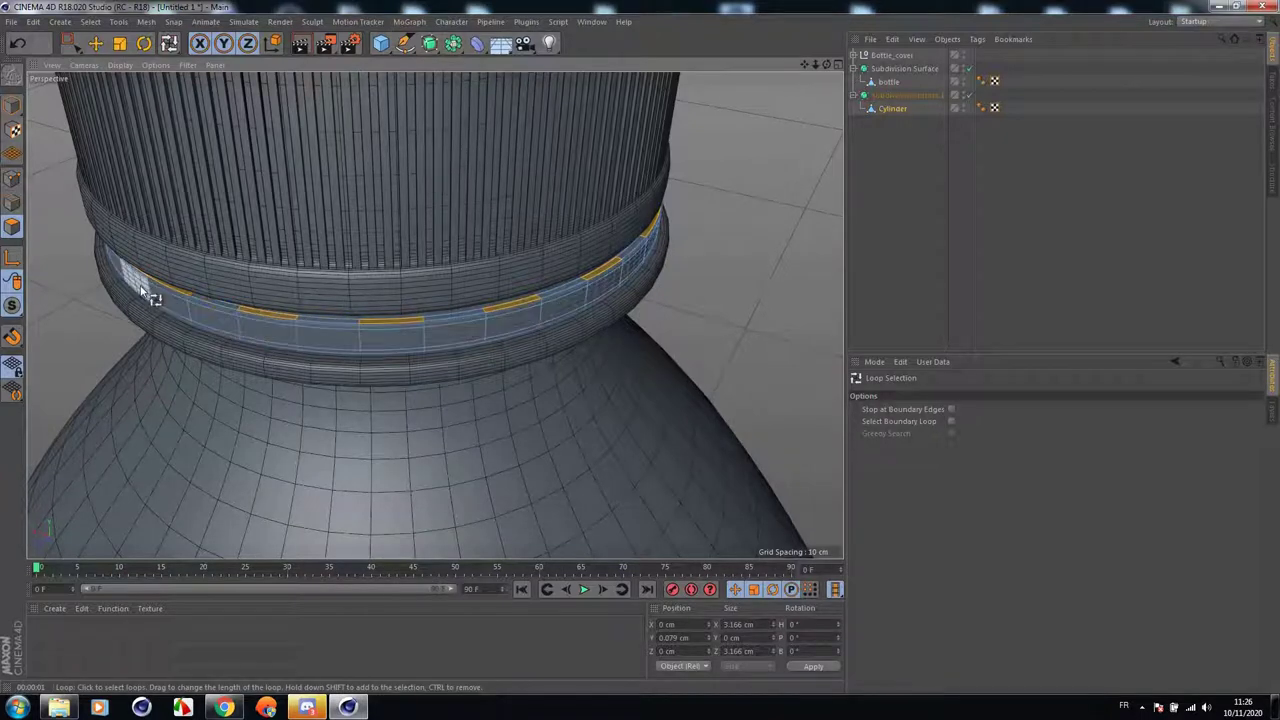
pyautogui.moveTo(816, 65); pyautogui.dragTo(816, 108)
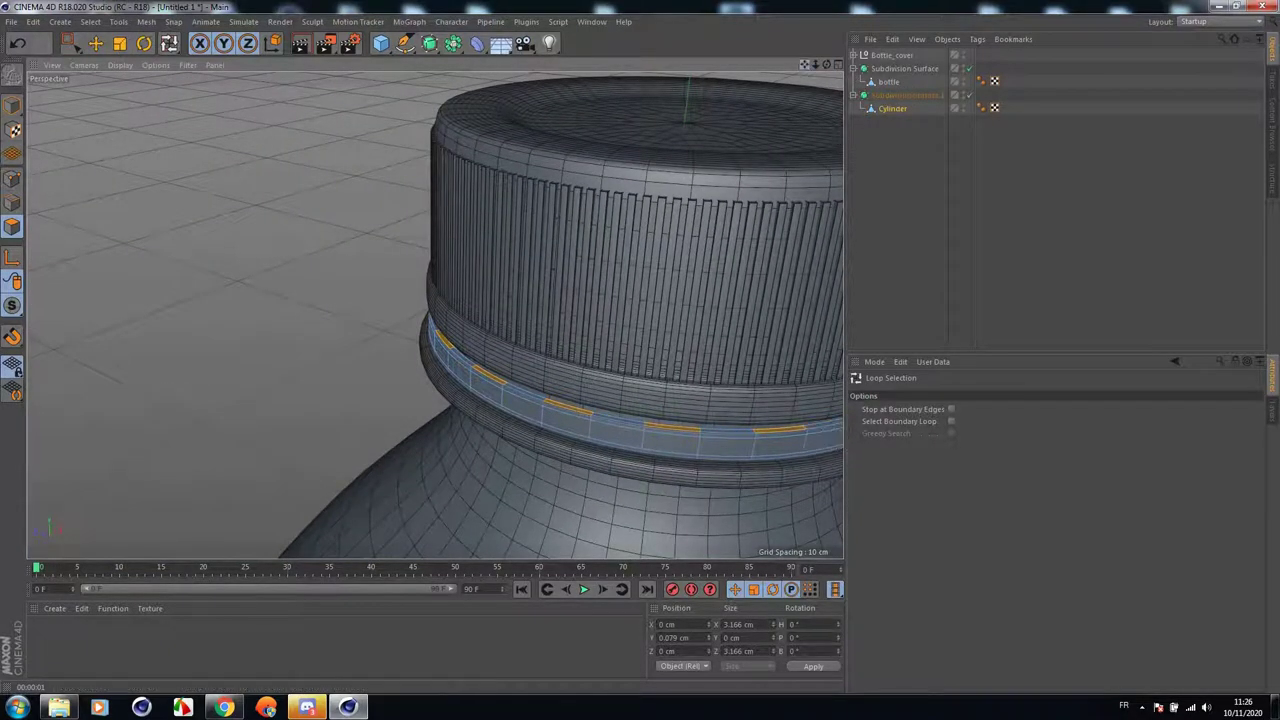
pyautogui.keyDown('alt'); pyautogui.moveTo(836, 360); pyautogui.dragTo(434, 314, button='middle'); pyautogui.keyUp('alt')
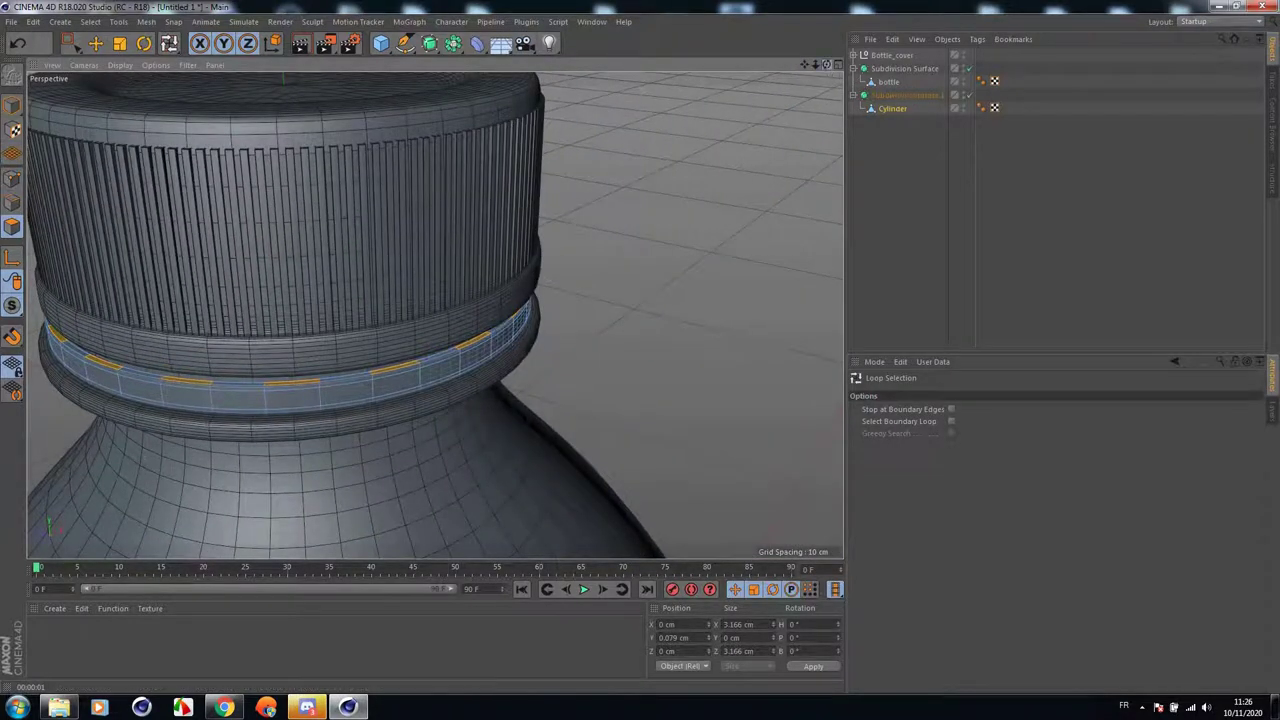
pyautogui.moveTo(827, 65); pyautogui.dragTo(615, 74)
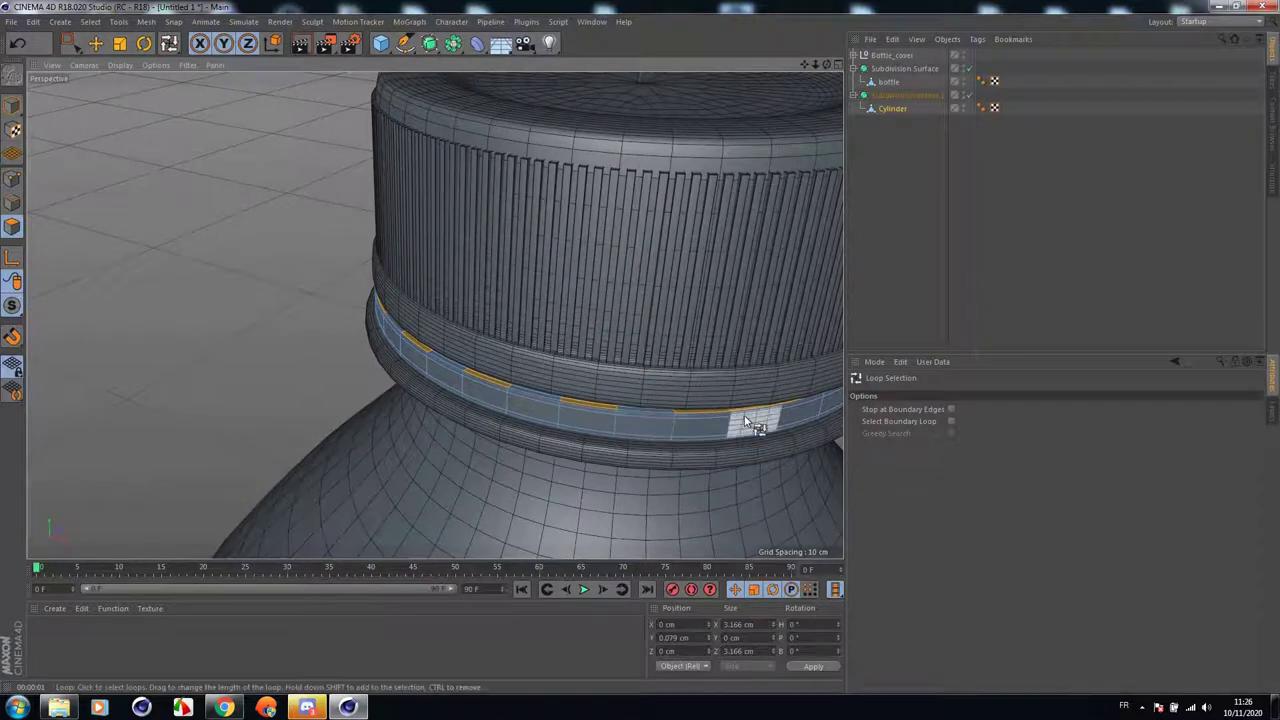
pyautogui.moveTo(804, 66); pyautogui.dragTo(481, 29)
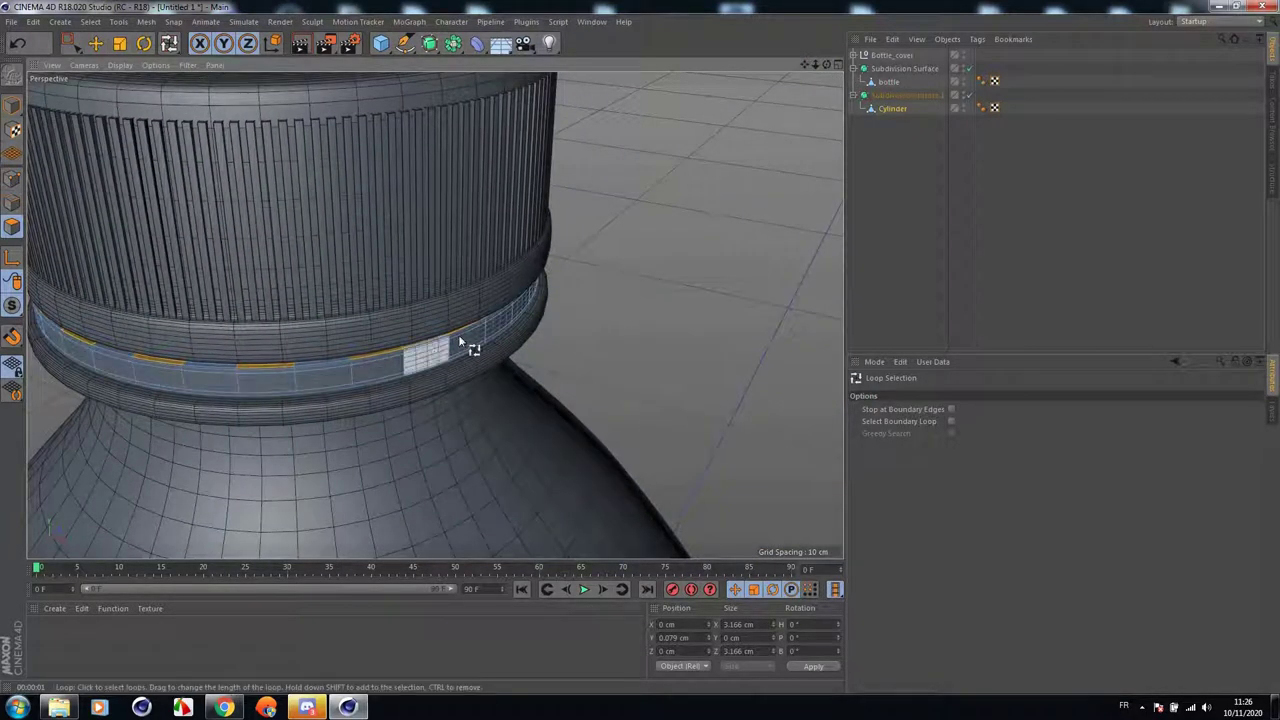
pyautogui.moveTo(815, 64); pyautogui.dragTo(1136, 8)
# Inset the selected alternate top-face polygons slightly with Extrude Inner.
pyautogui.scroll(5, 376, 420)
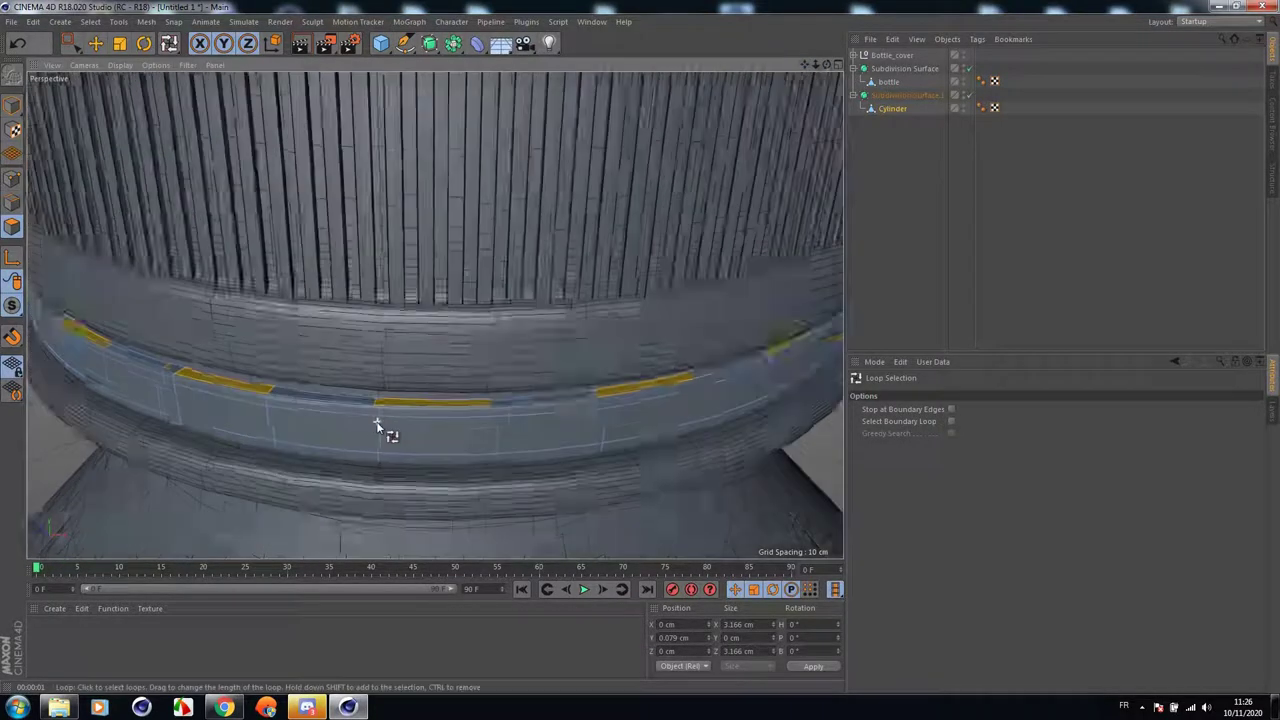
pyautogui.rightClick(360, 418)
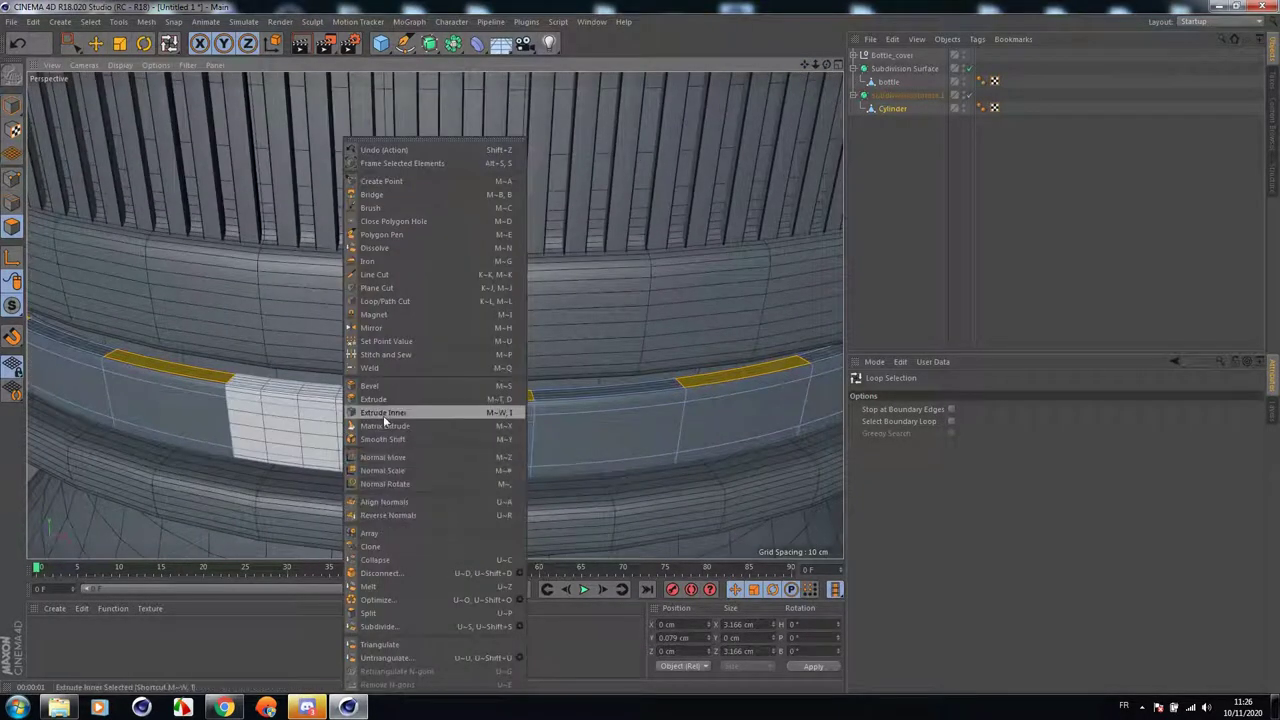
pyautogui.click(383, 416)
pyautogui.scroll(4, 387, 394)
pyautogui.moveTo(424, 346); pyautogui.dragTo(420, 346)
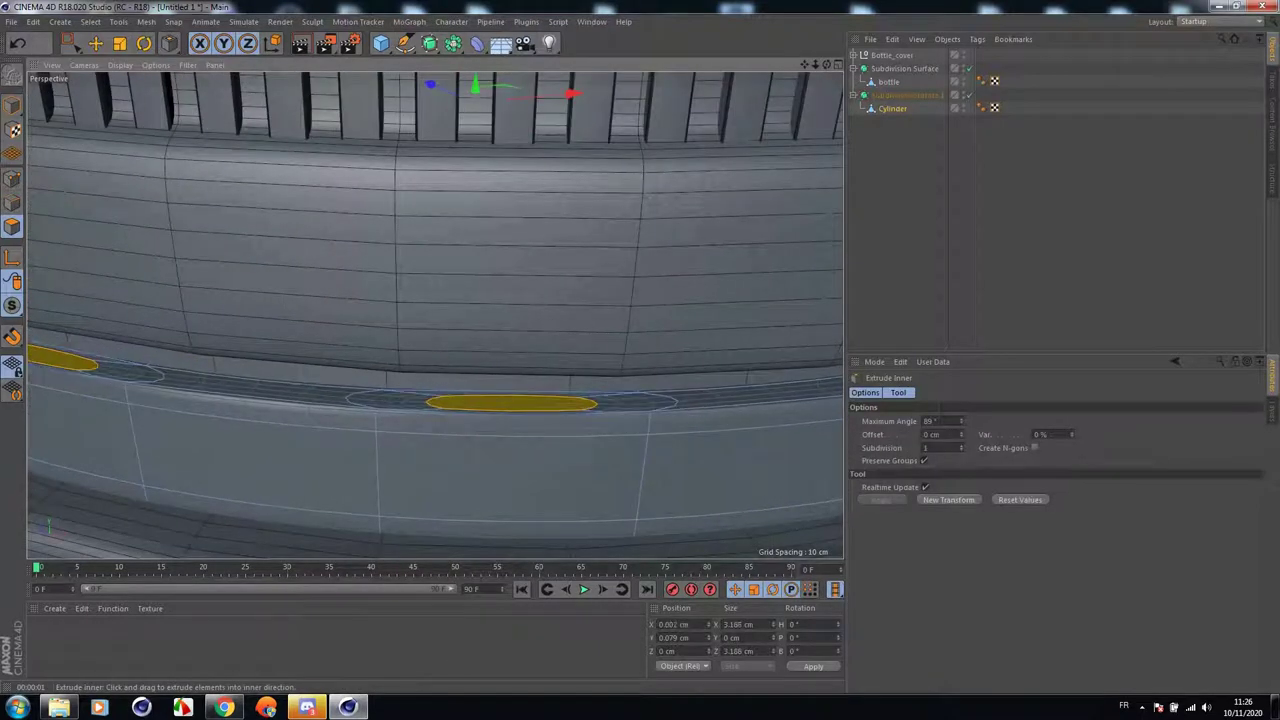
# Extrude the inset polygons upward by 0.02 cm with Create Caps turned off.
pyautogui.rightClick(368, 400)
pyautogui.click(399, 399)
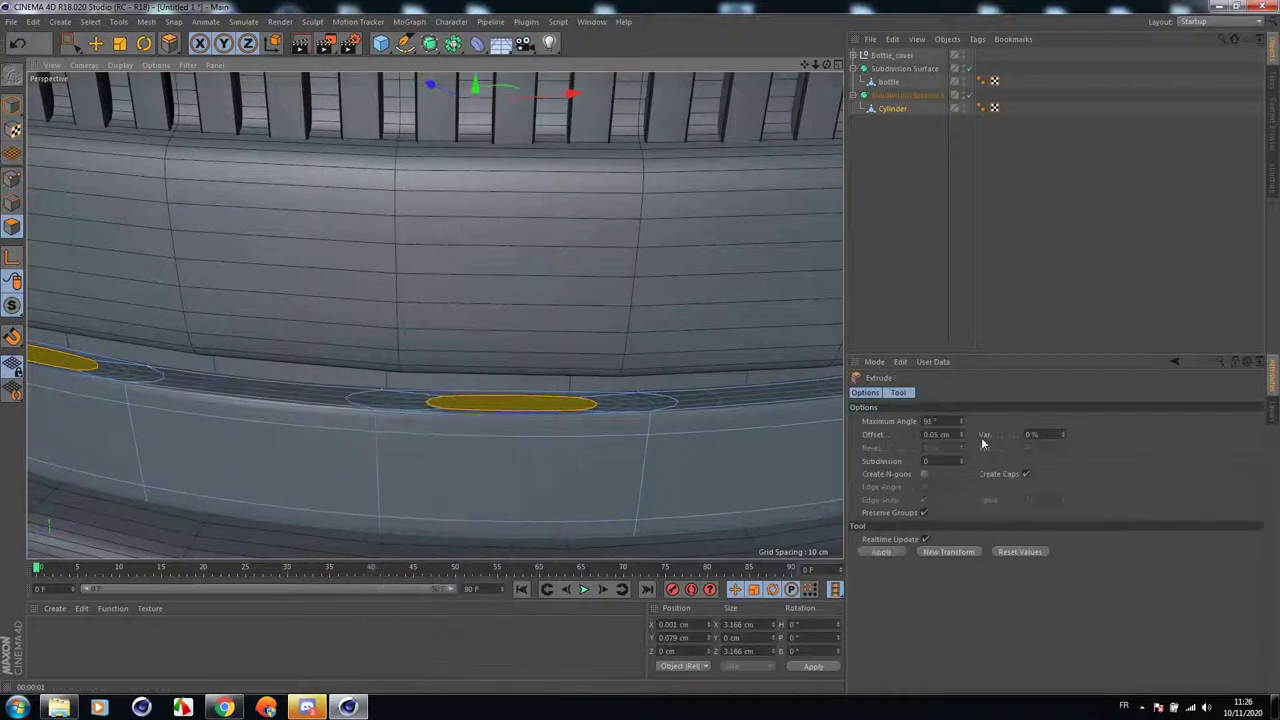
pyautogui.click(1026, 474)
pyautogui.moveTo(730, 495)
pyautogui.mouseDown()
pyautogui.moveTo(712, 495)
pyautogui.moveTo(735, 495)
pyautogui.mouseUp()
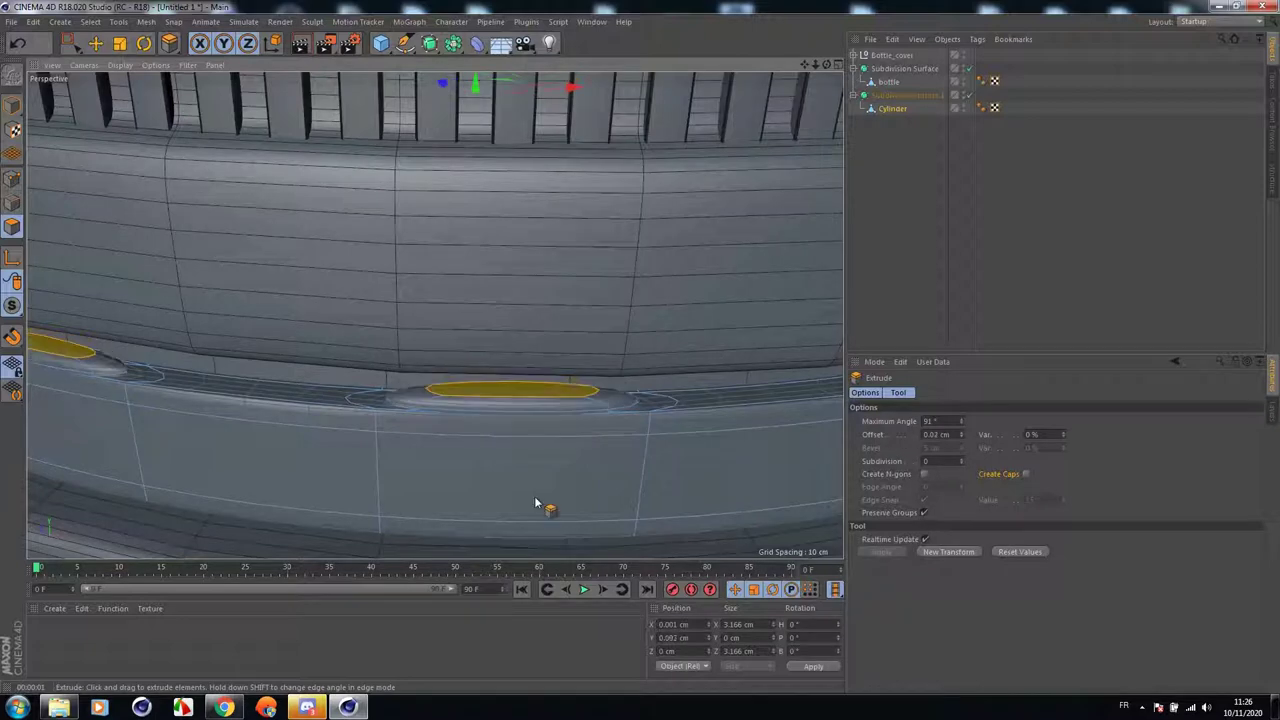
# Render the active view to check the raised tabs between the band and the cap.
pyautogui.scroll(-6, 535, 503)
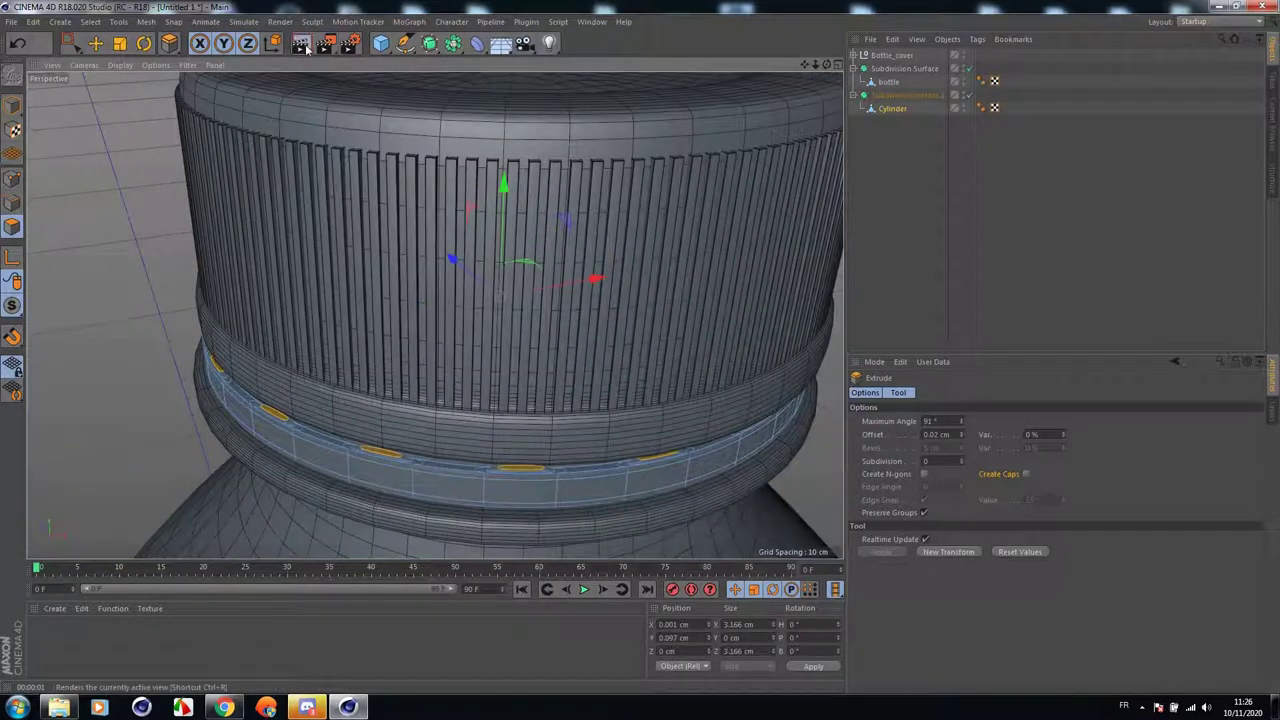
pyautogui.click(302, 44)
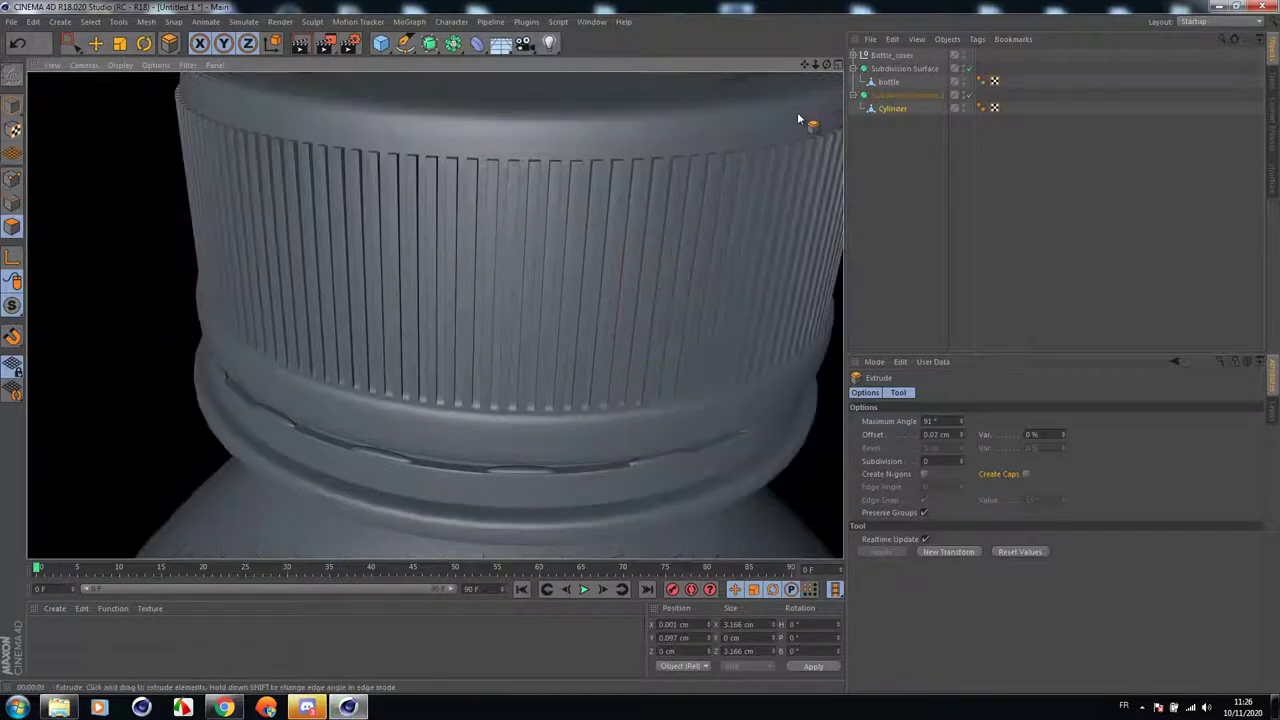
pyautogui.moveTo(827, 65); pyautogui.dragTo(803, 31)
# Undo the tab extrusion, extrude the polygons again by 0.03 cm, and render the active view.
pyautogui.click(18, 43)
pyautogui.moveTo(367, 308)
pyautogui.mouseDown()
pyautogui.moveTo(355, 308)
pyautogui.moveTo(373, 308)
pyautogui.mouseUp()
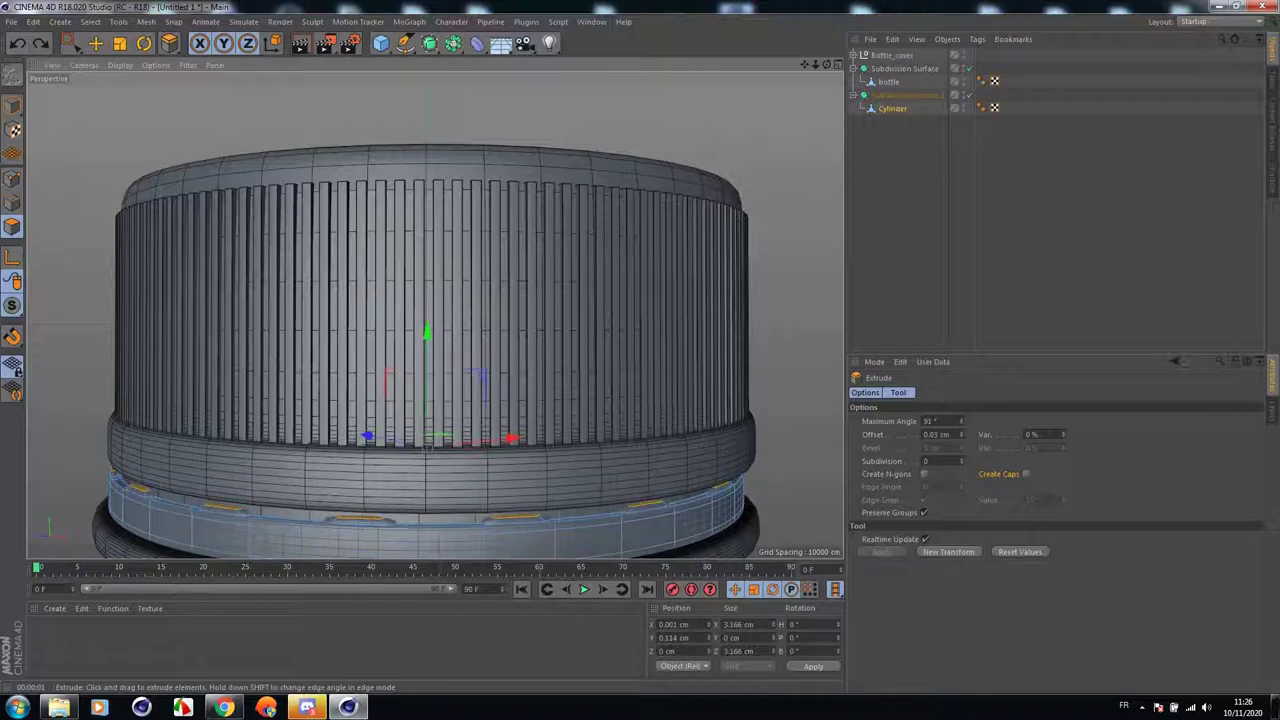
pyautogui.scroll(-3, 371, 309)
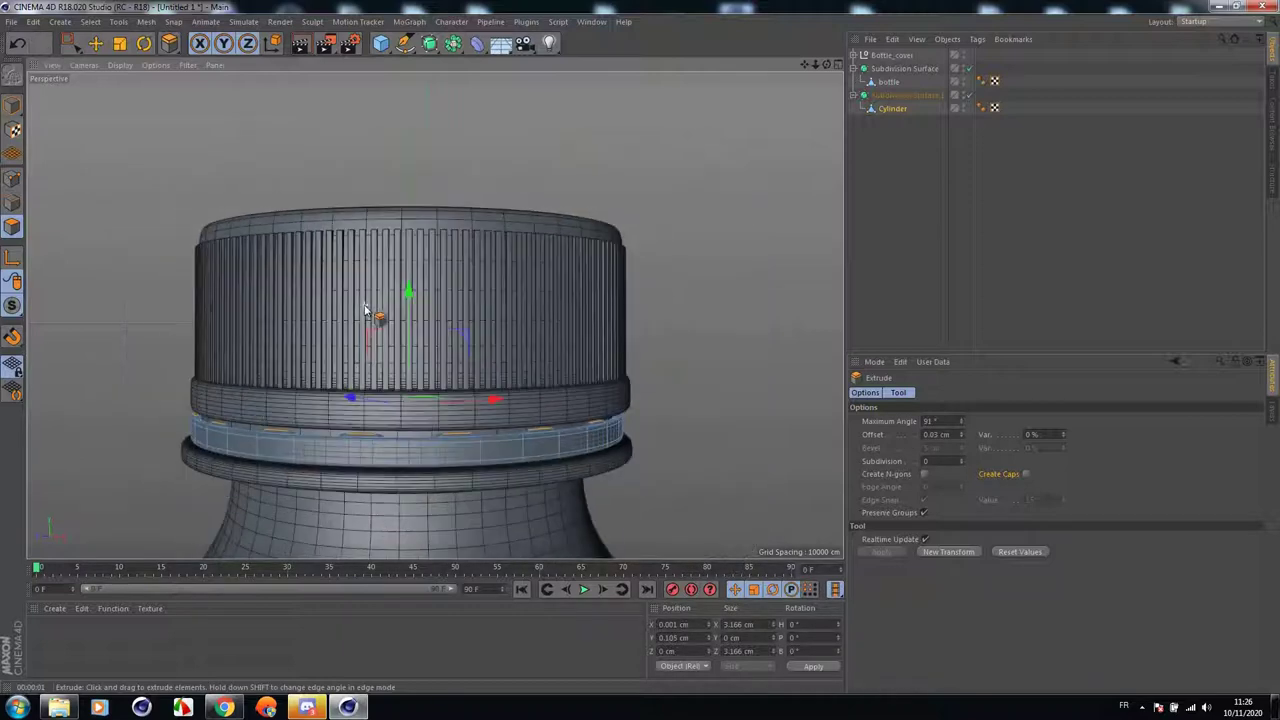
pyautogui.click(300, 42)
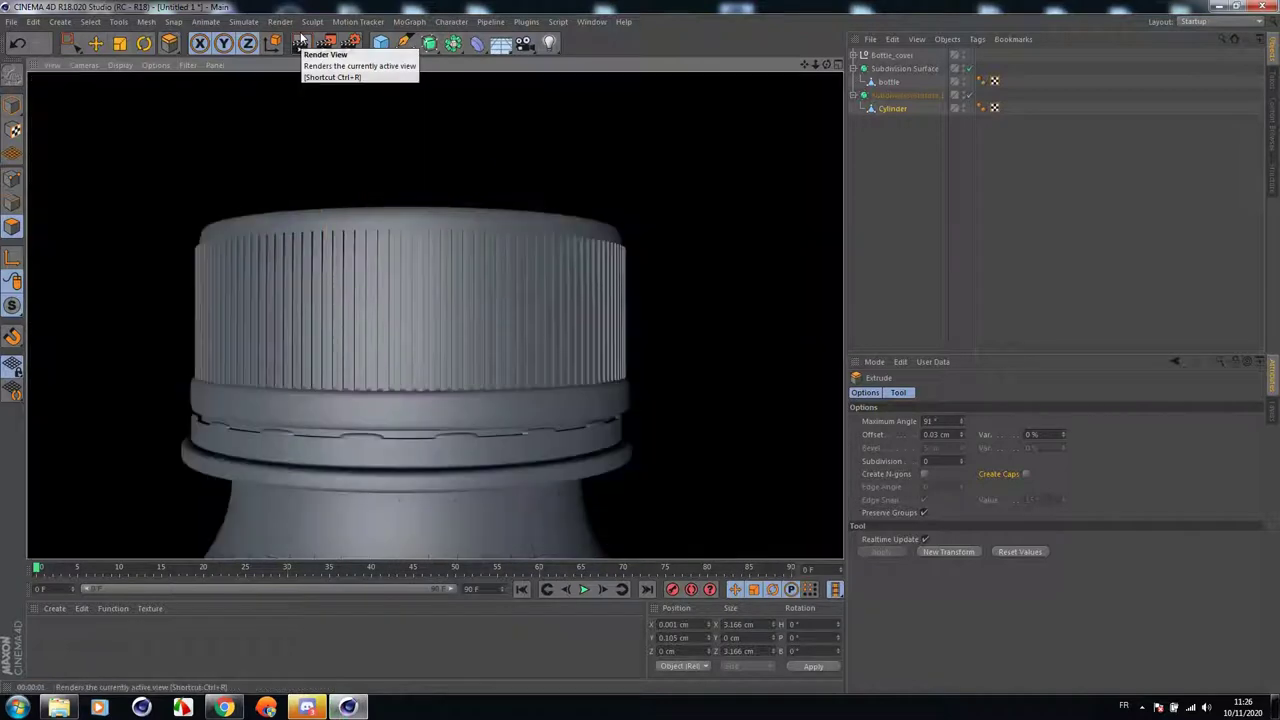
# Lower Bottle_cover slightly to Y 13.973 cm so it sits closer to the ring's tabs, and render the active view.
pyautogui.click(893, 56)
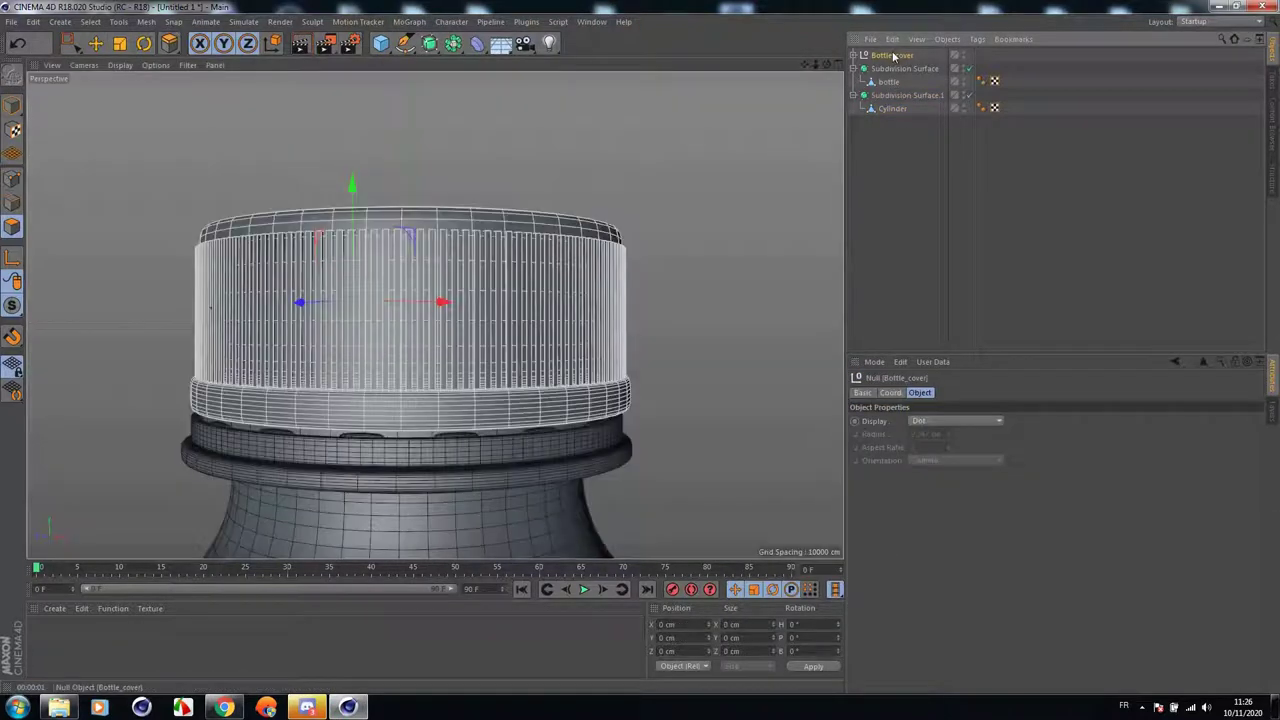
pyautogui.click(95, 43)
pyautogui.scroll(2, 381, 270)
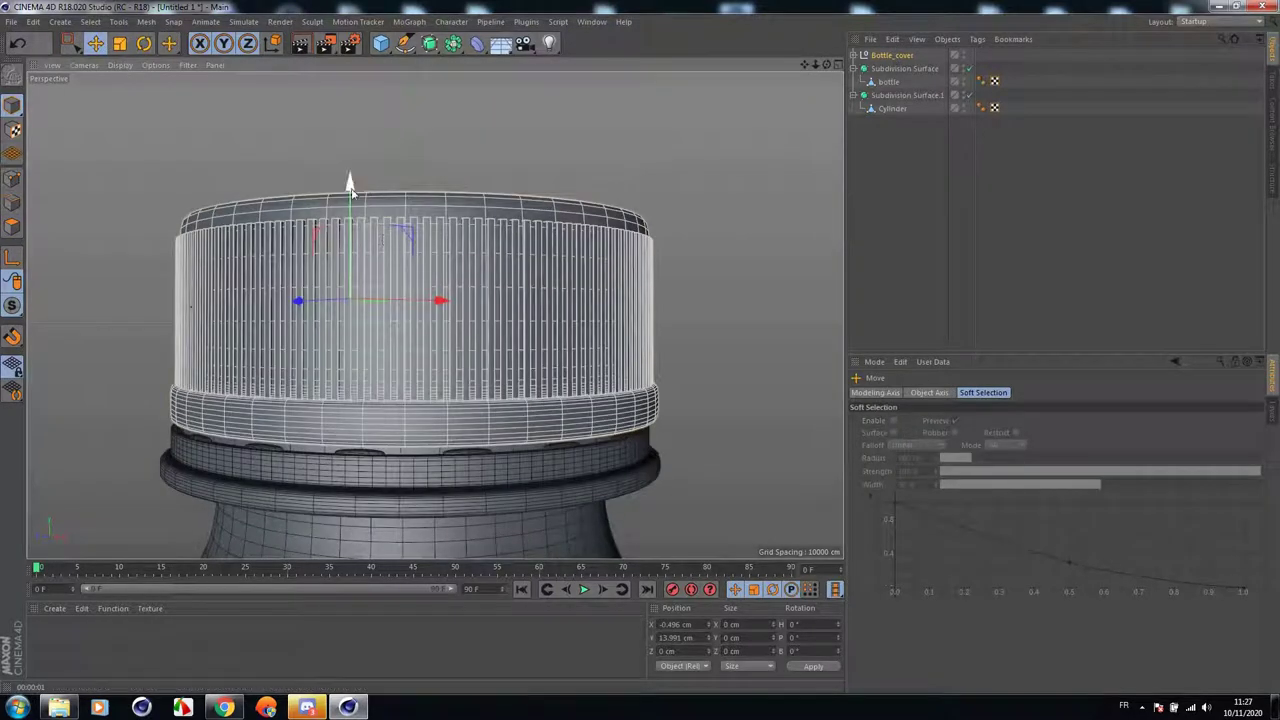
pyautogui.moveTo(351, 186); pyautogui.dragTo(352, 197)
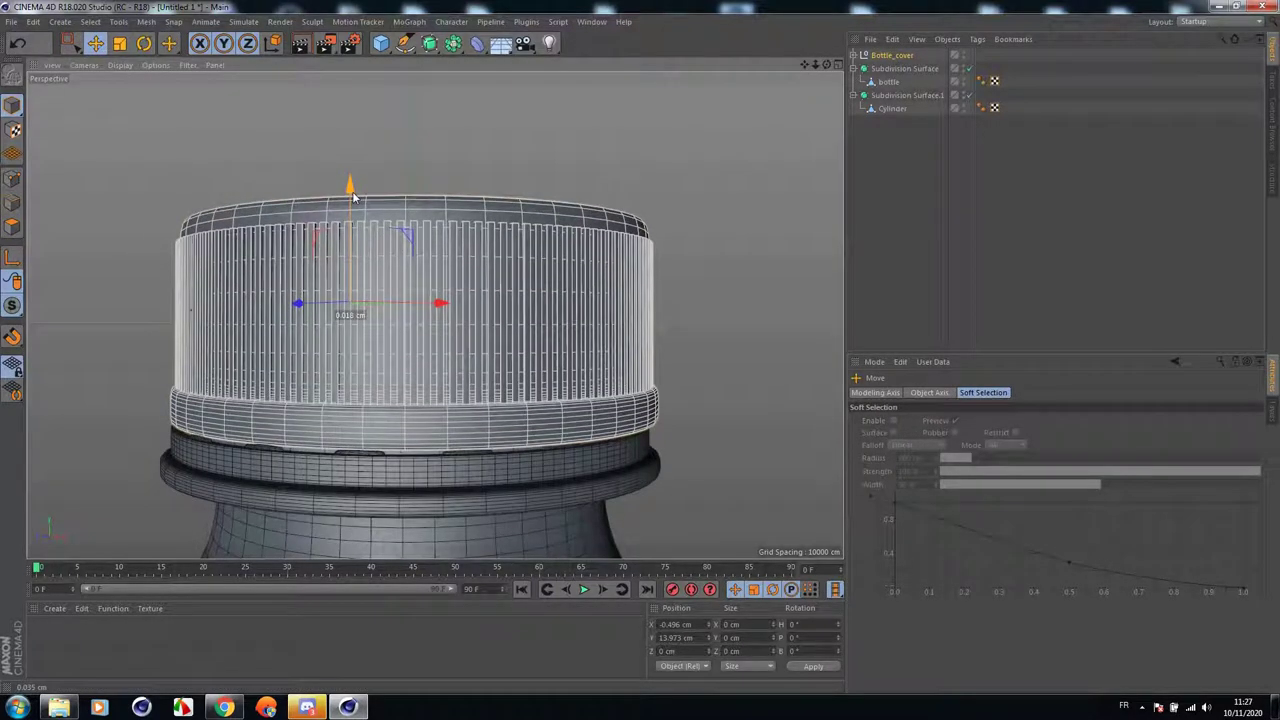
pyautogui.click(301, 43)
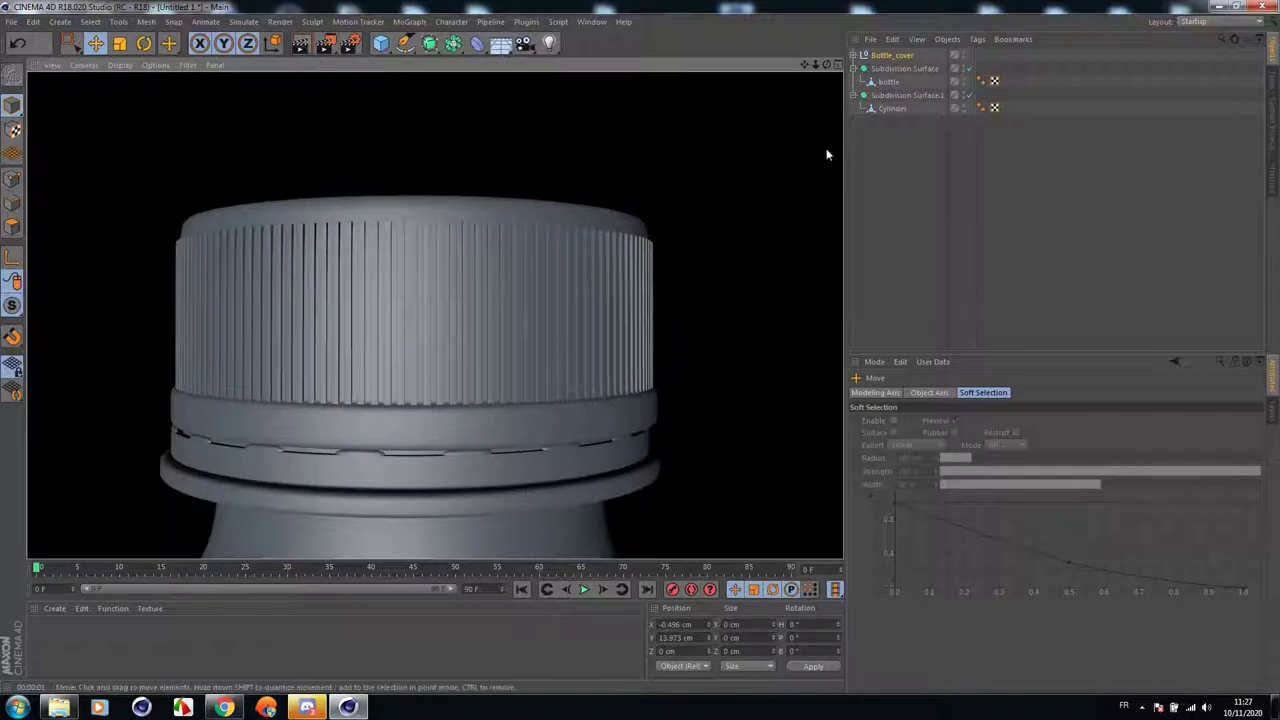
pyautogui.moveTo(827, 65)
pyautogui.mouseDown()
pyautogui.moveTo(805, 63)
pyautogui.moveTo(827, 64)
pyautogui.mouseUp()
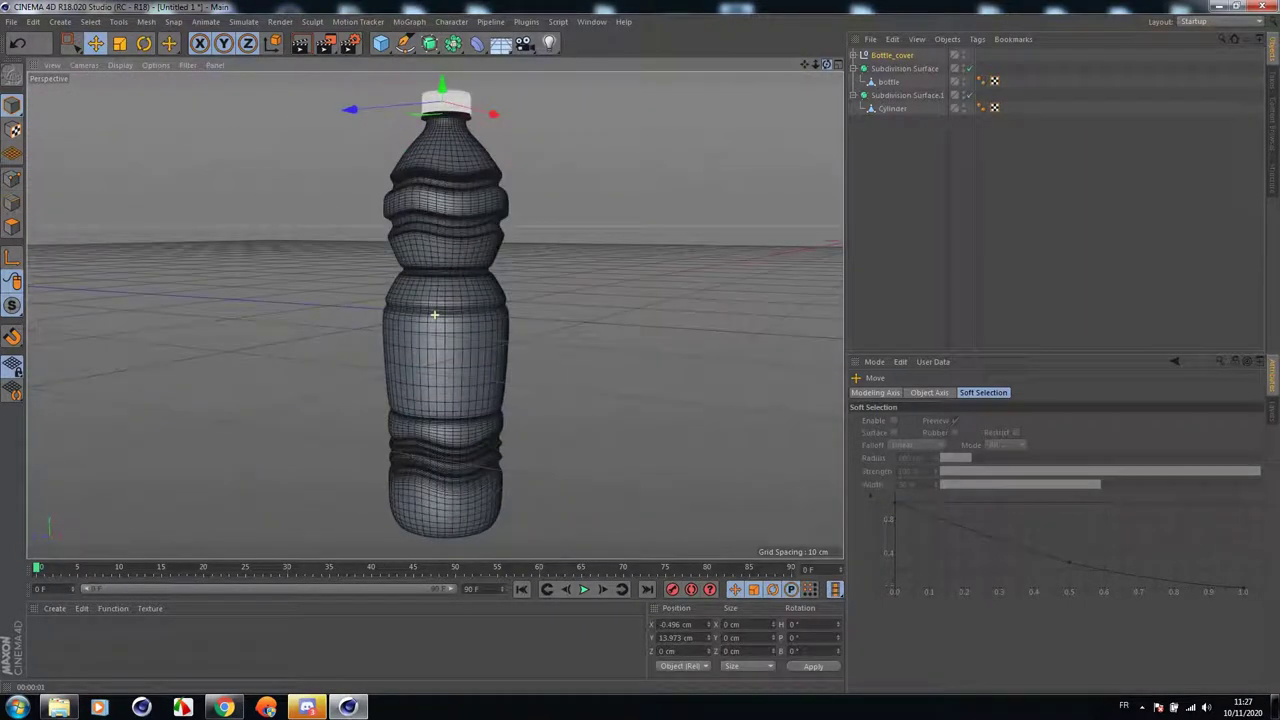
# Move the tamper ring's Subdivision Surface with its Cylinder into the Bottle_cover group.
pyautogui.click(889, 82)
pyautogui.moveTo(892, 120); pyautogui.dragTo(892, 121)
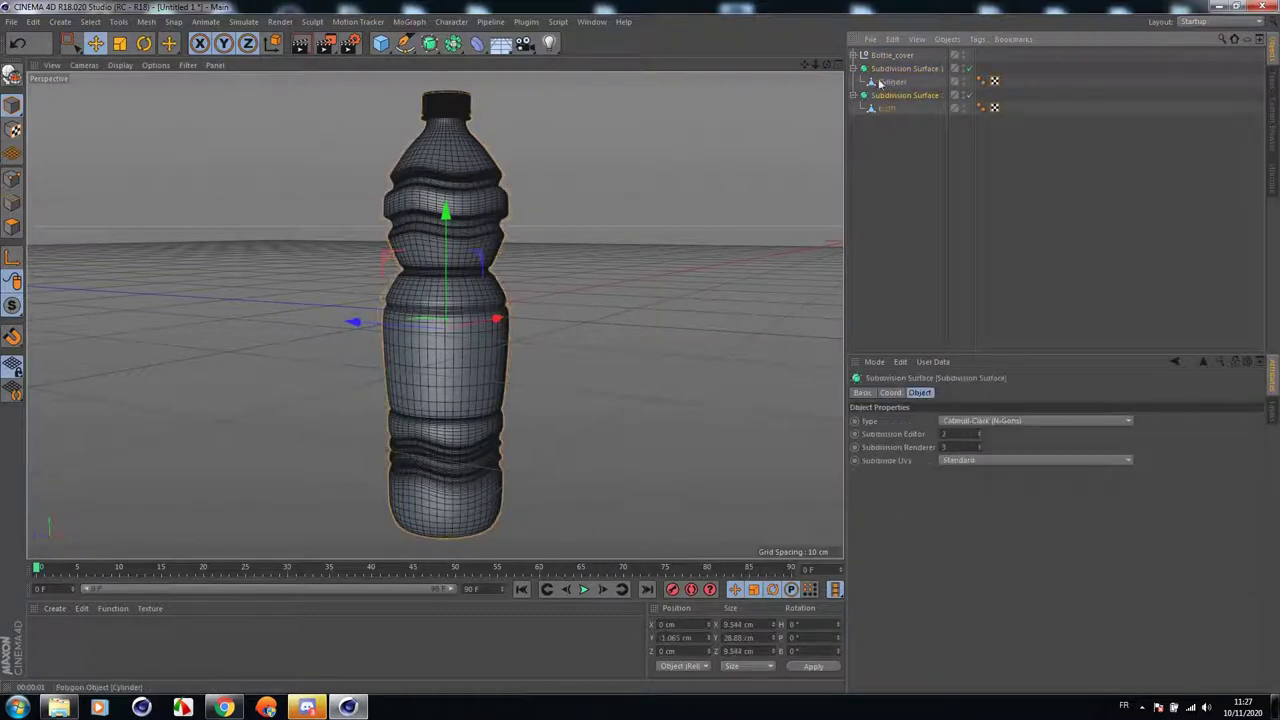
pyautogui.moveTo(881, 69); pyautogui.dragTo(879, 57)
pyautogui.click(858, 55)
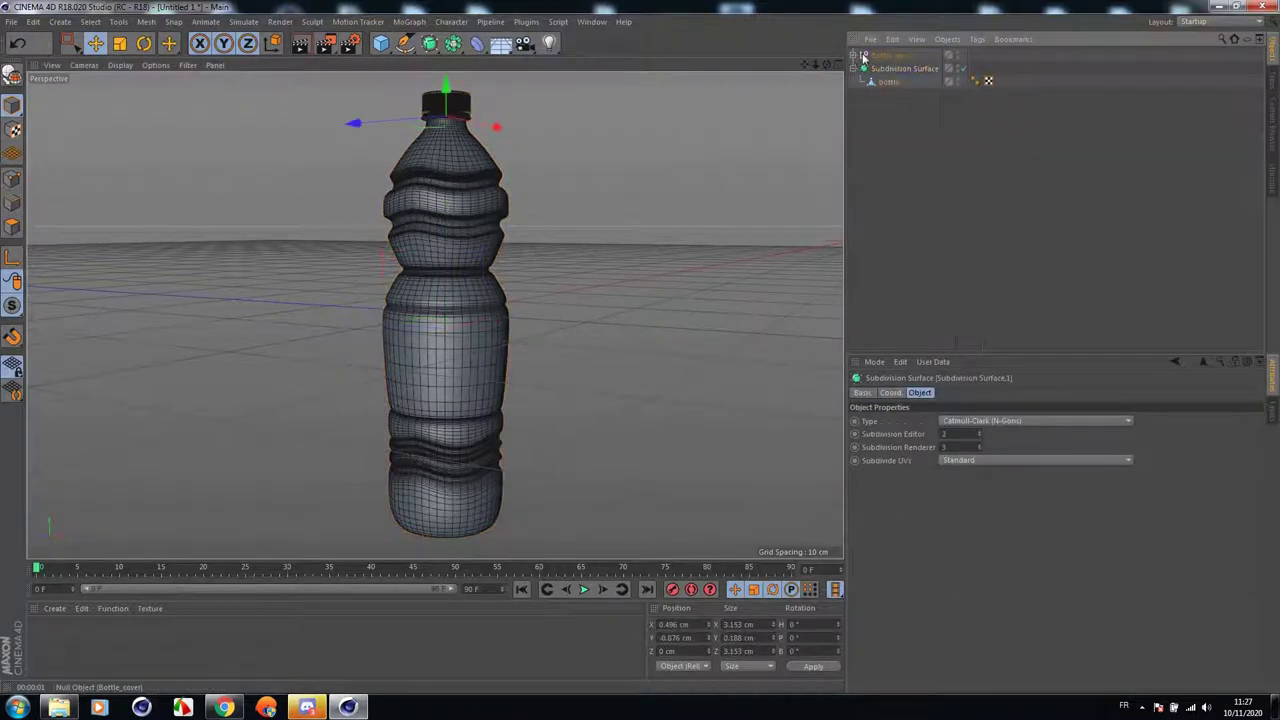
# Loop-select the polygon bands of the bottle's wide, smooth middle section and split them into a separate object.
pyautogui.click(889, 82)
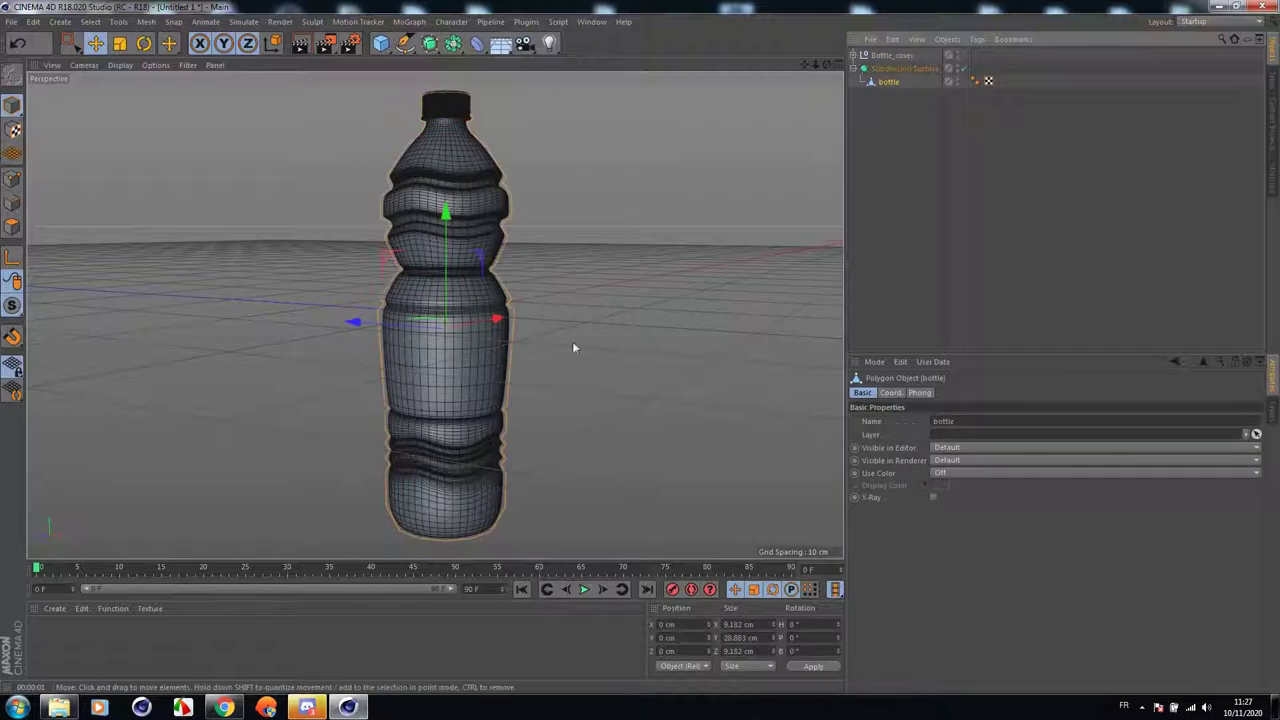
pyautogui.click(13, 227)
pyautogui.hotkey('ctrl', 'a')
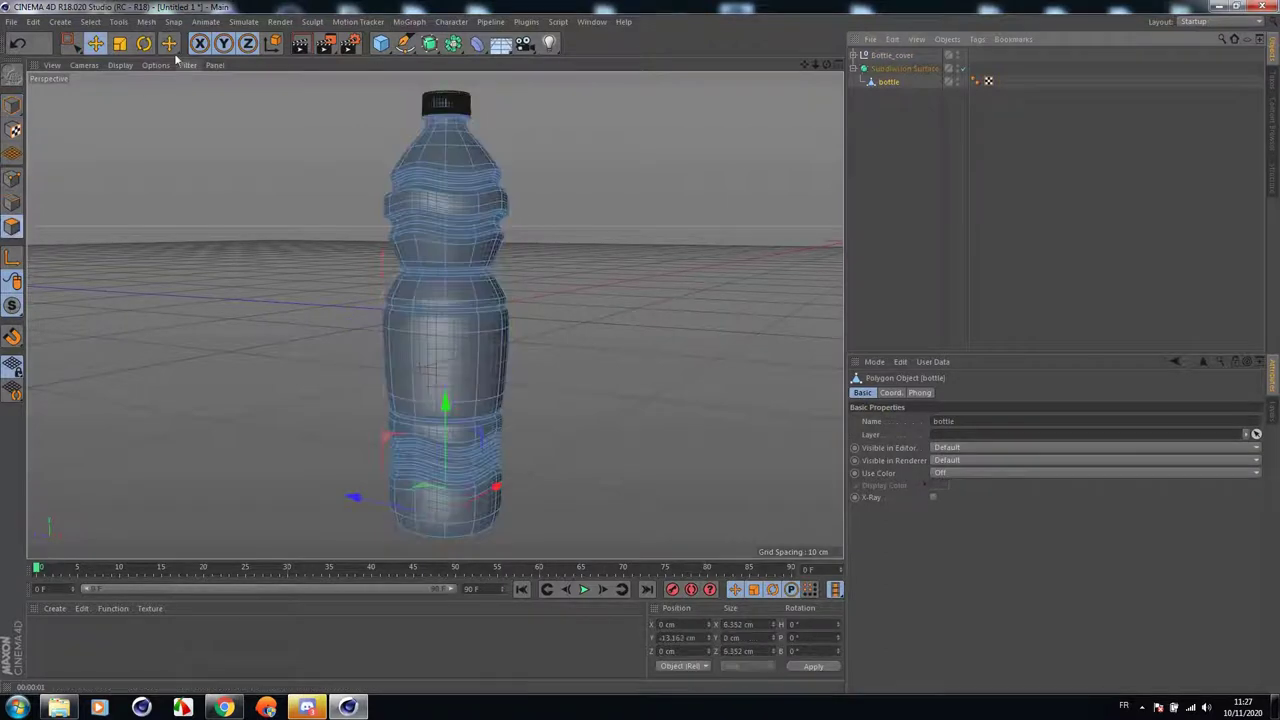
pyautogui.click(170, 44)
pyautogui.click(230, 134)
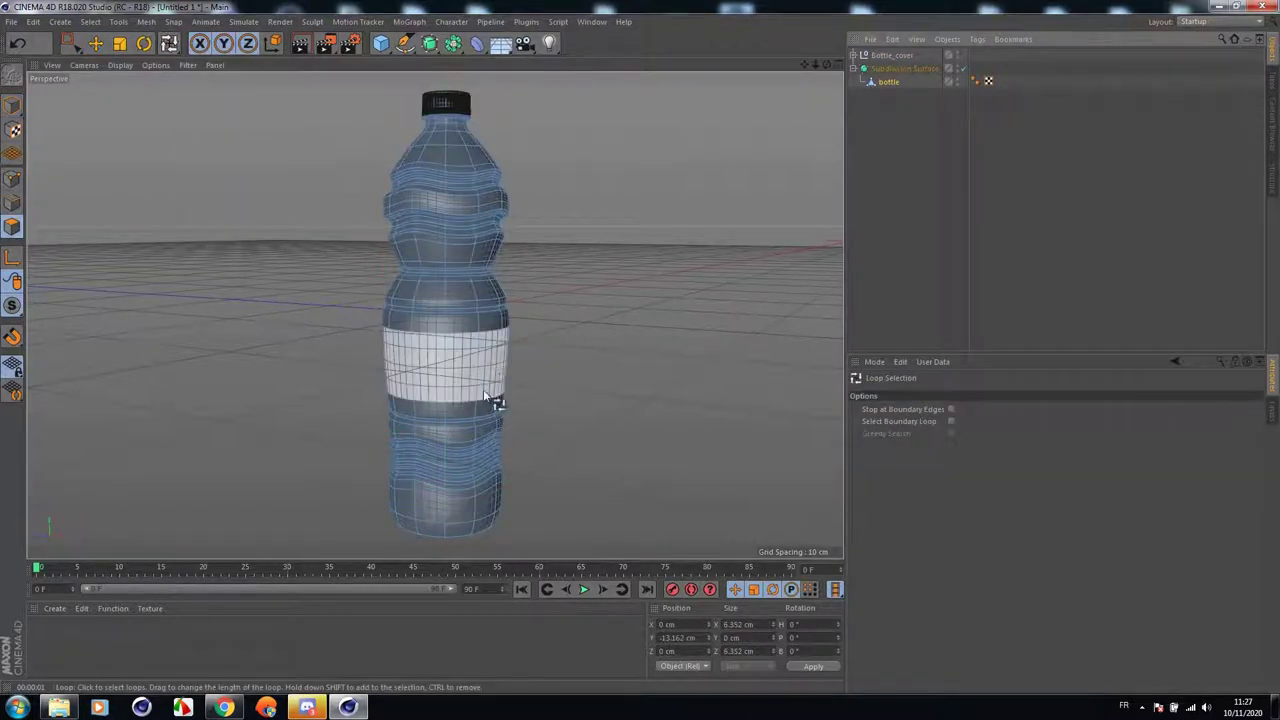
pyautogui.click(472, 418)
pyautogui.scroll(5, 476, 415)
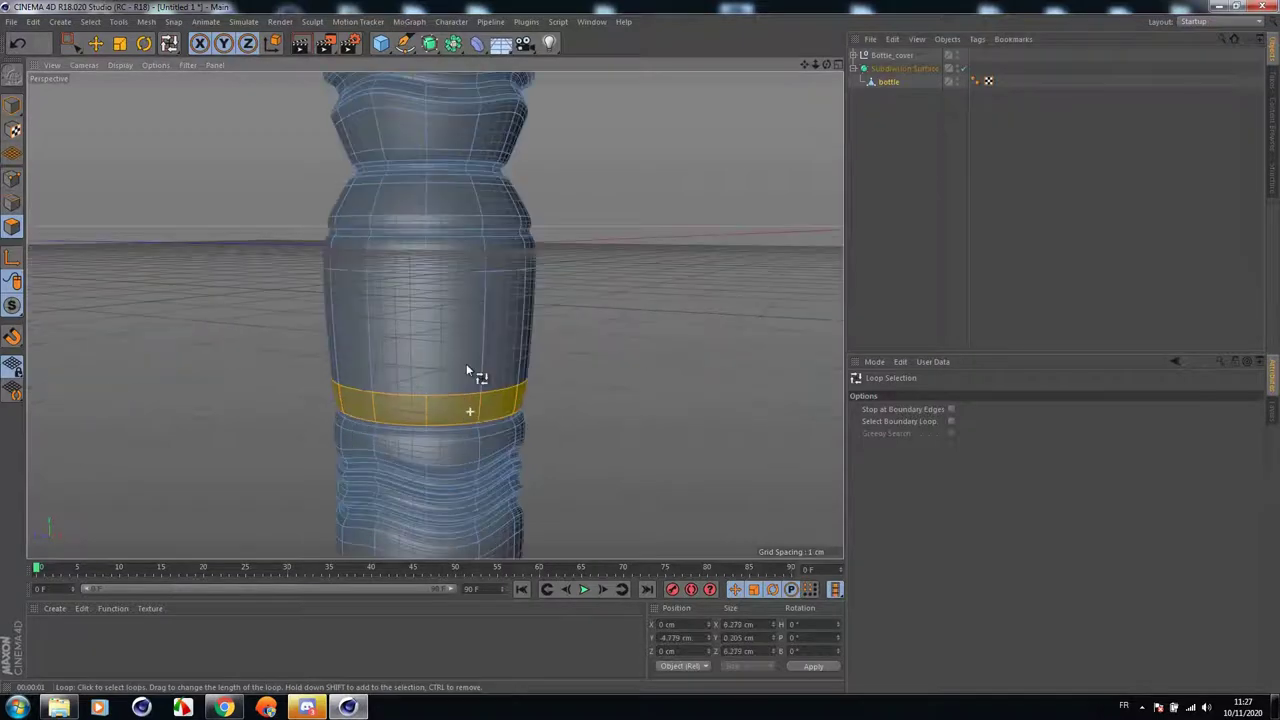
pyautogui.keyDown('shift'); pyautogui.click(456, 310); pyautogui.keyUp('shift')
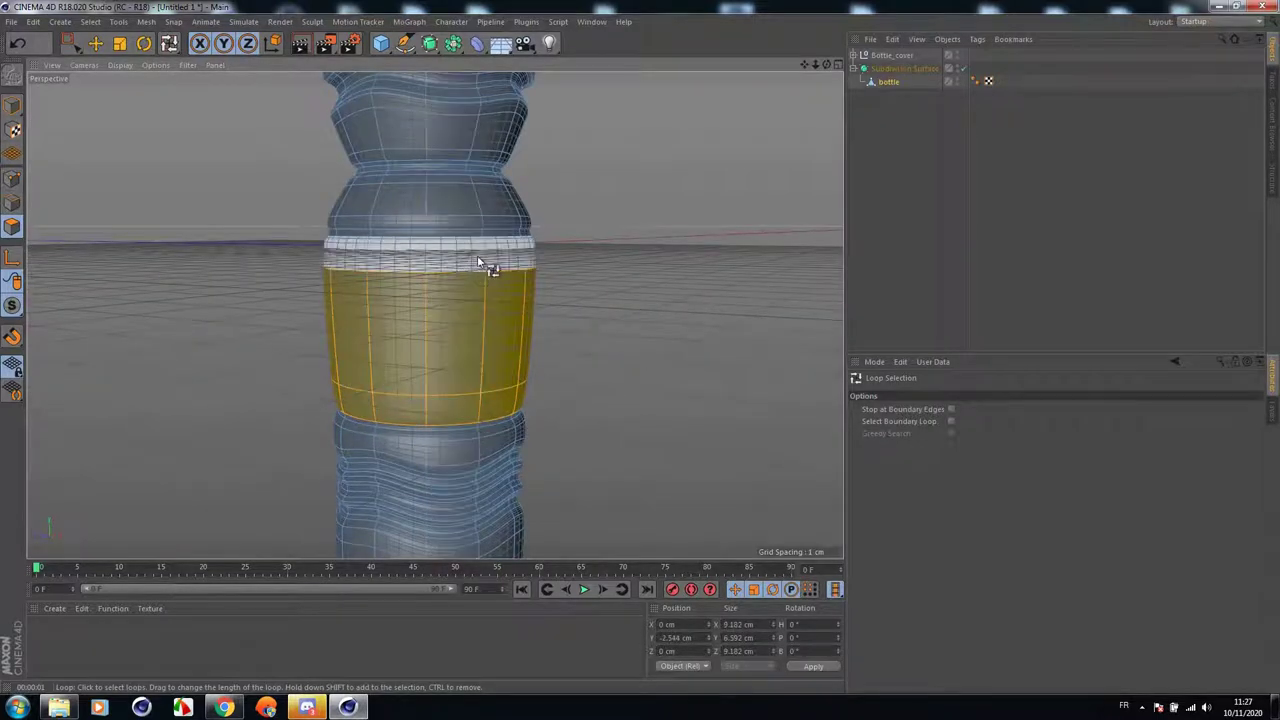
pyautogui.keyDown('shift'); pyautogui.click(477, 255); pyautogui.keyUp('shift')
pyautogui.rightClick(637, 289)
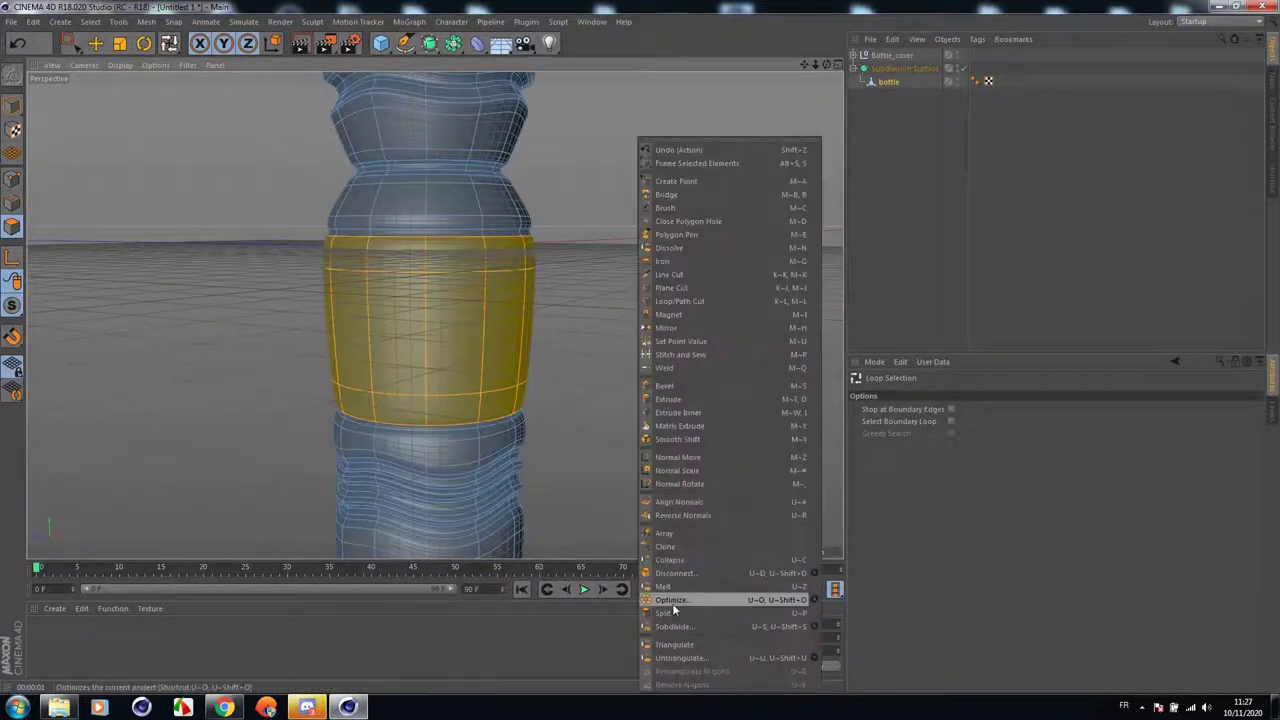
pyautogui.click(735, 612)
# Group the bottle and the split-off bottle.1 in a null under the Subdivision Surface.
pyautogui.moveTo(898, 93); pyautogui.dragTo(888, 115)
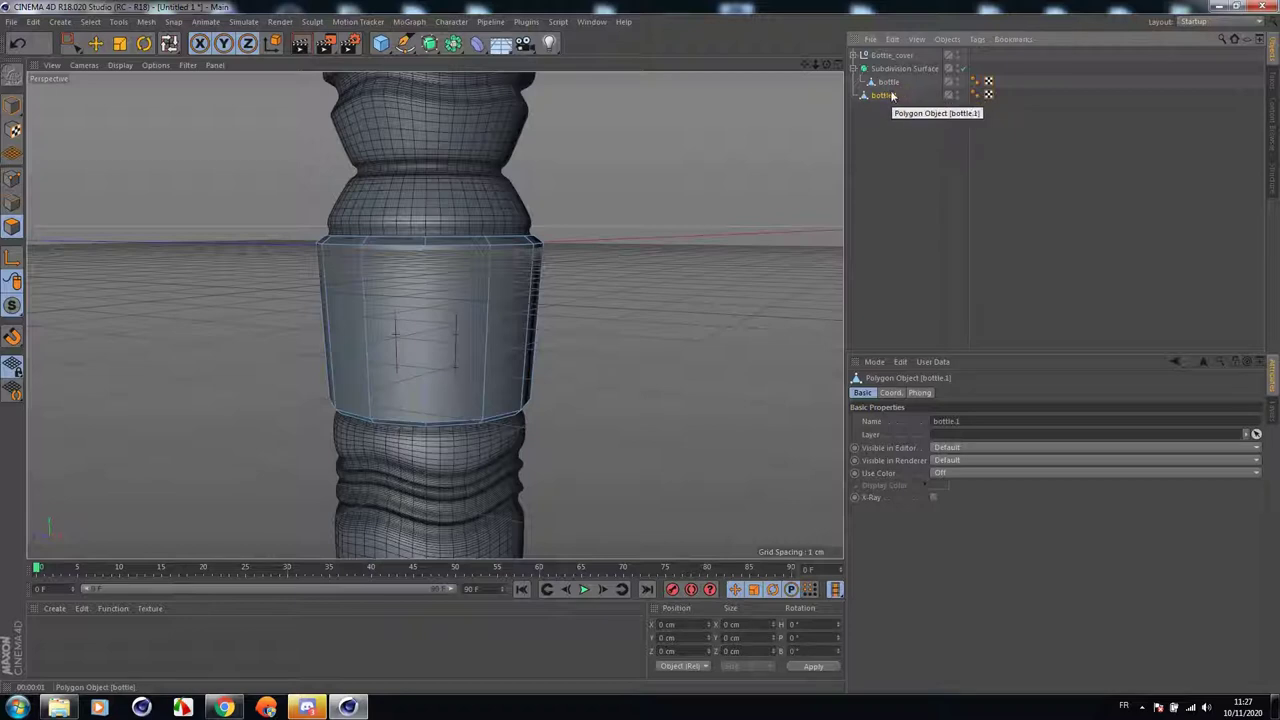
pyautogui.keyDown('ctrl'); pyautogui.click(885, 82); pyautogui.keyUp('ctrl')
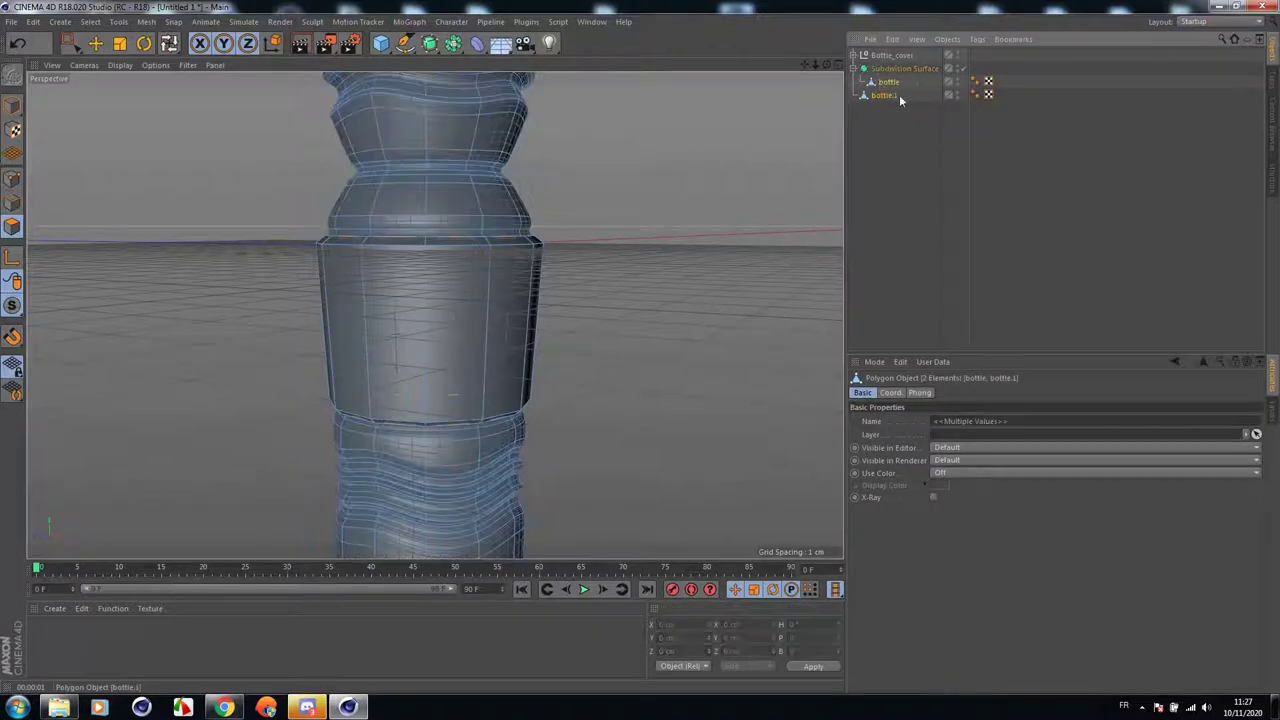
pyautogui.hotkey('alt', 'g')
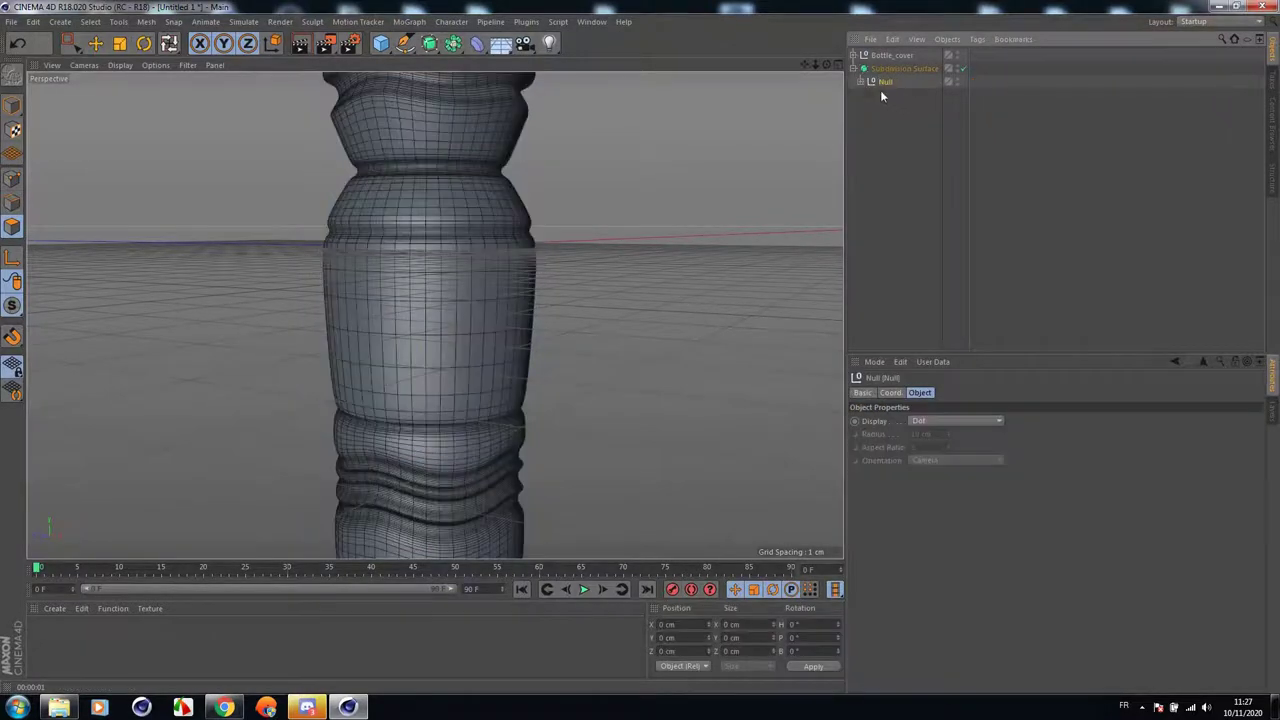
# Rename the split-off bottle.1 object in the null as Label.
pyautogui.click(864, 87)
pyautogui.click(861, 82)
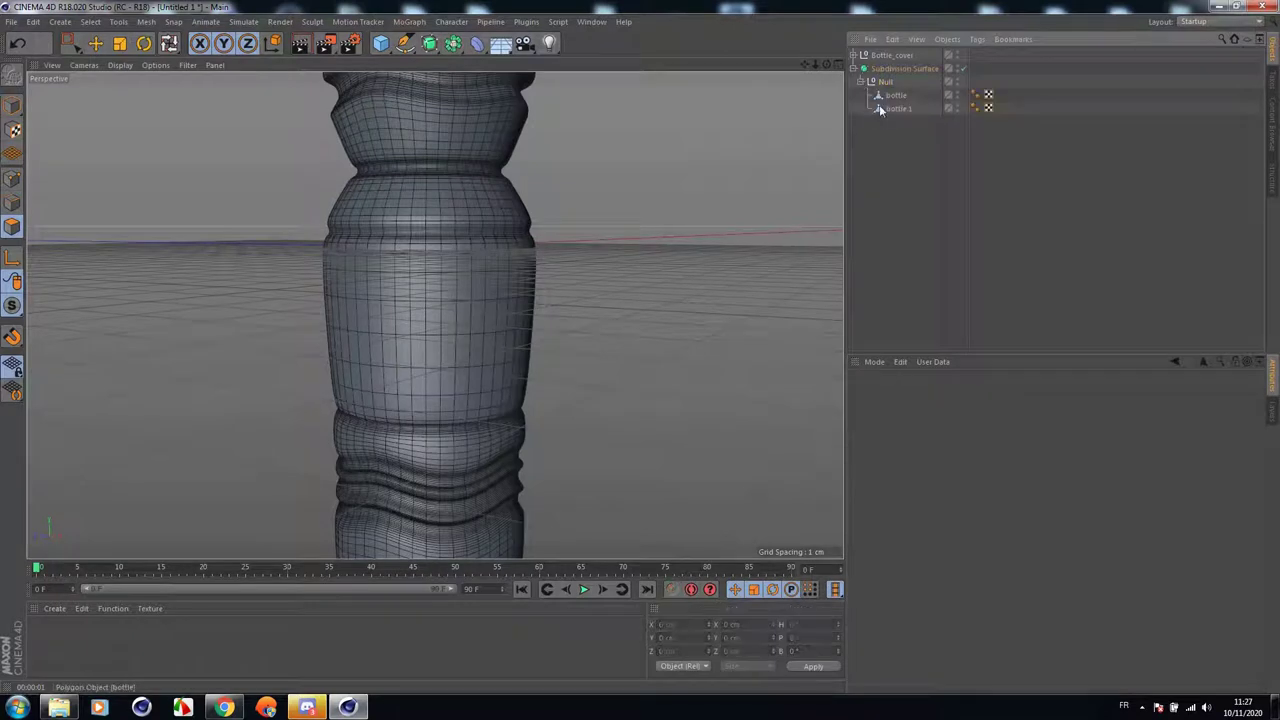
pyautogui.click(888, 112)
pyautogui.click(896, 95)
pyautogui.doubleClick(896, 95)
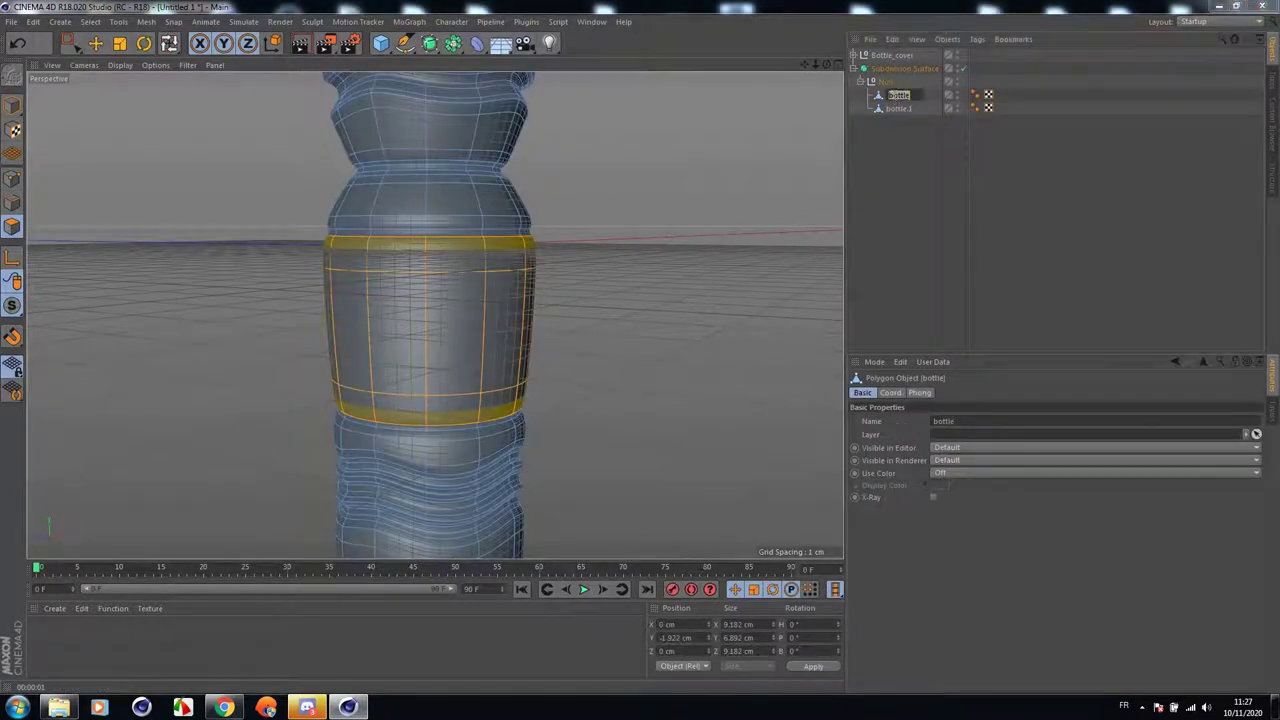
pyautogui.doubleClick(900, 108)
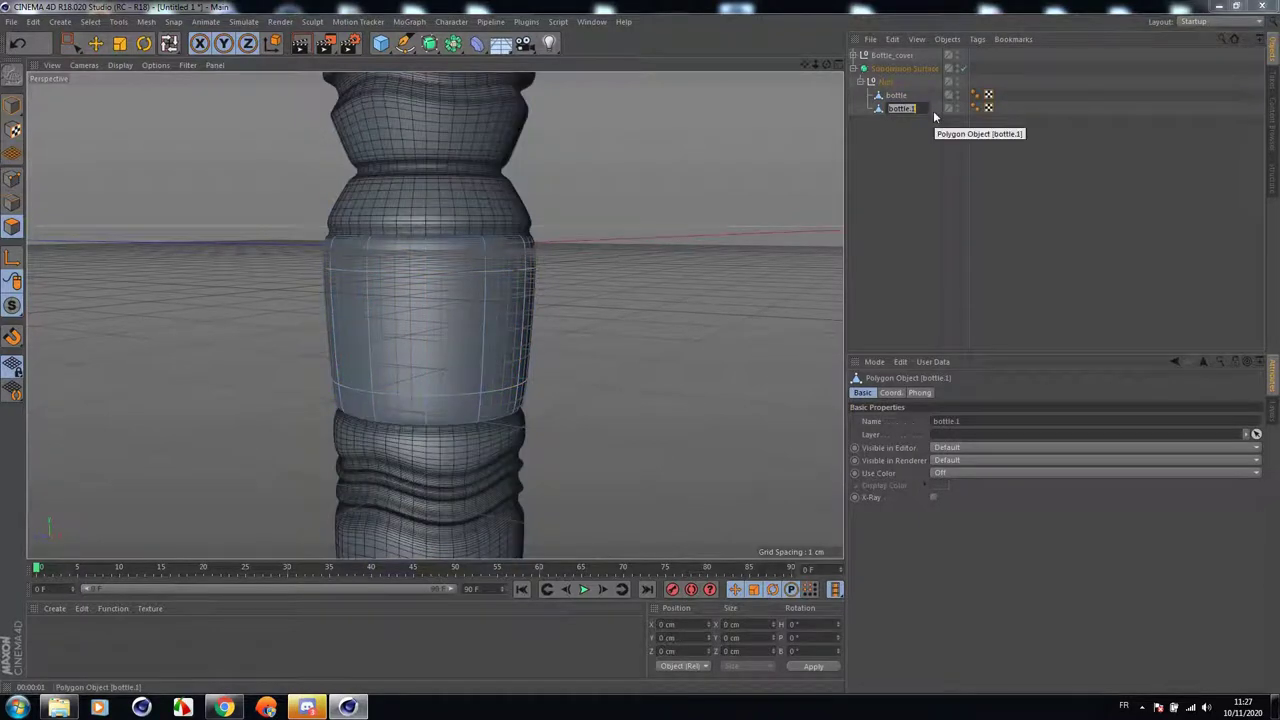
pyautogui.press('BackSpace')
pyautogui.press('Return')
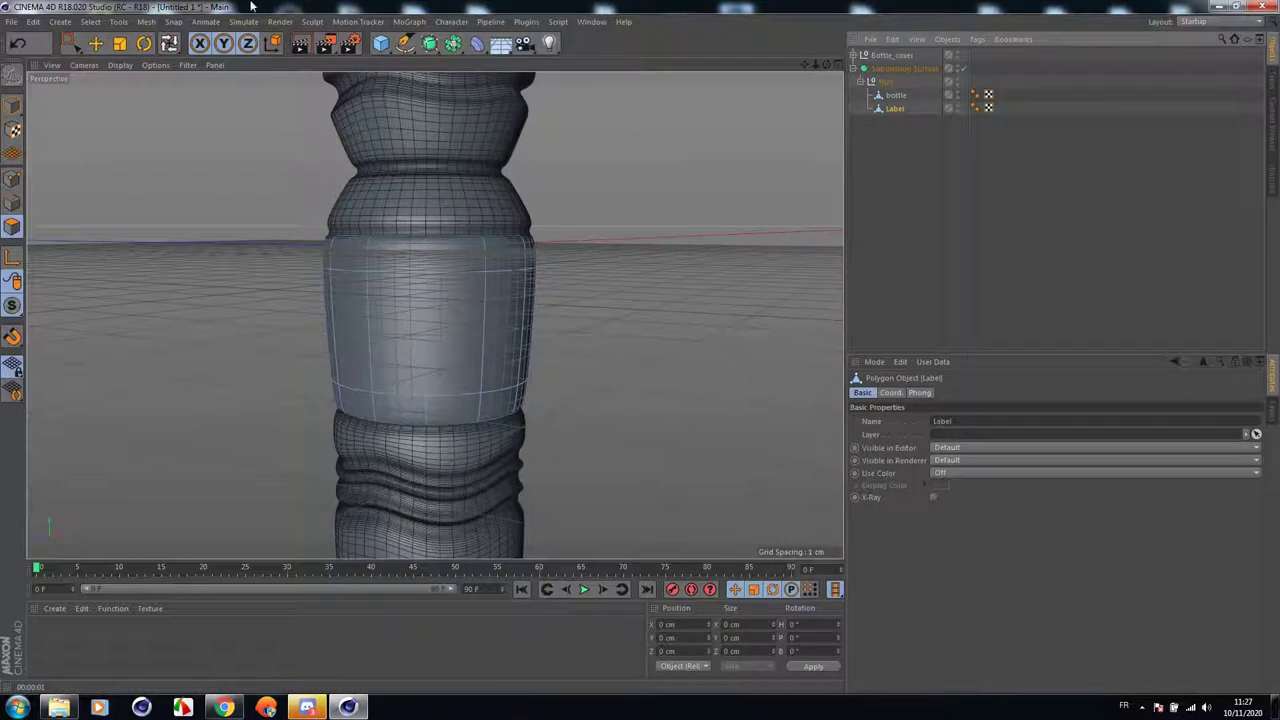
# Scale the whole Label object up slightly on X and Z to about 9.32 cm, leaving its height unscaled.
pyautogui.press('t')
pyautogui.moveTo(506, 230); pyautogui.dragTo(578, 231)
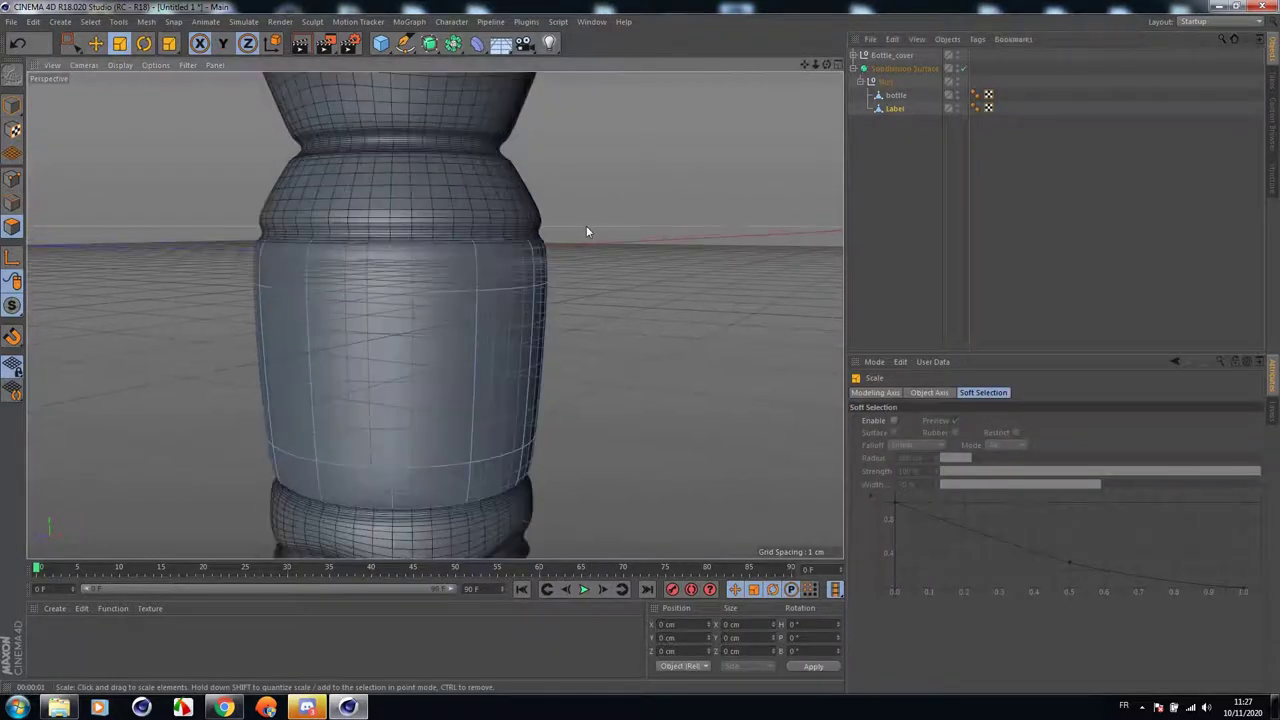
pyautogui.click(12, 106)
pyautogui.scroll(2, 518, 247)
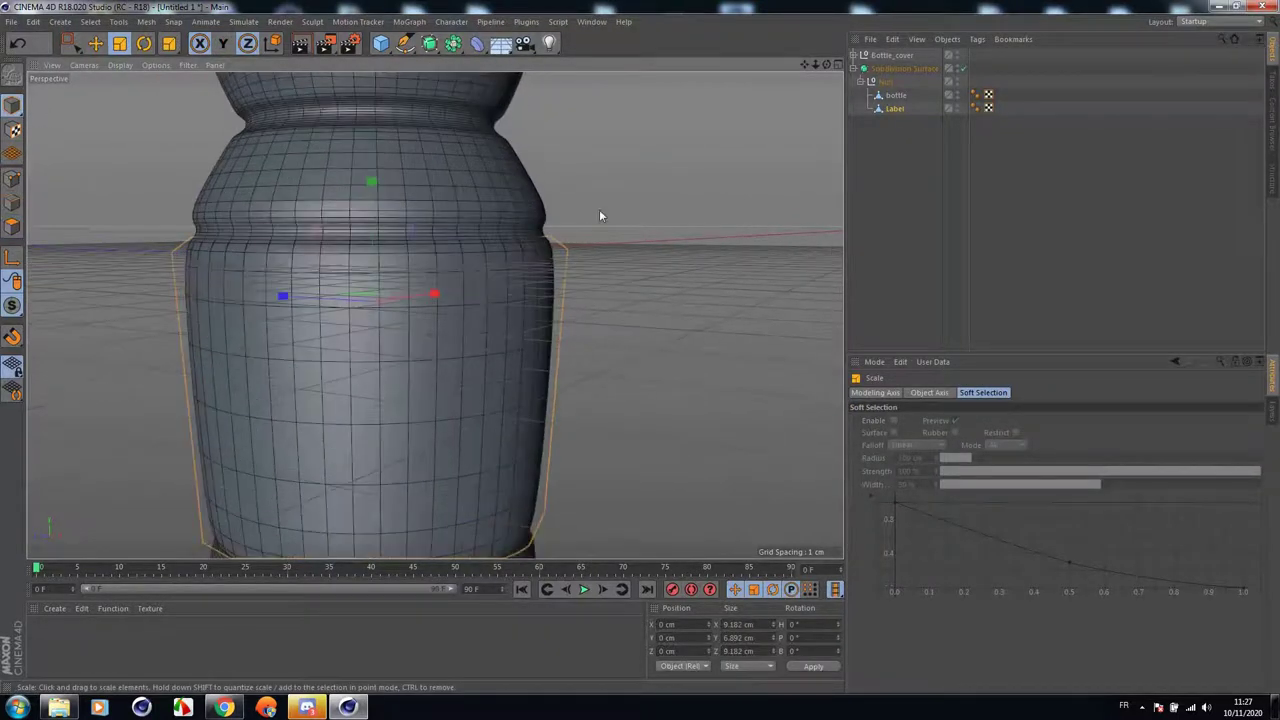
pyautogui.moveTo(600, 216); pyautogui.dragTo(606, 213)
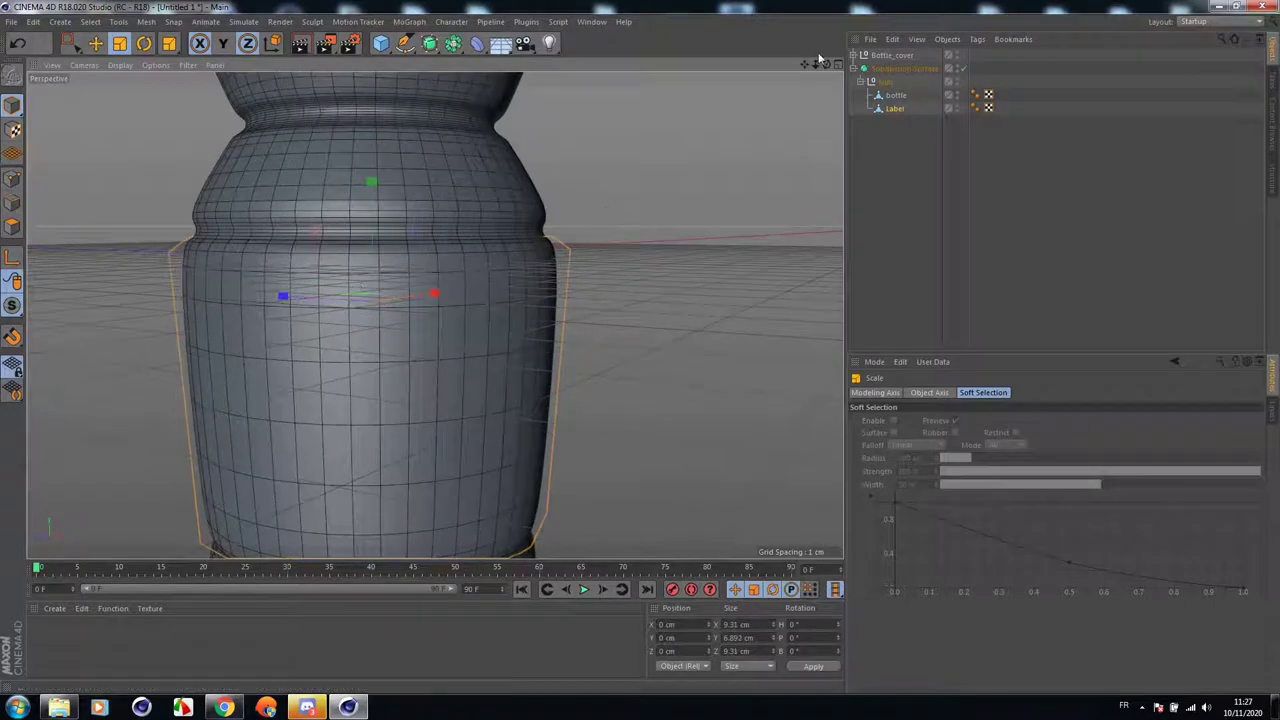
# Render the active view with the whole bottle in frame to check the enlarged label.
pyautogui.moveTo(826, 64); pyautogui.dragTo(434, 314)
pyautogui.moveTo(764, 141); pyautogui.dragTo(766, 143)
pyautogui.scroll(-5, 766, 143)
pyautogui.moveTo(816, 64); pyautogui.dragTo(434, 314)
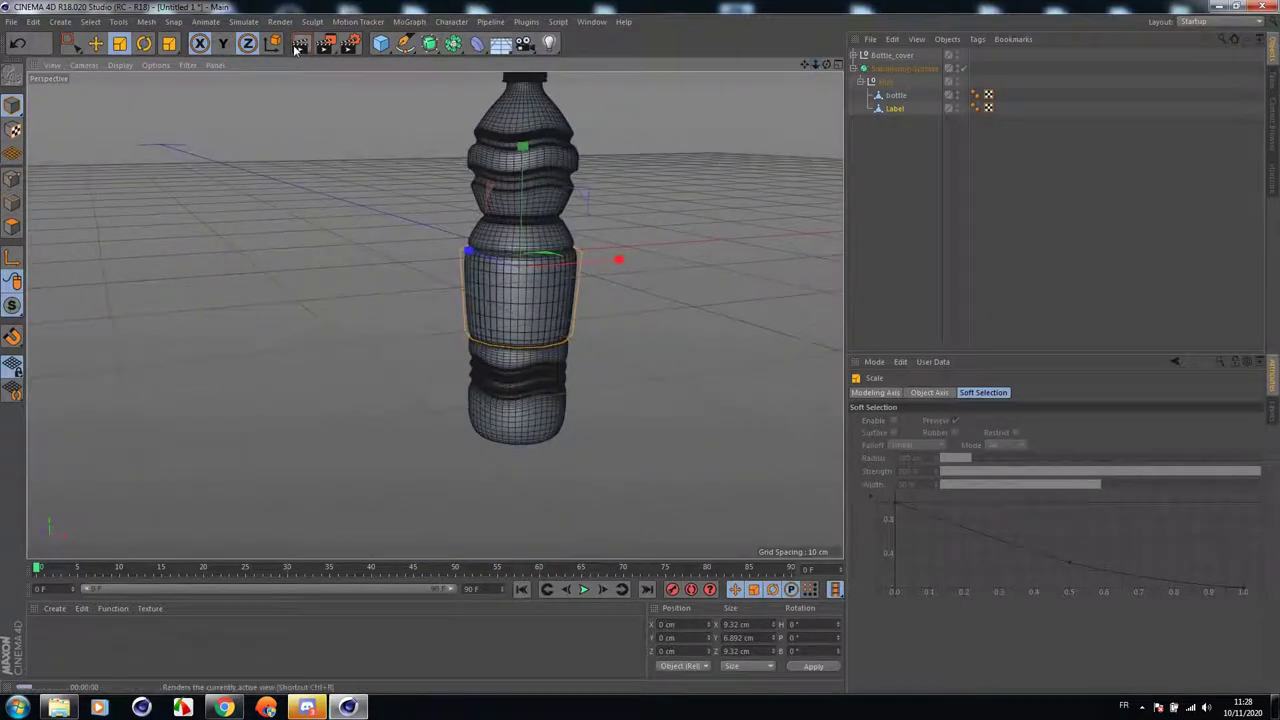
pyautogui.click(300, 44)
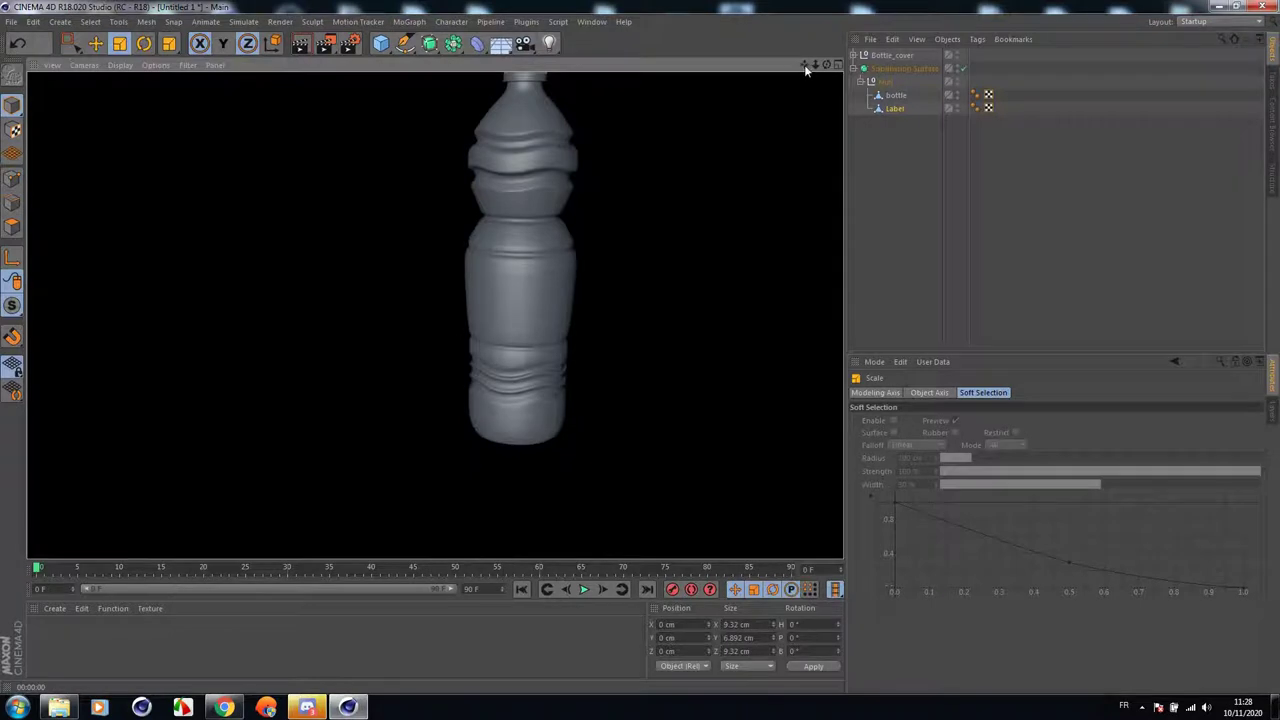
pyautogui.moveTo(805, 66); pyautogui.dragTo(434, 314)
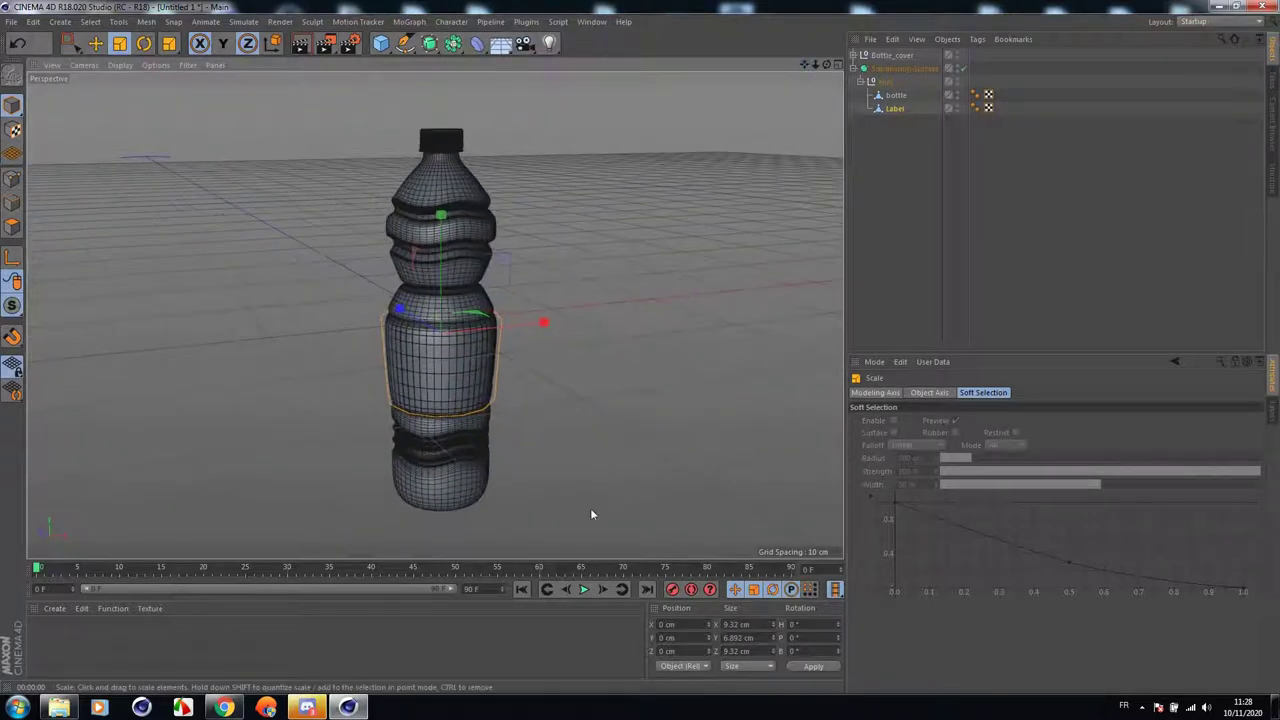
# Create a default material and another from the C4D image in the Bottle project folder, copying the image to the project location.
pyautogui.doubleClick(314, 638)
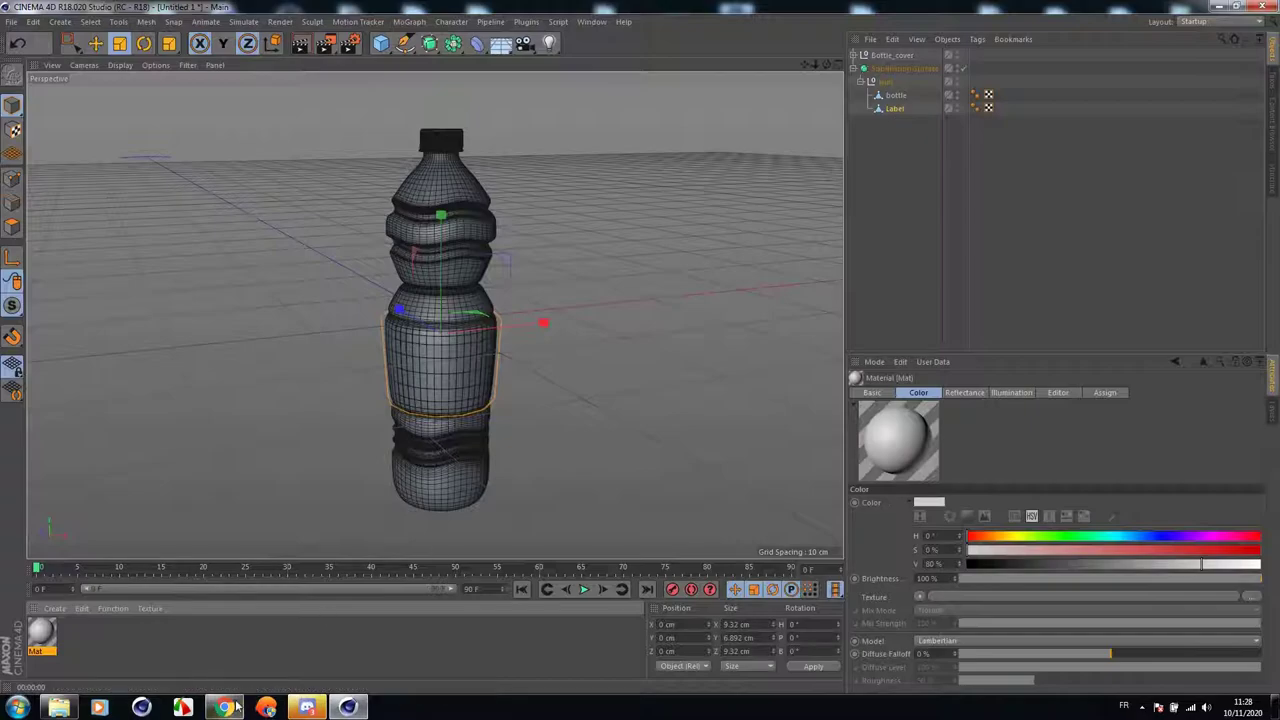
pyautogui.click(58, 707)
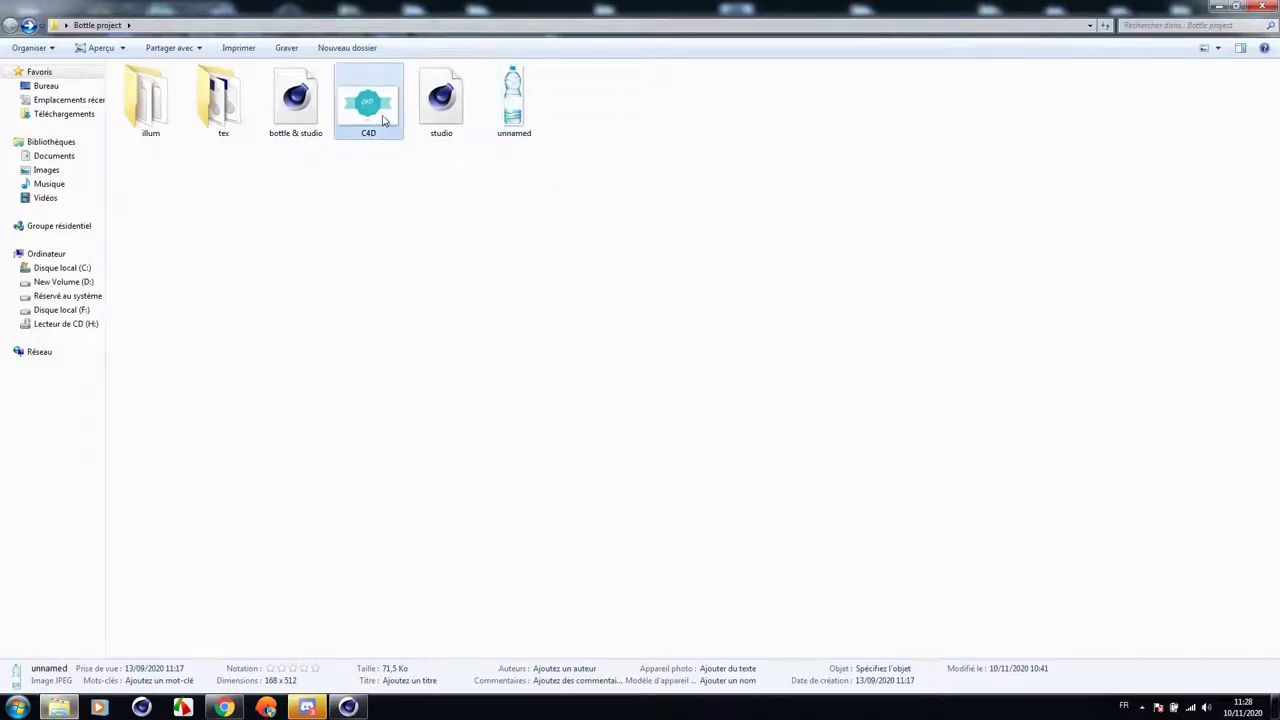
pyautogui.moveTo(383, 120); pyautogui.dragTo(238, 648)
pyautogui.click(656, 401)
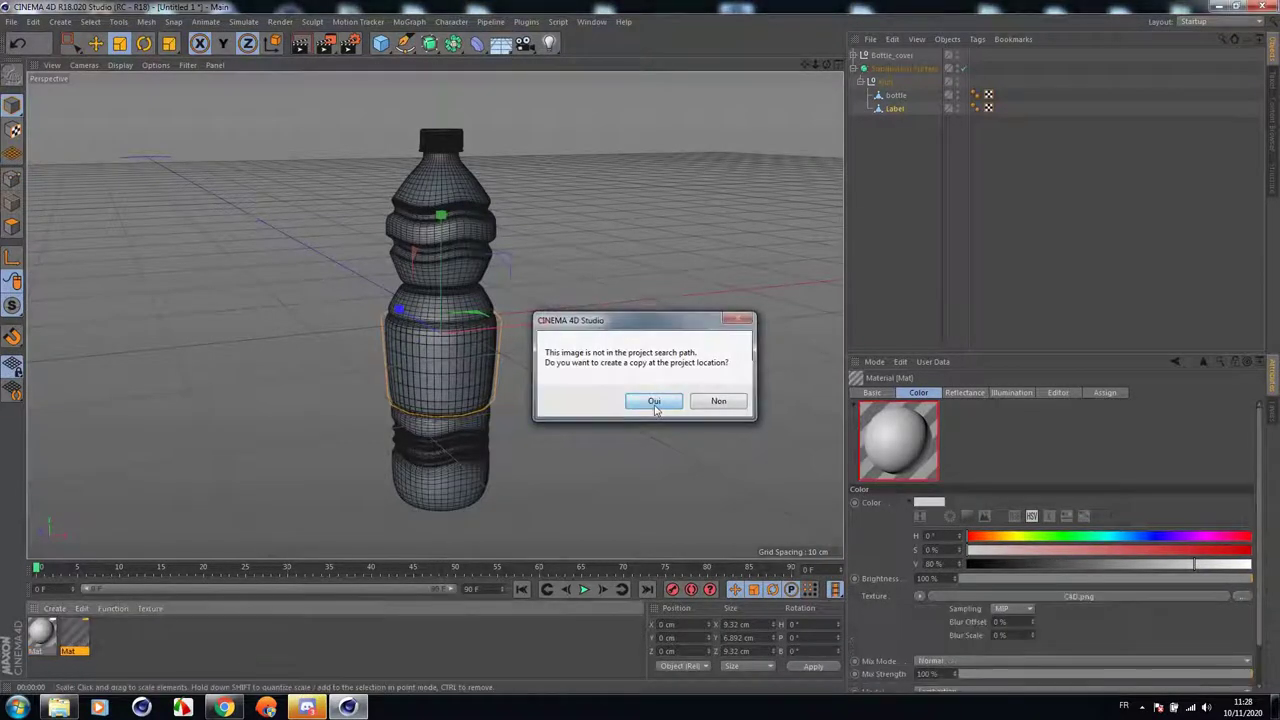
# Add a GGX reflectance layer to the C4D image material.
pyautogui.doubleClick(86, 632)
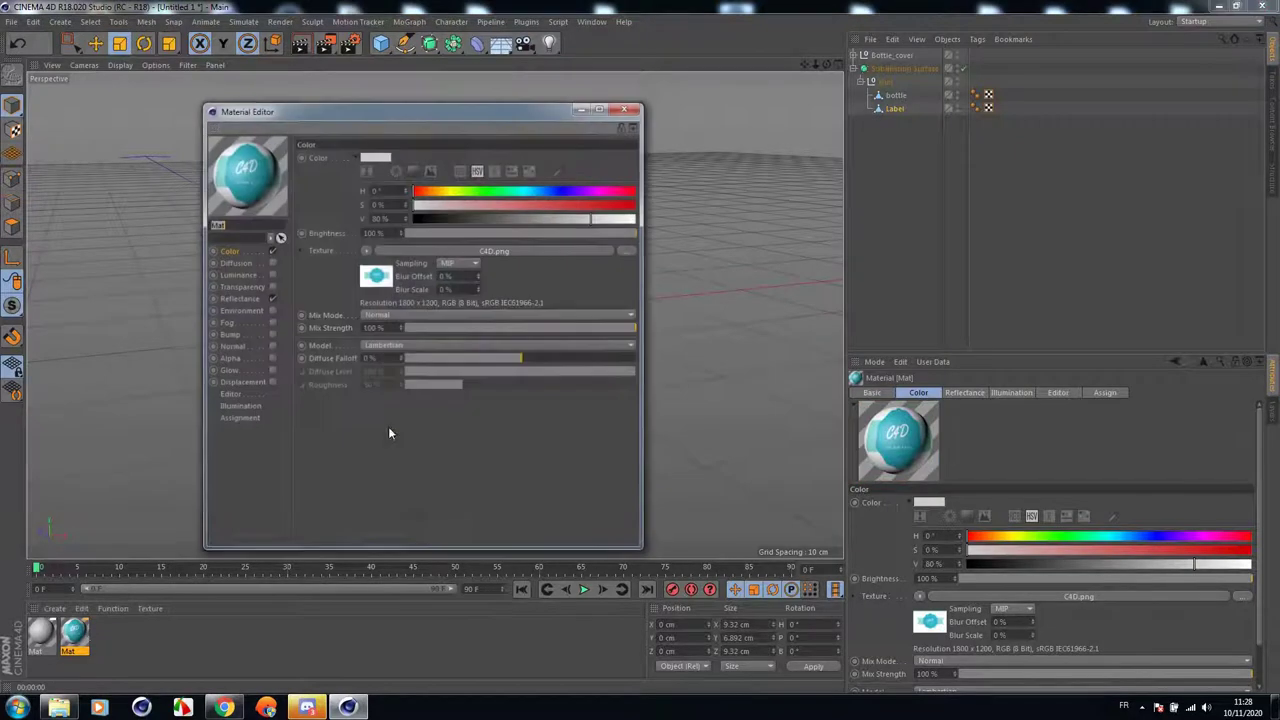
pyautogui.click(245, 299)
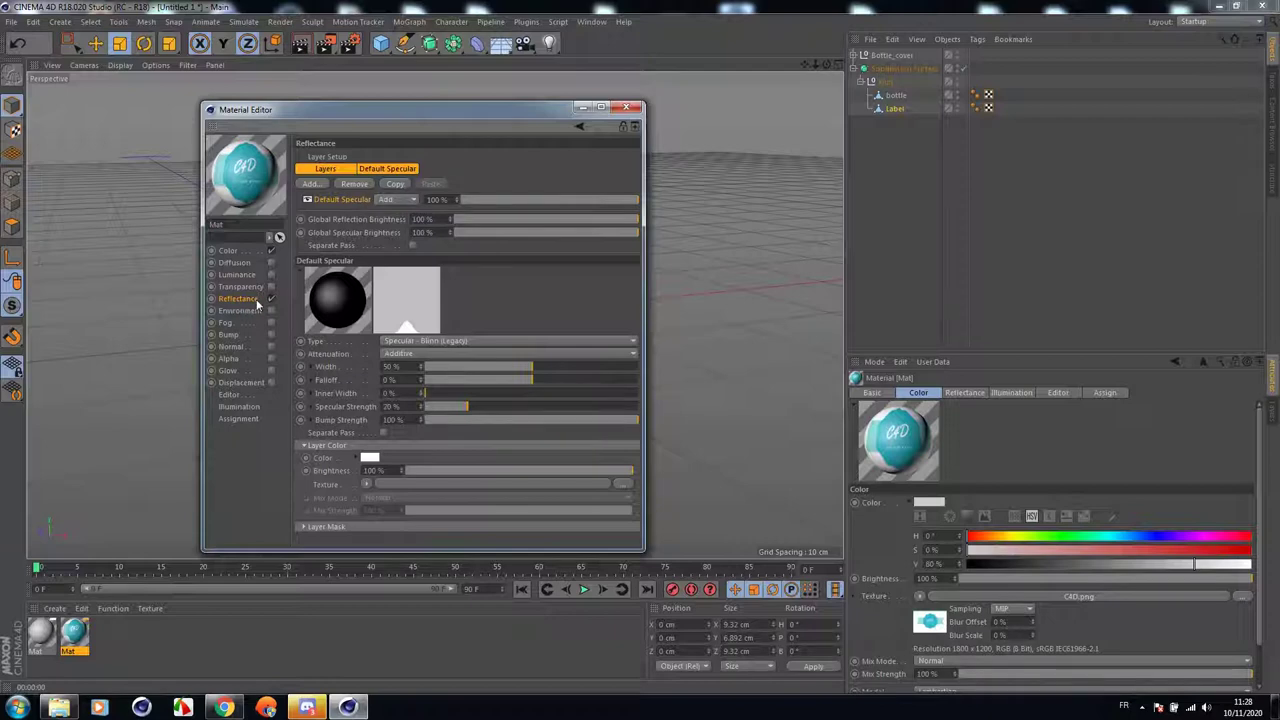
pyautogui.click(312, 184)
pyautogui.click(345, 208)
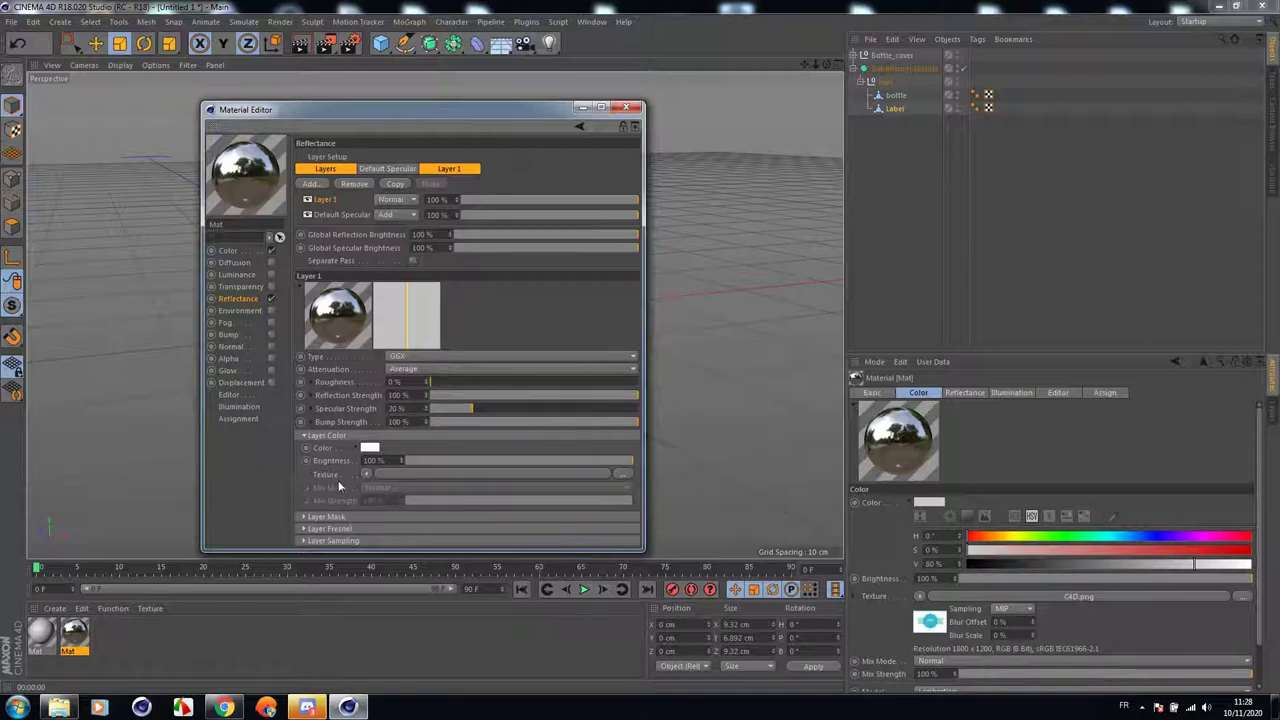
# Reduce the strength of the material's GGX reflection layer to 2% and close the material editor.
pyautogui.click(305, 528)
pyautogui.scroll(-3, 382, 532)
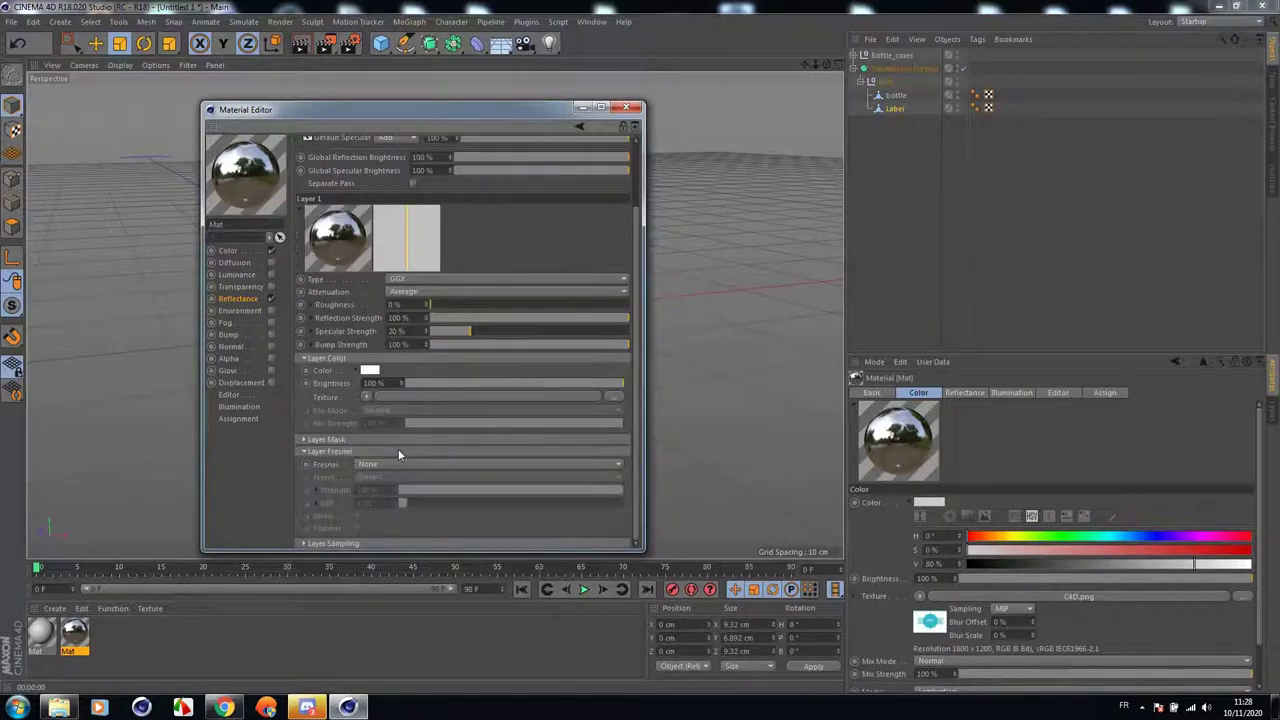
pyautogui.scroll(3, 486, 268)
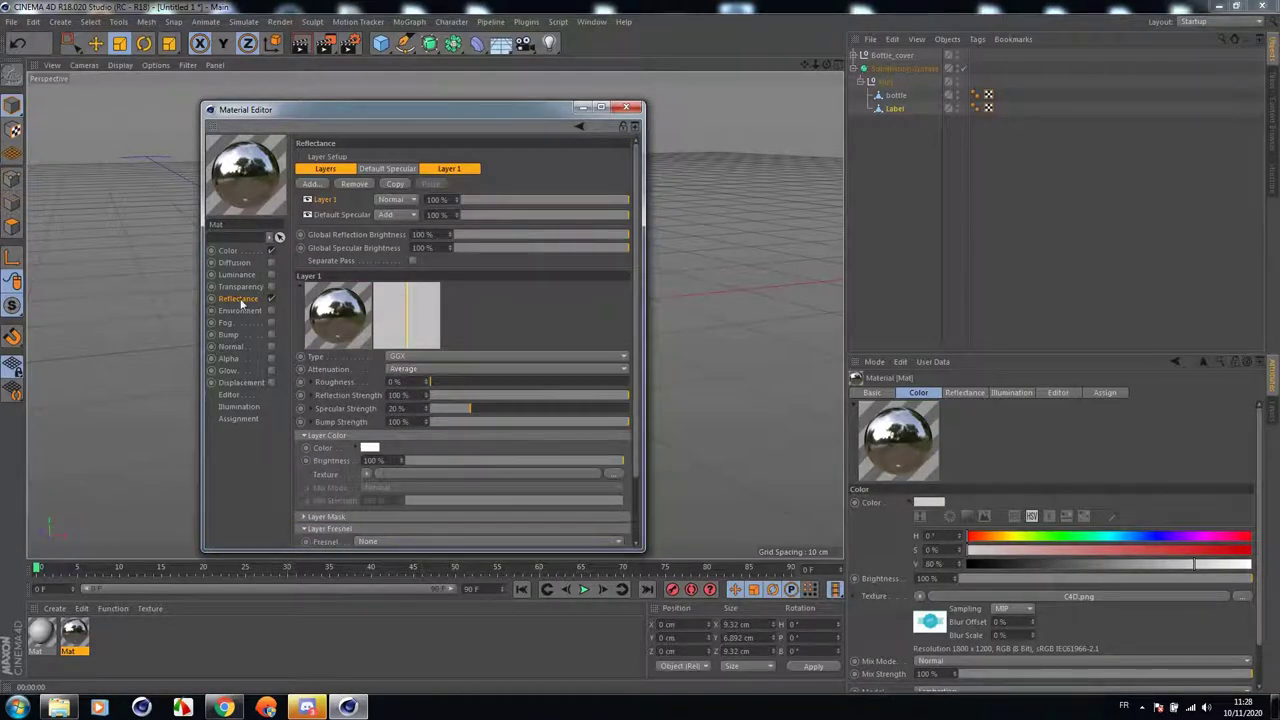
pyautogui.click(466, 200)
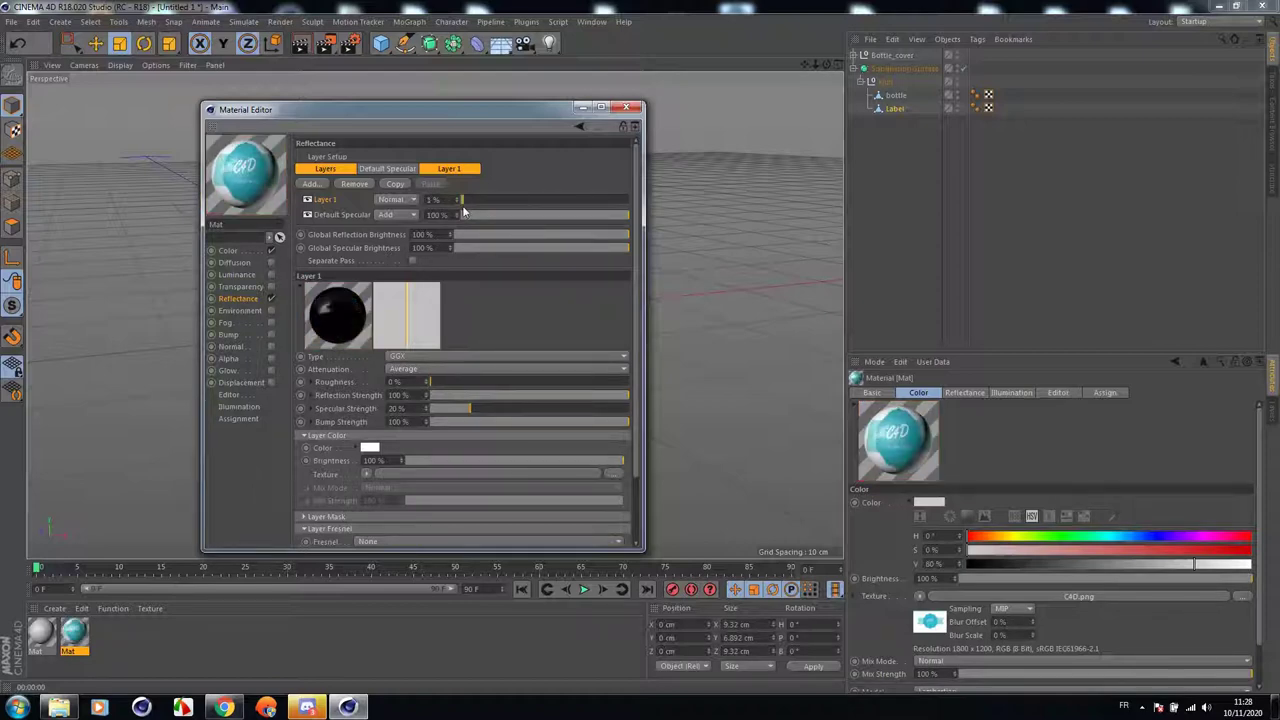
pyautogui.doubleClick(447, 200)
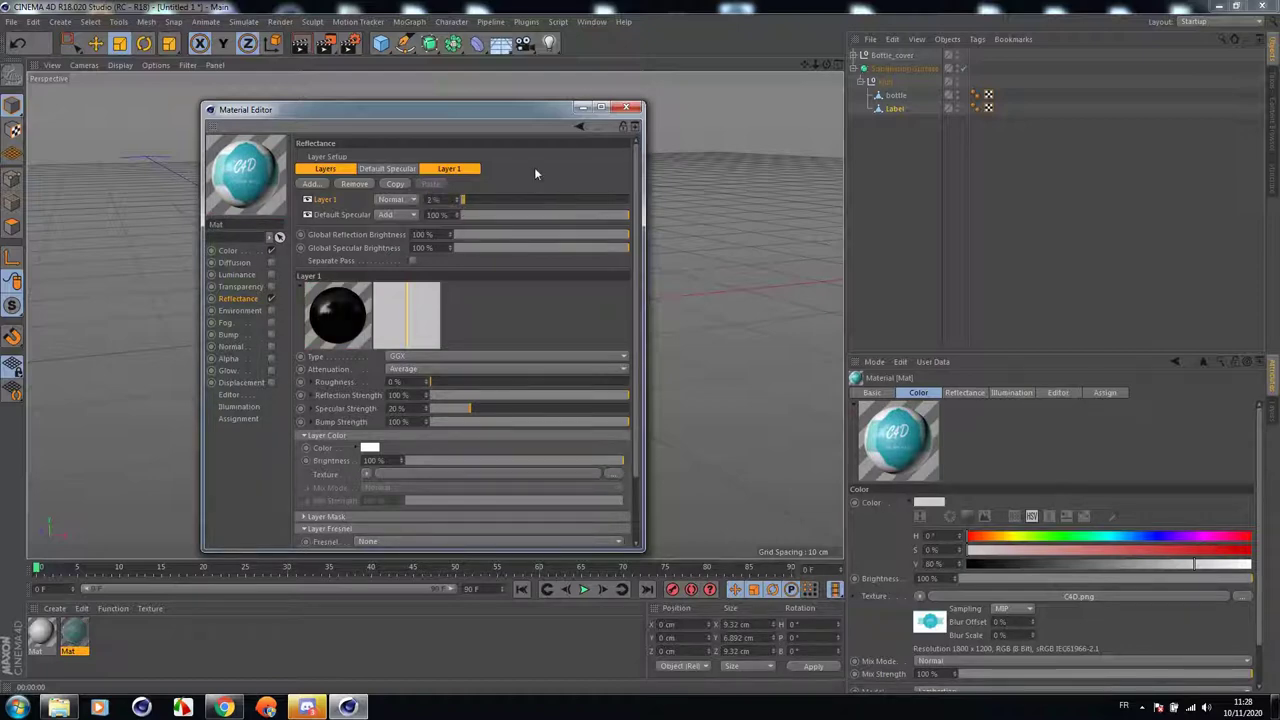
pyautogui.click(627, 107)
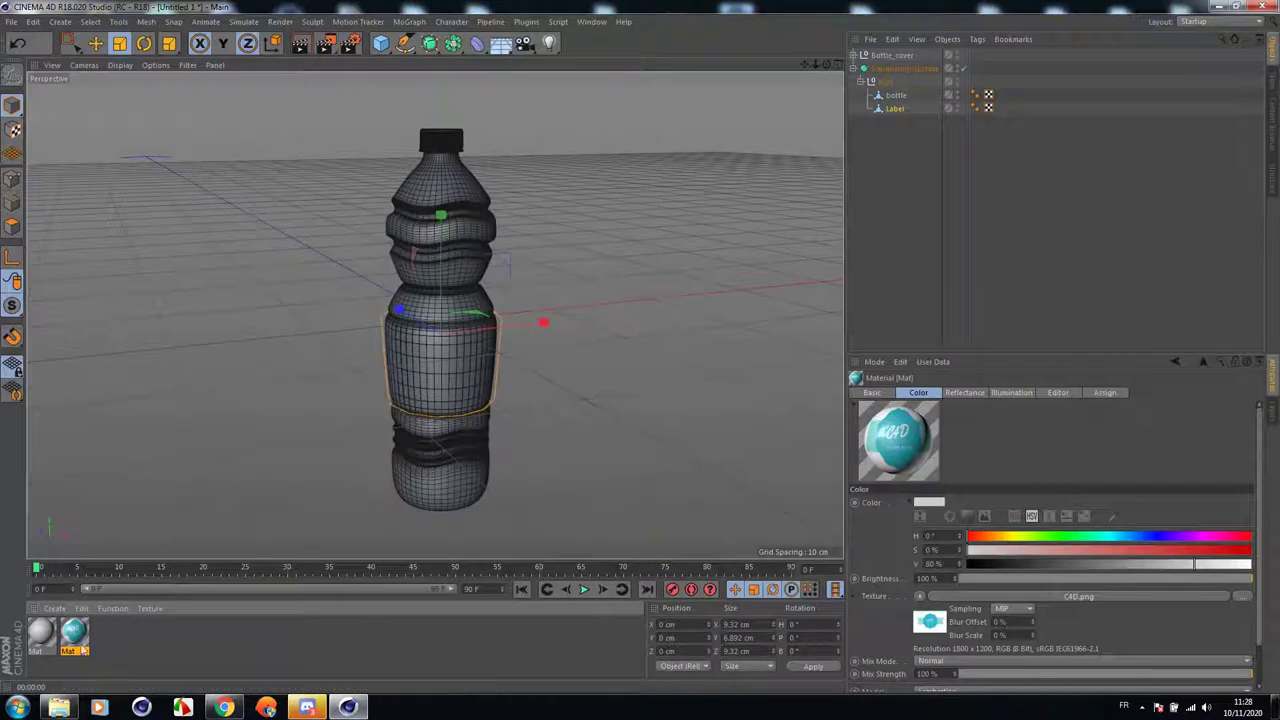
# Apply the C4D material to Label and set its texture size to 3 cm on X, Y and Z.
pyautogui.moveTo(903, 113); pyautogui.dragTo(898, 109)
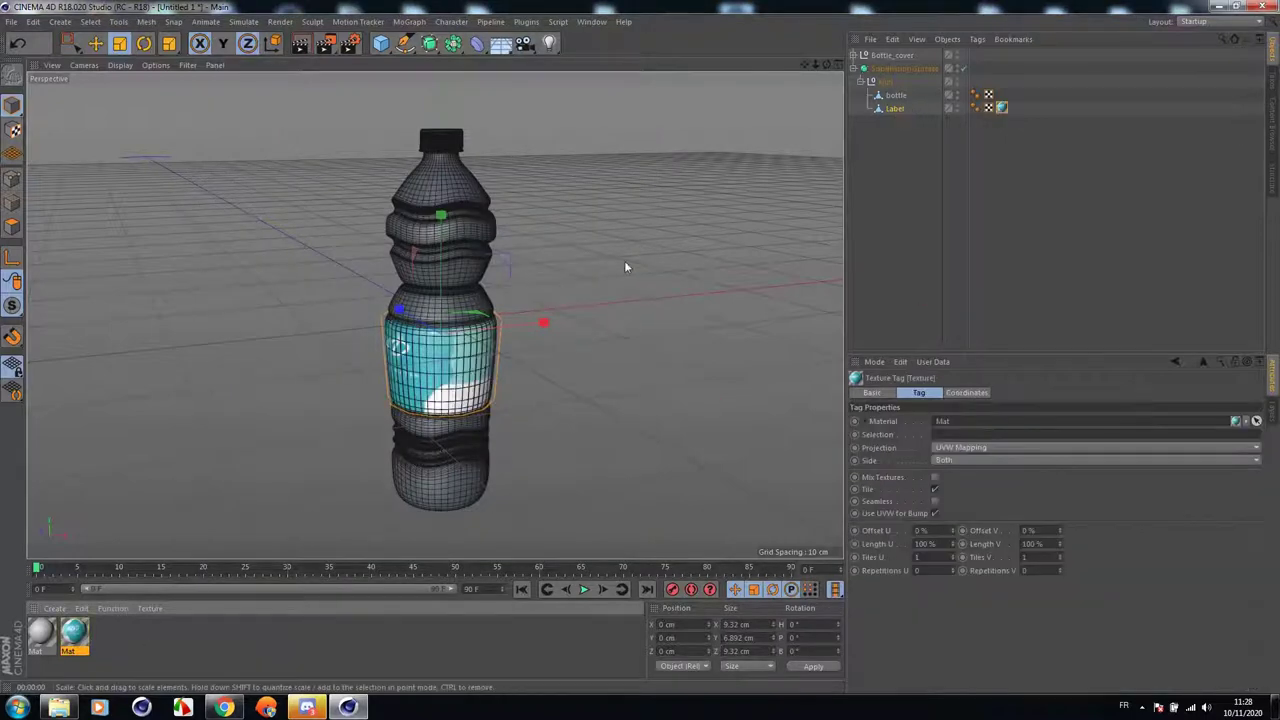
pyautogui.scroll(2, 626, 266)
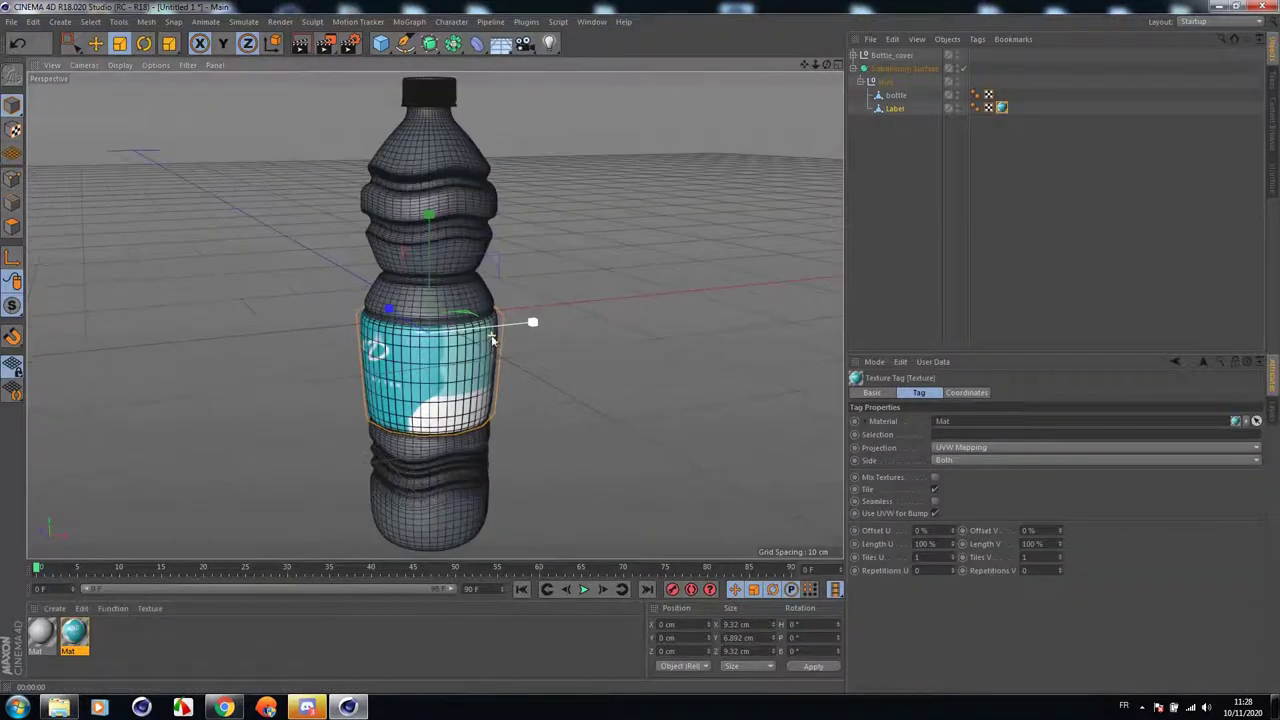
pyautogui.click(14, 131)
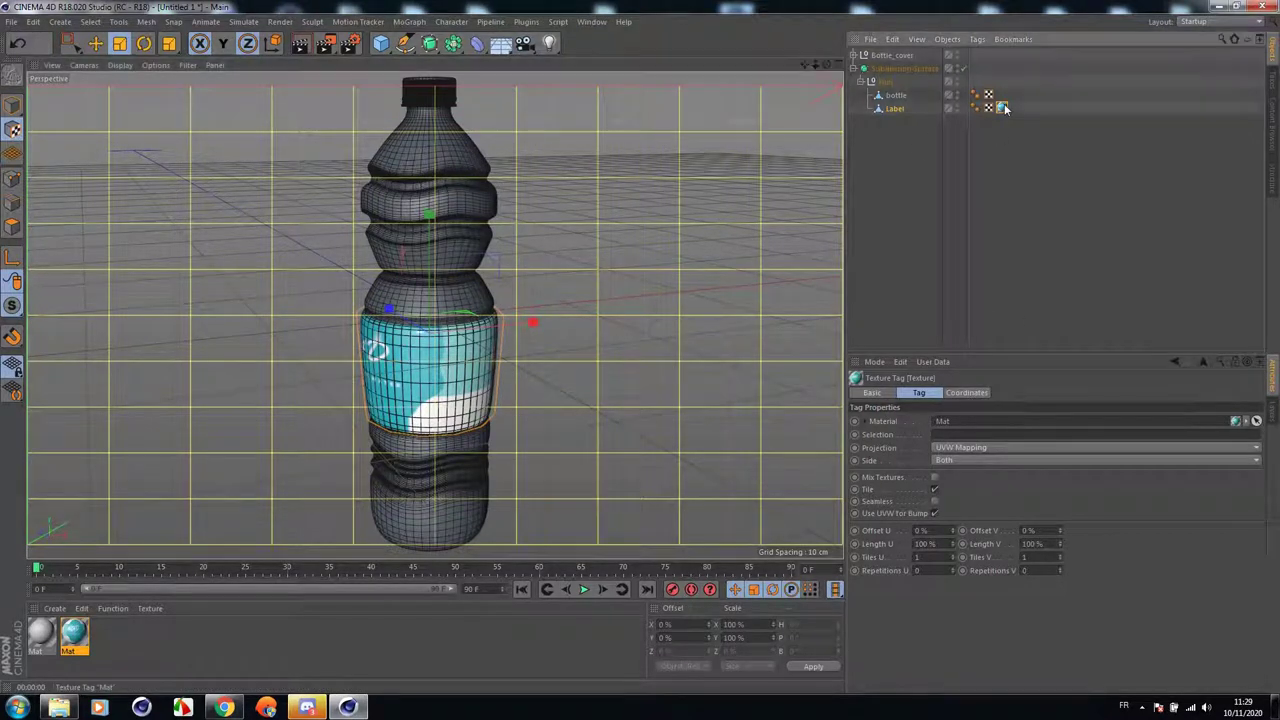
pyautogui.click(968, 393)
pyautogui.click(970, 421)
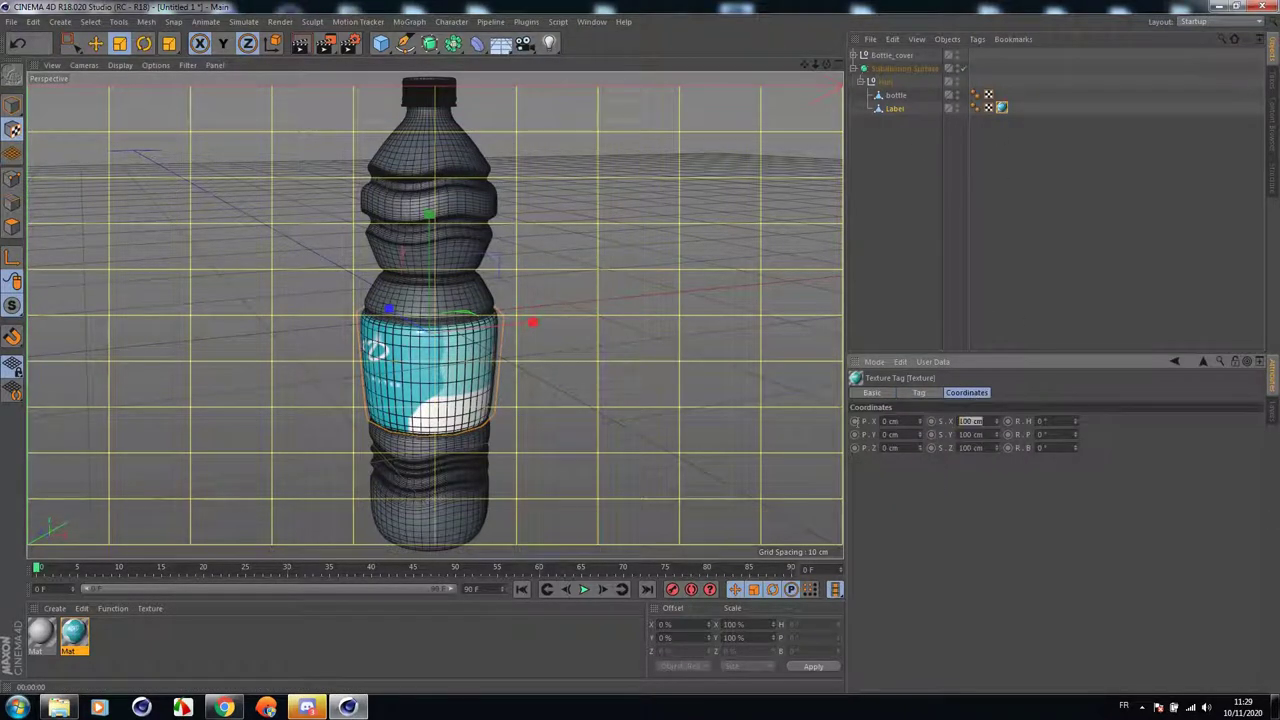
pyautogui.write('1')
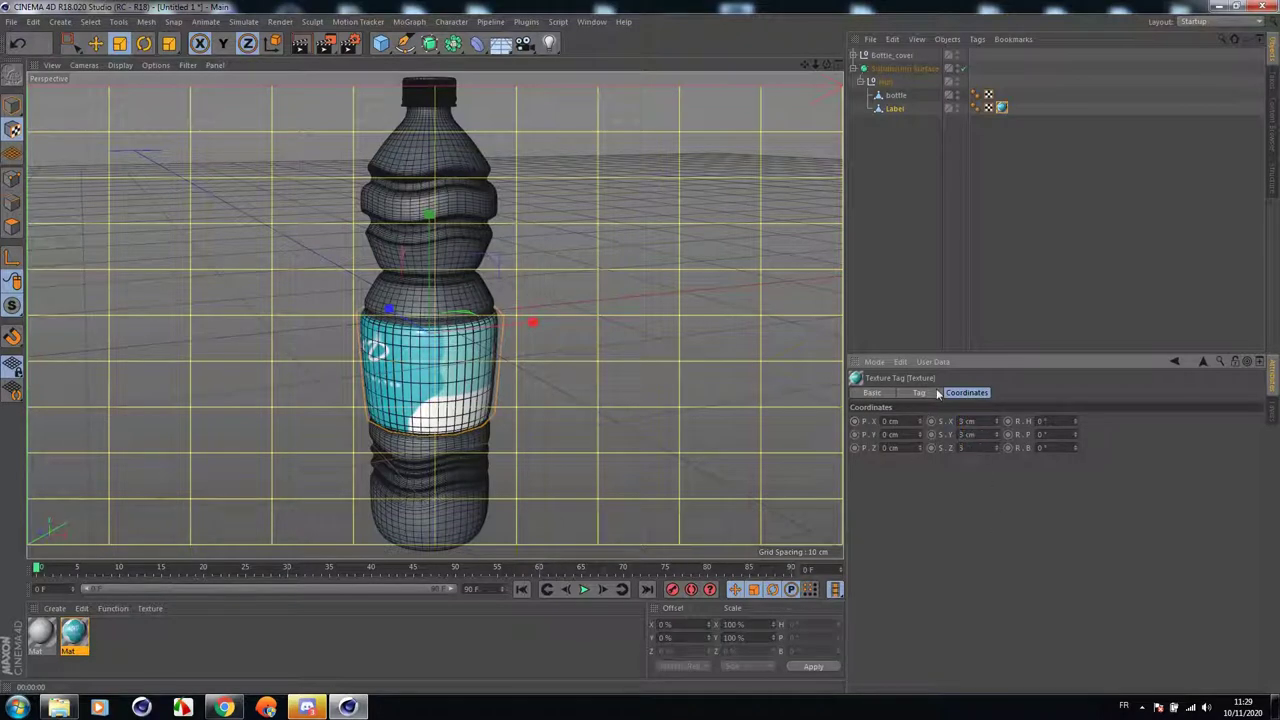
# Set the projection of Label's texture tag to Cylindrical.
pyautogui.click(936, 393)
pyautogui.click(966, 450)
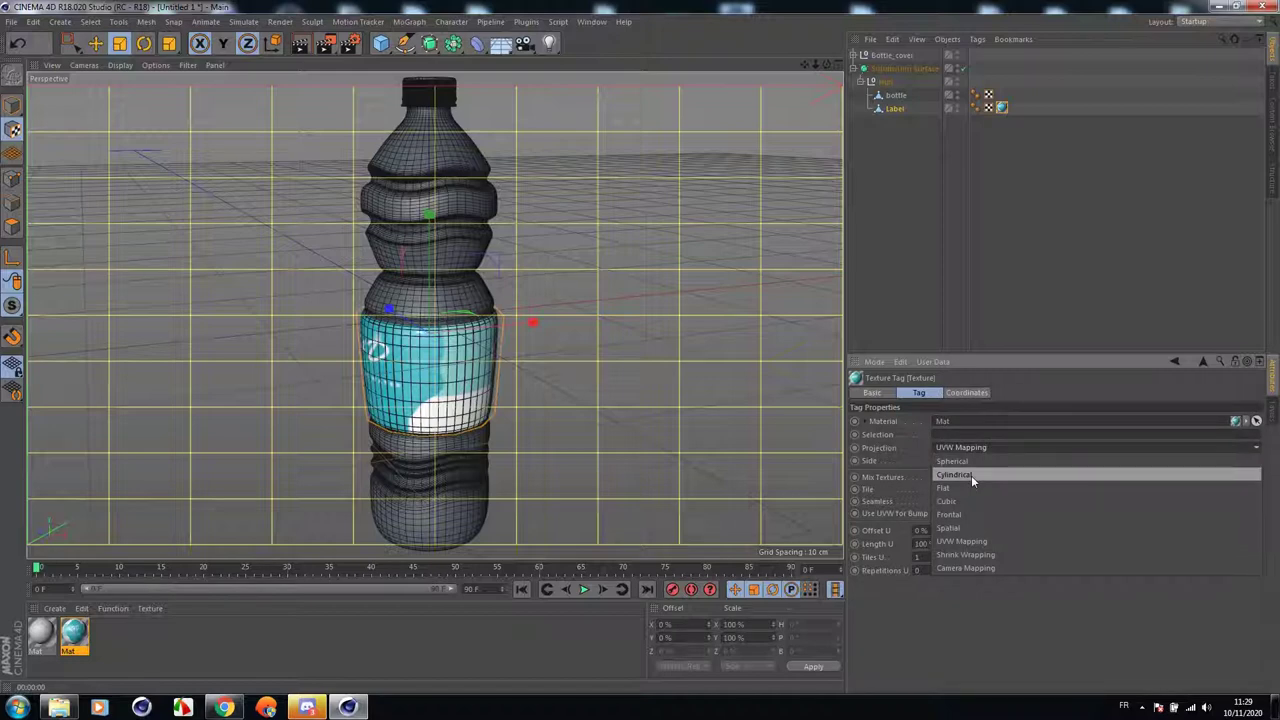
pyautogui.click(971, 475)
# Move the label texture down along Y to a V offset of about 30.6%.
pyautogui.scroll(5, 600, 326)
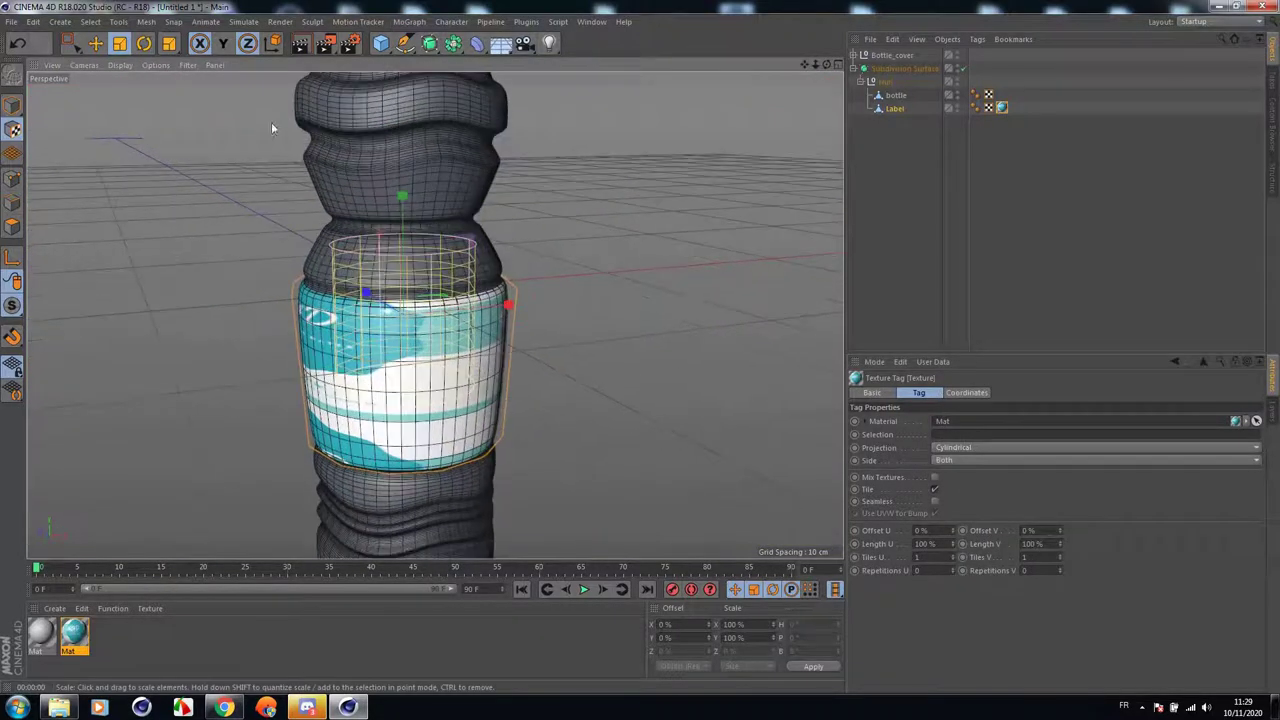
pyautogui.click(96, 44)
pyautogui.moveTo(402, 201); pyautogui.dragTo(403, 303)
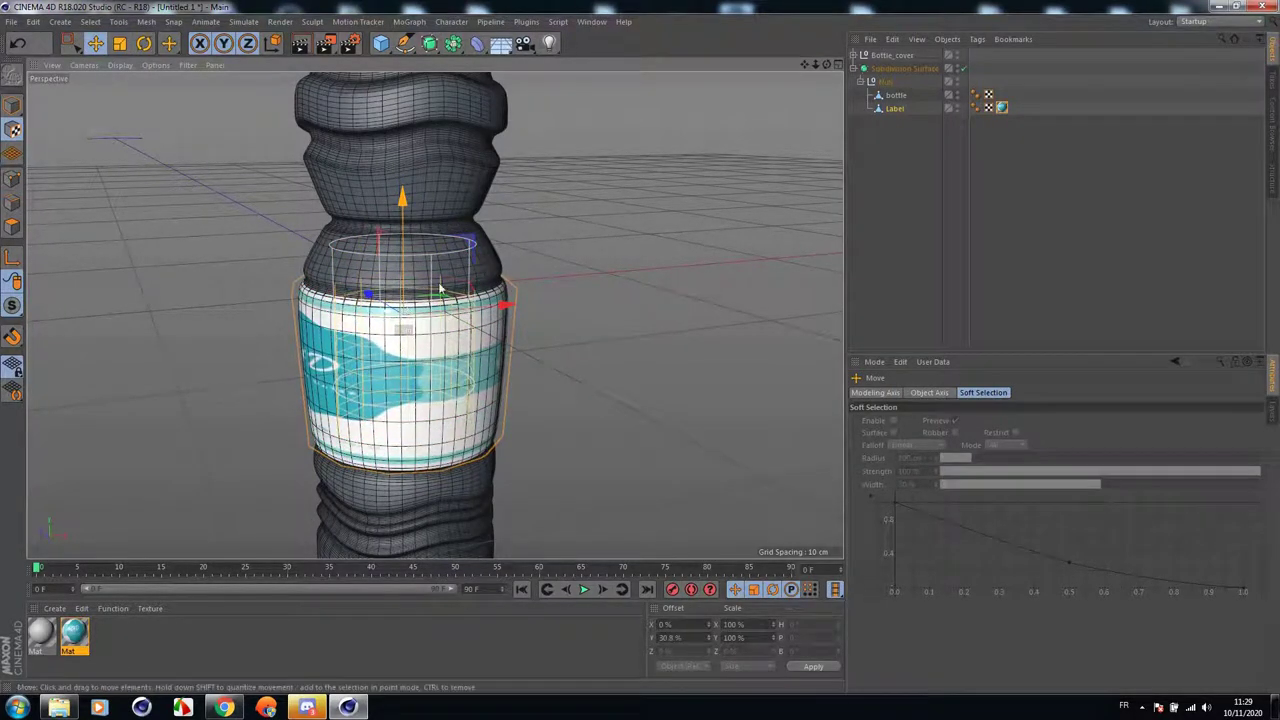
# Set the Y size of Label's texture projection to 3.2 cm.
pyautogui.click(1002, 107)
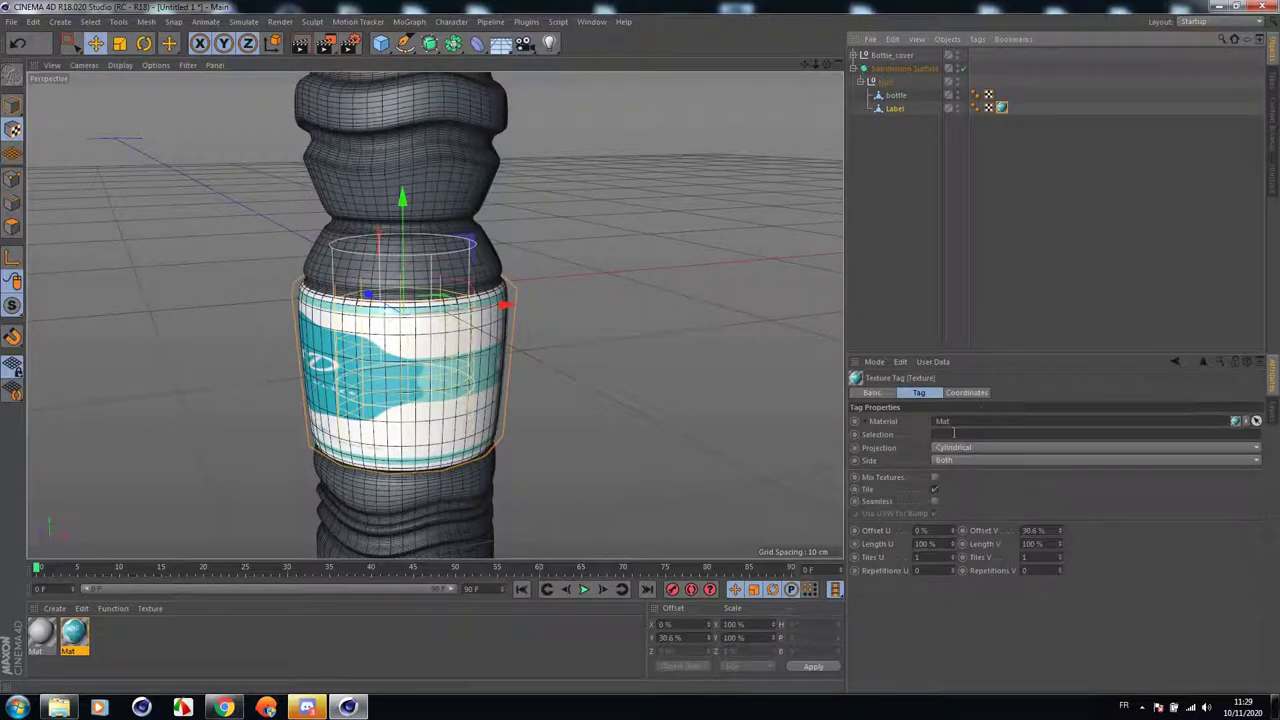
pyautogui.click(967, 392)
pyautogui.doubleClick(986, 434)
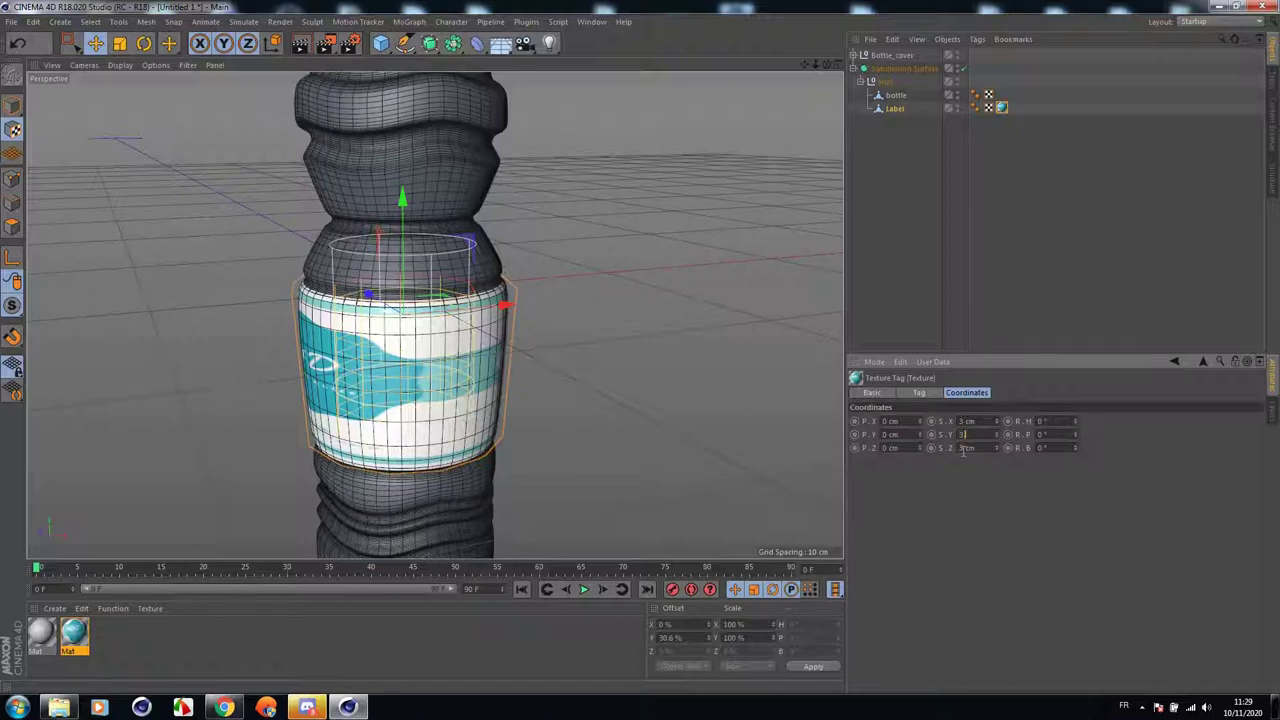
pyautogui.press('Return')
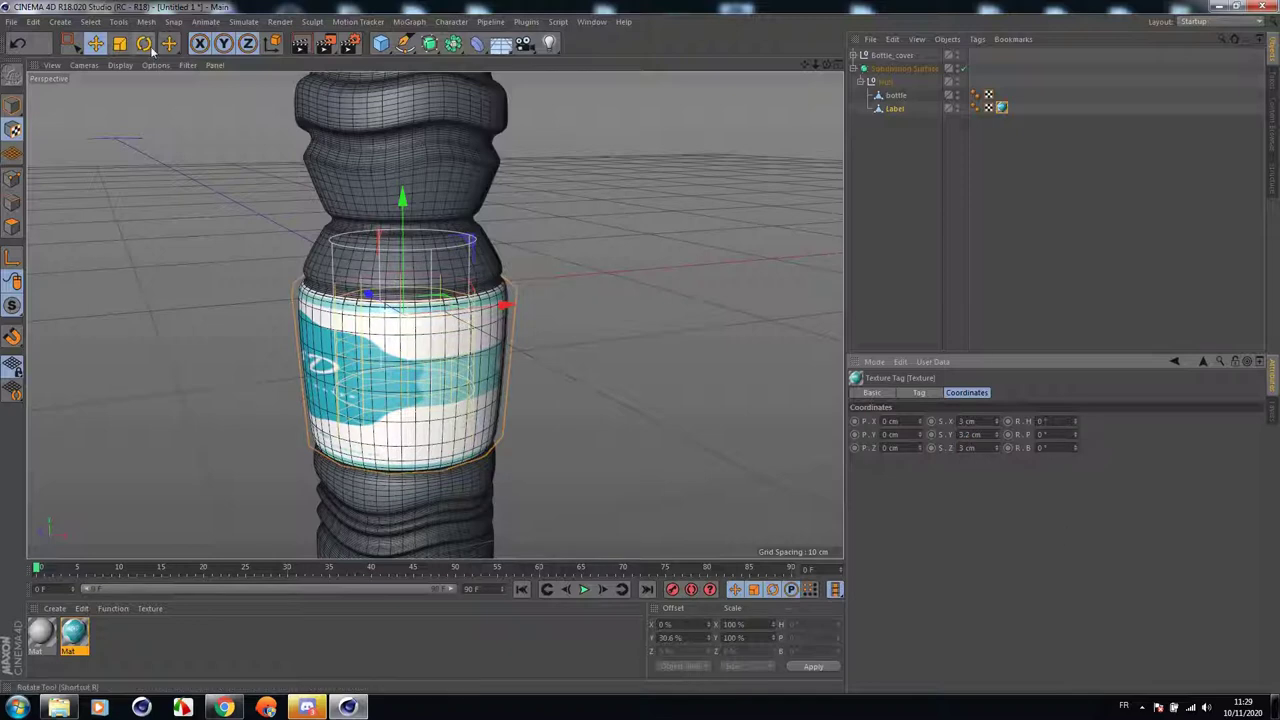
# Rotate the label texture about 92° around the vertical axis and nudge it along Y to a V offset of about 29.4%.
pyautogui.click(145, 45)
pyautogui.moveTo(423, 324); pyautogui.dragTo(521, 312)
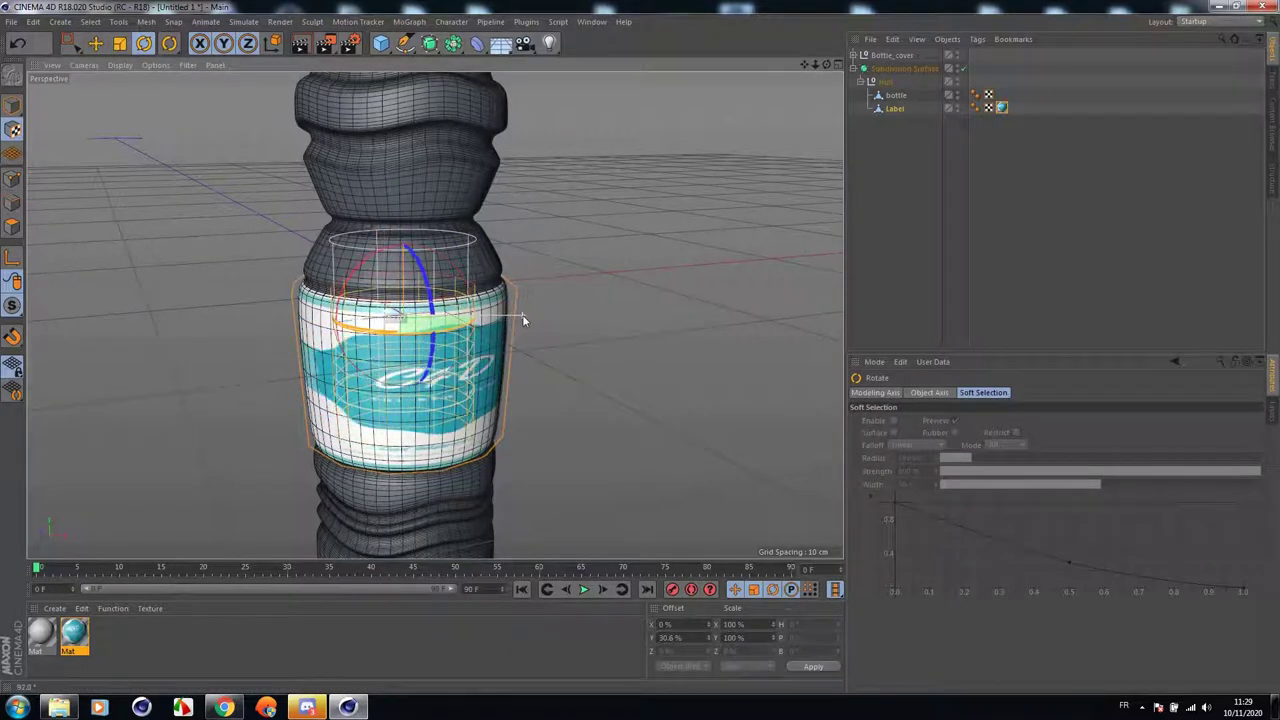
pyautogui.click(97, 45)
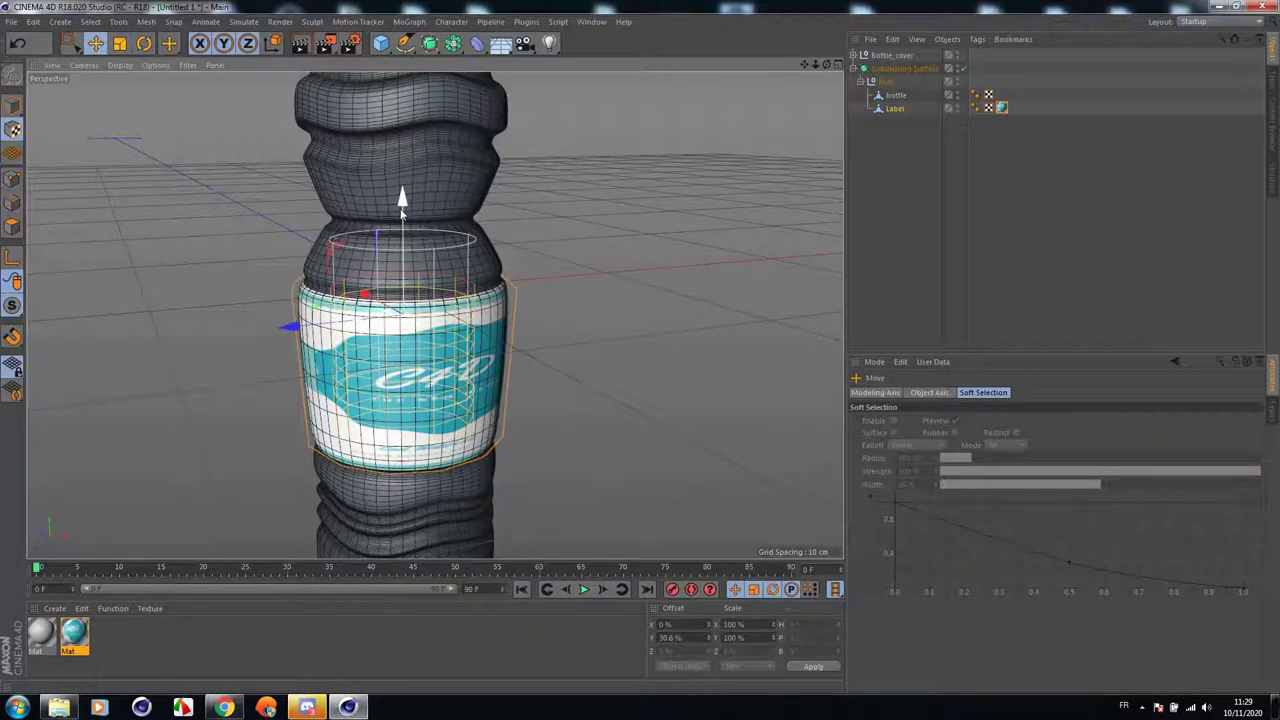
pyautogui.moveTo(404, 217); pyautogui.dragTo(407, 208)
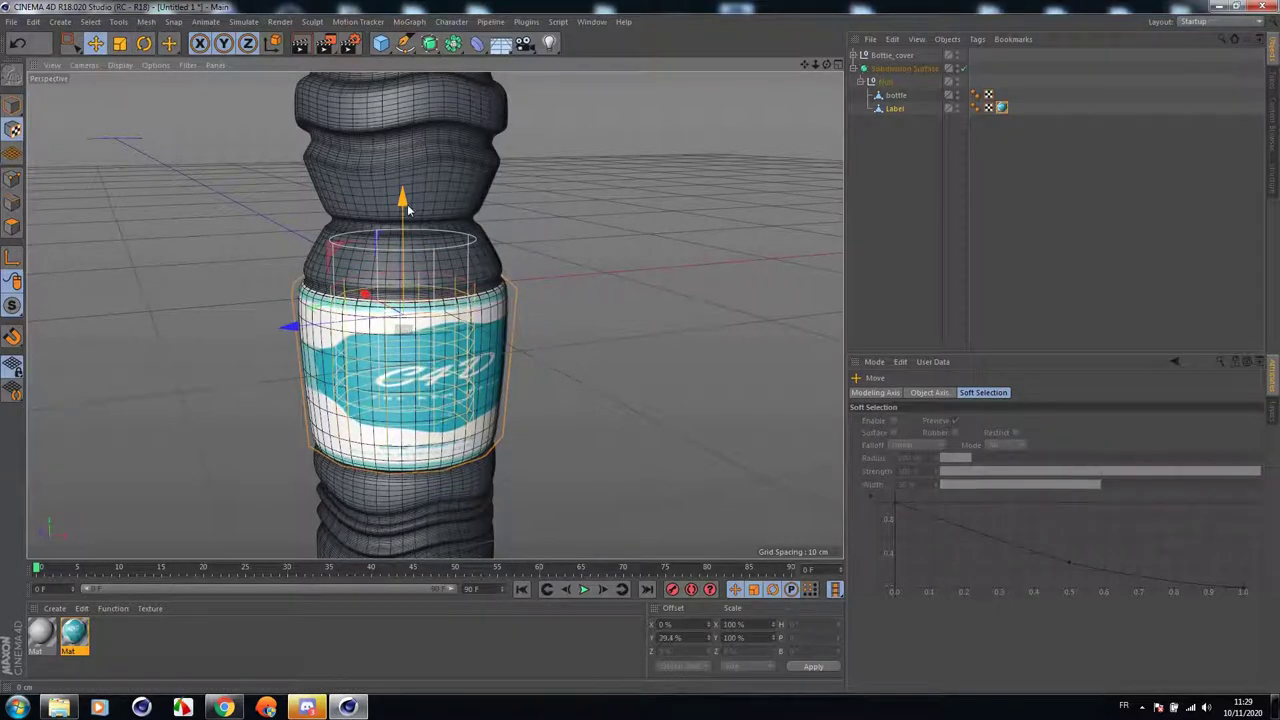
# Render the perspective view to check the label on the bottle, and frame the whole bottle.
pyautogui.scroll(-4, 405, 205)
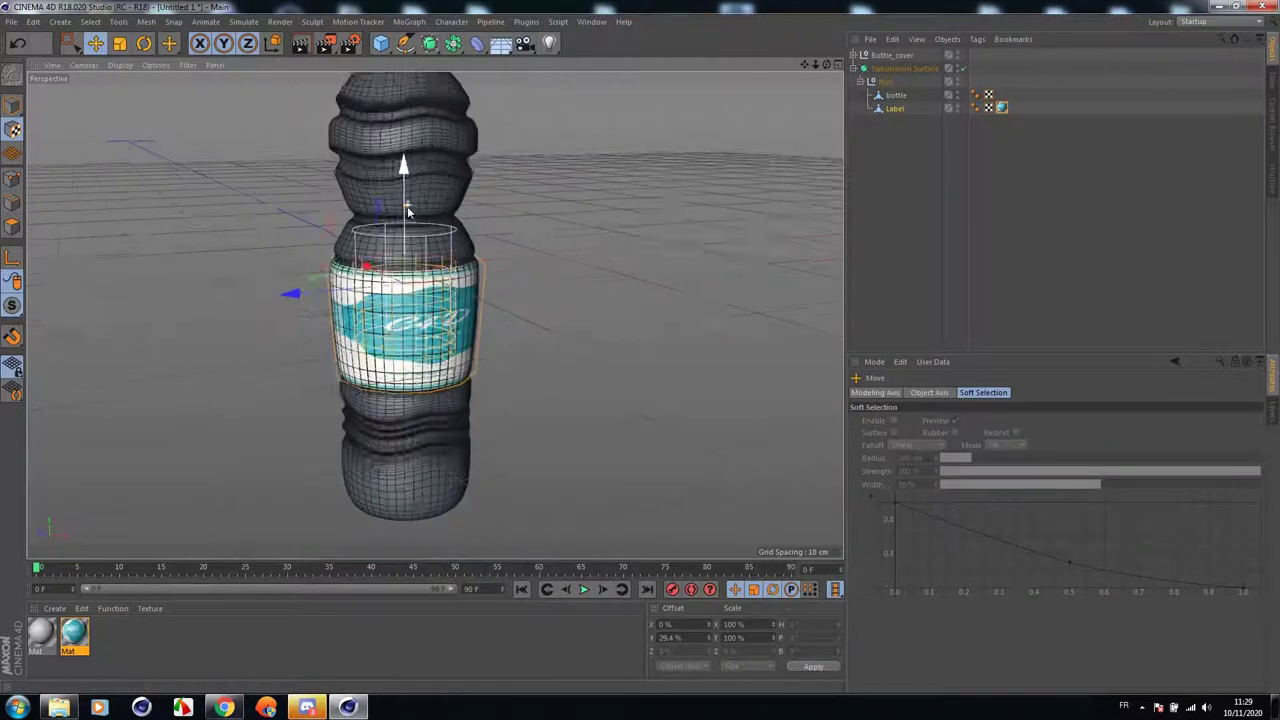
pyautogui.click(299, 45)
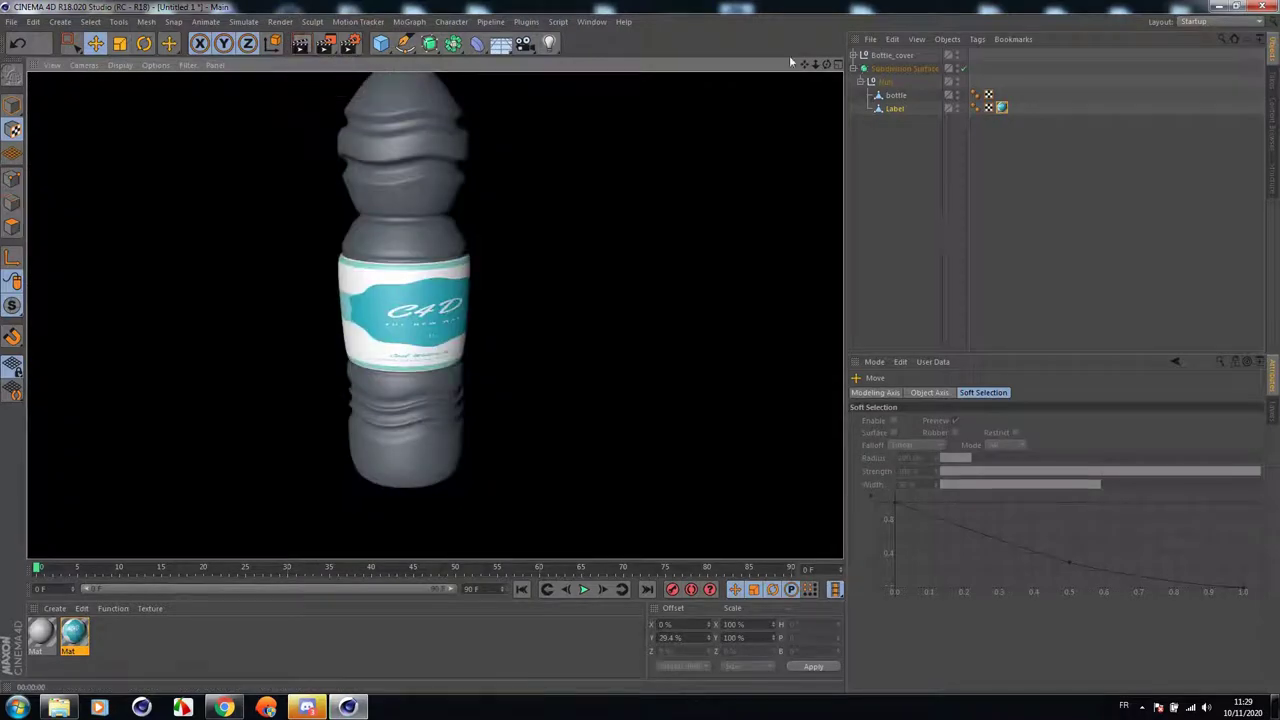
pyautogui.moveTo(815, 64); pyautogui.dragTo(844, 125)
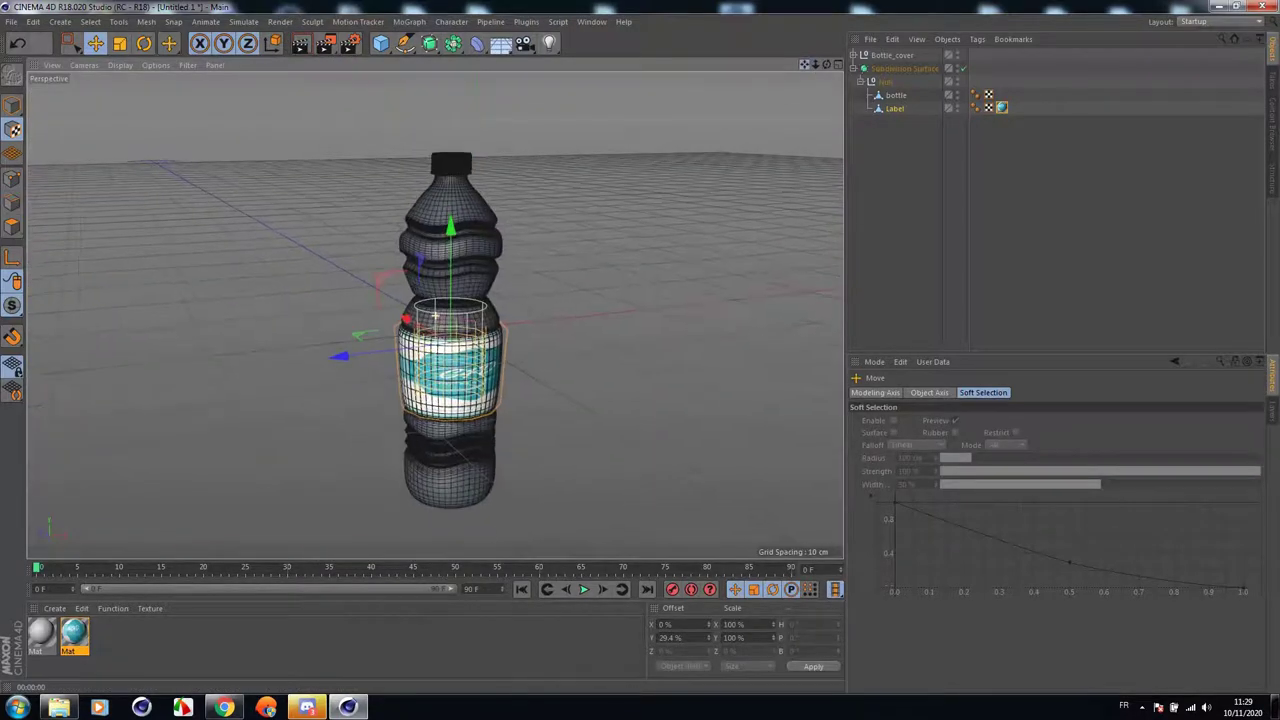
# Turn off the Color channel of the plain grey Mat material and set its transparency refraction preset to Water.
pyautogui.doubleClick(41, 631)
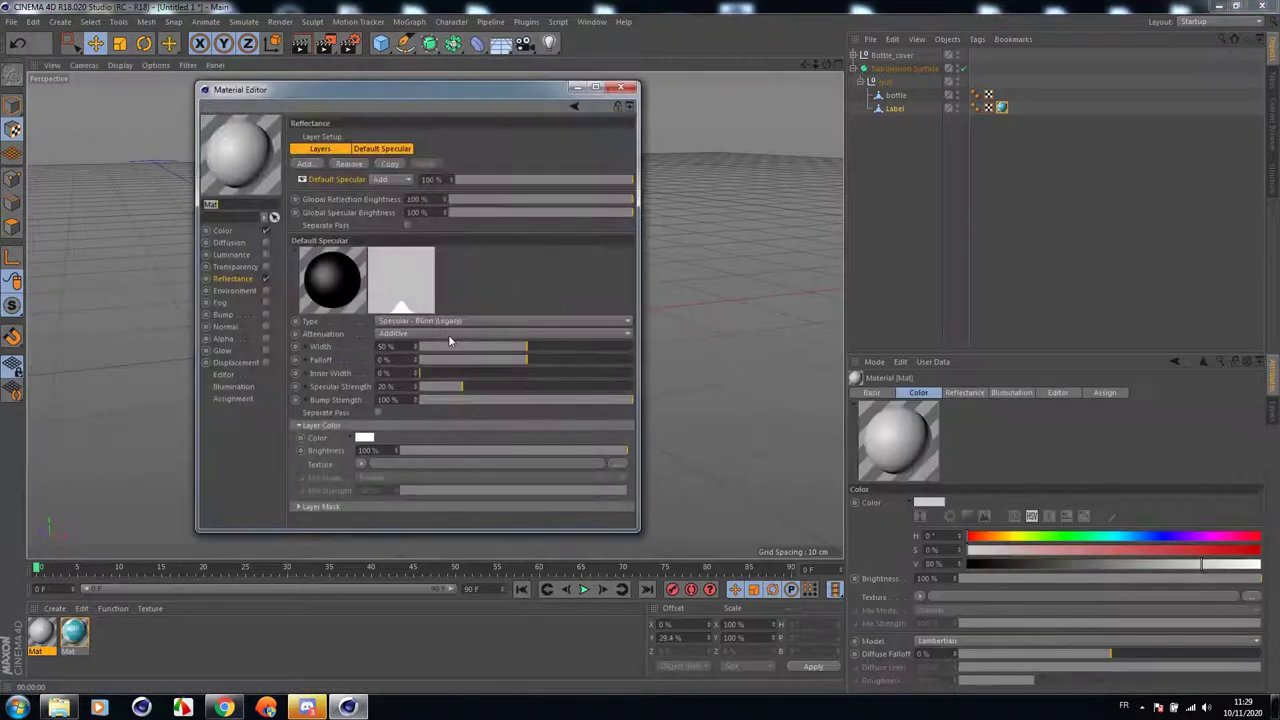
pyautogui.click(246, 235)
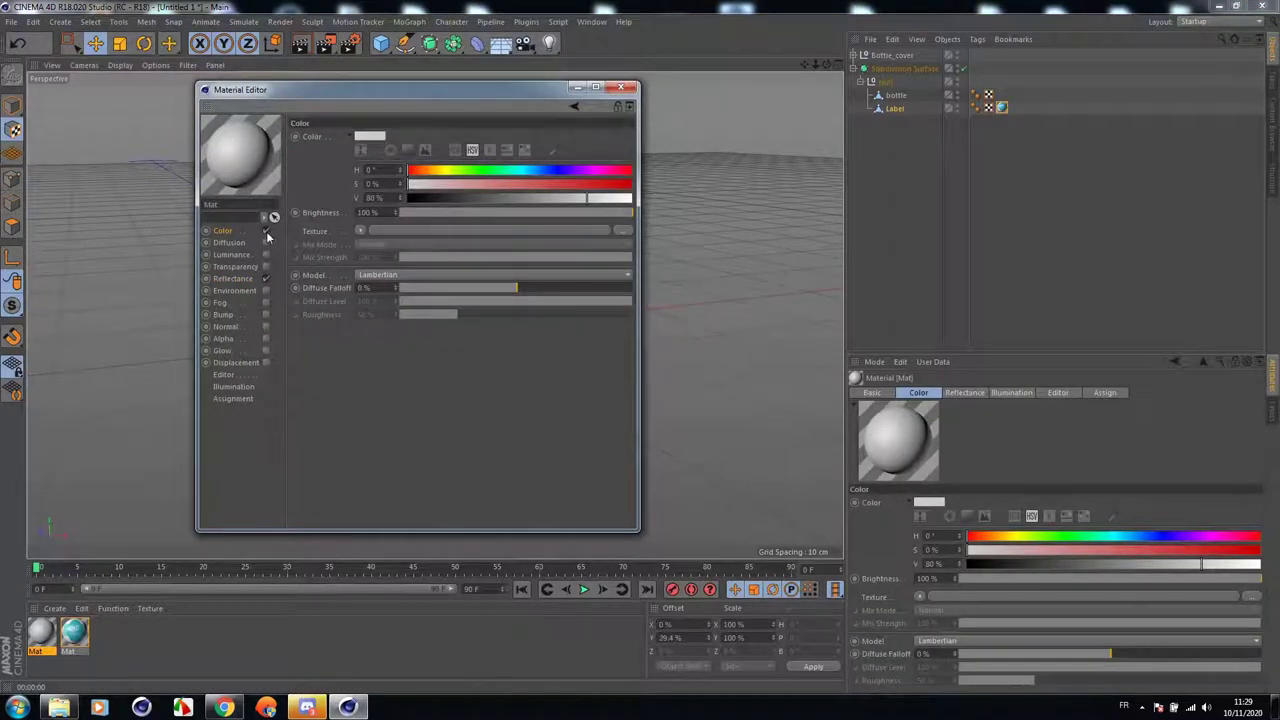
pyautogui.click(266, 232)
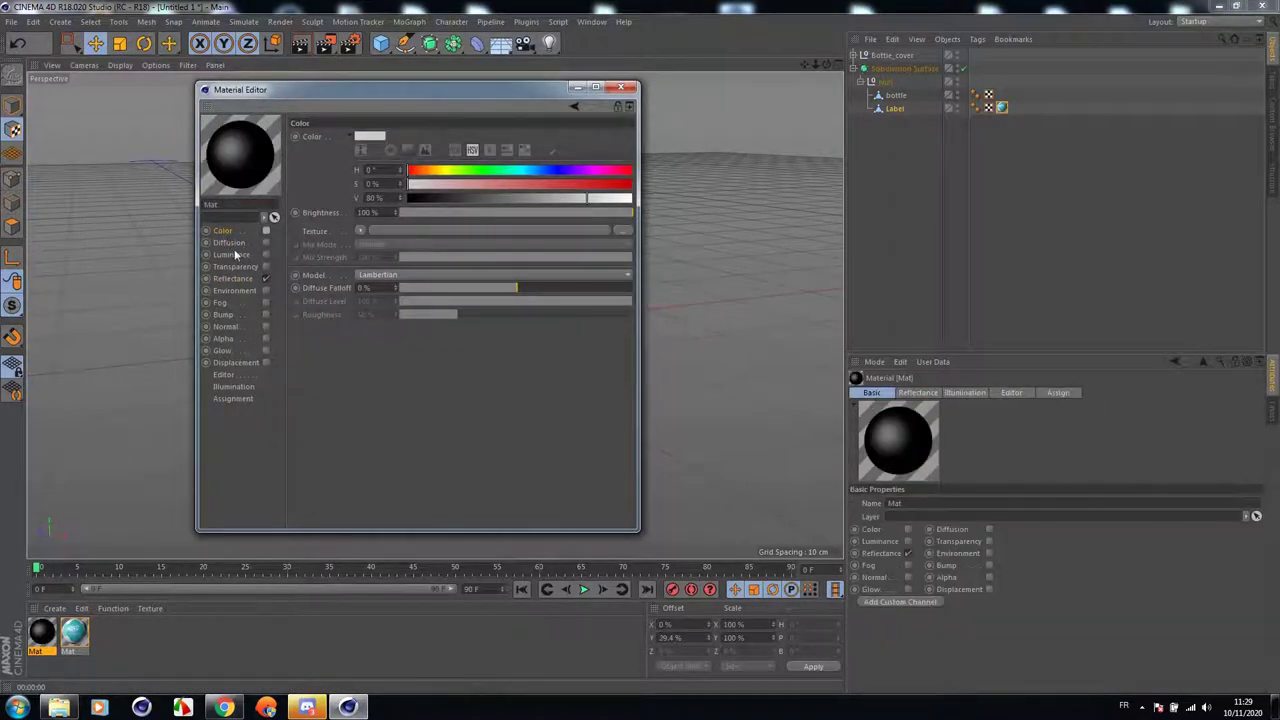
pyautogui.click(235, 266)
pyautogui.click(430, 226)
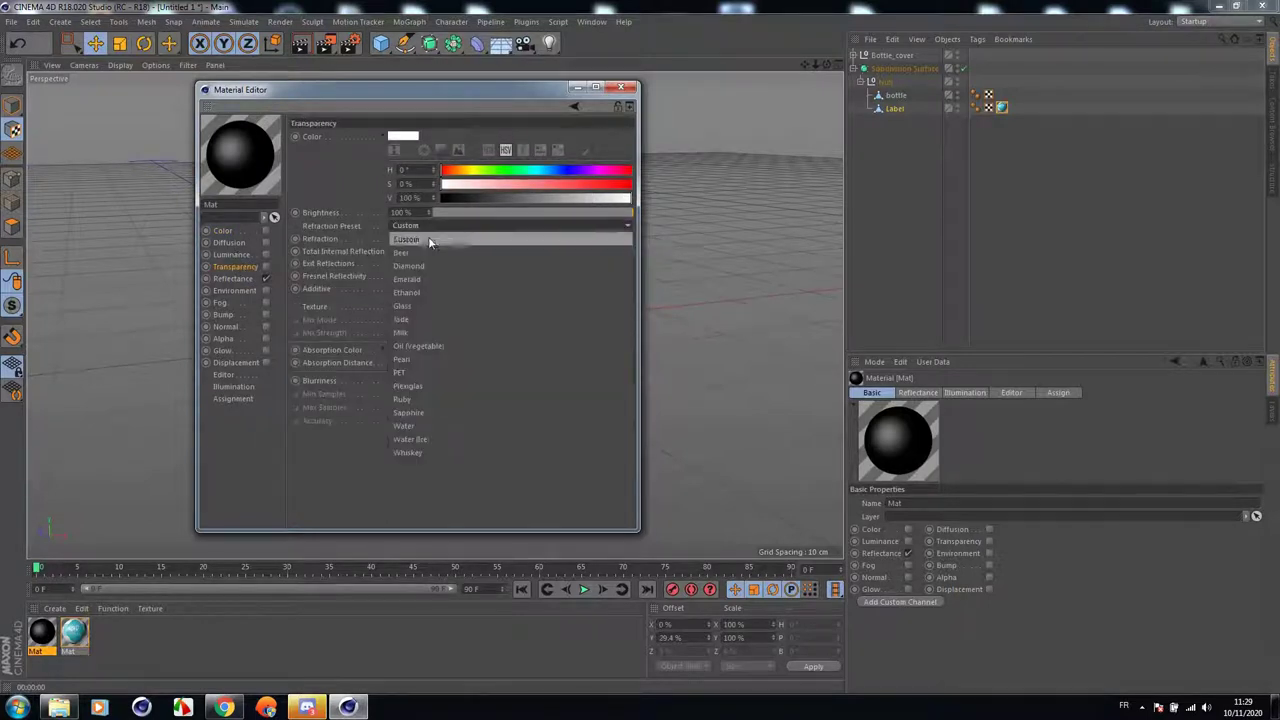
pyautogui.click(428, 427)
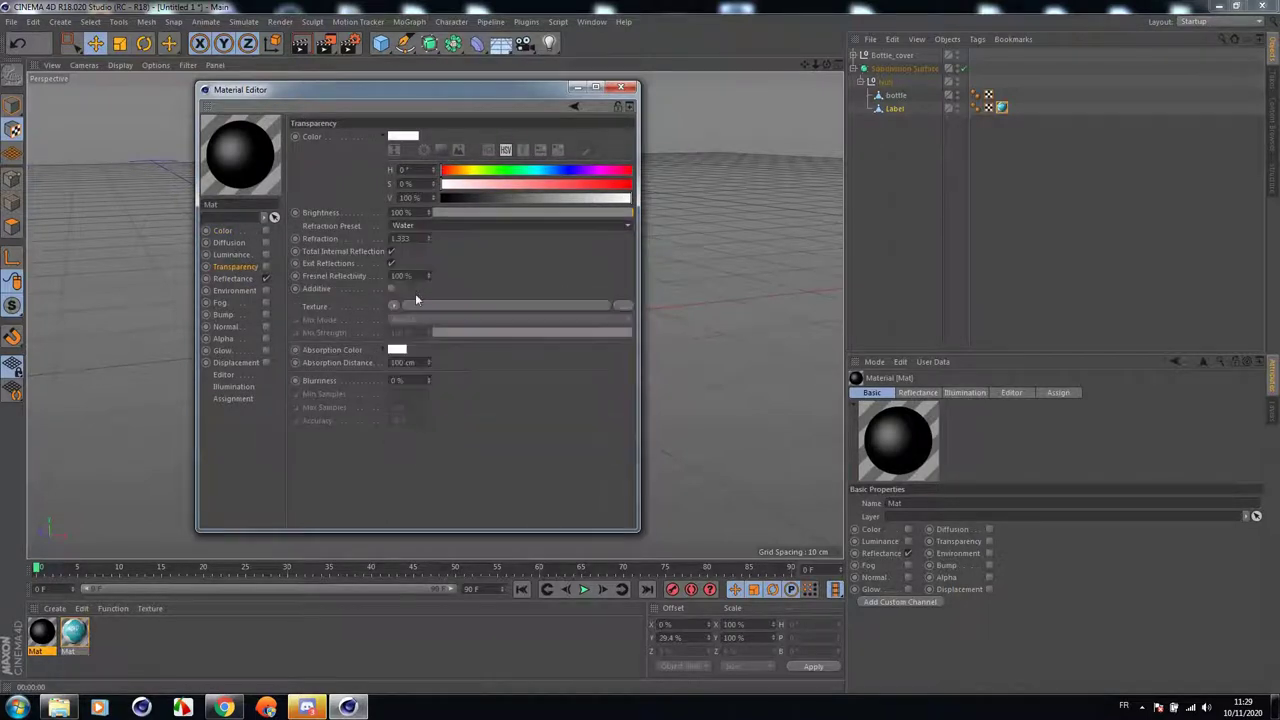
# Add a GGX layer to the Reflectance channel of the Mat material.
pyautogui.click(246, 279)
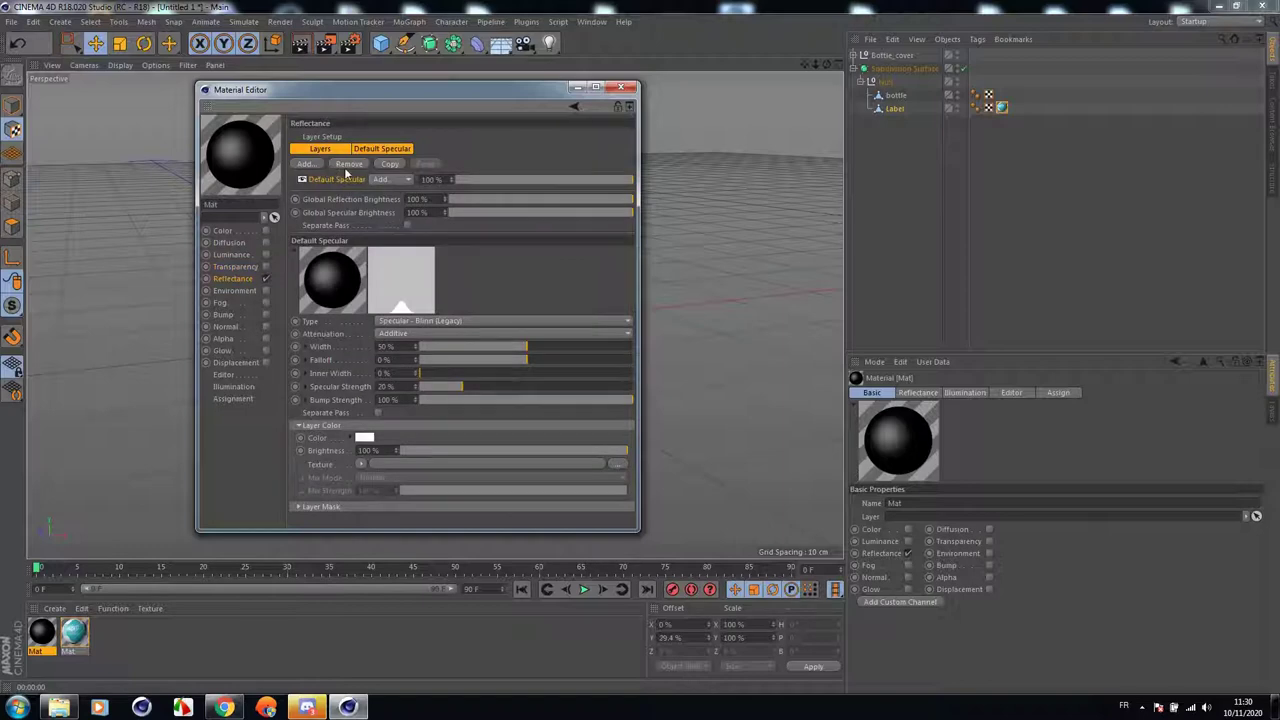
pyautogui.click(308, 164)
pyautogui.click(359, 196)
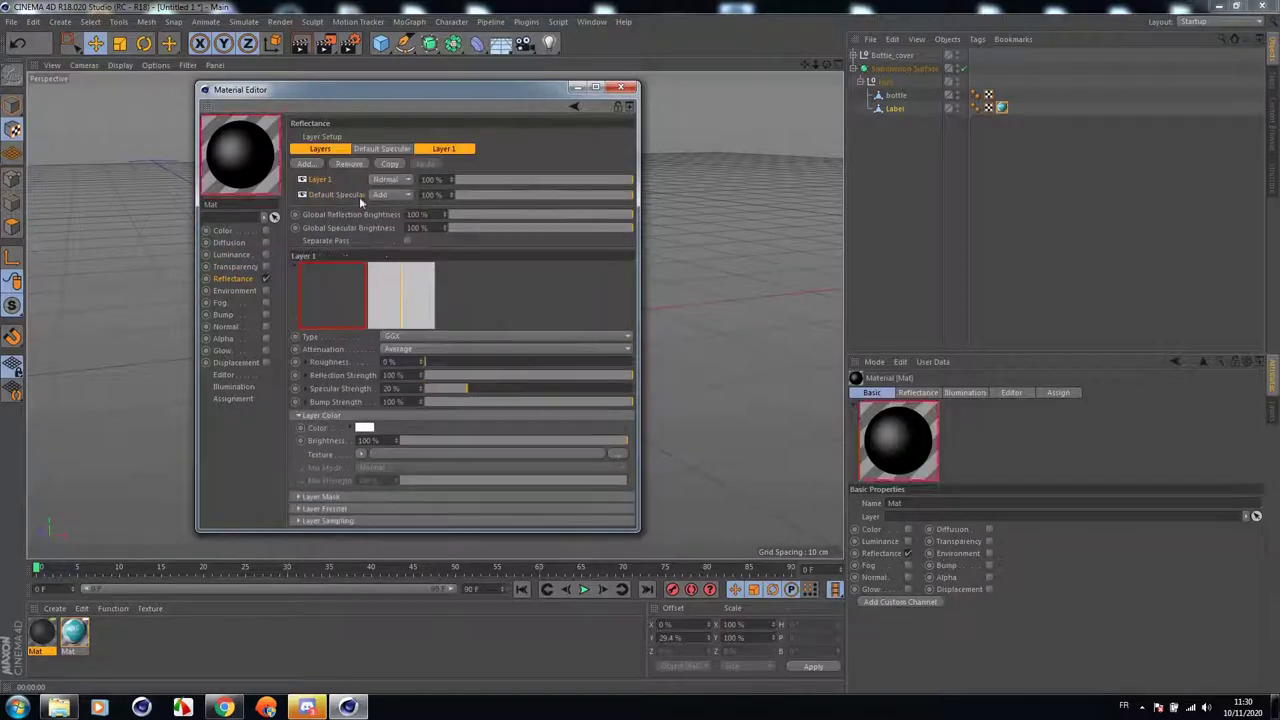
pyautogui.click(18, 44)
pyautogui.click(308, 339)
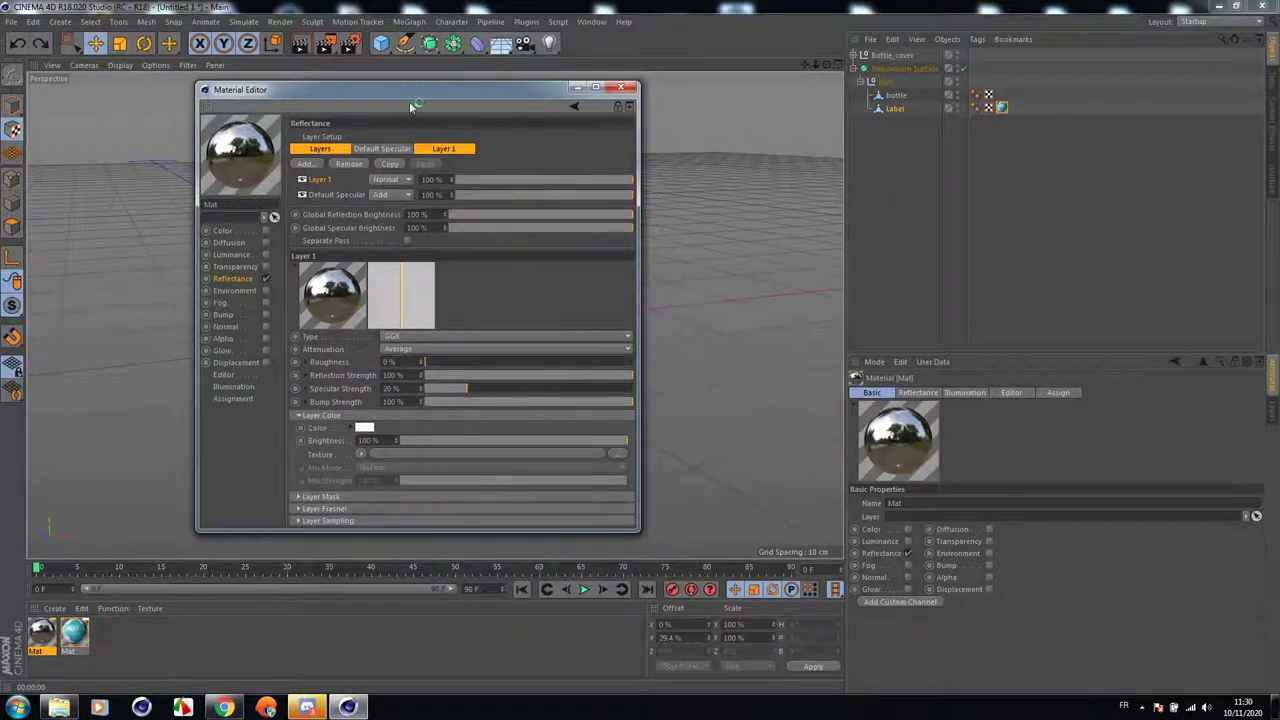
pyautogui.moveTo(450, 90); pyautogui.dragTo(517, 49)
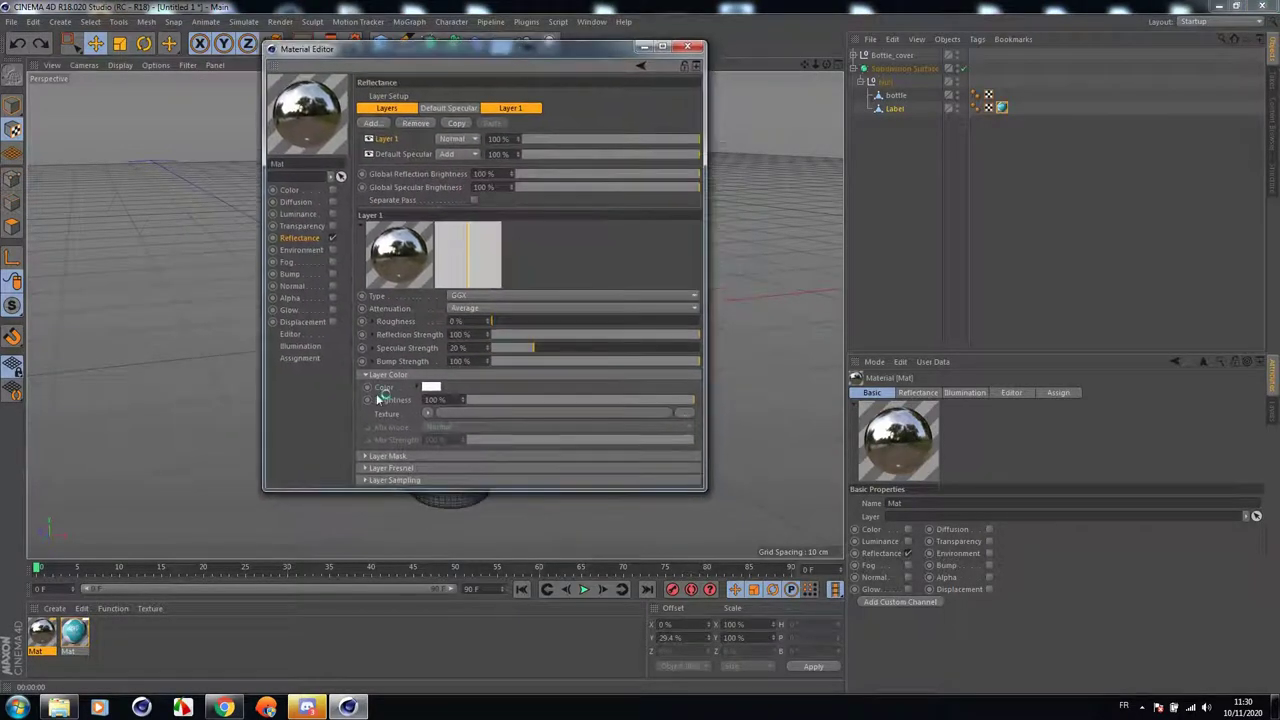
# Set the reflectance layer's Fresnel to Dielectric with the Water preset and enable the material's Transparency channel.
pyautogui.click(366, 468)
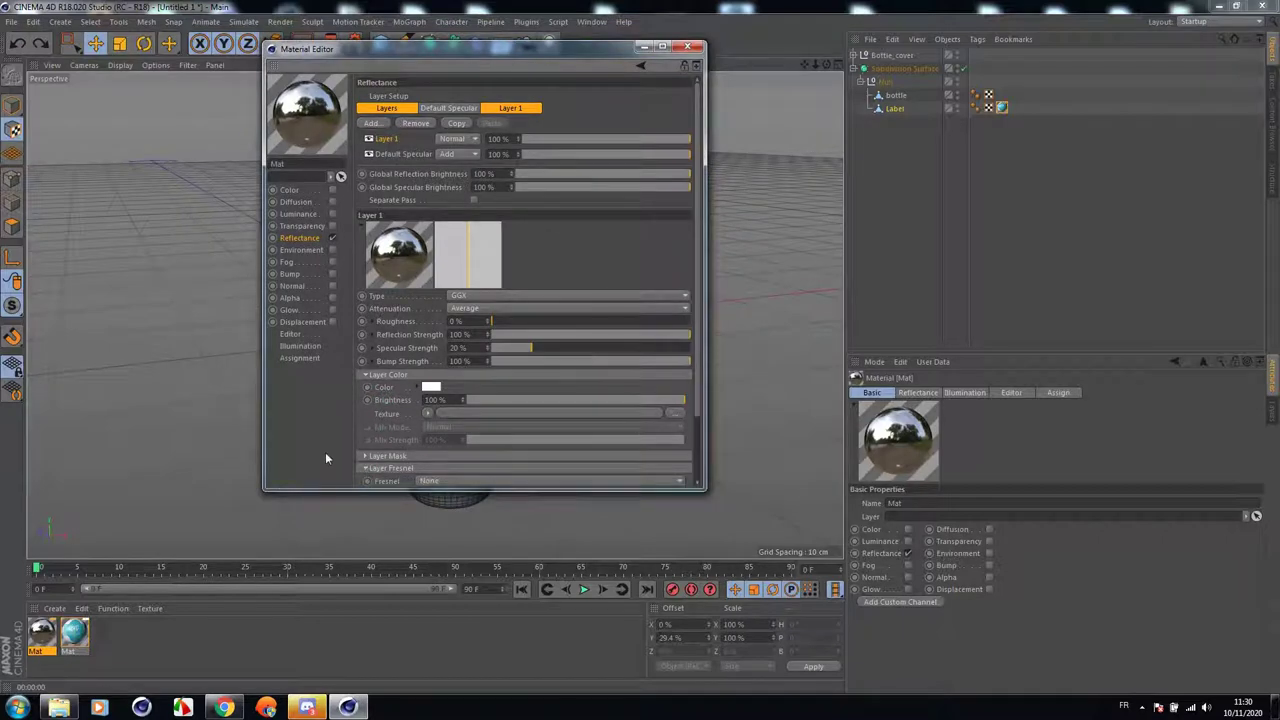
pyautogui.scroll(-3, 429, 463)
pyautogui.click(440, 404)
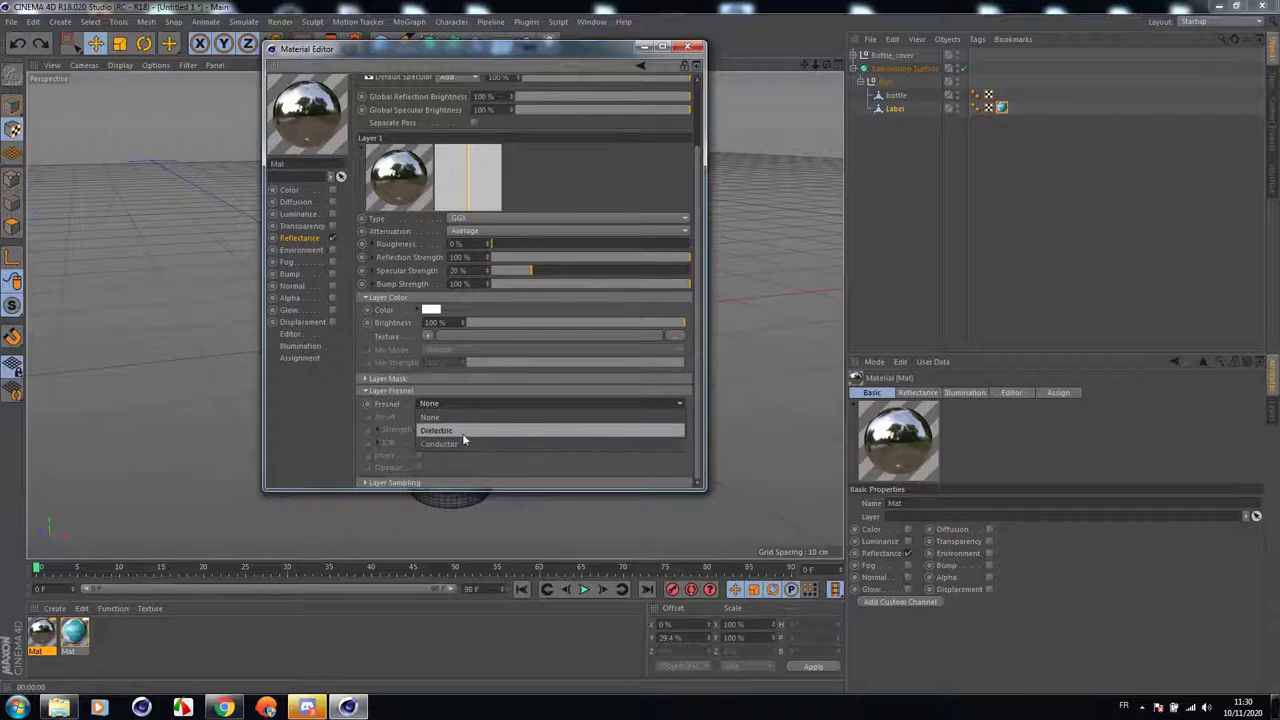
pyautogui.click(462, 431)
pyautogui.click(445, 416)
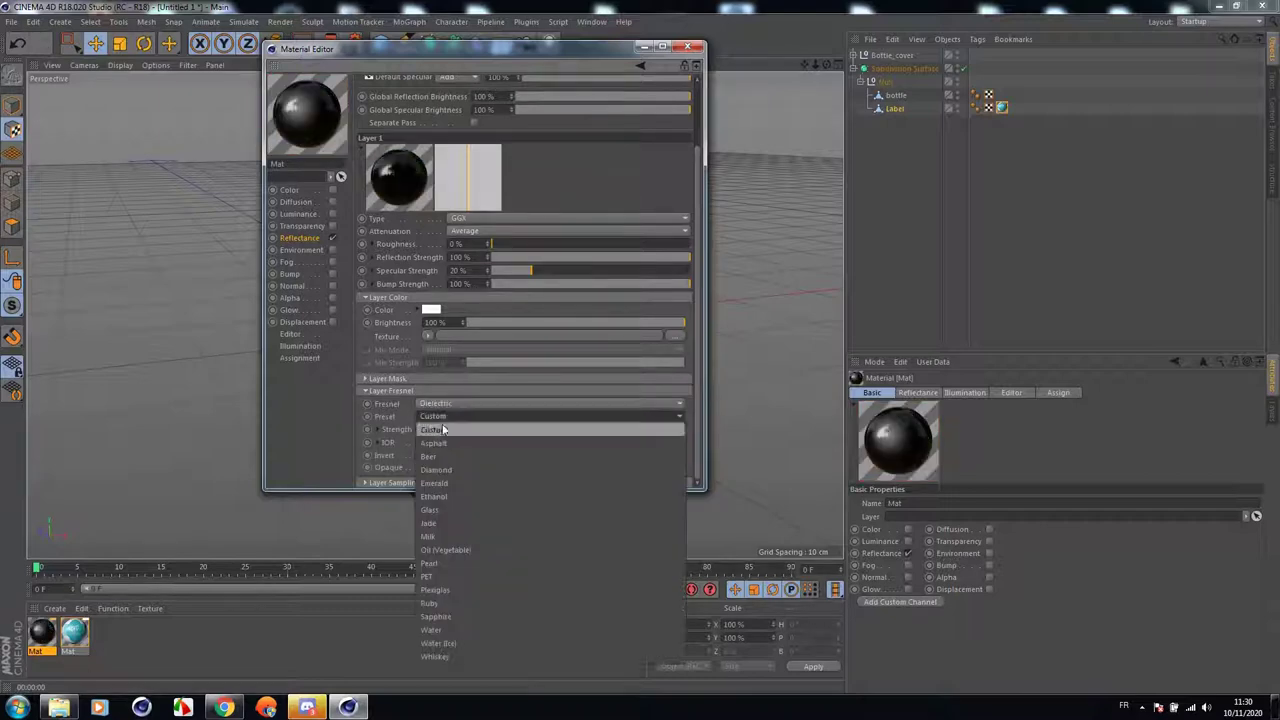
pyautogui.click(455, 628)
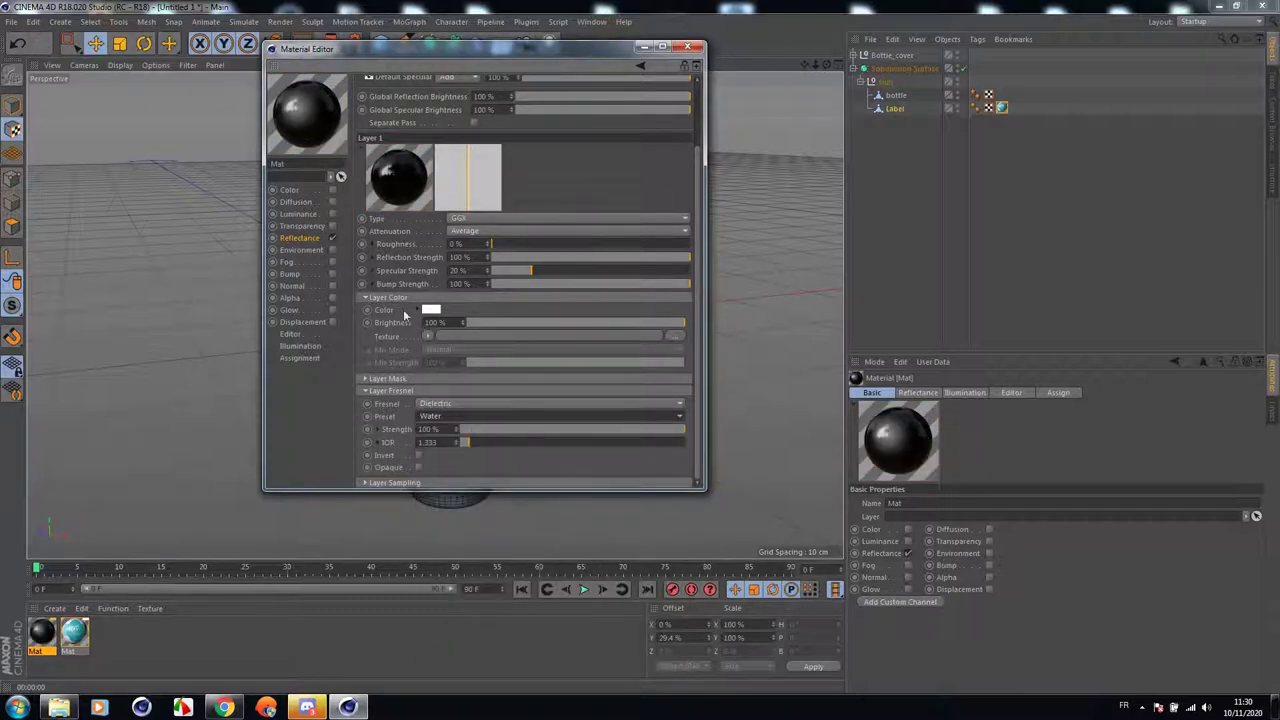
pyautogui.click(332, 226)
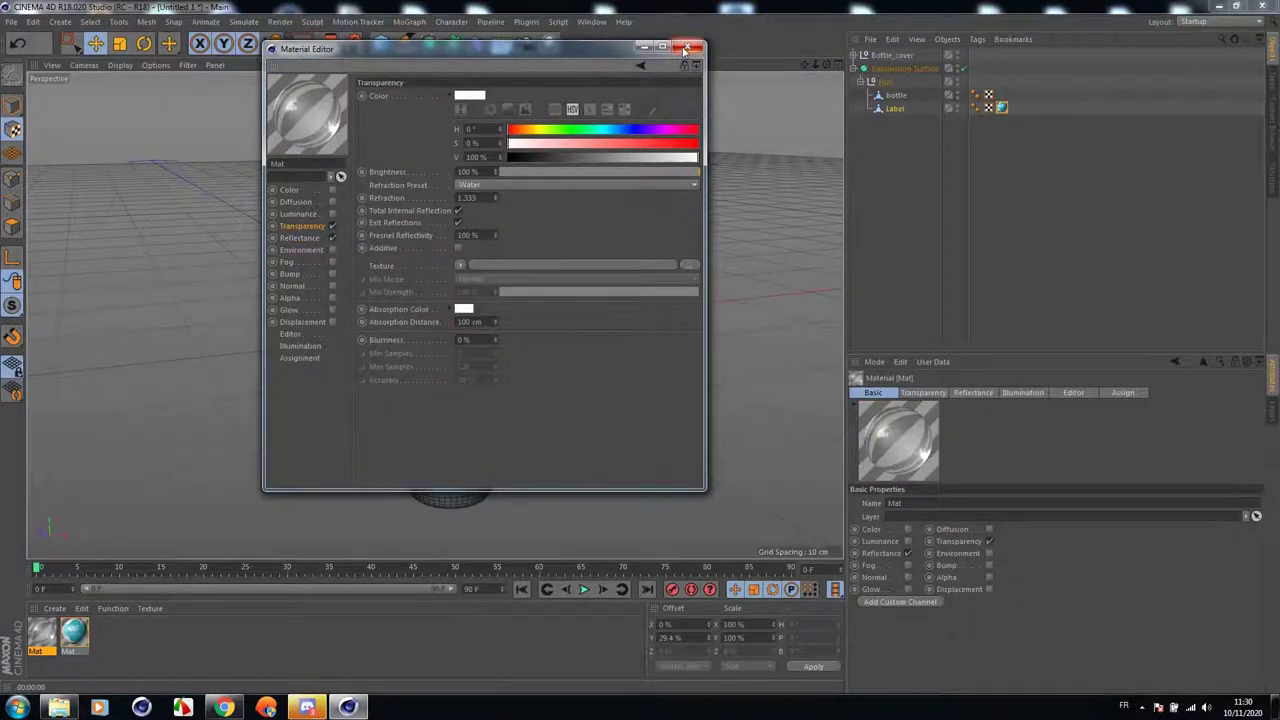
pyautogui.click(687, 46)
# Create a new material and add a GGX layer to its Reflectance channel.
pyautogui.click(134, 646)
pyautogui.doubleClick(134, 646)
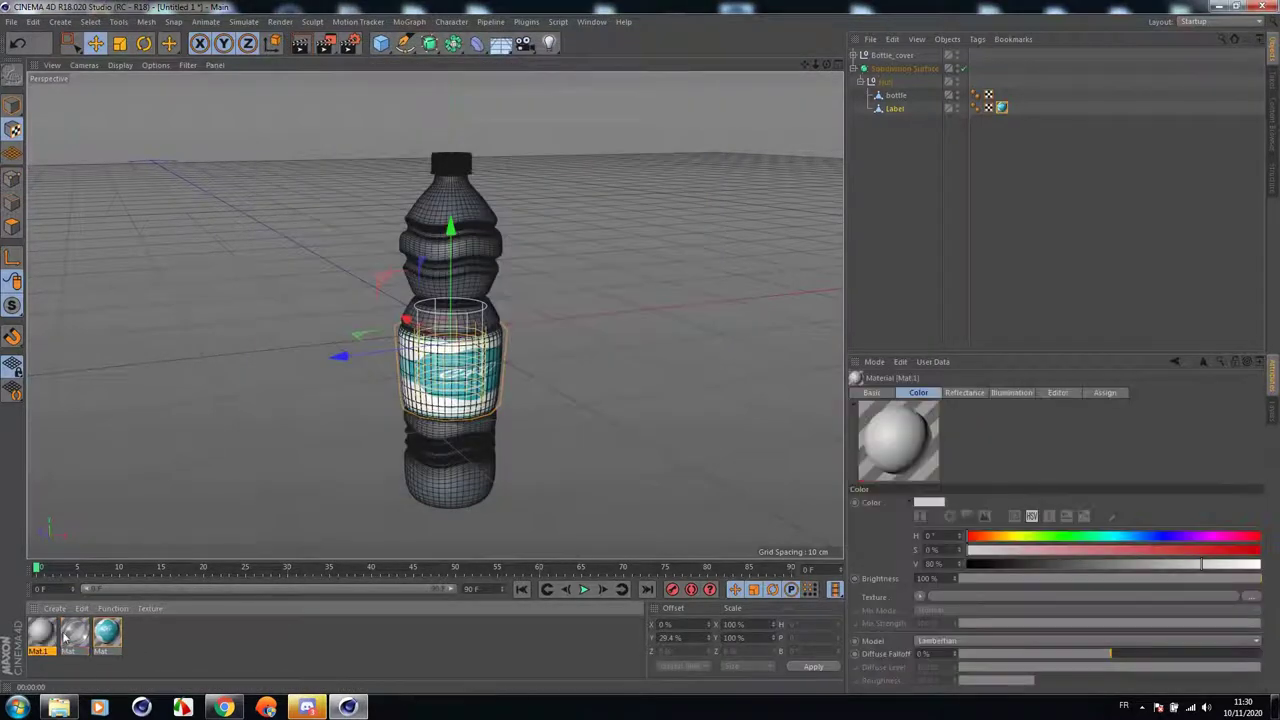
pyautogui.doubleClick(53, 634)
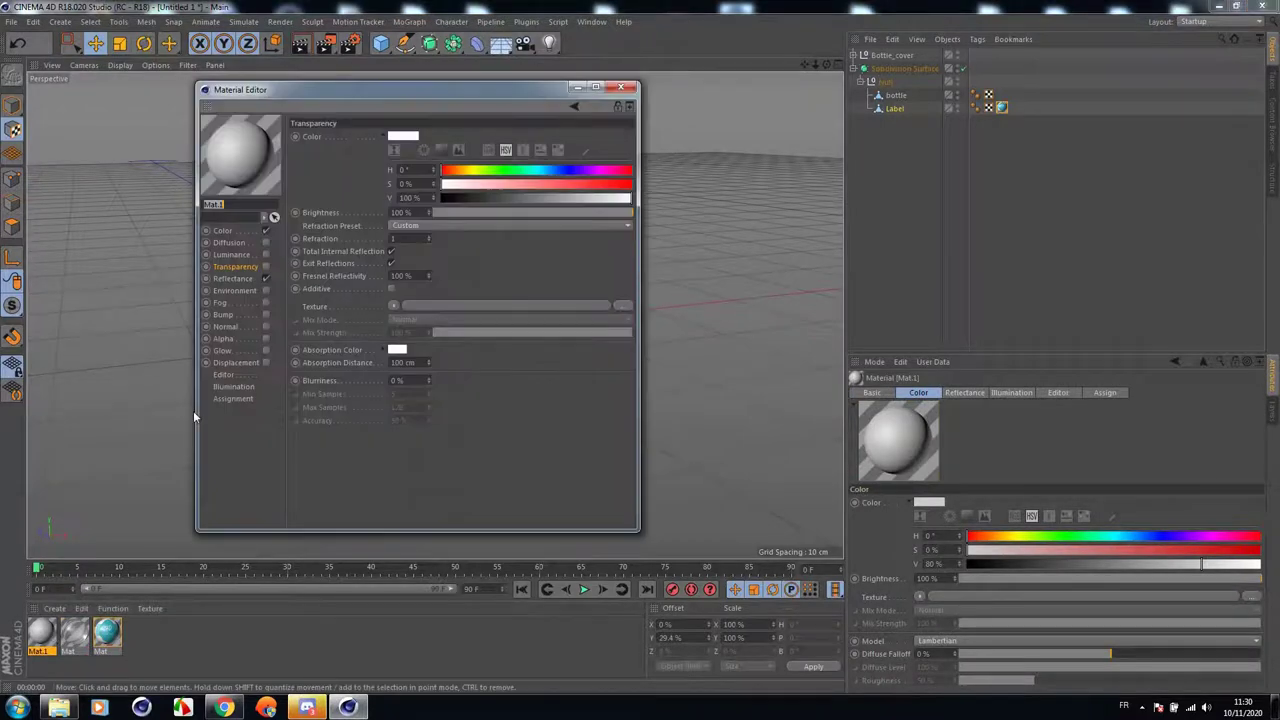
pyautogui.click(234, 279)
pyautogui.click(312, 164)
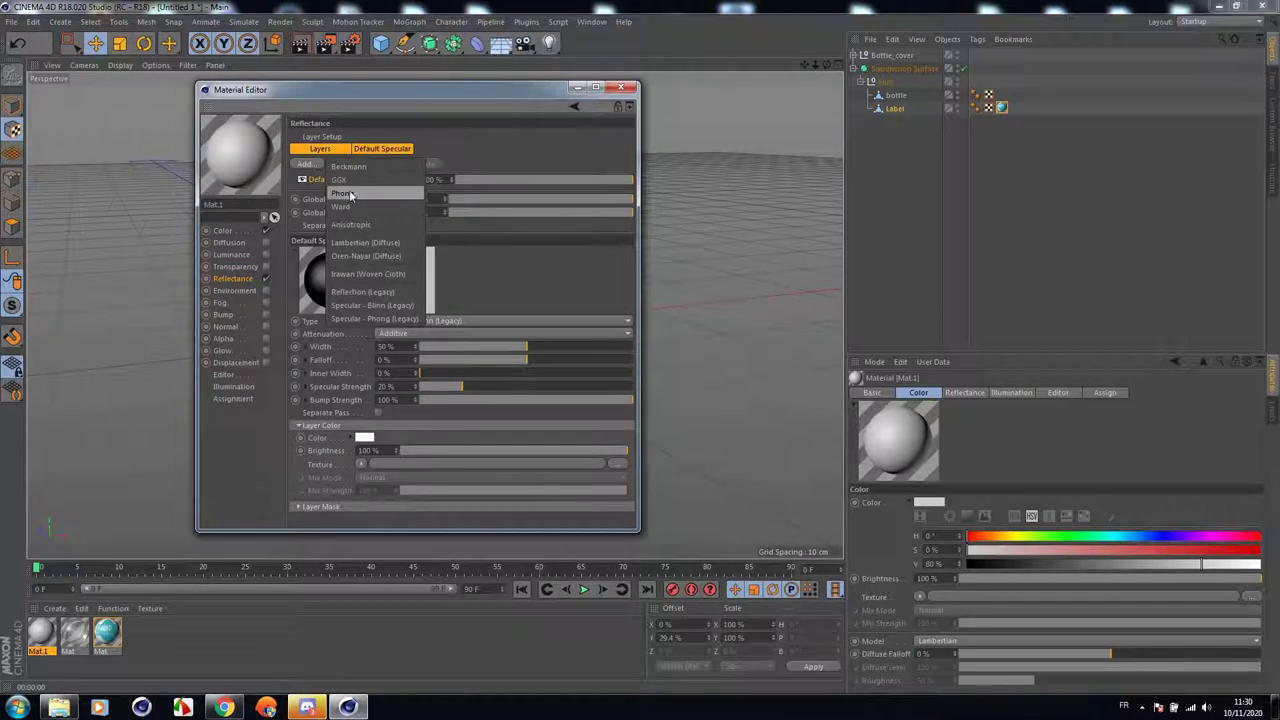
pyautogui.click(340, 179)
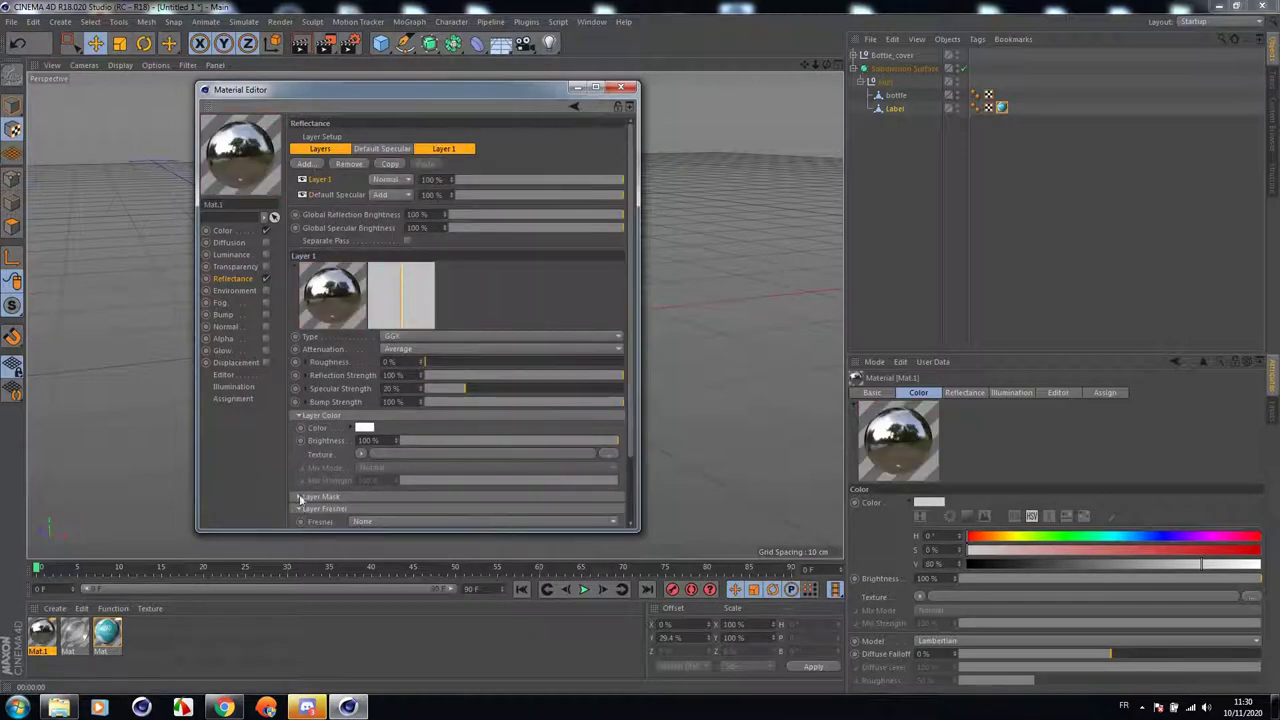
# Set the Fresnel of Mat.1's GGX layer to Dielectric with the Water preset.
pyautogui.click(299, 508)
pyautogui.click(365, 443)
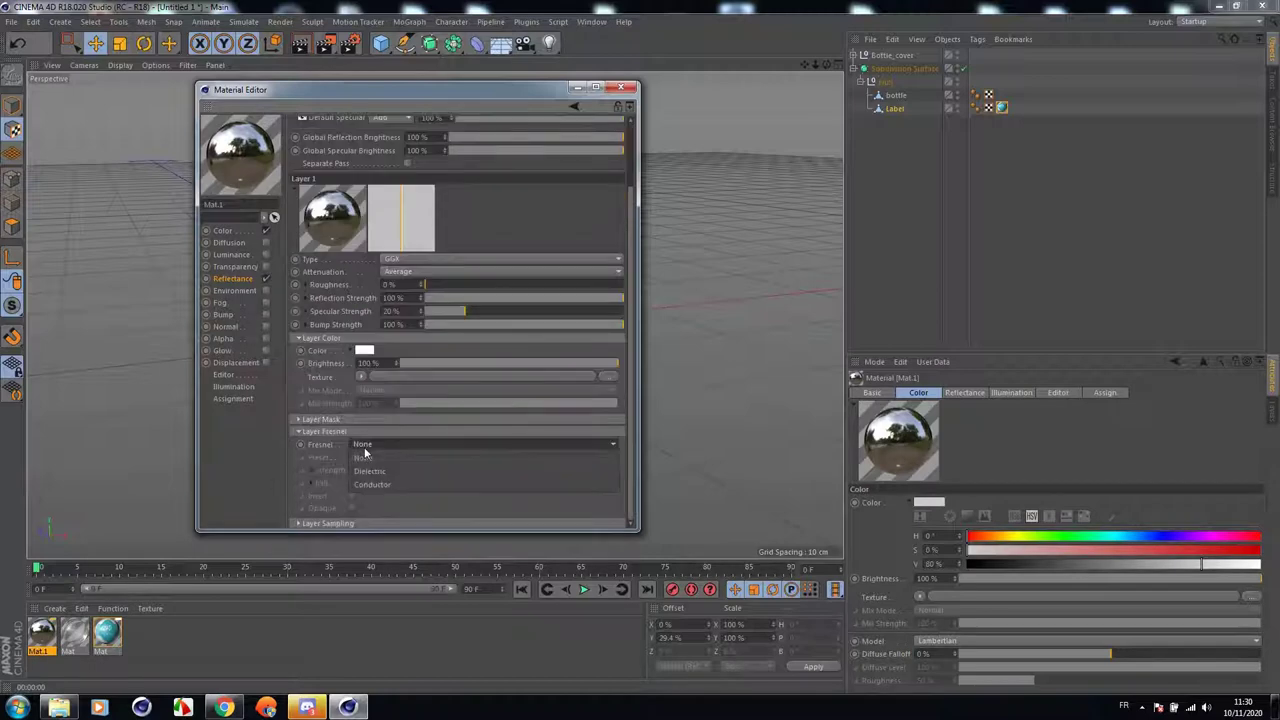
pyautogui.click(382, 473)
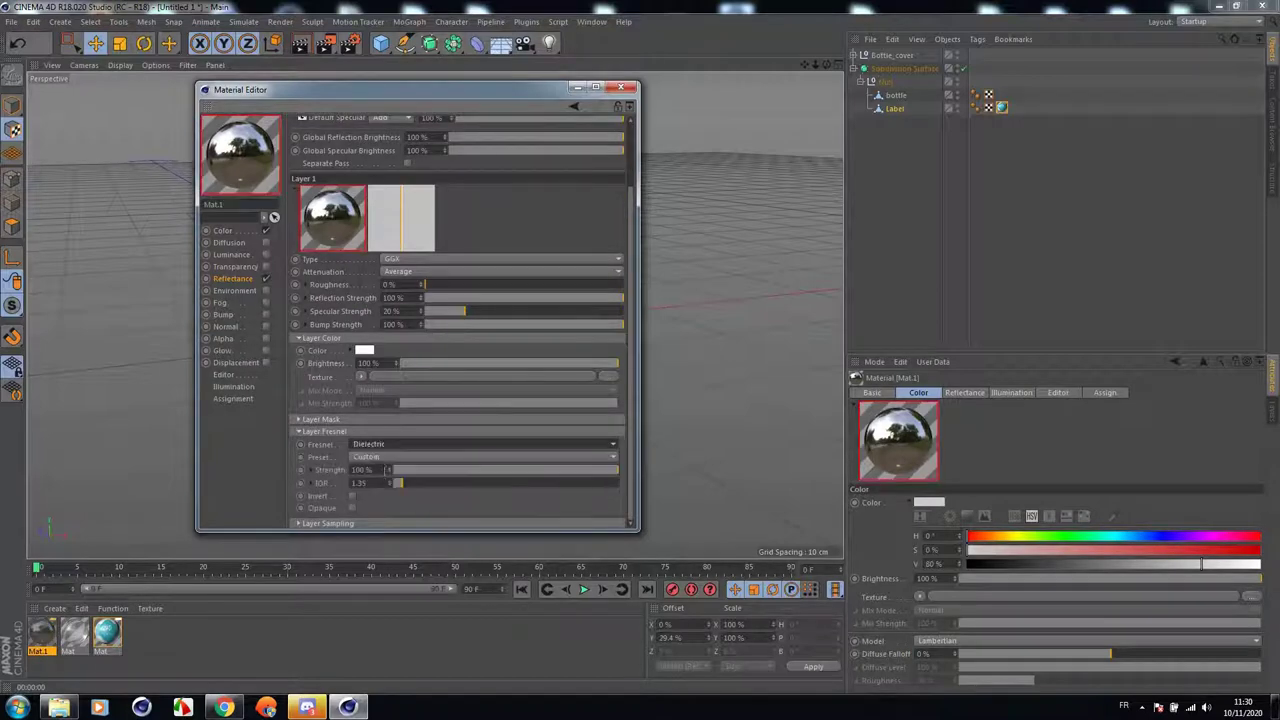
pyautogui.click(382, 457)
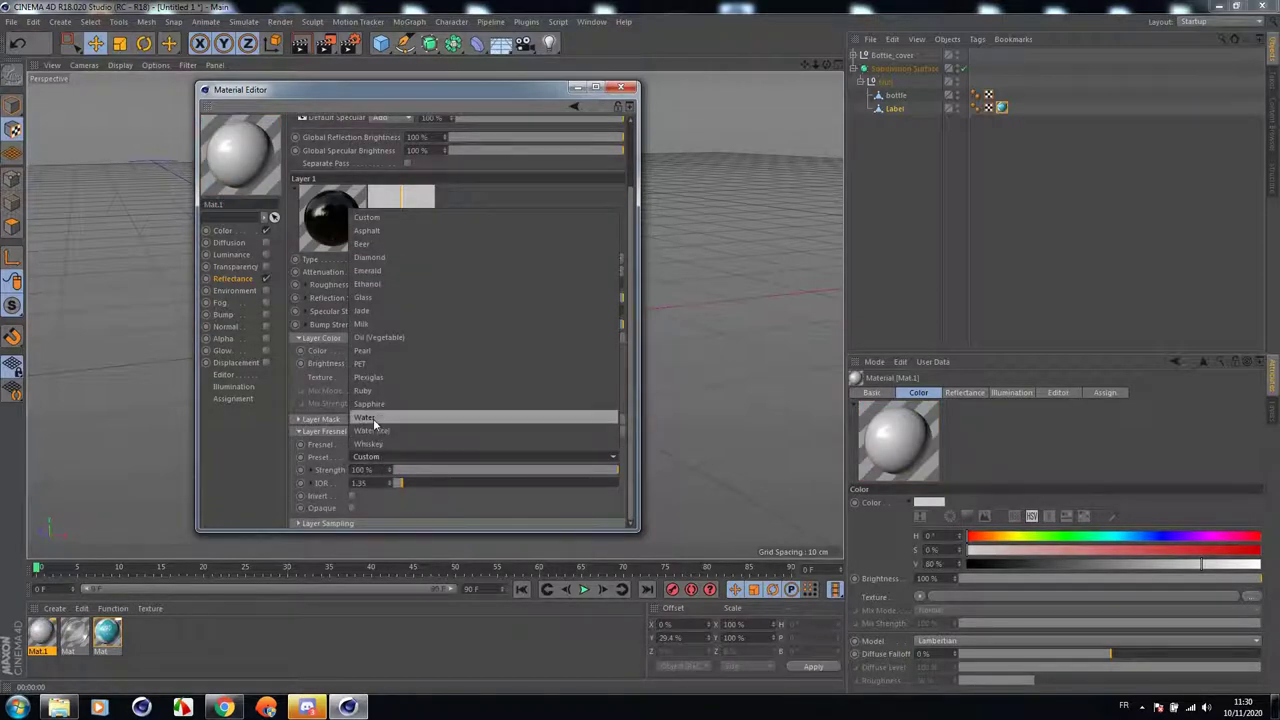
pyautogui.click(364, 417)
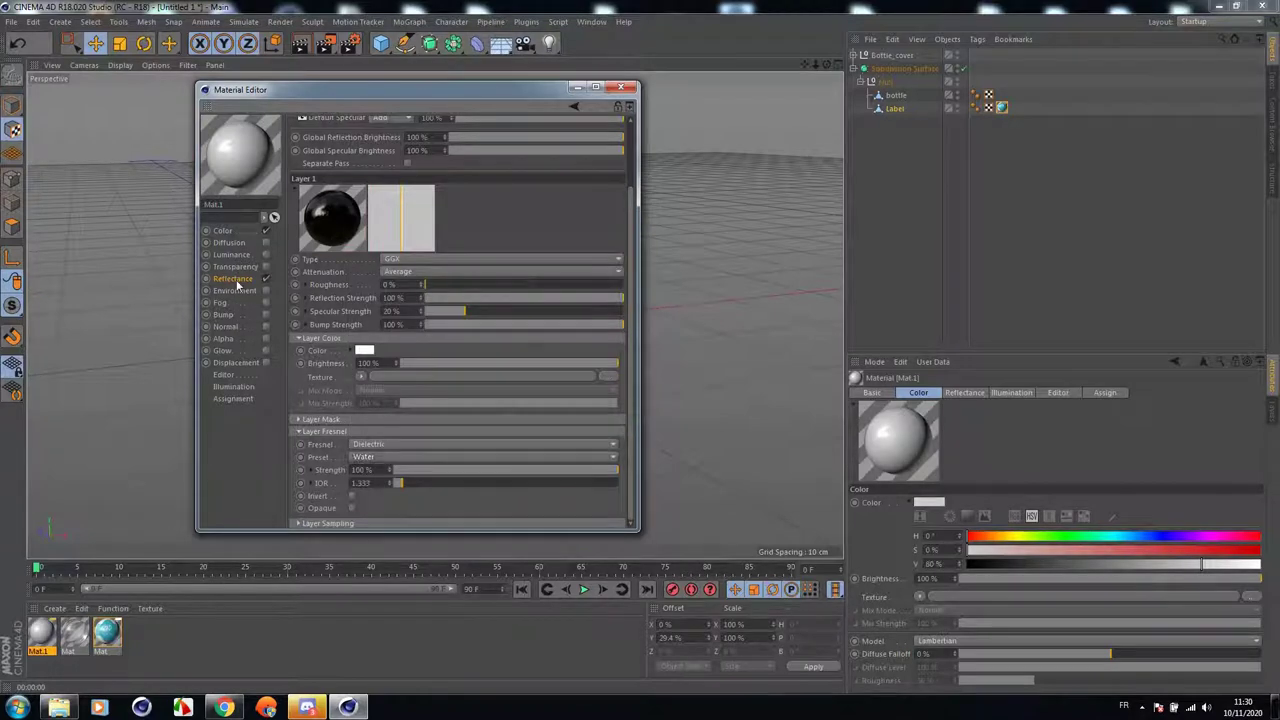
# Disable the Color channel of Mat.1, enable Transparency, and set its refraction to 1.5.
pyautogui.click(265, 266)
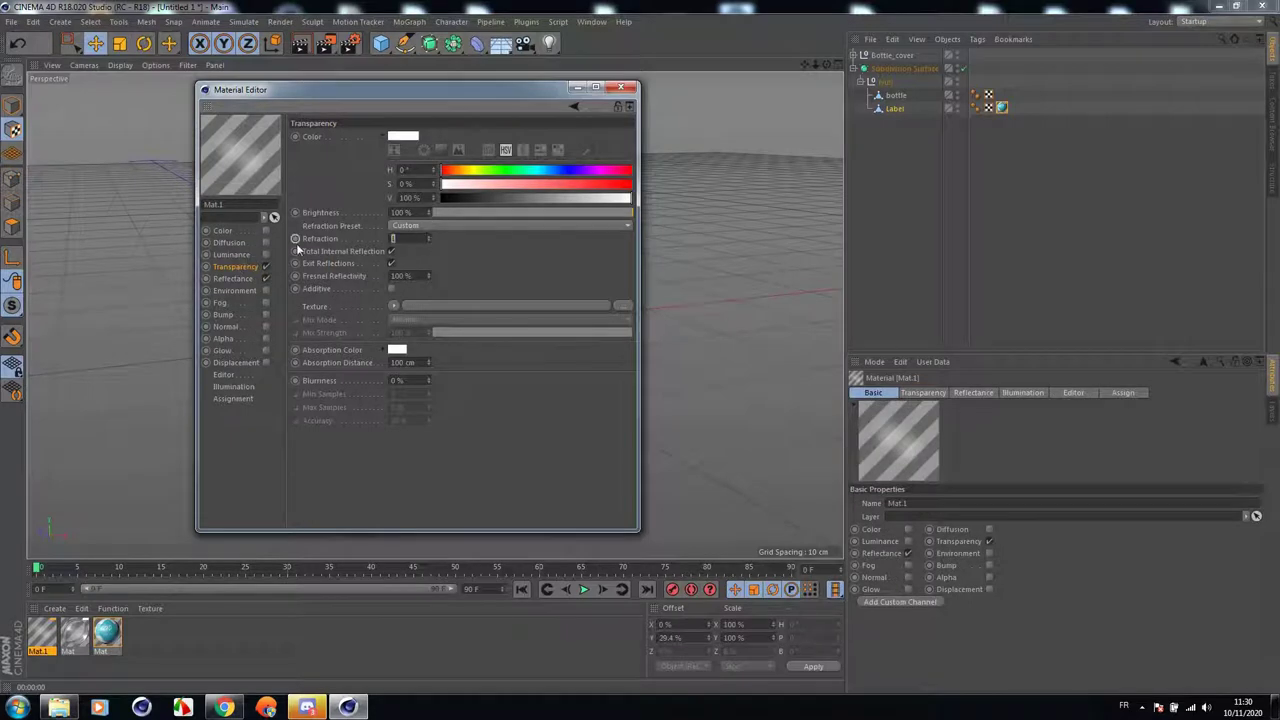
pyautogui.write('1.5')
pyautogui.press('Return')
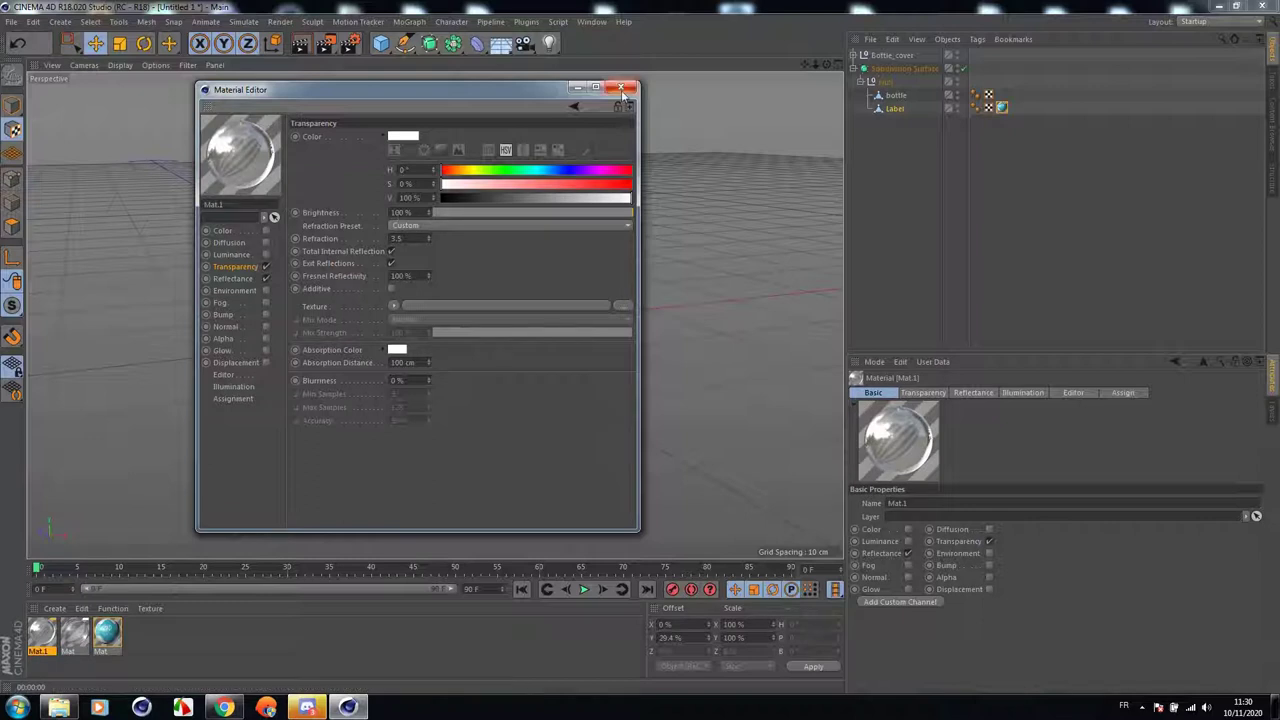
pyautogui.click(620, 87)
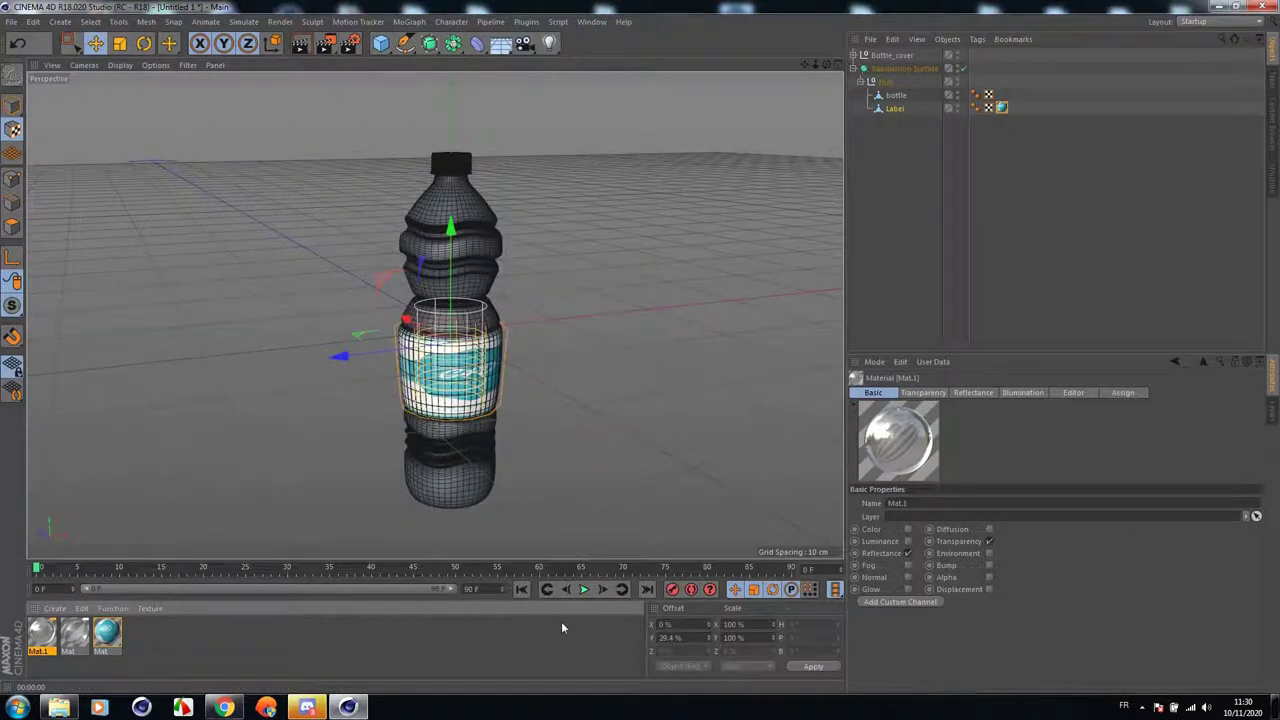
# View the reference render of the finished bottles in the Windows photo viewer and return to Cinema 4D.
pyautogui.click(348, 707)
pyautogui.doubleClick(224, 586)
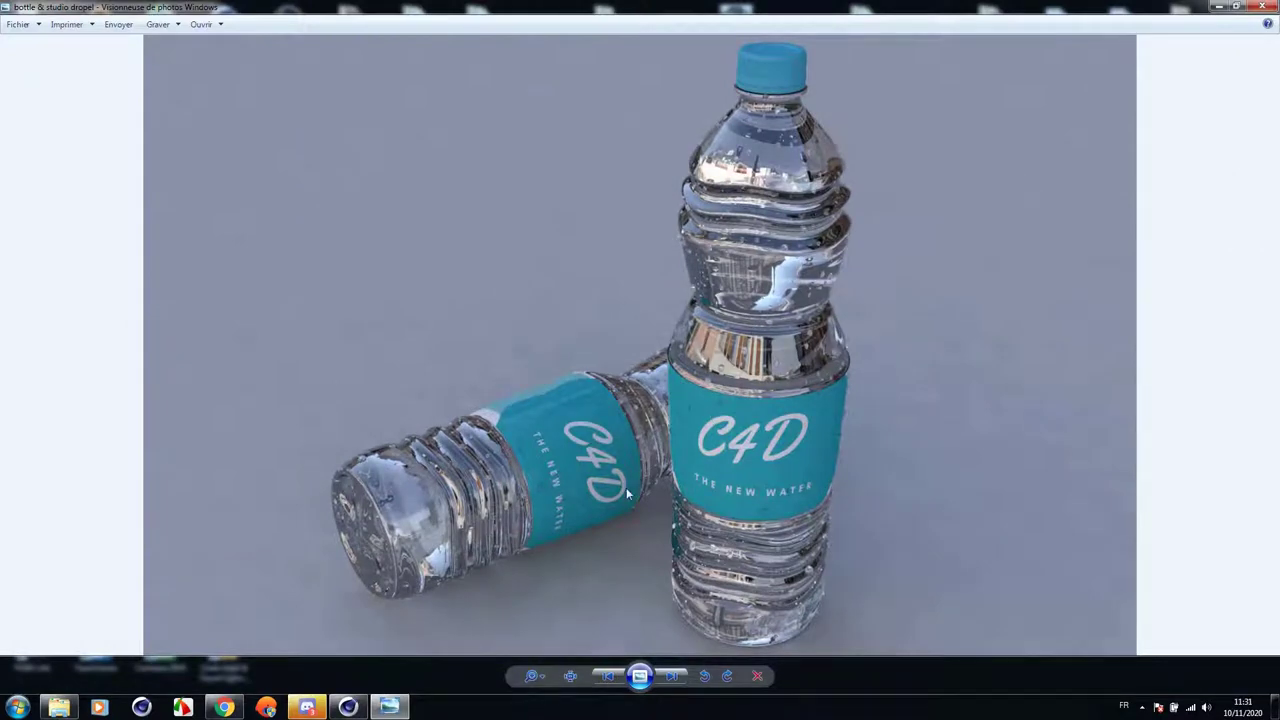
pyautogui.click(348, 707)
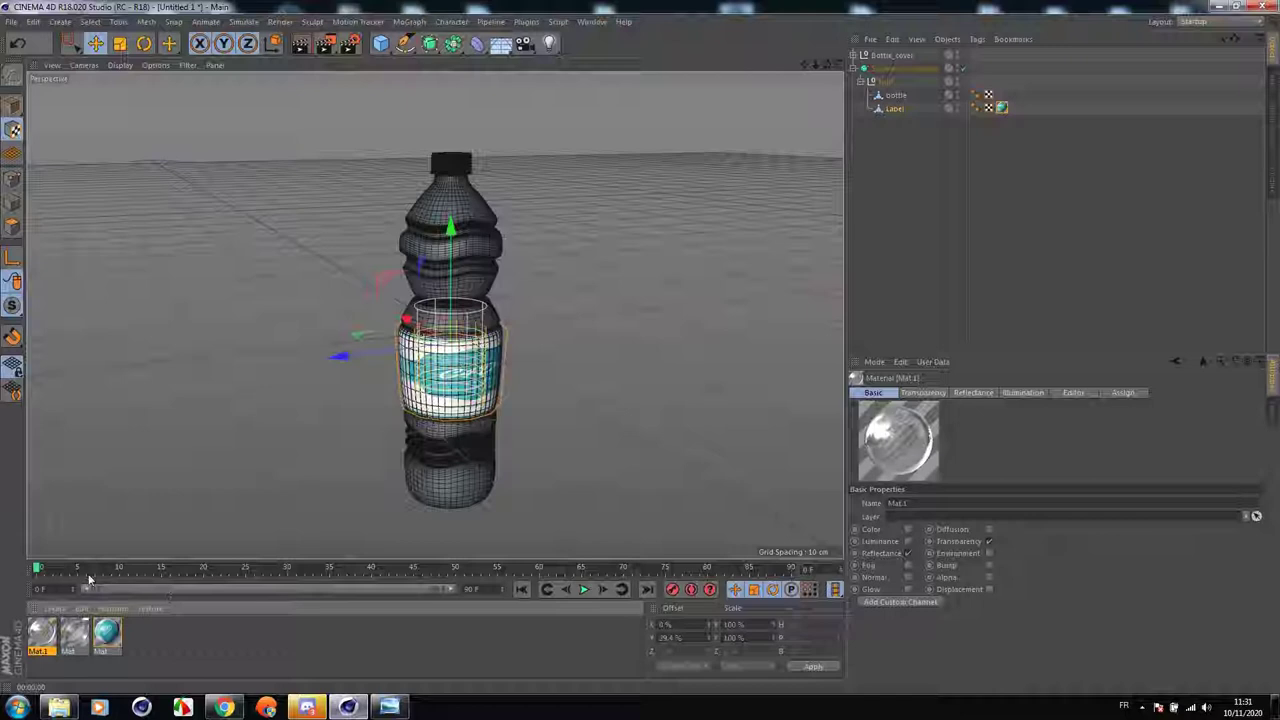
# Review the refraction value in the transparency settings of Mat.1.
pyautogui.doubleClick(44, 638)
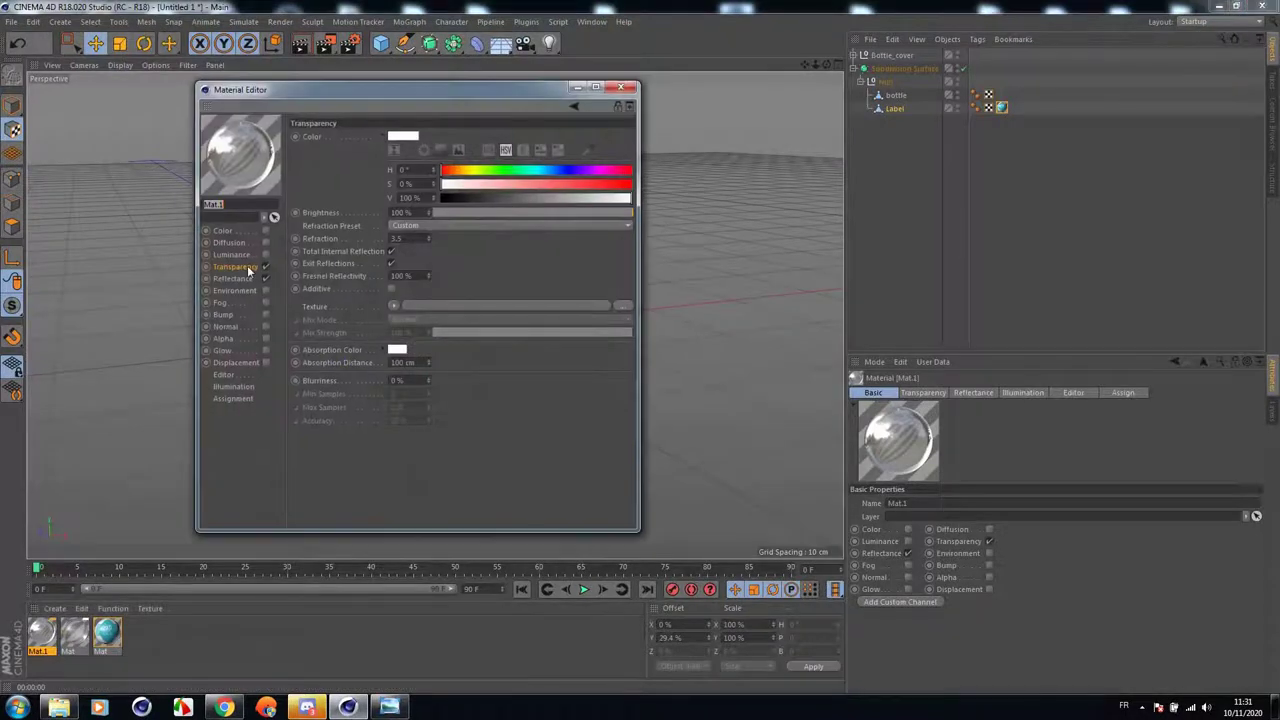
pyautogui.doubleClick(400, 238)
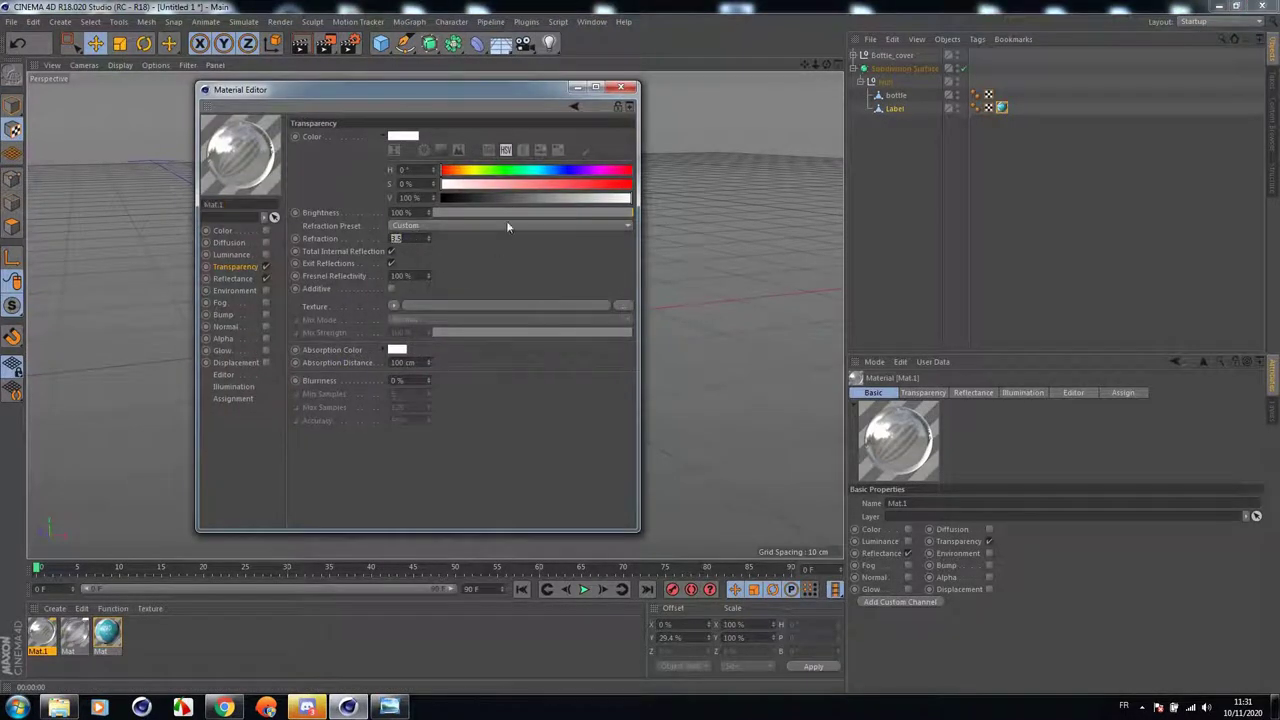
pyautogui.click(621, 88)
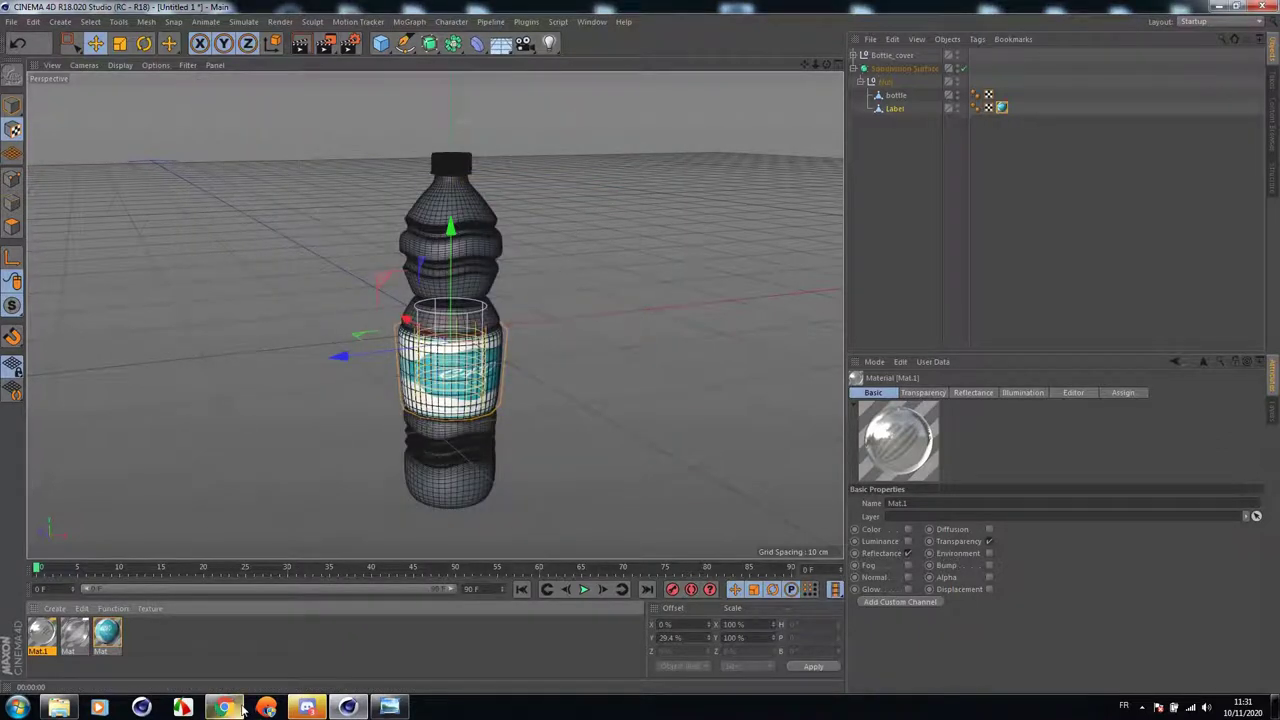
# Apply the transparent Mat material to the bottle object and switch back to Model mode.
pyautogui.click(75, 634)
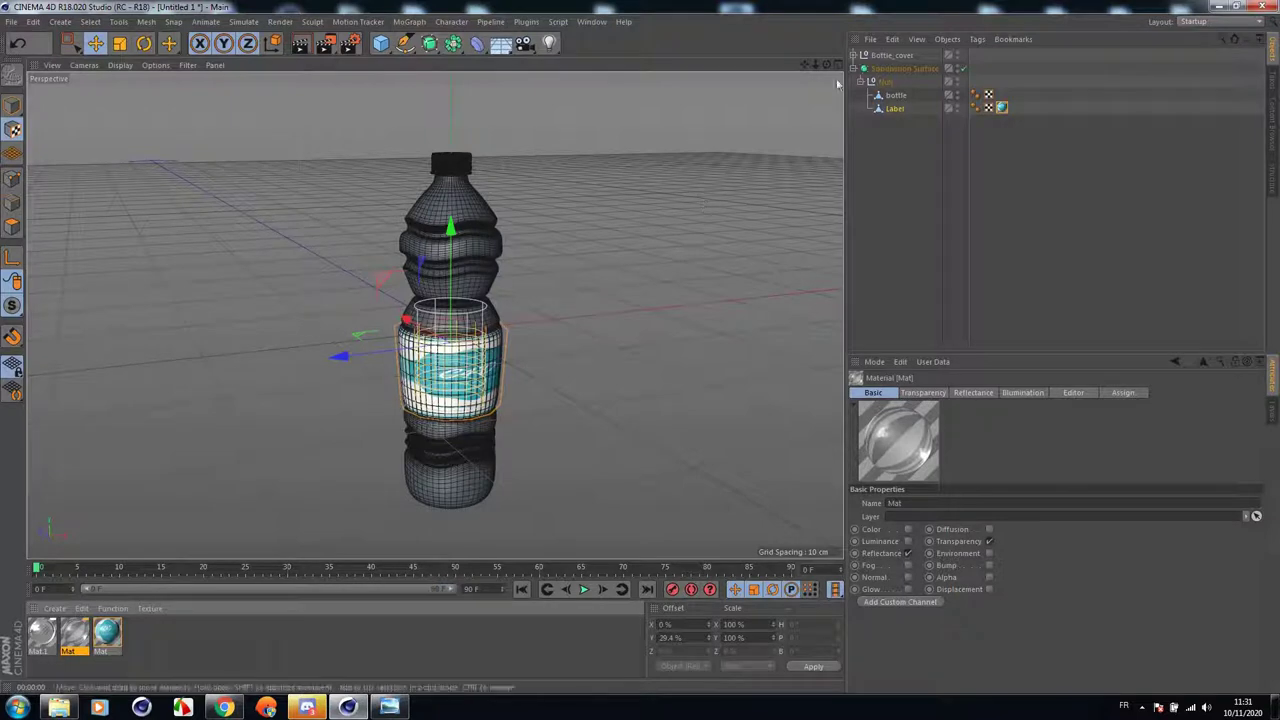
pyautogui.moveTo(805, 65); pyautogui.dragTo(799, 67)
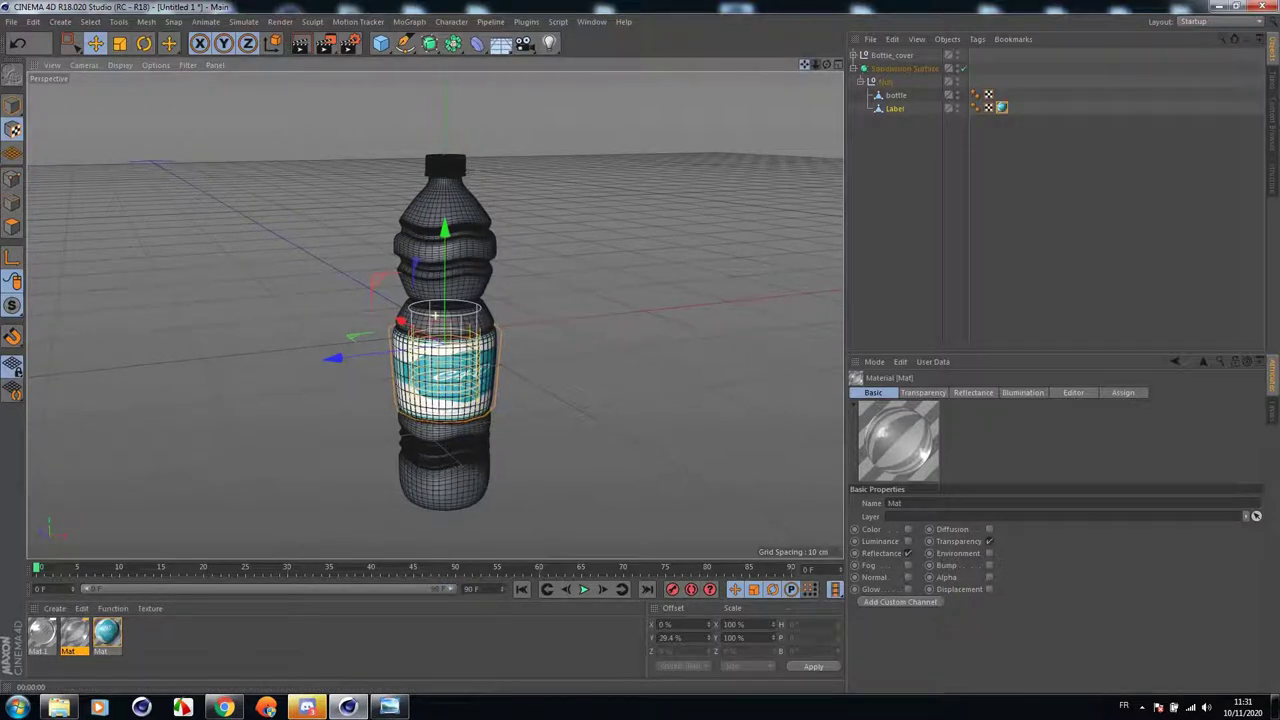
pyautogui.click(43, 645)
pyautogui.moveTo(314, 566); pyautogui.dragTo(836, 273)
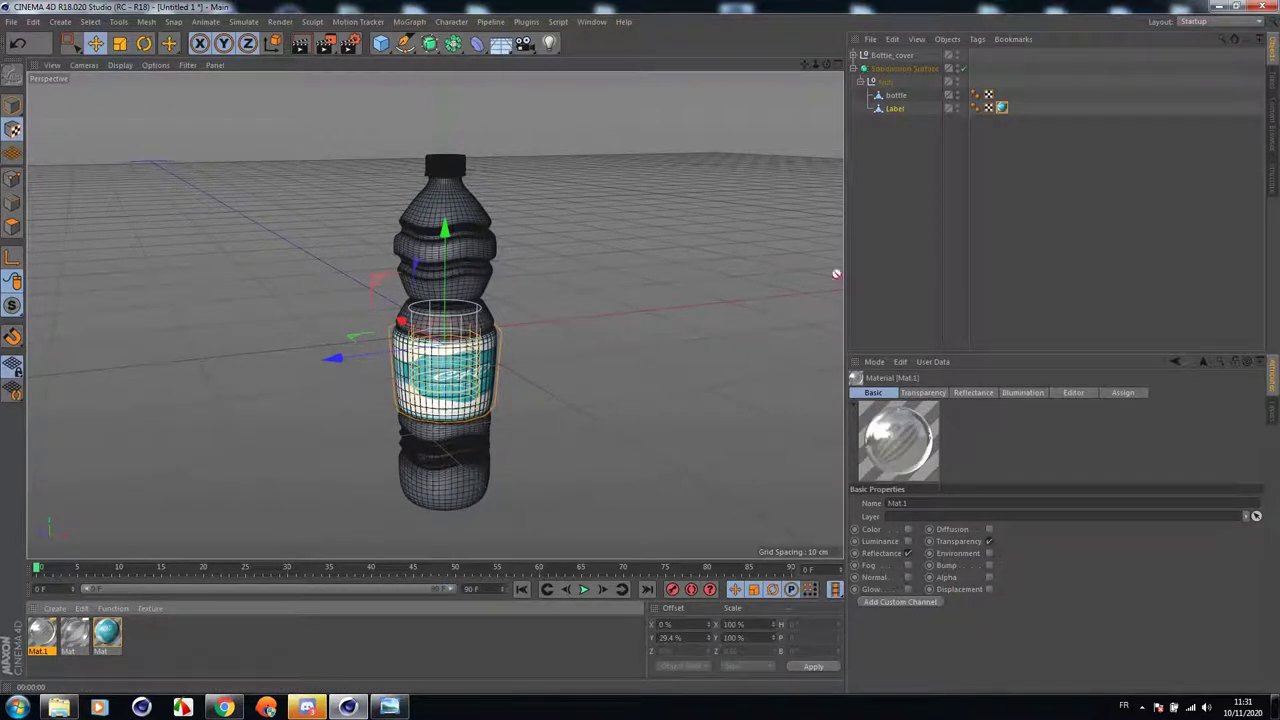
pyautogui.moveTo(75, 637); pyautogui.dragTo(663, 433)
pyautogui.moveTo(956, 127); pyautogui.dragTo(896, 96)
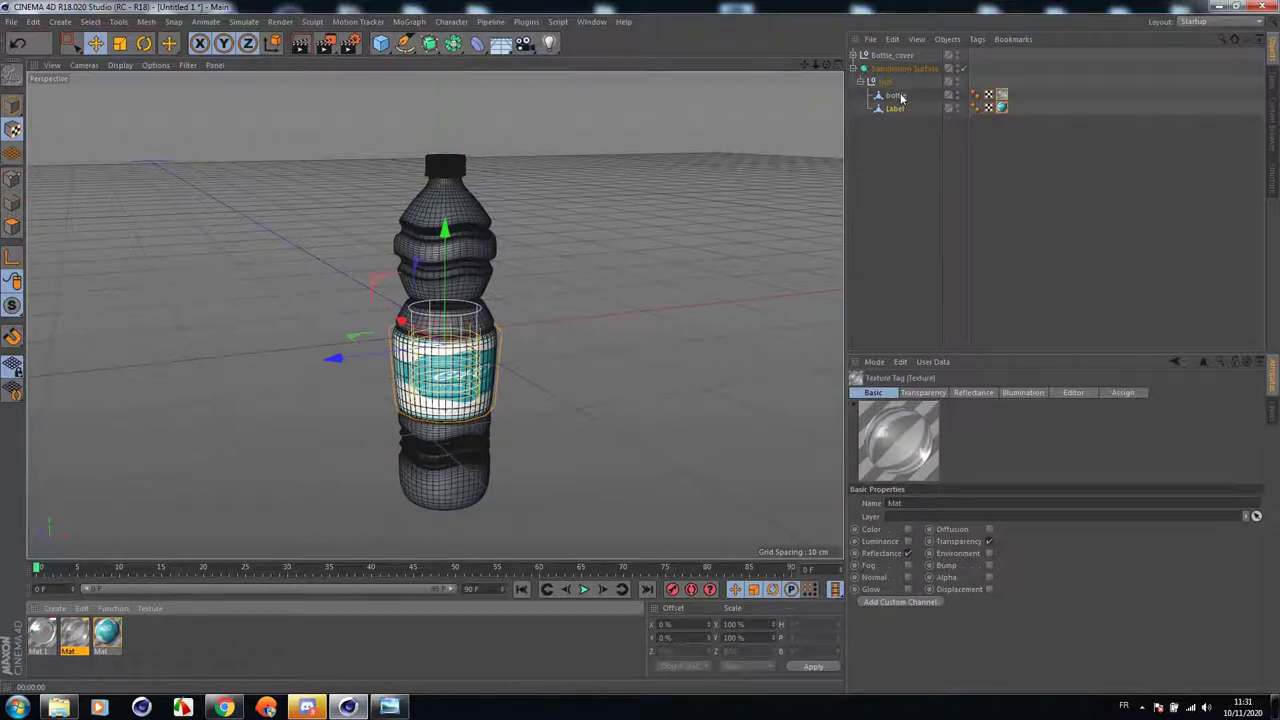
pyautogui.click(12, 105)
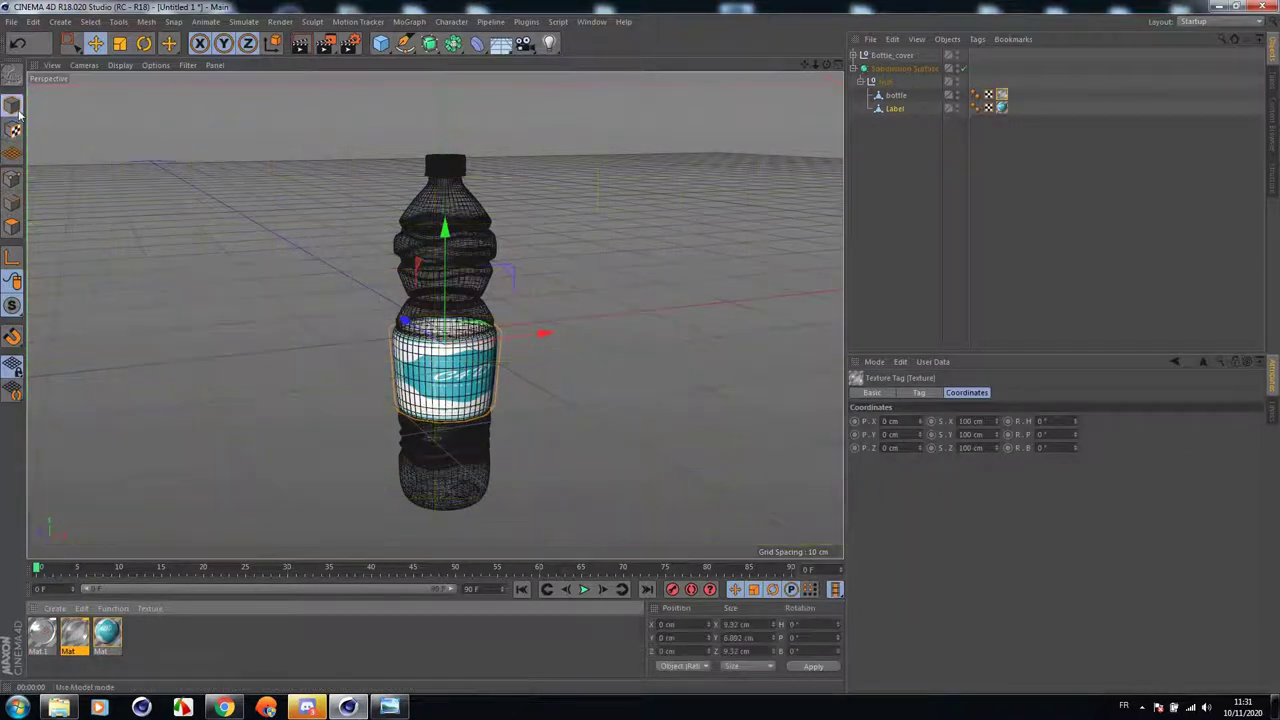
pyautogui.scroll(2, 480, 146)
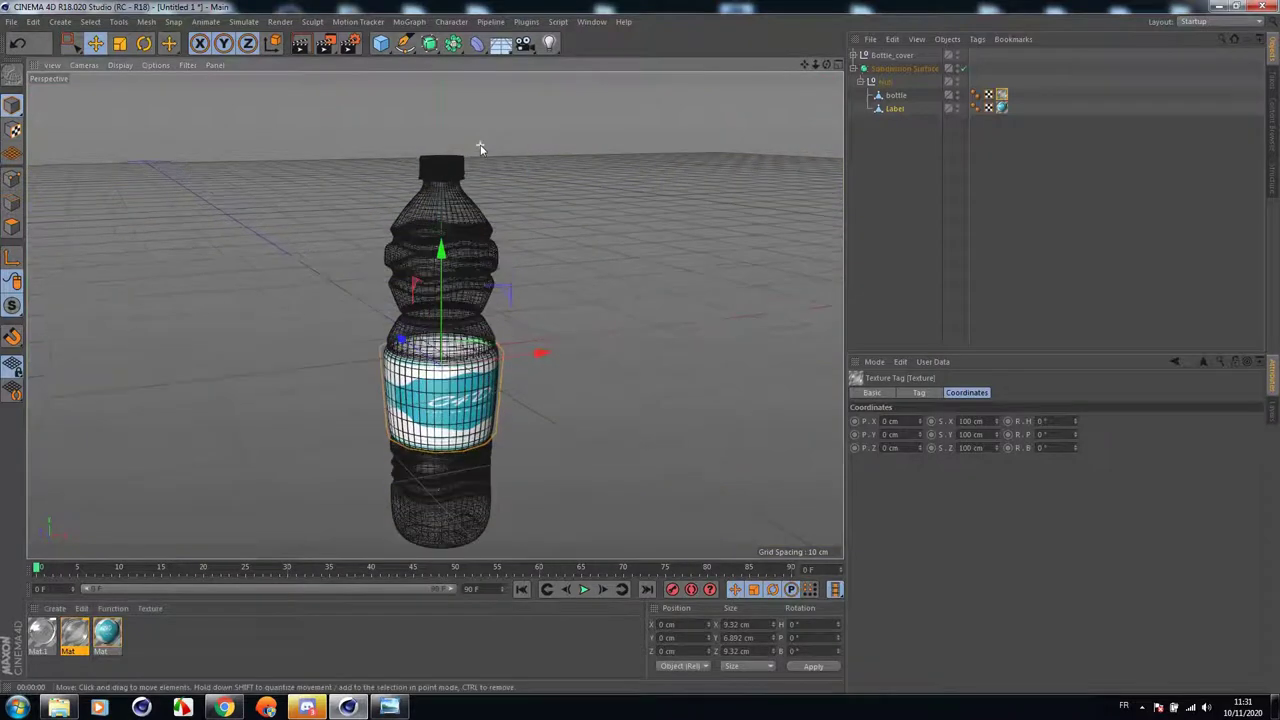
# Create a new material, Mat.2, and set its color to a blue of about H 202°, S 72%, V 95%.
pyautogui.doubleClick(171, 640)
pyautogui.doubleClick(41, 635)
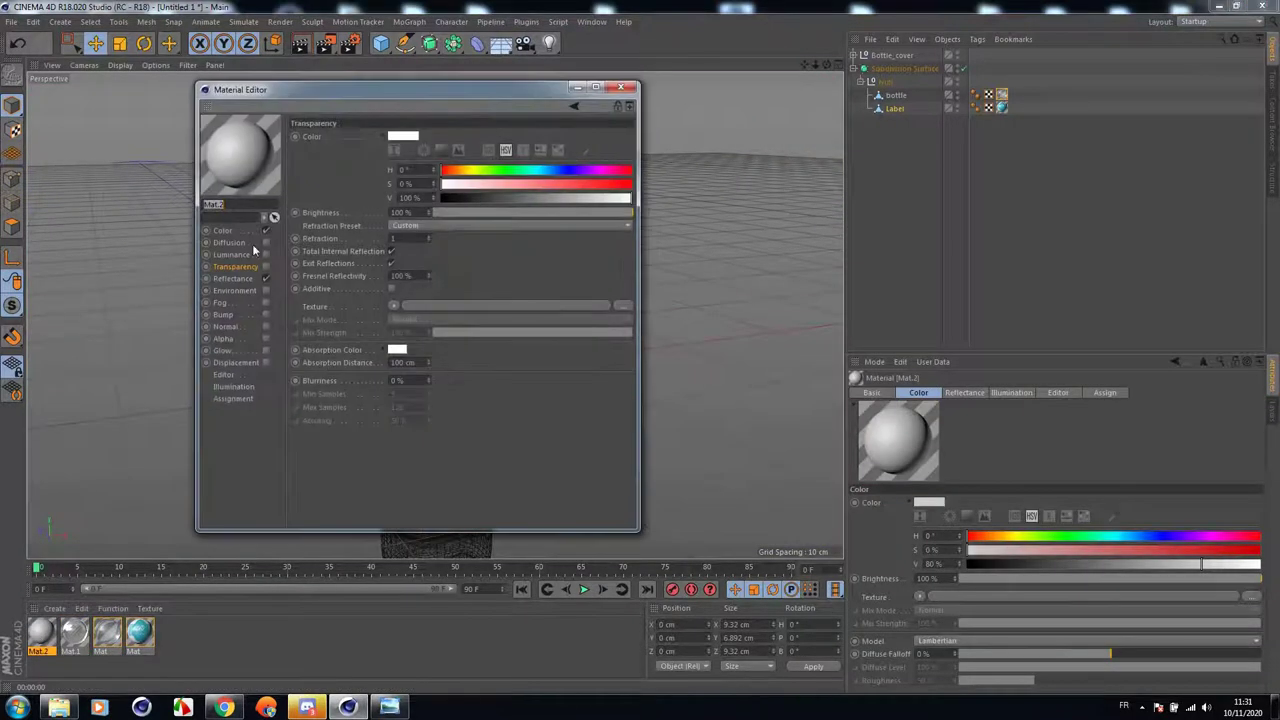
pyautogui.moveTo(352, 92); pyautogui.dragTo(759, 106)
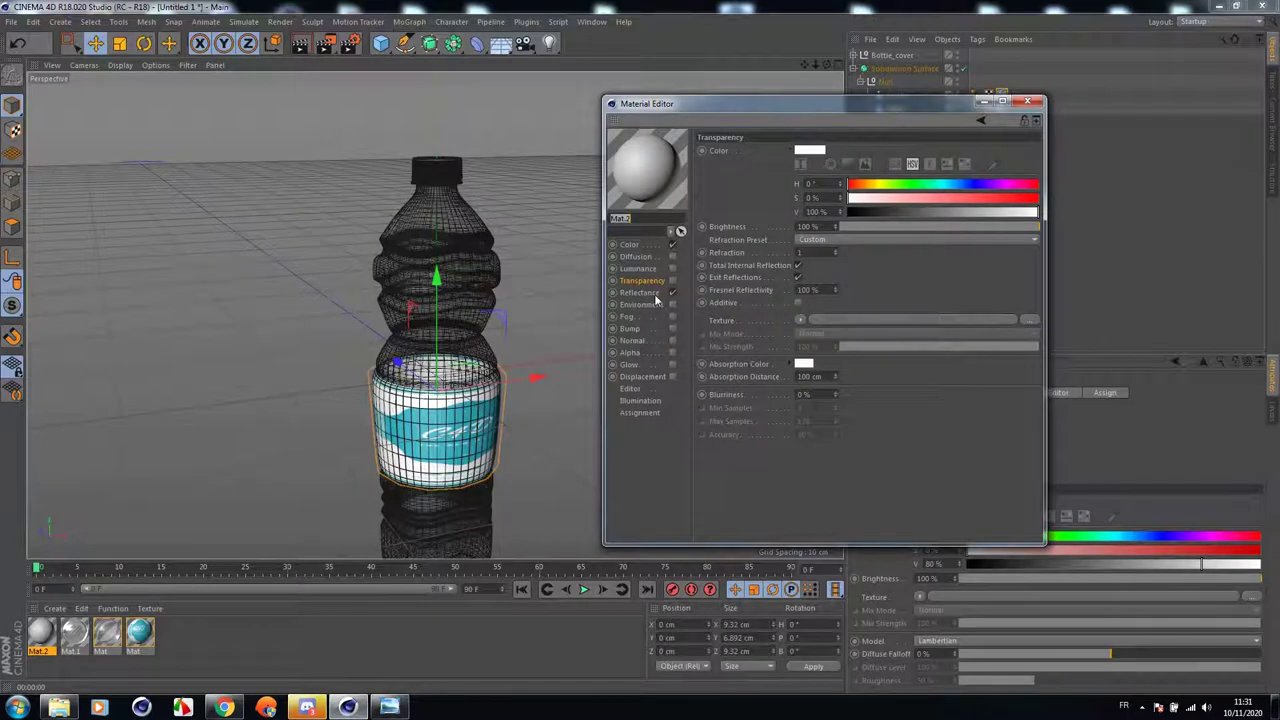
pyautogui.click(632, 245)
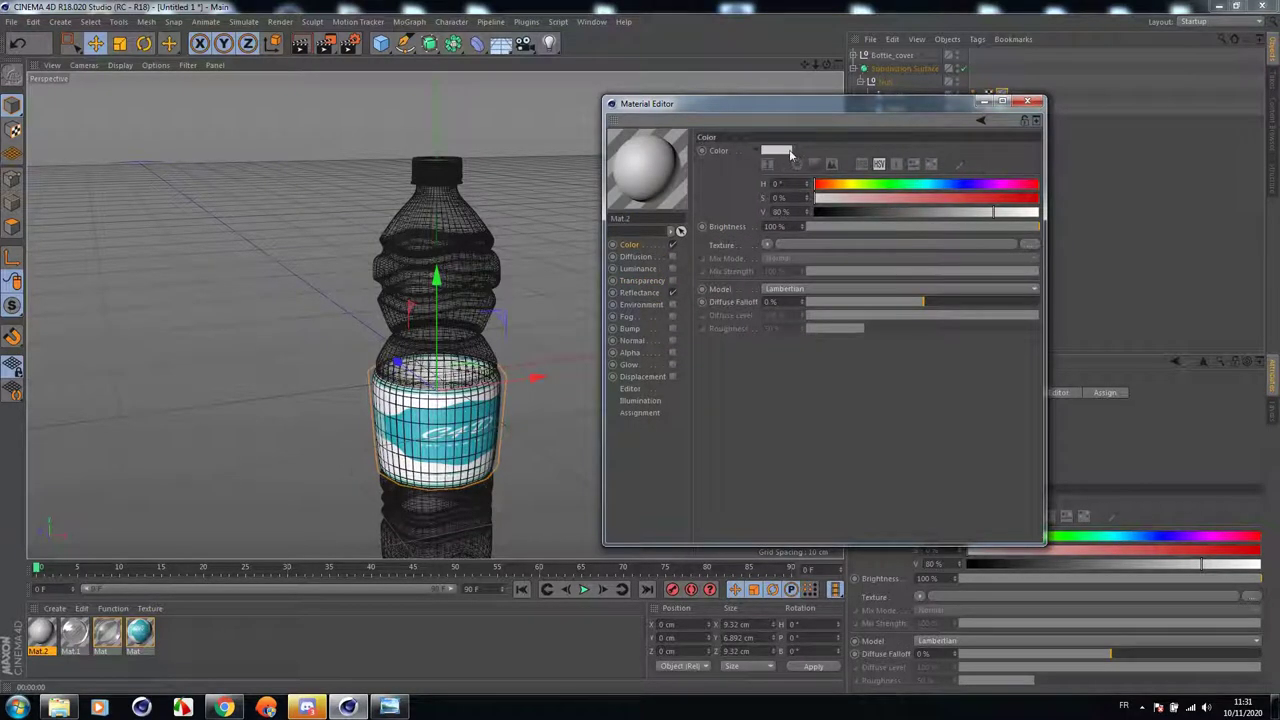
pyautogui.click(788, 151)
pyautogui.click(729, 129)
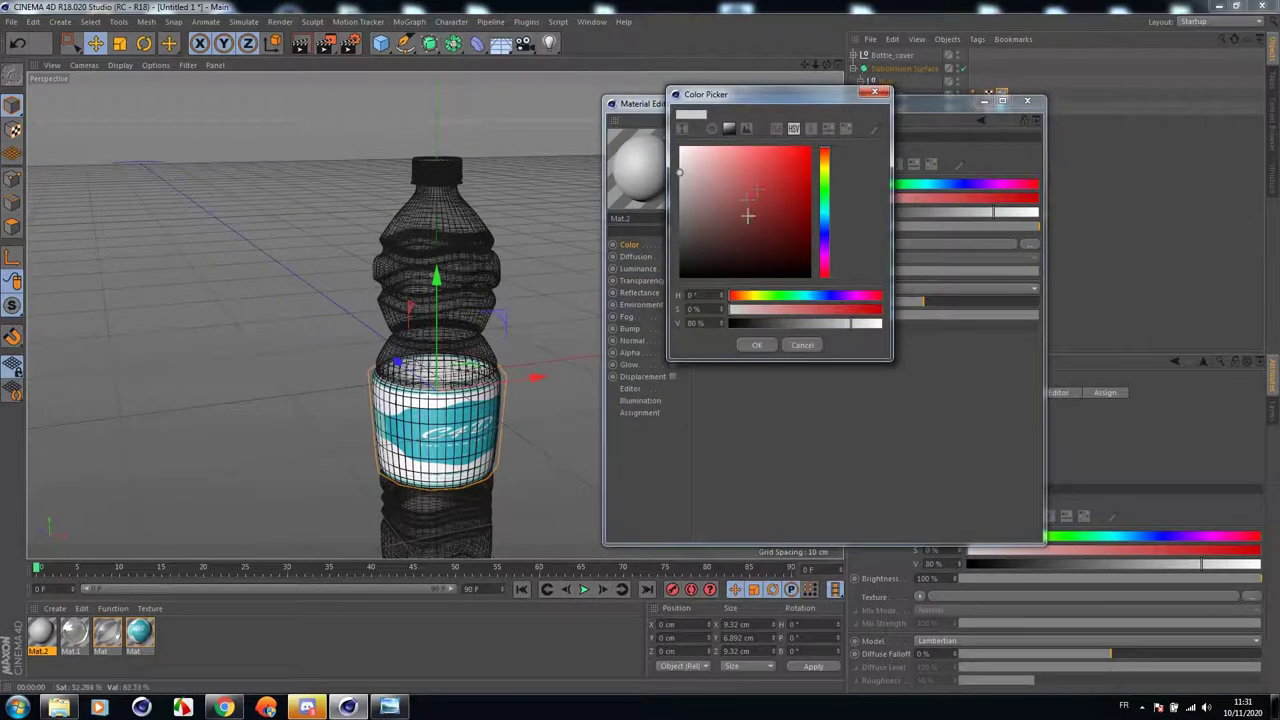
pyautogui.click(826, 225)
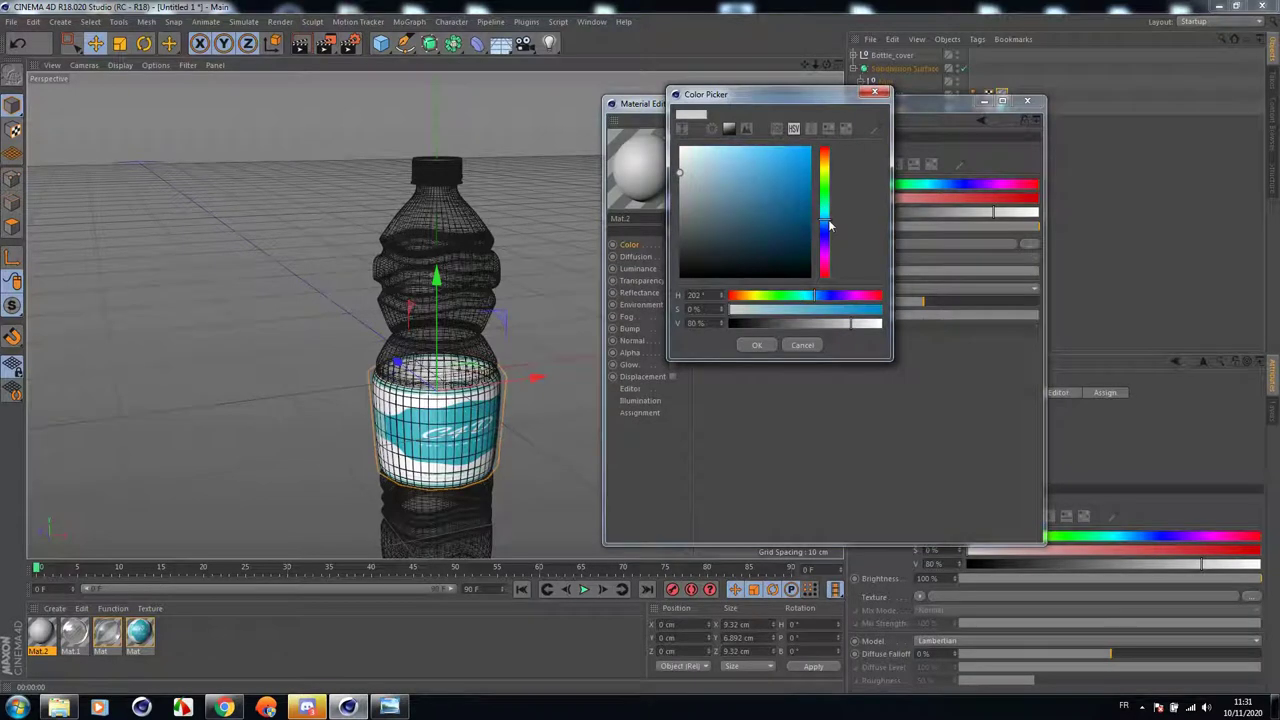
pyautogui.click(758, 147)
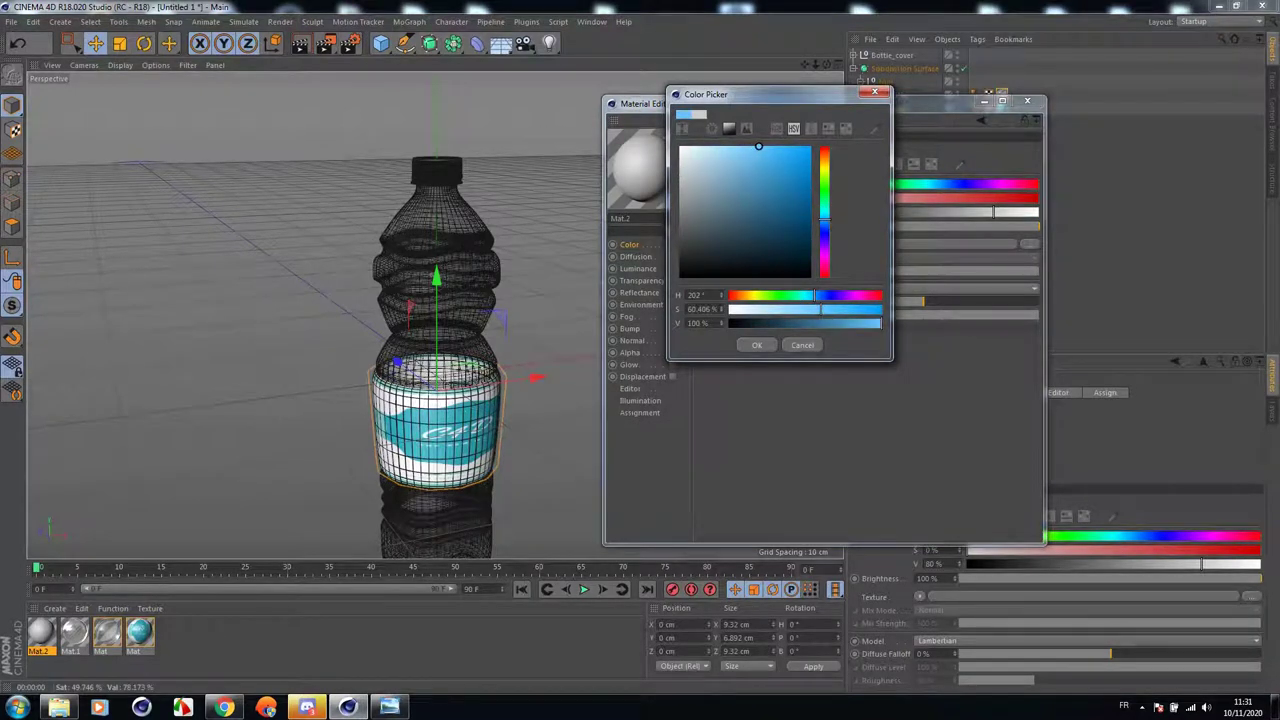
pyautogui.click(757, 344)
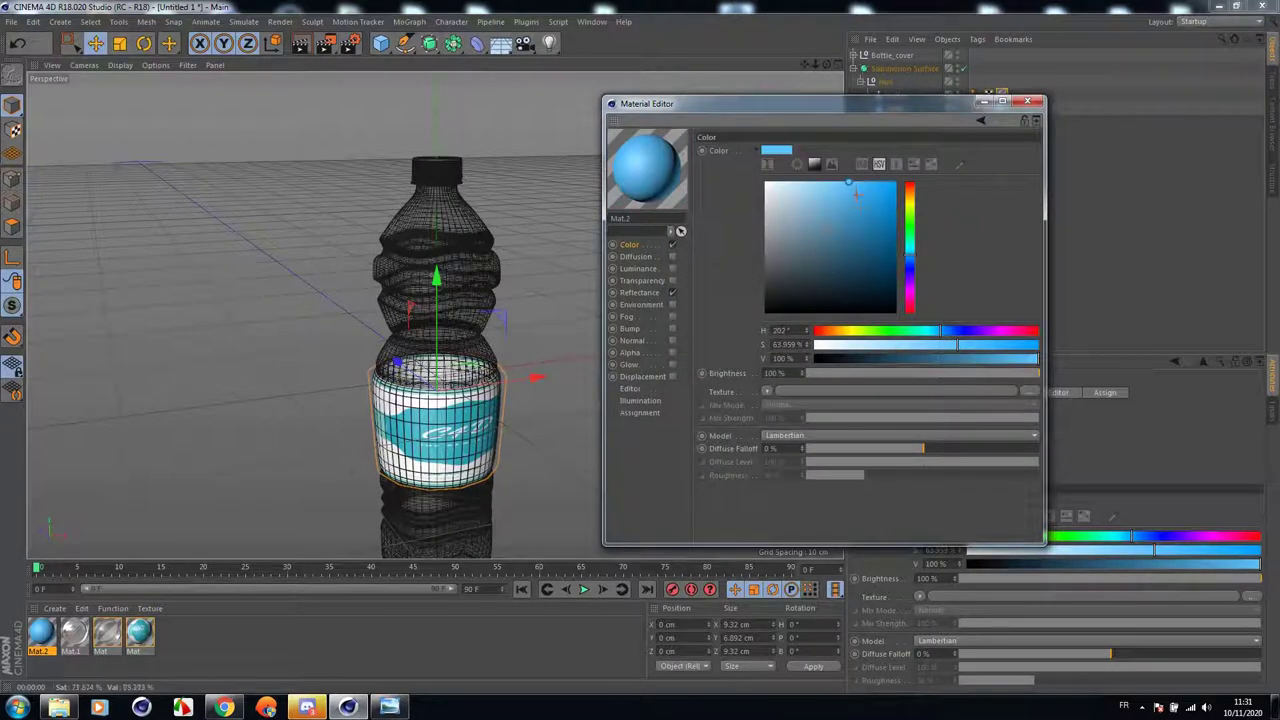
pyautogui.moveTo(849, 184); pyautogui.dragTo(858, 188)
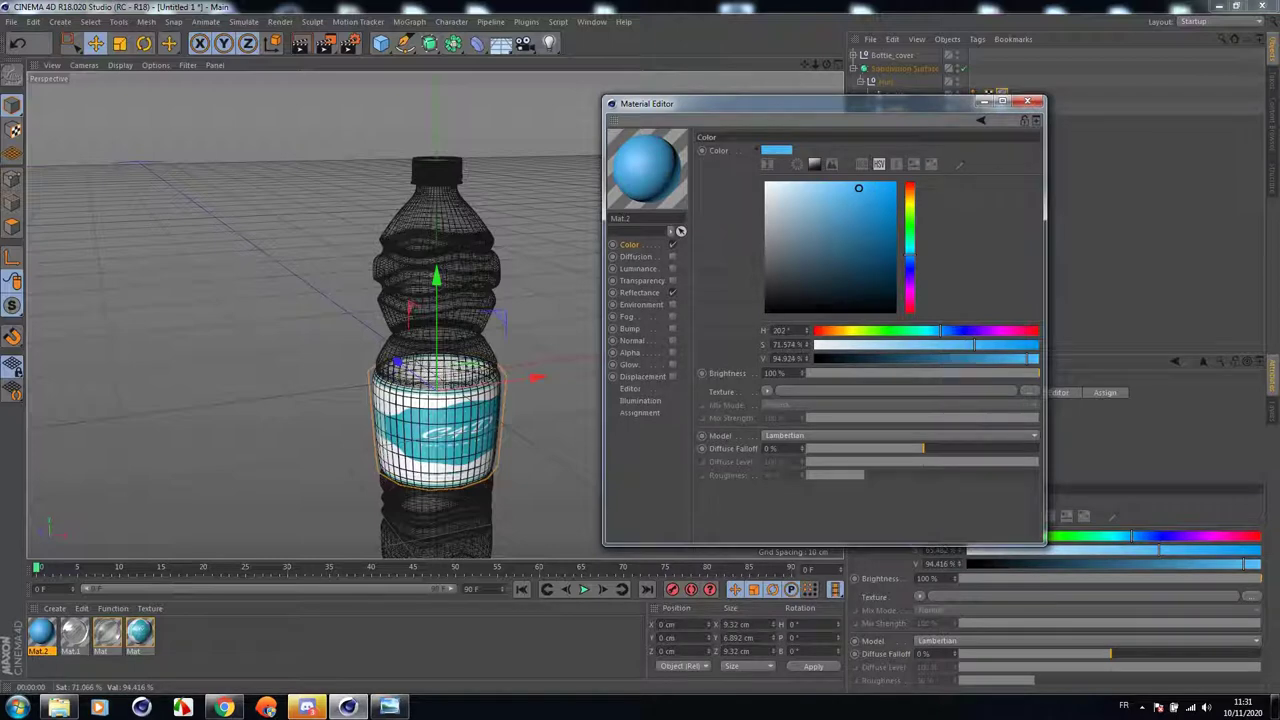
# Add a GGX reflectance layer to Mat.2 and lower its strength to about 3%.
pyautogui.click(640, 293)
pyautogui.click(721, 181)
pyautogui.click(748, 205)
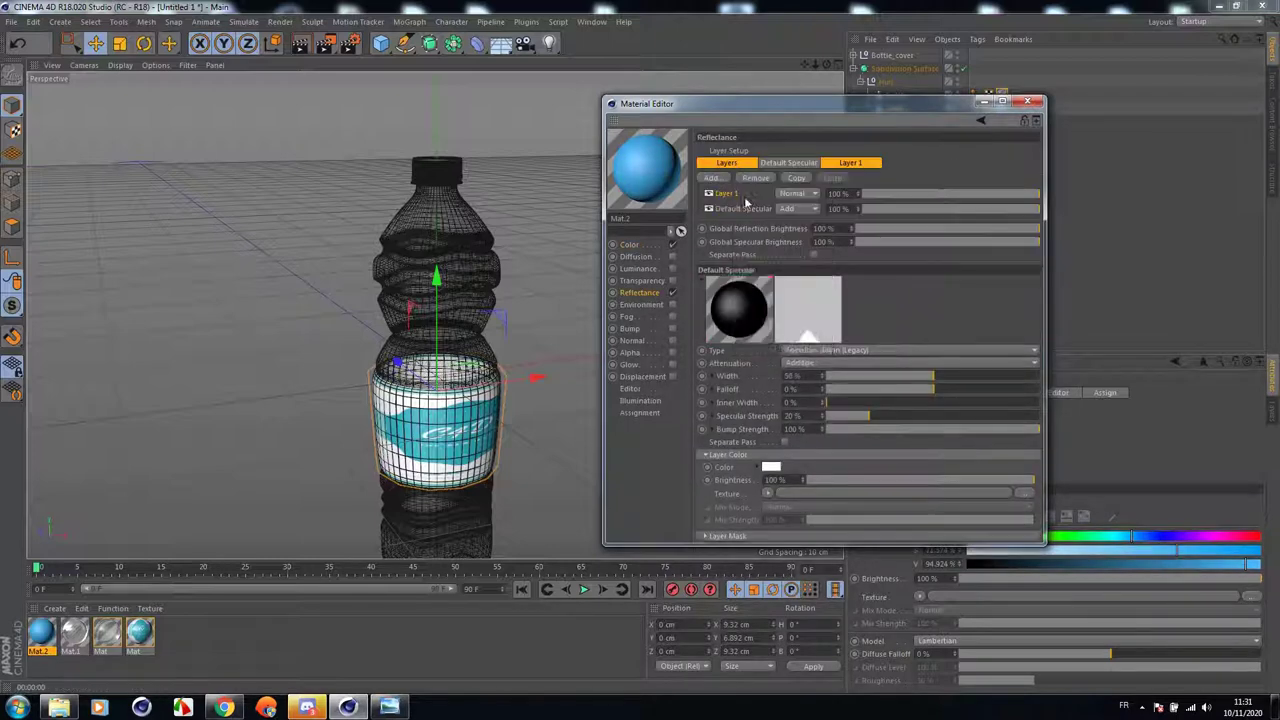
pyautogui.click(868, 194)
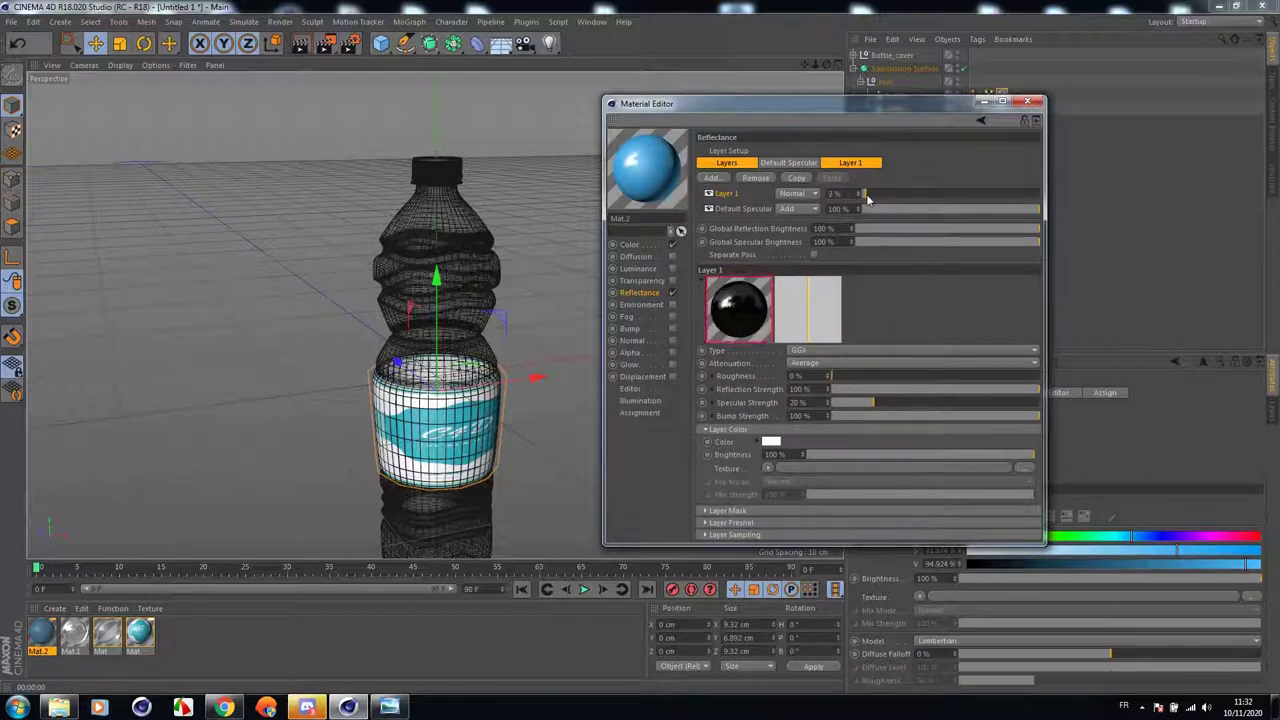
pyautogui.click(1027, 101)
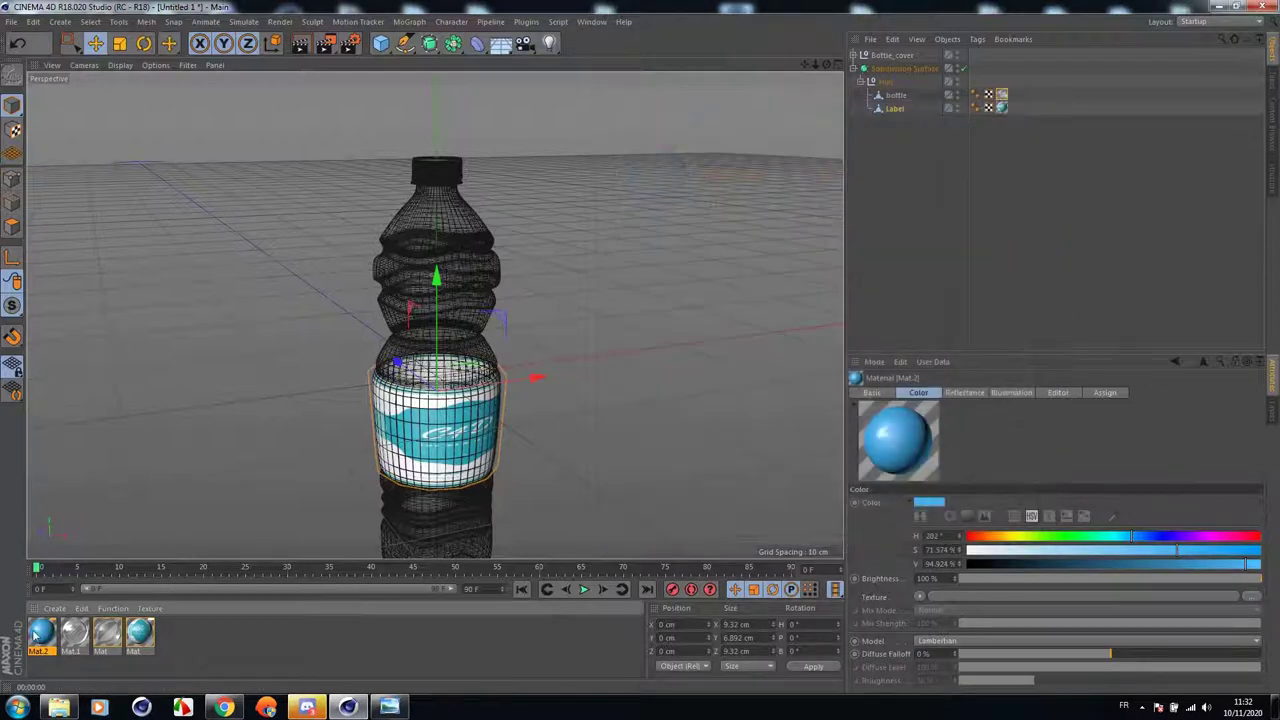
# Apply the blue Mat.2 material to Bottle_cover and render the active view to check the cap.
pyautogui.moveTo(820, 143); pyautogui.dragTo(895, 55)
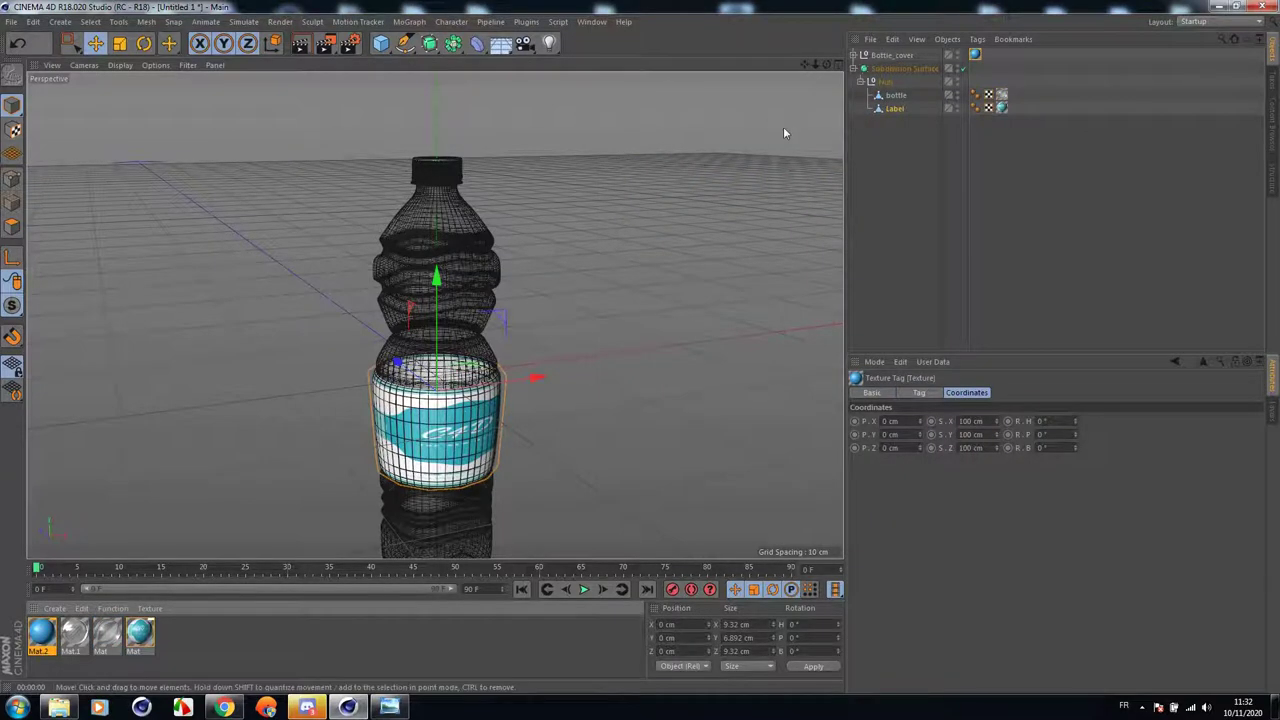
pyautogui.scroll(3, 441, 132)
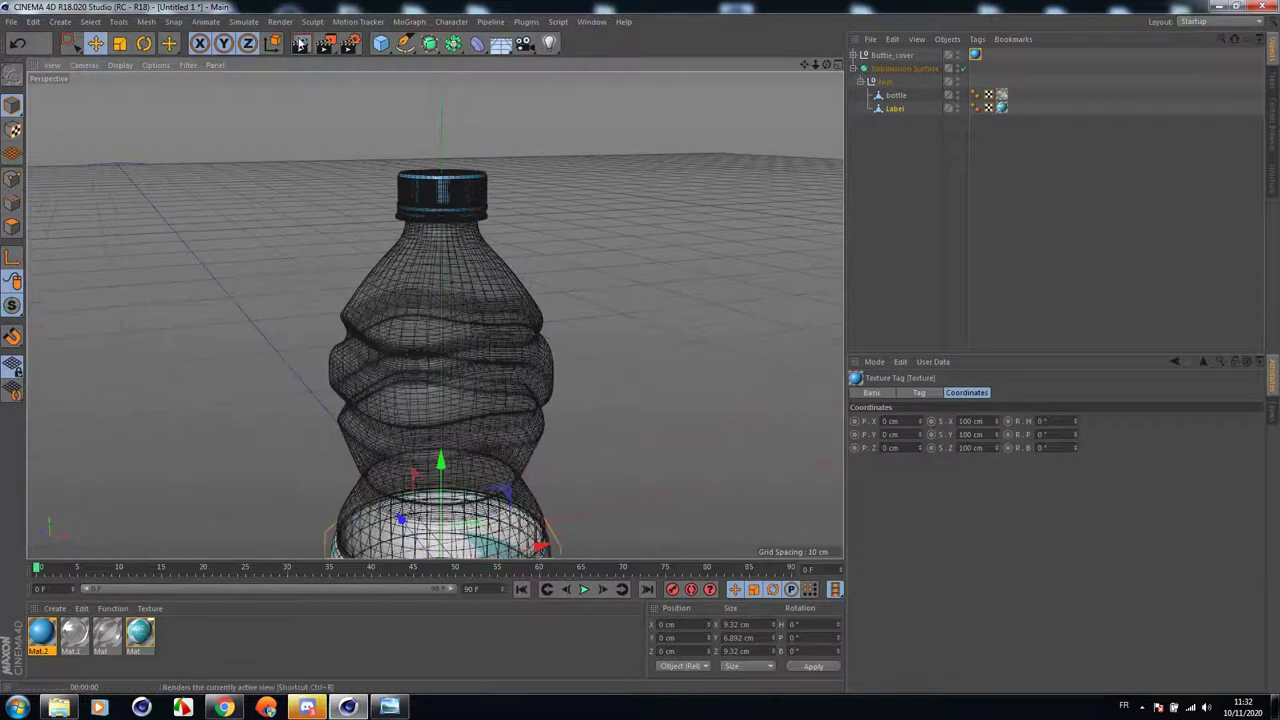
pyautogui.click(300, 43)
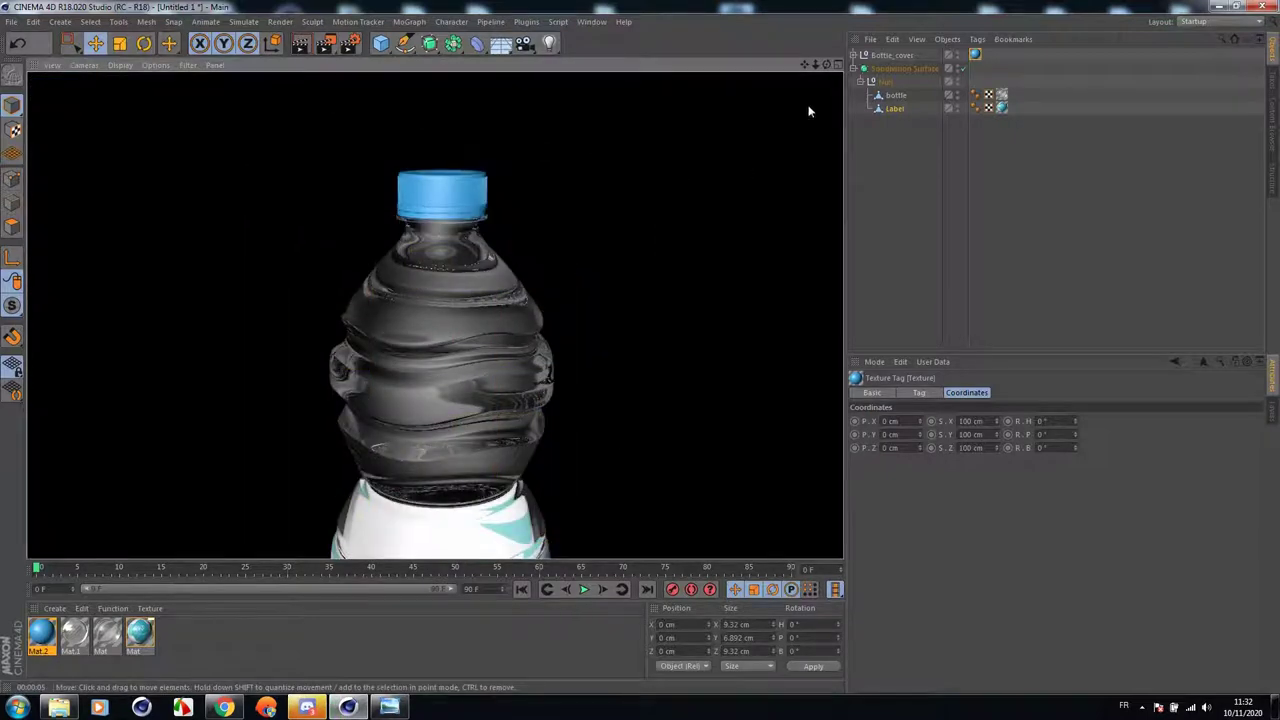
# Frame the whole bottle from the front and render a preview of the cap, label and body materials.
pyautogui.moveTo(815, 65); pyautogui.dragTo(750, 65)
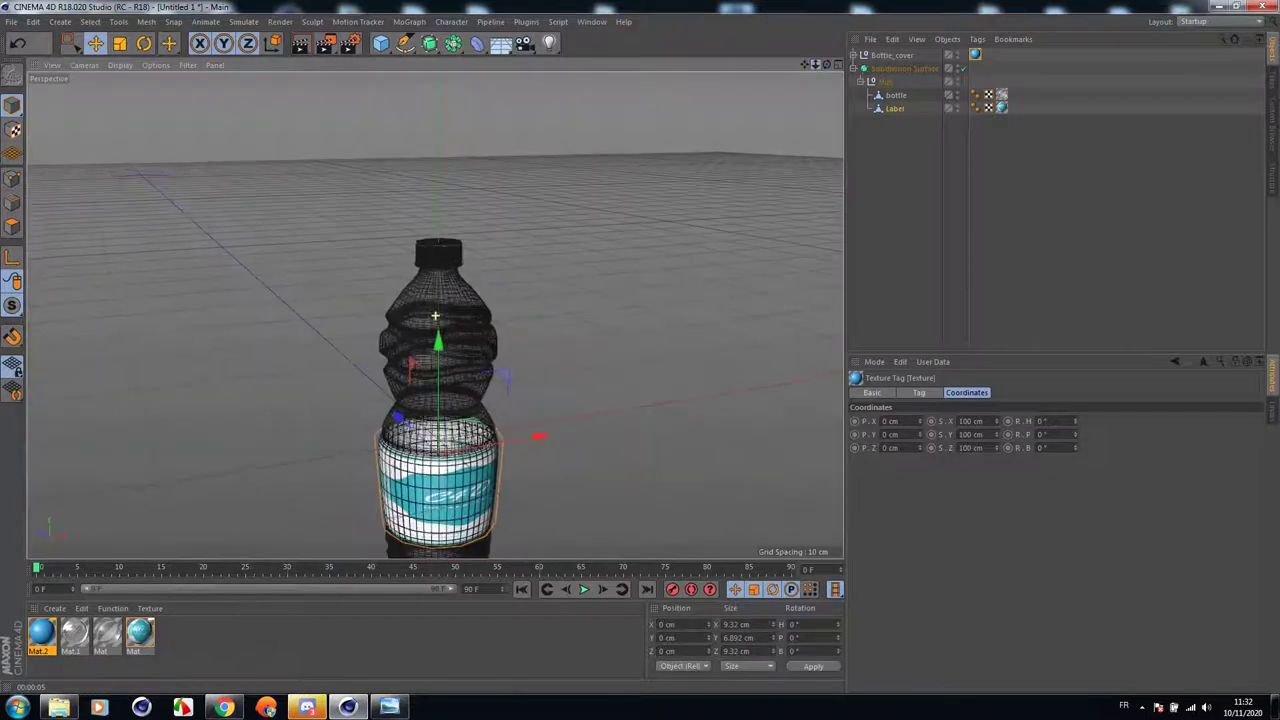
pyautogui.keyDown('alt'); pyautogui.moveTo(642, 352); pyautogui.dragTo(622, 352, button='right'); pyautogui.keyUp('alt')
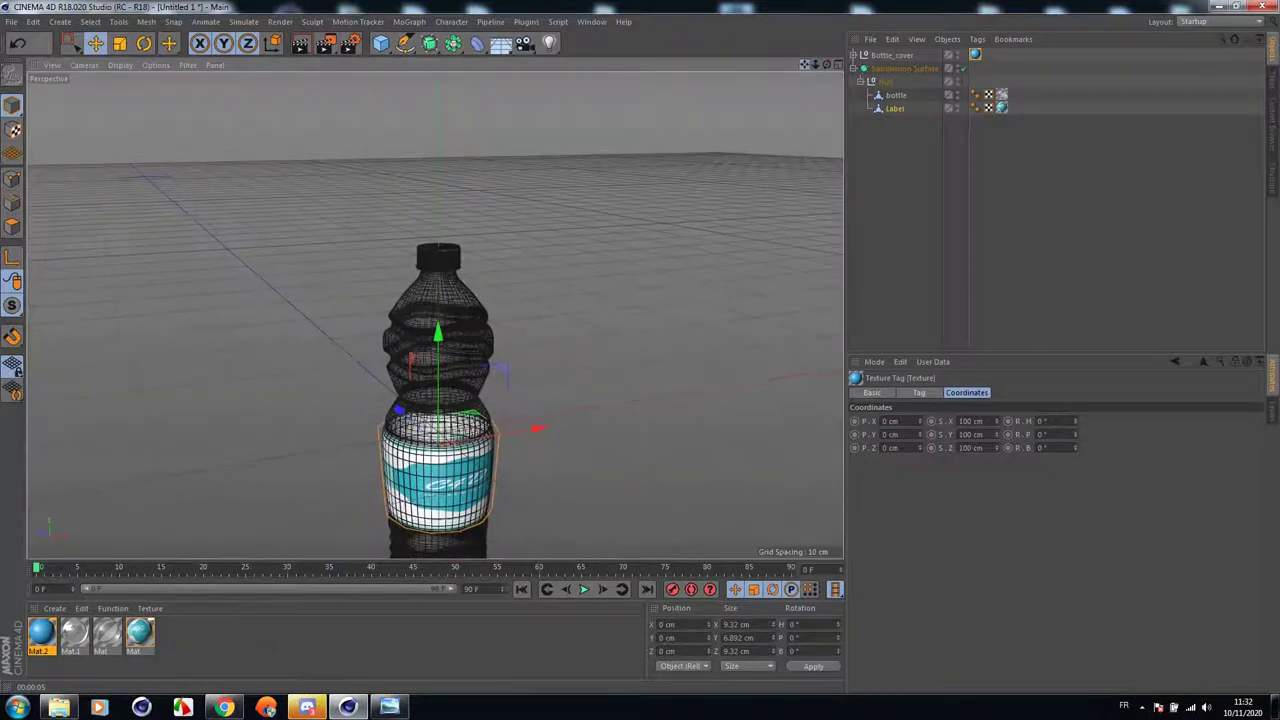
pyautogui.keyDown('alt'); pyautogui.moveTo(642, 352); pyautogui.dragTo(658, 260, button='middle'); pyautogui.keyUp('alt')
pyautogui.moveTo(828, 66); pyautogui.dragTo(828, 66)
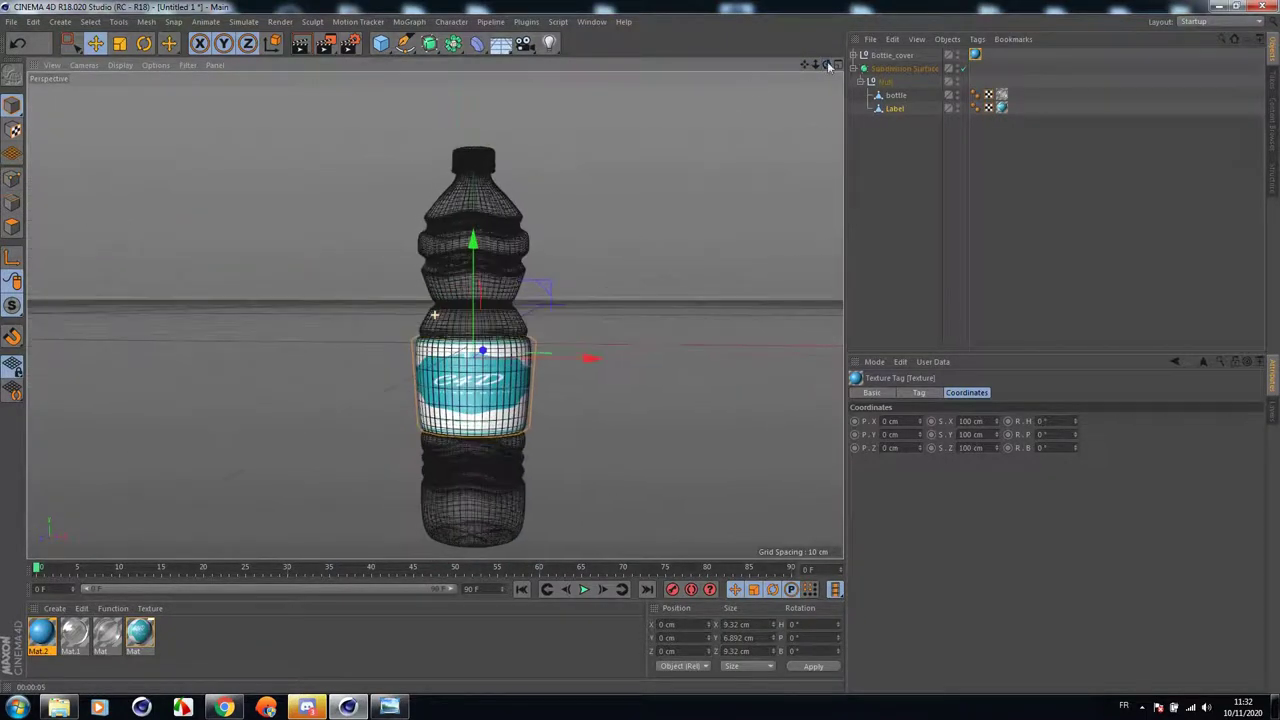
pyautogui.click(300, 43)
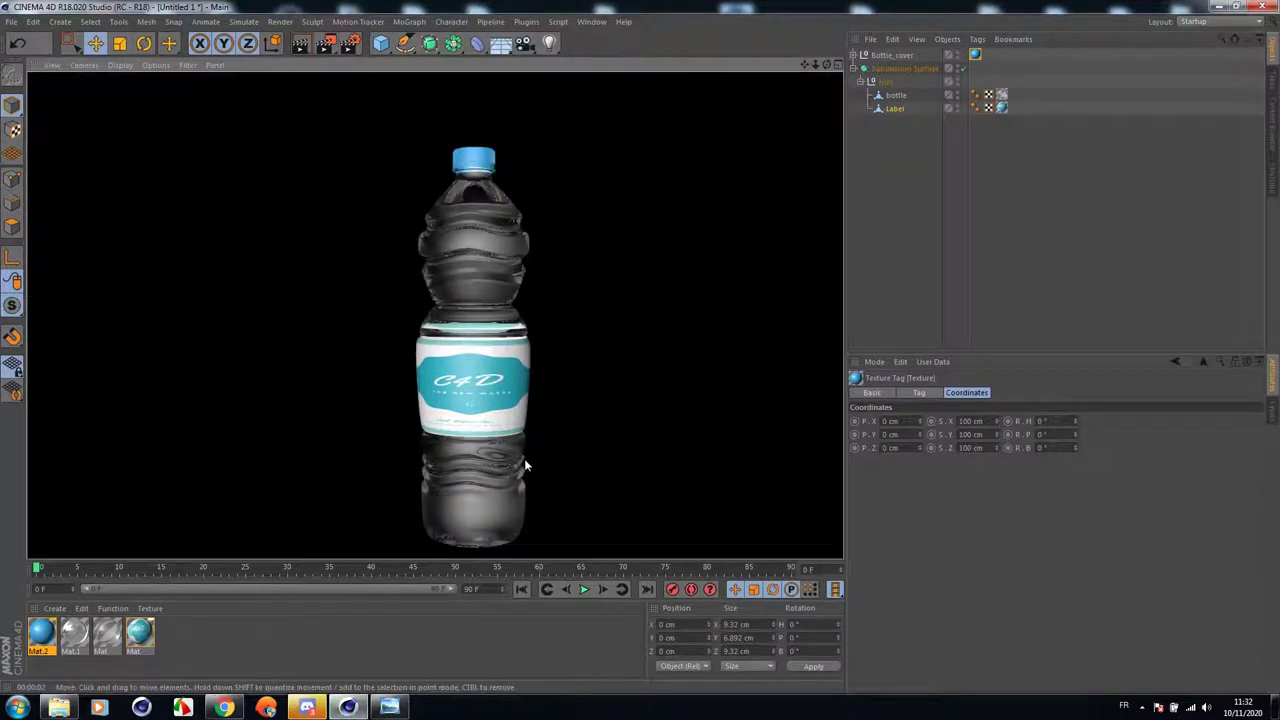
# Replace the bottle object's material with Mat.1 and render the view to compare the result.
pyautogui.moveTo(73, 636); pyautogui.dragTo(1004, 98)
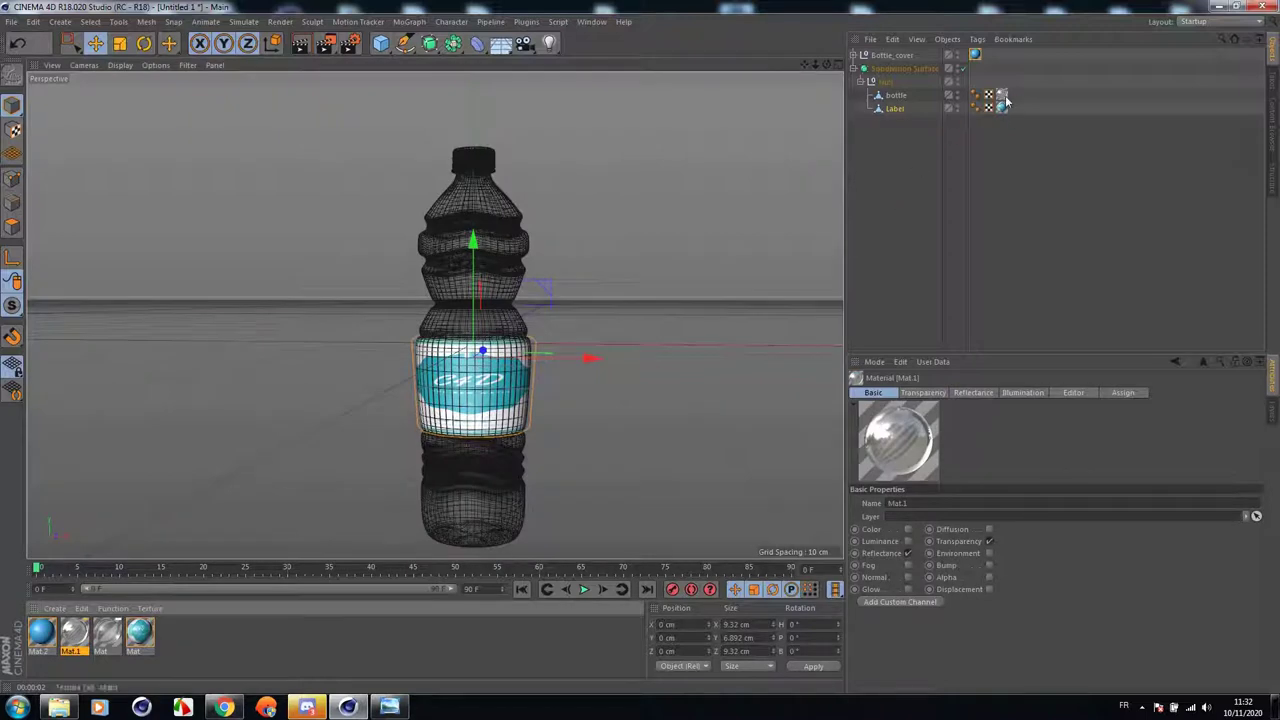
pyautogui.click(305, 46)
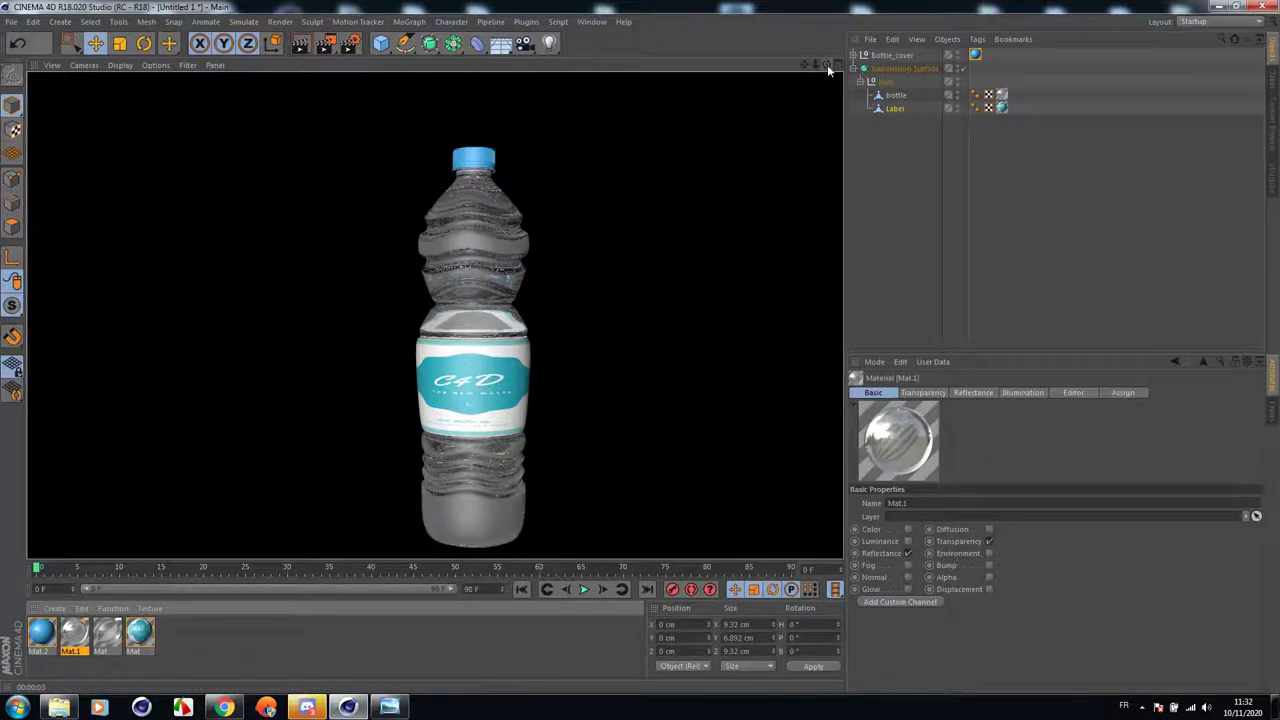
pyautogui.moveTo(827, 64)
pyautogui.mouseDown()
pyautogui.moveTo(838, 130)
pyautogui.moveTo(818, 60)
pyautogui.moveTo(802, 67)
pyautogui.mouseUp()
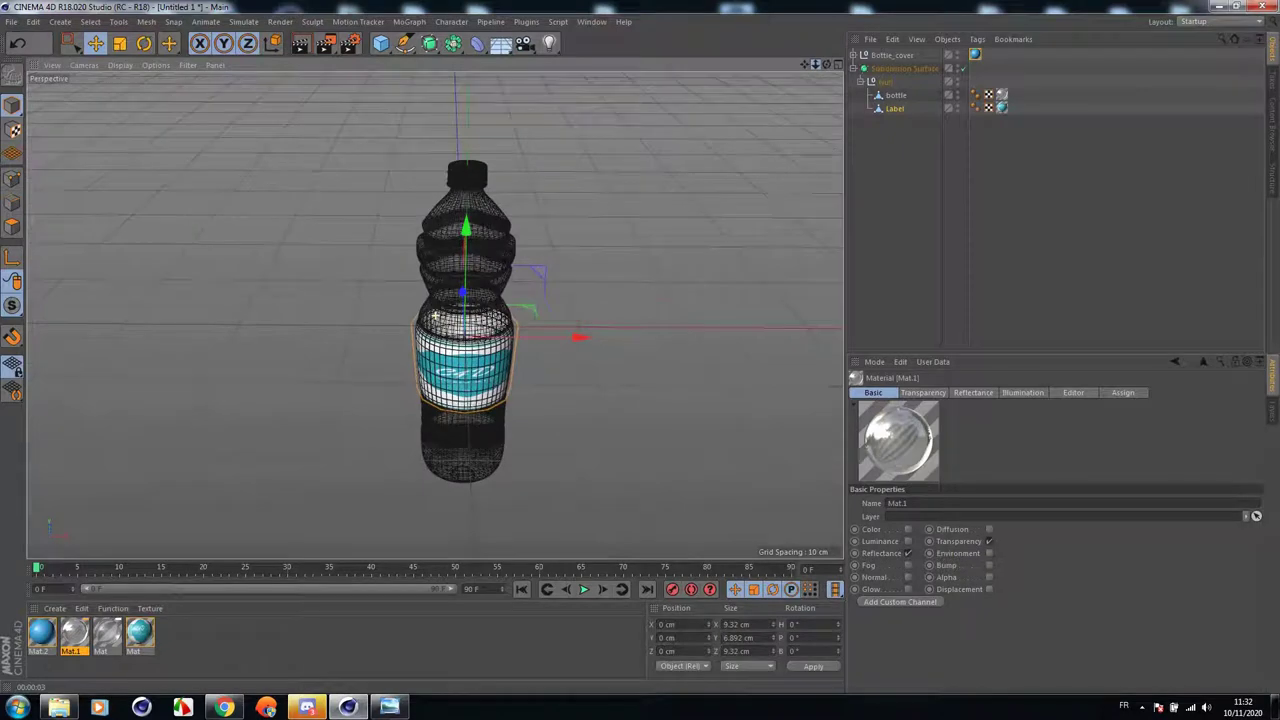
# Open the studio scene file from the Bottle project folder in Windows Explorer and return to the bottle project in Cinema 4D.
pyautogui.click(1142, 707)
pyautogui.click(59, 707)
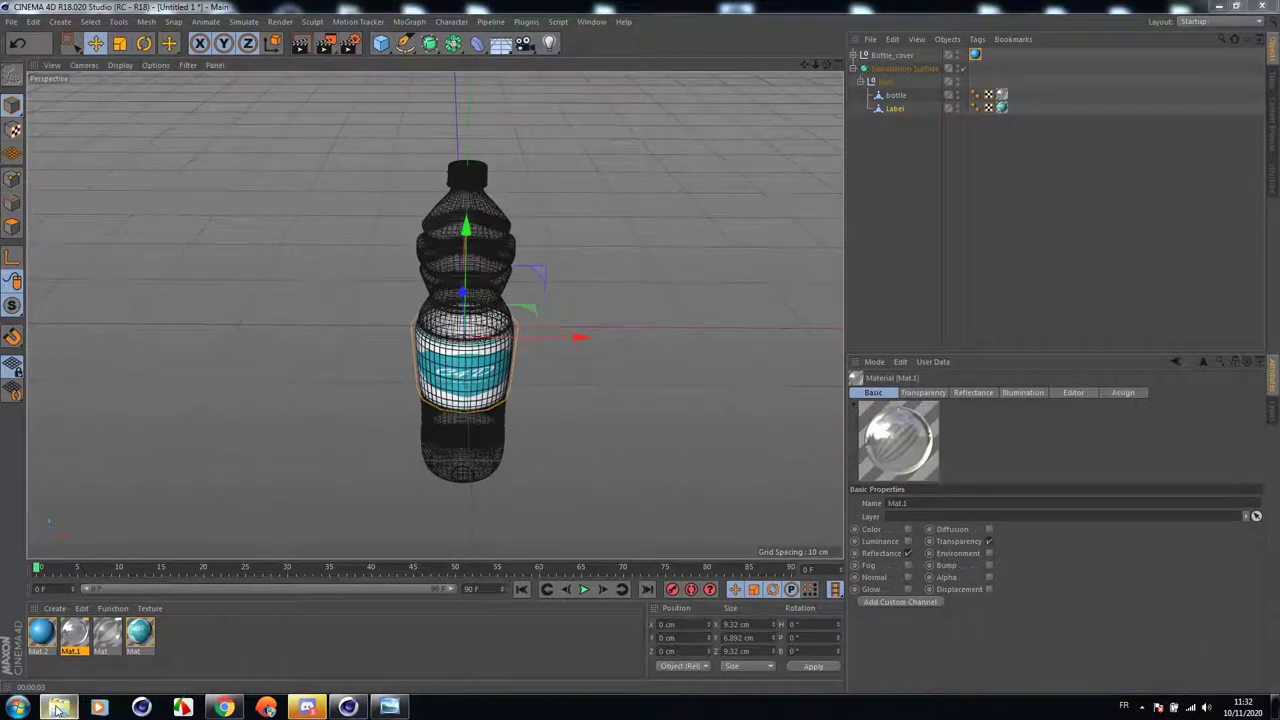
pyautogui.click(109, 605)
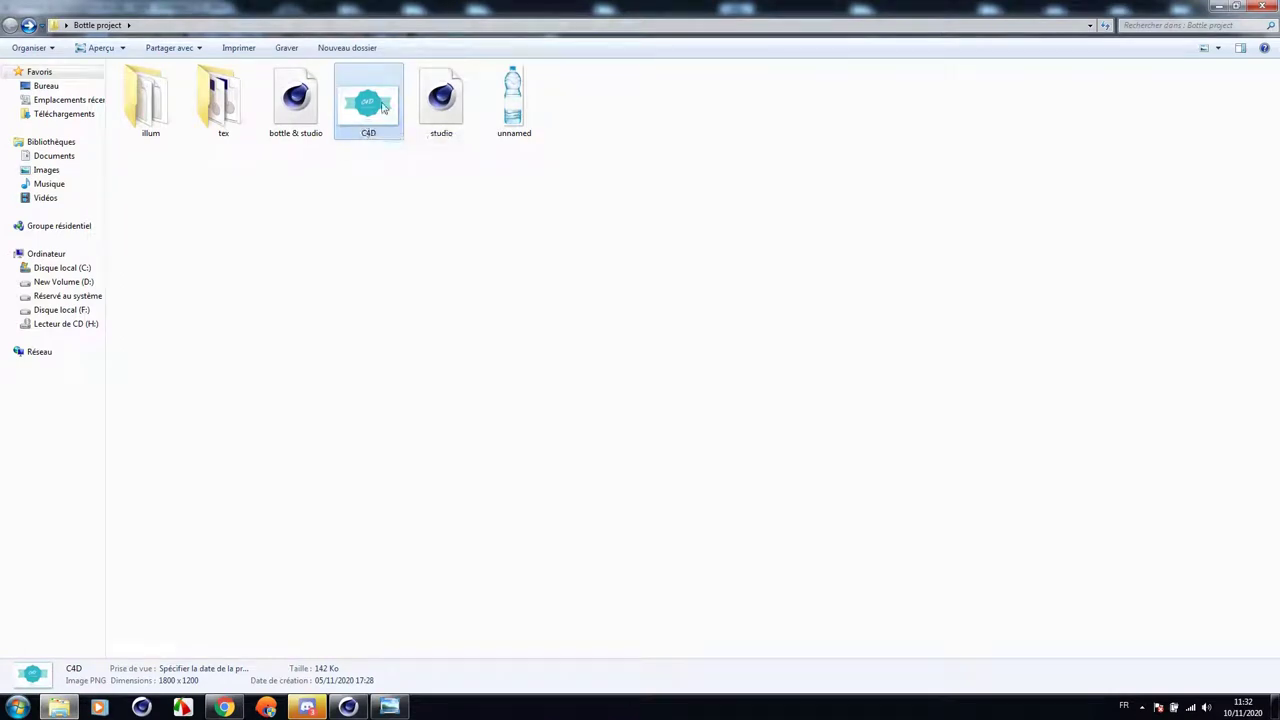
pyautogui.click(460, 108)
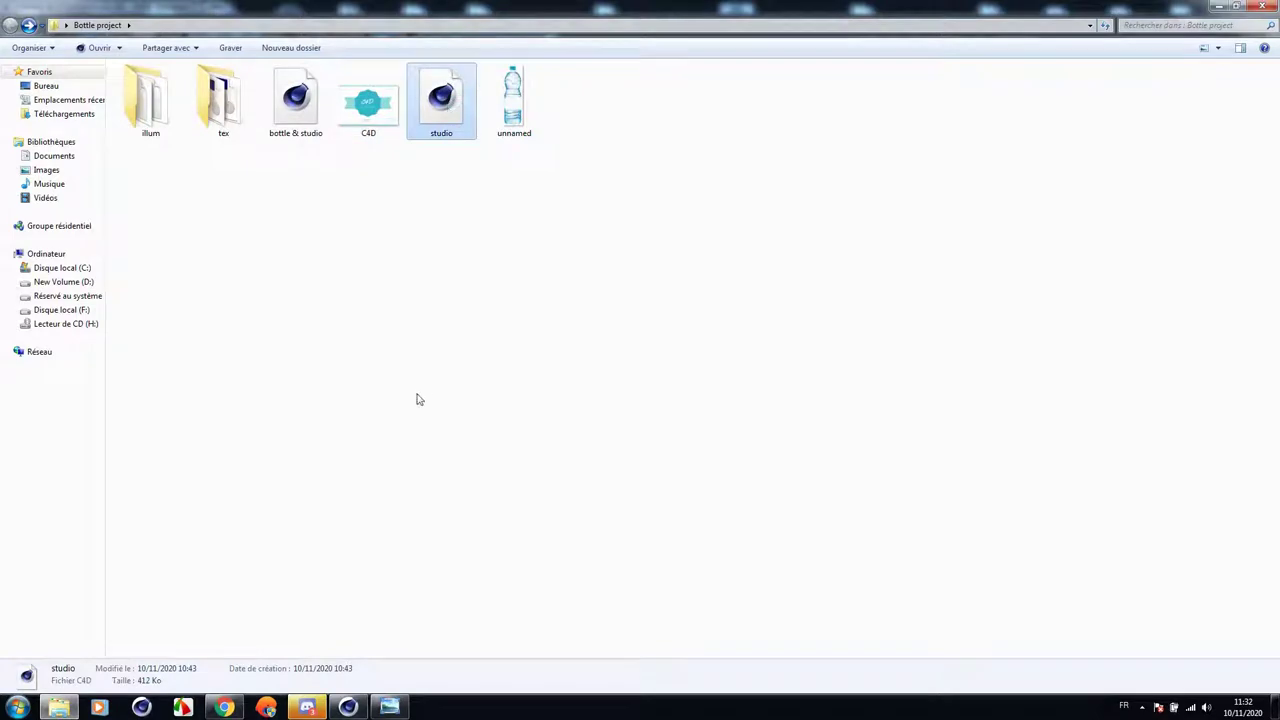
pyautogui.click(348, 707)
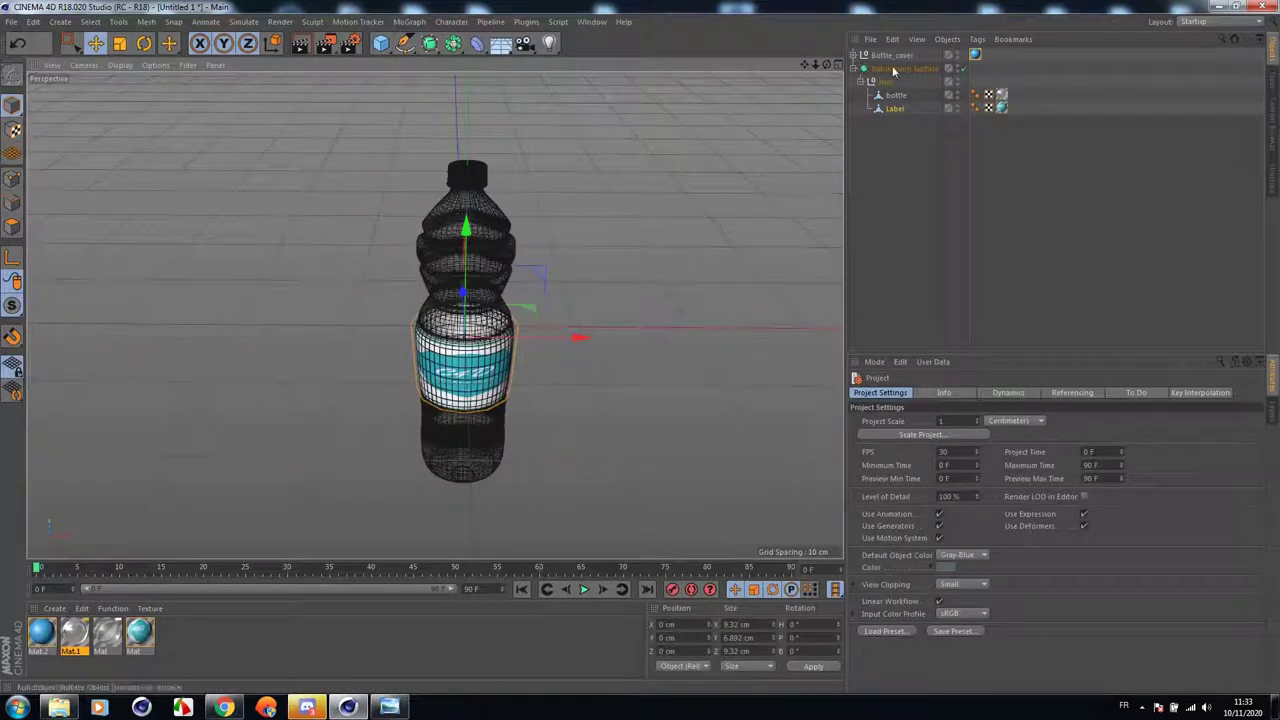
# Group all the bottle objects under one null and switch to the studio.c4d project.
pyautogui.moveTo(889, 169); pyautogui.dragTo(876, 30)
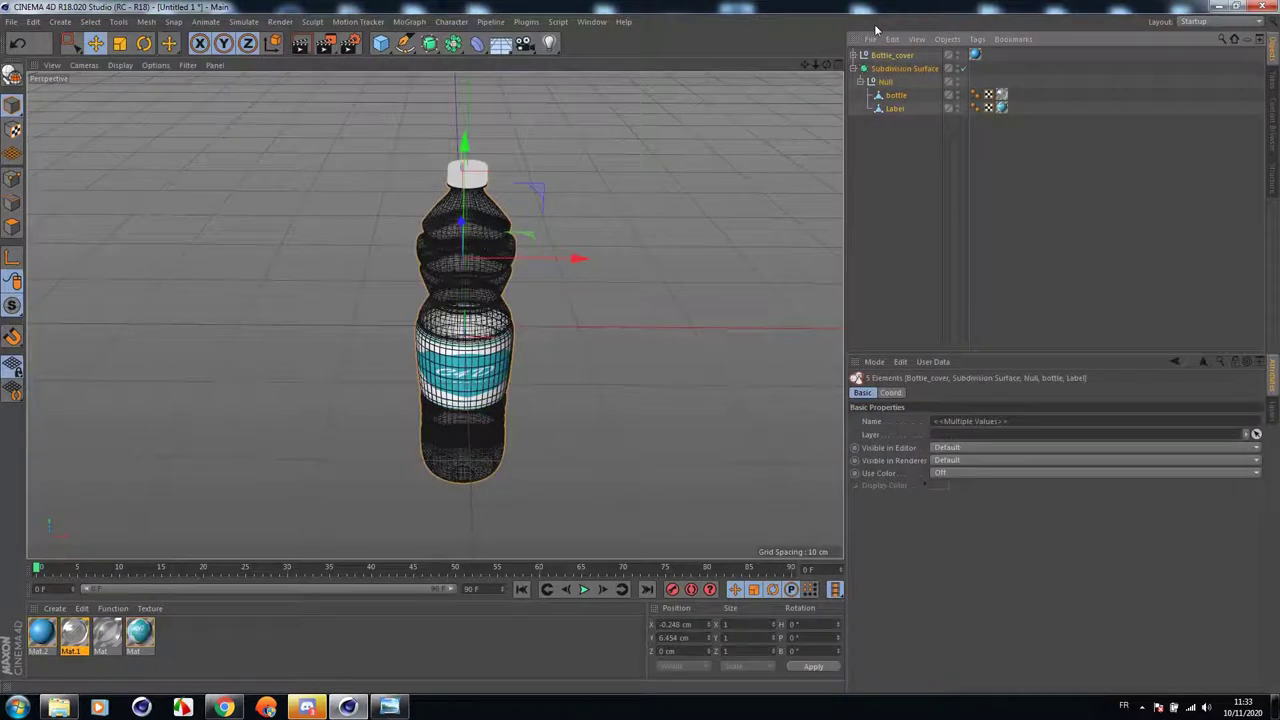
pyautogui.hotkey('alt', 'g')
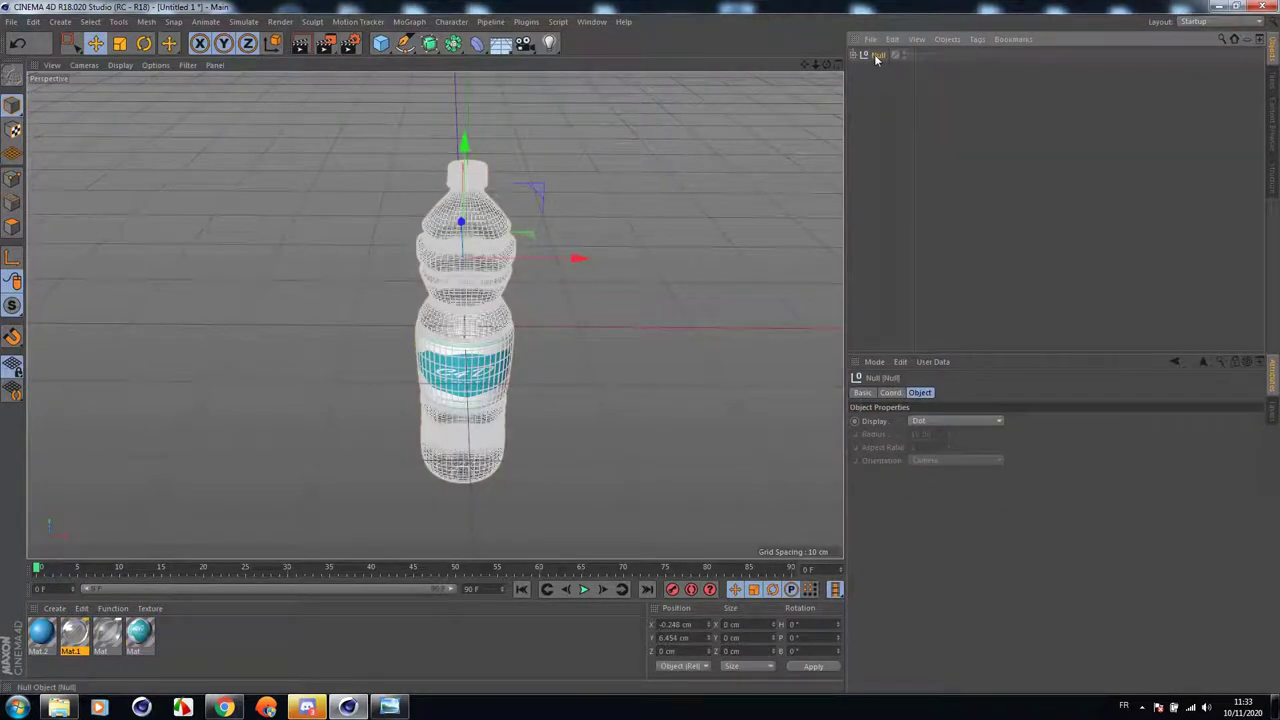
pyautogui.press('v')
pyautogui.moveTo(381, 224)
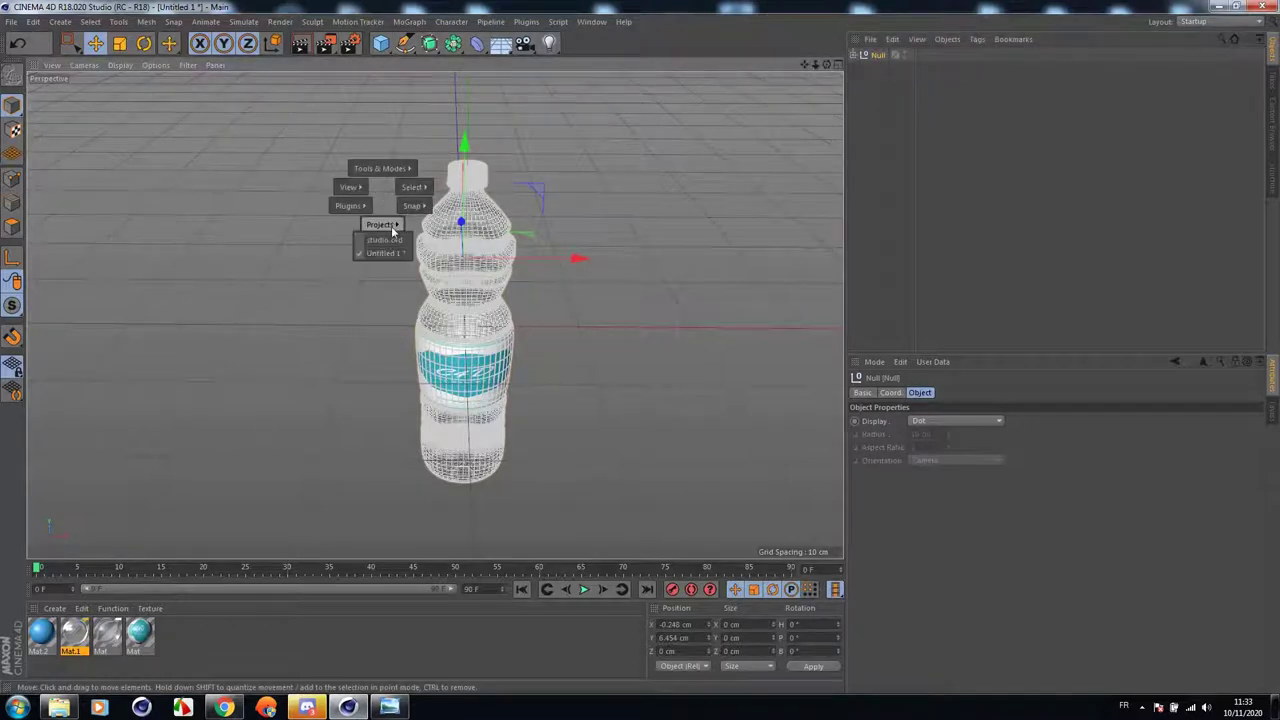
pyautogui.click(388, 241)
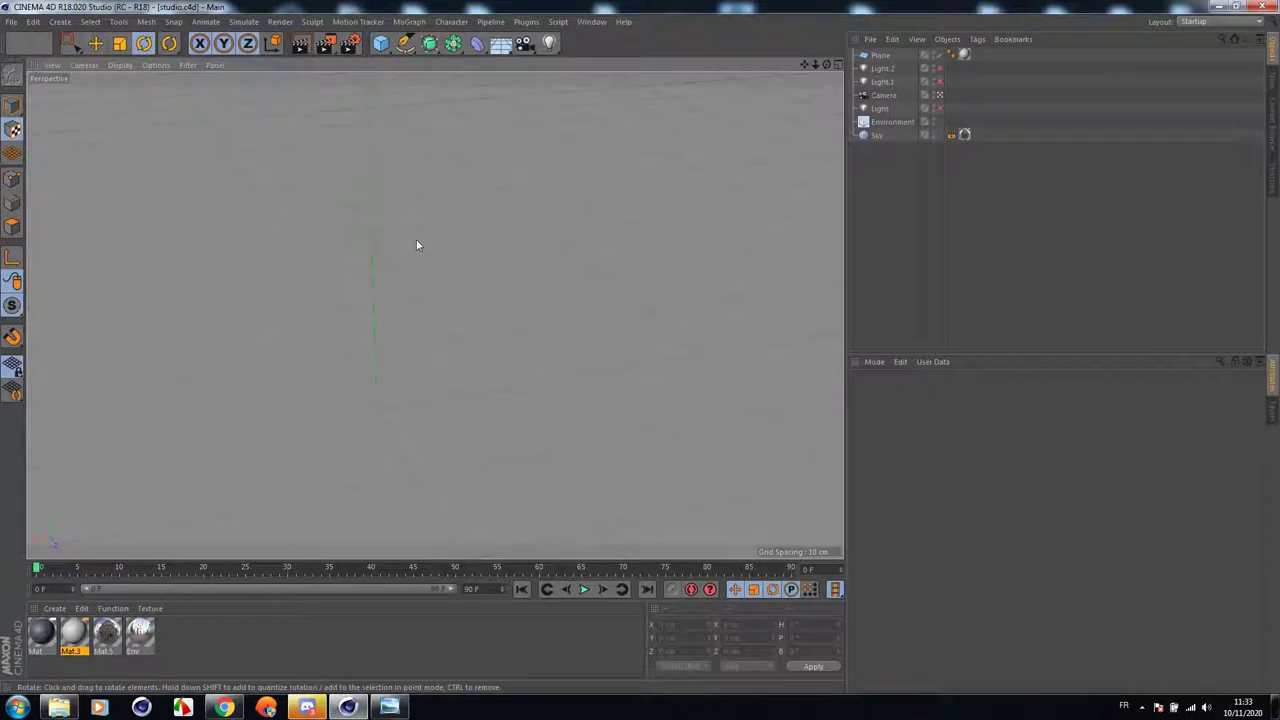
# Paste the bottle group into the studio scene and raise it to about 21.15 cm in Y so its base meets the floor.
pyautogui.hotkey('ctrl', 'v')
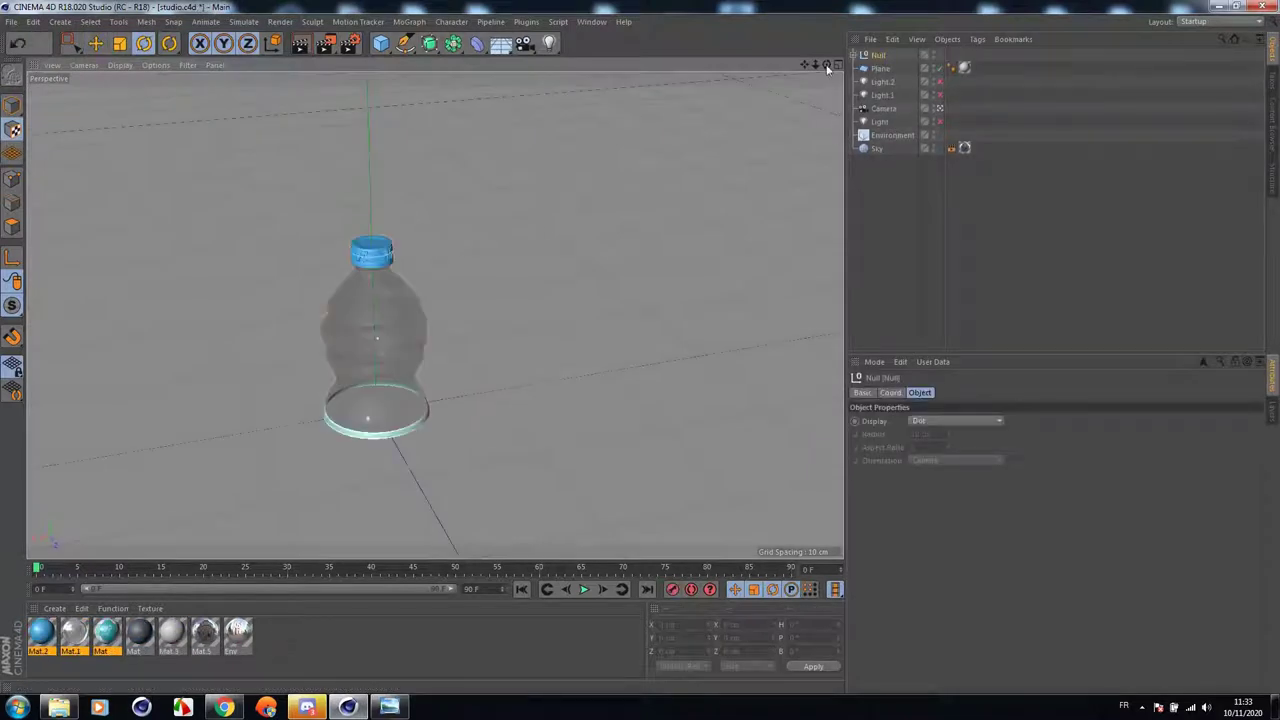
pyautogui.moveTo(815, 65); pyautogui.dragTo(745, 50)
pyautogui.click(95, 44)
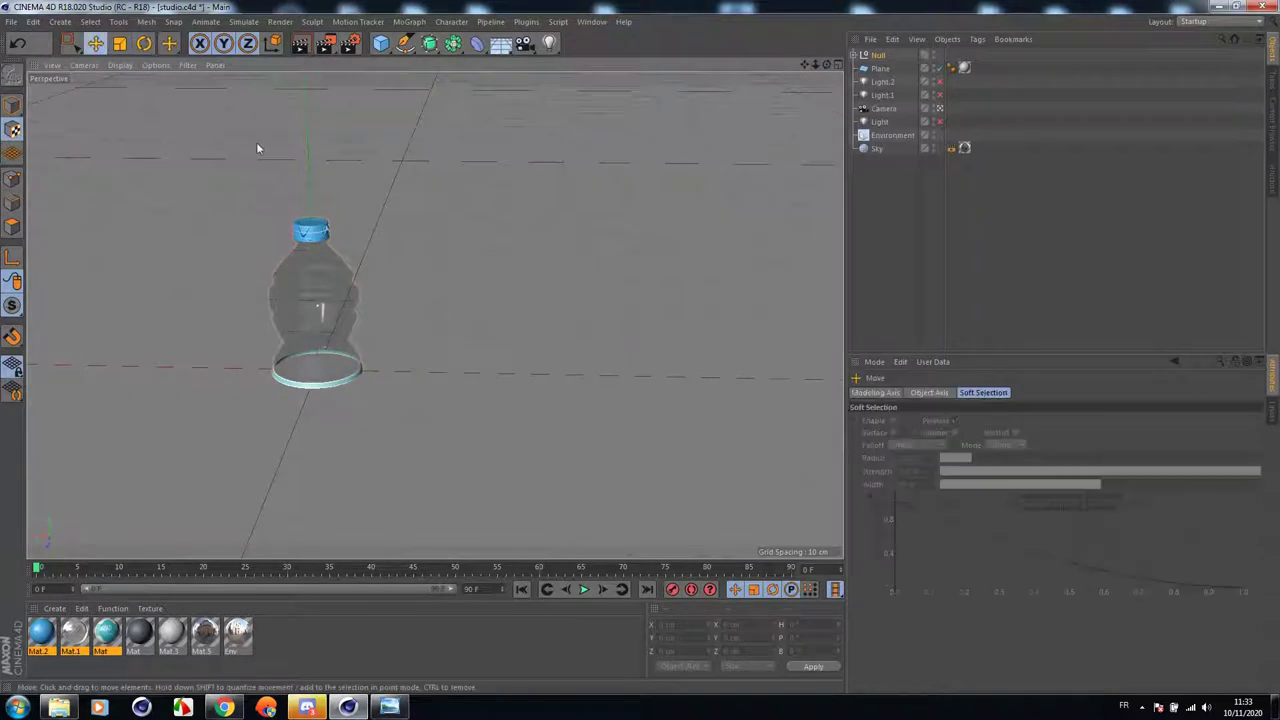
pyautogui.click(13, 104)
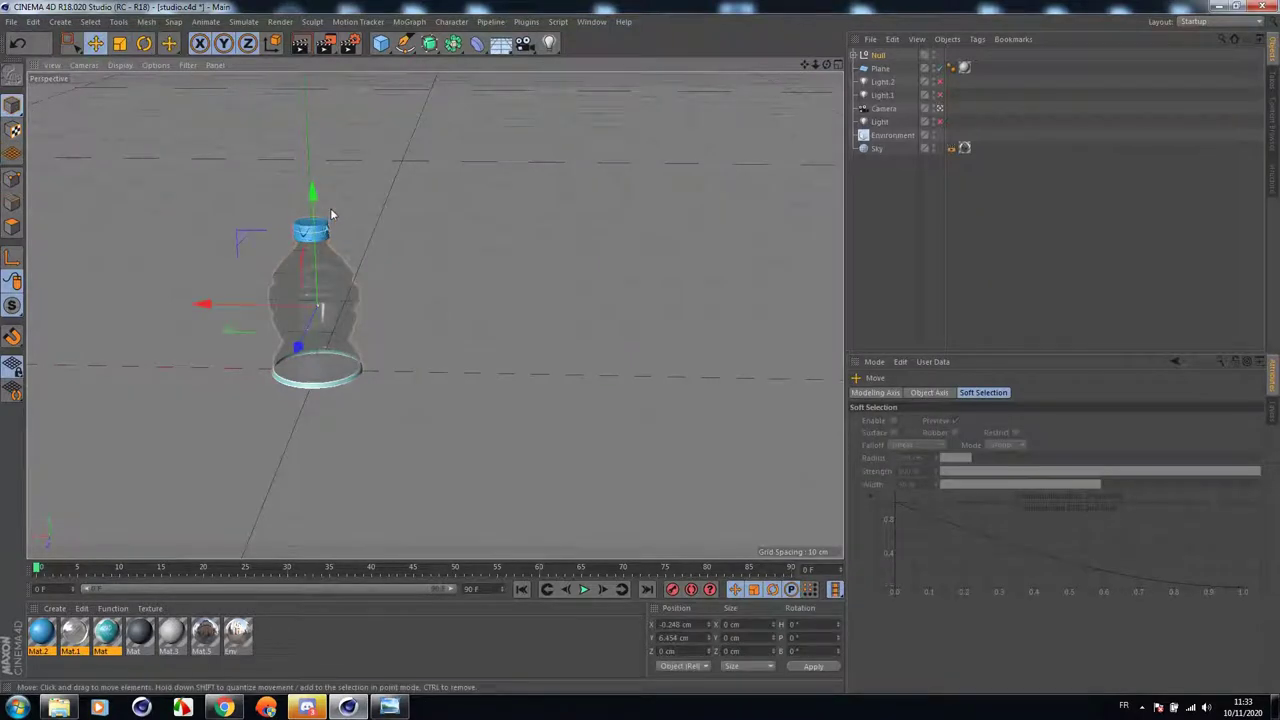
pyautogui.moveTo(331, 214); pyautogui.dragTo(318, 54)
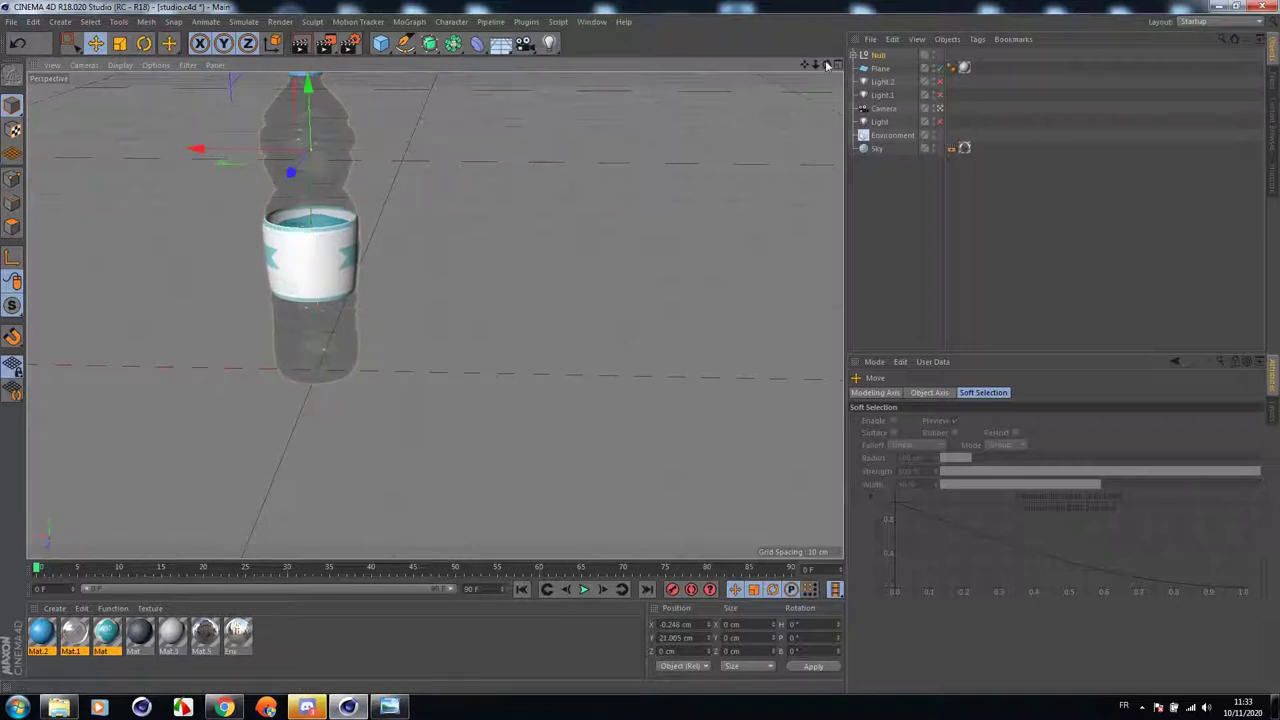
pyautogui.moveTo(827, 65)
pyautogui.mouseDown()
pyautogui.moveTo(838, 12)
pyautogui.moveTo(826, 58)
pyautogui.mouseUp()
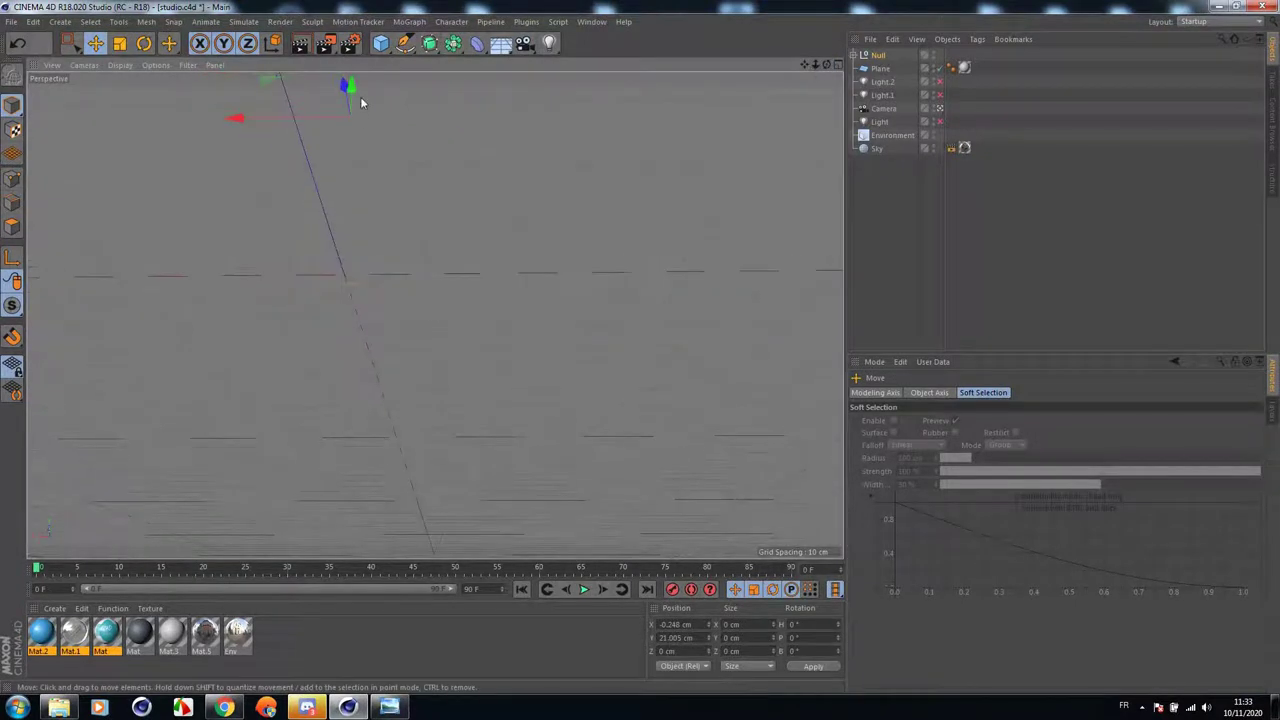
pyautogui.moveTo(360, 96); pyautogui.dragTo(369, 82)
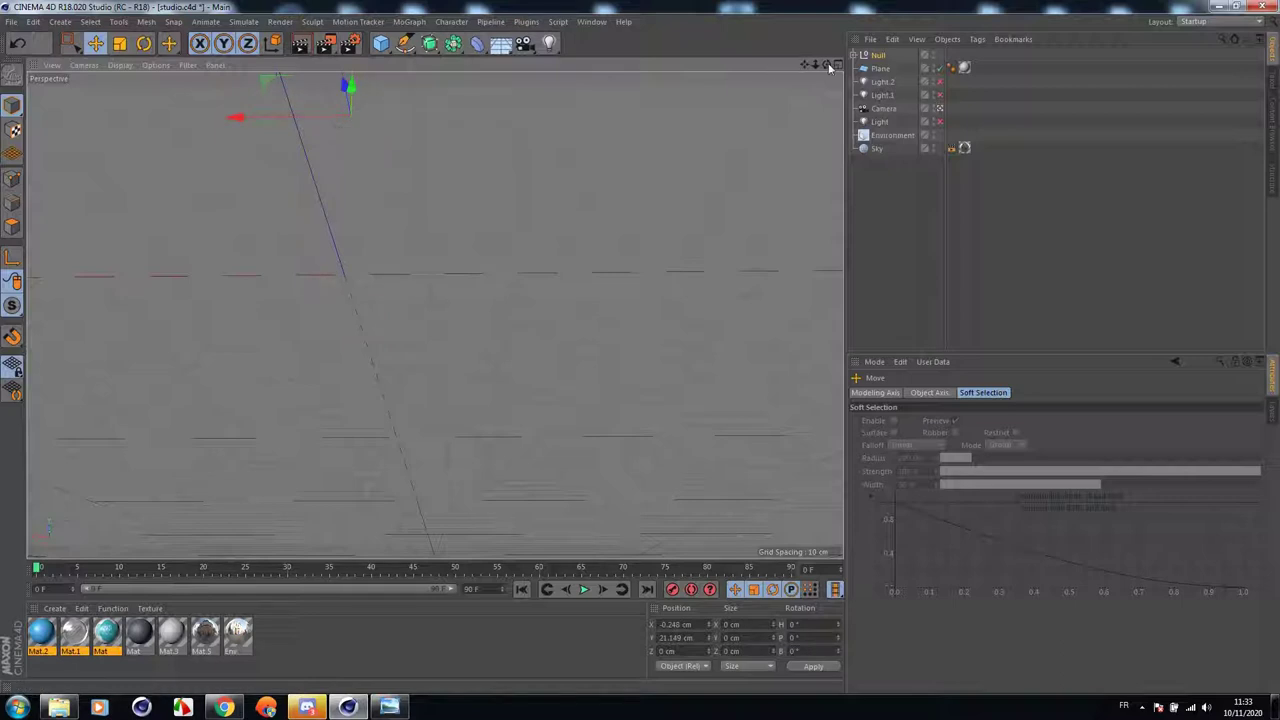
# Rotate the bottle group about its vertical axis to a heading of about -177° so the C4D label faces the view.
pyautogui.moveTo(828, 66)
pyautogui.mouseDown()
pyautogui.moveTo(828, 90)
pyautogui.moveTo(810, 68)
pyautogui.moveTo(827, 48)
pyautogui.mouseUp()
pyautogui.scroll(2, 291, 291)
pyautogui.scroll(3, 358, 204)
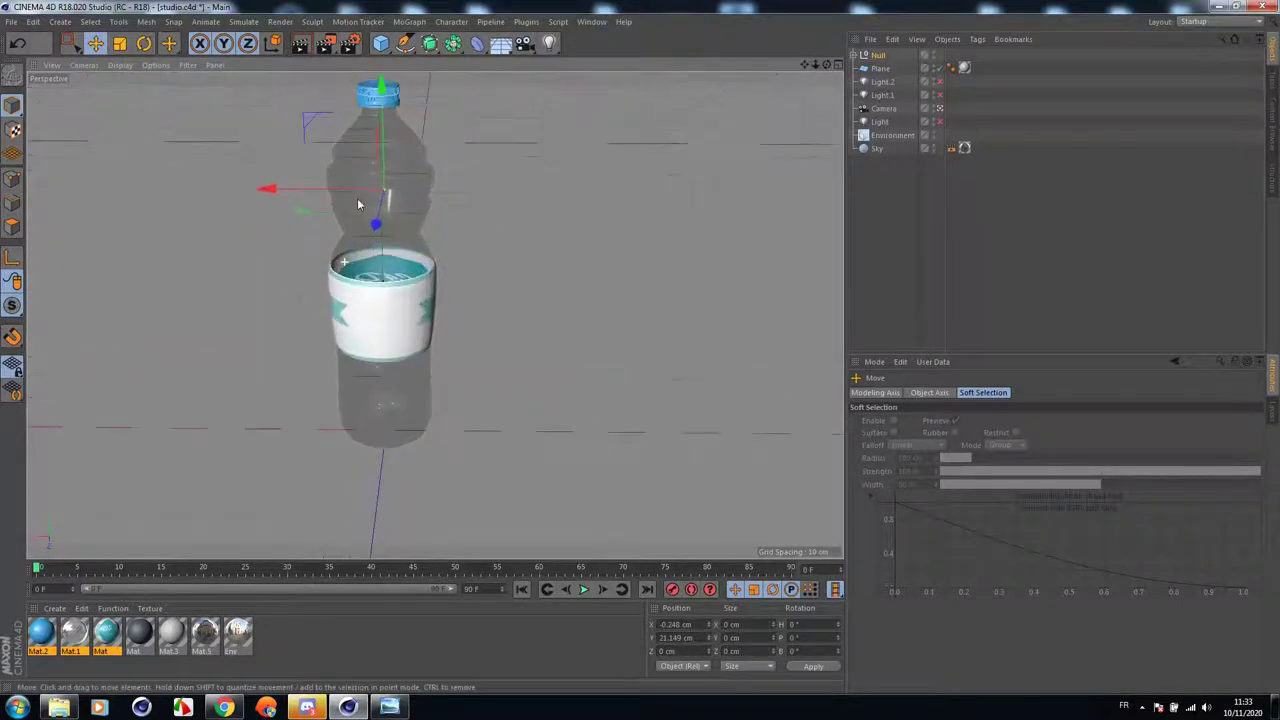
pyautogui.press('r')
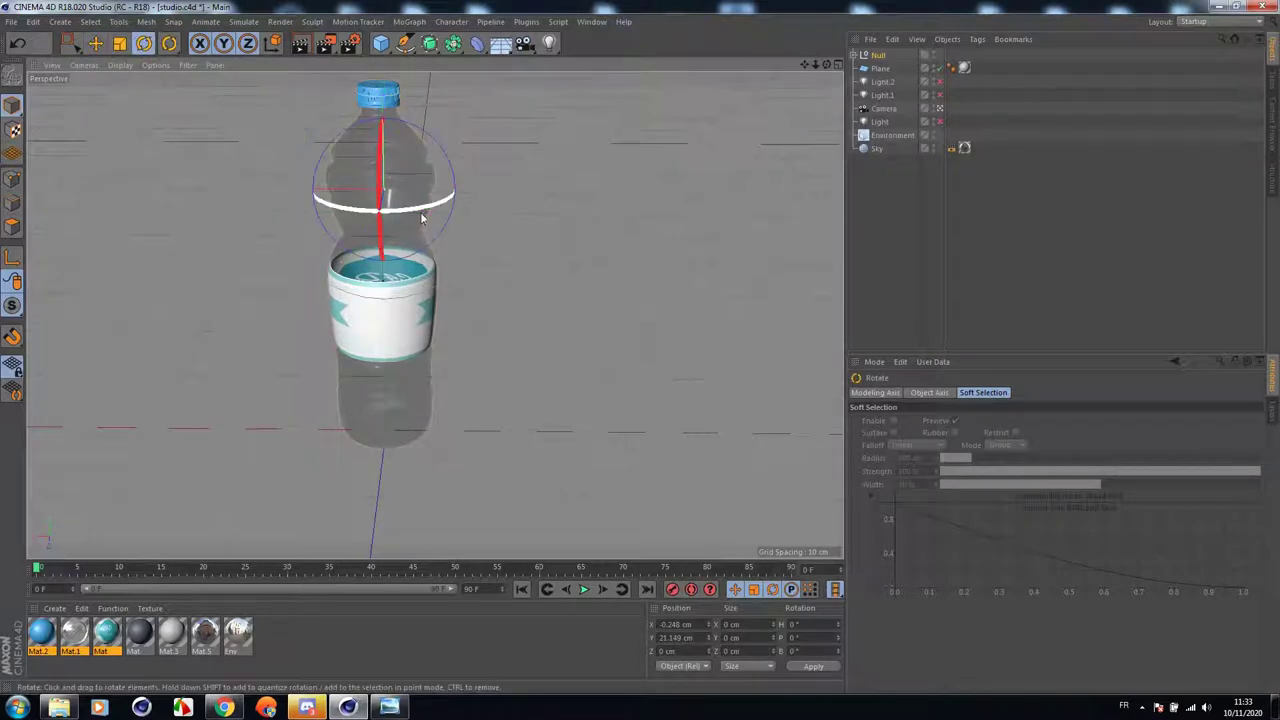
pyautogui.moveTo(421, 218); pyautogui.dragTo(110, 204)
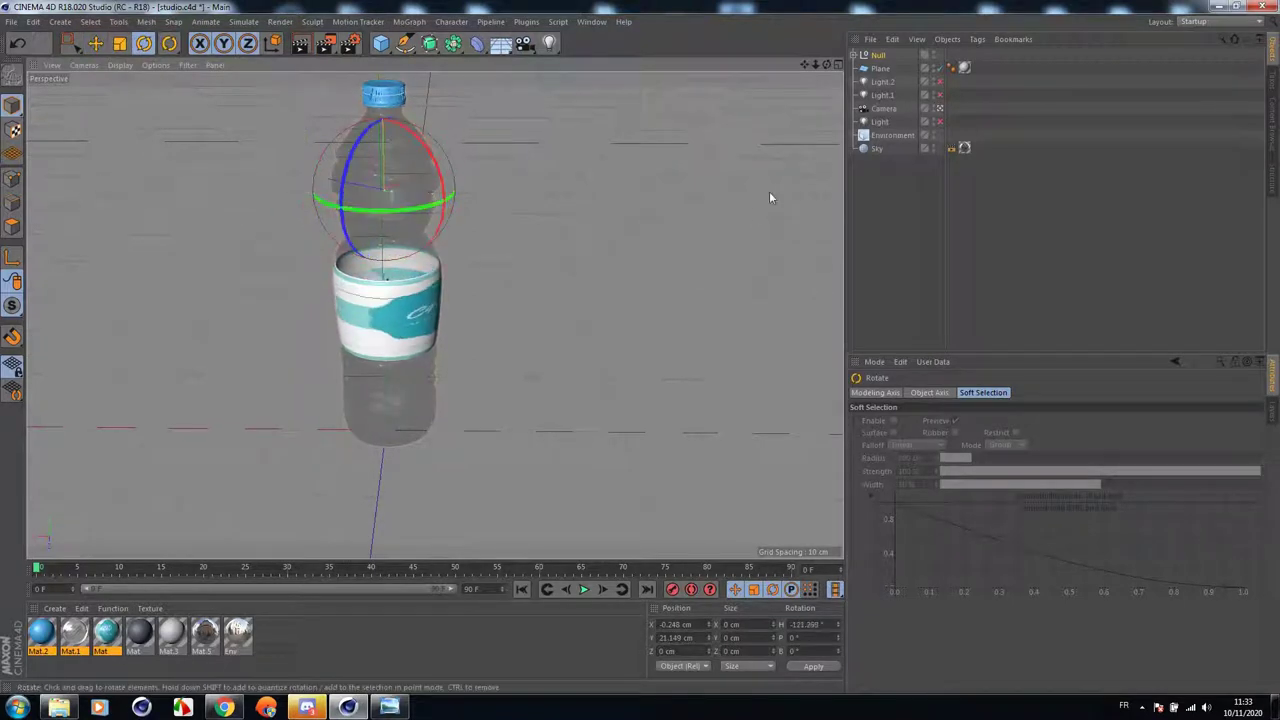
pyautogui.moveTo(425, 205)
pyautogui.mouseDown()
pyautogui.moveTo(317, 209)
pyautogui.moveTo(402, 201)
pyautogui.mouseUp()
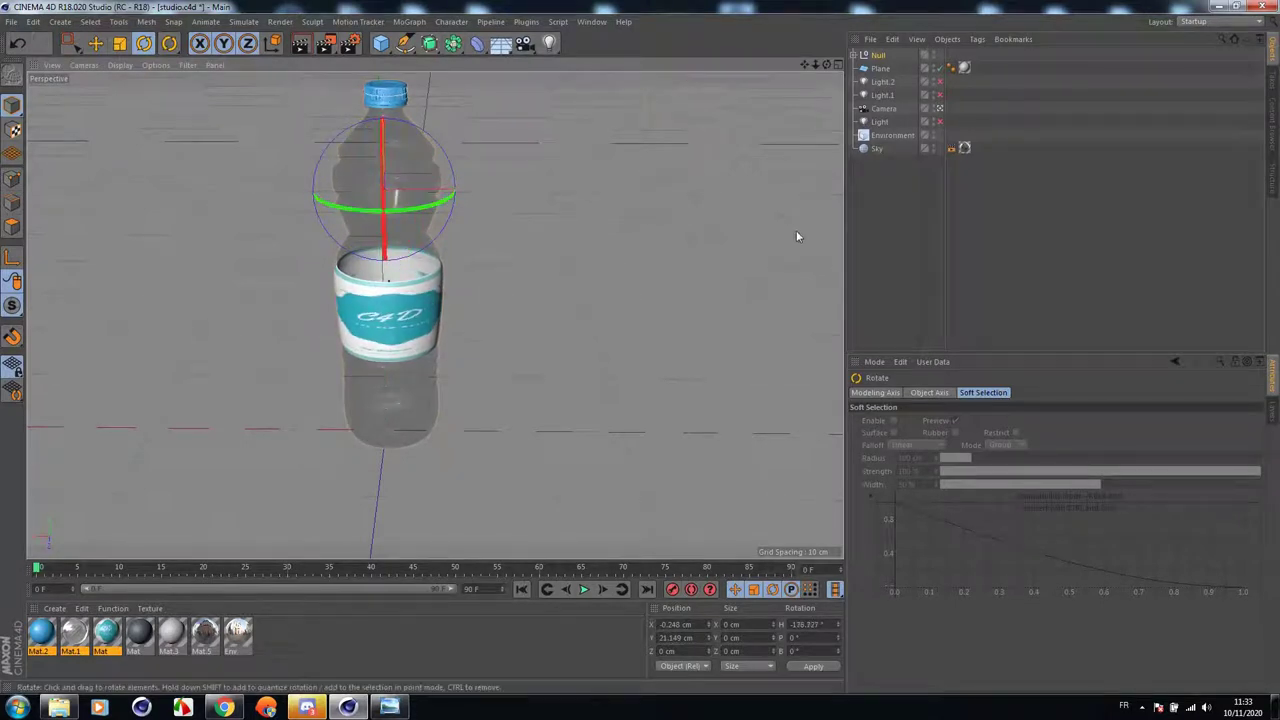
pyautogui.moveTo(827, 65); pyautogui.dragTo(804, 100)
pyautogui.scroll(2, 400, 297)
# Switch to the photo viewer and examine the water droplets on the bottles in the "bottle & studio dropel" reference image up close.
pyautogui.click(389, 707)
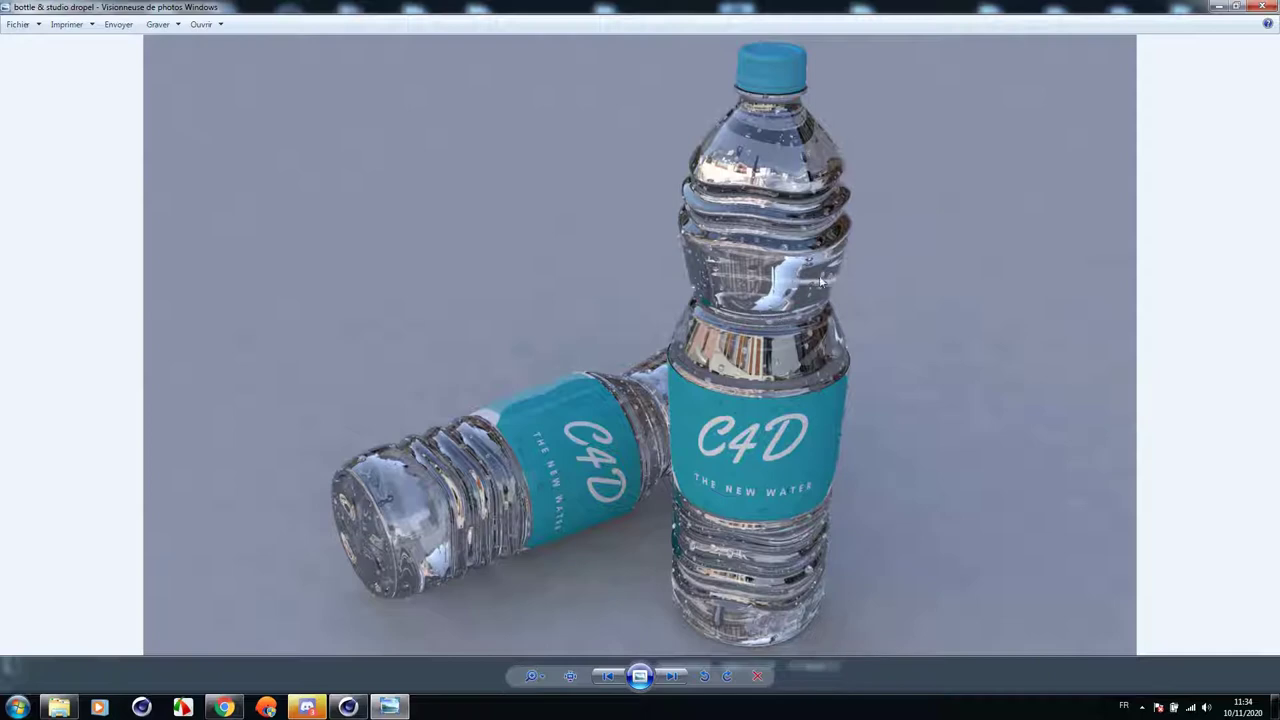
pyautogui.scroll(6, 735, 305)
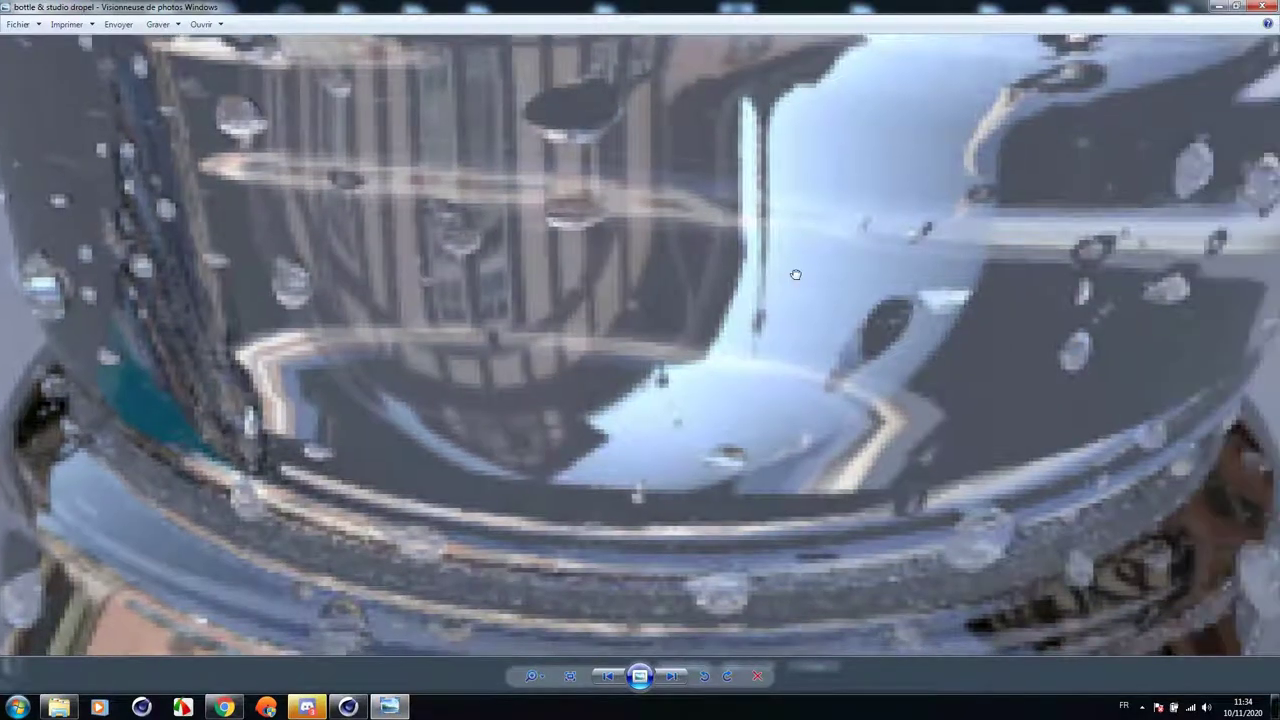
pyautogui.moveTo(1125, 274); pyautogui.dragTo(795, 274)
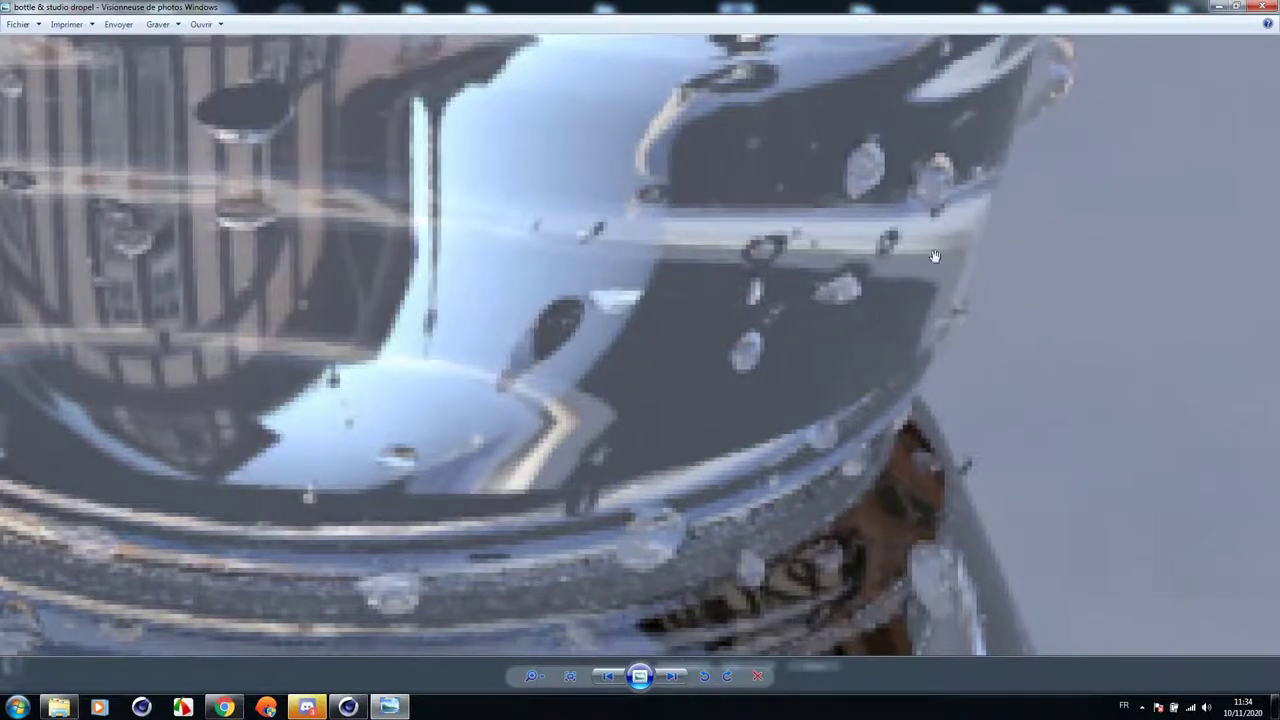
pyautogui.scroll(-6, 787, 242)
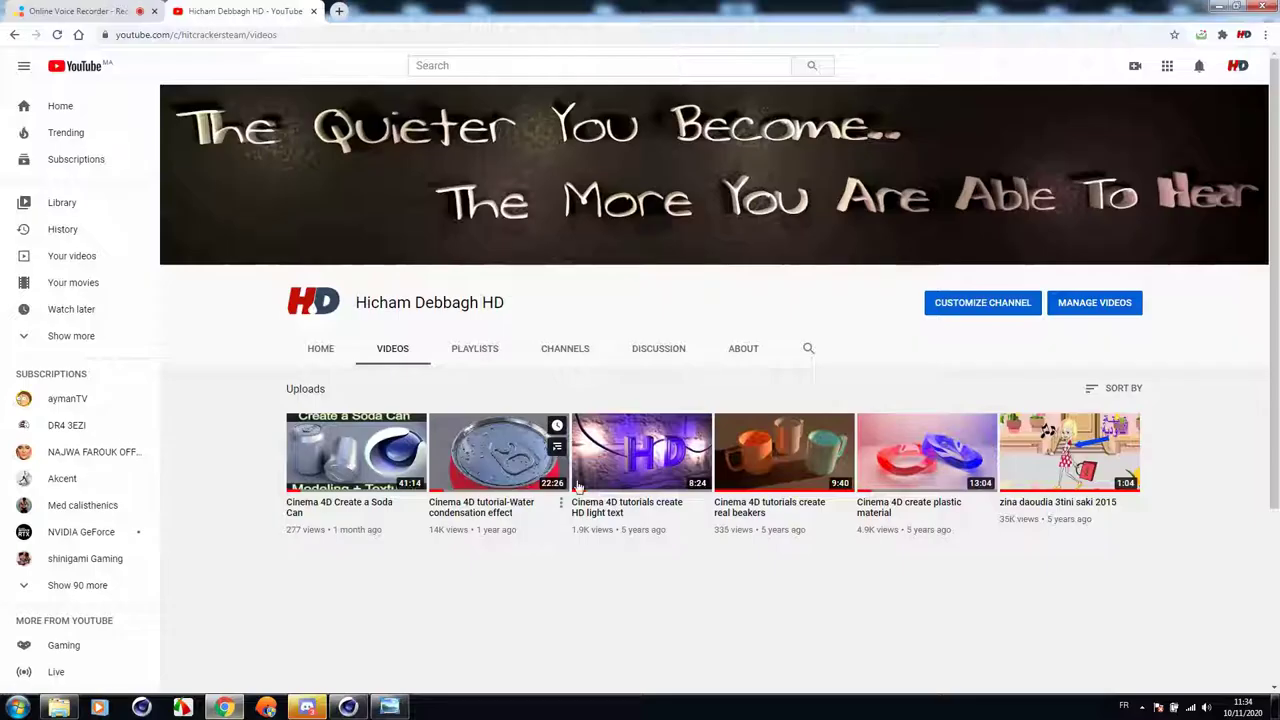
# Look up the water condensation effect tutorial among the YouTube channel's uploads in Chrome and return to the studio scene in Cinema 4D.
pyautogui.click(224, 707)
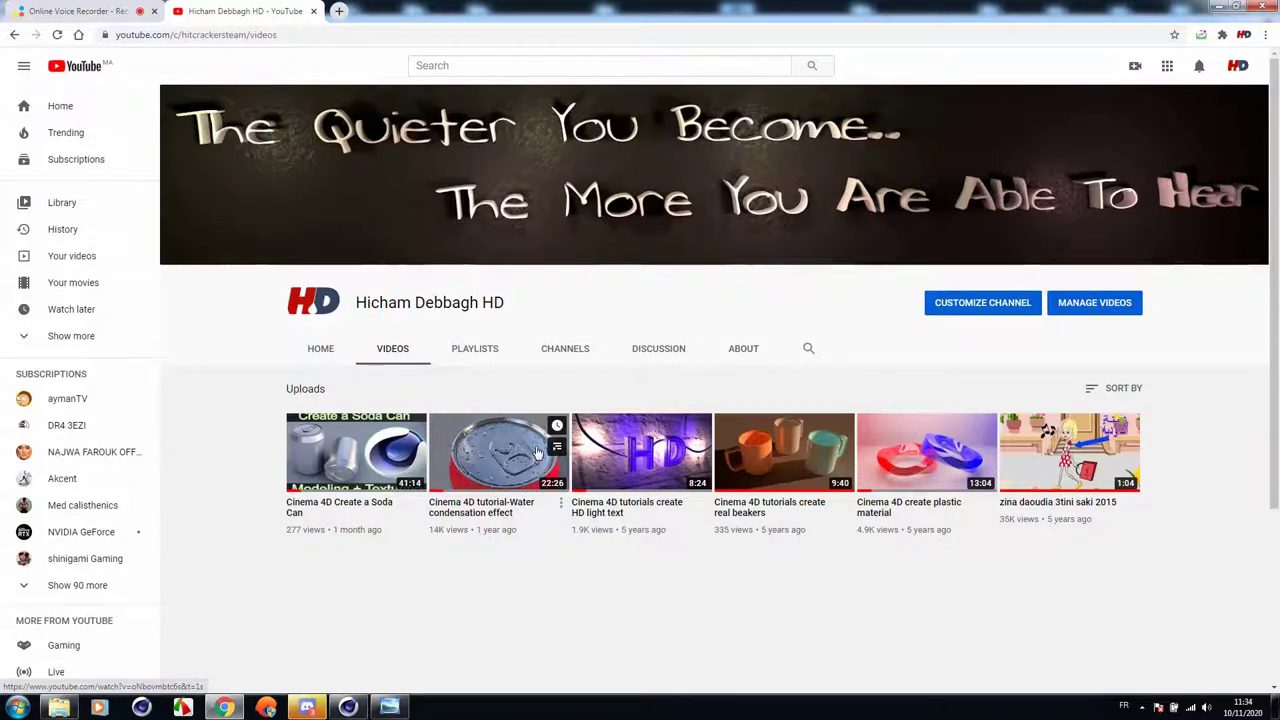
pyautogui.click(1226, 7)
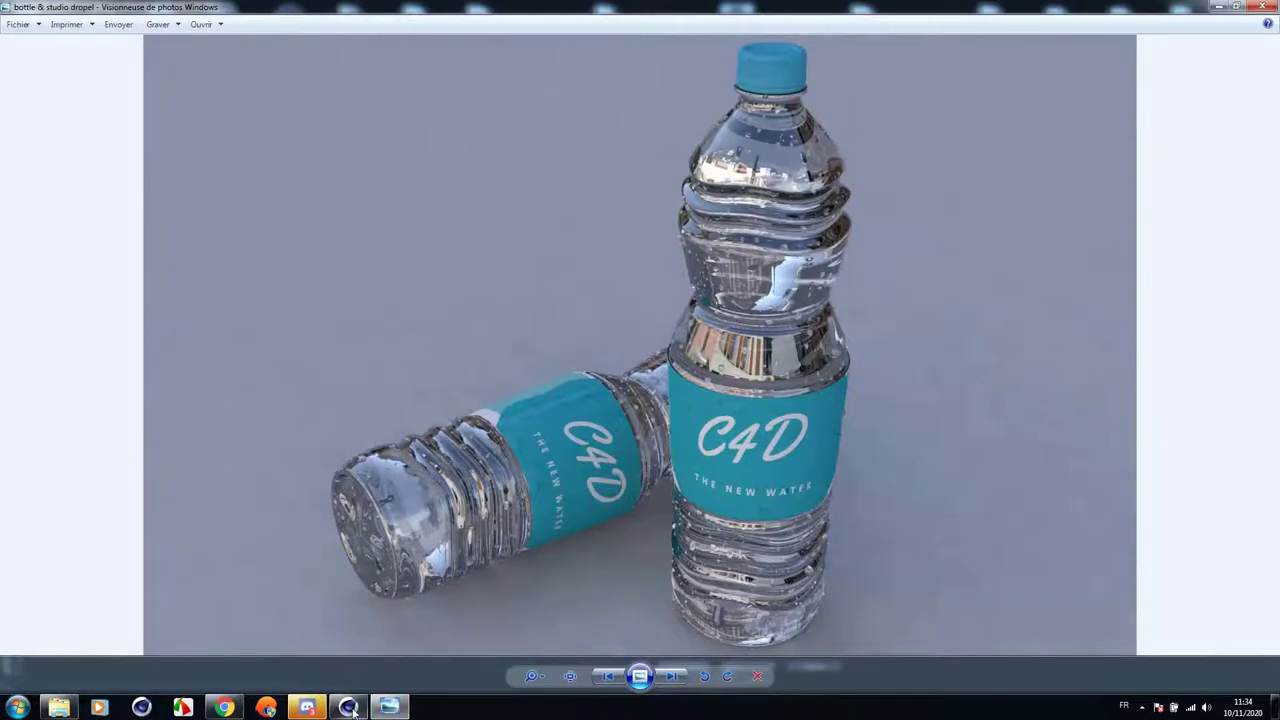
pyautogui.click(348, 708)
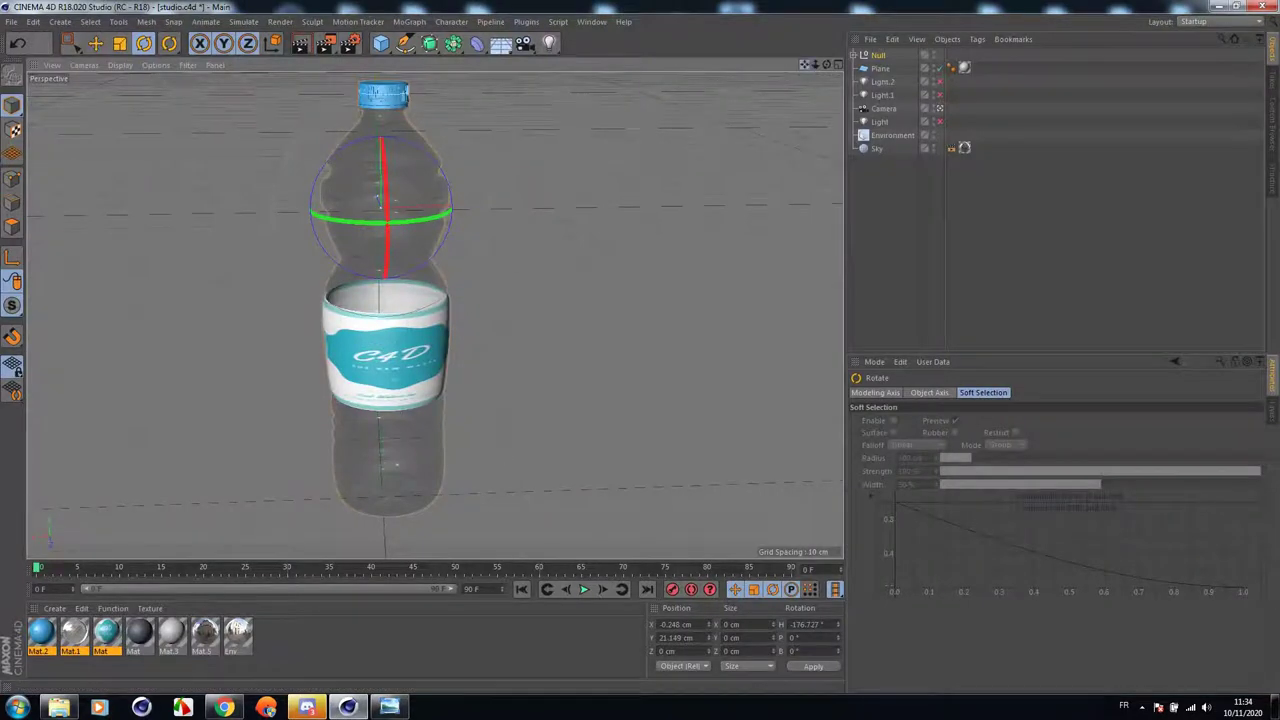
pyautogui.moveTo(804, 64)
pyautogui.mouseDown()
pyautogui.moveTo(874, 105)
pyautogui.moveTo(871, 83)
pyautogui.moveTo(828, 69)
pyautogui.mouseUp()
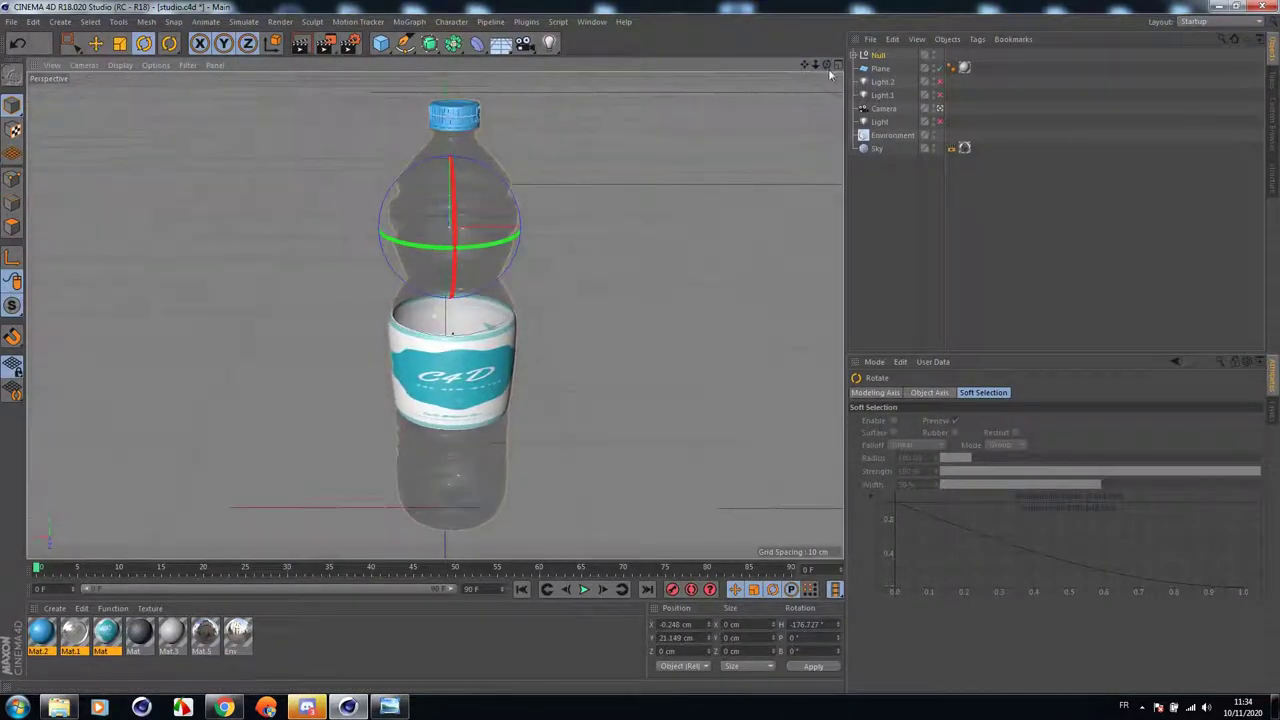
pyautogui.click(326, 48)
pyautogui.click(812, 131)
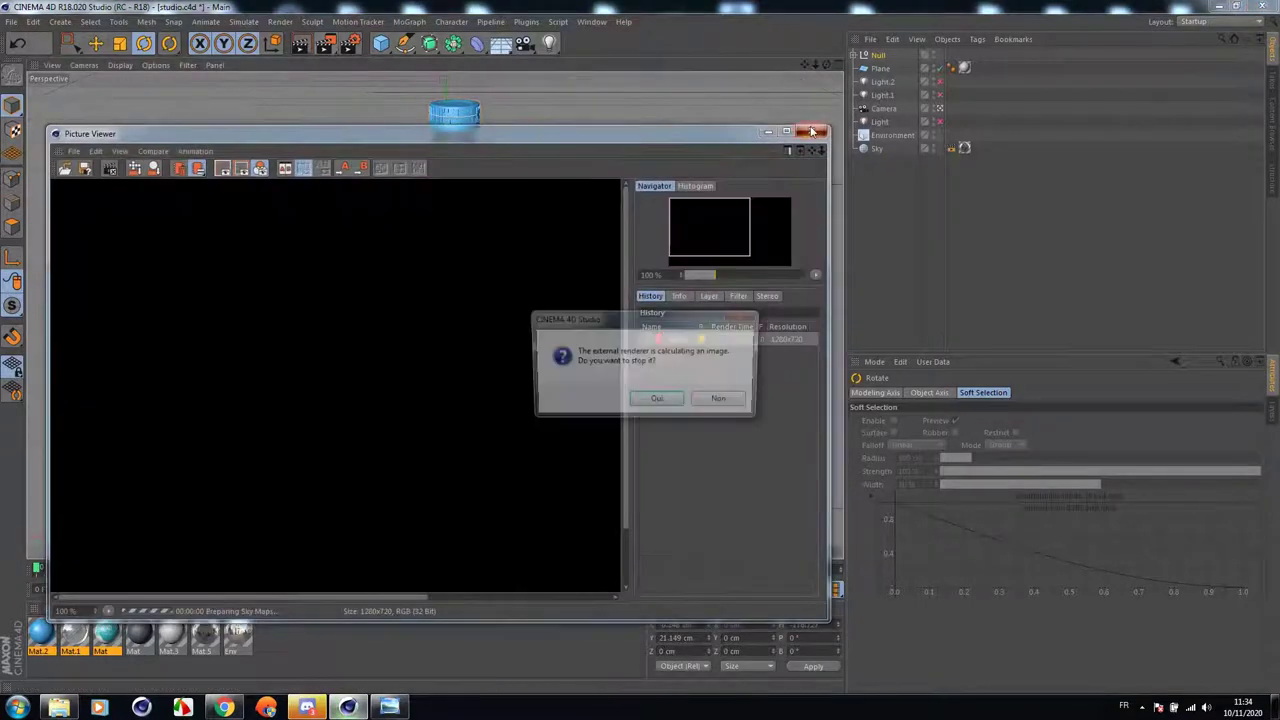
pyautogui.click(657, 398)
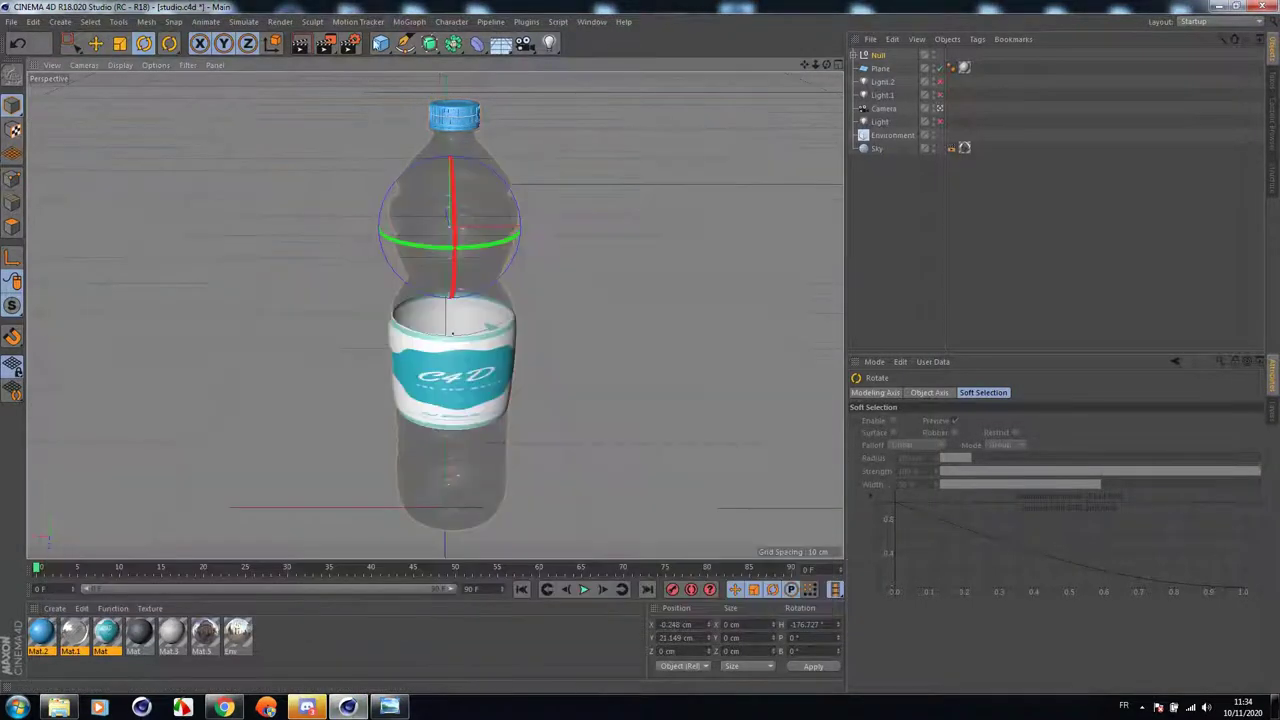
# Enable Caustics in the studio scene's render settings.
pyautogui.hotkey('ctrl', 'b')
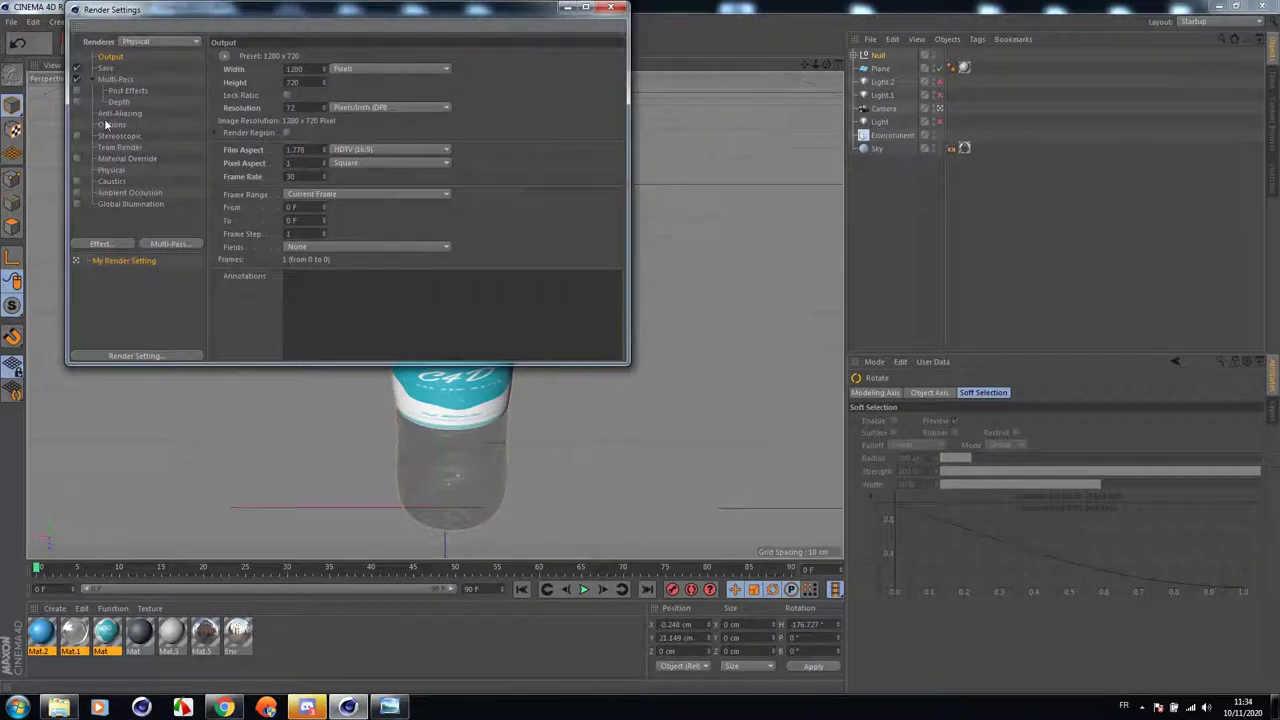
pyautogui.click(77, 182)
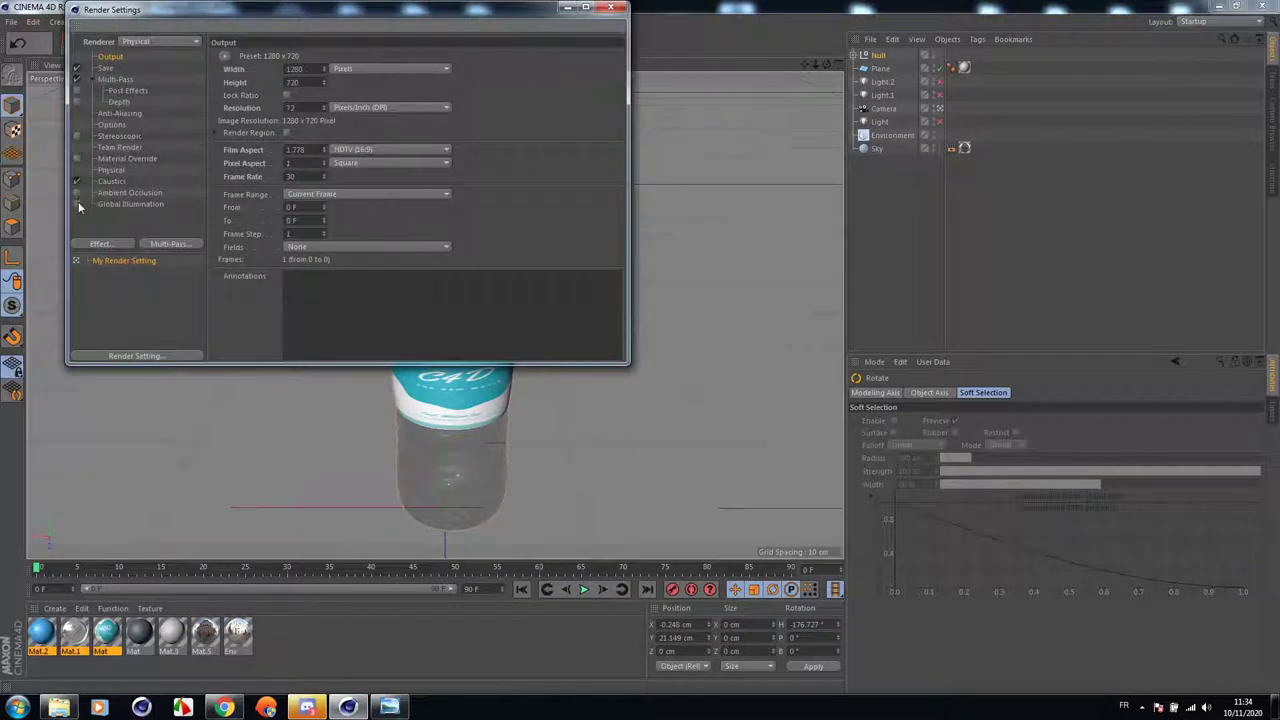